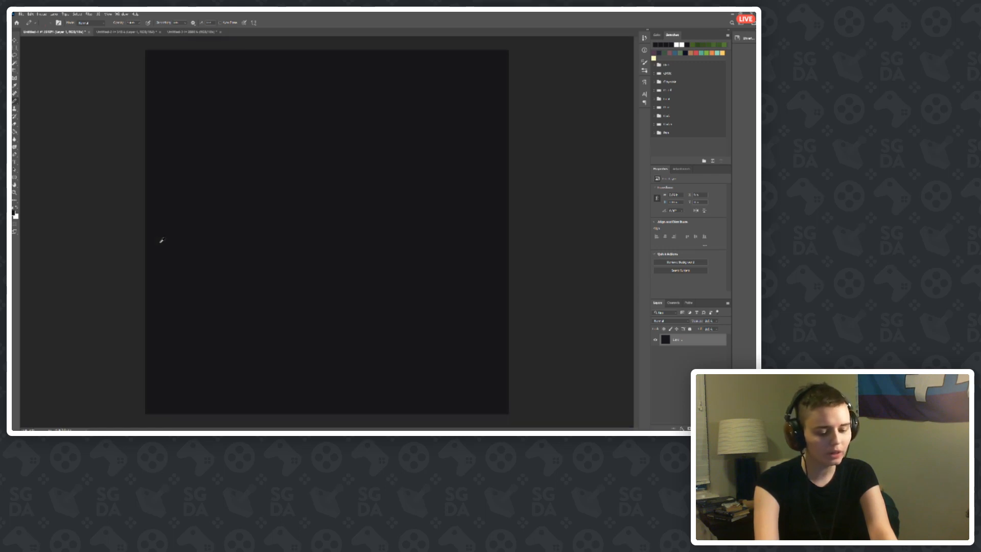
scroll(443, 253, "down", 2)
scroll(342, 236, "up", 1)
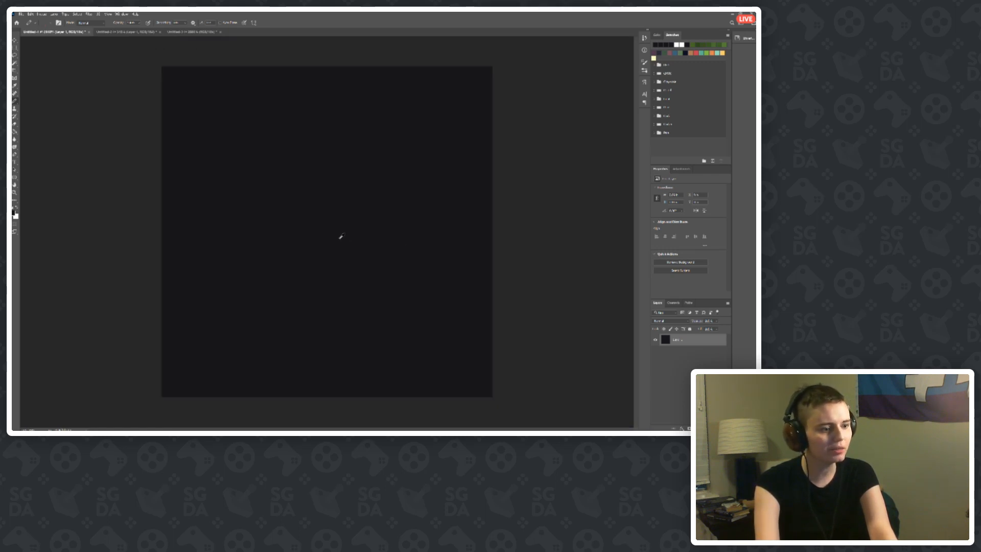
scroll(347, 255, "up", 1)
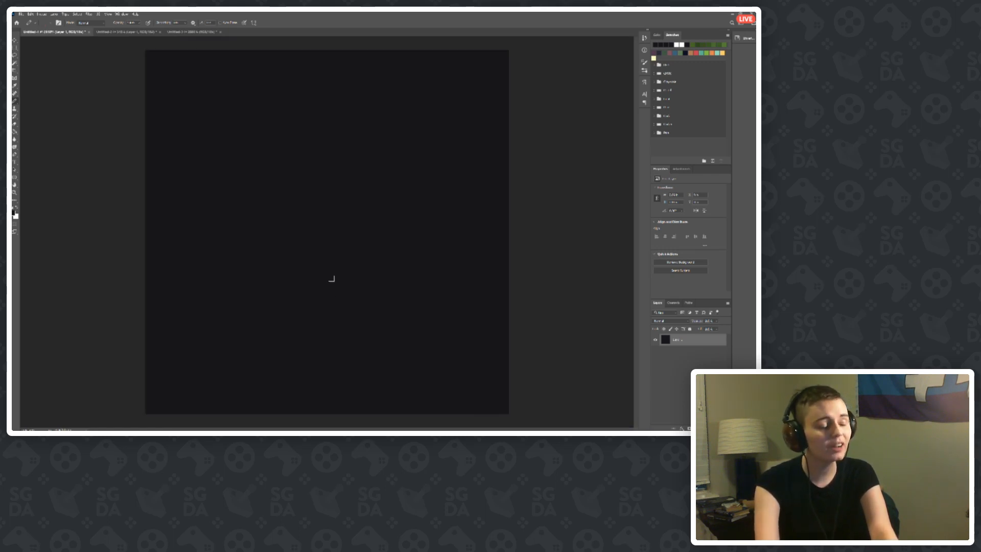
scroll(322, 270, "up", 1)
scroll(352, 272, "down", 1)
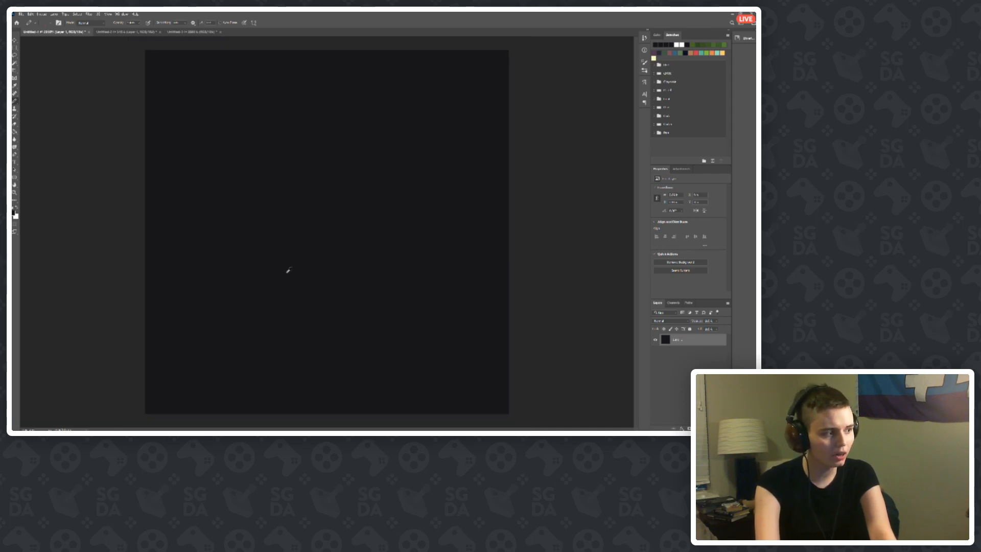
Step: Examine the dark foreground colour's values in the colour picker
left_click(14, 211)
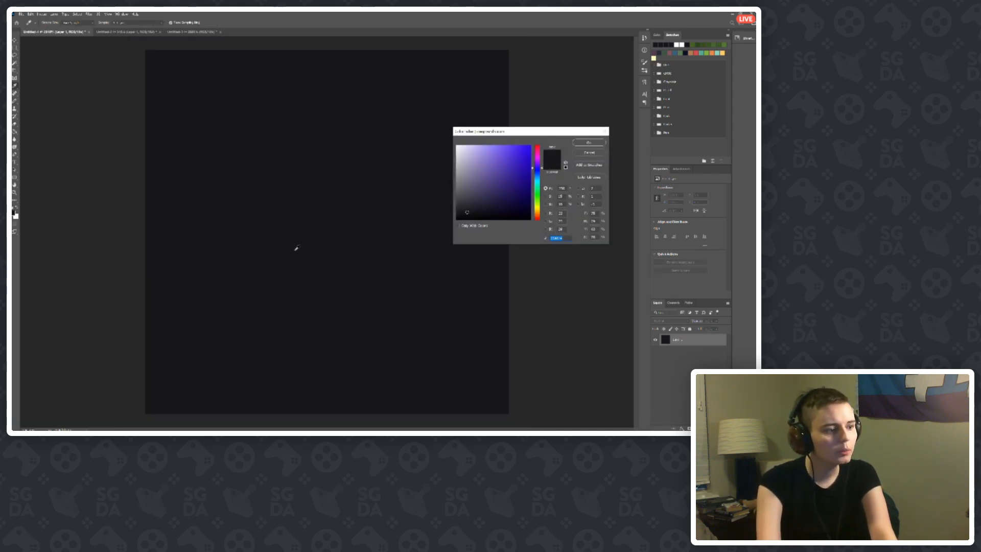
left_click(603, 142)
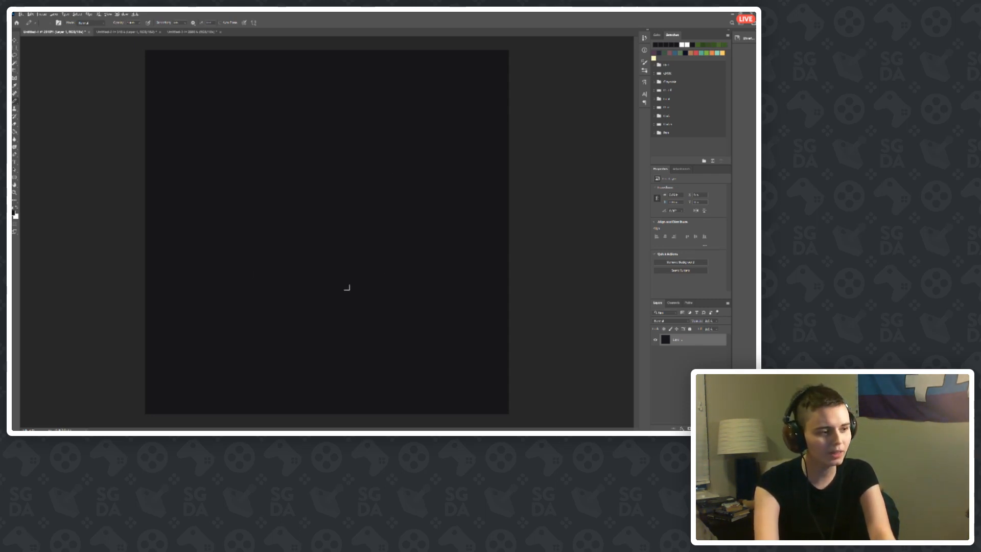
scroll(332, 291, "up", 2)
scroll(286, 288, "down", 1)
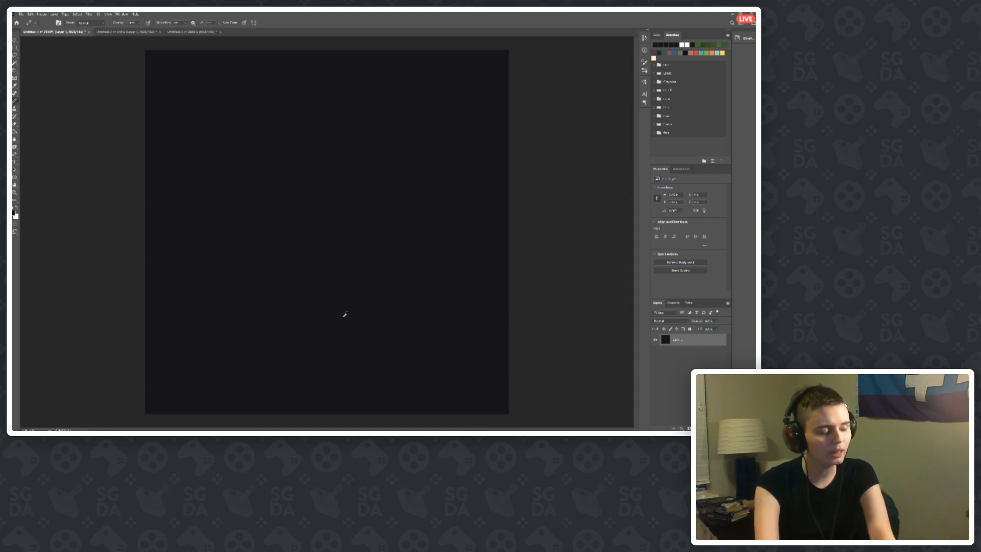
scroll(325, 265, "up", 1)
scroll(403, 301, "down", 1)
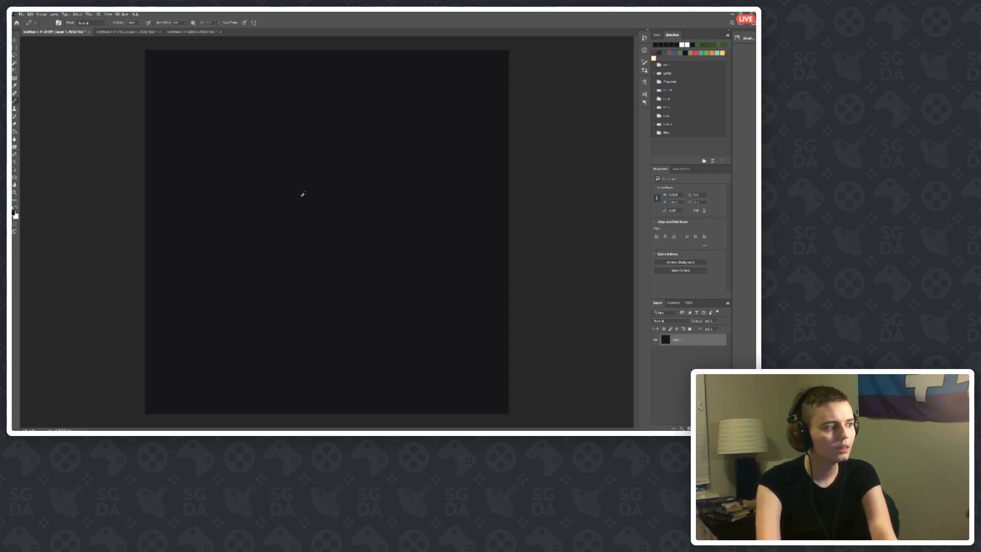
left_click(14, 213)
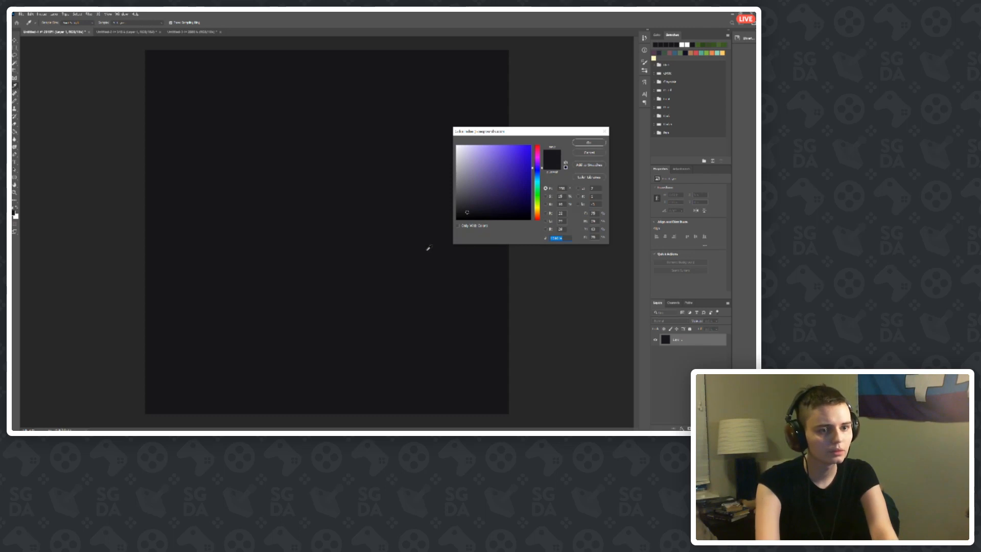
left_click(589, 152)
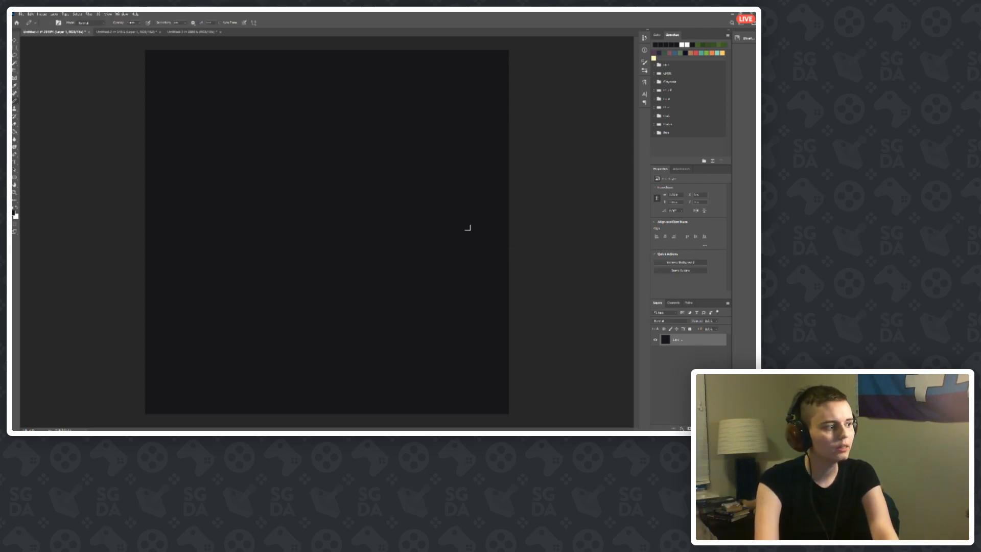
scroll(404, 314, "down", 2)
scroll(300, 237, "up", 1)
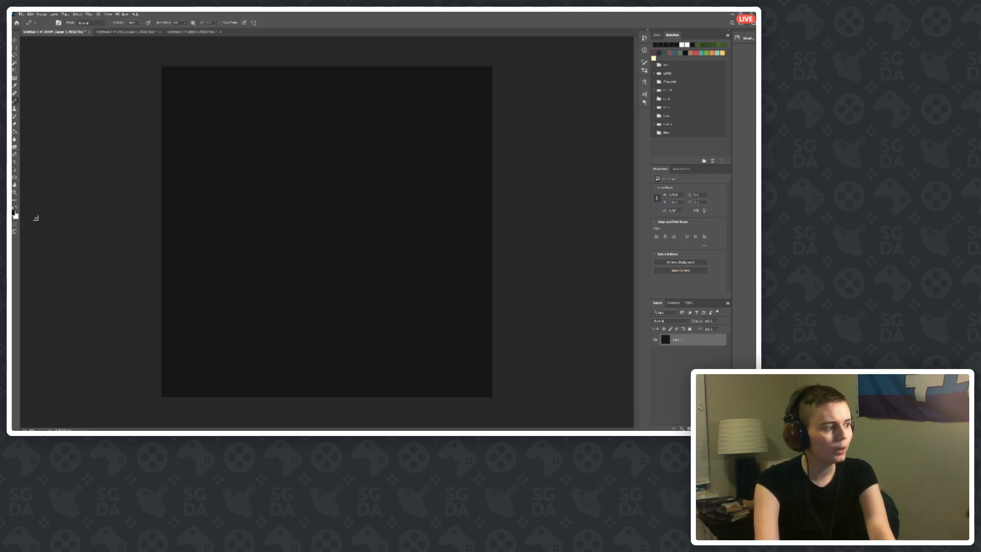
left_click(14, 212)
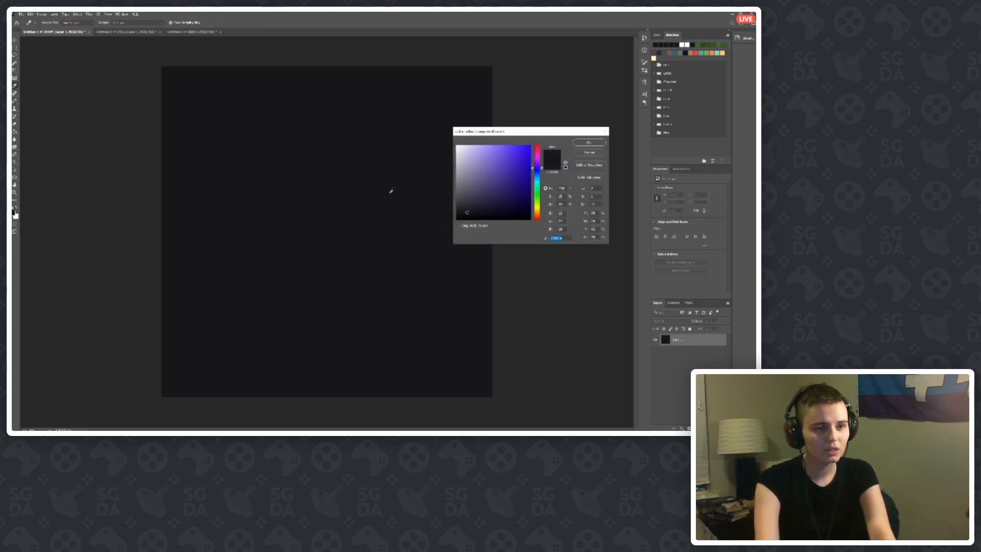
left_click(588, 153)
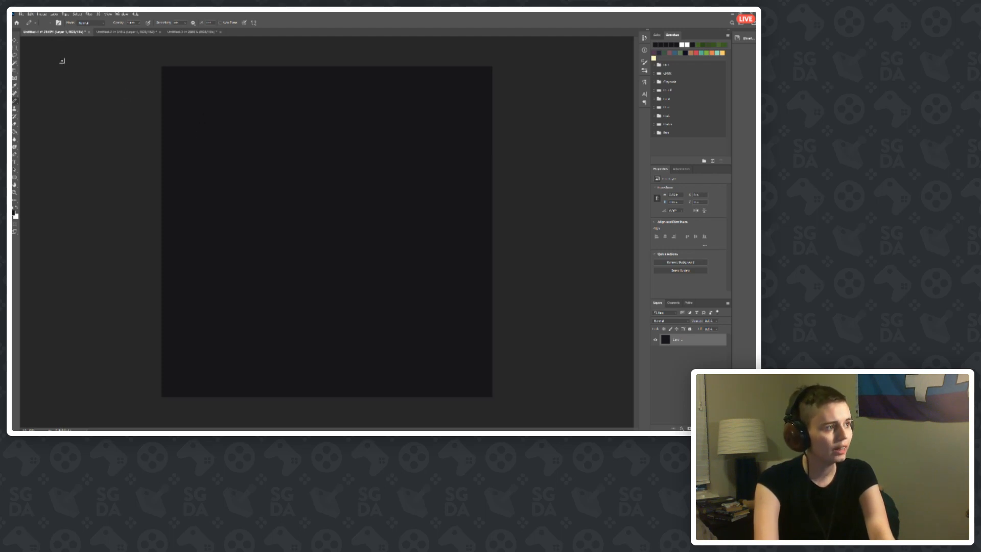
Step: Look through the second and third open documents, returning to the first one
left_click(46, 13)
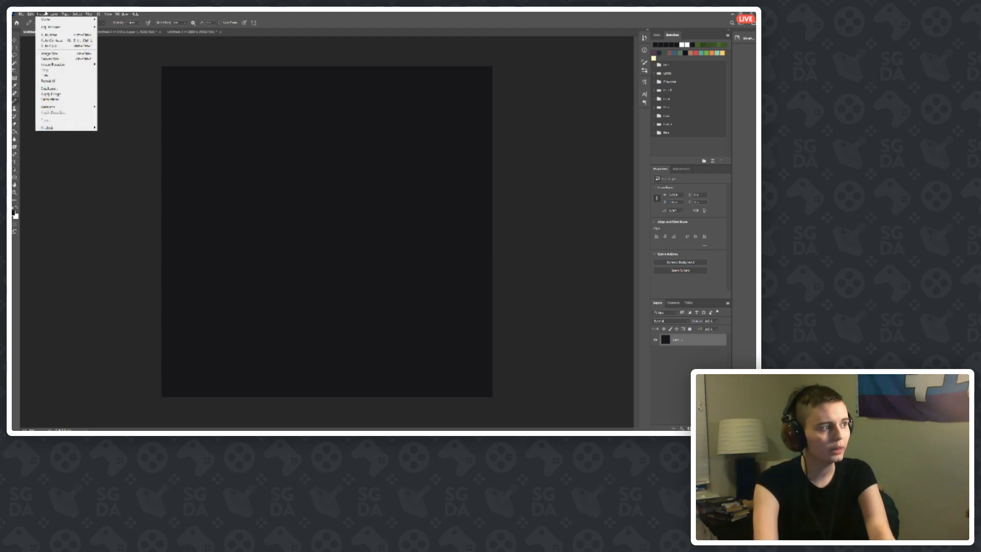
left_click(158, 14)
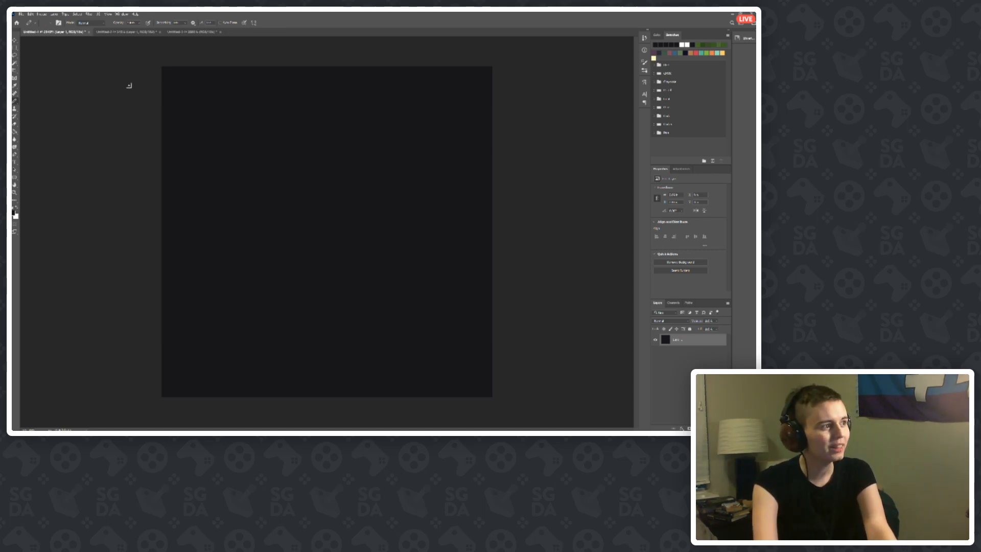
left_click(135, 33)
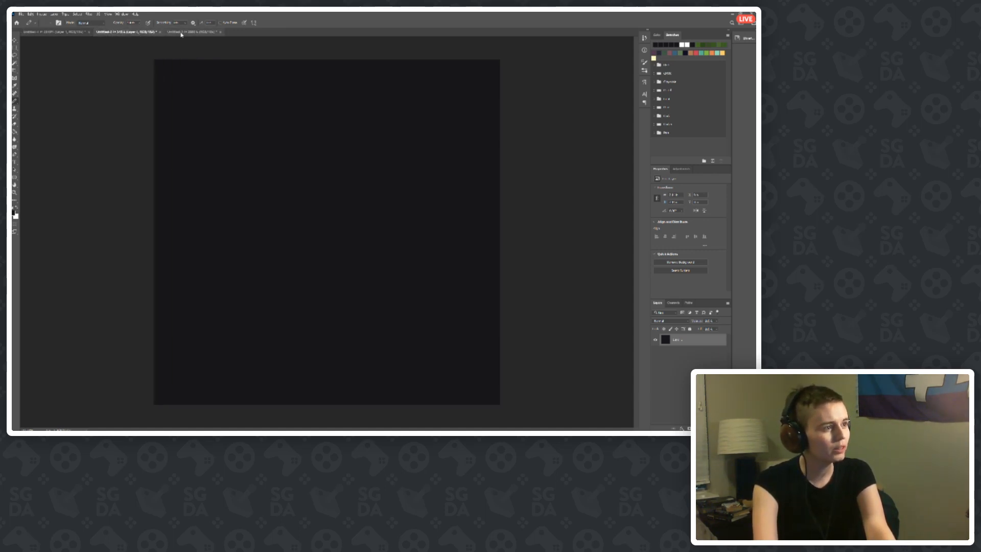
left_click(181, 34)
left_click(32, 34)
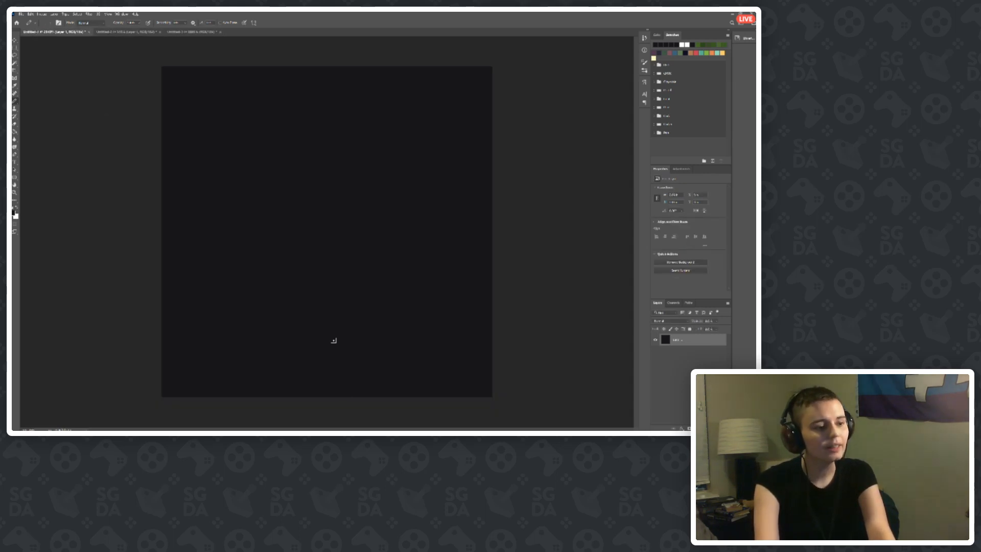
scroll(301, 329, "up", 2)
scroll(301, 320, "down", 1)
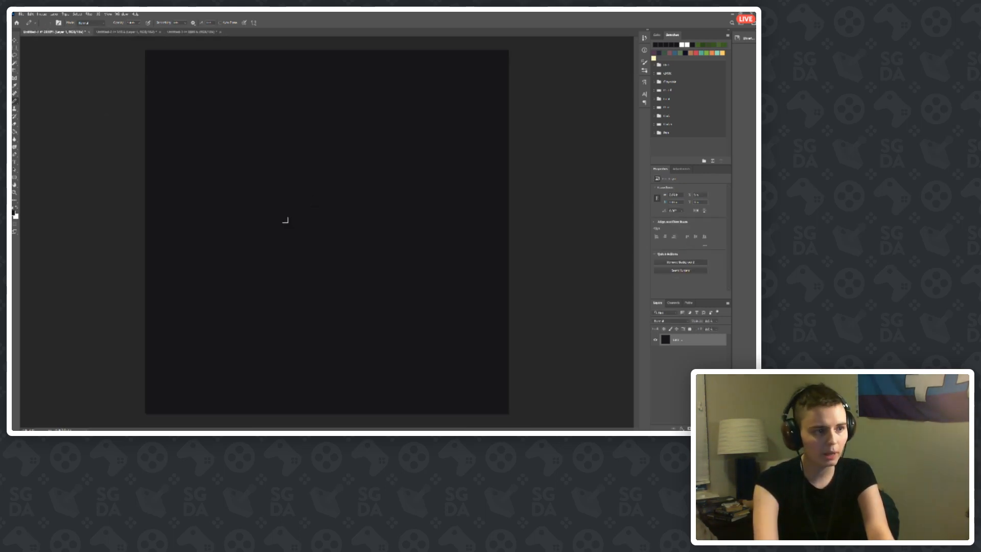
Step: Check the pixel dimensions of the second document in Image Size
key("ctrl+Tab")
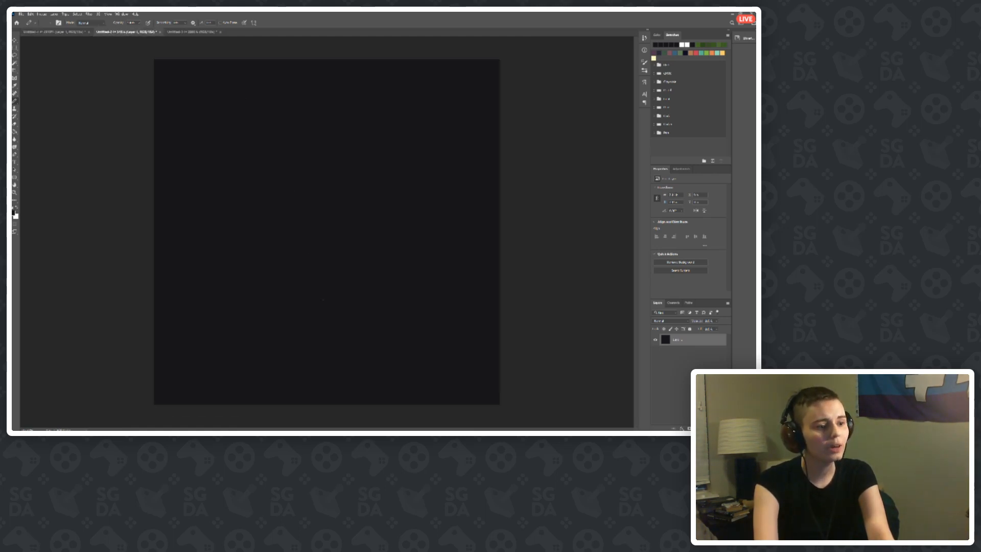
scroll(324, 258, "up", 3)
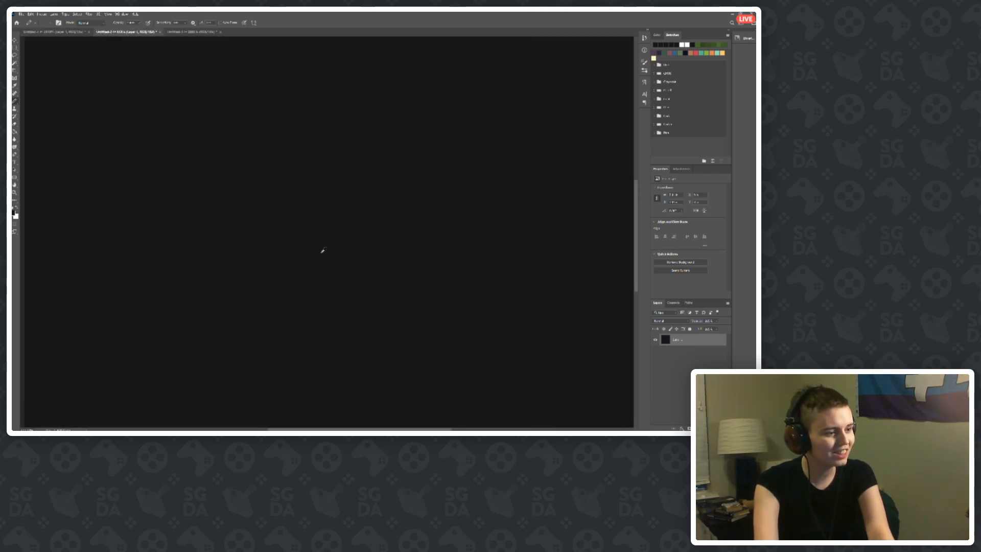
scroll(323, 252, "down", 3)
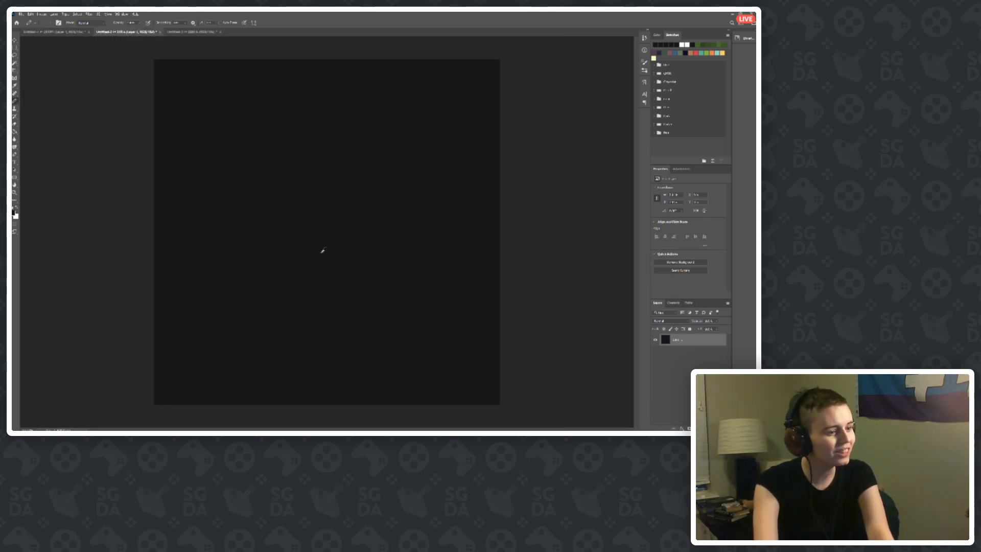
left_click(42, 14)
left_click(49, 54)
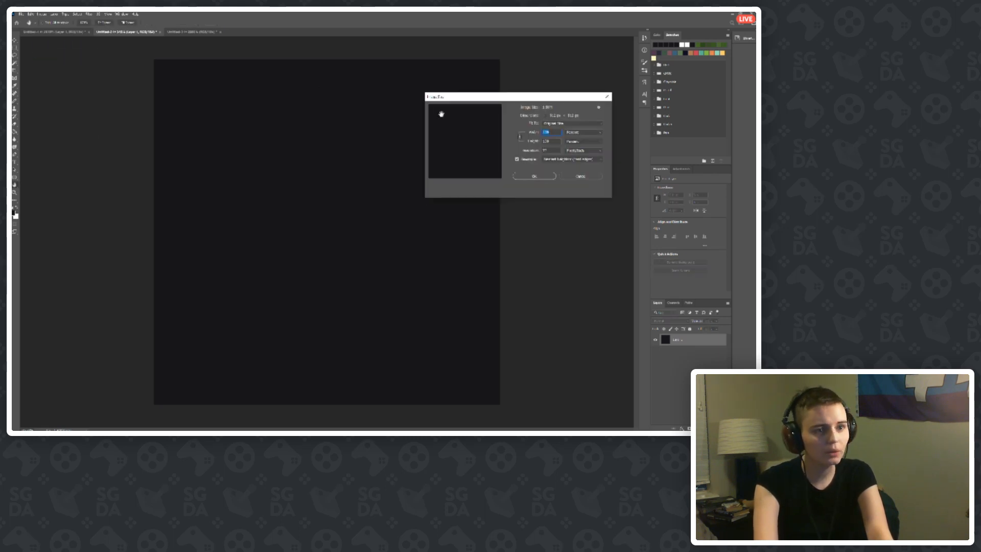
left_click(577, 178)
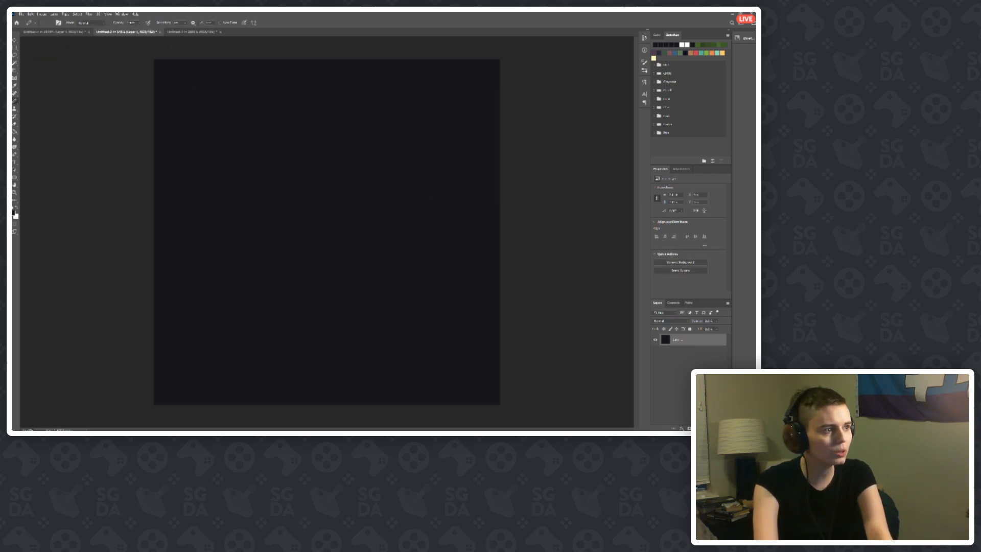
Step: Check the pixel dimensions of the third document in Image Size
left_click(184, 33)
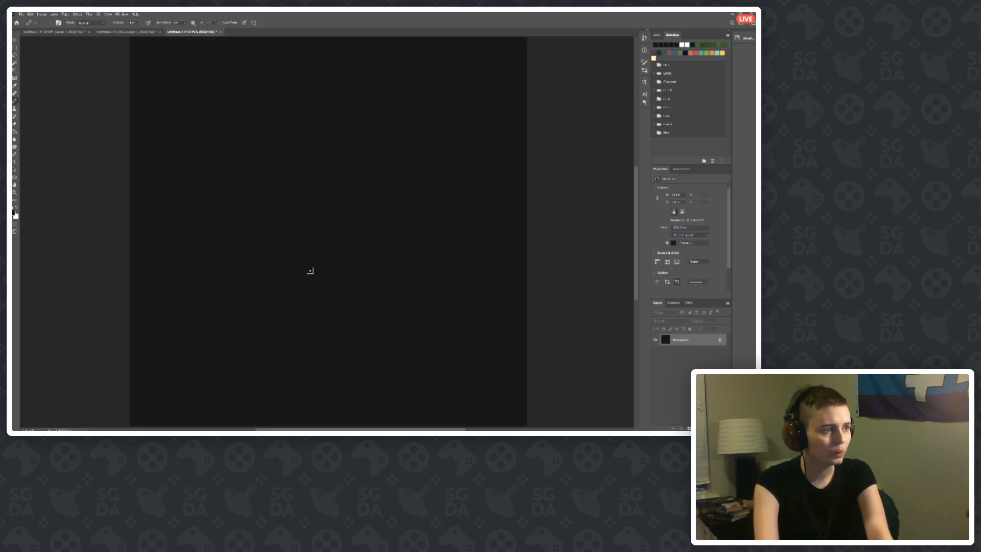
left_click(42, 14)
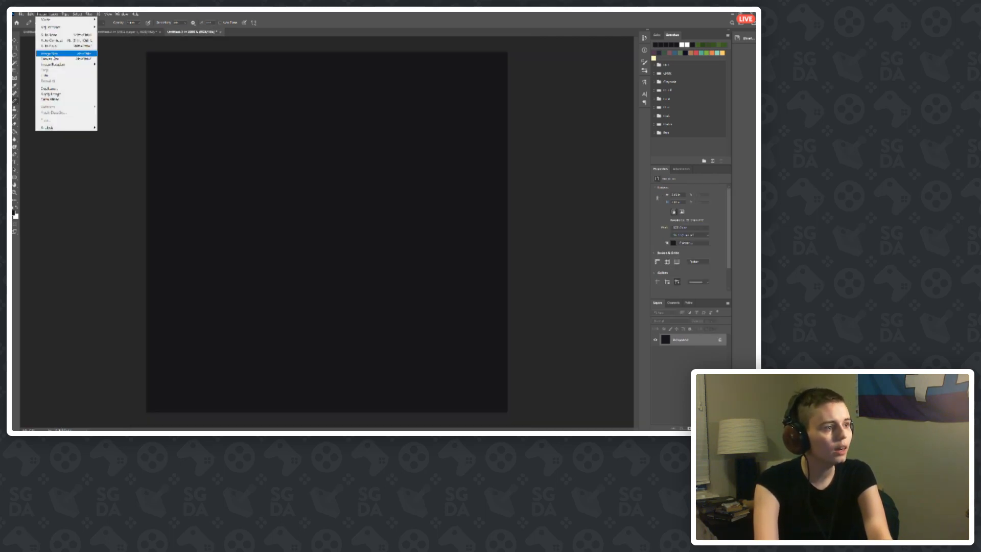
left_click(52, 54)
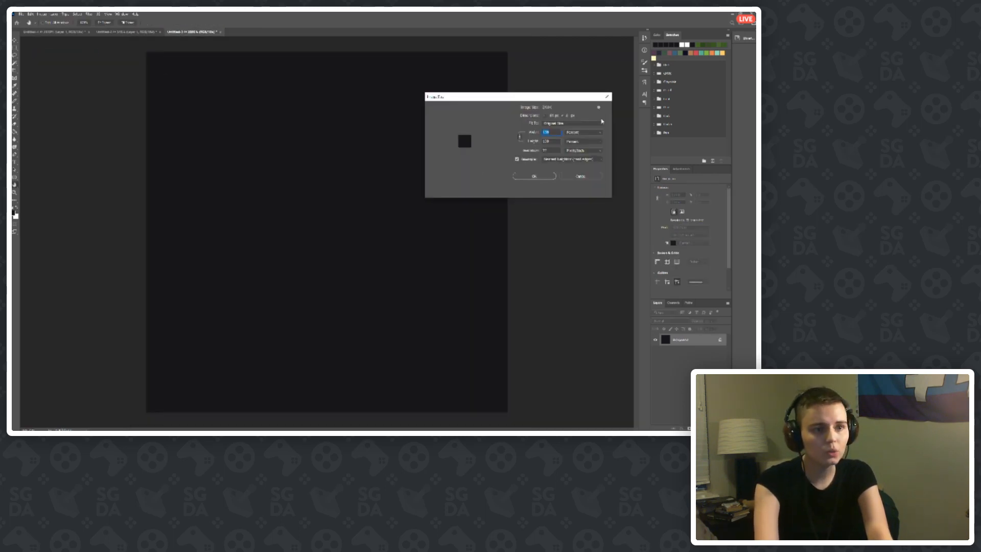
left_click(572, 176)
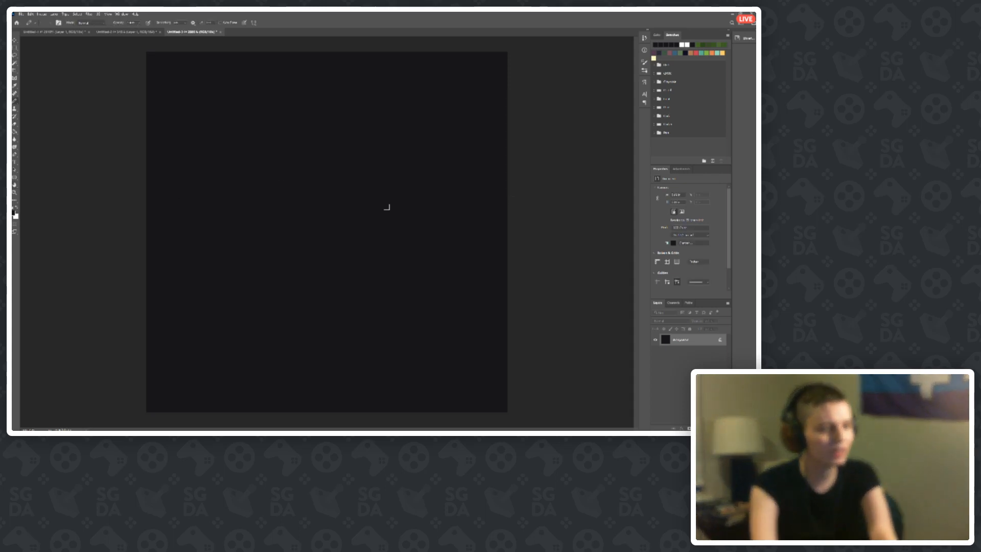
Step: Return to the first document and check its pixel dimensions in Image Size
left_click(52, 31)
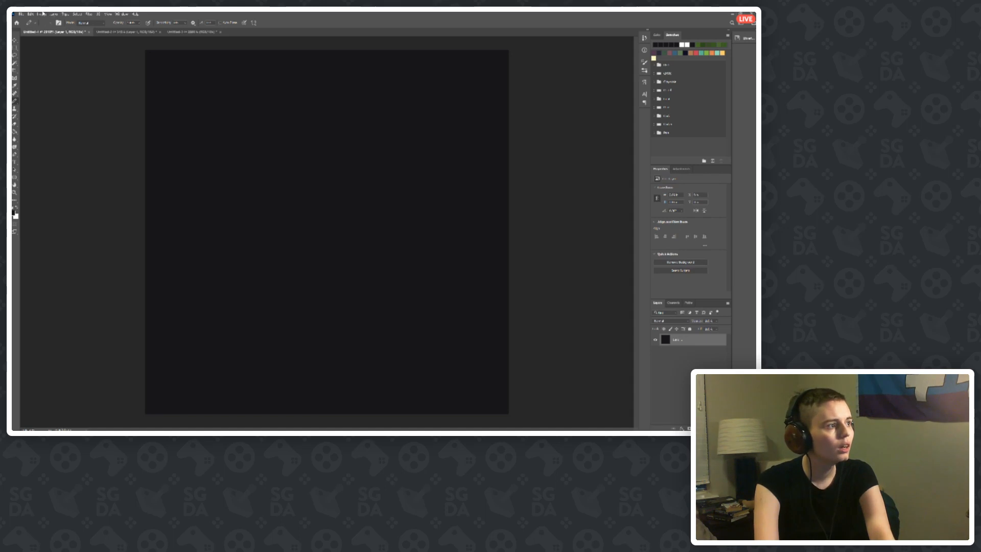
left_click(41, 14)
left_click(44, 53)
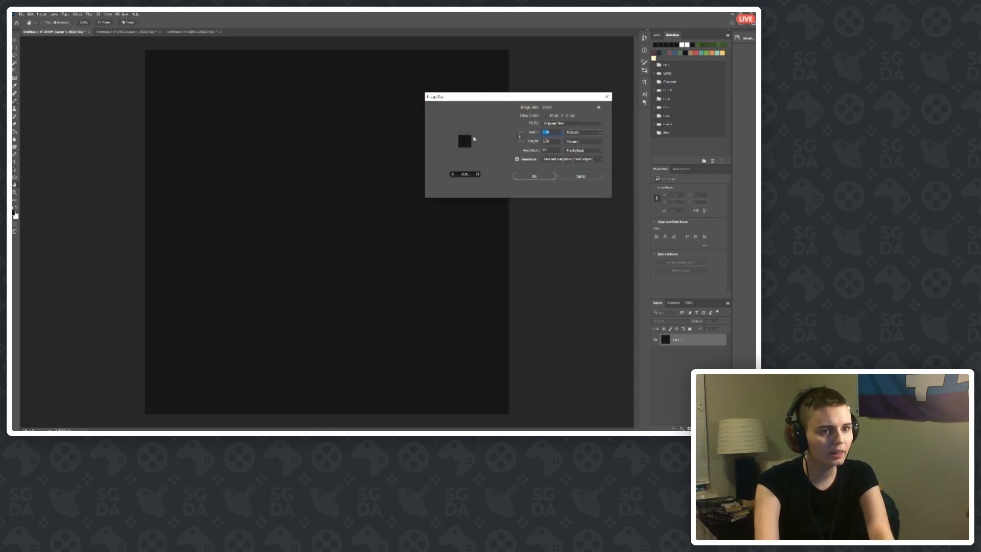
left_click(571, 177)
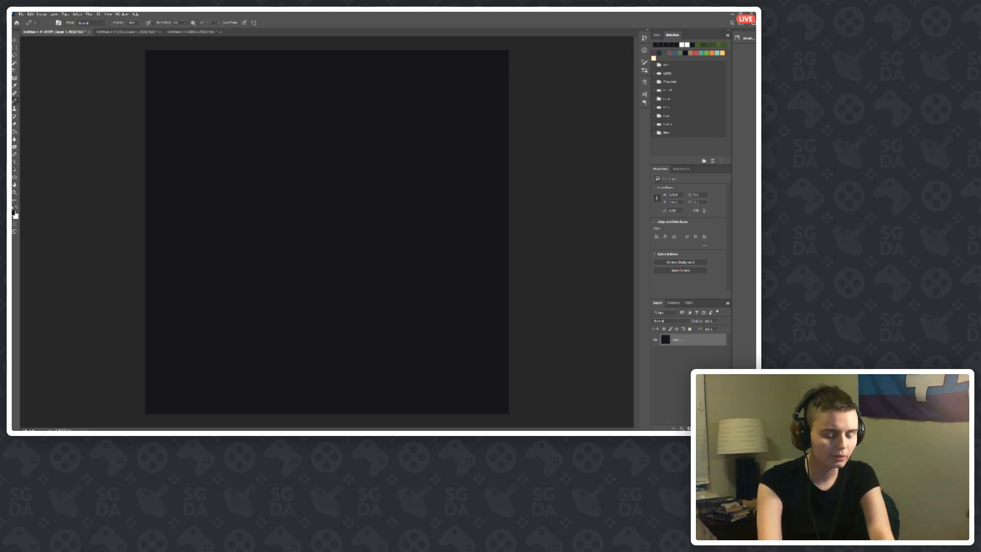
Step: Add a new empty layer above the dark layer and inspect the foreground colour
left_click(712, 428)
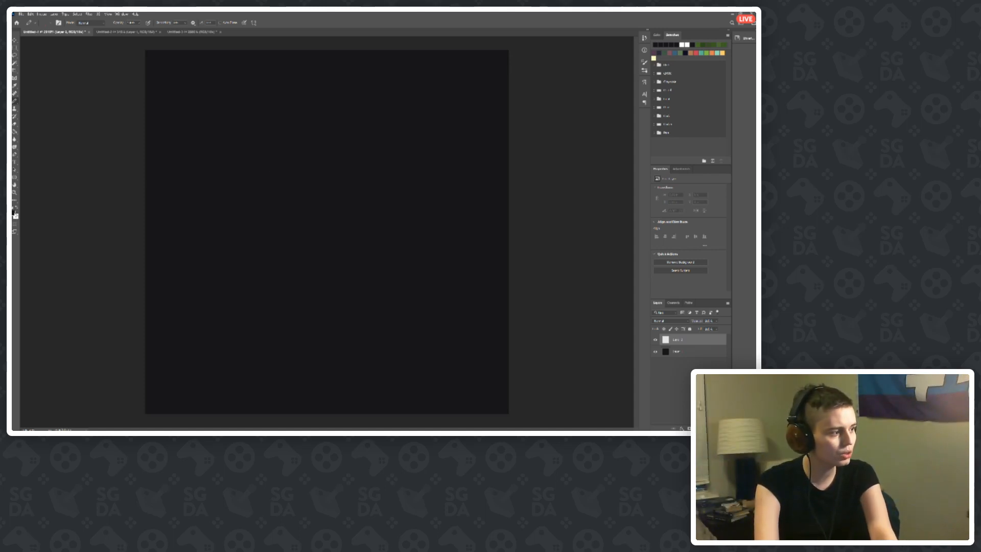
left_click(13, 212)
left_click_drag(554, 132, 564, 123)
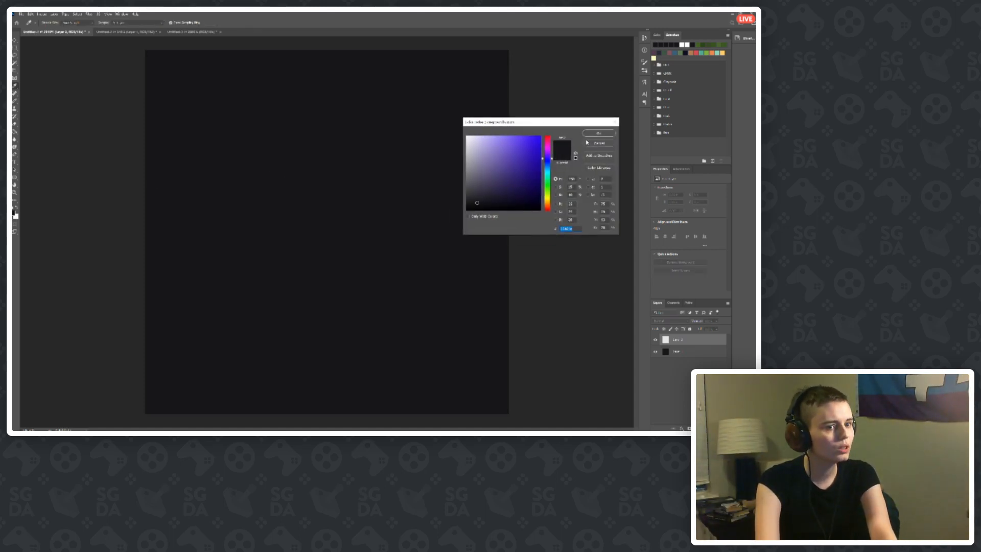
left_click(599, 143)
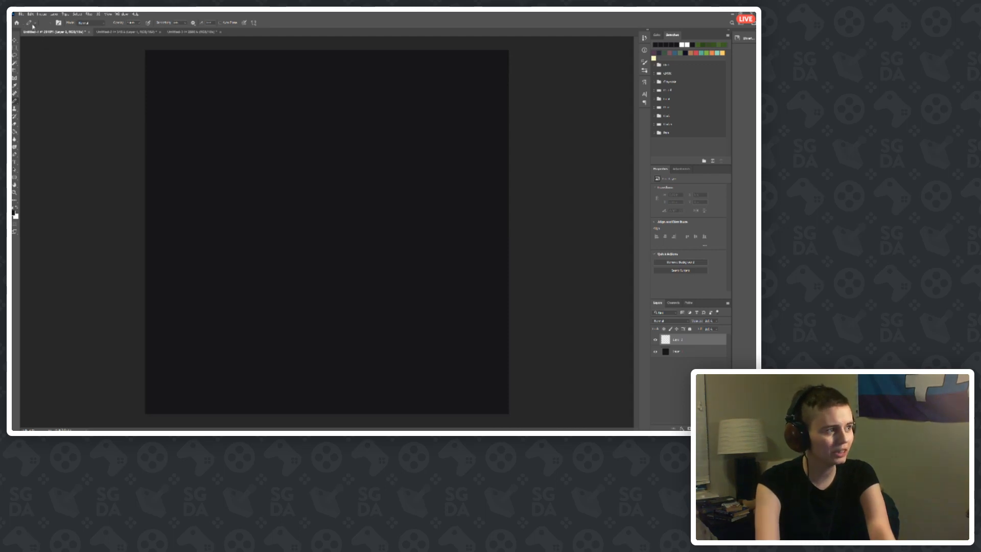
Step: Swap the foreground and background colours and sketch rough overlapping white oval loops across the upper half of the canvas on the new layer
left_click(33, 25)
left_click(33, 25)
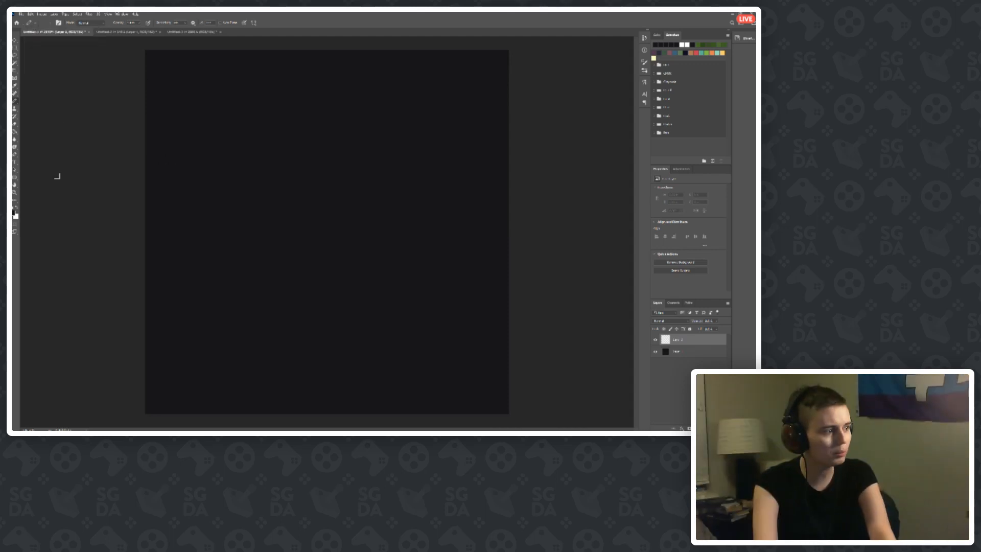
left_click(17, 208)
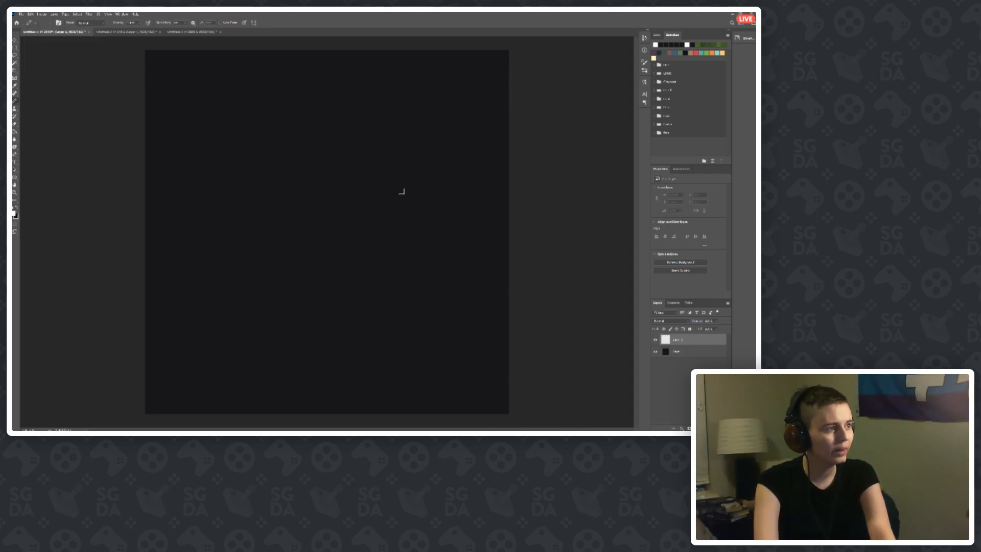
mouse_move(215, 238)
left_mouse_down()
mouse_move(313, 256)
mouse_move(332, 146)
mouse_move(413, 192)
left_mouse_up()
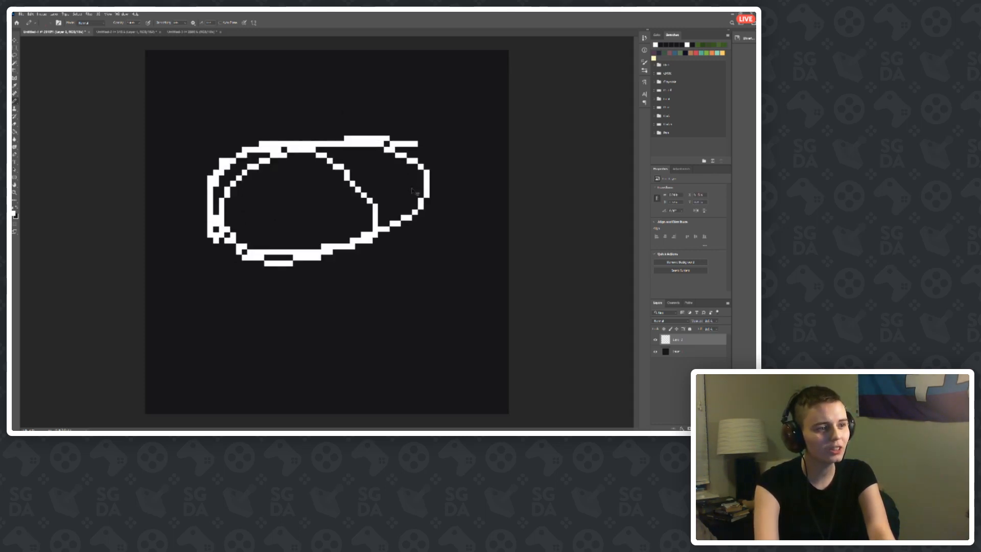
Step: Undo the white oval loops on the upper layer, along with a short trial stroke
key("ctrl+z")
mouse_move(258, 143)
left_mouse_down()
mouse_move(379, 164)
mouse_move(324, 223)
left_mouse_up()
key("ctrl+z")
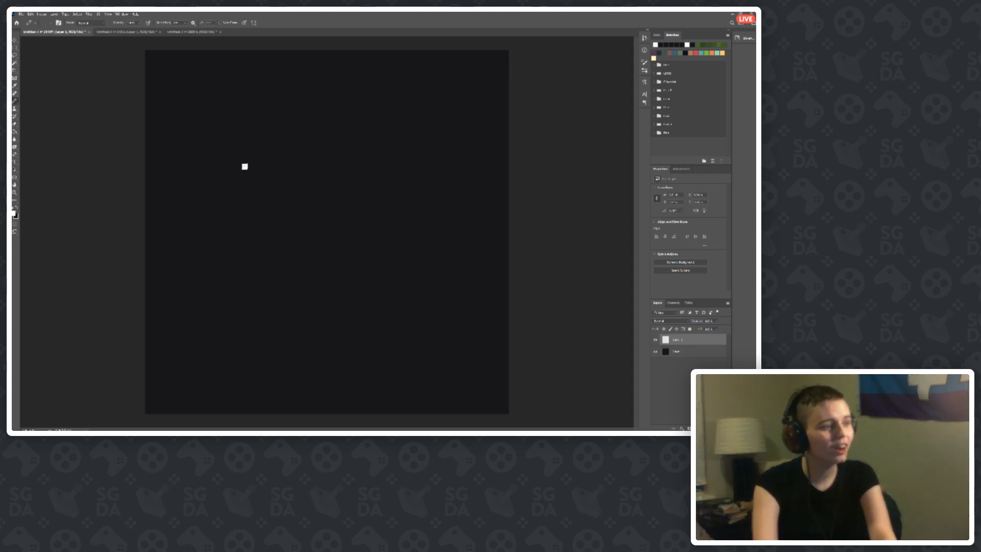
Step: Try a short diagonal line built from single white pixels and a matching freehand stroke, and undo both
left_click(249, 161)
left_click(256, 155)
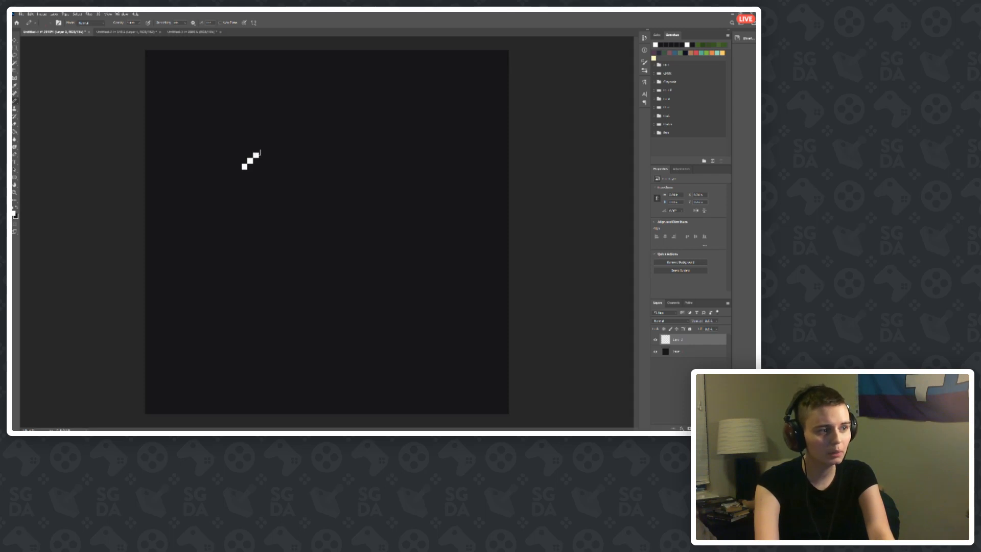
key("ctrl+z")
key("ctrl+z")
key("ctrl+z")
mouse_move(261, 144)
left_mouse_down()
mouse_move(274, 127)
mouse_move(239, 164)
left_mouse_up()
key("ctrl+z")
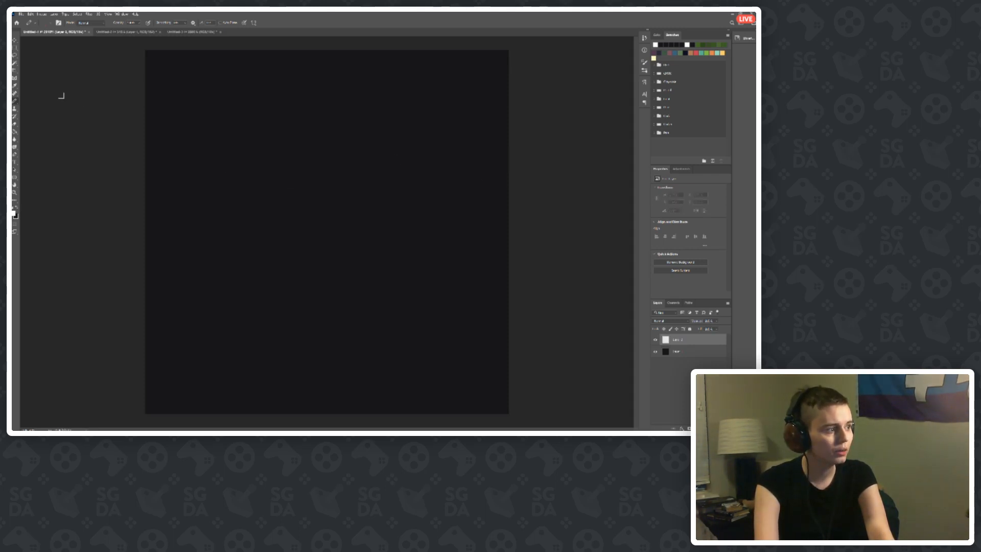
Step: Try a few white freehand scribbles in the canvas's upper half, check the brush settings, and undo the scribbles
mouse_move(341, 150)
left_mouse_down()
mouse_move(331, 181)
mouse_move(255, 211)
left_mouse_up()
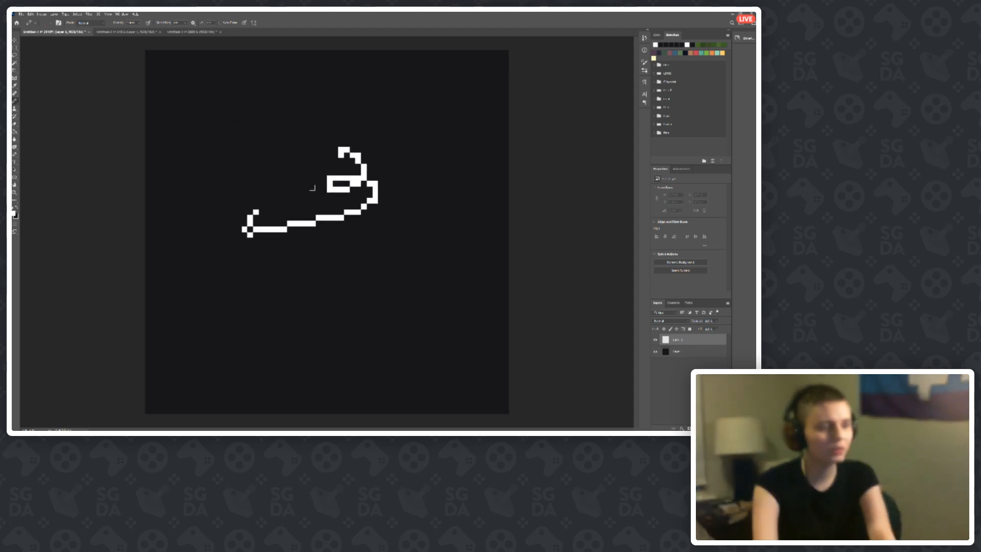
left_click_drag(313, 188, 248, 252)
key("ctrl+z")
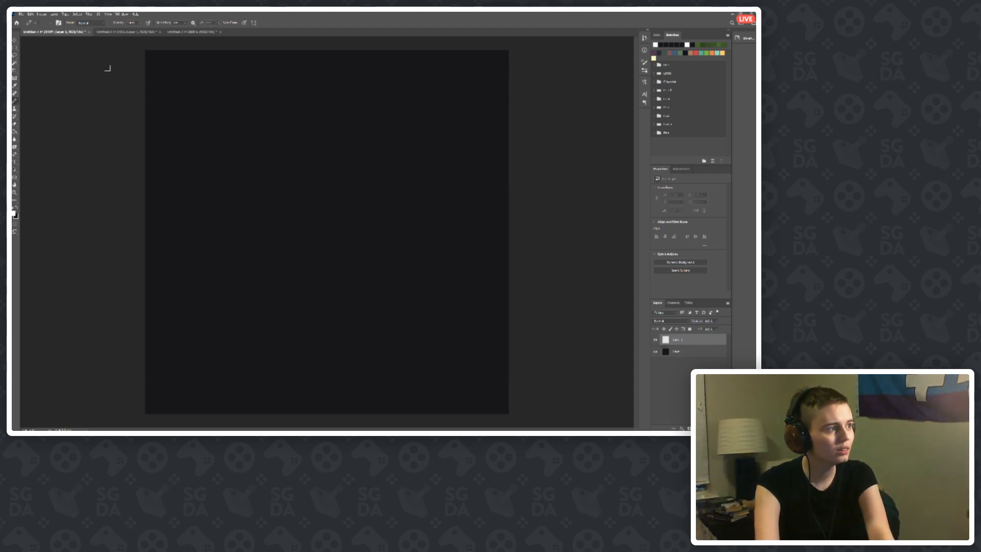
left_click(35, 23)
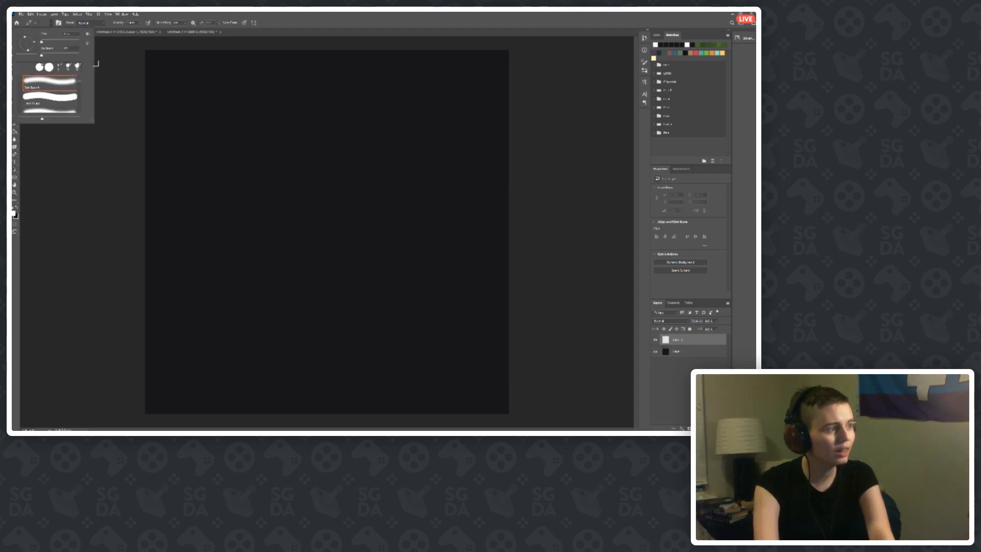
left_click(105, 72)
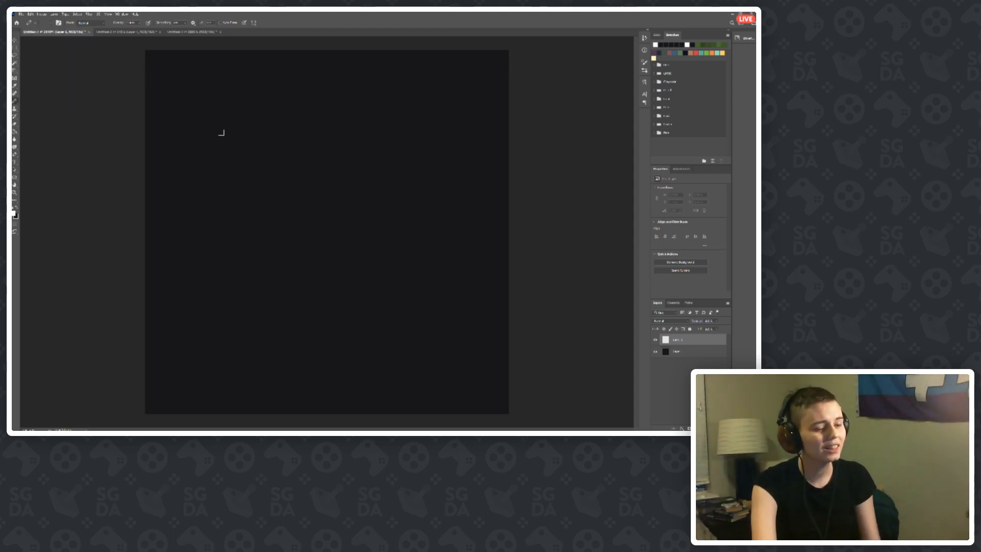
mouse_move(254, 149)
left_mouse_down()
mouse_move(292, 198)
mouse_move(315, 160)
left_mouse_up()
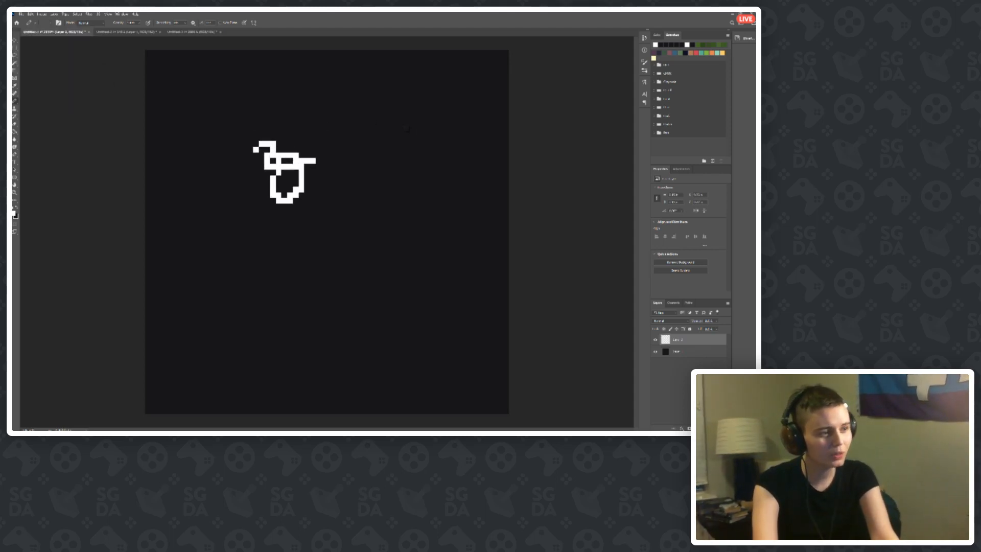
key("ctrl+z")
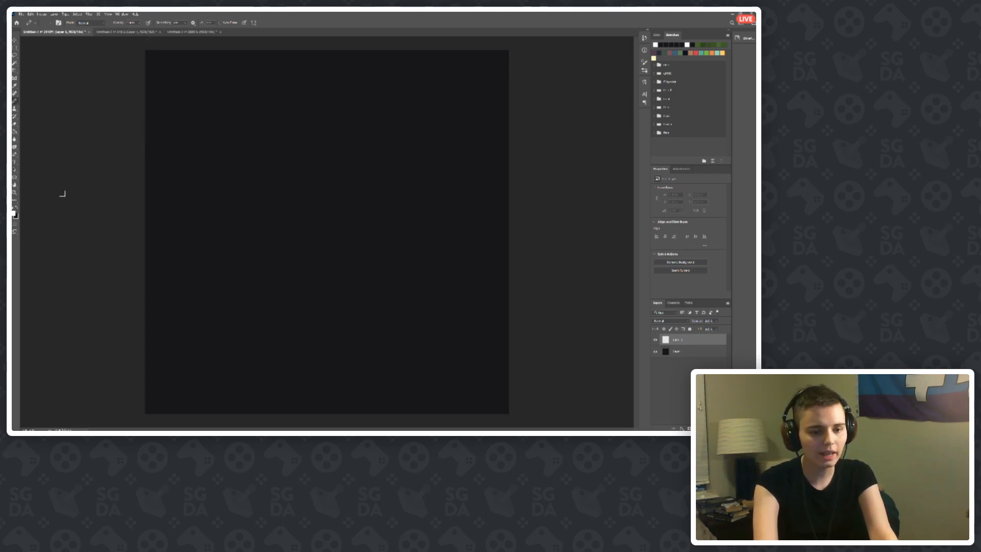
Step: Sample the canvas's dark near-black as the foreground colour
left_click(13, 214)
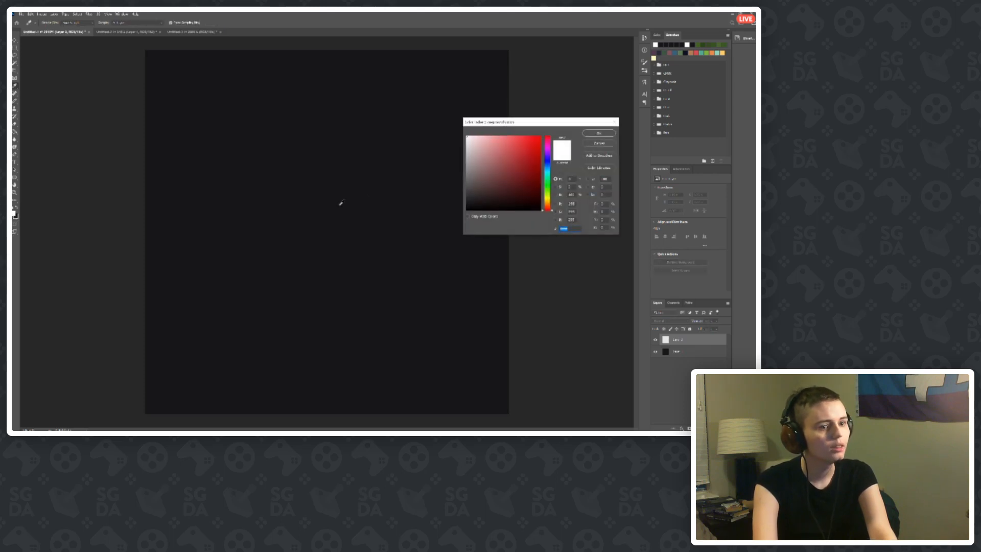
left_click(364, 198)
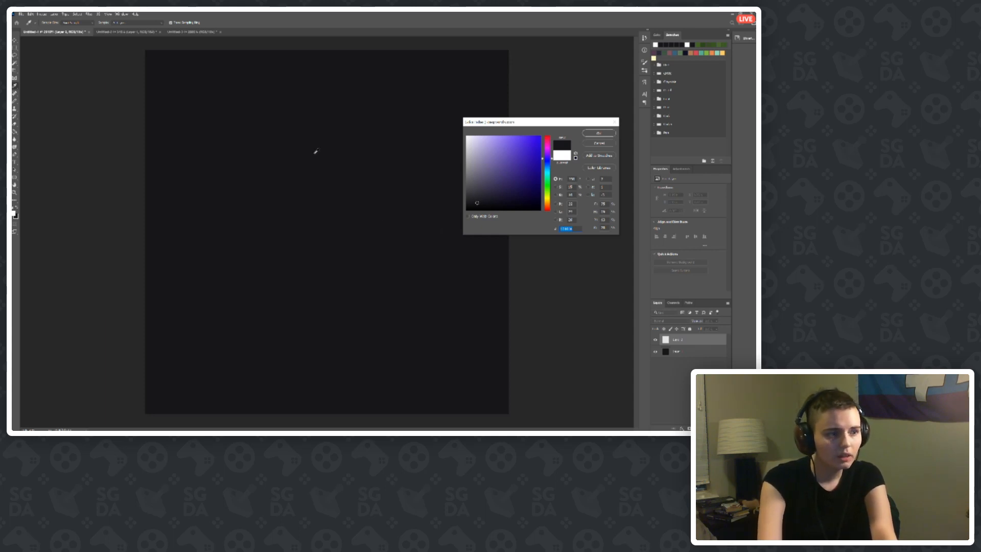
left_click(598, 133)
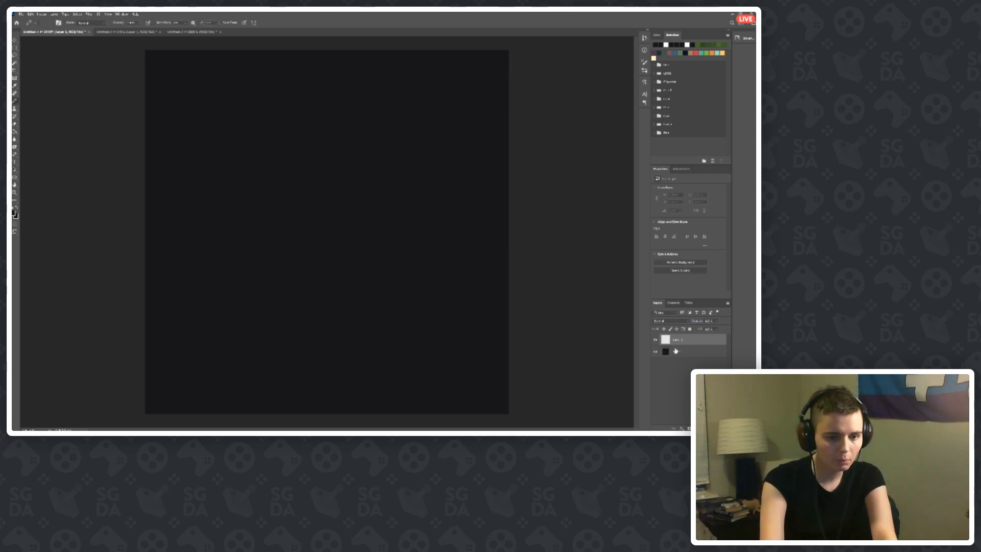
Step: Check the dark bottom layer by toggling its visibility off and on, and reselect the upper layer
left_click(675, 351)
left_click(655, 352)
left_click(655, 351)
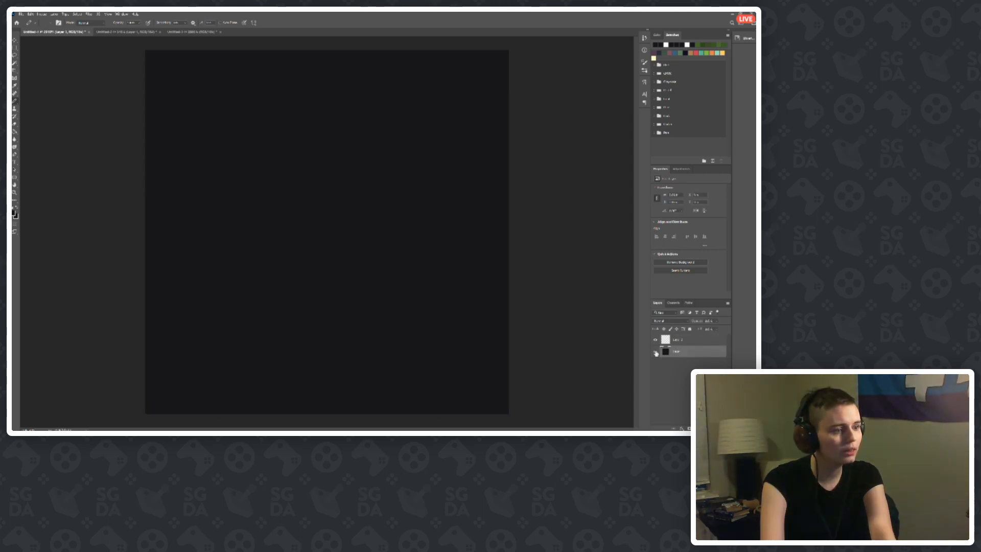
left_click(656, 353)
left_click(655, 353)
left_click(685, 339)
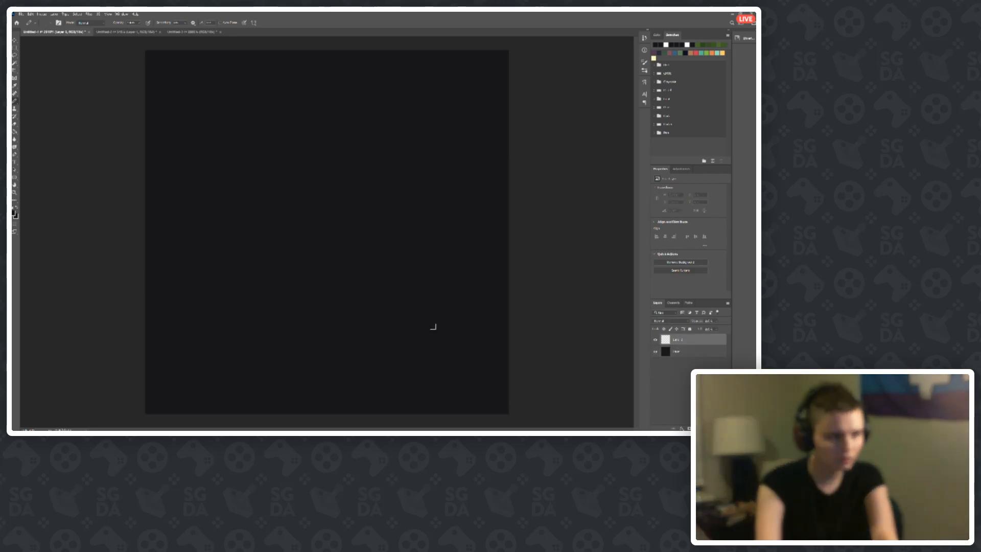
Step: Set the foreground colour's brightness to 20% and its hue to 230
left_click(13, 213)
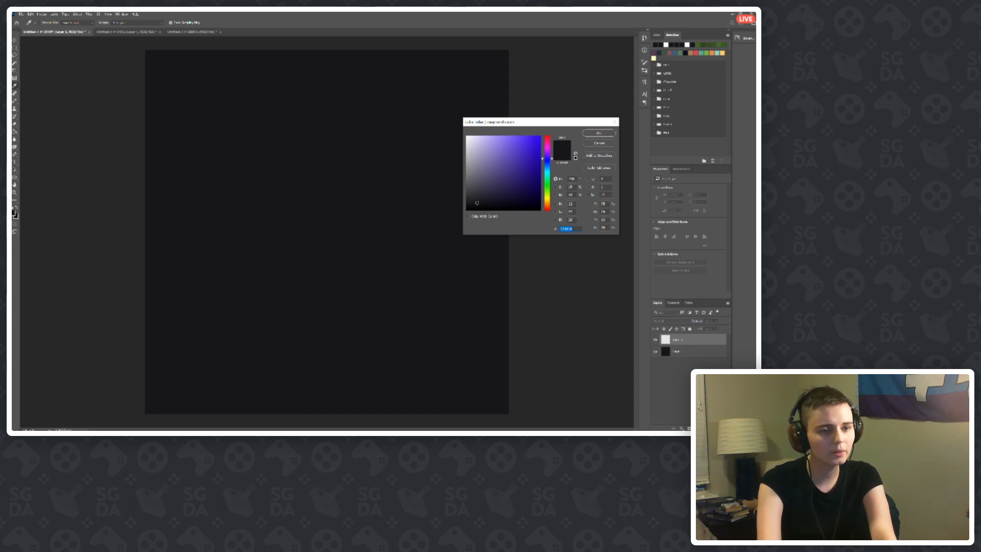
left_click(570, 194)
type("20")
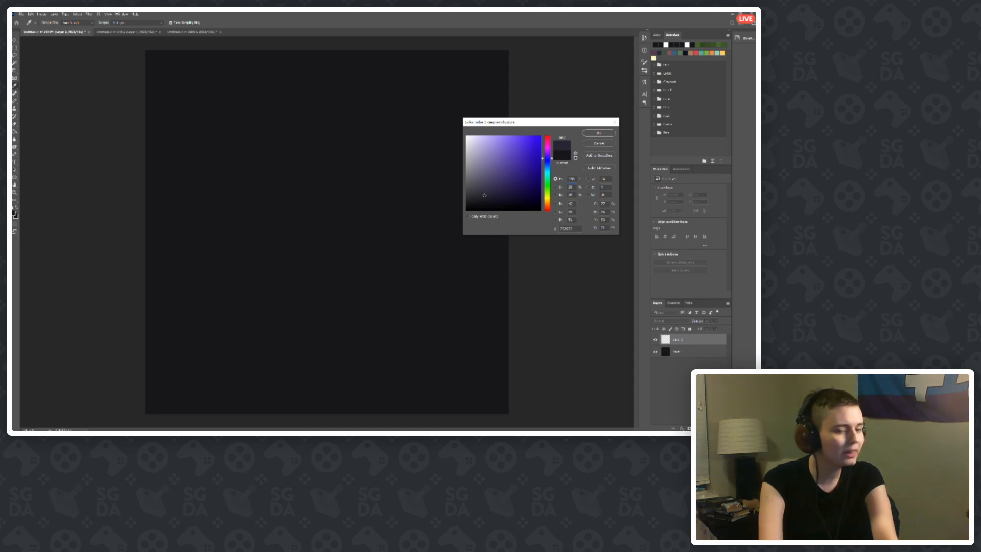
left_click_drag(576, 180, 562, 181)
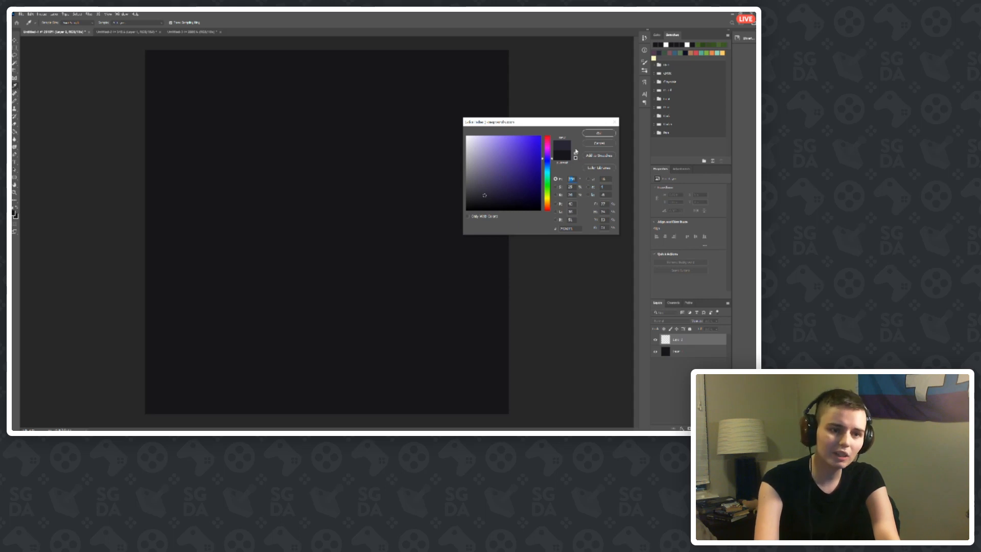
type("230")
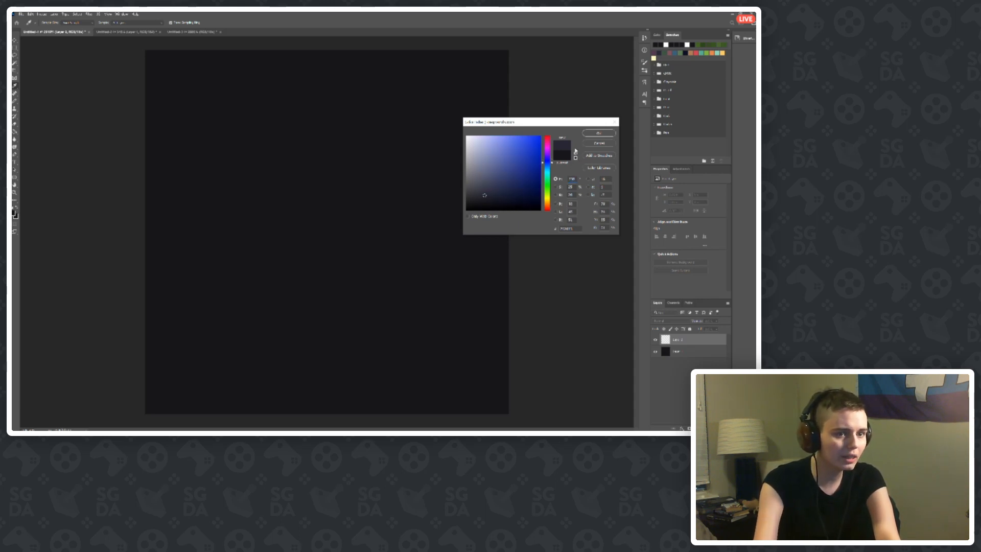
left_click(602, 134)
Step: Paint a single pixel of the dark blue-violet on the upper layer as the start of a colour ramp
scroll(357, 256, "up", 2)
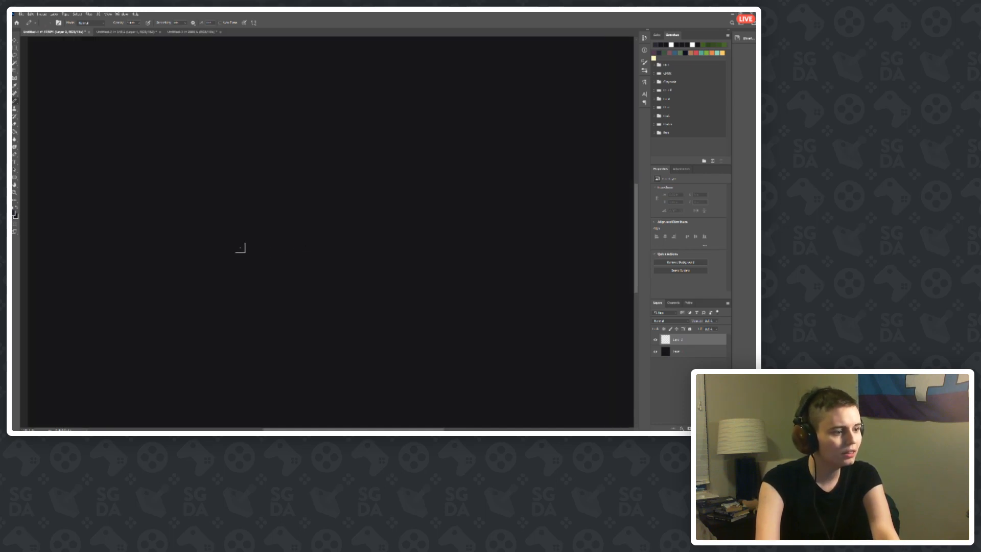
left_click(243, 246)
scroll(219, 267, "up", 4)
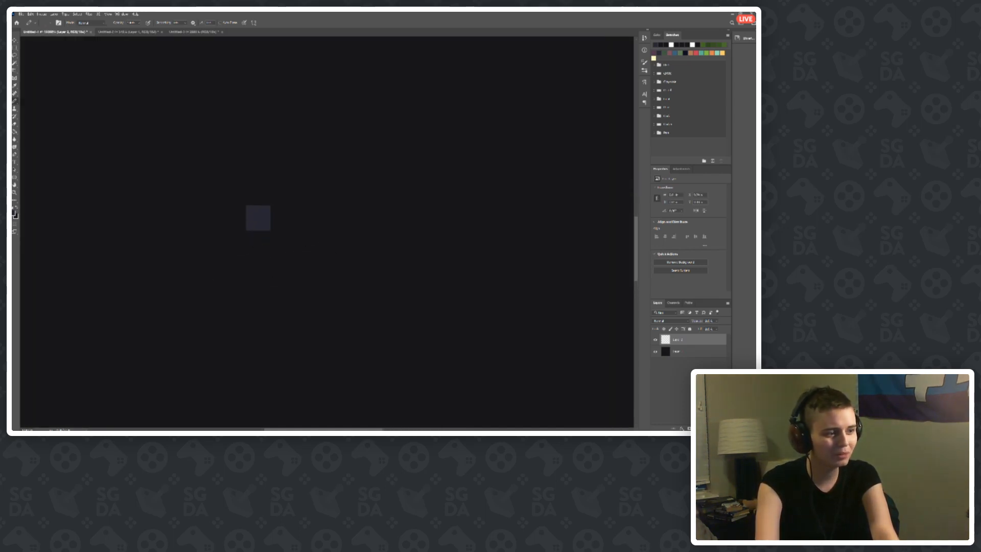
scroll(309, 256, "down", 5)
scroll(290, 223, "up", 2)
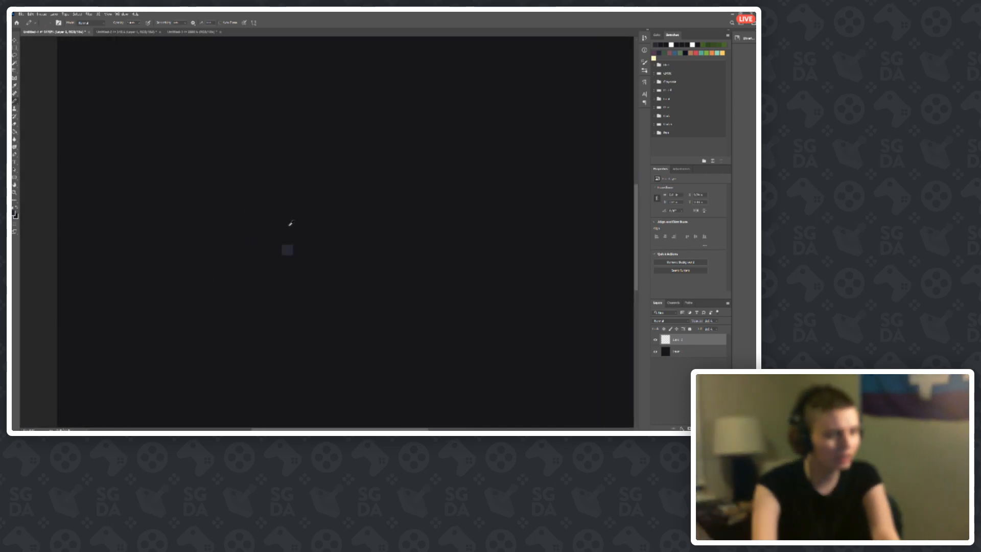
scroll(290, 223, "up", 1)
Step: Set the foreground colour to brightness 30%, hue 210 and a higher saturation, and paint one pixel directly above the first swatch
left_click(14, 212)
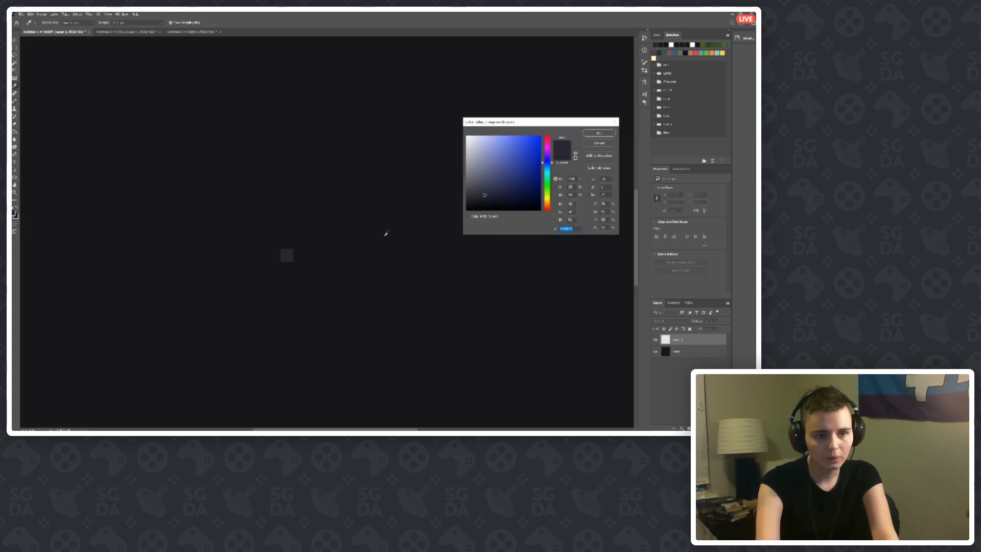
left_click_drag(575, 195, 561, 194)
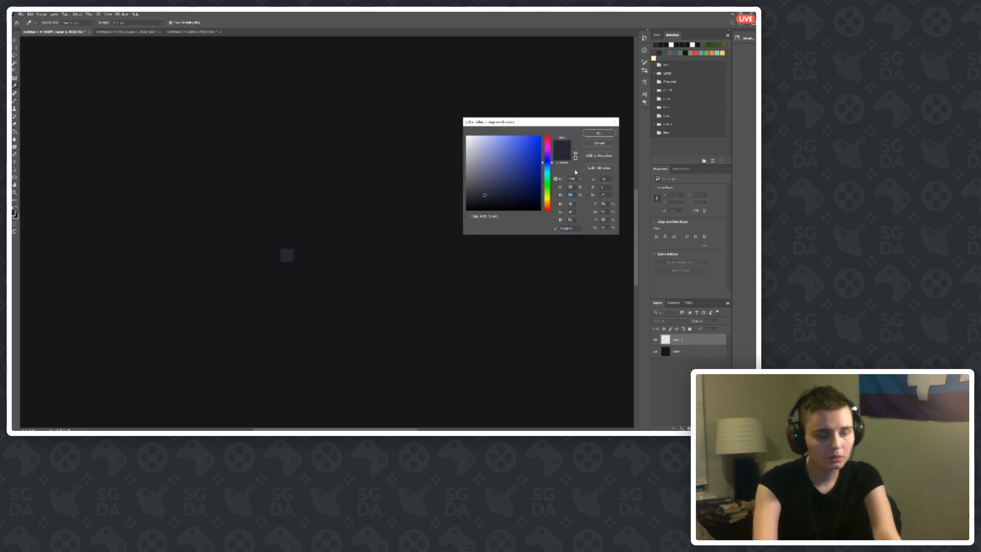
type("30")
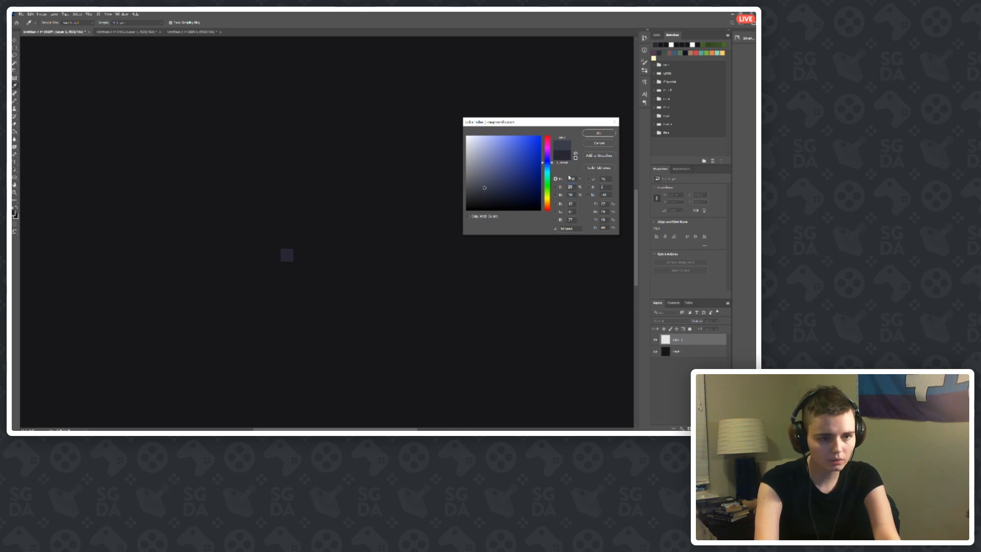
key("shift+Down")
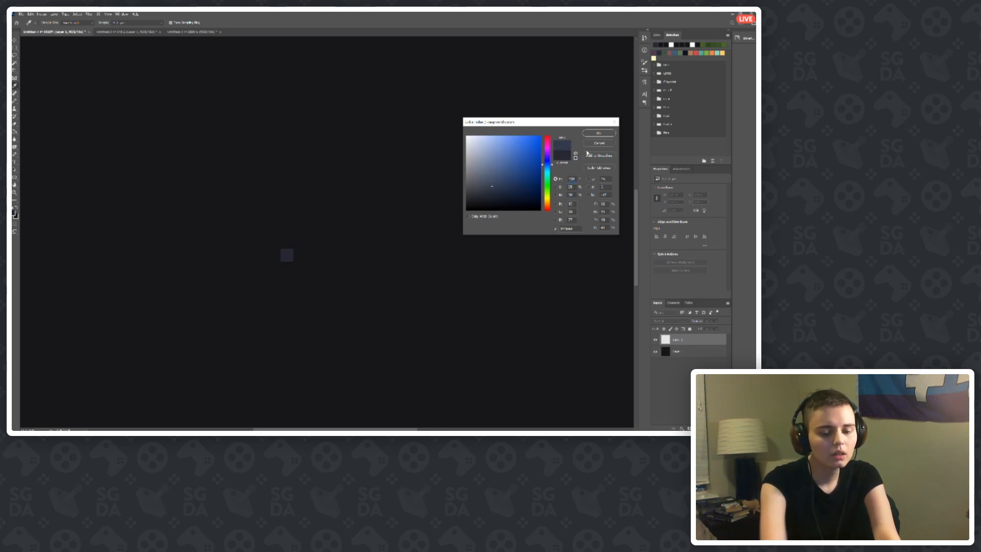
key("shift+Down")
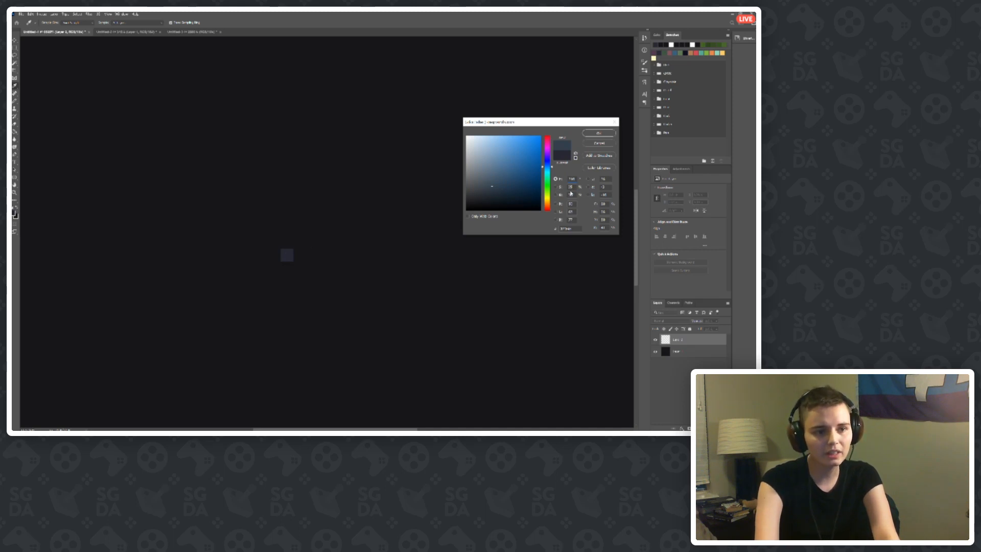
left_click(598, 133)
key("b")
left_click(287, 242)
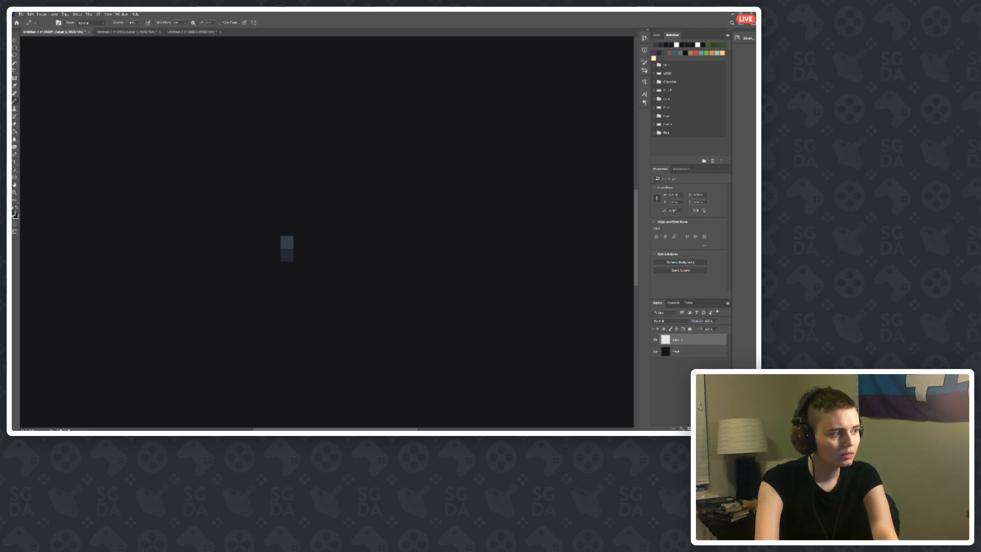
Step: Set the foreground colour to brightness 40%, hue 190 and a higher saturation, and paint a teal pixel on top of the ramp
left_click(14, 213)
double_click(571, 195)
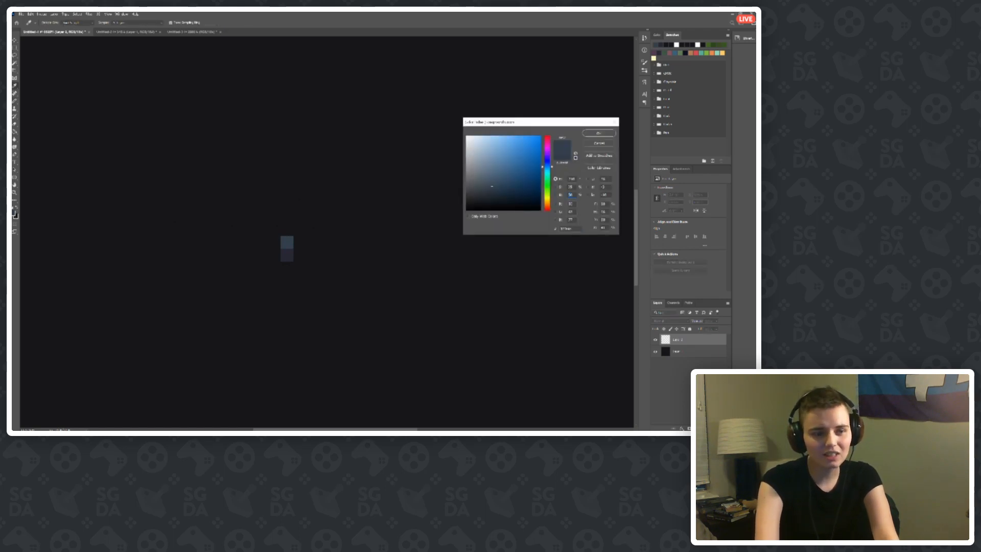
type("40")
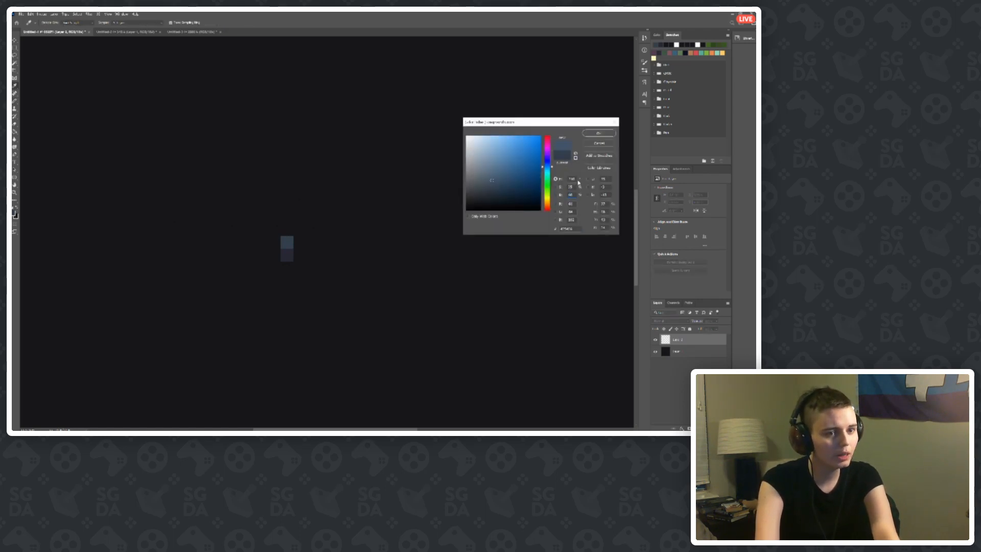
double_click(570, 187)
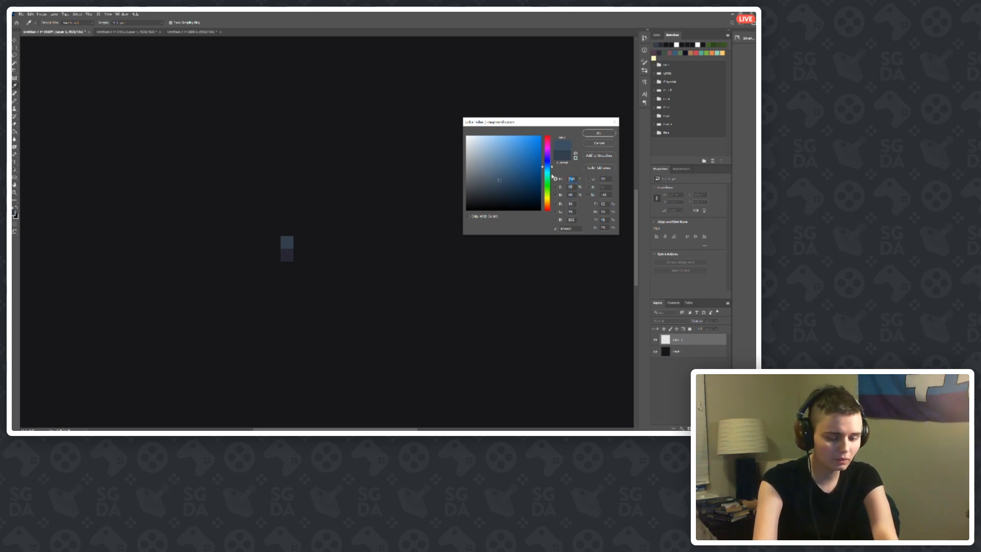
type("190")
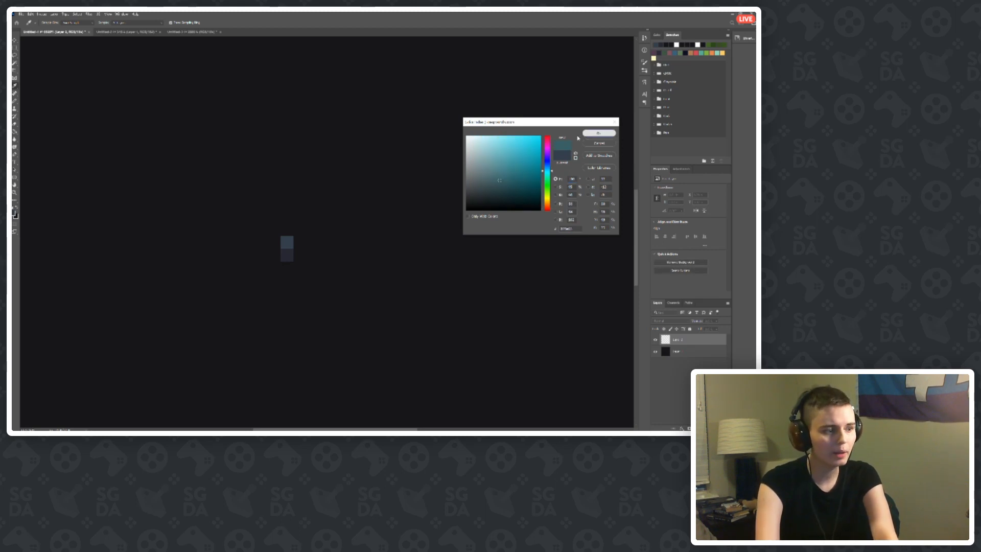
left_click(598, 133)
left_click(286, 229)
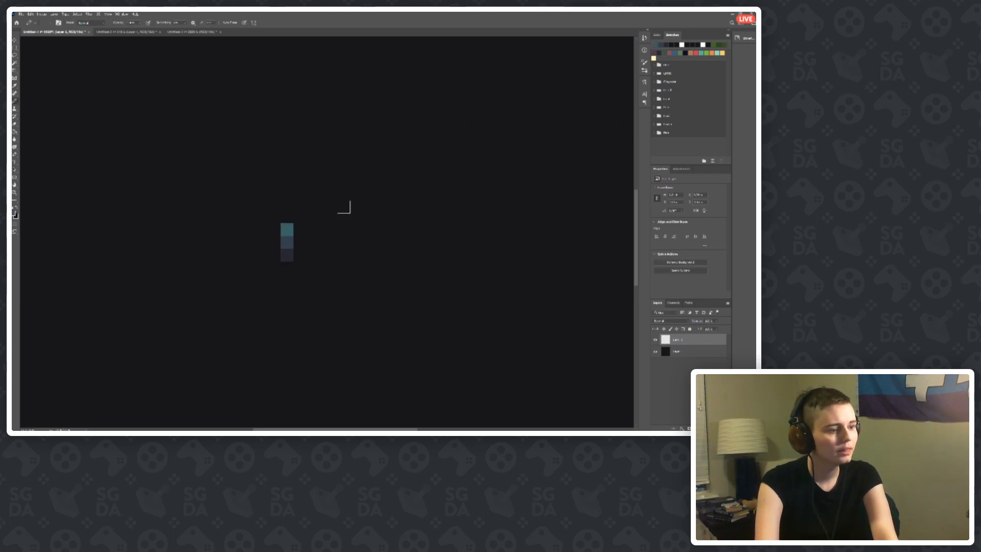
Step: Set the foreground colour to hue 170, saturation 55% and brightness 50%, and paint one pixel directly above the teal swatch
left_click(14, 215)
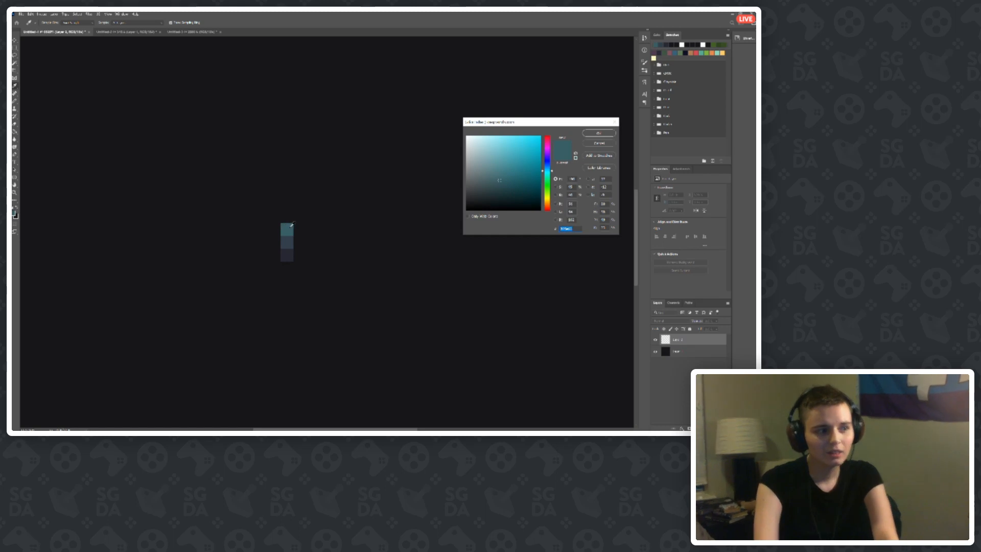
left_click(570, 187)
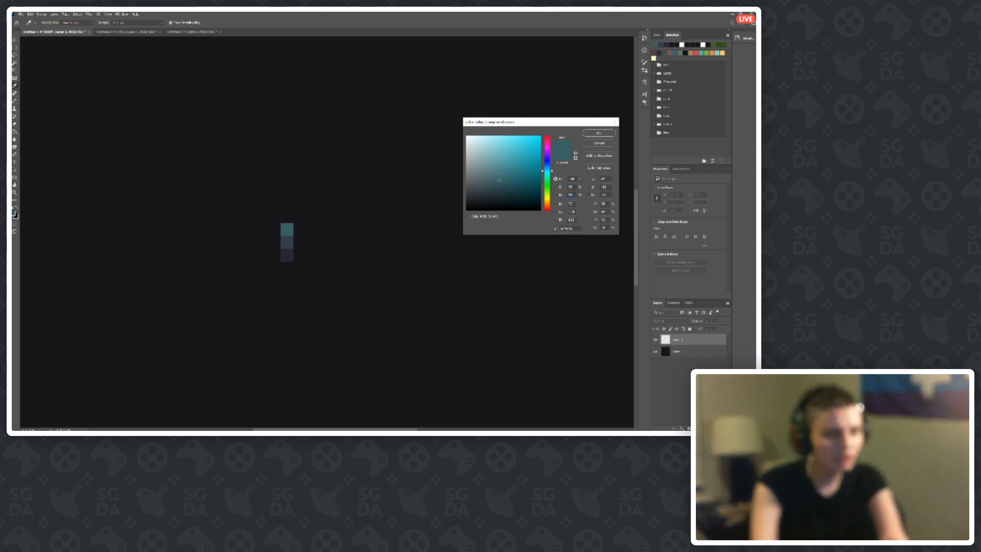
key("Tab")
type("5055")
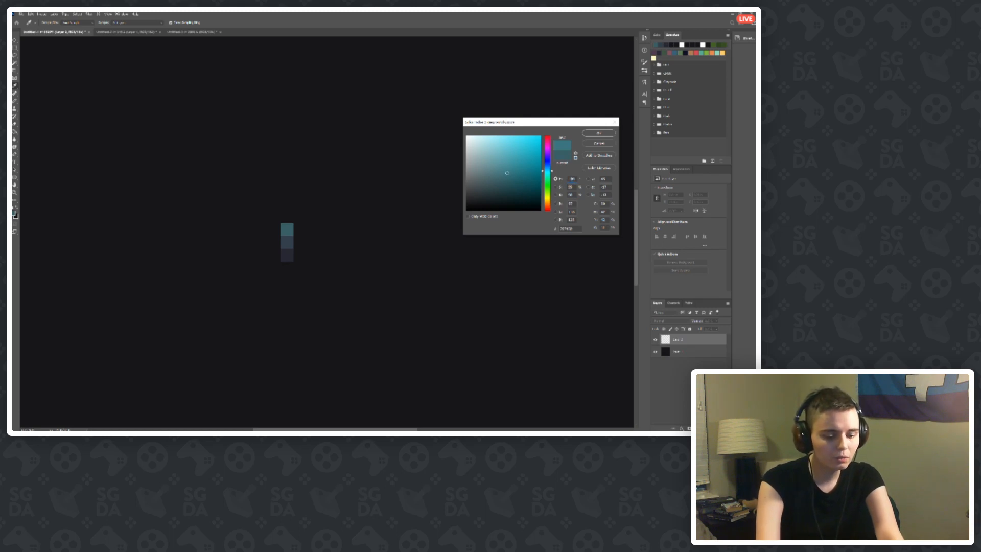
key("Return")
key("b")
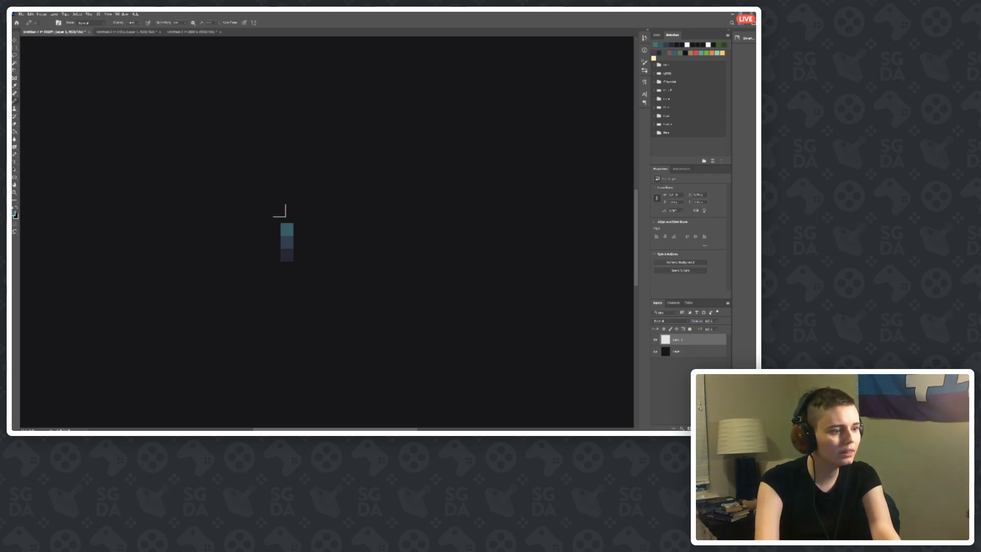
left_click(275, 216)
key("ctrl+z")
left_click(287, 217)
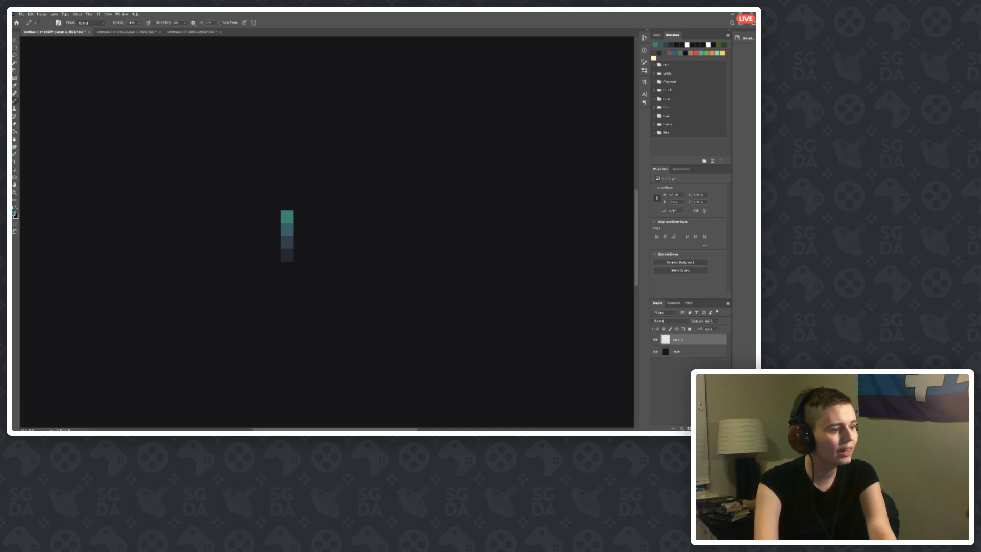
Step: Set the foreground colour to hue 150, a lower saturation and brightness 60%, and paint a green pixel on top of the ramp
left_click(14, 214)
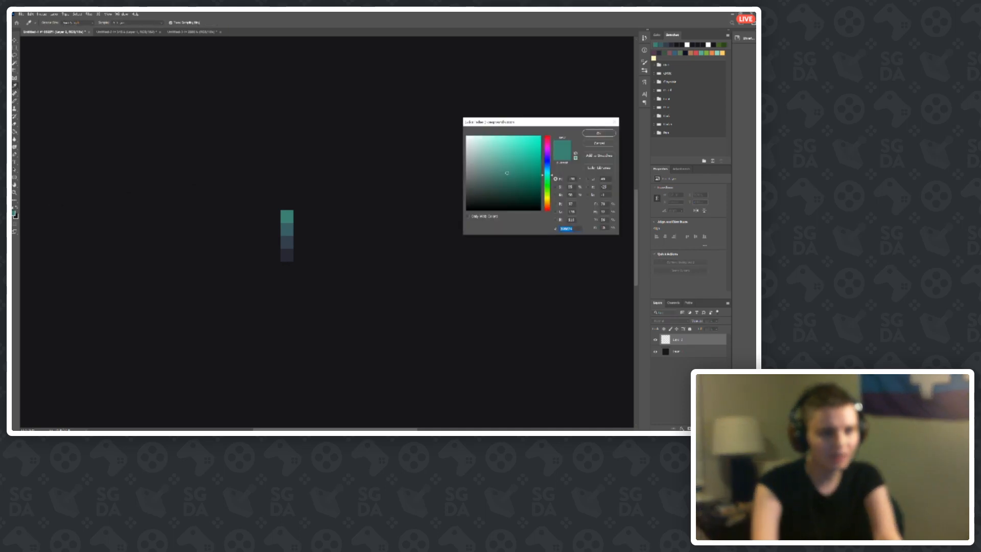
left_click(568, 187)
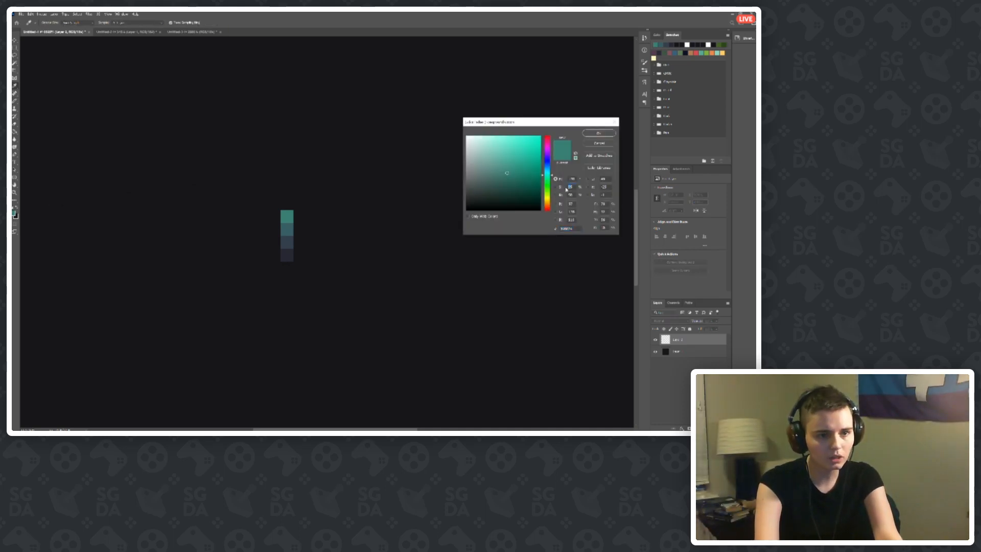
left_click(568, 188)
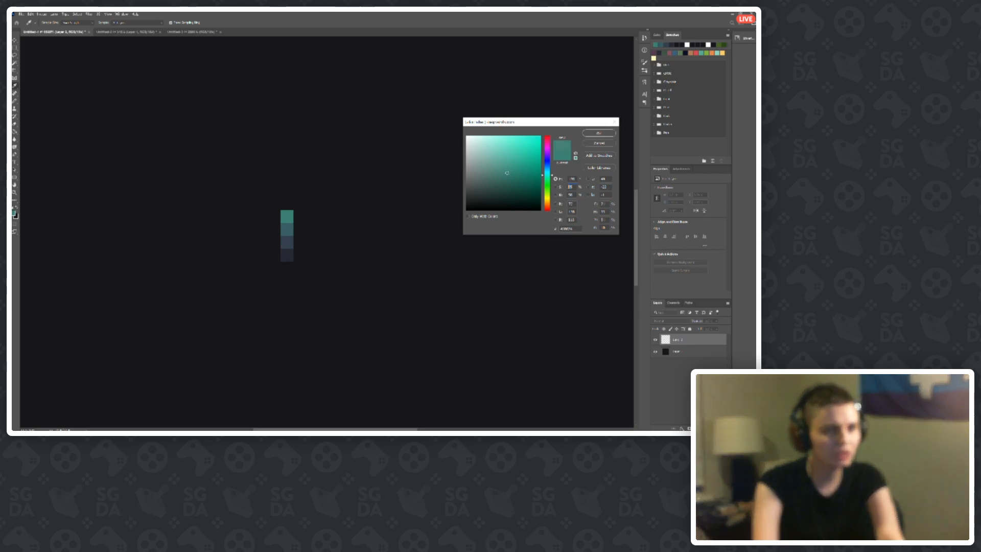
key("Delete")
type("4")
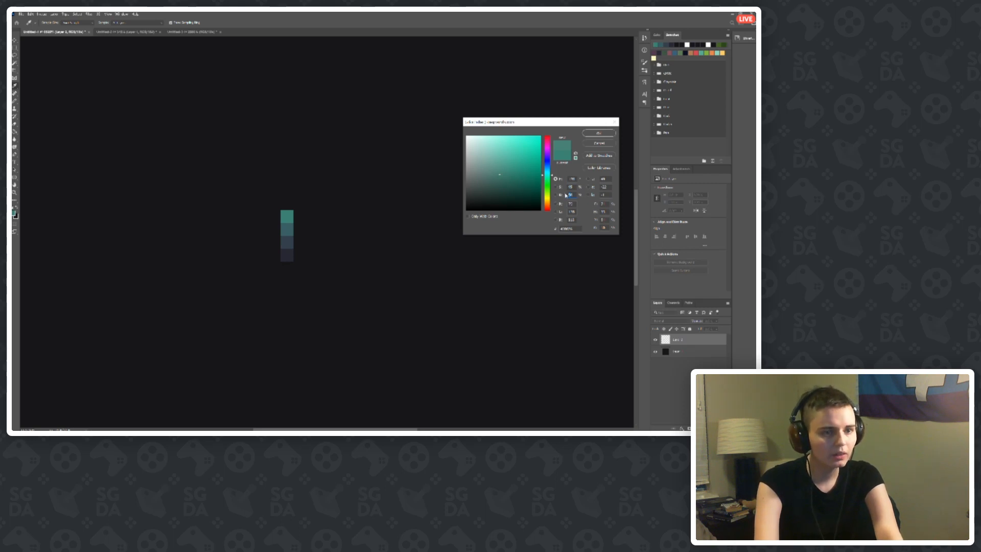
type("60")
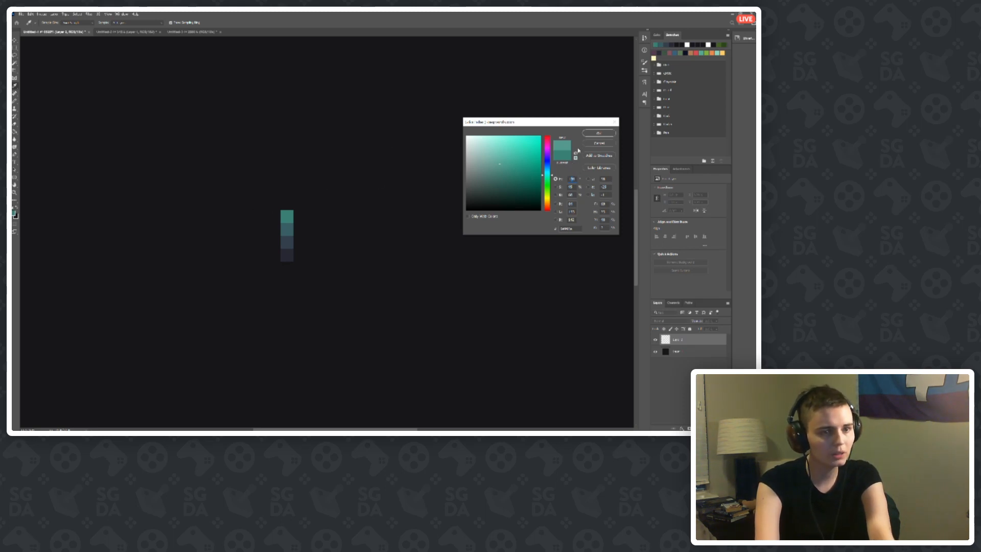
left_click(593, 135)
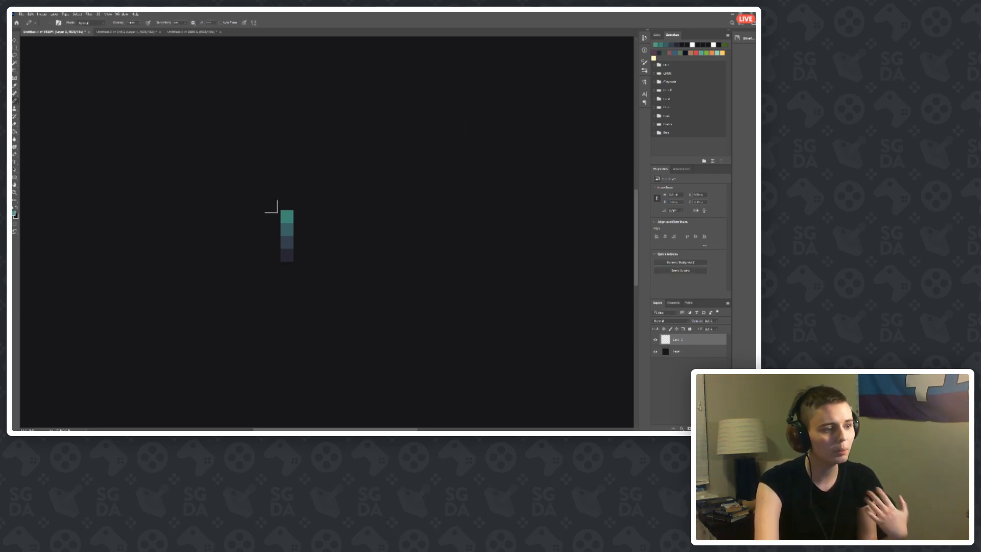
left_click(284, 203)
Step: Set the foreground colour to hue 130, a lower saturation and brightness 70%, and add that pixel at the ramp's upper end
left_click(14, 214)
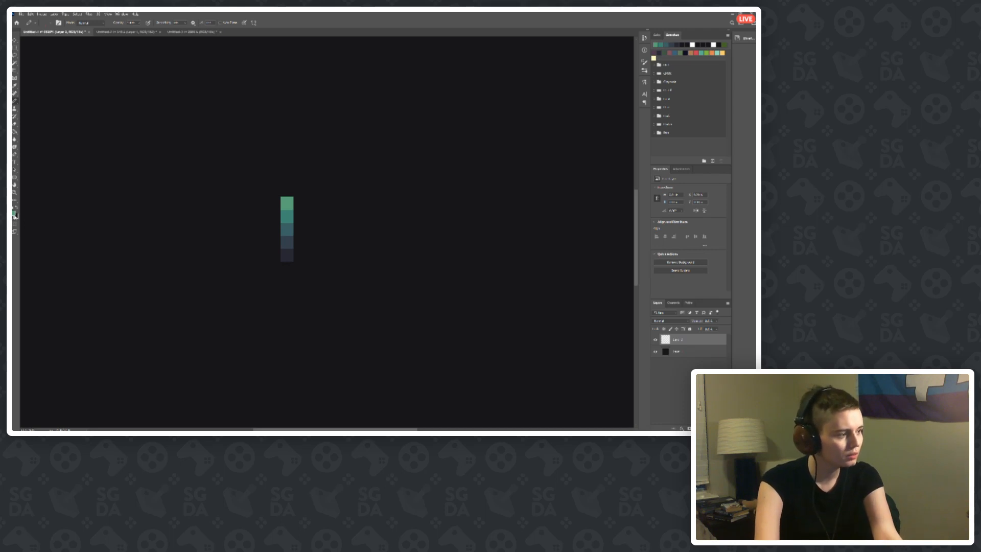
left_click(570, 186)
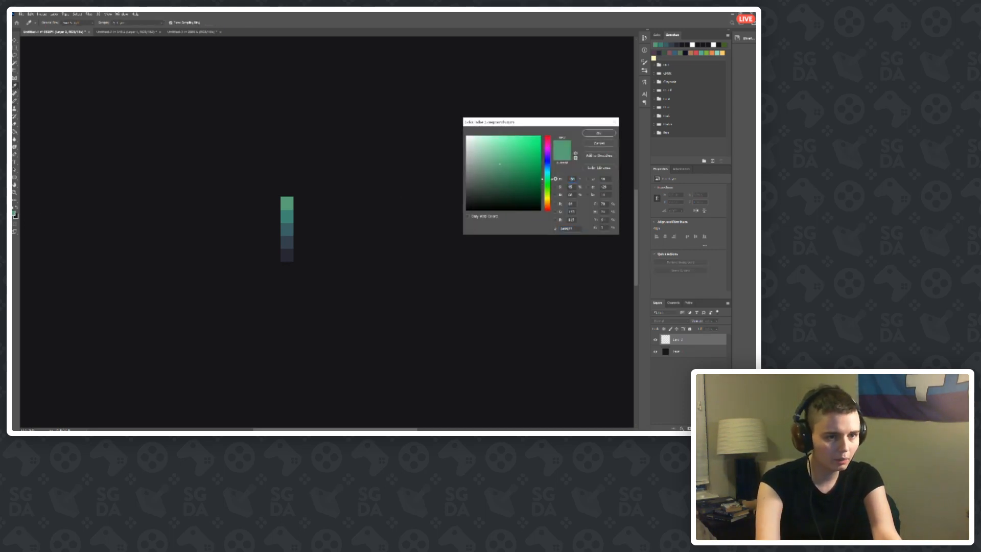
type("130")
key("Tab")
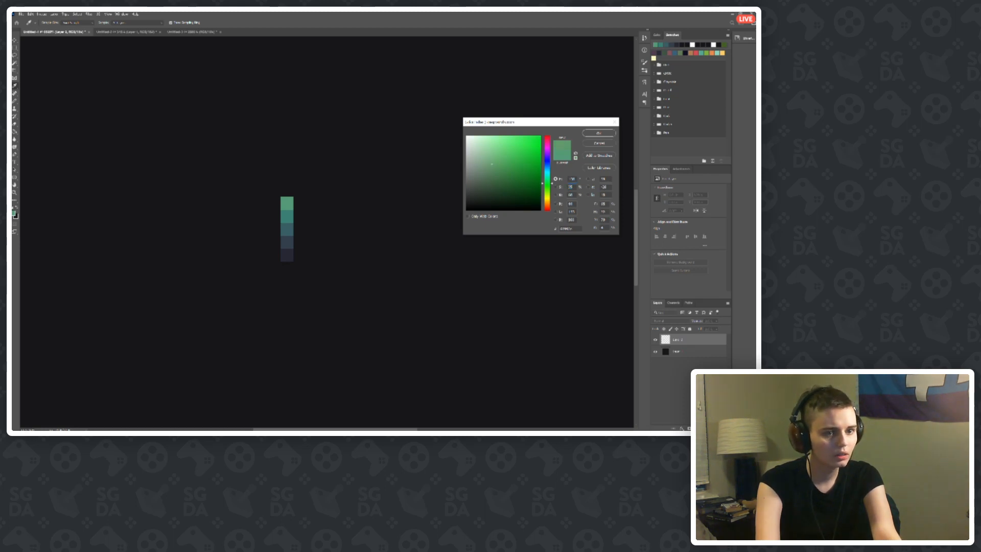
key("Tab")
type("70")
left_click(591, 136)
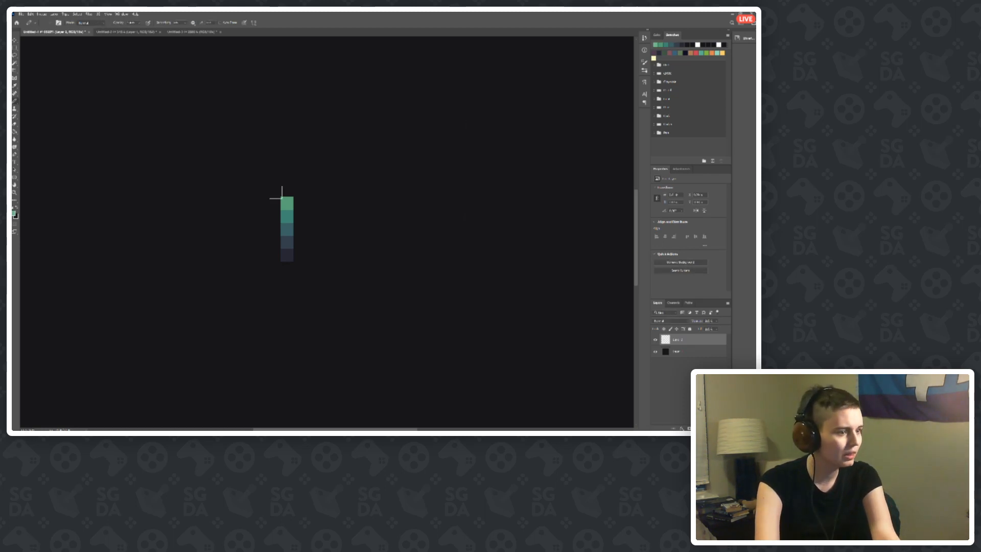
left_click(287, 190)
Step: Set the foreground colour to a yellower, less saturated green at brightness 80%, and paint it as the next swatch above the ramp
left_click(14, 213)
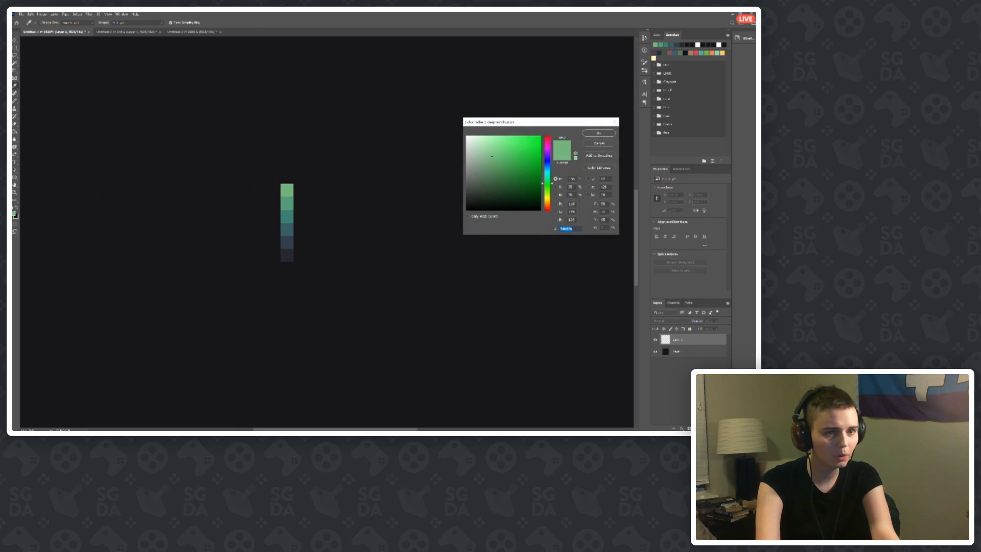
left_click(574, 178)
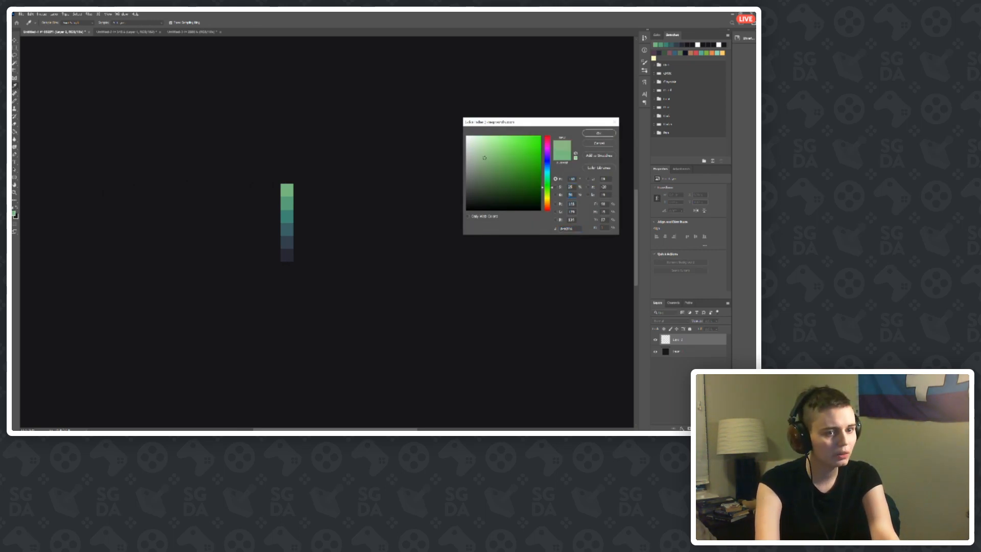
type("80")
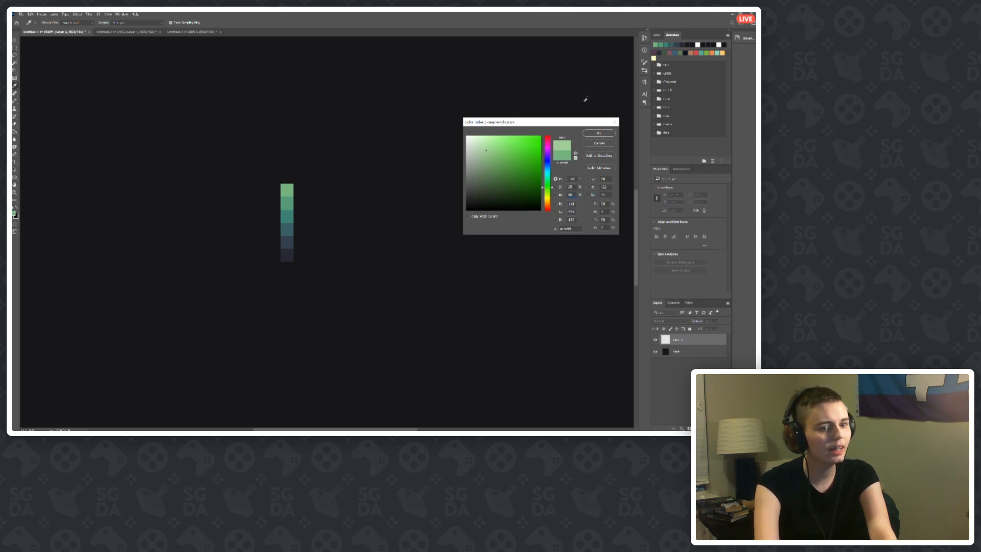
left_click(598, 133)
left_click(287, 177)
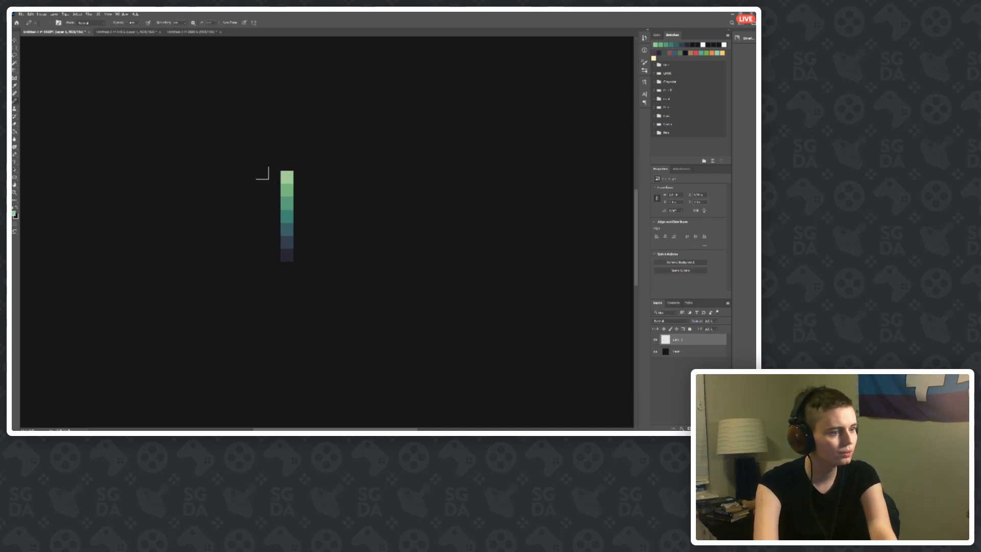
Step: Set the foreground colour to hue 90, a lower saturation and brightness 90%, and paint a pale green pixel on top of the ramp
left_click(14, 213)
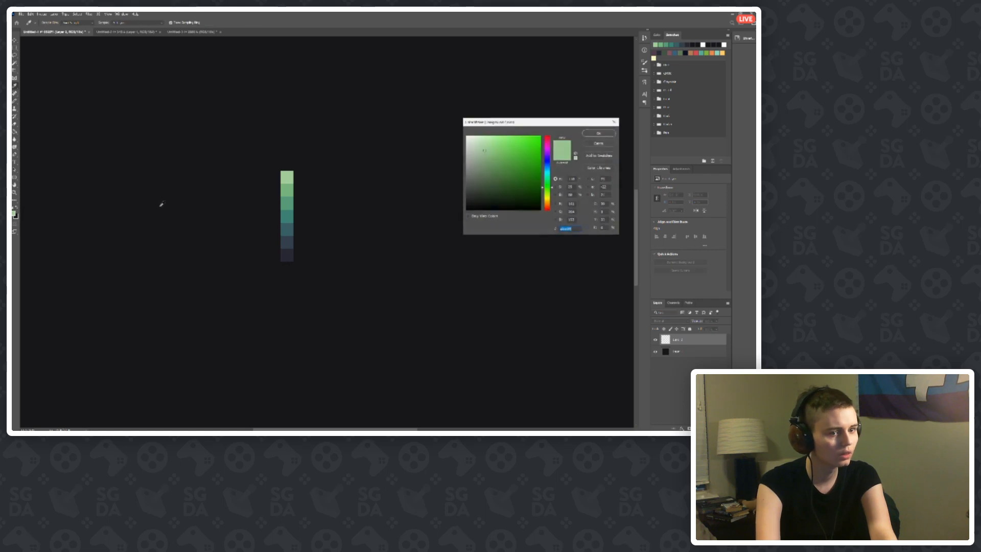
left_click(556, 179)
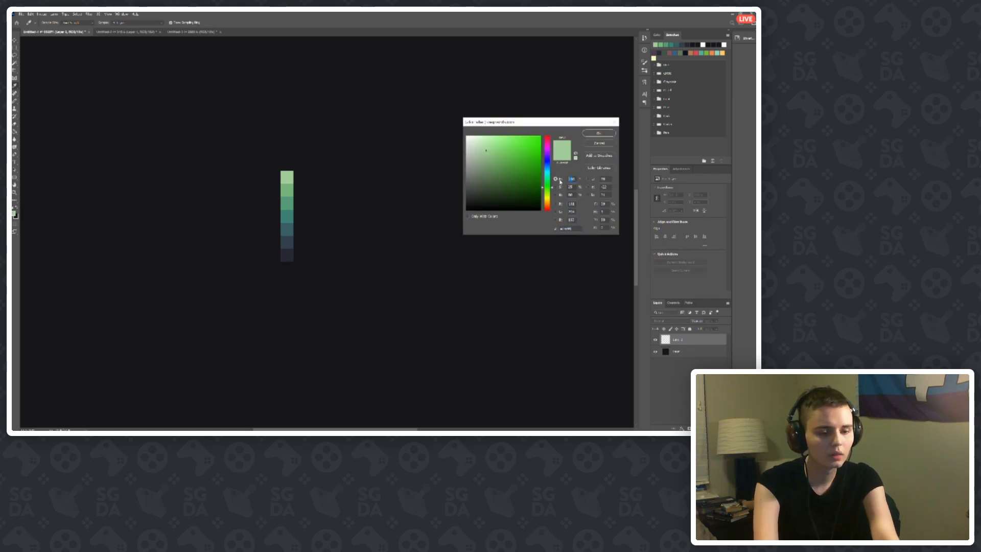
type("90")
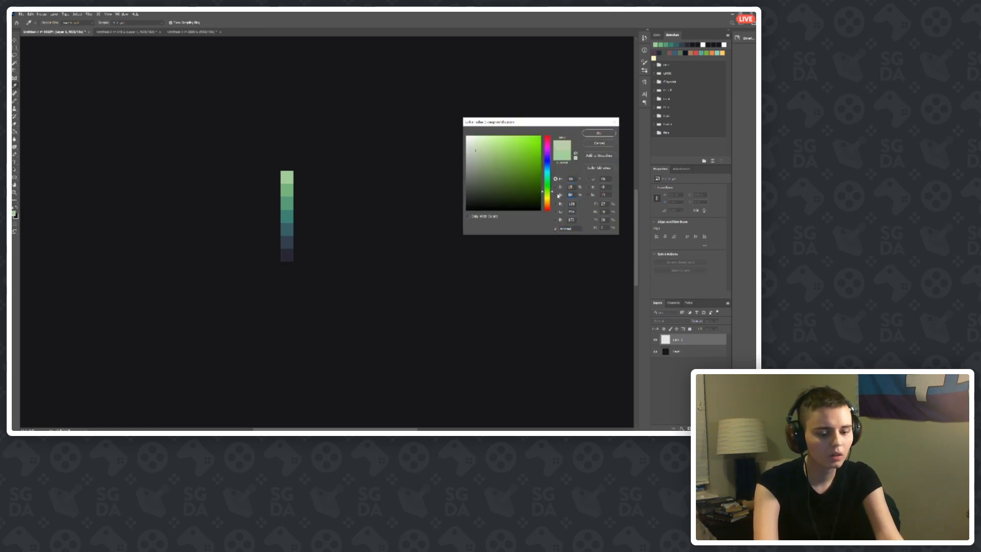
type("90")
left_click(598, 133)
left_click(287, 164)
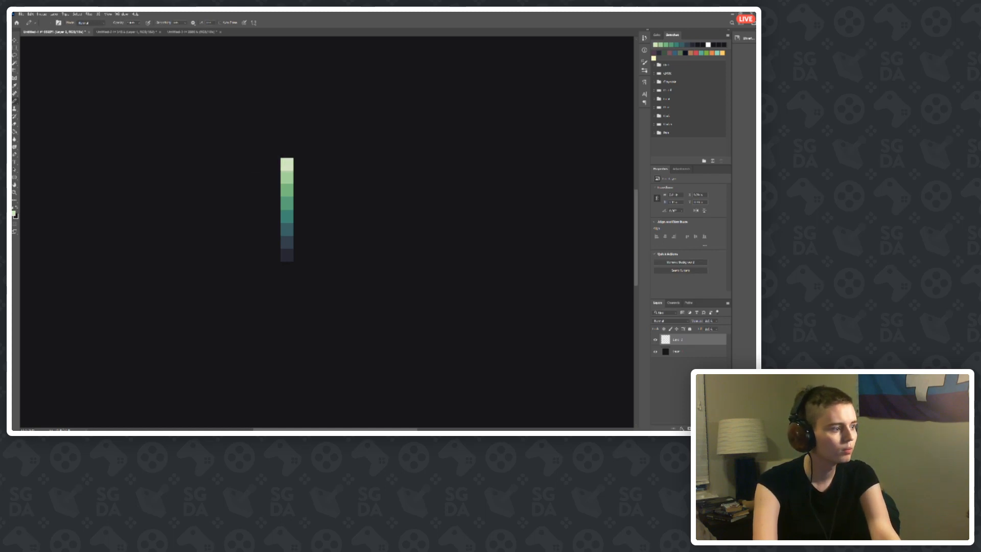
Step: Set the foreground colour to hue 70, a very low saturation and brightness 100%, and paint the near-white pixel that tops the ramp
left_click(14, 214)
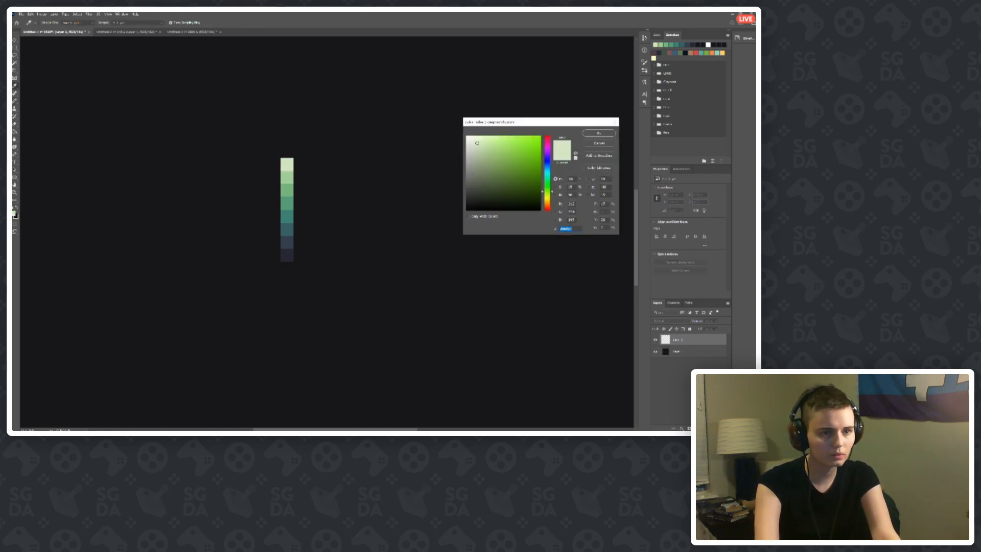
double_click(571, 179)
type("70")
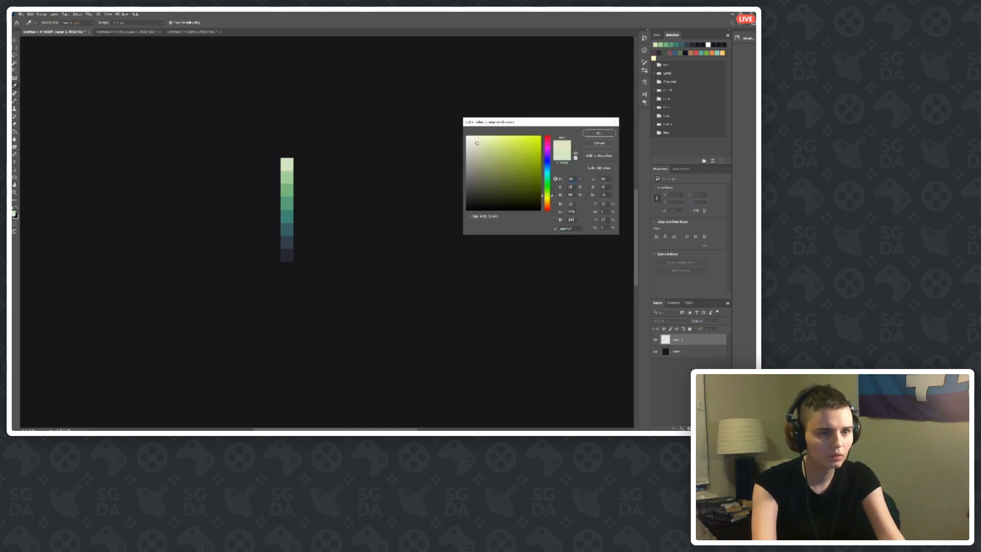
key("Tab")
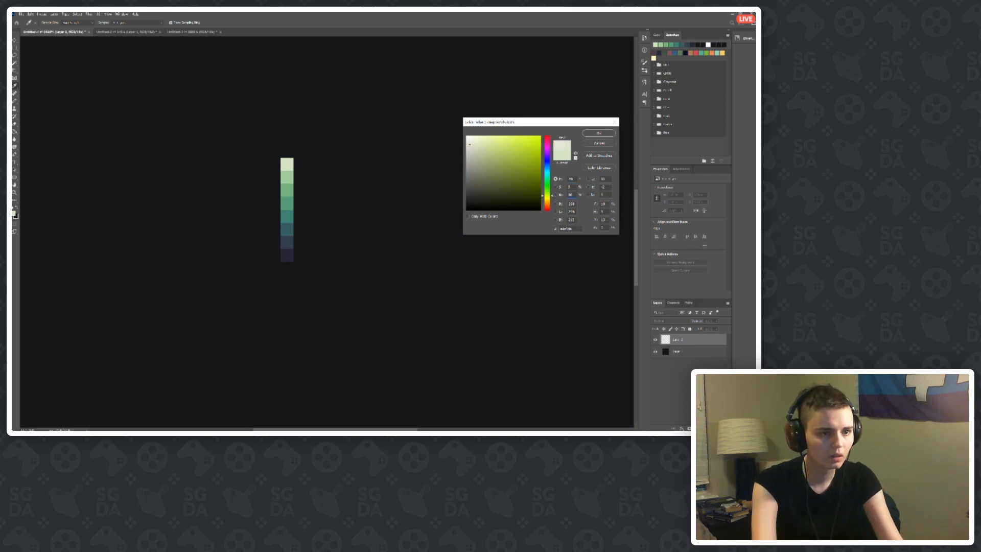
type("100")
left_click(599, 134)
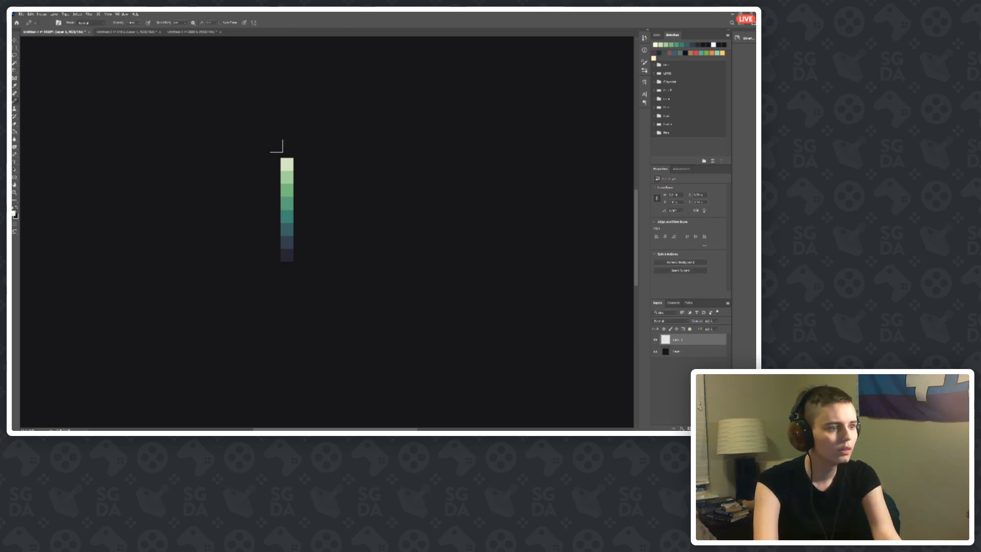
left_click(288, 148)
Step: Sample the teal swatch in the middle of the ramp as foreground colour and open it in the colour picker
scroll(351, 221, "up", 5)
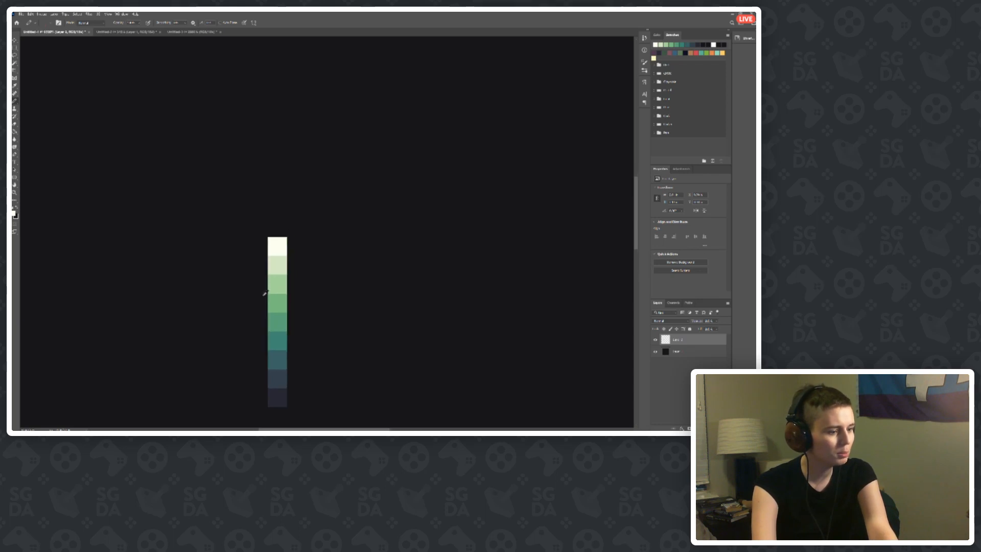
scroll(286, 230, "down", 3)
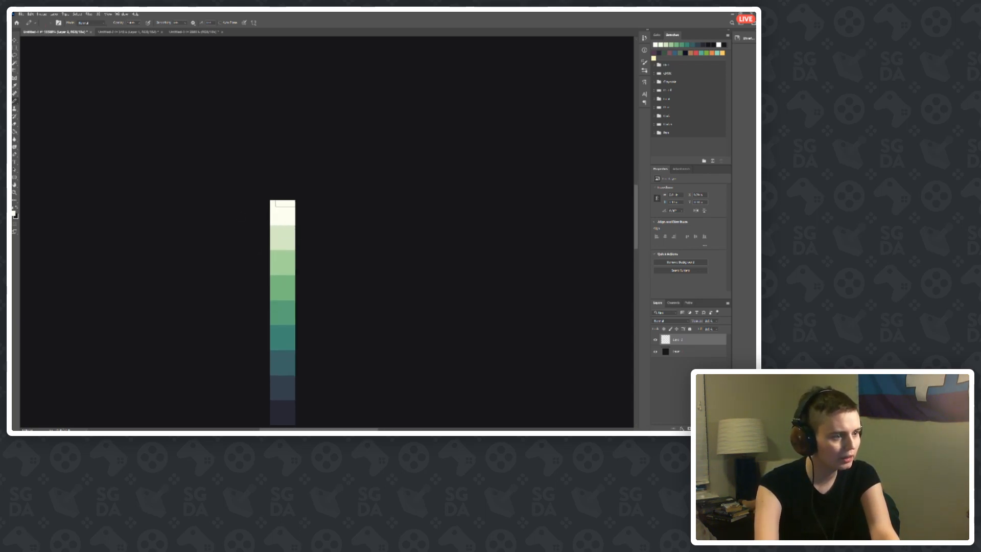
scroll(408, 202, "down", 3)
scroll(180, 177, "down", 3)
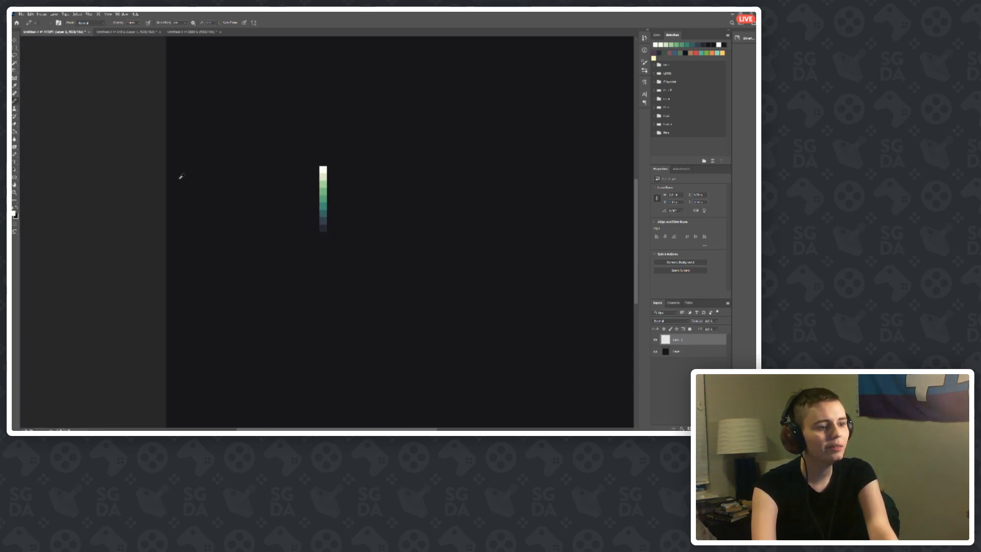
scroll(248, 218, "up", 5)
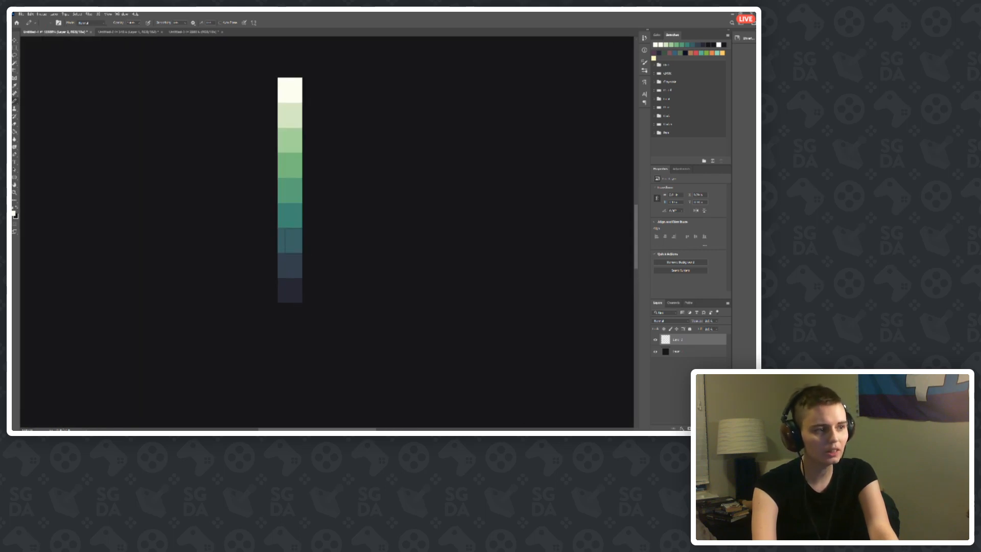
scroll(294, 240, "up", 1)
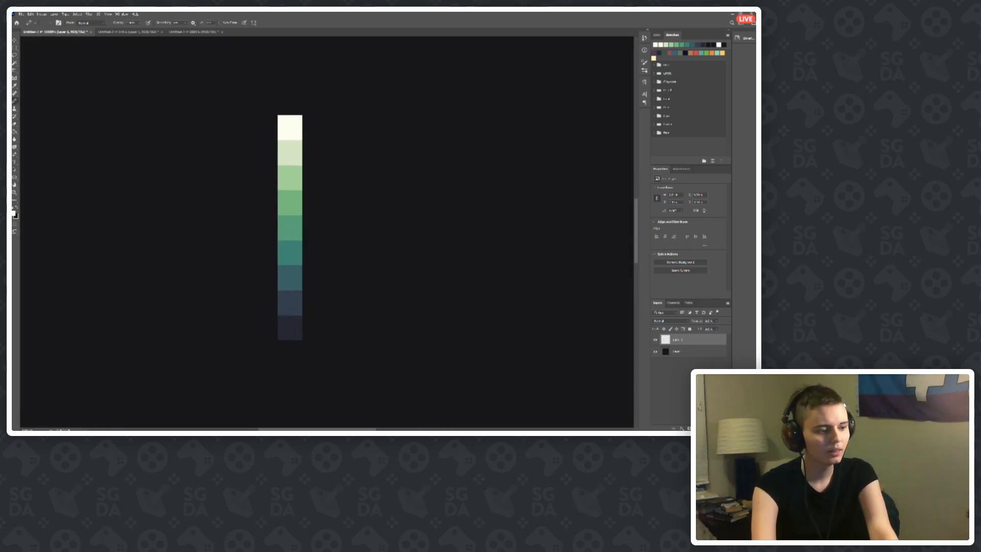
left_click(297, 225)
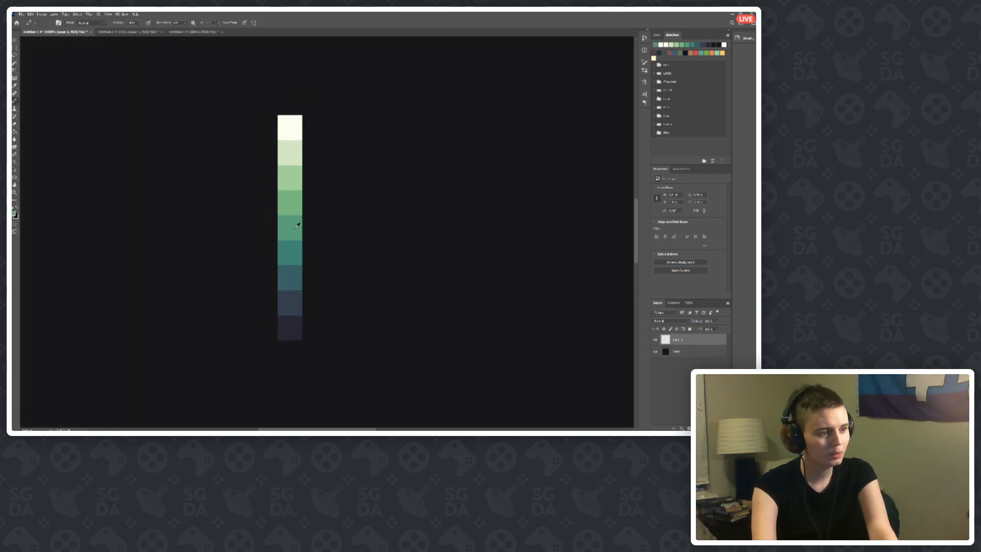
left_click(290, 254)
left_click(15, 214)
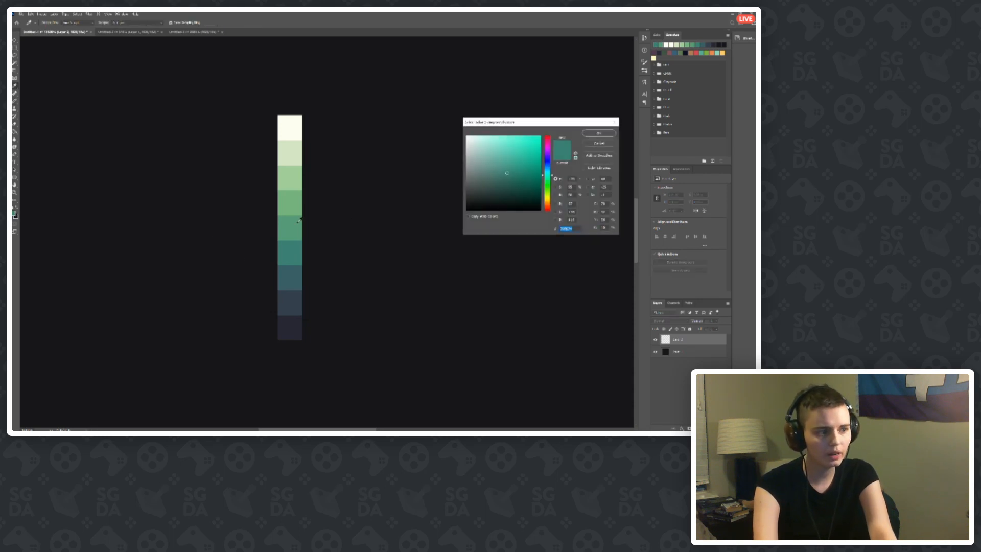
Step: Compare the picker values of the ramp's dark blue swatches with those of its green and near-white swatches
left_click(293, 271)
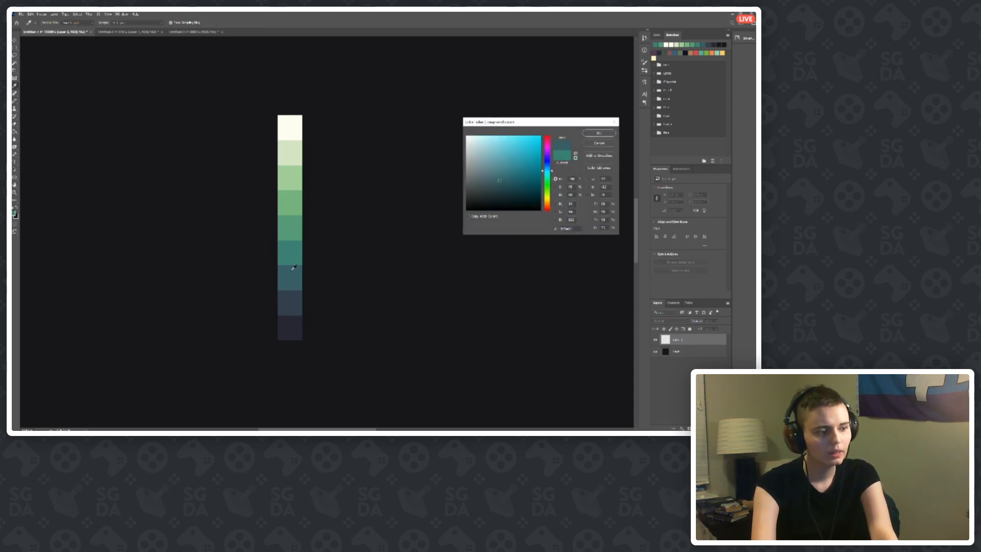
left_click(292, 299)
left_click(288, 325)
left_click(289, 191)
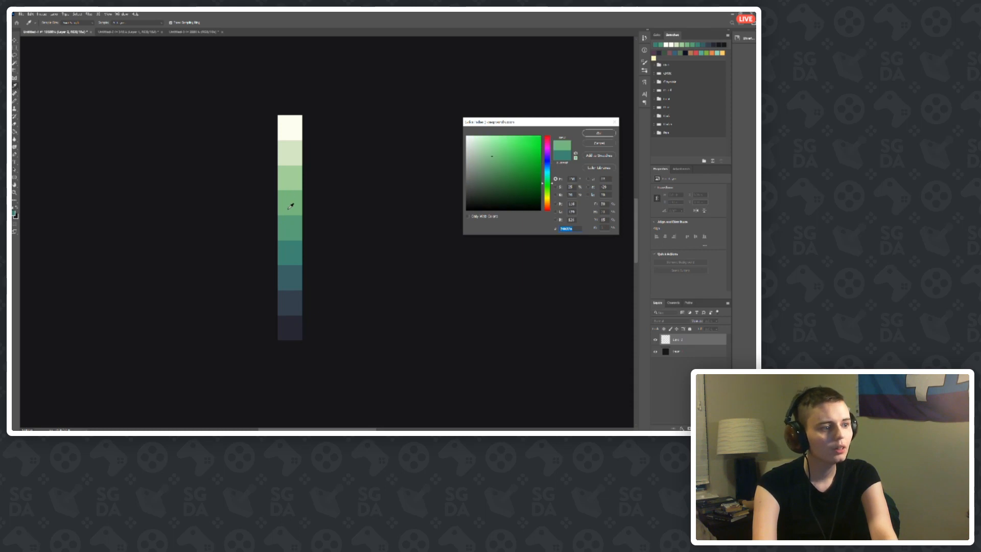
left_click(292, 154)
left_click(294, 128)
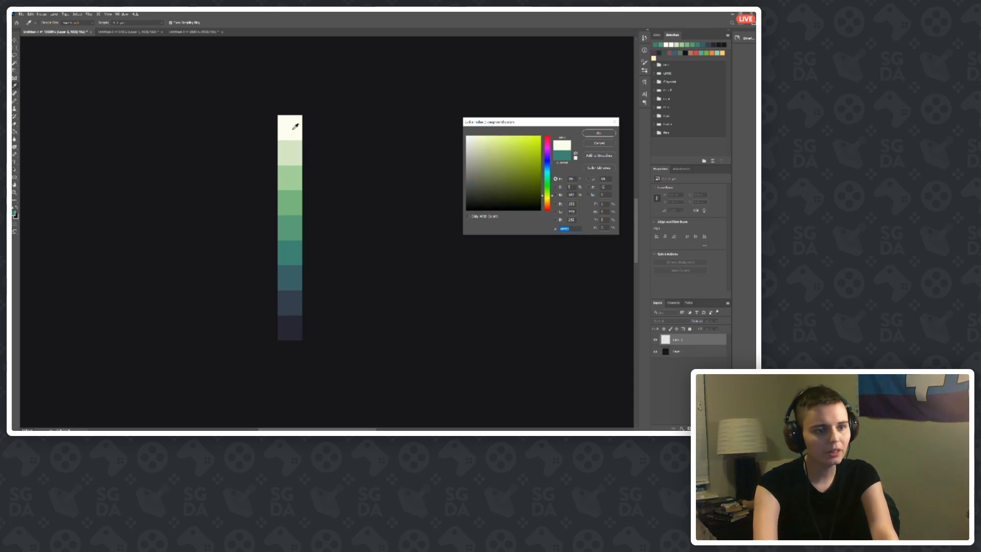
Step: Sample the swatches in order from slate blue up to near-white to examine how hue, saturation and brightness shift
left_click(294, 301)
left_click(290, 284)
left_click(290, 262)
left_click(292, 228)
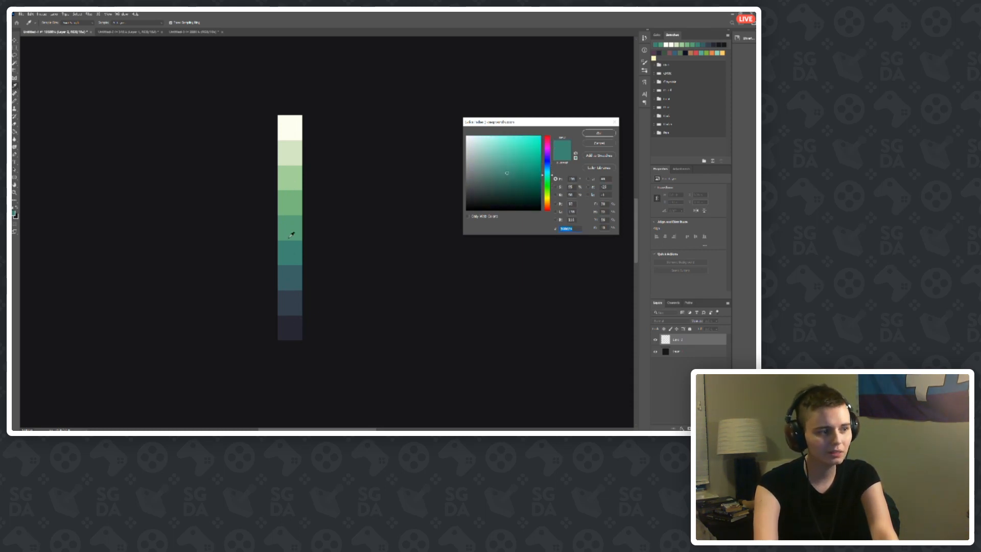
left_click(296, 206)
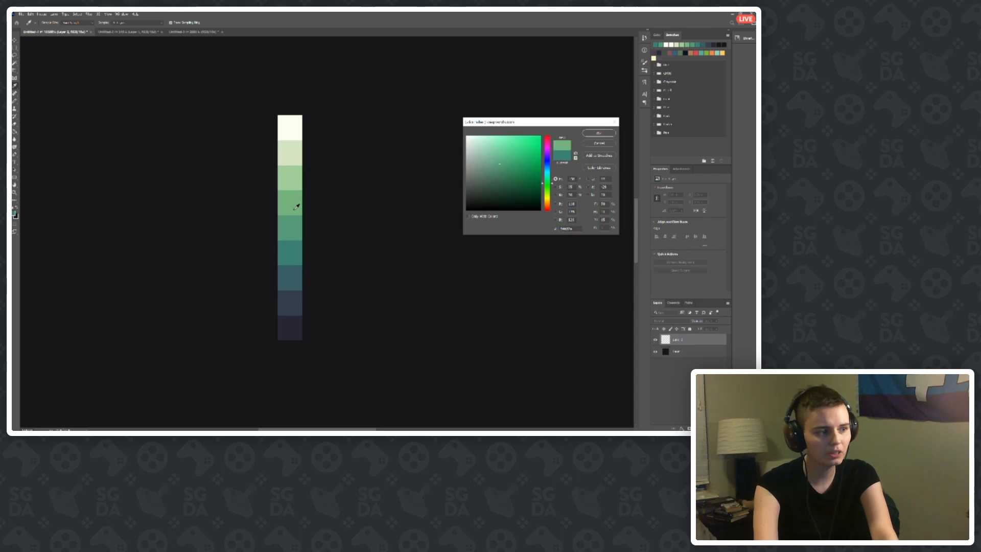
left_click(289, 167)
left_click(288, 159)
left_click(288, 123)
Step: Examine the colour values of the ramp's lower swatches, from dark blue-violet up to teal
left_click(293, 318)
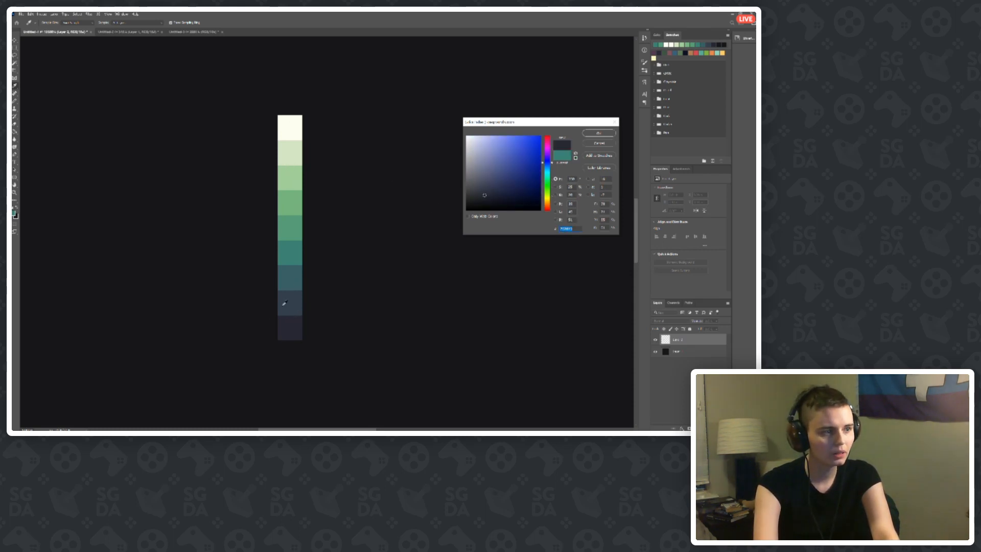
left_click(293, 305)
left_click(293, 283)
left_click(292, 252)
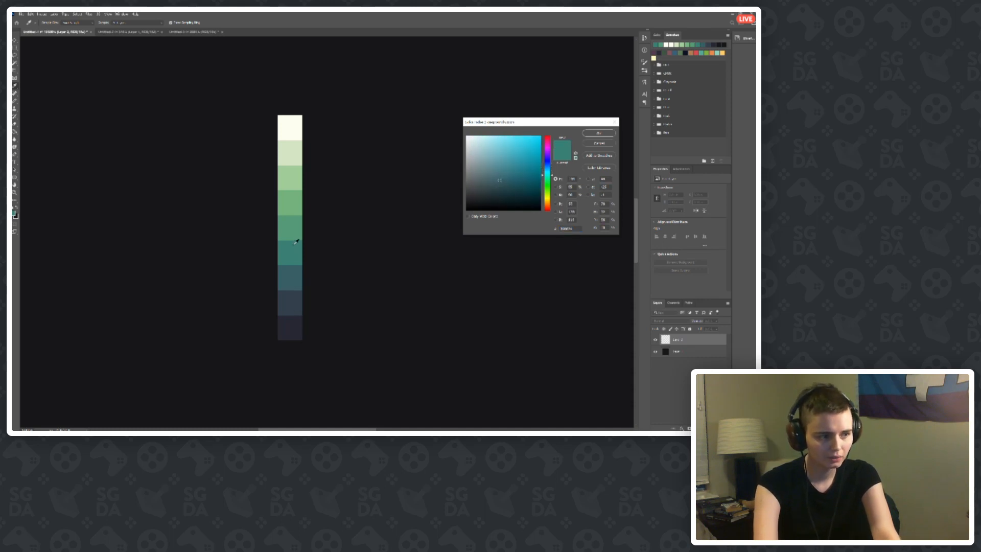
Step: Compare the colour values of the ramp's darkest swatches with the canvas background, and leave the foreground colour as it was
left_click(295, 331)
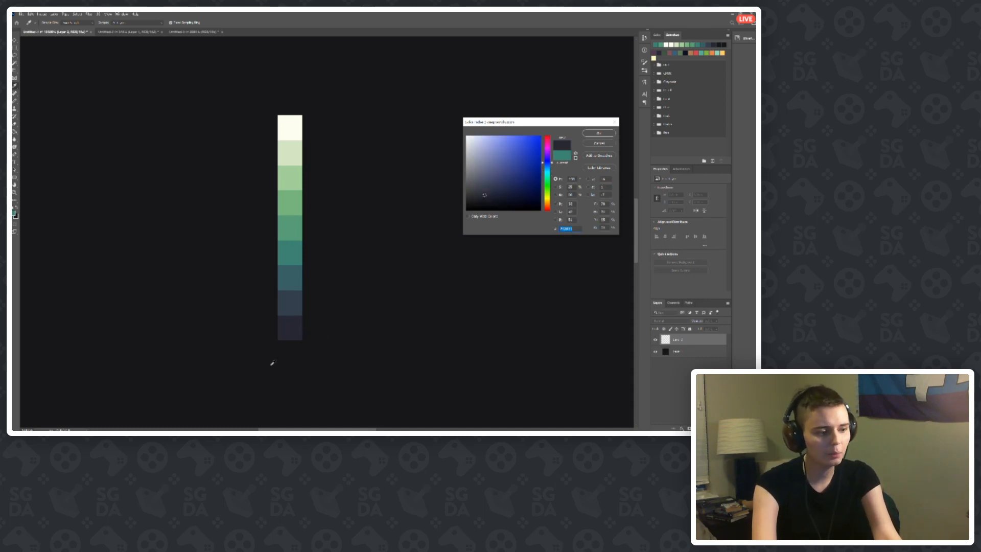
left_click(292, 346)
left_click(293, 332)
left_click(291, 351)
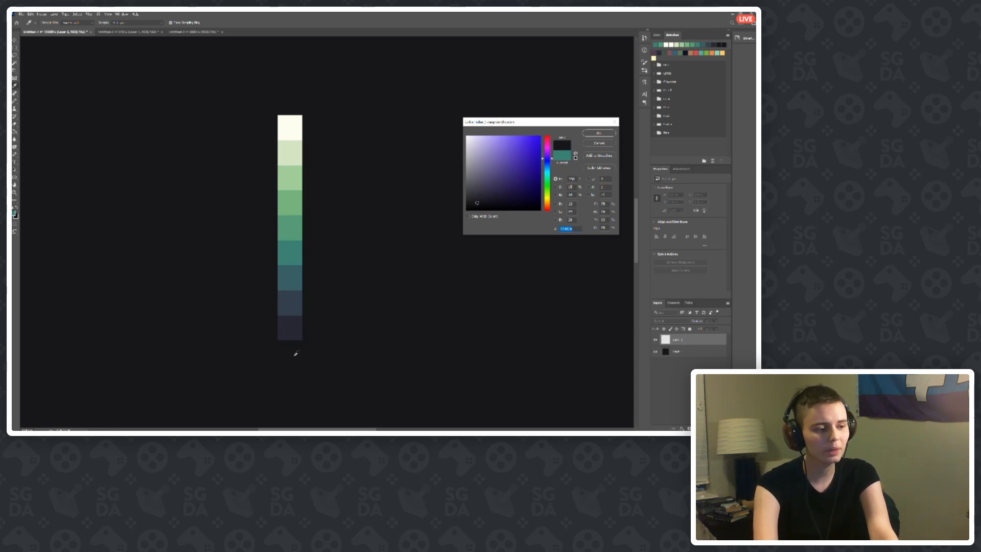
left_click(292, 330)
left_click(288, 347)
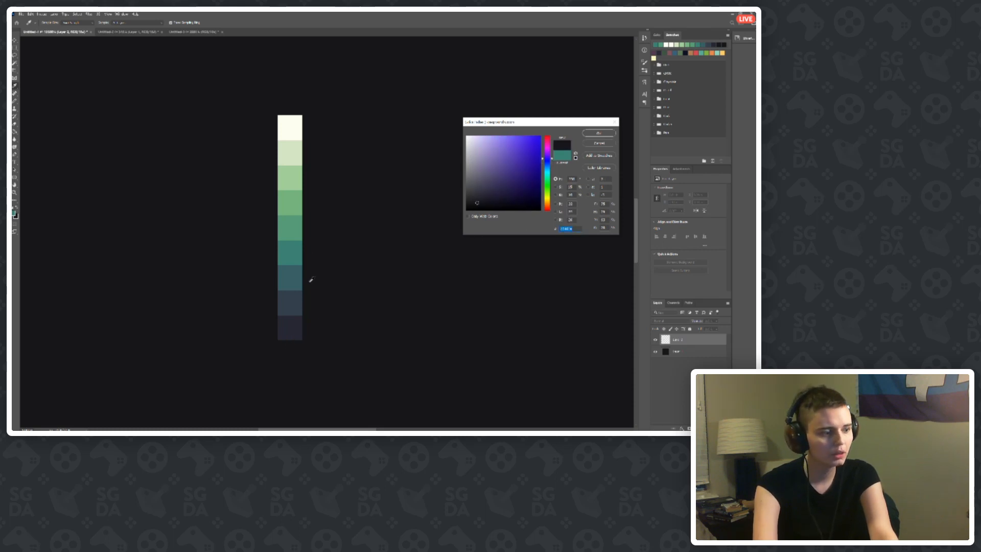
left_click(287, 324)
left_click(287, 303)
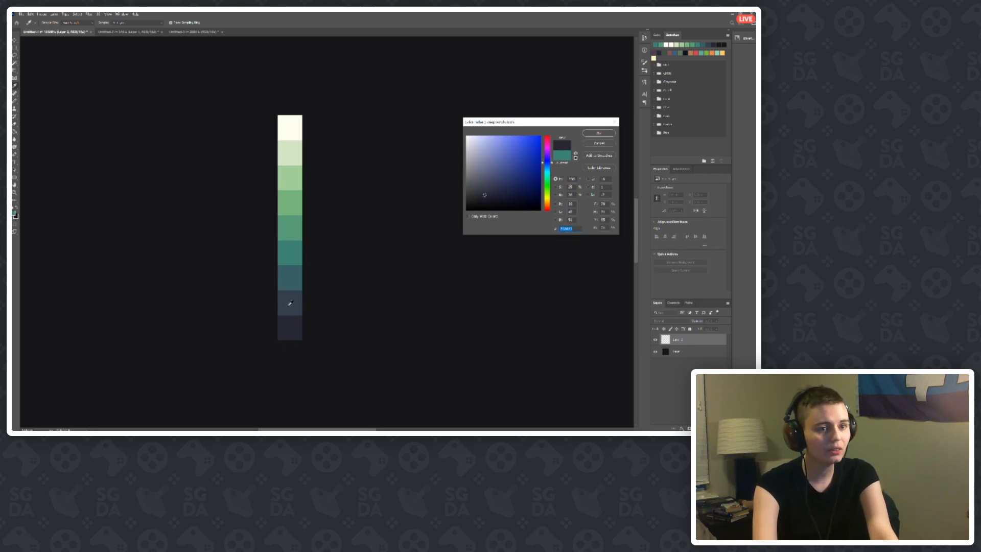
left_click(289, 303)
left_click(285, 323)
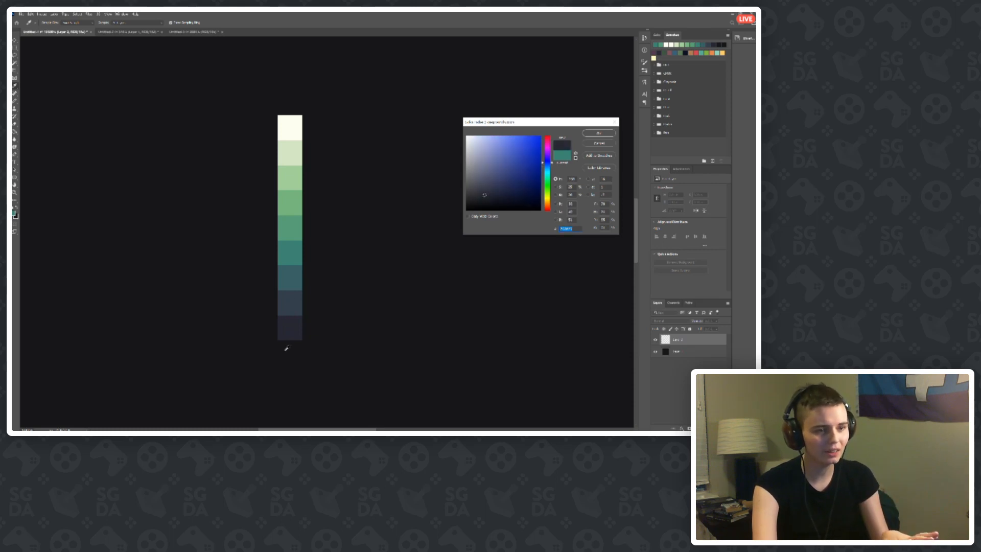
left_click(286, 346)
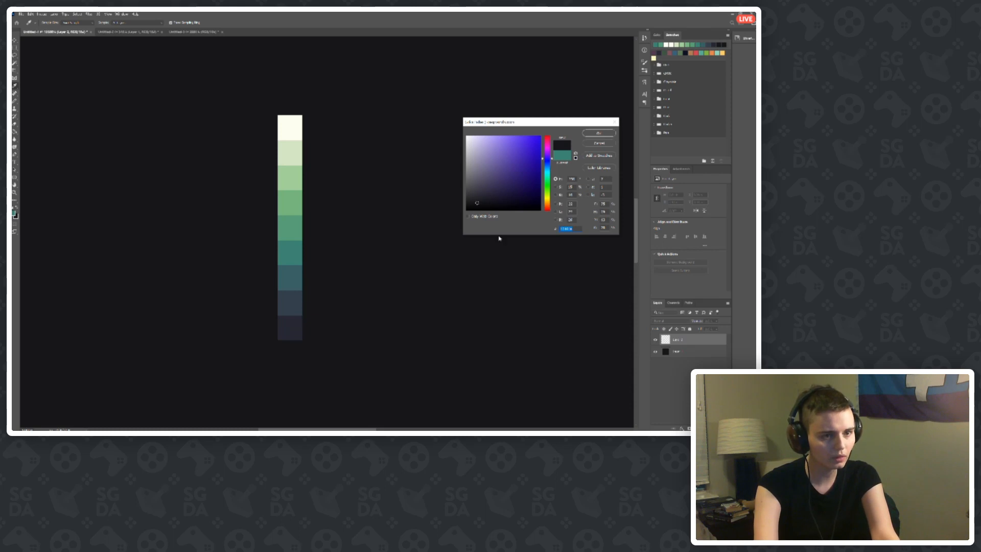
left_click(594, 144)
Step: Copy the whole vertical ramp onto a new layer and move the copy to the right of the original
key("m")
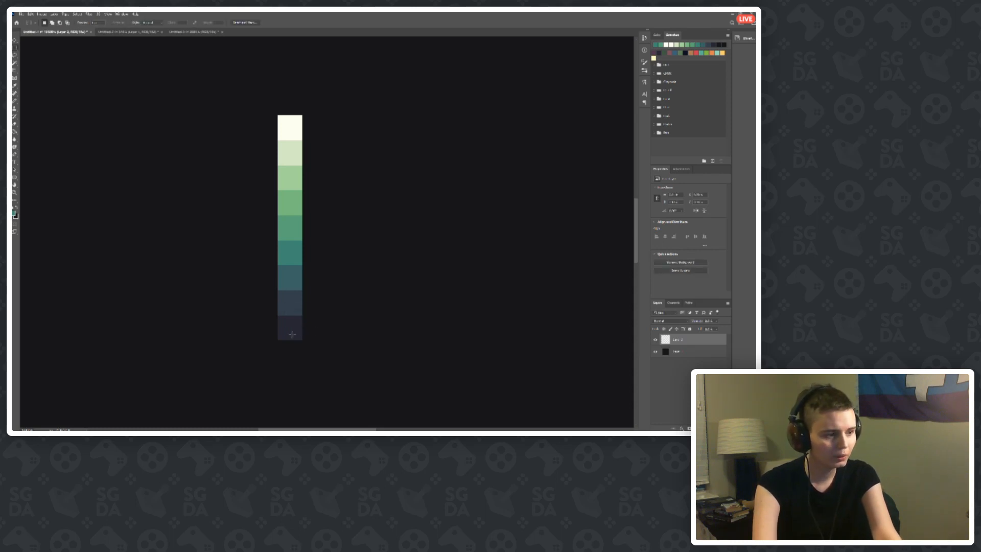
left_click_drag(278, 340, 303, 117)
left_click(486, 258)
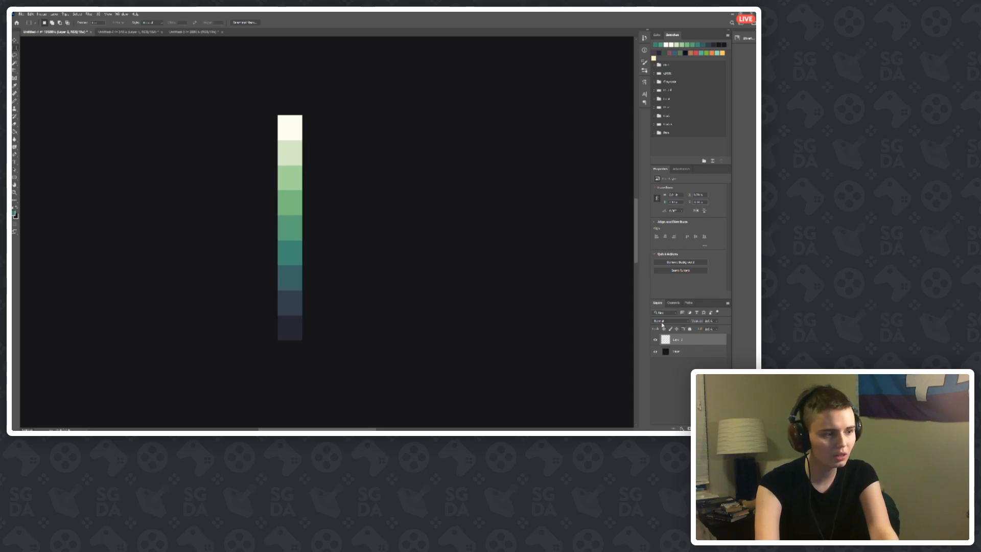
key("ctrl+v")
key("v")
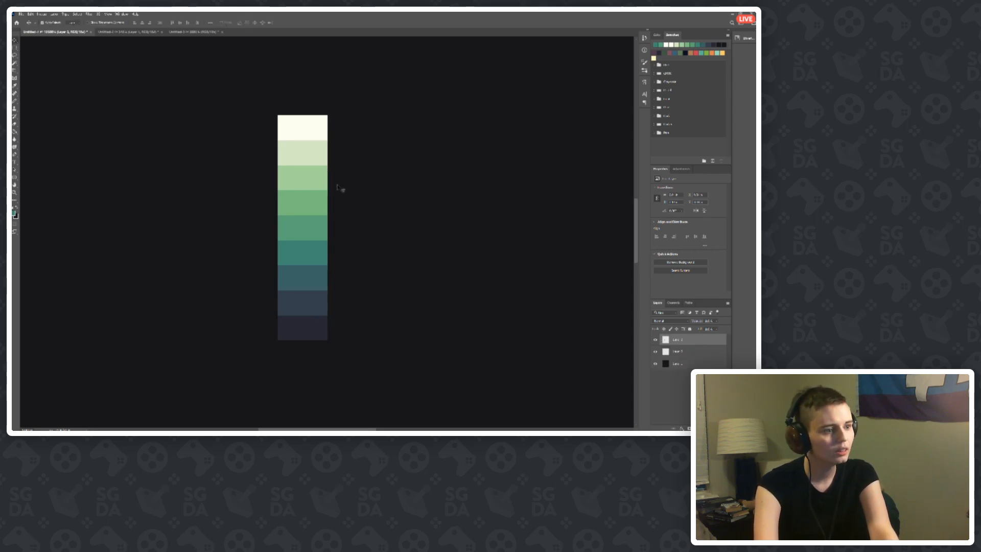
left_click_drag(325, 197, 401, 176)
Step: Rotate the copied ramp 90° clockwise and place it horizontally, its dark end at the lower right corner of the vertical ramp
left_click(31, 14)
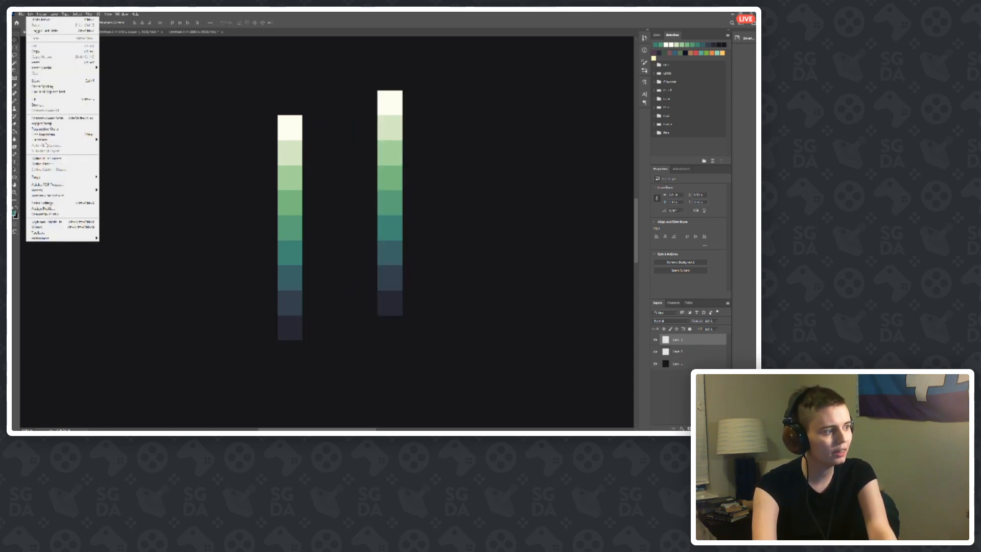
mouse_move(61, 140)
left_click(127, 212)
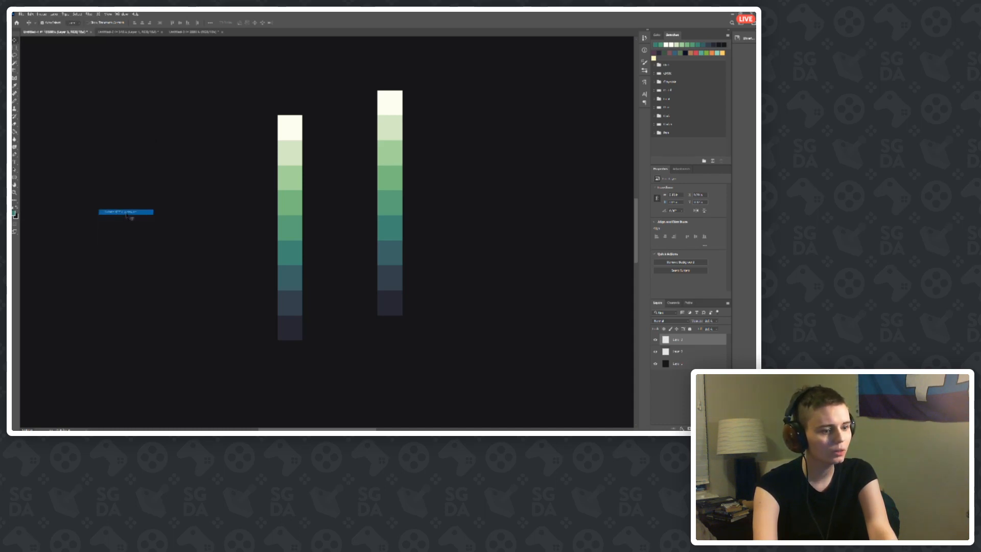
left_click_drag(301, 207, 326, 359)
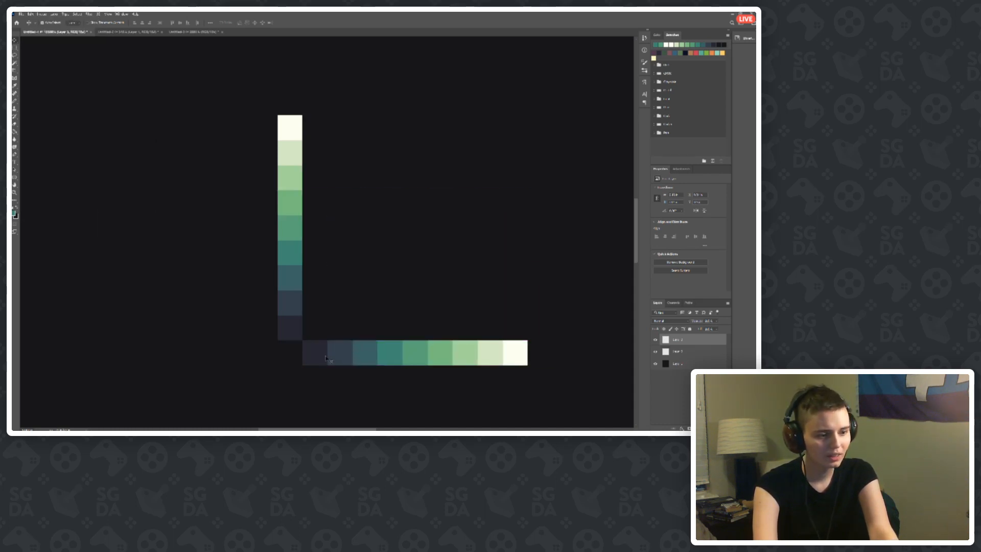
scroll(259, 271, "down", 3)
scroll(353, 362, "up", 3)
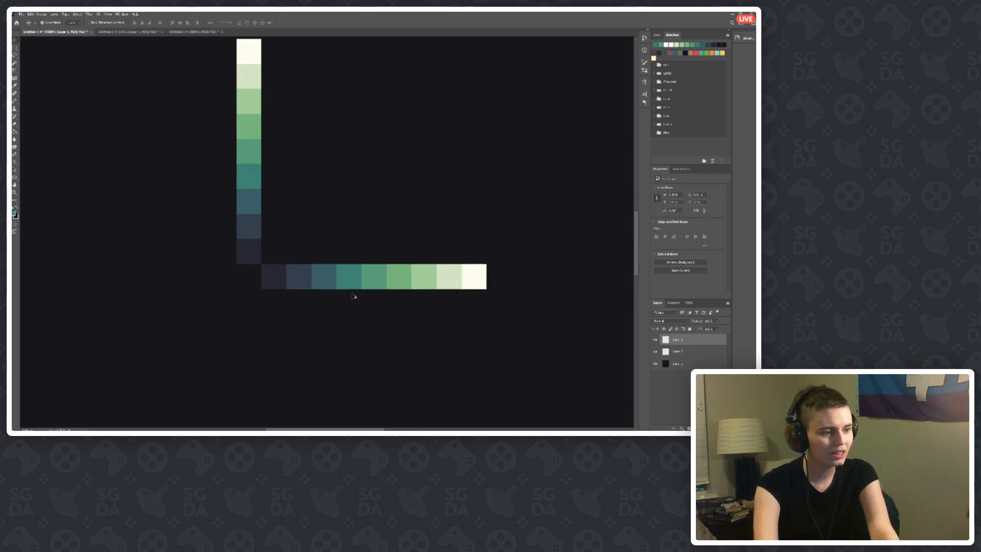
Step: Examine the colour values along the horizontal ramp from its dark end to near-white, keeping the foreground colour
left_click(15, 214)
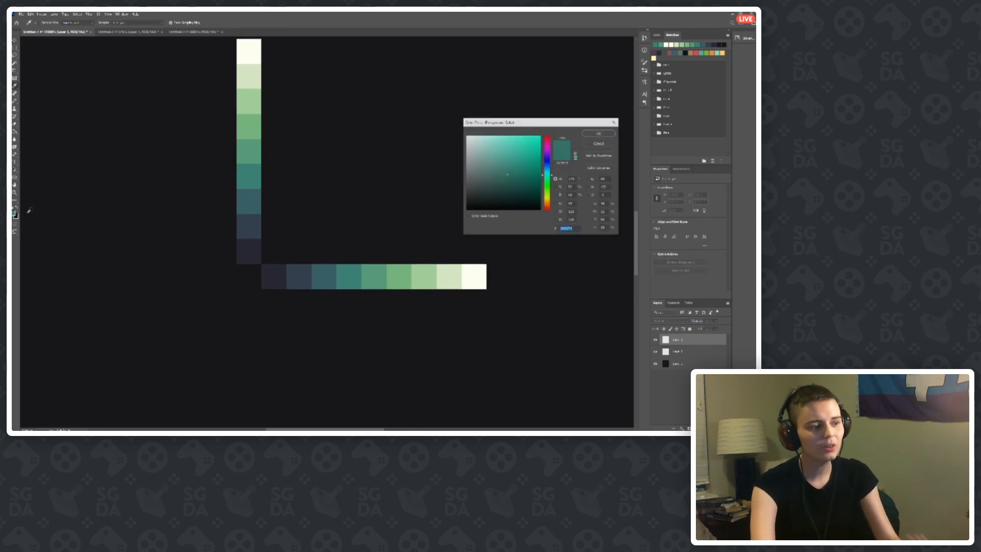
left_click(299, 276)
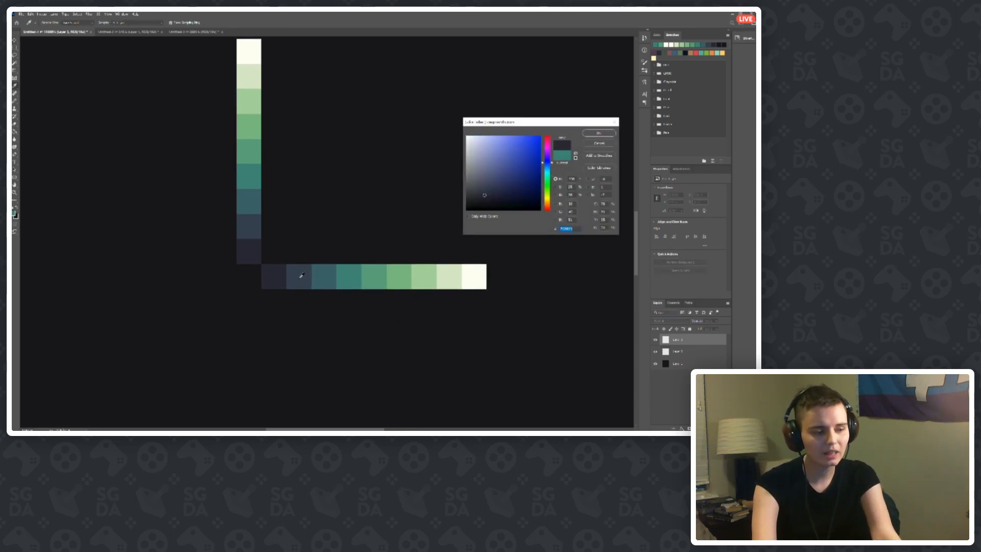
left_click(327, 276)
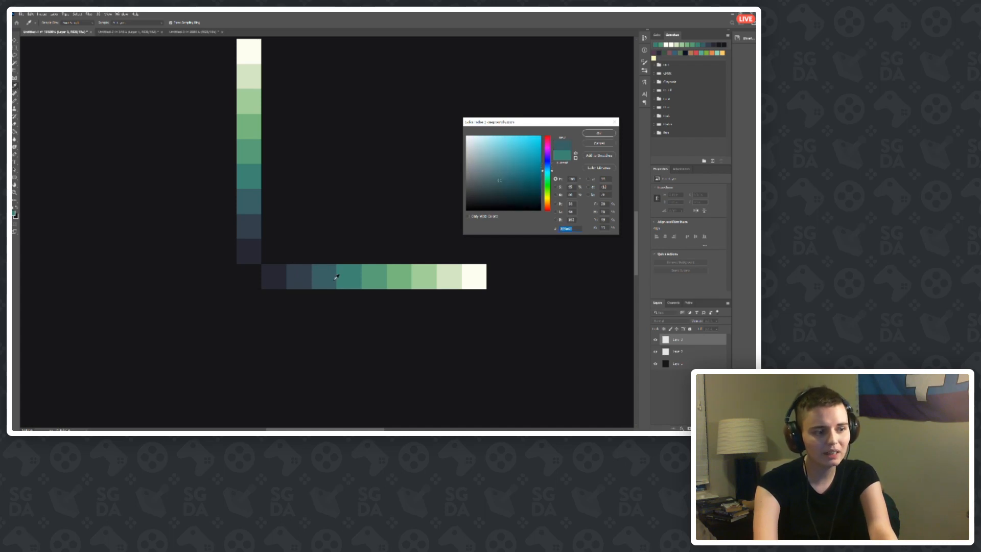
left_click(350, 278)
left_click(374, 277)
left_click(400, 277)
left_click(430, 277)
left_click(453, 279)
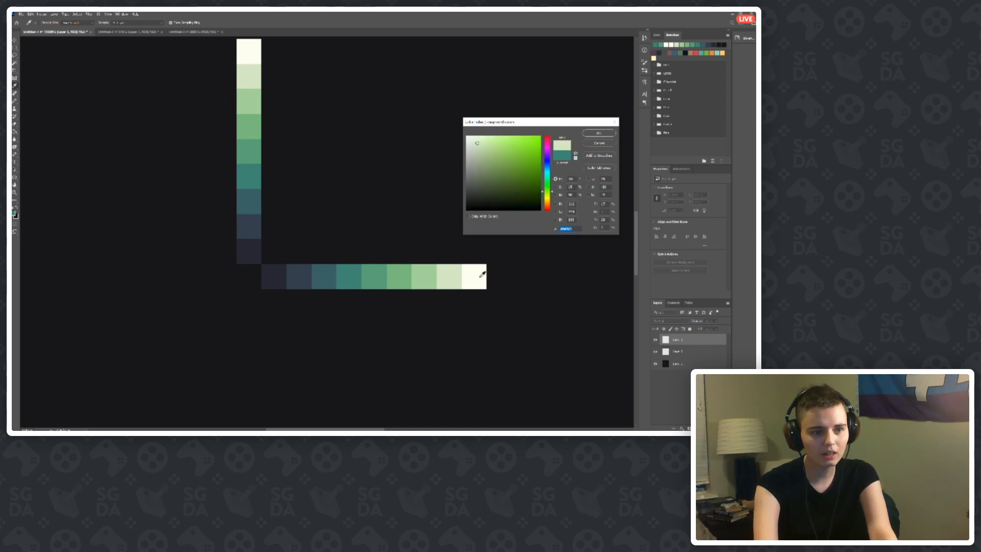
left_click(480, 275)
left_click(282, 273)
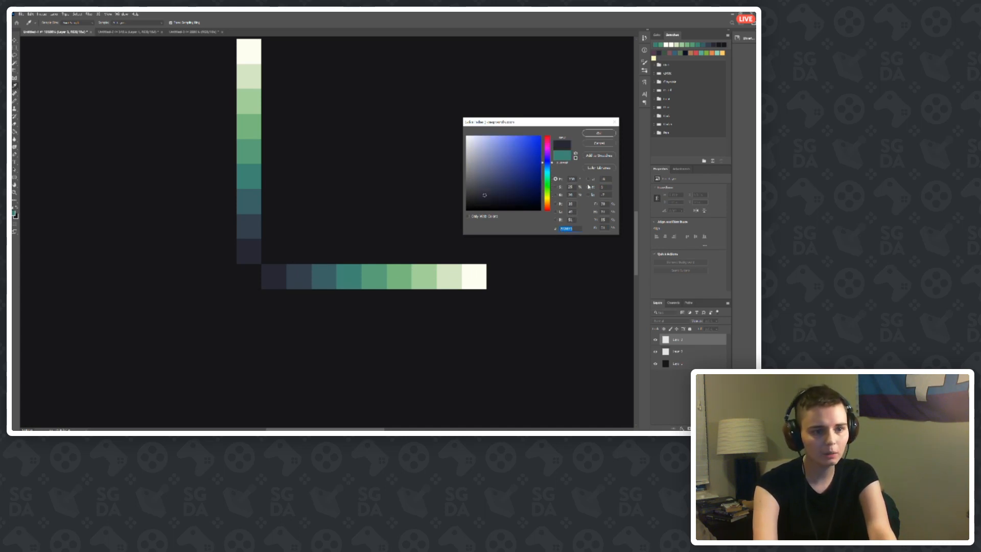
left_click(298, 274)
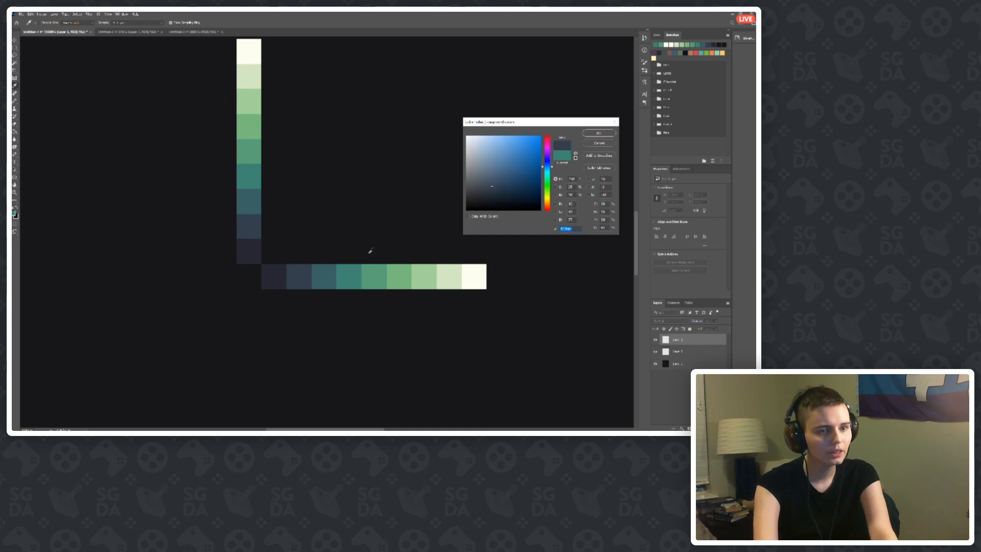
left_click(606, 144)
left_click(48, 16)
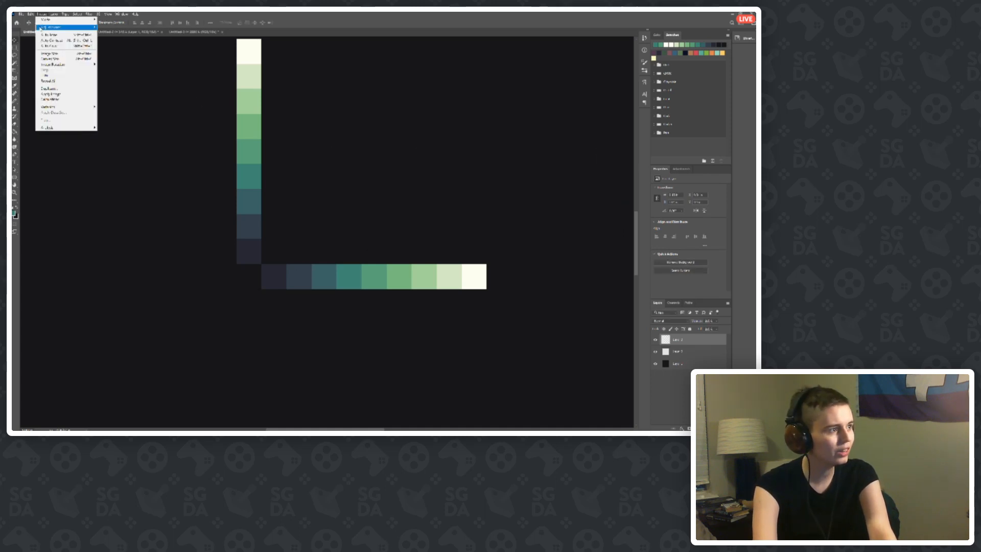
mouse_move(67, 27)
left_click(123, 57)
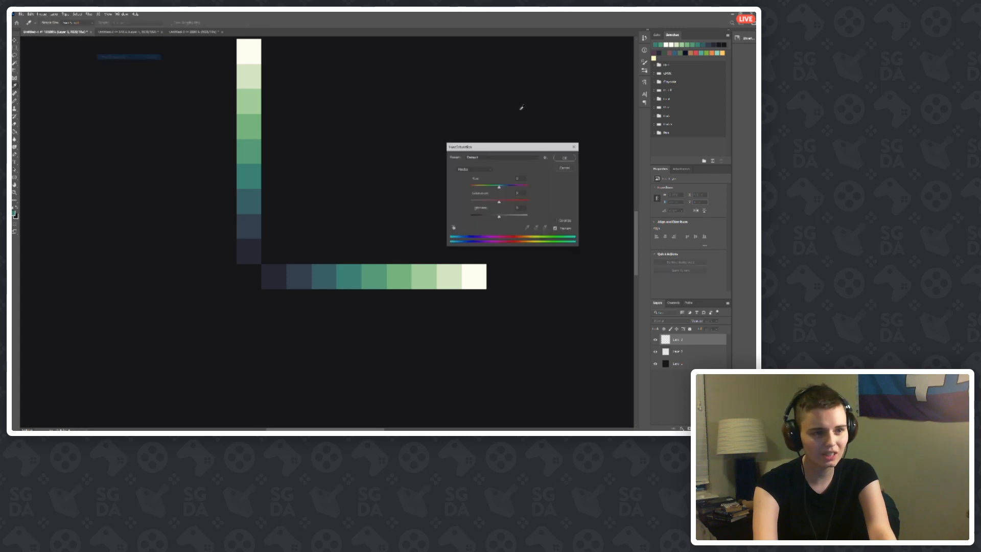
left_click_drag(500, 189, 470, 188)
left_click(559, 169)
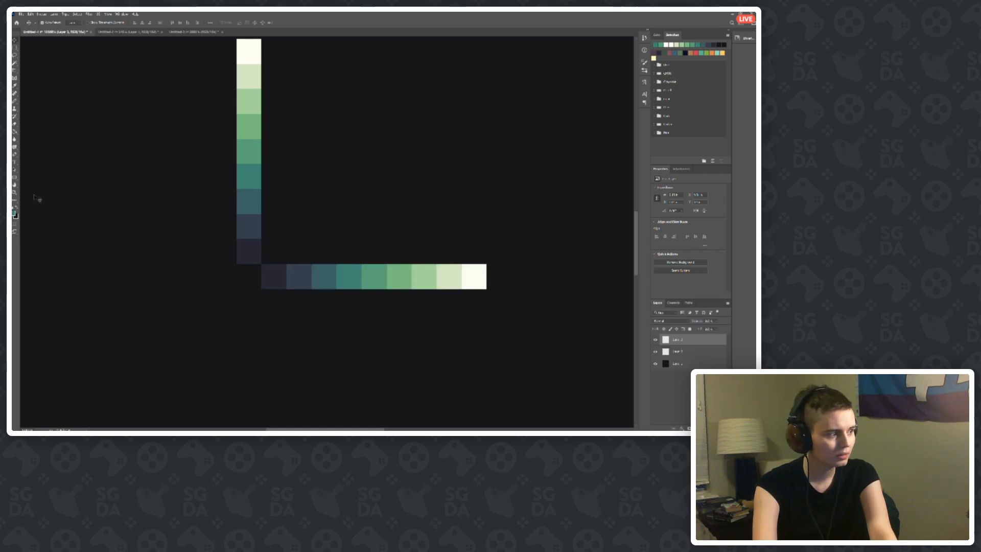
Step: Compare the colour values of the horizontal ramp's darkest swatch with the canvas background
left_click(14, 213)
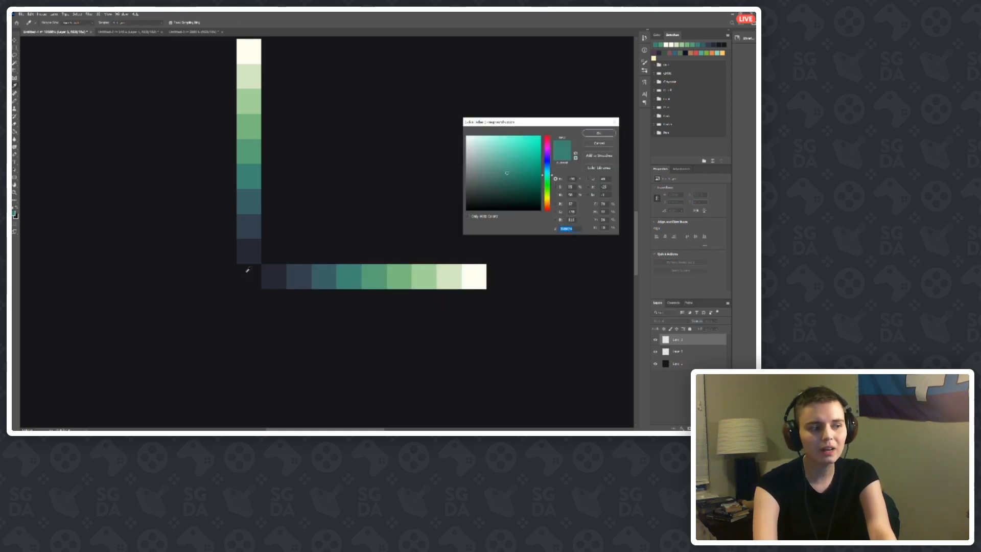
left_click(279, 276)
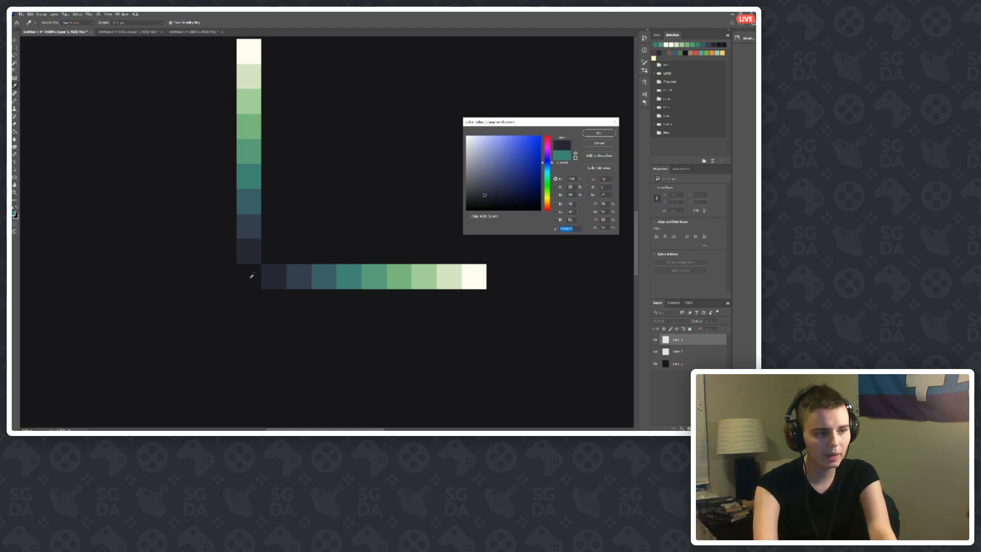
left_click(250, 278)
left_click(271, 277)
left_click(257, 275)
left_click(267, 275)
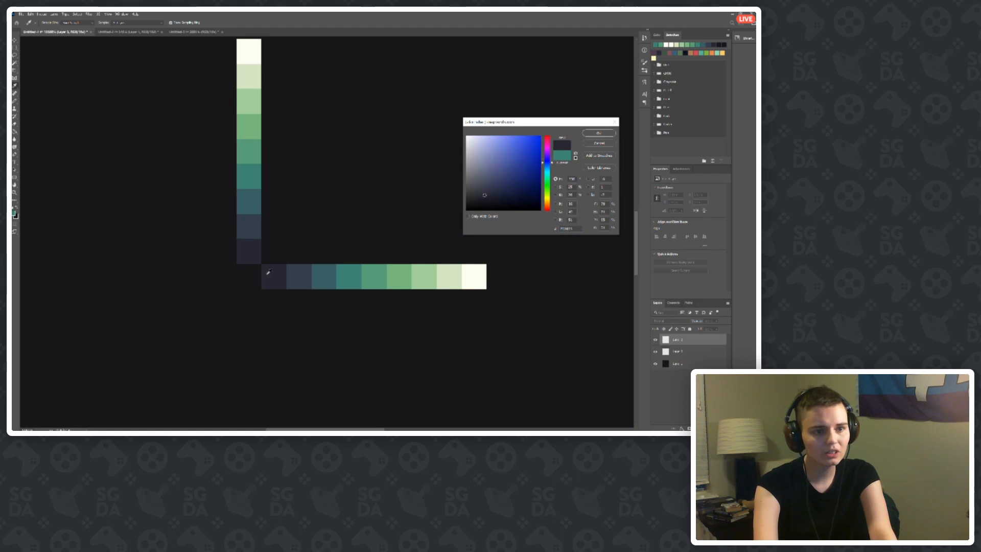
left_click(254, 271)
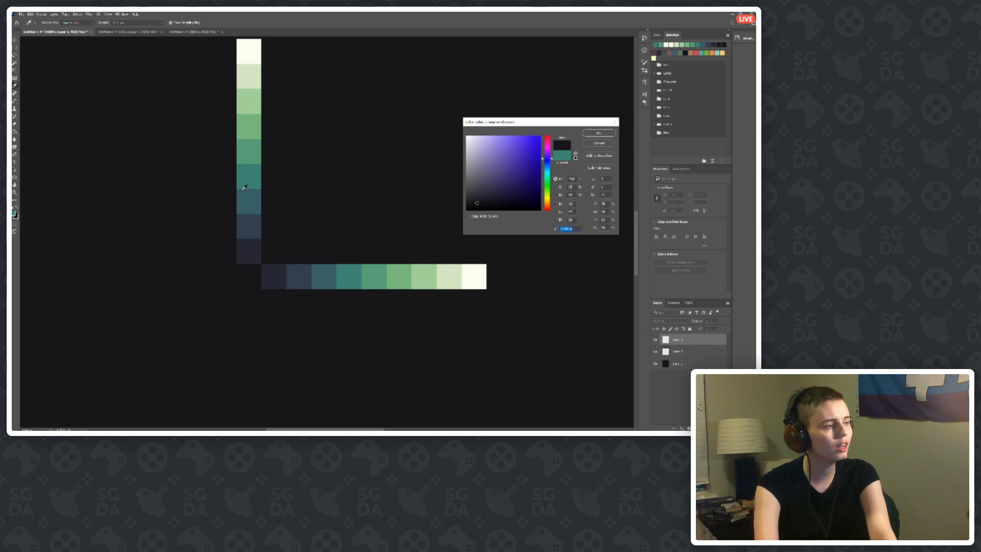
Step: Examine the colour values of the vertical ramp from its dark blue swatch up to the mid green
left_click(253, 215)
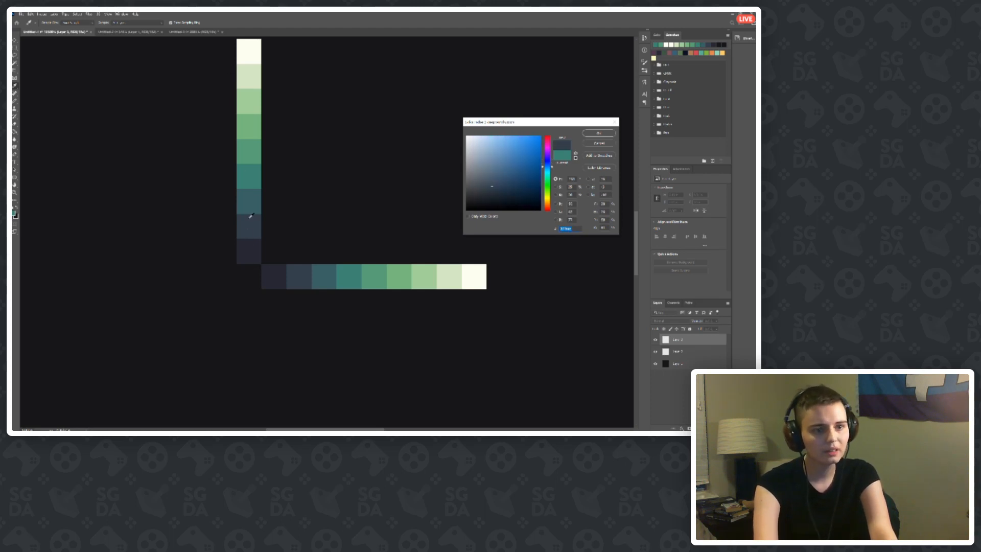
left_click(254, 198)
left_click(252, 176)
left_click(253, 197)
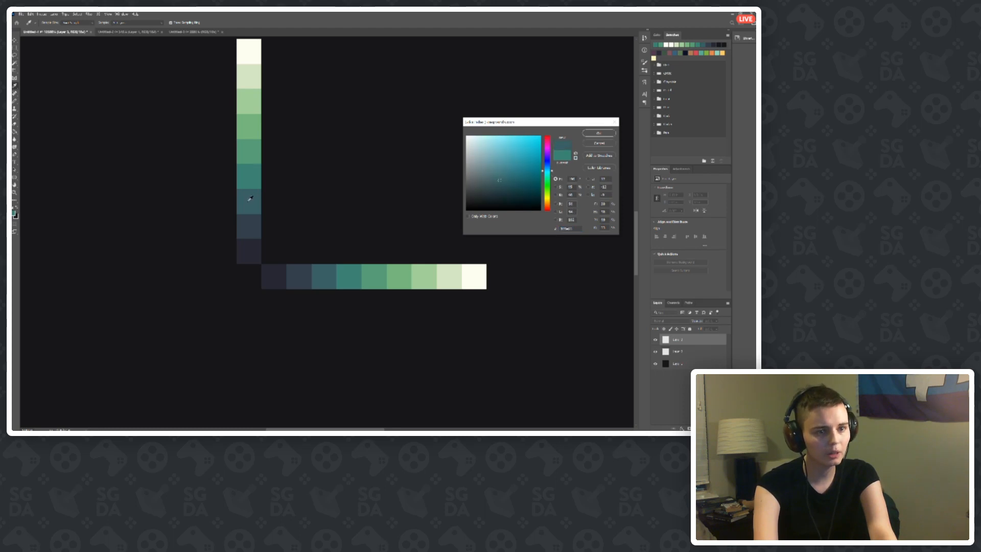
left_click(250, 165)
left_click(250, 149)
left_click(250, 128)
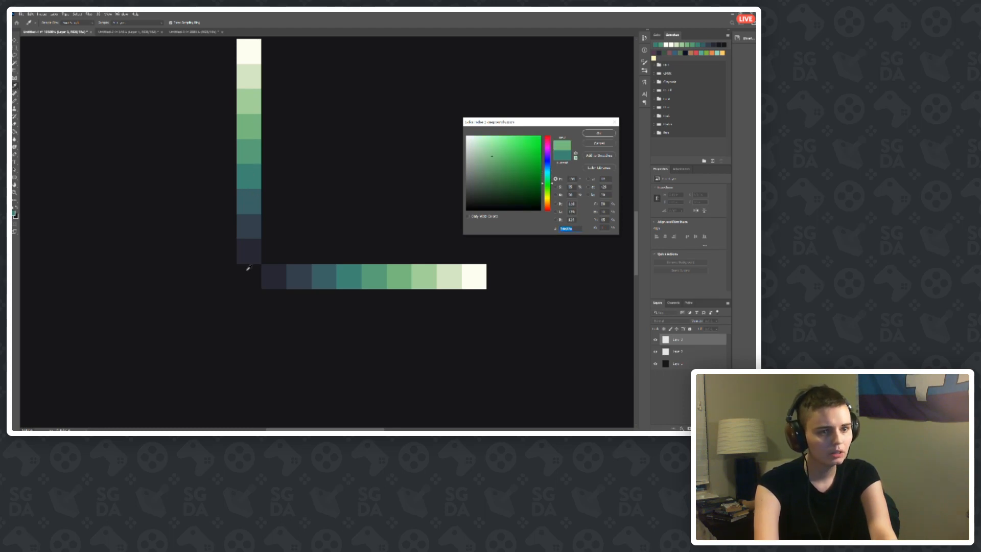
Step: Recheck the background colour against the first swatch of the horizontal ramp
left_click(251, 274)
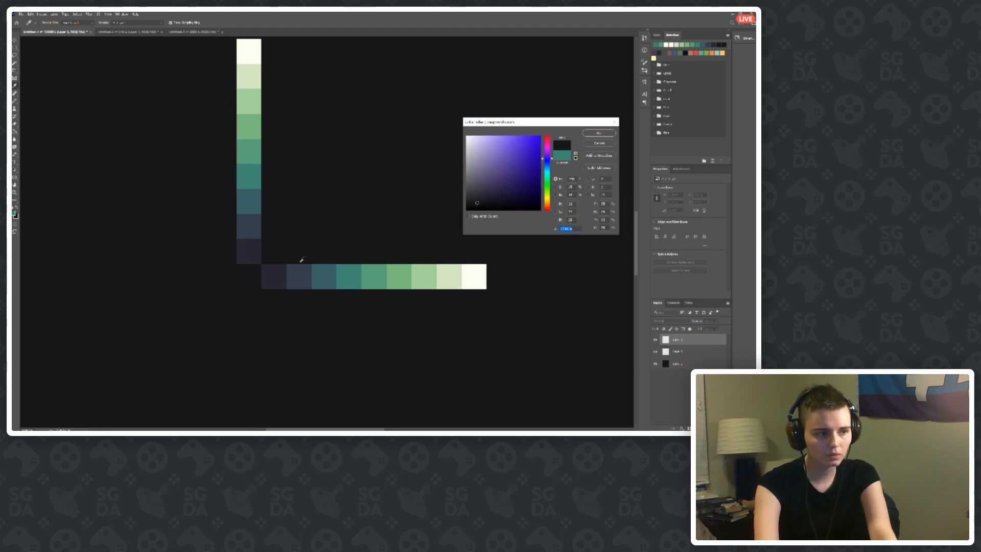
left_click(284, 269)
left_click(249, 277)
left_click(283, 275)
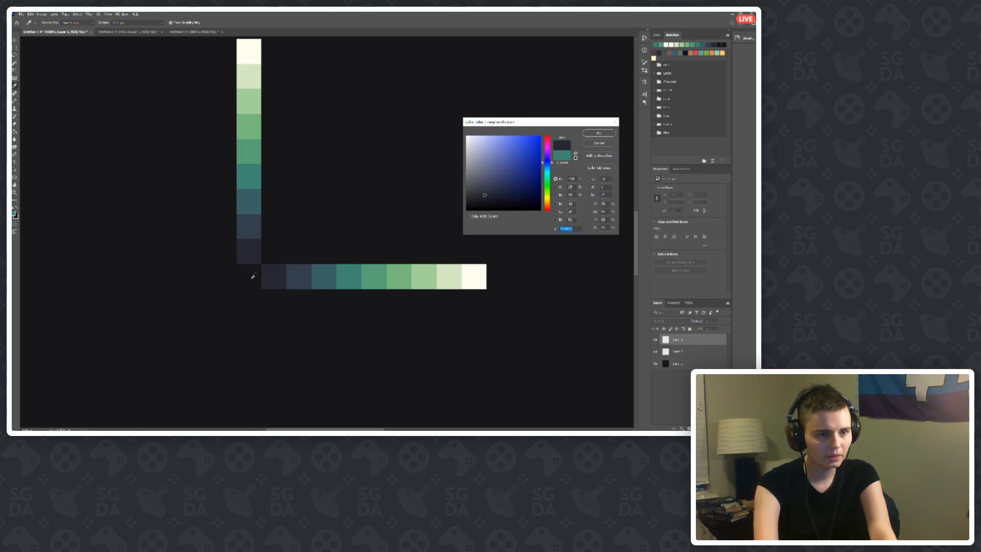
left_click(251, 278)
Step: Sample the horizontal ramp's darkest swatch, set its hue to 220, and repaint that swatch with the new colour
left_click(271, 271)
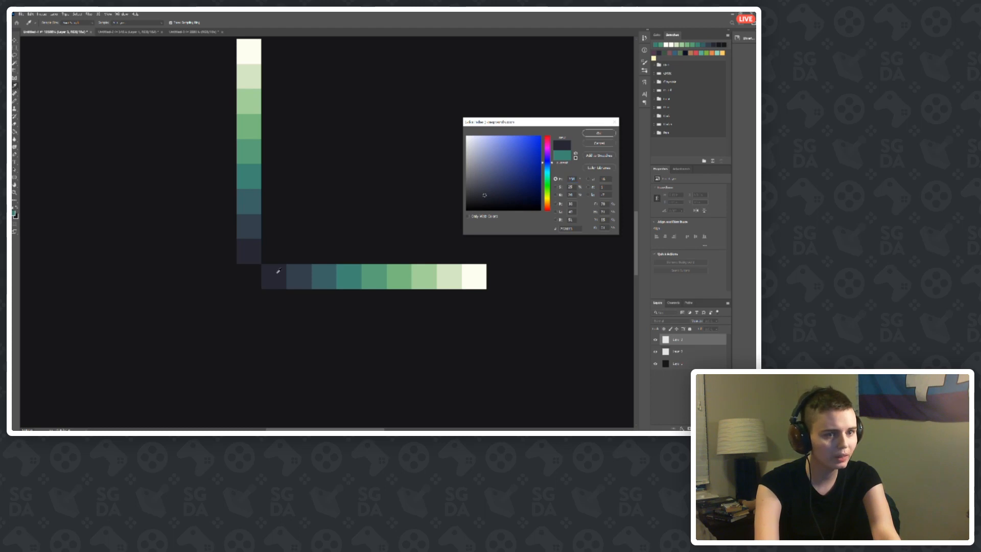
left_click(572, 179)
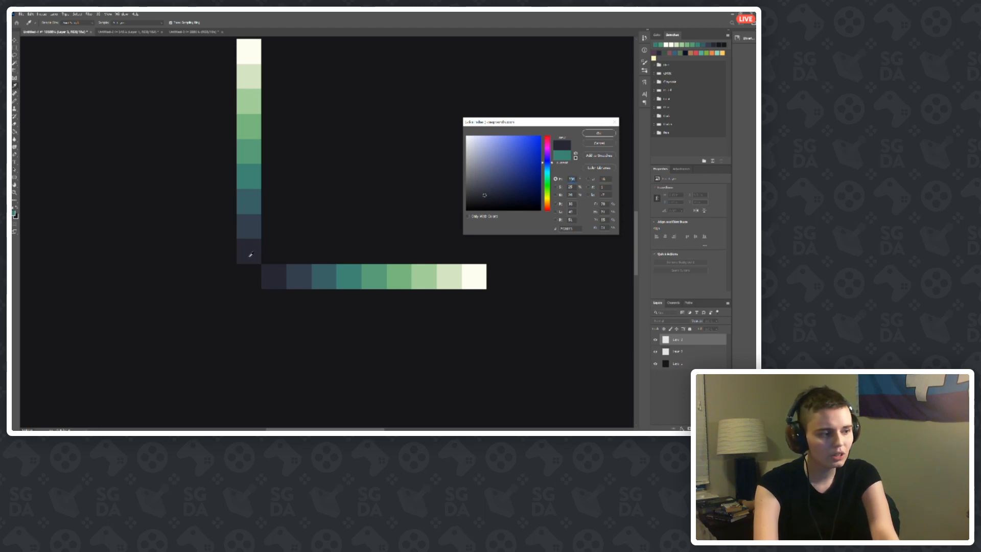
type("220")
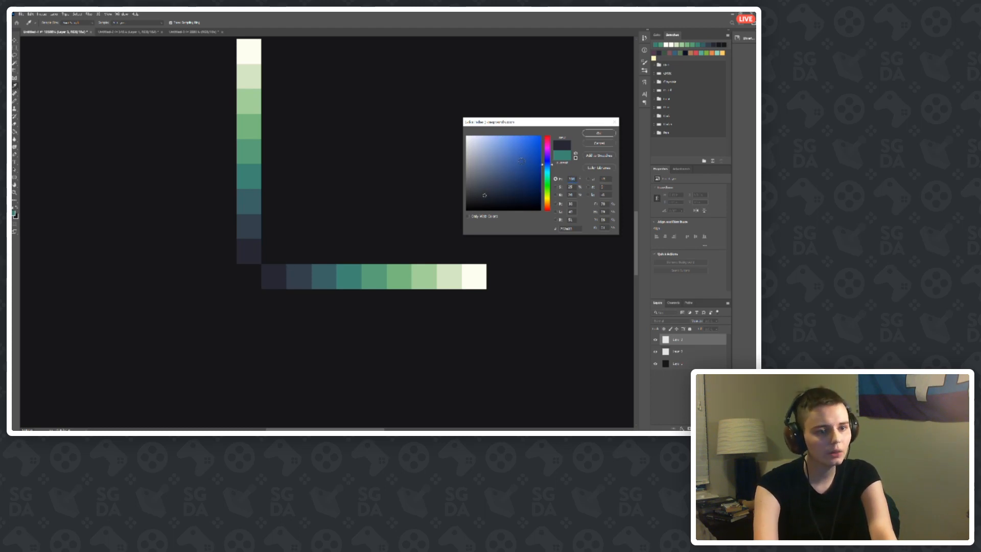
left_click(587, 133)
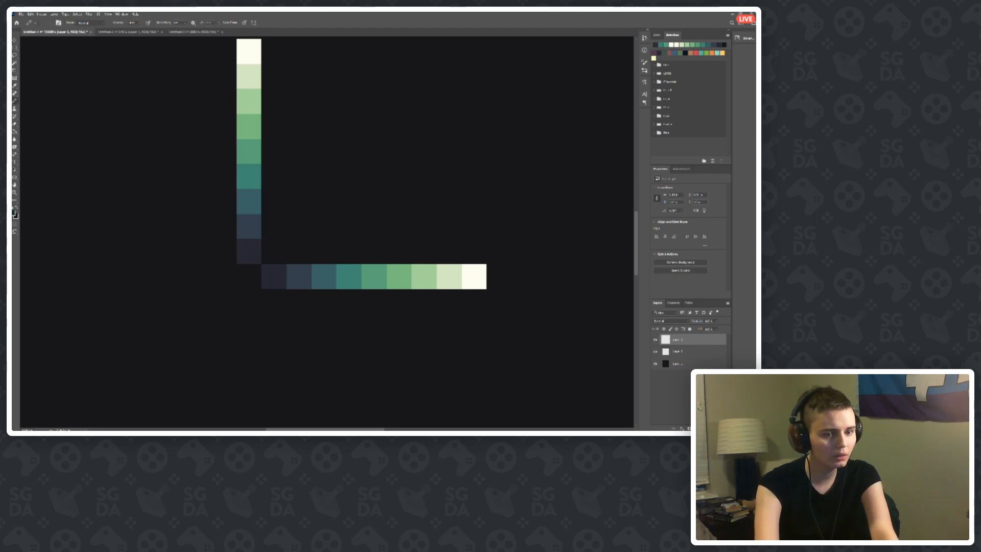
Step: Sample the second-darkest swatch of the horizontal ramp, set its hue to 190, and repaint it
left_click(14, 212)
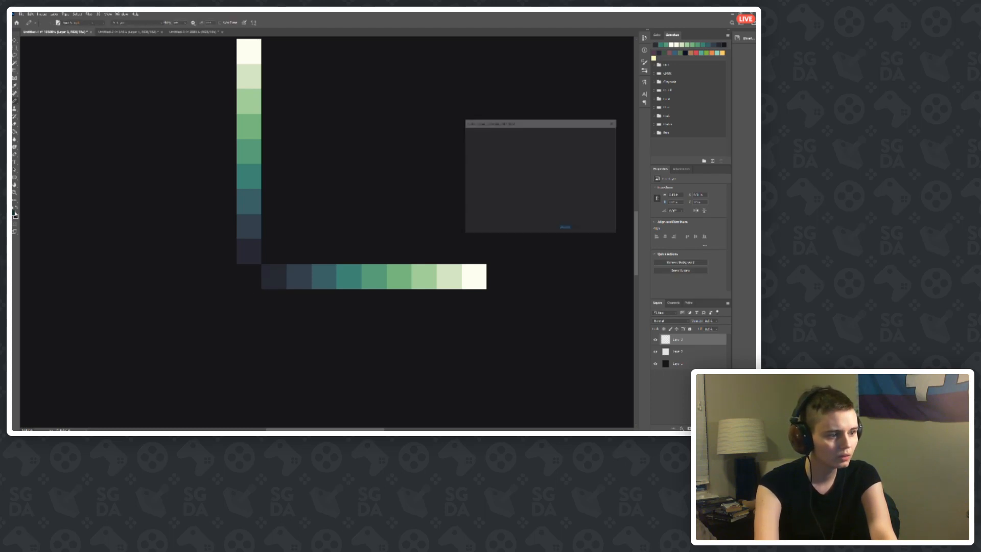
left_click(300, 272)
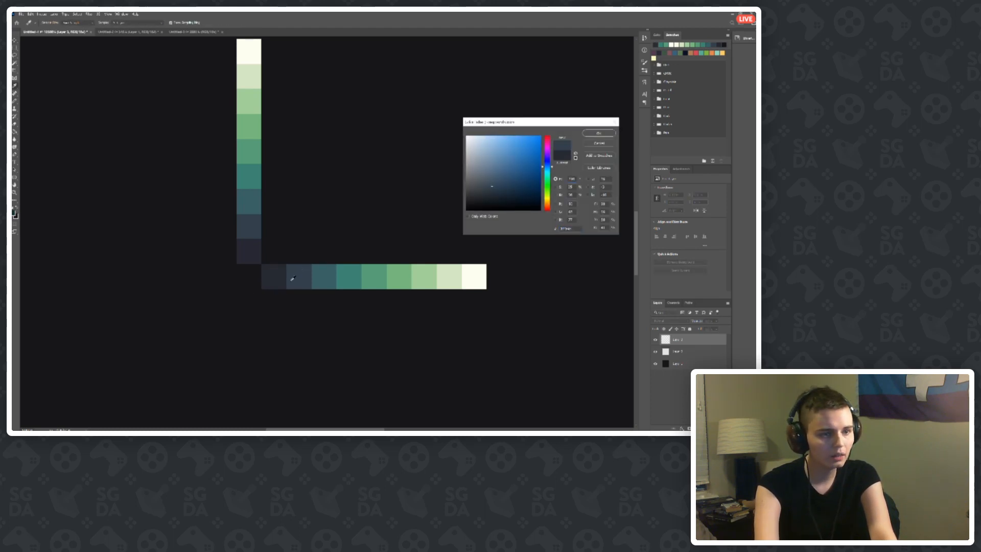
type("190")
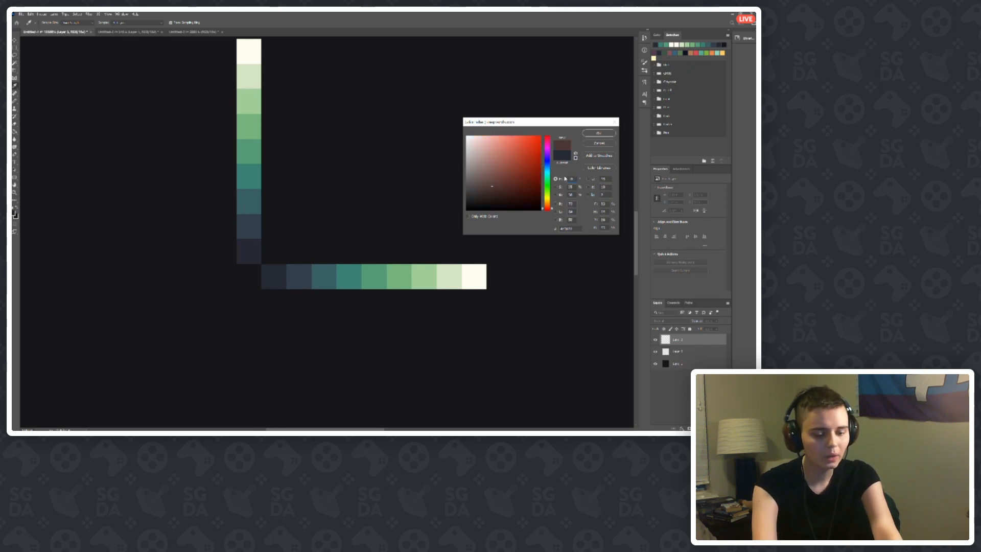
left_click(593, 135)
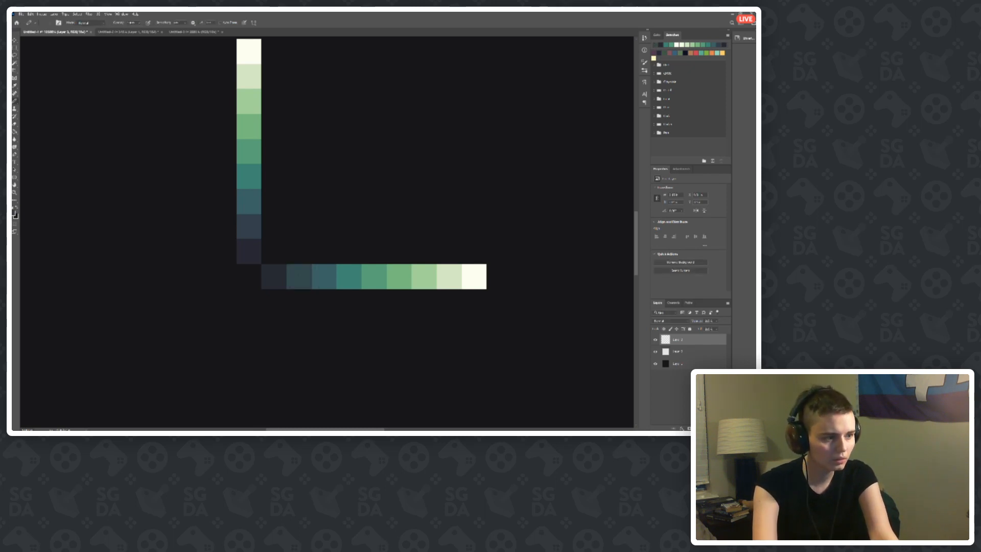
Step: Shift the hue of the horizontal ramp's third swatch from the dark end towards green and repaint it
left_click(13, 214)
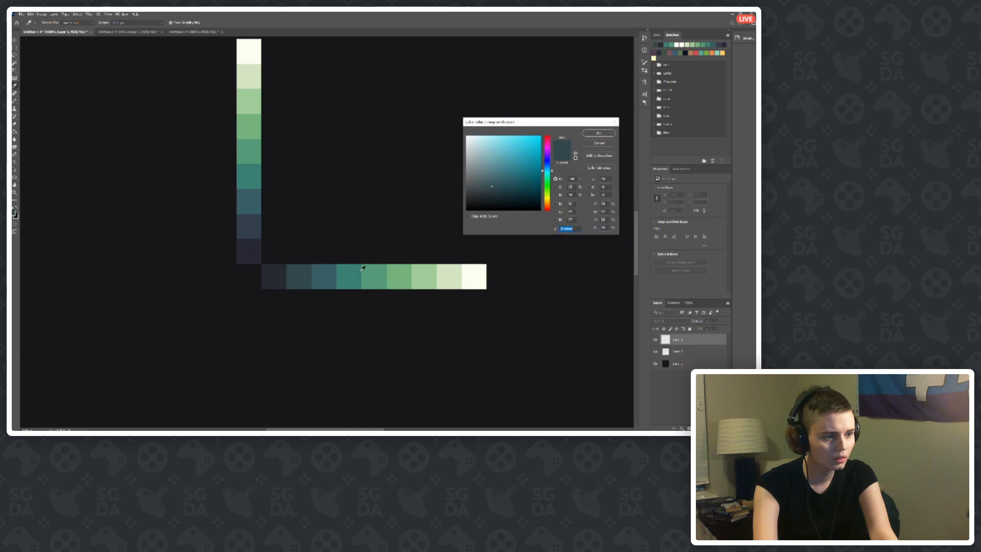
left_click(324, 277)
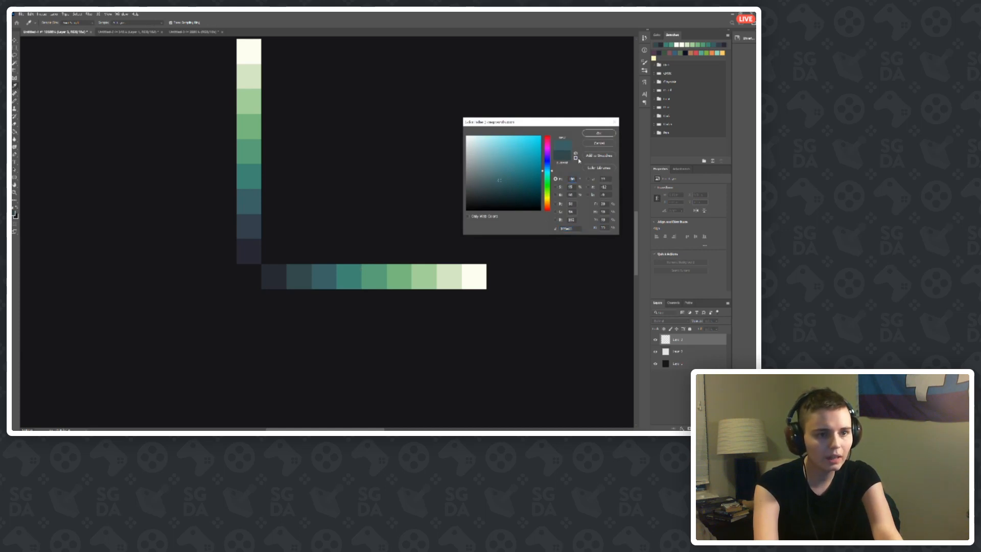
left_click(547, 176)
left_click(594, 133)
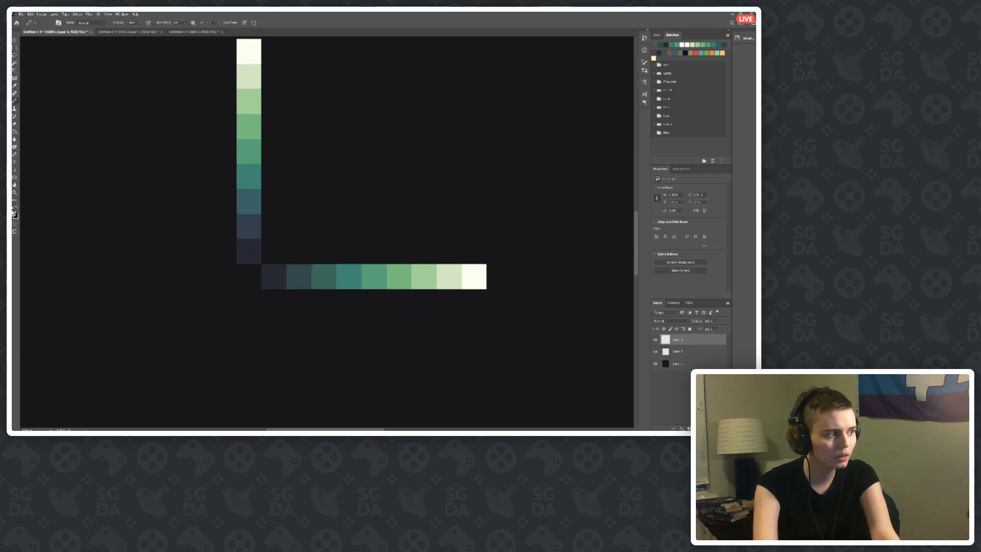
Step: Compare the horizontal ramp's third and fourth swatches, and repaint the teal fourth one in a purer green hue
left_click(14, 213)
left_click(354, 273)
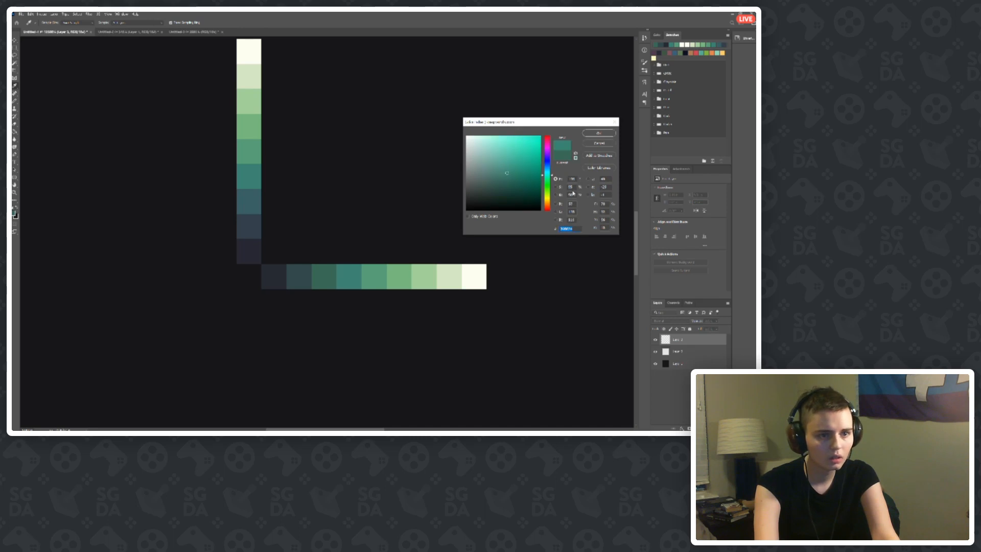
left_click(322, 277)
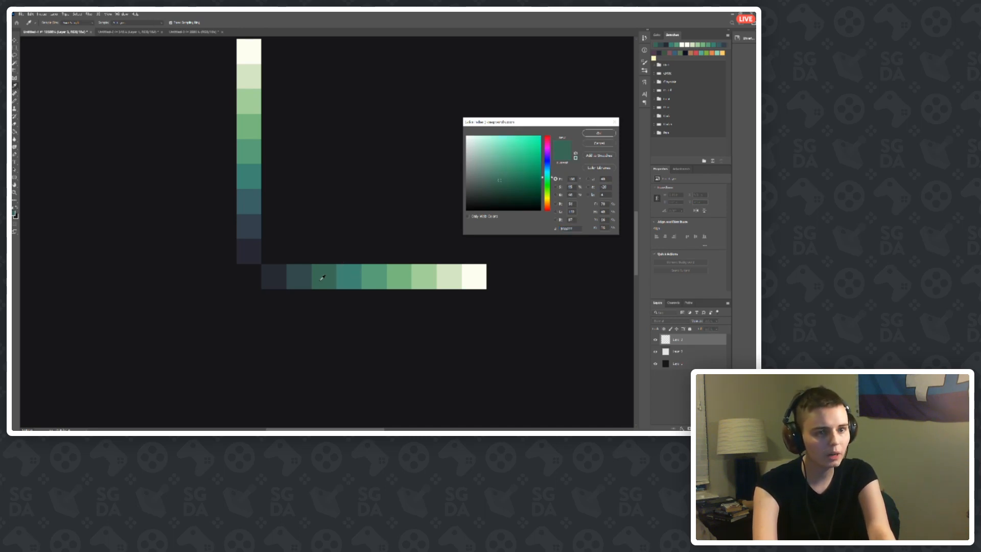
left_click(342, 277)
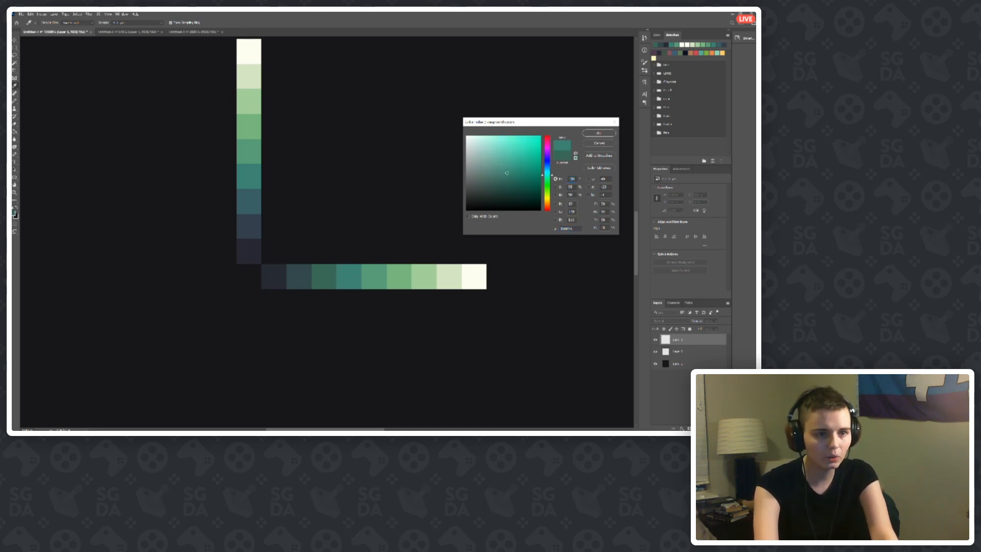
left_click(599, 133)
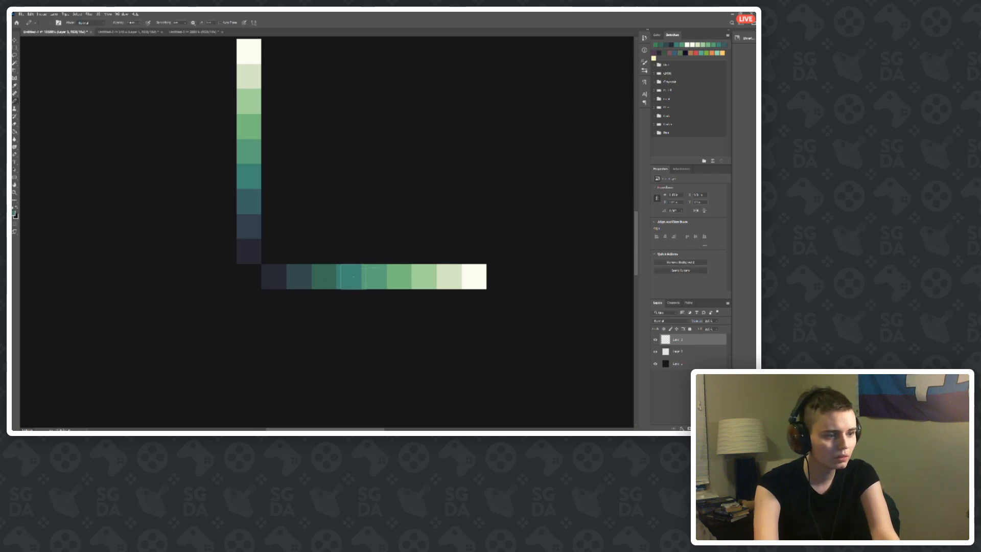
left_click(351, 274)
Step: Sample the middle swatch of the horizontal ramp, set its hue to 110, and repaint it
left_click(19, 213)
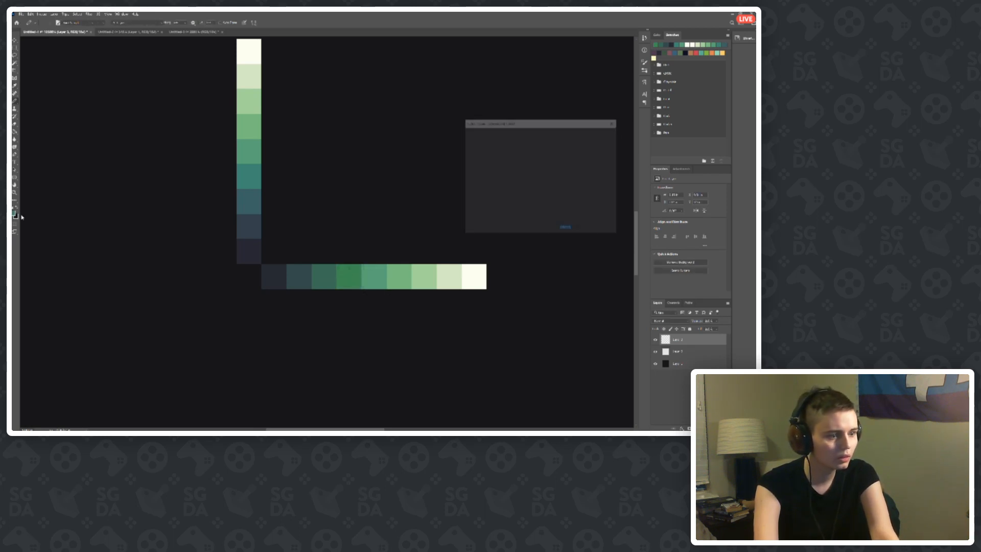
left_click(379, 274)
double_click(572, 178)
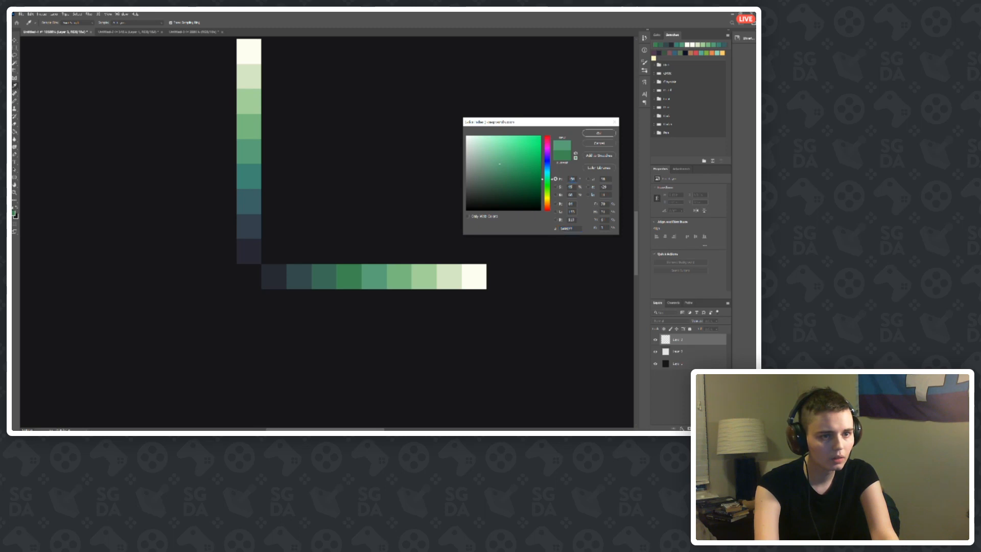
type("110")
left_click(593, 134)
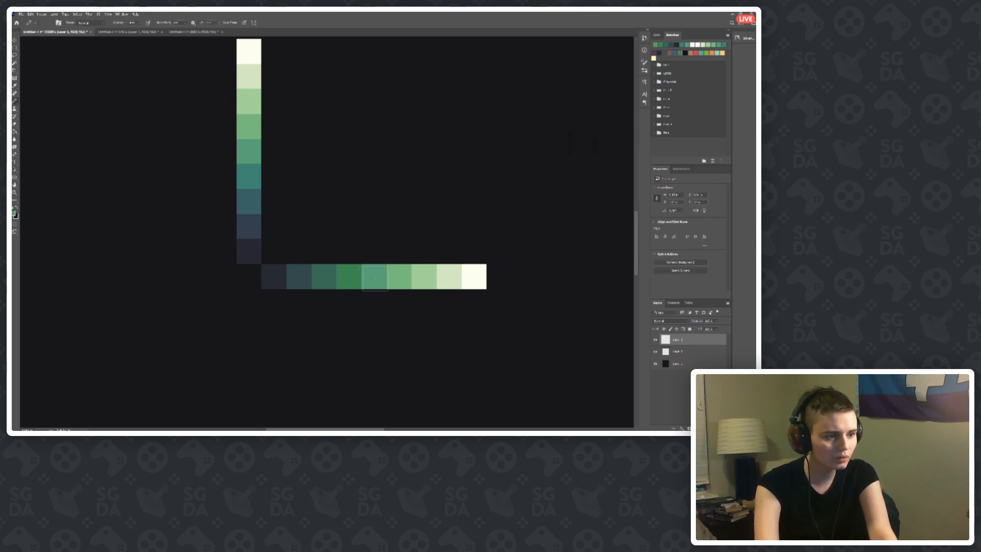
left_click(376, 279)
Step: Sample the horizontal ramp's sixth swatch from the dark end, set its hue to 70, and repaint it
left_click(14, 214)
left_click(401, 274)
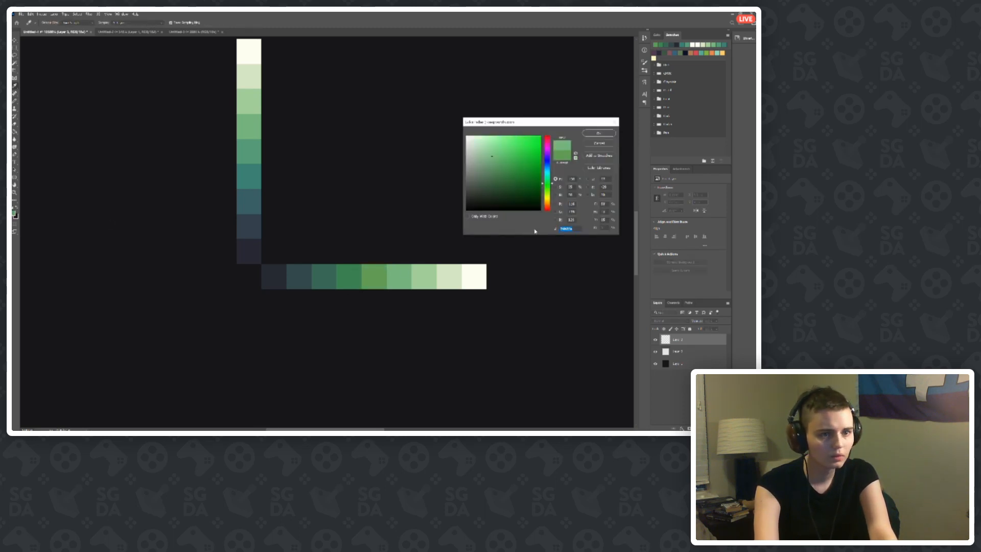
double_click(572, 179)
type("70")
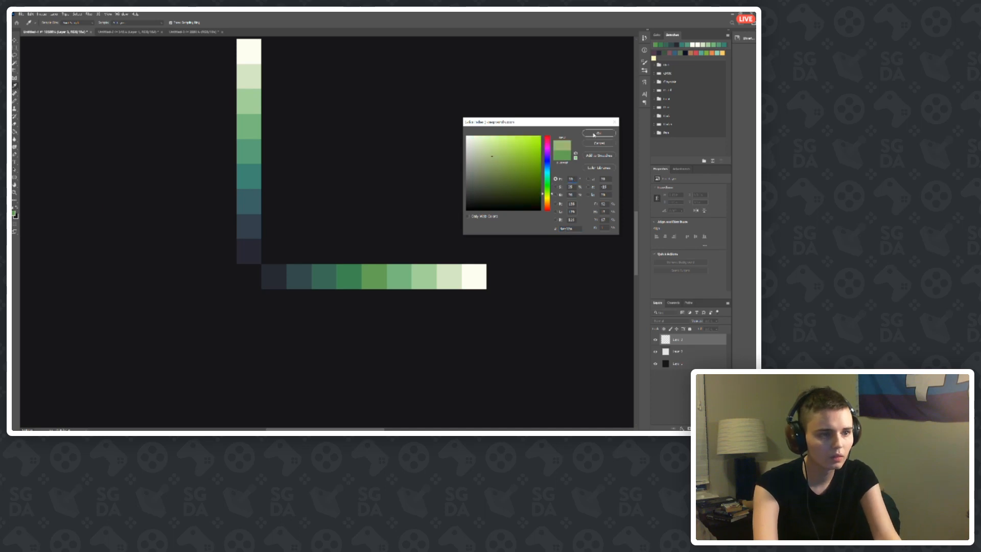
left_click(599, 133)
left_click(399, 278)
Step: Recolour the horizontal ramp's seventh swatch from the dark end with a hue of 50
left_click(13, 214)
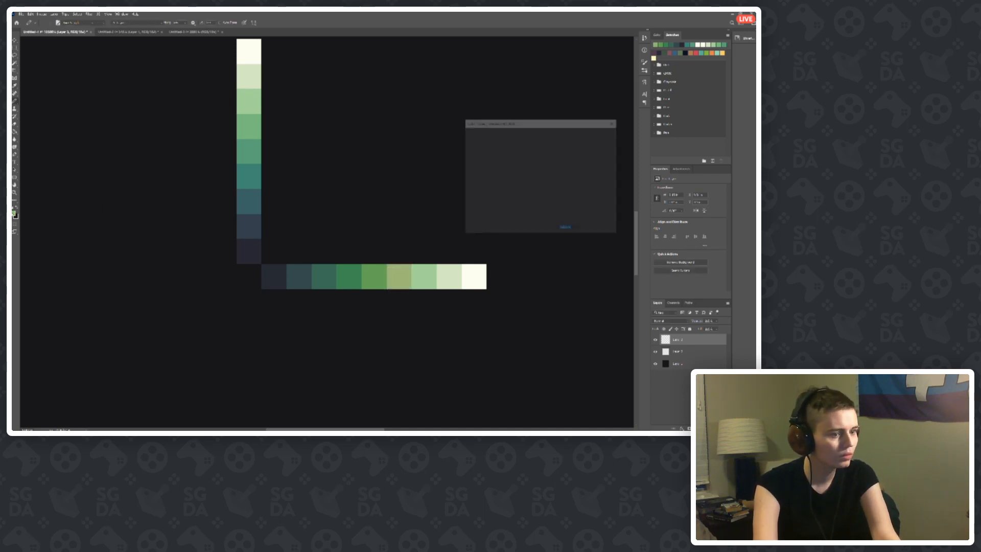
left_click(419, 271)
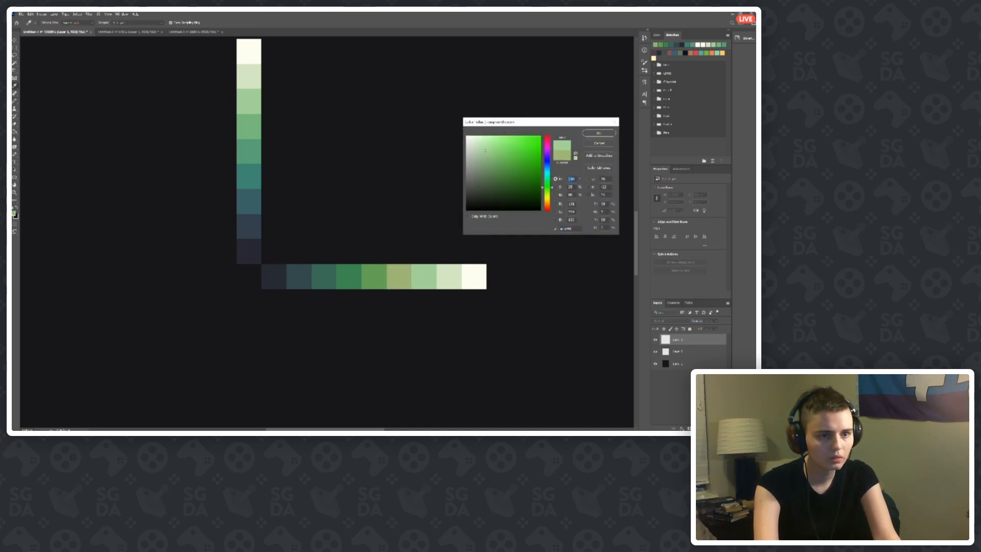
type("50")
key("Return")
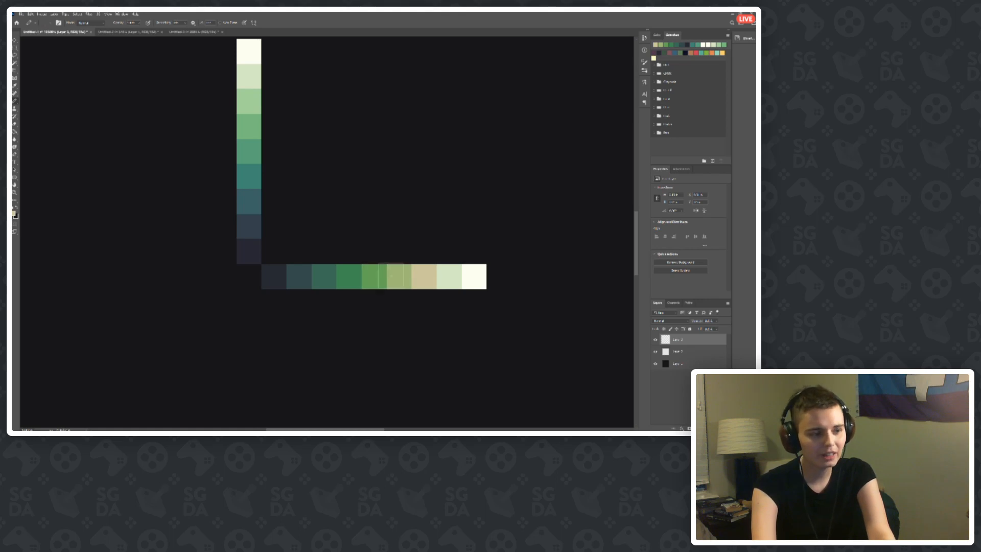
Step: Try a pinkish hue on the horizontal ramp's seventh swatch from the dark end, and undo the repaint
left_click(14, 215)
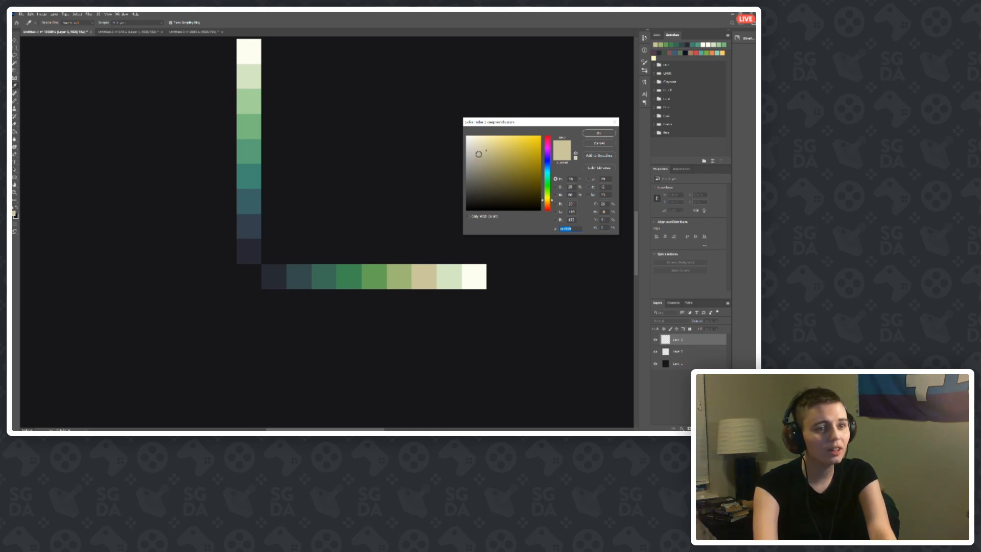
double_click(571, 179)
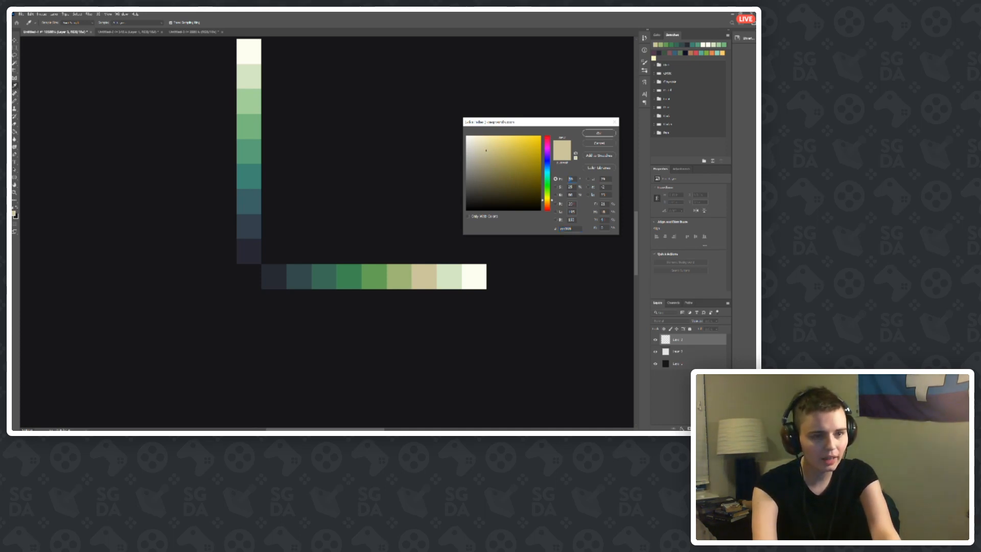
type("40")
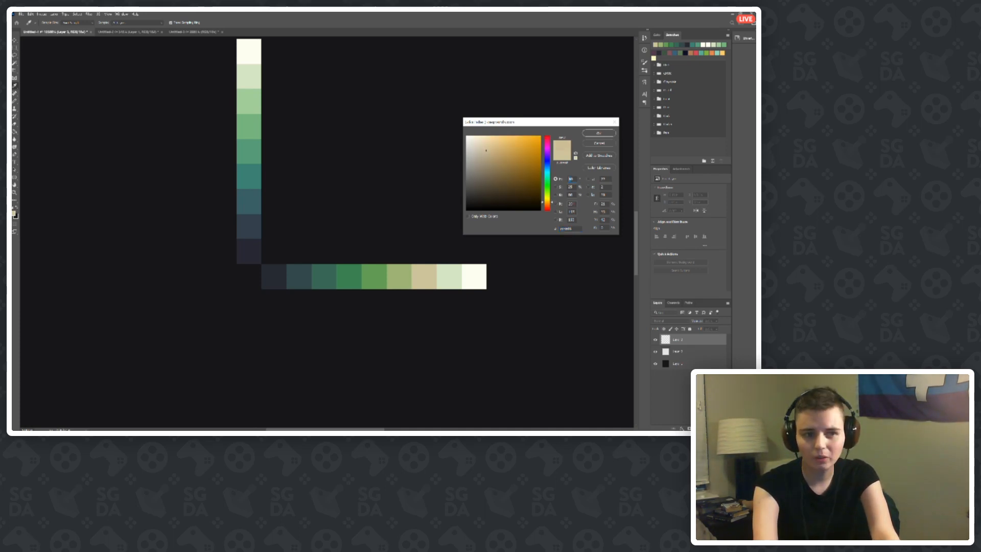
key("shift+Down")
key("shift+Down")
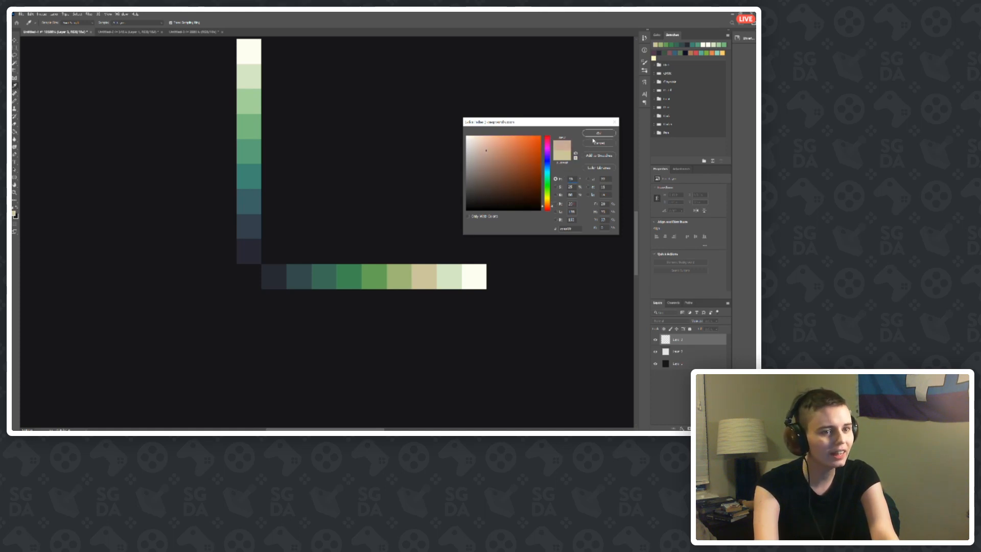
left_click(594, 133)
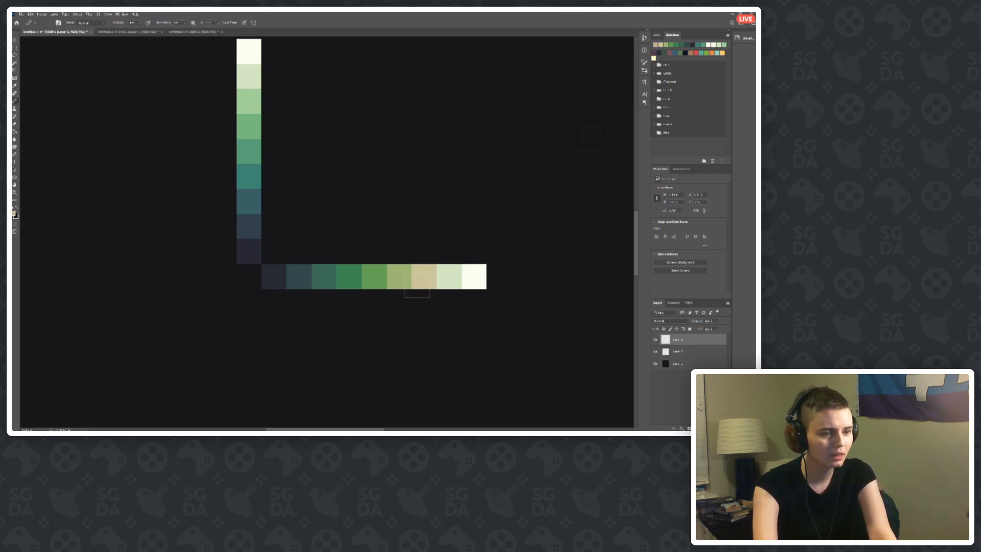
left_click(427, 274)
key("ctrl+z")
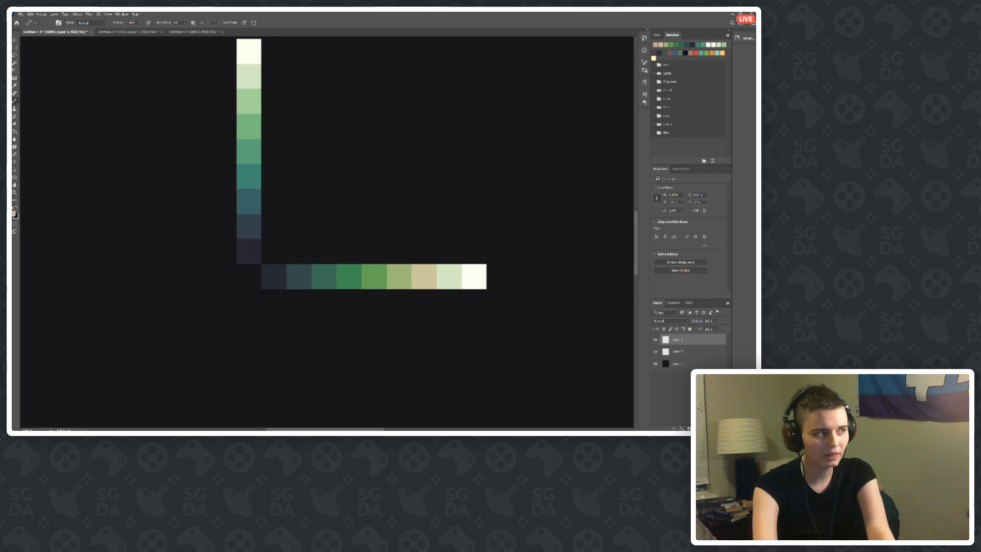
Step: Compare the colour values of the horizontal ramp's fifth and sixth swatches from the dark end by sampling them alternately
left_click(13, 214)
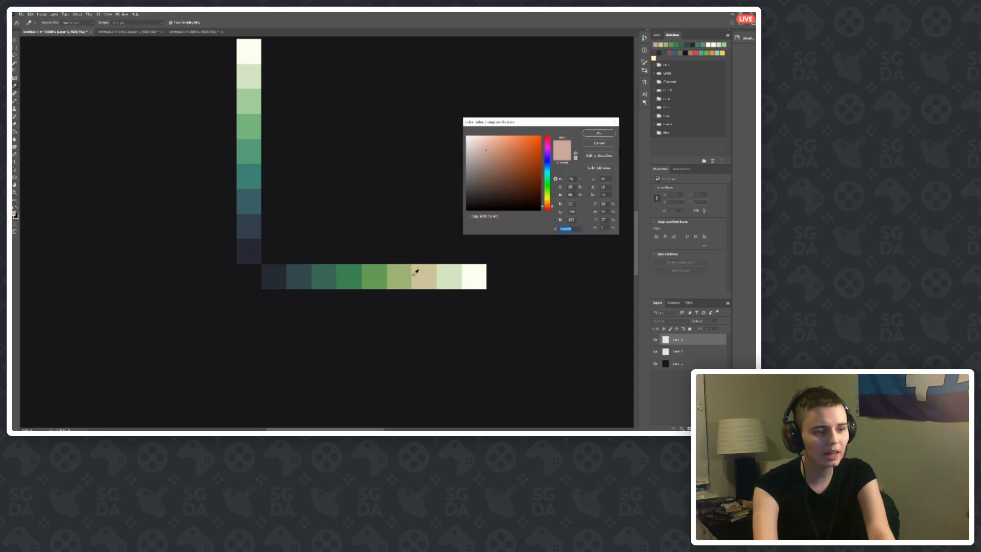
left_click(375, 275)
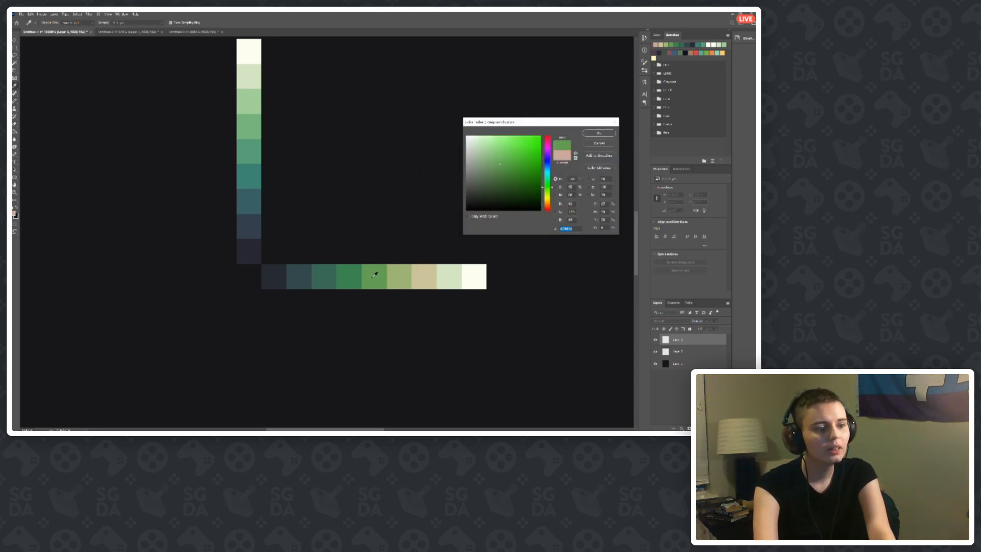
left_click(401, 278)
left_click(381, 278)
left_click(396, 278)
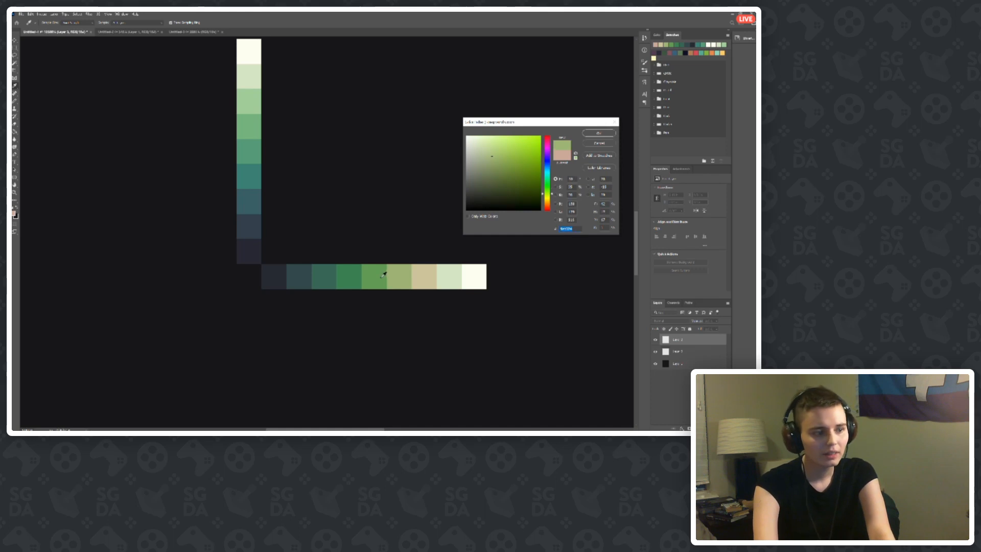
left_click(386, 275)
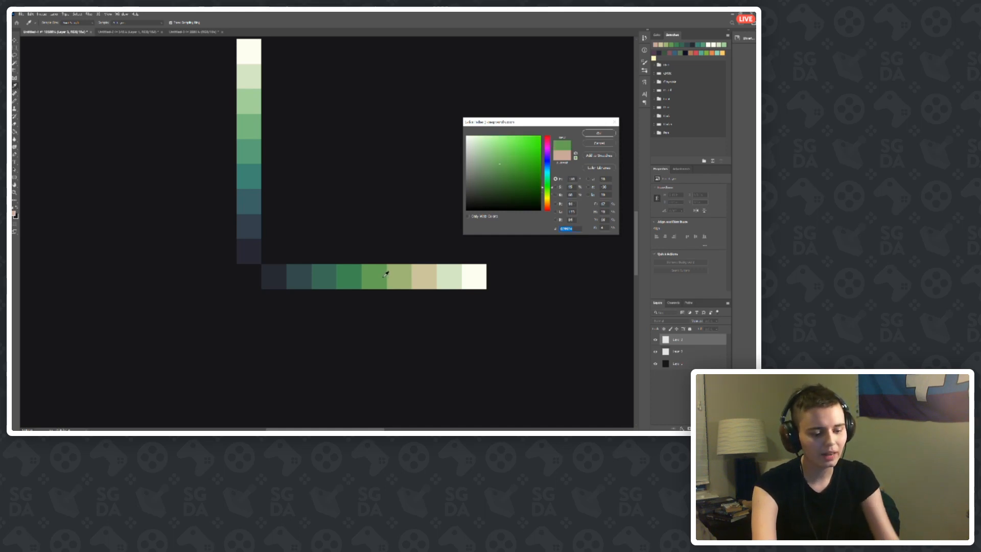
left_click(398, 271)
left_click(376, 271)
left_click(399, 271)
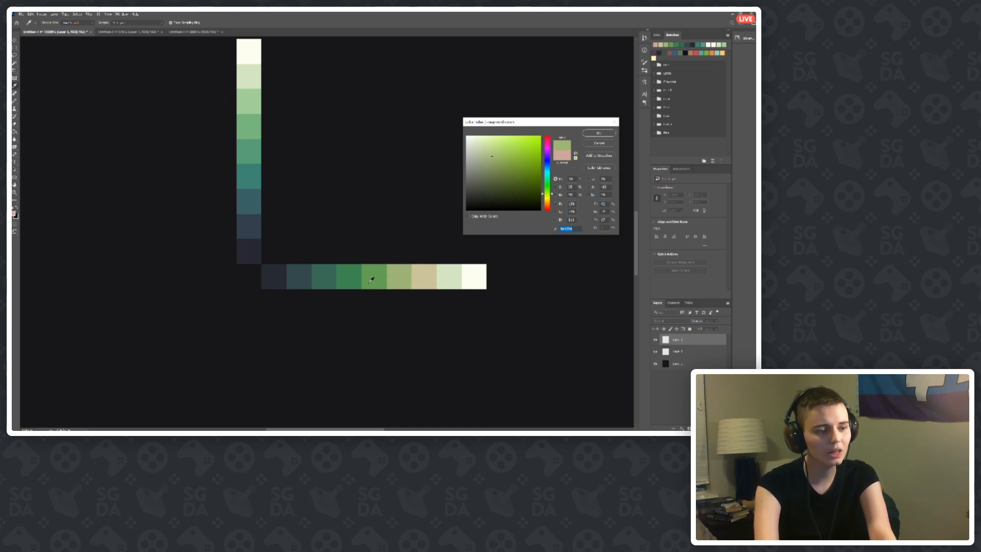
left_click(373, 276)
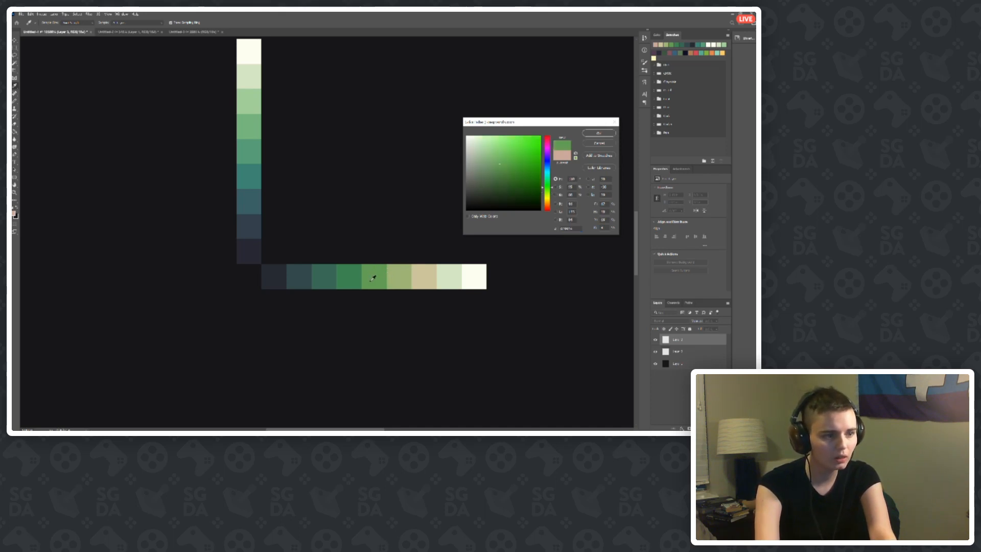
left_click(396, 276)
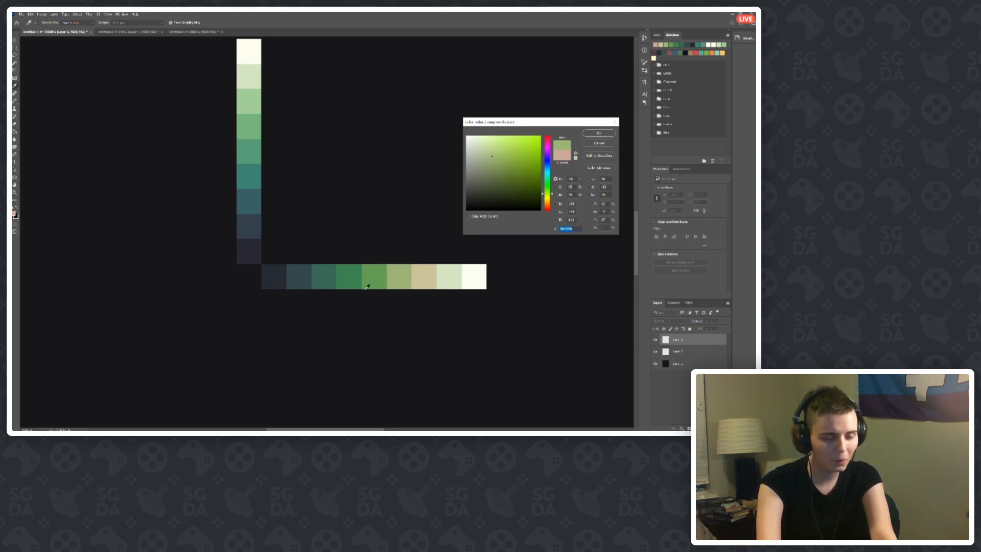
left_click(378, 278)
left_click(402, 271)
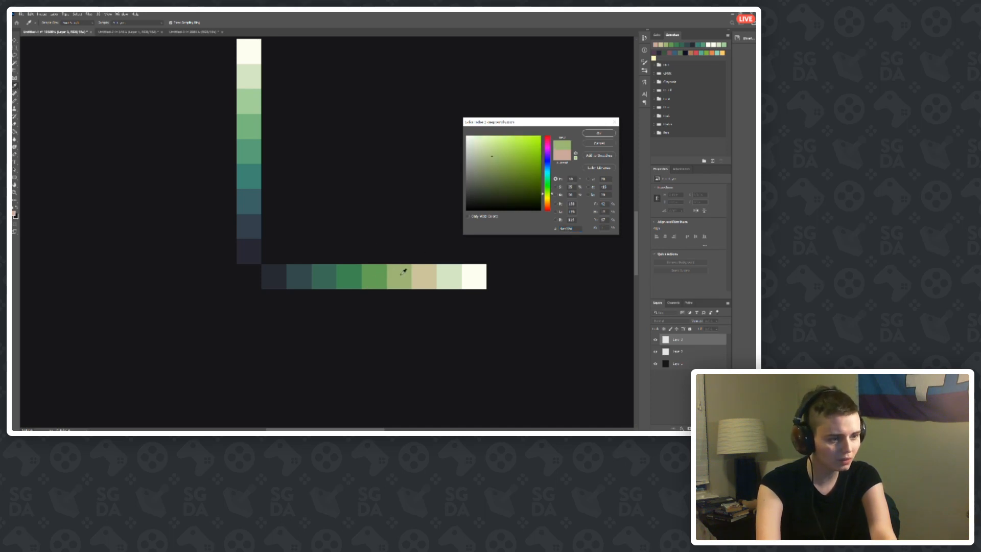
left_click(375, 281)
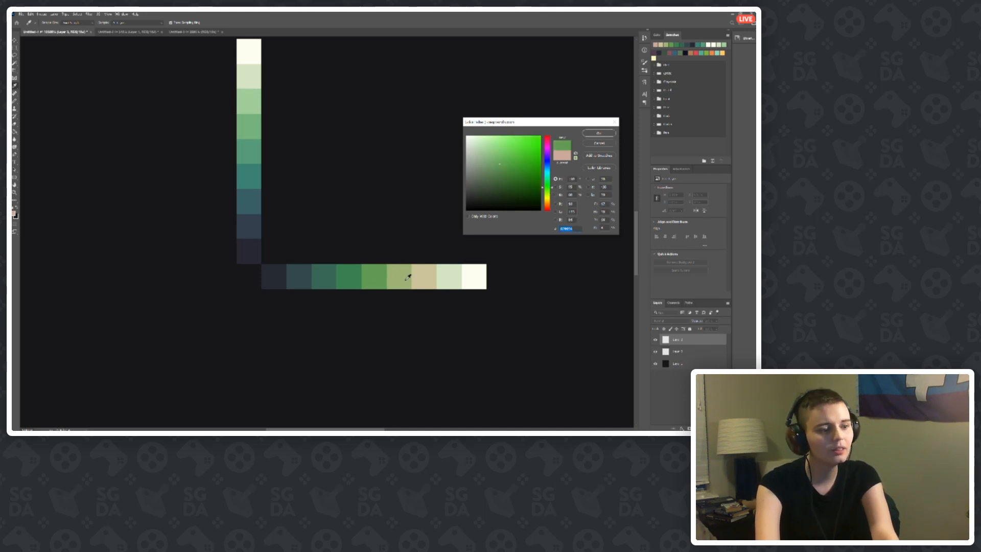
left_click(398, 272)
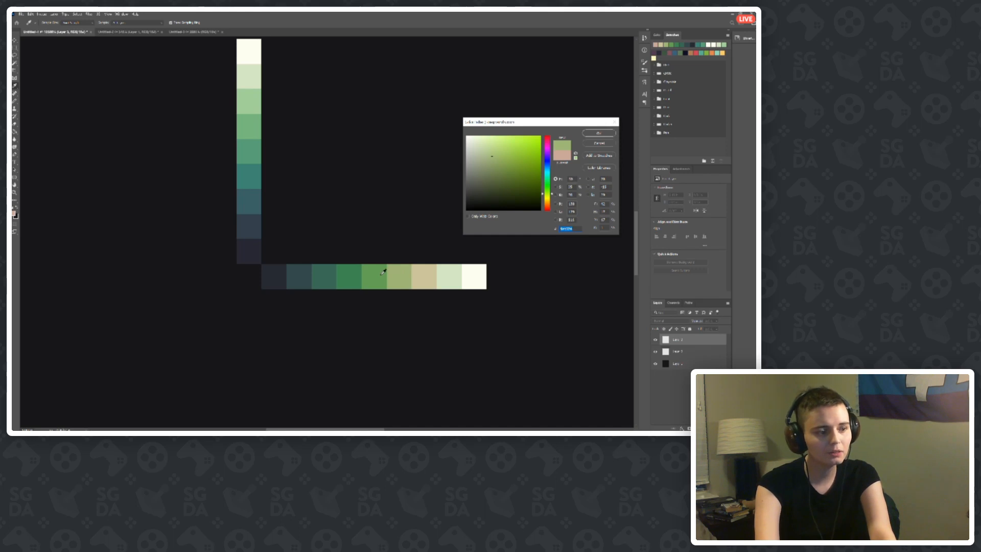
left_click(384, 271)
left_click(394, 271)
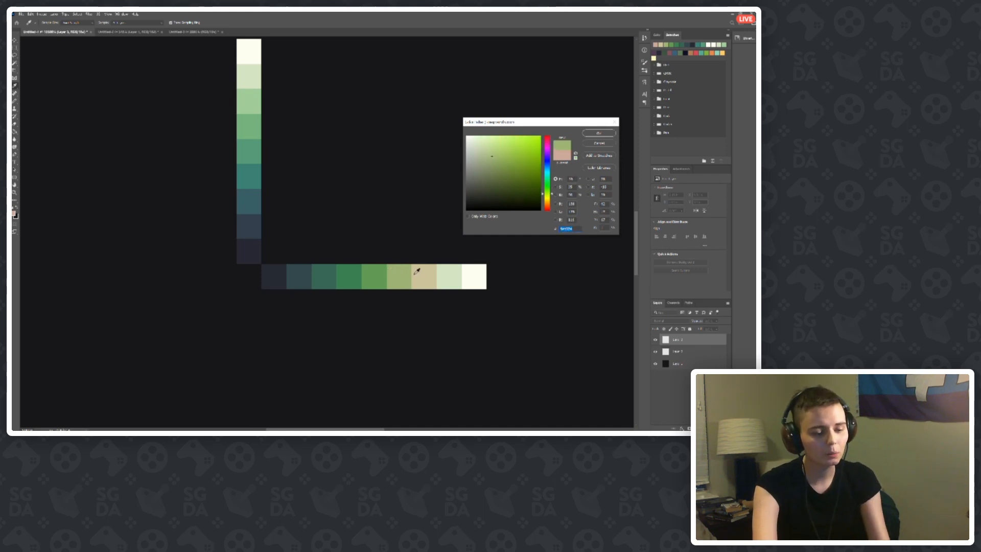
left_click(373, 274)
left_click(397, 274)
left_click(381, 276)
left_click(406, 276)
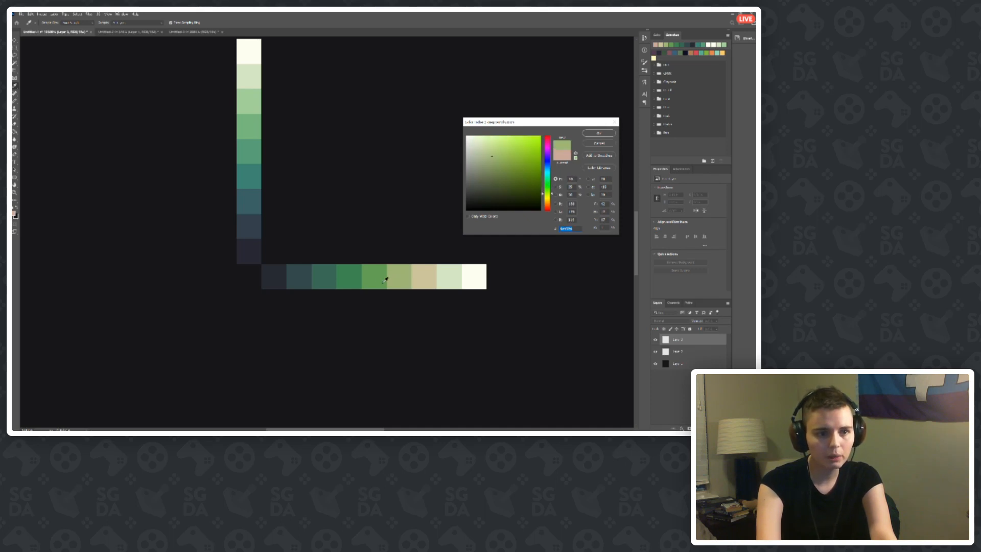
left_click(380, 274)
Step: Sample the horizontal ramp's sixth swatch from the dark end, shift its hue towards green, and repaint it
left_click(394, 274)
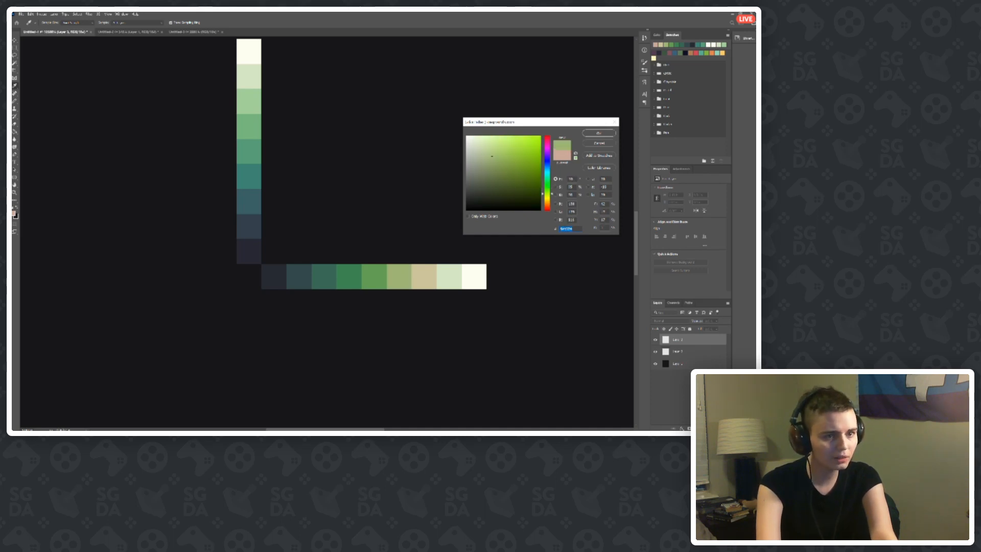
left_click(568, 179)
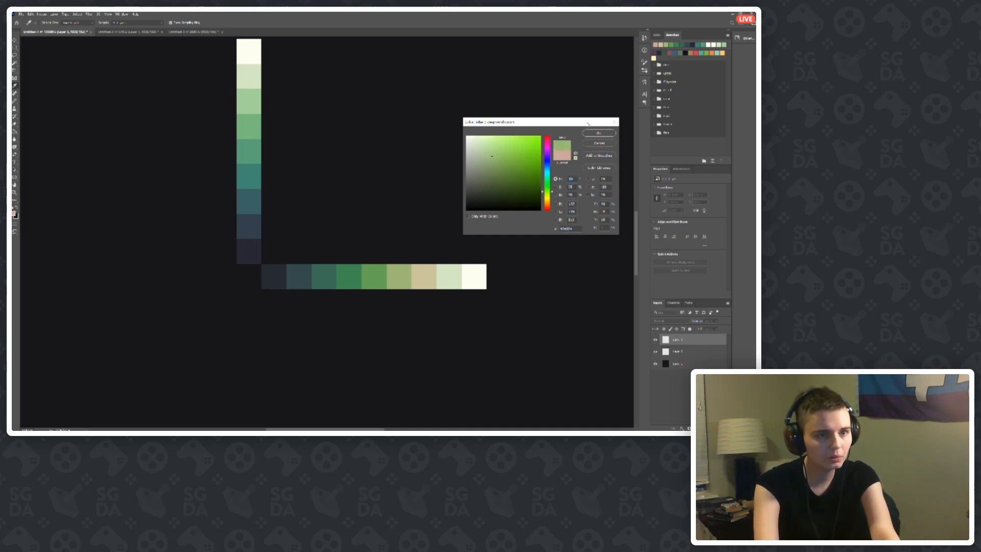
left_click(599, 133)
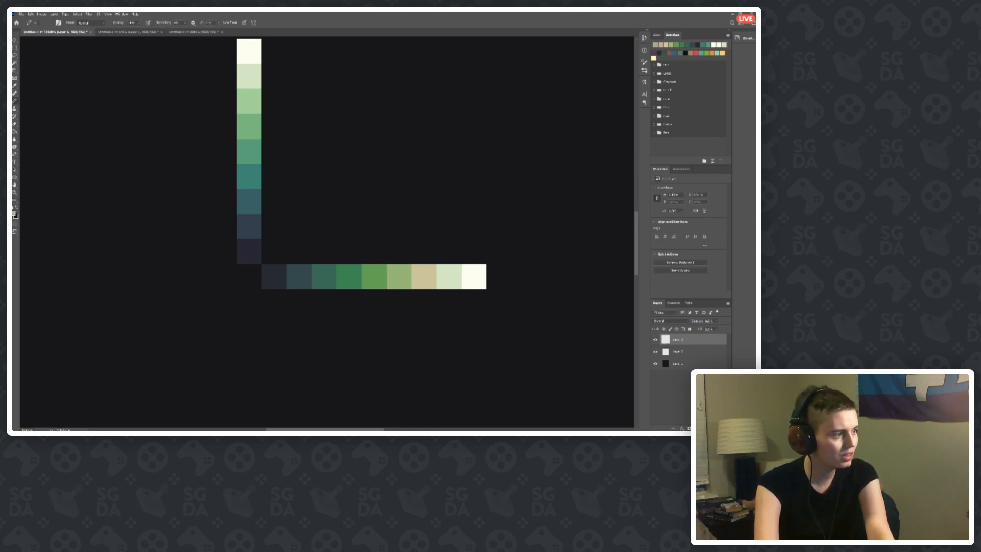
Step: Try a yellow-green hue on the horizontal ramp's beige seventh swatch, and undo the repaint
left_click(15, 213)
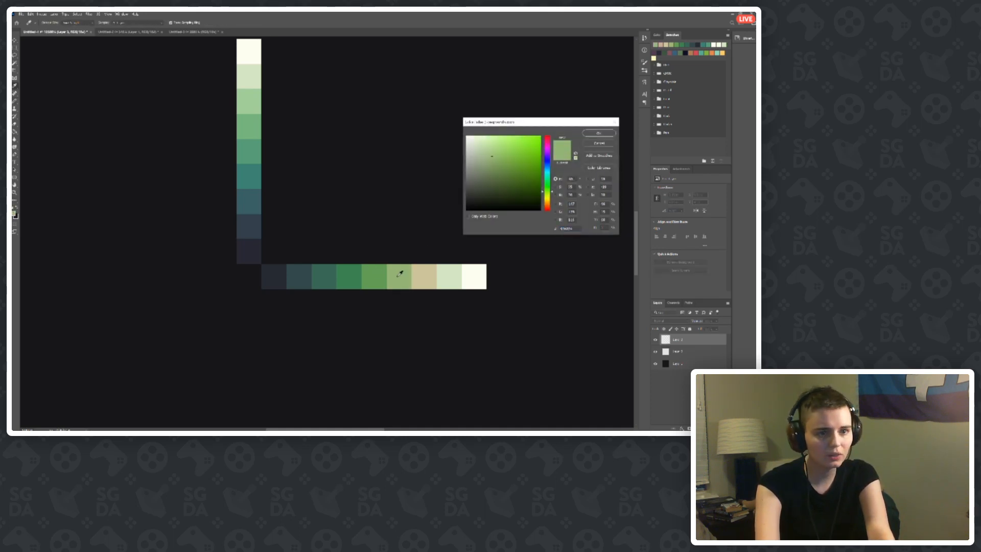
left_click(427, 275)
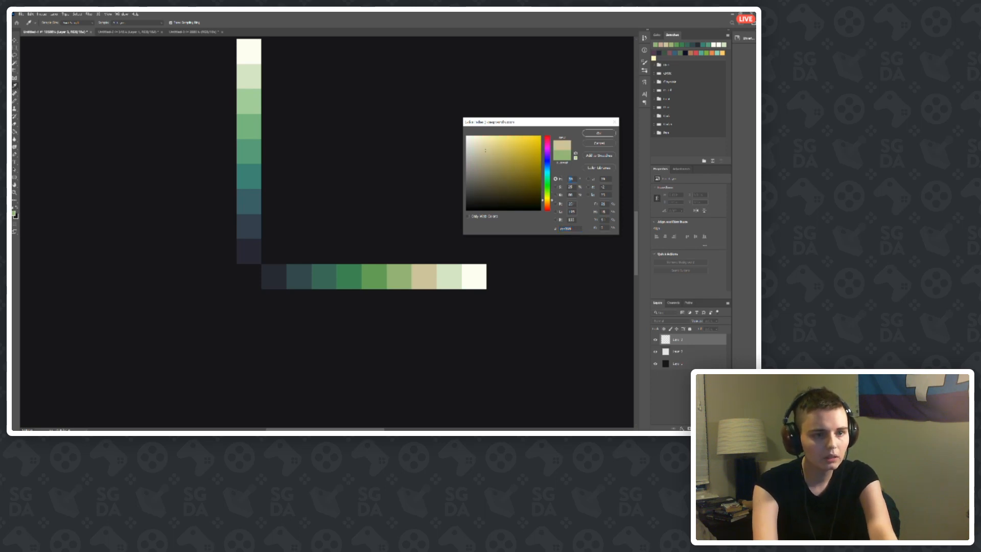
left_click_drag(548, 200, 547, 194)
left_click(598, 134)
left_click(420, 280)
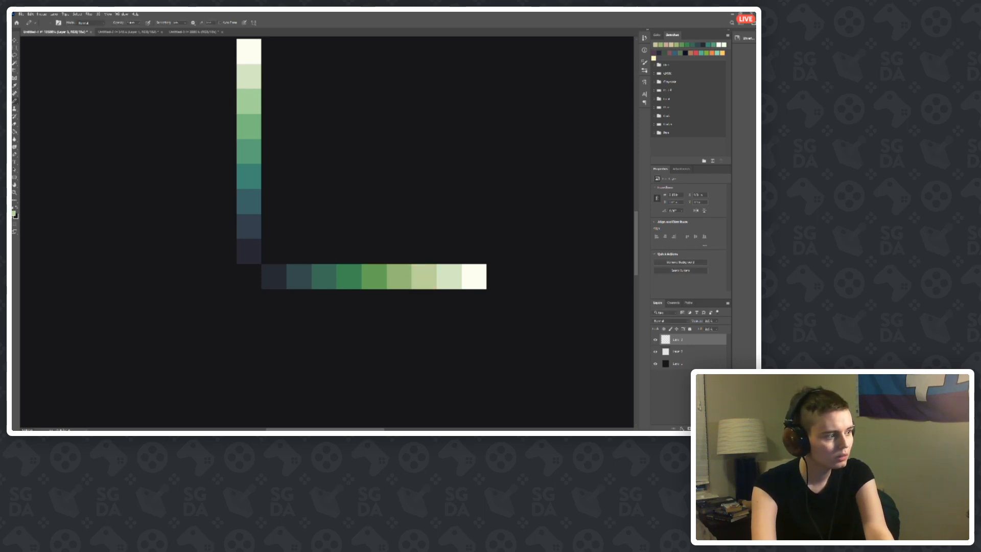
key("ctrl+z")
Step: Sample the horizontal ramp's beige seventh swatch again, set its hue to 75, and repaint it
left_click(15, 213)
left_click(421, 275)
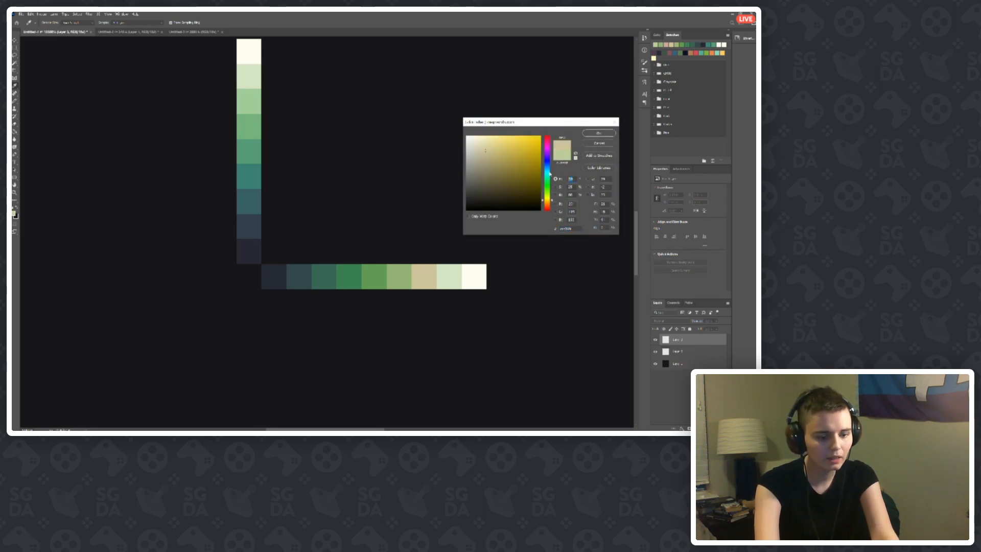
type("75")
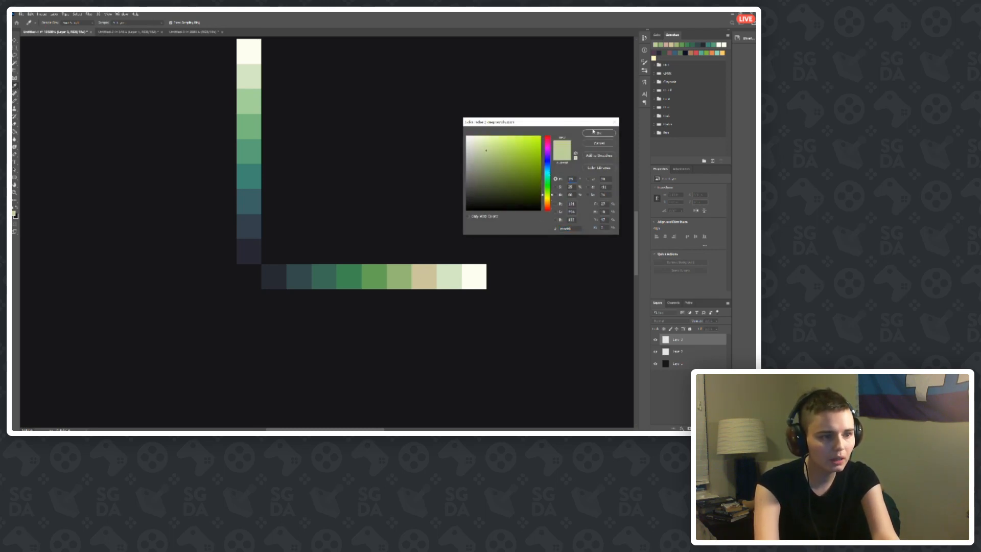
left_click(600, 135)
left_click(424, 276)
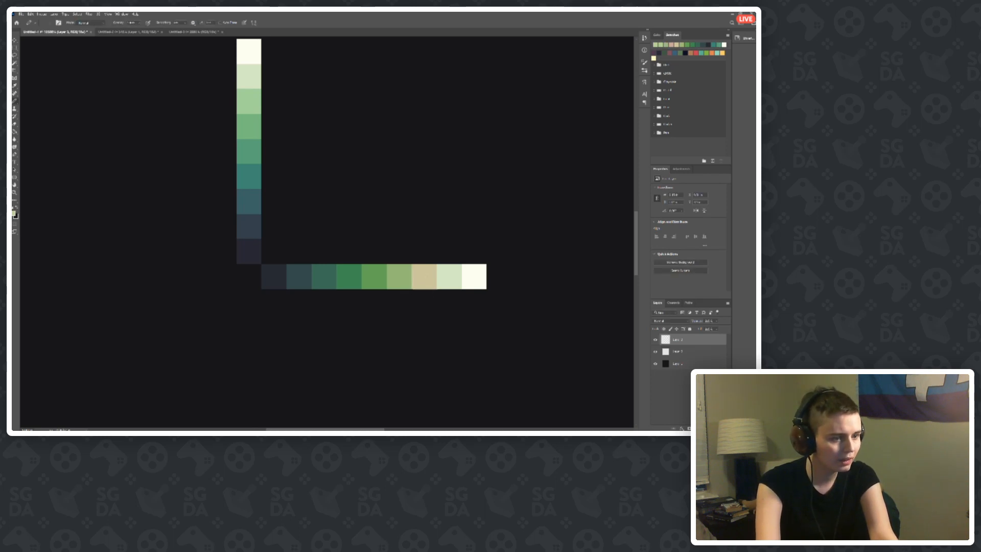
Step: Sample the horizontal ramp's eighth swatch from the dark end, shift its hue towards yellow, and repaint it
left_click(15, 213)
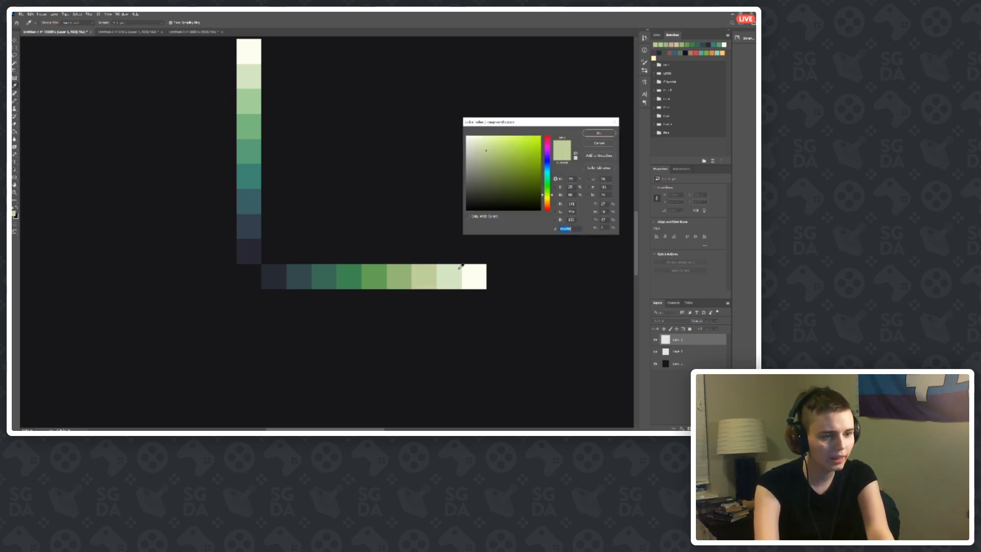
left_click(430, 276)
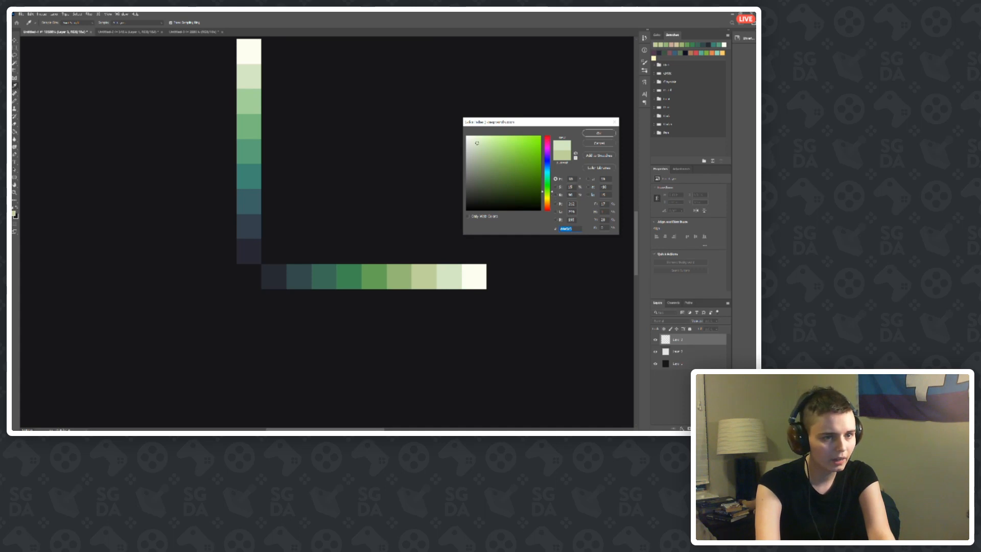
left_click(570, 178)
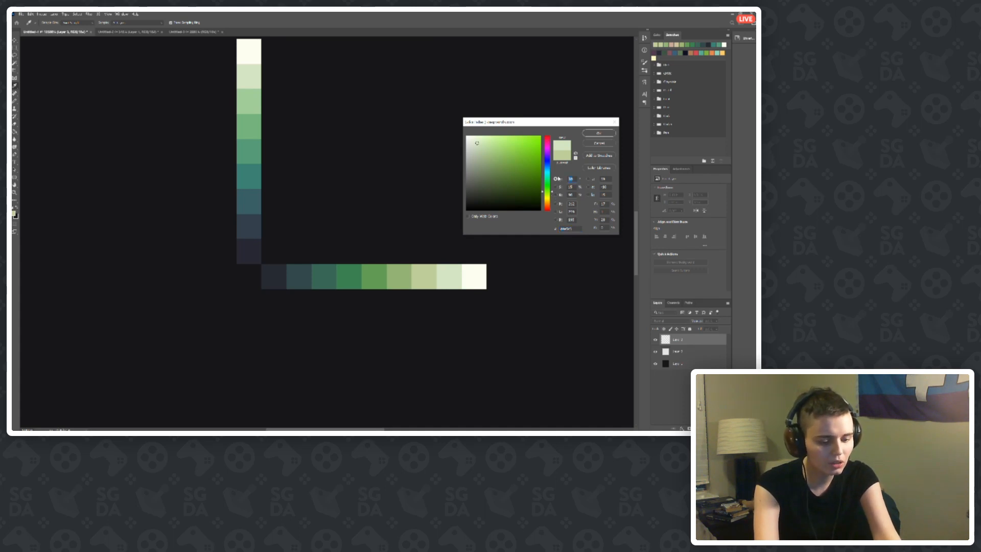
left_click(599, 133)
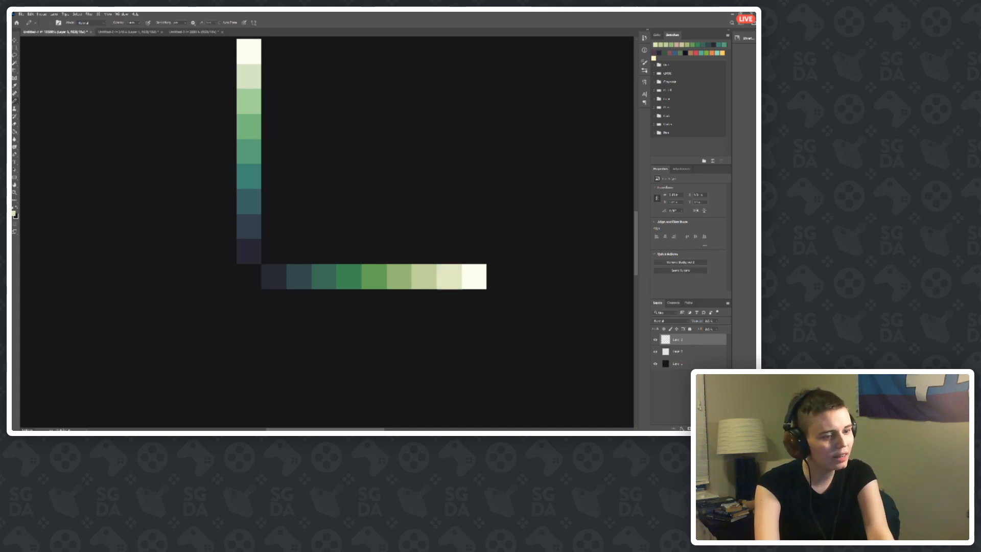
Step: Sample the horizontal ramp's lightest end swatch, set its hue to 60, and repaint it
left_click(13, 214)
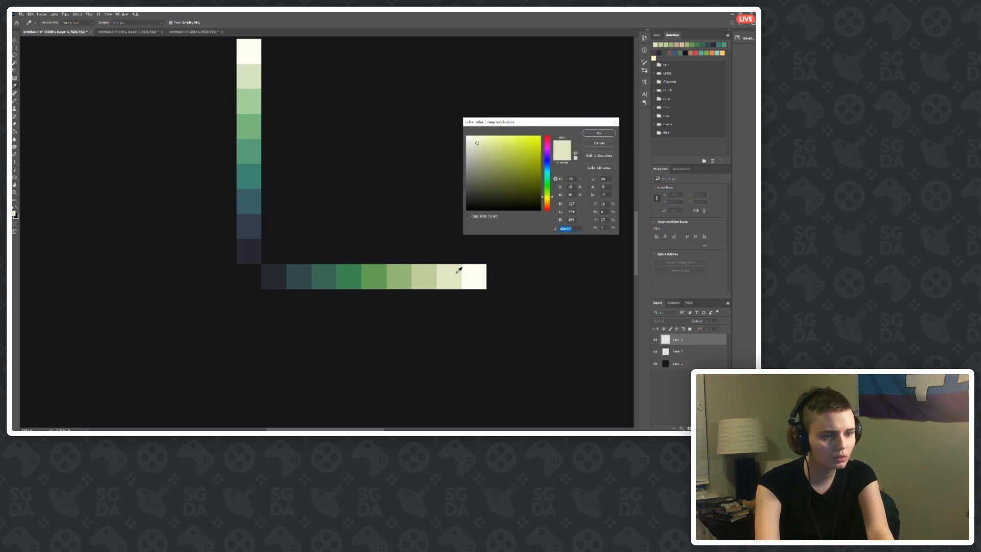
left_click(473, 270)
type("60")
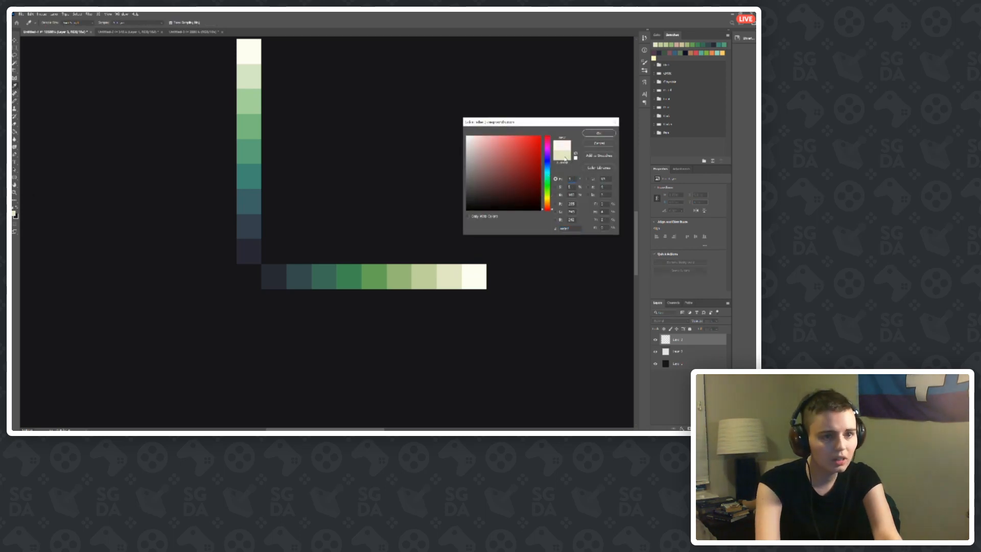
key("Return")
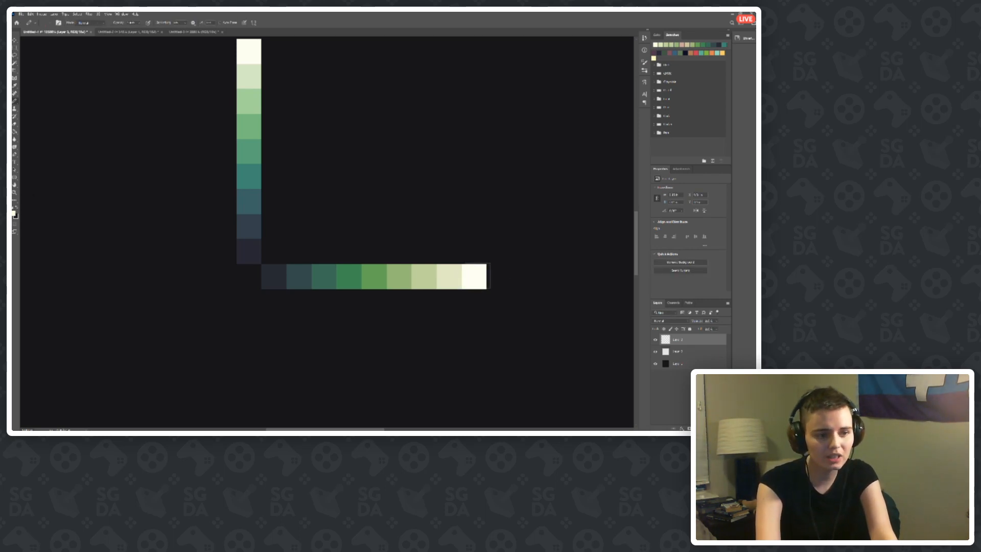
scroll(397, 237, "down", 2)
scroll(296, 221, "down", 2)
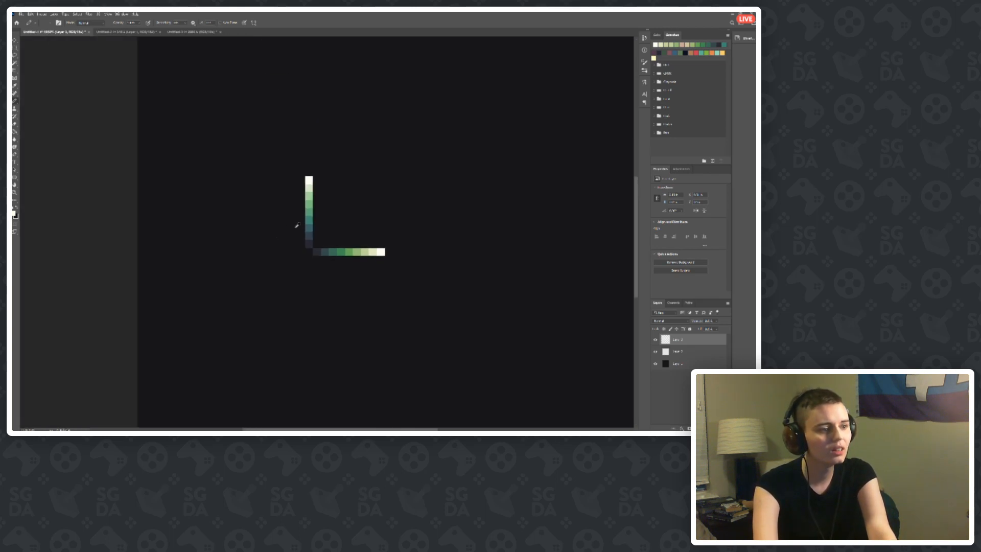
Step: Examine the colours of the vertical and horizontal ramps by sampling swatches and checking the horizontal ramp's mid-green in the colour picker
scroll(256, 238, "up", 3)
left_click_drag(271, 209, 257, 131)
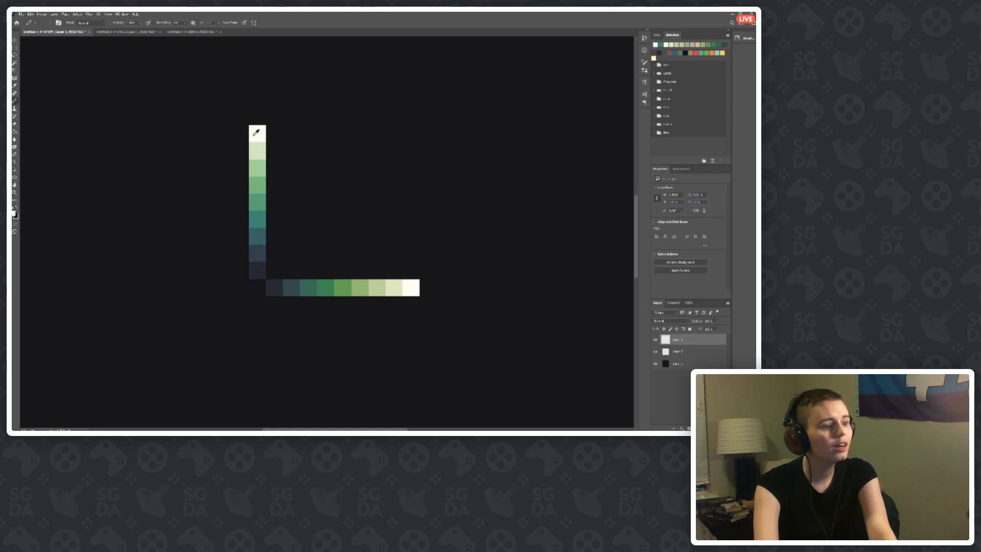
scroll(256, 229, "up", 1)
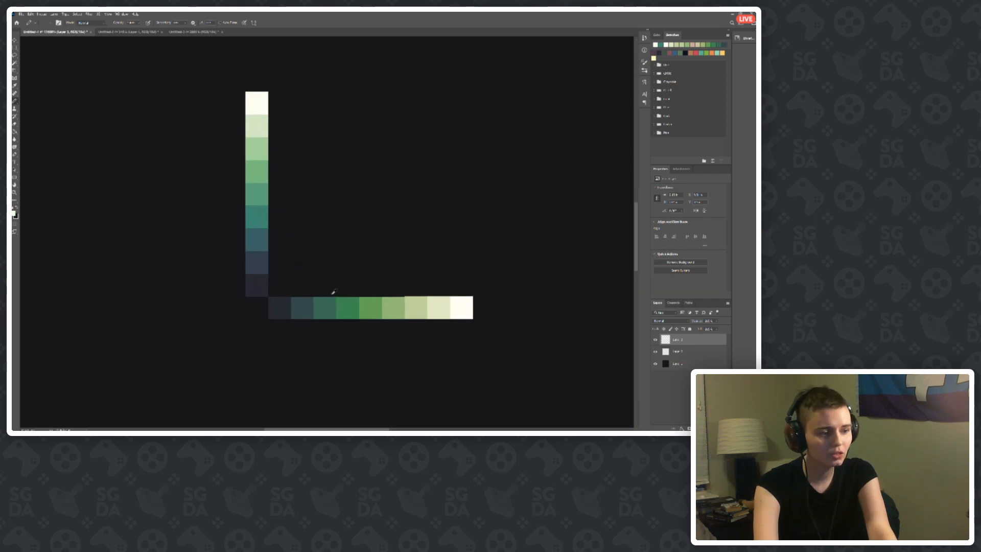
left_click(267, 205)
left_click(381, 297)
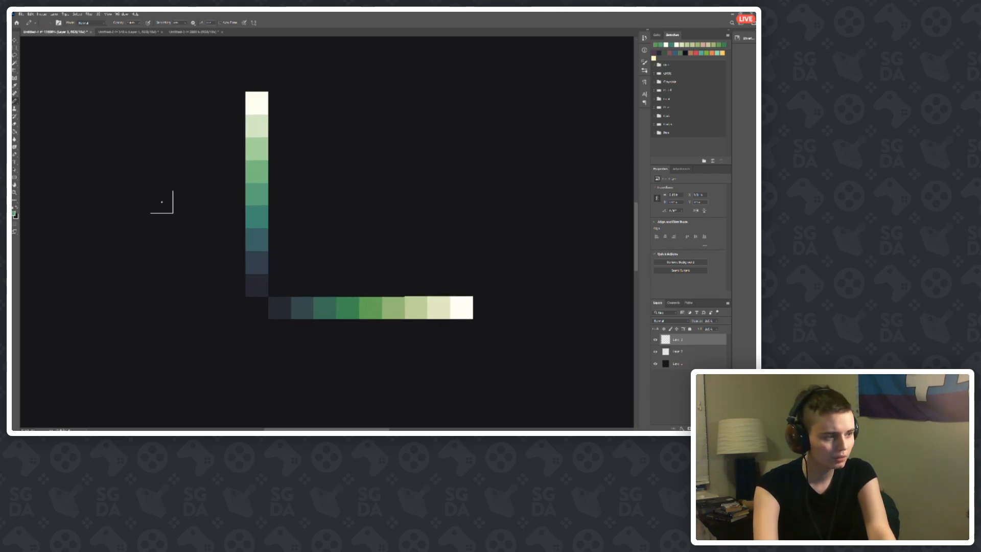
left_click(14, 212)
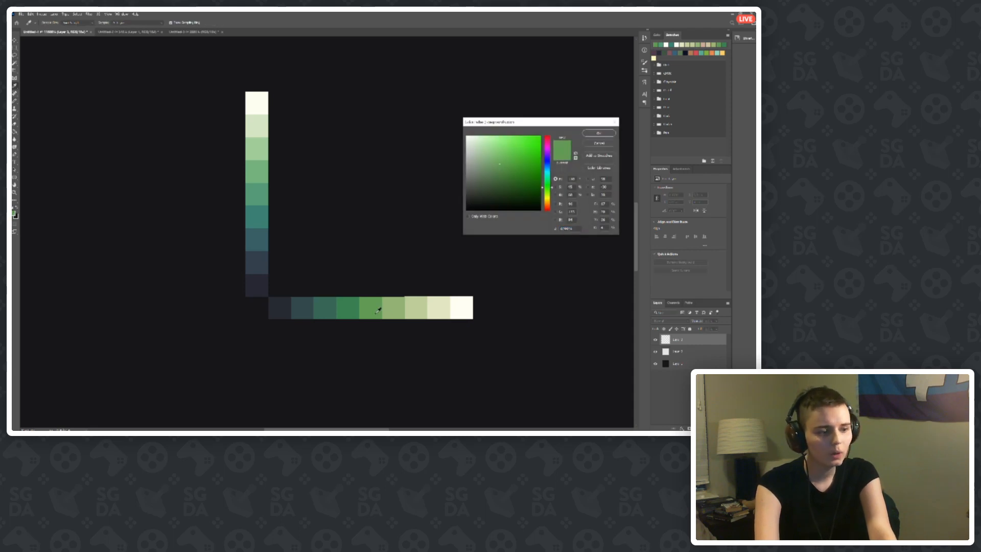
left_click(598, 144)
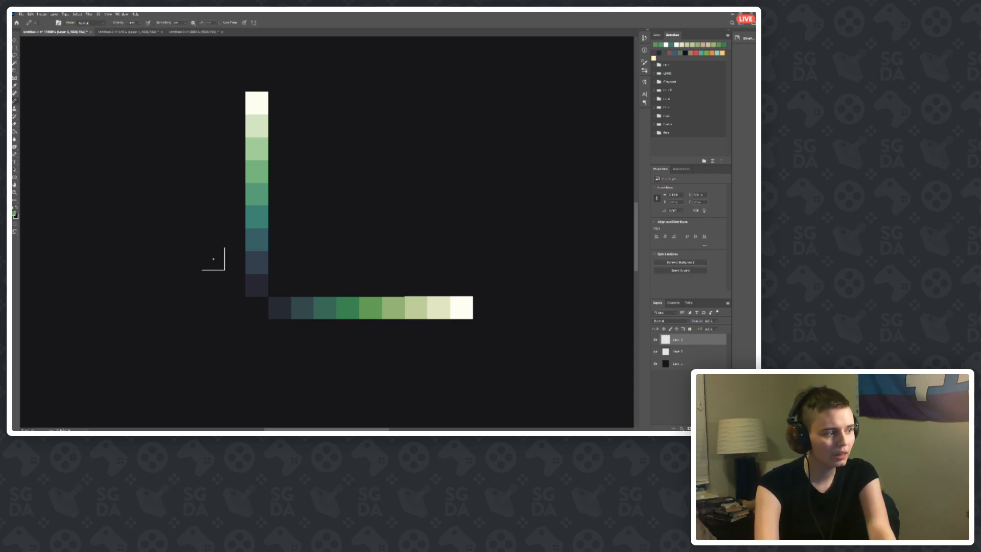
key("v")
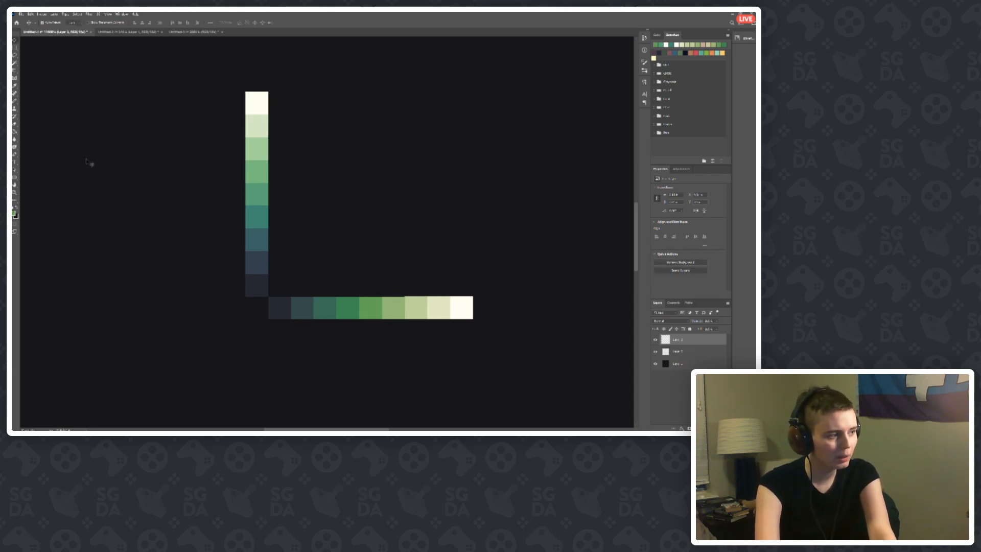
left_click(14, 213)
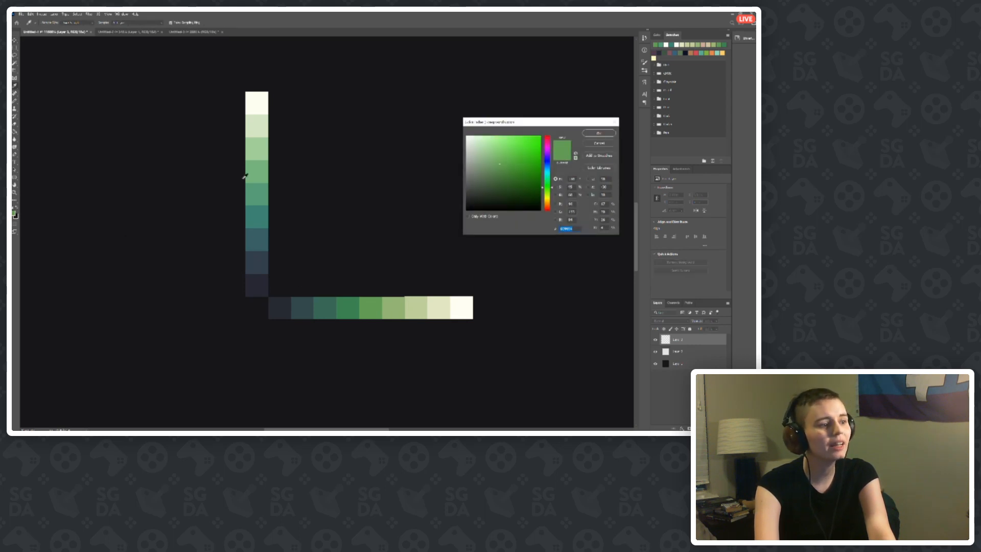
left_click(598, 146)
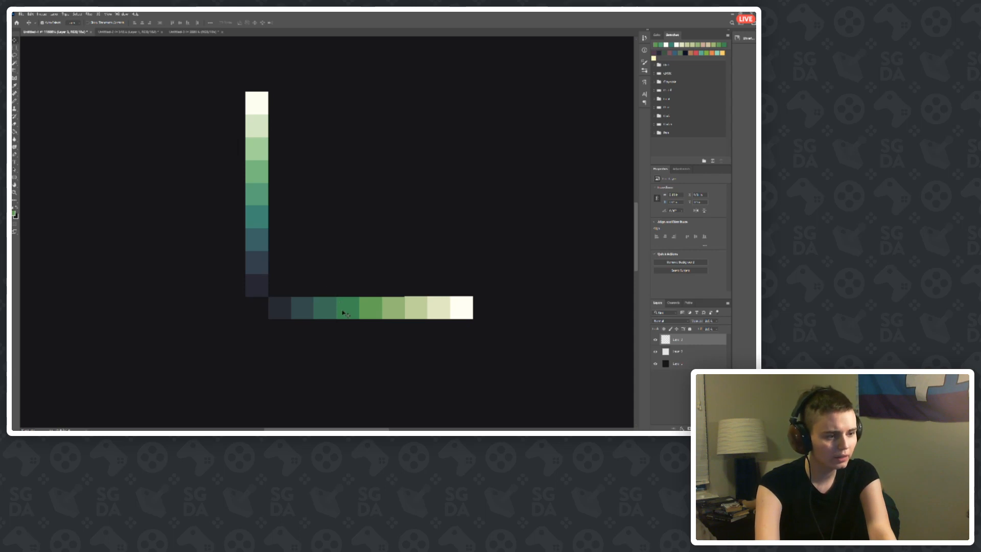
Step: Duplicate the horizontal green ramp, rotate the copy 90° clockwise, and place it below the vertical ramp in the same column
key("ctrl+c")
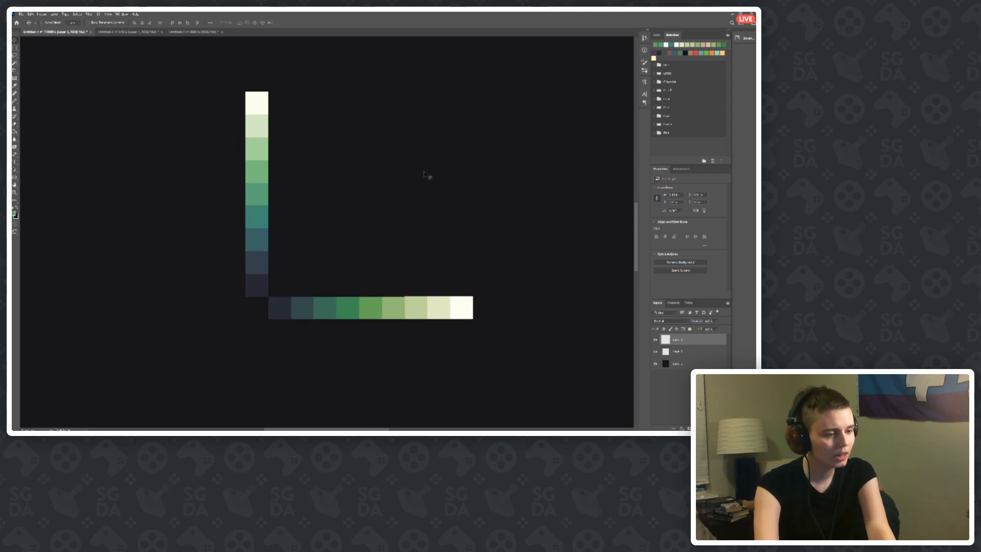
key("ctrl+v")
left_click(30, 14)
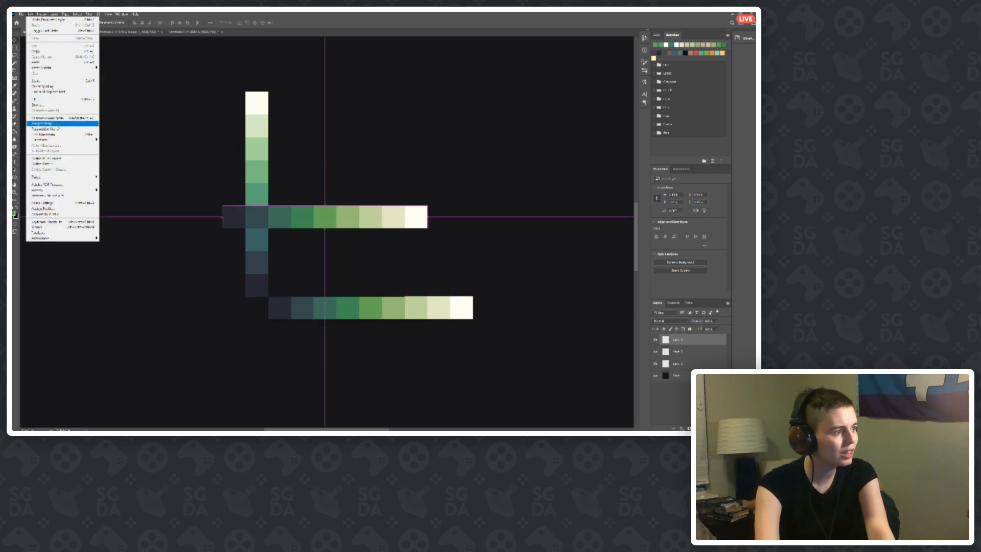
mouse_move(77, 140)
left_click(121, 211)
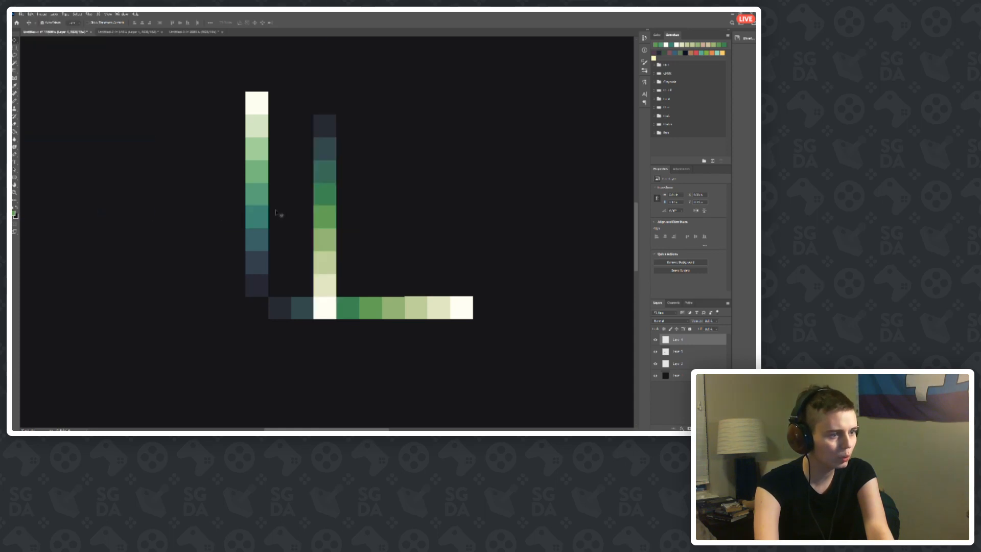
left_click_drag(322, 147, 252, 353)
scroll(306, 309, "down", 5)
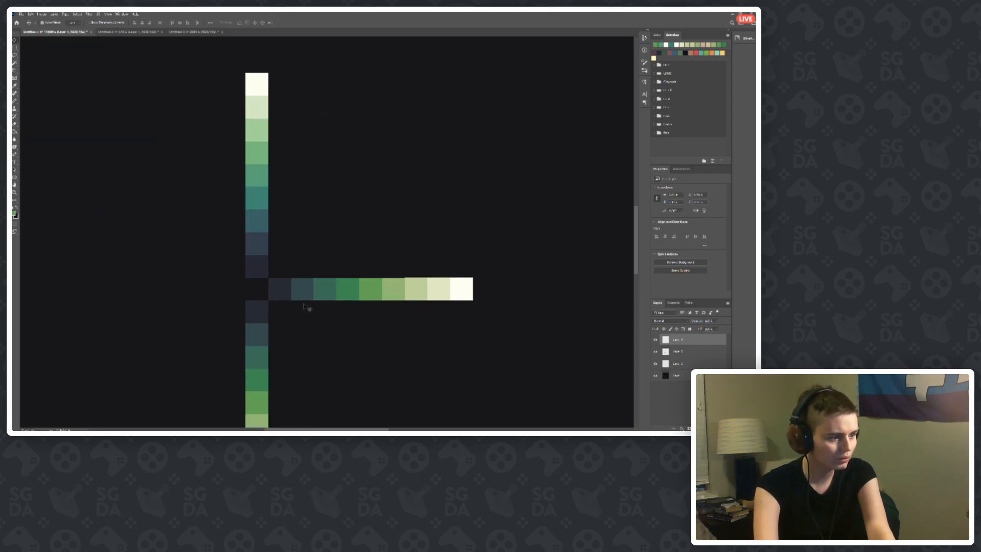
Step: Compare the colour values of the fourth and fifth swatches of the lower vertical ramp in the foreground colour picker
left_click(14, 214)
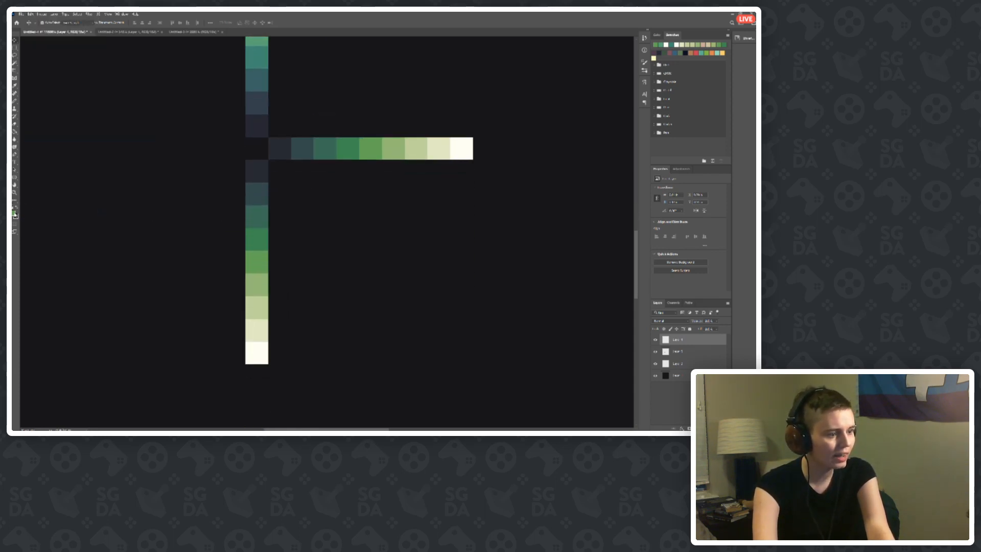
left_click(258, 260)
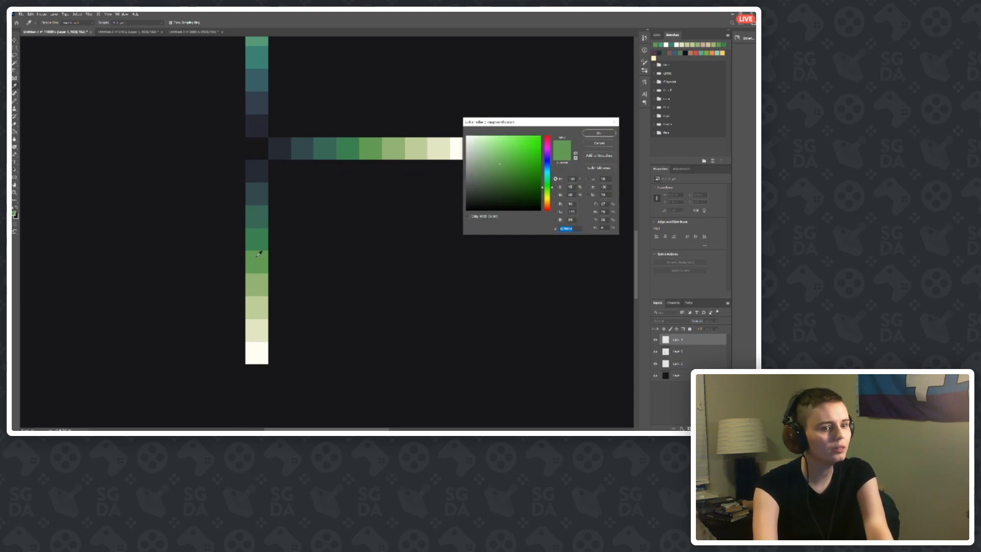
left_click(257, 247)
left_click(257, 253)
left_click(264, 238)
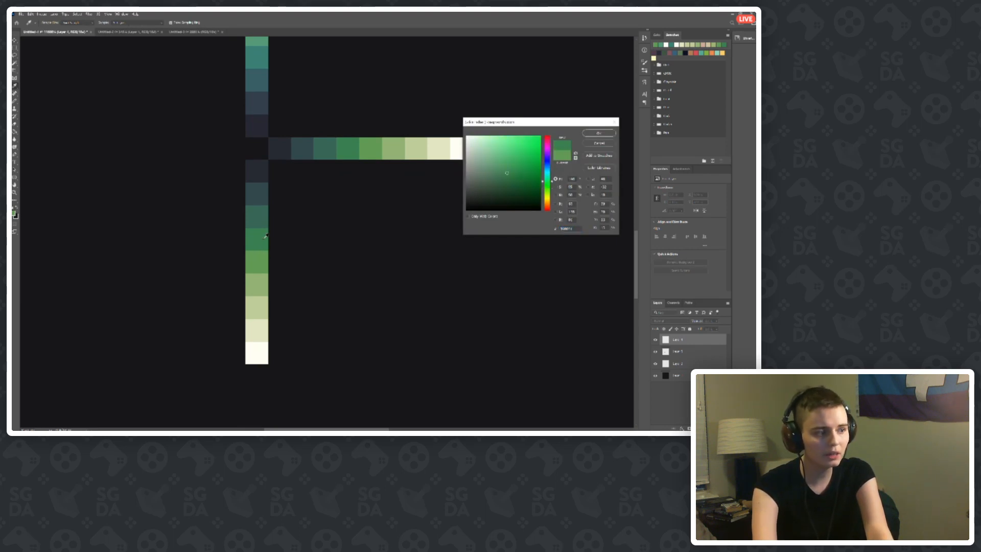
left_click(266, 254)
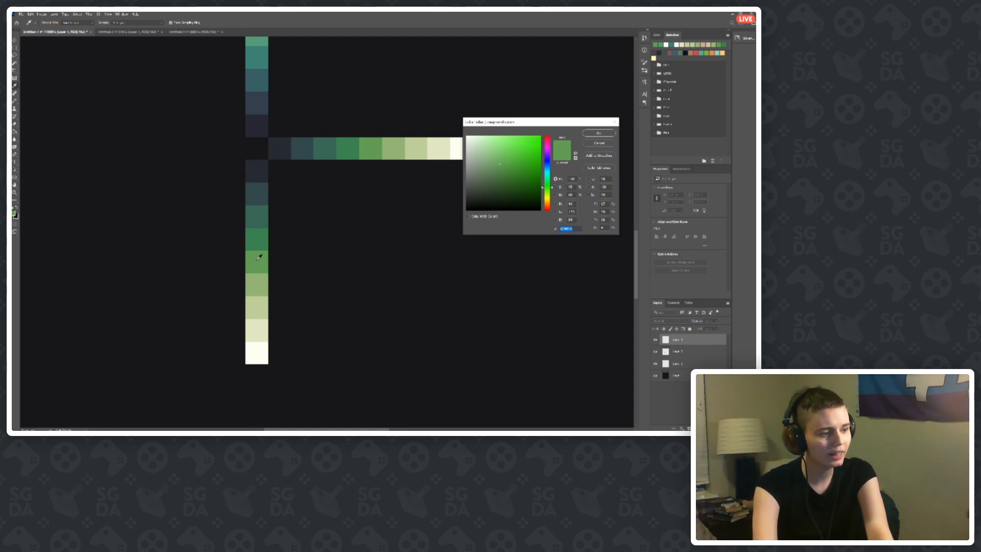
left_click(259, 245)
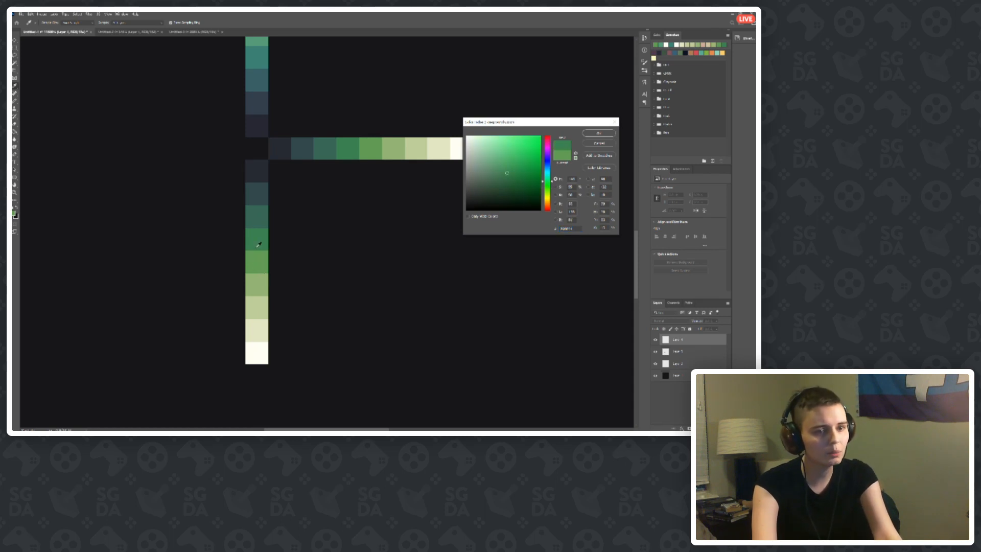
left_click(261, 261)
left_click(257, 238)
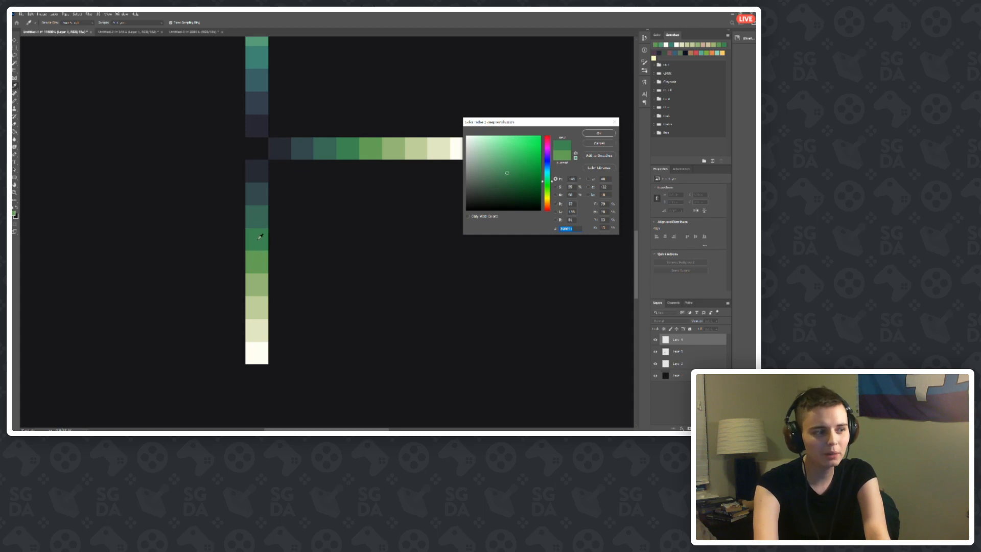
left_click(260, 260)
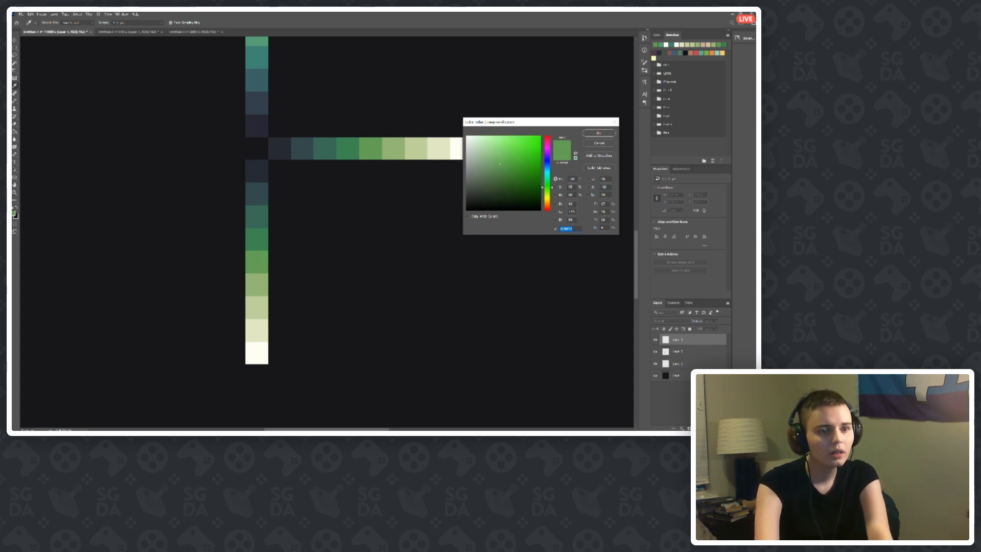
Step: Shift the sampled fifth green's hue to red, raise its saturation, and repaint the lower vertical ramp's fifth swatch with it
double_click(572, 179)
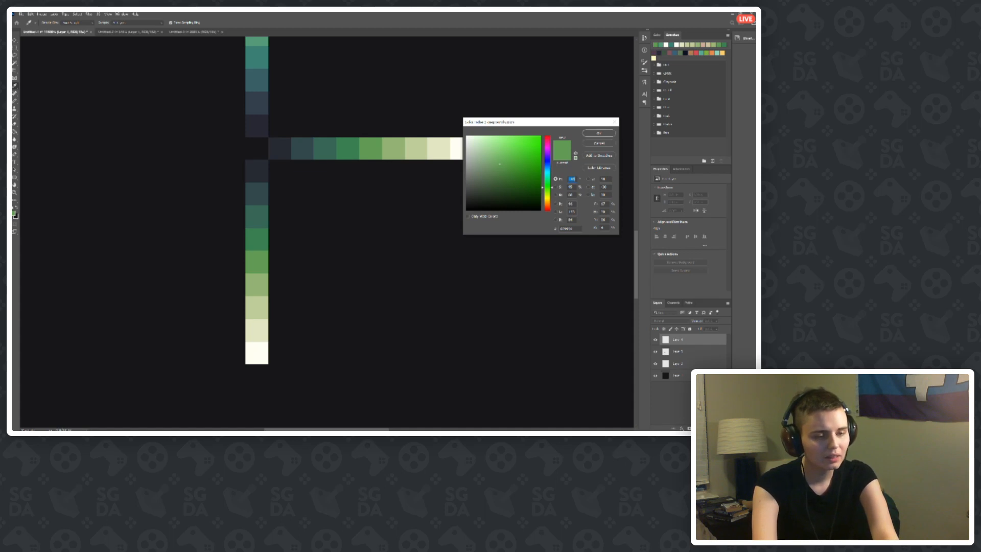
type("1")
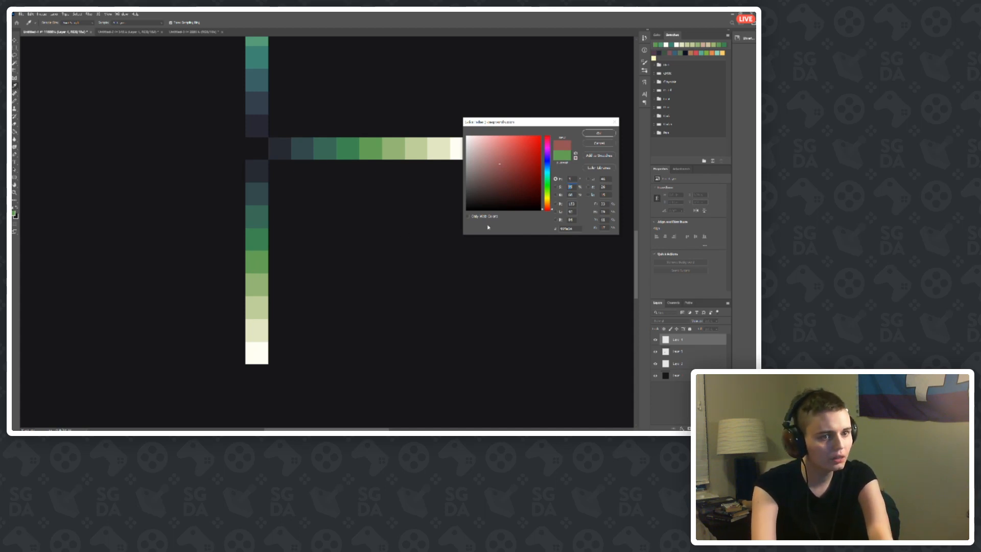
left_click(515, 165)
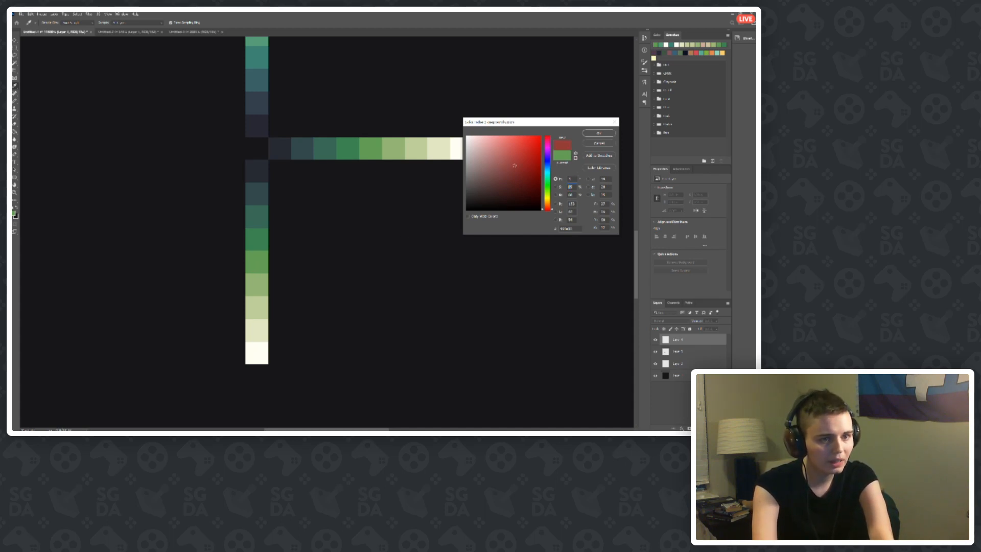
left_click_drag(515, 165, 507, 165)
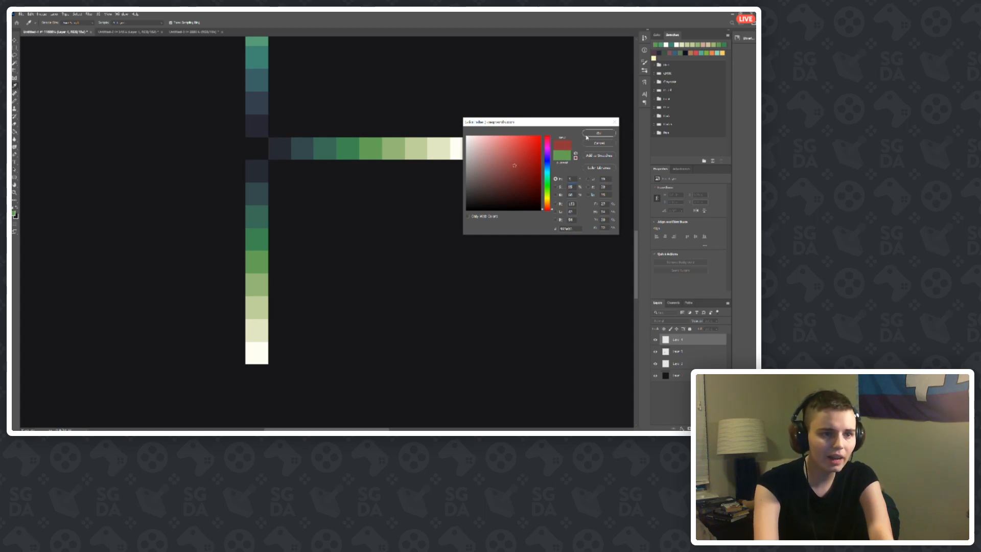
key("Return")
key("v")
key("b")
left_click(258, 263)
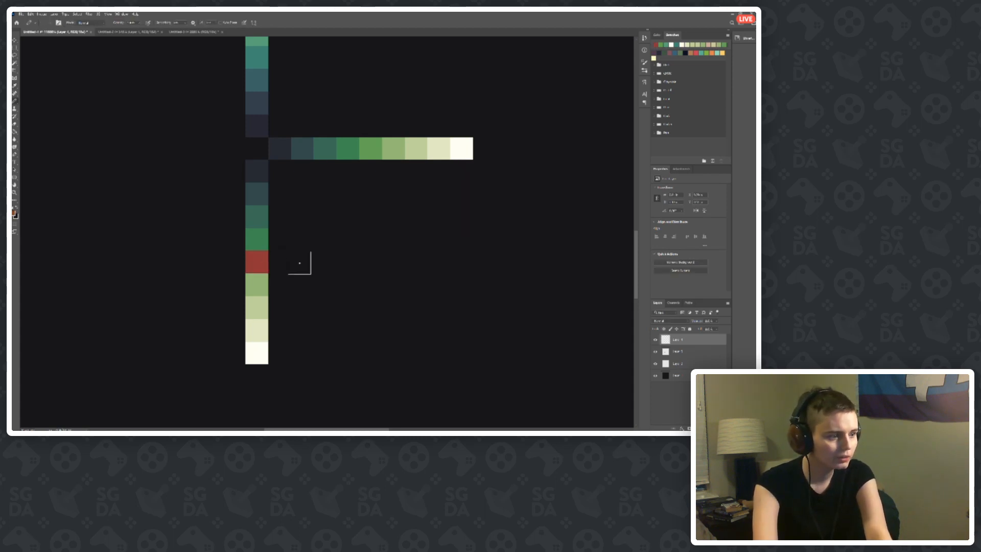
Step: Compare the red swatch's colour values with the lighter green swatches below it and the darker ones above it
left_click(14, 213)
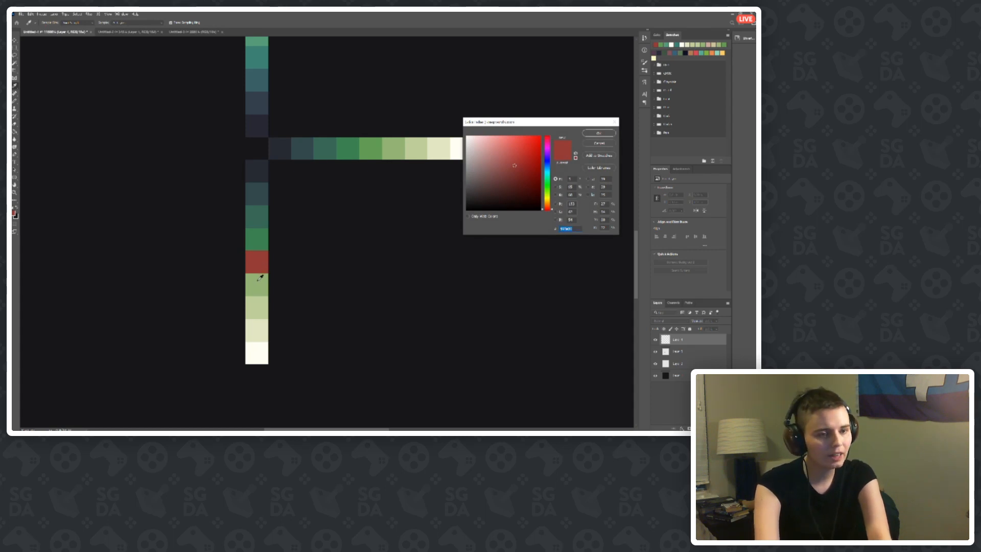
left_click(260, 280)
left_click(260, 264)
left_click(260, 245)
left_click(260, 266)
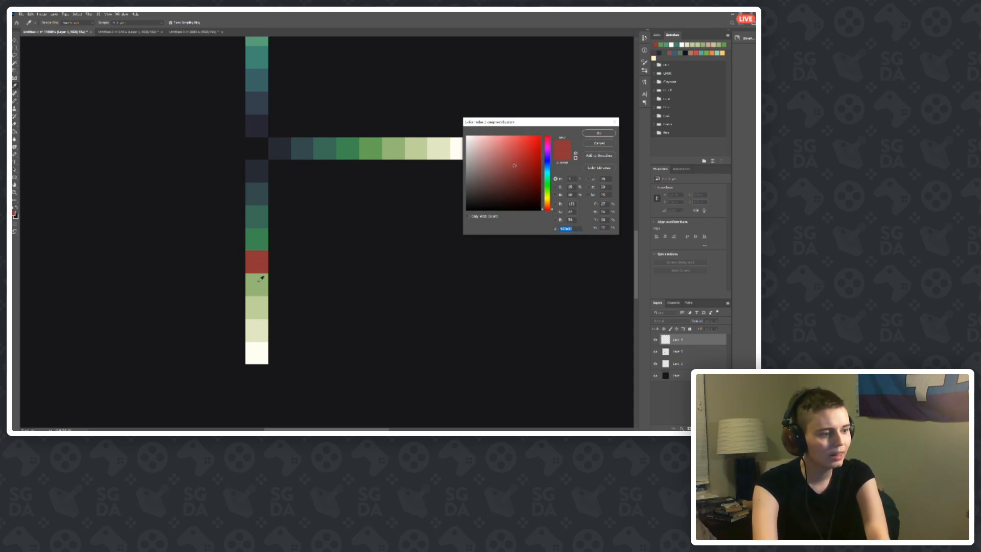
left_click(260, 280)
left_click(258, 262)
left_click(261, 281)
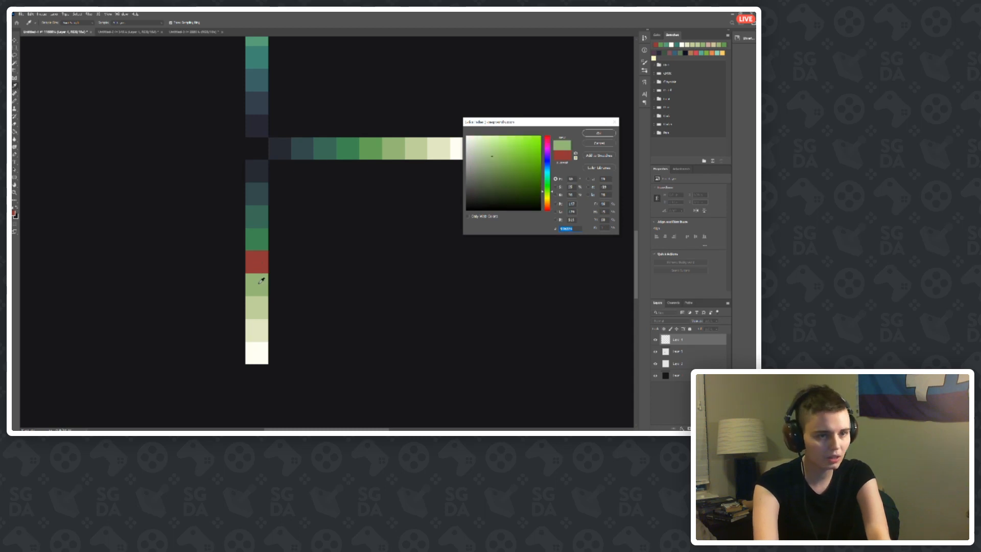
left_click(264, 302)
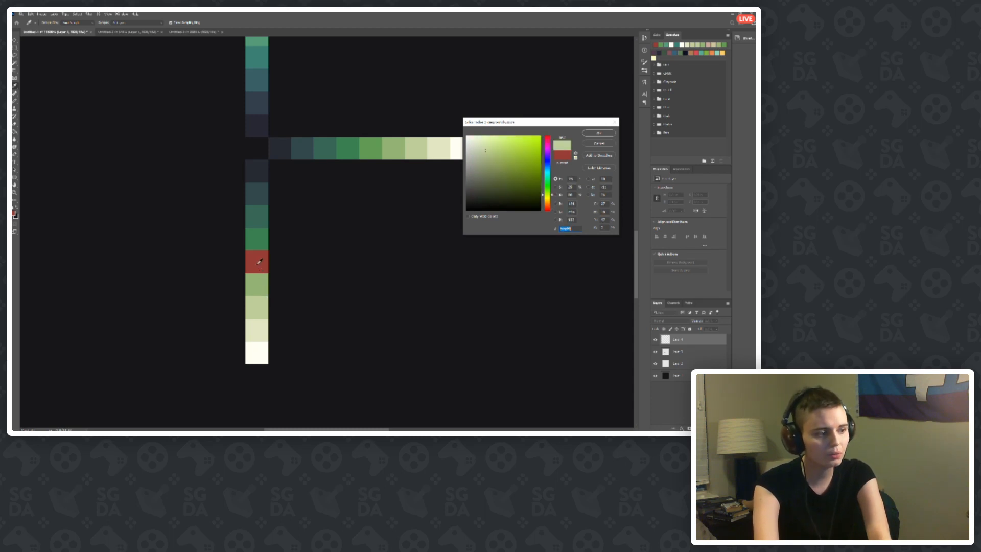
left_click(258, 260)
left_click(262, 220)
left_click(259, 258)
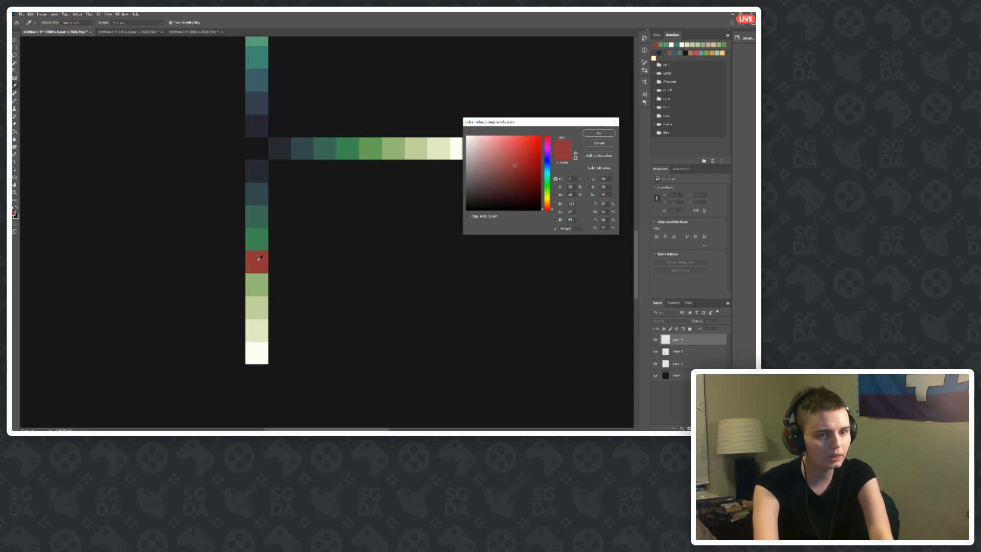
left_click(264, 283)
left_click(260, 263)
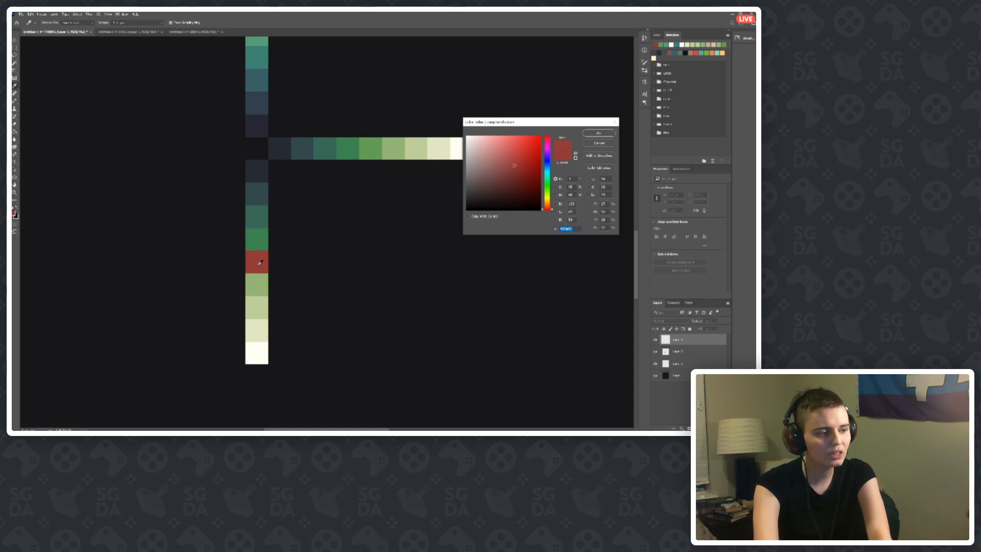
Step: Compare the colour values of the lower vertical ramp's green fourth swatch with those of its red fifth swatch
left_click(257, 239)
left_click(257, 253)
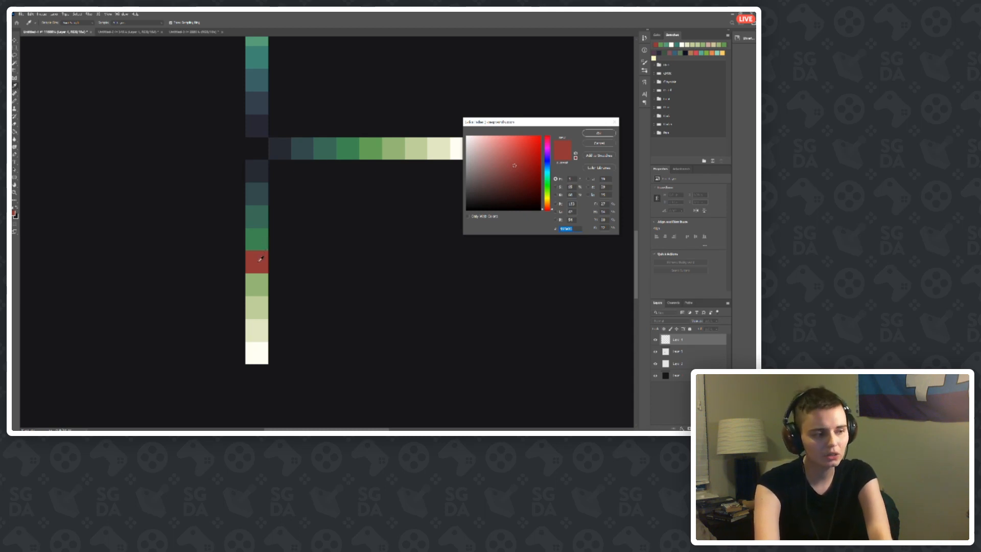
left_click(260, 245)
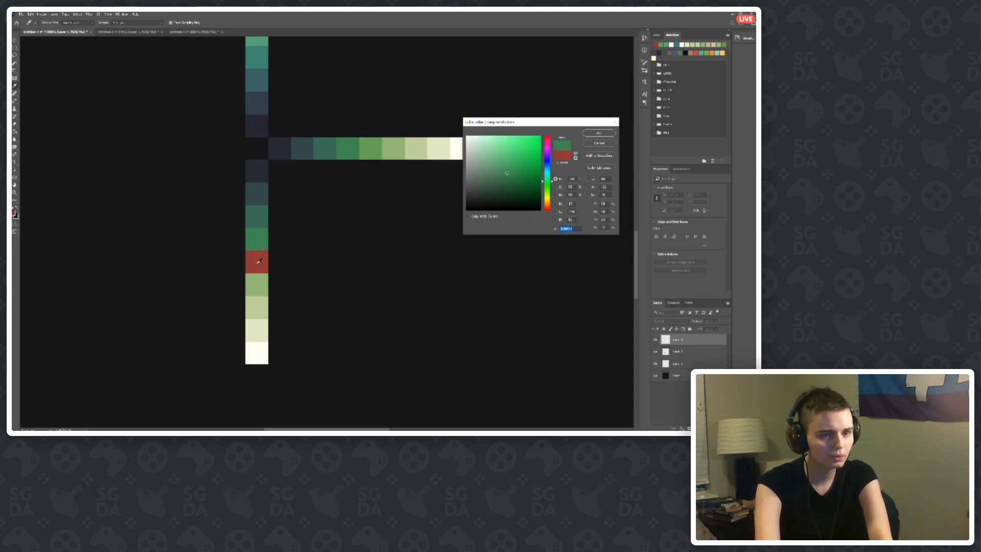
left_click(259, 261)
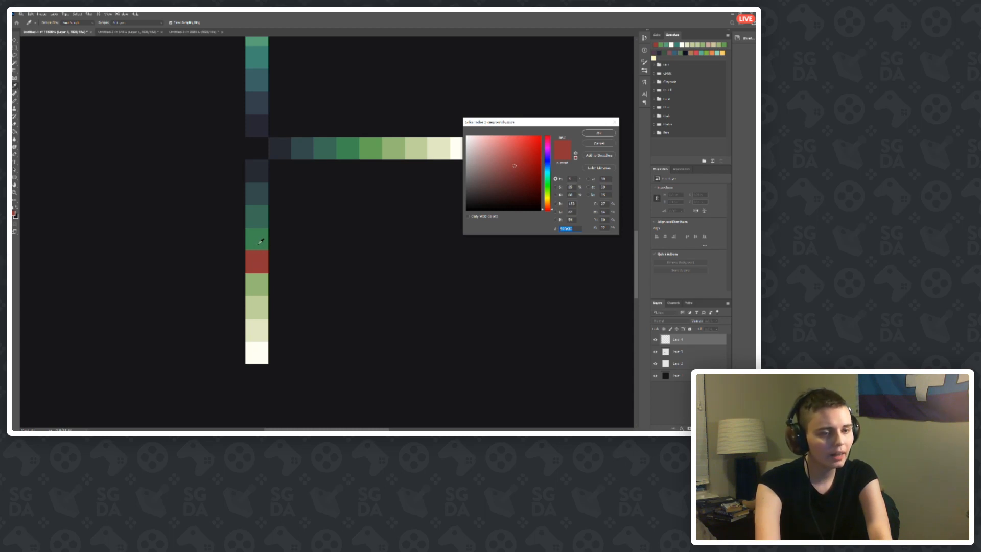
left_click(260, 241)
left_click(259, 255)
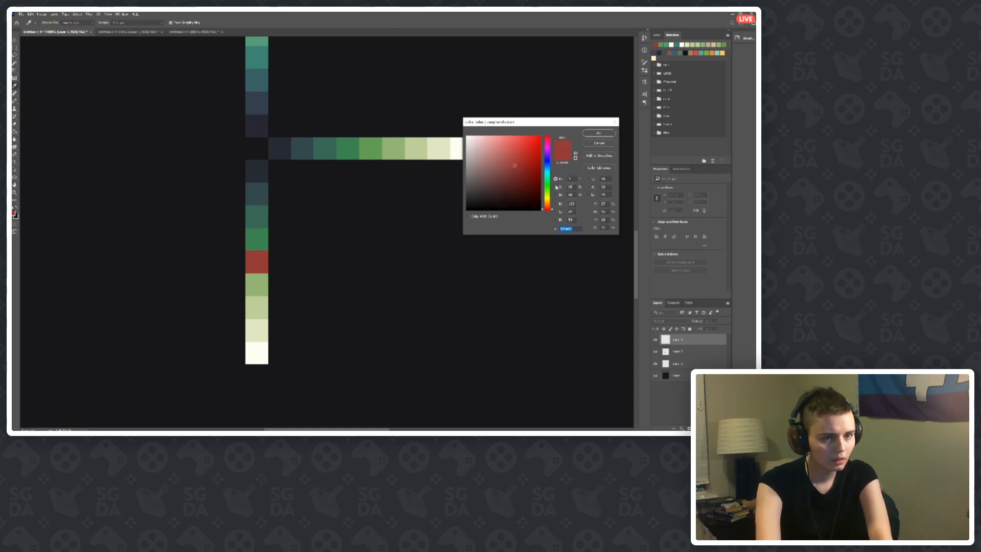
left_click(260, 244)
left_click(258, 257)
left_click(258, 275)
left_click(259, 248)
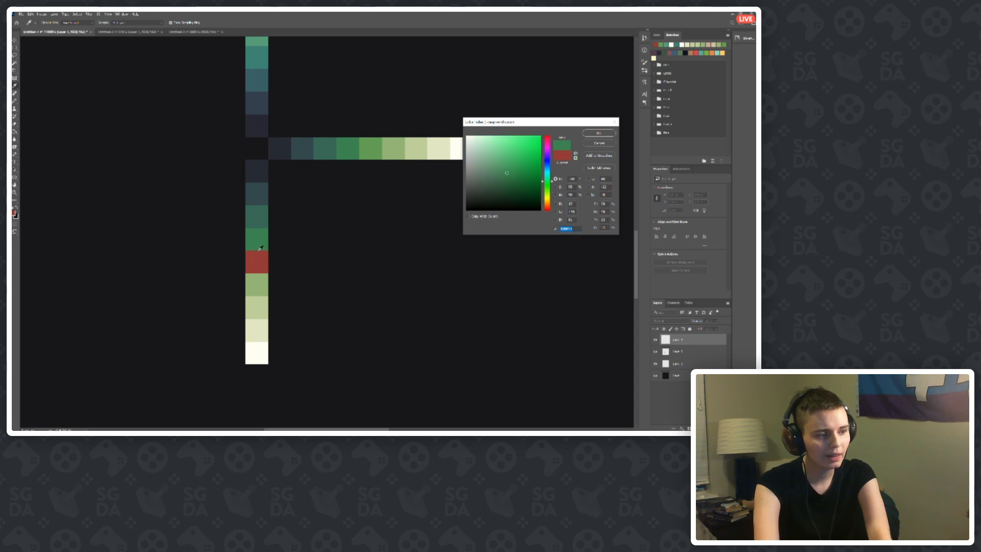
left_click(259, 262)
left_click(258, 248)
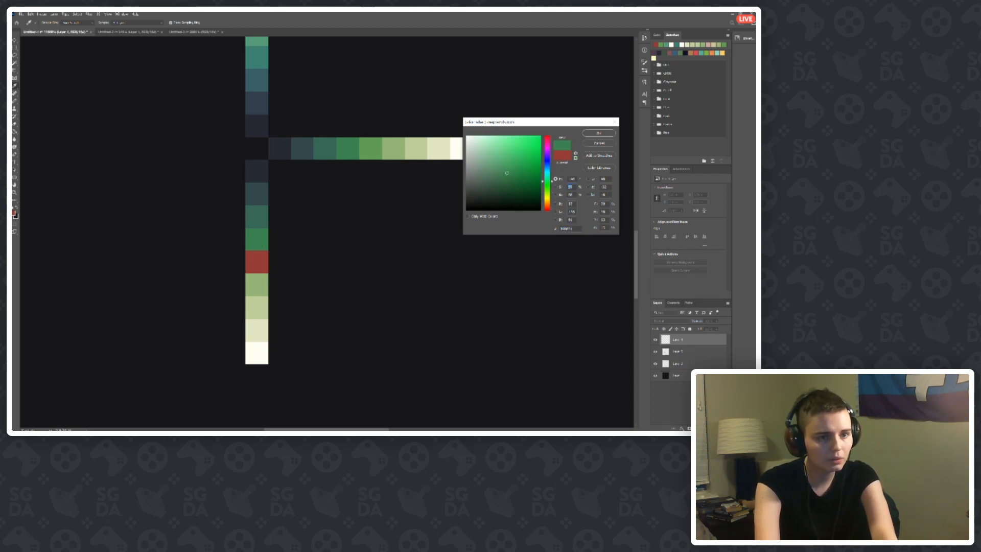
left_click(252, 218)
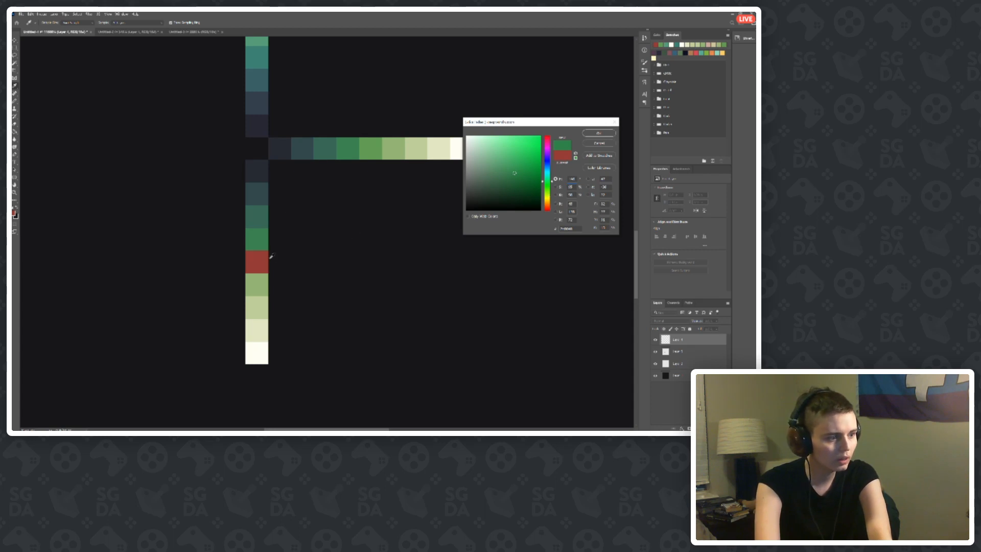
left_click(268, 259)
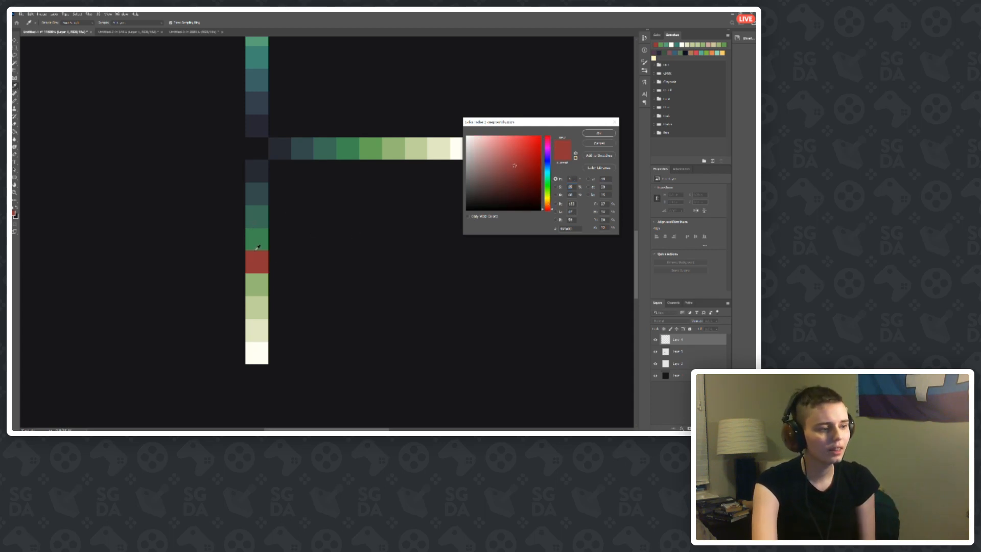
left_click(258, 240)
left_click(257, 255)
left_click(259, 246)
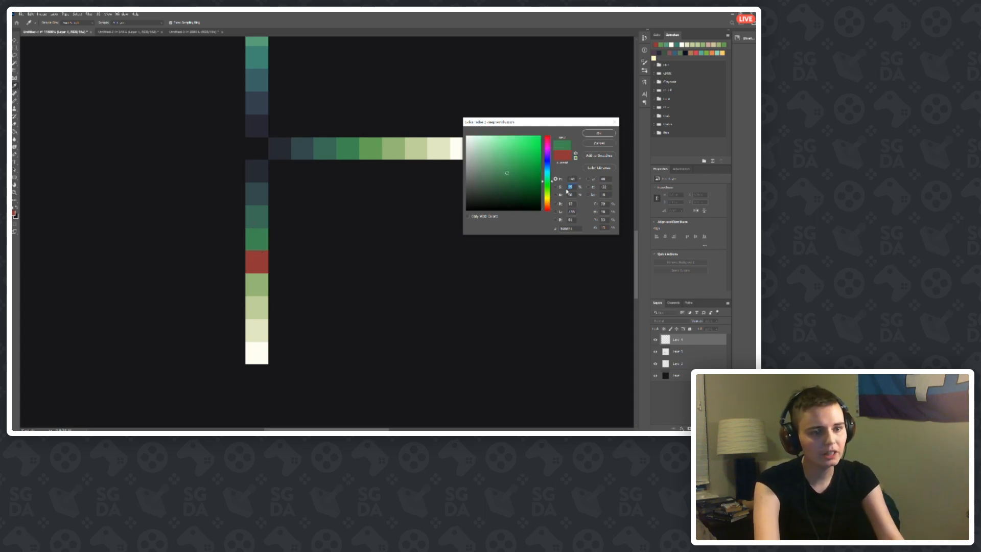
left_click(256, 256)
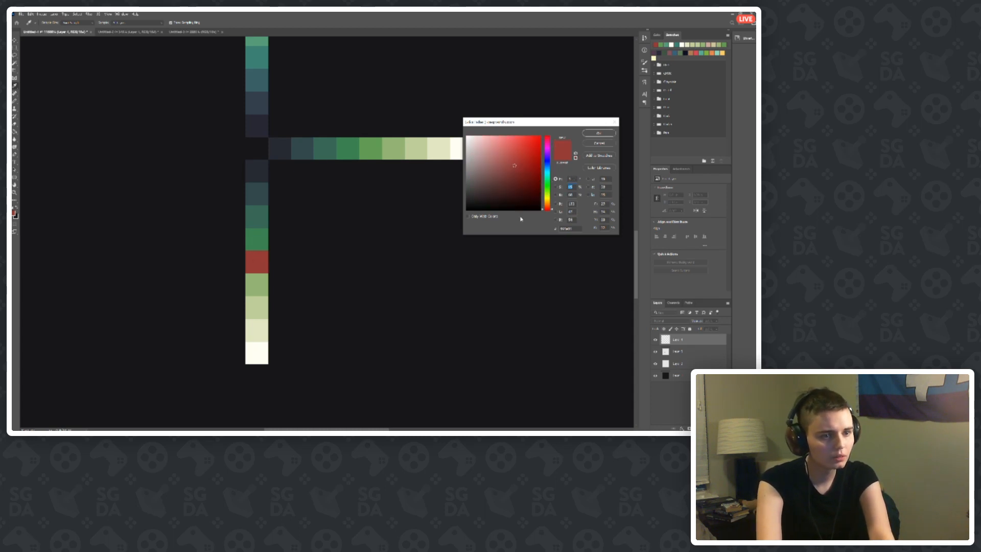
left_click(263, 245)
left_click(255, 254)
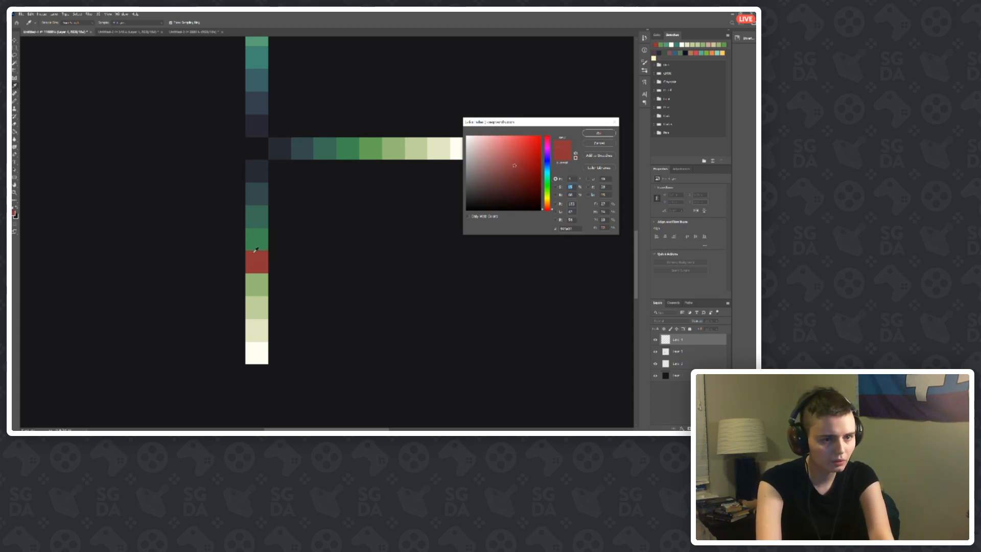
Step: Sample the fourth green, set its hue to 343, raise its saturation, and repaint the lower vertical ramp's fourth swatch with it
left_click(255, 248)
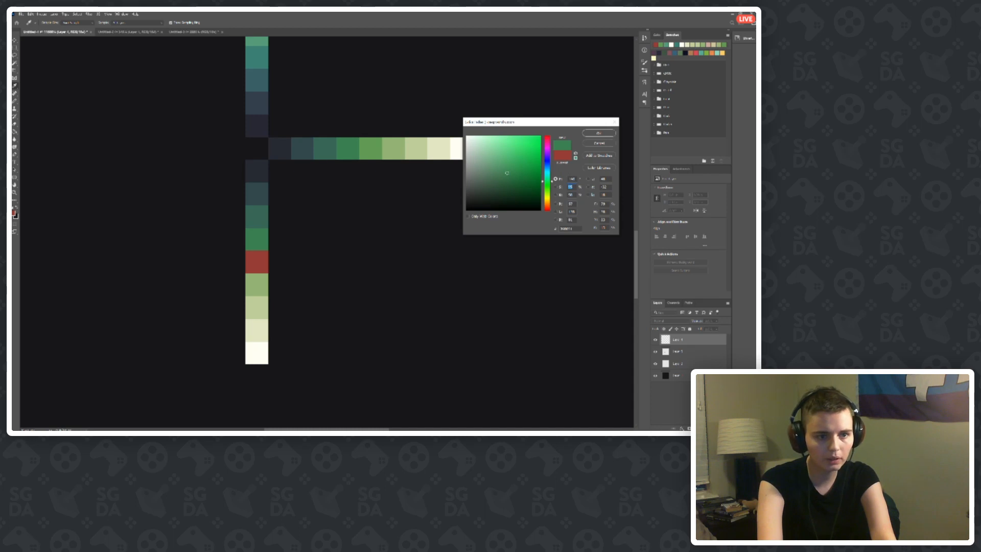
left_click_drag(575, 179, 560, 181)
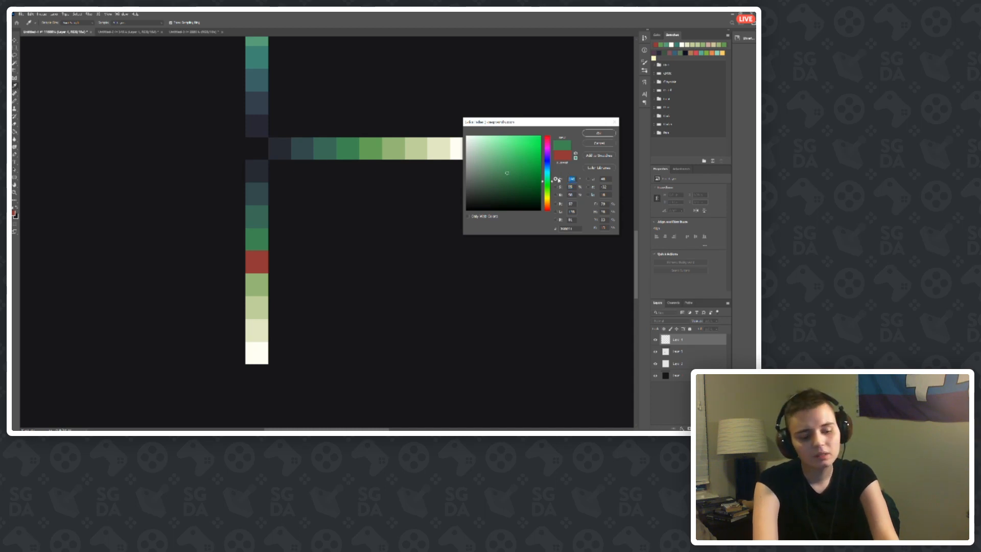
type("3")
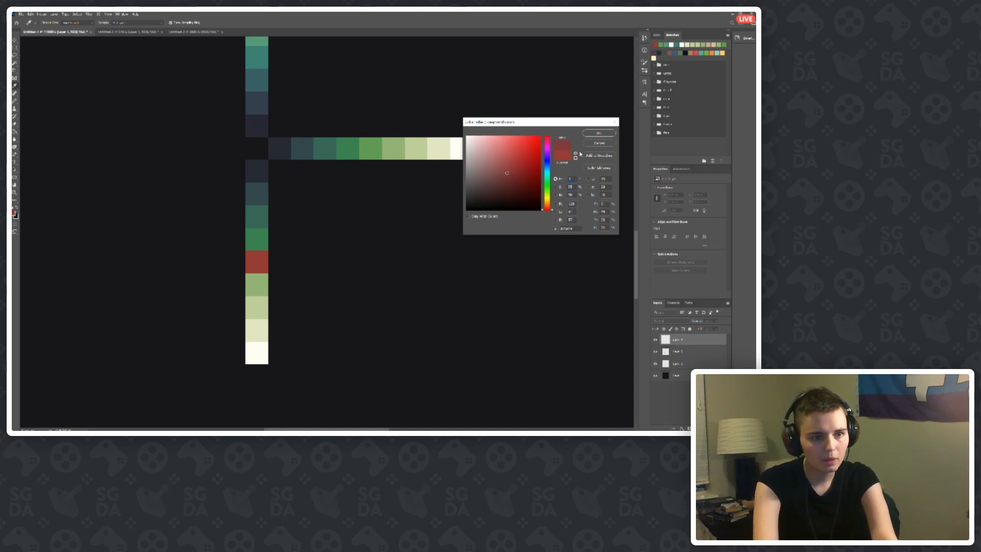
type("43")
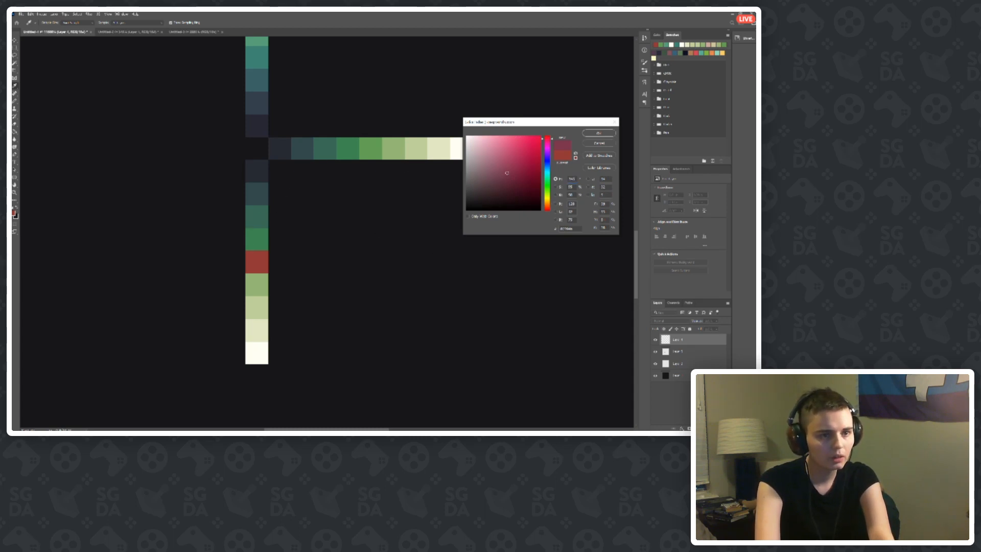
left_click(598, 133)
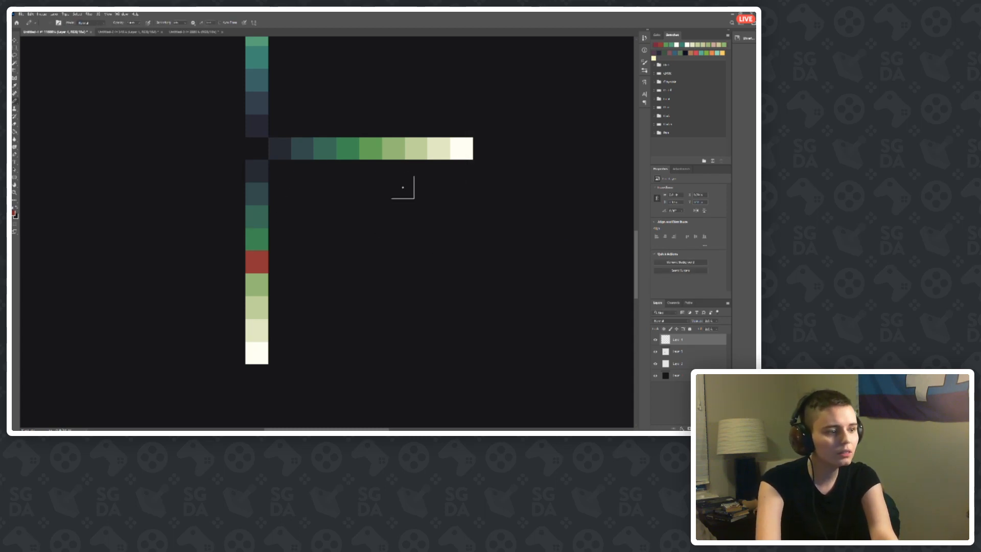
left_click(257, 239)
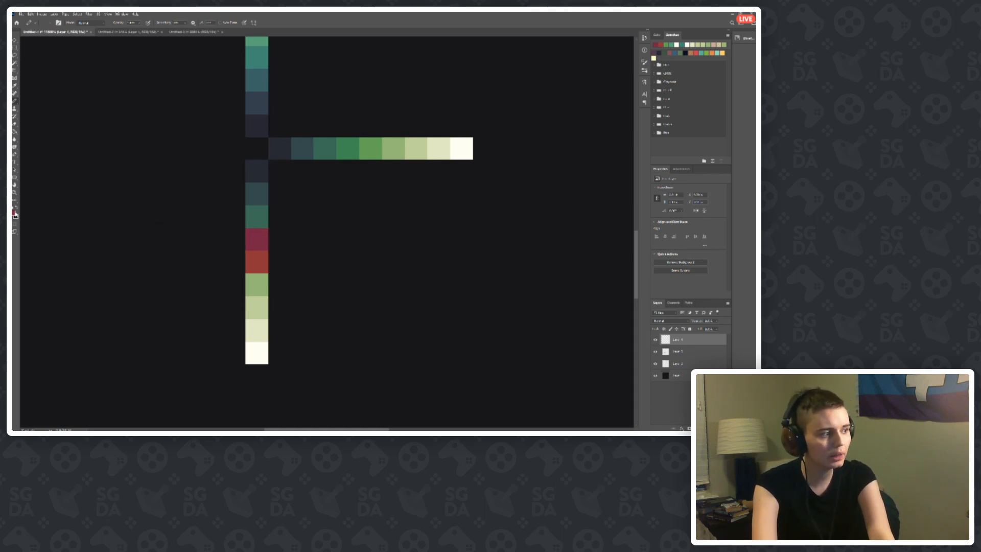
Step: Sample the third swatch's green, raise its saturation, set its hue to 329, and repaint the lower ramp's third swatch
left_click(14, 213)
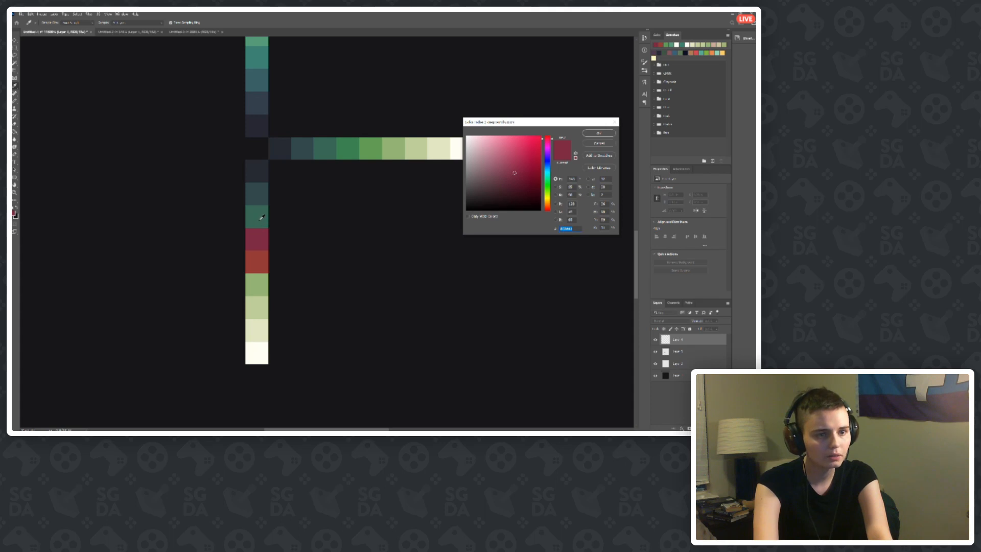
left_click(260, 213)
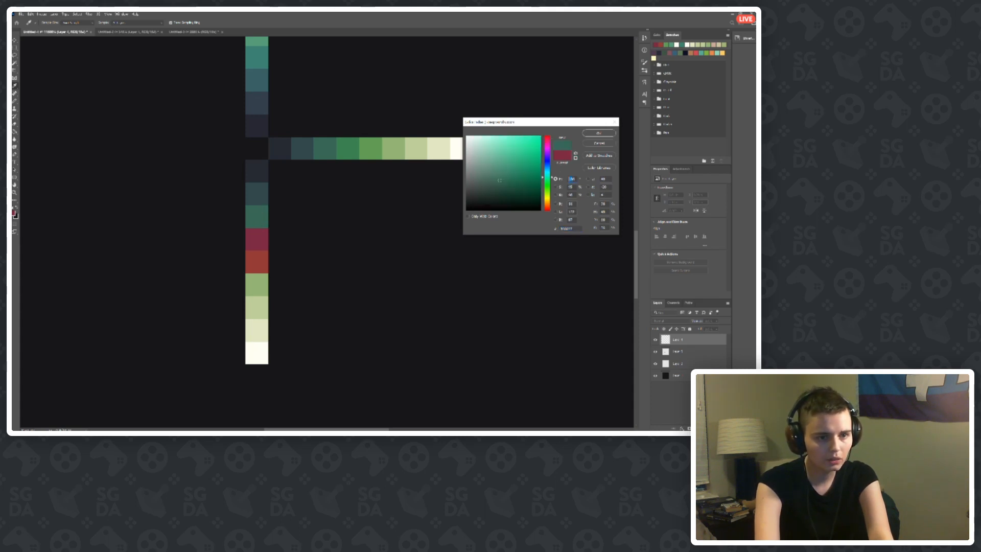
left_click(560, 179)
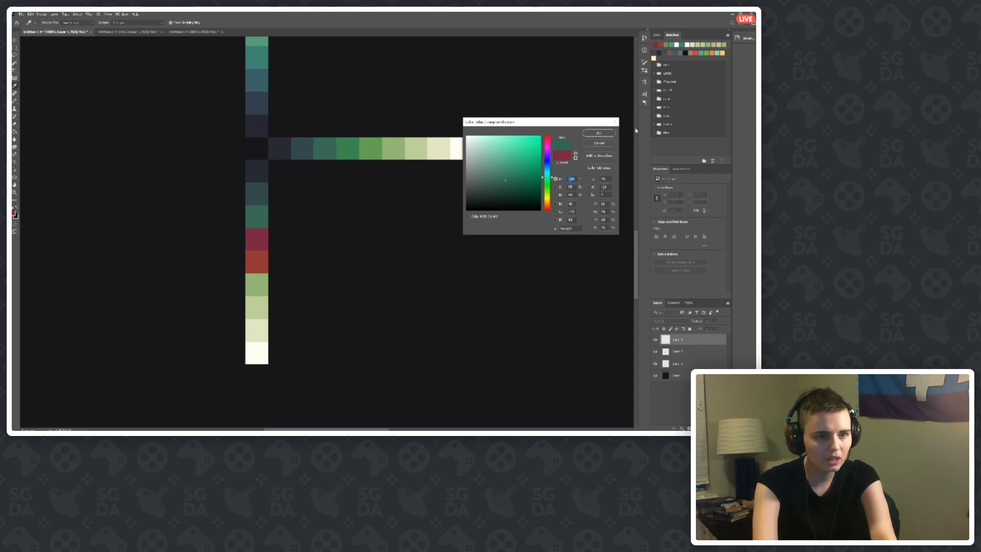
type("329")
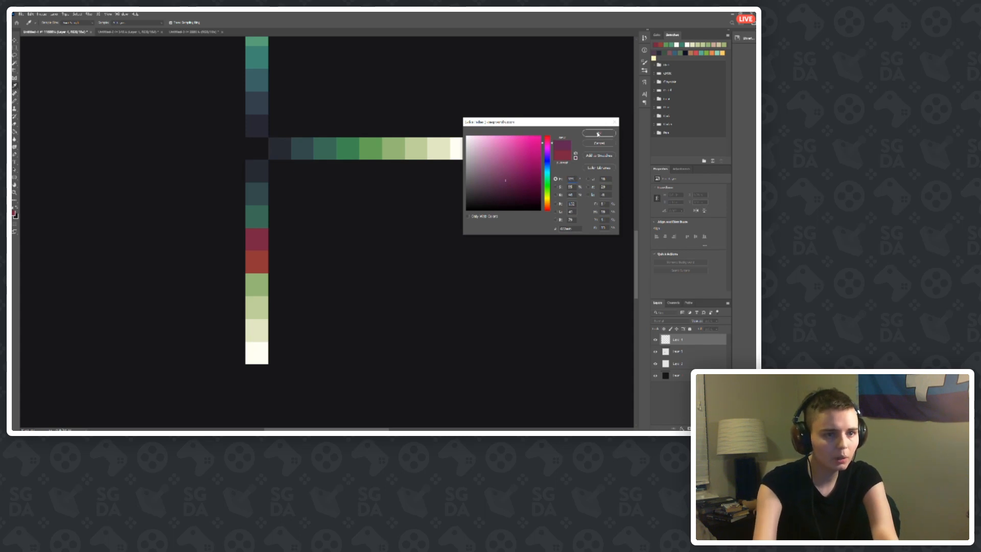
left_click(598, 134)
key("g")
left_click(256, 216)
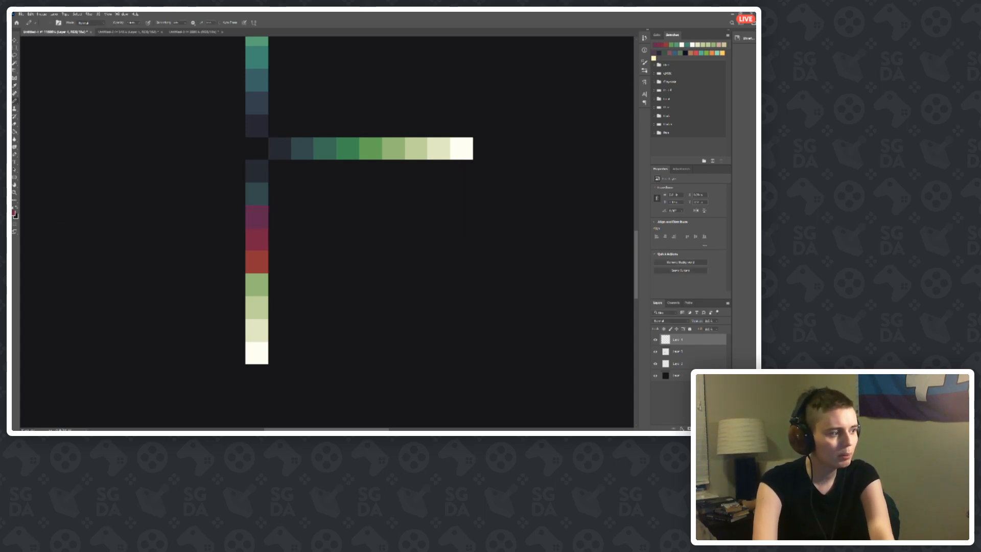
Step: Compare the second and third swatches, shift the second's teal to a more saturated magenta-purple, and repaint the second swatch with it
left_click(14, 213)
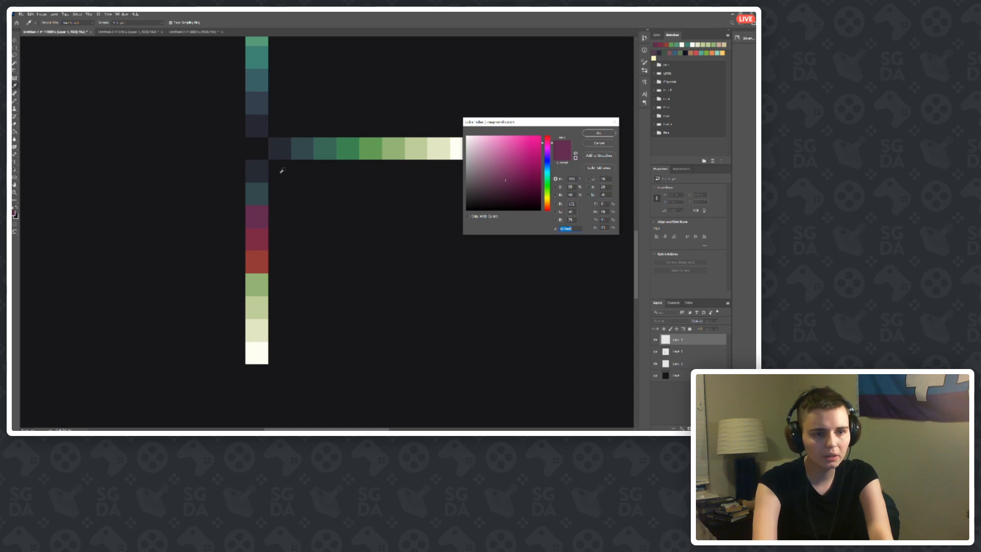
left_click(263, 197)
left_click(258, 207)
left_click(258, 198)
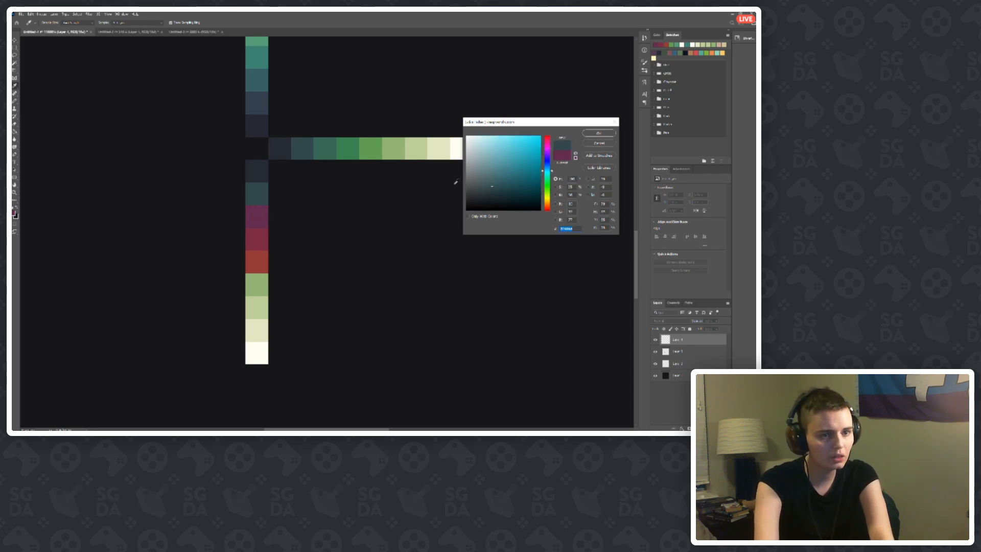
left_click(255, 215)
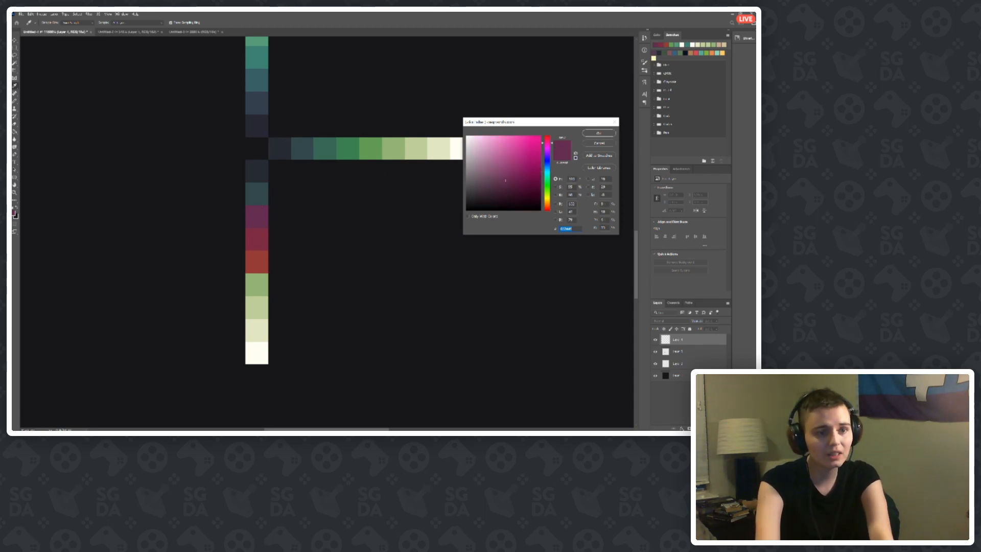
left_click(264, 191)
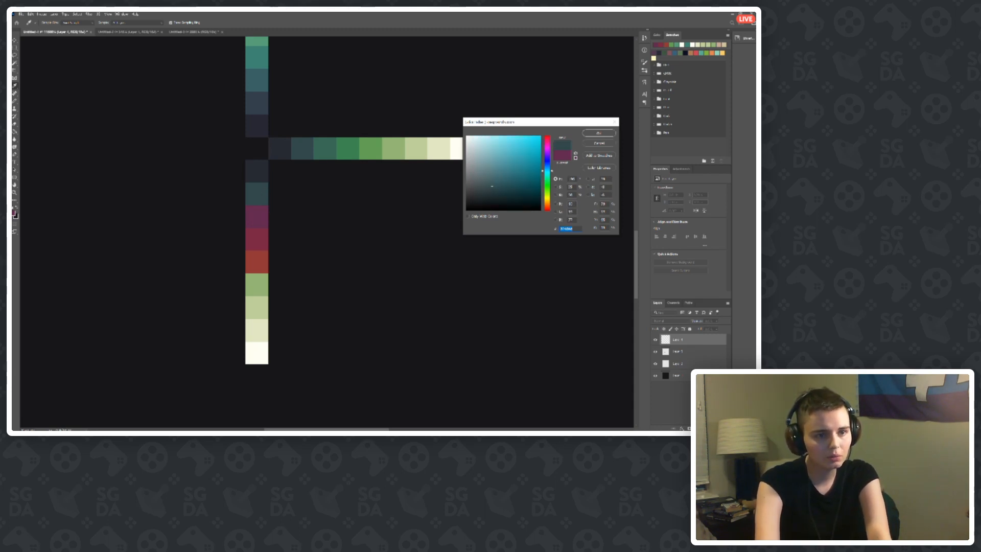
double_click(571, 179)
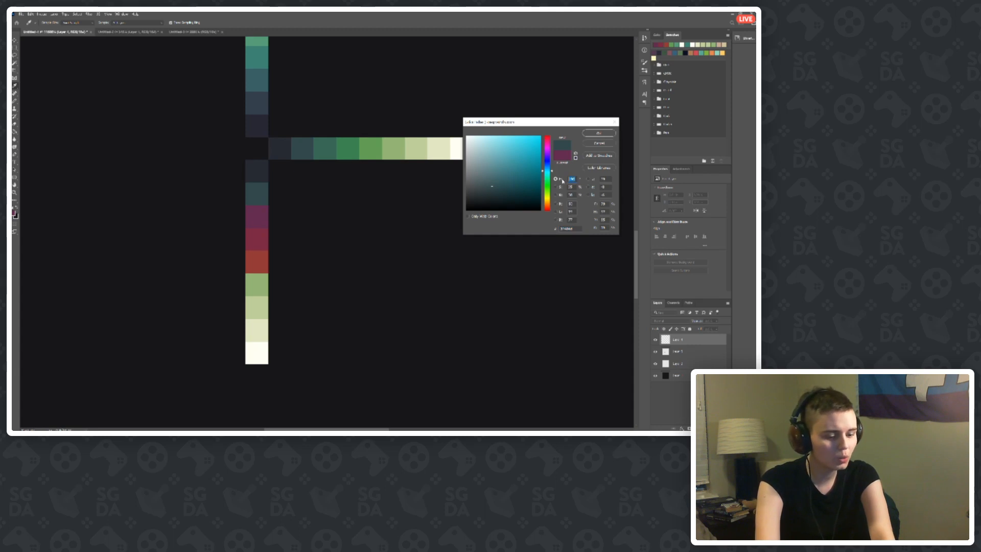
type("30")
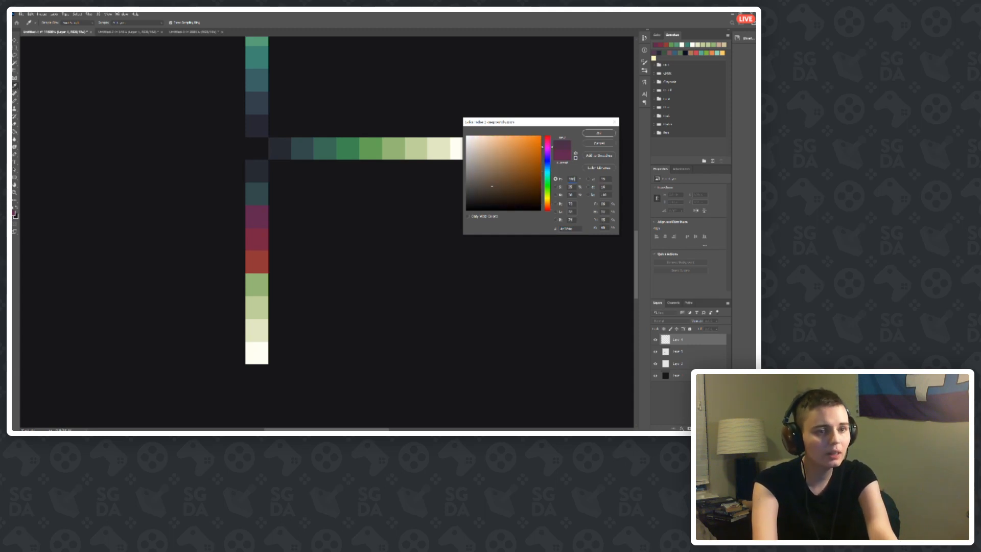
type("0")
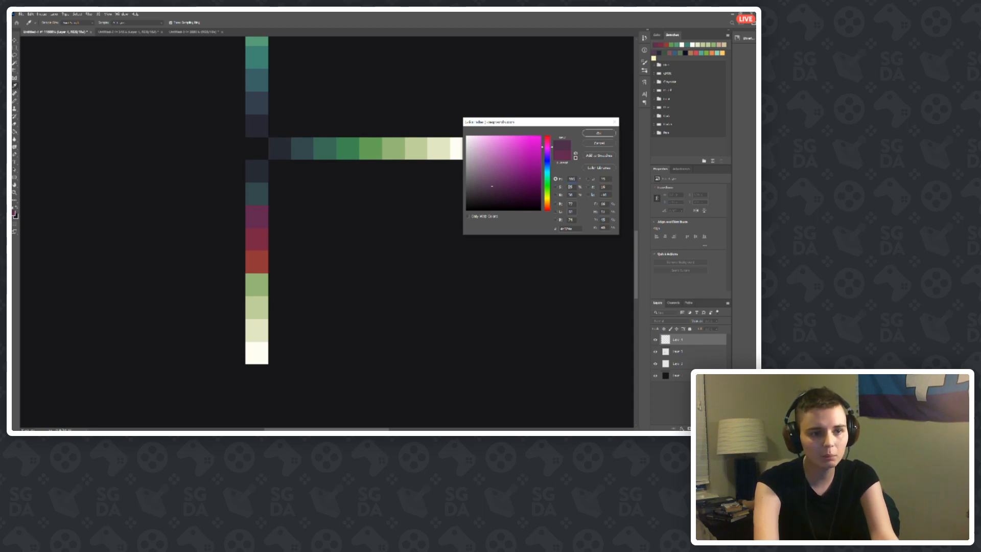
left_click(597, 134)
left_click(257, 193)
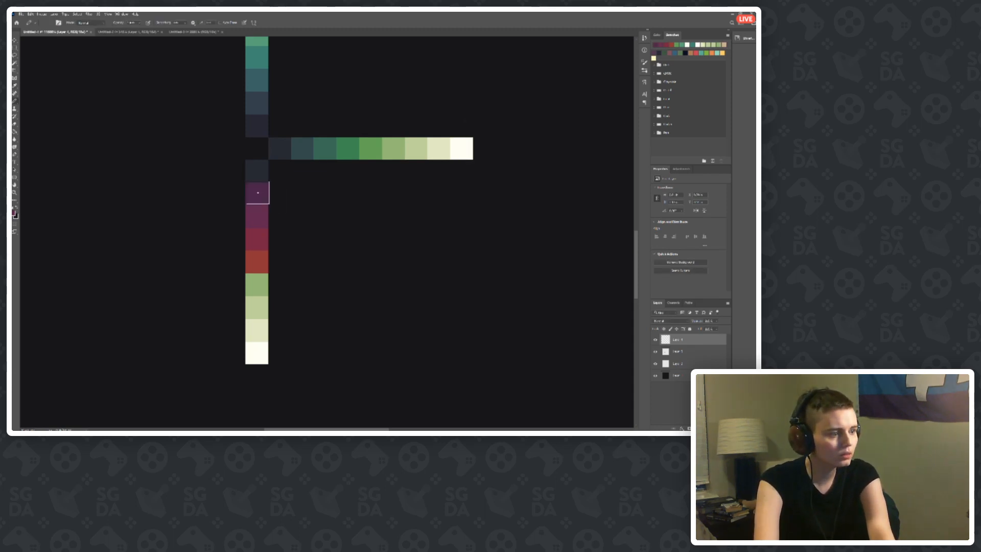
Step: Sample the lower ramp's darkest first swatch, shift its hue to violet, adjust its saturation, and repaint that swatch
left_click(14, 213)
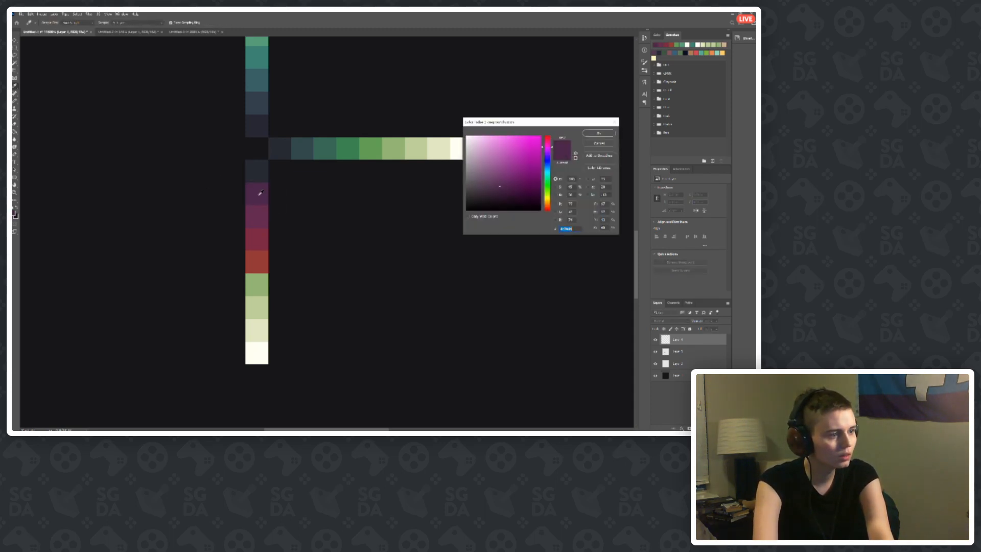
left_click(259, 168)
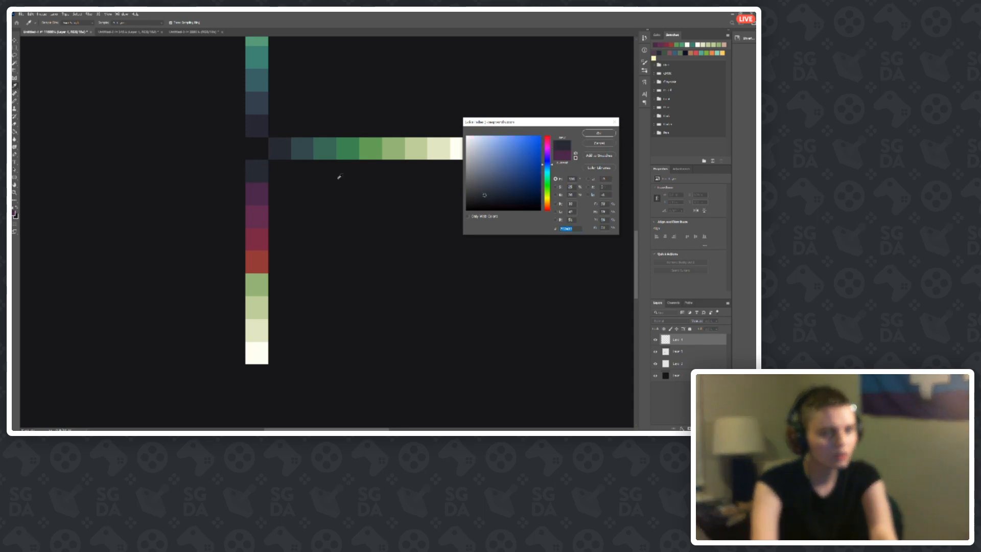
type("300")
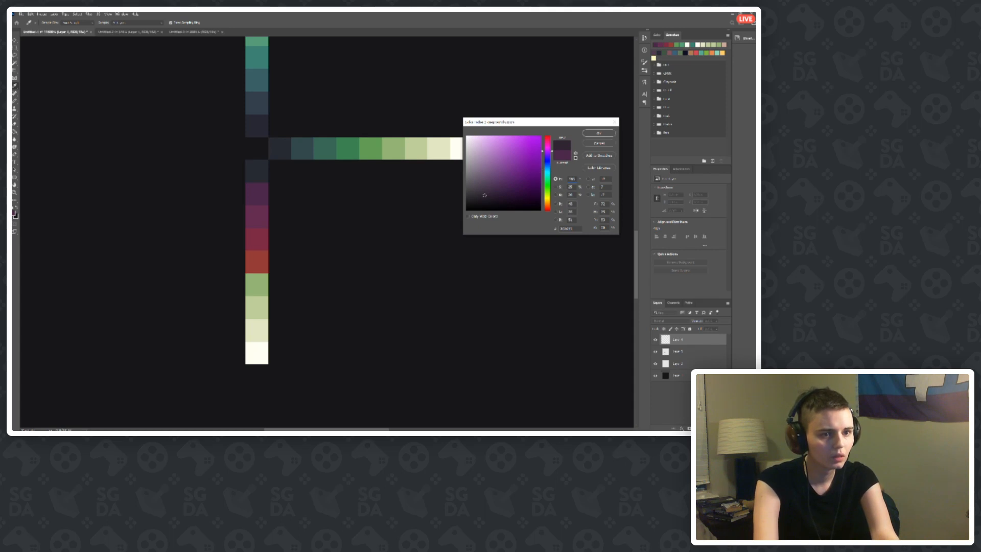
left_click_drag(575, 187, 558, 187)
left_click(592, 134)
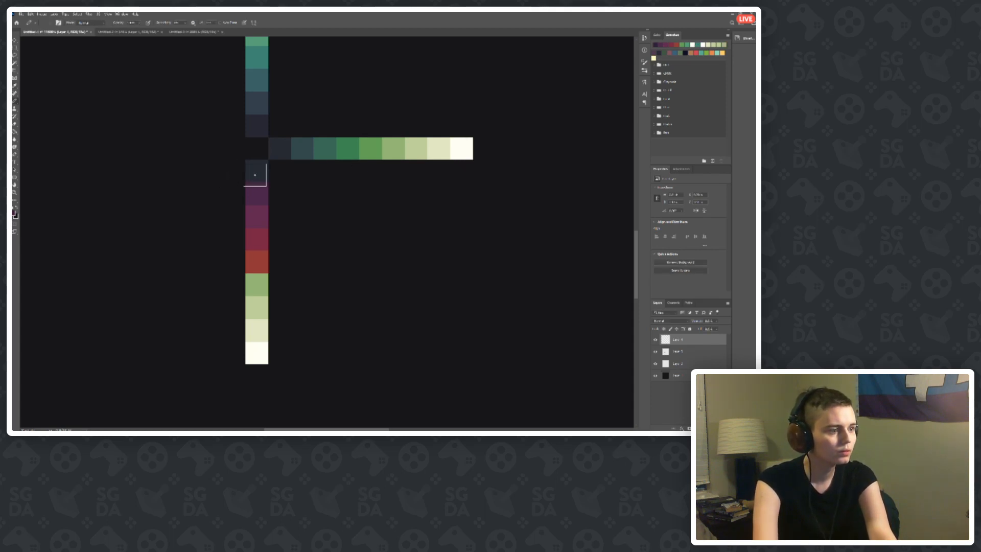
left_click(256, 174)
scroll(354, 279, "up", 1)
scroll(355, 279, "down", 3)
scroll(355, 279, "down", 1)
scroll(344, 275, "up", 3)
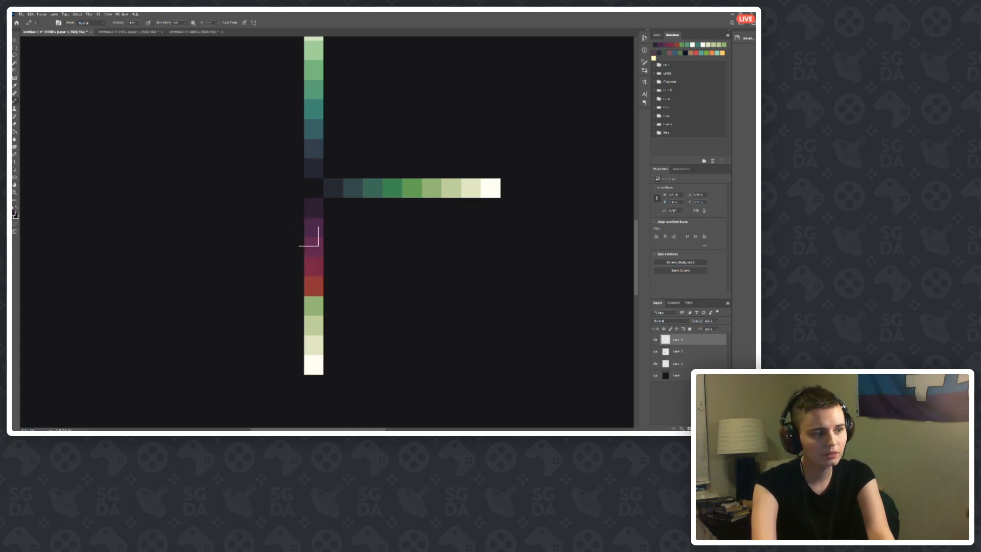
Step: Sample the lower vertical ramp's purple and red swatches one after another to compare their hue, saturation and brightness
scroll(317, 276, "up", 1)
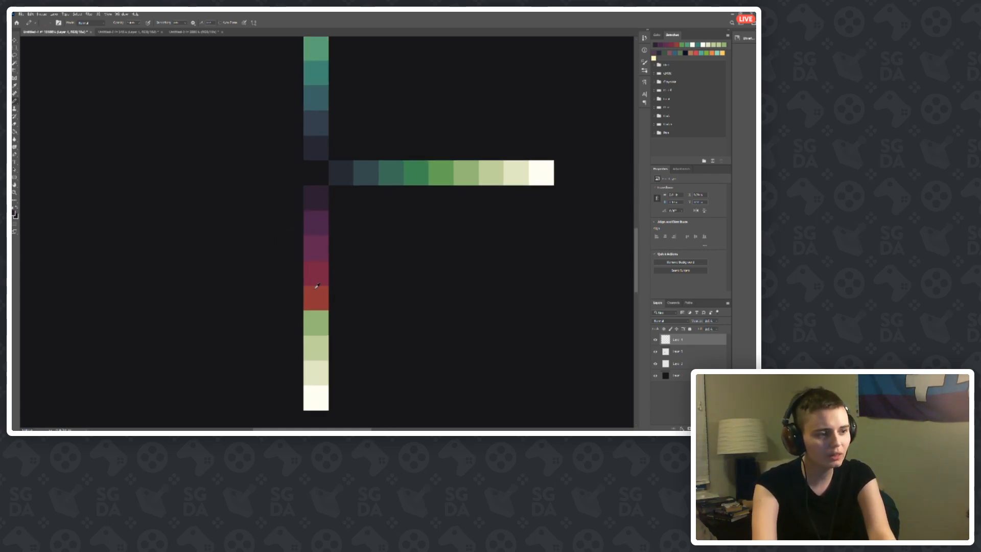
scroll(286, 265, "down", 2)
scroll(307, 284, "up", 1)
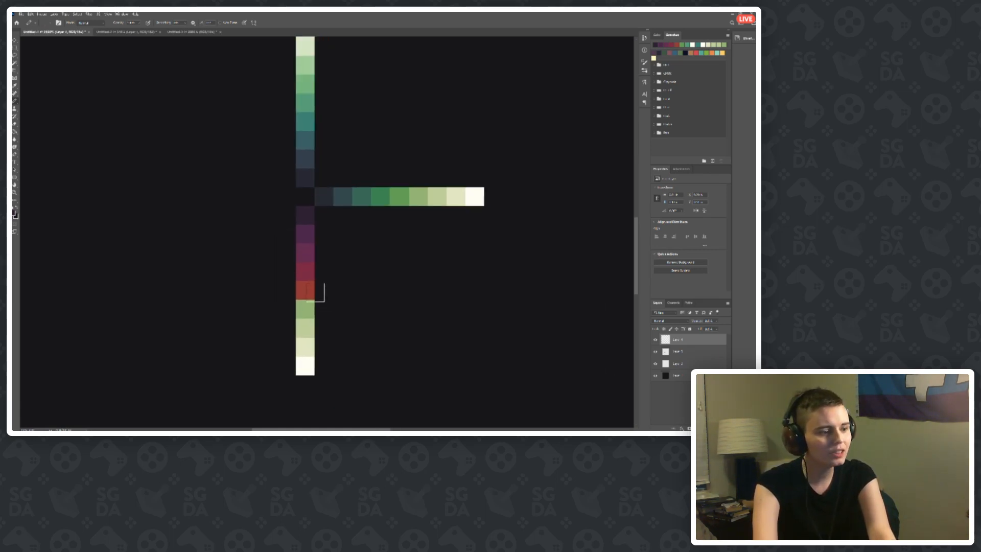
left_click(14, 215)
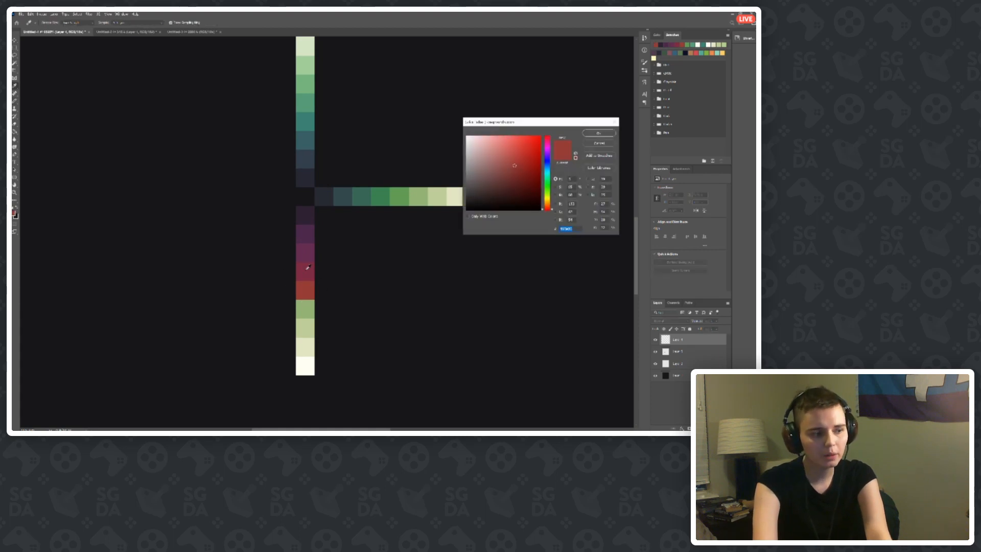
left_click(306, 270)
left_click(306, 251)
left_click(307, 237)
left_click(307, 219)
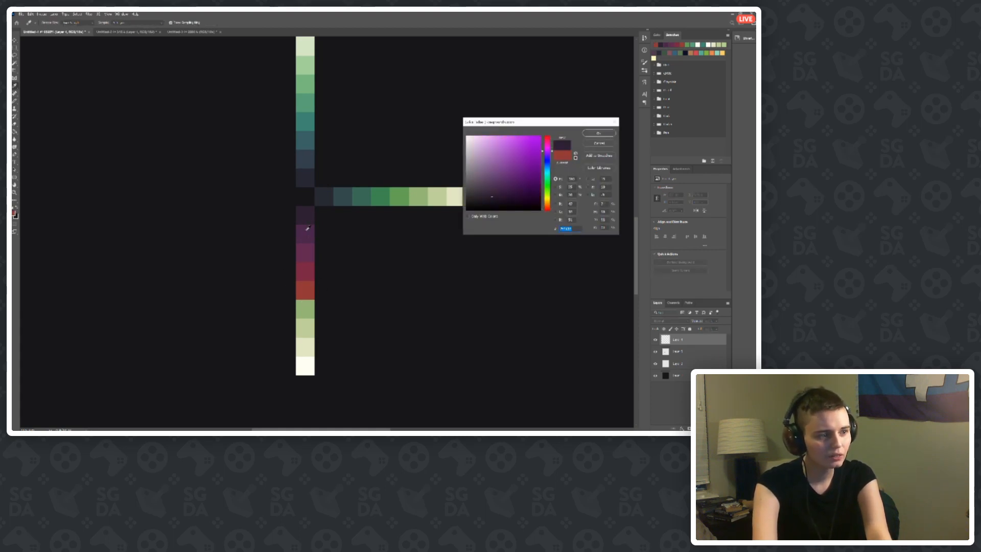
left_click(307, 235)
left_click(306, 253)
left_click(305, 273)
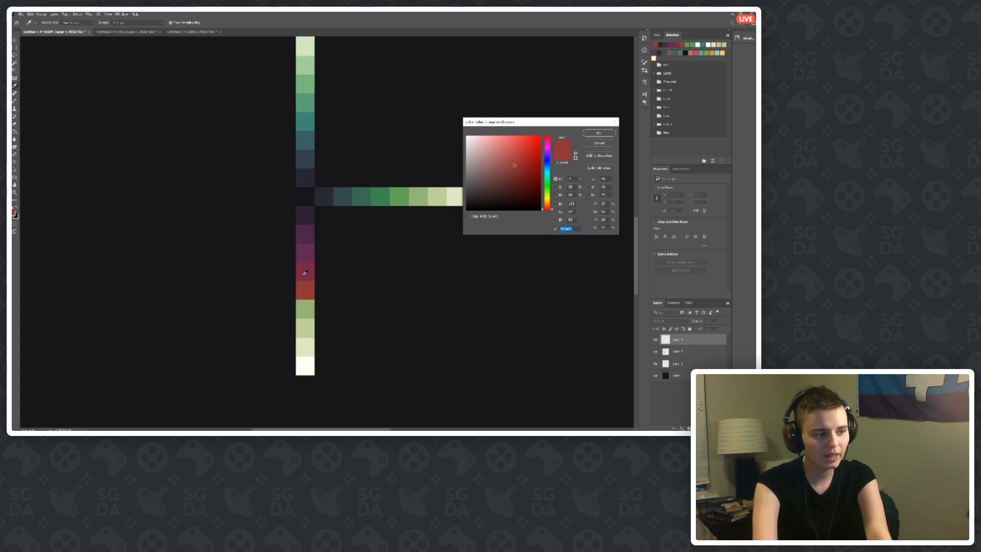
left_click(305, 272)
left_click(307, 290)
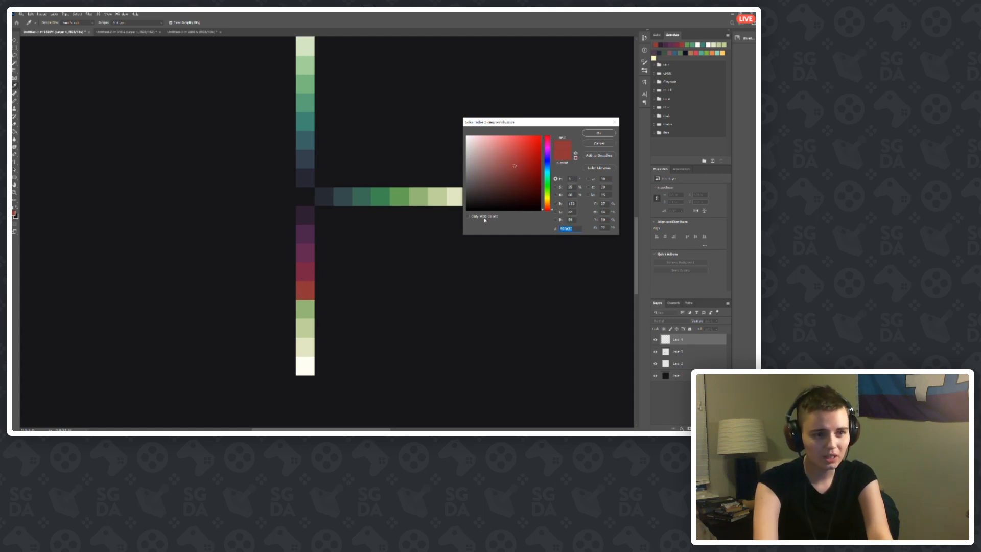
Step: Paint a rough blob of fully saturated, full-brightness red beside the ramps for comparison, and undo it
left_click_drag(534, 167, 585, 106)
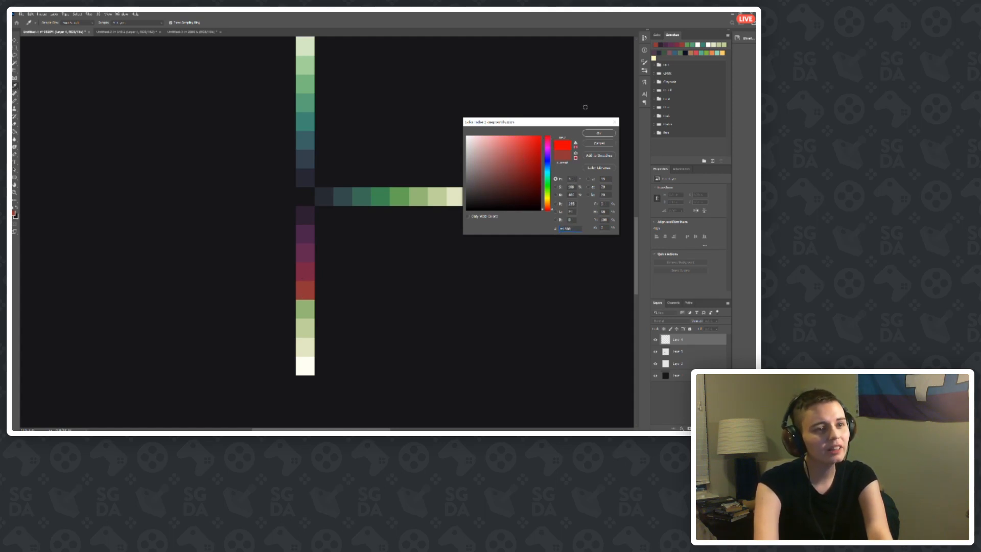
left_click(598, 134)
scroll(238, 251, "down", 2)
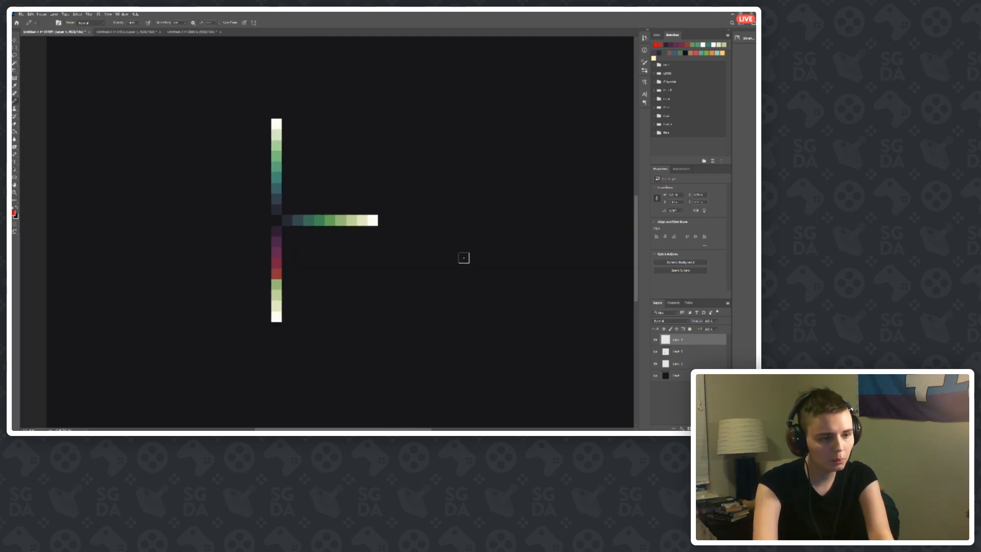
scroll(414, 320, "up", 1)
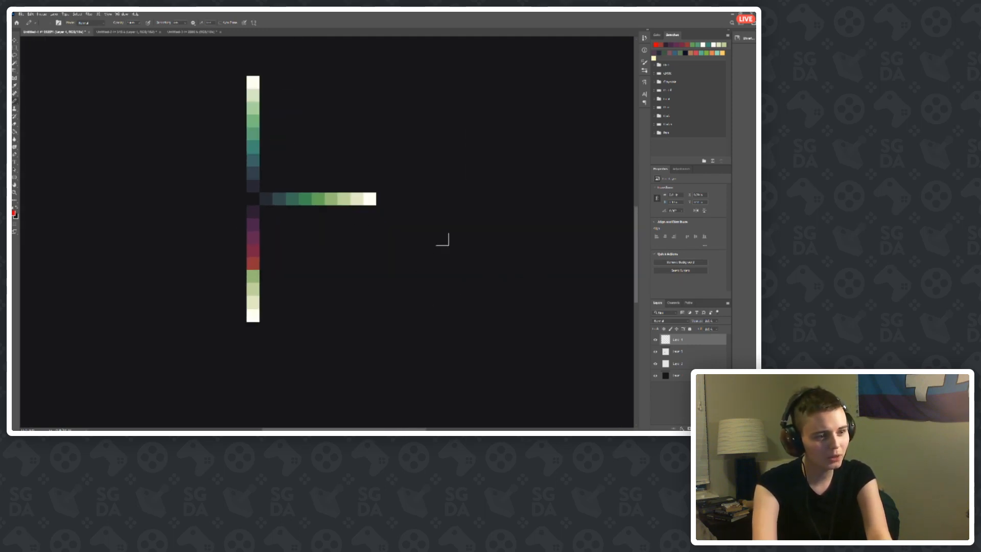
mouse_move(443, 237)
left_mouse_down()
mouse_move(539, 261)
mouse_move(540, 251)
mouse_move(560, 254)
mouse_move(464, 261)
left_mouse_up()
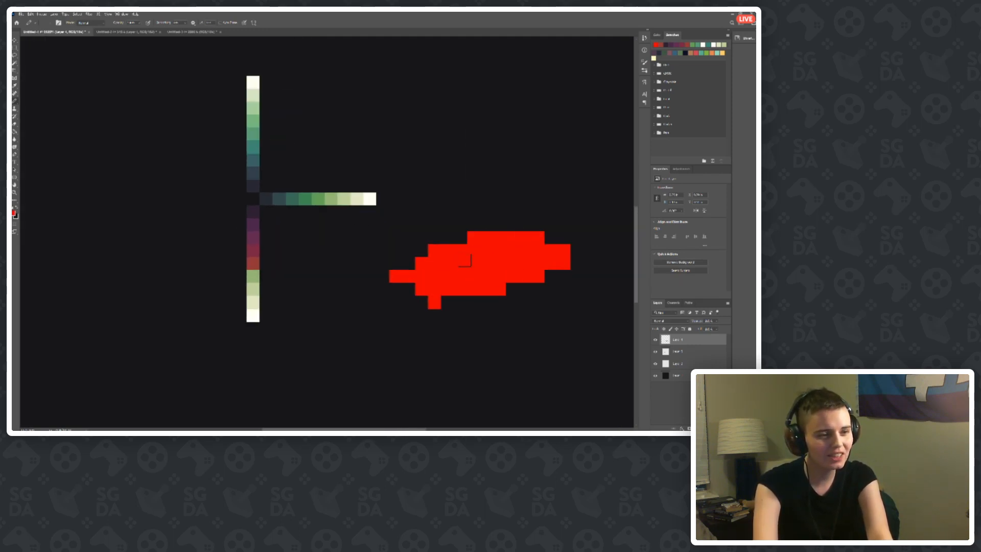
scroll(316, 308, "down", 3)
scroll(324, 302, "down", 1)
scroll(287, 321, "up", 3)
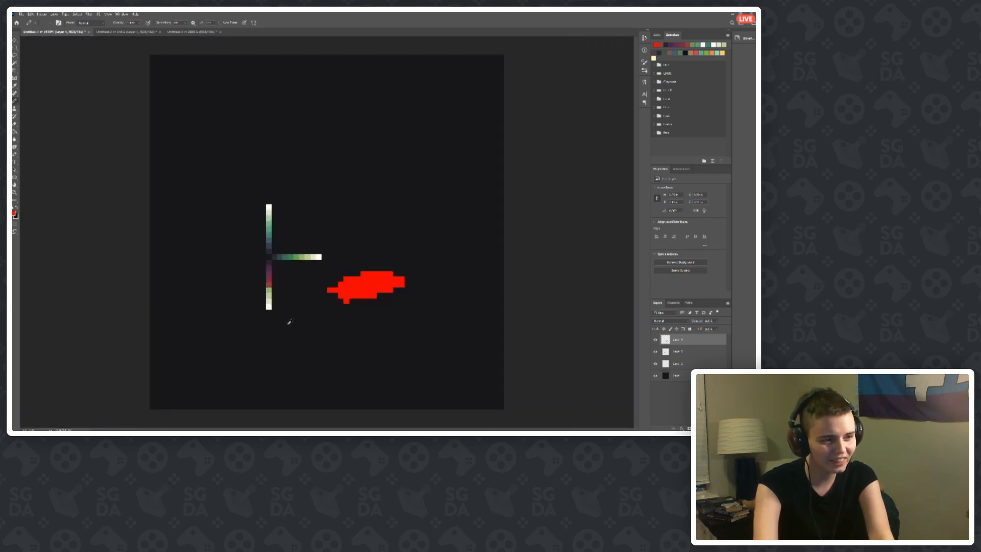
scroll(277, 313, "up", 1)
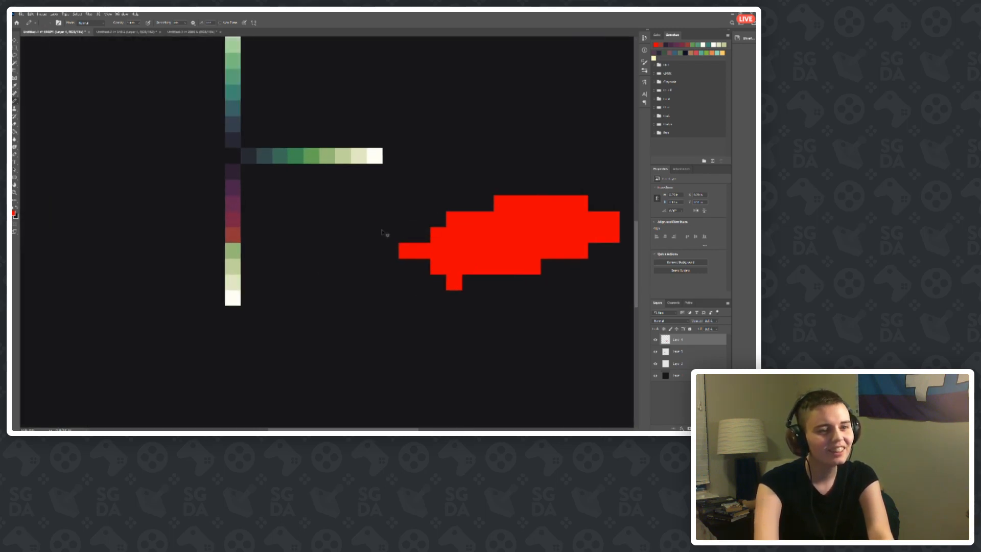
key("ctrl+z")
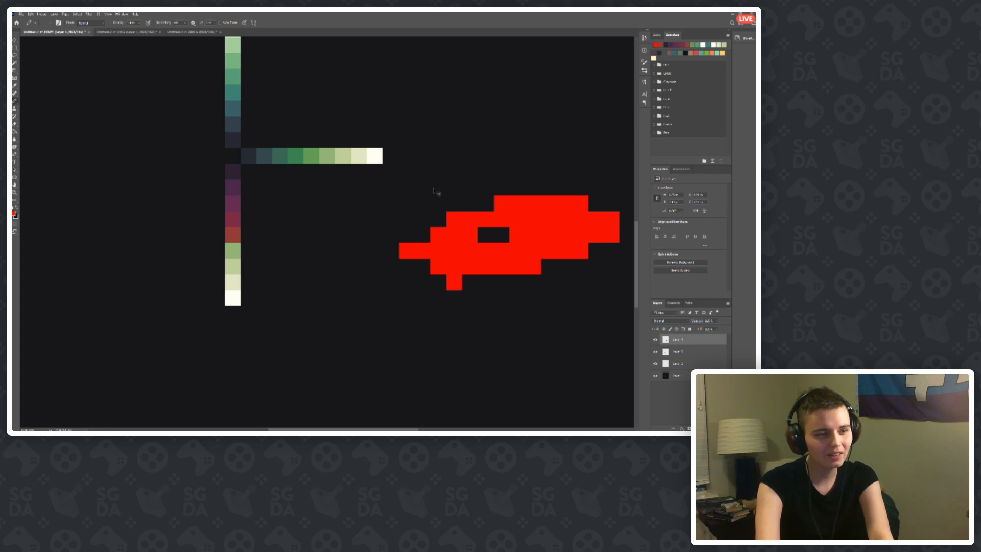
key("ctrl+z")
Step: Sample the lower ramp's fourth and fifth swatches and try the fifth's red at hue 15 and saturation 55
key("v")
left_click_drag(233, 227, 238, 229)
scroll(167, 247, "up", 5)
left_click(15, 213)
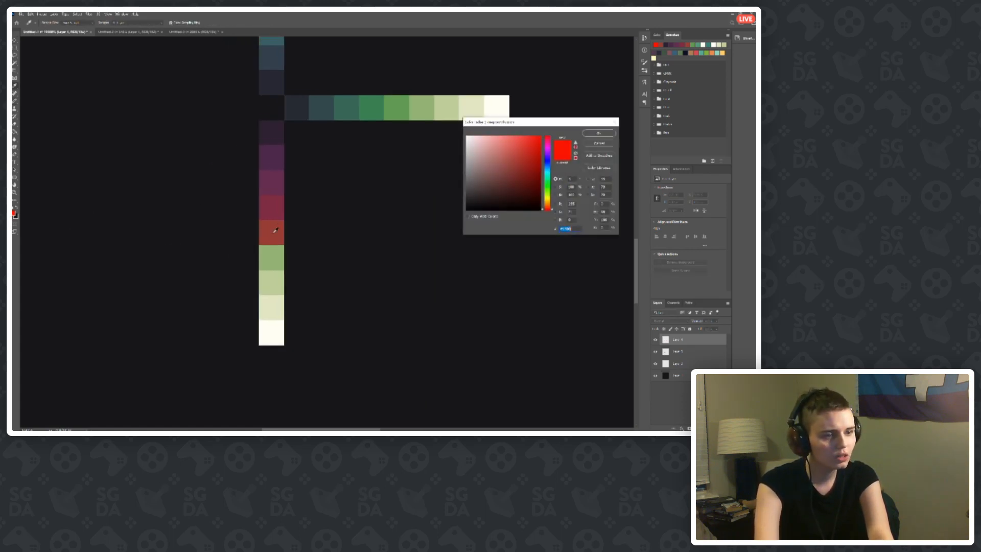
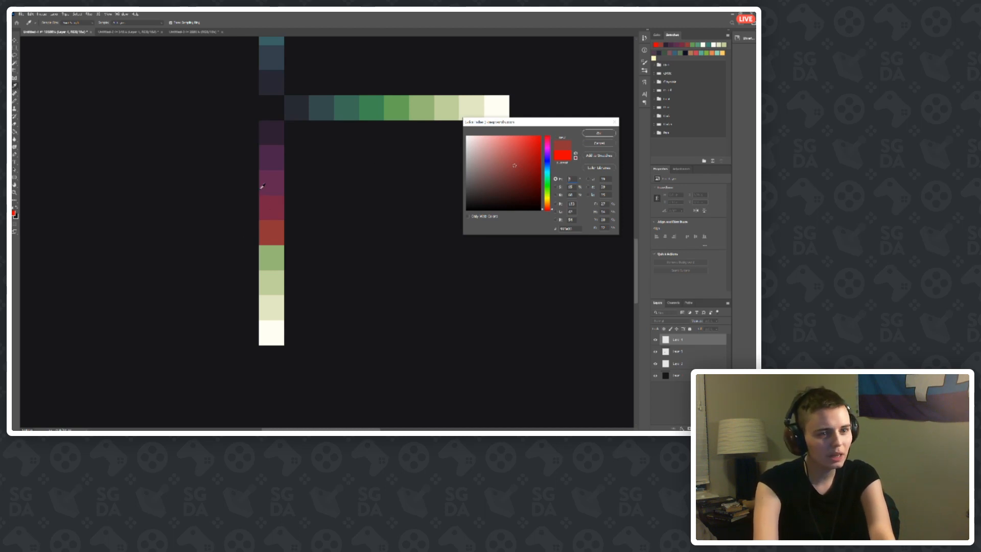
left_click(272, 210)
left_click(274, 226)
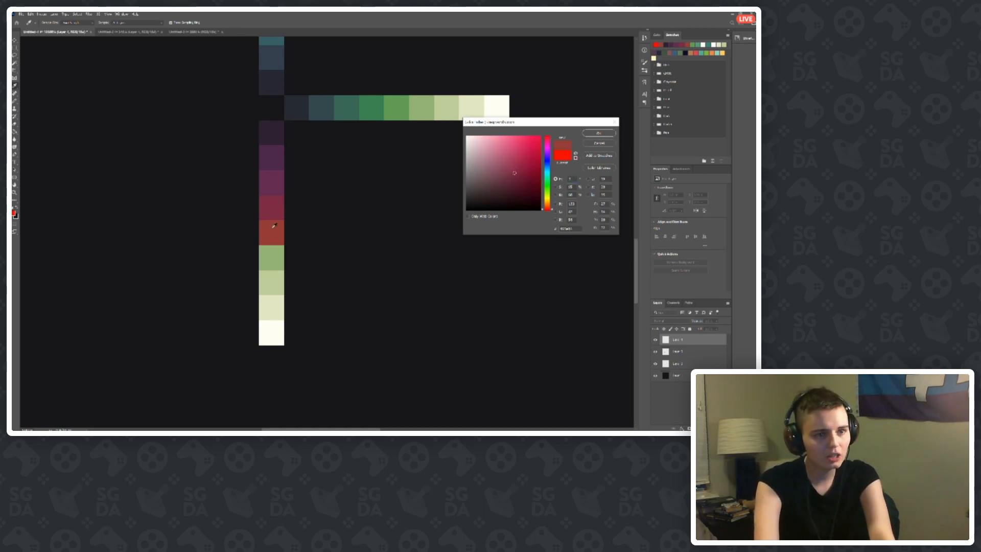
left_click_drag(574, 179, 566, 183)
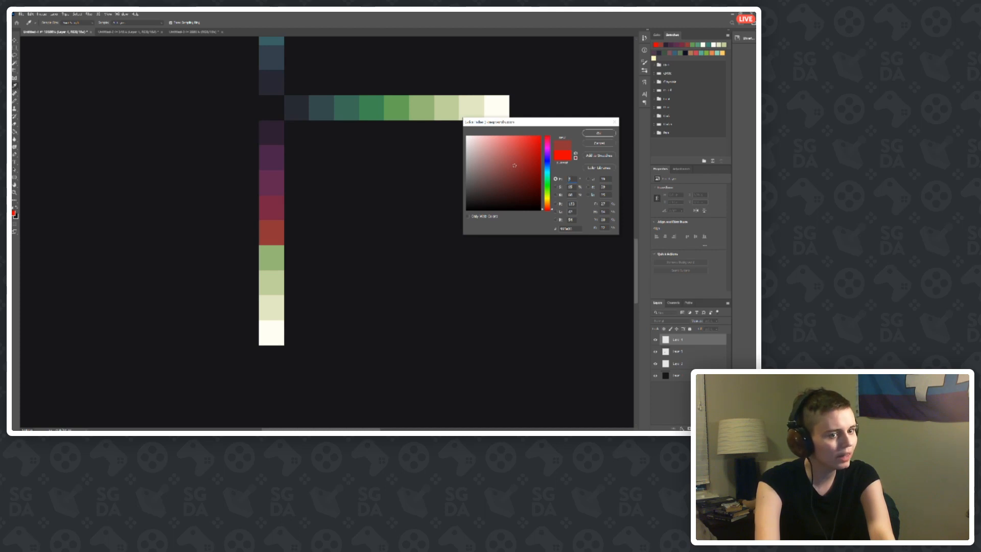
type("15")
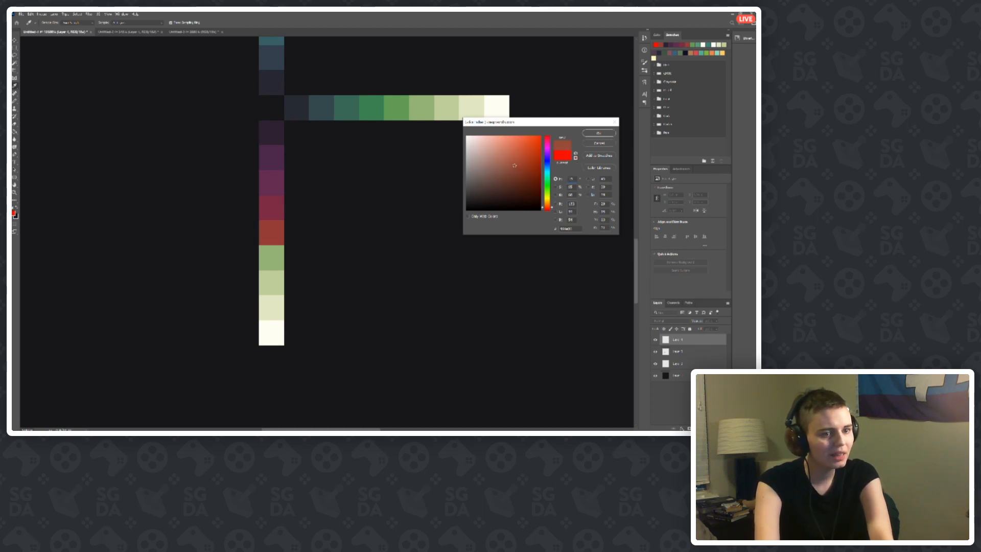
left_click_drag(574, 187, 565, 188)
type("55")
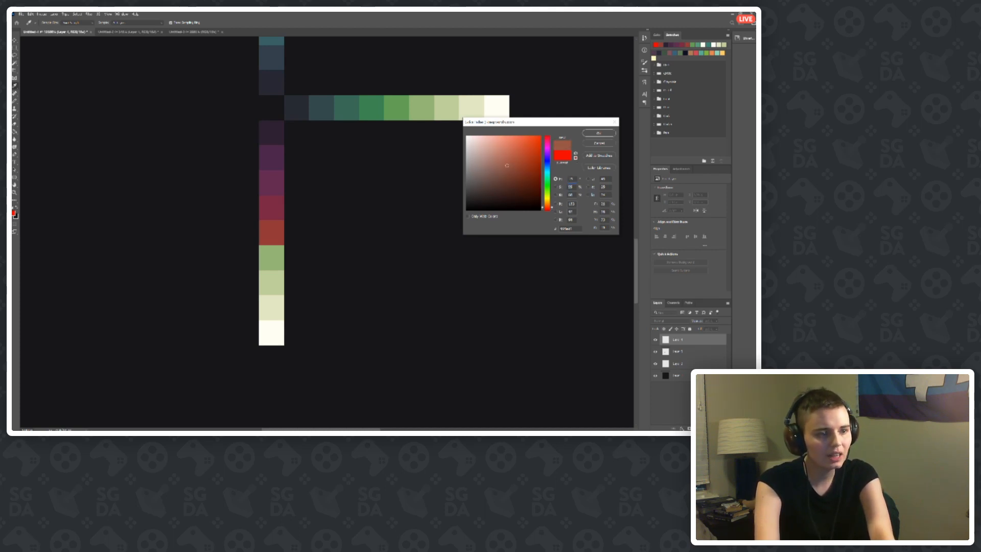
Step: Sample the sixth swatch's green and try it at hue 15 and saturation 45
left_click(271, 254)
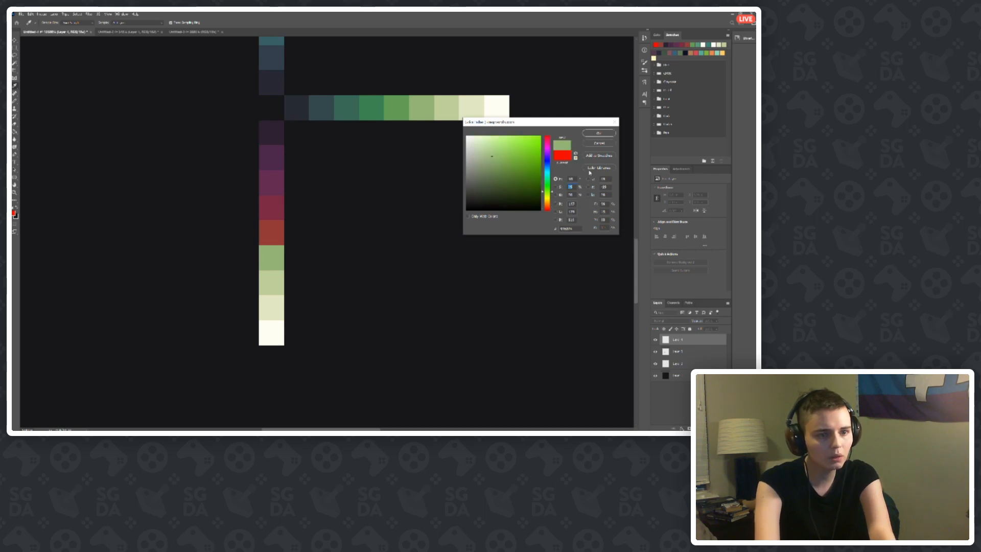
type("15")
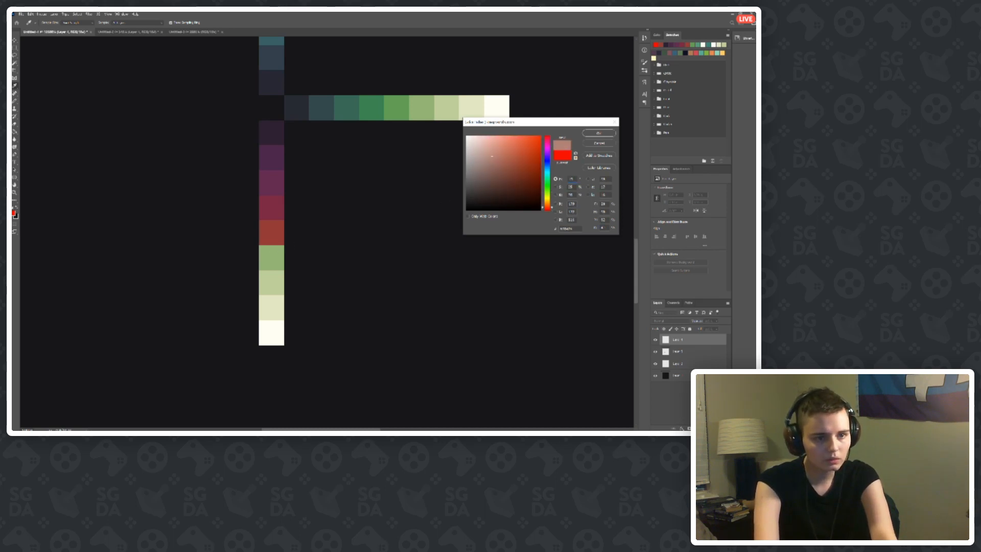
left_click_drag(574, 187, 559, 187)
type("45")
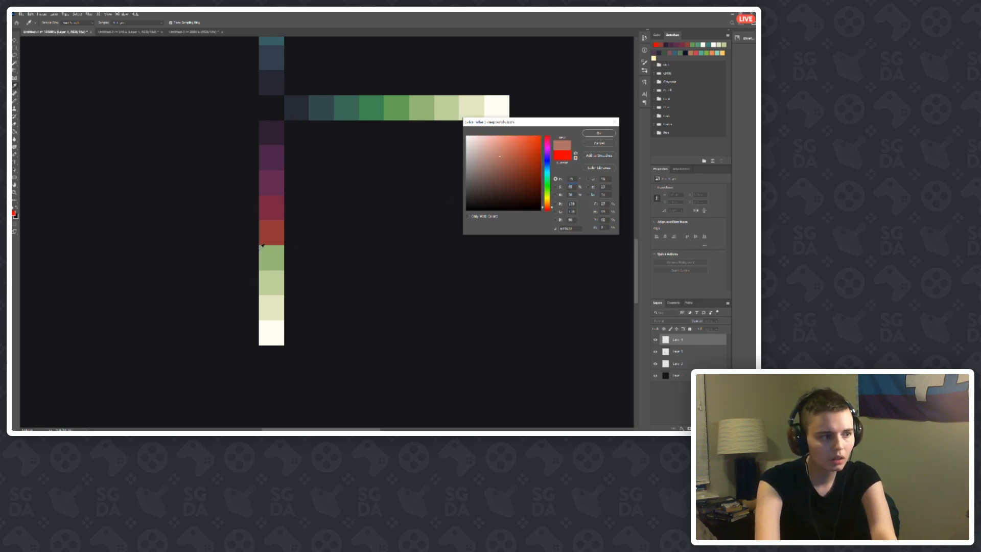
Step: Resample the sixth swatch's green, set its saturation to 55 and hue to 15, and repaint the lower ramp's sixth swatch
left_click(272, 250)
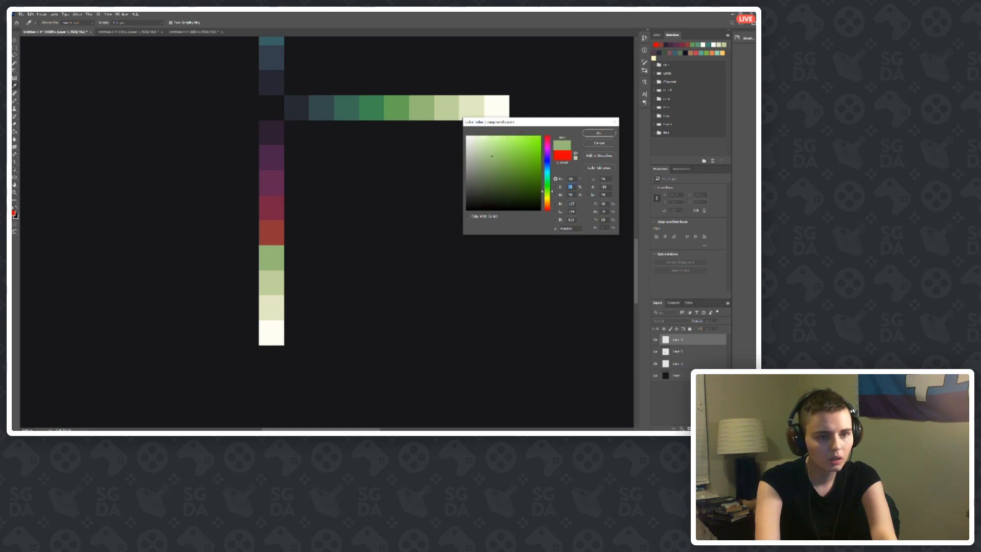
type("55")
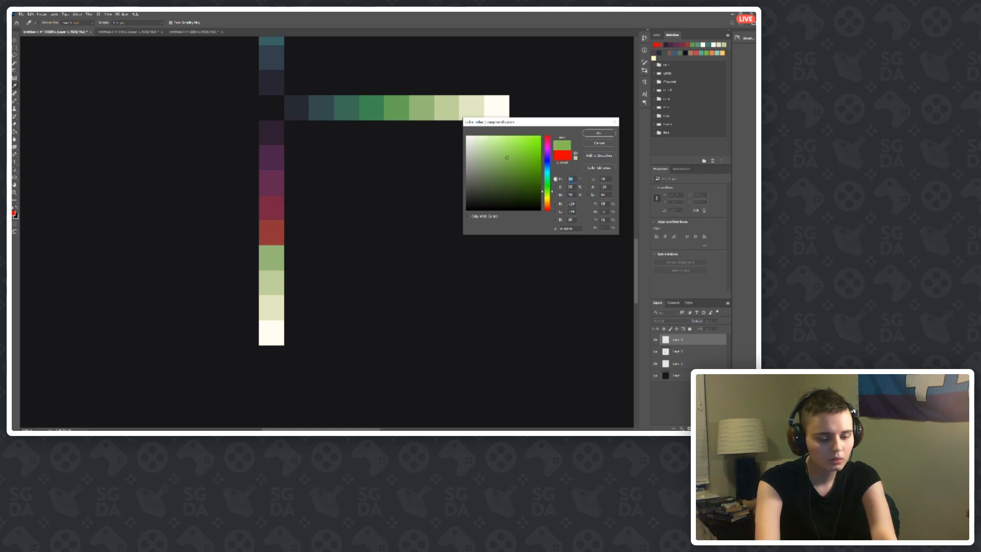
type("15")
left_click(599, 134)
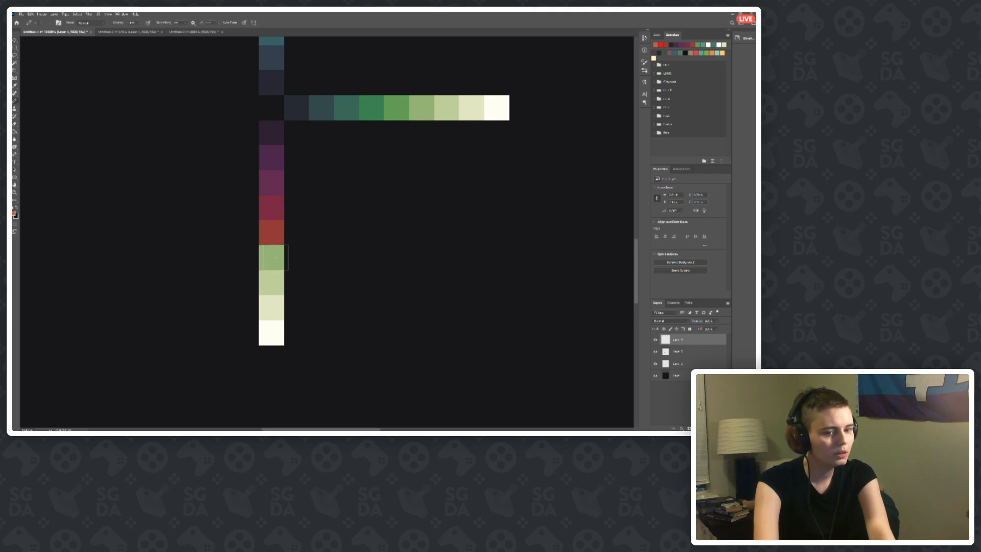
left_click(274, 256)
Step: Sample the lower ramp's fourth to seventh swatches back and forth to compare the new orange-red with its neighbours
left_click(15, 215)
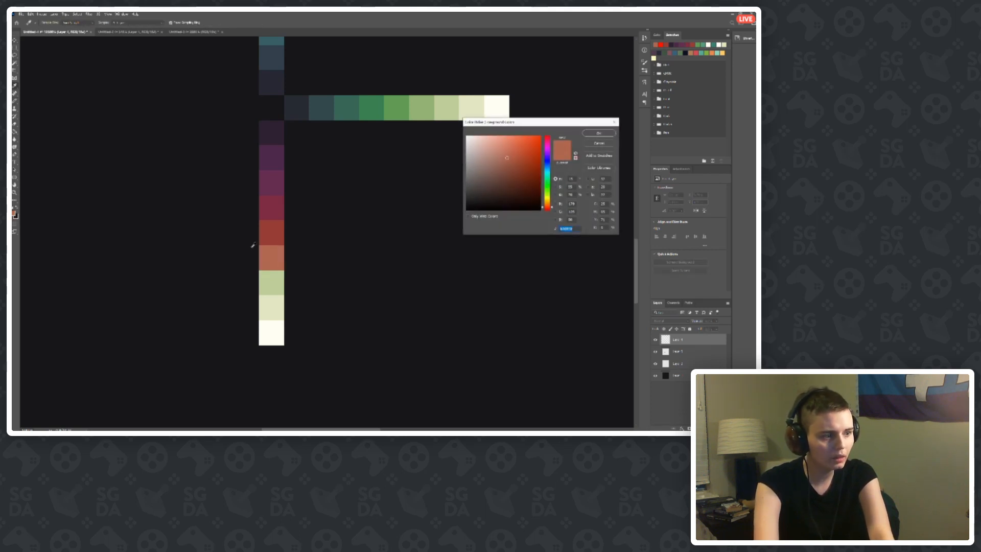
left_click(268, 241)
left_click(269, 277)
left_click(275, 255)
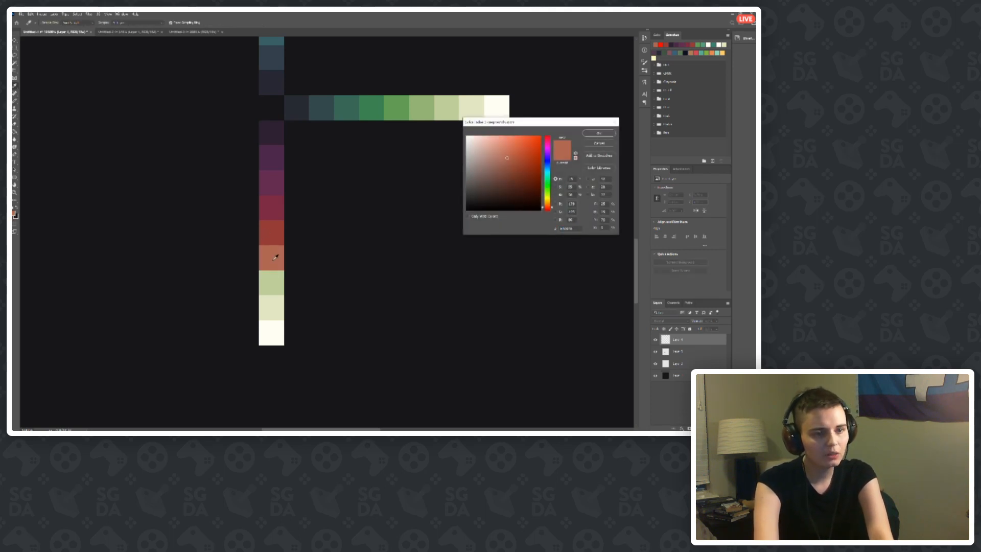
left_click(276, 231)
left_click(273, 250)
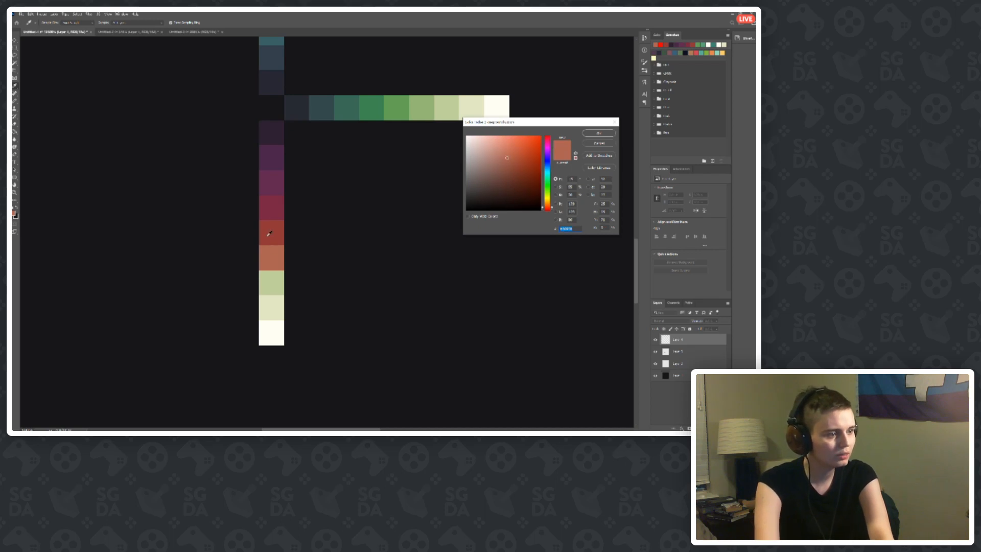
left_click(271, 231)
left_click(279, 262)
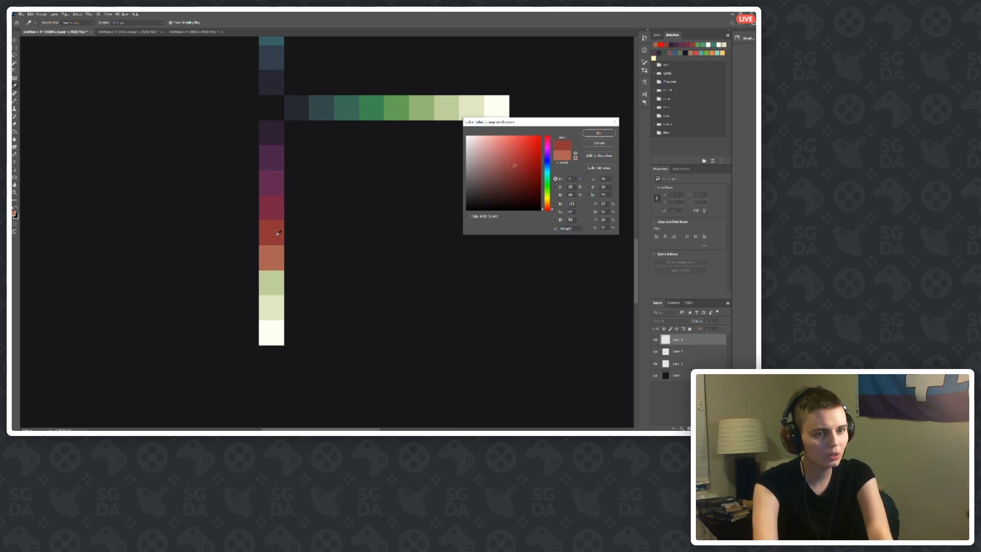
left_click(277, 223)
left_click(276, 211)
left_click(272, 225)
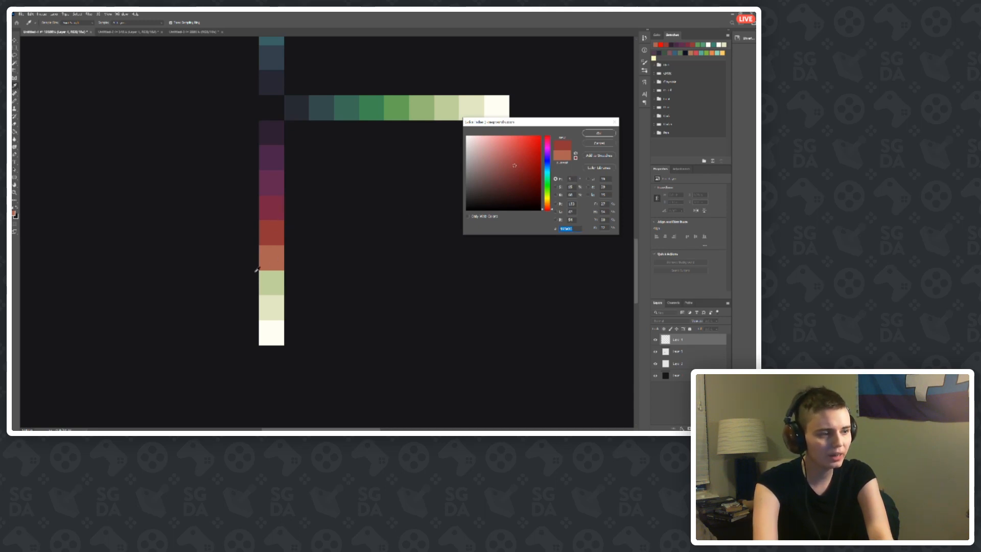
left_click(274, 253)
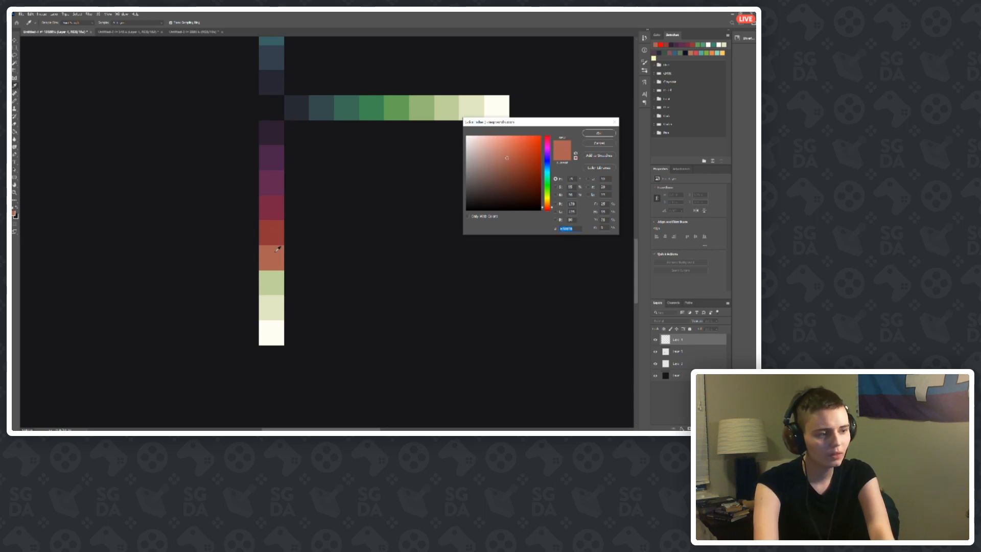
Step: Sample the seventh swatch's light green, set its hue to 25 and saturation to 45, and repaint the lower ramp's seventh swatch
left_click(272, 283)
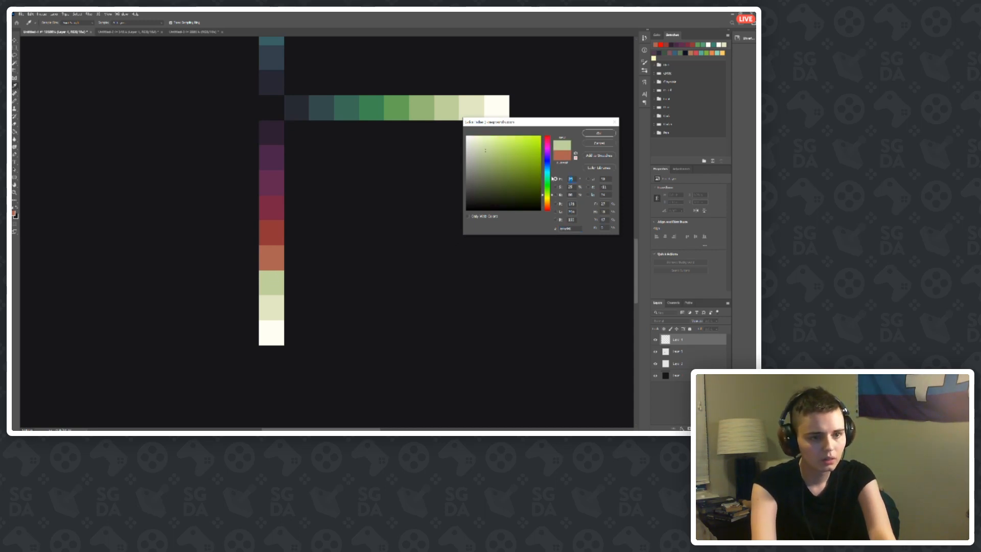
type("25")
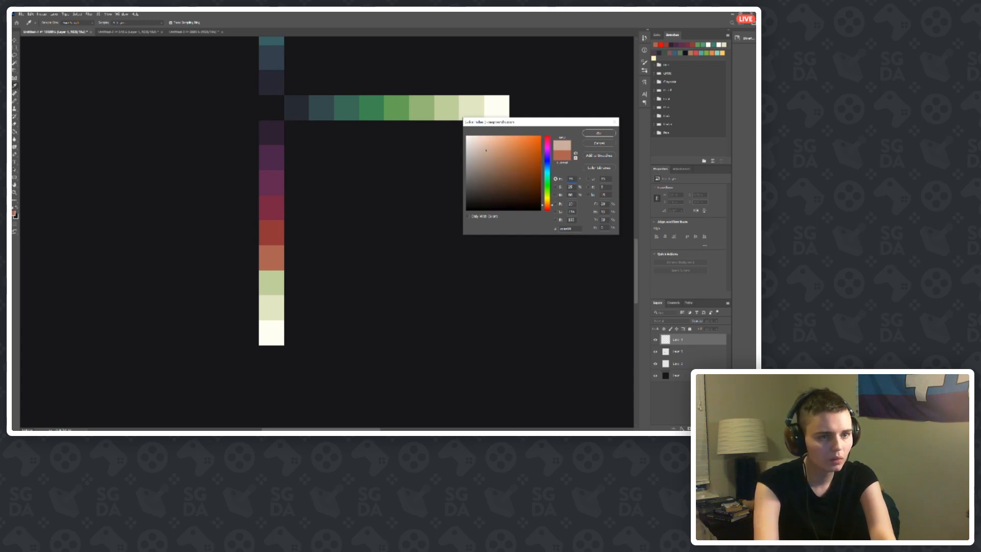
type("45")
key("Return")
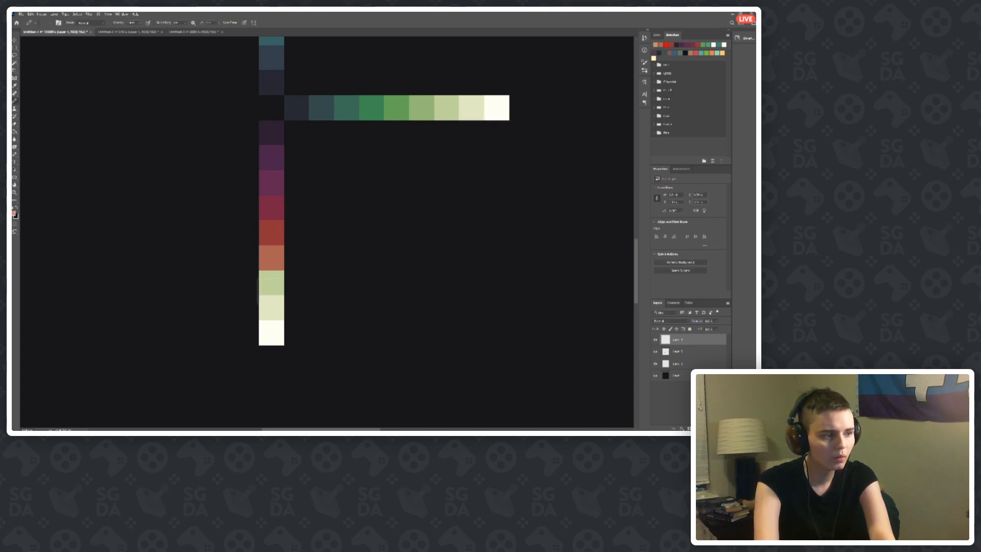
left_click(267, 281)
Step: Sample the eighth swatch's pale green, set its hue and saturation to 35, and repaint the lower ramp's eighth swatch
left_click(14, 213)
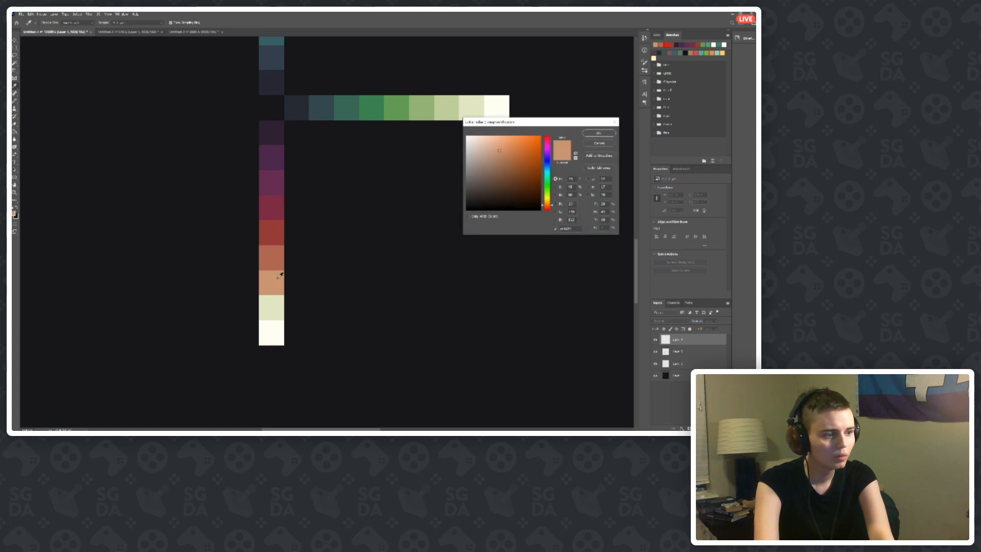
left_click(274, 309)
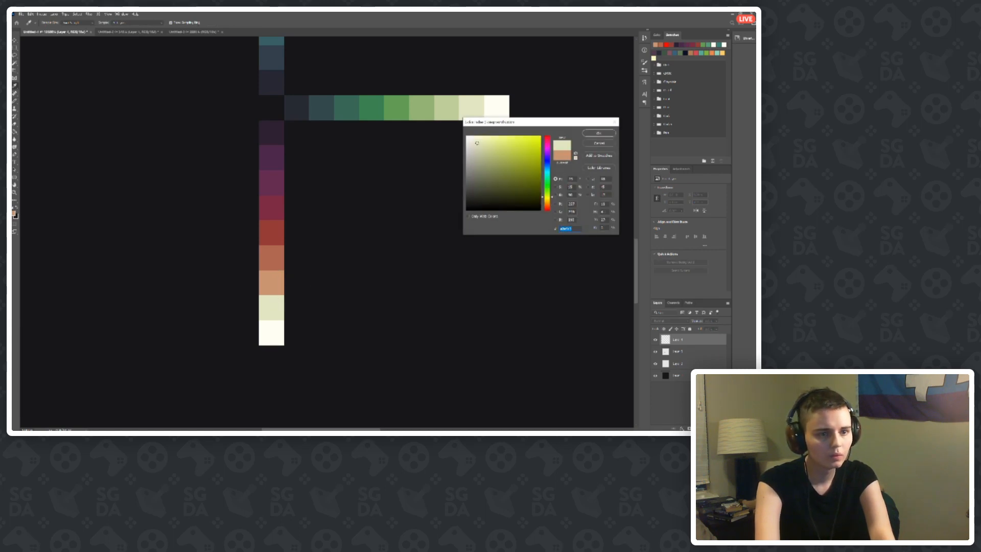
left_click(572, 187)
type("35")
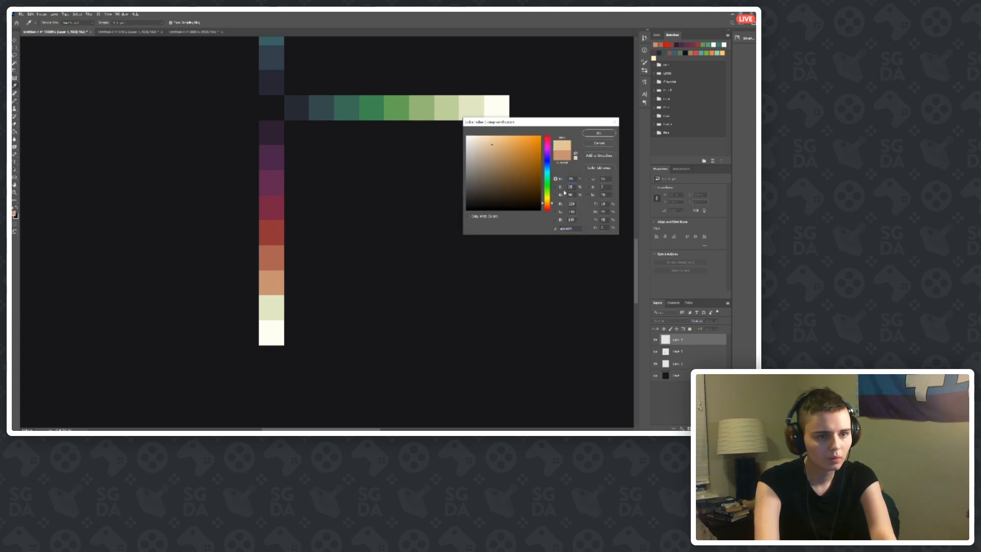
left_click(597, 134)
left_click(266, 308)
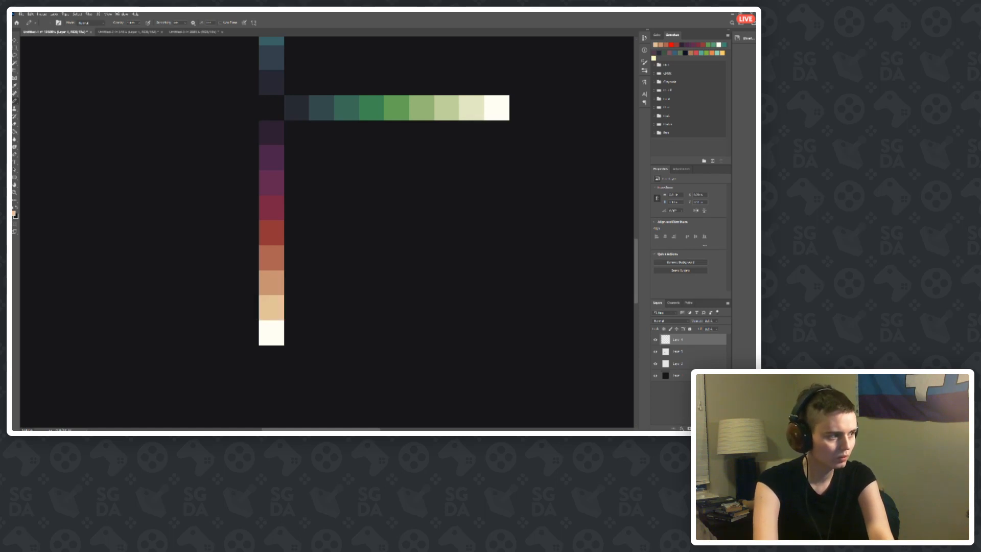
Step: Sample the ninth swatch's near-white, set its hue to 45, and repaint the lower ramp's last swatch a warm cream
left_click(14, 213)
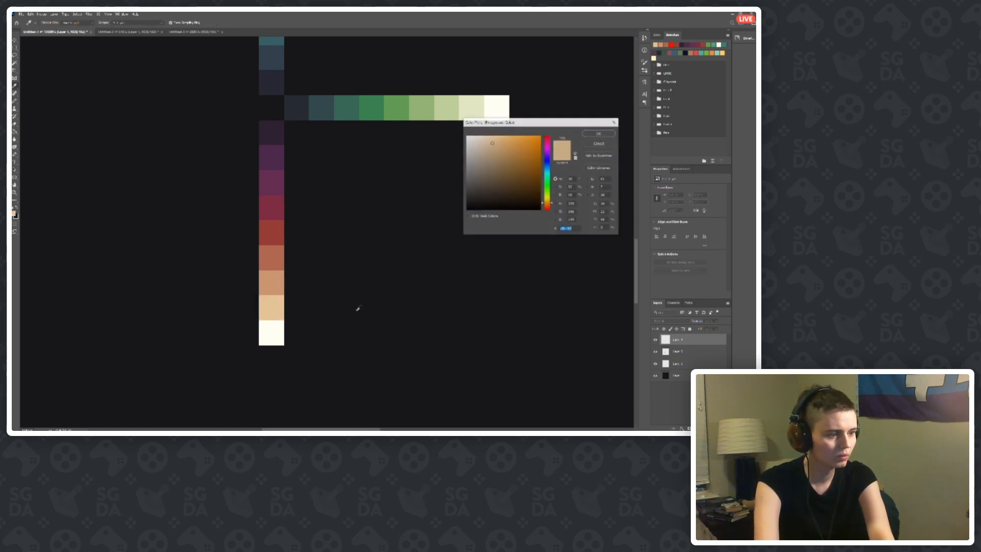
left_click(277, 330)
type("45")
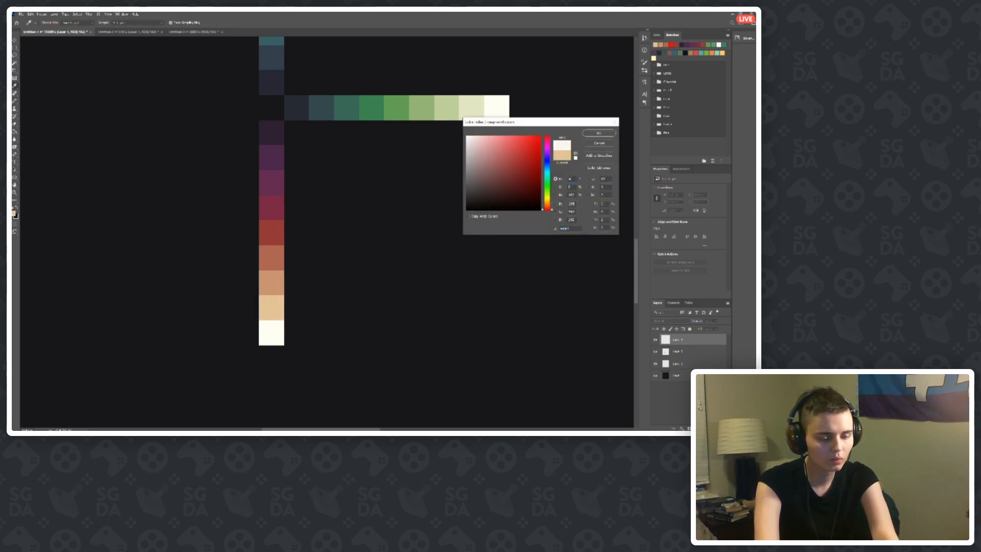
left_click(592, 135)
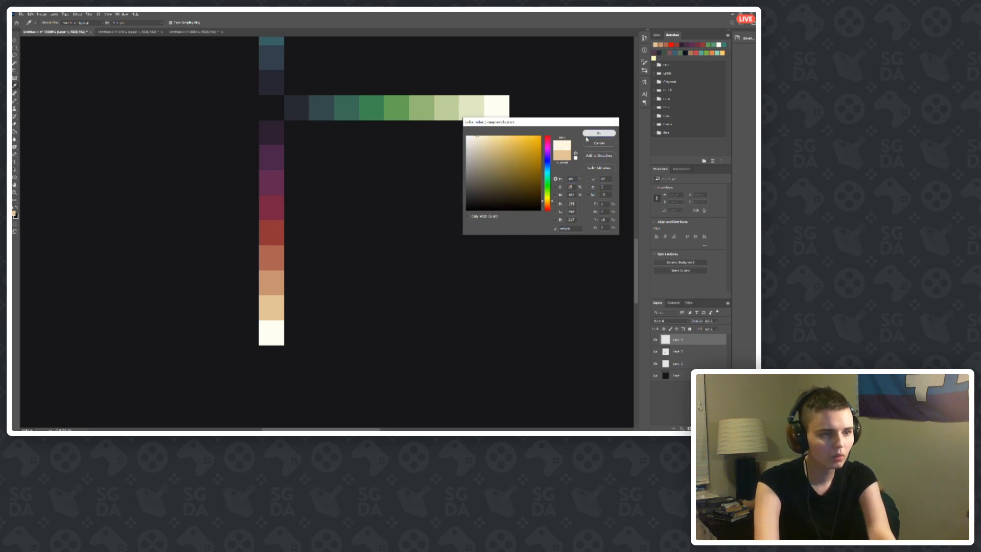
left_click(272, 334)
Step: Examine the completed red ramp beside the two green ramps, both at overview size and close up
scroll(279, 315, "down", 2)
scroll(460, 278, "down", 3)
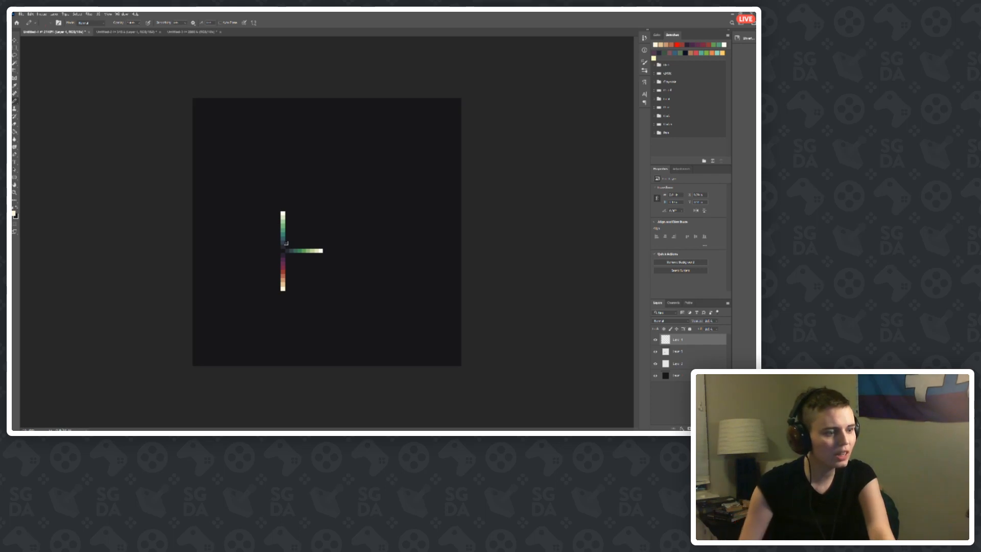
scroll(249, 260, "up", 1)
scroll(249, 260, "up", 3)
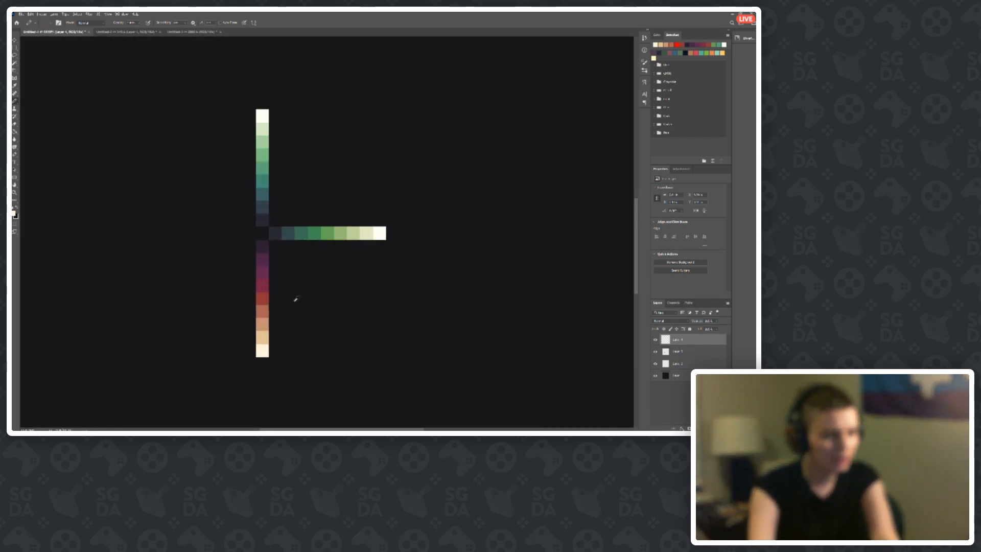
scroll(361, 237, "down", 1)
scroll(379, 207, "down", 1)
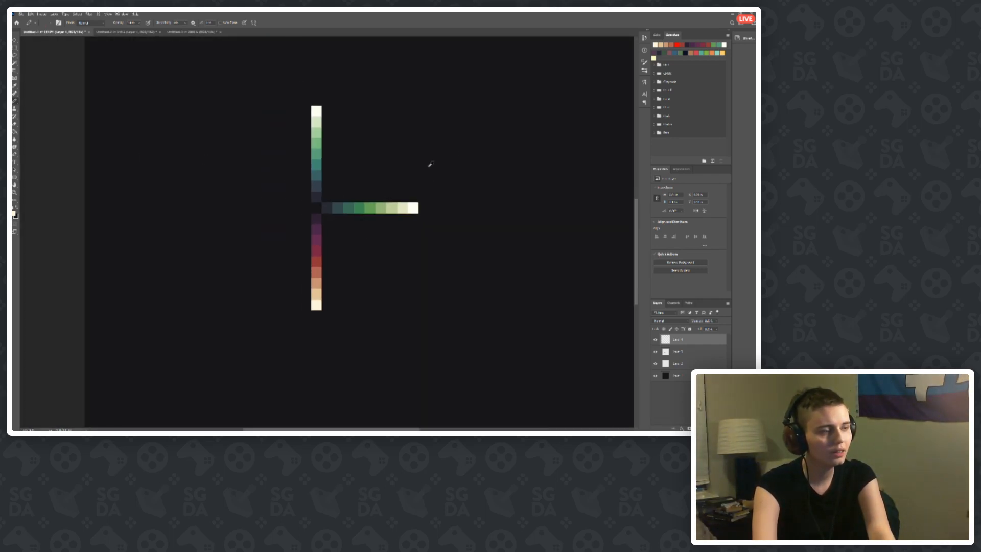
scroll(345, 256, "up", 3)
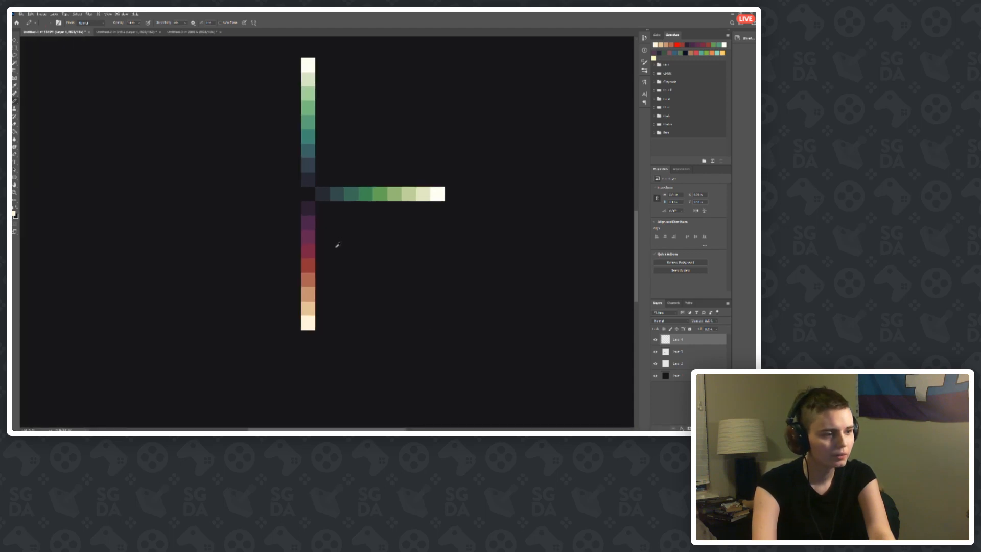
scroll(250, 210, "down", 1)
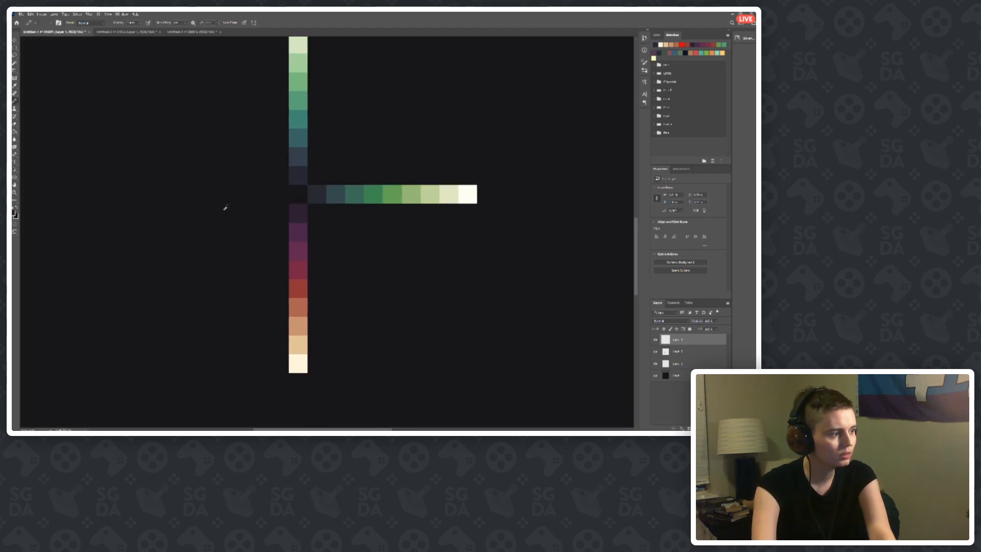
Step: Sample the red ramp's first and second swatches repeatedly, plus the horizontal ramp's first swatch, to compare their hues
left_click(14, 213)
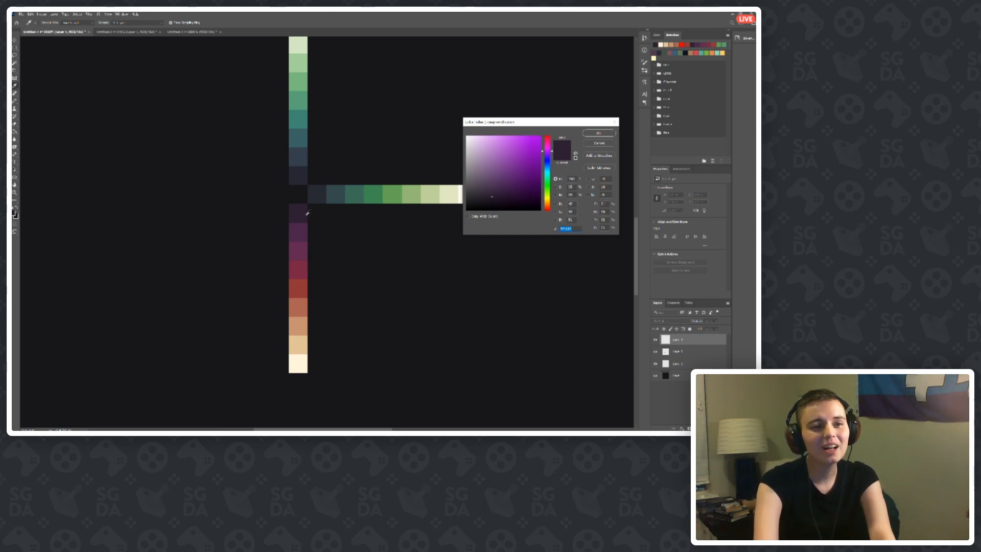
left_click(295, 234)
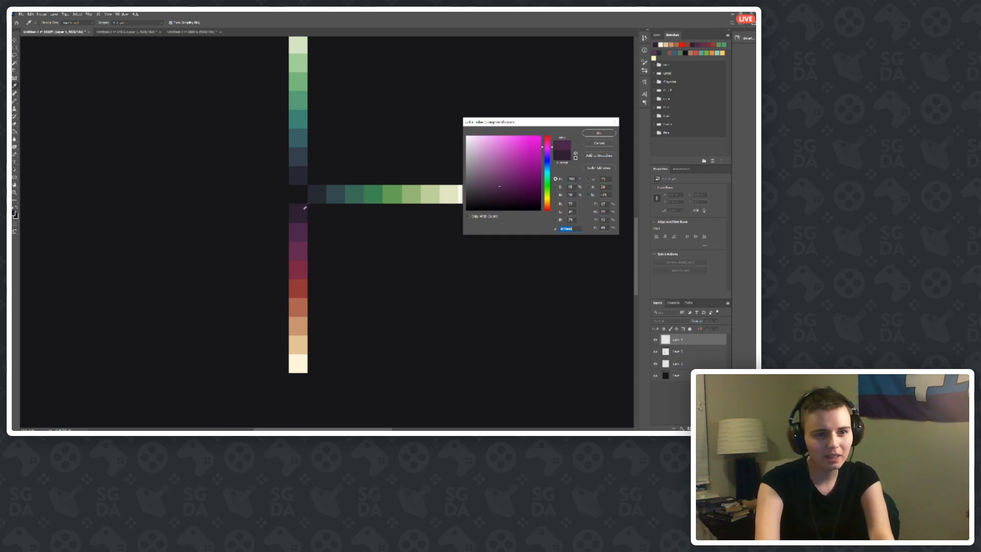
left_click(305, 208)
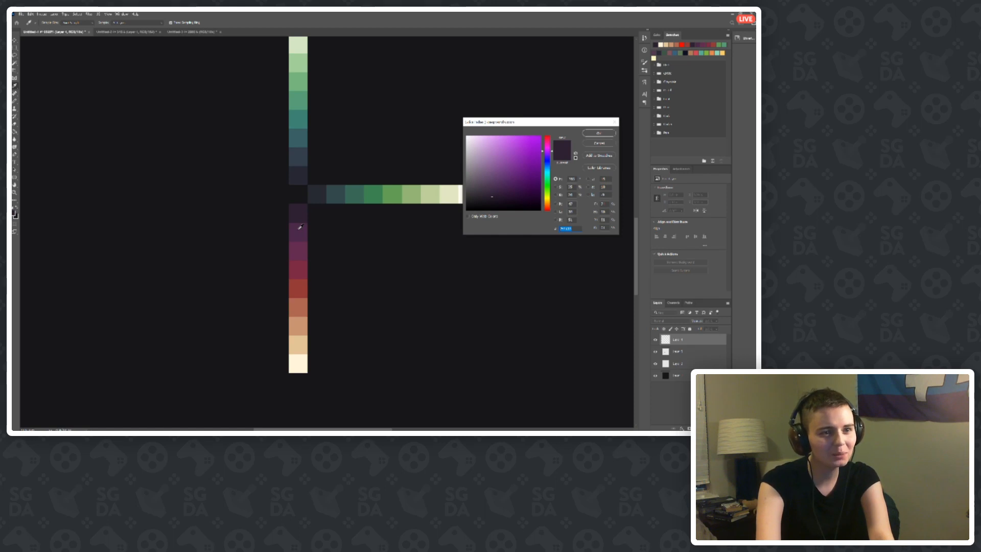
left_click(299, 225)
left_click(297, 209)
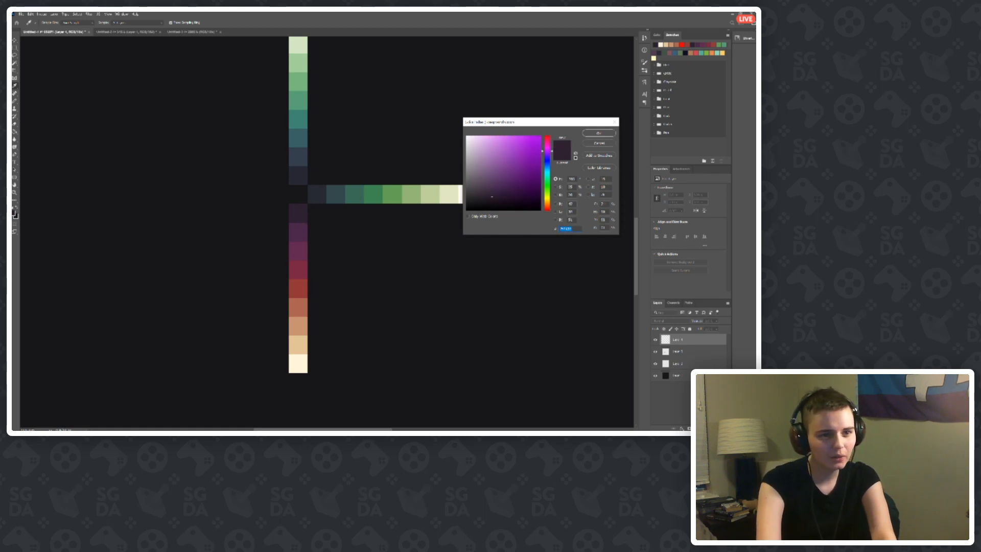
left_click(317, 194)
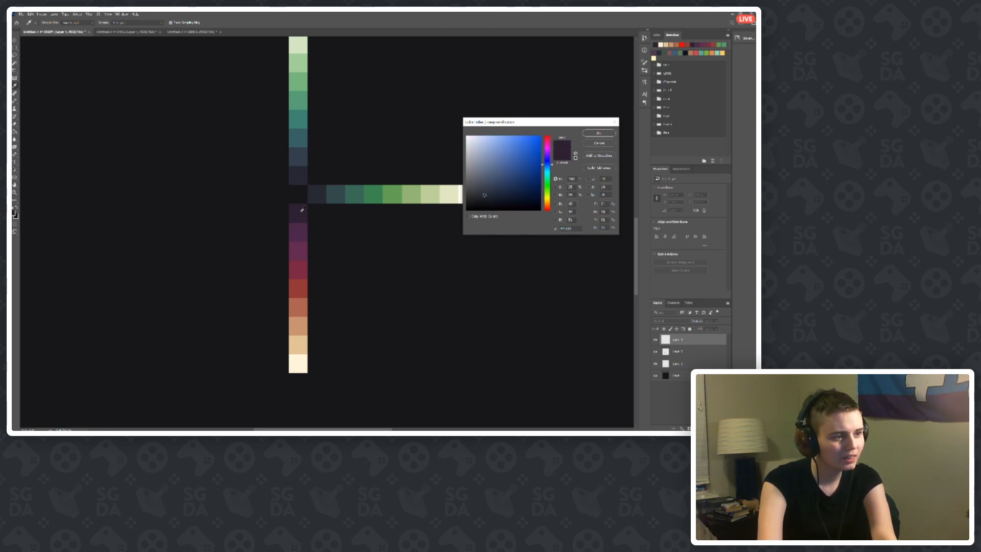
left_click(302, 210)
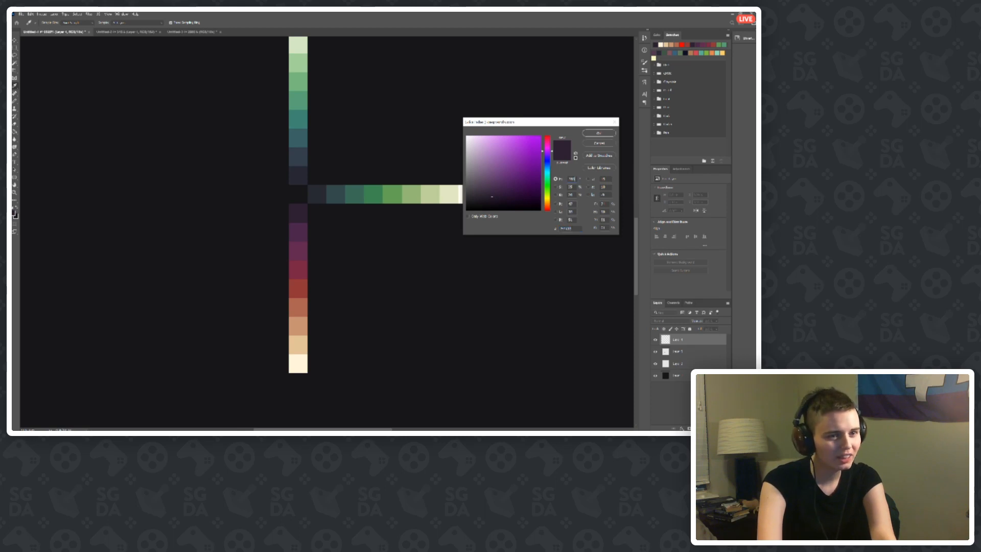
left_click(297, 231)
left_click(300, 211)
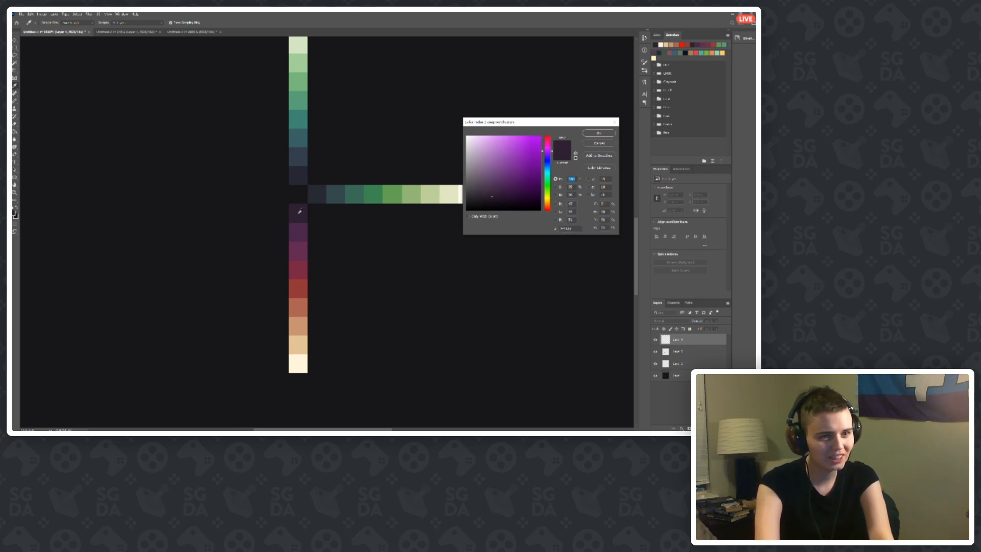
Step: Sample the red ramp from its second purple swatch down to the cream highlight to review each hue shift
left_click(297, 231)
left_click(298, 248)
left_click(297, 267)
left_click(296, 287)
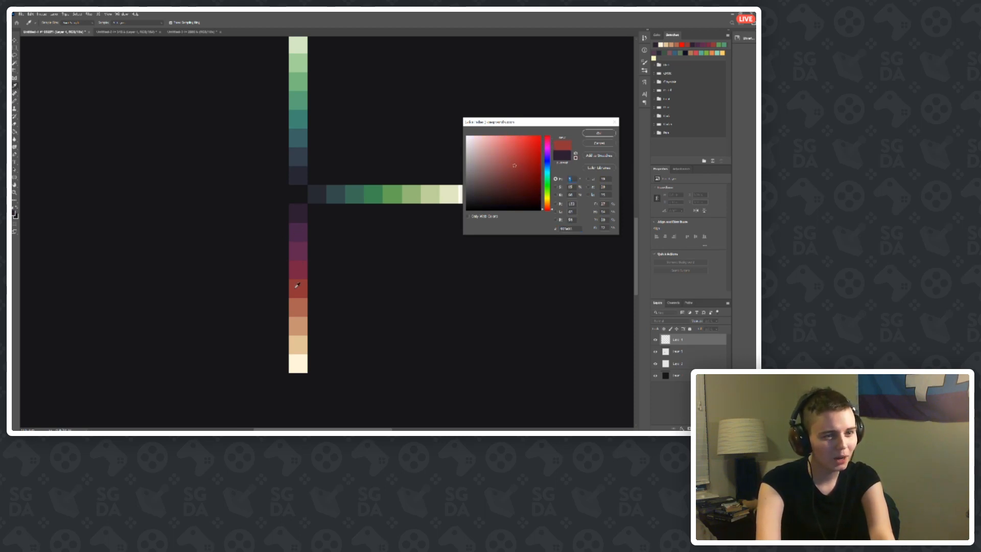
left_click(298, 307)
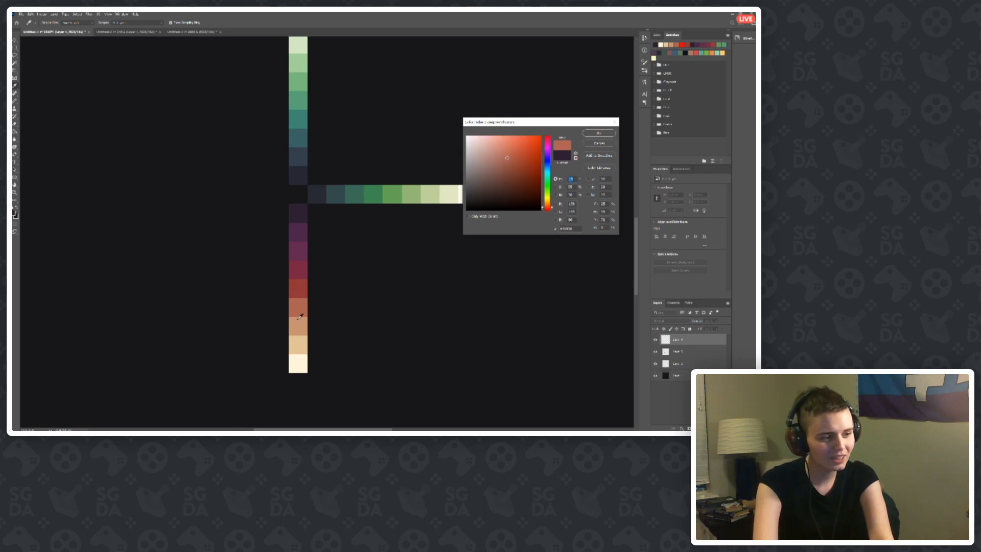
left_click(297, 325)
left_click(298, 360)
left_click(298, 347)
left_click(299, 357)
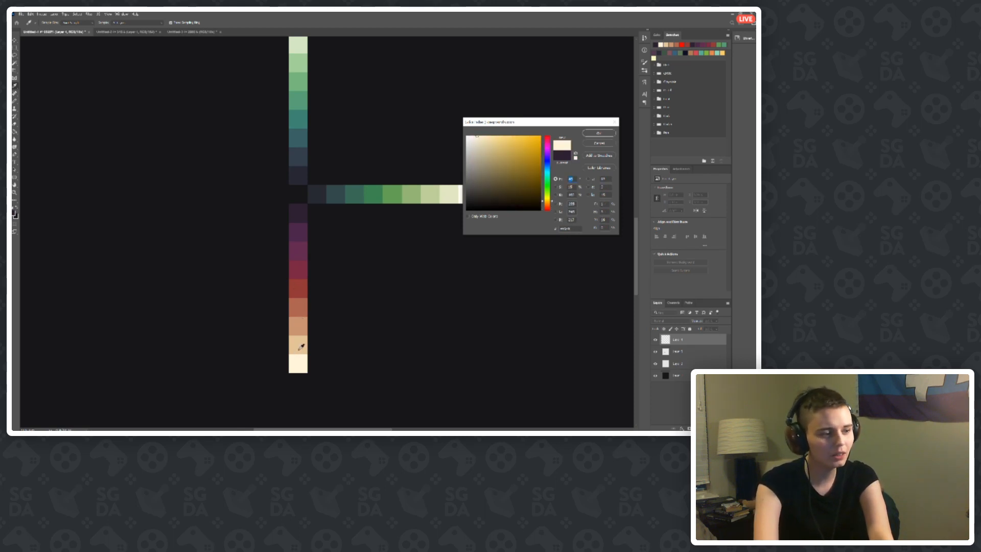
Step: Sample the red ramp back up from the eighth swatch to the second to review saturation and brightness
left_click(298, 346)
left_click(298, 325)
left_click(298, 307)
left_click(303, 289)
left_click(298, 267)
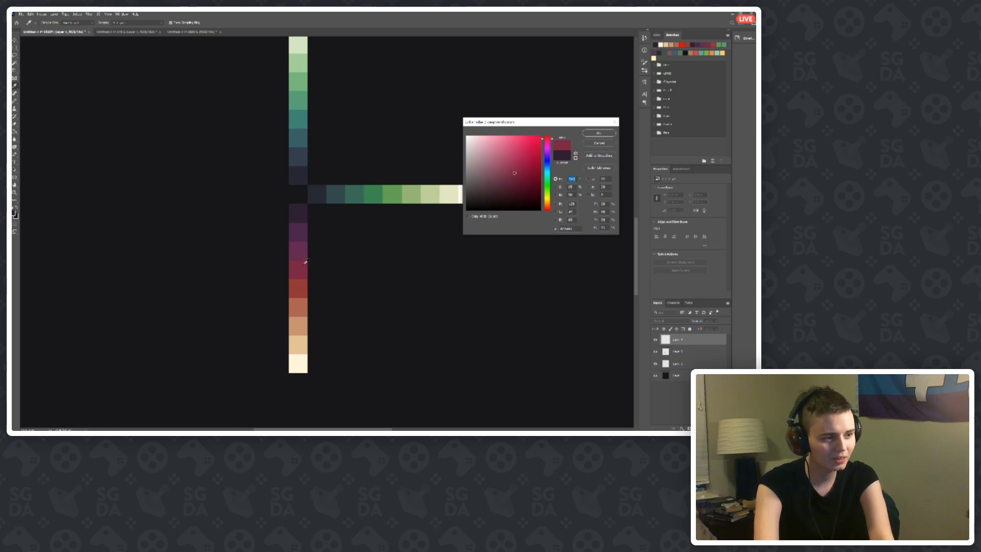
left_click(299, 249)
left_click(299, 227)
Step: Sample the red ramp down again from the third swatch to the ninth to follow its color curve
left_click(299, 249)
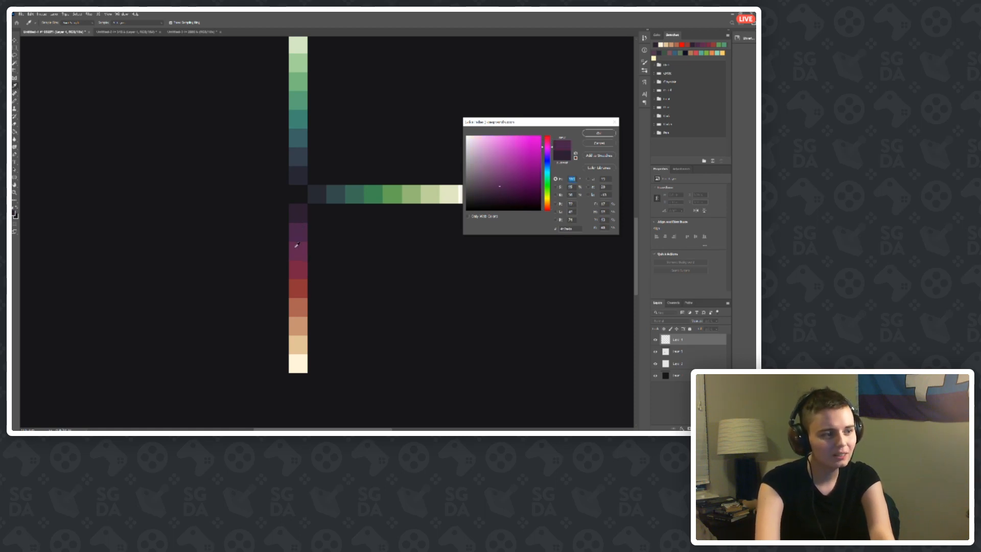
left_click(298, 268)
left_click(298, 289)
left_click(297, 309)
left_click(295, 318)
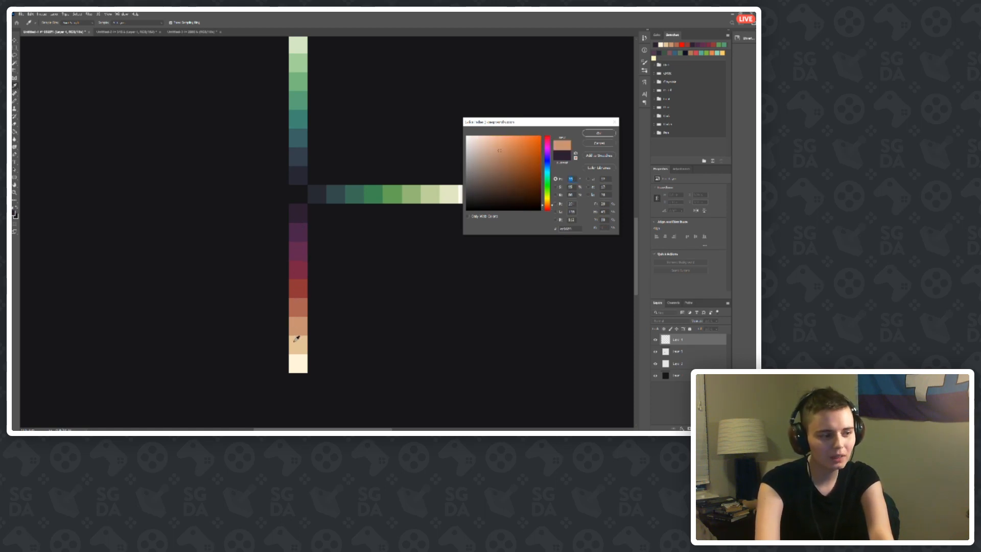
left_click(296, 339)
left_click(296, 363)
Step: Sample the red ramp's highlights and mid reds upward, then its two darkest purples, to compare their color positions
left_click(298, 348)
left_click(301, 323)
left_click(299, 288)
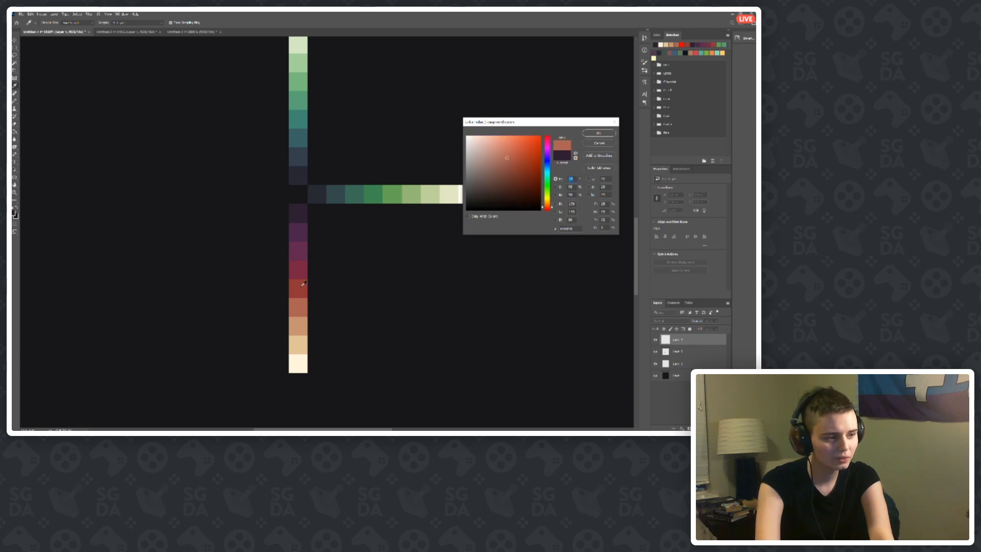
left_click(302, 267)
left_click(298, 211)
left_click(299, 227)
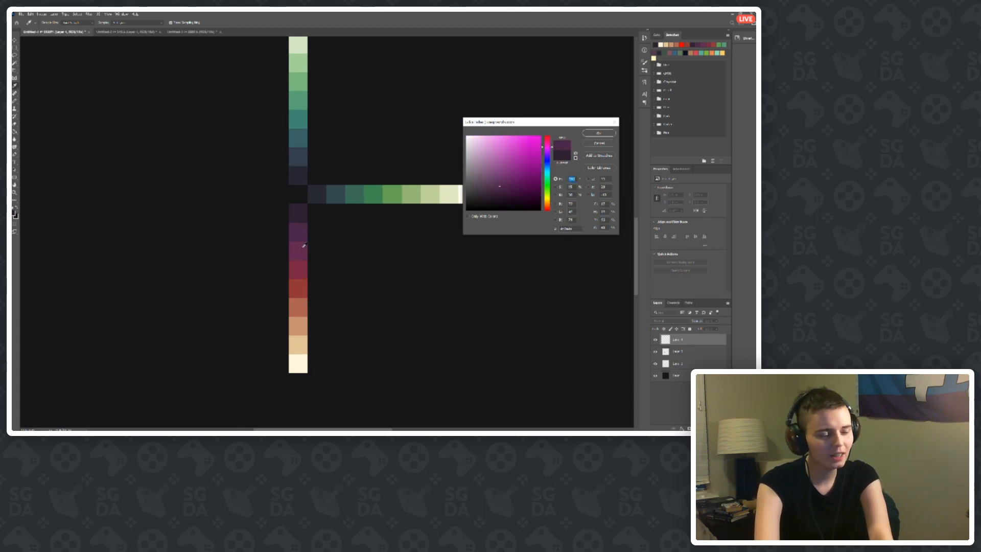
Step: Sample the red ramp's purples once more, then set the foreground color to the near-black swatch where the ramps meet
left_click(303, 251)
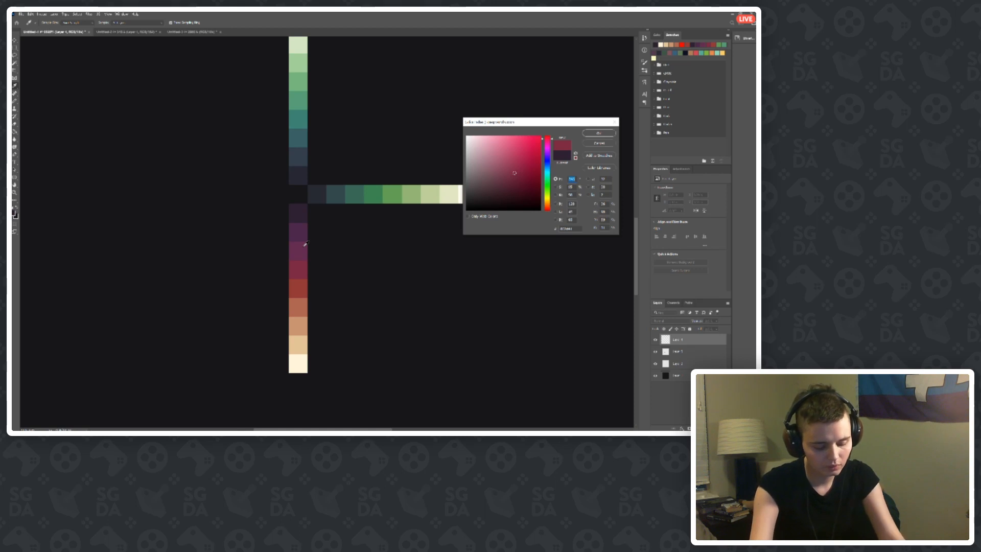
left_click(303, 211)
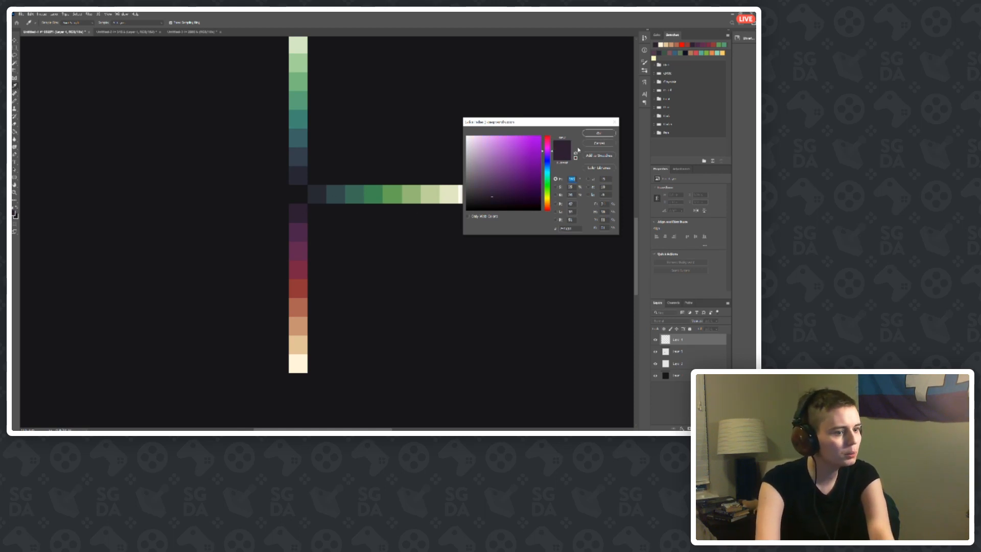
left_click(299, 190)
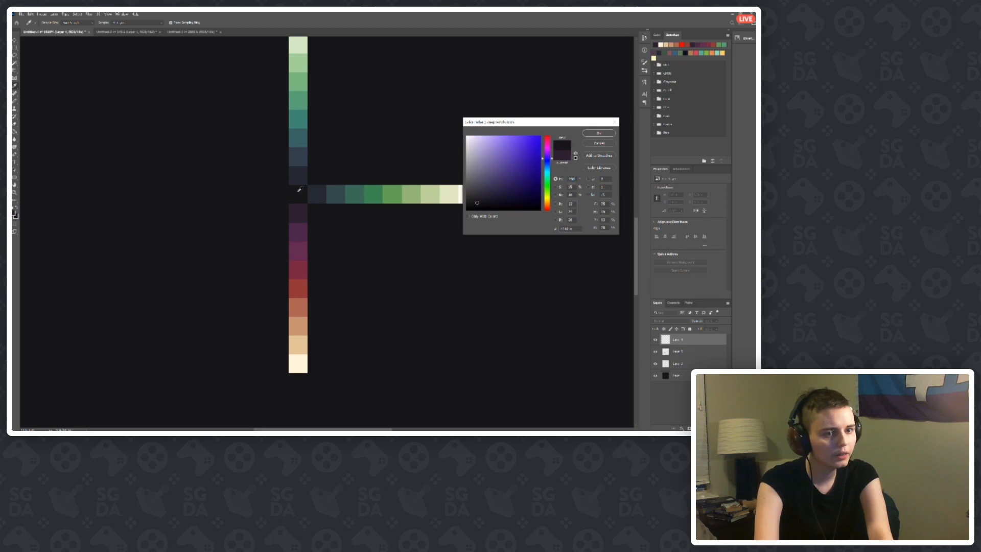
left_click(598, 134)
Step: Paste a copy of the nine-swatch red ramp and place it on the empty canvas left of the joined ramps
key("ctrl+v")
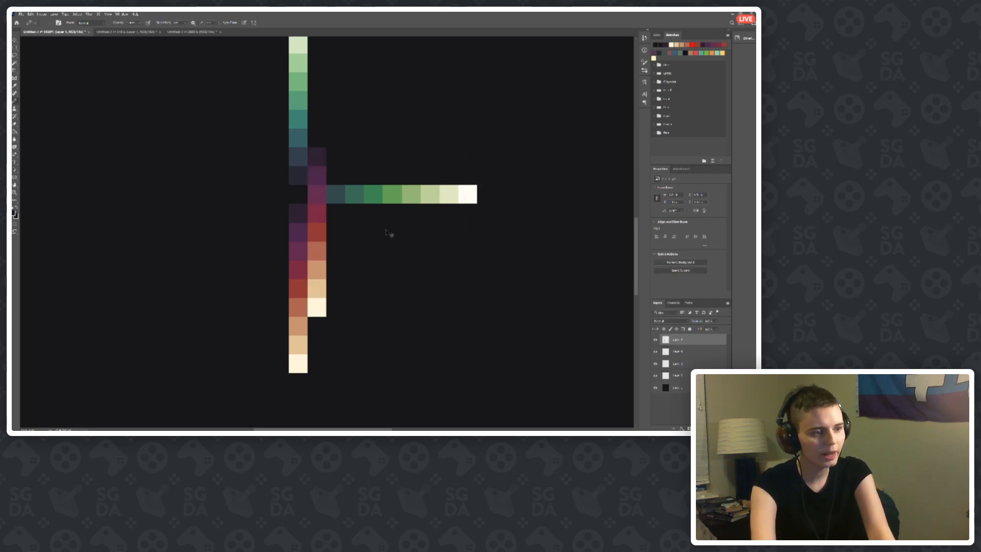
key("v")
left_click_drag(318, 228, 205, 247)
Step: Compare the separate red ramp copy with the joined green and red ramps at several magnifications
scroll(343, 243, "down", 5)
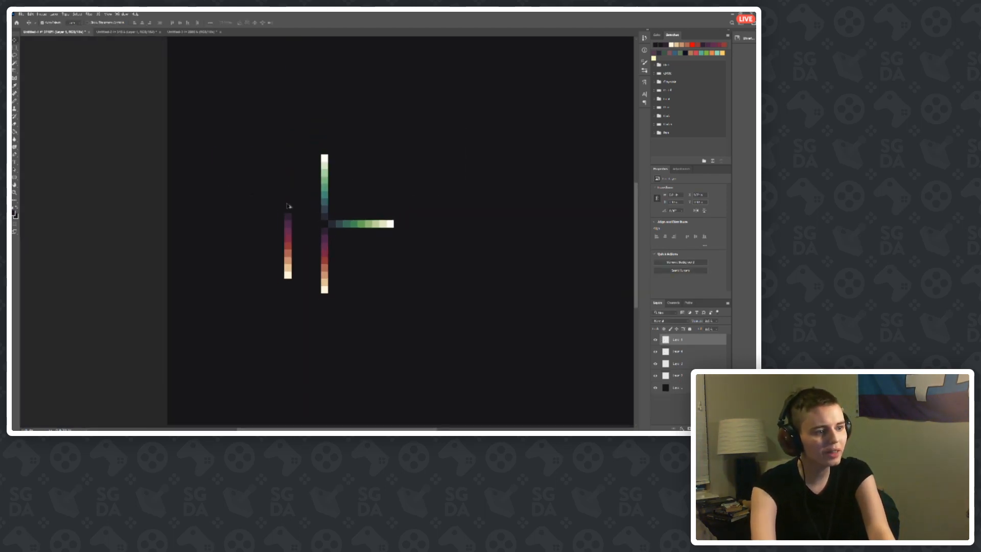
scroll(286, 205, "up", 2)
scroll(382, 251, "up", 1)
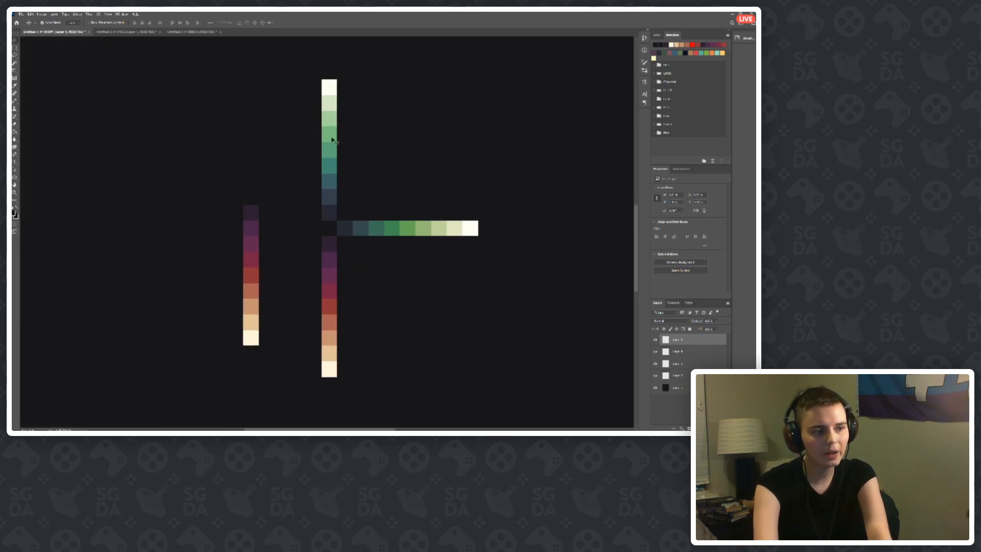
scroll(315, 232, "down", 6)
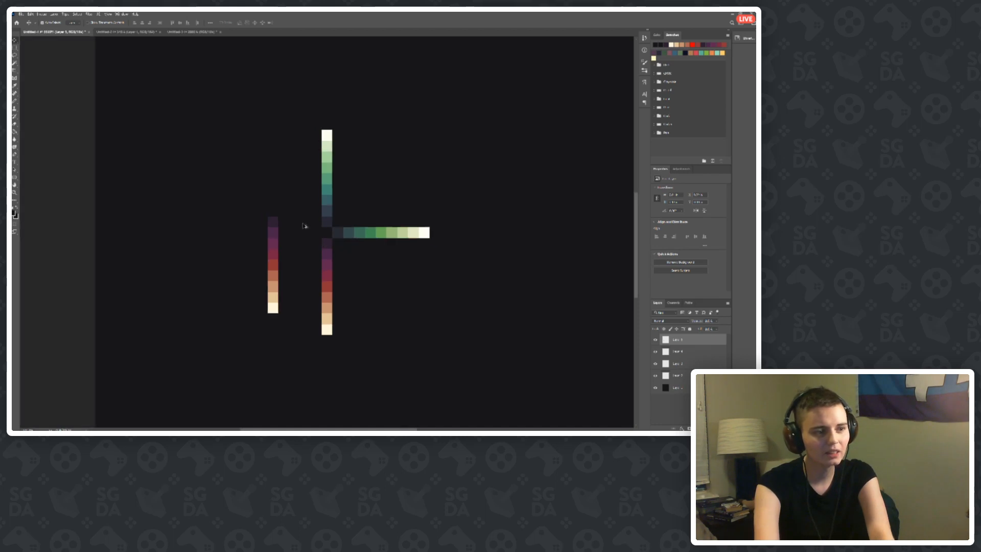
scroll(382, 248, "up", 6)
scroll(216, 224, "up", 3)
scroll(285, 287, "down", 6)
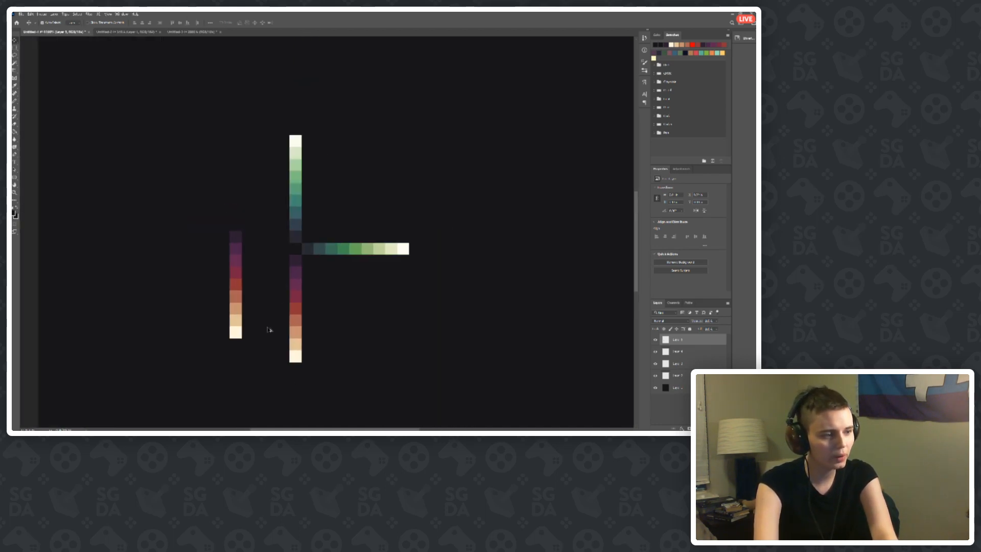
Step: Rotate the red ramp copy 90° clockwise and attach its darkest purple end to the left side of the near-black center swatch
scroll(237, 269, "up", 3)
left_click_drag(243, 262, 221, 260)
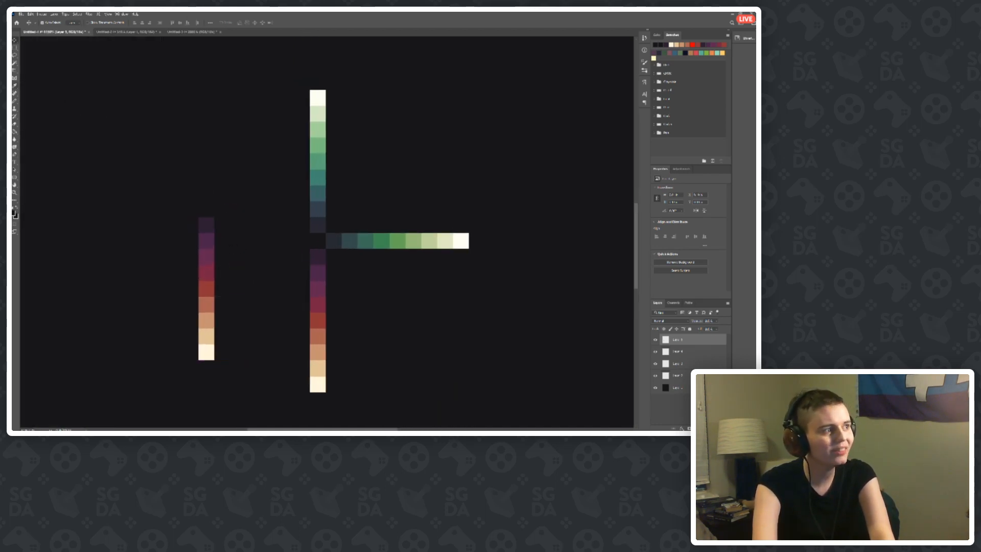
left_click(31, 14)
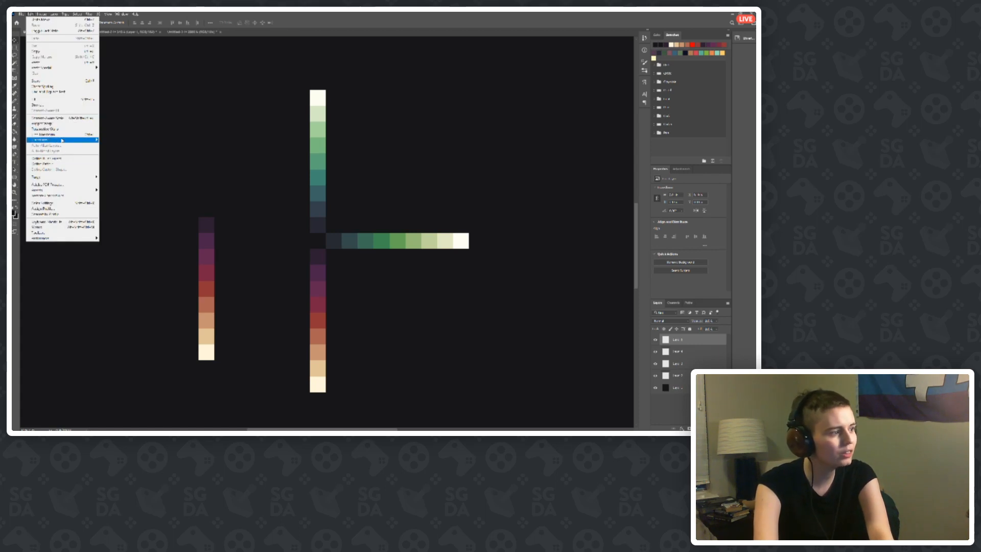
mouse_move(62, 141)
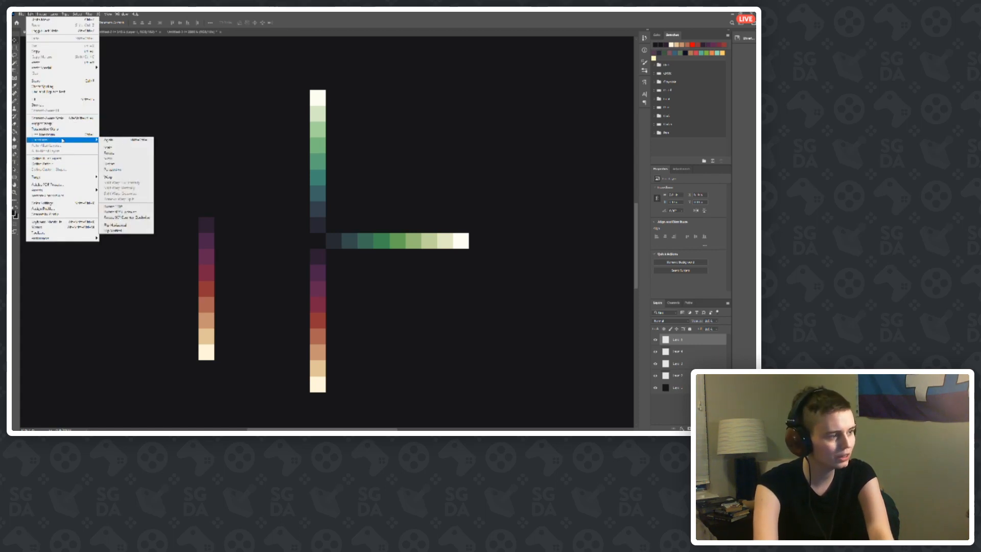
left_click(118, 212)
left_click_drag(225, 264, 276, 238)
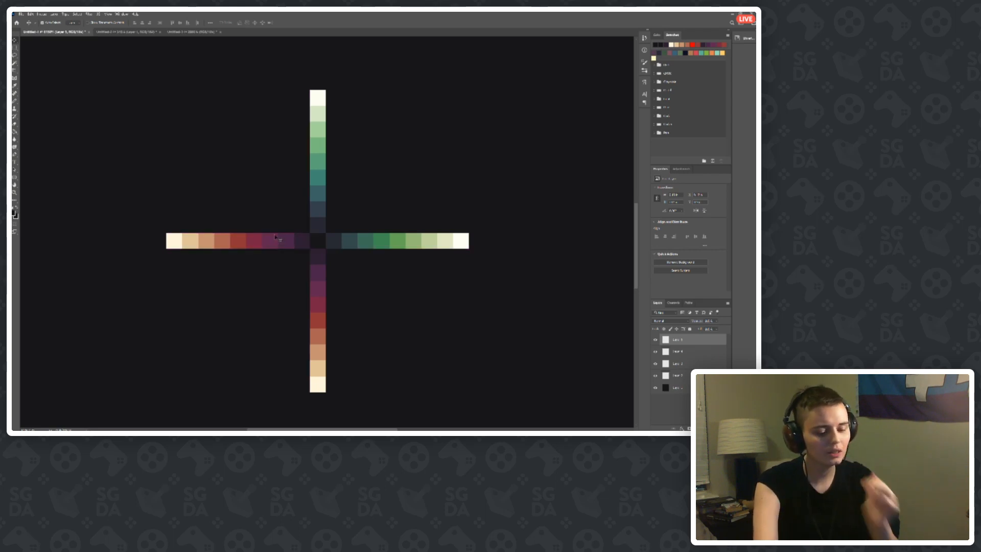
Step: Recolor the pure red swatch in the left horizontal ramp to blue by setting its hue to 190
scroll(256, 259, "up", 2)
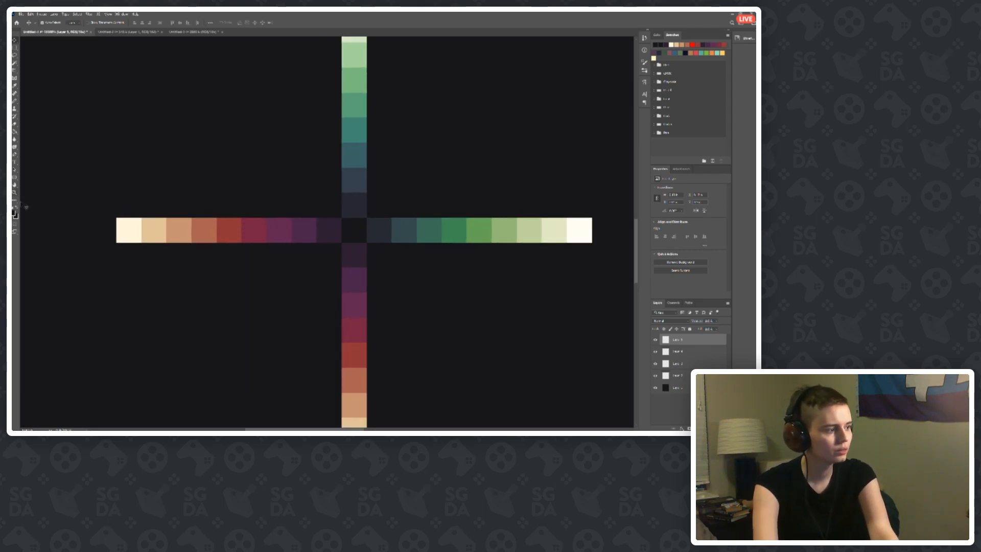
left_click(15, 212)
left_click(255, 226)
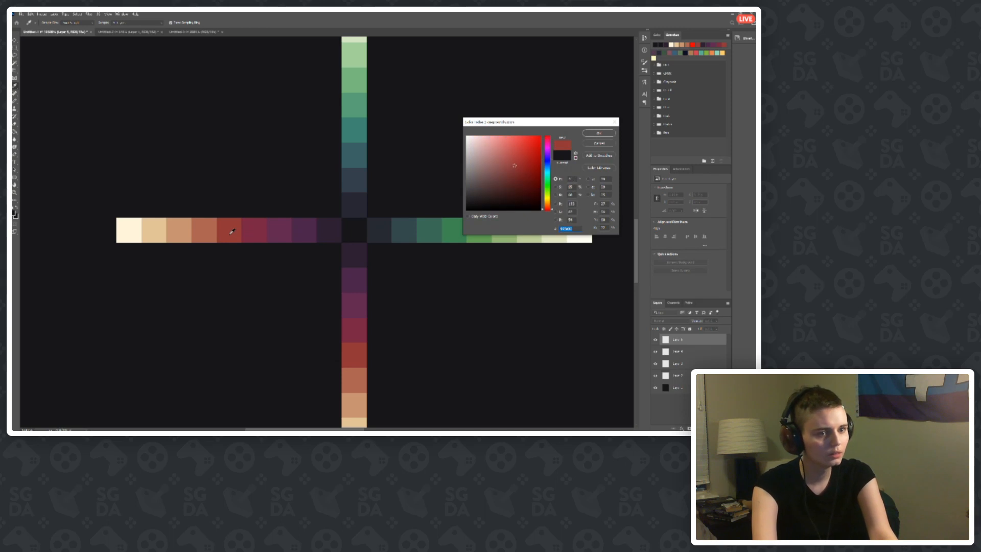
left_click(237, 224)
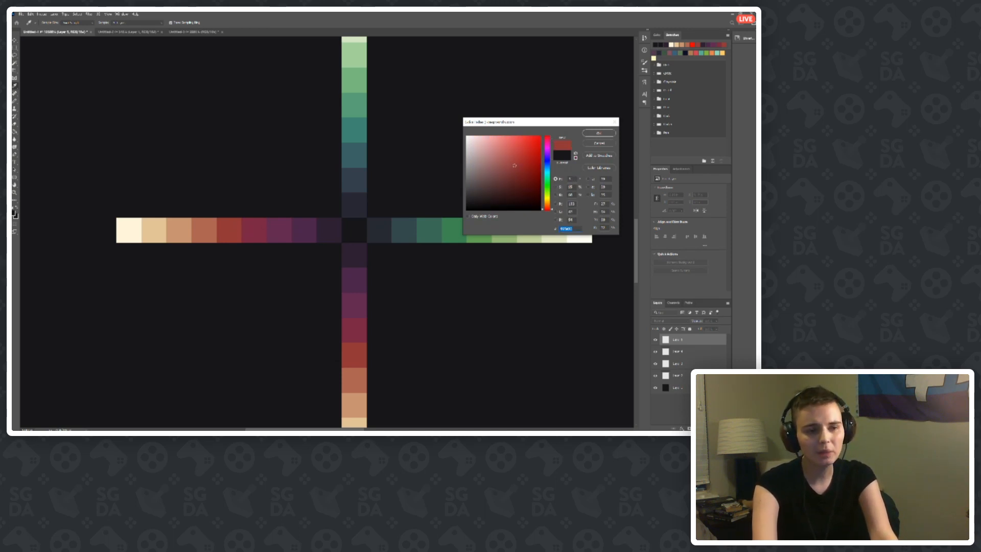
left_click(556, 179)
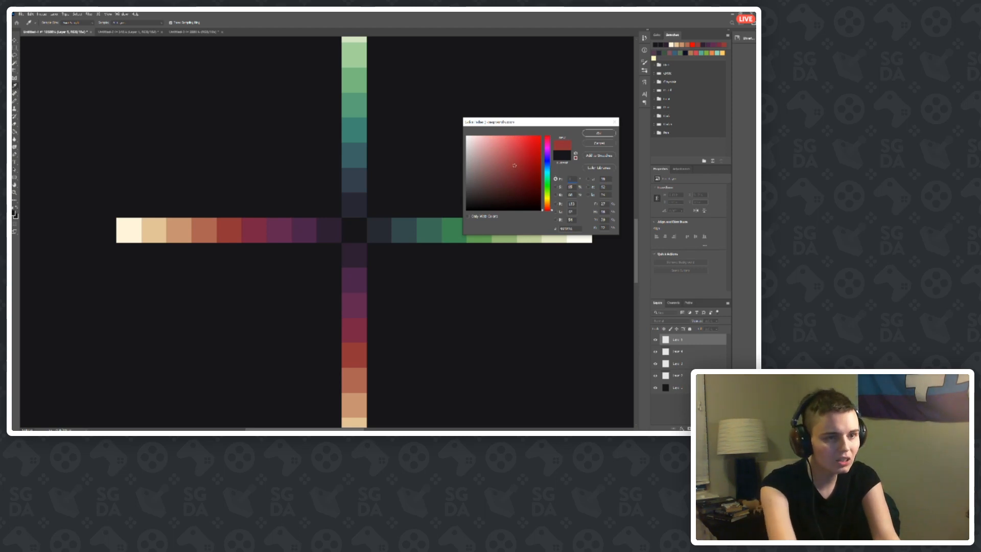
type("190")
left_click(599, 133)
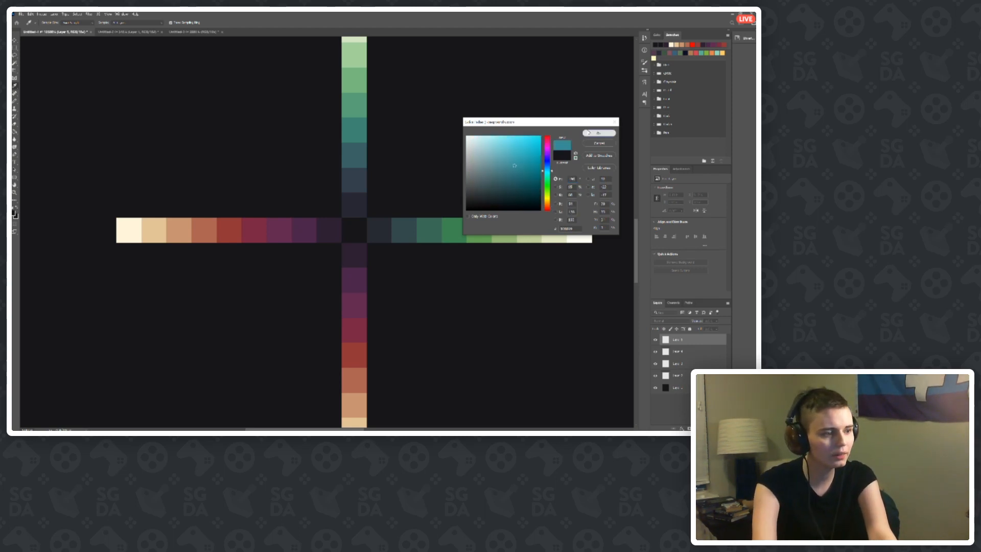
key("g")
left_click(228, 229)
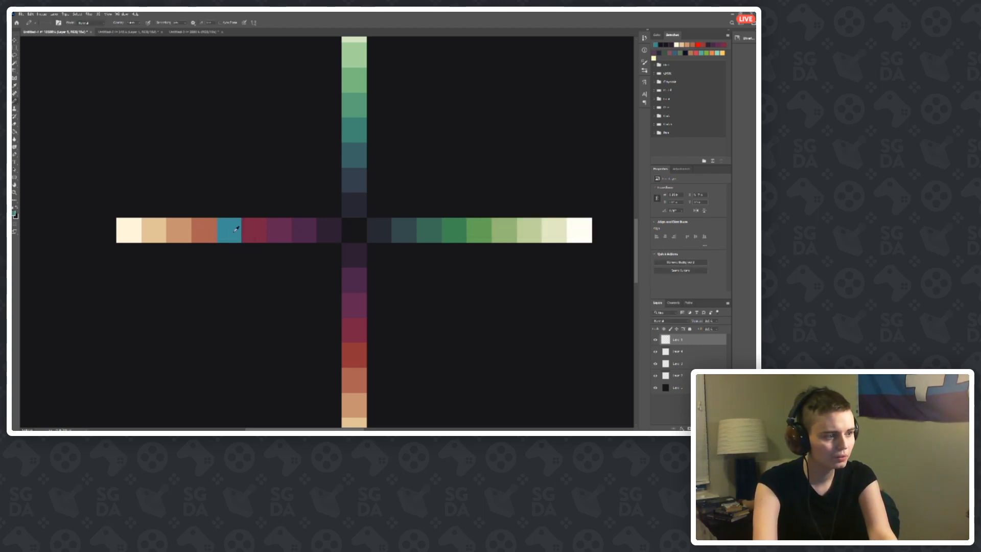
Step: Shift the hue of the orange-brown swatch beside the new blue one to teal and fill that swatch with it
left_click(234, 232, "alt")
left_click(13, 214)
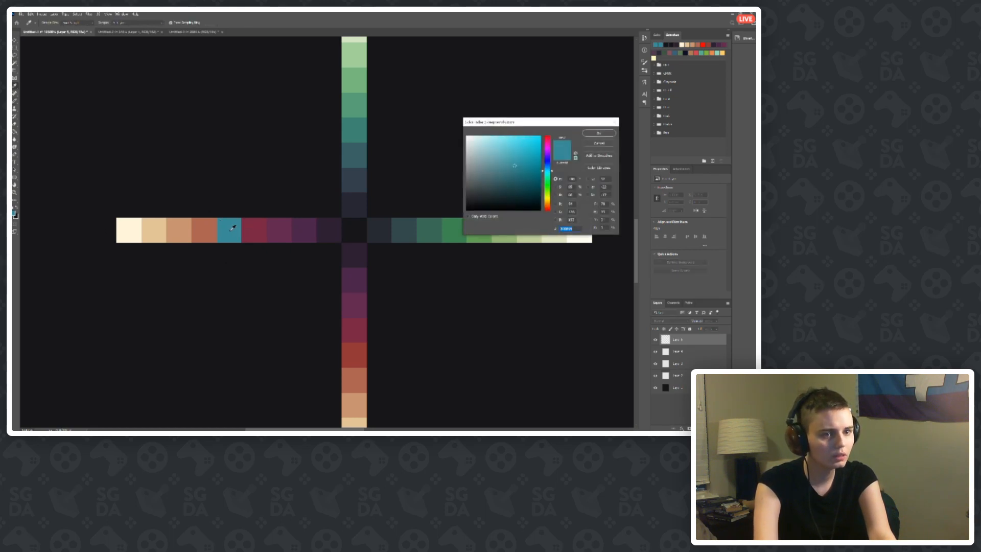
left_click(205, 228)
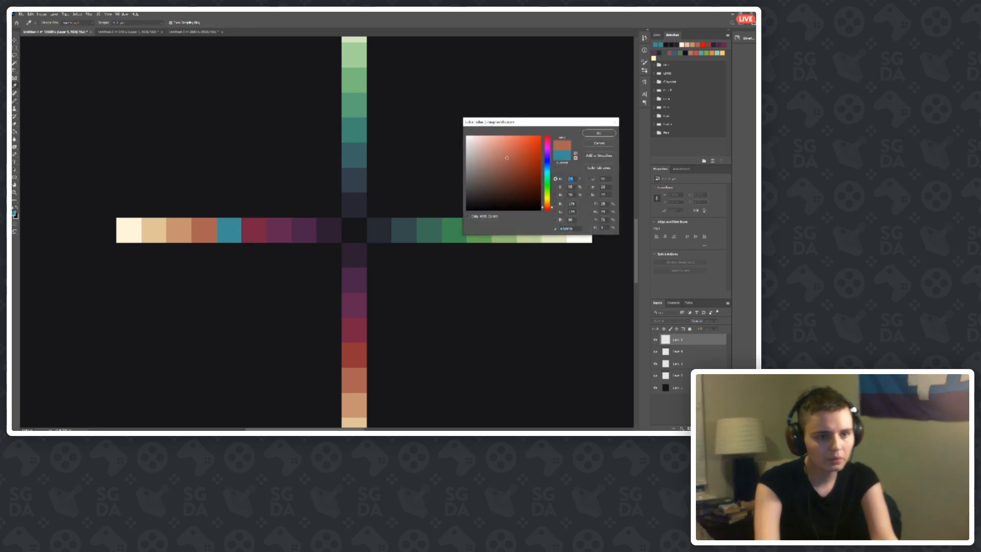
left_click_drag(551, 159, 548, 173)
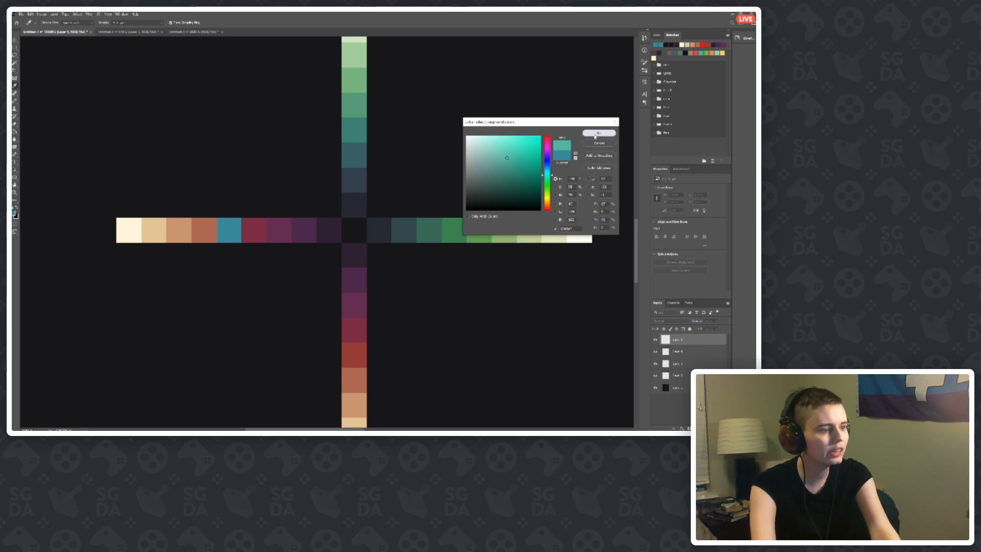
left_click(599, 132)
left_click(204, 230)
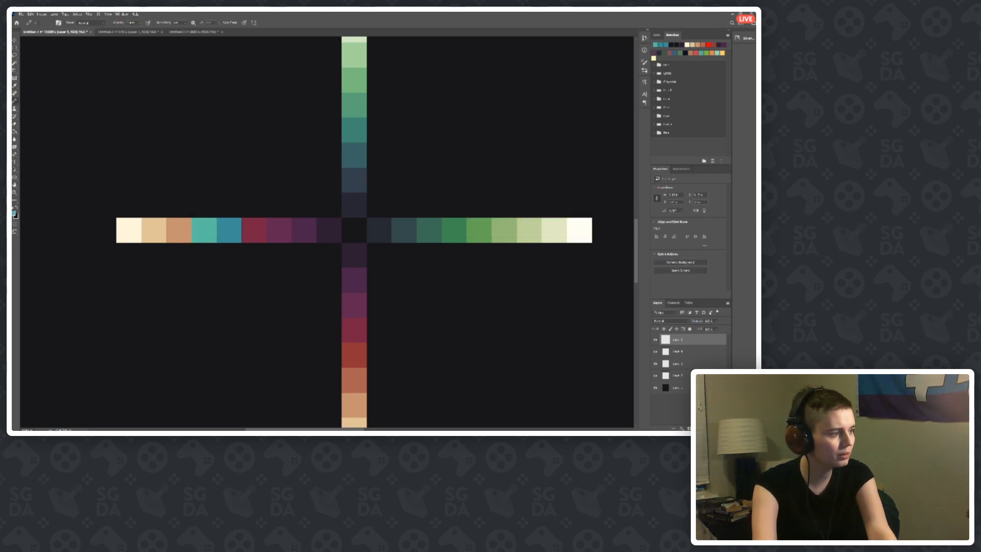
Step: Recolor the light orange swatch beside the teal one by changing its hue to 150
left_click(14, 213)
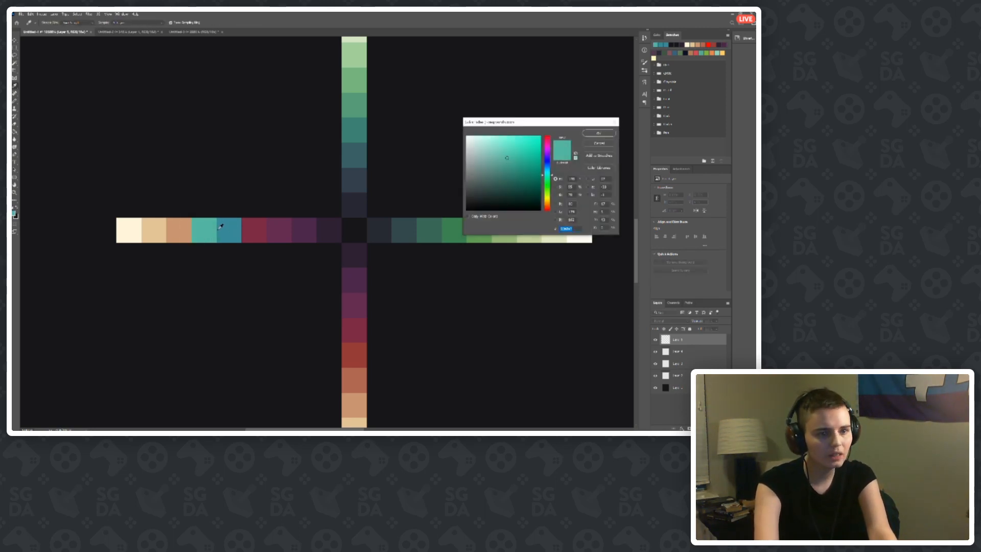
left_click(189, 231)
type("150")
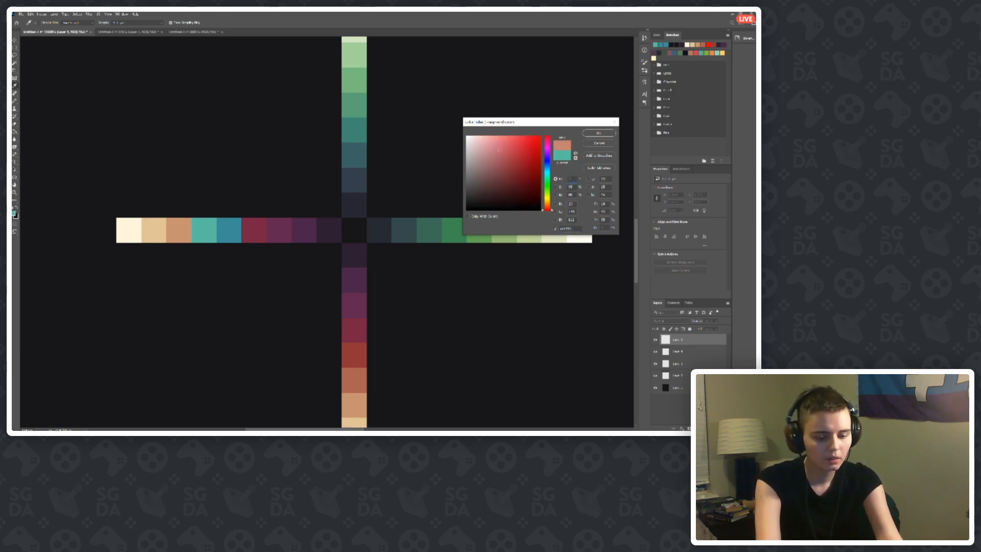
left_click(599, 133)
left_click(179, 231)
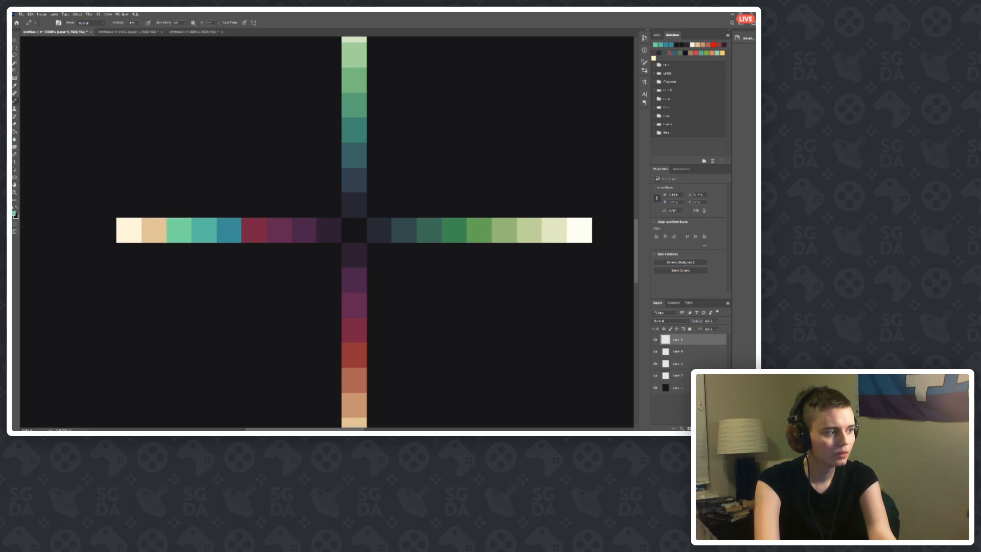
Step: Recolor the tan swatch next to the lightest one to a light green by shifting its hue
left_click(14, 214)
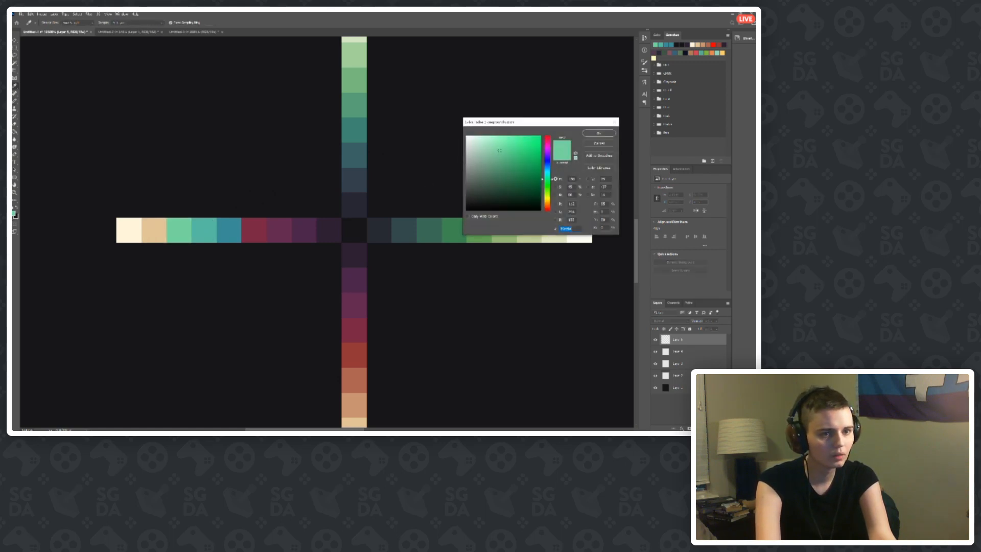
key("Tab")
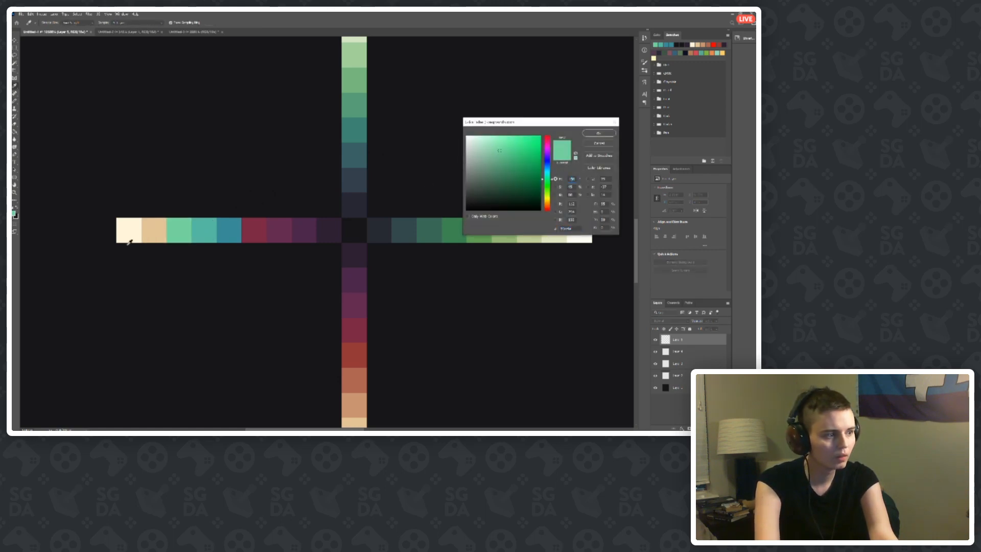
type("6")
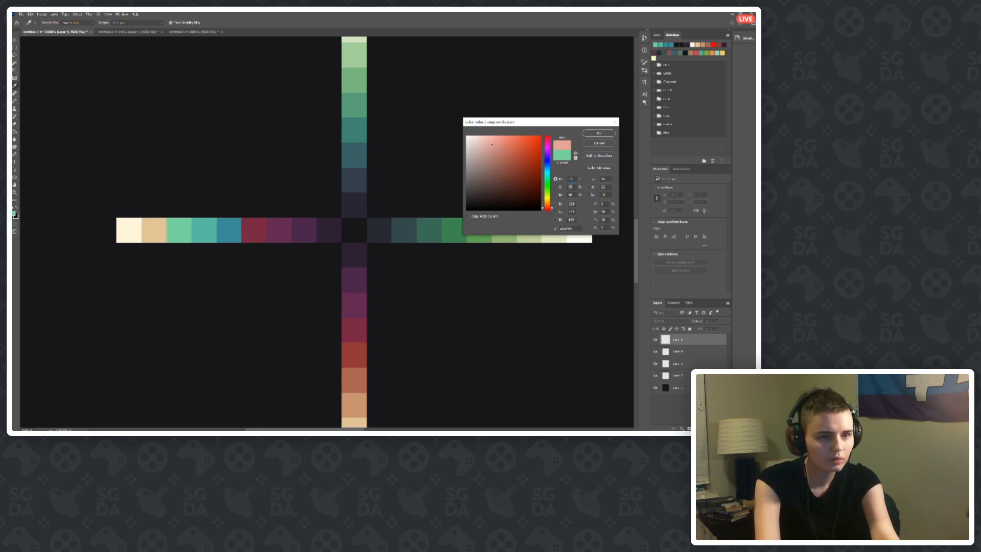
type("0")
left_click(598, 134)
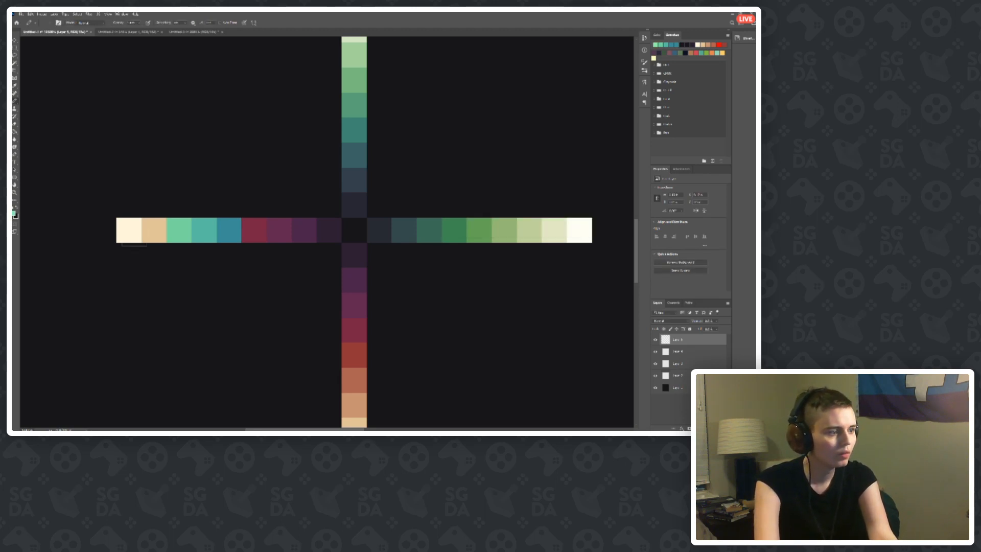
left_click(153, 230)
Step: Shift the hue of the left ramp's cream end swatch to a very pale green
left_click(14, 213)
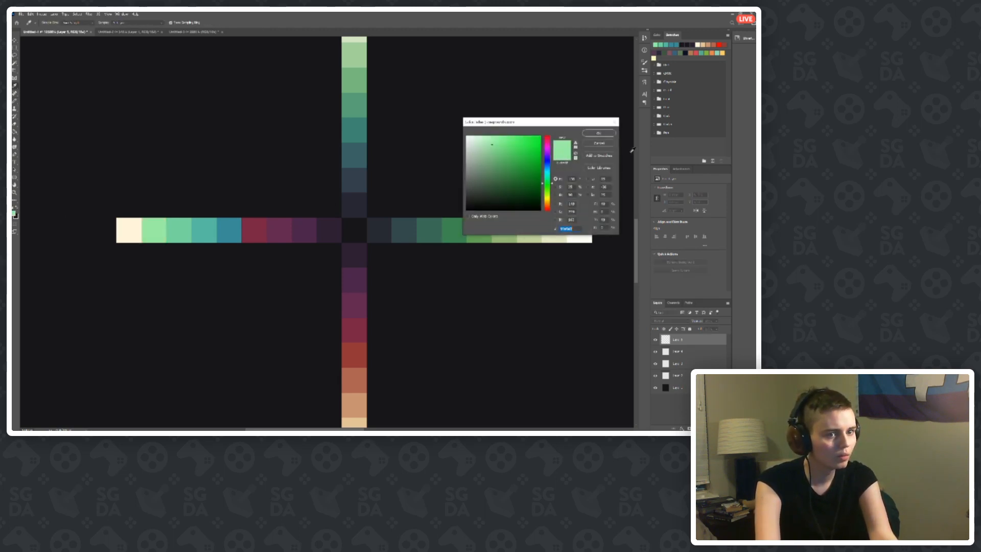
left_click(136, 227)
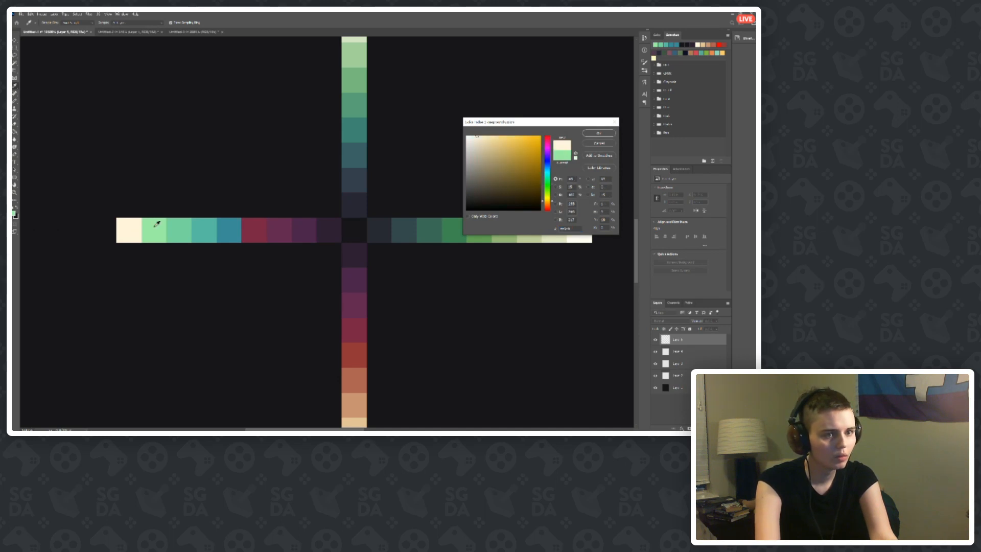
double_click(570, 179)
type("100")
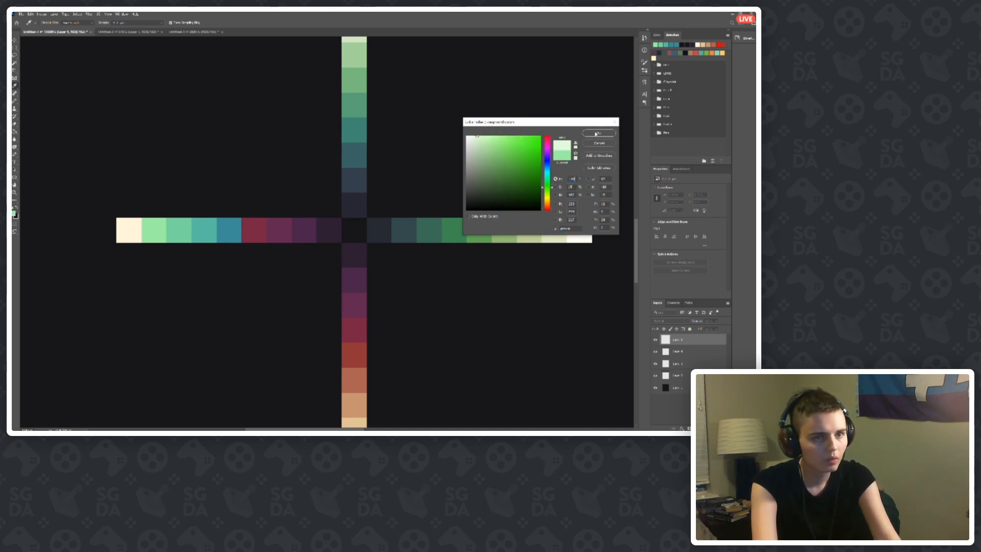
left_click(595, 134)
Step: Sample the new blue, teal and green swatches in the color picker to compare their hues and positions
scroll(228, 281, "down", 4)
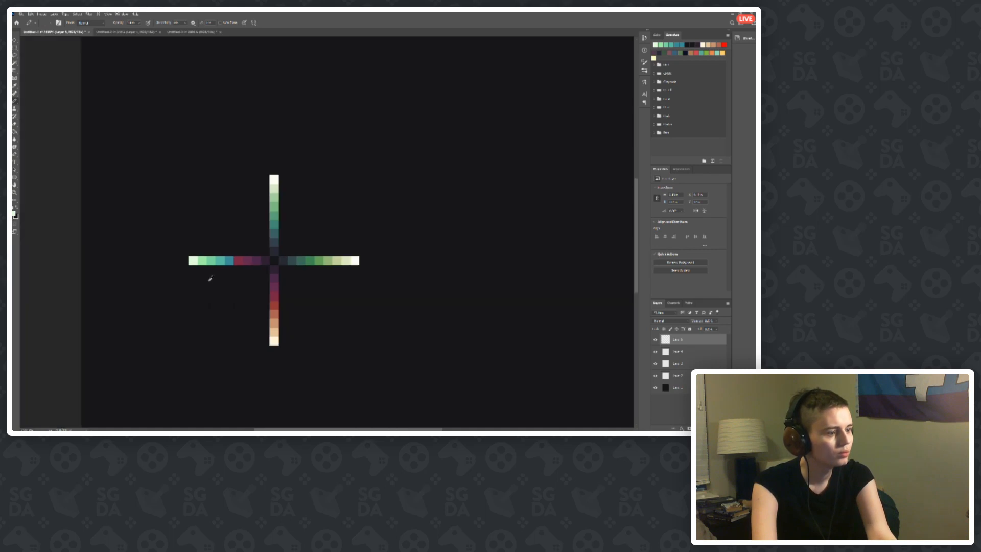
scroll(208, 278, "up", 1)
scroll(237, 251, "up", 2)
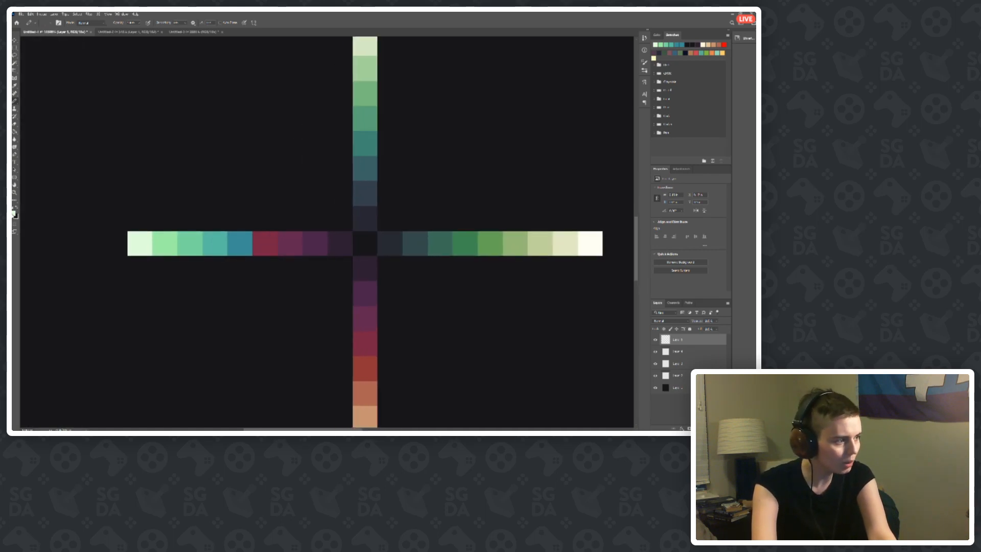
left_click(14, 214)
left_click(245, 240)
left_click(212, 242)
left_click(188, 243)
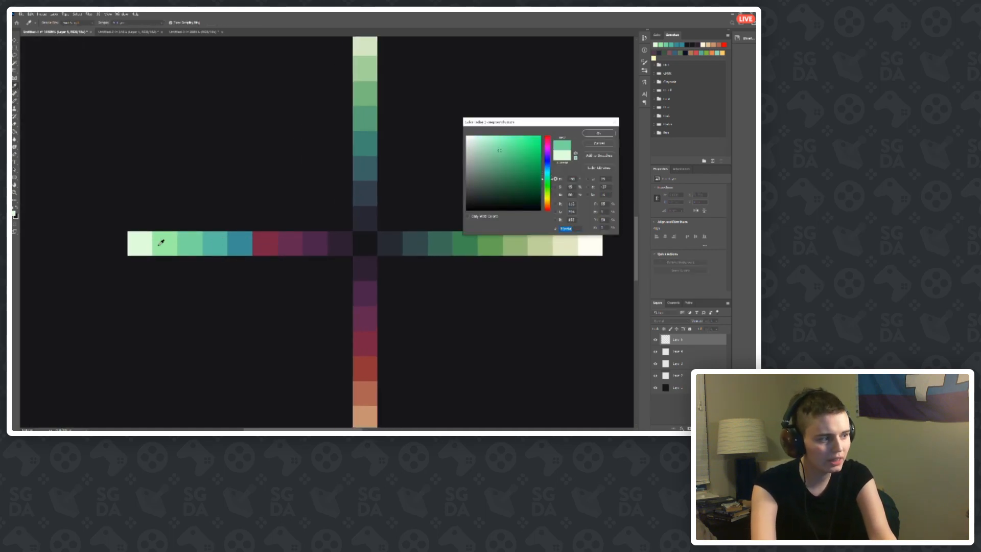
left_click(161, 242)
left_click(140, 241)
left_click(168, 237)
left_click(221, 241)
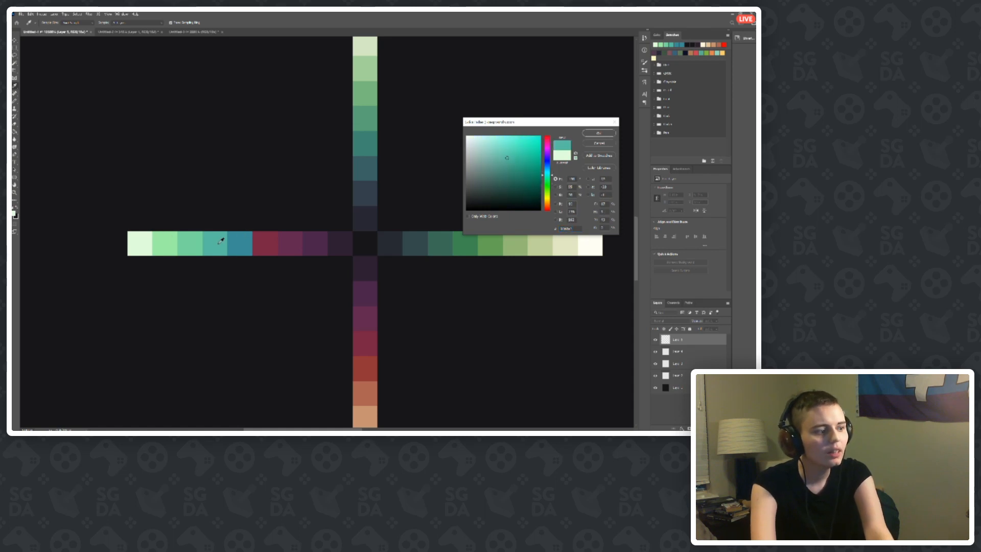
Step: Sample the pale green end, mid greens, teal and blue again to check the hue progression between neighboring swatches
left_click(176, 246)
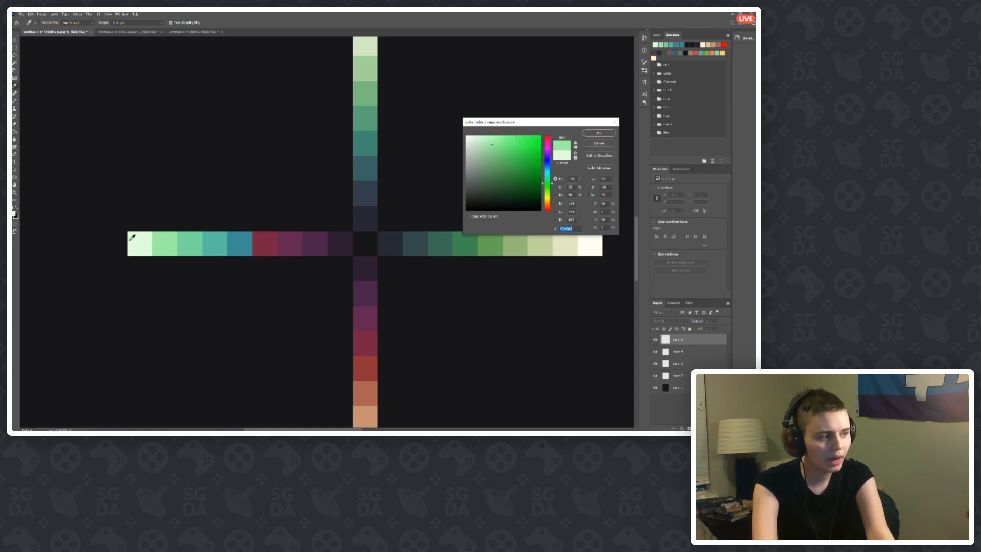
left_click(132, 237)
left_click(163, 232)
left_click(209, 238)
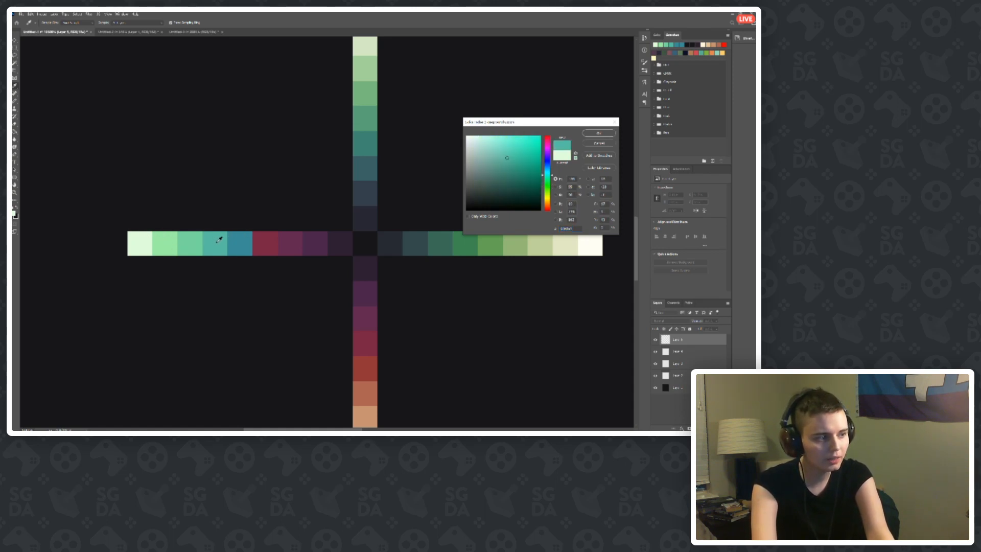
left_click(204, 241)
left_click(165, 241)
left_click(148, 245)
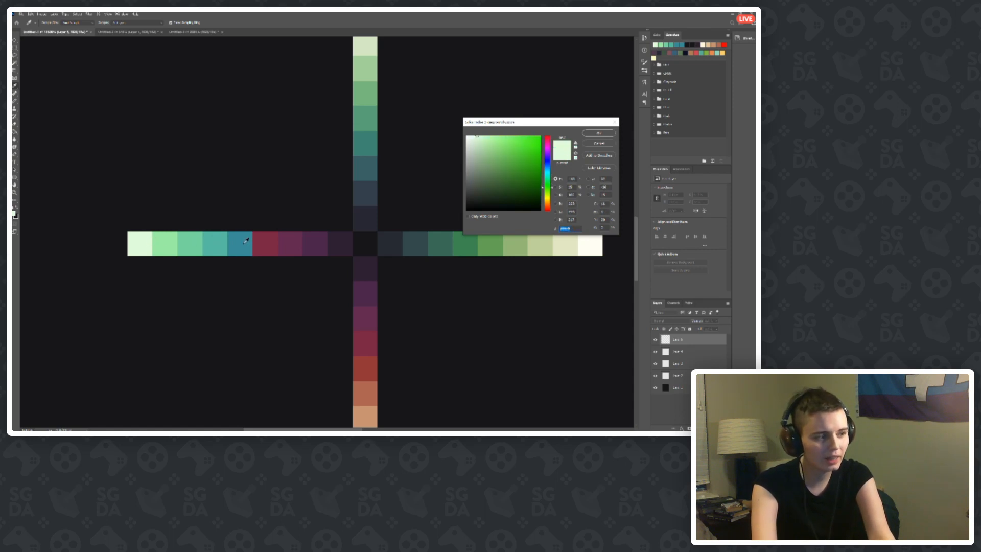
left_click(236, 243)
left_click(211, 247)
Step: Sample the teal swatch beside the blue one and set the foreground color to that teal with hue 175
left_click(248, 239)
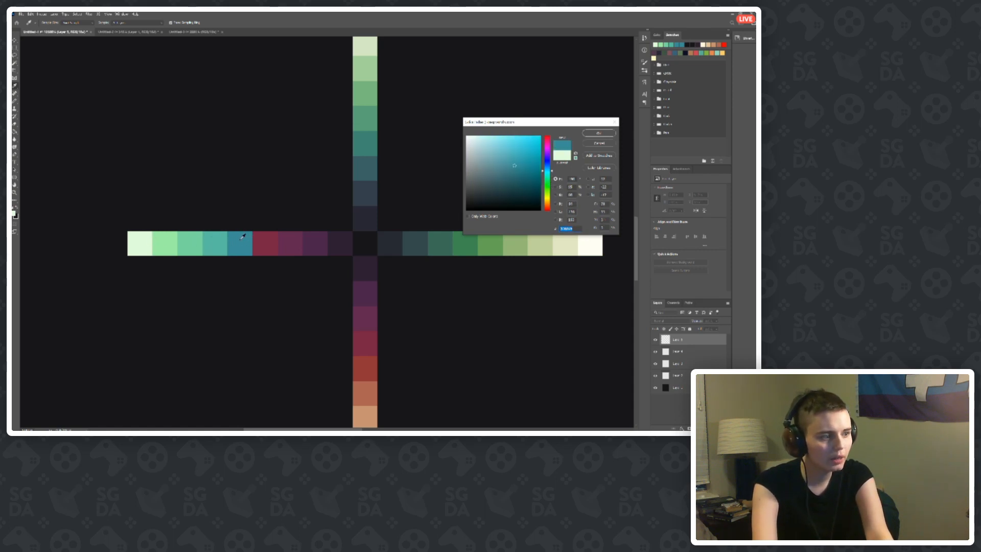
left_click(223, 247)
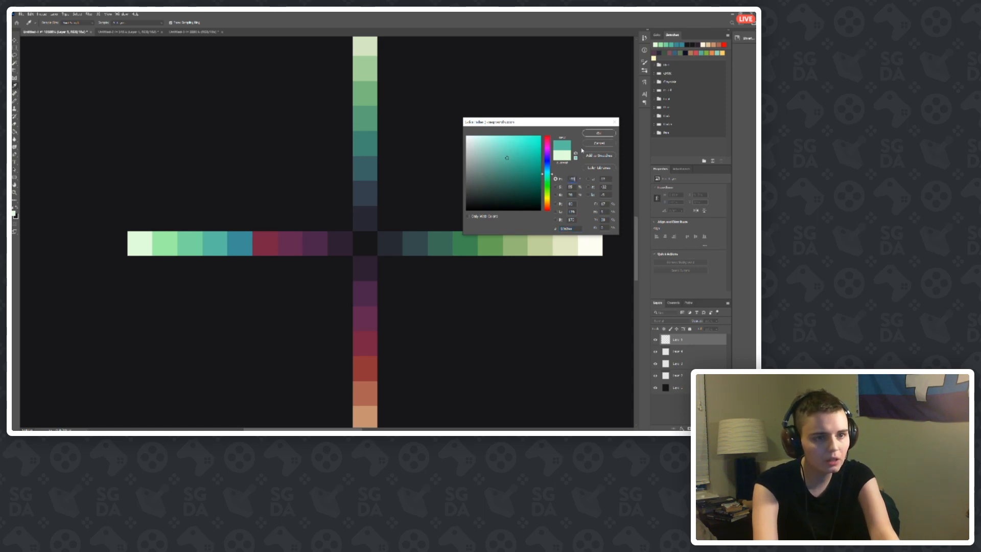
type("175")
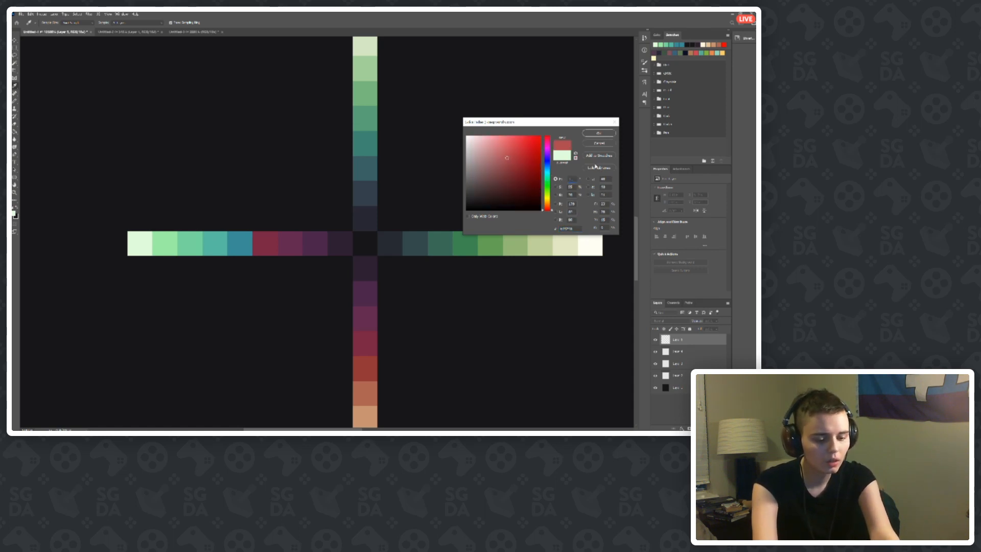
left_click(598, 133)
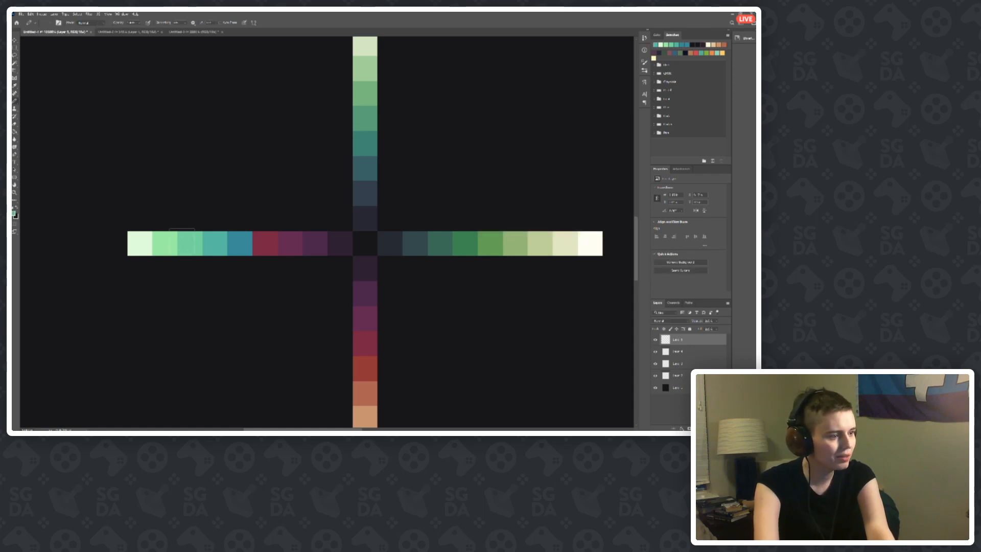
Step: Sample the mid green swatch beside the teal one, set its hue to 165, and repaint that swatch with the new color
left_click(14, 213)
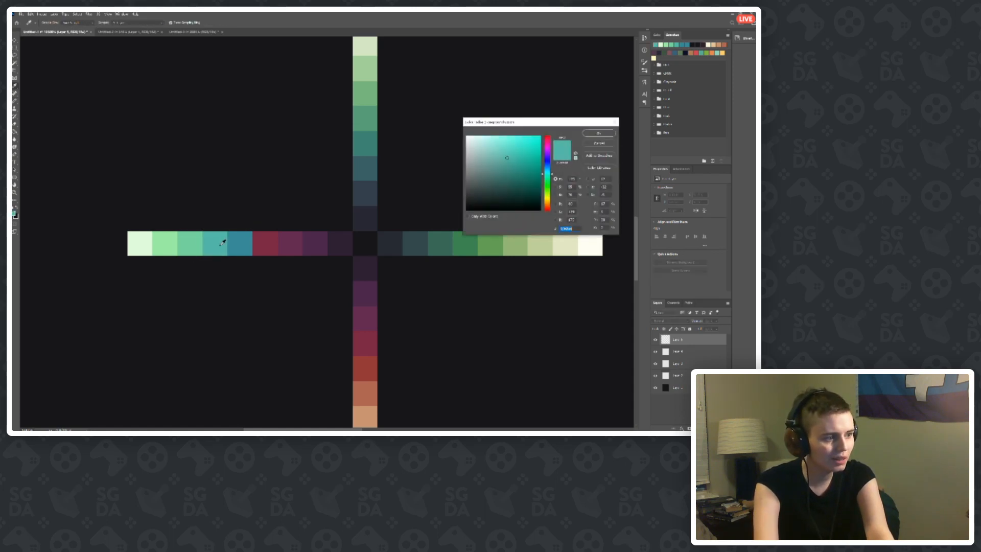
left_click(195, 246)
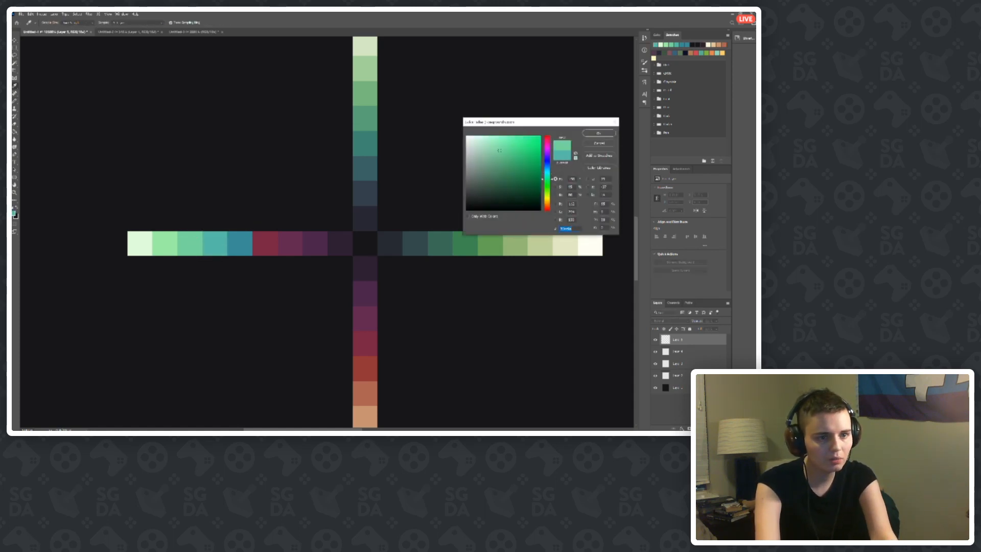
key("Tab")
type("165")
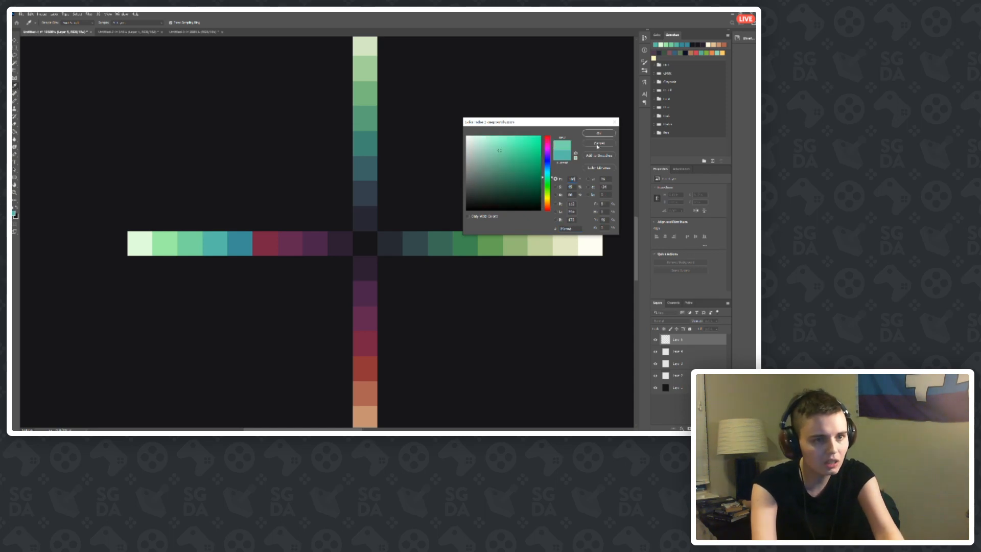
key("Return")
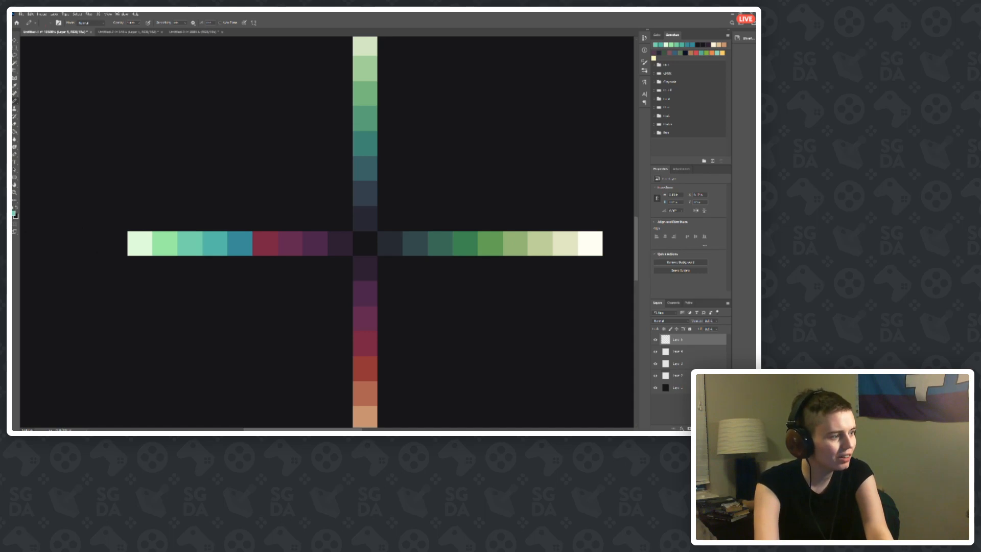
Step: Sample the light green swatch next to the pale green end and open its hue value for editing
left_click(14, 213)
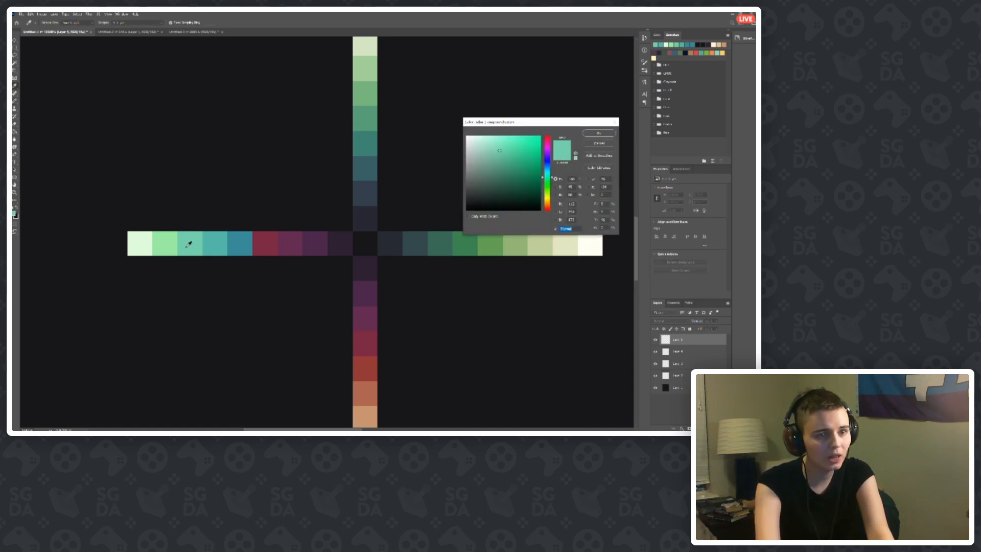
left_click(173, 239)
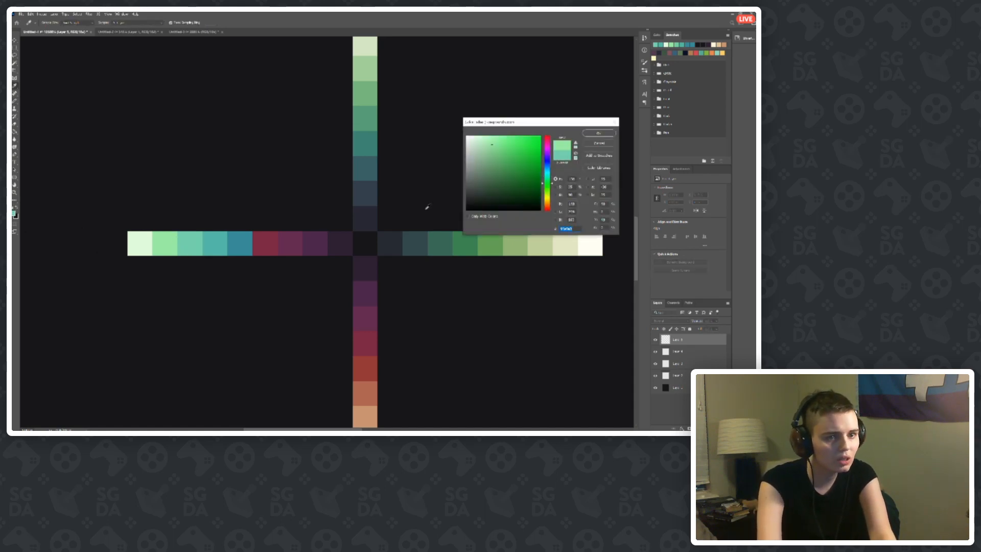
left_click(572, 178)
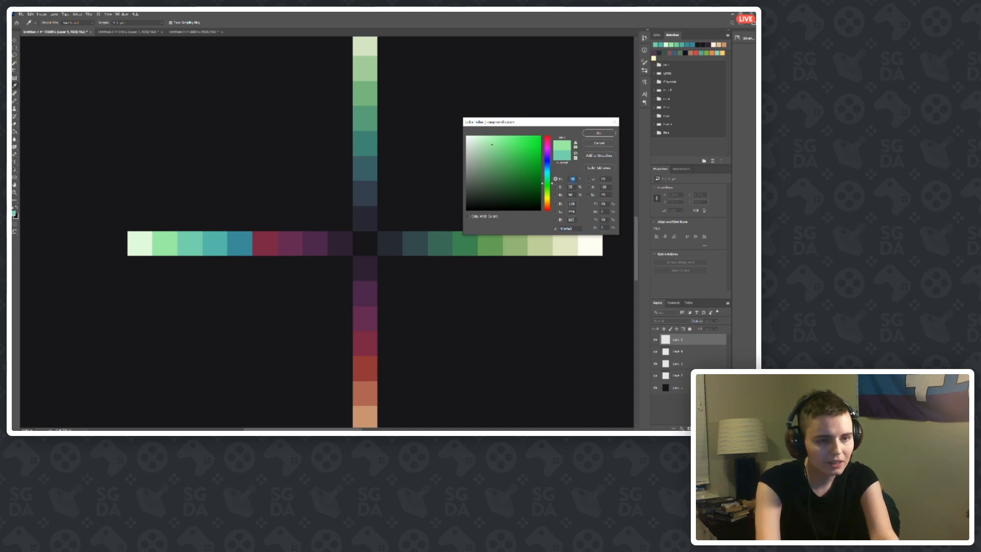
Step: Recolor the two lightest swatches at the outer end of the left arm in pale mint tones
left_click(586, 134)
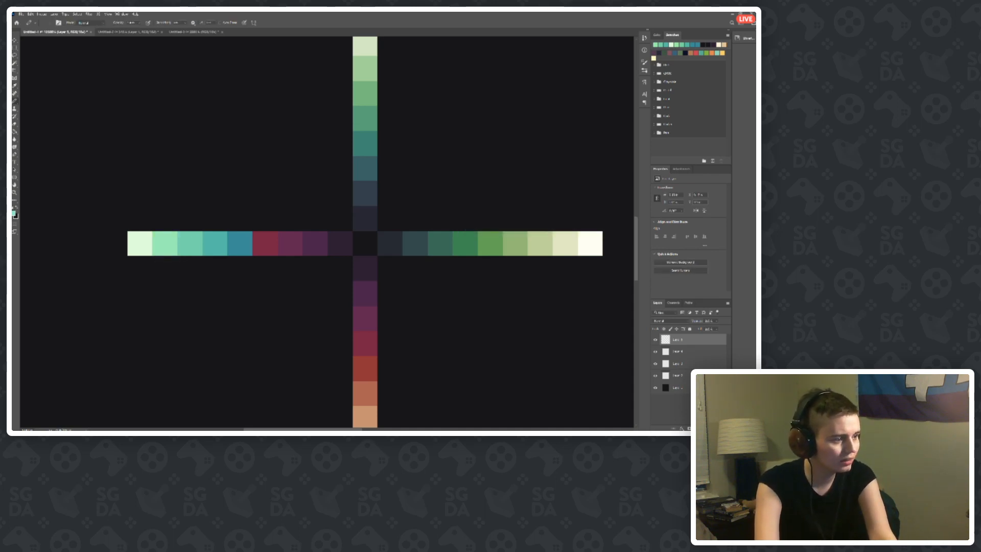
left_click(14, 213)
left_click(147, 242)
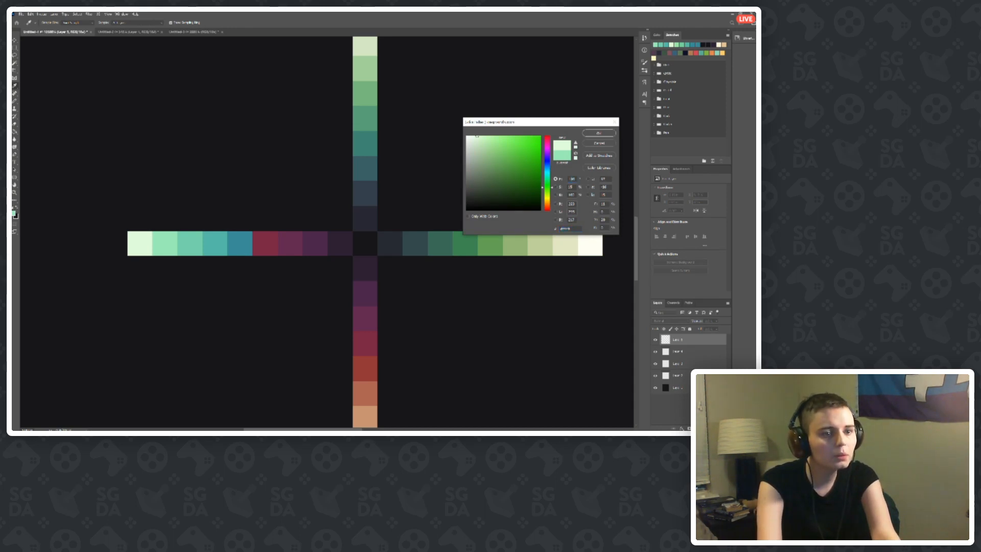
left_click(599, 134)
key("b")
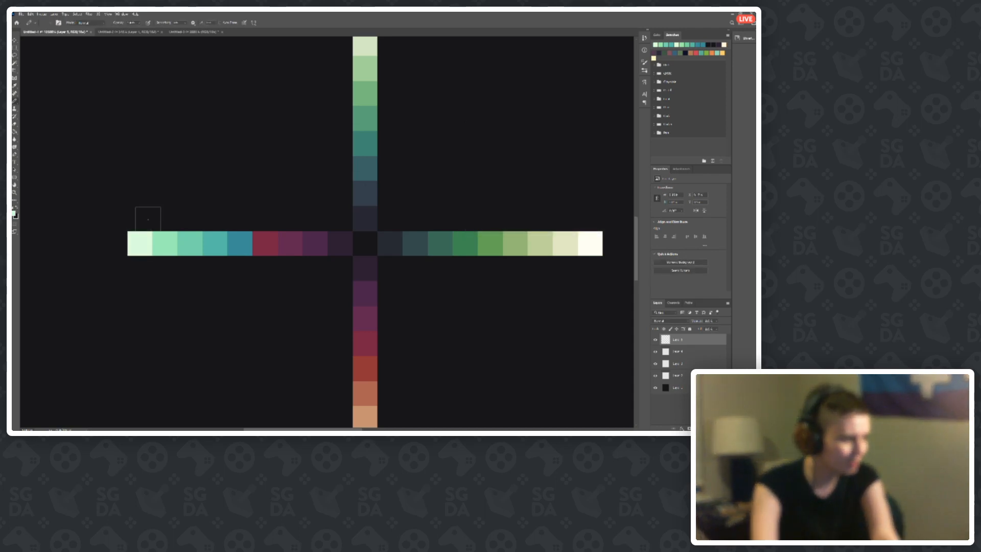
Step: Sample the crimson swatch beside the blue one on the left arm, set its hue to 205, and repaint that swatch
scroll(275, 289, "down", 13)
scroll(251, 256, "up", 11)
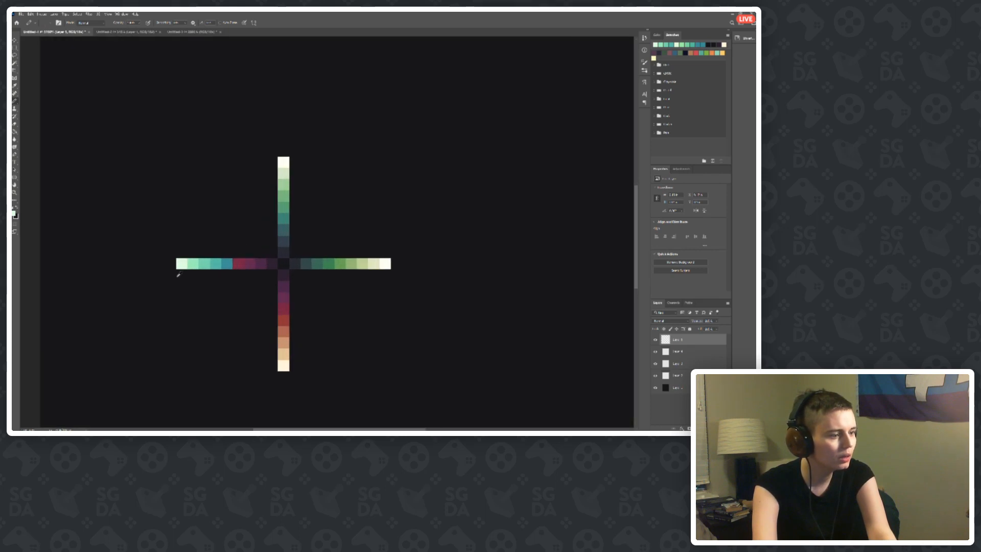
scroll(252, 293, "up", 2)
left_click(241, 231, "alt")
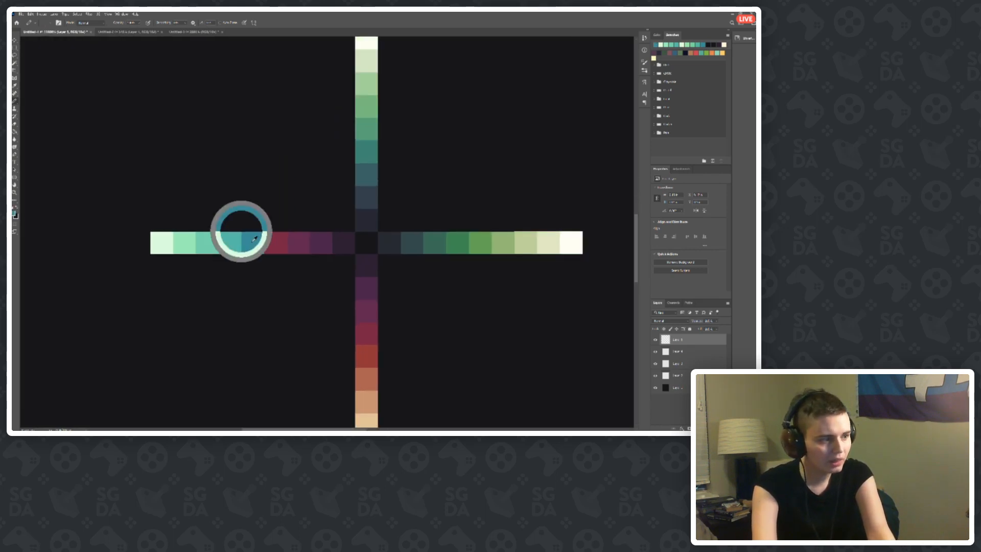
left_click(14, 215)
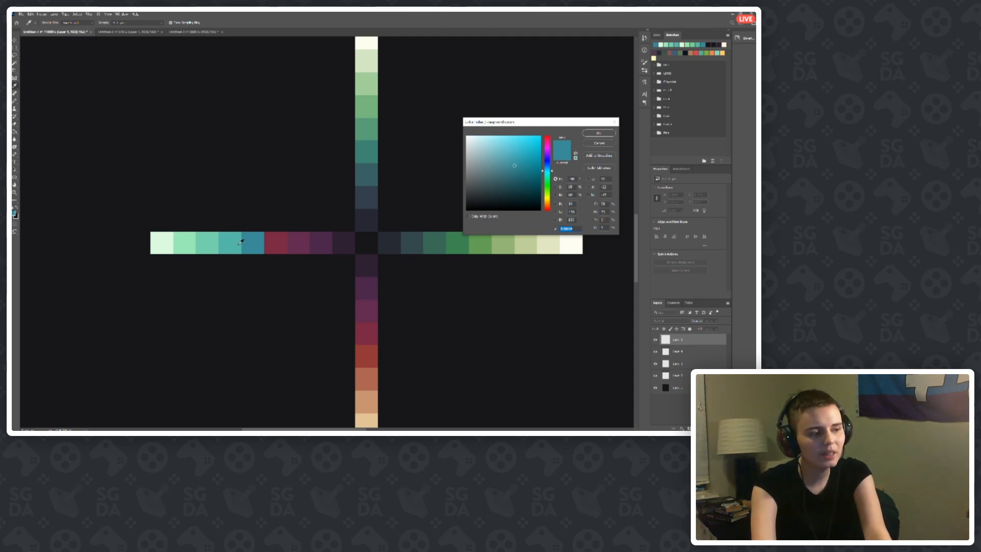
left_click(279, 241)
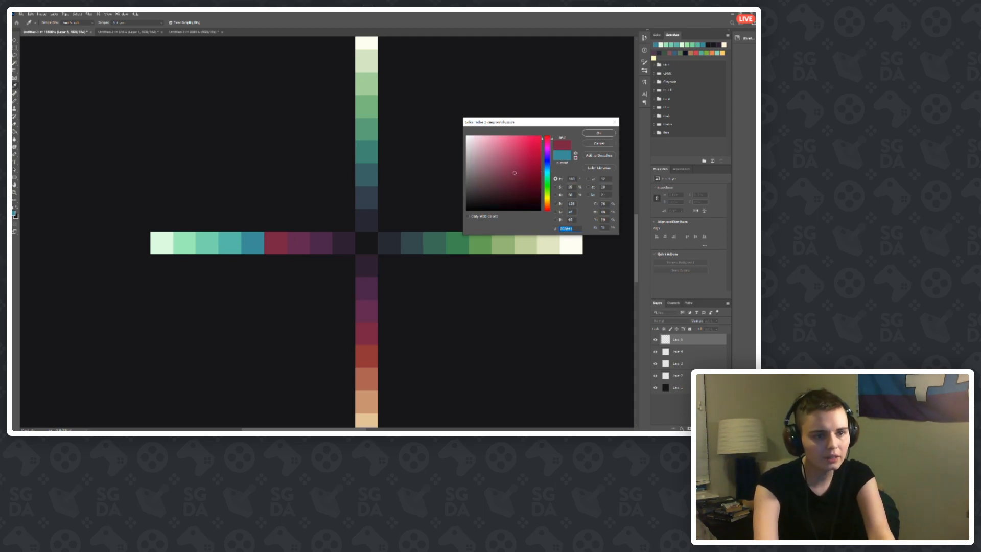
left_click(256, 240)
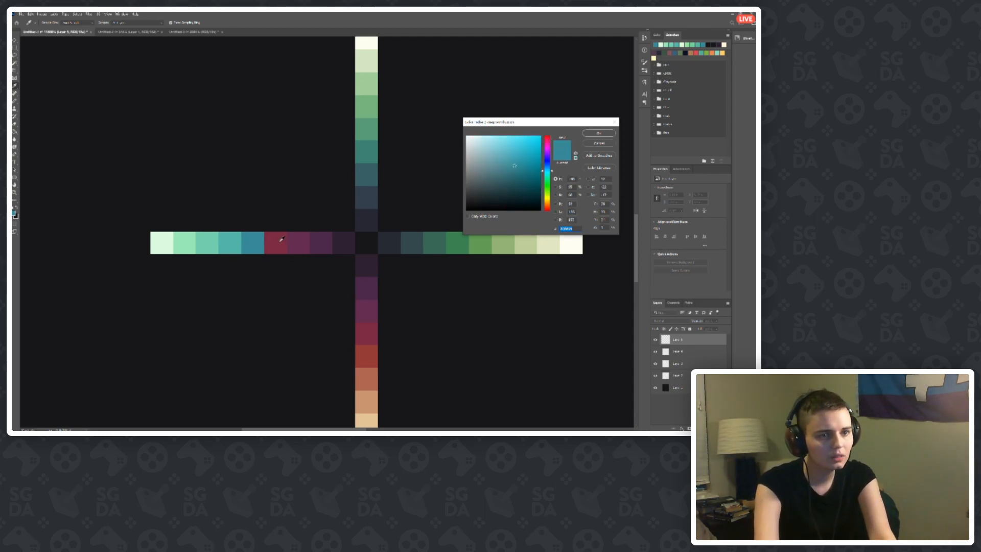
left_click(276, 239)
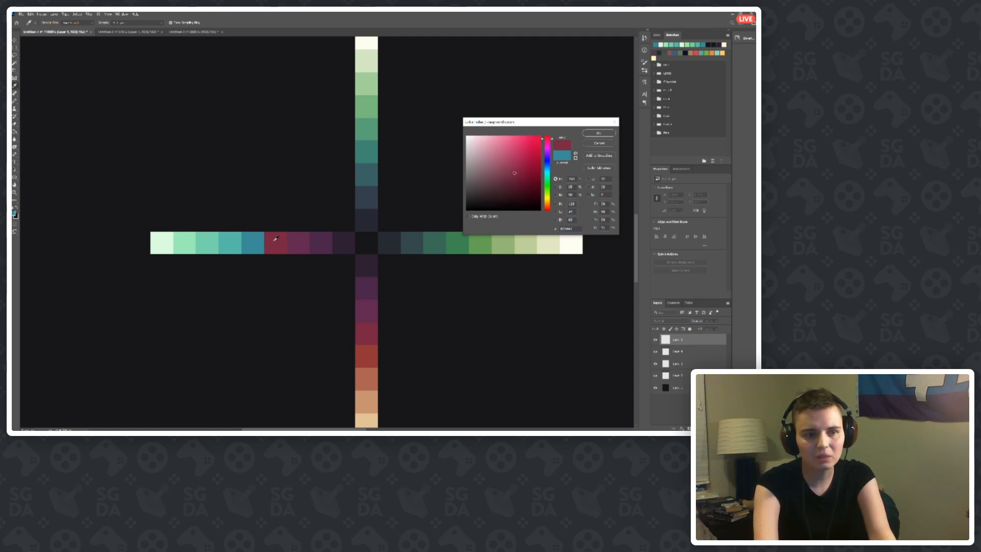
left_click_drag(575, 179, 556, 177)
type("205")
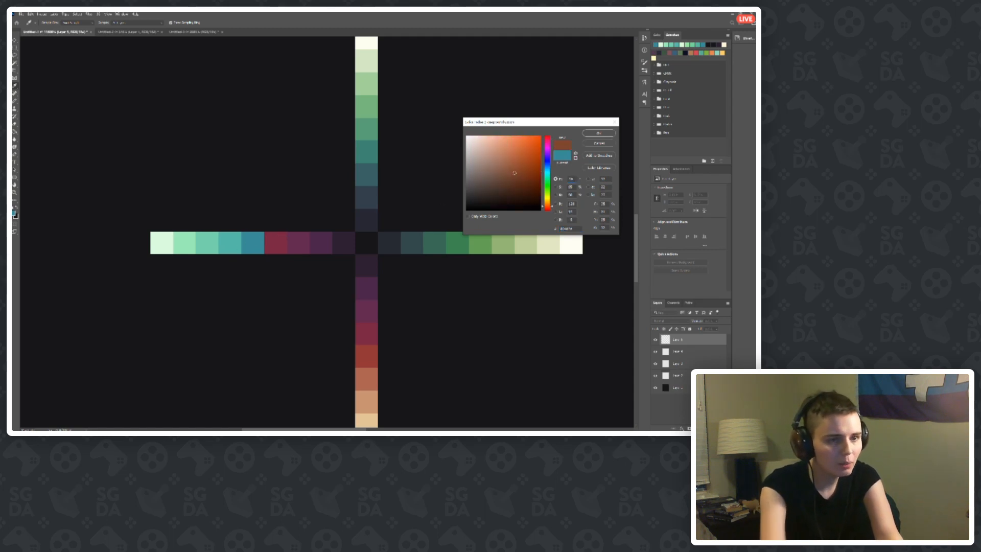
left_click(598, 134)
key("b")
left_click(271, 240)
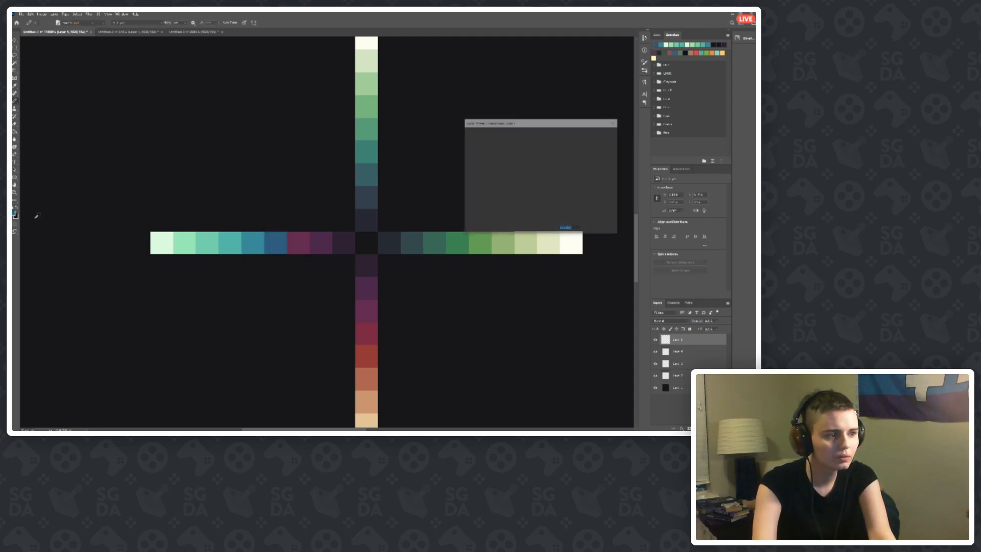
Step: Sample the plum swatch in the left arm, change its hue to 225, and repaint that swatch
left_click(14, 212)
left_click(301, 244)
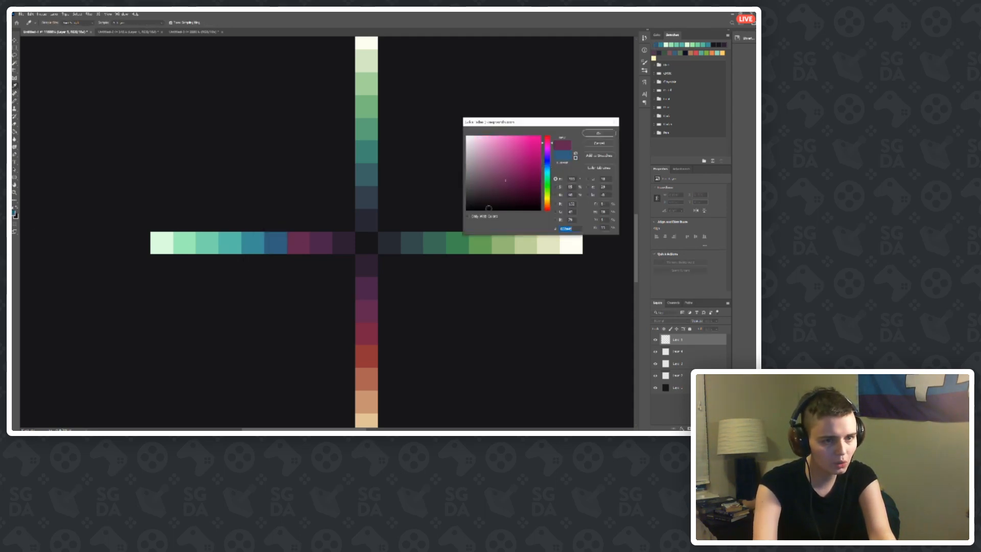
left_click_drag(575, 179, 557, 178)
type("22")
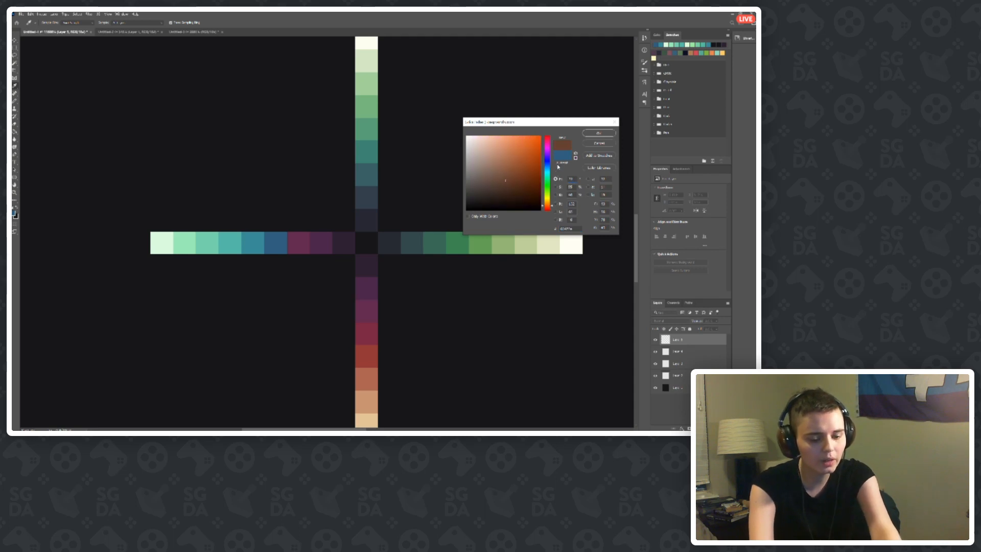
type("5")
key("Return")
key("b")
left_click(296, 238)
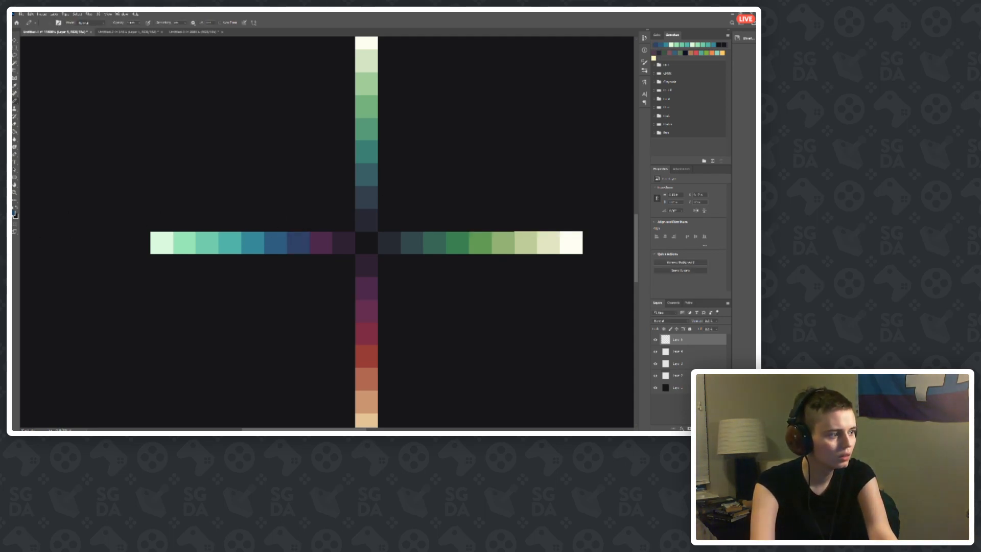
Step: Sample the purple swatch in the left arm, change its hue to 235, and repaint that swatch
left_click(15, 212)
left_click(315, 238)
left_click_drag(575, 179, 556, 179)
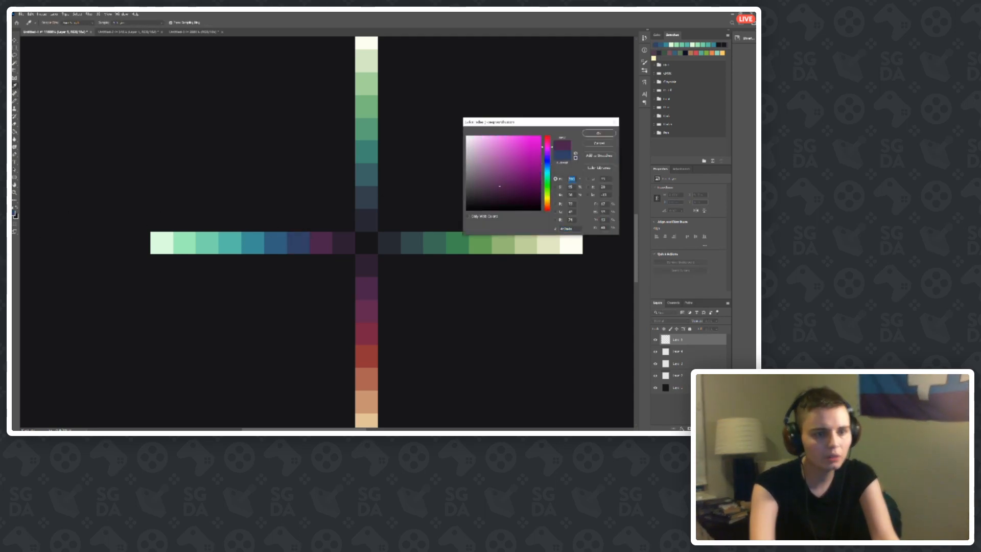
type("235")
key("Return")
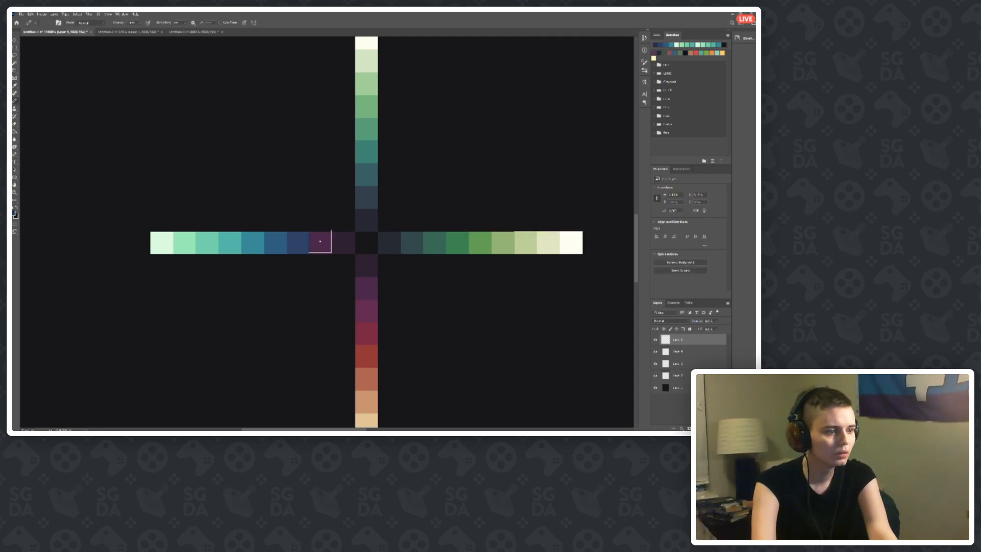
left_click(320, 241)
Step: Sample the darkest purple swatch next to the center on the left arm, set its hue to 250, and repaint it
left_click(15, 213)
left_click(350, 242)
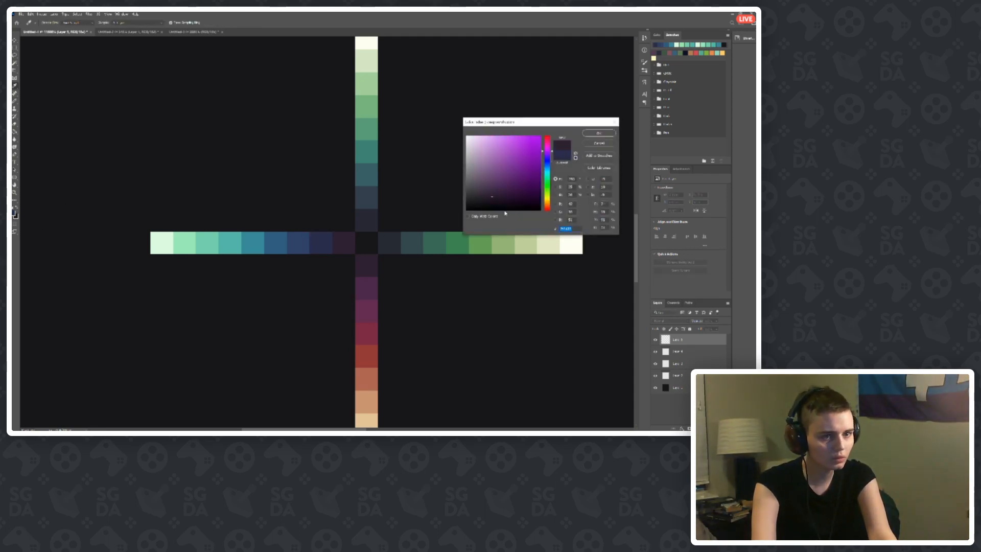
left_click_drag(575, 179, 551, 175)
type("25")
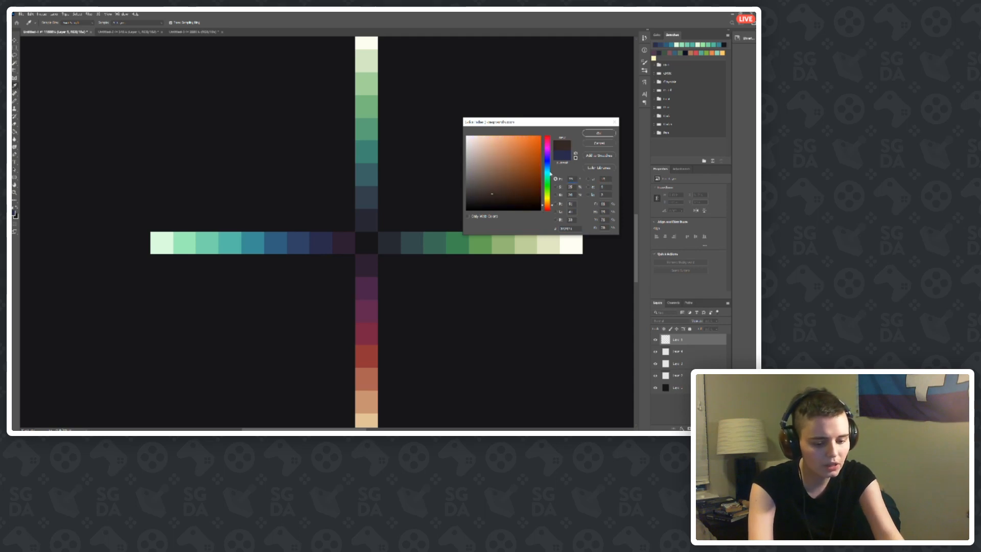
type("0")
key("Return")
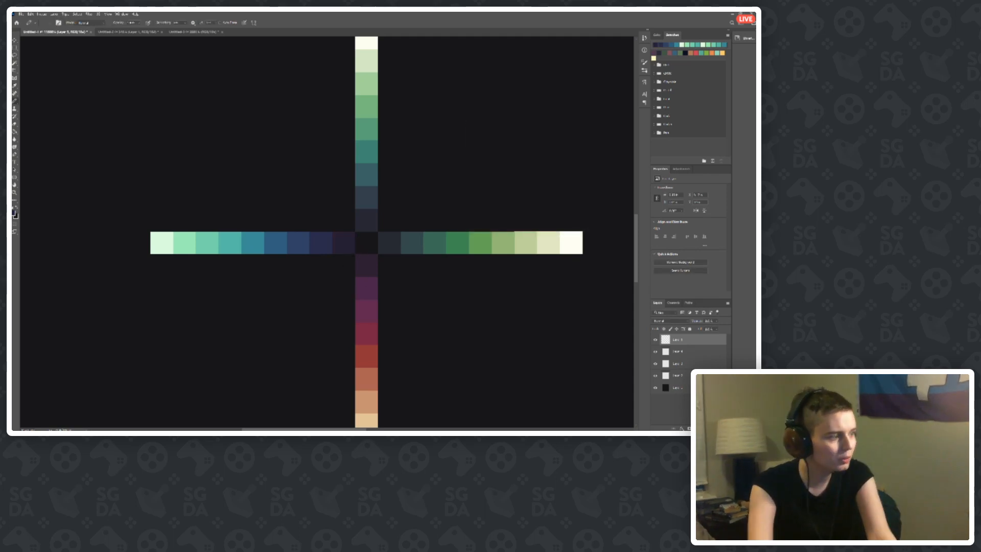
Step: Inspect the center swatch's color values without applying them, and examine the whole four-armed palette at different magnifications
left_click(14, 213)
left_click(340, 215)
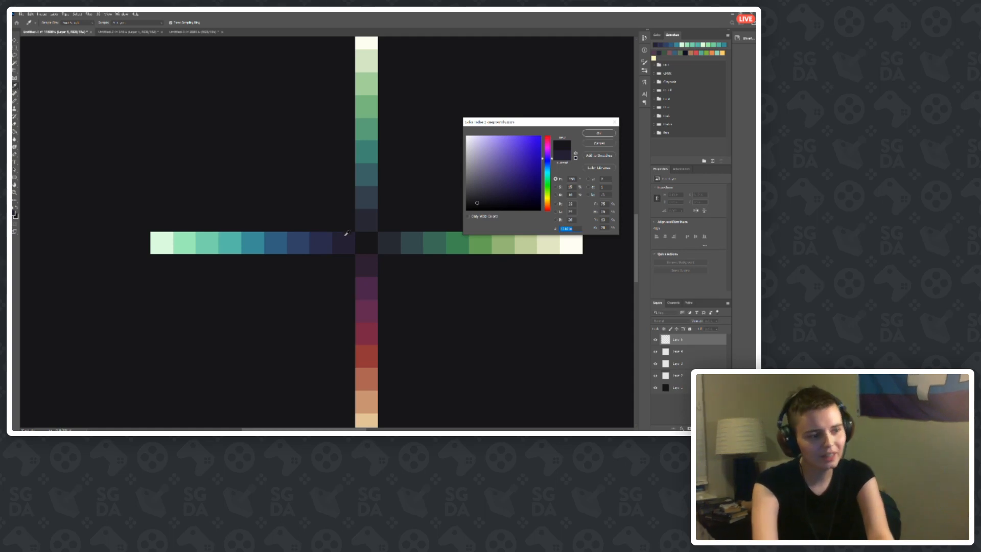
left_click(363, 238)
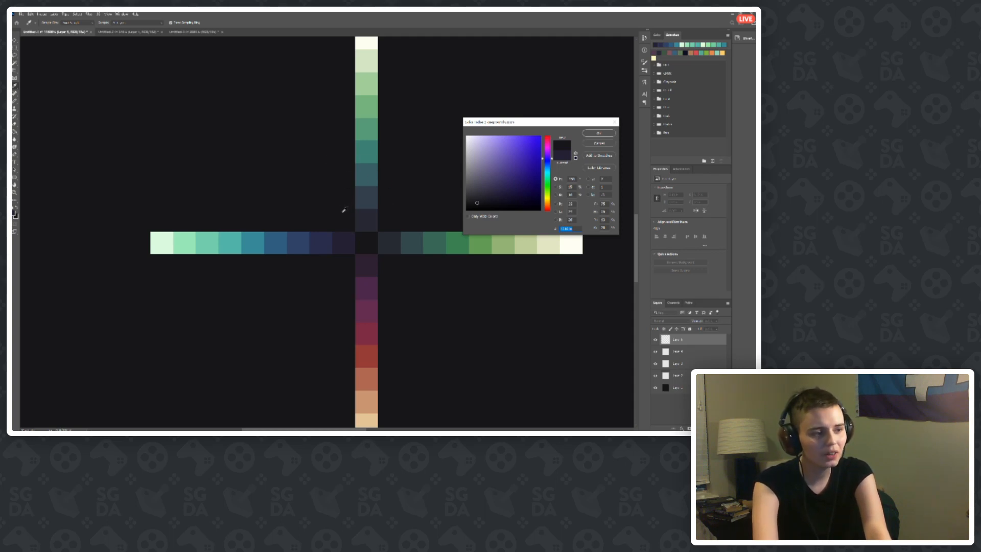
left_click(602, 143)
scroll(302, 280, "down", 3)
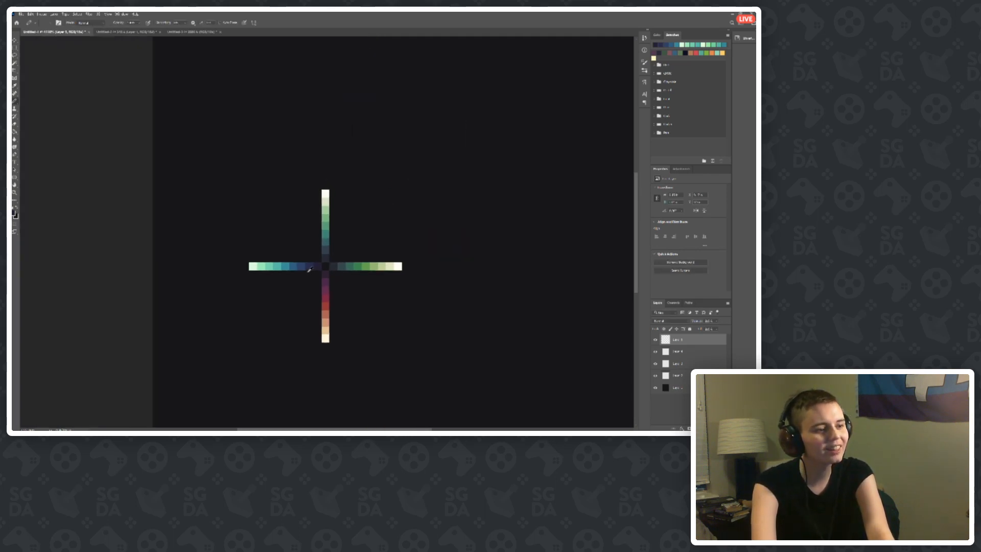
scroll(367, 286, "down", 1)
scroll(261, 270, "up", 4)
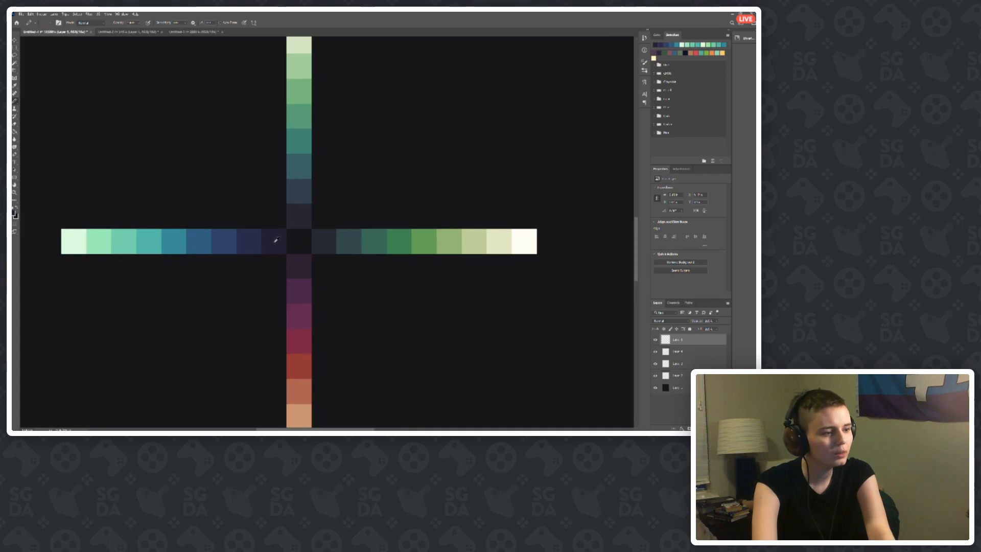
scroll(327, 249, "down", 5)
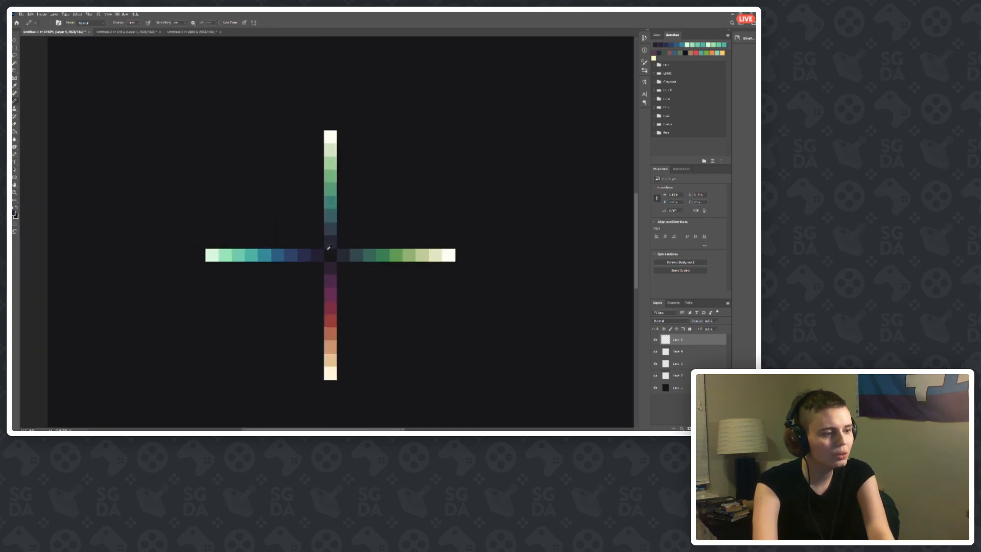
scroll(291, 226, "up", 4)
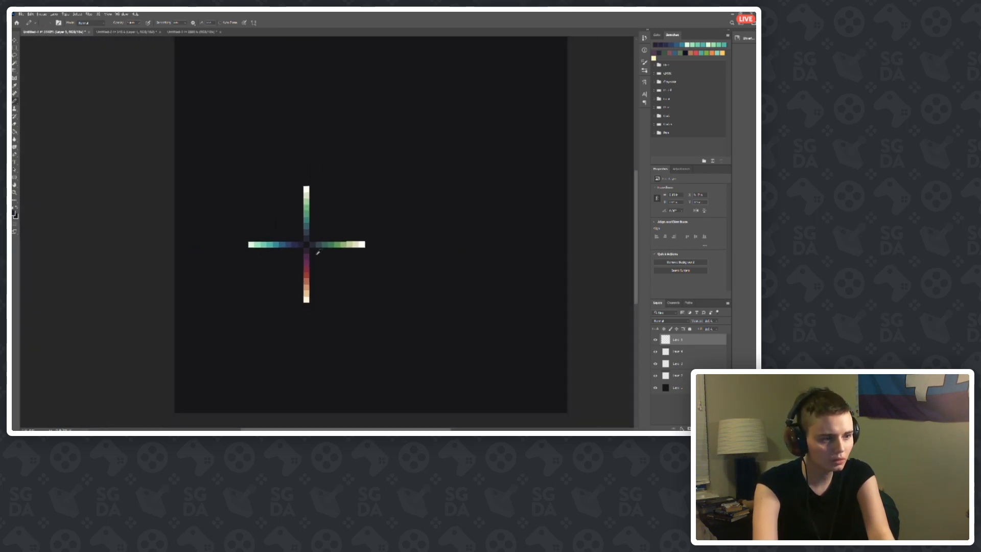
scroll(323, 272, "up", 3)
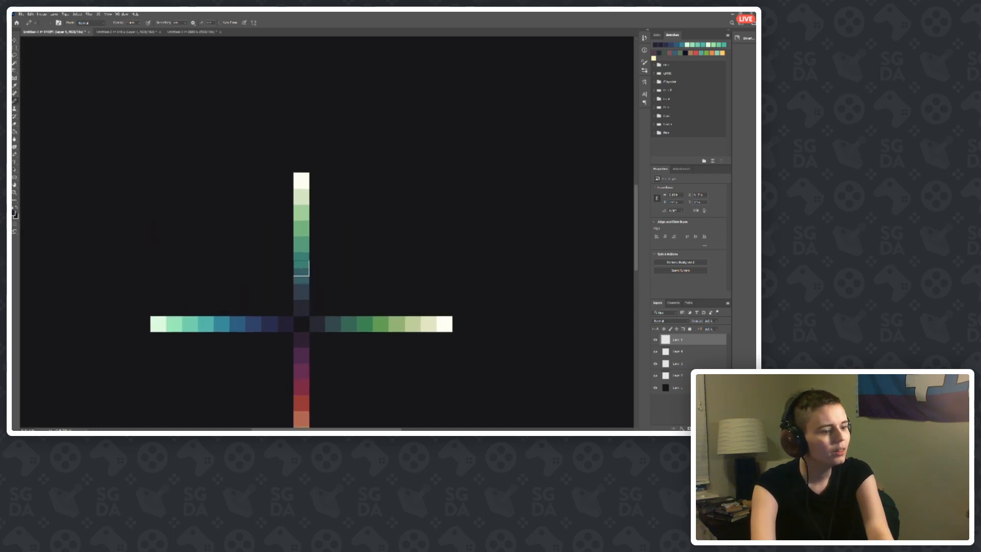
scroll(299, 266, "down", 4)
Step: Sample and compare the color values of the crimson, red and orange swatches in the lower arm without changing them
left_click(14, 213)
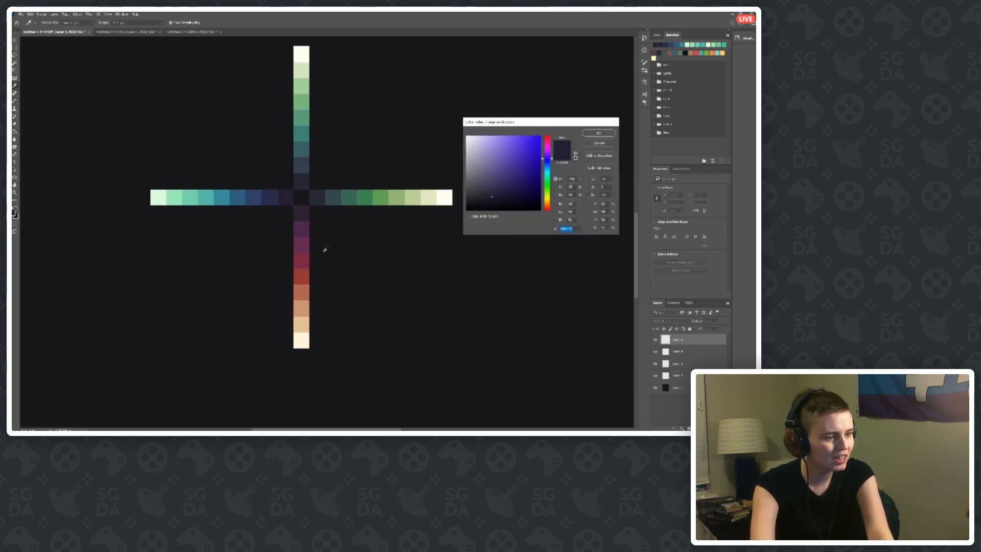
left_click(306, 275)
left_click(599, 145)
scroll(276, 340, "up", 2)
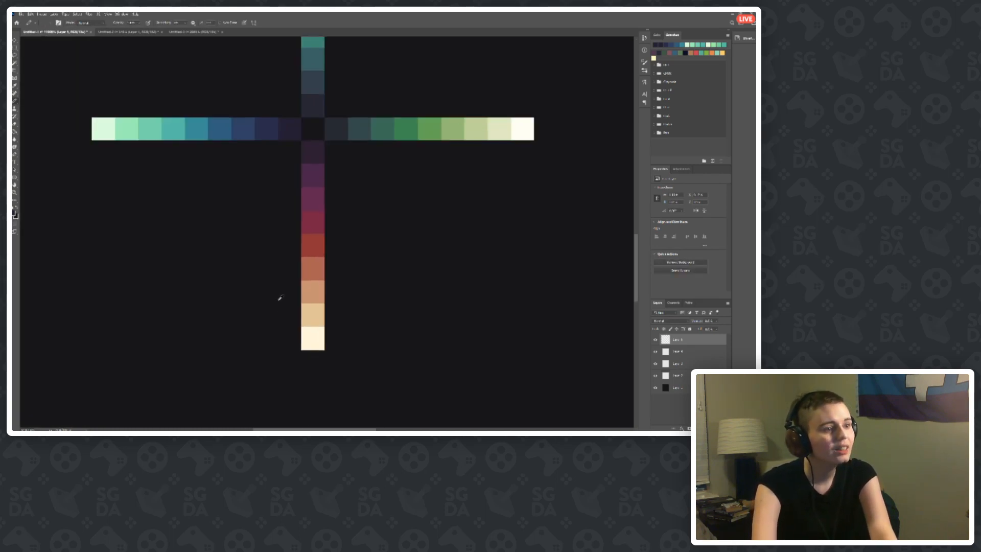
scroll(278, 298, "down", 3)
scroll(285, 278, "up", 3)
left_click(310, 263)
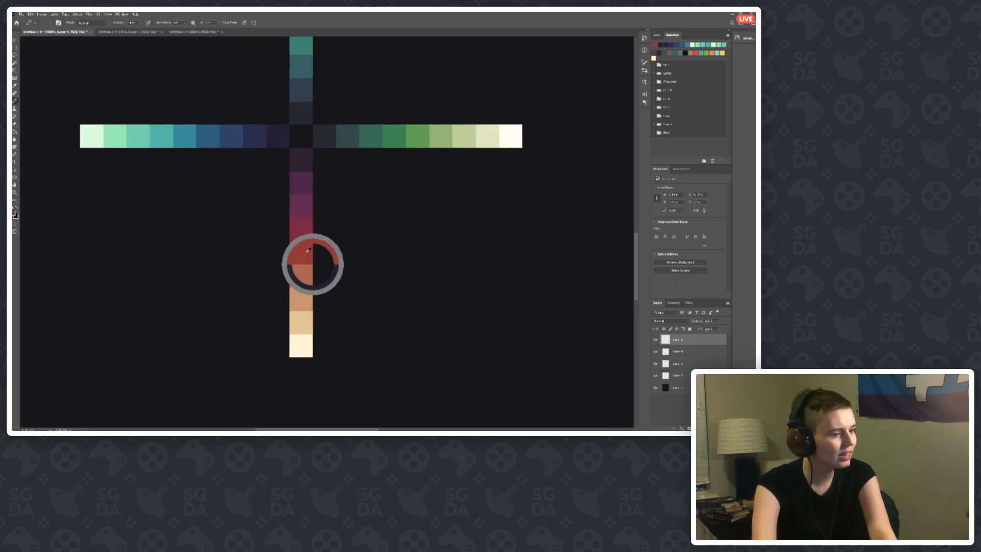
left_click(14, 214)
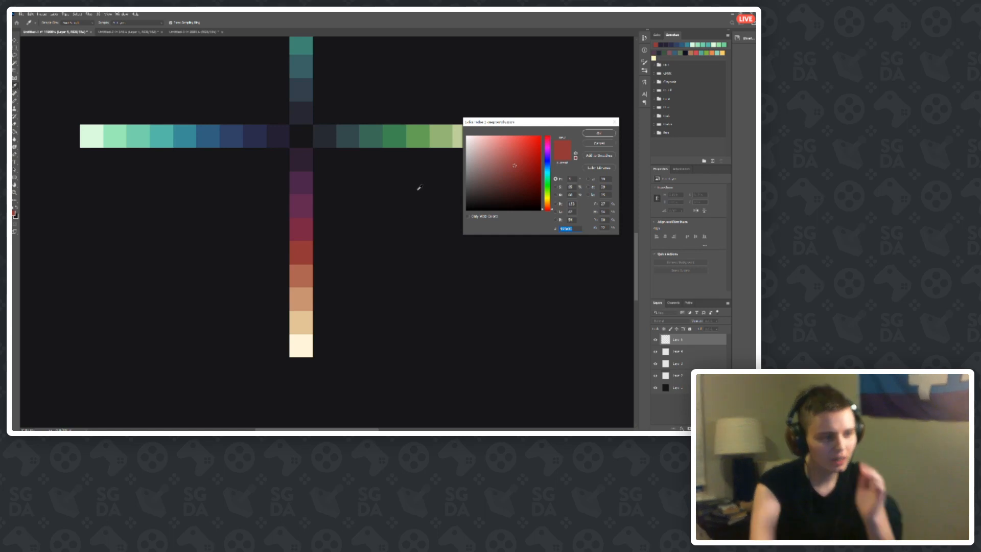
left_click(300, 223)
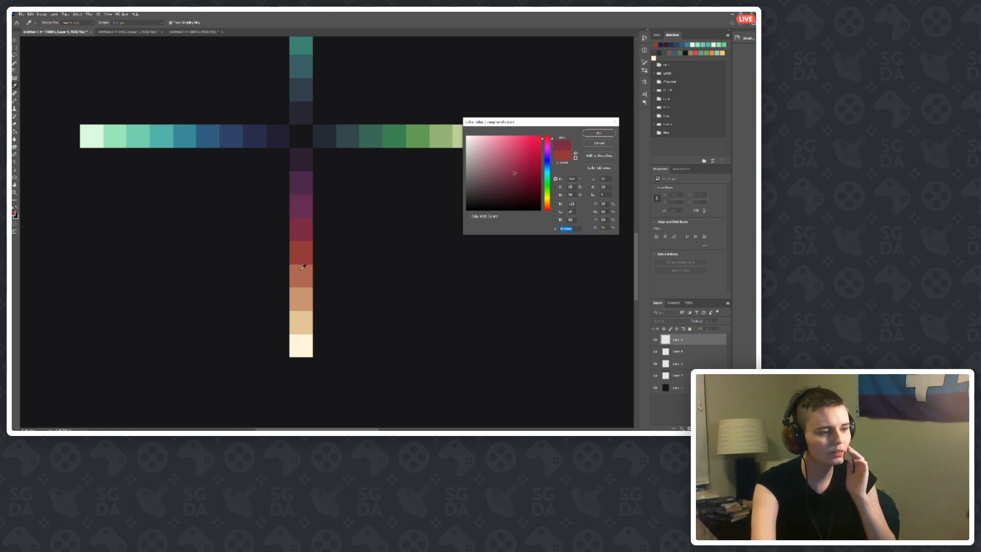
left_click(301, 270)
left_click(587, 145)
Step: Merge the four palette ramp layers above the dark background into a single layer
scroll(355, 311, "up", 1)
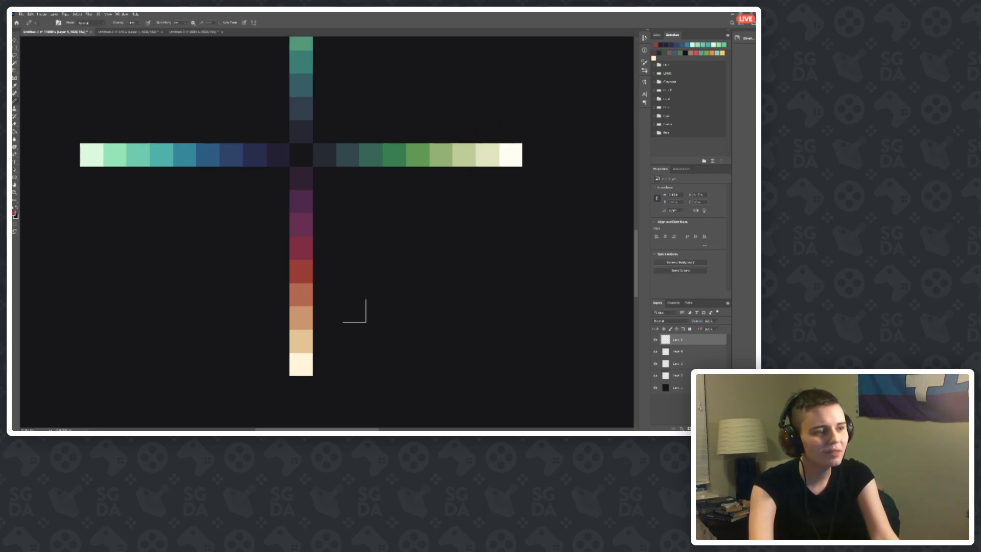
scroll(355, 310, "up", 3)
scroll(352, 297, "down", 5)
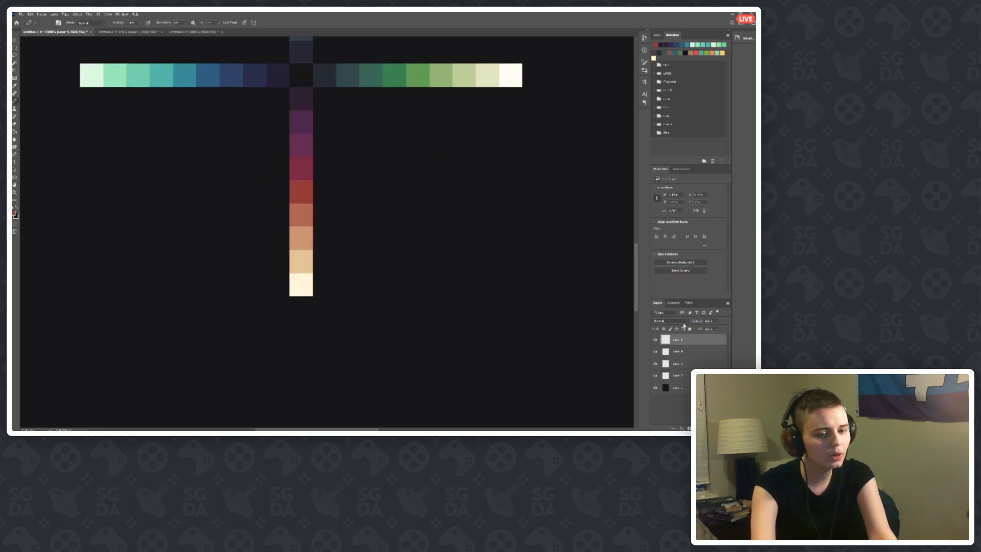
left_click(677, 376, "shift")
right_click(676, 376)
left_click(692, 298)
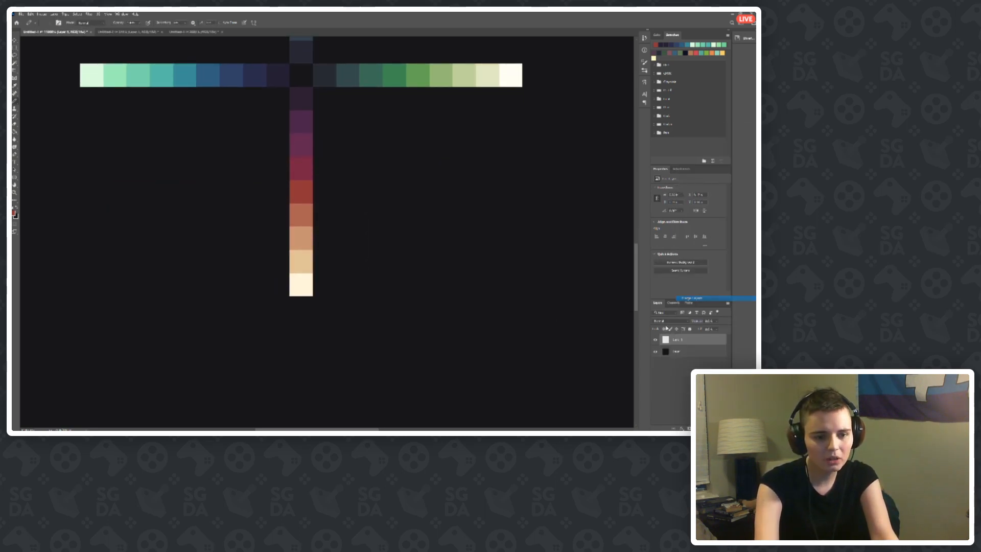
scroll(320, 294, "down", 3)
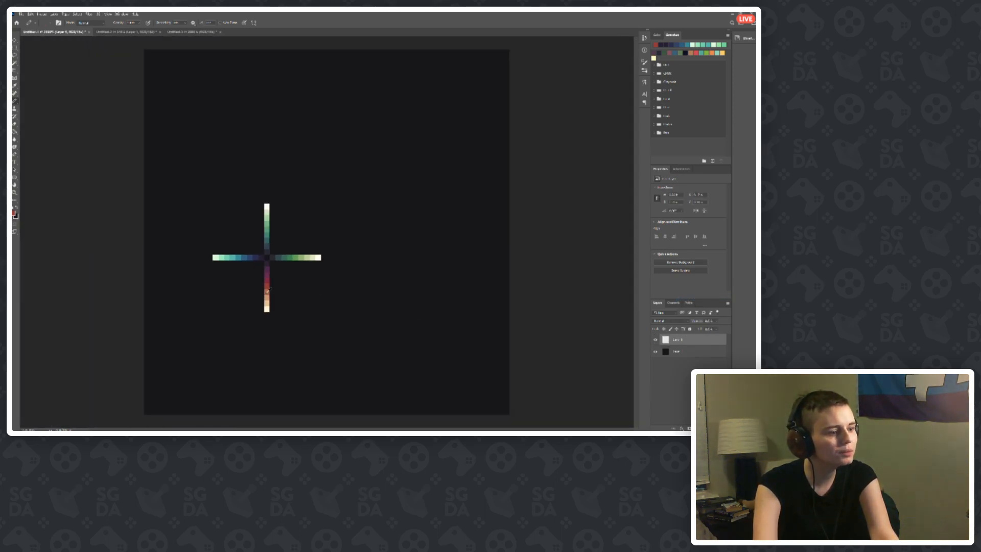
Step: Move the merged four-armed palette horizontally about two swatch widths to the right
scroll(267, 290, "up", 5)
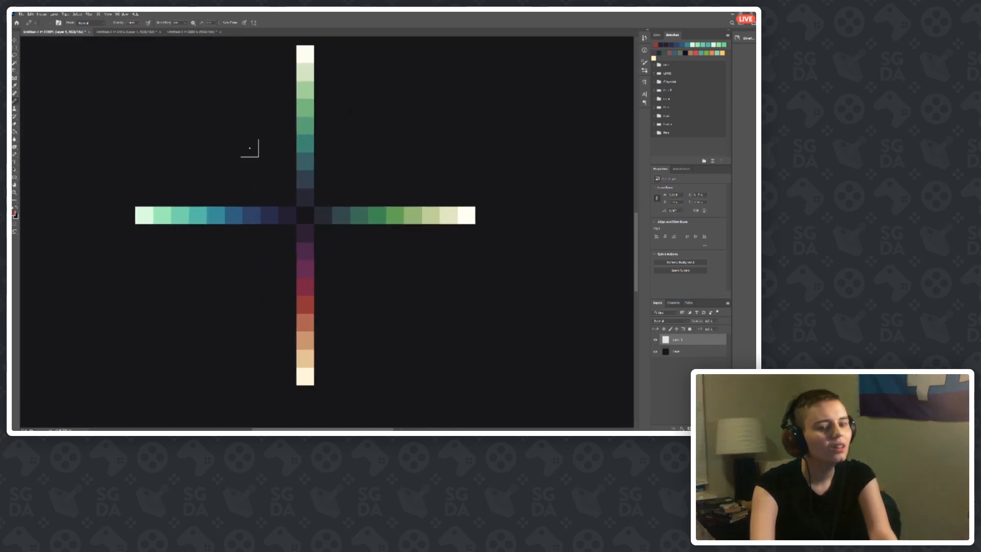
key("v")
left_click_drag(313, 237, 348, 237)
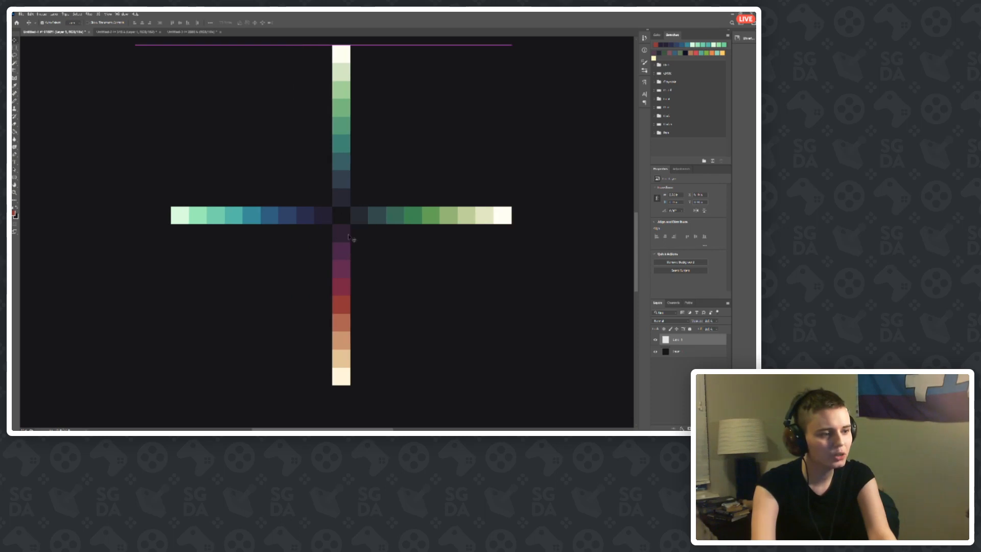
Step: Sample the crimson swatch in the lower arm, set hue 5, saturation 75 and brightness 75, and paint a red swatch directly right of it
scroll(348, 237, "down", 4)
scroll(314, 293, "up", 5)
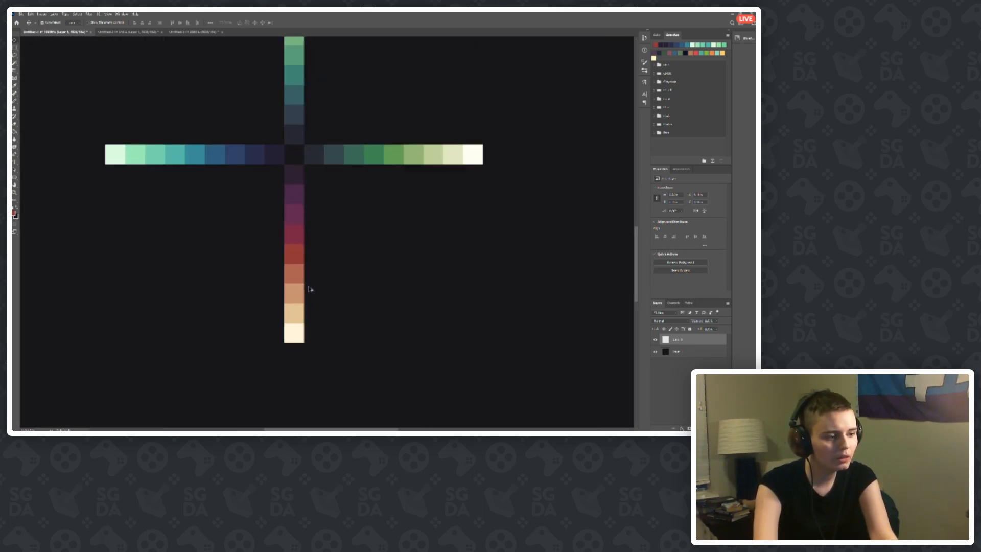
scroll(310, 290, "up", 2)
key("b")
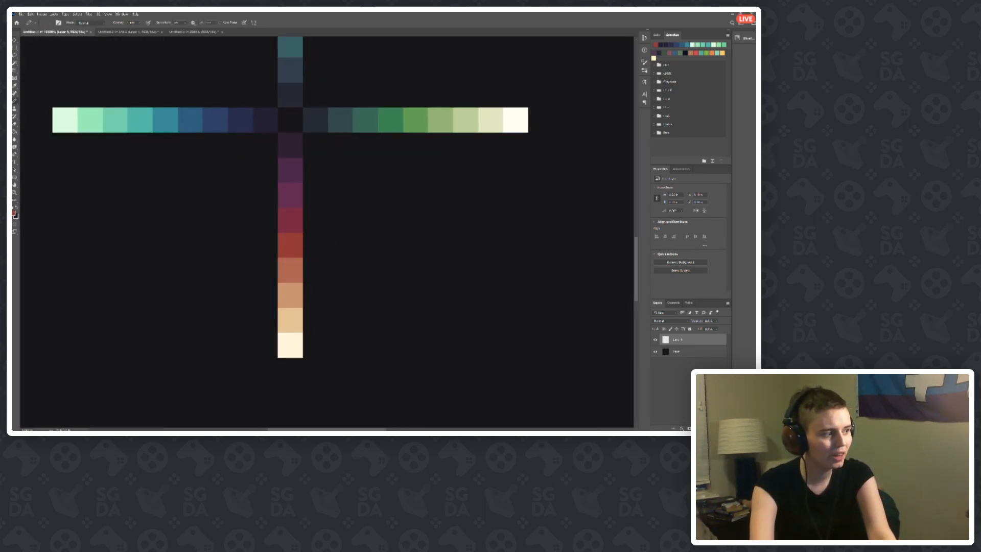
left_click(13, 213)
left_click(286, 215)
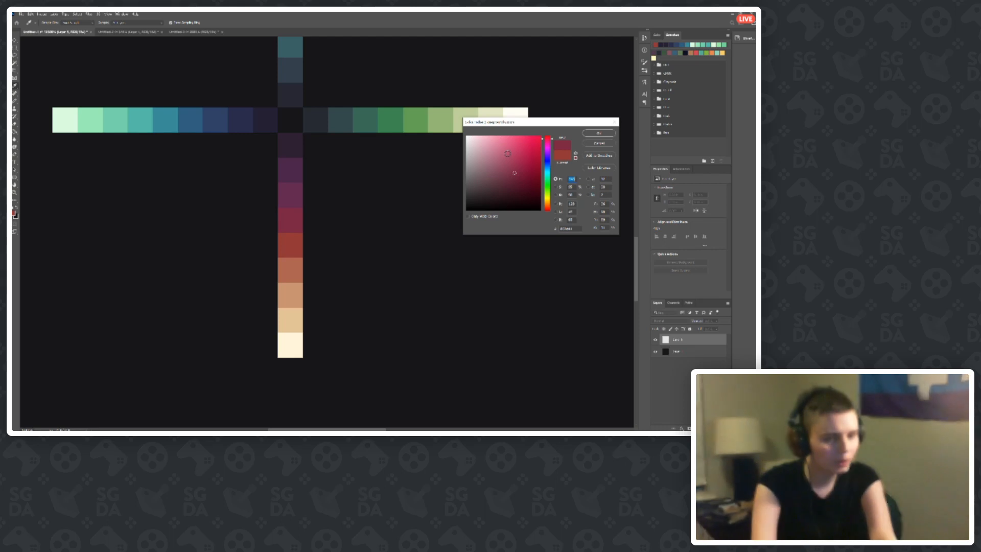
type("5")
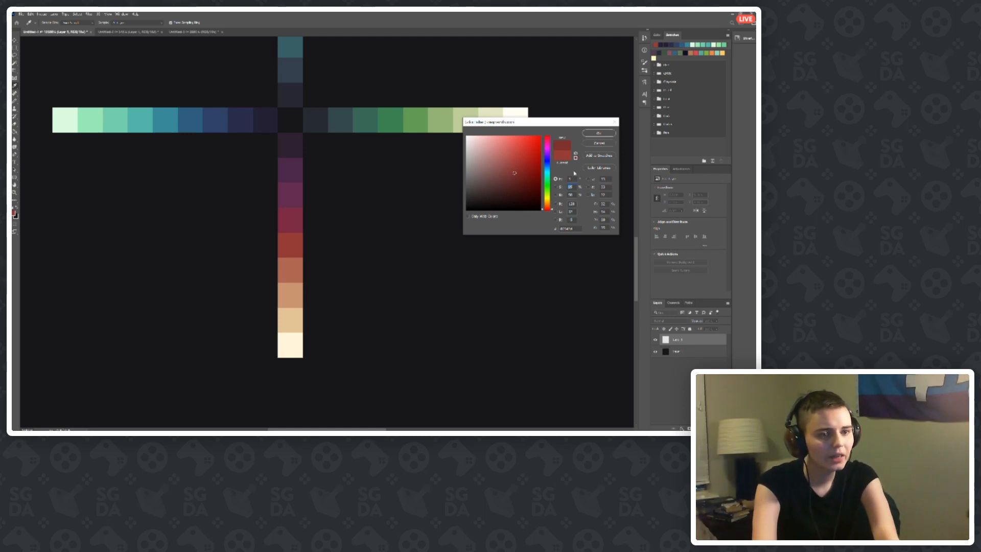
type("75")
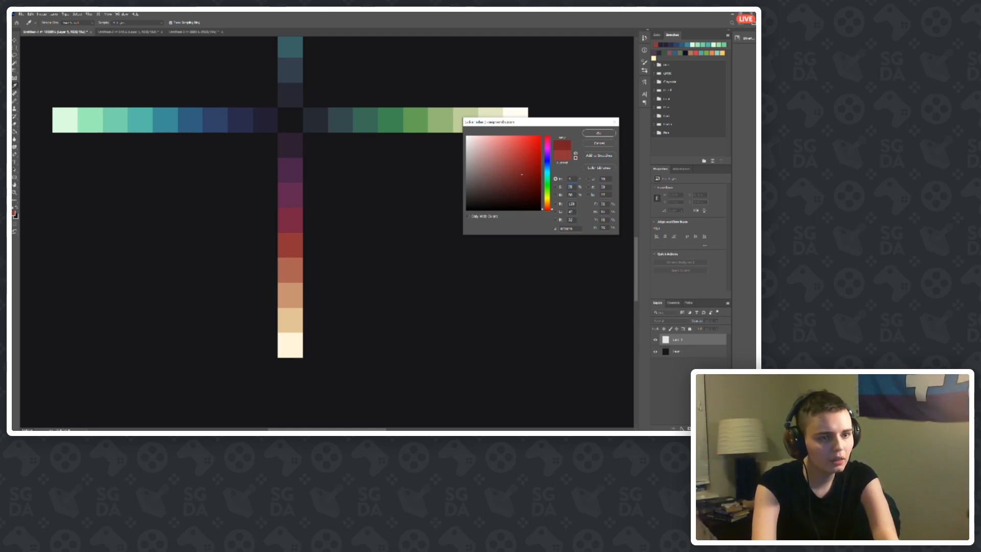
left_click_drag(573, 196, 562, 195)
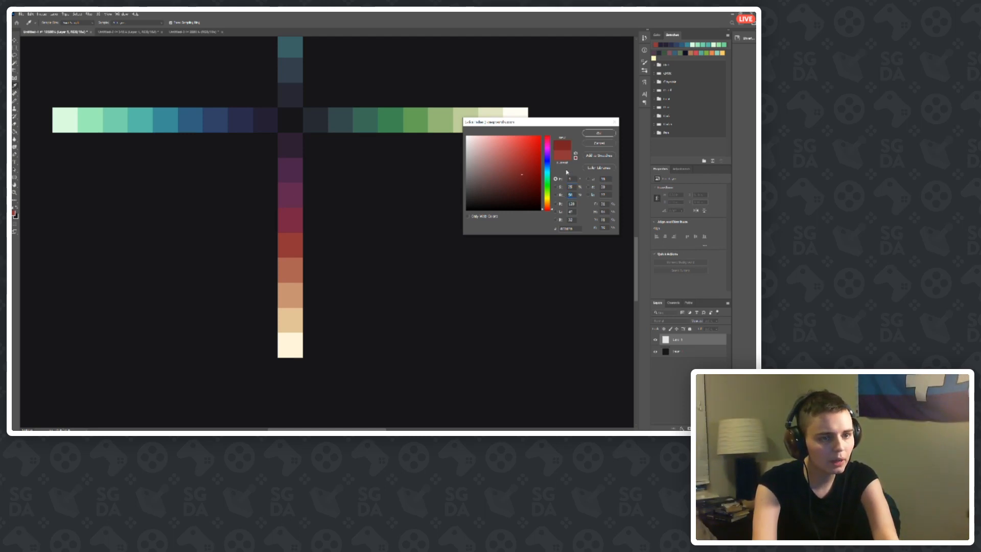
type("60")
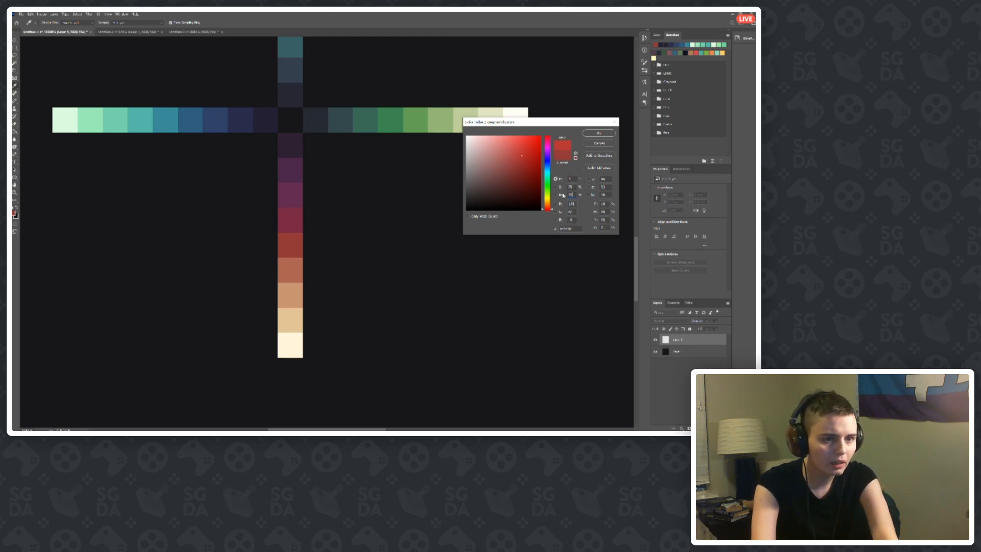
key("Return")
left_click(315, 220)
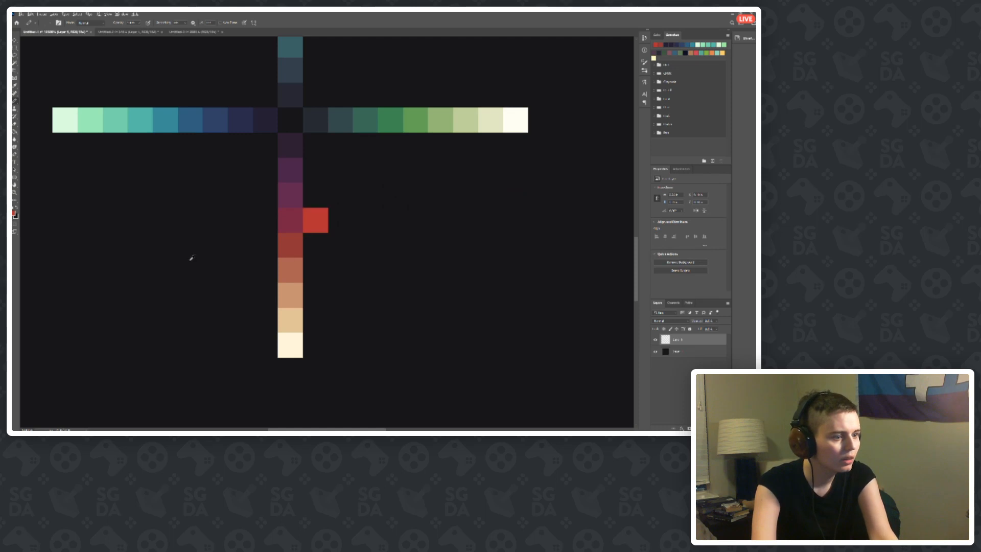
Step: Compare the color values of the crimson and red swatches, and repaint the red swatch with saturation 73
scroll(357, 268, "down", 2)
scroll(287, 232, "up", 1)
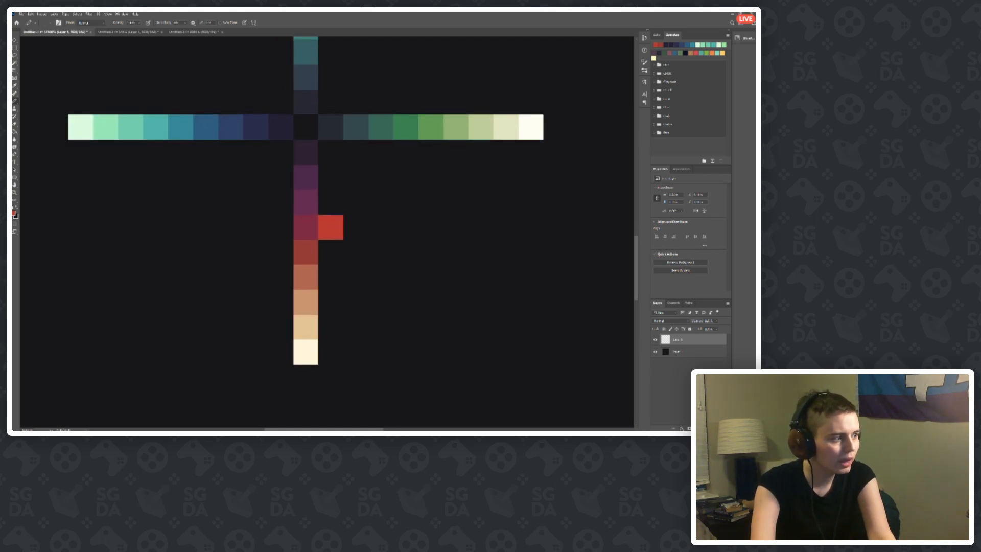
left_click(14, 214)
left_click(308, 225)
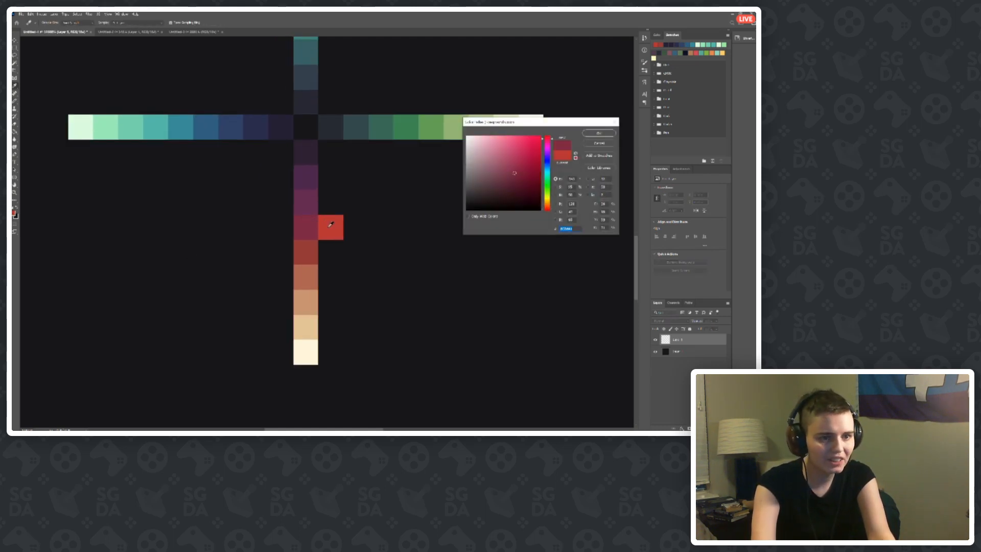
left_click(327, 224)
left_click(310, 225)
left_click(326, 226)
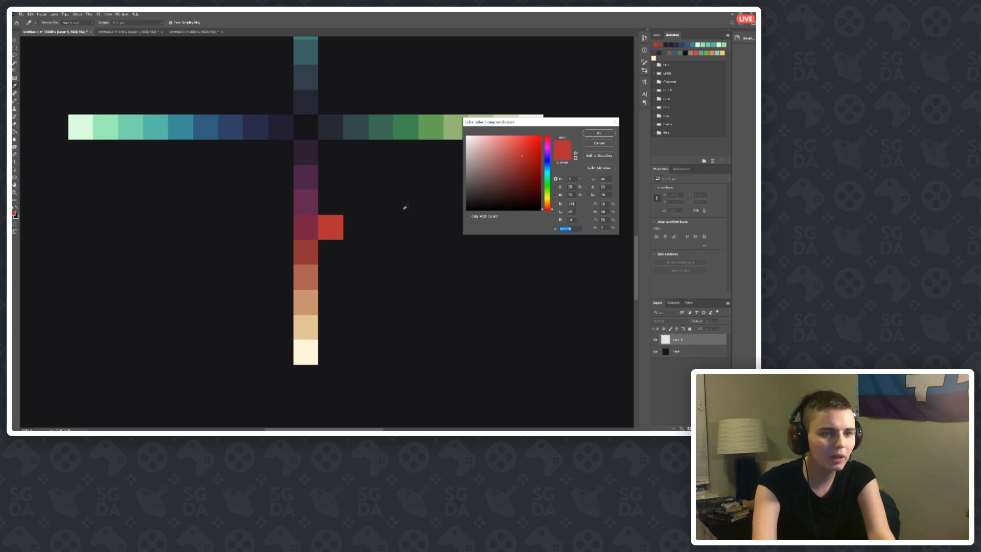
left_click(311, 229)
left_click(331, 228)
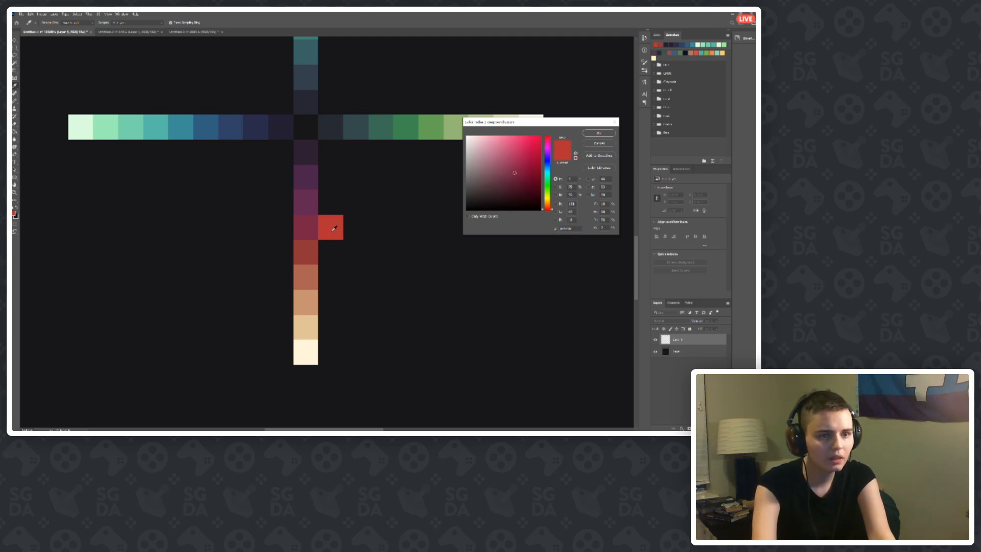
left_click(593, 134)
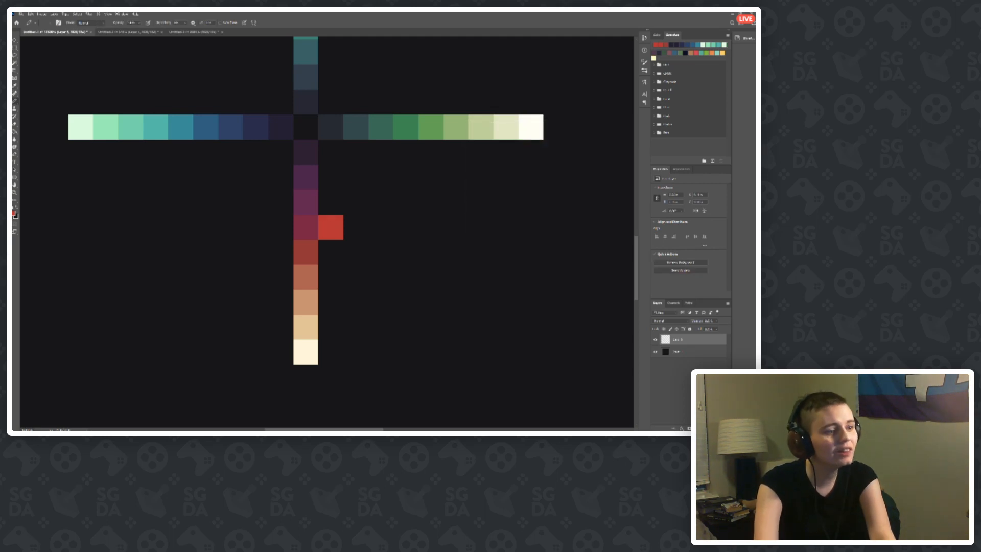
Step: Sample the red swatch beside the crimson one as a base color and set its hue to 25
scroll(327, 229, "up", 1)
left_click(14, 214)
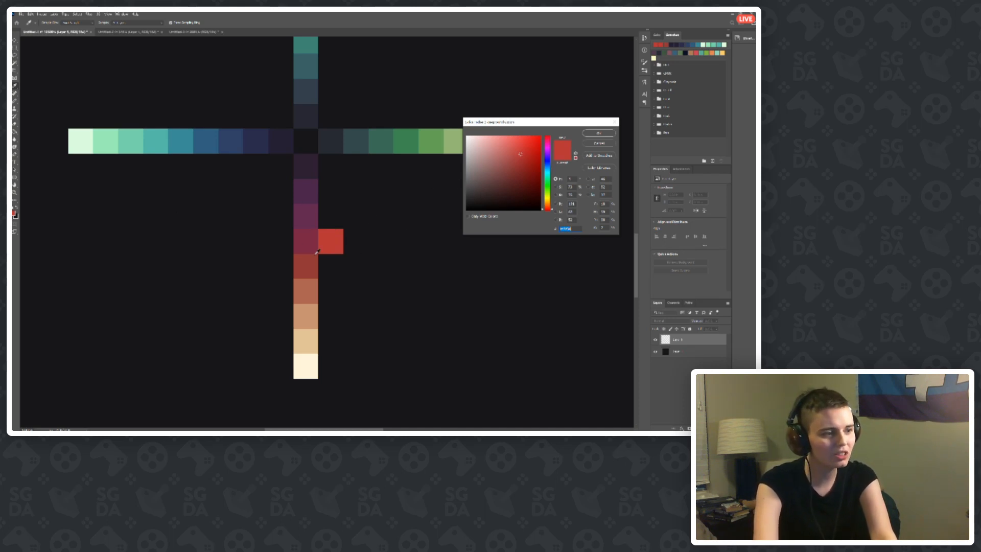
left_click(300, 237)
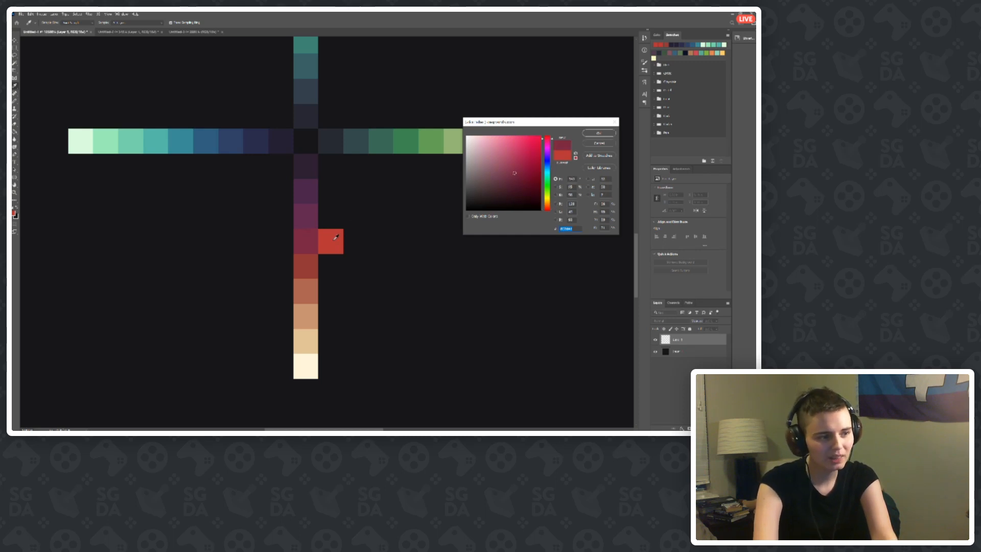
left_click(333, 241)
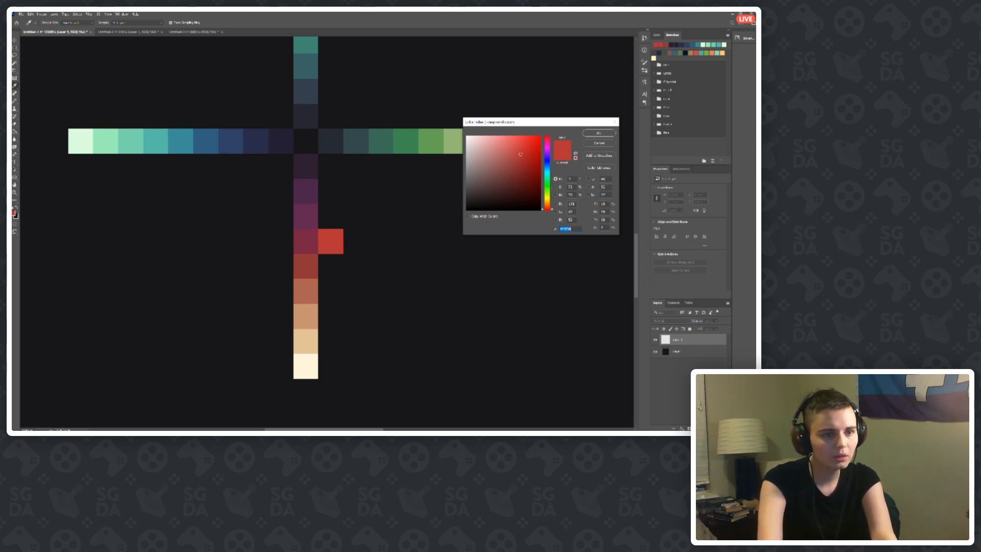
key("Tab")
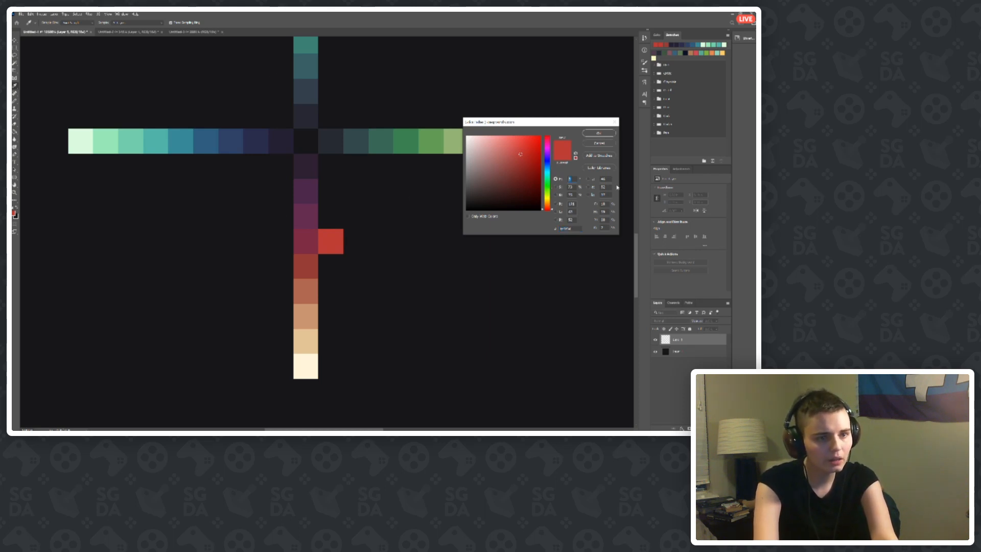
type("15")
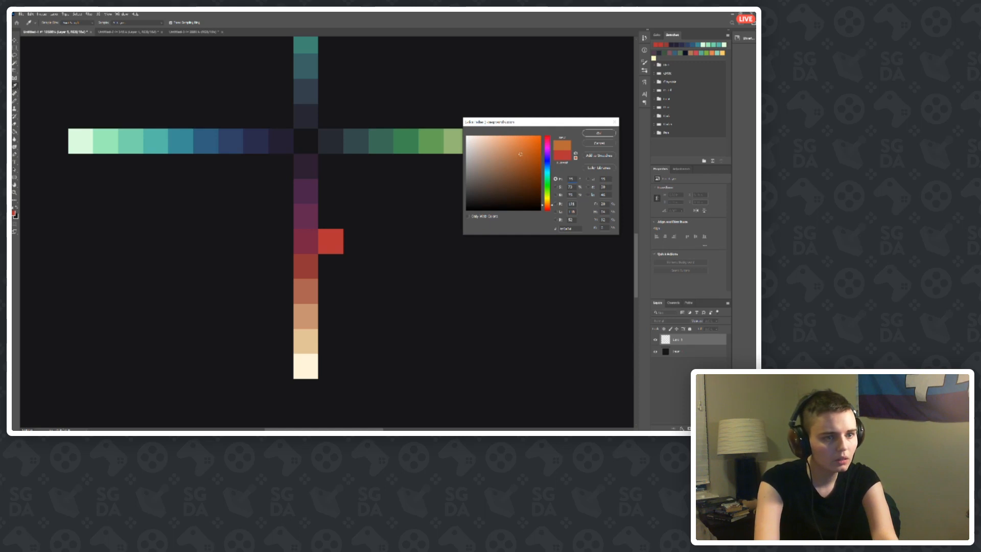
left_click(320, 240)
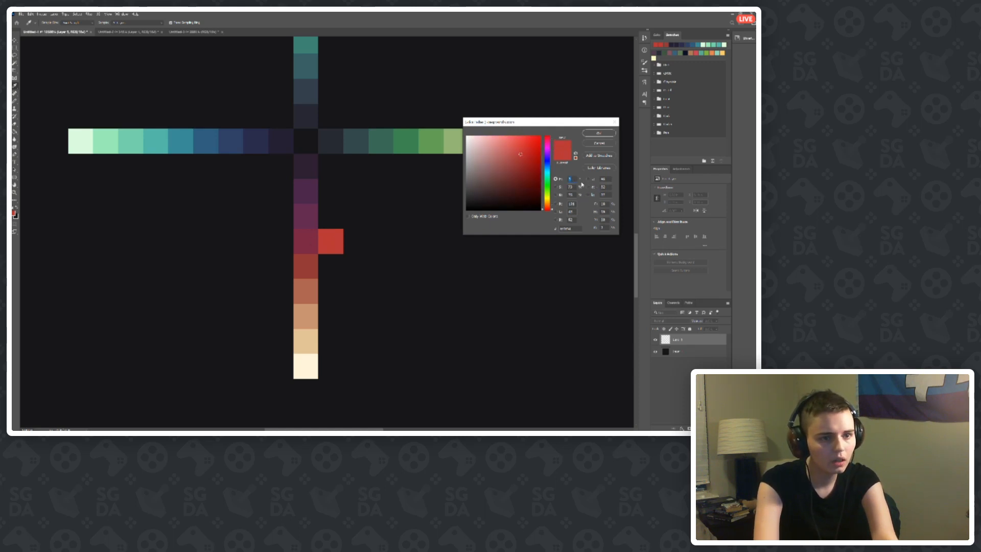
type("15")
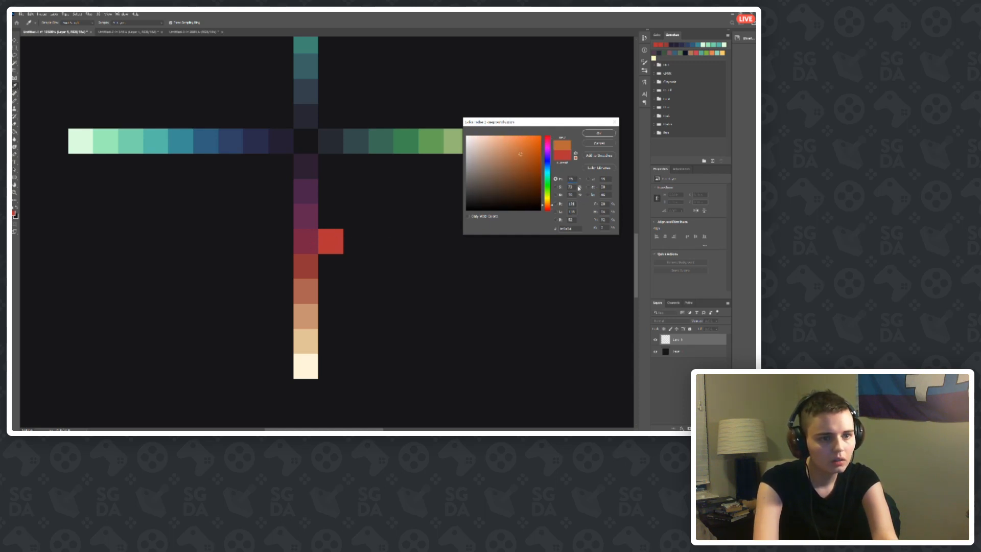
Step: Set the orange color's brightness to 95 and saturation to 80, and paint it as a swatch to the right of the red one
left_click_drag(574, 195, 563, 195)
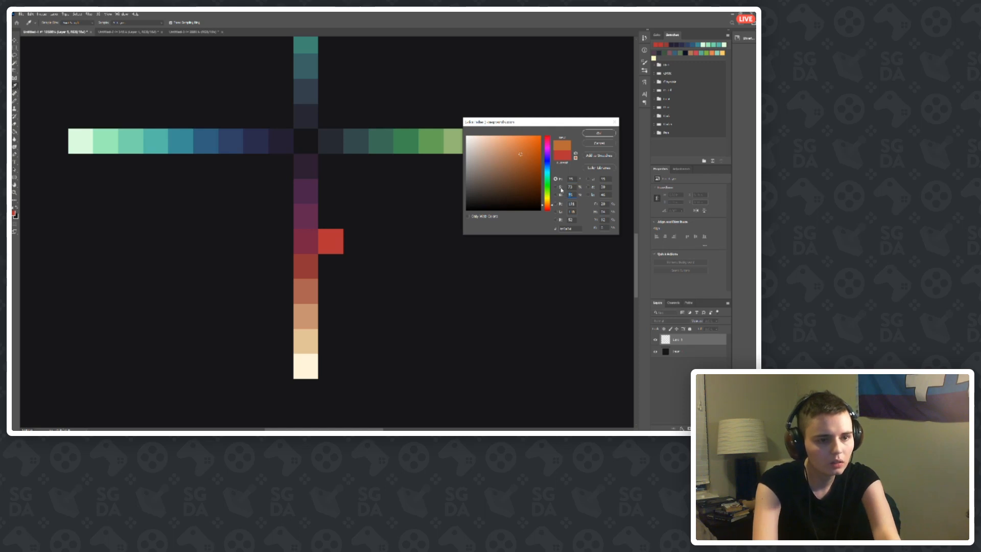
type("95")
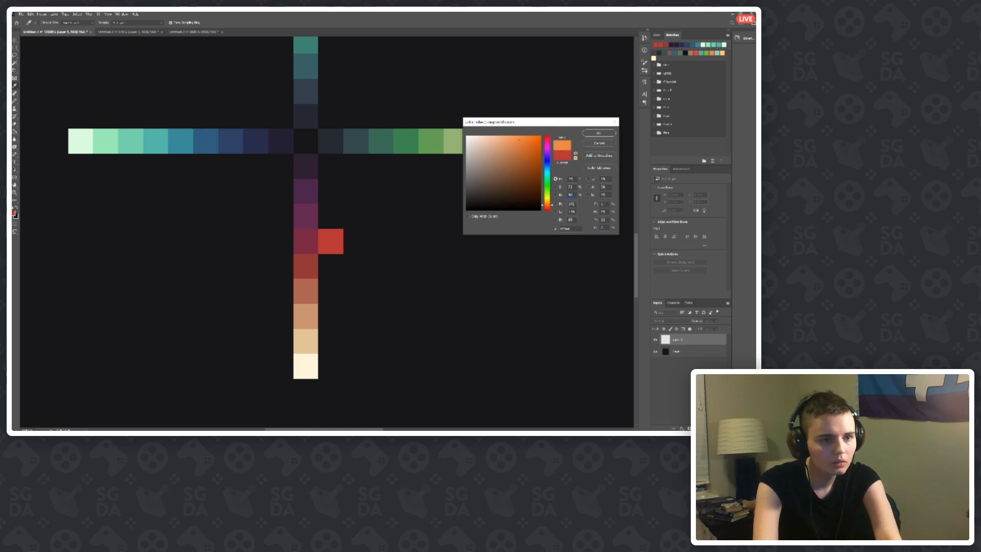
left_click_drag(574, 187, 566, 187)
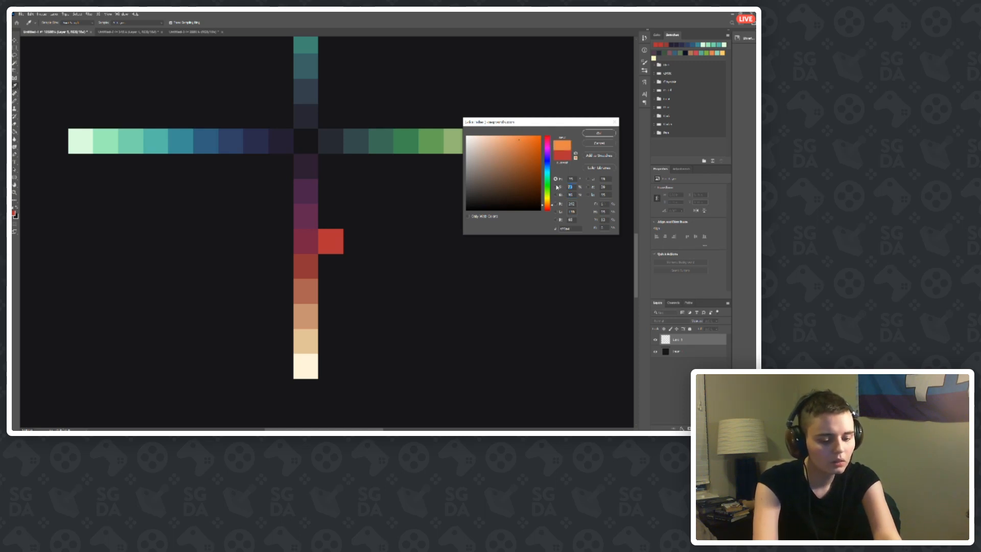
type("80")
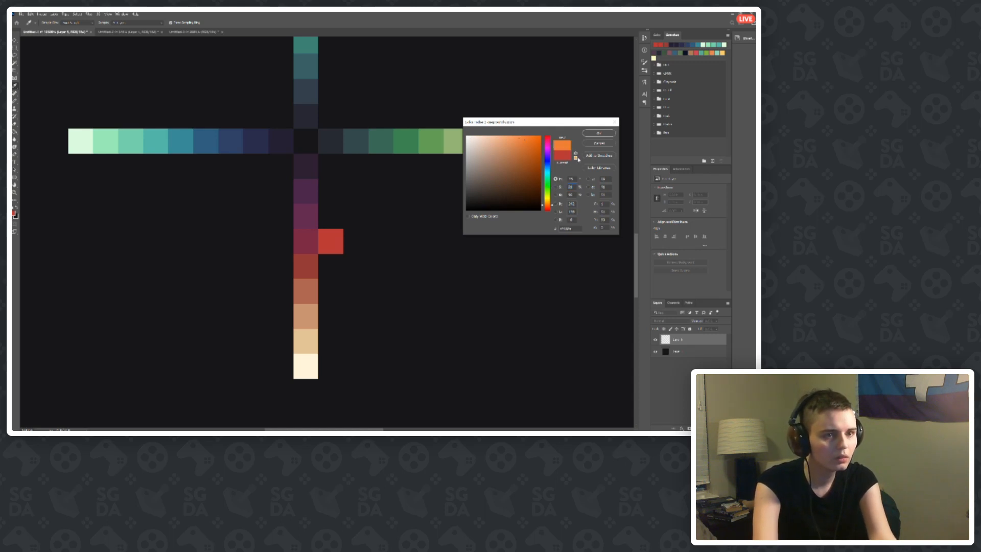
left_click(596, 134)
left_click(356, 241)
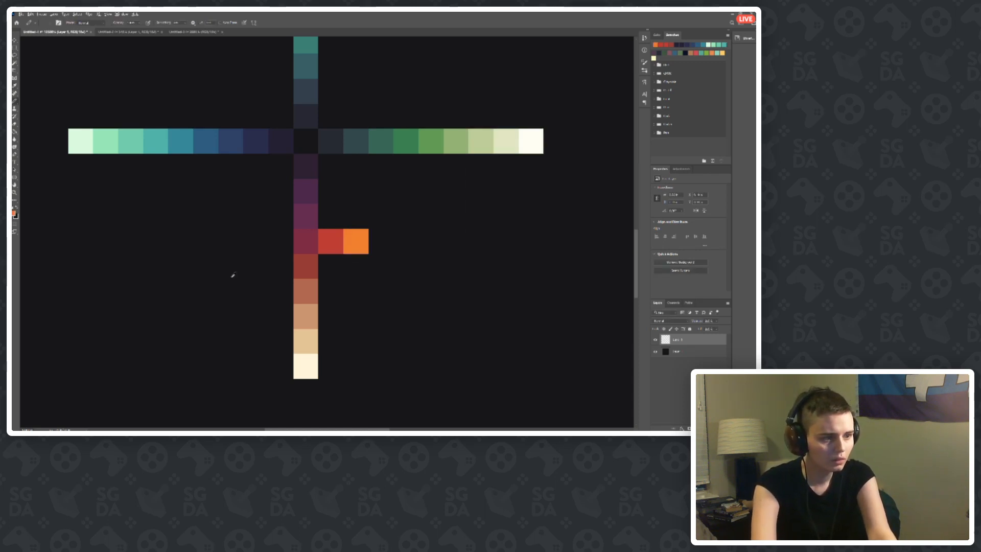
Step: Compare the crimson and red swatches, set the sampled red's brightness to 68, and repaint the red swatch
scroll(232, 276, "down", 5)
scroll(295, 272, "up", 5)
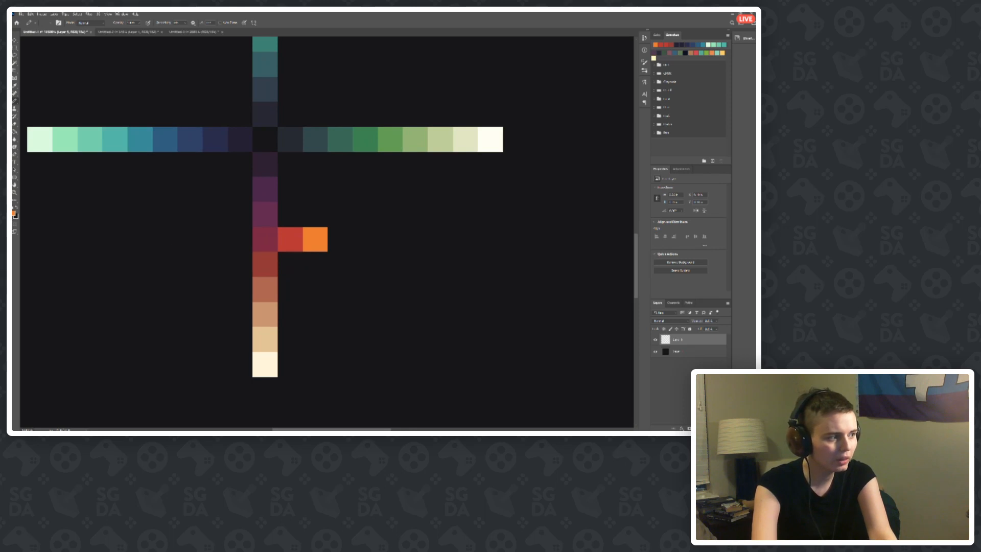
left_click(14, 212)
left_click(269, 234)
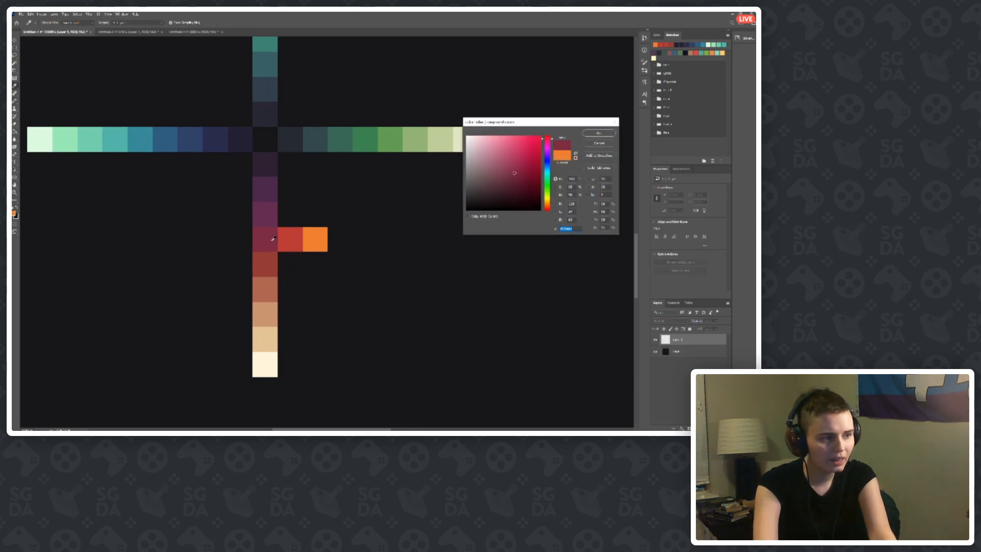
left_click(282, 237)
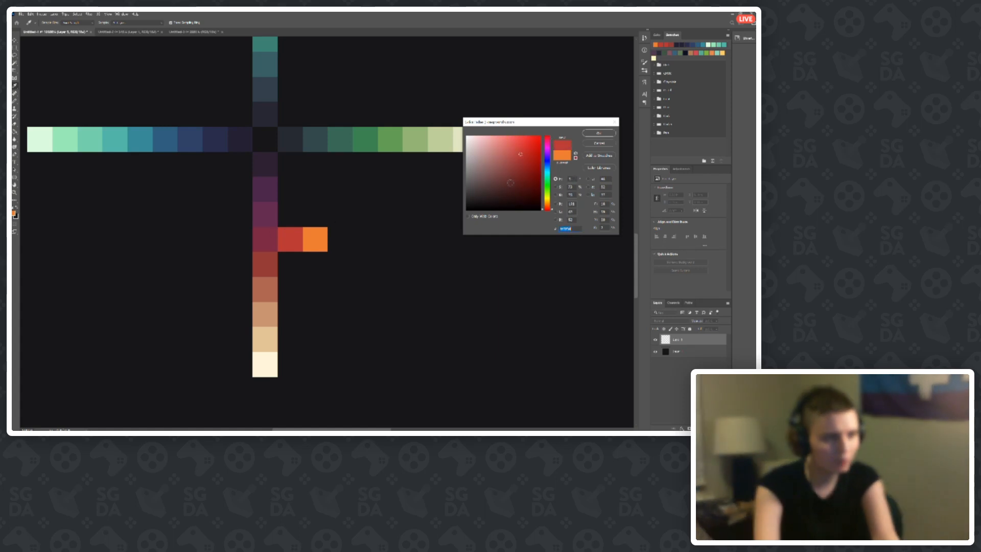
left_click(274, 240)
left_click(285, 239)
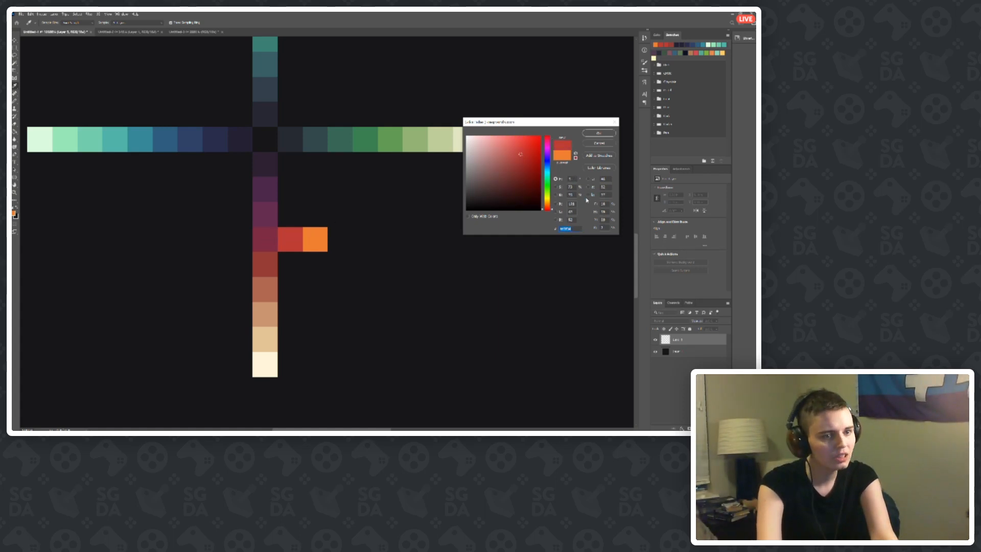
double_click(571, 194)
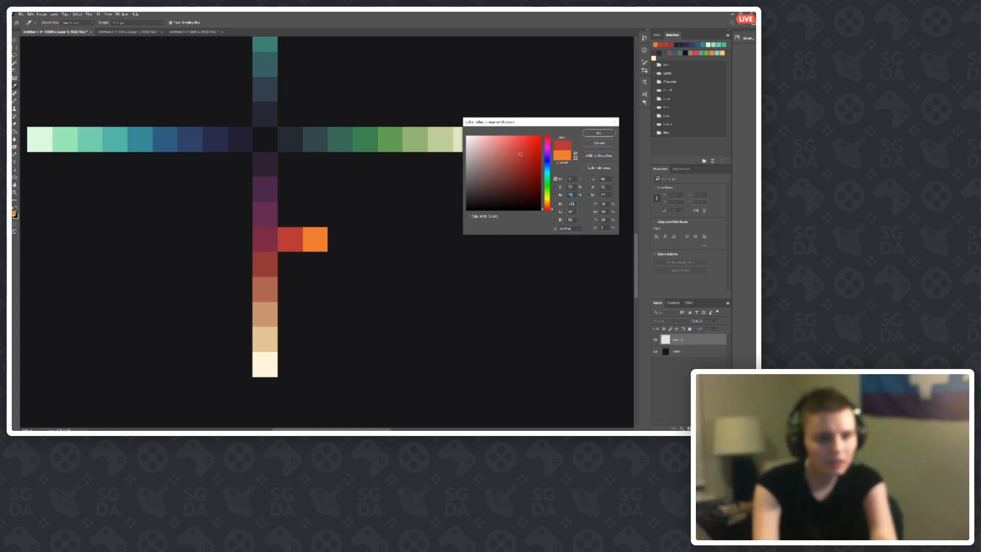
type("70")
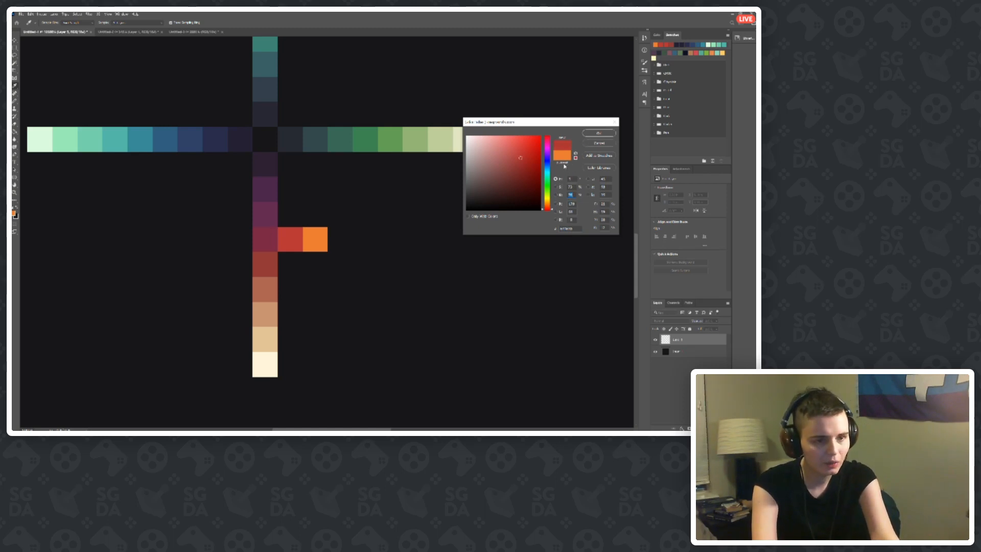
type("68")
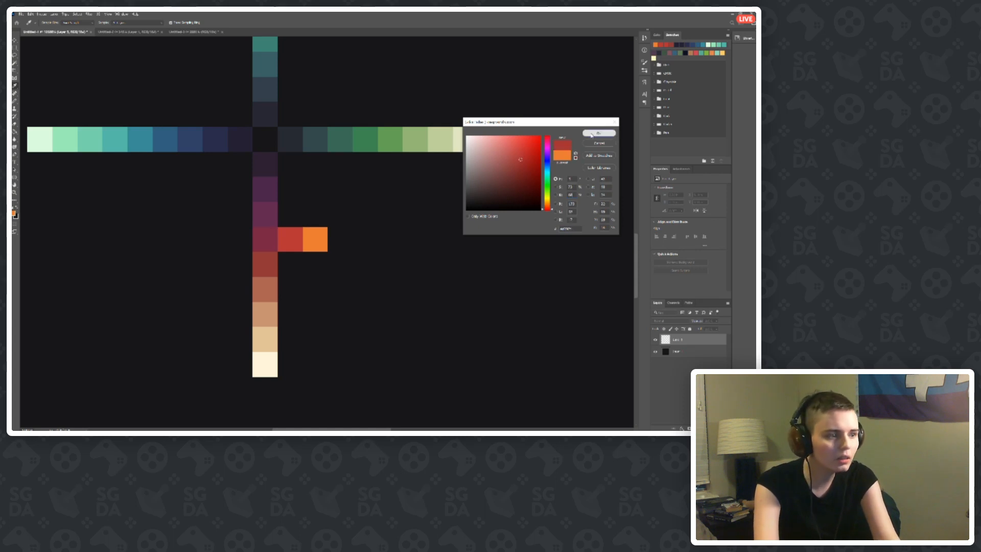
left_click(599, 133)
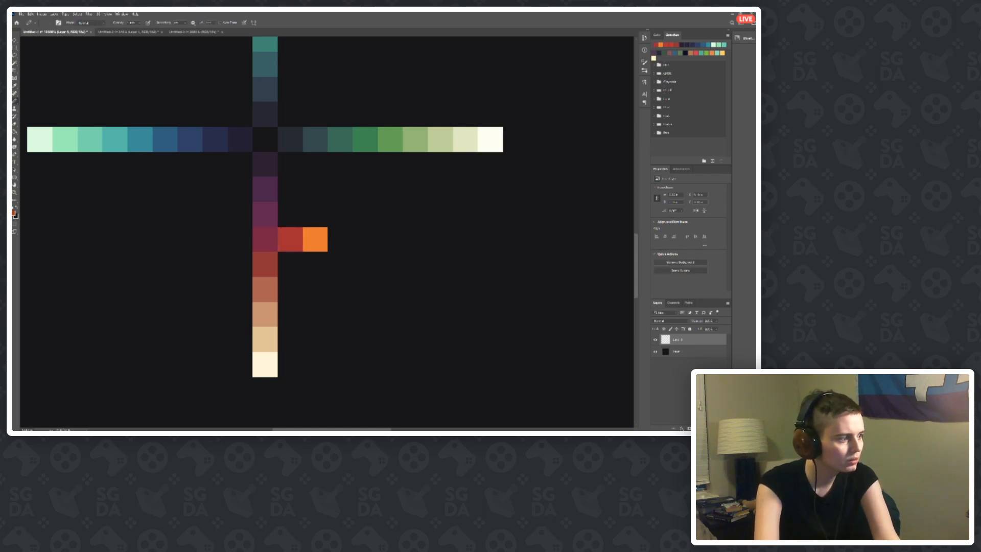
Step: Compare the red and orange swatches, set the sampled orange's brightness to 86, and repaint the orange swatch
key("n")
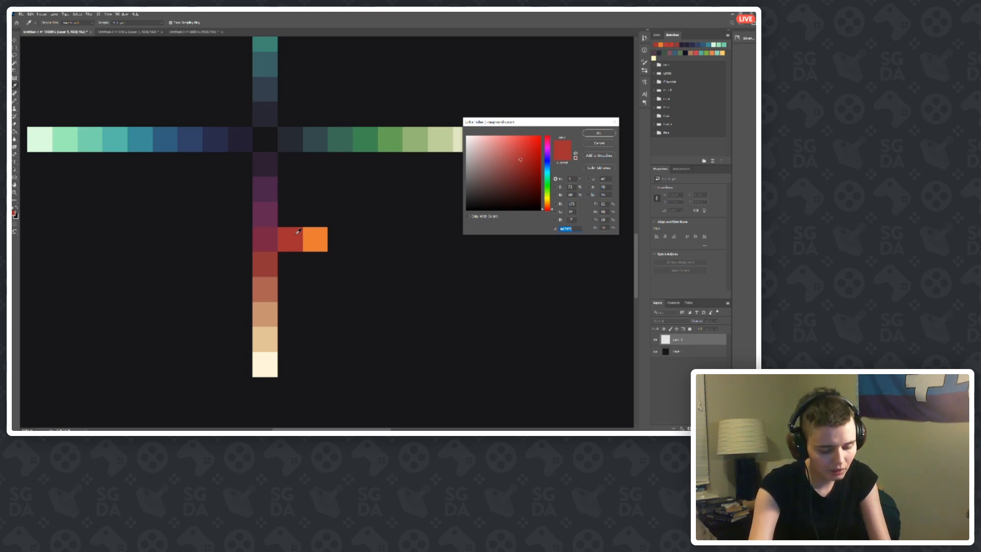
left_click(313, 261)
left_click(294, 239)
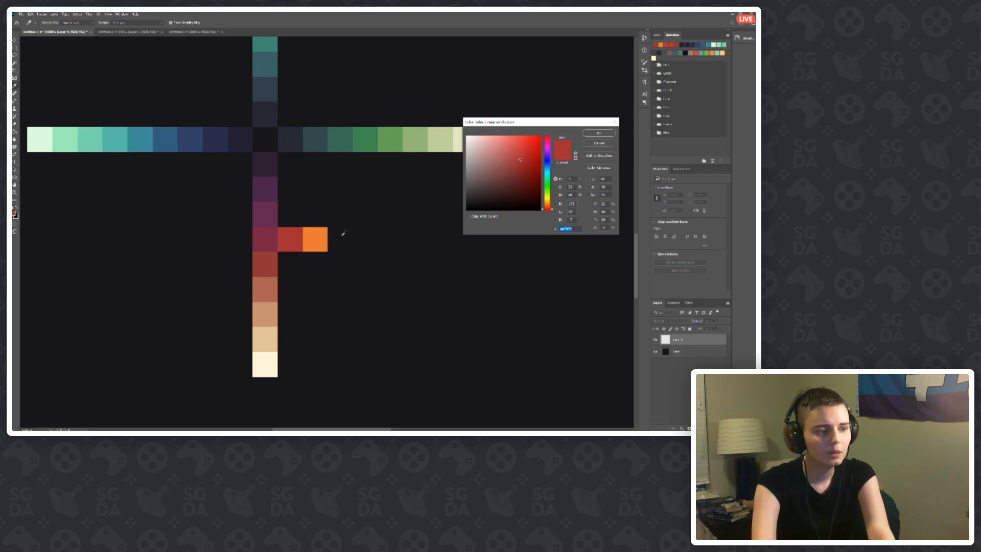
left_click(321, 238)
left_click(570, 195)
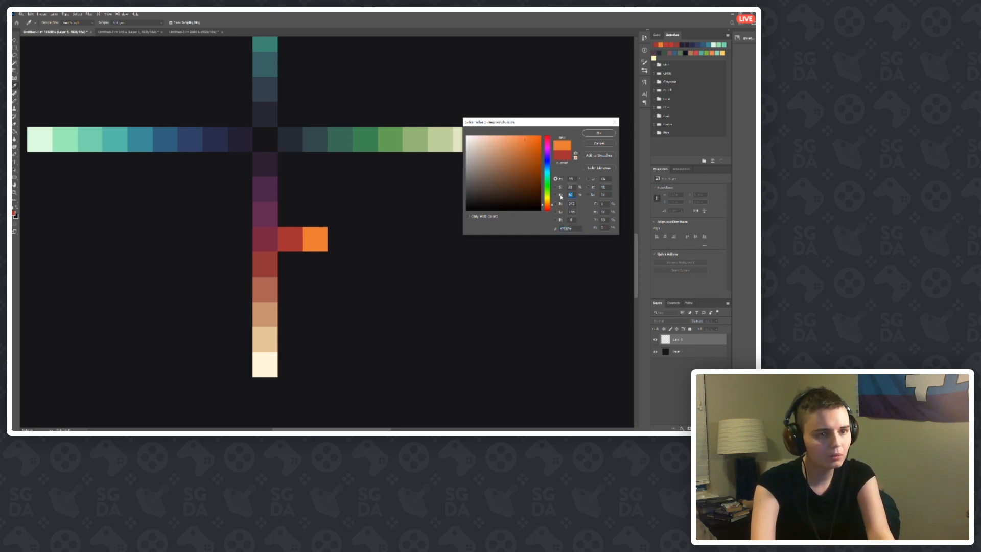
left_click(294, 236)
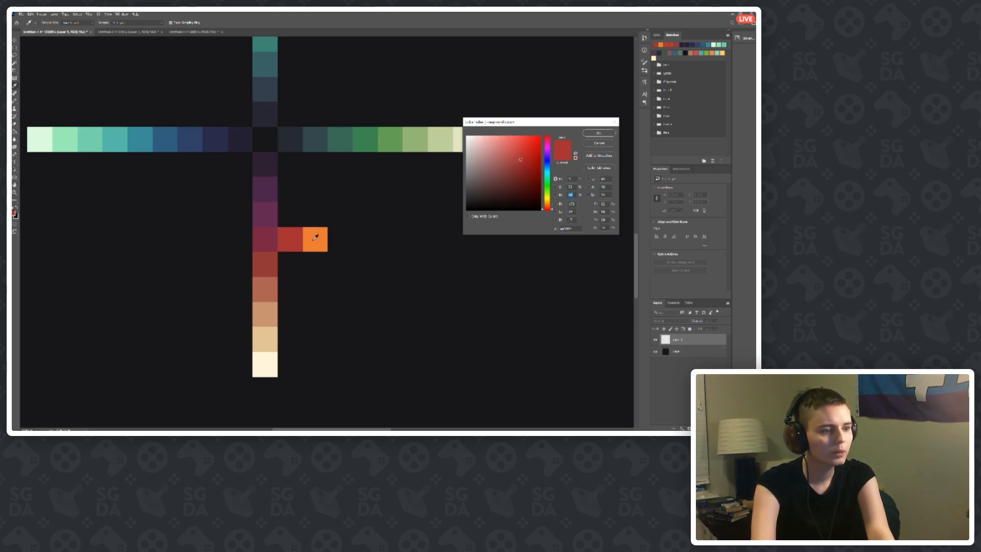
left_click(316, 237)
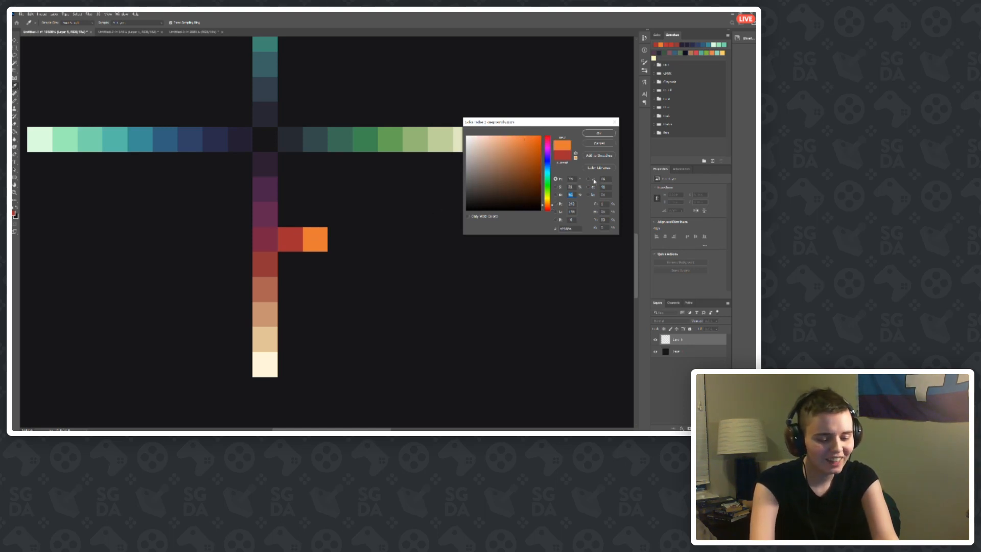
type("86")
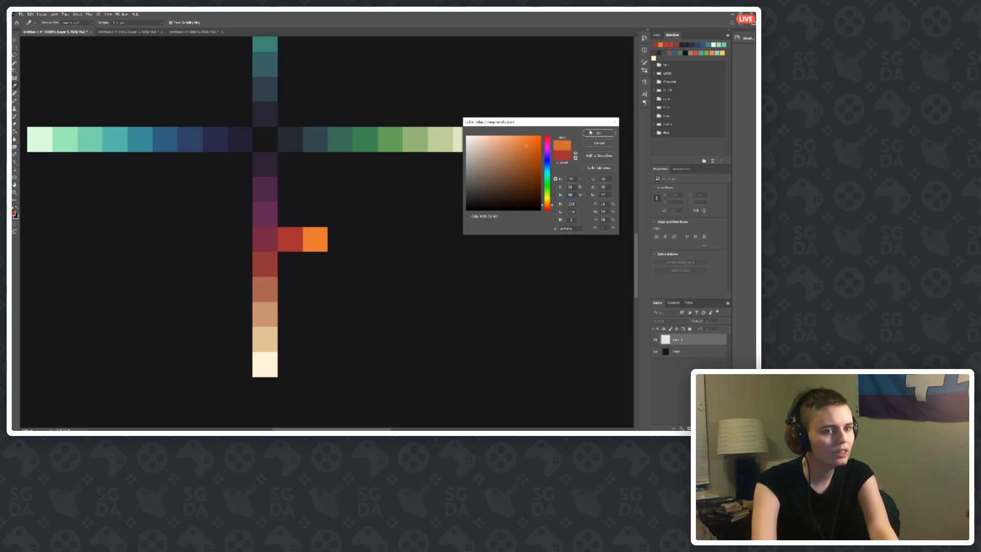
left_click(591, 134)
Step: Set the sampled orange's hue to 20 and repaint the orange swatch beside the red one
left_click(15, 216)
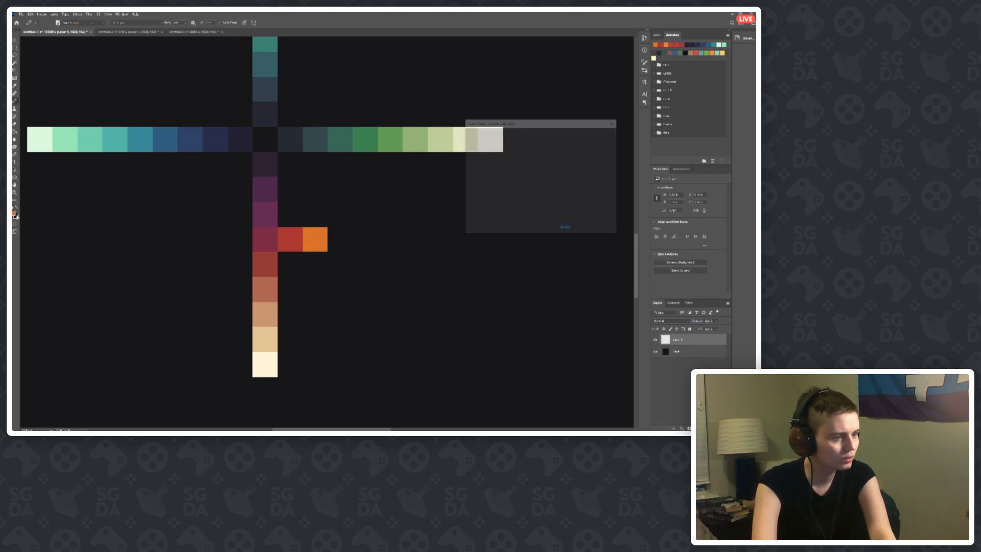
left_click(298, 235)
left_click(320, 234)
double_click(571, 178)
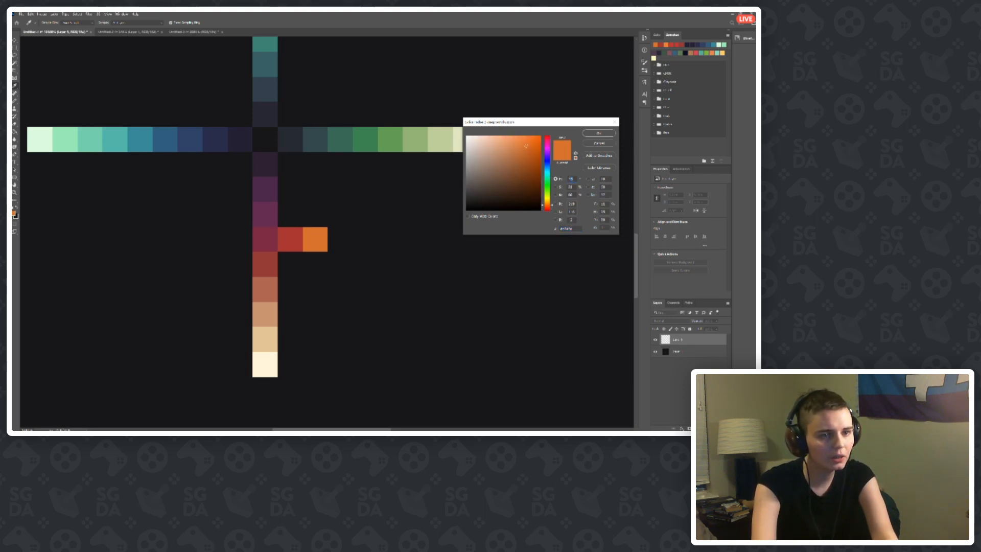
type("20")
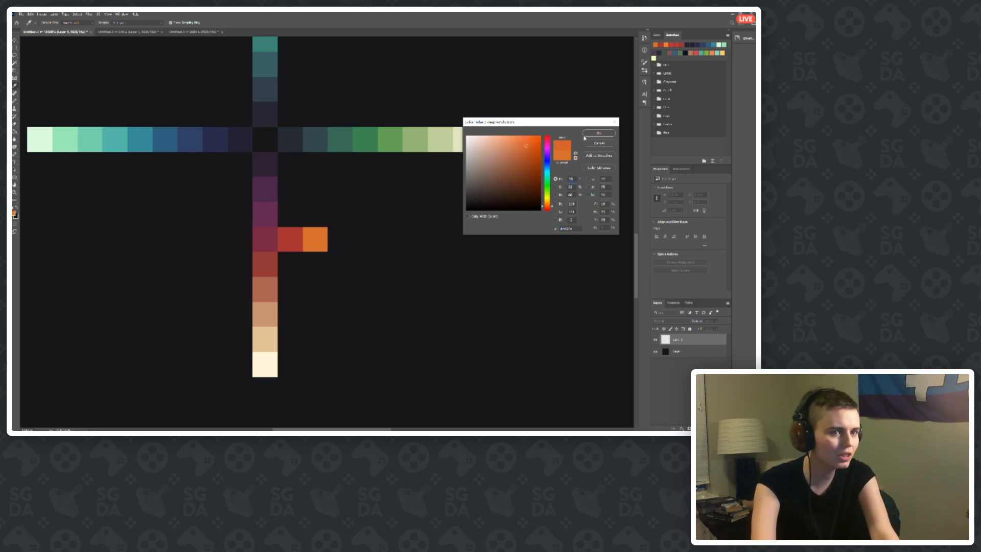
left_click(586, 135)
left_click(315, 238)
scroll(319, 261, "down", 1)
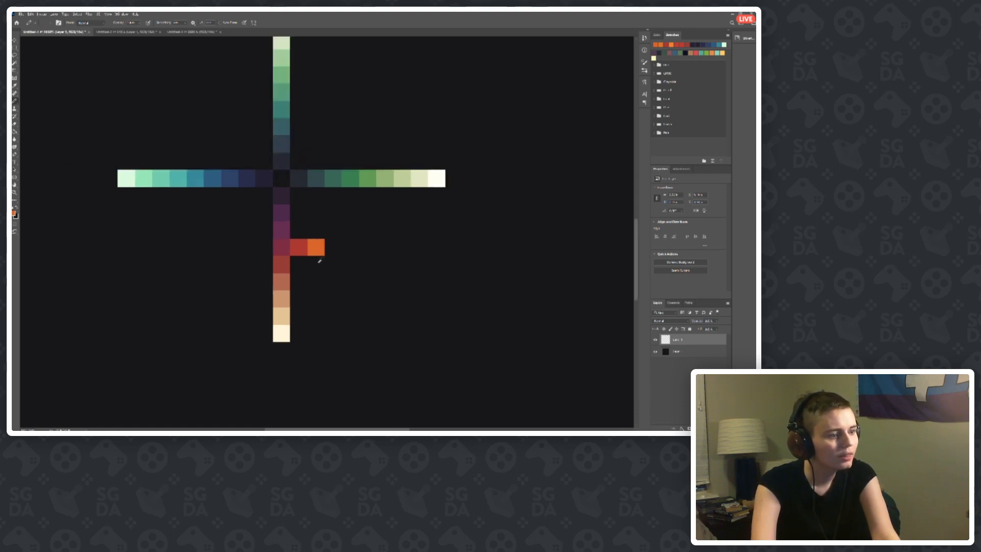
scroll(306, 258, "up", 1)
Step: Compare the red and orange swatches again and set the sampled orange's brightness to 100
left_click(13, 214)
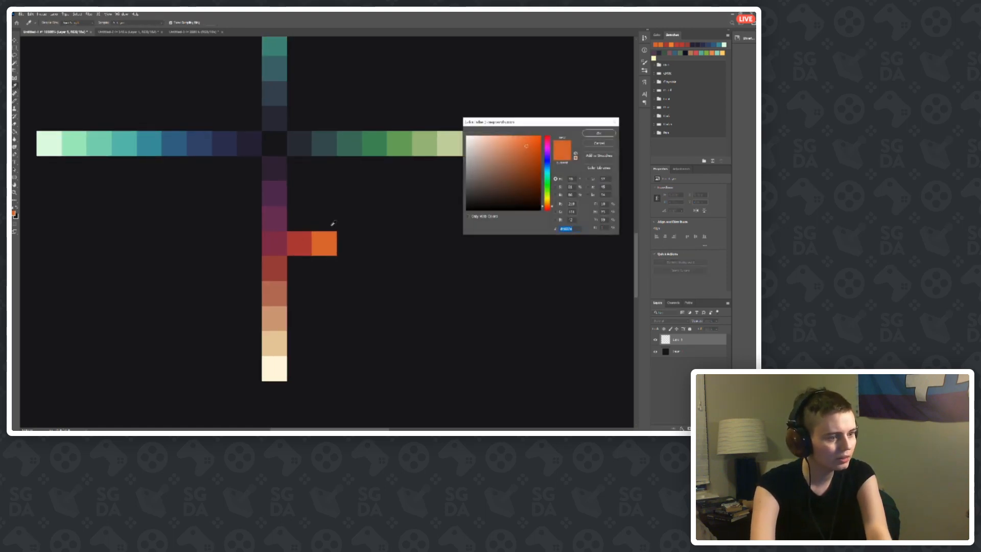
double_click(571, 195)
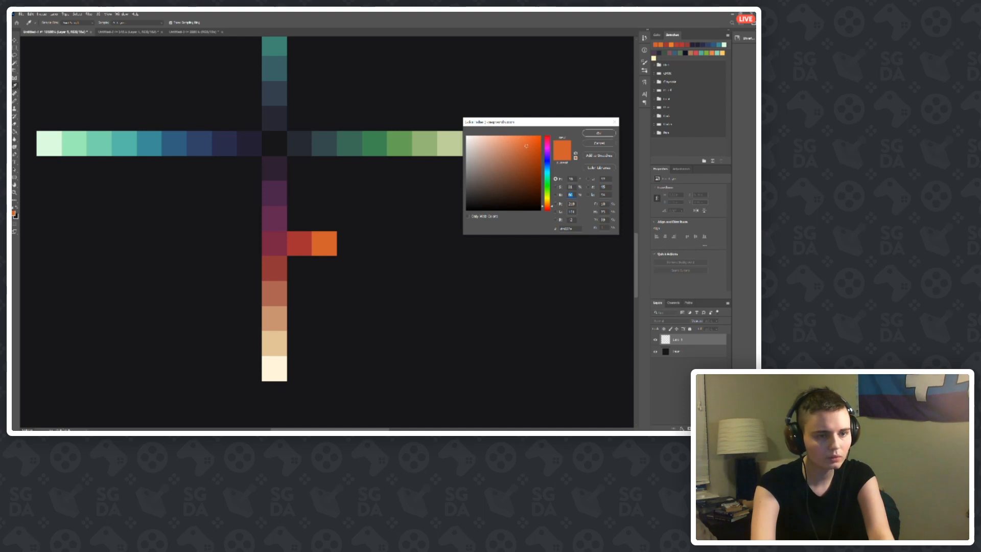
left_click(301, 242)
left_click(324, 236)
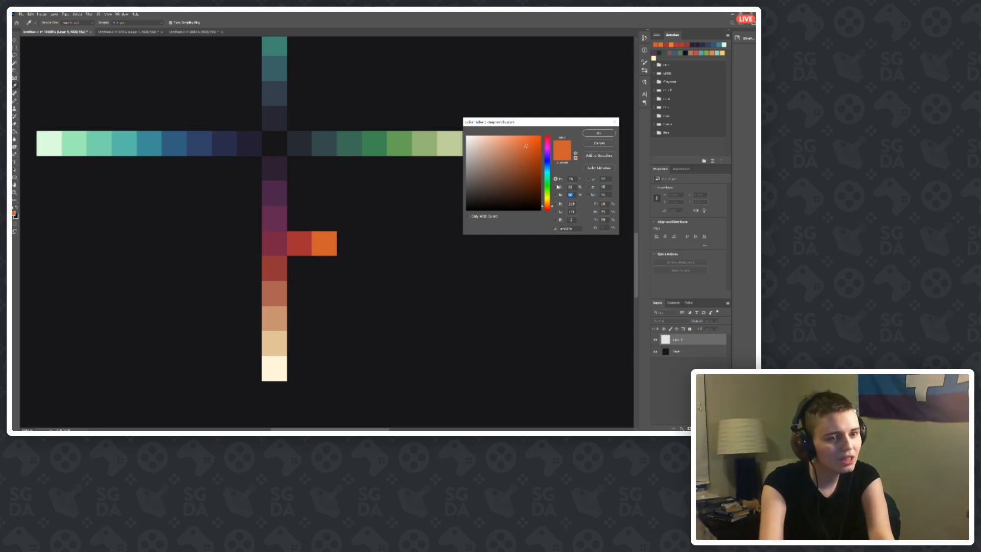
left_click(297, 239)
left_click(332, 238)
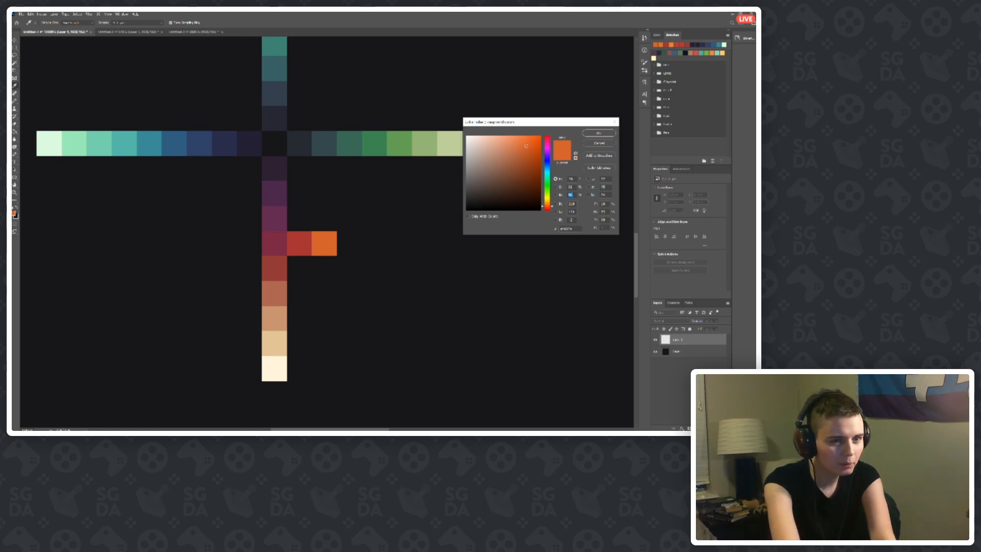
type("100")
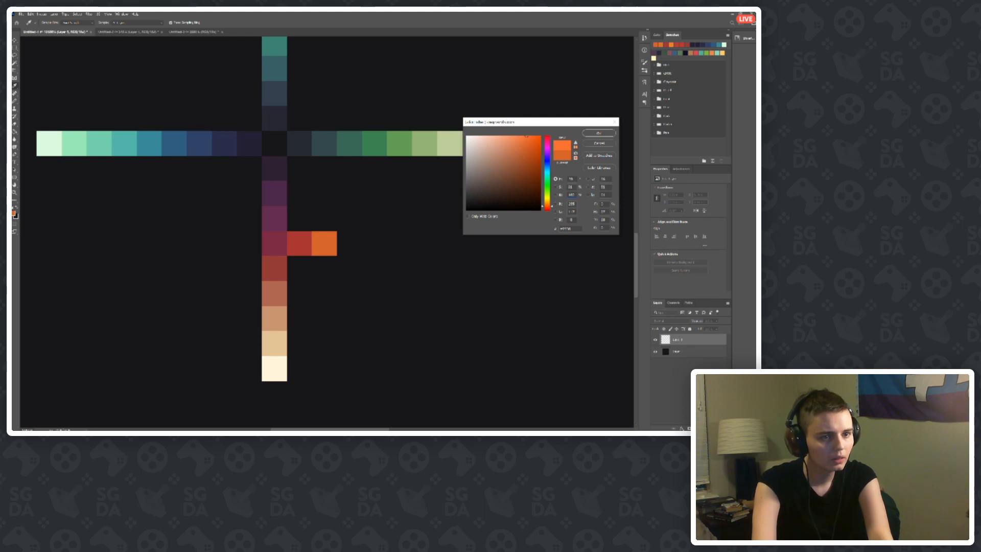
Step: Set the bright orange's hue to 35 and saturation to 73, and paint it as a swatch to the right of the orange one
left_click_drag(574, 180, 567, 179)
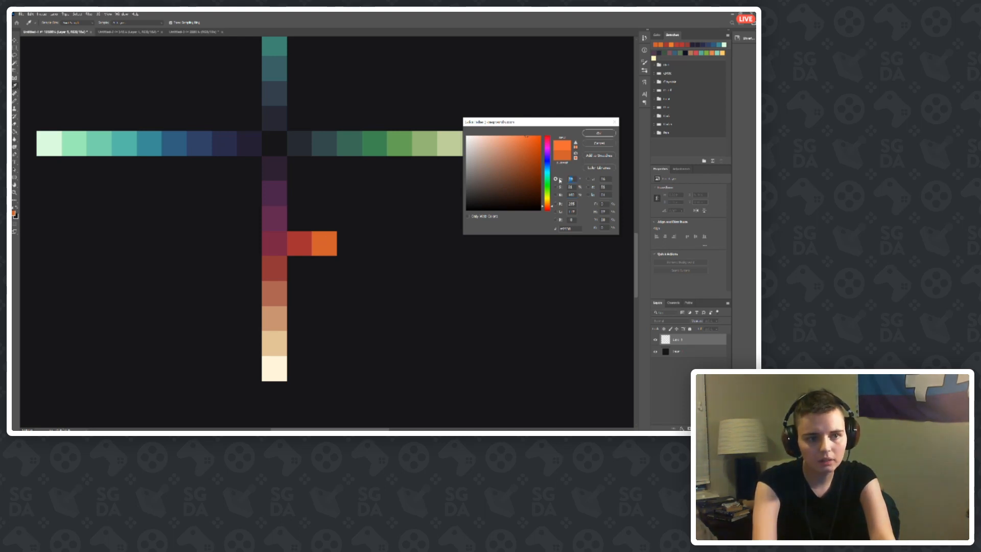
type("35")
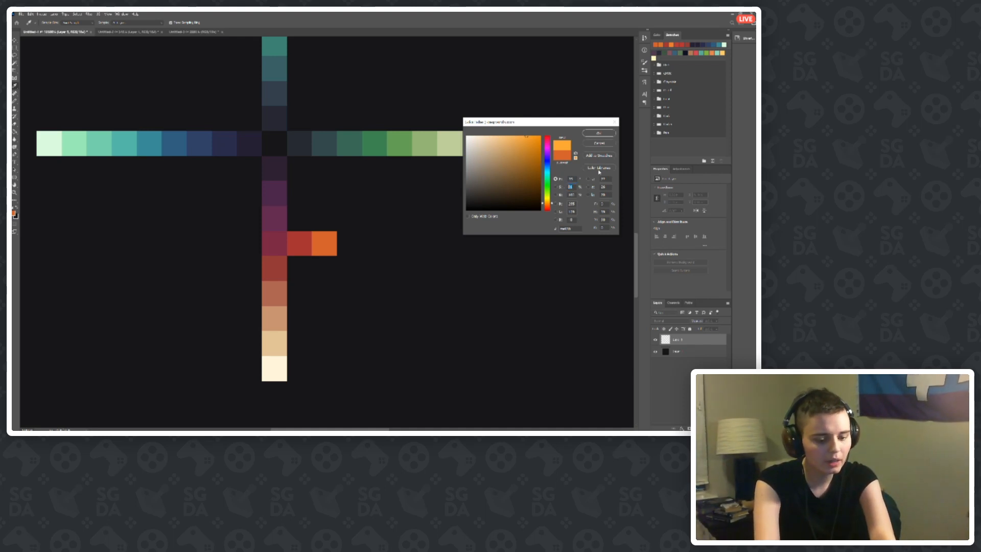
type("73")
left_click(598, 134)
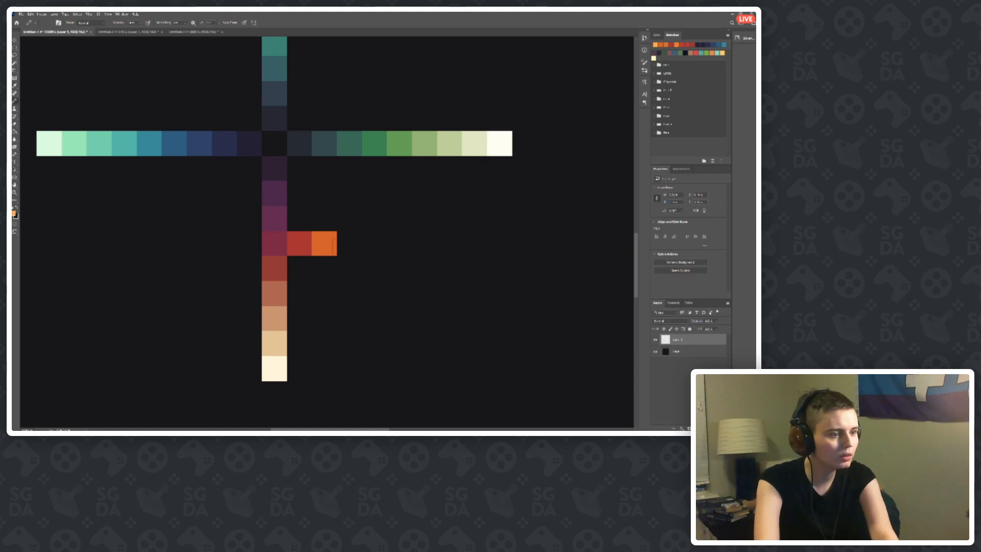
left_click(350, 243)
Step: Set the hue to 45 and saturation to 60, and paint the yellow as a swatch at the end of the orange branch
left_click(14, 214)
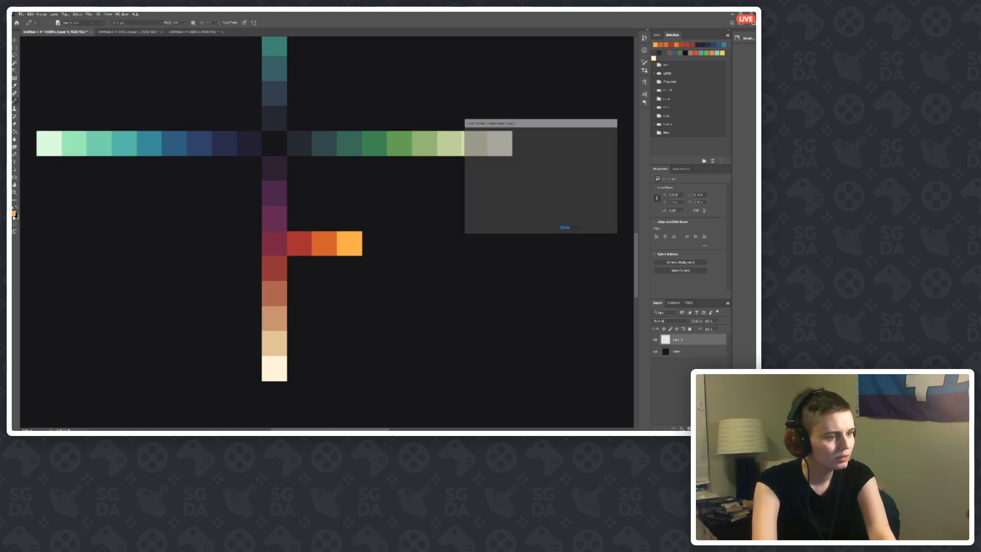
key("Tab")
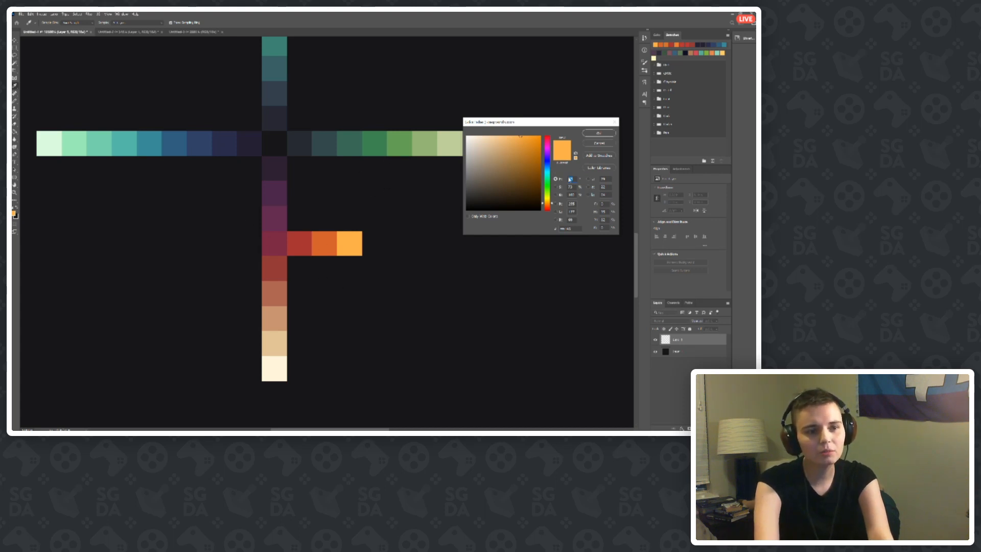
left_click(570, 179)
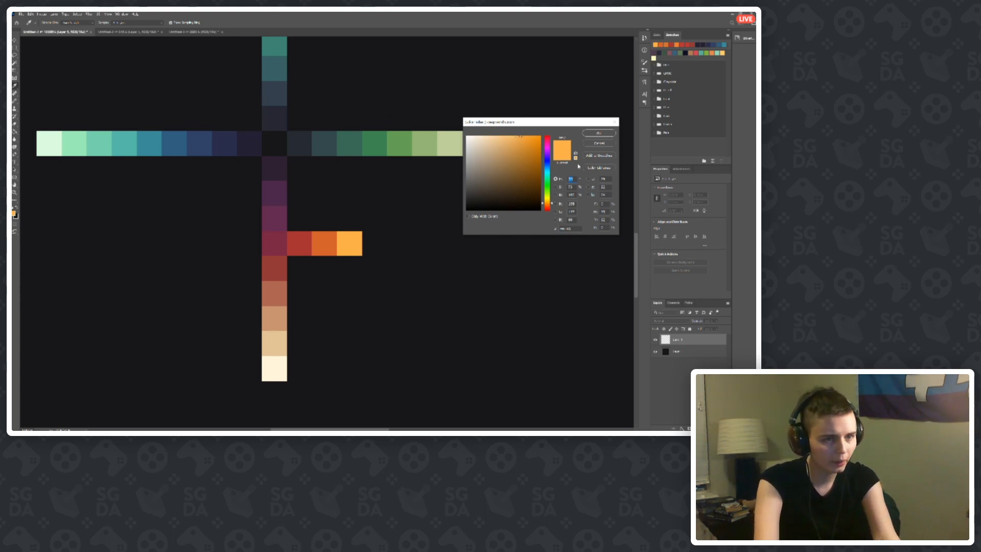
type("45")
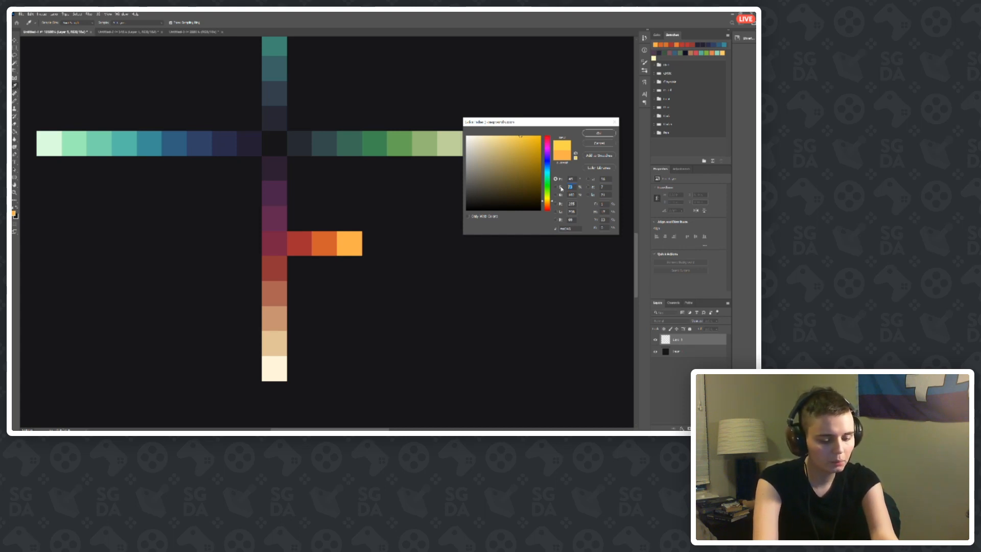
type("60")
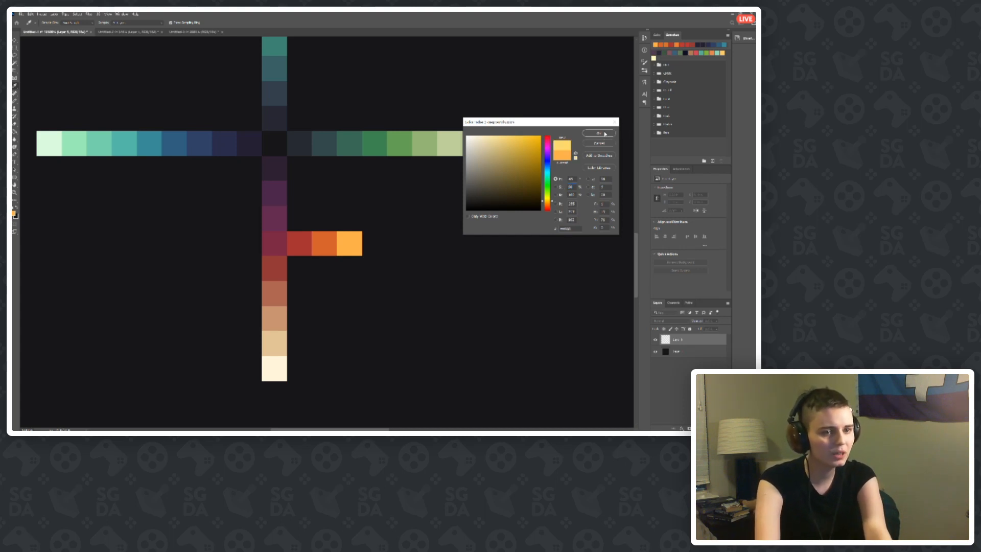
left_click(599, 134)
left_click(375, 243)
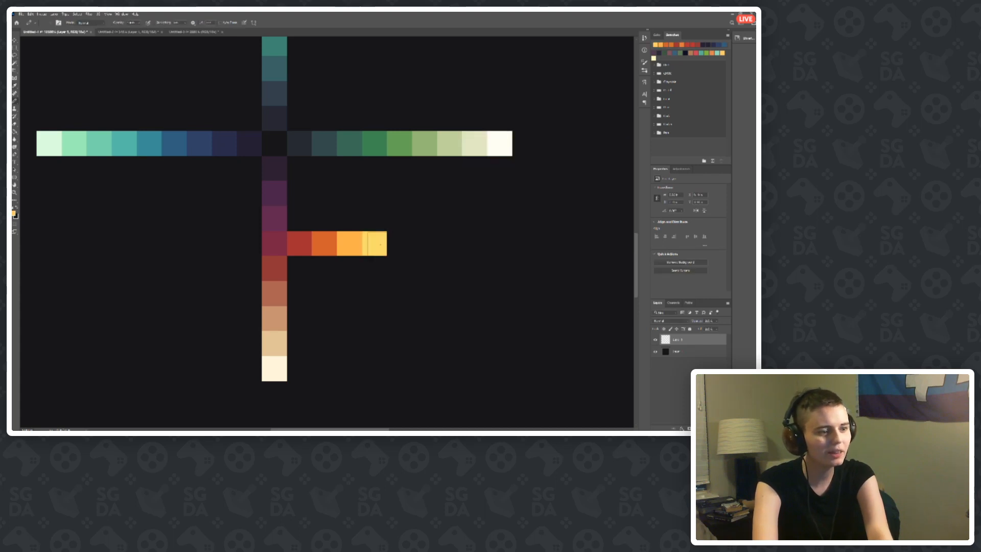
Step: Compare the color values of the light orange and yellow swatches at the end of the branch
left_click(14, 213)
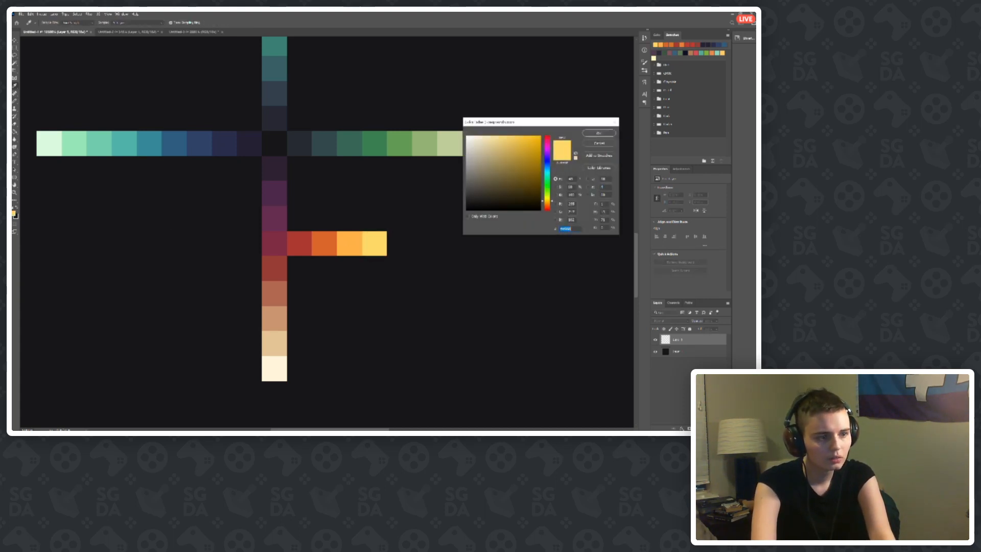
left_click(357, 244)
left_click(383, 239)
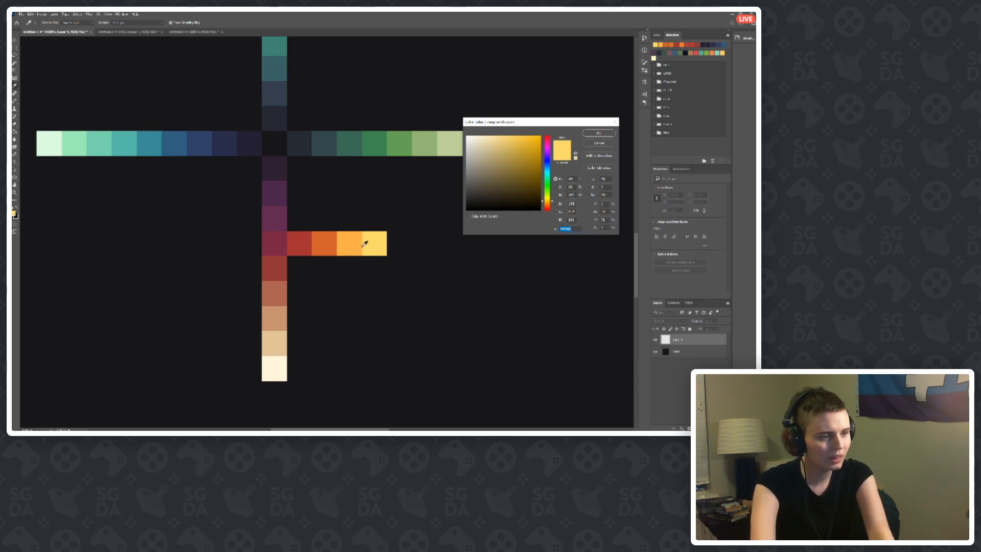
left_click(357, 245)
left_click(382, 239)
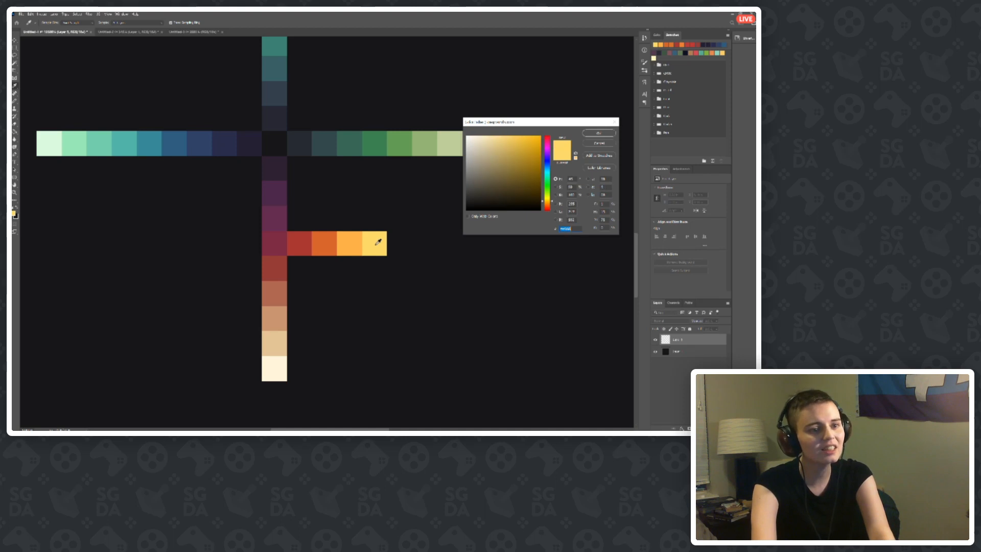
left_click(356, 244)
left_click(381, 238)
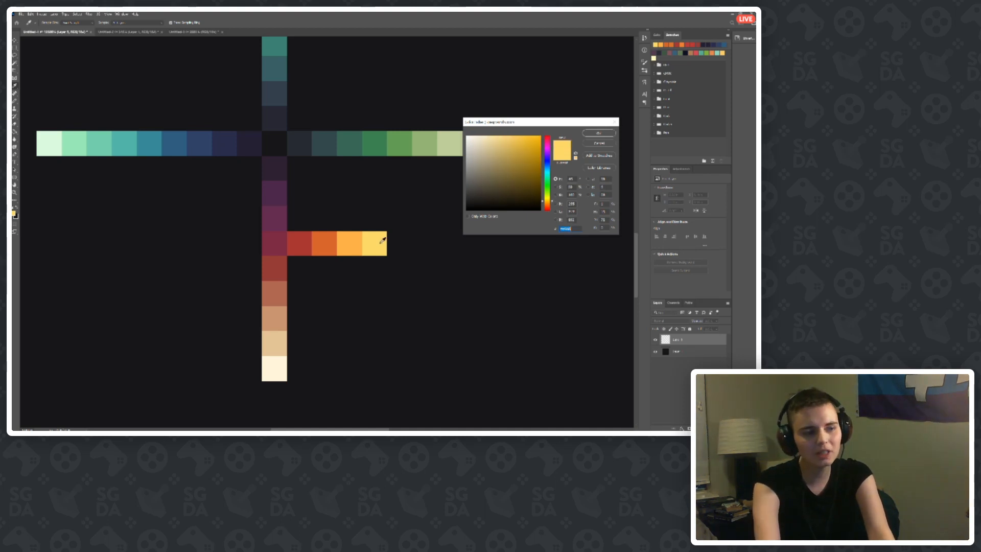
left_click(354, 244)
left_click(375, 238)
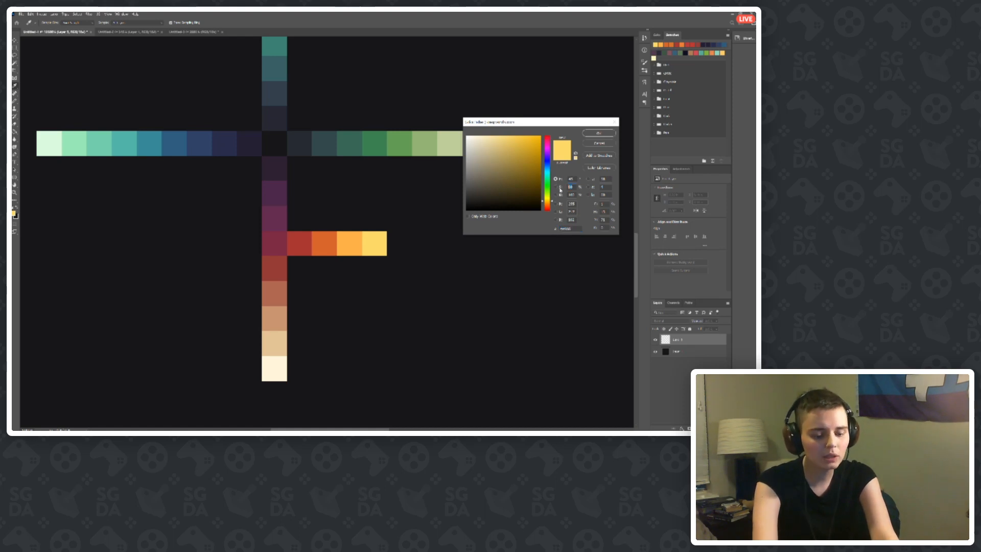
Step: Repaint the yellow swatch with its saturation lowered to 55, and once more with saturation 50
type("55")
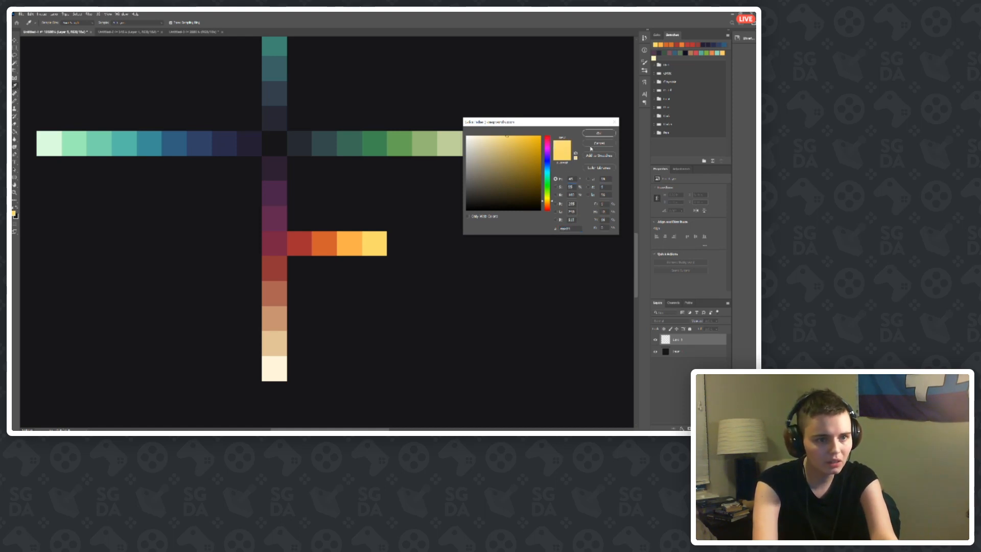
left_click(598, 133)
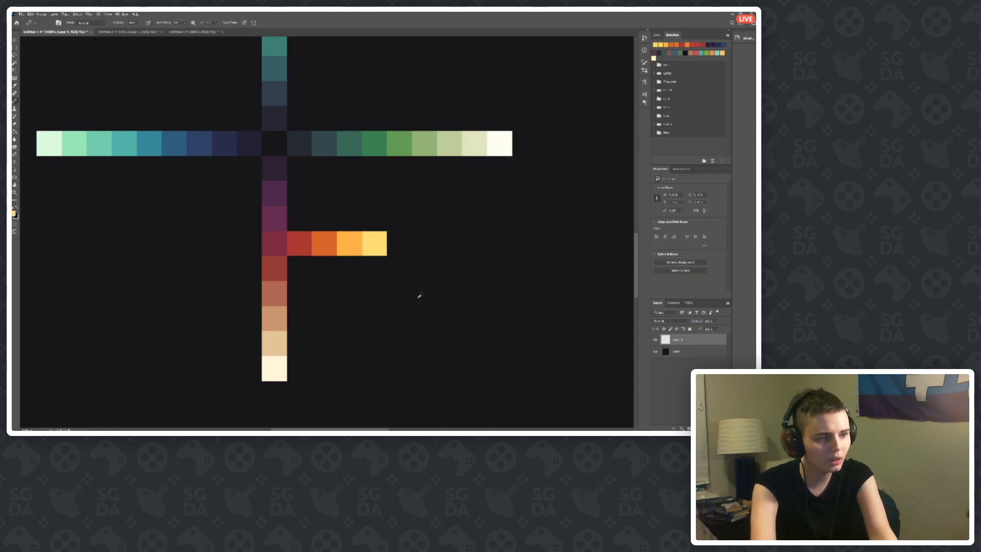
left_click(14, 215)
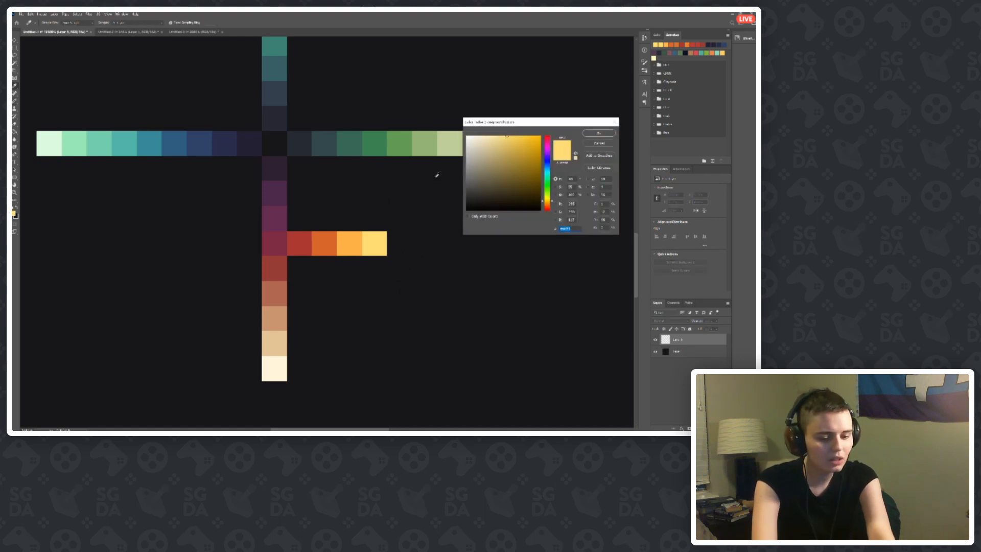
left_click(598, 133)
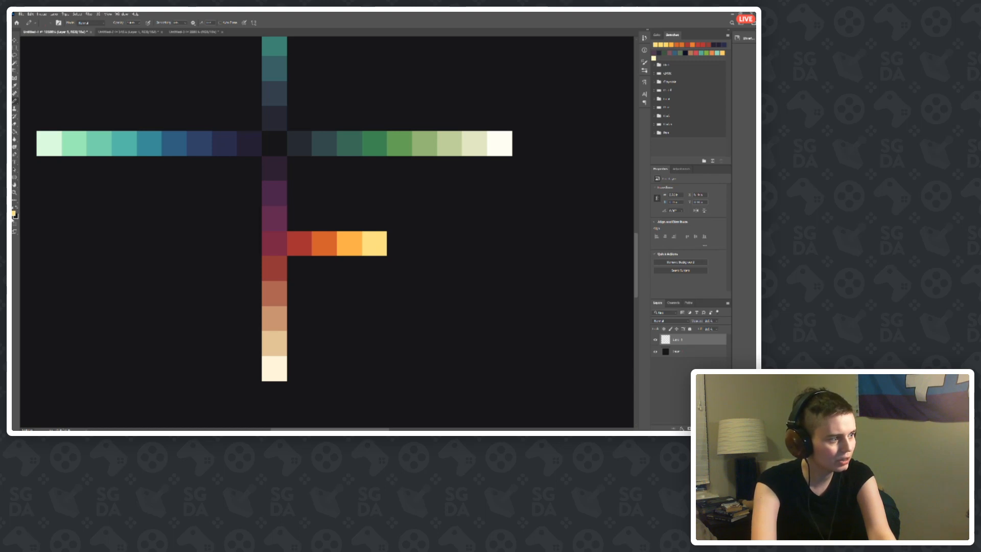
Step: Set the yellow's hue to 55 with a lower saturation, and paint the pale yellow as a swatch at the end of the orange branch
left_click(14, 214)
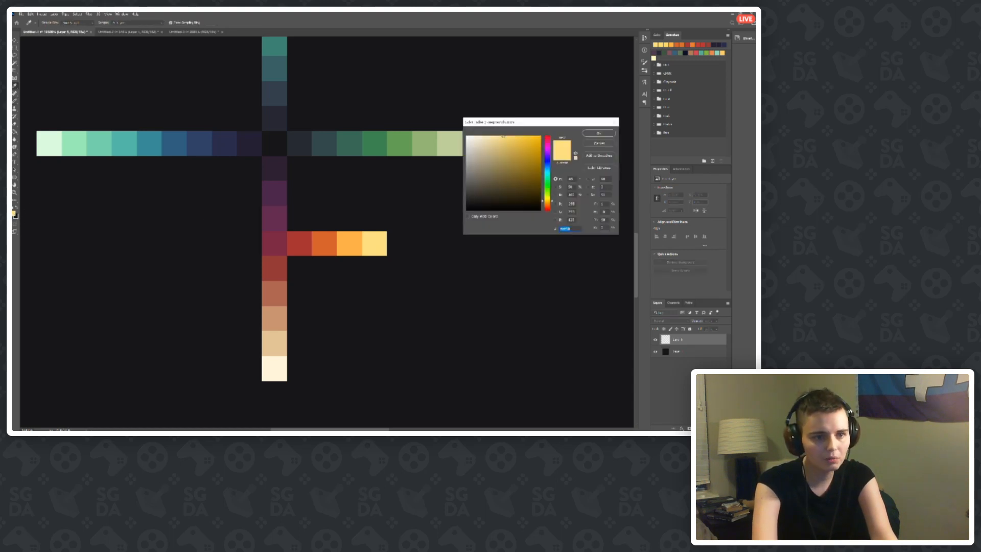
type("55")
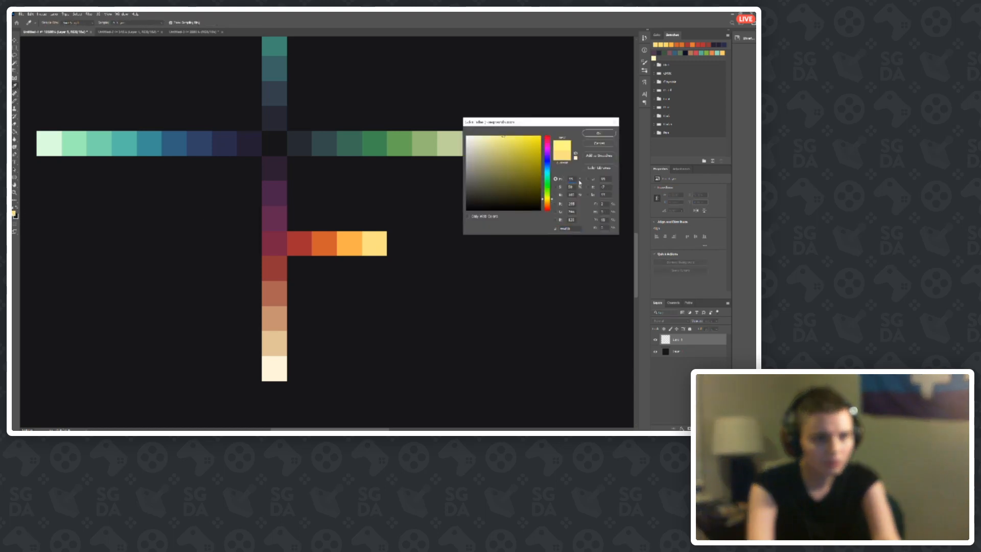
key("Tab")
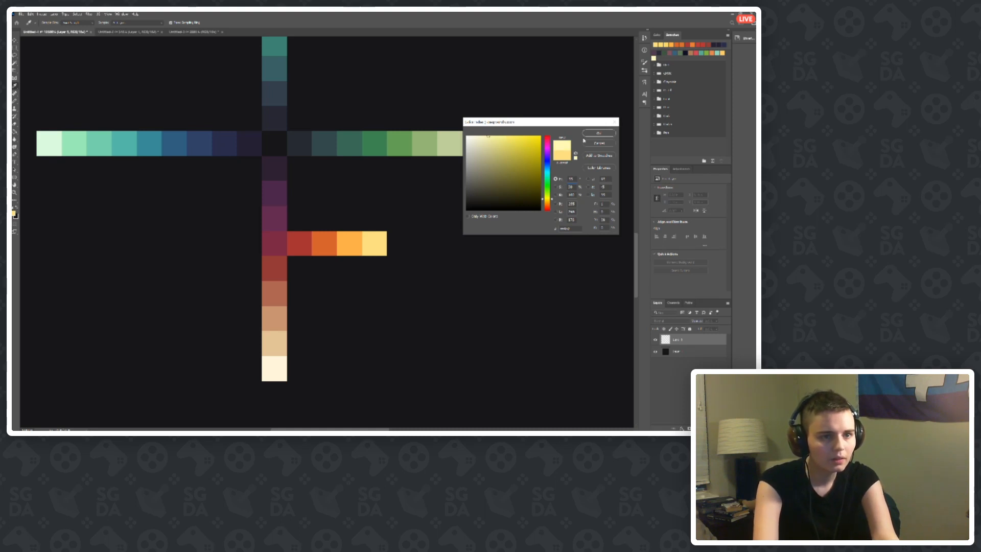
left_click(593, 134)
left_click(399, 247)
scroll(365, 272, "down", 6)
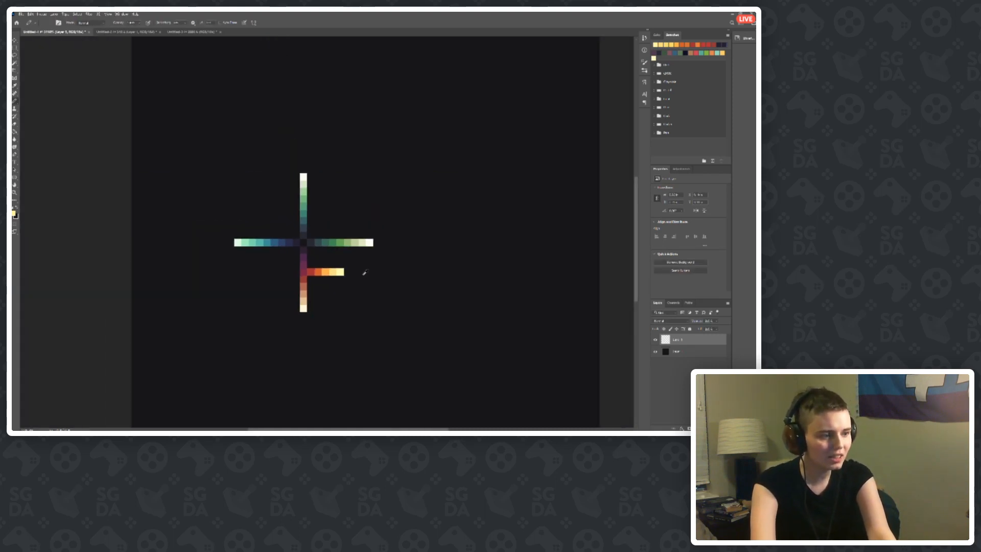
scroll(335, 263, "up", 6)
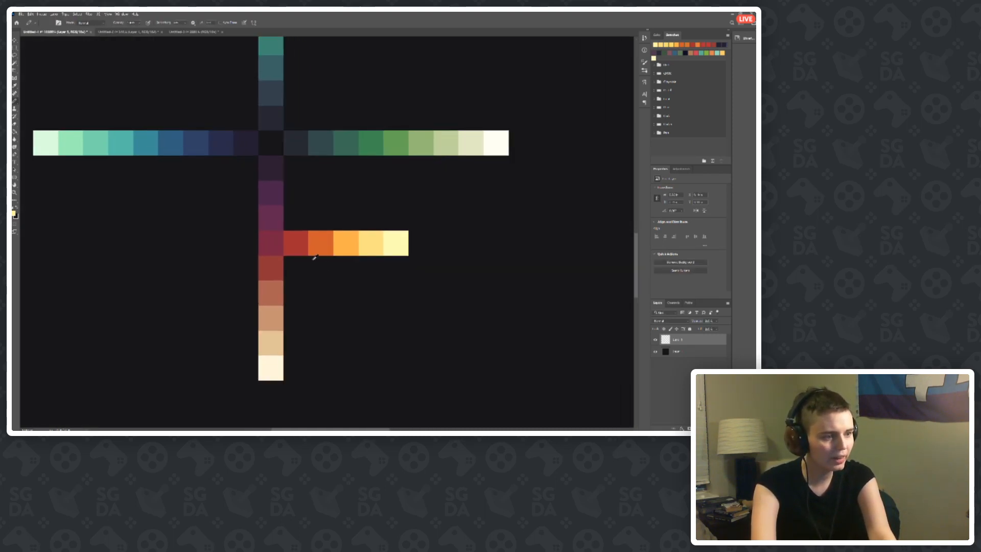
Step: Select the five red-to-pale-yellow branch swatches and shift them one swatch away from the crimson swatch
key("m")
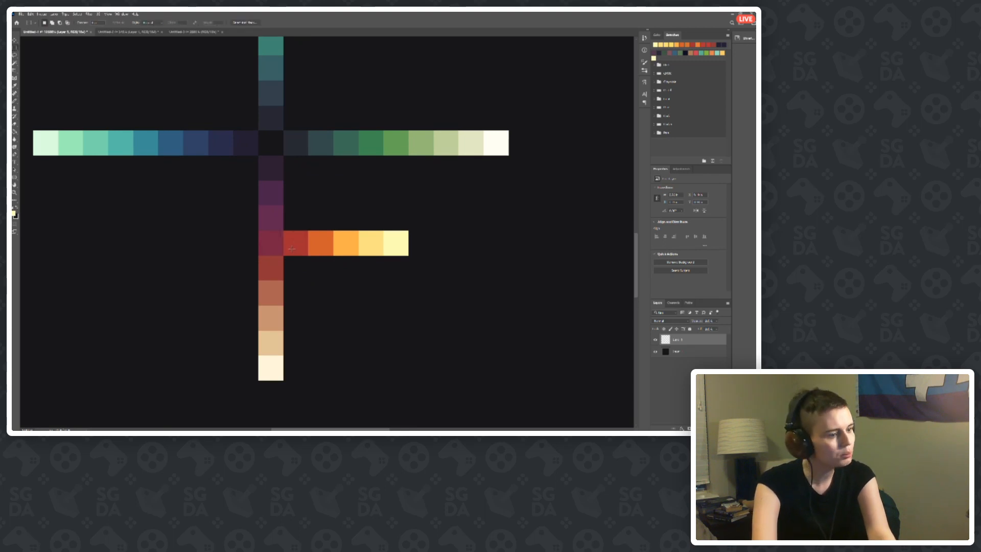
left_click_drag(290, 250, 399, 239)
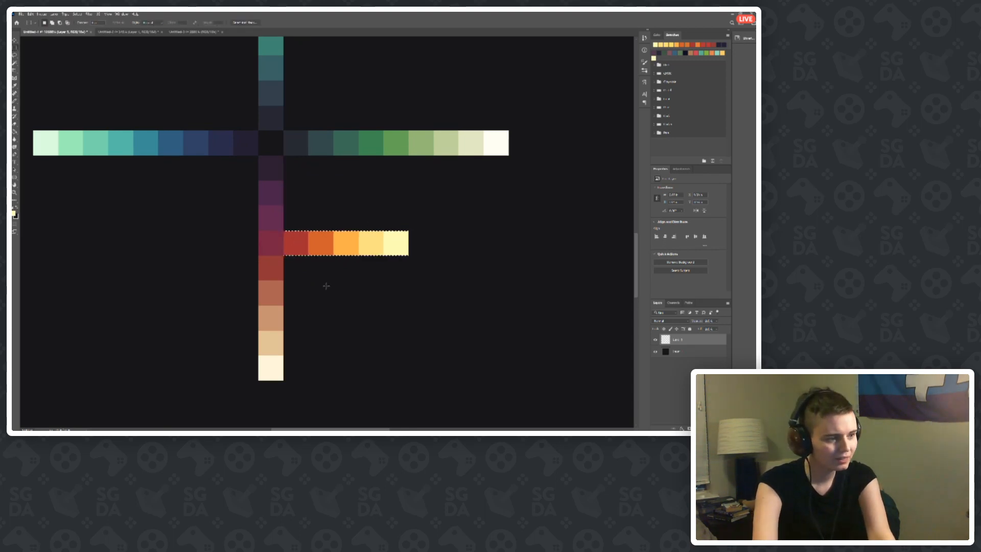
left_click(267, 272)
left_click_drag(287, 250, 404, 242)
key("v")
key("Right")
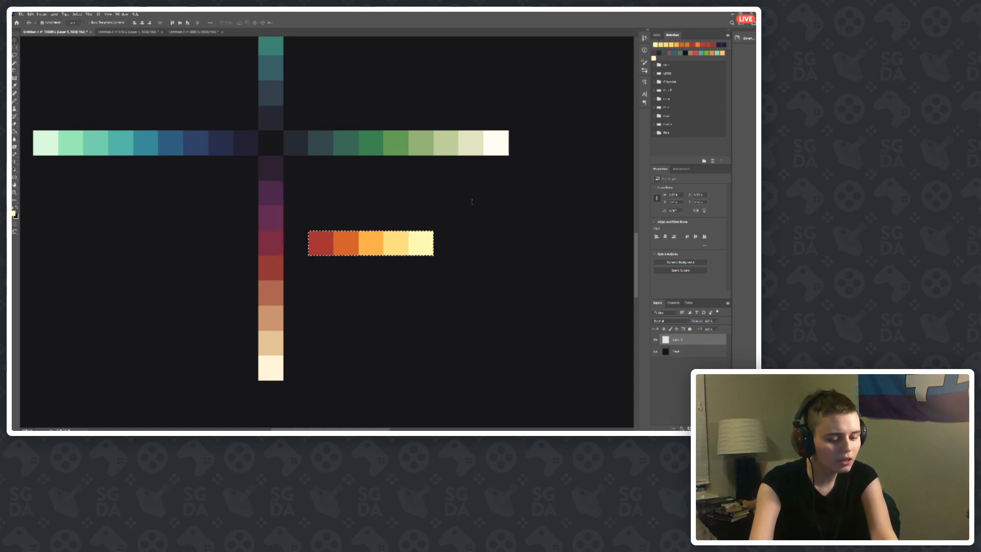
Step: Select the four orange-to-pale-yellow swatches and shift them one swatch away from the red one
key("m")
left_click(471, 199)
left_click_drag(352, 241, 448, 246)
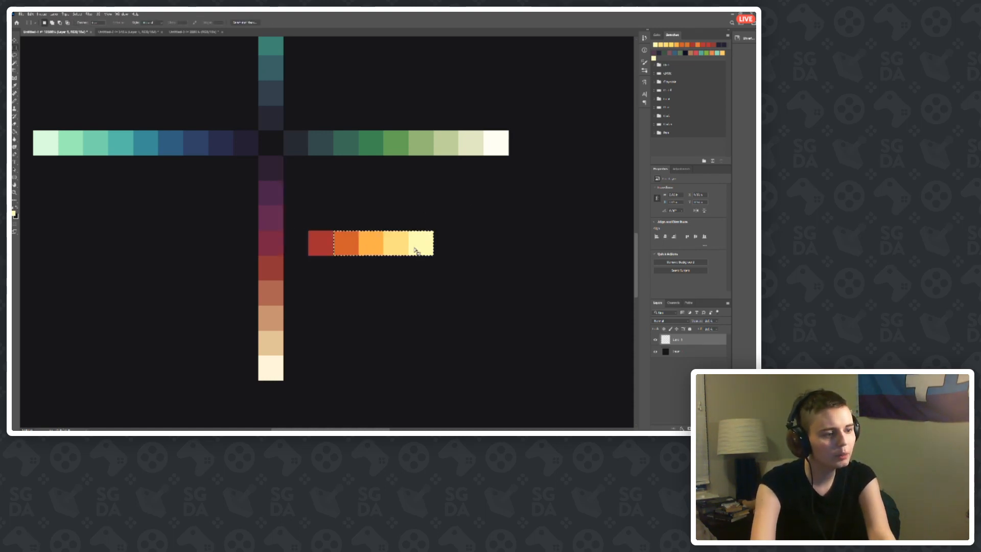
key("v")
key("Right")
key("m")
left_click(487, 215)
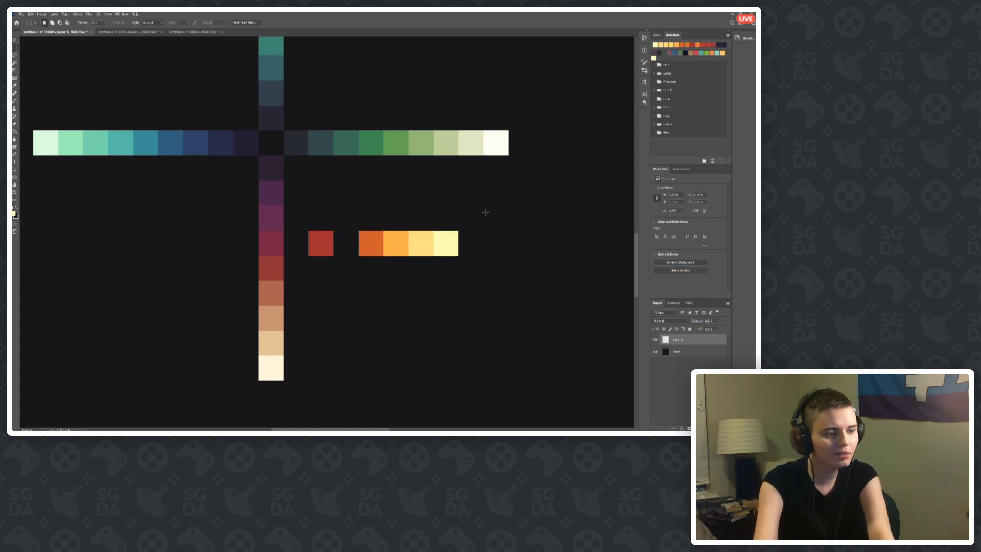
Step: Fill the gap beside the crimson swatch with crimson and the gap before the orange swatch with red
key("b")
left_click(279, 235, "alt")
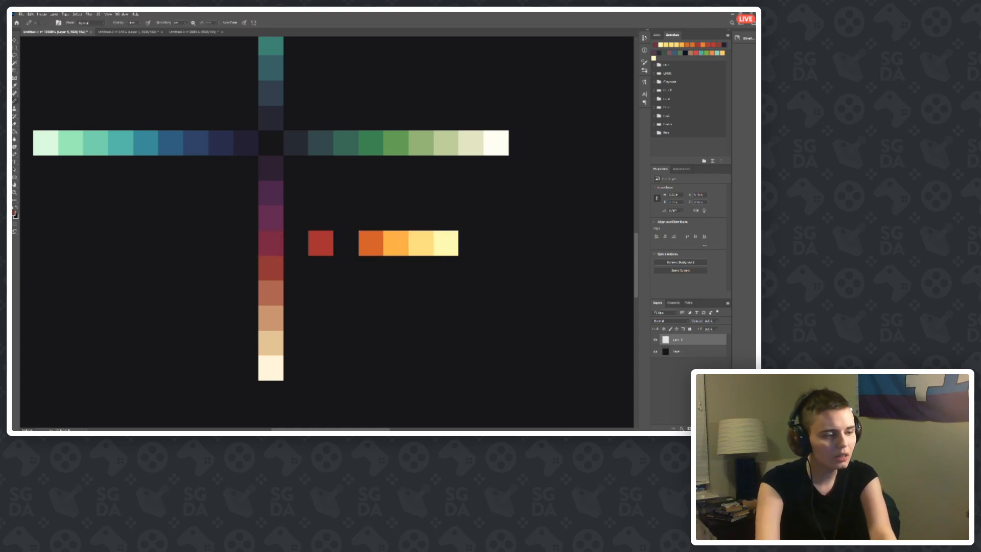
left_click(295, 243)
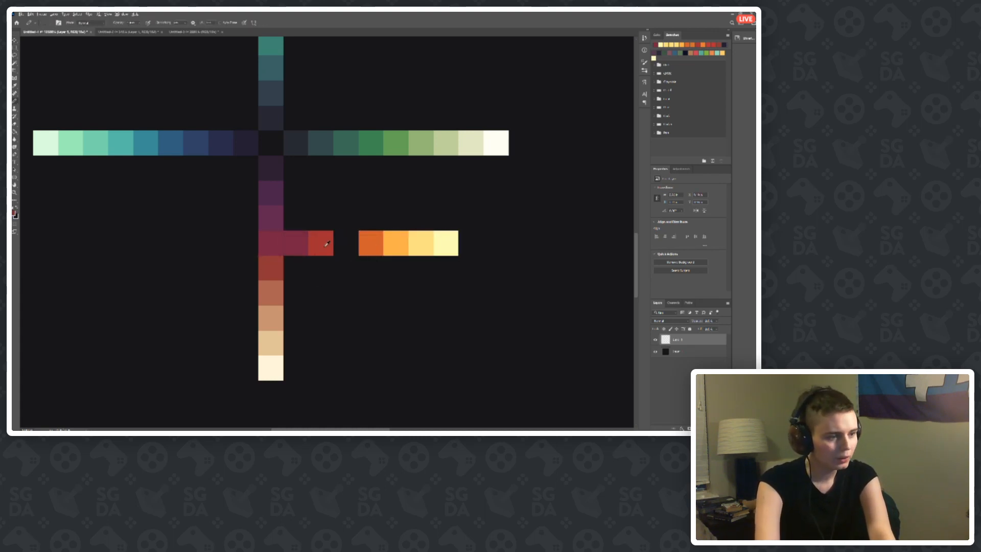
left_click(345, 244)
left_click(316, 249, "alt")
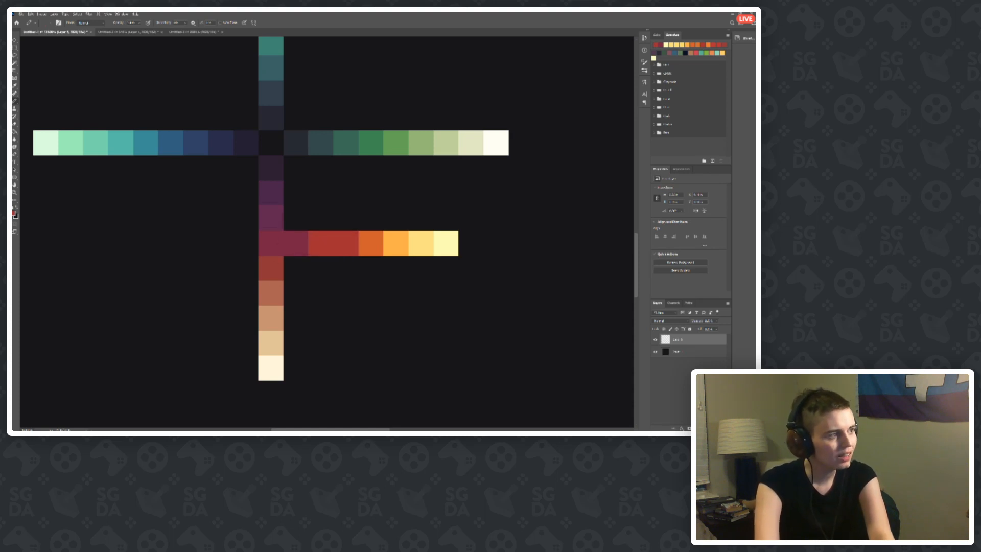
Step: Blend red over the inserted crimson swatch and orange over the inserted red swatch with a partly transparent brush
left_click(309, 243, "alt")
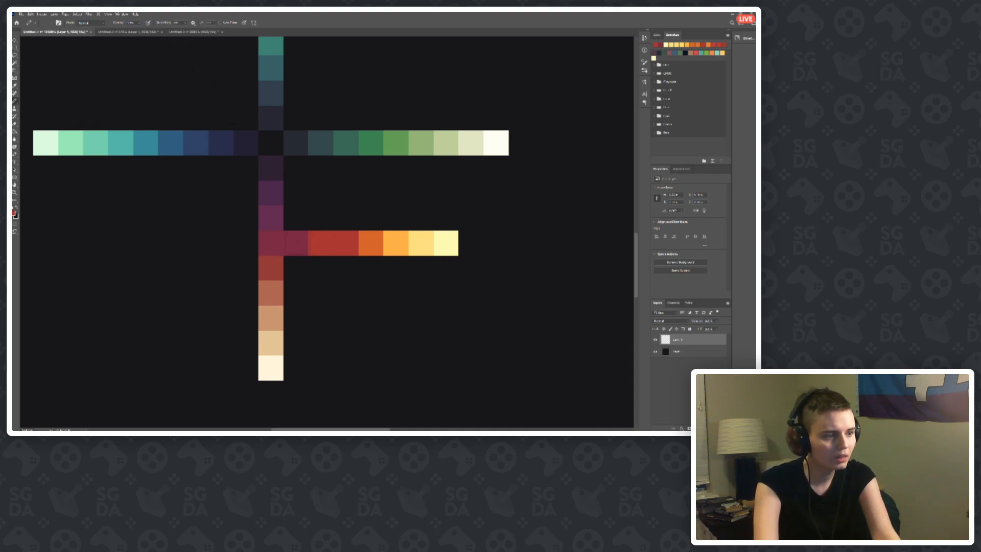
left_click(295, 243)
left_click(368, 242, "alt")
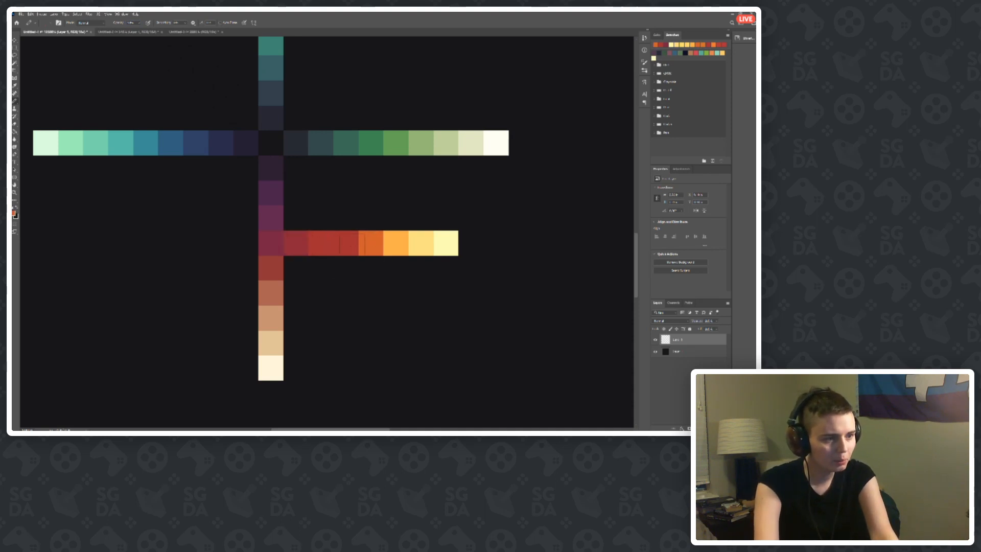
left_click(346, 243)
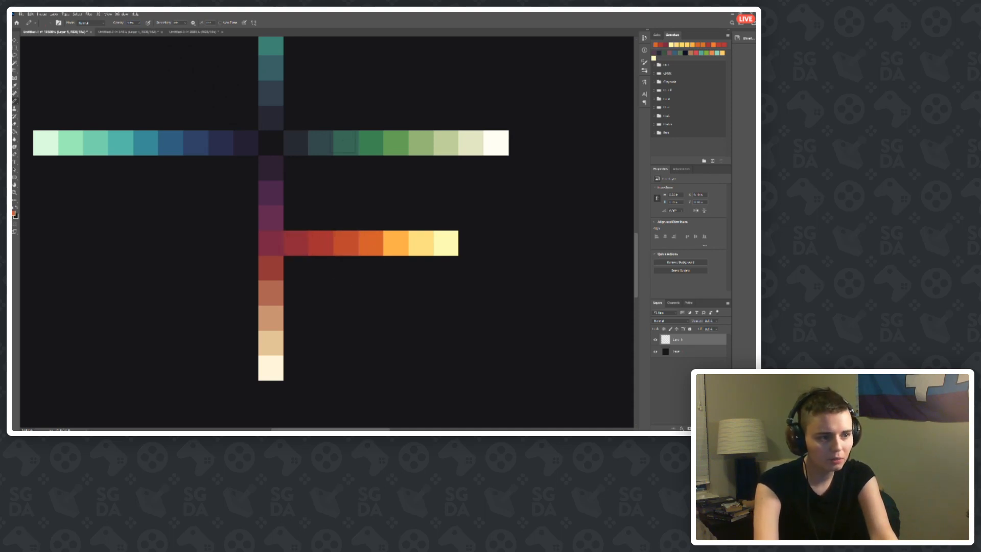
left_click(139, 24)
Step: Compare the color values of the crimson, blended, red and orange-red swatches at the start of the branch
left_click(15, 212)
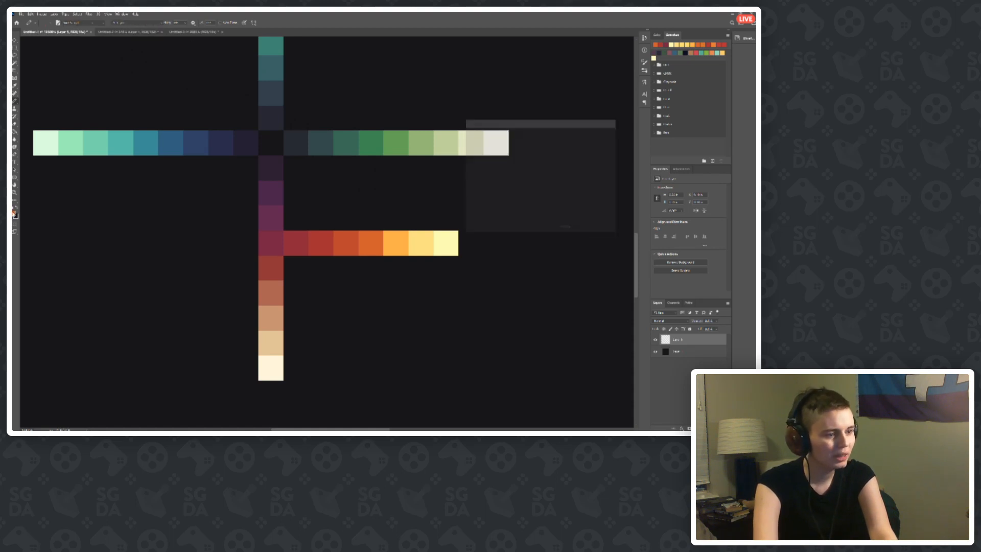
left_click(323, 237)
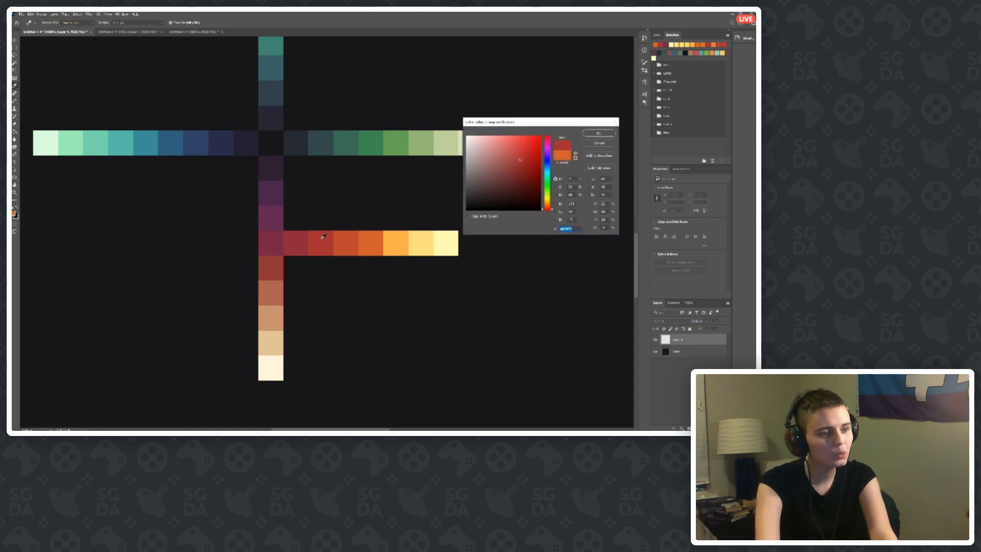
left_click(348, 239)
left_click(320, 240)
left_click(294, 243)
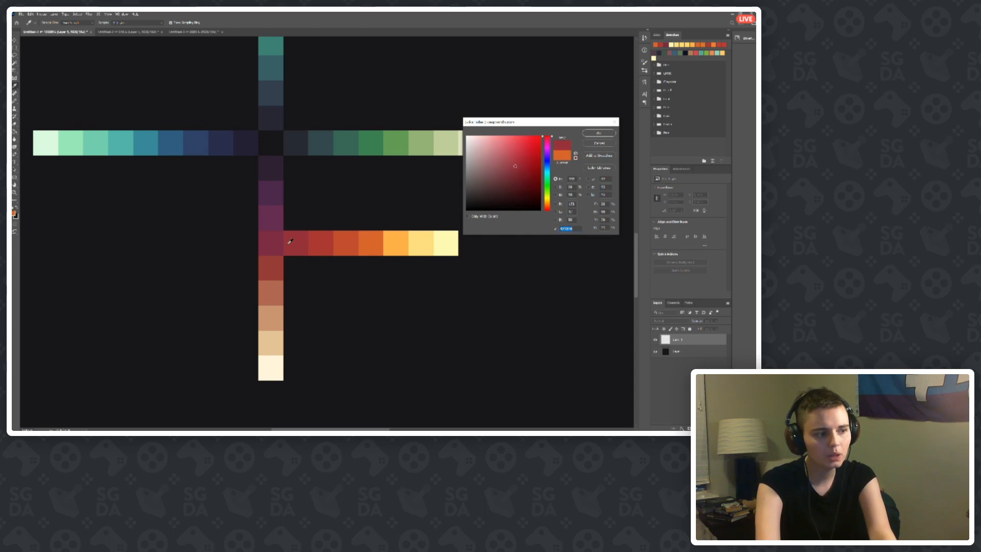
left_click(273, 242)
left_click(599, 144)
Step: Review the whole palette with its extended red-to-yellow branch from farther away and up close
key("b")
scroll(299, 211, "down", 2)
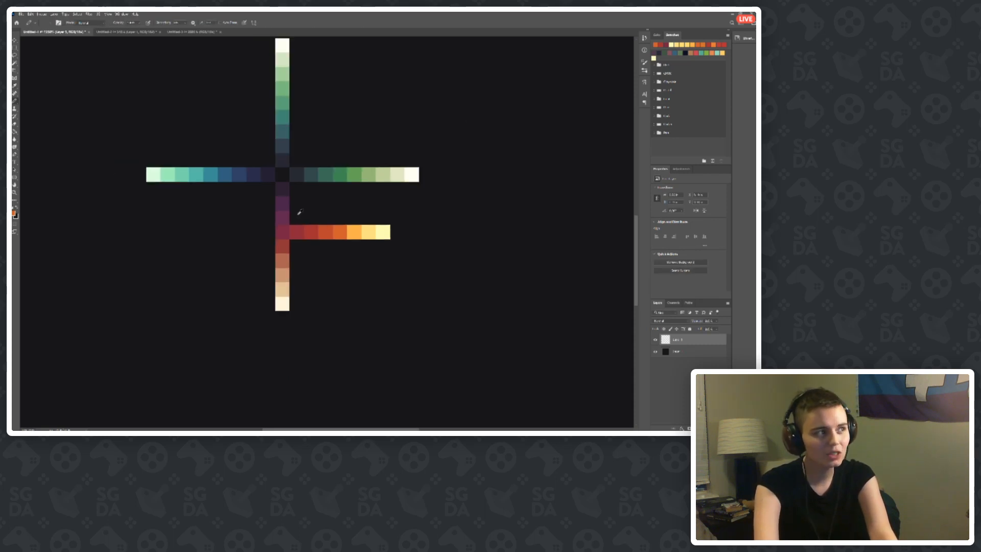
scroll(364, 219, "down", 1)
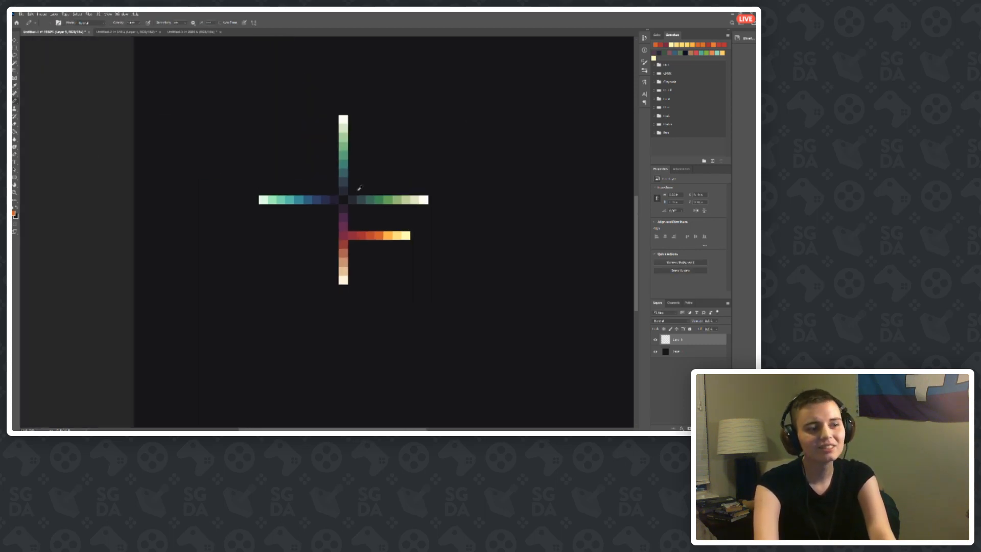
scroll(204, 204, "down", 1)
scroll(241, 298, "up", 2)
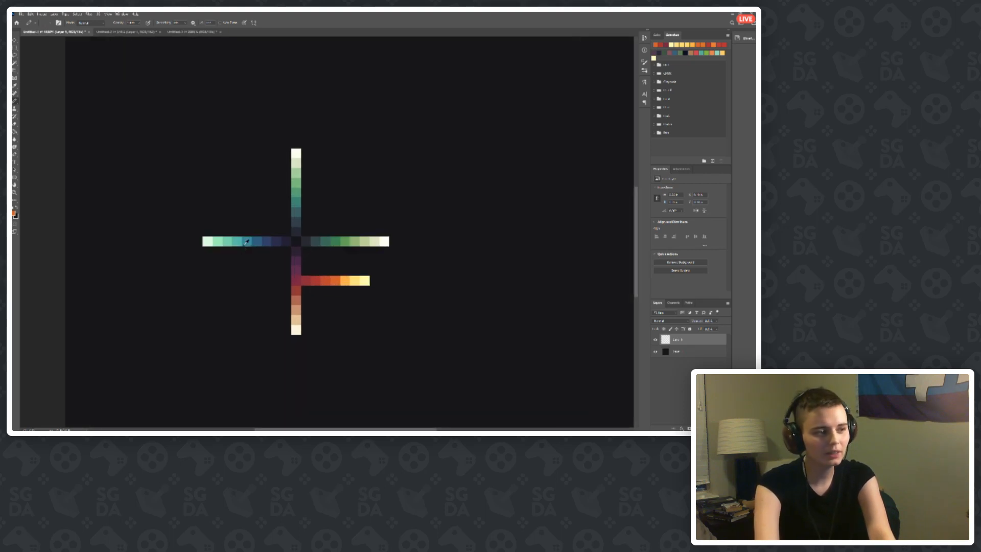
scroll(386, 247, "up", 2)
scroll(194, 247, "up", 1)
scroll(156, 206, "down", 2)
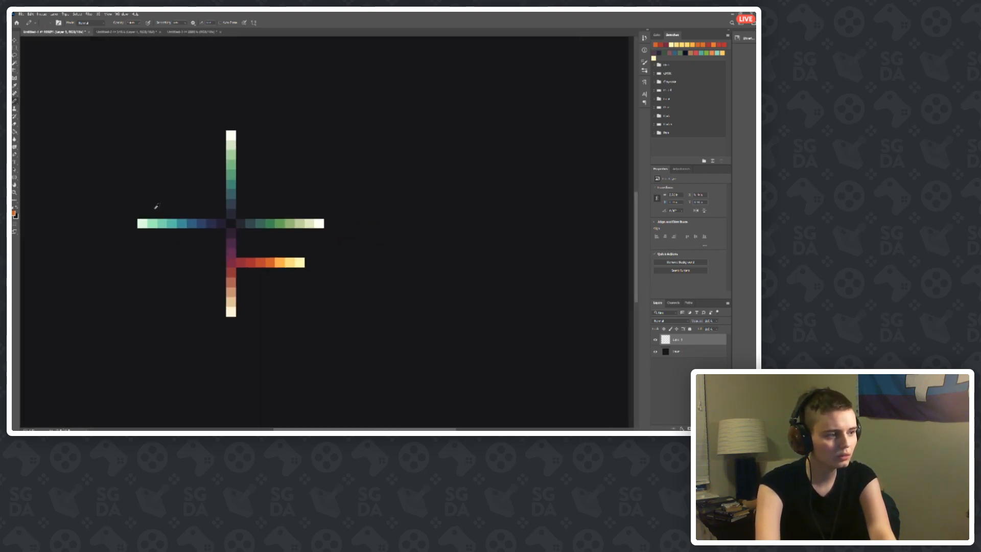
scroll(156, 149, "up", 1)
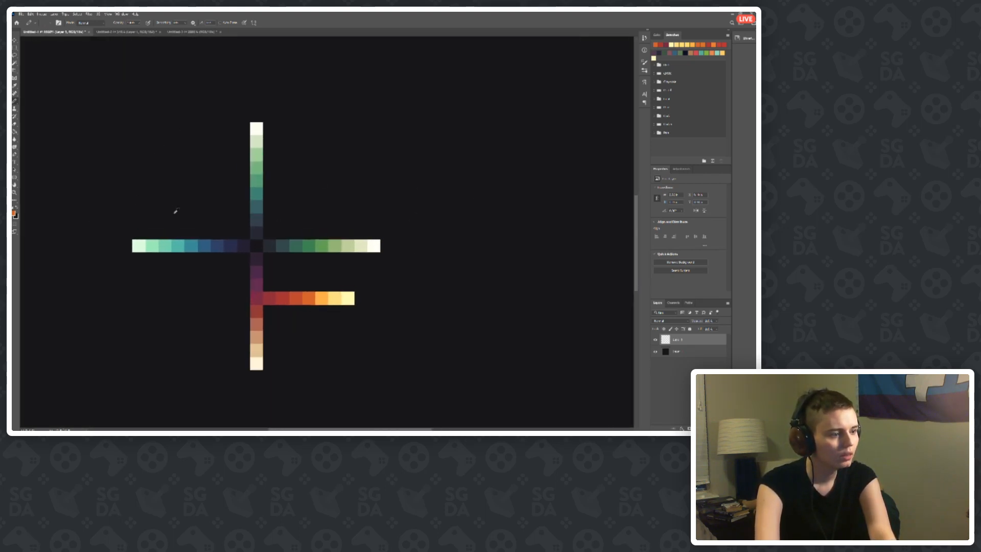
scroll(395, 258, "up", 1)
Step: Copy the green arm's swatches without its white end to a new layer, and move the copy above that arm
left_click(371, 245)
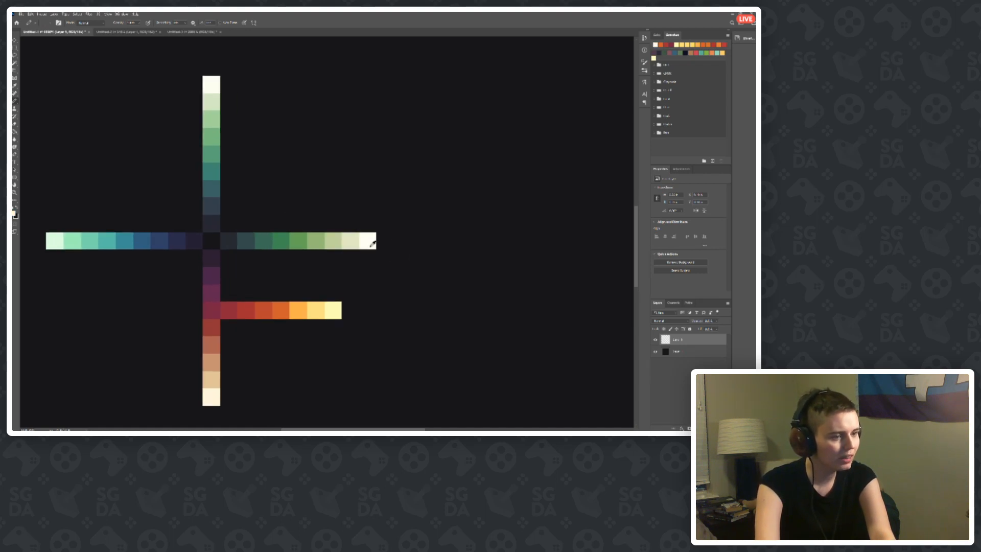
key("m")
left_click_drag(221, 249, 324, 215)
left_click_drag(205, 248, 360, 232)
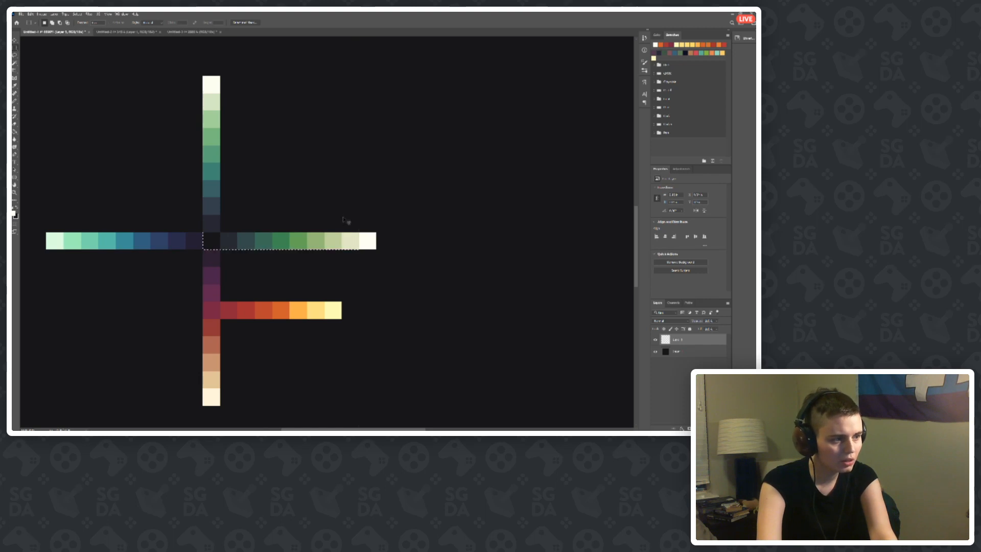
key("ctrl+j")
key("v")
left_click_drag(252, 245, 304, 140)
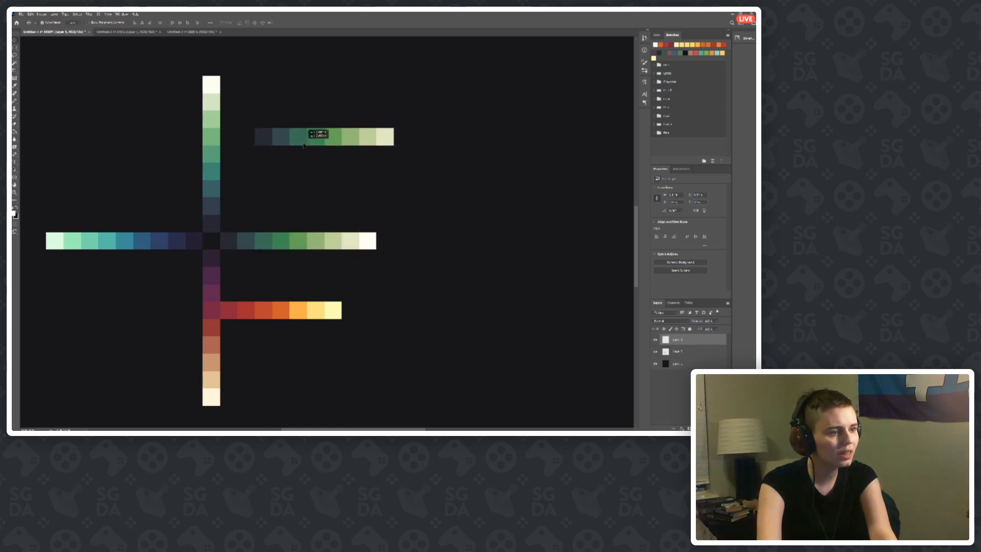
Step: Rotate the copied green ramp 90° clockwise and place it upright directly above the green arm's white end swatch
left_click(30, 13)
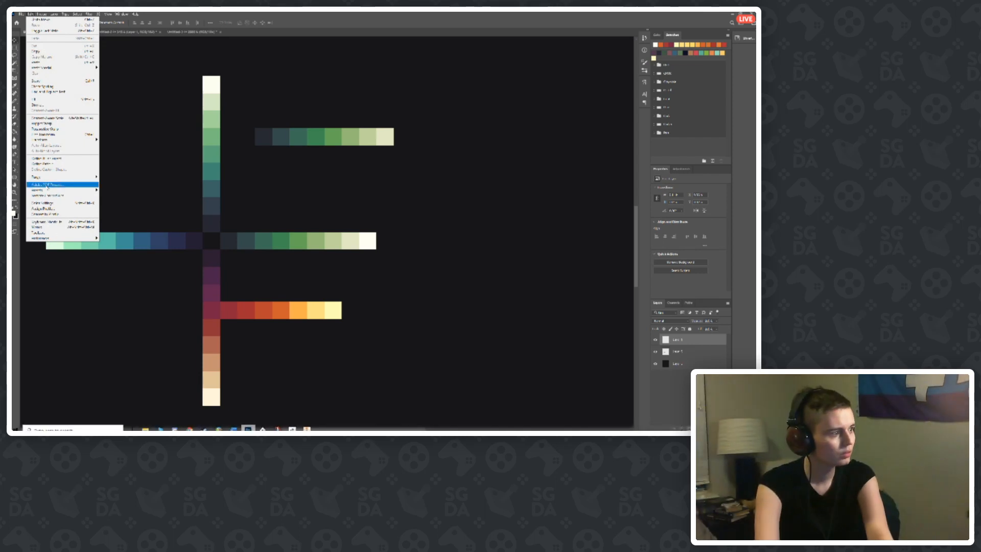
mouse_move(52, 139)
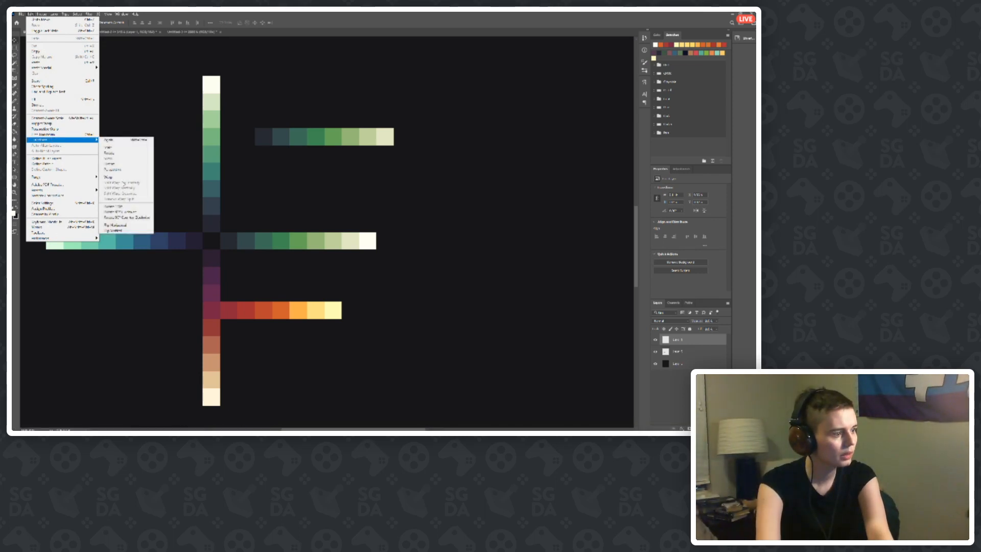
left_click(127, 218)
left_click_drag(329, 180, 368, 184)
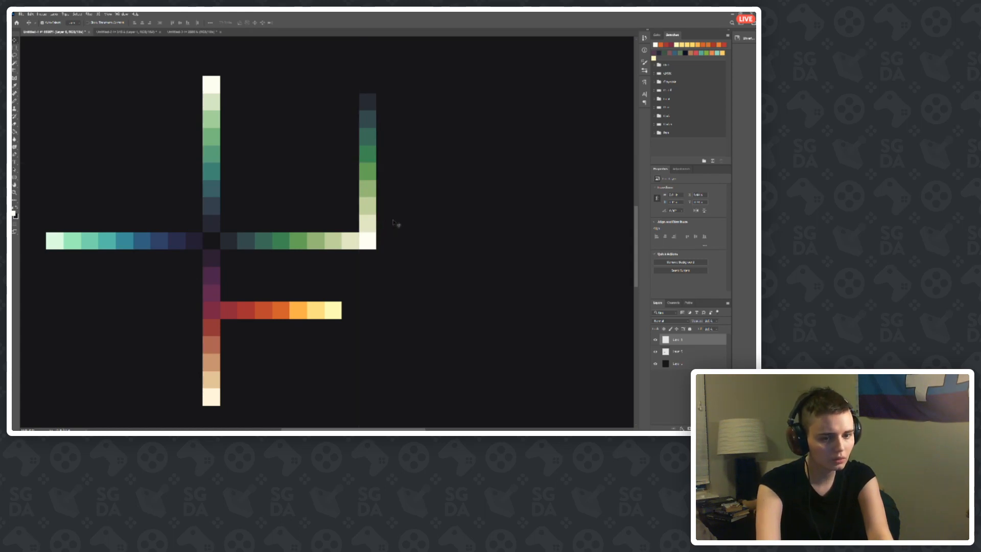
Step: Merge the rotated ramp's layer down into the palette layer
right_click(677, 341)
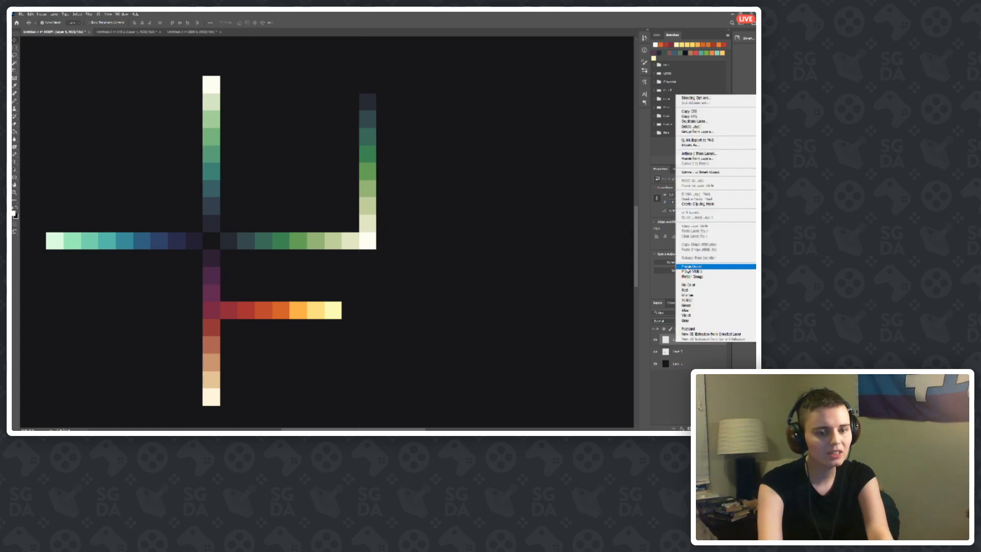
left_click(695, 267)
key("m")
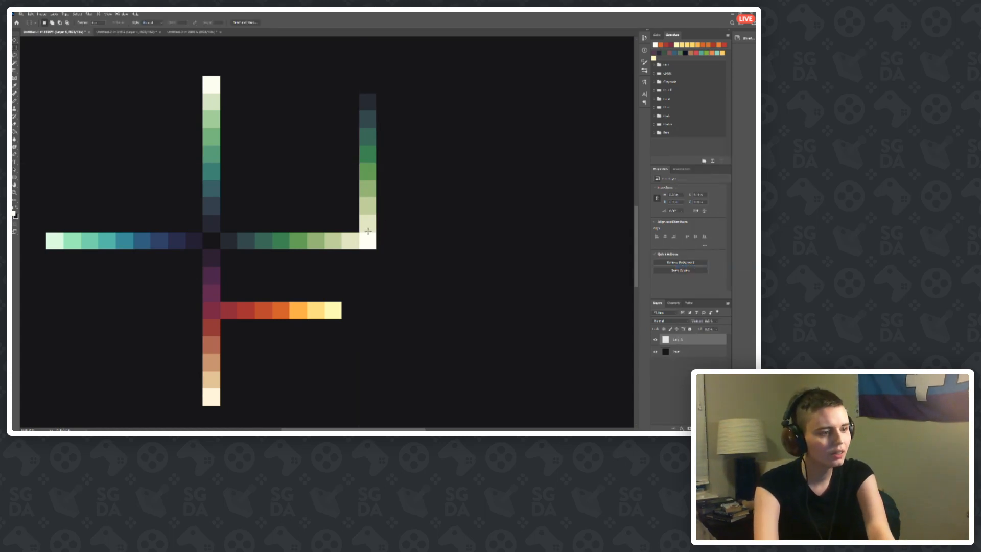
Step: Sample the new upright ramp's swatch directly above the white end and repaint it with its saturation set to 10%
left_click(14, 213)
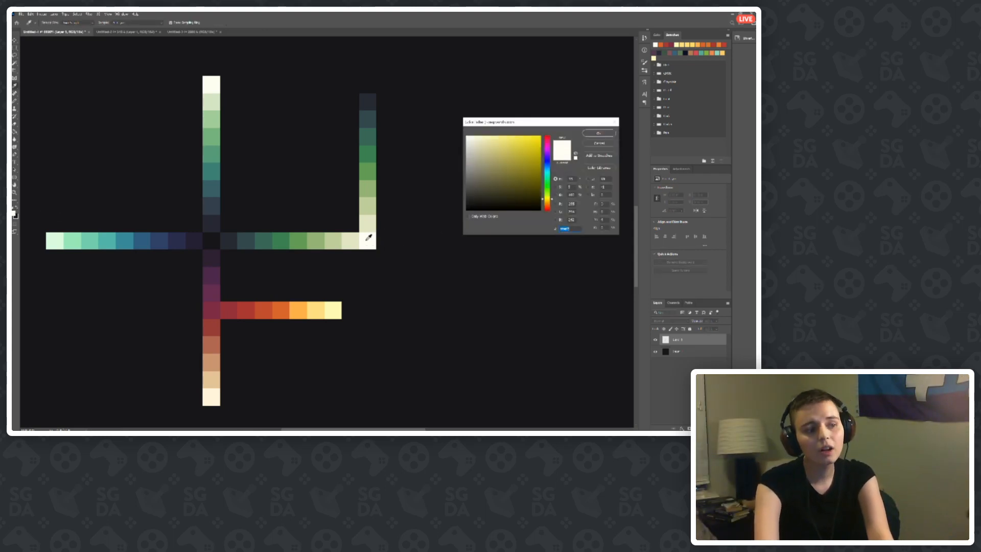
left_click(367, 230)
left_click(367, 240)
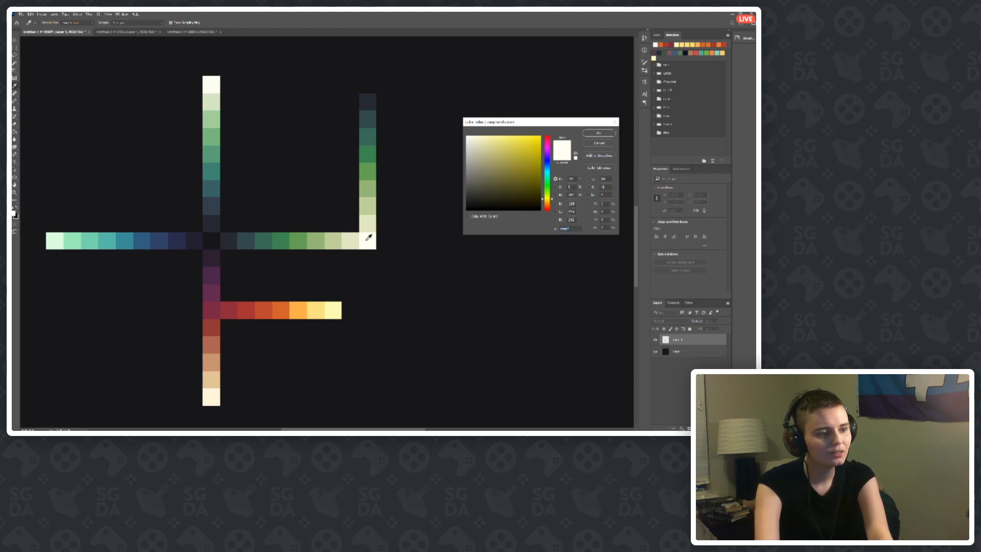
left_click(367, 230)
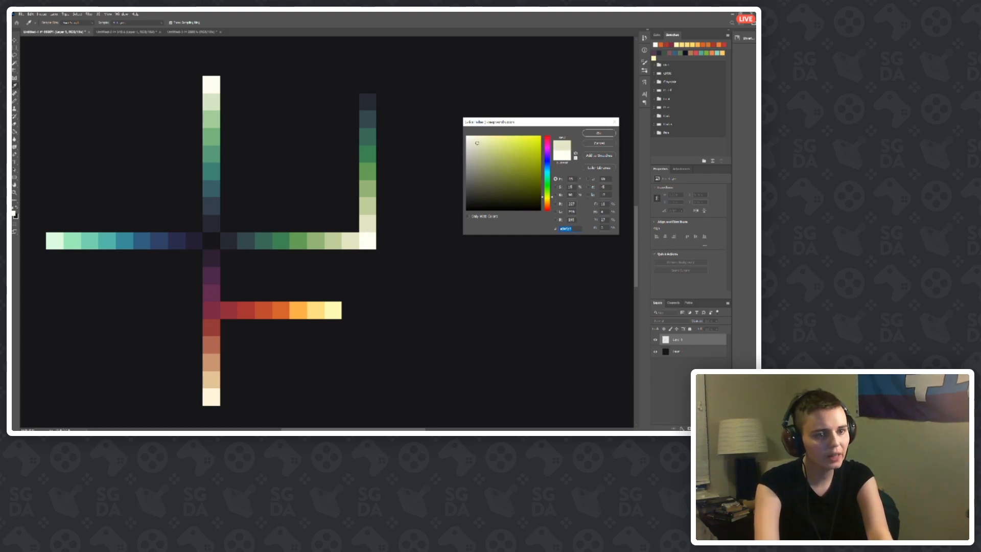
left_click(368, 237)
left_click(369, 227)
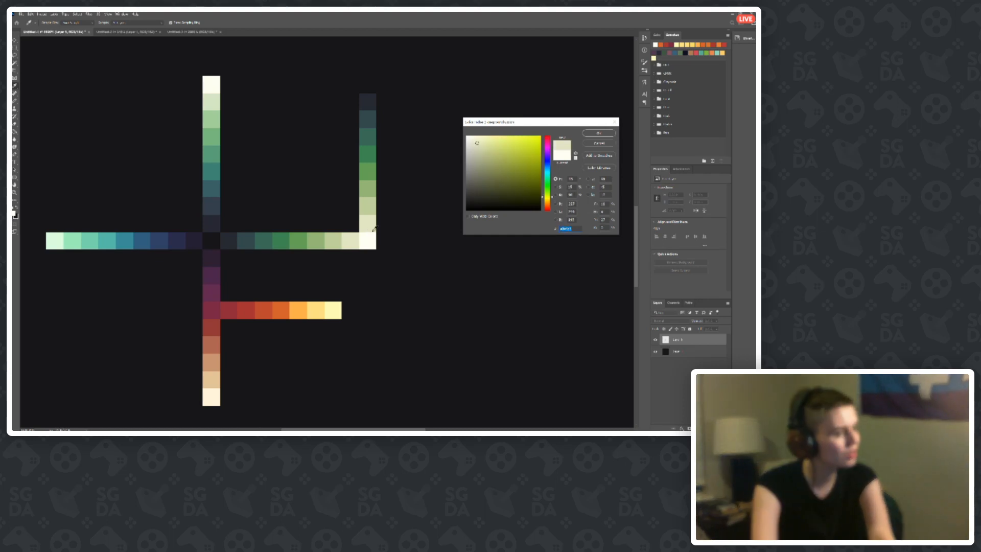
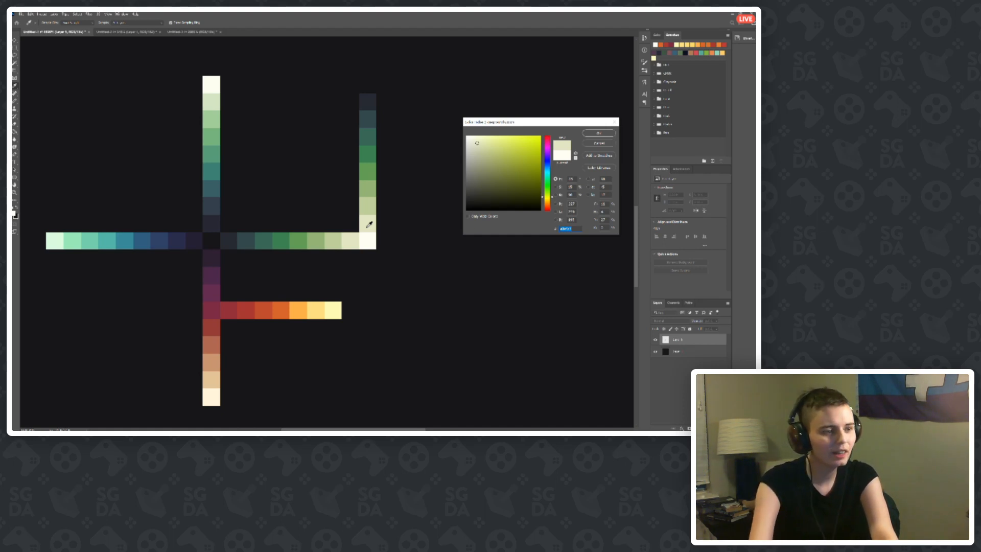
left_click(366, 238)
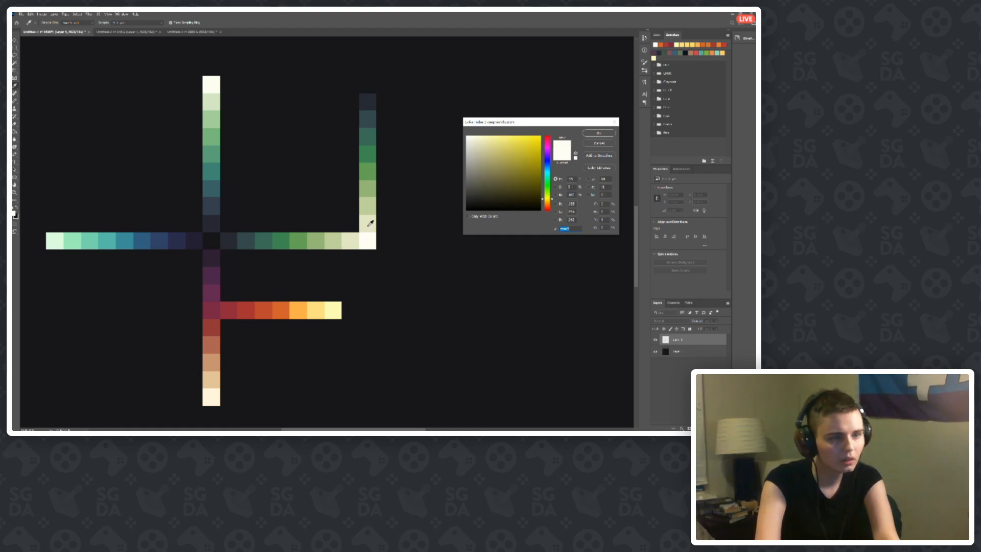
left_click(368, 226)
double_click(570, 187)
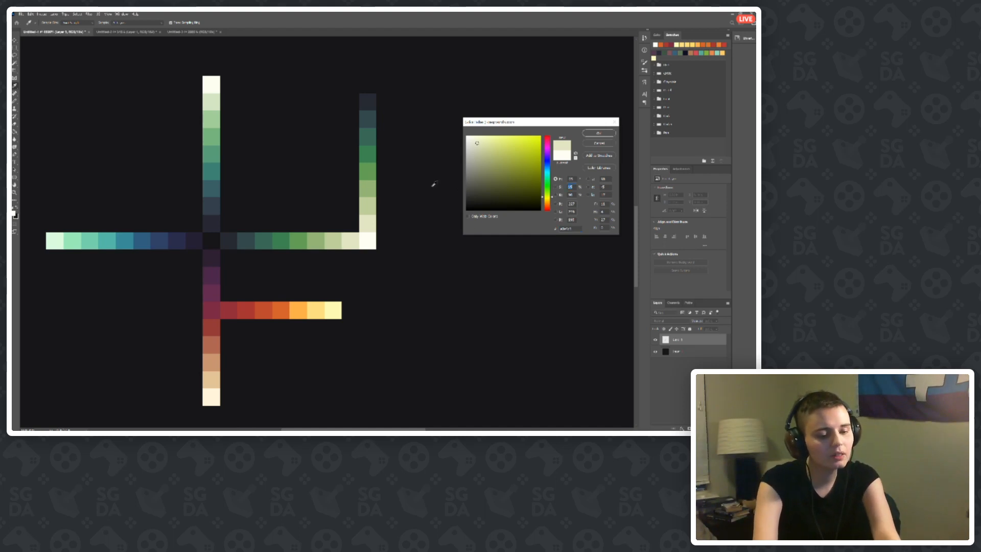
type("10")
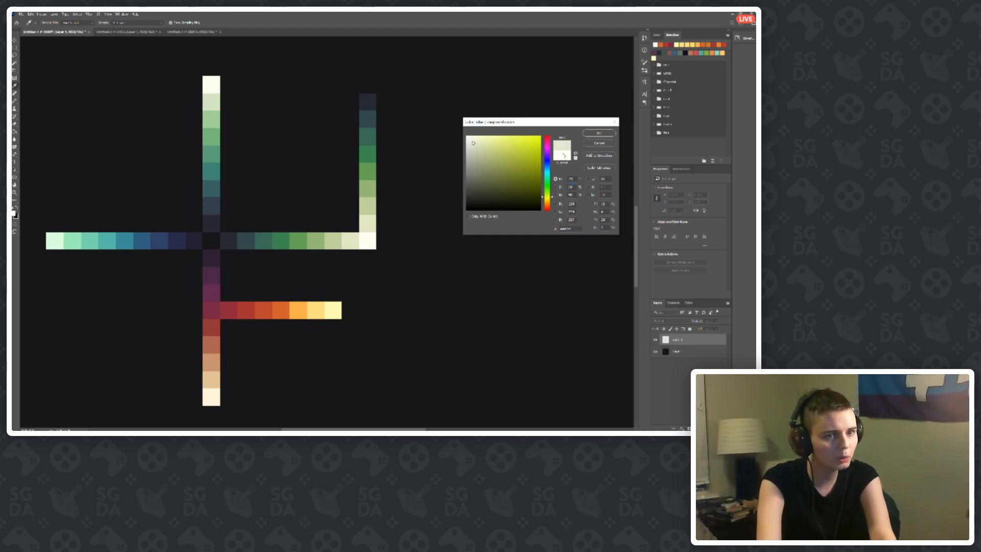
left_click(599, 133)
left_click(368, 224)
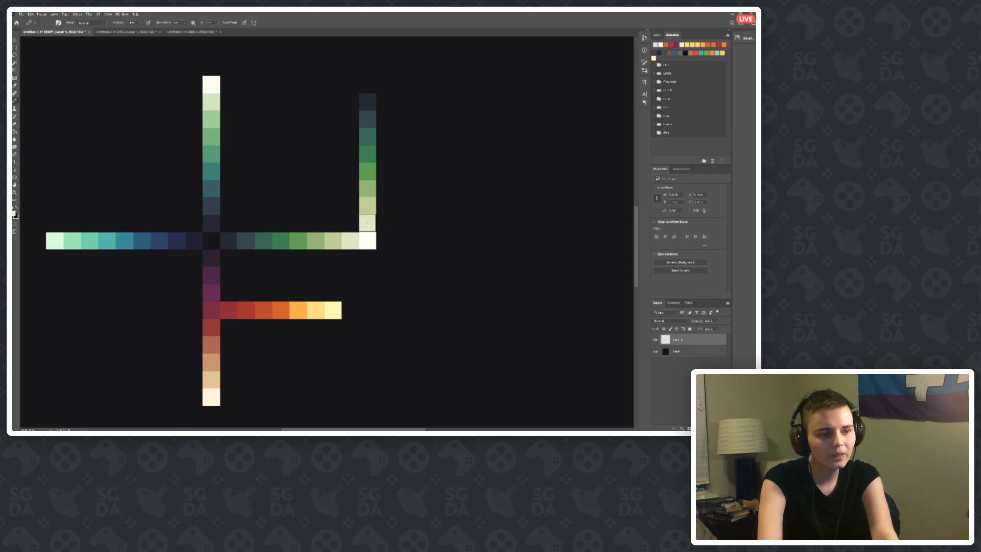
Step: Compare the lightest swatches' colors, and repaint the upright ramp's second swatch above the white end with a less saturated version of its color
left_click(14, 214)
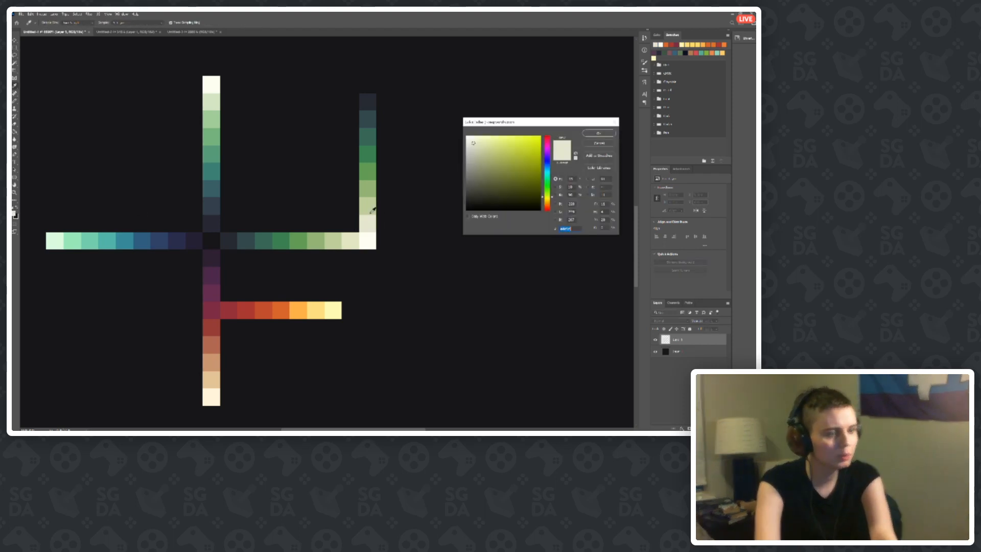
left_click(370, 211)
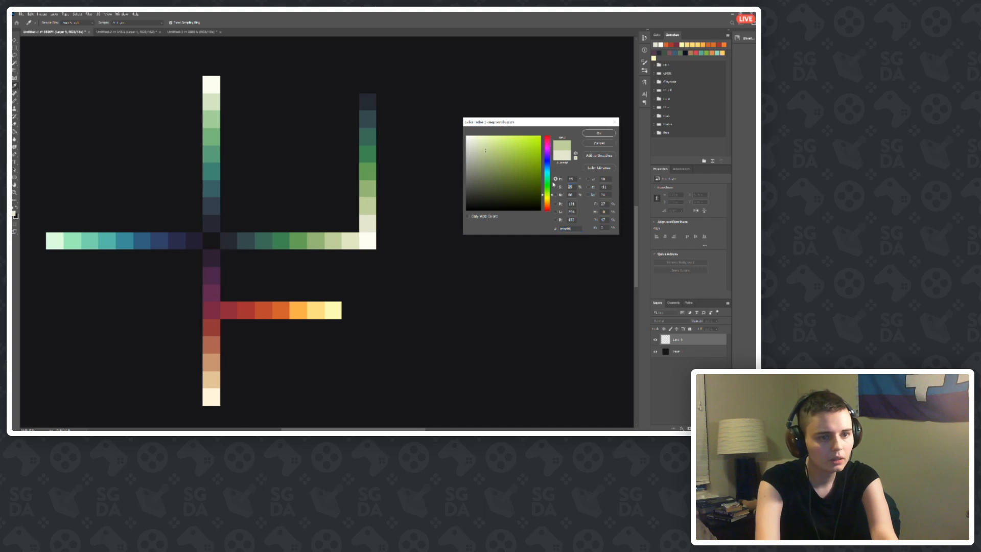
left_click(370, 240)
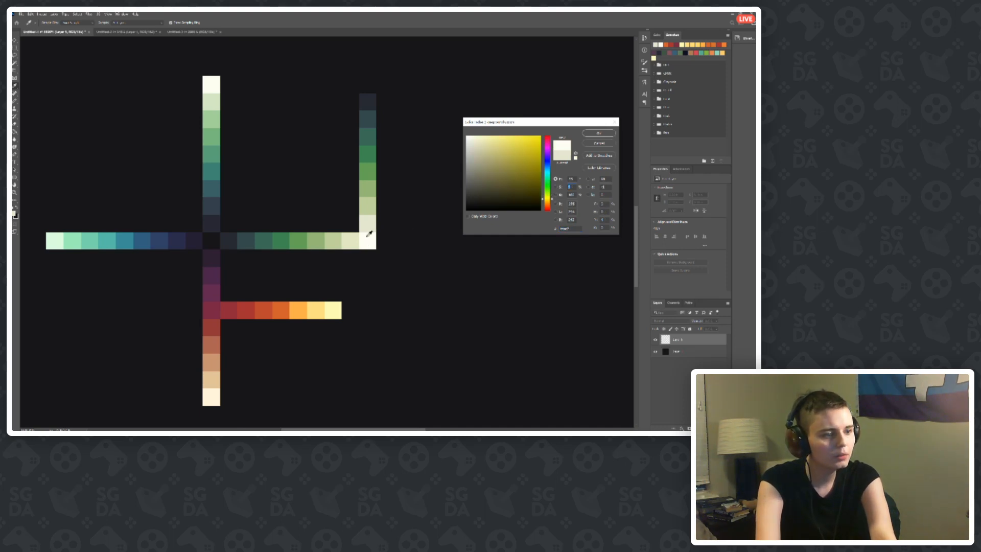
left_click(368, 226)
left_click(369, 240)
left_click(369, 227)
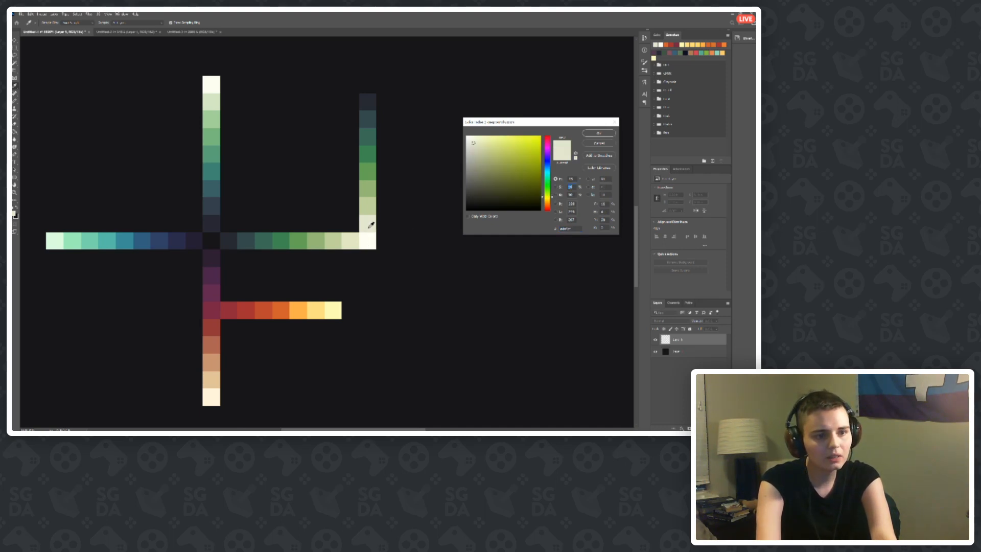
left_click(368, 210)
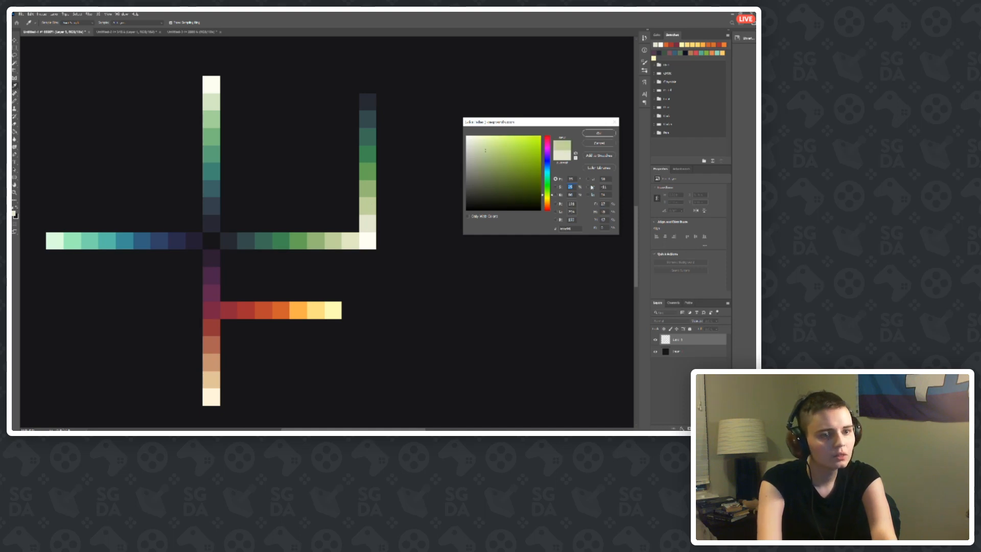
left_click(592, 140)
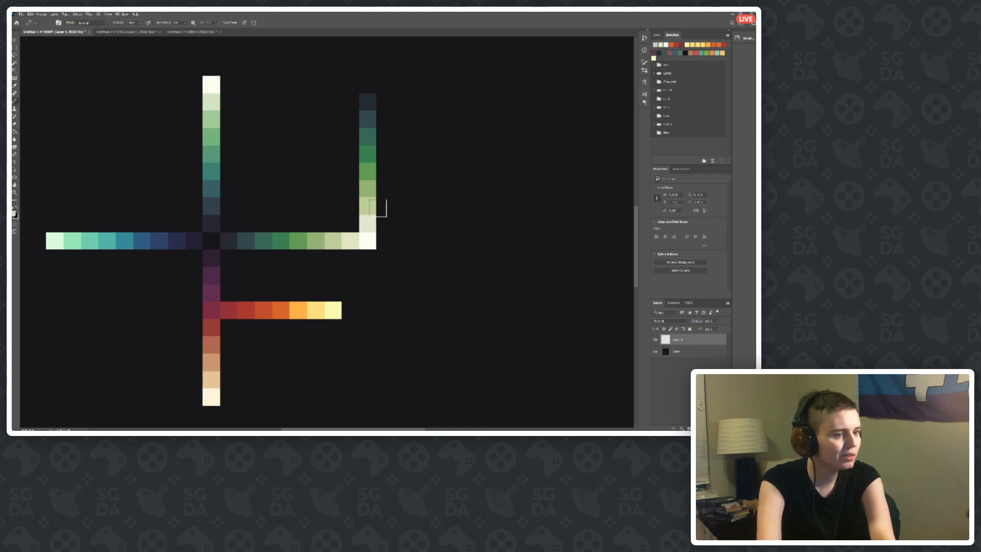
Step: Repaint the light green third swatch above the white end with its own color at 20% saturation
left_click(14, 213)
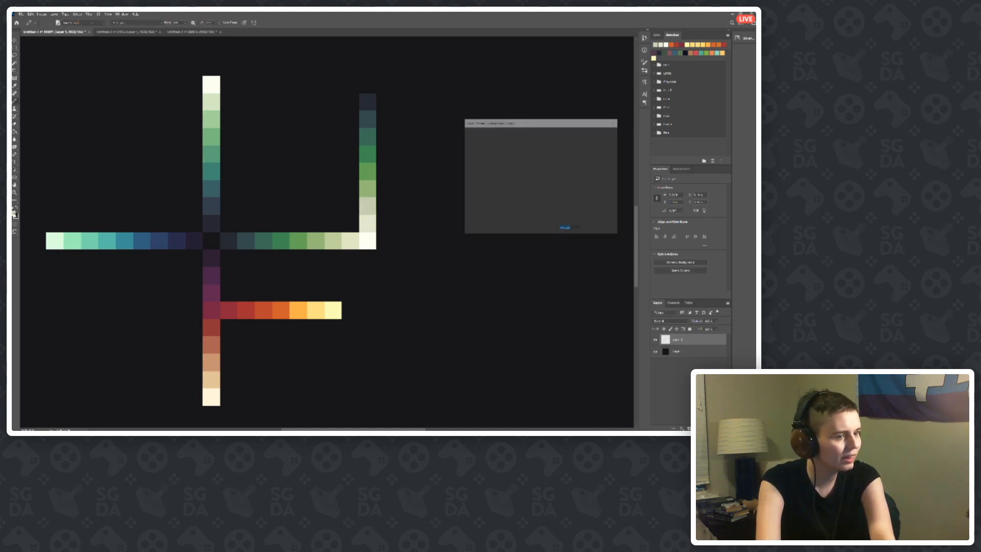
left_click(367, 185)
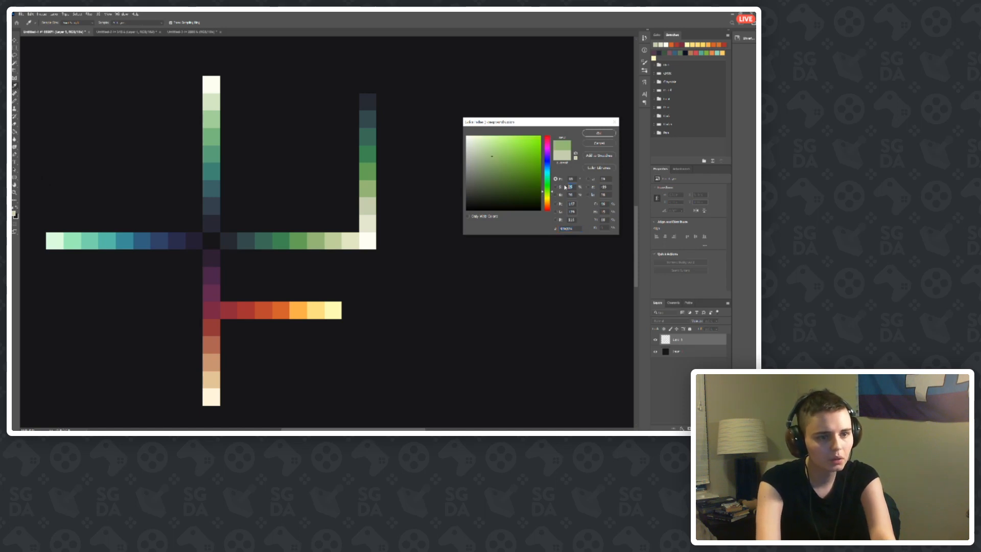
left_click(599, 133)
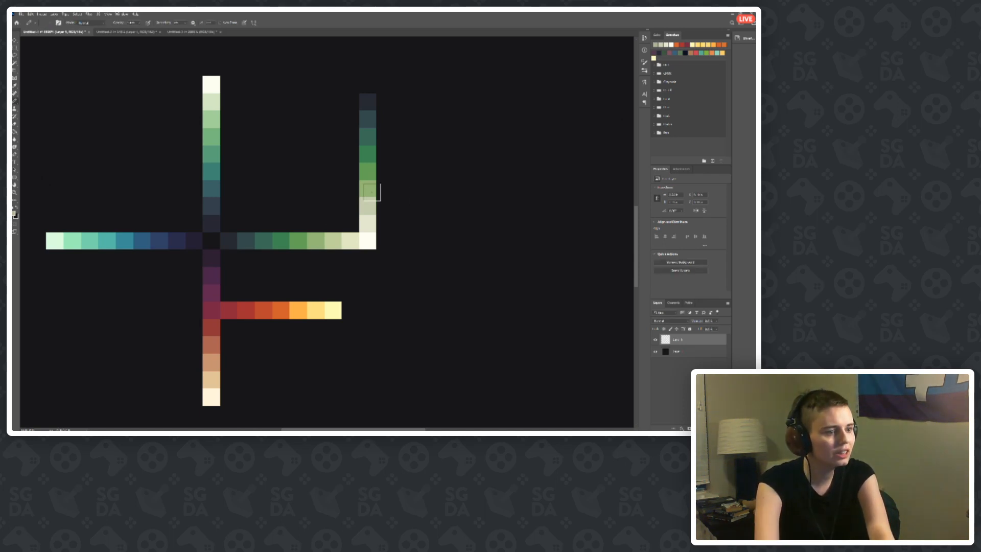
left_click(15, 215)
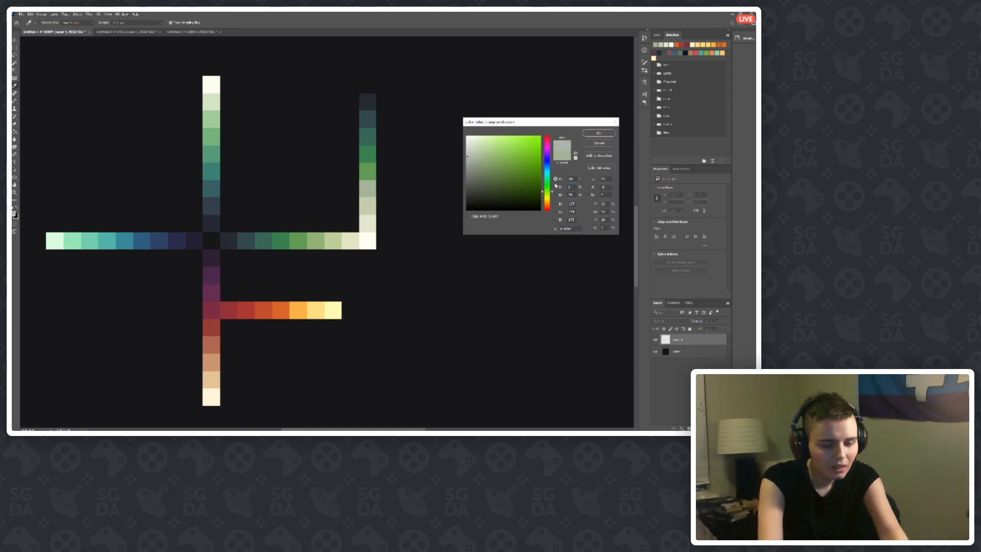
left_click(599, 133)
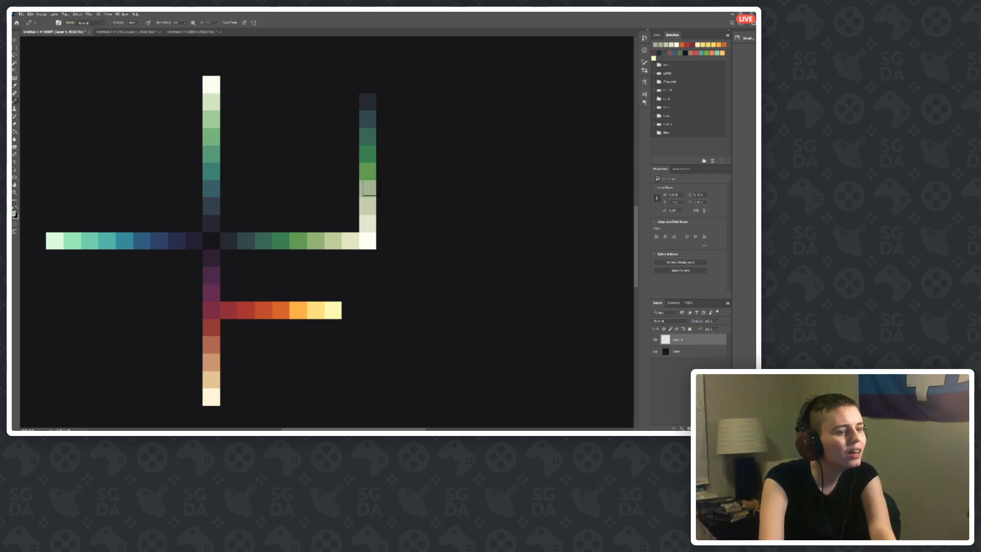
Step: Sample the two mid-green swatches higher up the upright ramp and repaint each one with a grayer, less saturated green
left_click(15, 214)
left_click(370, 188)
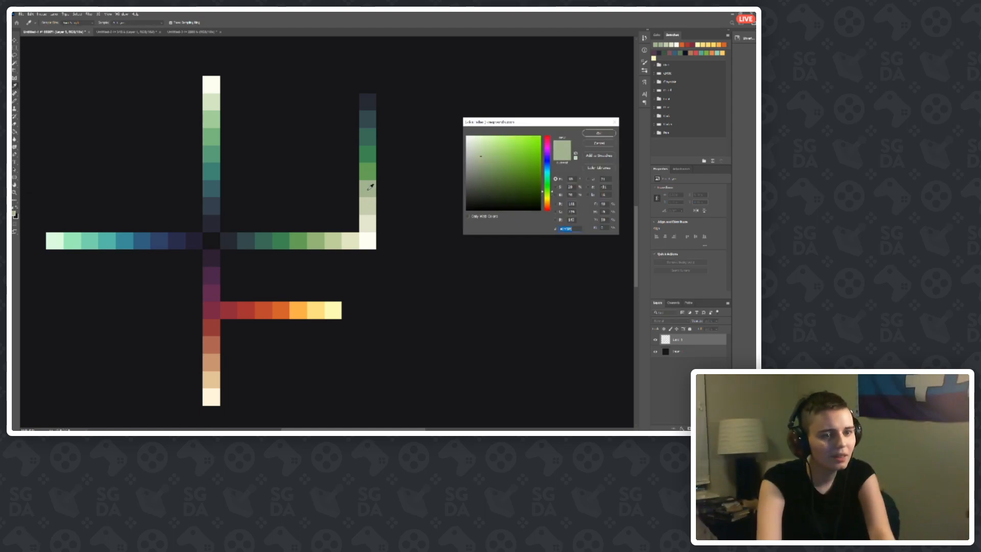
left_click(369, 176)
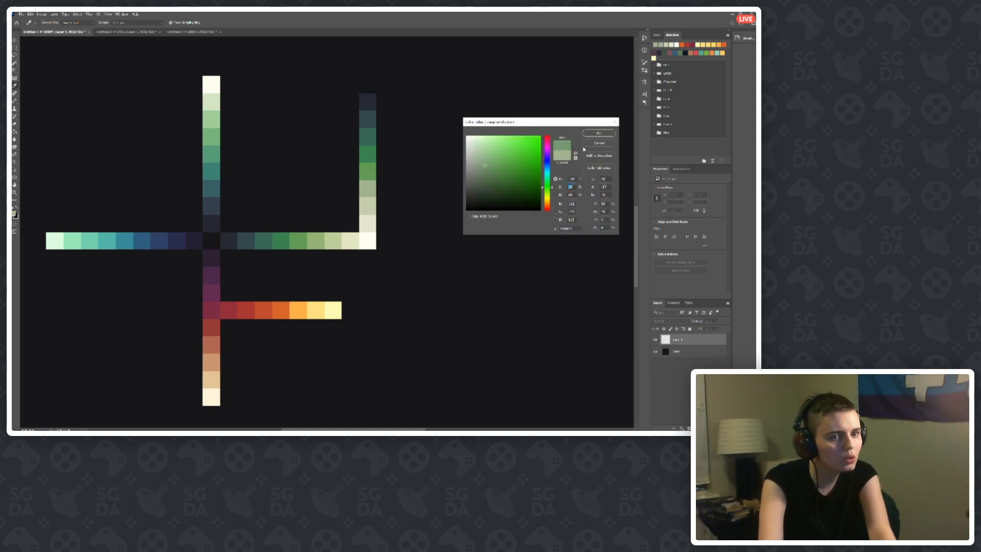
left_click(598, 133)
left_click(14, 214)
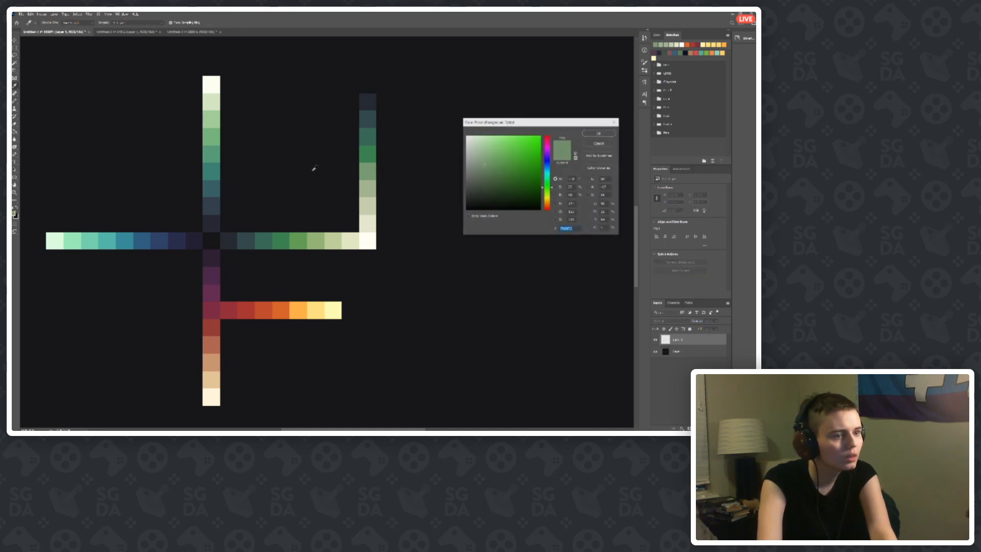
left_click(368, 156)
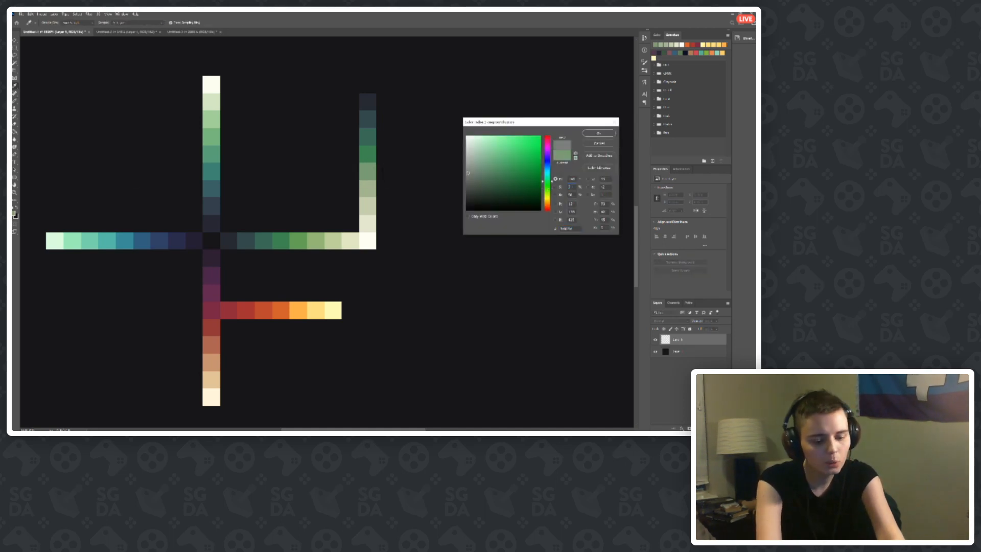
key("Return")
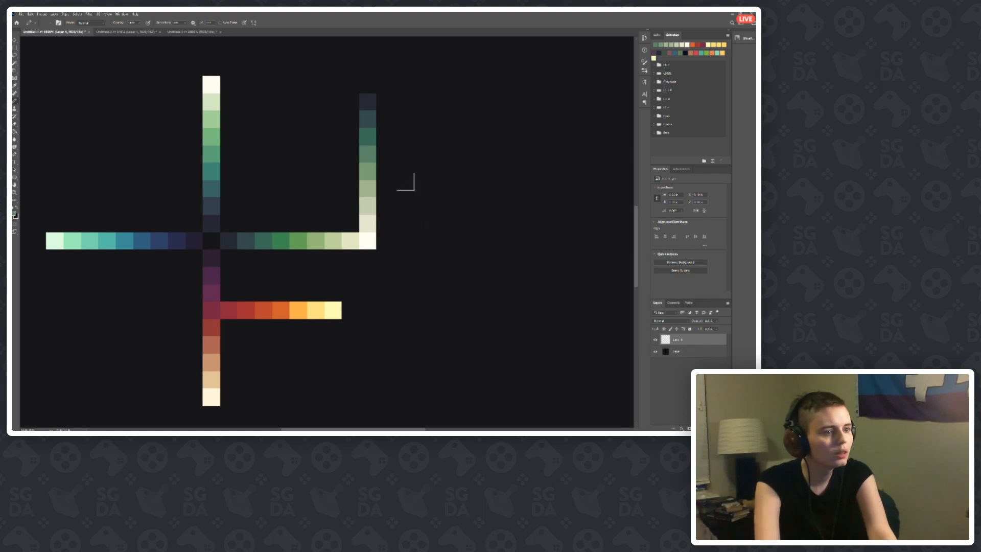
Step: Repaint the upright ramp's dark teal-green swatch, third from its dark end, with a less saturated version of its color
scroll(358, 189, "up", 1)
left_click(14, 215)
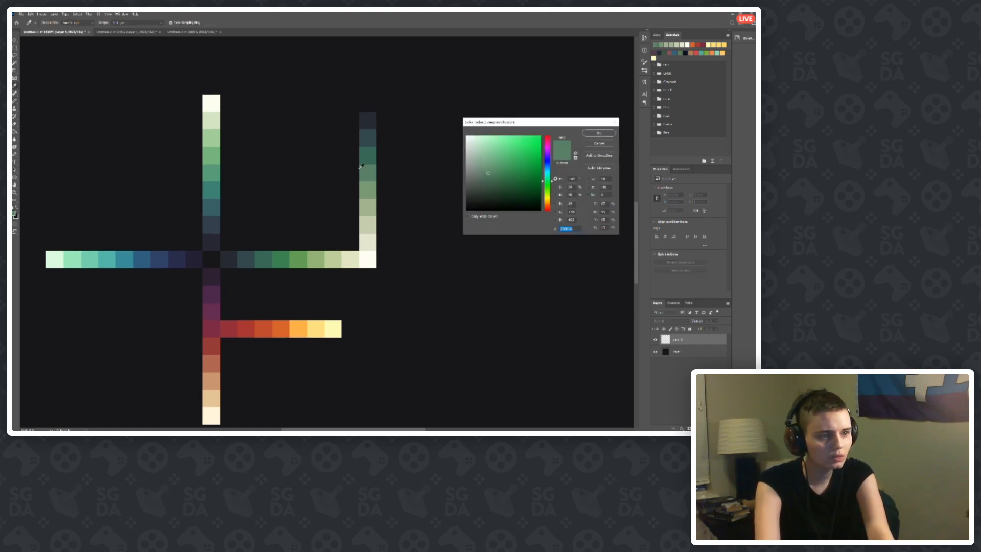
left_click(367, 155)
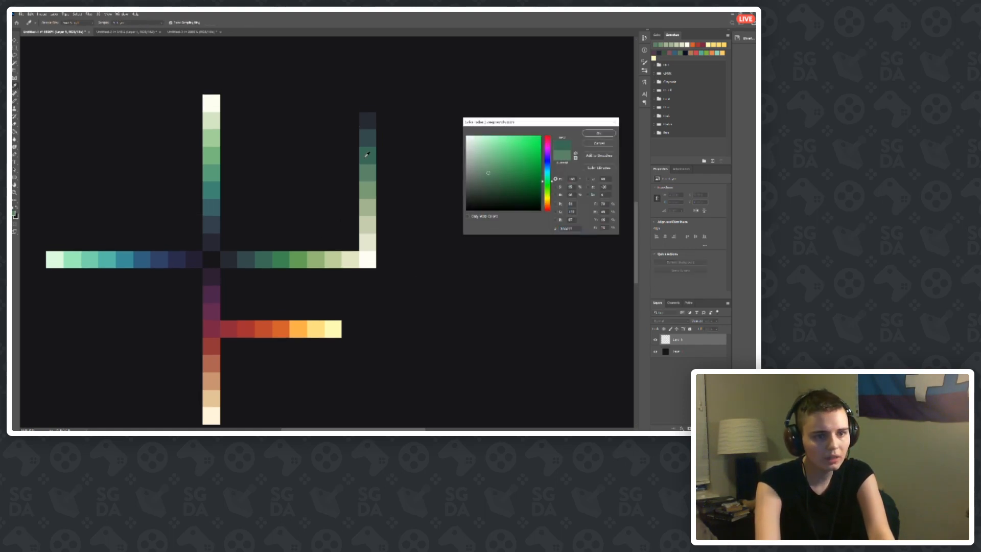
left_click(594, 132)
left_click(369, 155)
Step: Repaint the upright ramp's second-darkest swatch at 20% saturation, and mute its darkest swatch in the same way
left_click(14, 215)
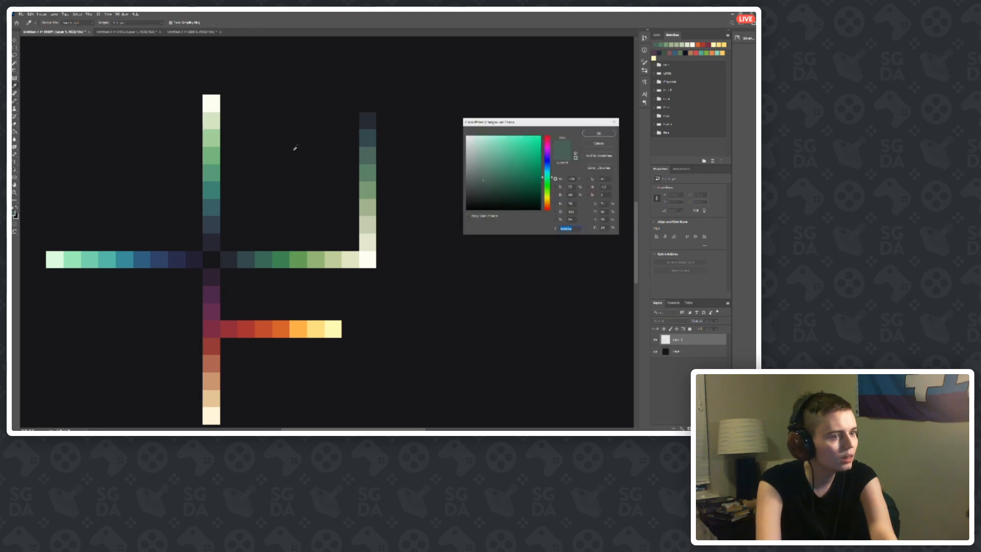
left_click(366, 137)
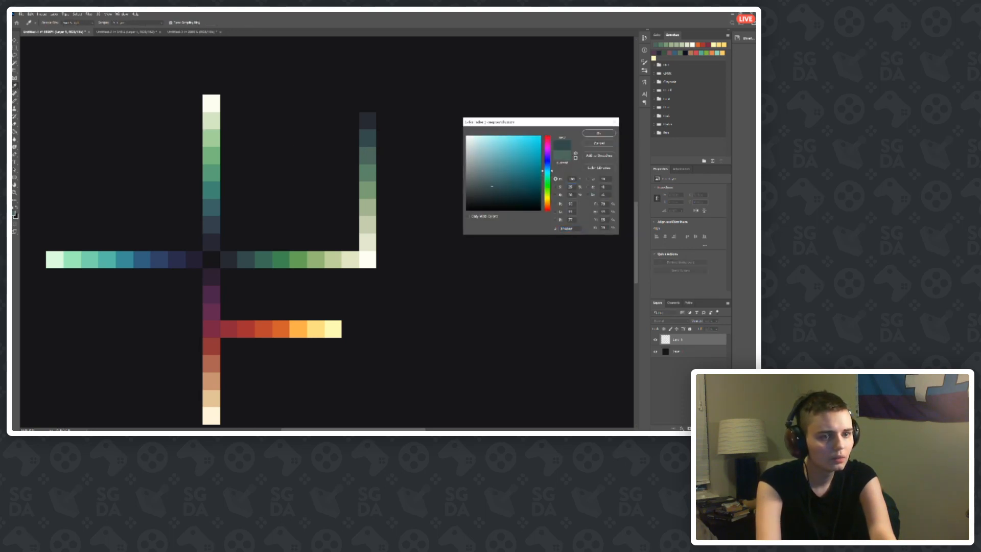
type("2")
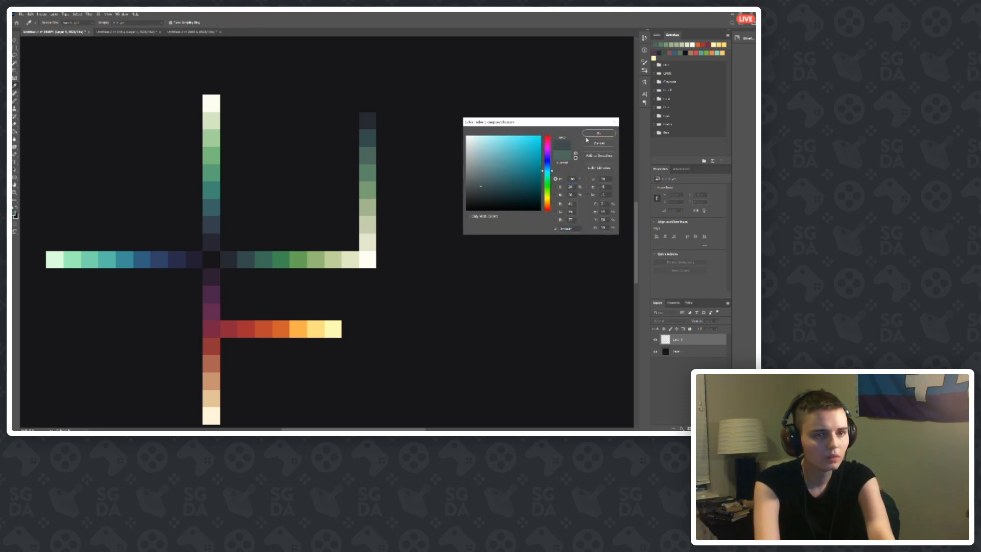
left_click(598, 133)
left_click(368, 138)
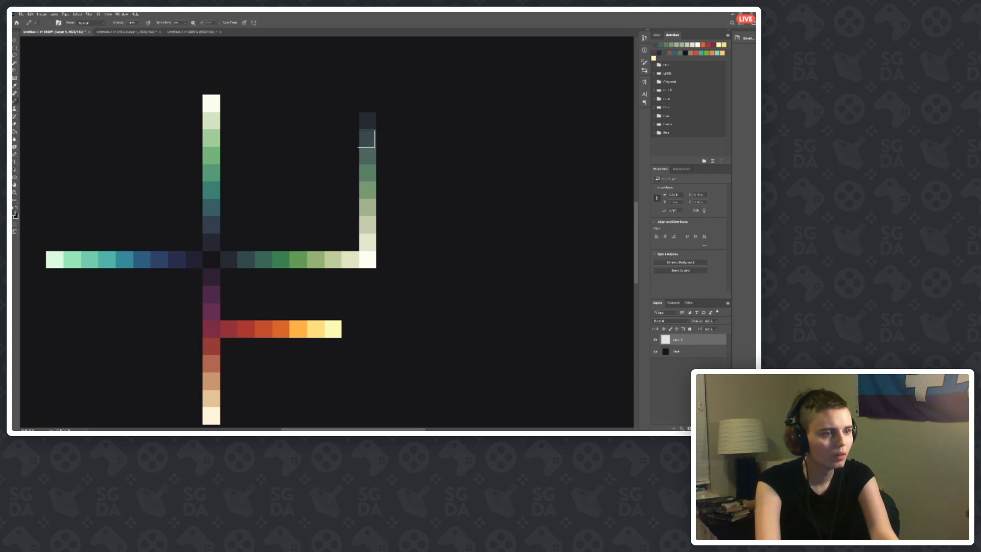
left_click(16, 215)
left_click(368, 122)
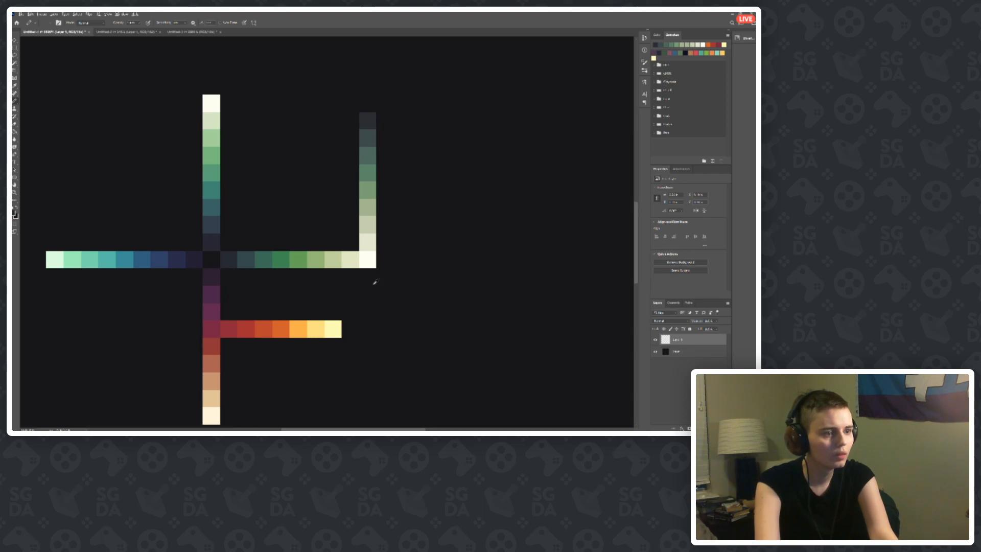
Step: Compare the hues of the light swatches in the upright ramp by sampling them in the color picker
scroll(374, 279, "down", 10)
scroll(304, 248, "up", 12)
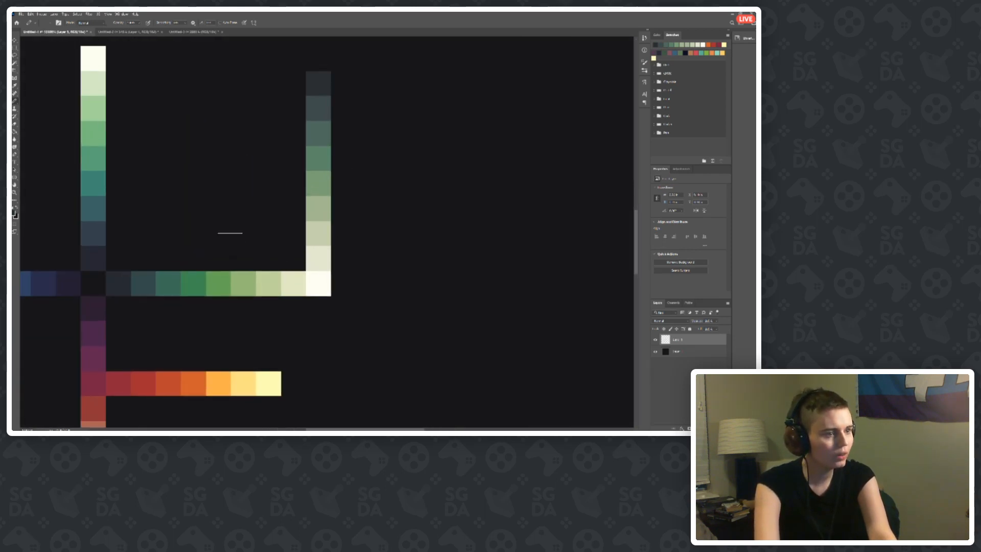
scroll(230, 230, "up", 1)
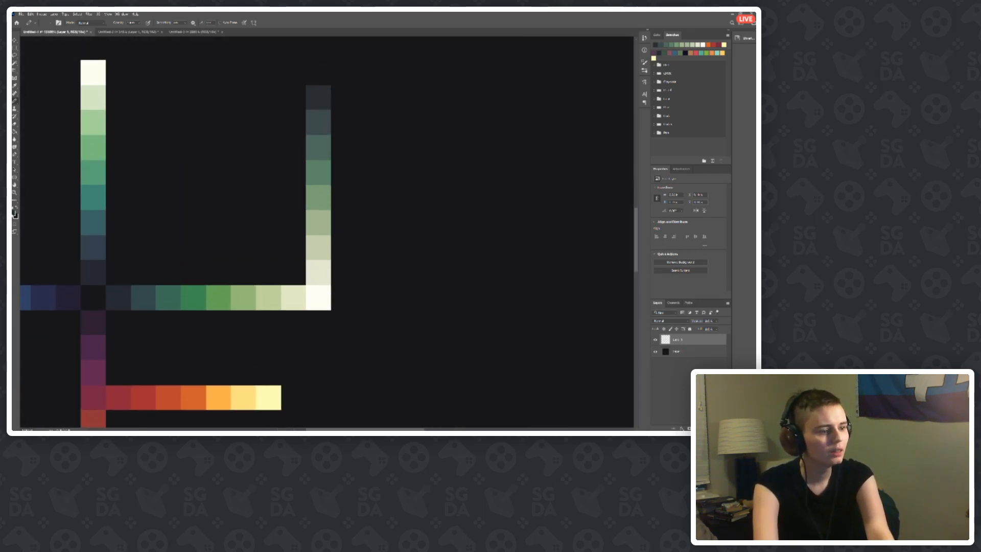
left_click(14, 214)
left_click(321, 269)
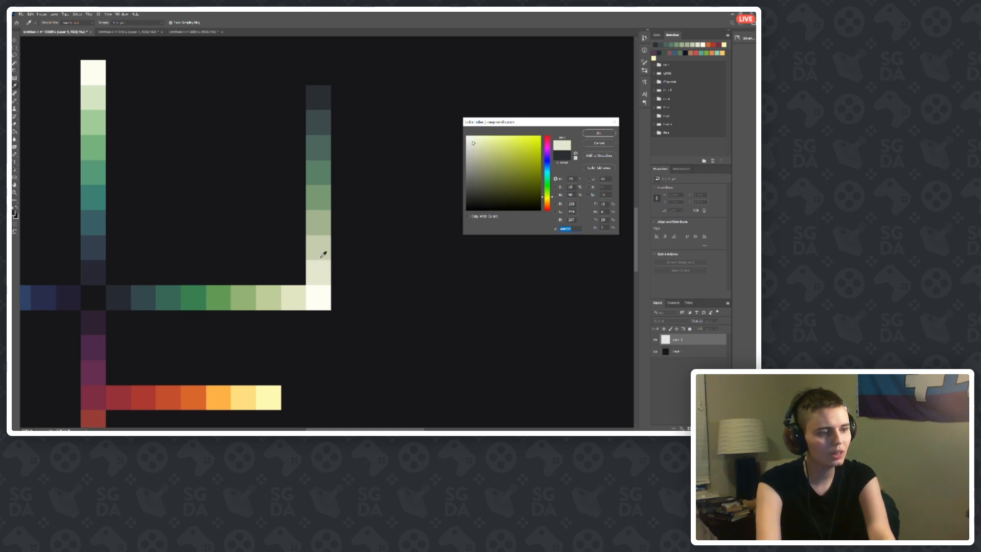
left_click(315, 248)
left_click(313, 281)
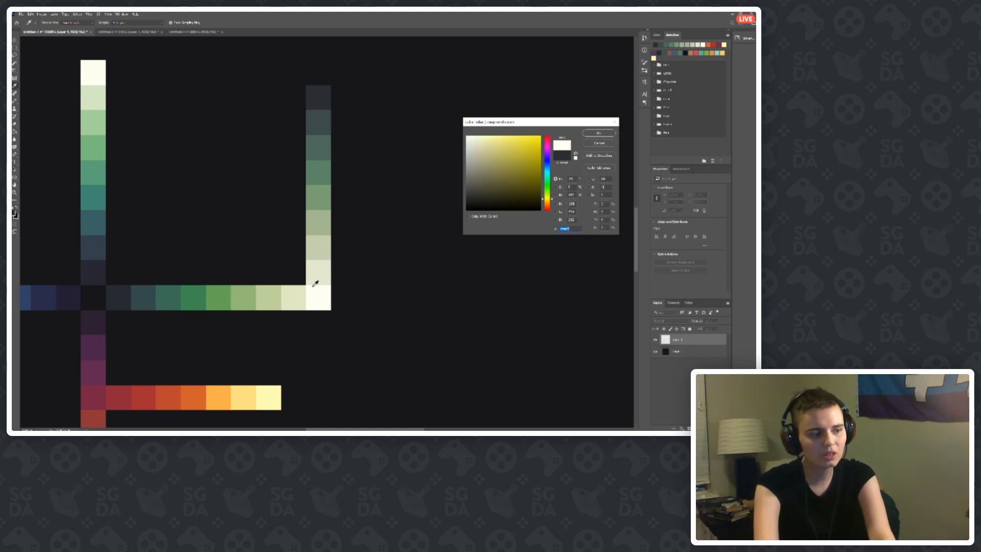
left_click(323, 233)
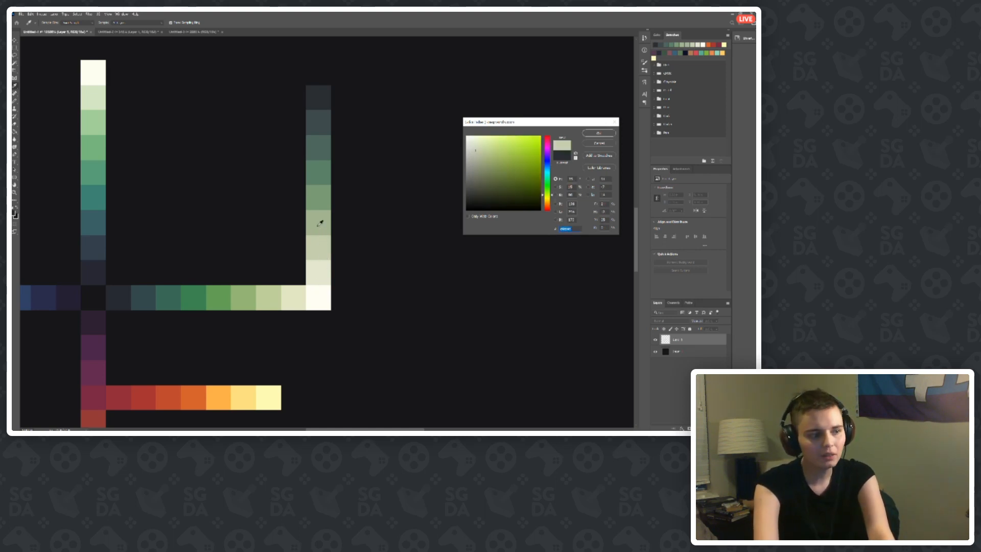
left_click(325, 201)
left_click(332, 271)
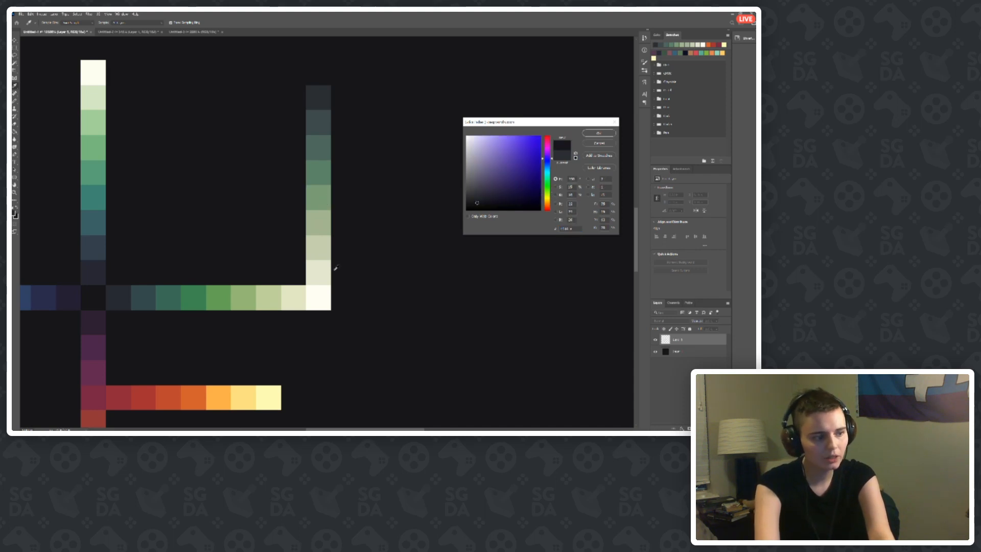
left_click(325, 281)
left_click(324, 287)
left_click(320, 277)
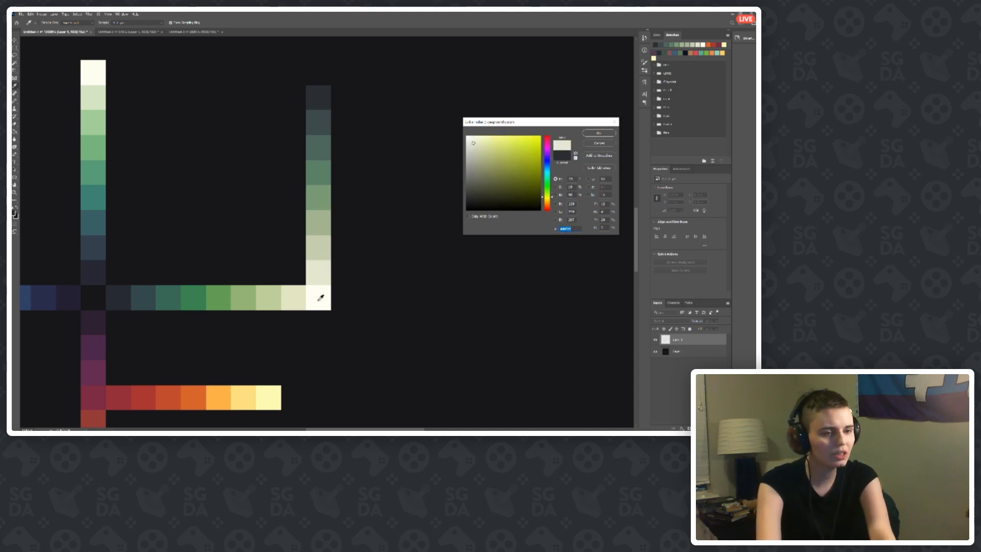
left_click(320, 298)
Step: Repaint the first two swatches above the upright ramp's white end with their own colors shifted toward a greener hue
left_click(317, 271)
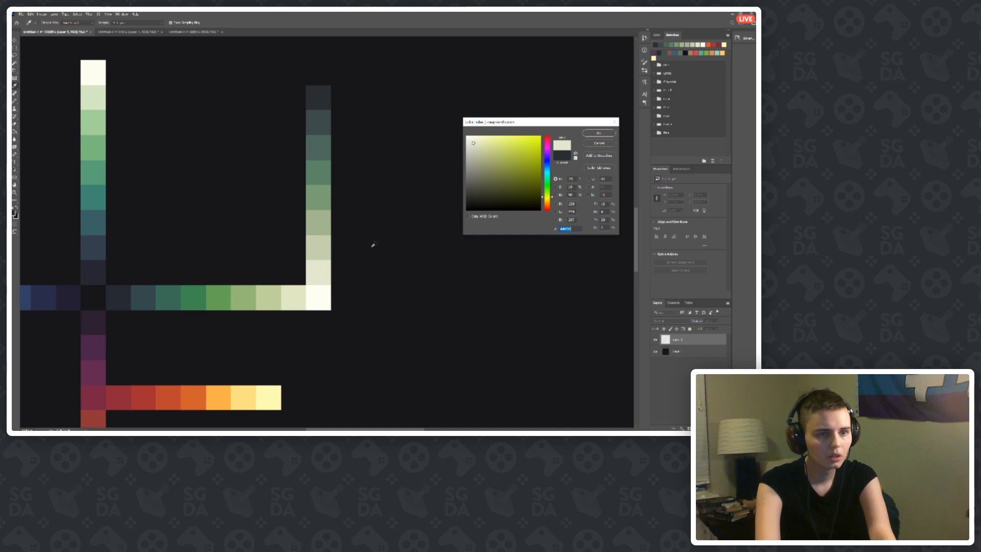
left_click(568, 179)
left_click(598, 133)
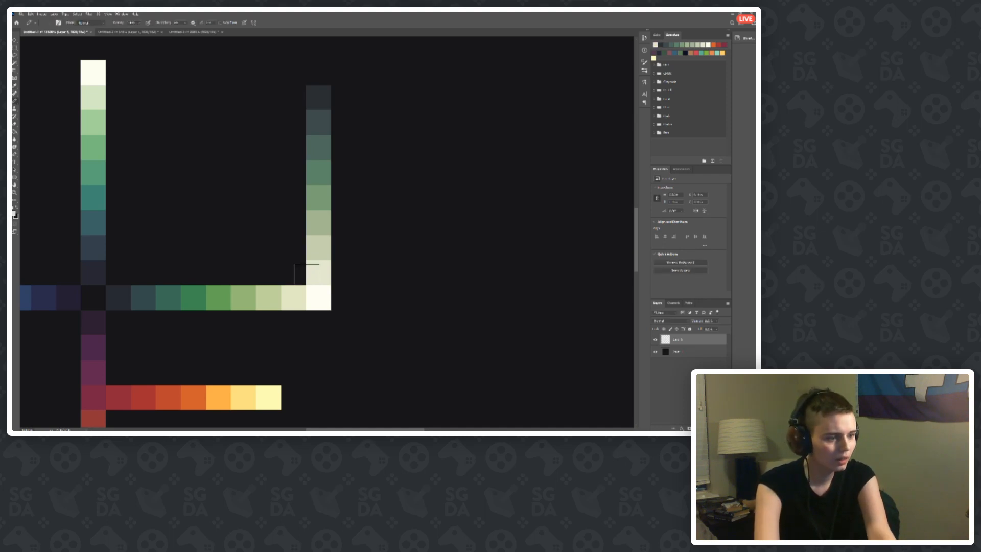
left_click(14, 214)
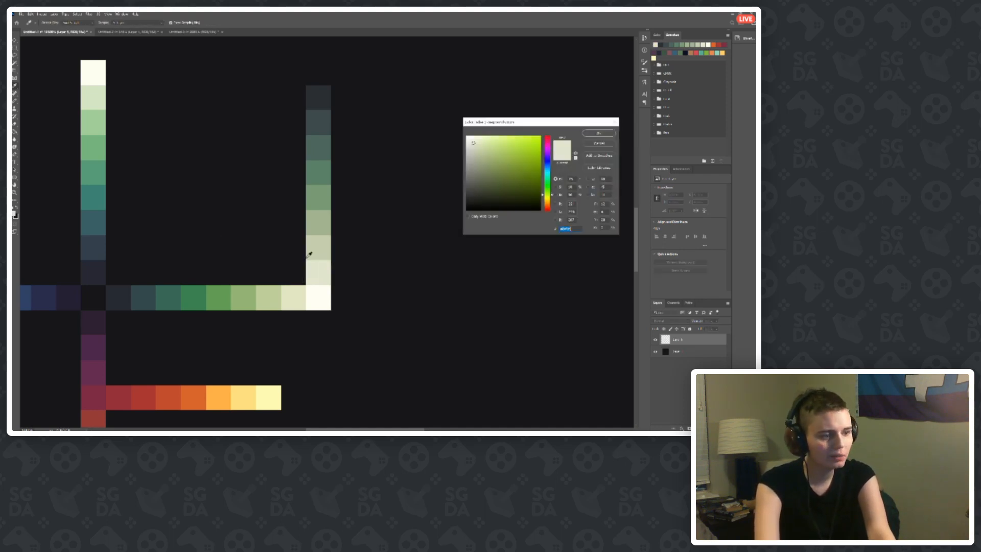
left_click(319, 247)
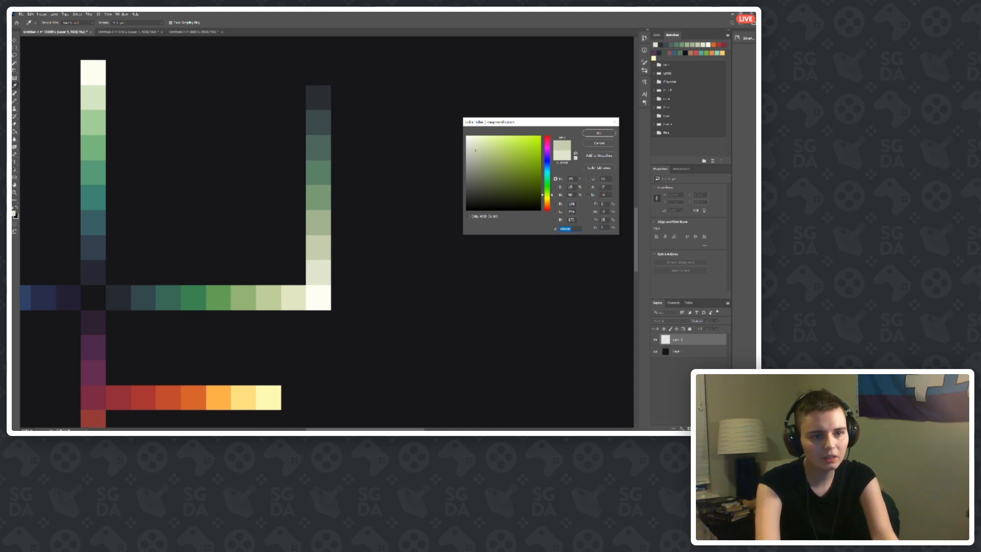
left_click(599, 133)
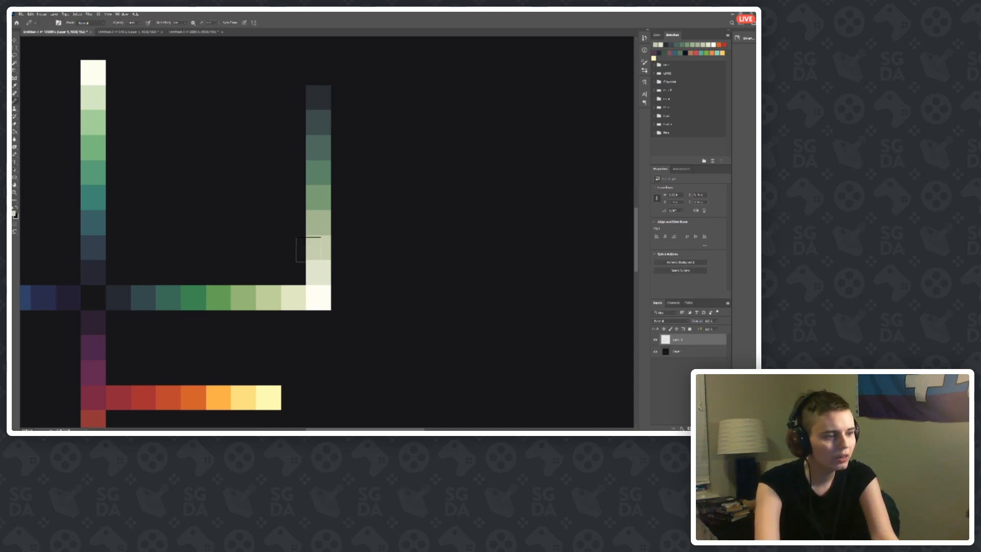
left_click(320, 246)
scroll(449, 256, "down", 3)
scroll(207, 273, "down", 2)
scroll(116, 262, "up", 5)
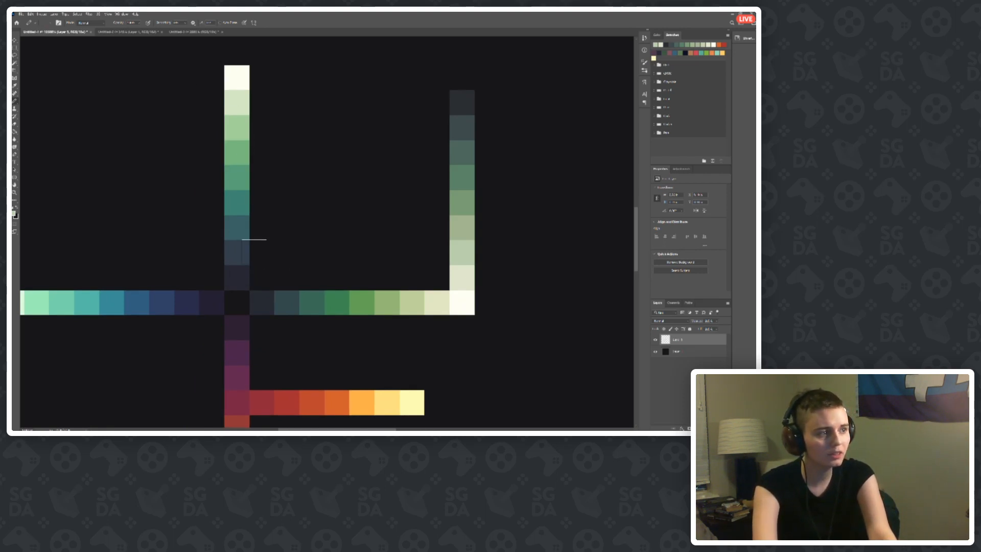
scroll(128, 314, "down", 2)
scroll(416, 280, "up", 2)
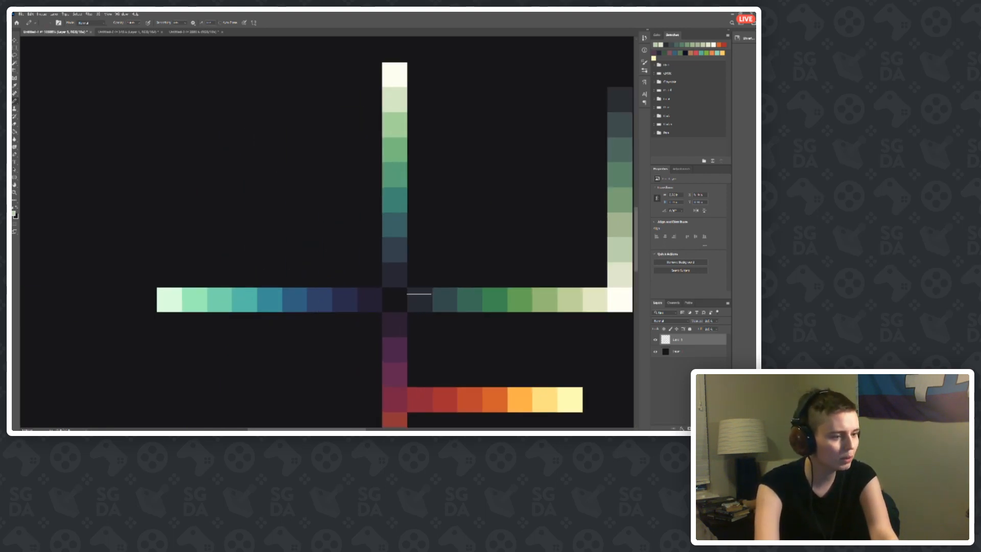
scroll(225, 281, "down", 2)
scroll(486, 271, "up", 2)
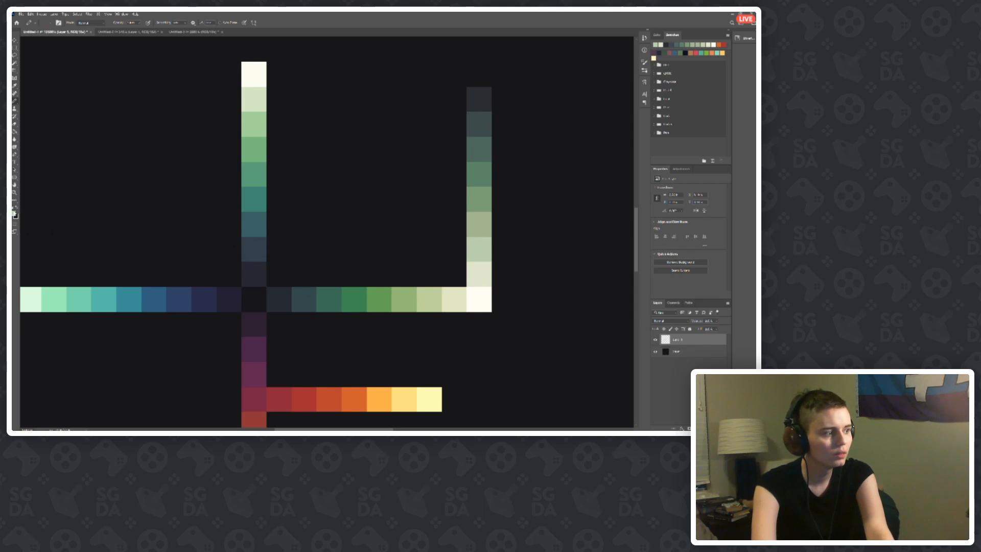
Step: Repaint the sage swatch, third above the upright ramp's white end, with its color shifted from yellow-green toward pure green
left_click(15, 214)
left_click(476, 269)
left_click(478, 245)
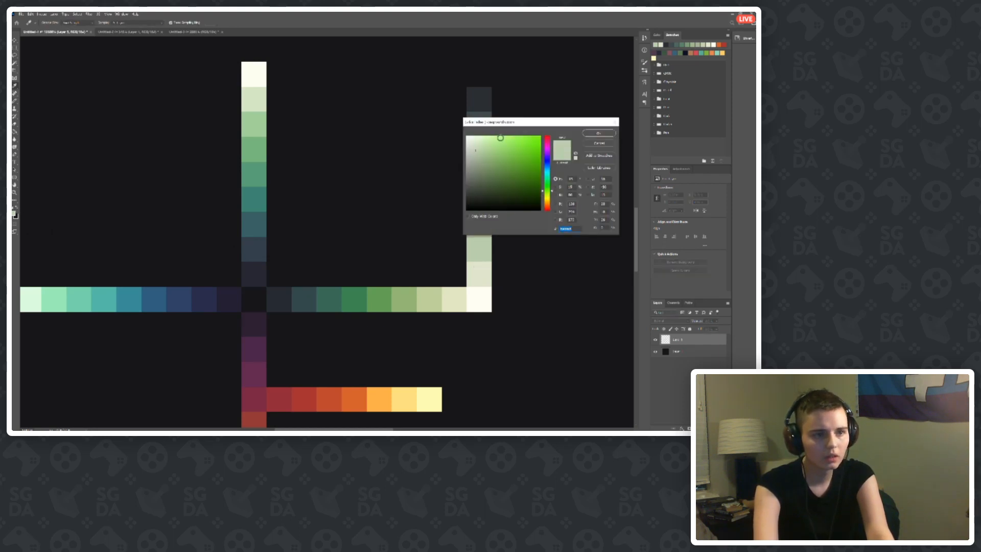
left_click_drag(500, 122, 592, 109)
left_click(482, 222)
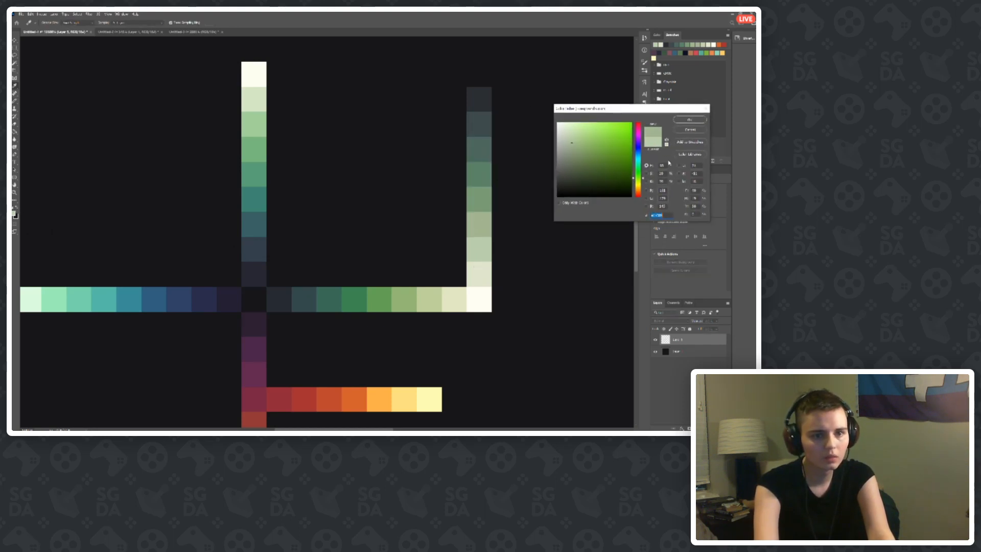
key("Return")
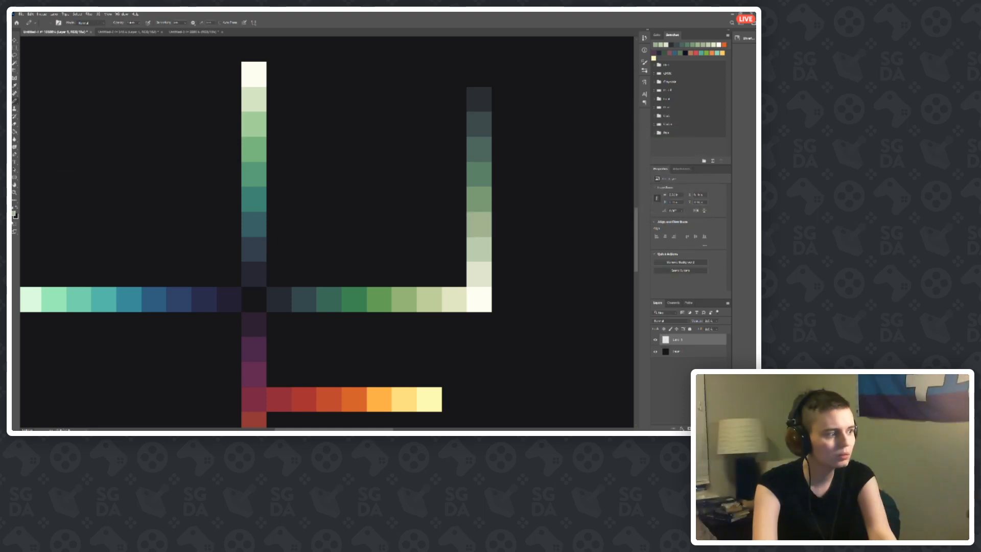
left_click(14, 213)
left_click(481, 226)
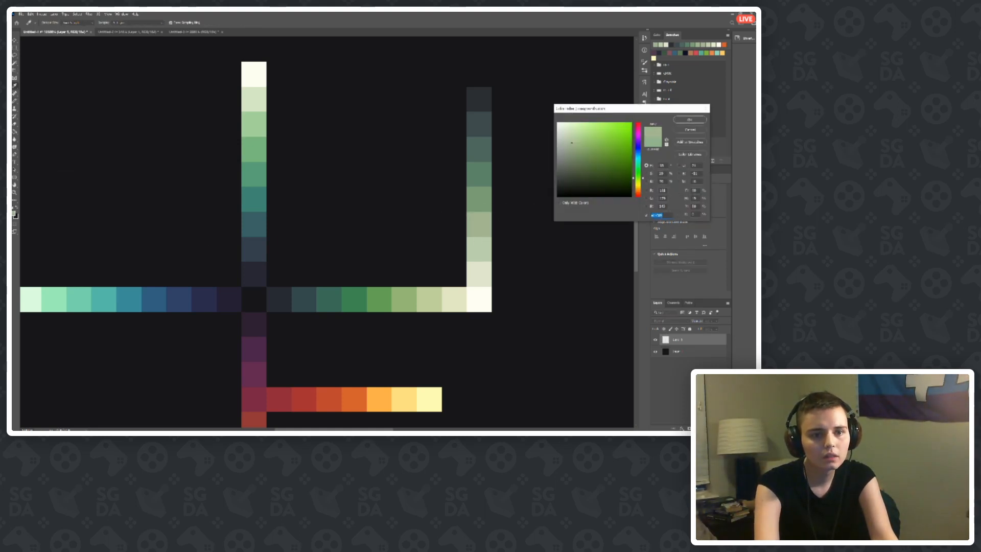
key("Return")
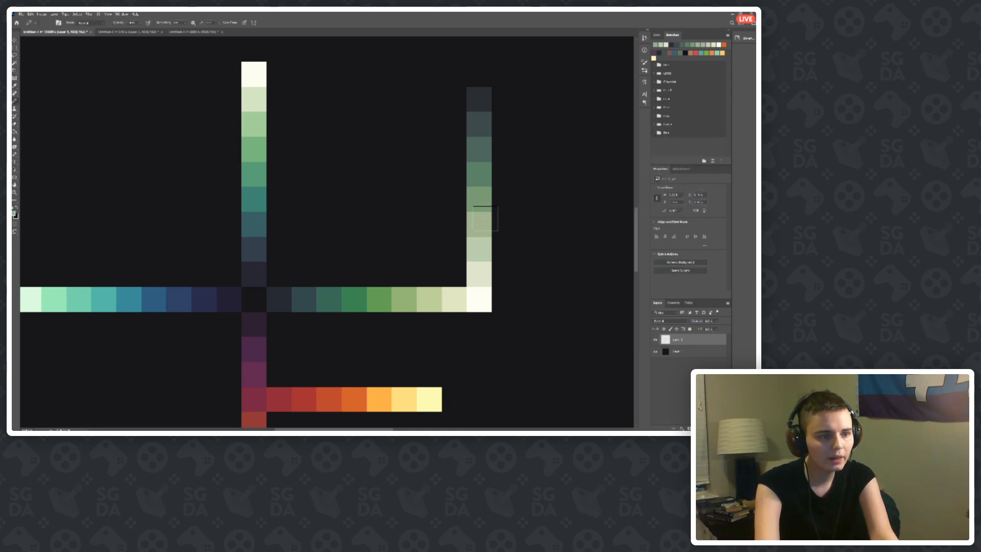
left_click(480, 224)
Step: Sample the fourth swatch above the upright ramp's white end, set its hue to 130, and repaint it
left_click(13, 214)
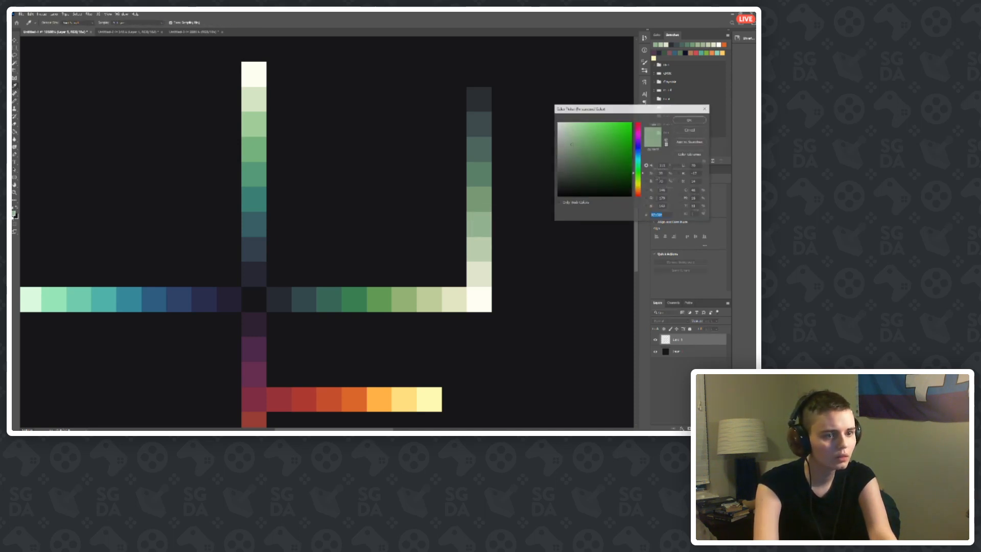
left_click(483, 198)
left_click(663, 165)
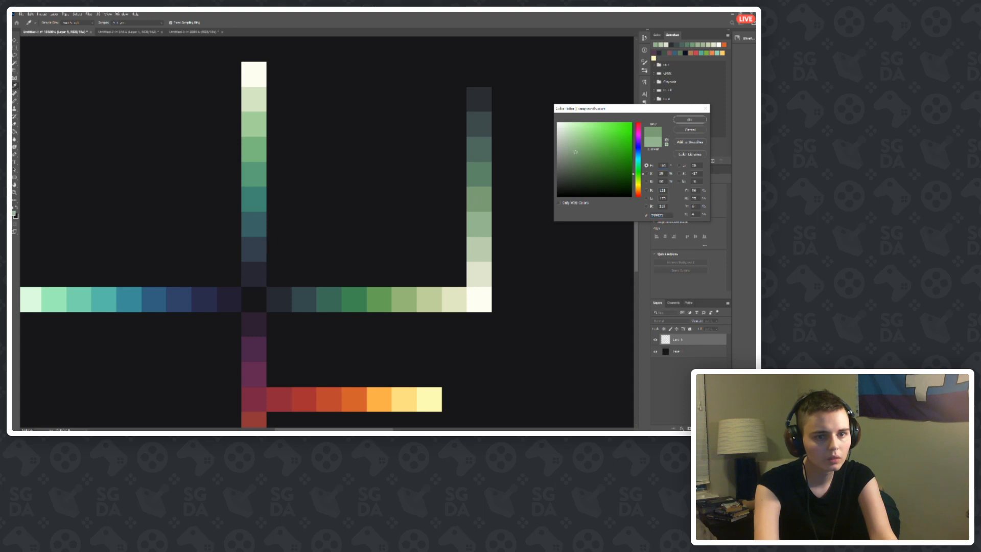
type("130")
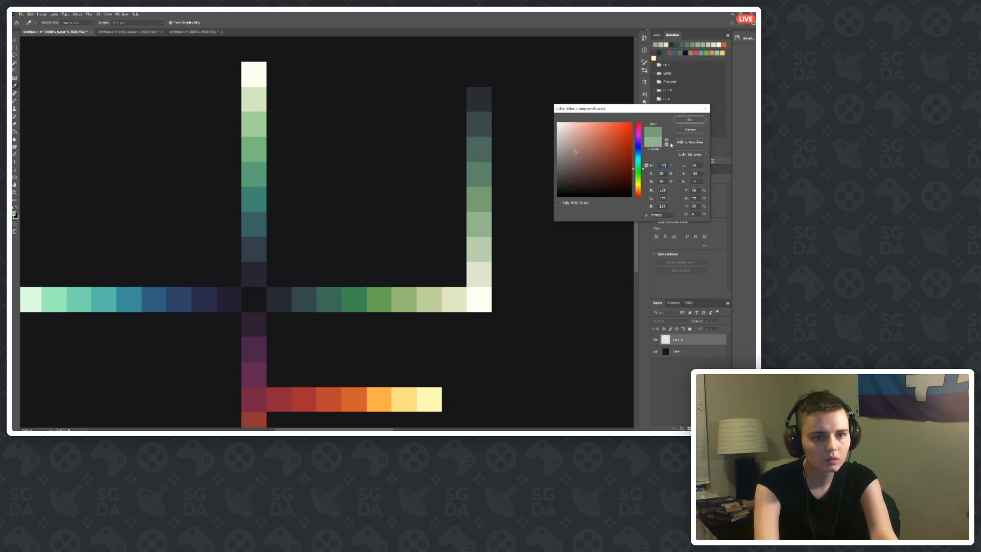
left_click(680, 122)
left_click(481, 202)
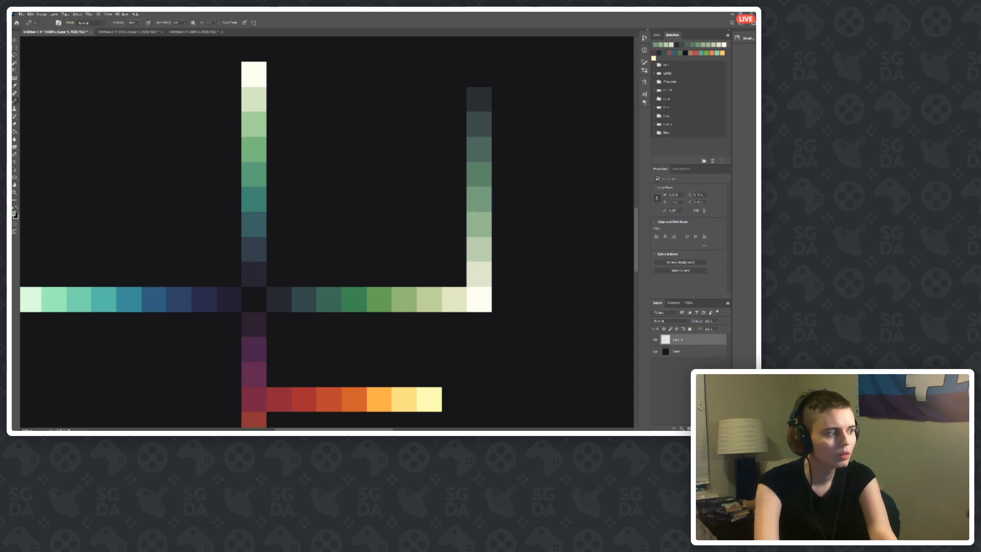
Step: Repaint the fifth and sixth swatches above the upright ramp's white end with cooler hues, one toward teal and one toward cyan-blue
left_click(14, 214)
left_click(479, 192)
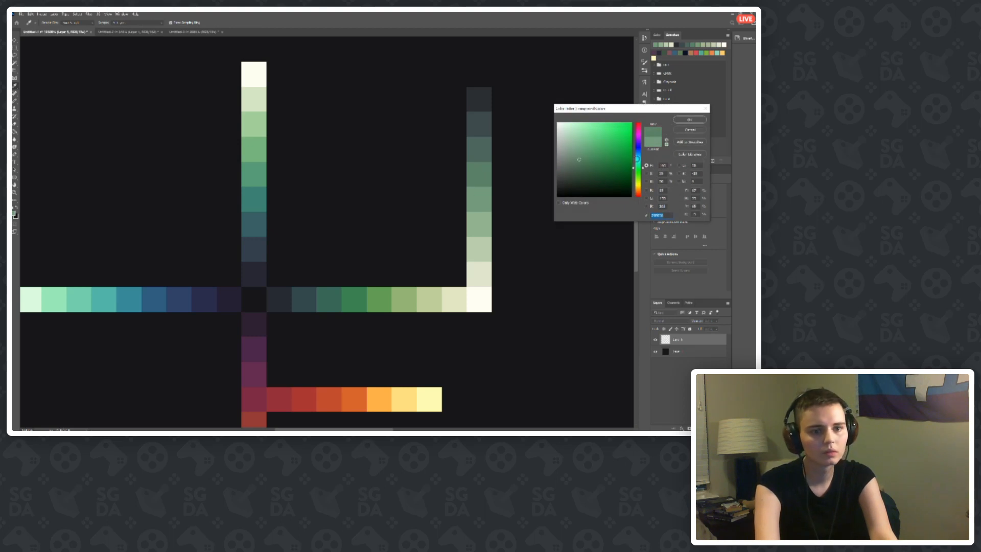
left_click(684, 131)
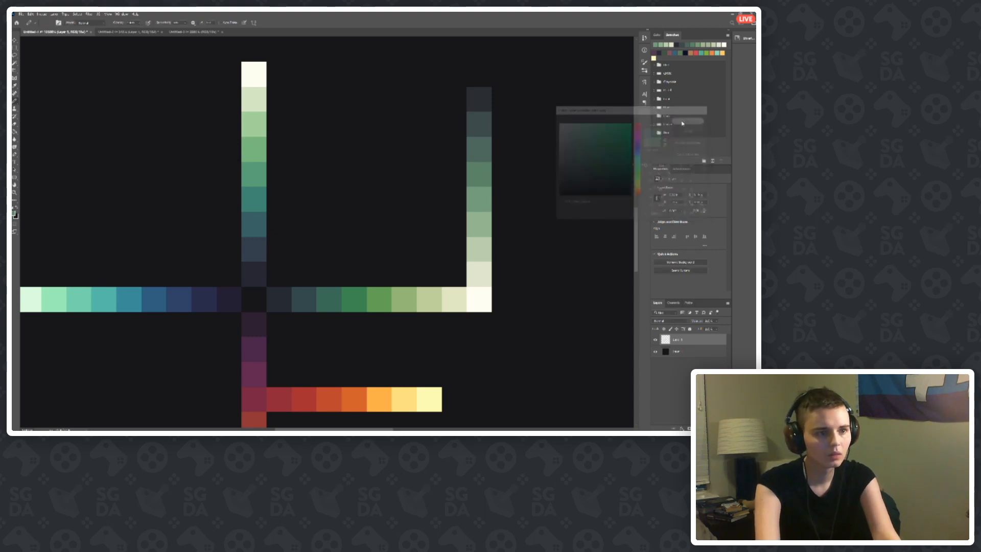
left_click(14, 214)
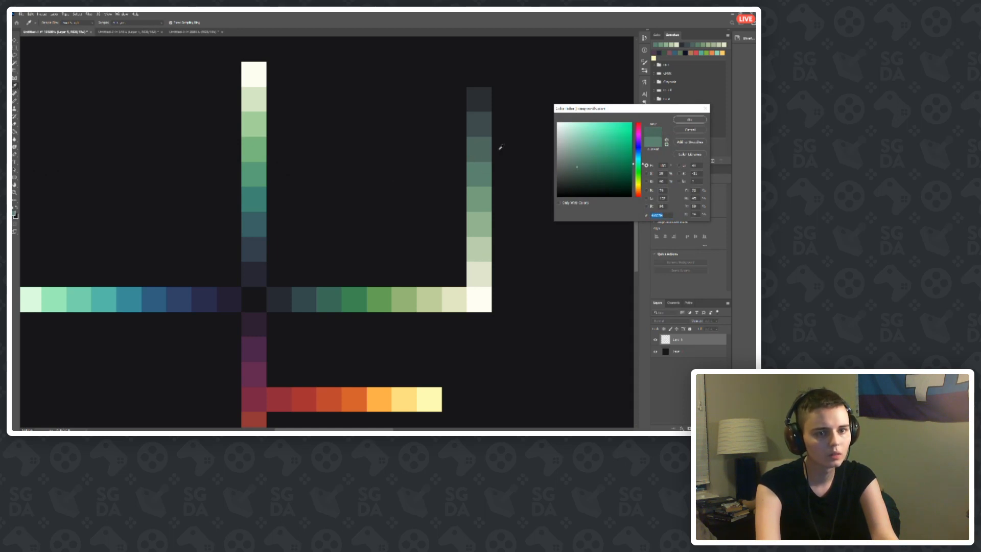
left_click(690, 119)
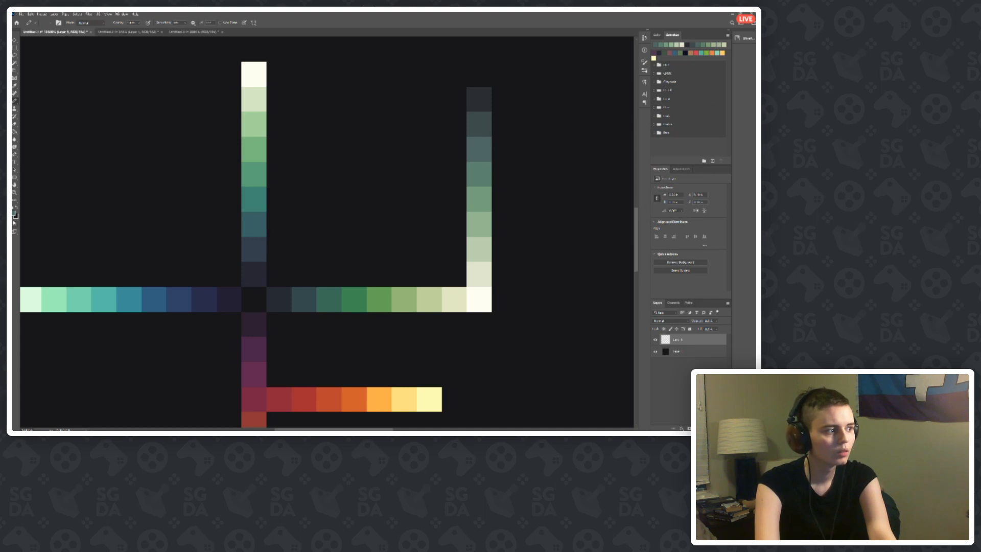
Step: Repaint the upright ramp's second-darkest swatch with its hue raised slightly toward blue
left_click(14, 214)
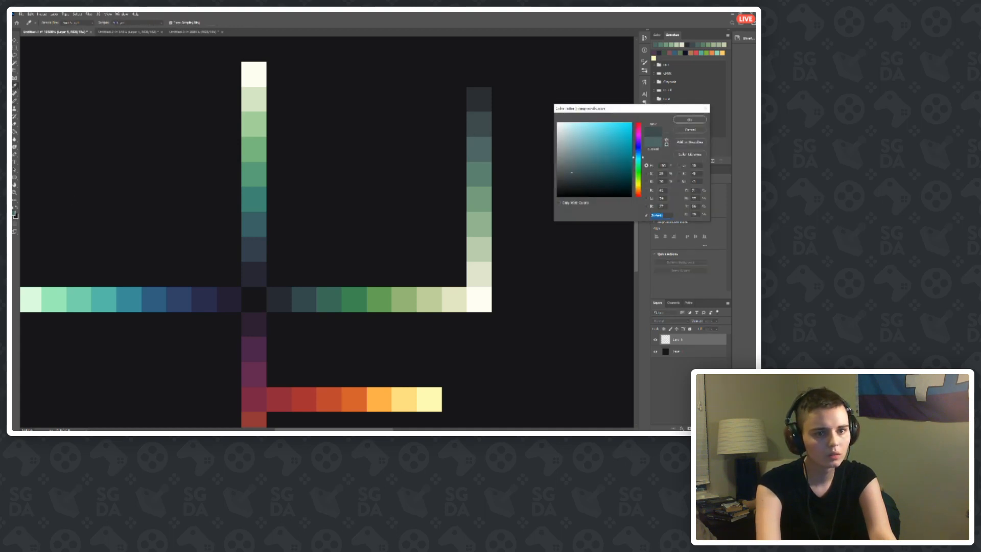
key("Up")
key("Up")
key("Up")
key("Up")
key("Up")
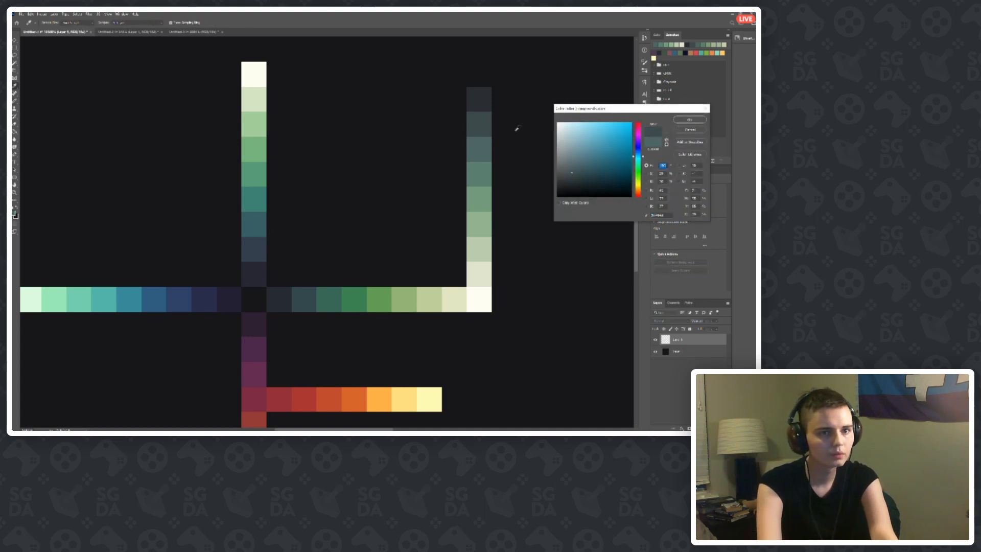
left_click(689, 120)
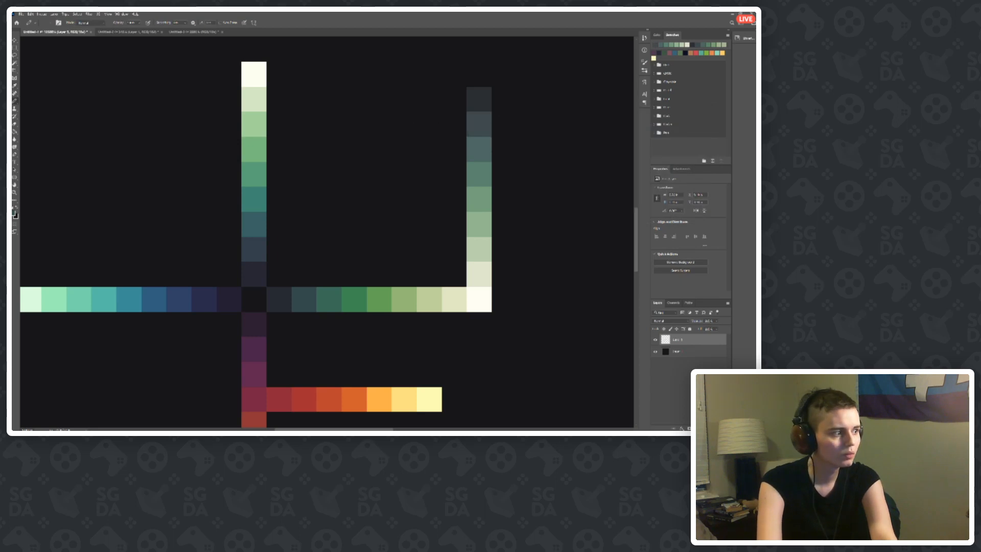
Step: Sample the upright ramp's darkest swatch, set its hue to 210, and repaint it
left_click(15, 214)
left_click(485, 98)
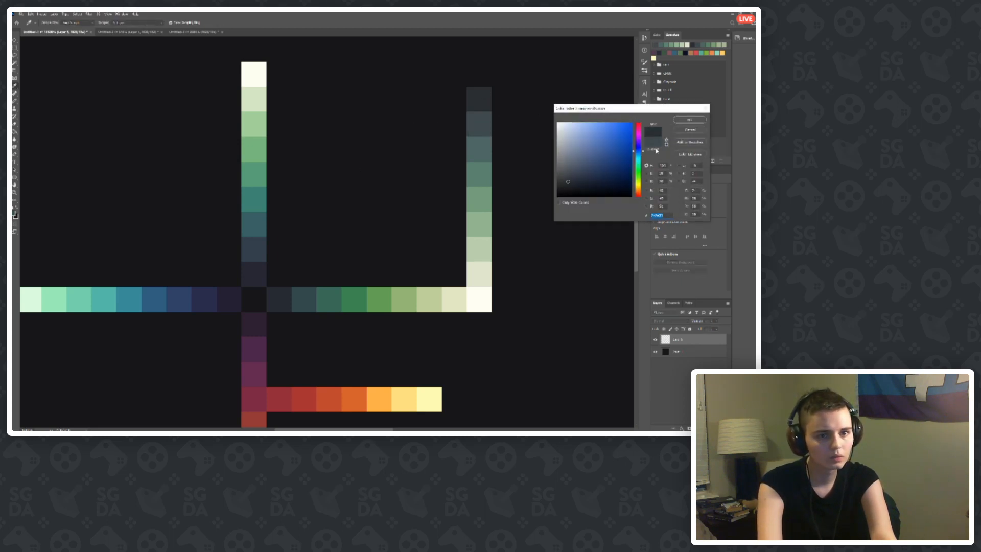
type("210")
left_click(688, 120)
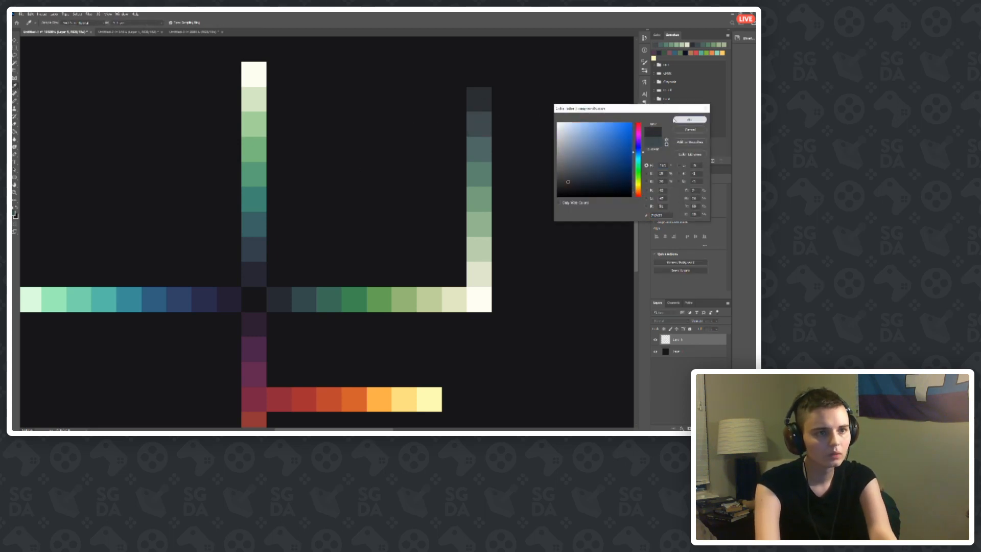
scroll(337, 249, "down", 5)
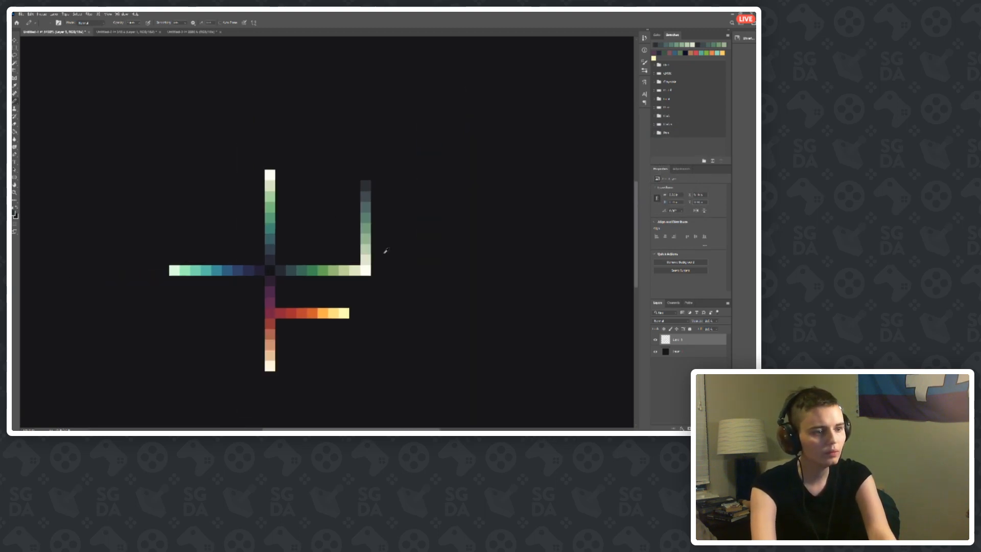
scroll(337, 250, "up", 4)
scroll(182, 193, "up", 3)
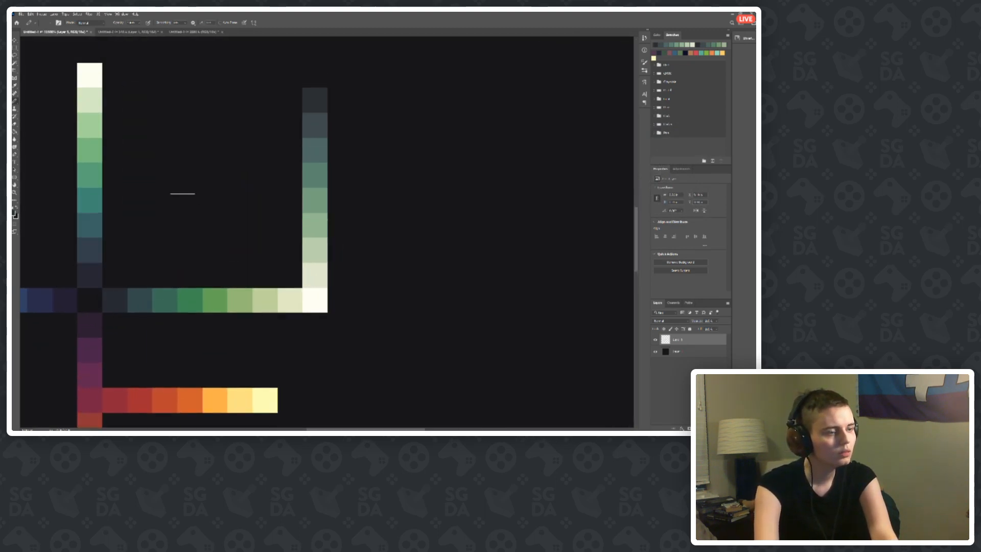
Step: Examine the overall palette and the upright desaturated ramp at several magnifications
scroll(378, 243, "down", 1)
scroll(358, 245, "down", 1)
scroll(355, 244, "up", 2)
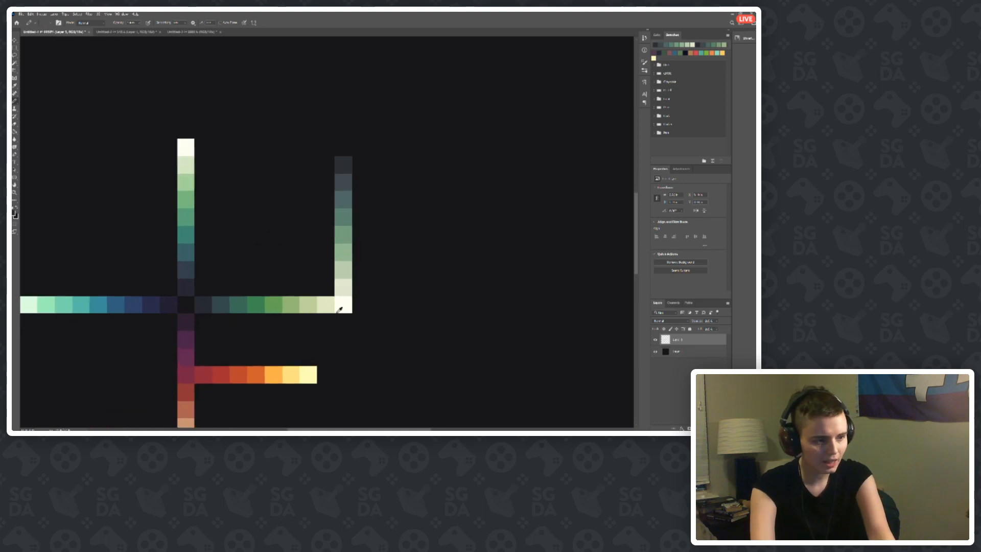
scroll(352, 245, "down", 1)
scroll(352, 245, "up", 1)
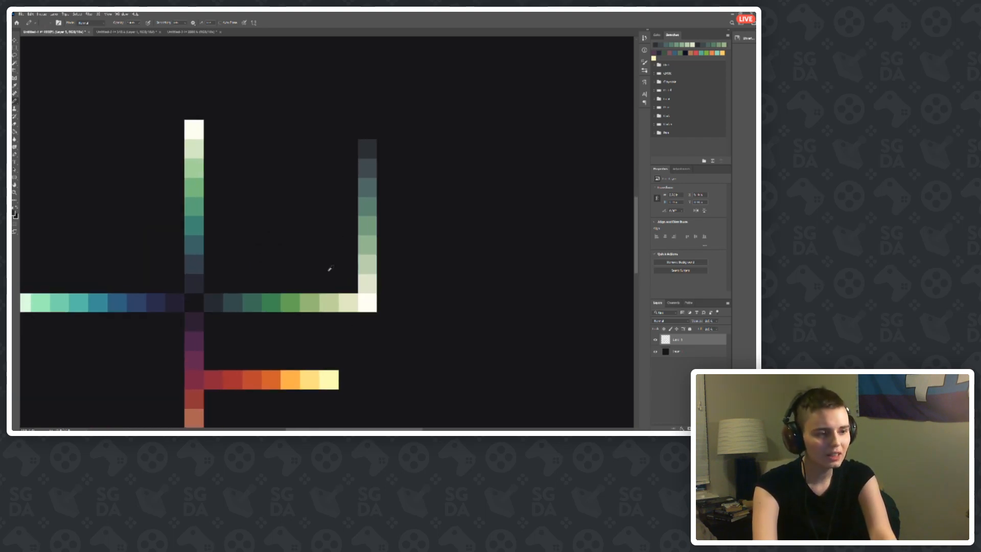
scroll(393, 283, "down", 2)
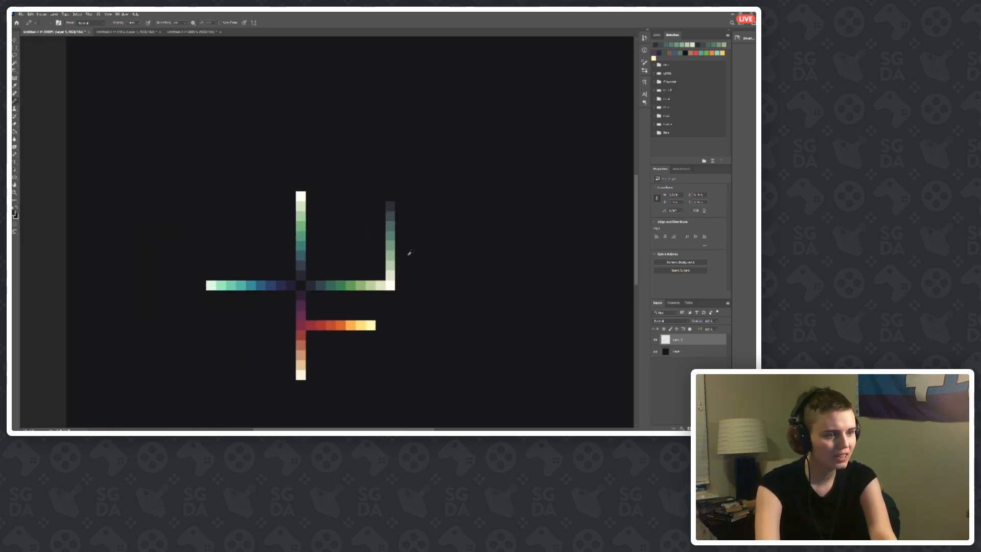
scroll(499, 259, "up", 3)
scroll(422, 230, "up", 3)
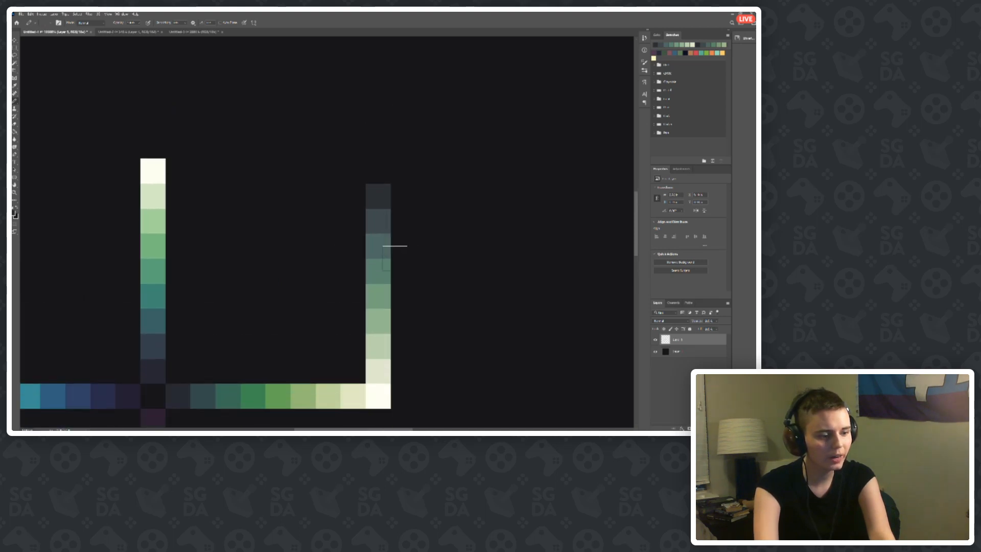
scroll(394, 245, "down", 4)
Step: Inspect the color values of the upright desaturated ramp's middle and dark swatches in the color picker
left_click(381, 276)
left_click(14, 213)
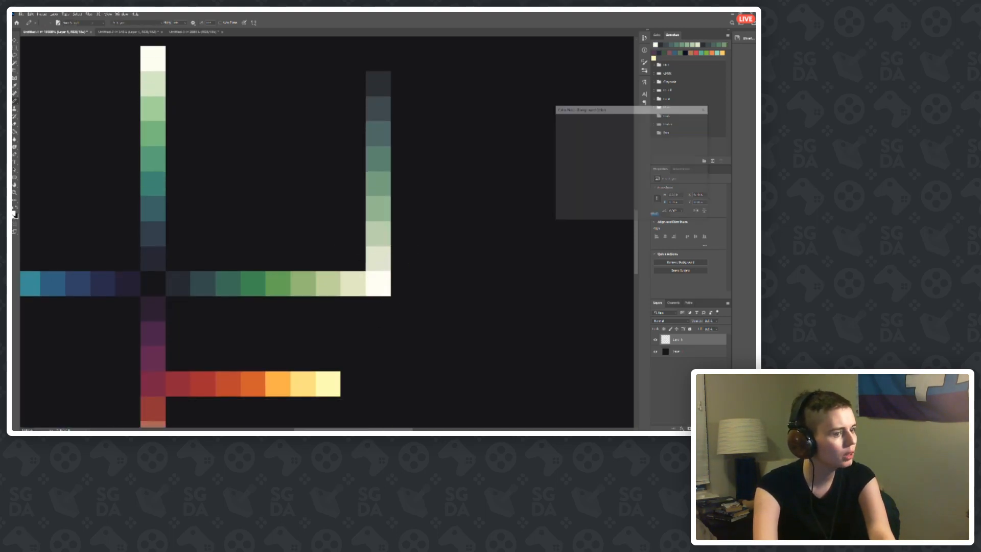
left_click(378, 182)
left_click(376, 156)
left_click(378, 175)
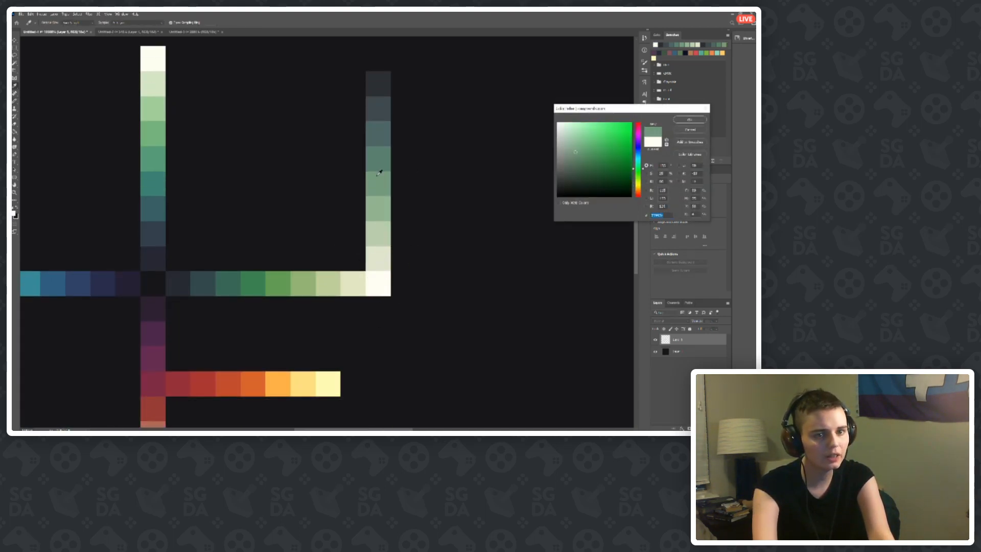
left_click(377, 154)
left_click(379, 109)
left_click(386, 83)
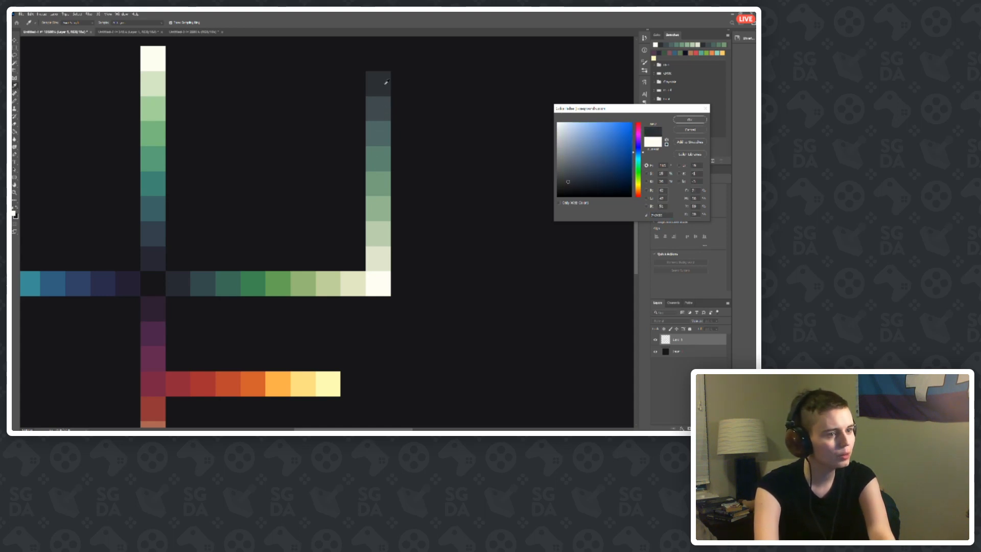
left_click(689, 123)
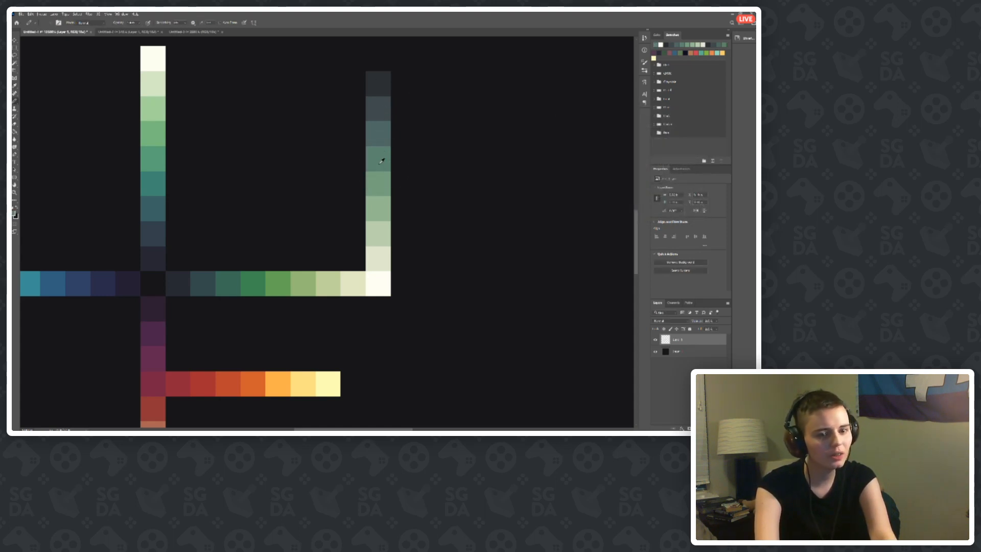
Step: Paint a rounded test blob in the ramp's muted teal-green beside the palette and shade its lit areas with the next lighter green
key("ctrl+minus")
scroll(389, 241, "down", 3)
mouse_move(521, 269)
left_mouse_down()
mouse_move(435, 236)
mouse_move(436, 258)
mouse_move(487, 296)
mouse_move(454, 288)
mouse_move(492, 271)
mouse_move(488, 238)
mouse_move(506, 226)
mouse_move(506, 202)
mouse_move(515, 215)
mouse_move(479, 216)
left_mouse_up()
scroll(362, 253, "up", 2)
left_click(306, 208, "alt")
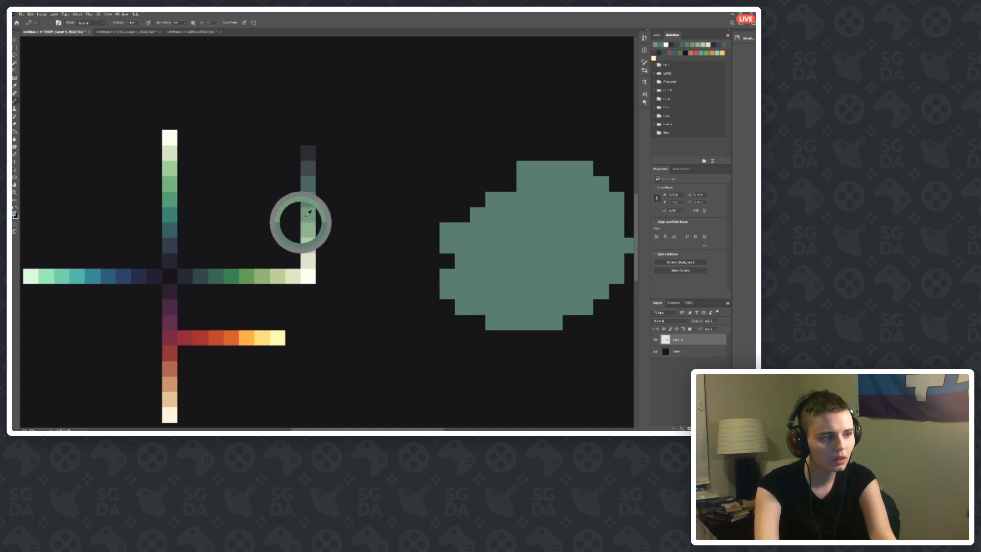
mouse_move(447, 233)
left_mouse_down()
mouse_move(507, 253)
mouse_move(587, 197)
mouse_move(501, 191)
mouse_move(559, 207)
mouse_move(495, 200)
mouse_move(559, 195)
mouse_move(516, 239)
mouse_move(526, 213)
left_mouse_up()
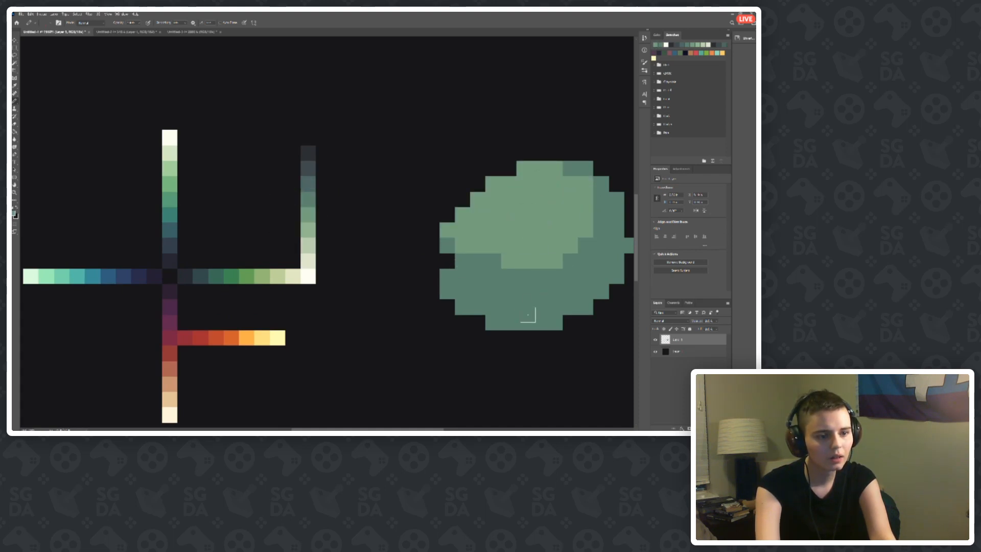
mouse_move(512, 292)
left_mouse_down()
mouse_move(449, 277)
mouse_move(477, 284)
left_mouse_up()
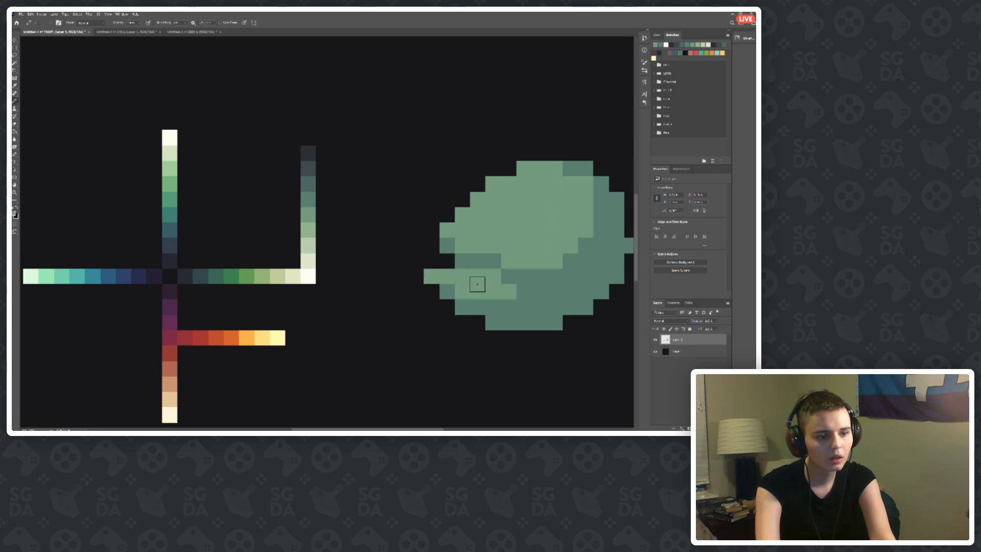
Step: Sample the next lighter green, add highlights to the test blob's upper area and lower lobe, and check it at small and large scale
left_click(309, 219, "alt")
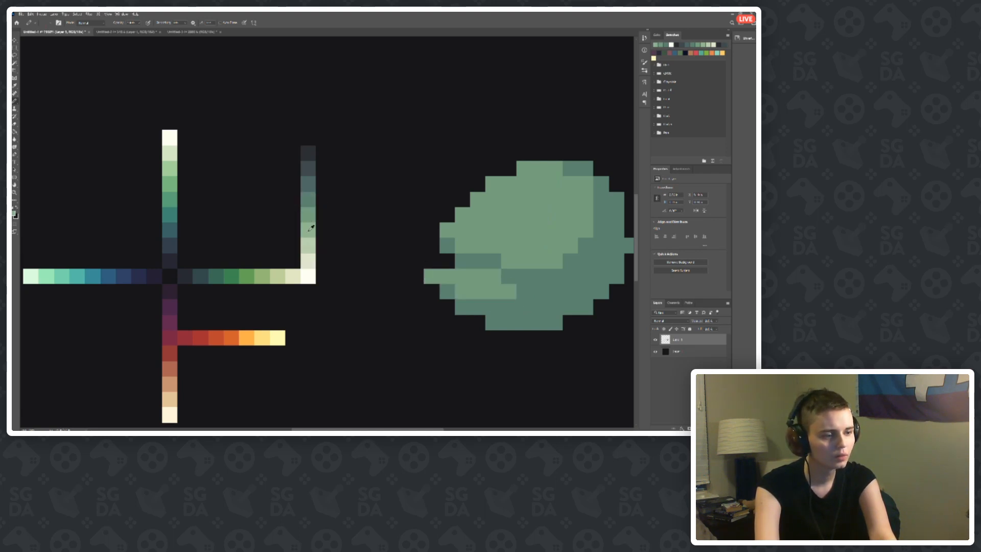
mouse_move(511, 201)
left_mouse_down()
mouse_move(531, 200)
mouse_move(527, 173)
left_mouse_up()
mouse_move(462, 279)
left_mouse_down()
mouse_move(437, 277)
mouse_move(445, 282)
left_mouse_up()
scroll(371, 257, "down", 5)
scroll(371, 257, "down", 4)
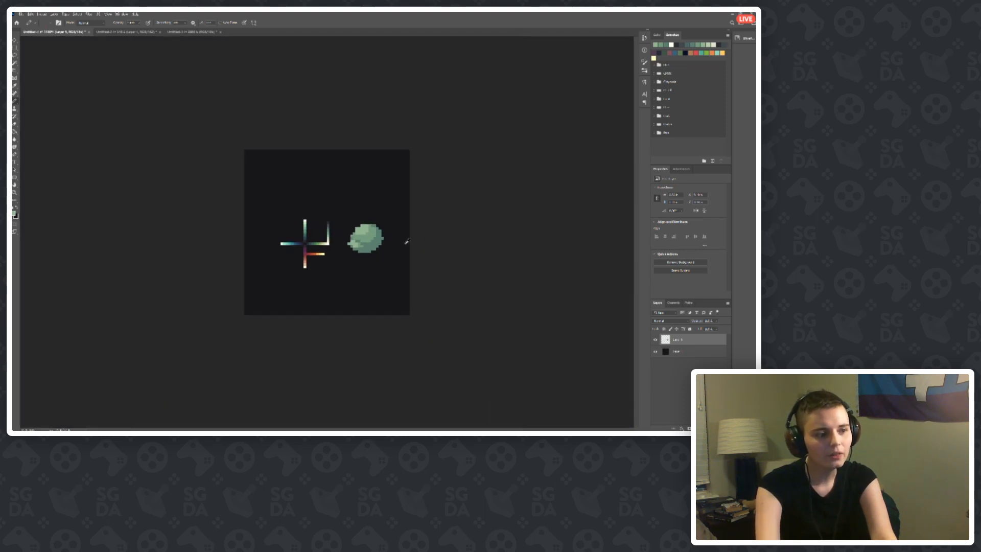
scroll(425, 259, "up", 4)
scroll(431, 248, "up", 3)
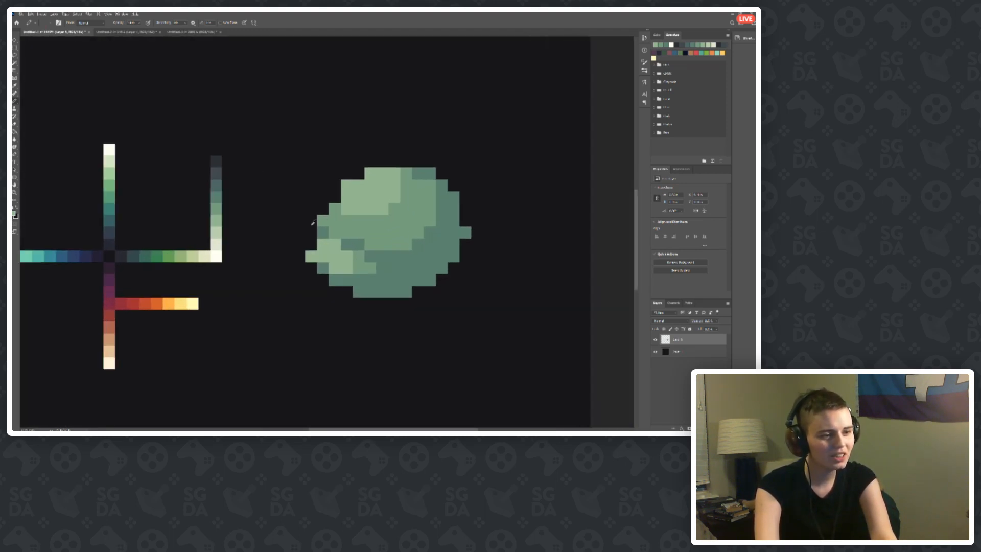
scroll(443, 232, "down", 3)
scroll(357, 207, "up", 3)
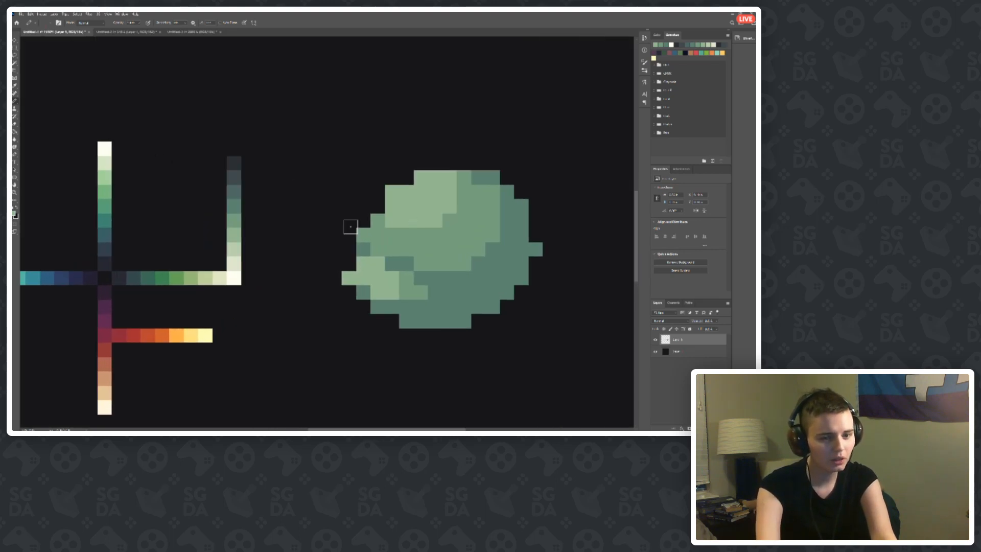
Step: Erase the whole test blob with an enlarged eraser and return to the brush
scroll(470, 218, "down", 2)
key("e")
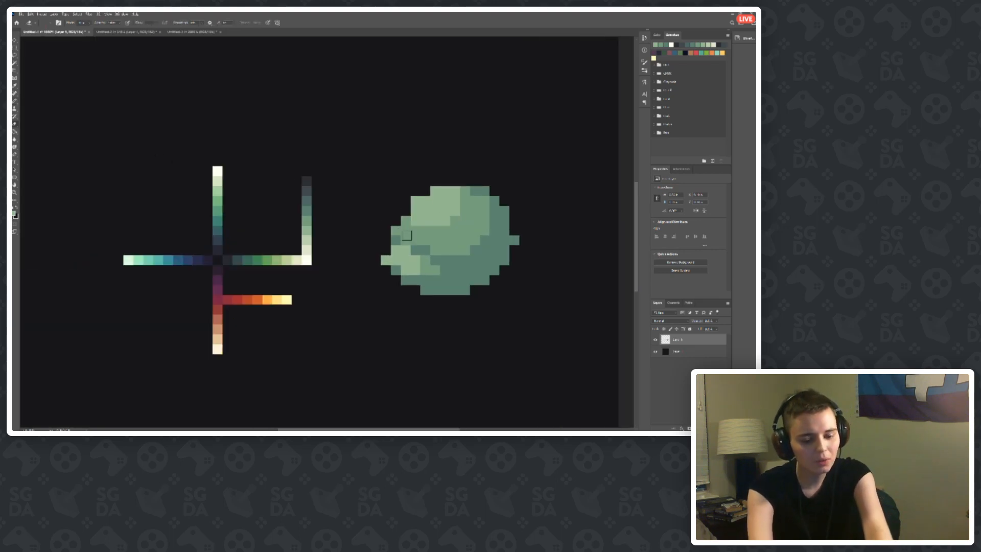
key("bracketright")
key("bracketright")
key("bracketright")
key("bracketright")
key("bracketright")
key("bracketright")
mouse_move(406, 260)
left_mouse_down()
mouse_move(412, 193)
mouse_move(454, 205)
mouse_move(473, 262)
mouse_move(431, 296)
left_mouse_up()
key("b")
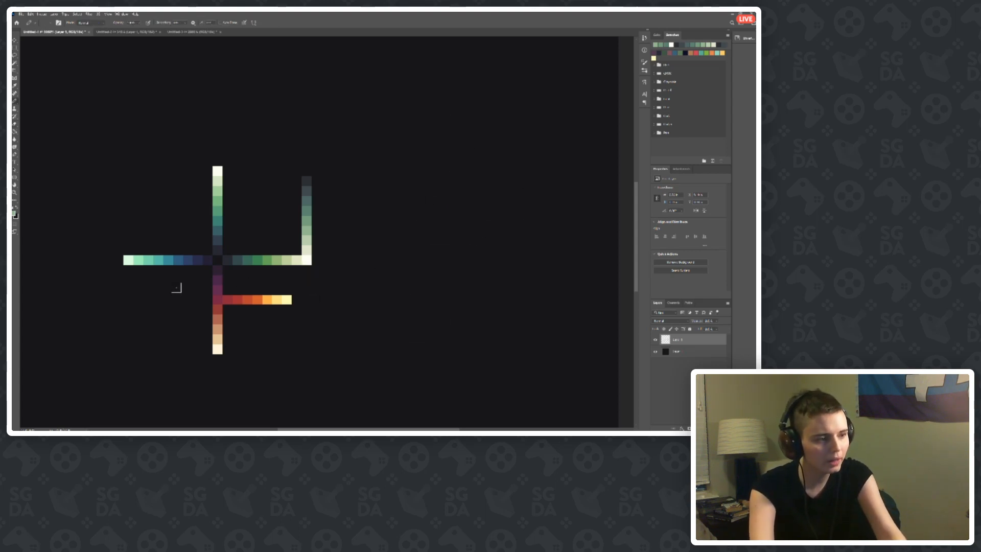
Step: Sample the upright ramp's darkest swatch, lower its saturation, and paint a new swatch diagonally above the ramp's dark end
scroll(245, 252, "up", 5)
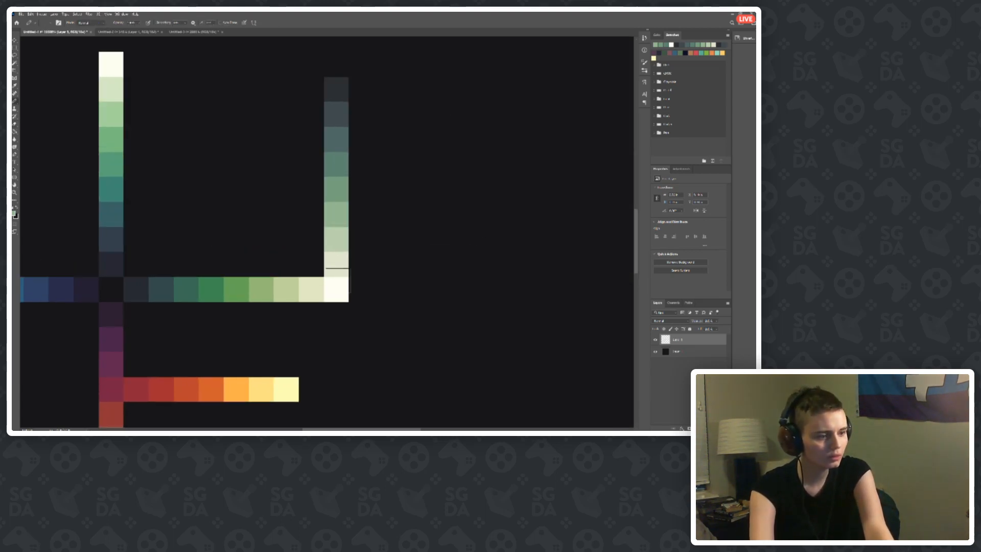
scroll(368, 234, "up", 3)
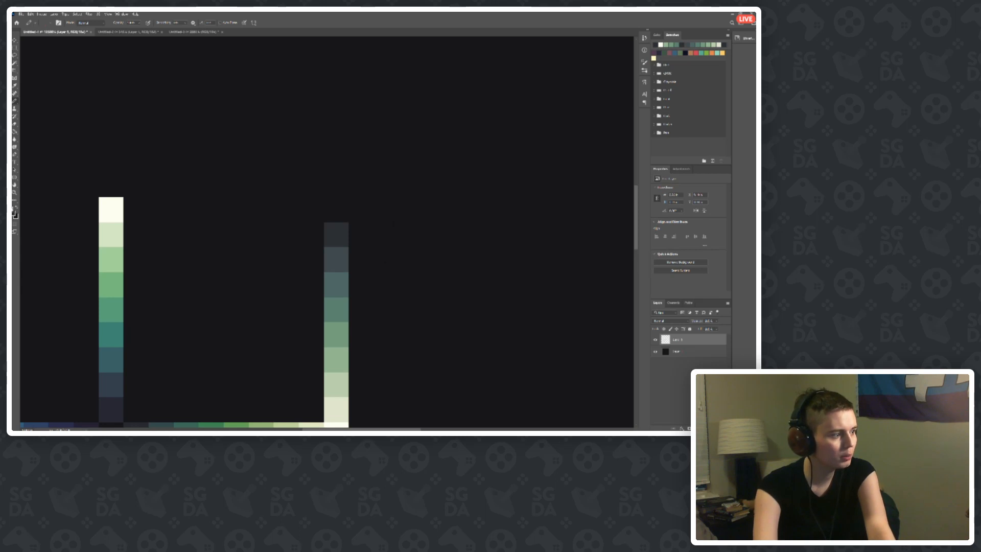
left_click(14, 213)
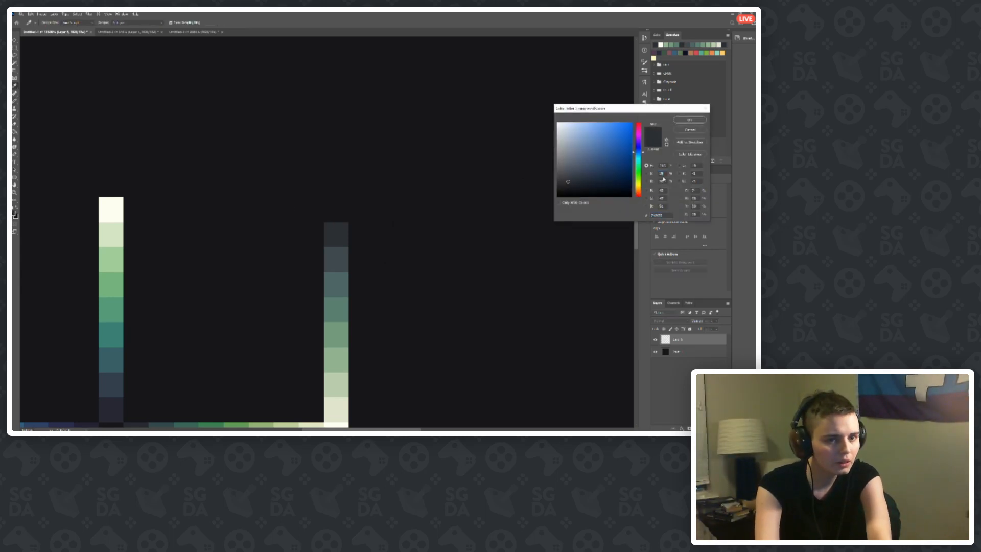
left_click(338, 209)
left_click(339, 224)
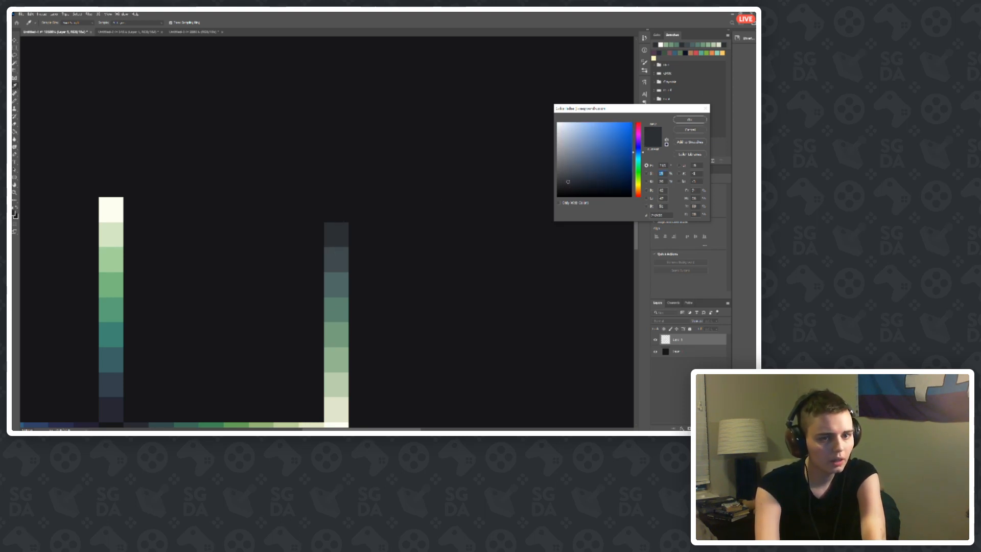
left_click(689, 120)
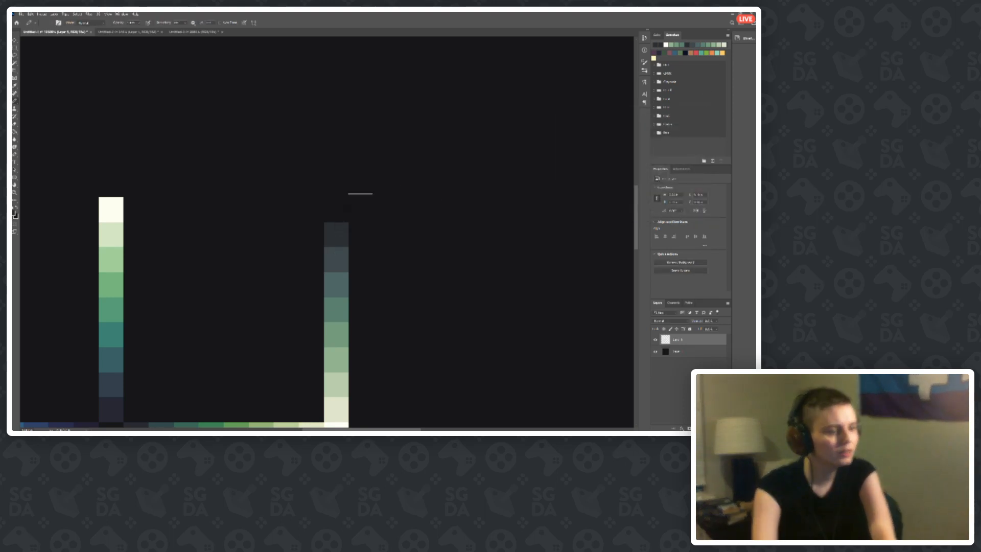
left_click(361, 210)
Step: Compare the color values of the new swatch and the upright ramp's two darkest swatches, keeping the current color
left_click(15, 211)
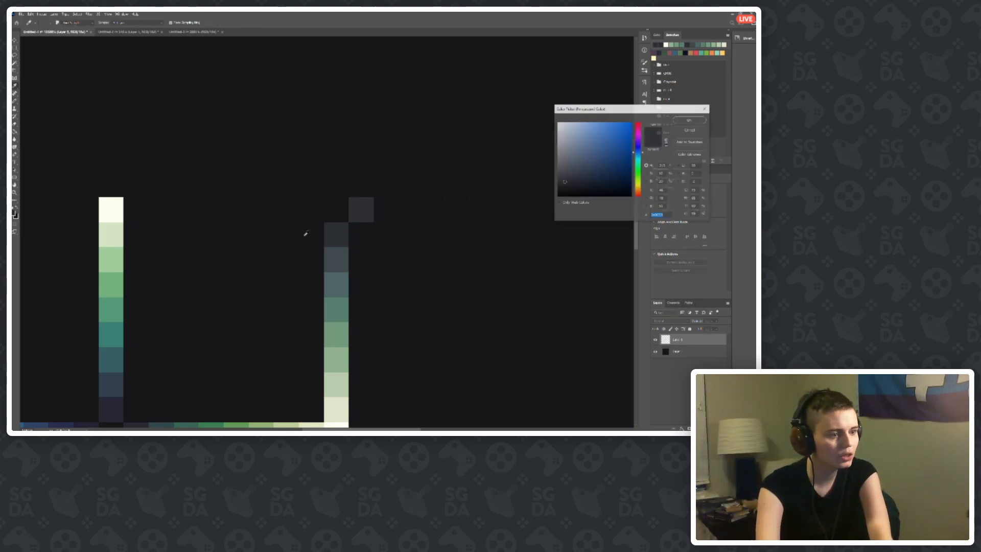
left_click(336, 228)
left_click(335, 257)
left_click(337, 233)
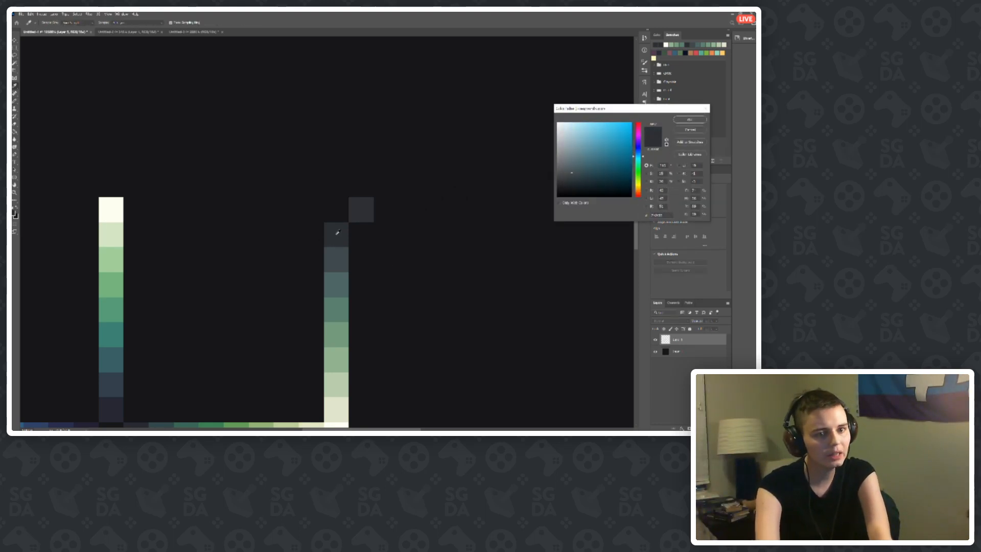
left_click(367, 205)
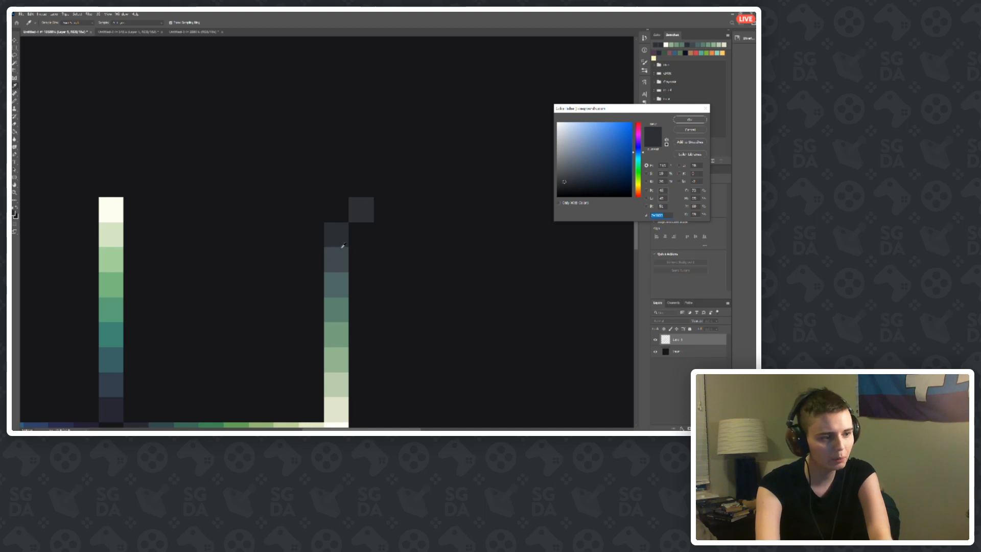
left_click(700, 130)
Step: Copy the upright ramp's swatches from the second-darkest to the white end onto a new layer and move the copy beside the ramp
scroll(443, 216, "down", 1)
key("m")
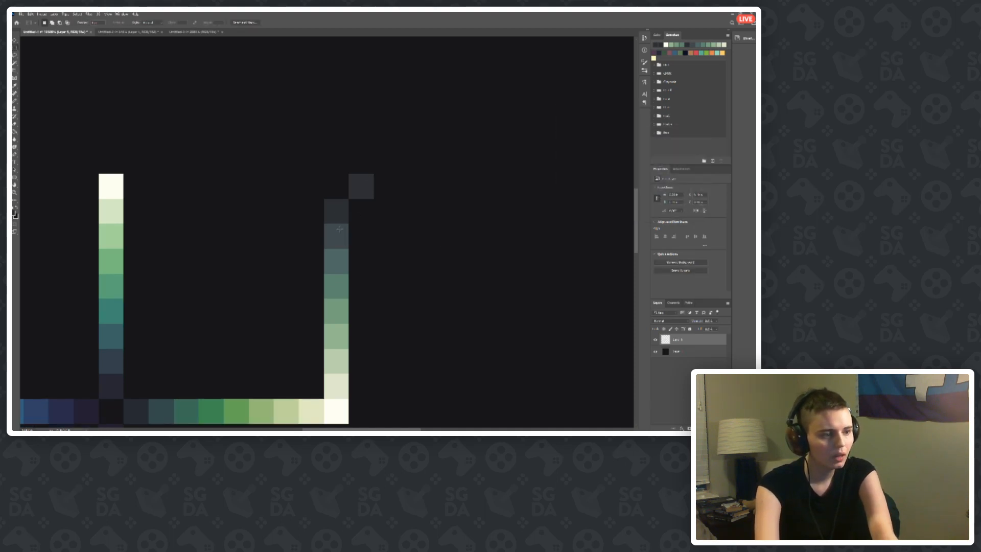
left_click_drag(325, 225, 339, 400)
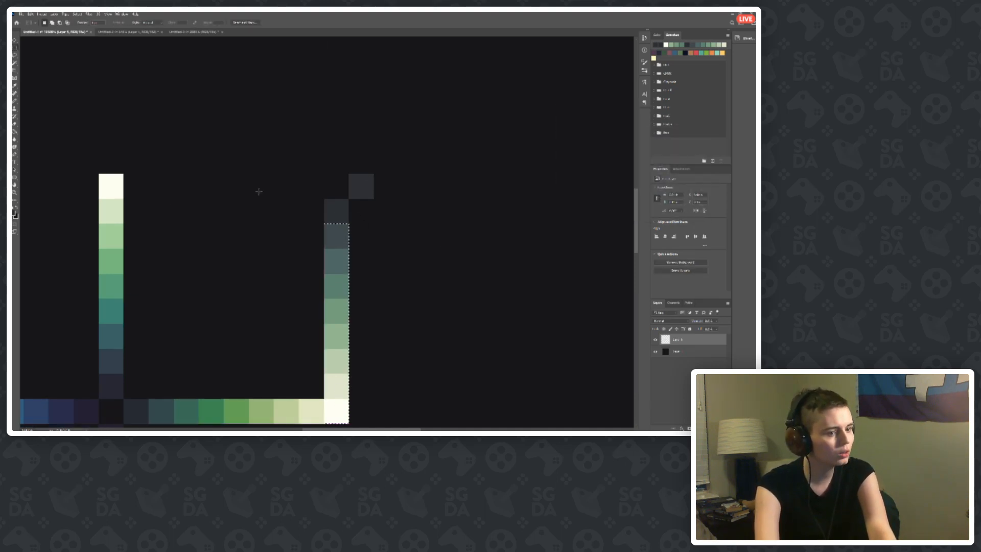
key("ctrl+j")
key("v")
left_click_drag(344, 324, 468, 226)
Step: Try rotating the copied ramp 90° clockwise, and undo the rotation
left_click(31, 14)
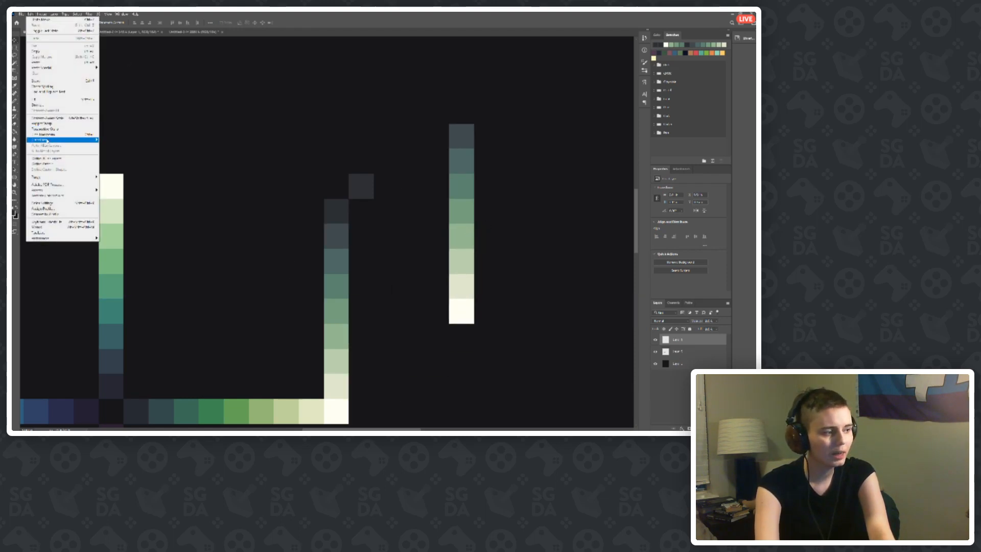
mouse_move(51, 140)
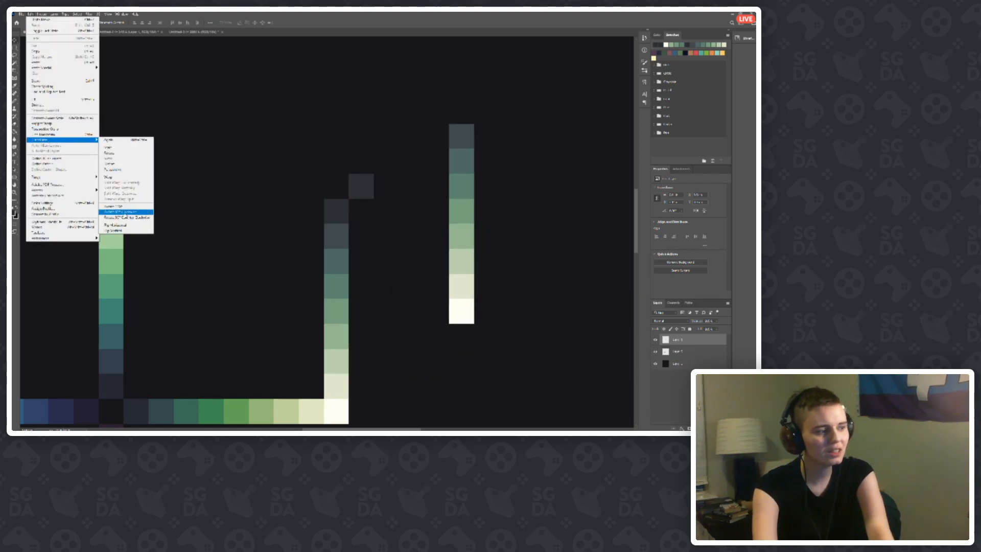
left_click(122, 212)
key("ctrl+z")
Step: Rotate the copied ramp 90° counter clockwise and place it horizontally so its dark end adjoins the new dark swatch
left_click(30, 14)
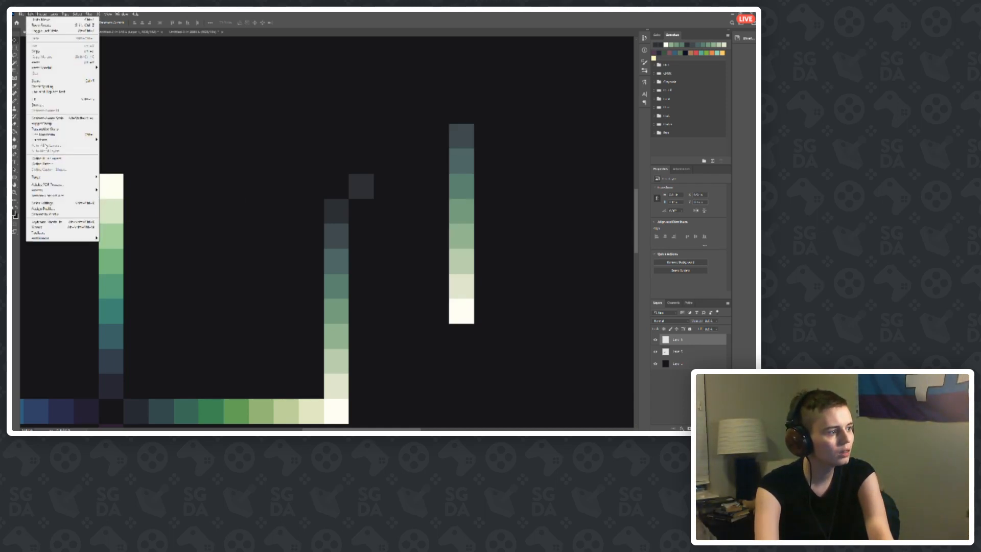
mouse_move(87, 139)
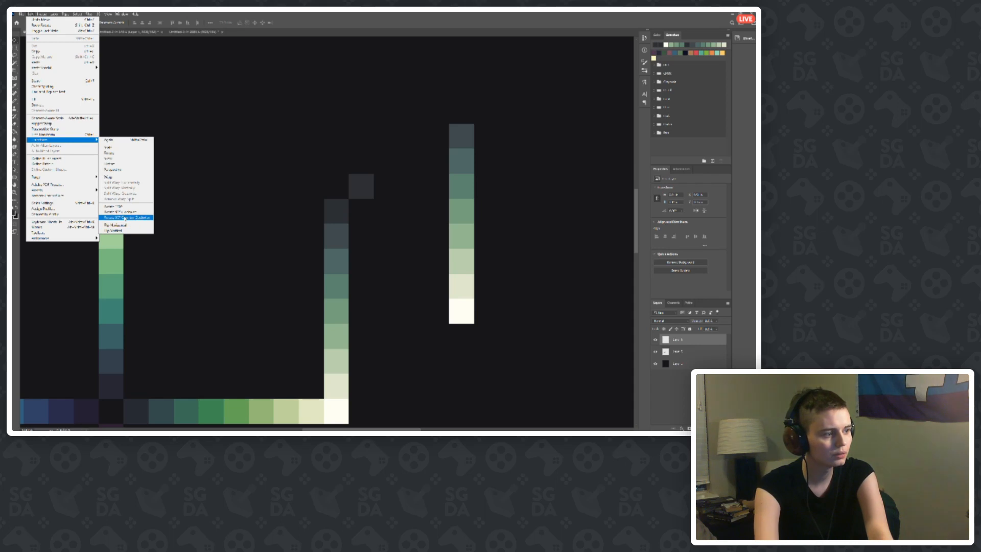
left_click(123, 217)
left_click_drag(439, 241, 415, 191)
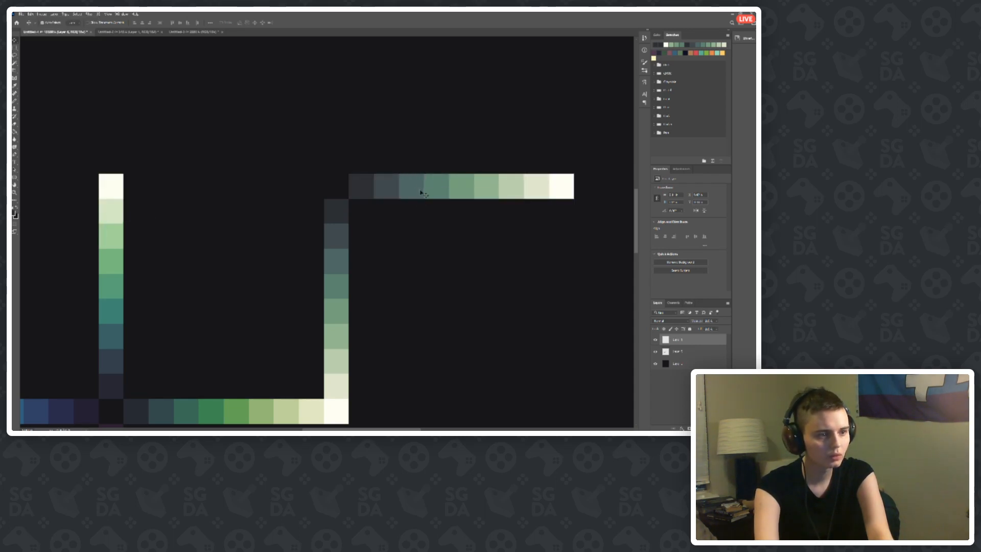
Step: Sample the second-darkest swatch of the horizontal ramp, lower its saturation and repaint the swatch
left_click(15, 214)
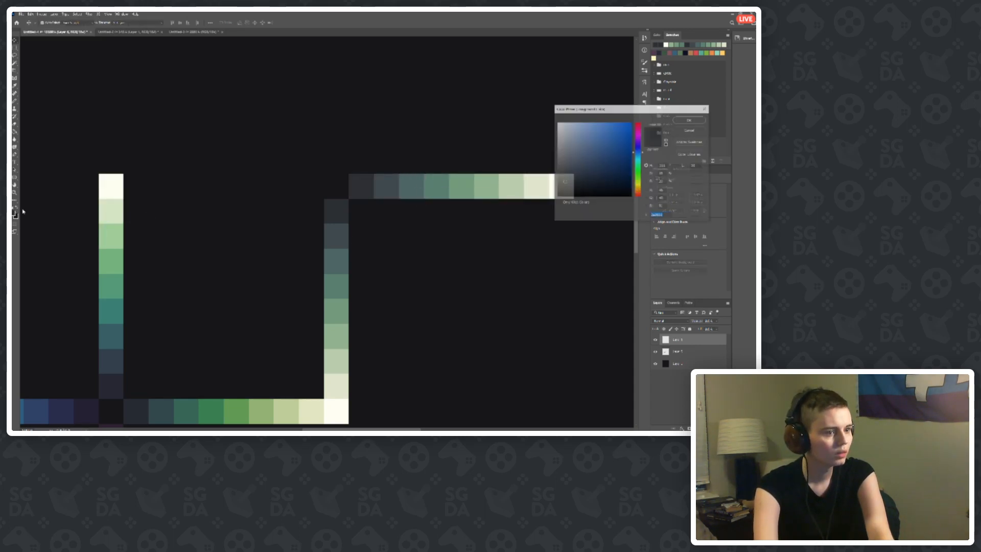
left_click(388, 178)
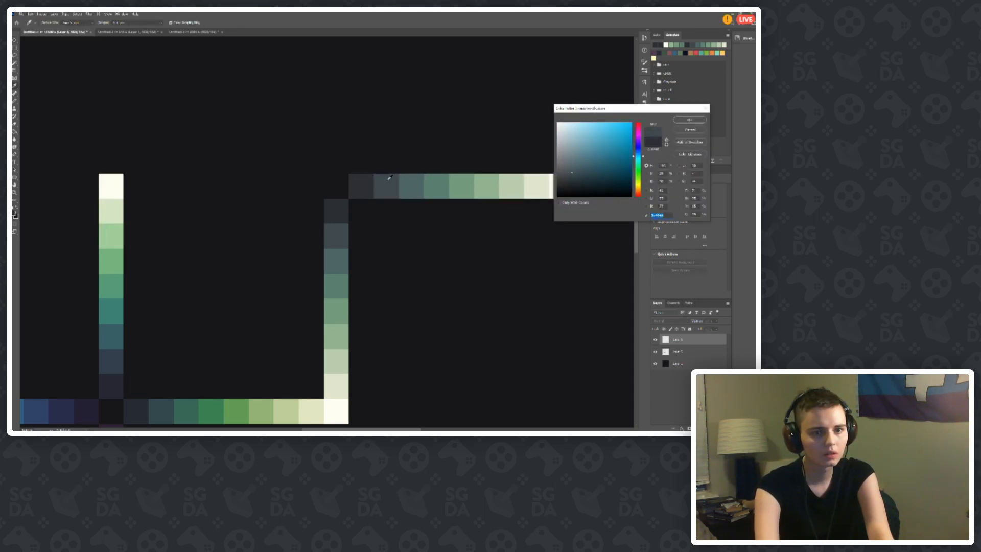
left_click(690, 120)
key("b")
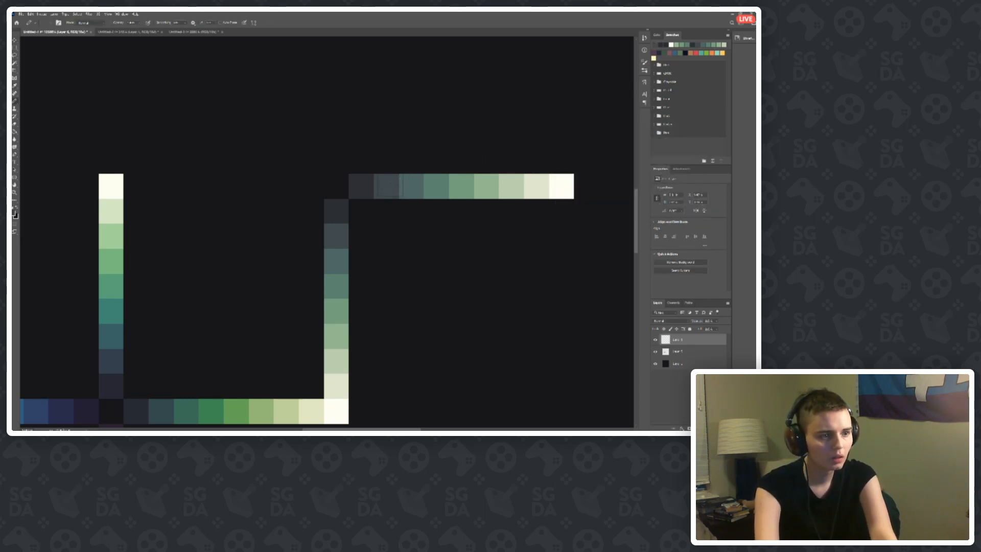
Step: Sample the third swatch of the horizontal ramp, set its saturation to 18% and repaint the swatch
left_click(15, 216)
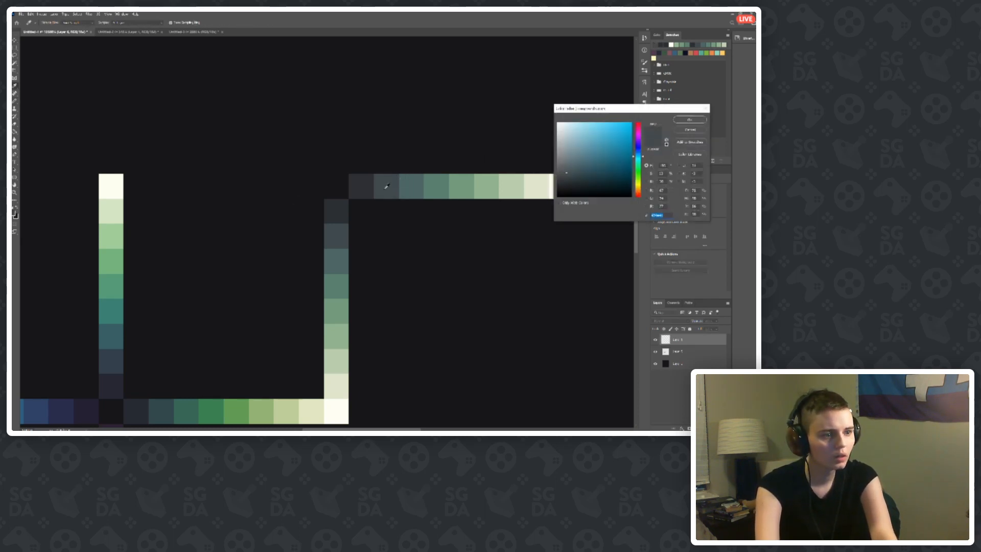
left_click(410, 180)
type("1")
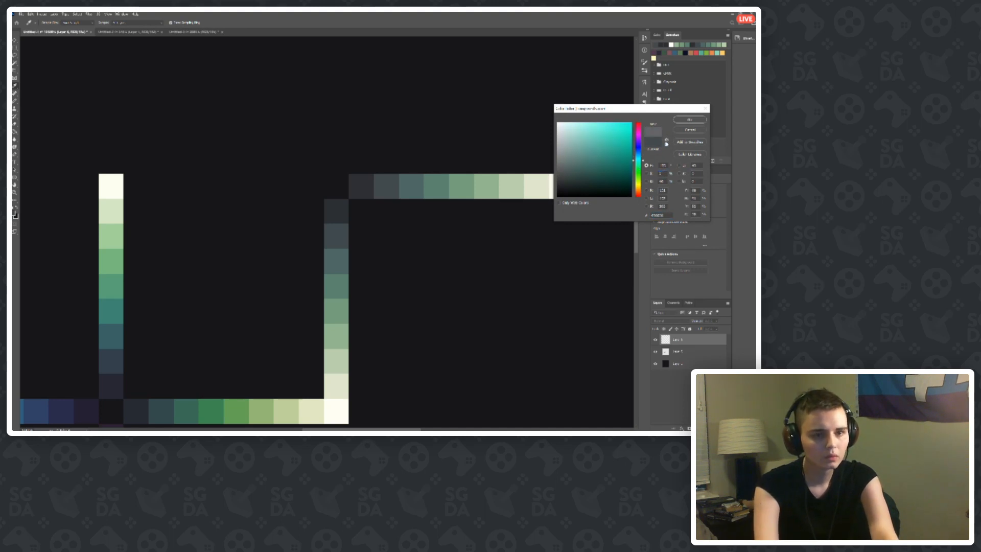
type("8")
left_click(689, 120)
left_click(410, 186)
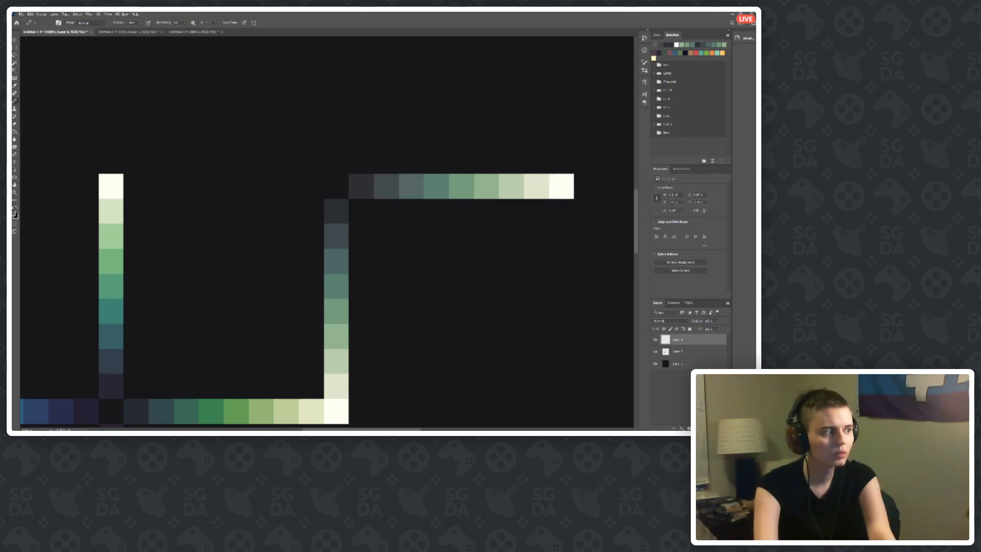
Step: Repaint the fourth and fifth swatches of the horizontal ramp with less saturated versions of their own colors
left_click(15, 215)
left_click(442, 183)
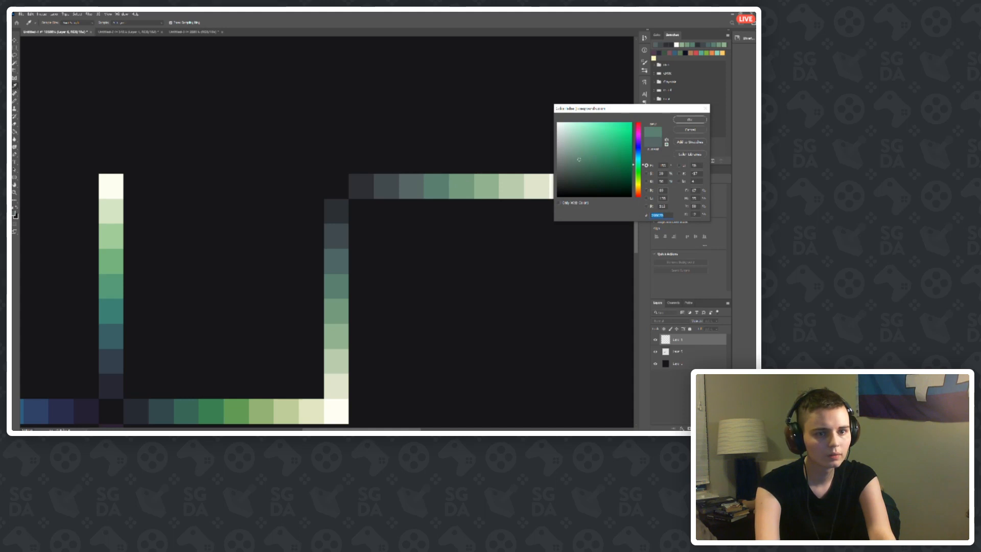
left_click(689, 120)
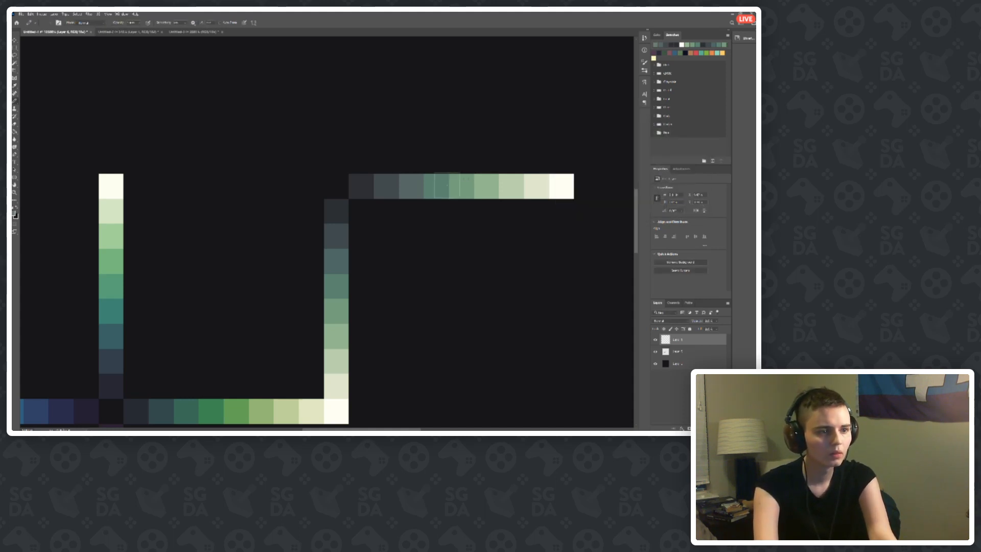
left_click(15, 215)
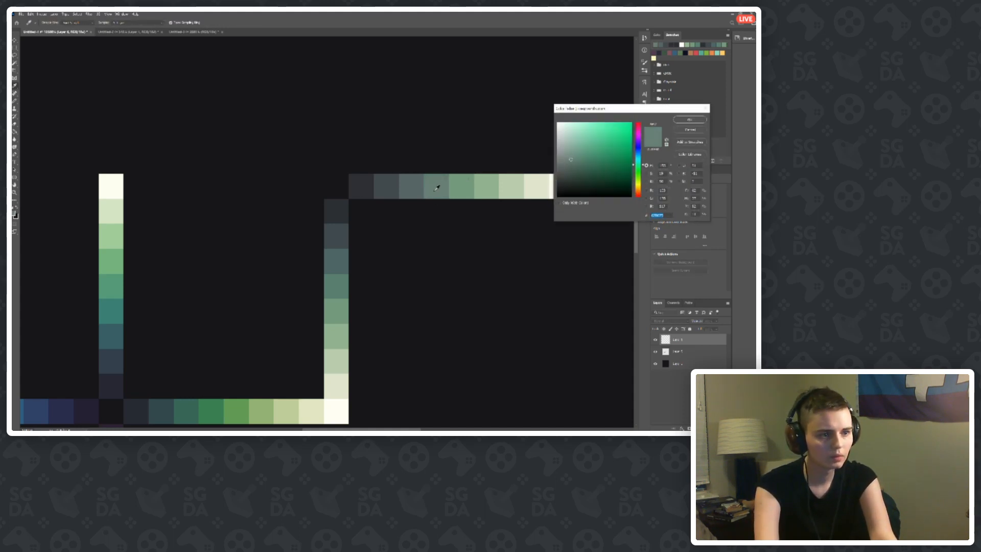
left_click(468, 181)
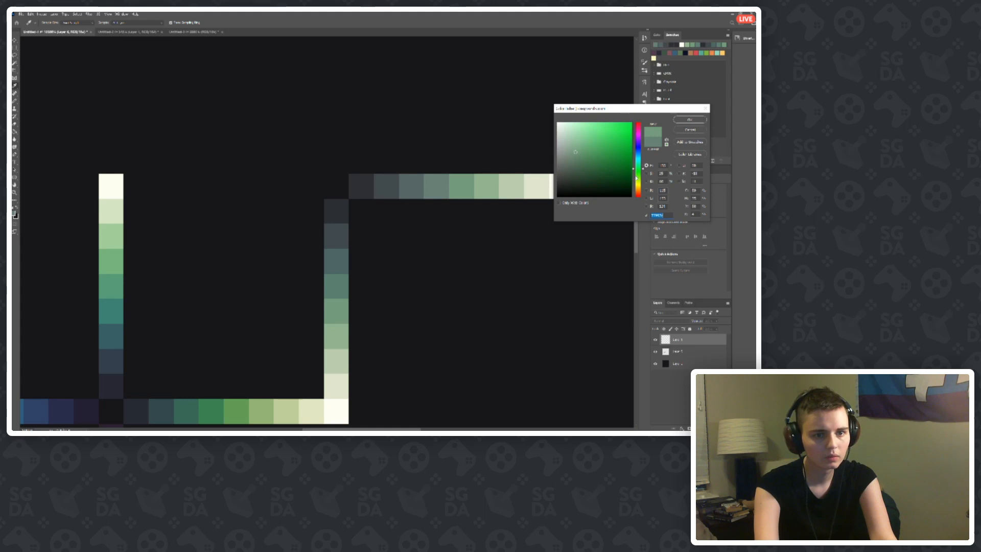
left_click(690, 121)
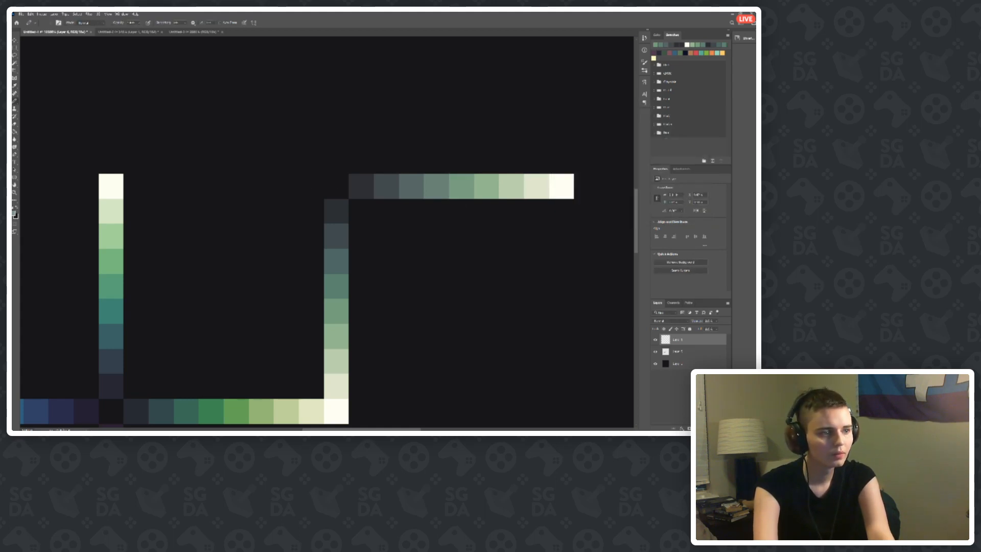
Step: Compare the neighboring swatches, reduce the fifth swatch's saturation to 16% and repaint it in the horizontal ramp
left_click(15, 215)
left_click(488, 180)
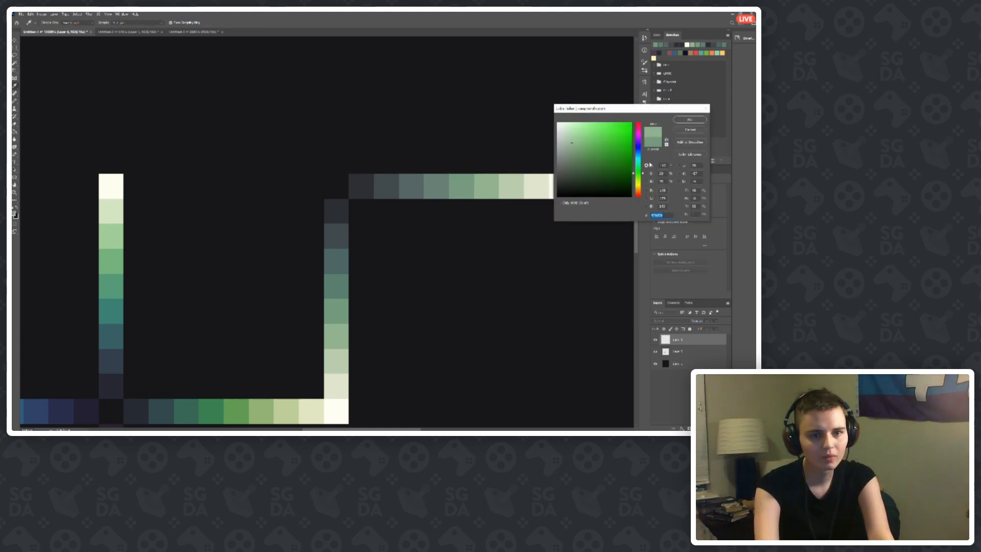
left_click(444, 181)
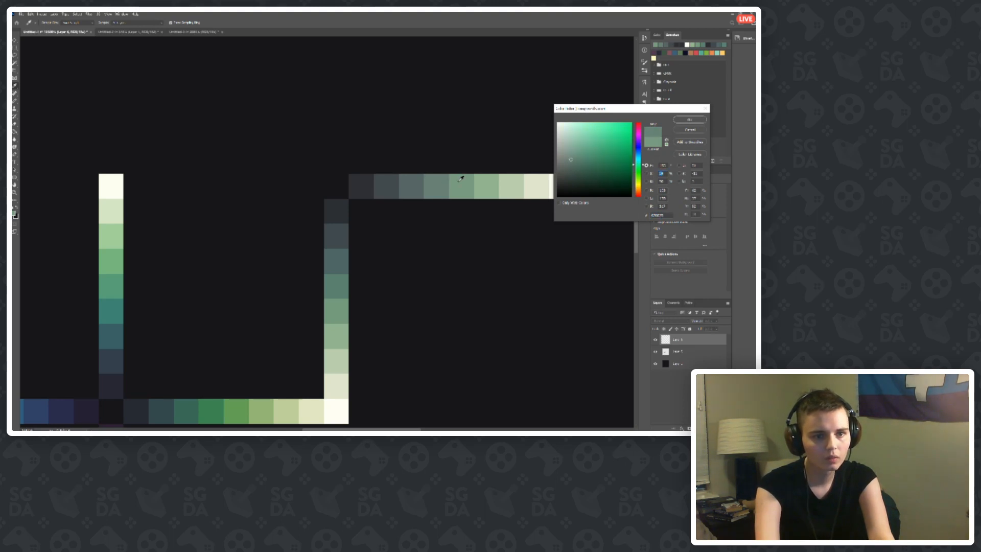
left_click(462, 184)
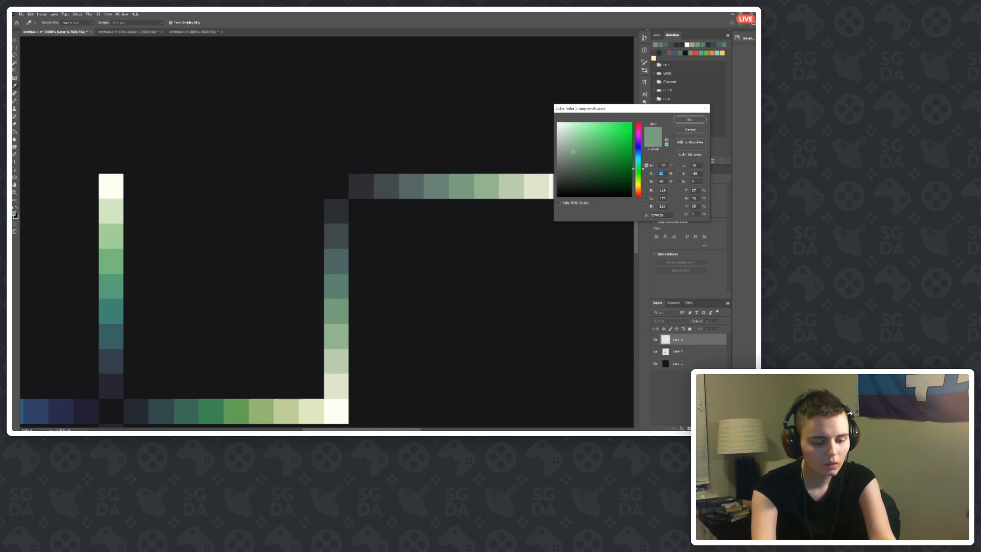
type("16")
left_click(681, 121)
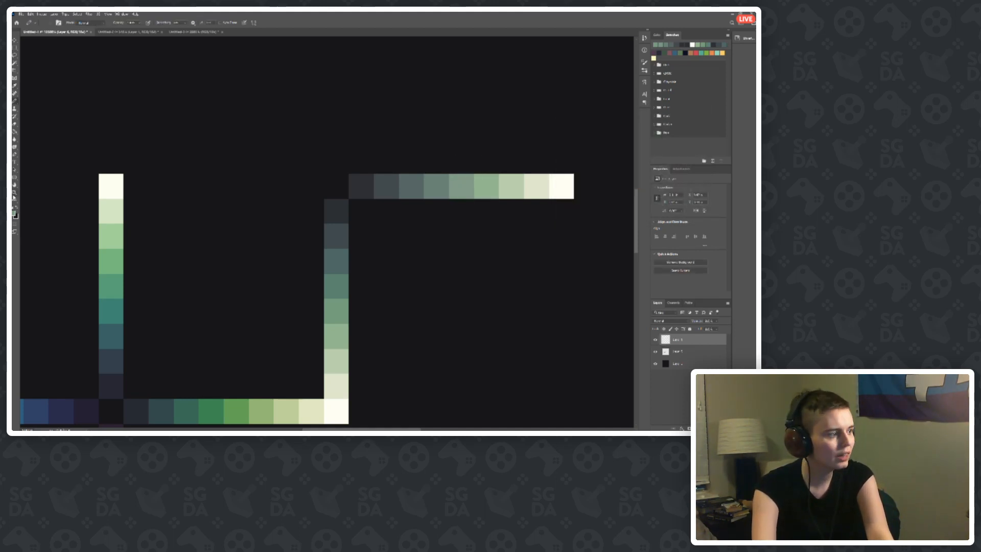
Step: Check the fourth and fifth swatches, and repaint the sixth swatch of the horizontal ramp with a less saturated green
left_click(14, 214)
left_click(446, 189)
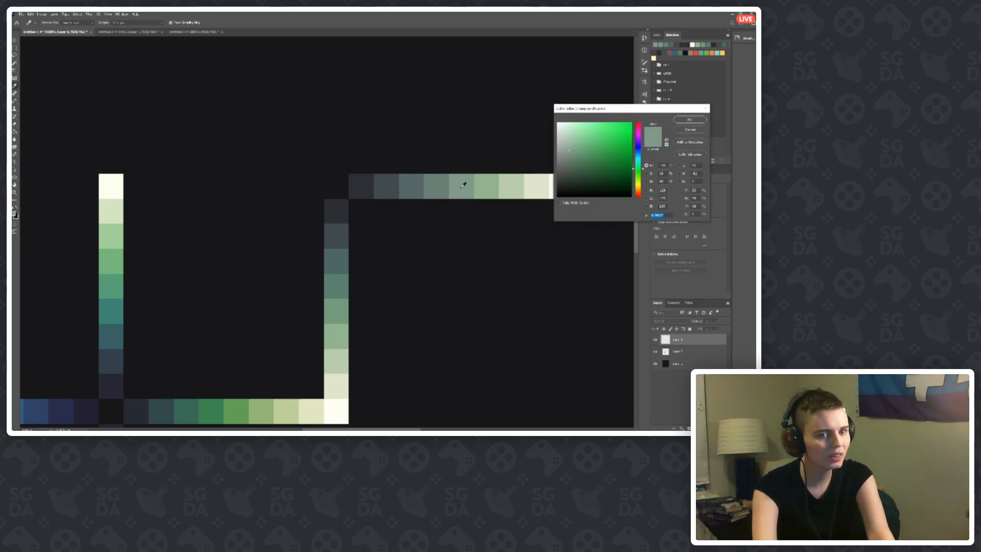
left_click(445, 190)
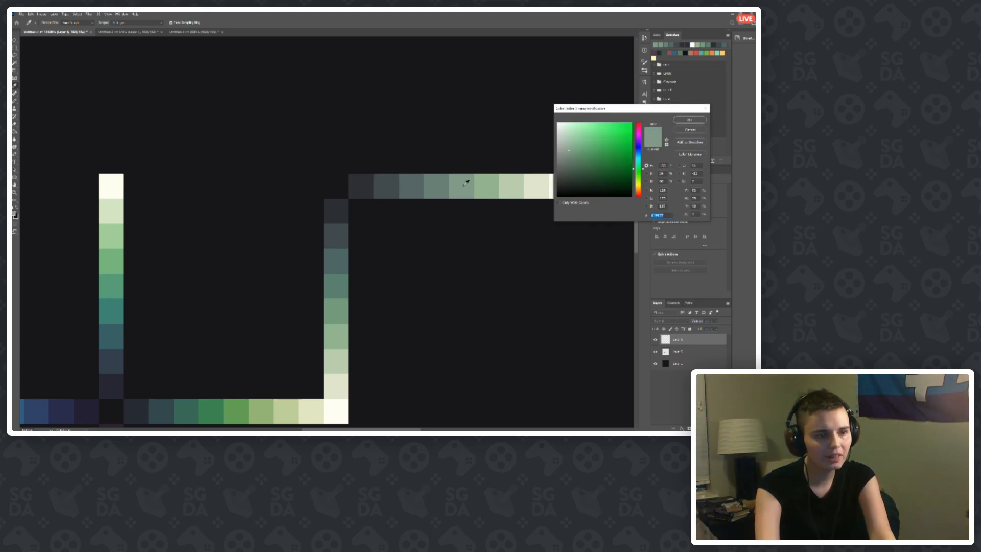
left_click(486, 183)
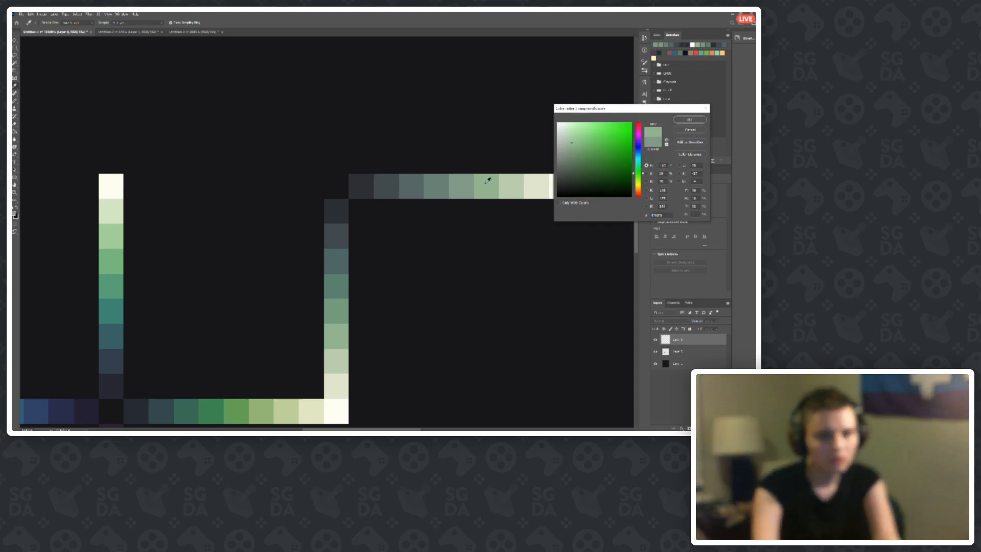
key("Return")
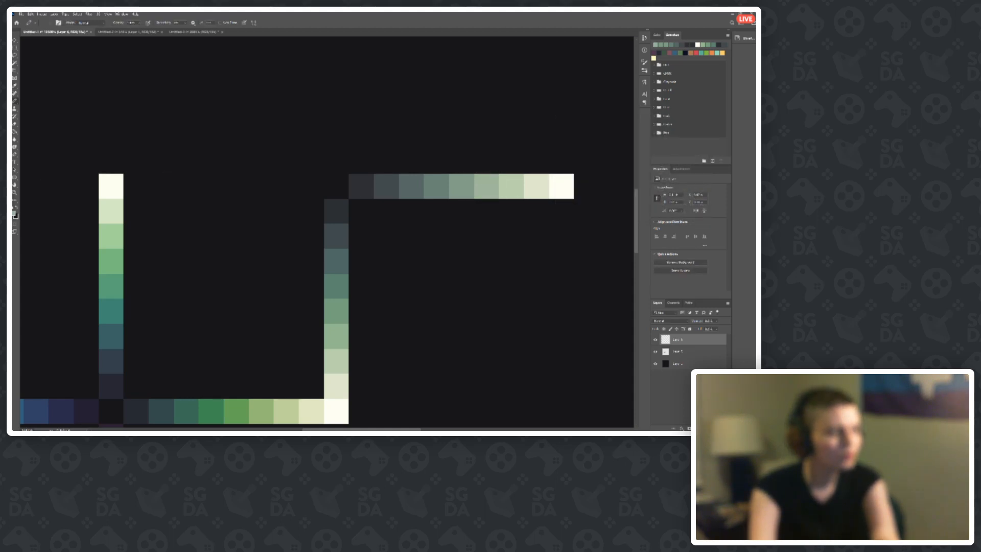
Step: Repaint the seventh and eighth swatches of the horizontal ramp with less saturated versions of their pale greens
left_click(15, 213)
left_click(514, 185)
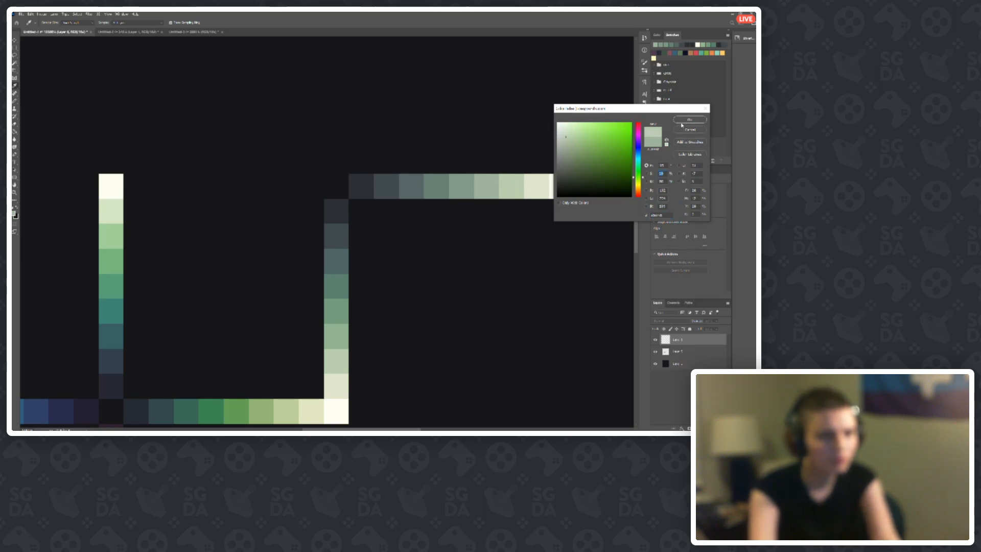
key("Return")
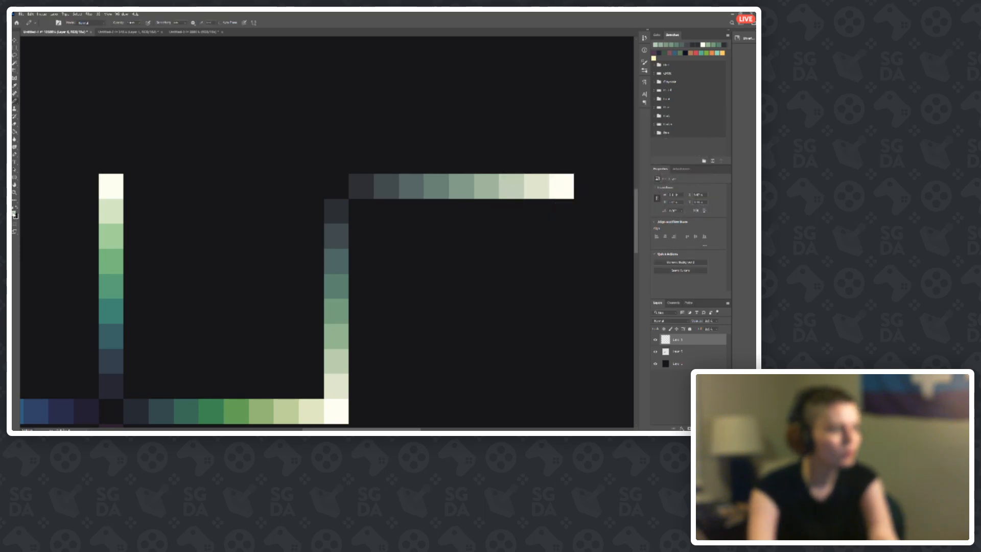
left_click(14, 213)
left_click(543, 182)
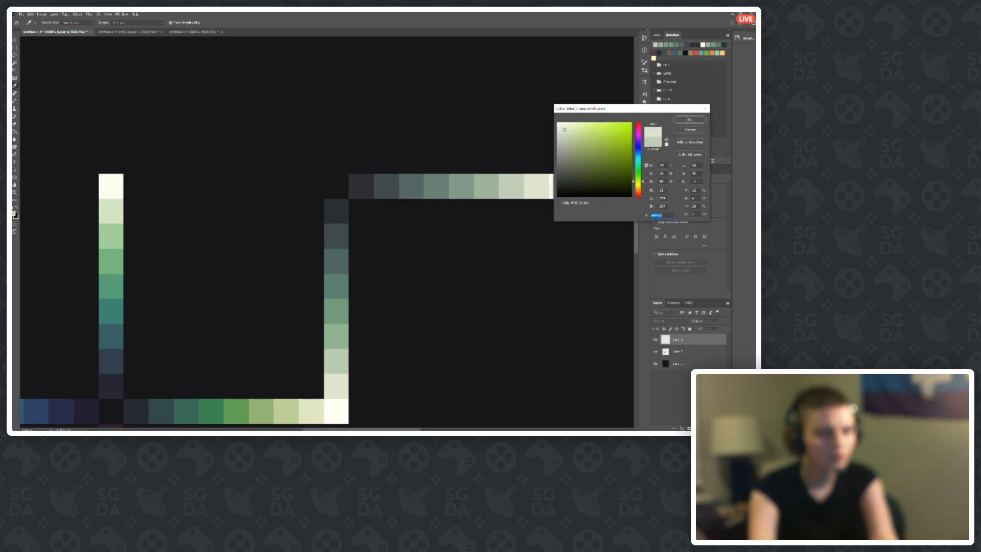
left_click(690, 120)
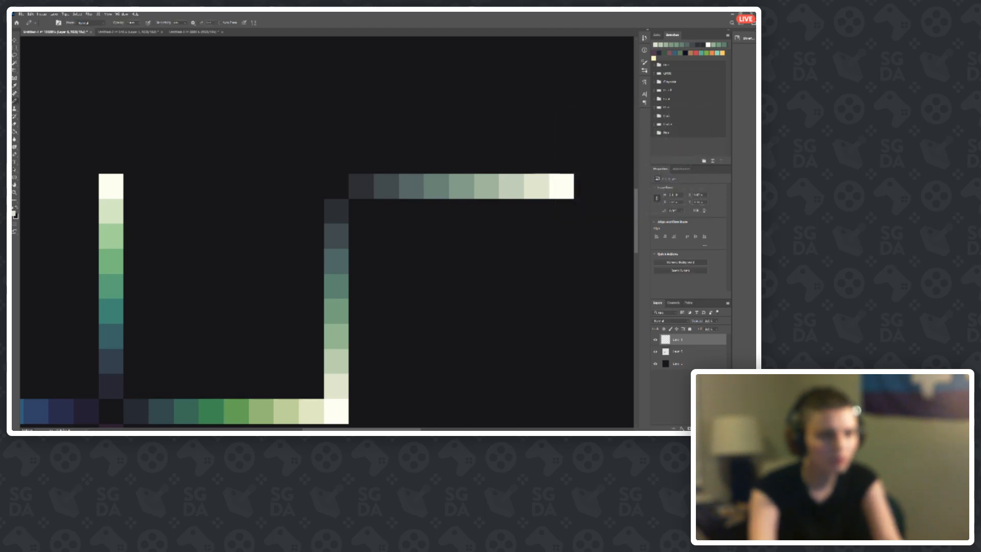
Step: Adjust the saturation of the horizontal ramp's white end color and review the ramp against the whole palette
left_click(15, 213)
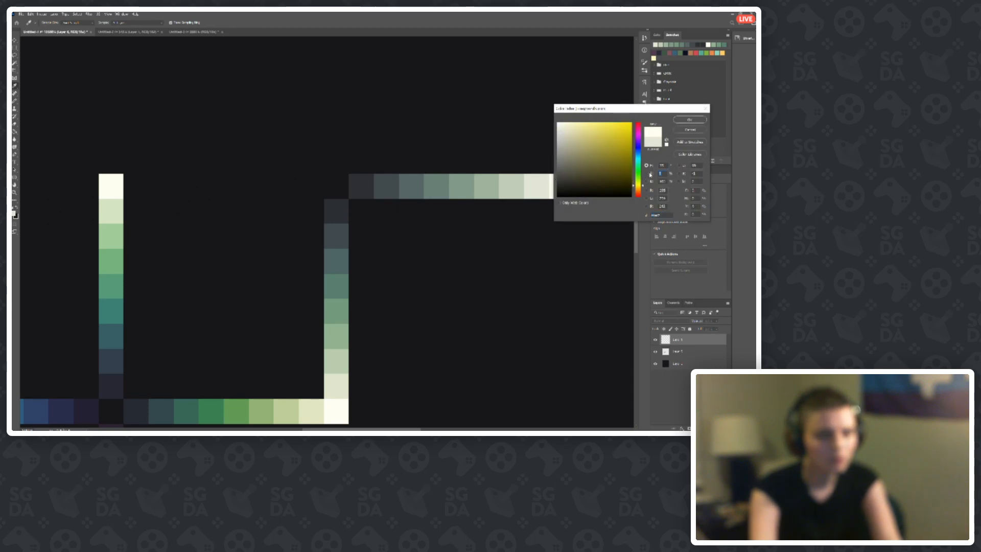
left_click(689, 120)
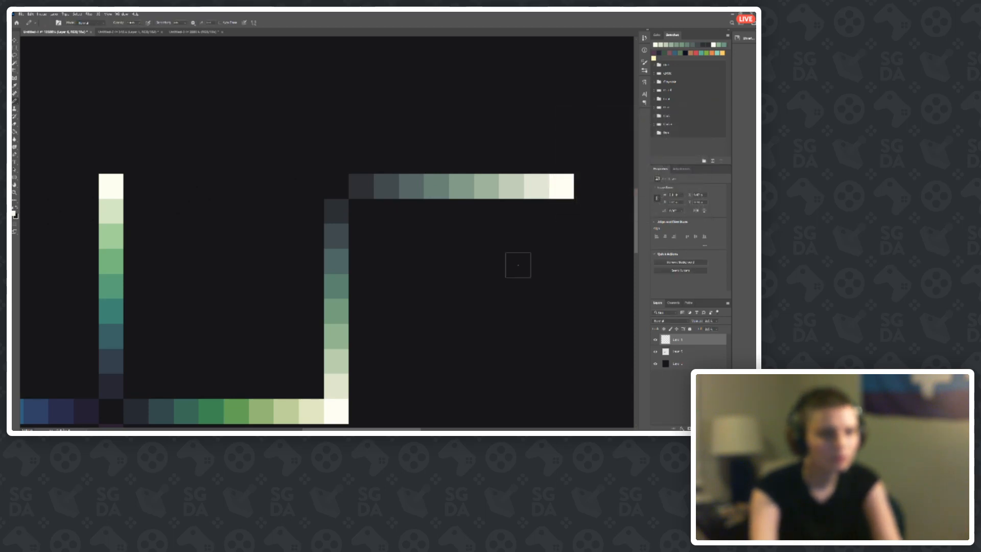
scroll(304, 265, "down", 5)
scroll(317, 311, "up", 3)
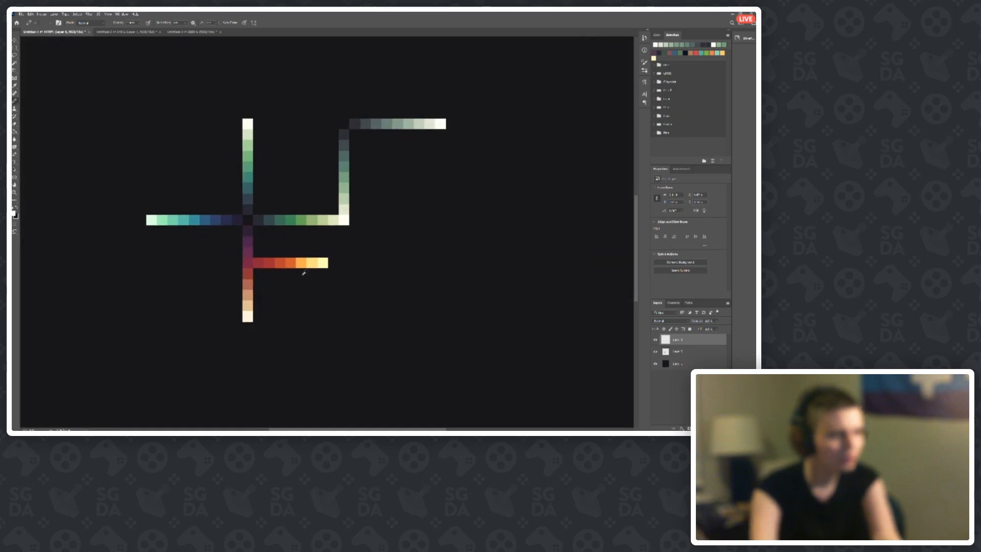
scroll(304, 274, "up", 3)
scroll(378, 254, "up", 5)
scroll(379, 244, "up", 5)
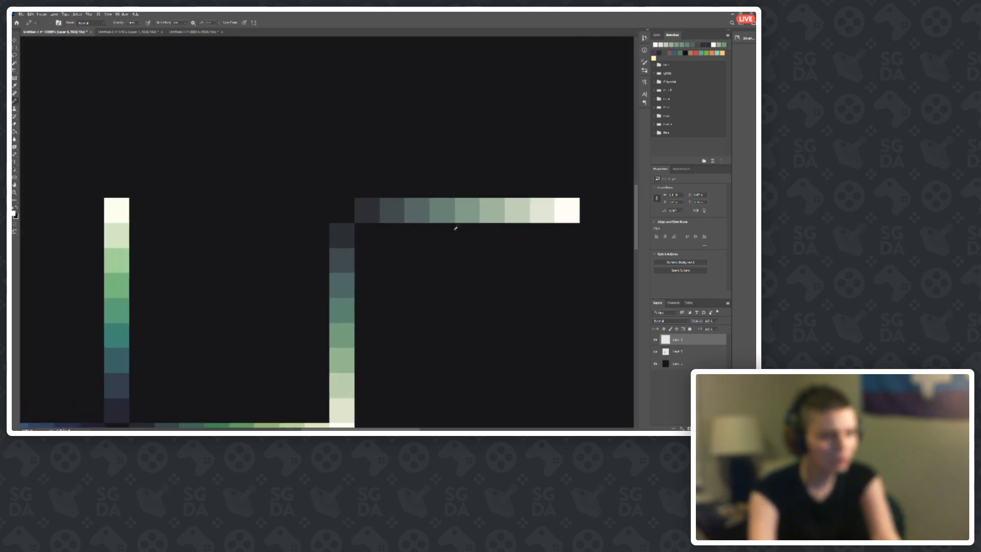
Step: Sample the horizontal ramp's gray-green fourth swatch and merge the ramp's layer down into the palette layer
left_click(429, 198, "alt")
scroll(355, 265, "down", 2)
right_click(678, 350)
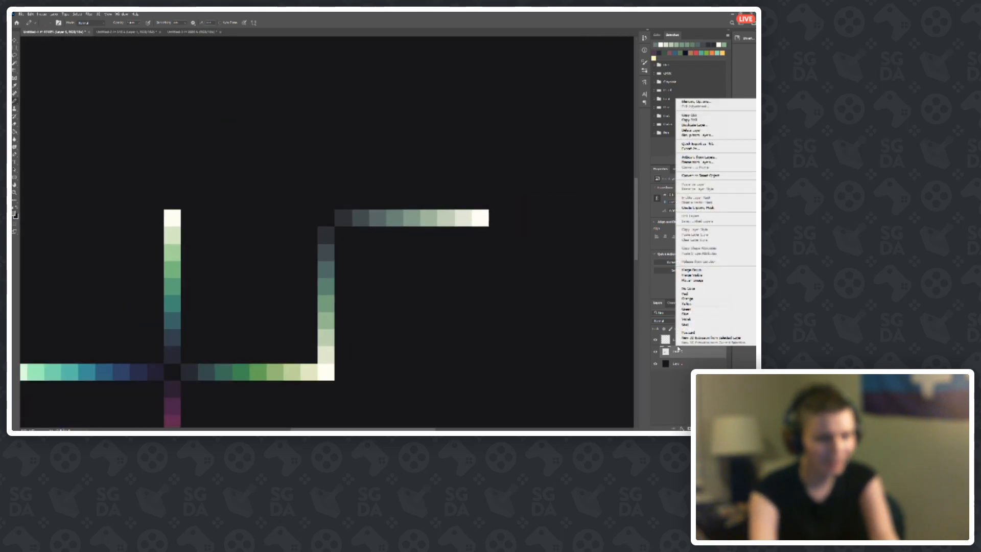
left_click(674, 341)
right_click(675, 338)
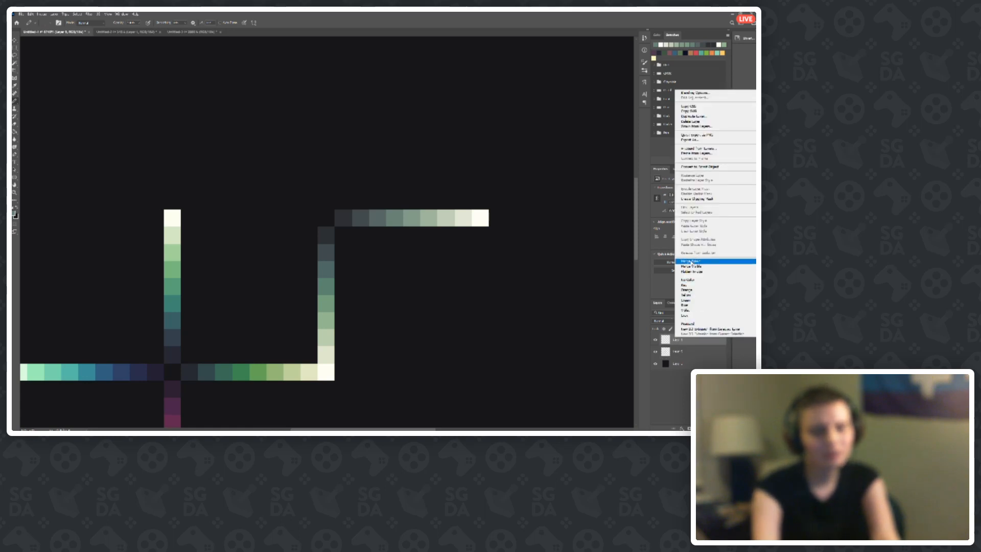
left_click(690, 263)
Step: Paint a solid rounded blob in the sampled gray-green on the empty canvas beside the palette
scroll(421, 308, "down", 3)
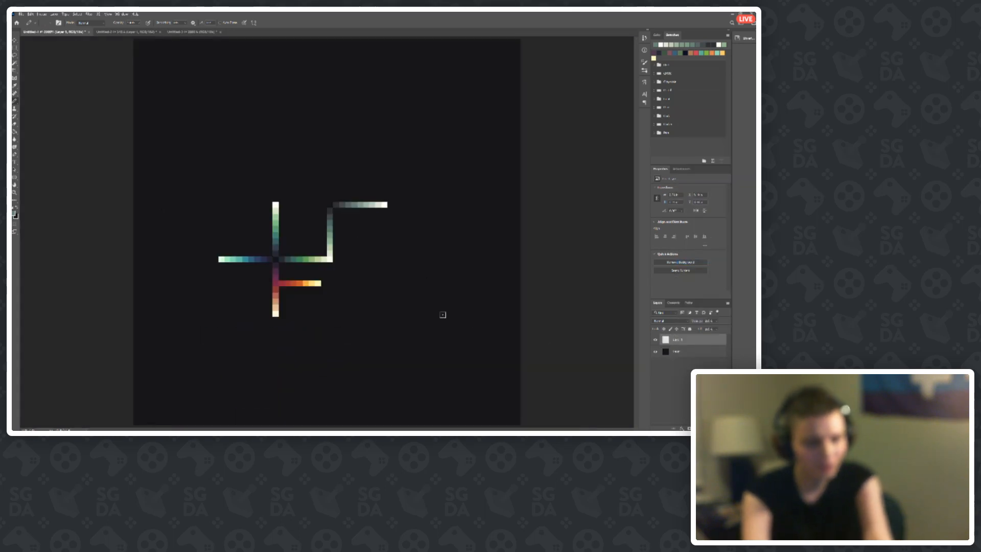
mouse_move(413, 281)
left_mouse_down()
mouse_move(386, 294)
mouse_move(423, 292)
mouse_move(422, 320)
mouse_move(409, 316)
mouse_move(452, 291)
mouse_move(454, 302)
mouse_move(451, 286)
mouse_move(430, 291)
mouse_move(423, 315)
mouse_move(432, 298)
mouse_move(392, 296)
mouse_move(429, 293)
left_mouse_up()
scroll(405, 273, "up", 2)
left_click_drag(317, 164, 335, 172)
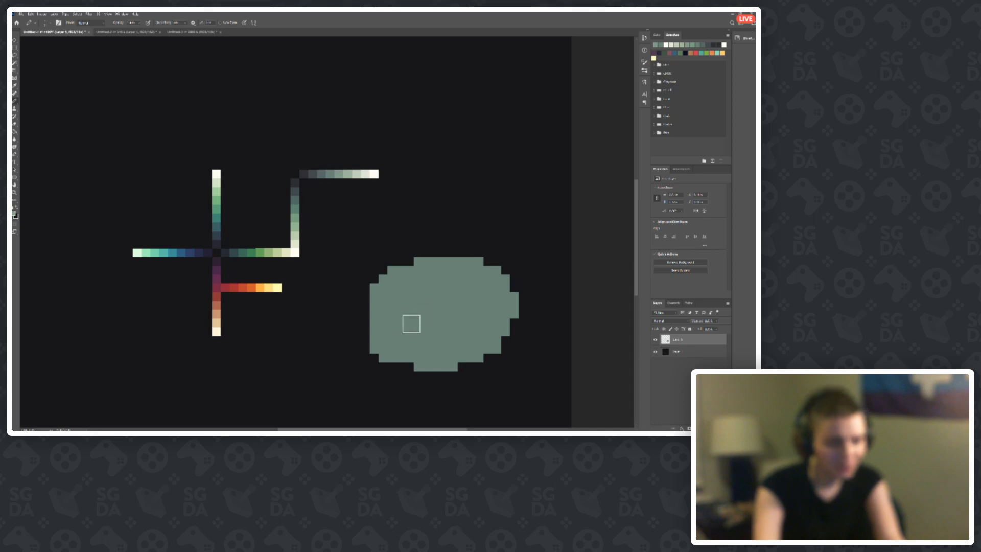
Step: Shade the blob's upper part with the next lighter ramp color and add a still lighter highlight at its upper left
mouse_move(410, 324)
left_mouse_down()
mouse_move(439, 262)
mouse_move(400, 291)
mouse_move(441, 321)
mouse_move(457, 283)
left_mouse_up()
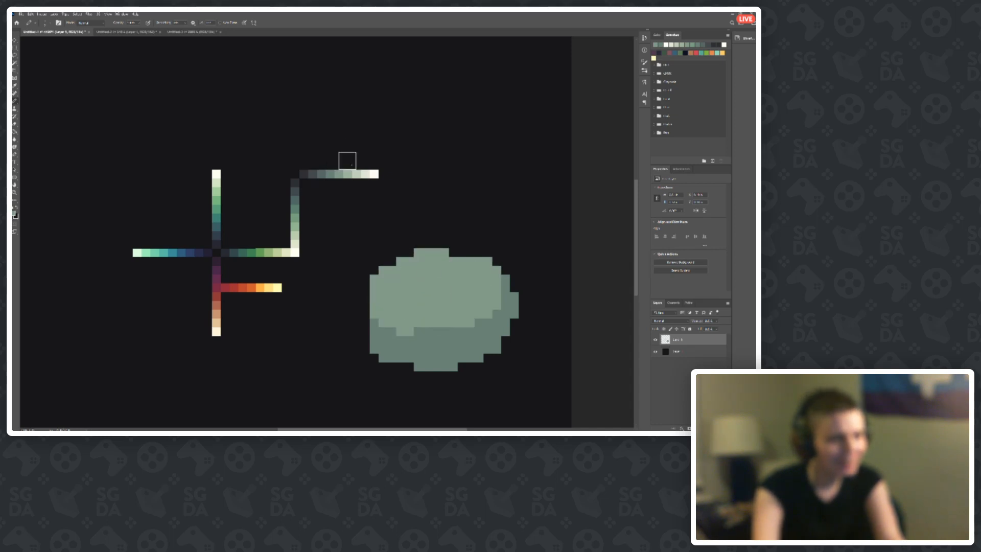
scroll(375, 177, "up", 2)
mouse_move(375, 177)
left_mouse_down()
mouse_move(333, 164)
mouse_move(333, 174)
left_mouse_up()
left_click_drag(401, 322, 434, 313)
scroll(348, 248, "down", 8)
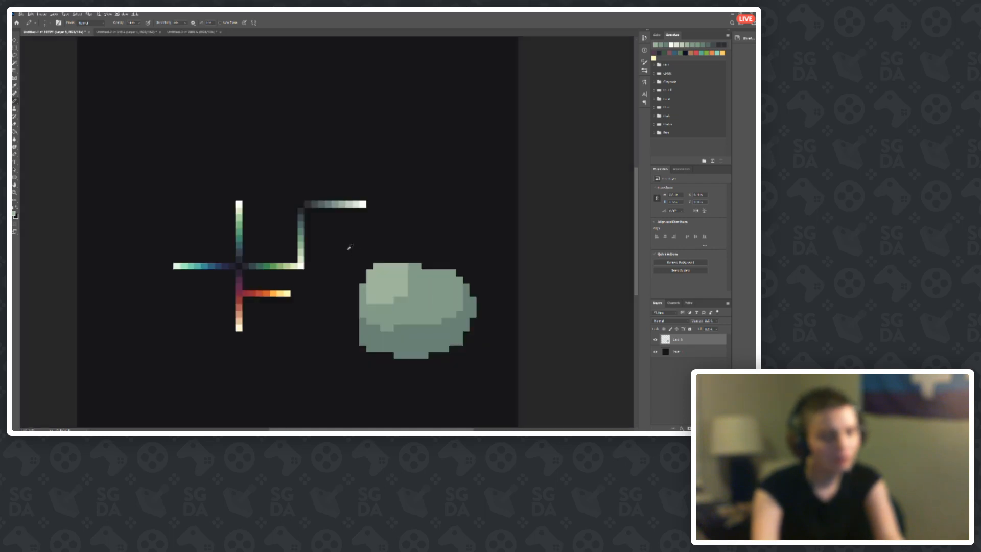
scroll(352, 248, "up", 6)
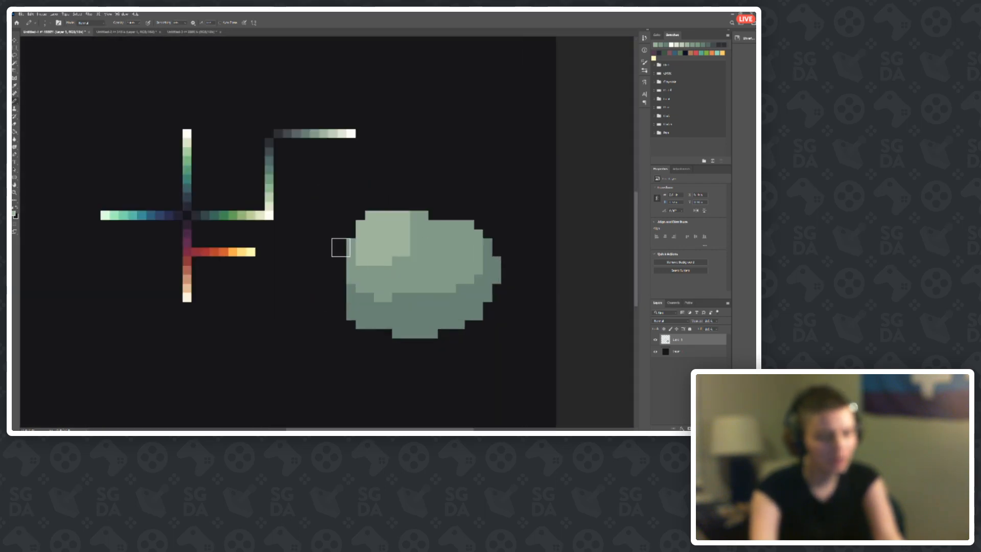
scroll(421, 254, "down", 3)
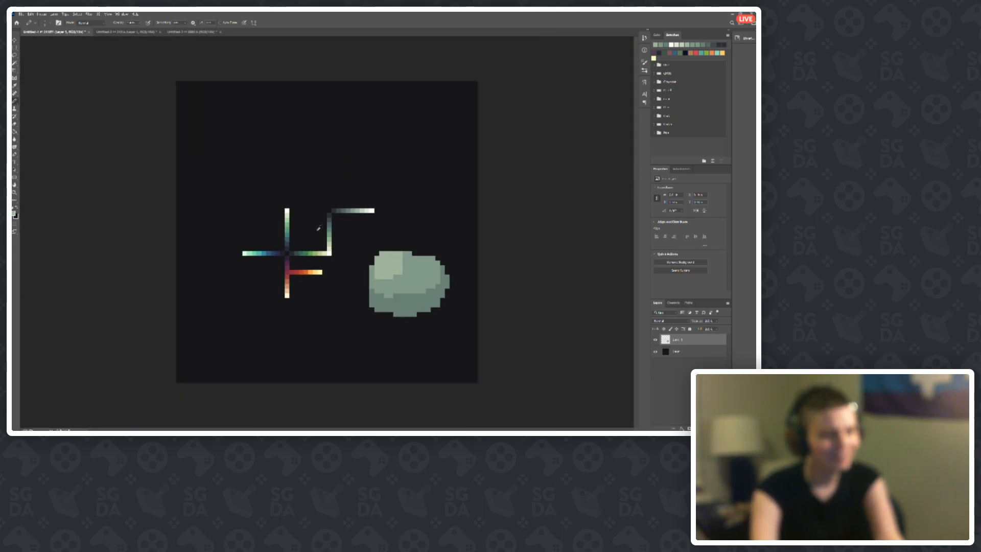
Step: Examine the shaded gray-green blob beside the palette at several magnifications
scroll(322, 227, "up", 1)
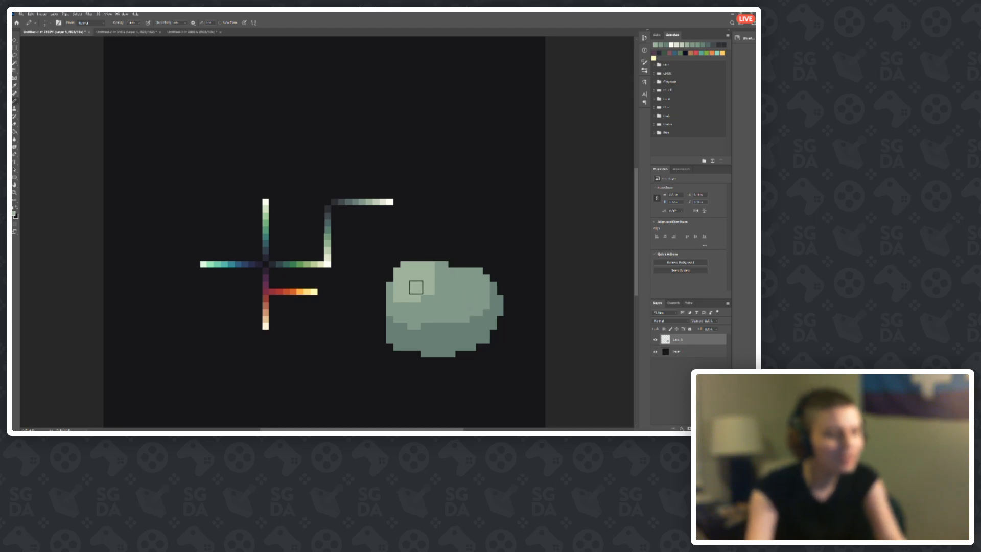
scroll(460, 317, "up", 3)
scroll(536, 273, "down", 2)
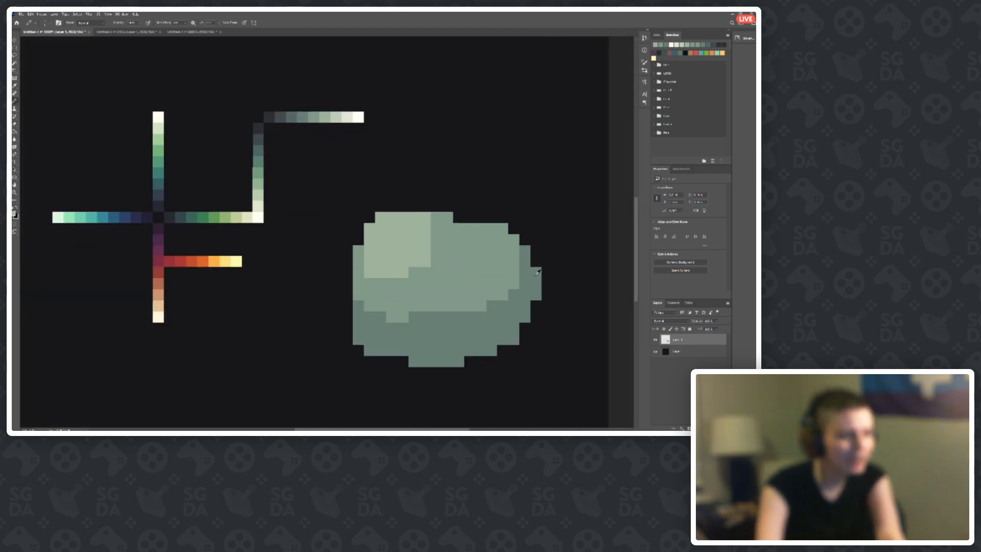
scroll(397, 260, "down", 1)
scroll(379, 258, "up", 2)
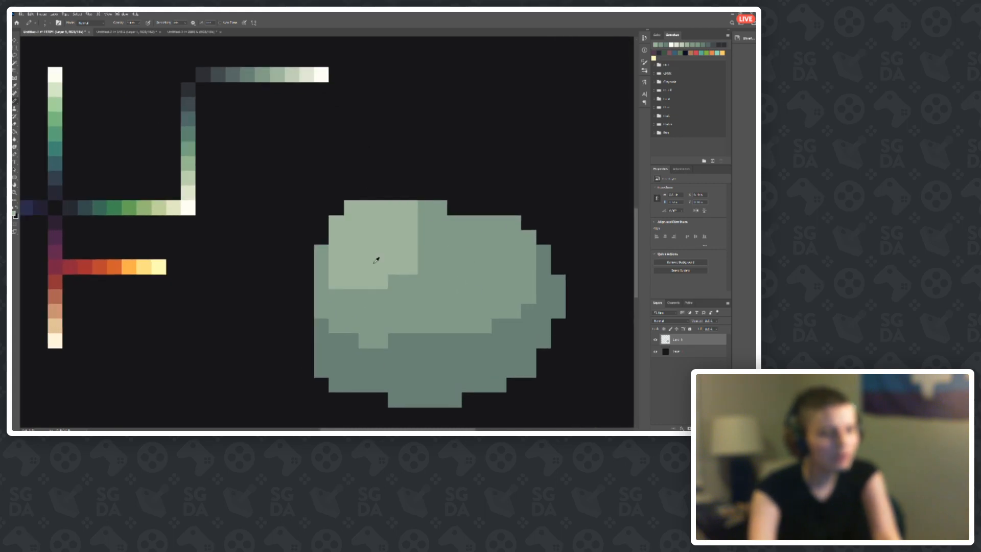
scroll(412, 238, "down", 3)
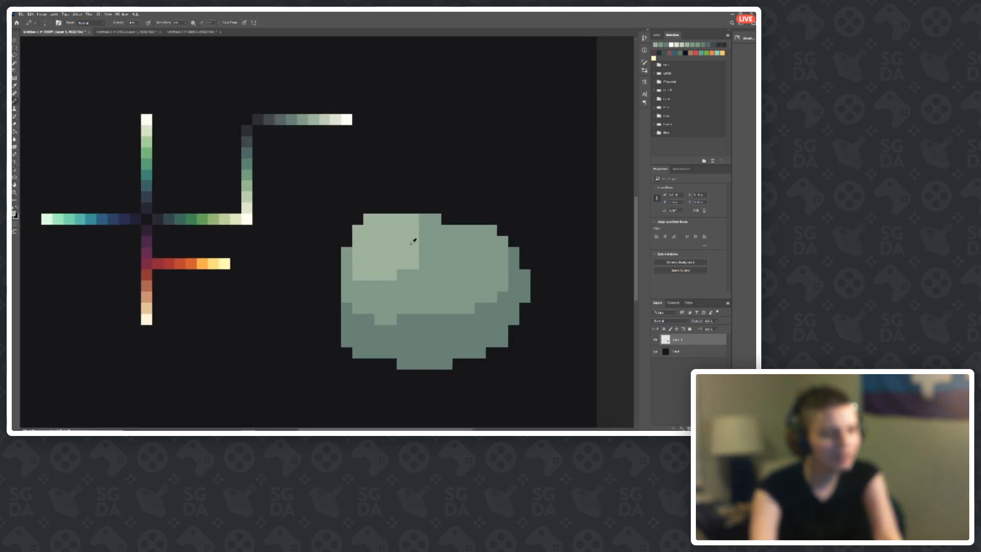
scroll(403, 234, "down", 1)
scroll(411, 237, "up", 3)
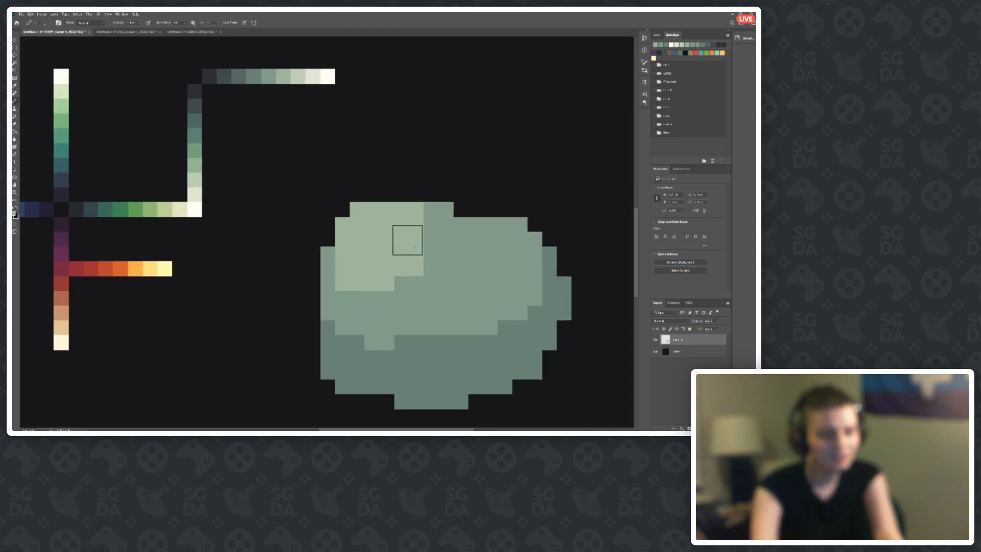
scroll(368, 223, "down", 2)
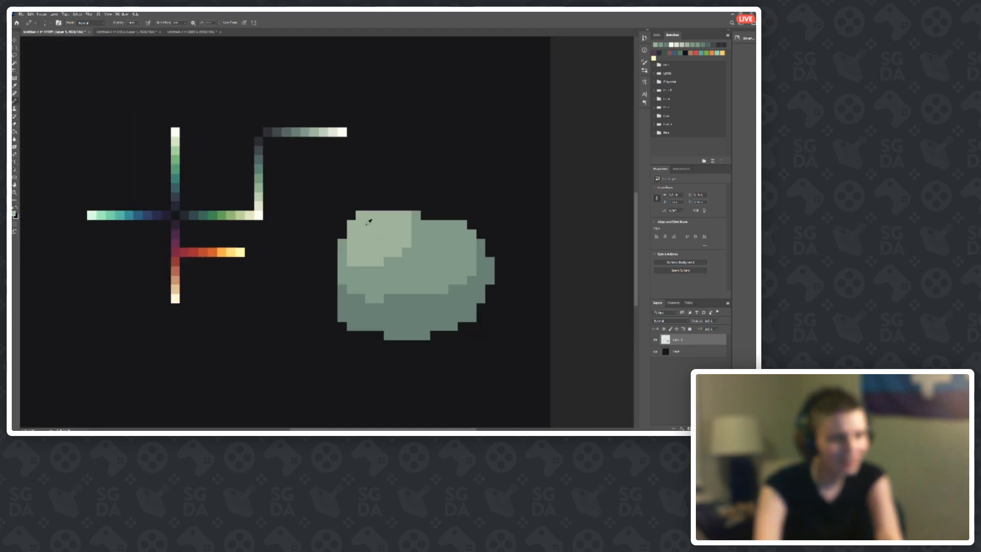
scroll(368, 222, "down", 3)
scroll(402, 263, "up", 2)
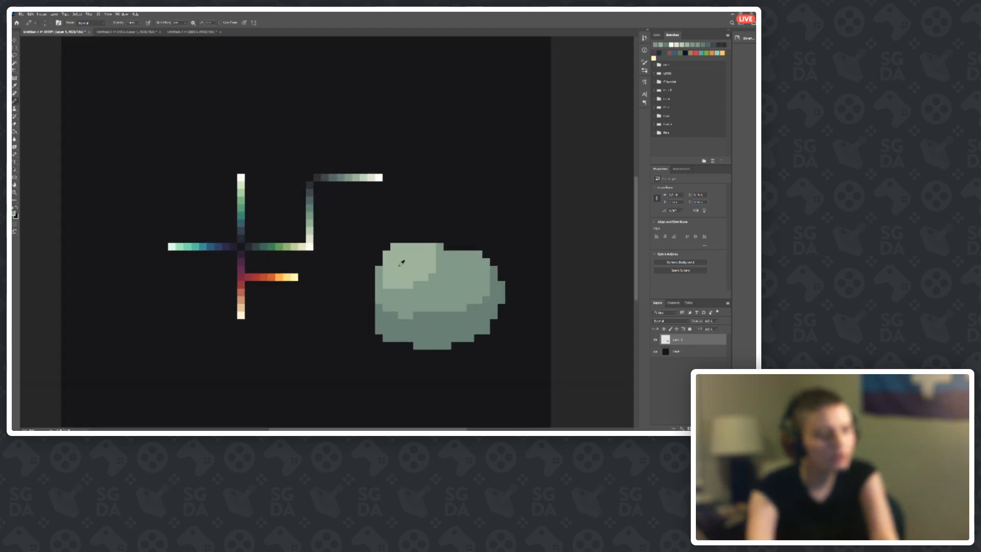
Step: Try to retouch the upper edge of the blob's highlight with the mid-tone gray-green
scroll(401, 262, "up", 2)
mouse_move(380, 257)
left_mouse_down()
mouse_move(413, 236)
mouse_move(442, 239)
mouse_move(398, 239)
left_mouse_up()
key("ctrl+z")
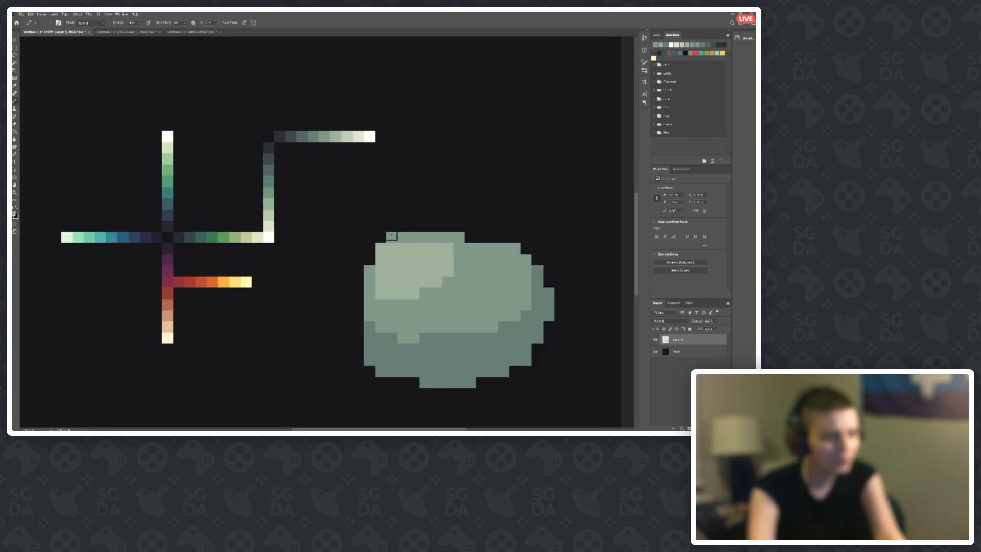
Step: Erase the entire gray-green blob from the canvas, leaving only the palette ramps
scroll(376, 255, "down", 4)
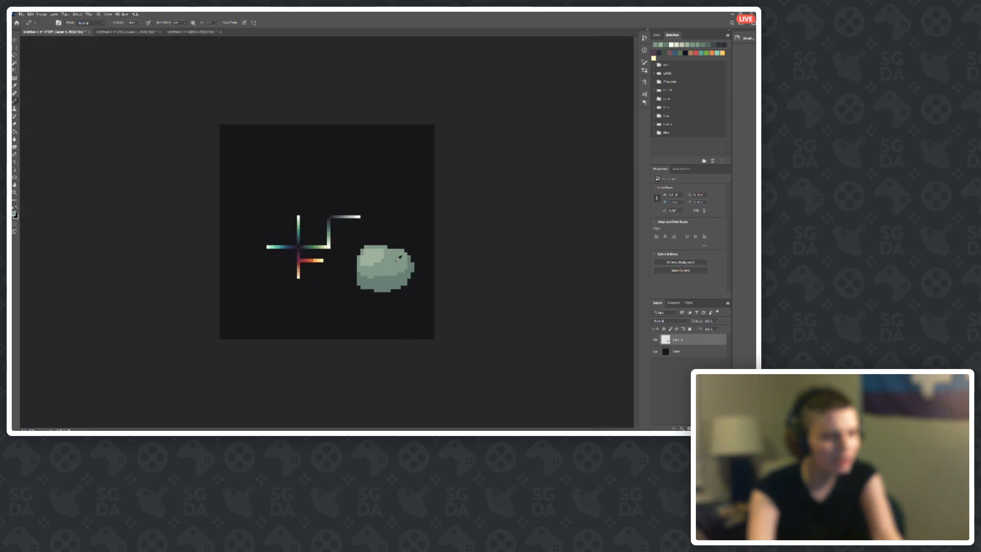
scroll(334, 246, "up", 4)
scroll(352, 266, "down", 1)
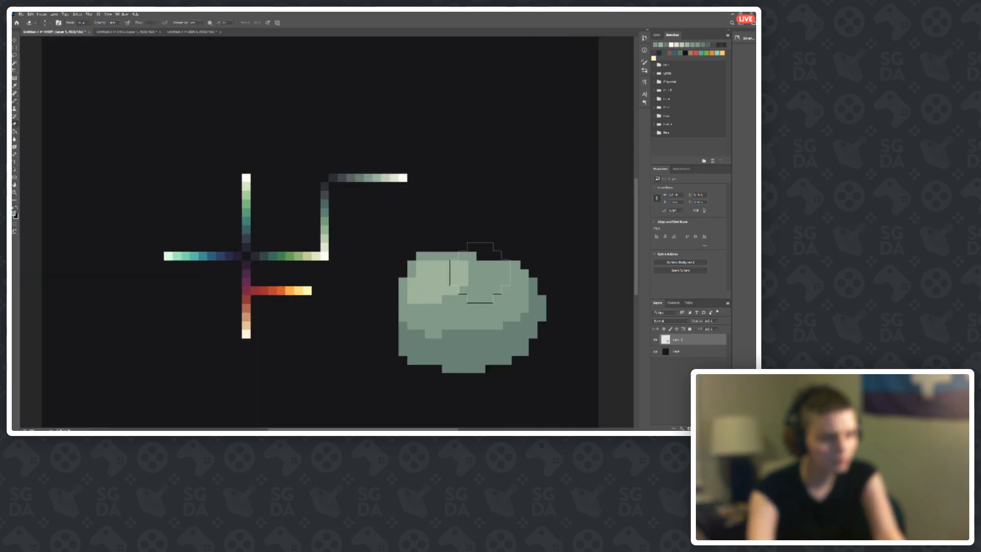
key("e")
mouse_move(481, 272)
left_mouse_down()
mouse_move(467, 322)
mouse_move(492, 366)
mouse_move(408, 317)
mouse_move(401, 330)
mouse_move(485, 339)
left_mouse_up()
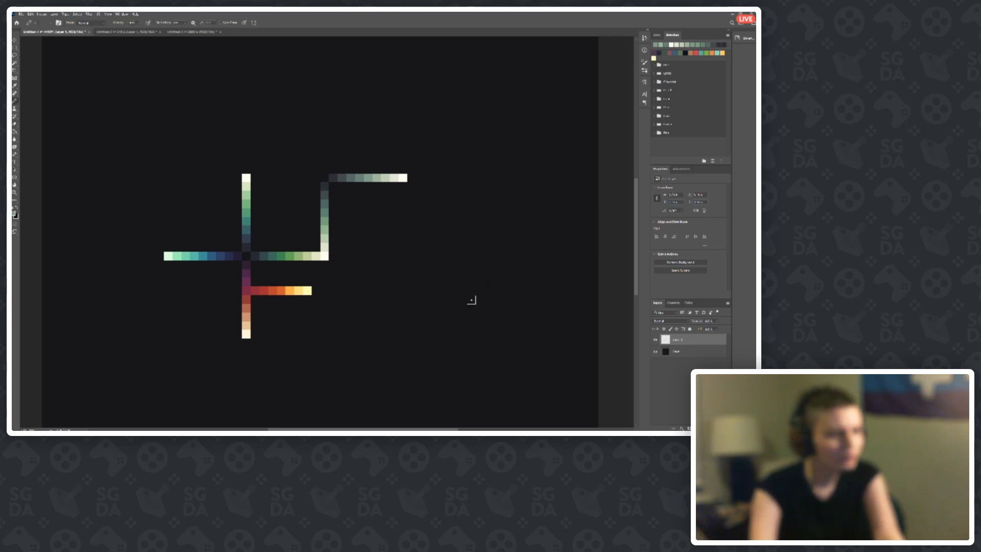
Step: Sample the maroon swatch of the lower arm and paint a small round blob beside the palette
scroll(222, 306, "up", 3)
left_click(270, 270, "alt")
scroll(267, 269, "down", 4)
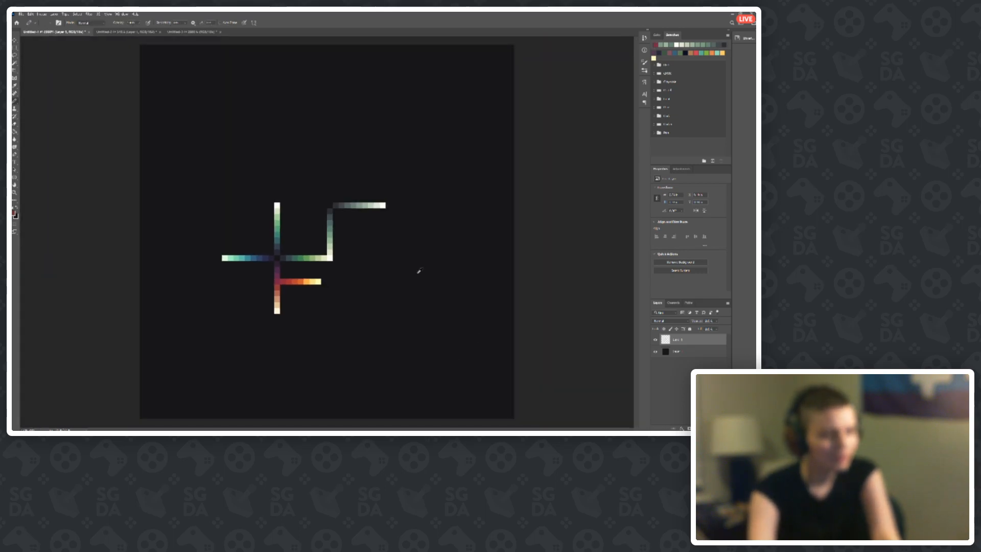
scroll(238, 255, "up", 3)
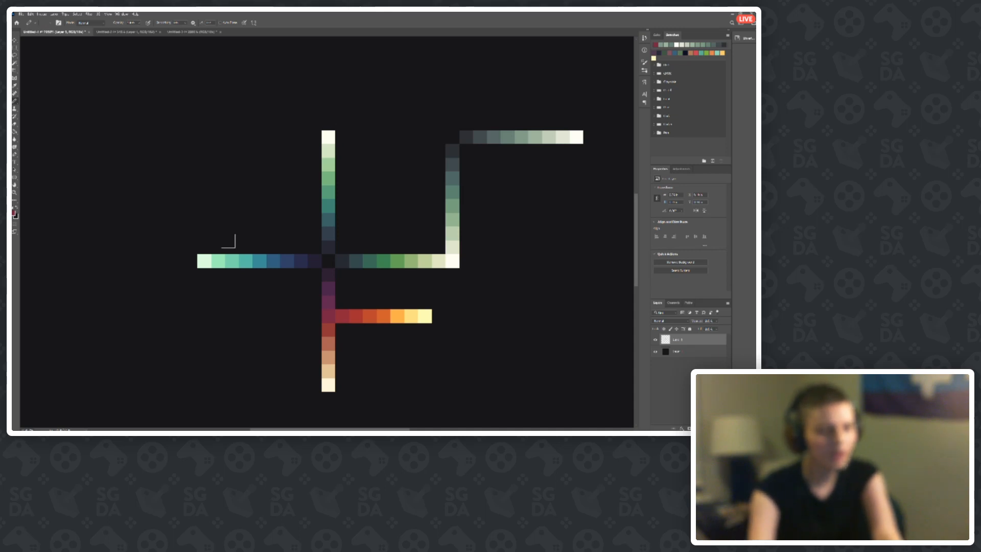
scroll(386, 234, "down", 2)
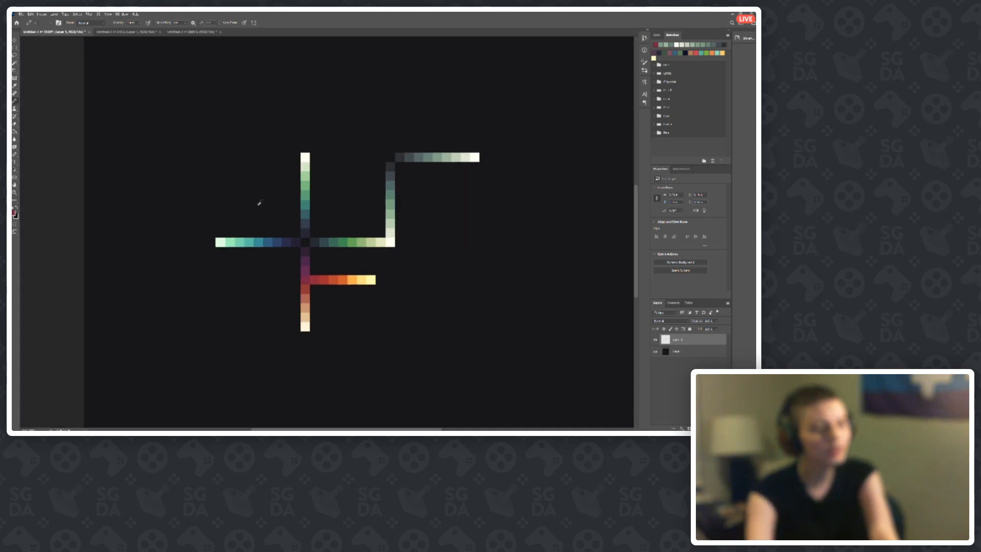
left_click(263, 289, "alt")
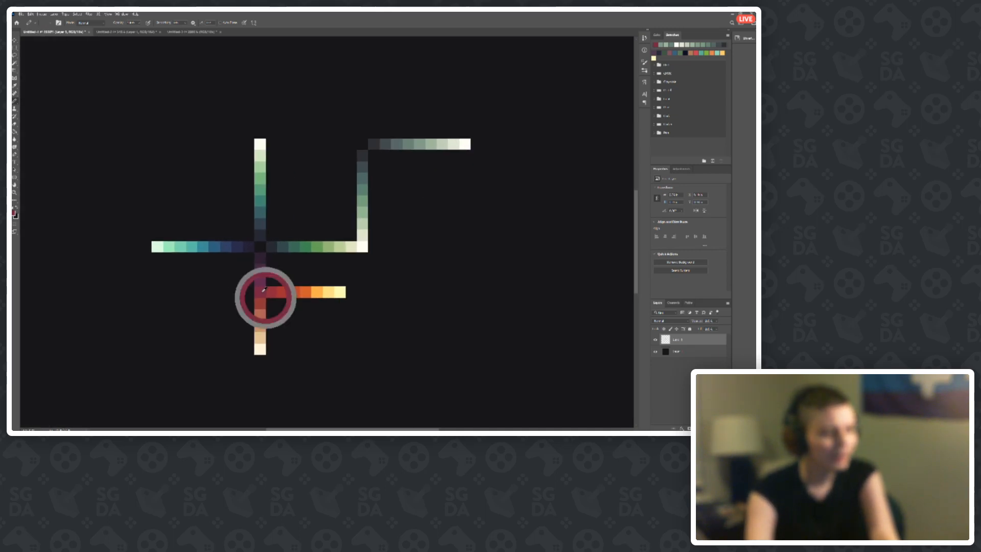
mouse_move(516, 241)
left_mouse_down()
mouse_move(490, 261)
mouse_move(517, 272)
mouse_move(505, 292)
mouse_move(493, 280)
mouse_move(531, 244)
mouse_move(508, 233)
mouse_move(518, 238)
mouse_move(488, 243)
left_mouse_up()
Step: Shade the maroon blob with the lower arm's brick red and terracotta, and add a yellow area from the red-to-yellow branch
left_click(258, 301, "alt")
left_click(262, 309, "alt")
left_click(319, 290, "alt")
left_click(325, 293, "alt")
scroll(335, 239, "down", 8)
scroll(336, 238, "up", 10)
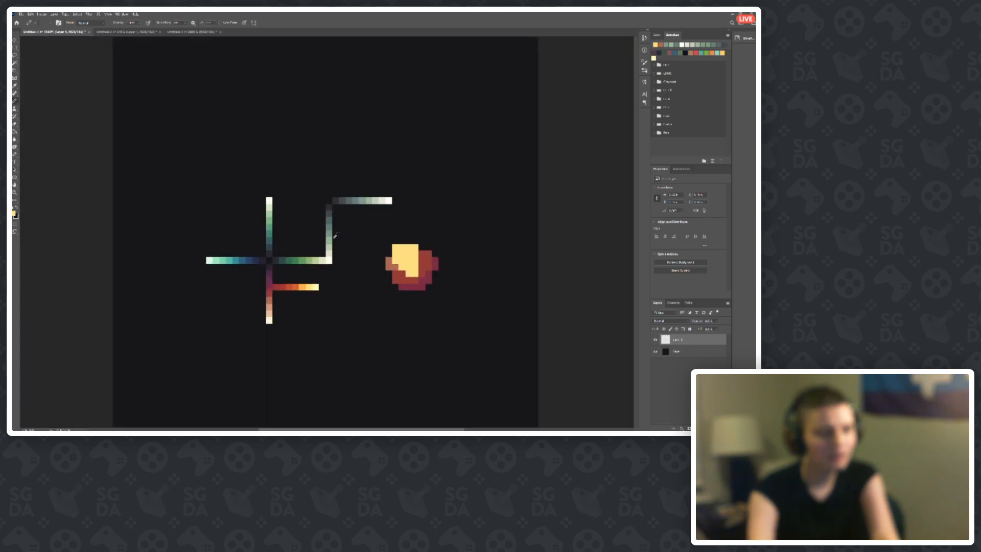
Step: Brush a pale yellow highlight over the yellow part of the blob
scroll(337, 252, "down", 3)
left_click_drag(293, 315, 306, 316)
mouse_move(471, 266)
left_mouse_down()
mouse_move(457, 276)
mouse_move(468, 277)
left_mouse_up()
scroll(273, 309, "down", 4)
scroll(366, 327, "up", 4)
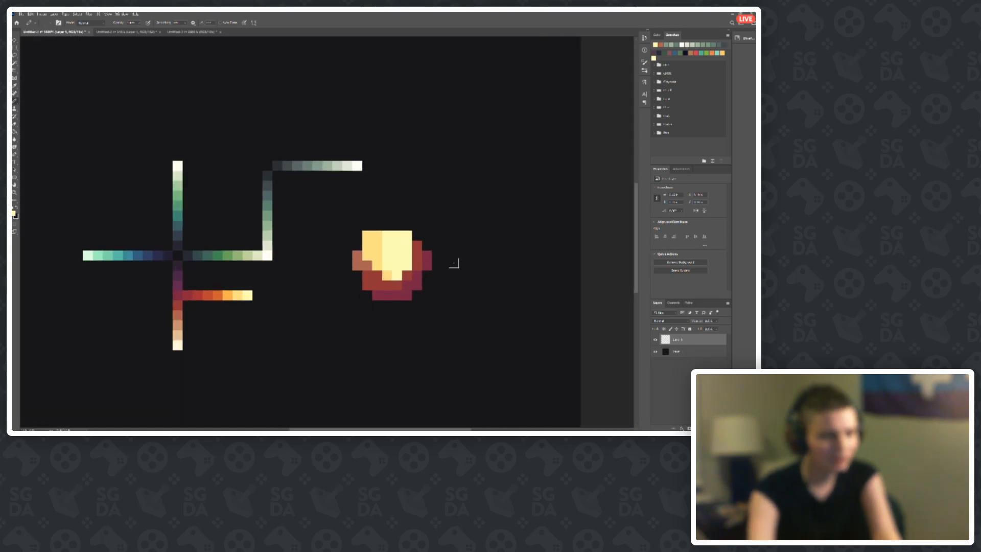
Step: Undo all strokes of the maroon and yellow blob
key("ctrl+z")
key("ctrl+z")
key("ctrl+z")
key("ctrl+z")
key("ctrl+z")
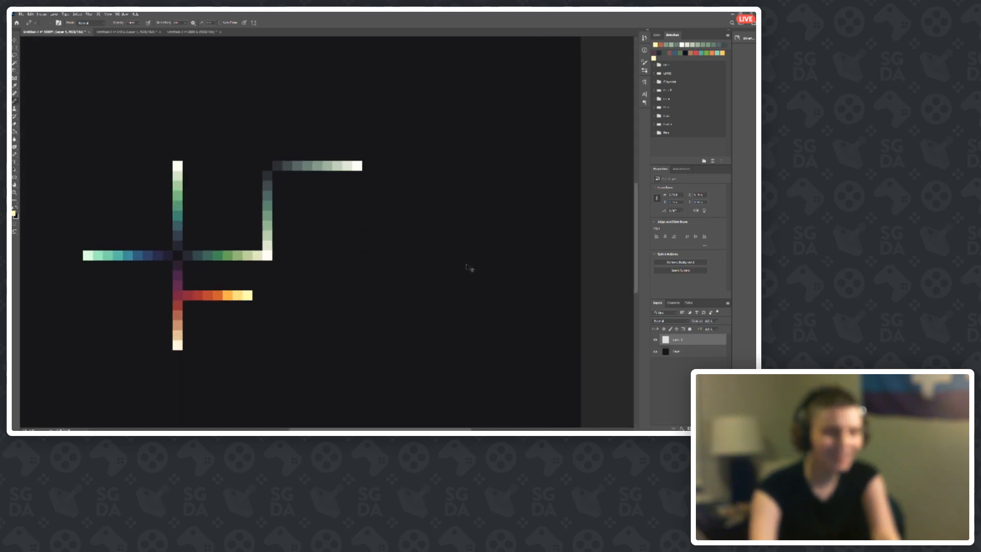
Step: Paint a round red blob beside the palette and cover its upper left with light green from the horizontal green ramp
left_click(201, 292, "alt")
mouse_move(427, 288)
left_mouse_down()
mouse_move(465, 259)
mouse_move(453, 279)
mouse_move(455, 244)
mouse_move(461, 258)
mouse_move(441, 278)
left_mouse_up()
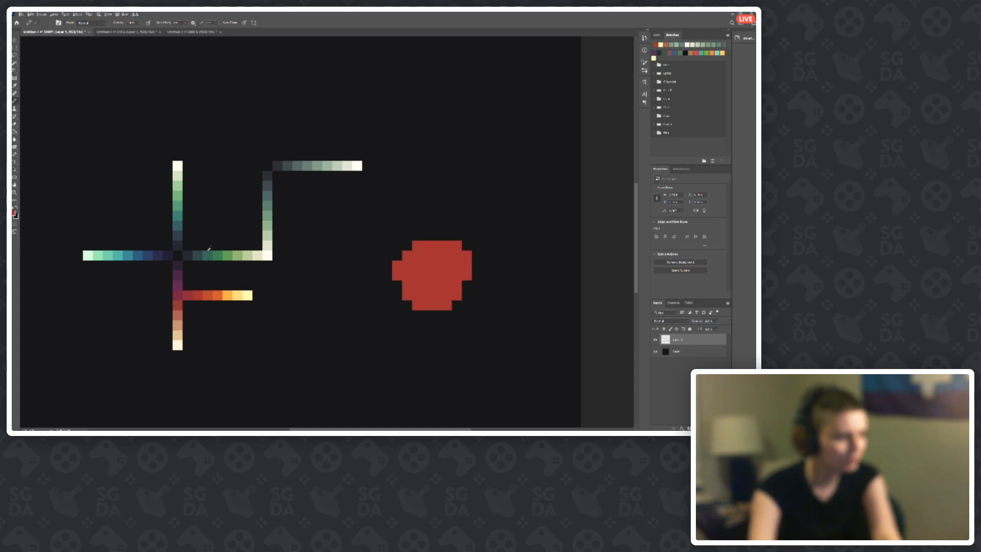
left_click(248, 254, "alt")
mouse_move(421, 237)
left_mouse_down()
mouse_move(426, 228)
mouse_move(418, 247)
left_mouse_up()
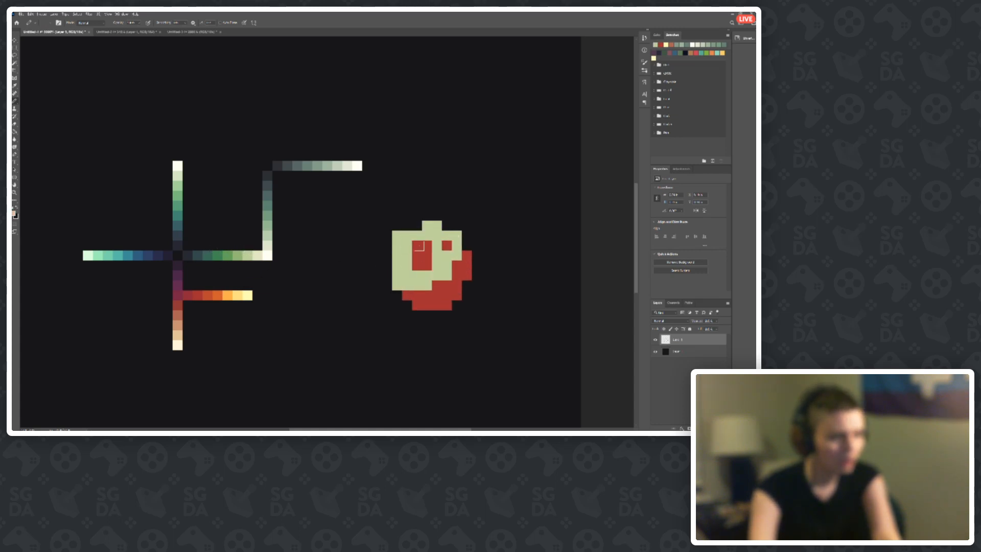
left_click(427, 265)
scroll(361, 284, "down", 3)
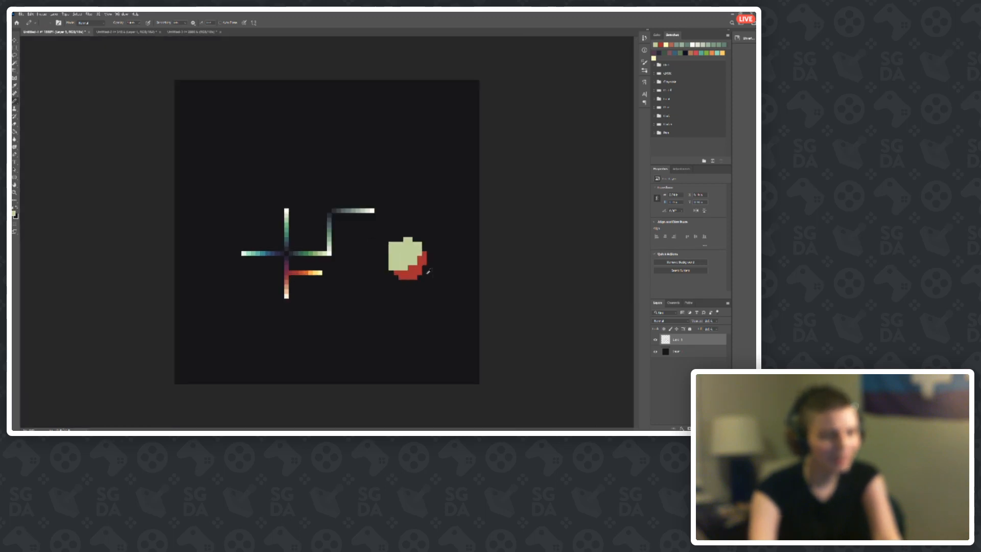
Step: Sample the paler green near the horizontal ramp's end and brush it as a highlight over the green area
scroll(364, 276, "up", 3)
left_click(252, 225, "alt")
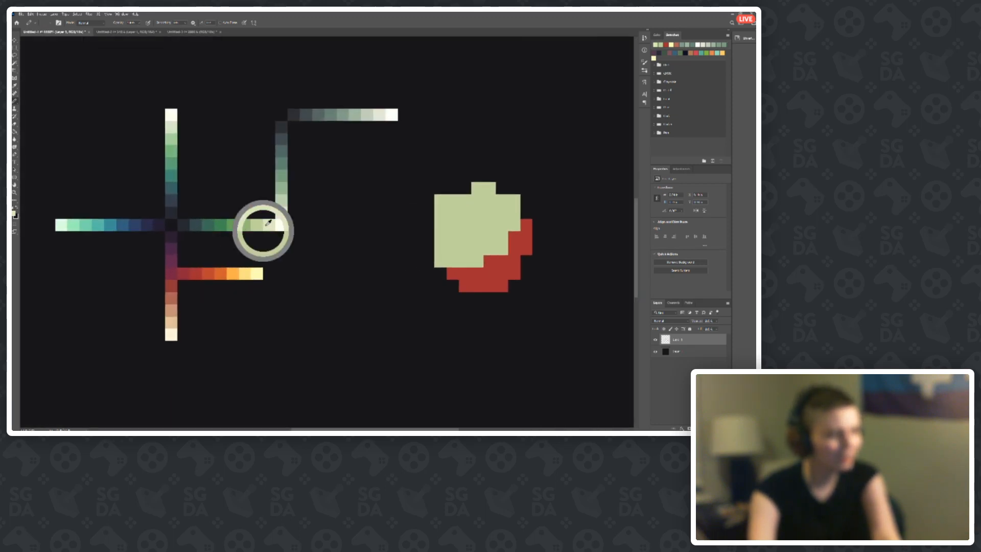
mouse_move(507, 234)
left_mouse_down()
mouse_move(470, 204)
mouse_move(474, 193)
mouse_move(492, 211)
left_mouse_up()
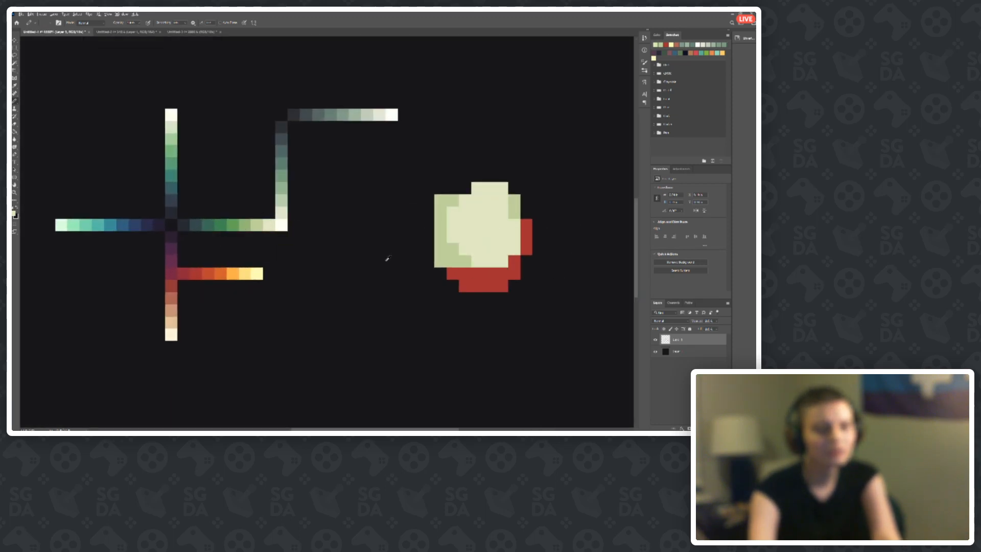
scroll(387, 259, "down", 2)
Step: Undo all strokes of the red and green blob
key("ctrl+z")
key("ctrl+z")
key("ctrl+z")
key("ctrl+z")
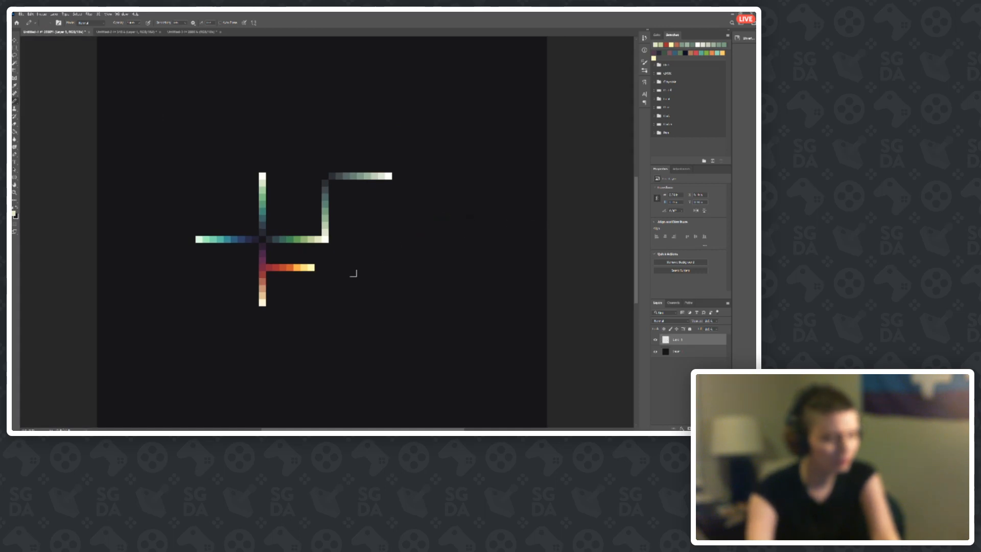
Step: Sample the lower arm's maroon swatch, followed by its cream end swatch as the foreground color
scroll(271, 306, "up", 3)
left_click(300, 228, "alt")
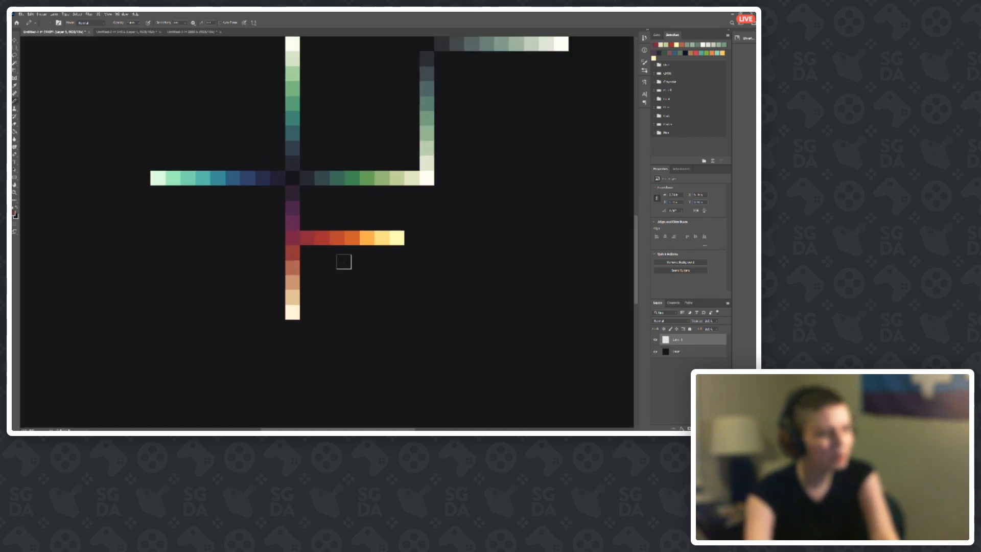
scroll(344, 261, "up", 3)
scroll(302, 294, "up", 2)
scroll(347, 316, "down", 2)
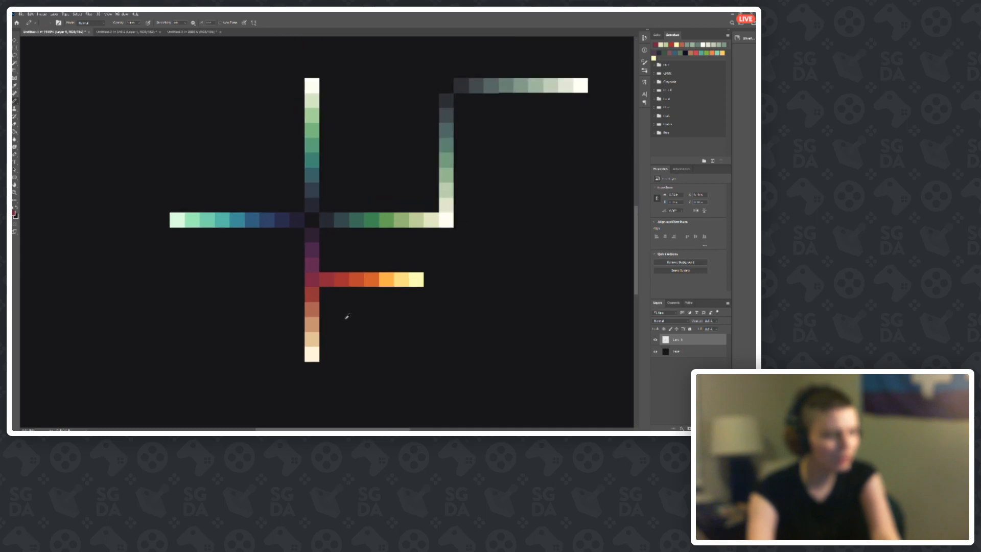
left_click(303, 346, "alt")
scroll(286, 327, "up", 3)
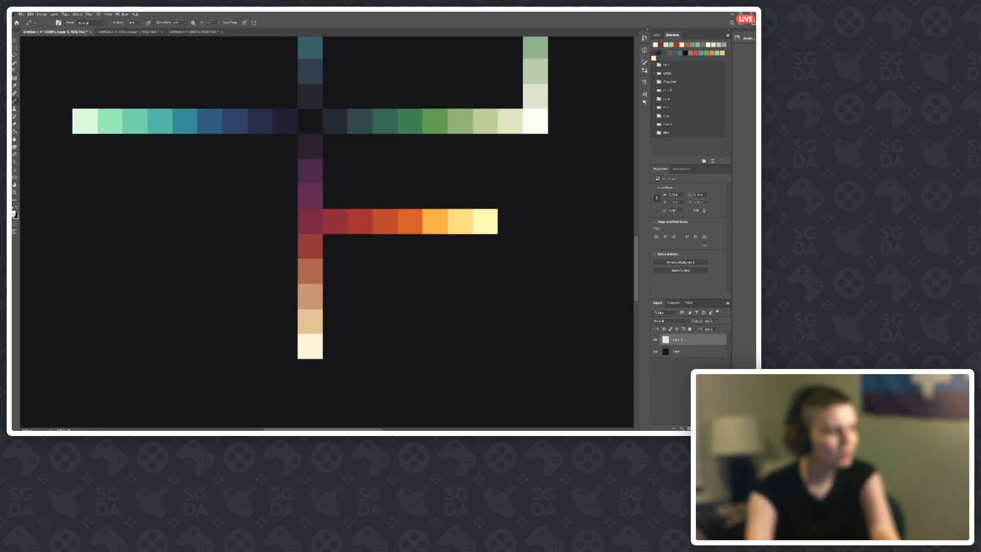
Step: Compare the lower arm's purple, red, tan and cream swatches in the color picker without changing the foreground color
left_click(13, 214)
left_click(317, 325)
left_click(317, 302)
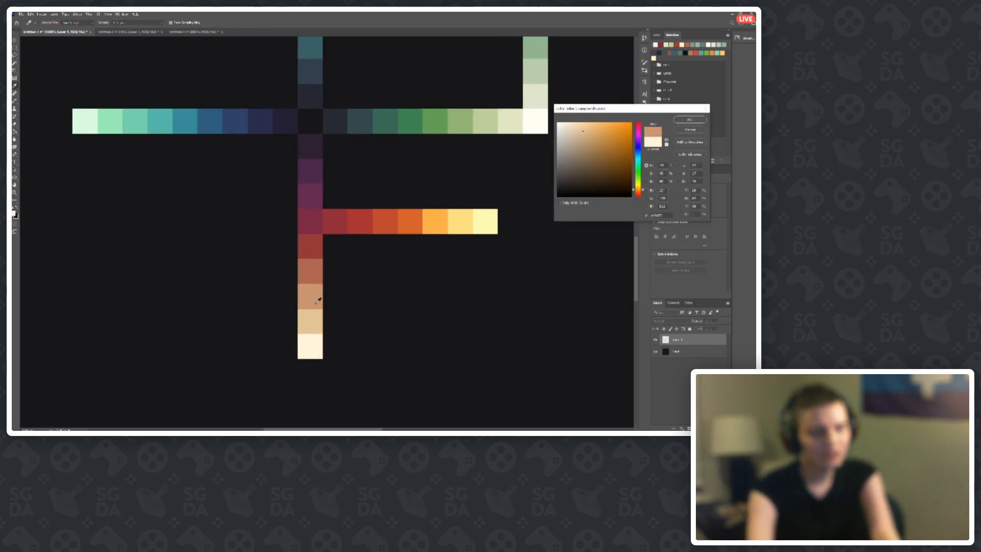
left_click(313, 193)
left_click(311, 197)
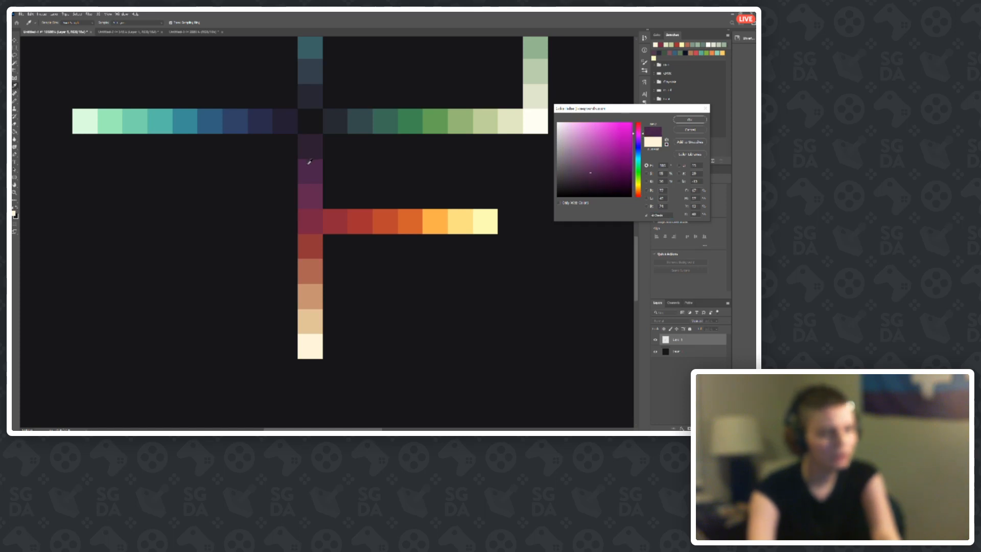
left_click(321, 244)
left_click(316, 271)
left_click(314, 297)
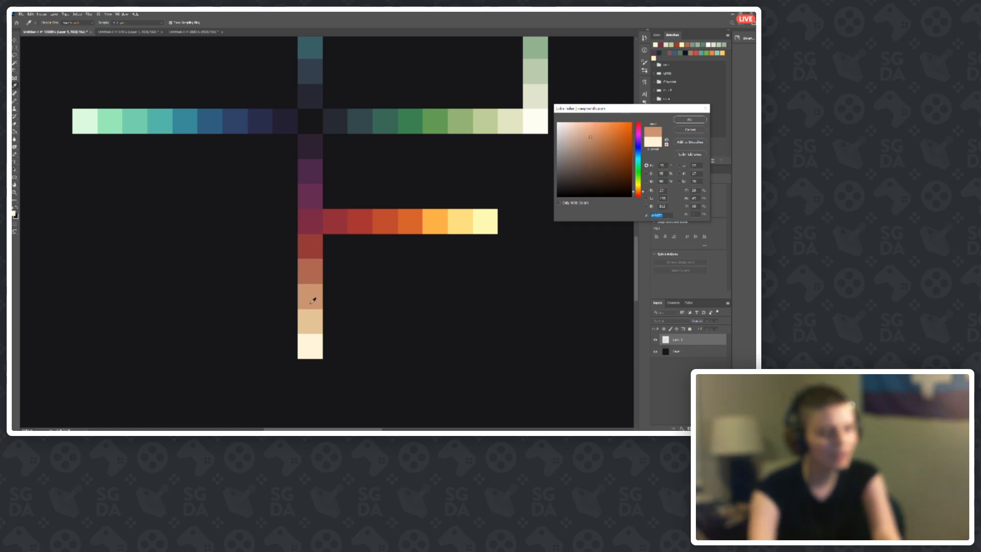
left_click(313, 322)
left_click(313, 346)
left_click(312, 322)
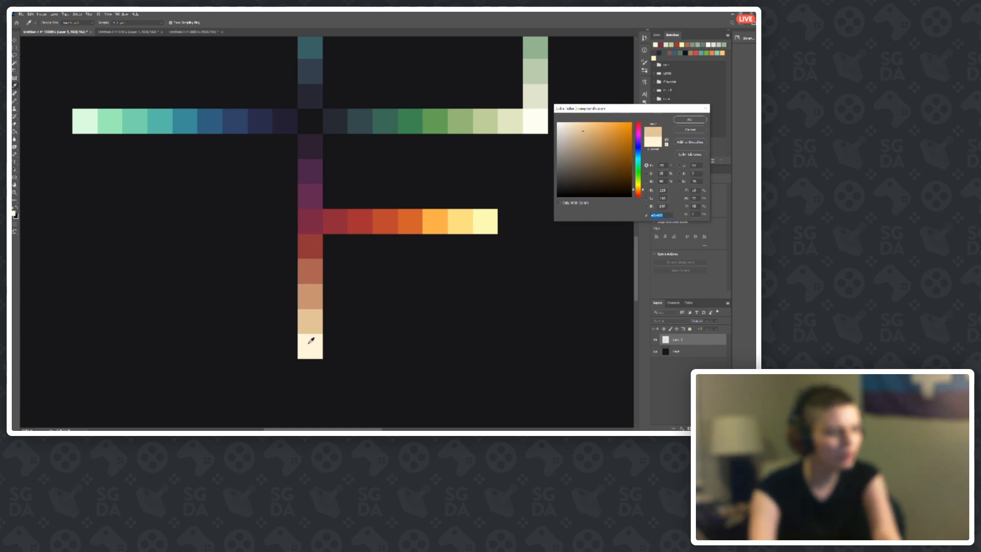
left_click(688, 130)
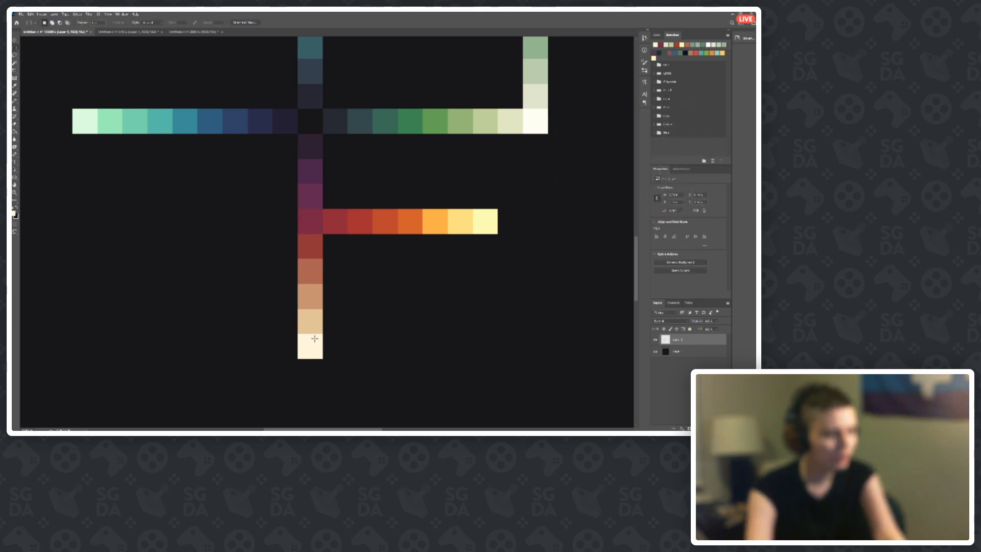
Step: Copy the lower arm's purple-to-cream ramp to a new layer and place the copy to the left of the original
key("ctrl+j")
key("v")
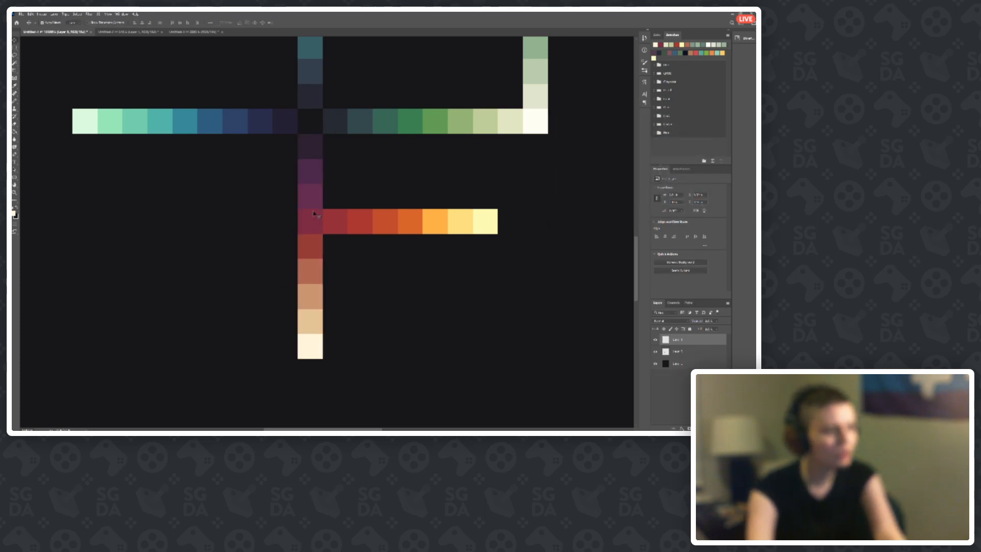
left_click_drag(326, 201, 200, 252)
Step: Rotate the ramp copy 90° counterclockwise onto the lower arm's cream end and merge it into the palette layer
left_click(42, 14)
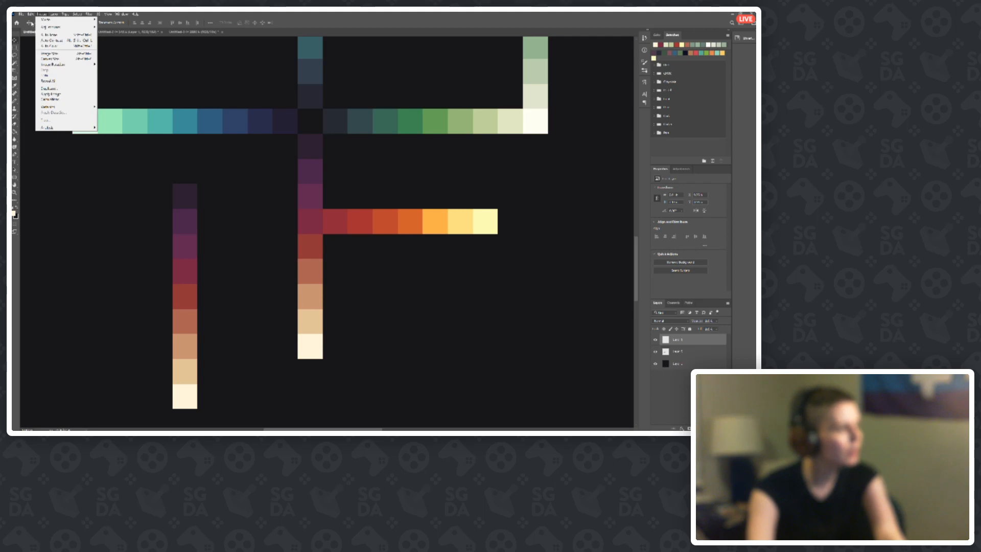
mouse_move(30, 13)
mouse_move(77, 139)
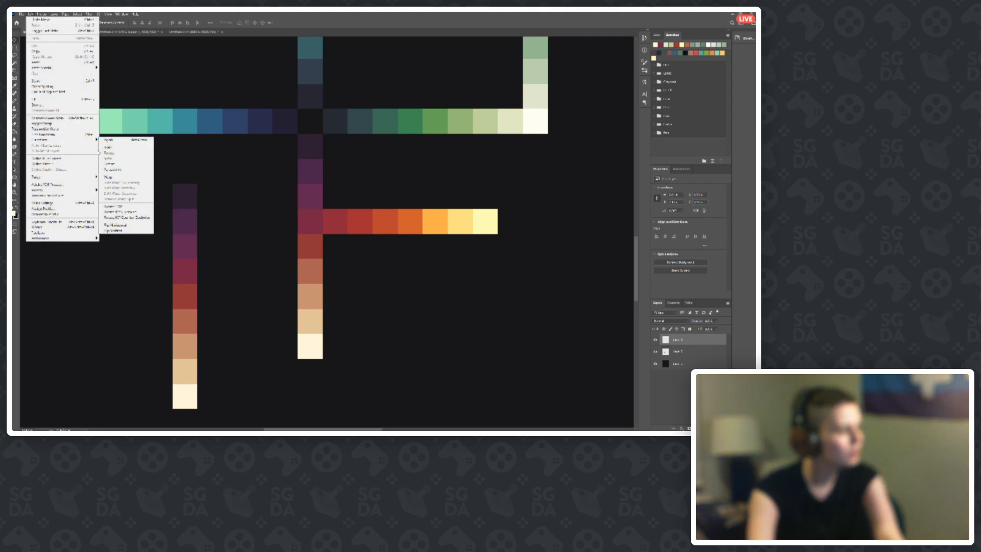
left_click(118, 213)
left_click_drag(173, 267, 202, 332)
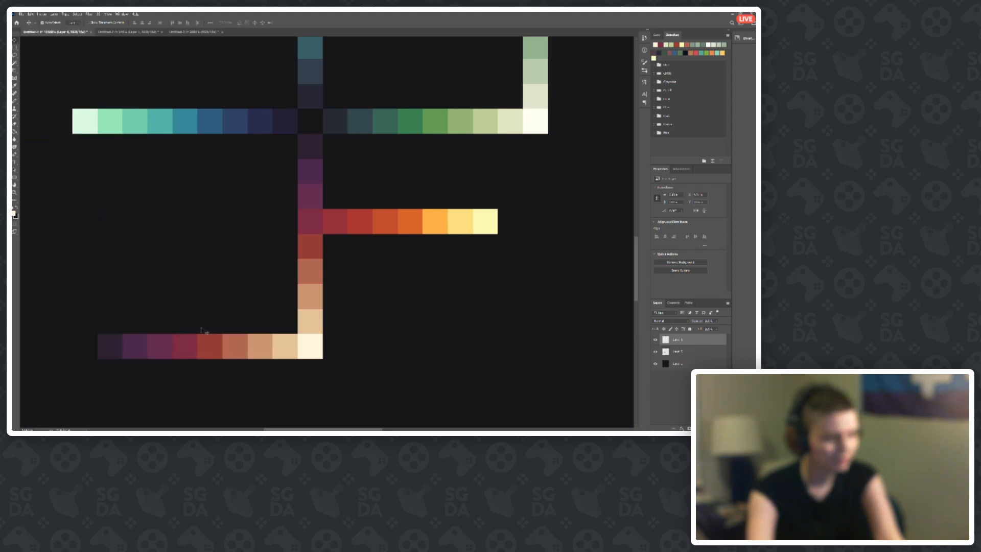
right_click(687, 341)
left_click(687, 271)
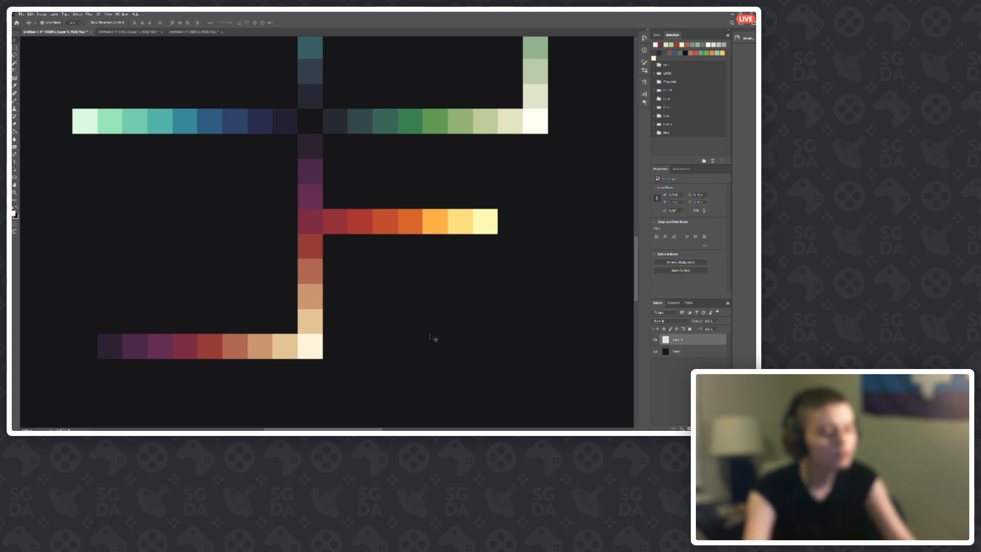
Step: Inspect the horizontal branch's swatches in the color picker, going from the cream end through tan and red to purple
key("b")
scroll(403, 324, "down", 2)
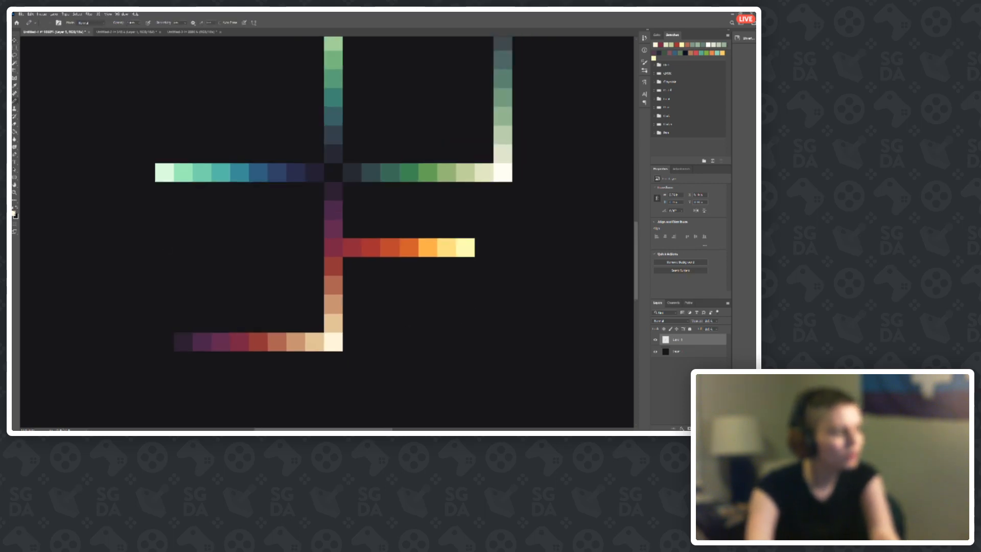
left_click(14, 214)
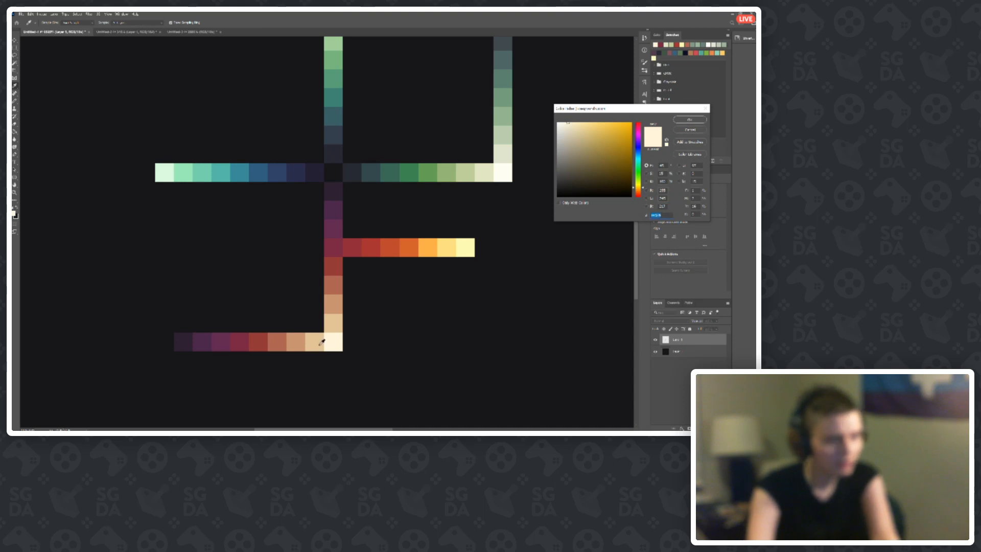
left_click(322, 342)
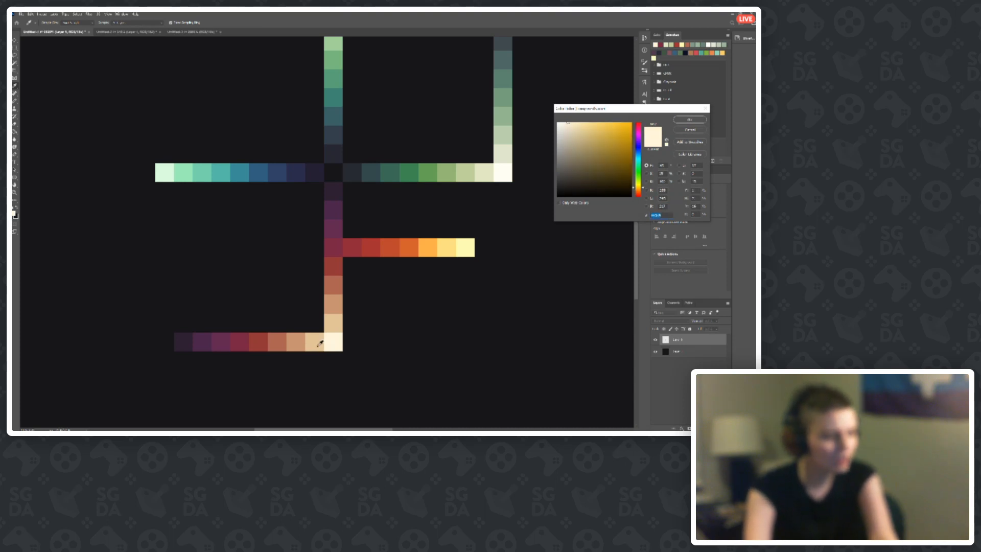
left_click(318, 346)
left_click(334, 345)
left_click(317, 348)
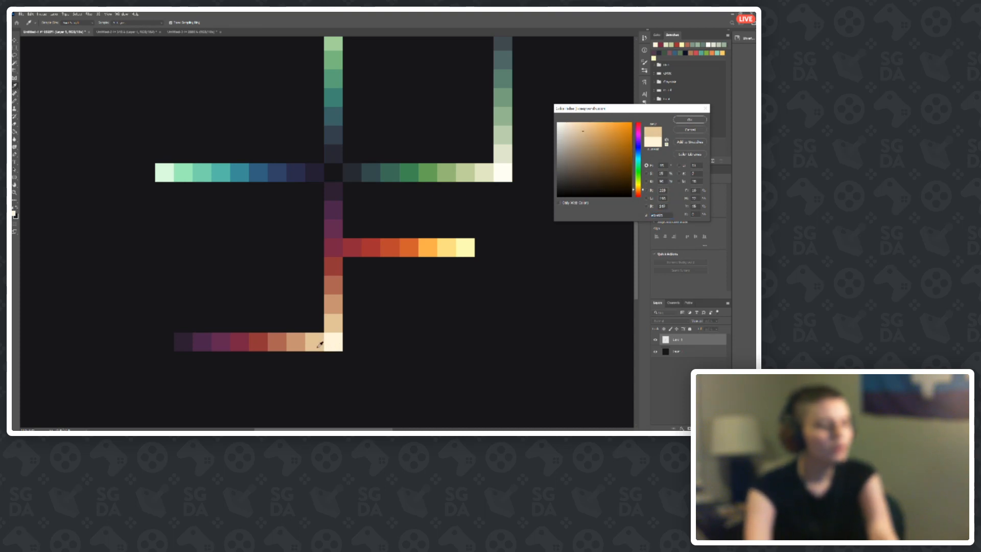
left_click(291, 340)
left_click(246, 342)
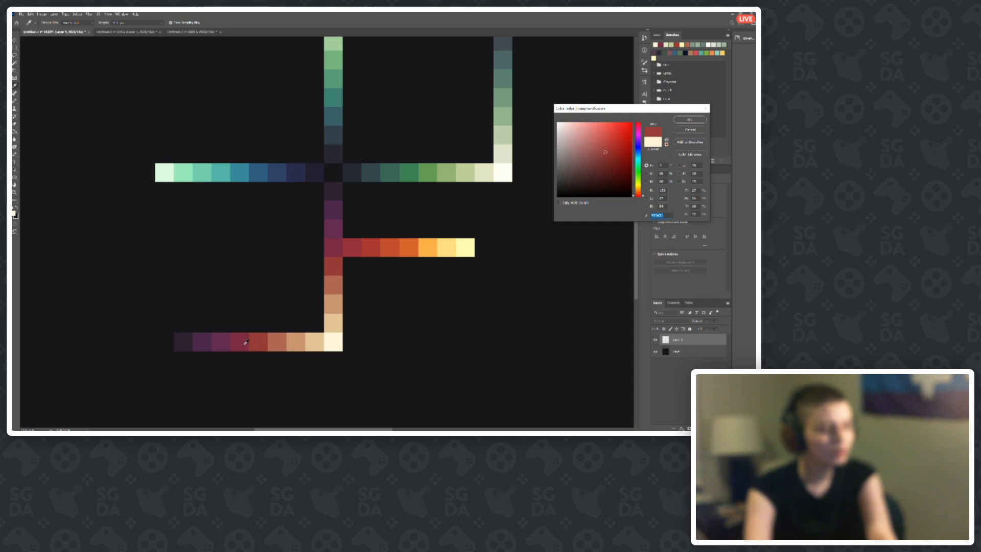
left_click(204, 340)
Step: Compare the hue, saturation and brightness of the horizontal branch's cream, beige, tan, terracotta and red swatches
left_click(319, 342)
left_click(338, 339)
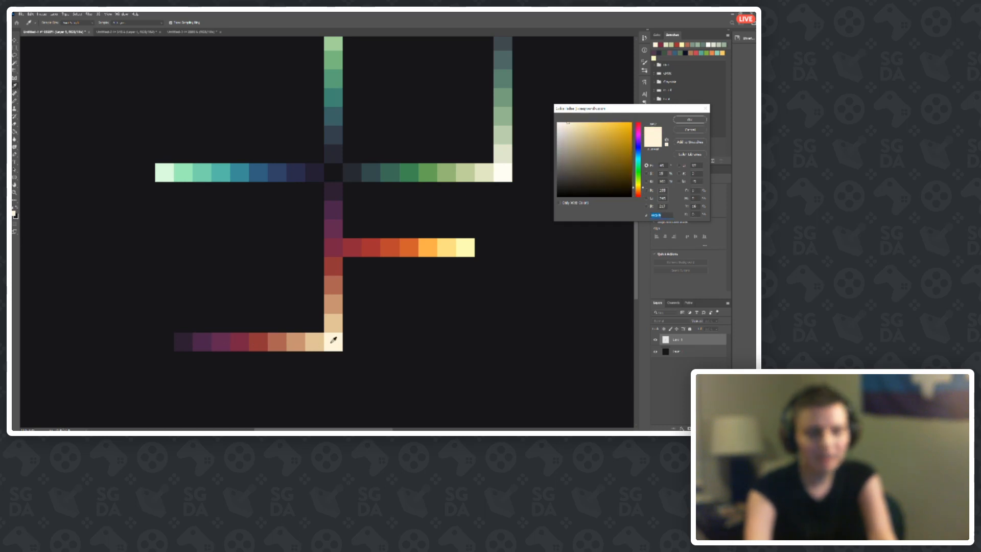
left_click(316, 343)
left_click(291, 341)
left_click(279, 339)
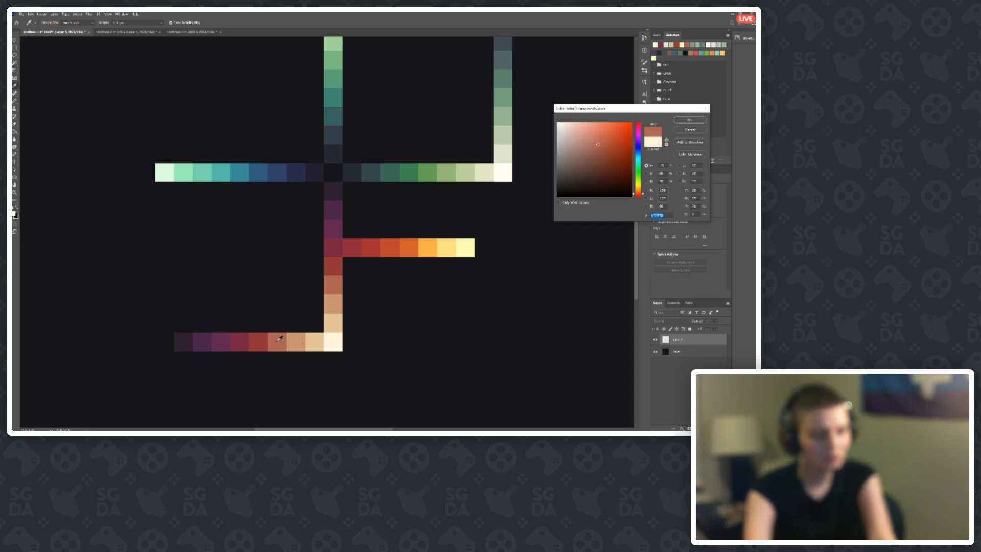
left_click(333, 339)
left_click(315, 339)
left_click(293, 341)
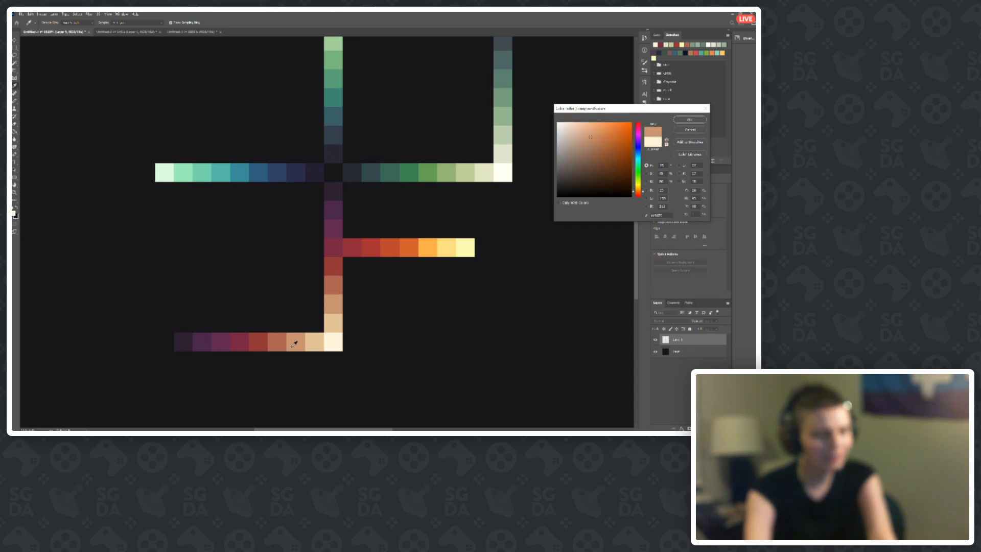
left_click(276, 343)
left_click(333, 340)
left_click(312, 337)
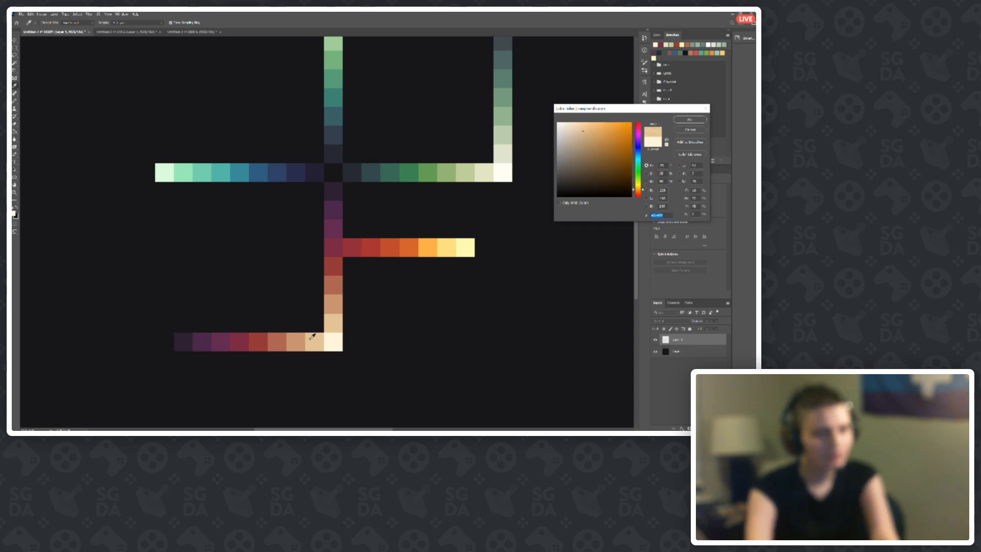
left_click(329, 340)
left_click(315, 341)
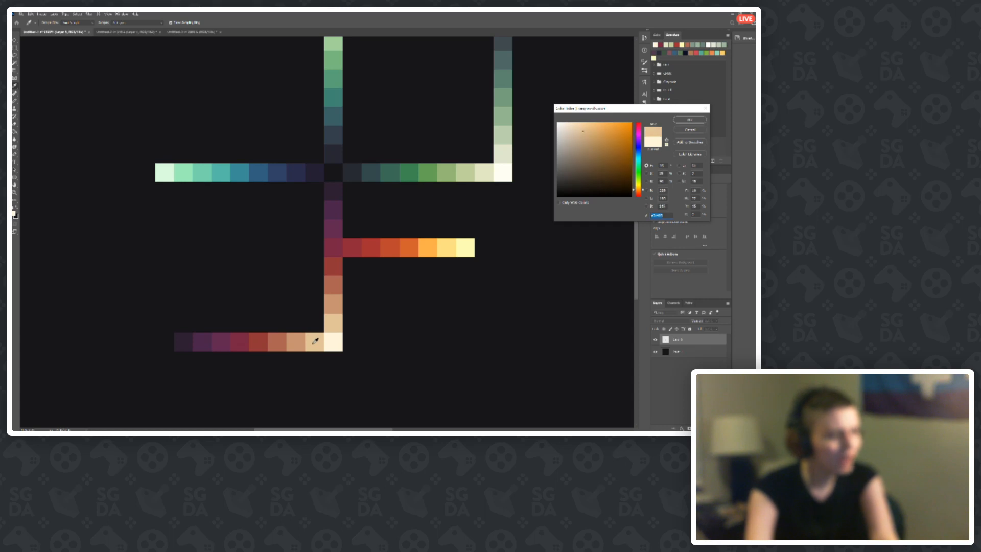
left_click(265, 337)
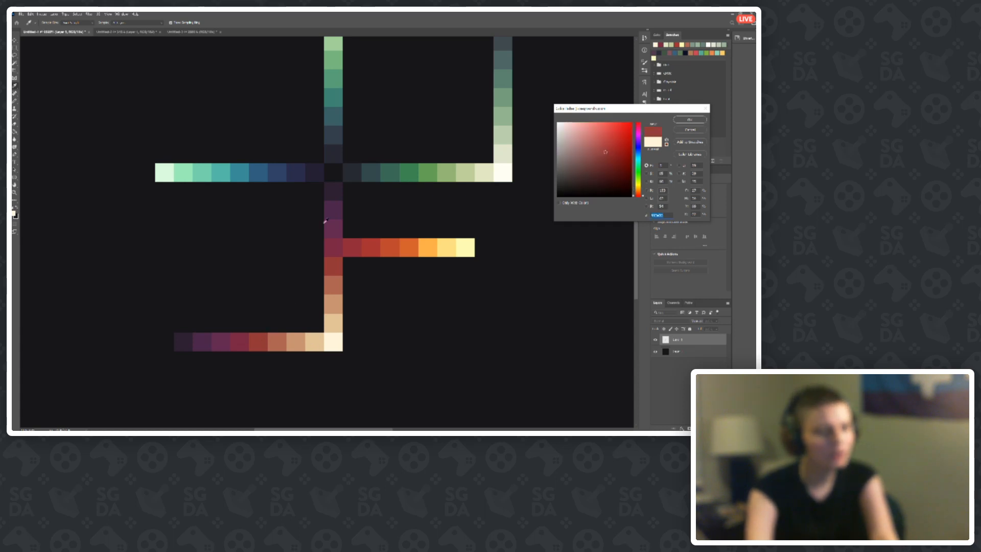
left_click(329, 338)
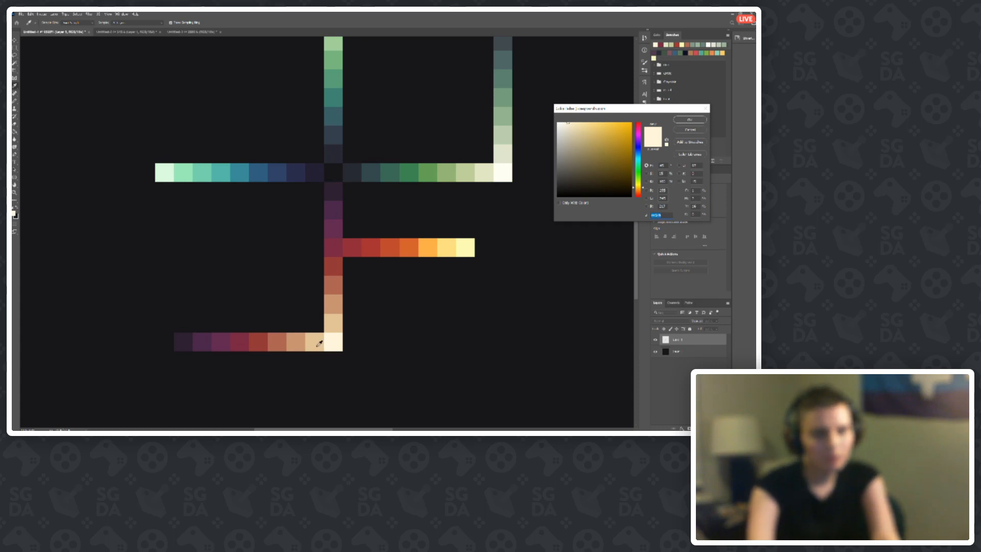
left_click(320, 343)
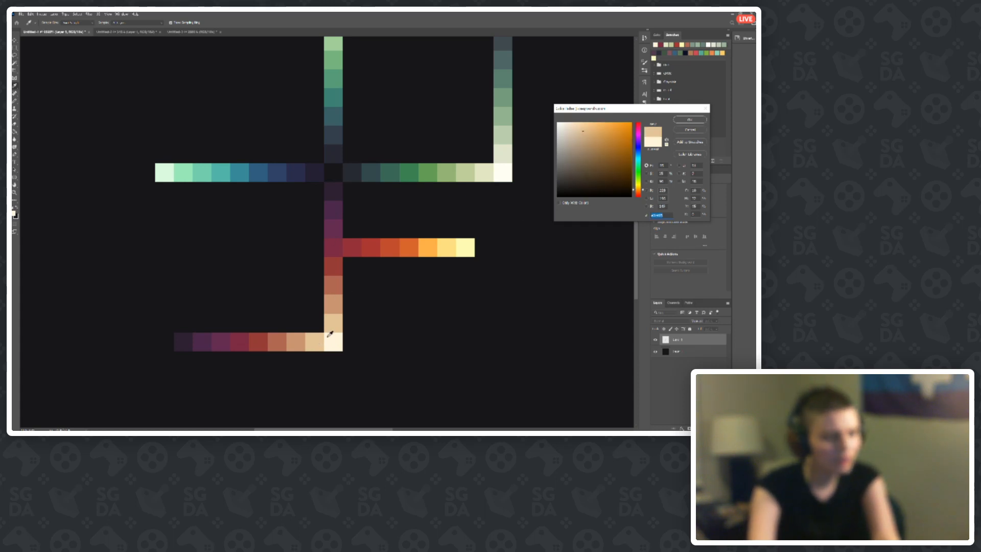
left_click(332, 338)
Step: Sample the horizontal branch's beige swatch, set its saturation to 30%, and repaint the swatch with the result
left_click(319, 341)
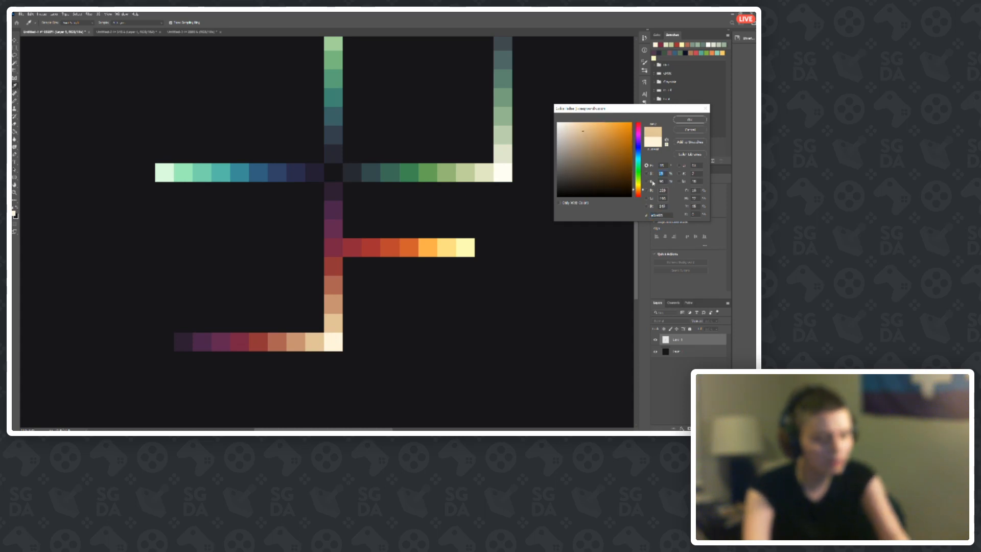
type("30")
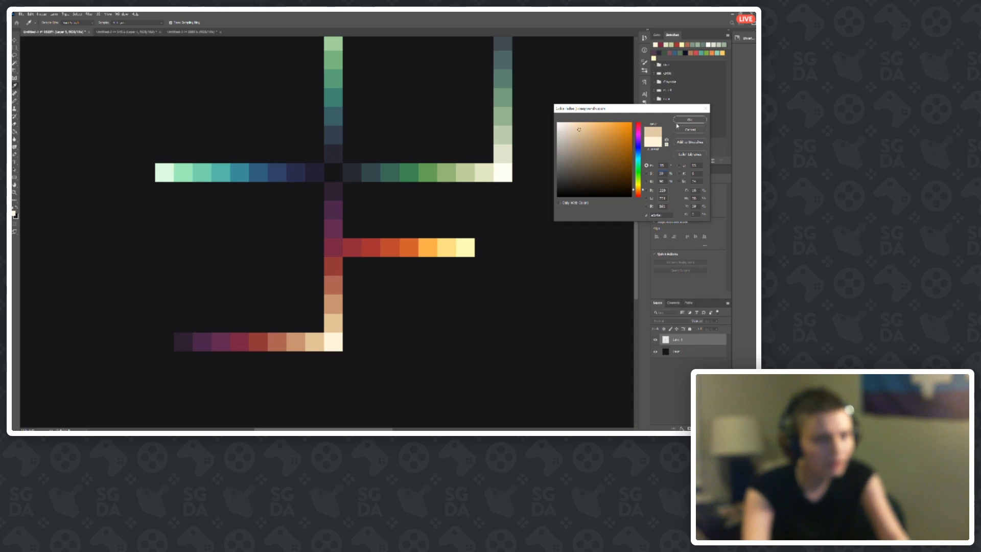
left_click(690, 120)
scroll(276, 370, "up", 3)
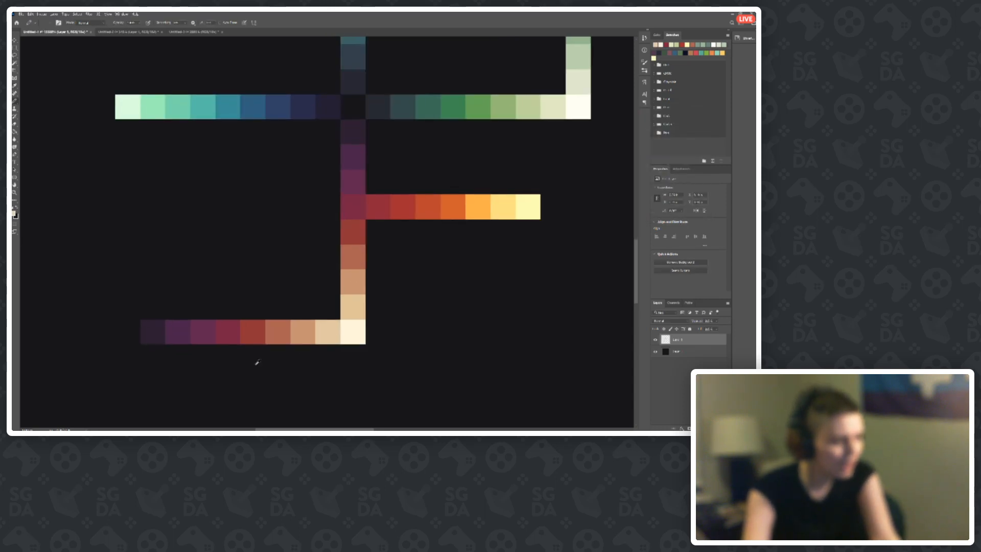
Step: Compare the color values of the branch's tan and terracotta swatches with the repainted beige and the cream end
left_click(14, 213)
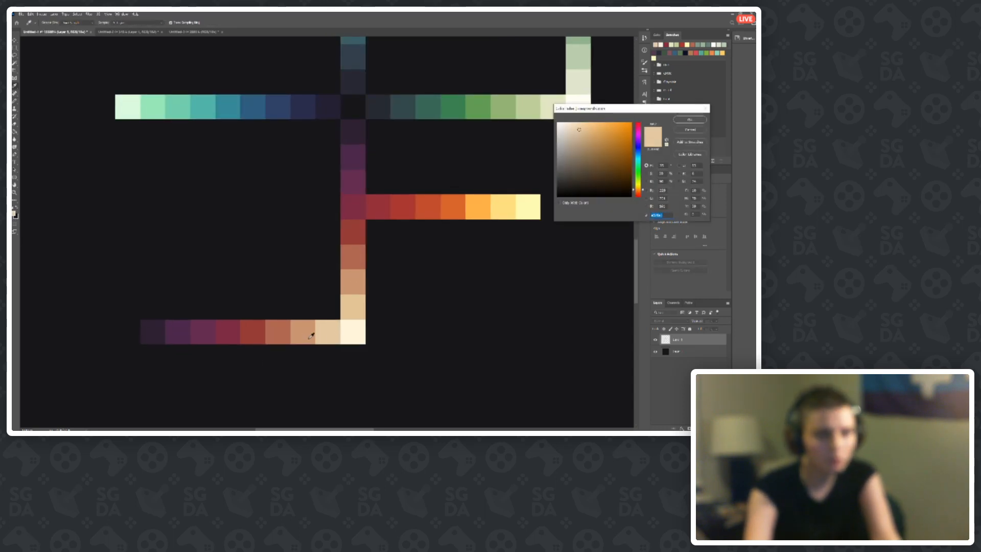
left_click(310, 333)
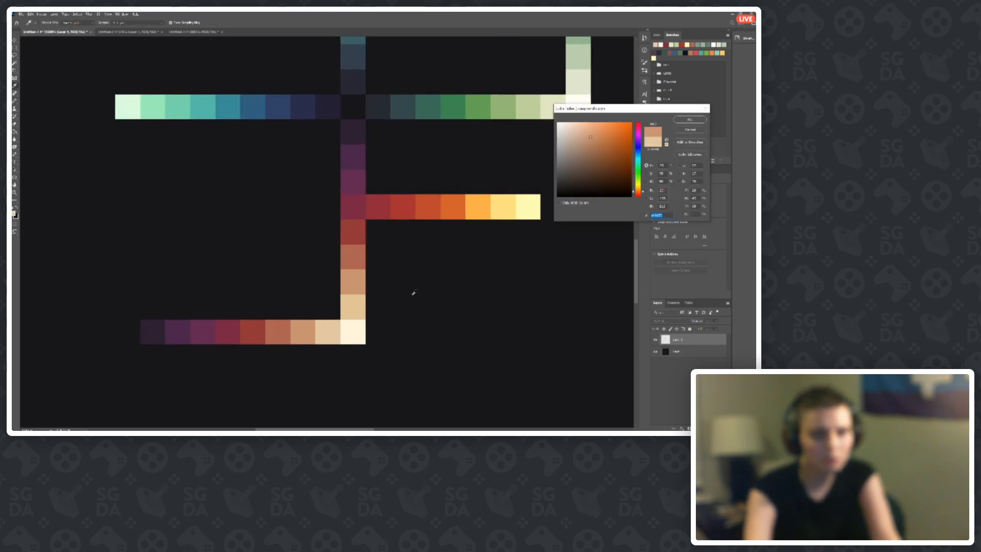
left_click(276, 327)
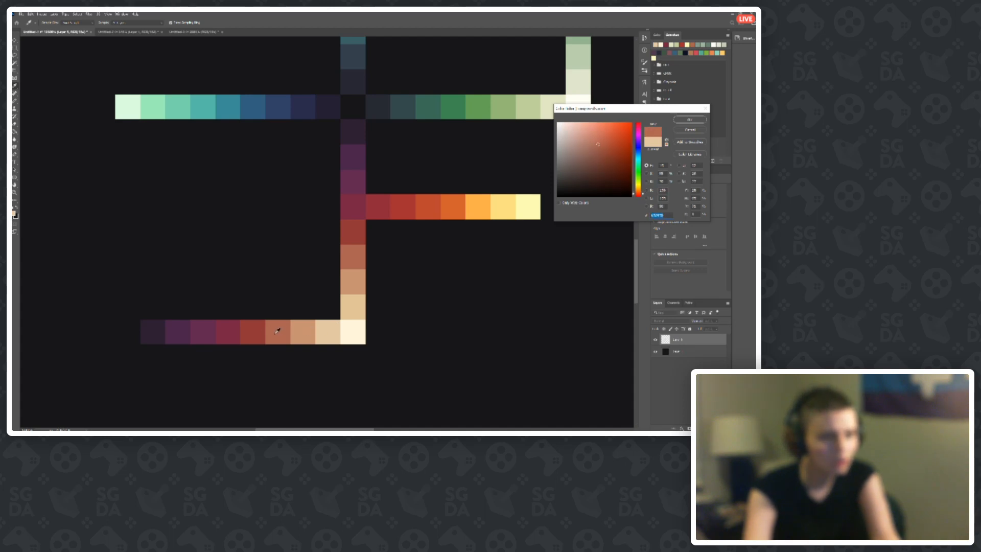
left_click(320, 330)
left_click(314, 332)
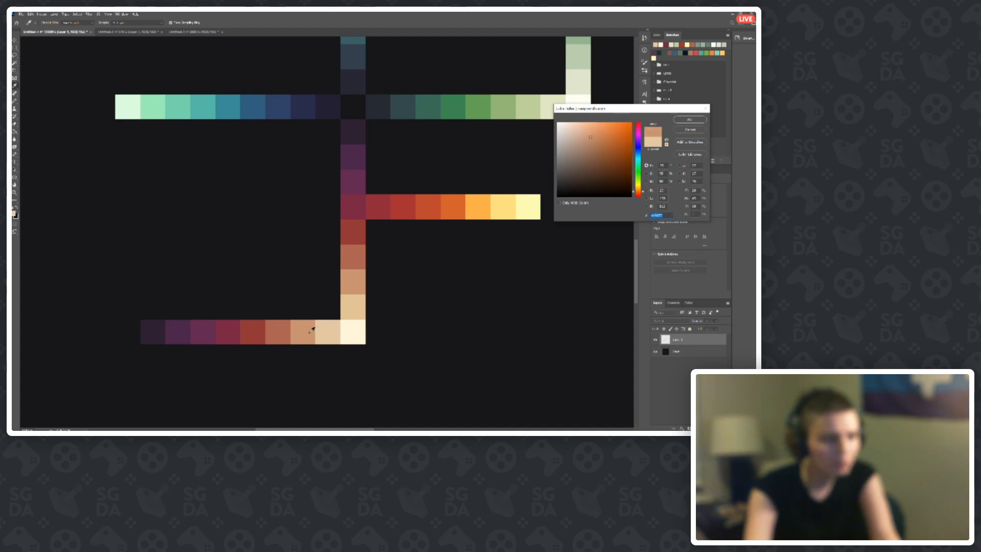
left_click(323, 331)
left_click(361, 331)
left_click(335, 331)
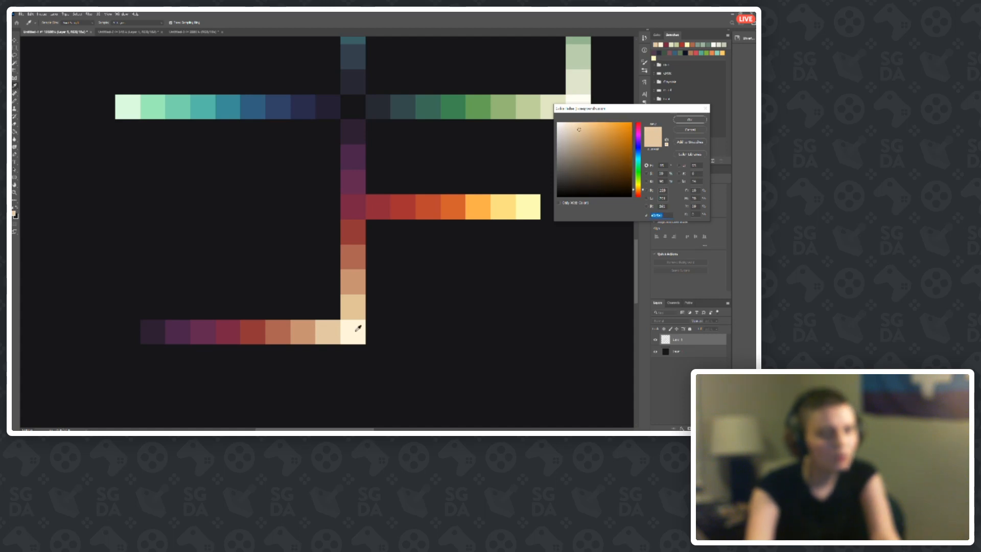
left_click(357, 326)
left_click(336, 333)
left_click(353, 330)
left_click(333, 332)
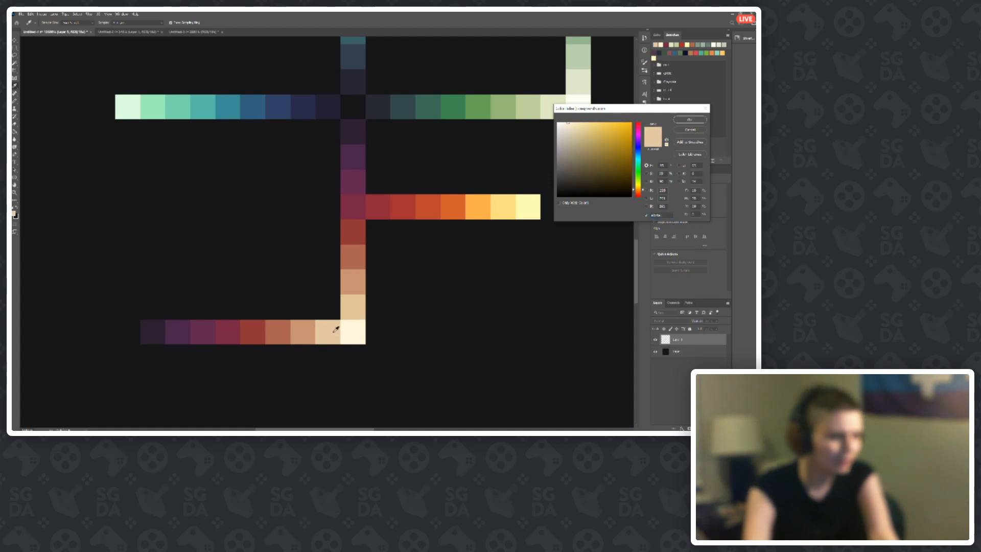
left_click(352, 331)
left_click(331, 331)
left_click(301, 330)
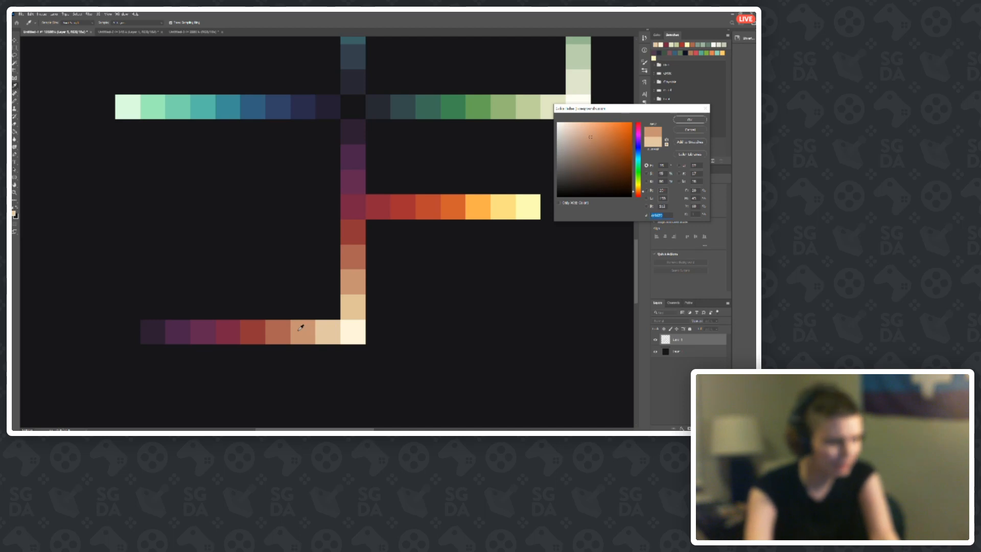
left_click(324, 331)
Step: Sample the horizontal branch's tan swatch, lower its saturation slightly, and repaint the swatch with the muted tan
left_click(308, 329)
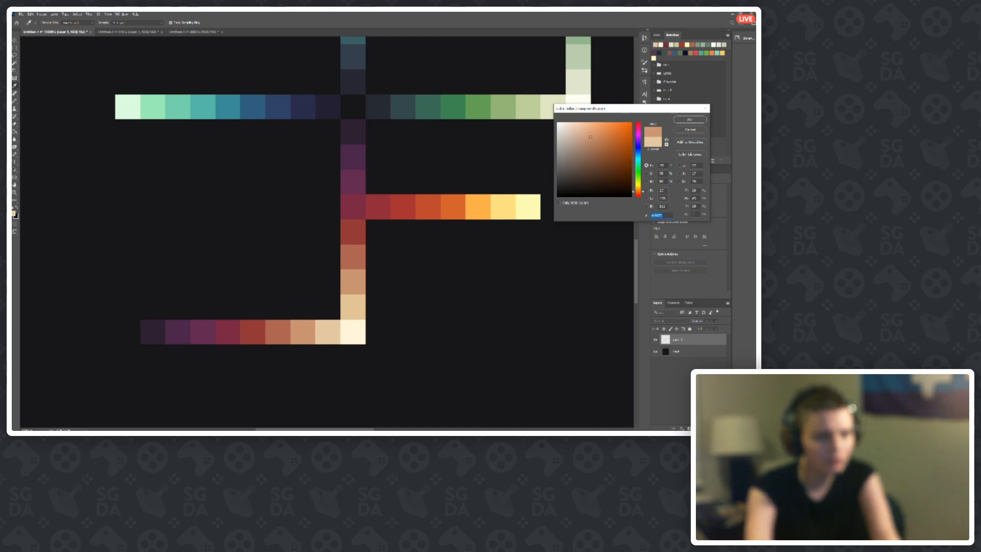
key("Return")
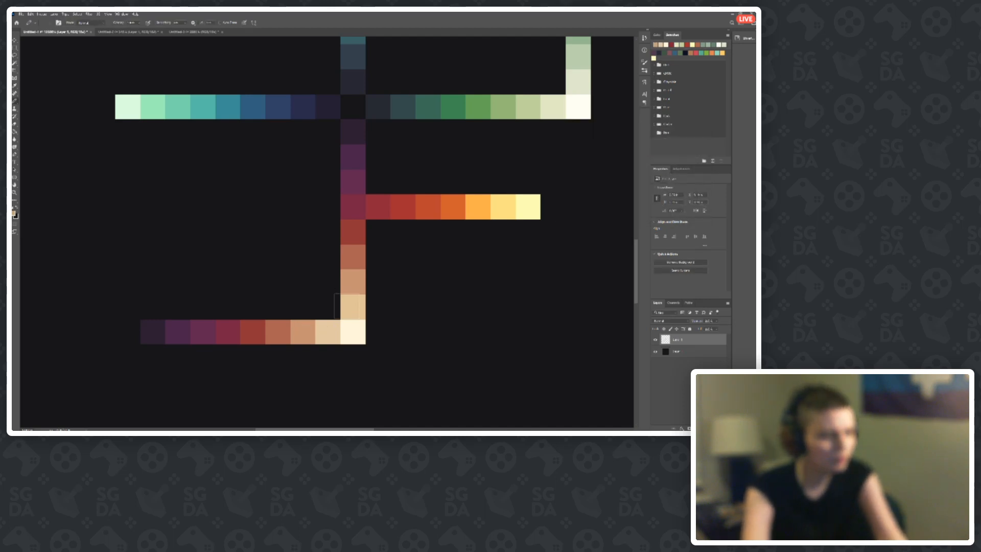
left_click(304, 332)
Step: Sample the horizontal branch's terracotta swatch, set its saturation to 50%, and repaint the swatch with the result
left_click(14, 213)
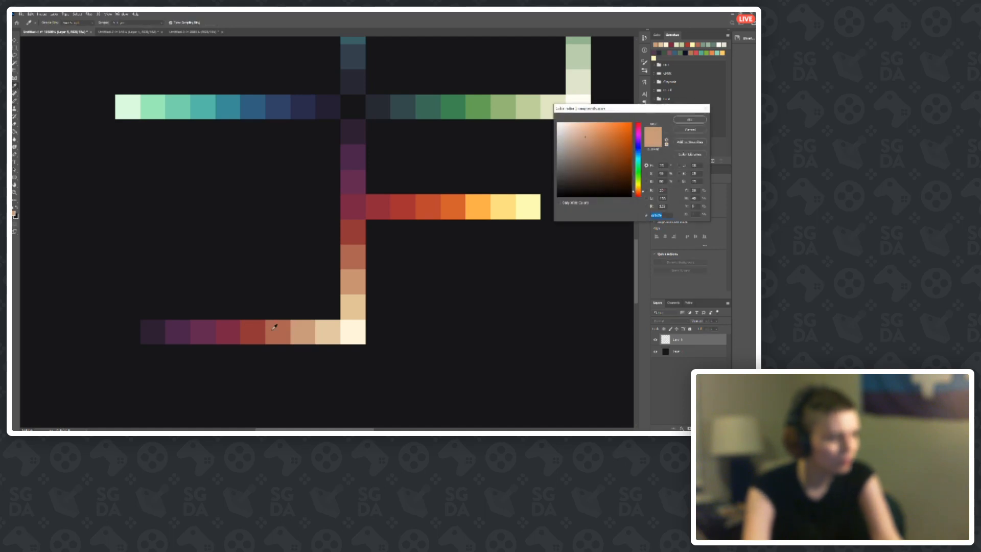
left_click(273, 330)
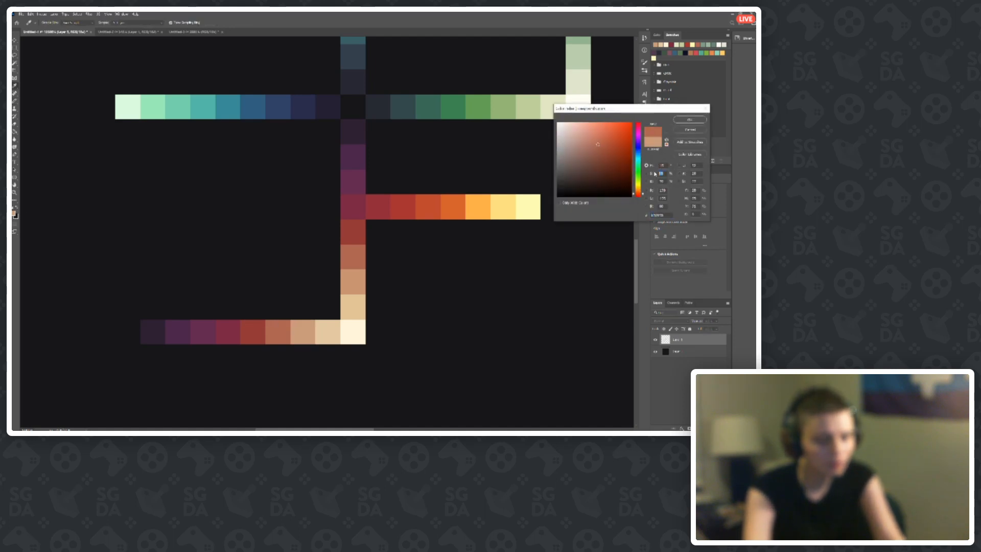
type("50")
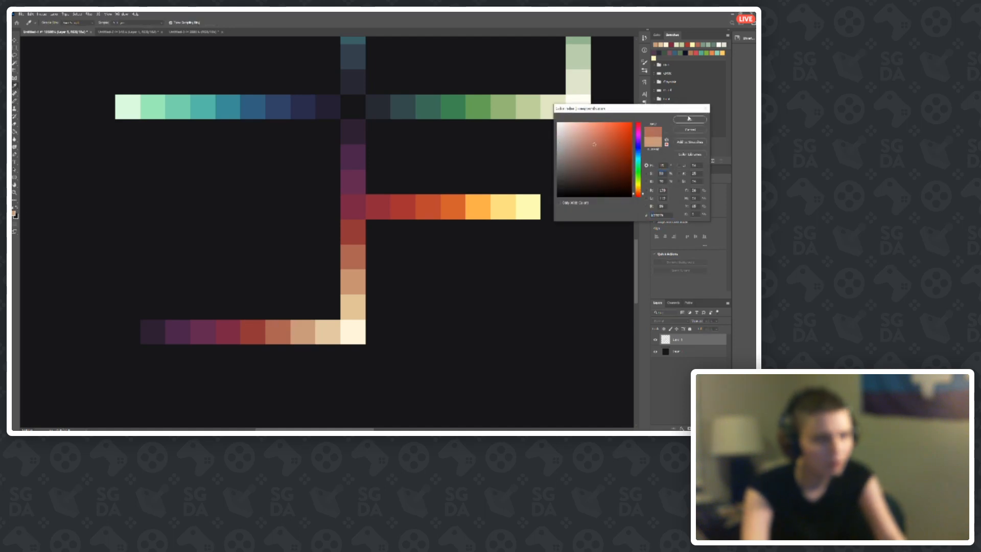
left_click(689, 119)
scroll(255, 257, "down", 3)
scroll(256, 257, "up", 3)
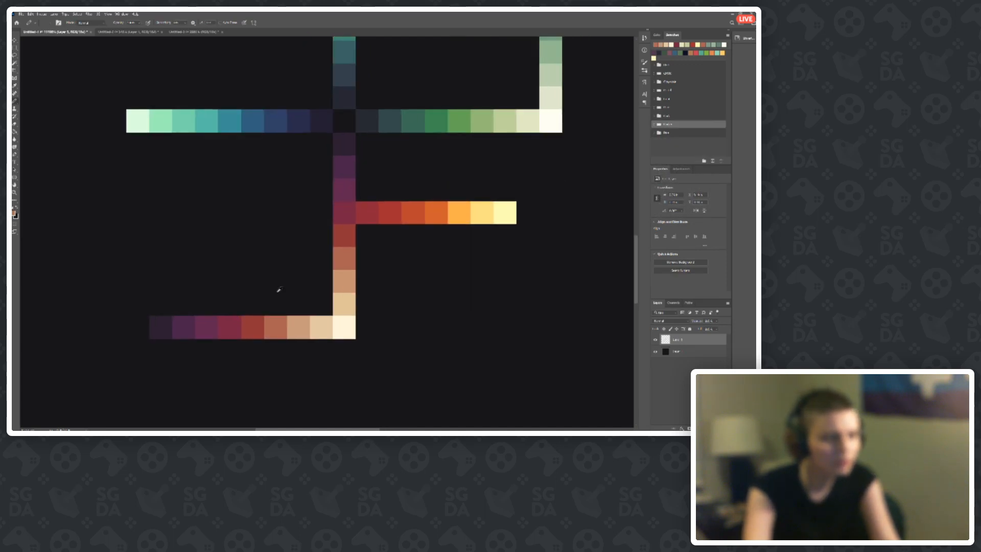
Step: Sample the horizontal branch's brick-red swatch, lower its saturation slightly, and repaint the swatch with the muted red
left_click(14, 213)
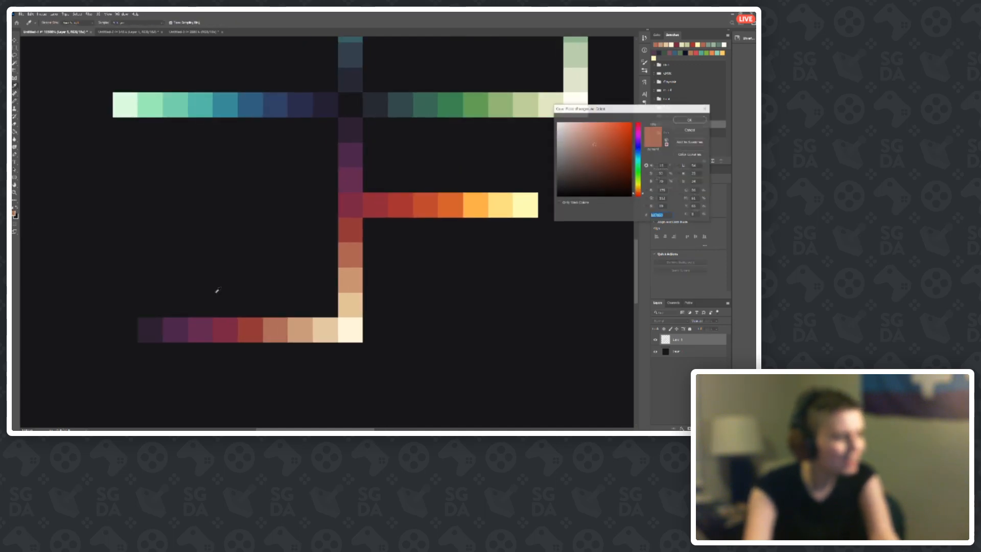
left_click(271, 329)
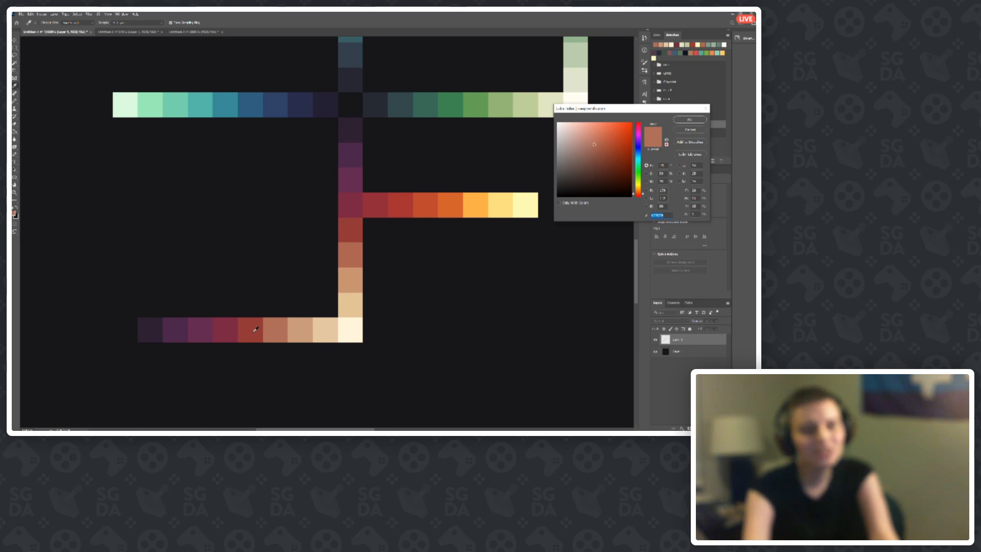
left_click(255, 329)
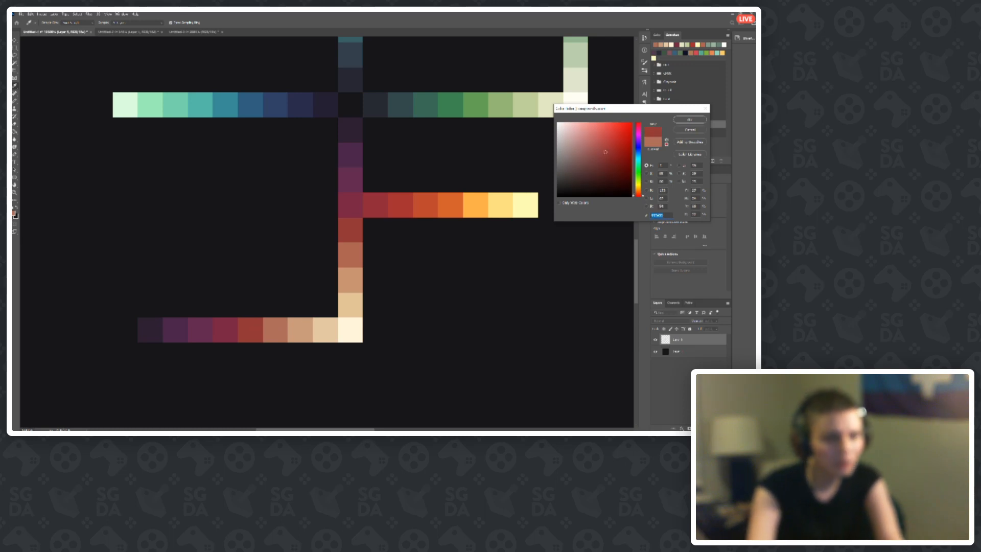
left_click(689, 120)
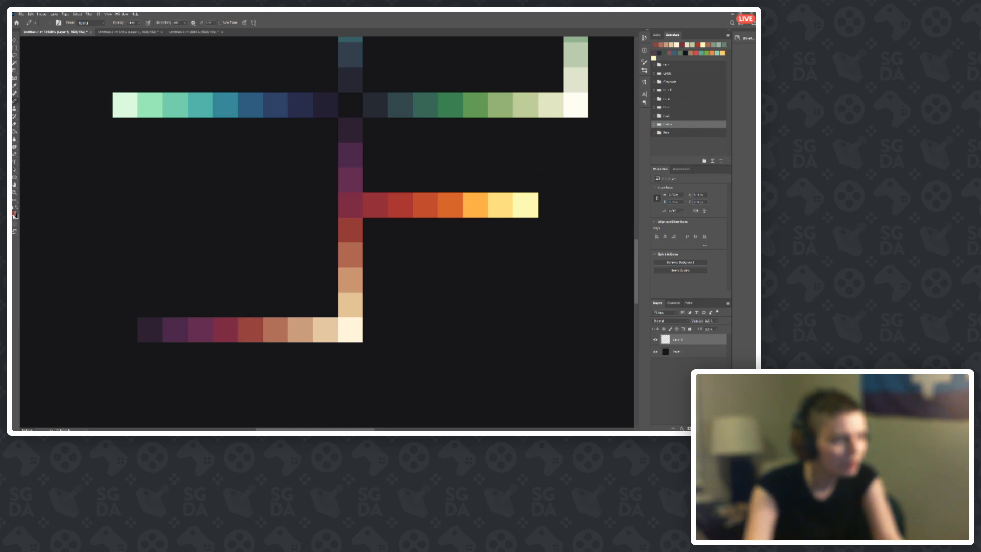
Step: Lower the saturation of the horizontal branch's crimson swatch and repaint the swatch with the muted color
left_click(14, 213)
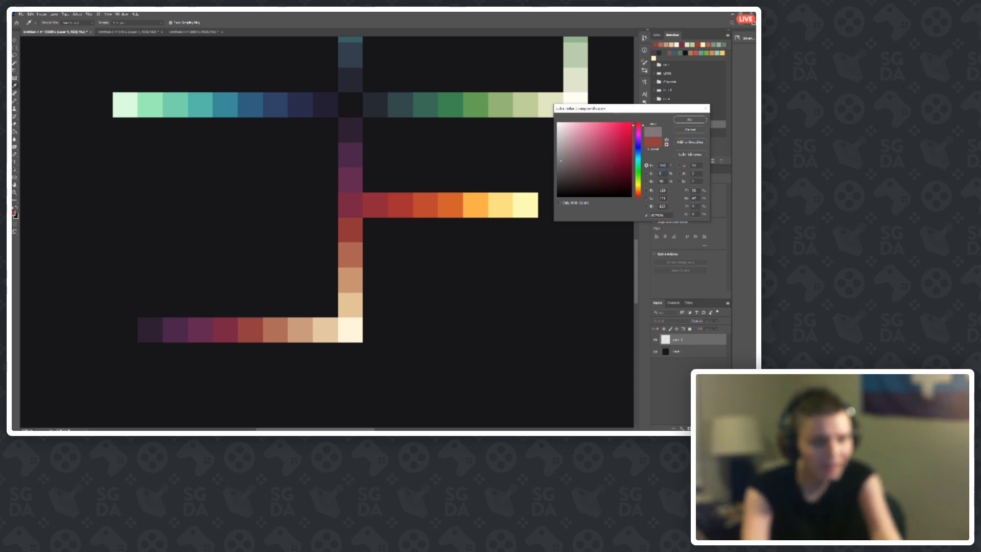
left_click(689, 120)
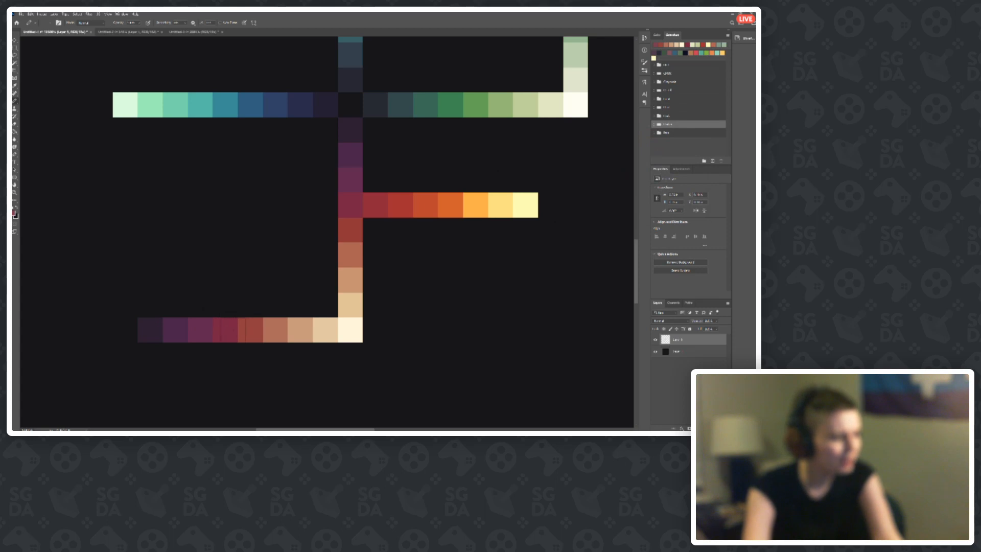
left_click(233, 329)
Step: Sample the horizontal branch's plum swatch, set its saturation to 40%, and repaint the swatch with the result
key("n")
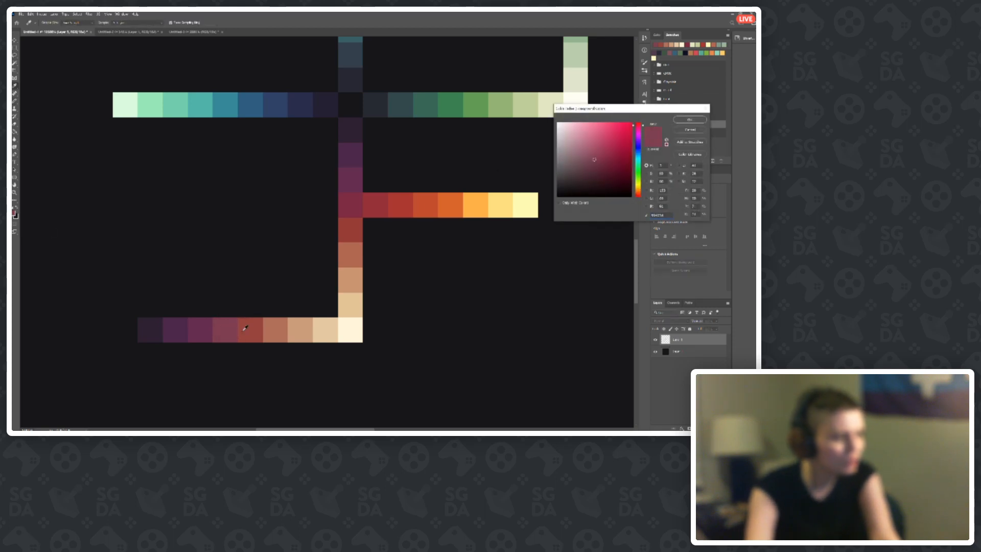
left_click(230, 327)
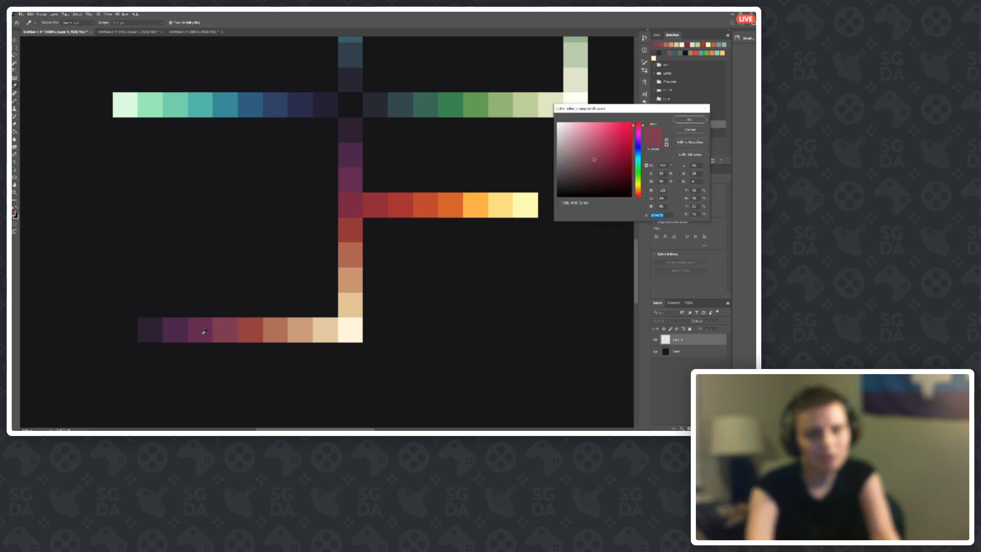
left_click(204, 332)
double_click(662, 174)
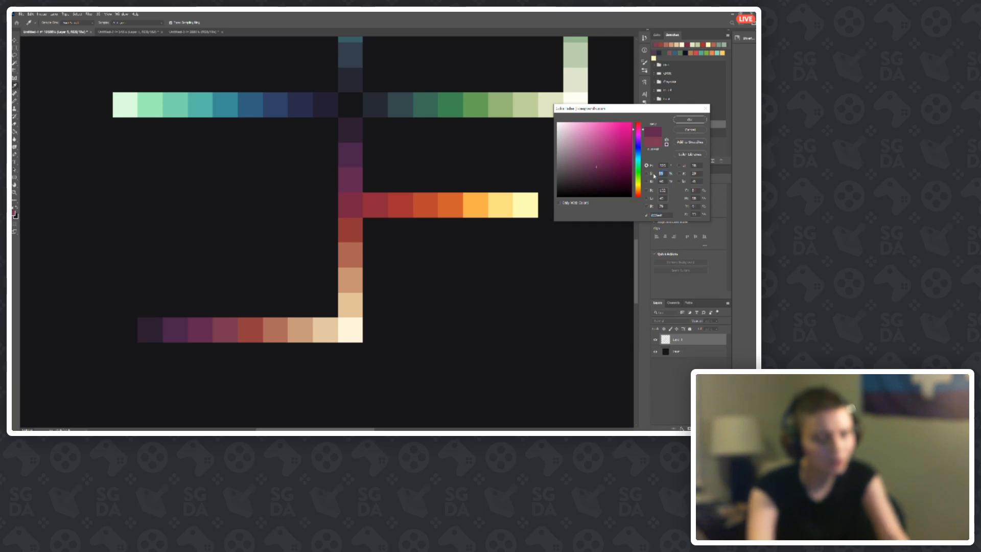
type("40")
left_click(682, 122)
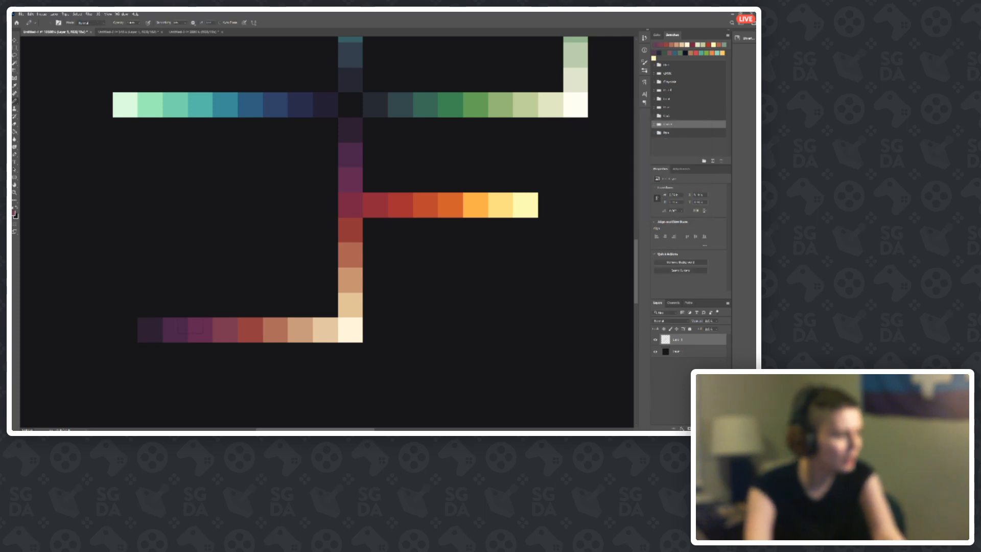
left_click(197, 330)
Step: Sample the horizontal branch's second-darkest purple swatch, lower its saturation, and repaint the swatch with the grayer purple
left_click(15, 215)
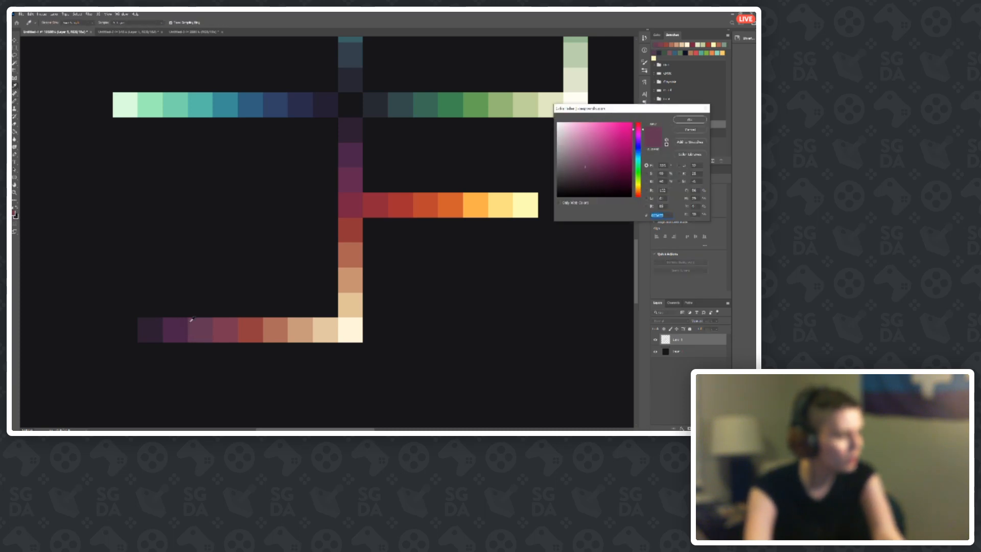
left_click(178, 327)
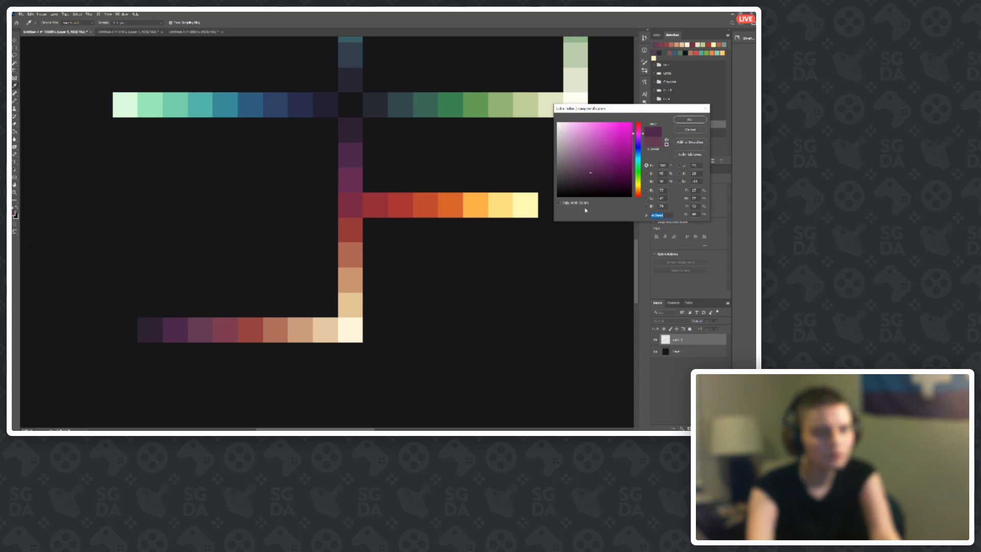
left_click(222, 330)
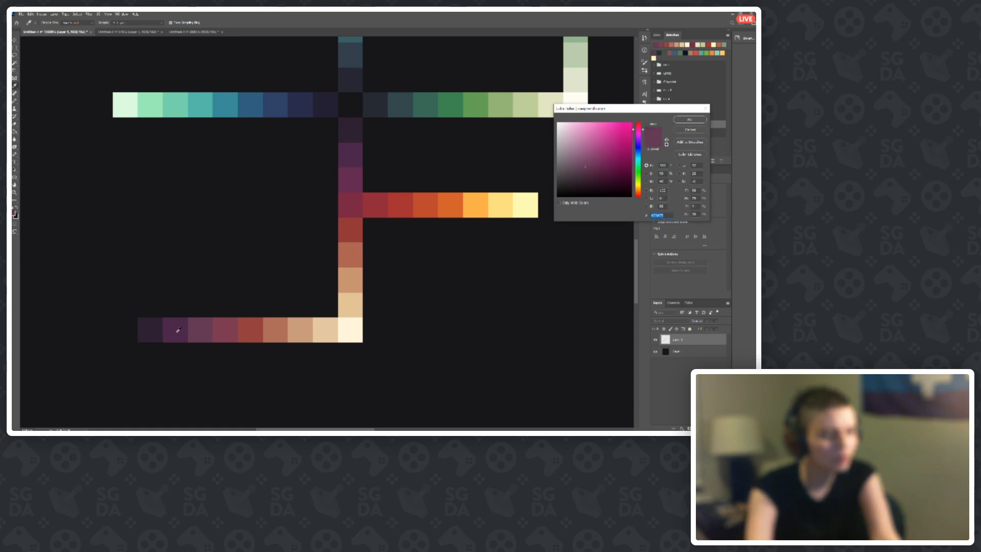
left_click(179, 330)
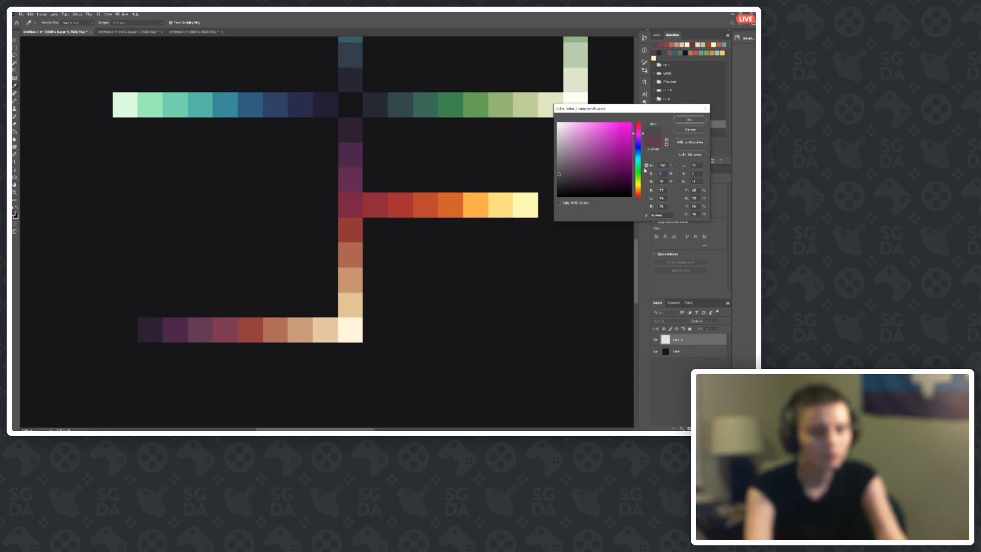
left_click(689, 119)
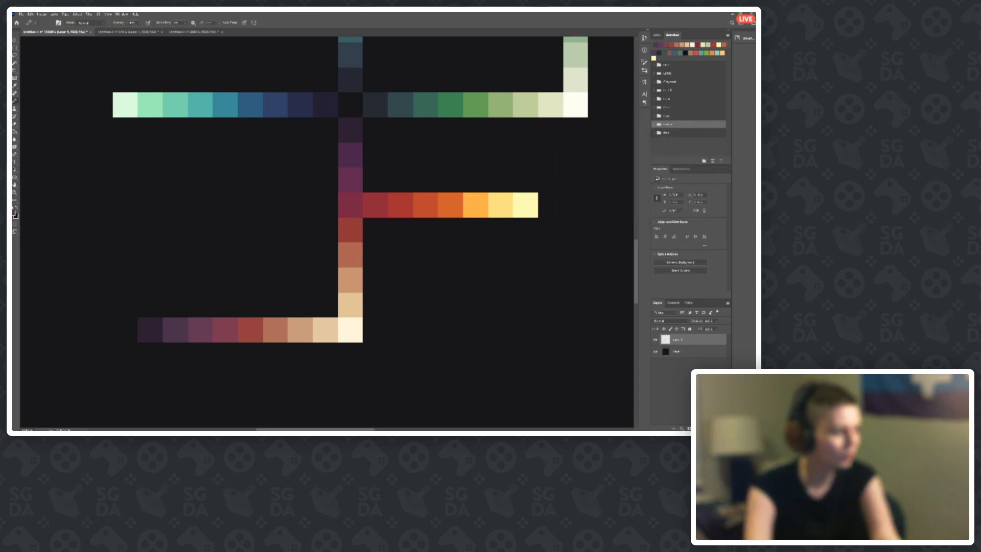
Step: Sample the darkest purple at the end of the horizontal branch, reduce its saturation, and repaint the swatch
left_click(14, 213)
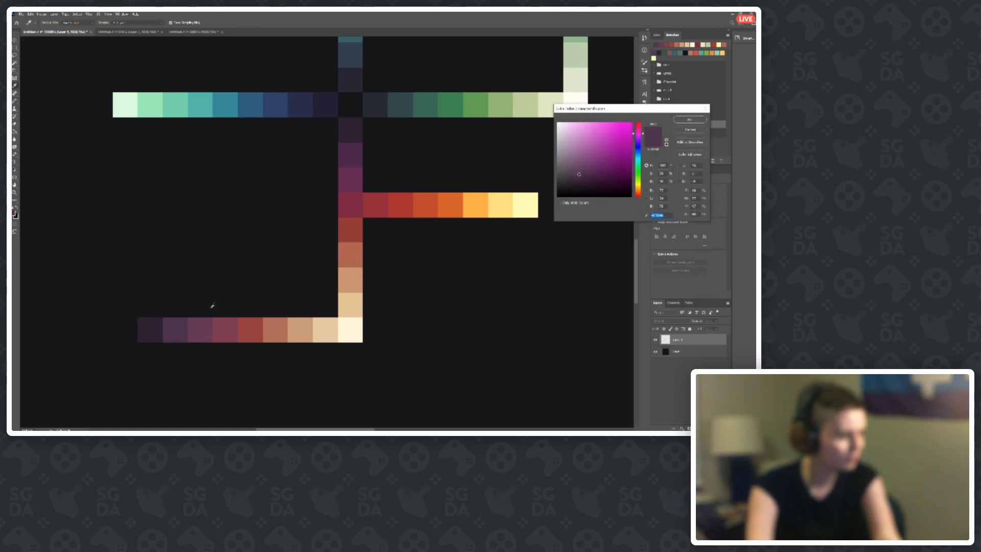
left_click(153, 327)
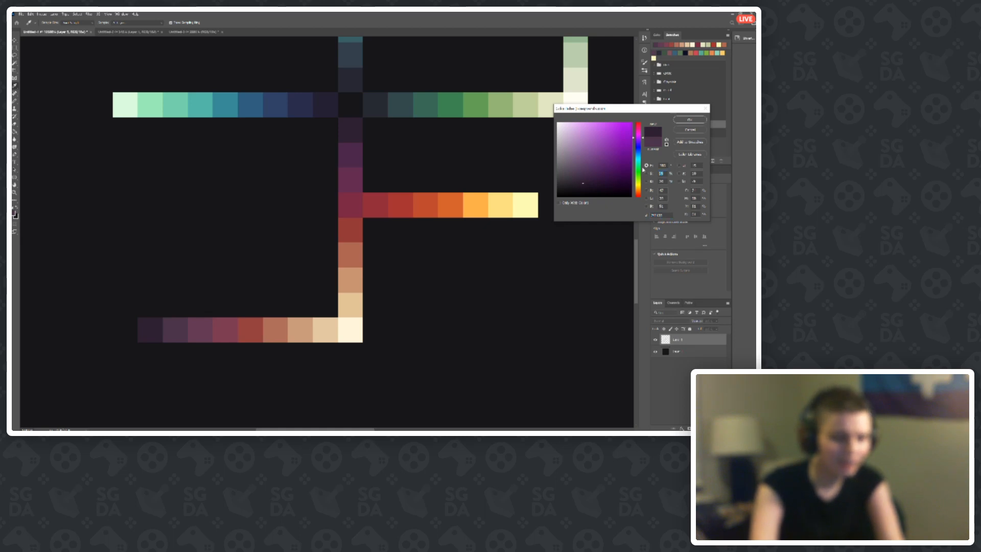
left_click(689, 119)
Step: Examine the whole palette and compare the desaturated horizontal branch with the original purple-to-cream arm
scroll(180, 251, "down", 8)
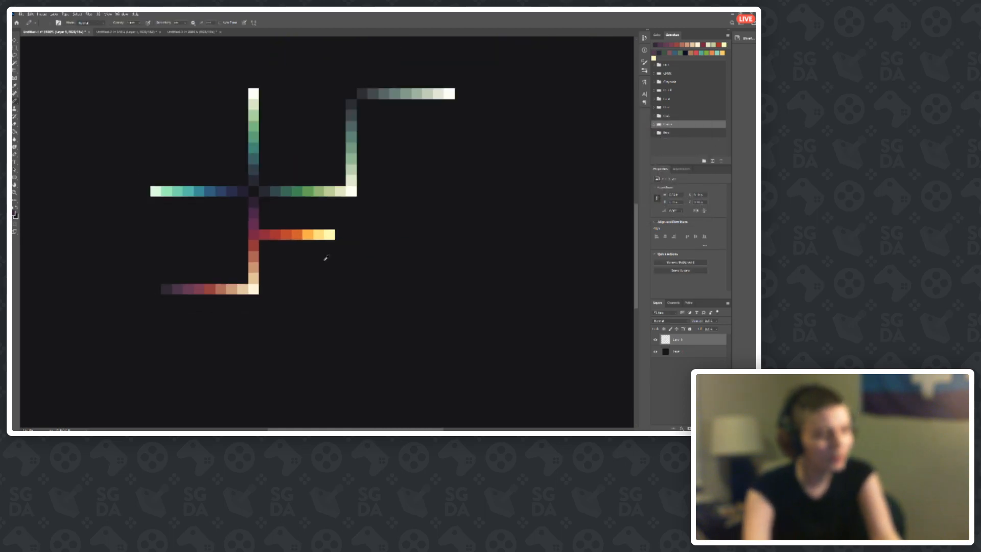
scroll(205, 240, "up", 6)
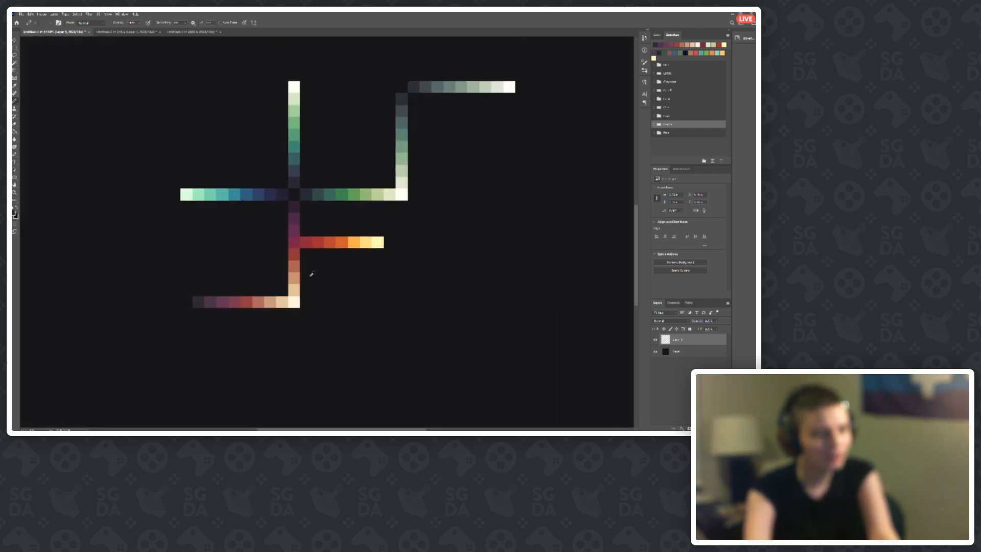
scroll(335, 291, "up", 3)
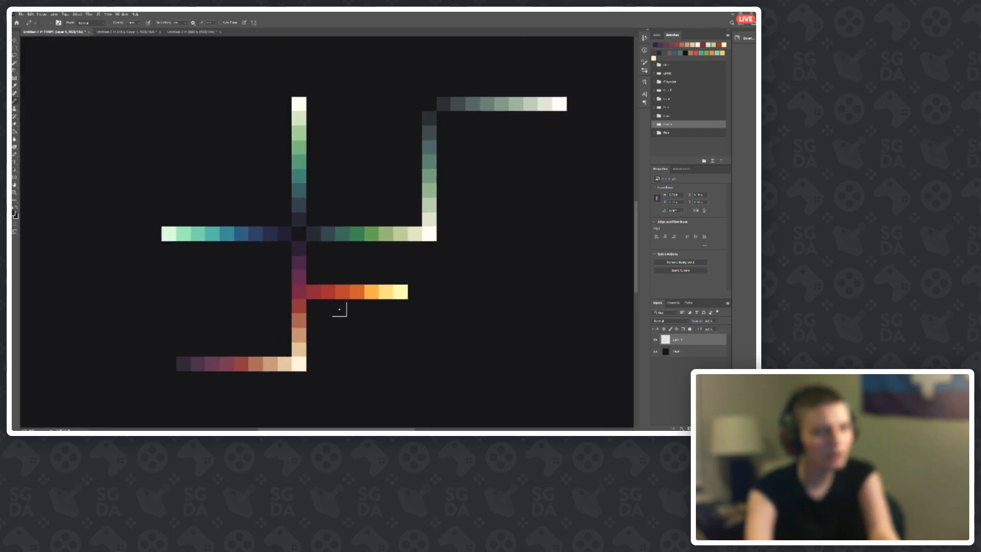
scroll(261, 393, "up", 3)
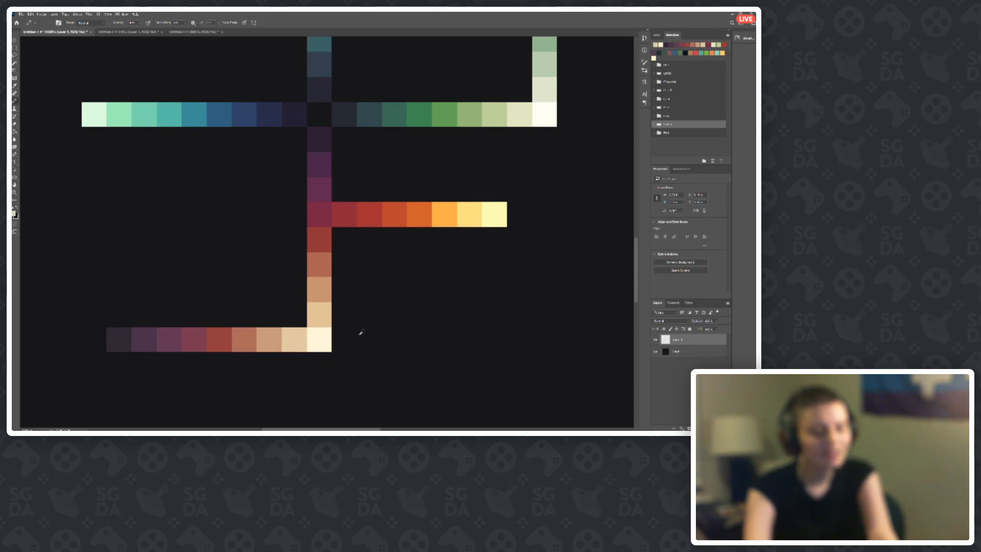
scroll(202, 263, "down", 4)
scroll(255, 270, "up", 1)
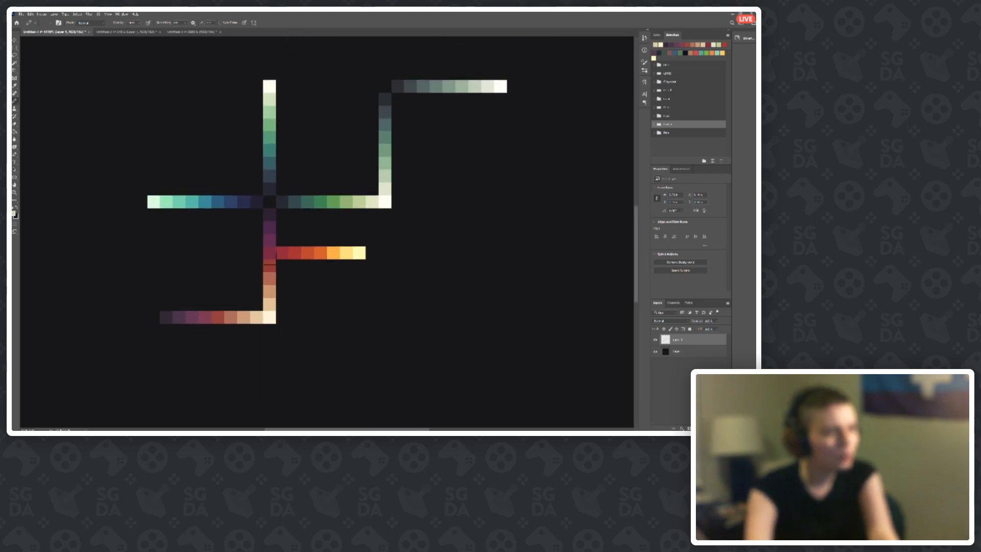
scroll(245, 341, "up", 3)
scroll(322, 300, "up", 6)
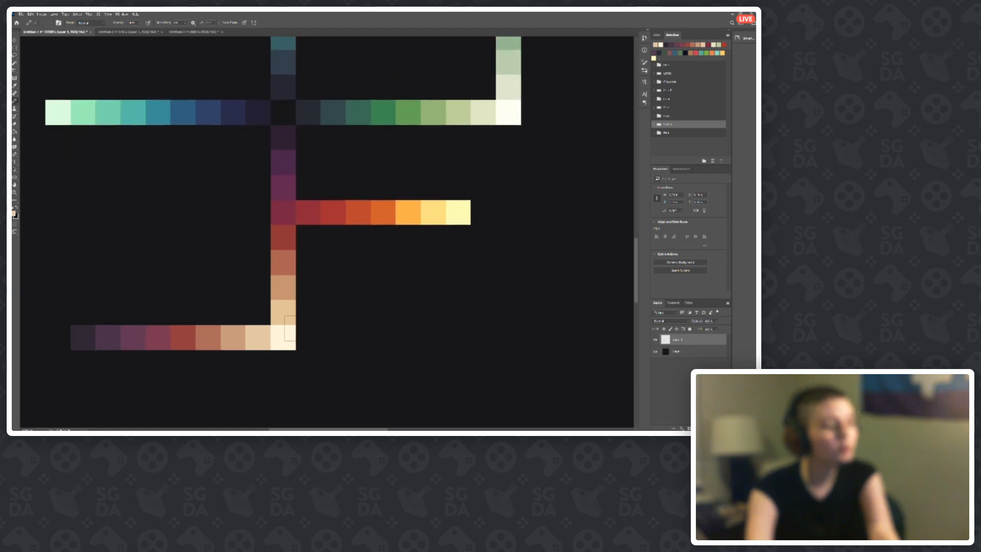
scroll(285, 360, "down", 3)
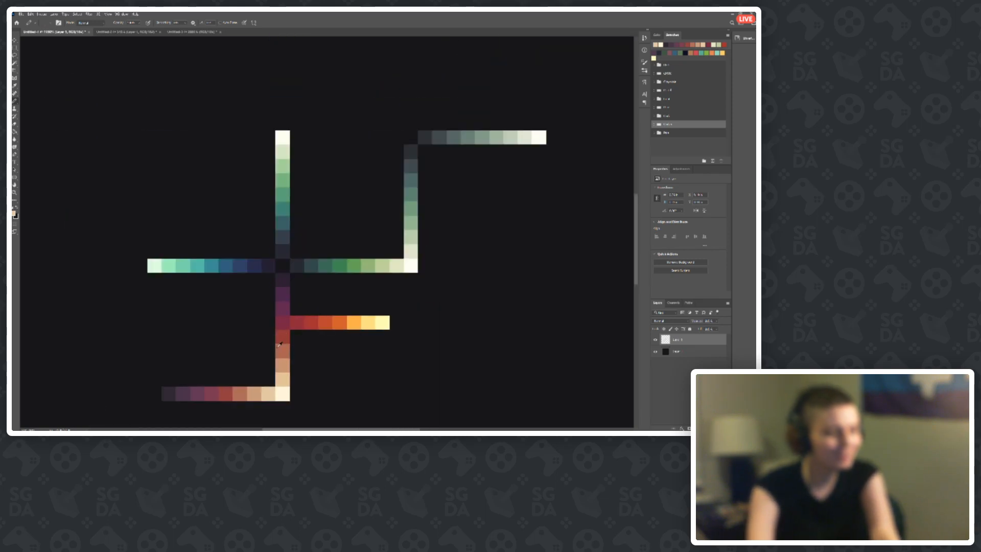
scroll(252, 383, "up", 5)
scroll(284, 216, "down", 1)
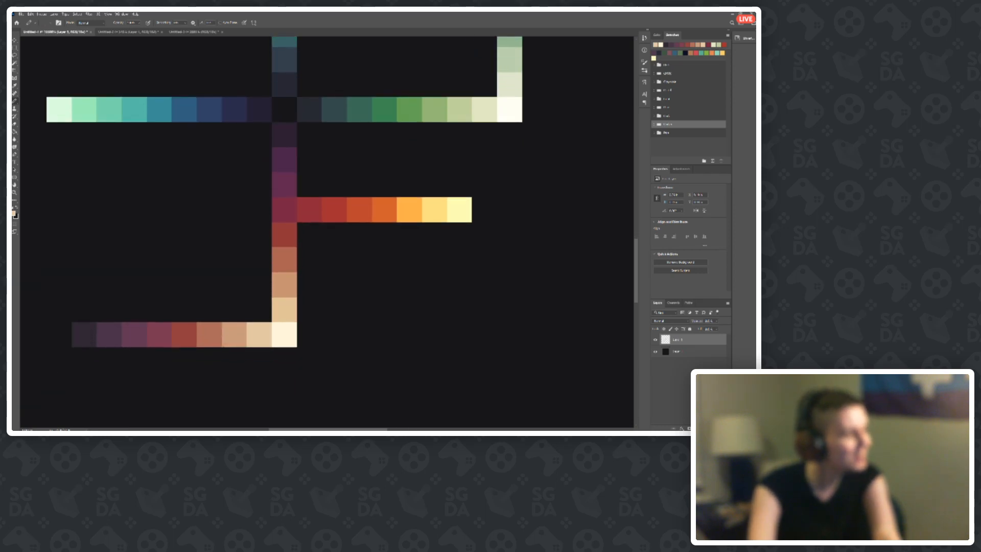
Step: Inspect the color values of the horizontal branch's swatches from the cream end through to the darkest purple
left_click(14, 213)
left_click(280, 340)
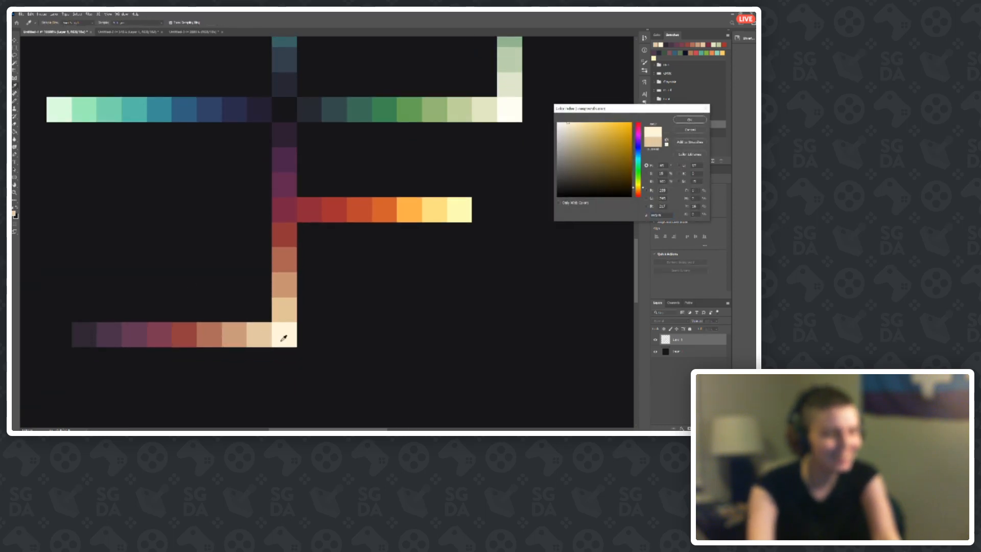
left_click(253, 333)
left_click(238, 335)
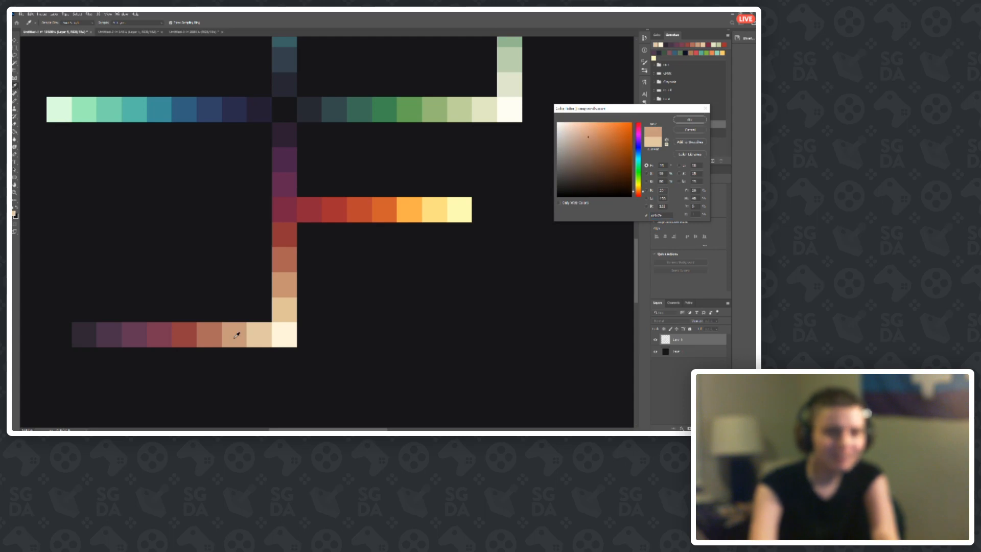
left_click(208, 332)
left_click(189, 336)
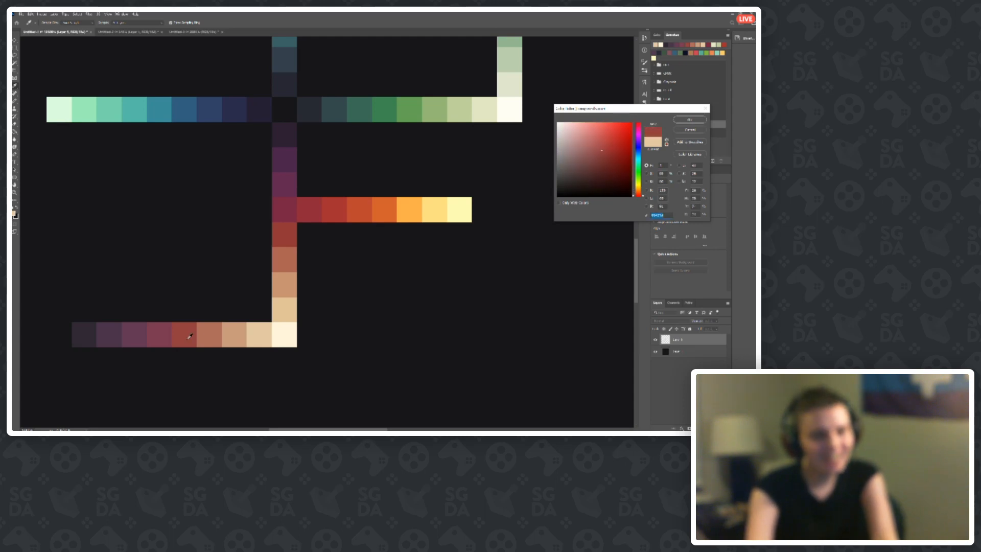
left_click(279, 333)
left_click(270, 335)
left_click(281, 331)
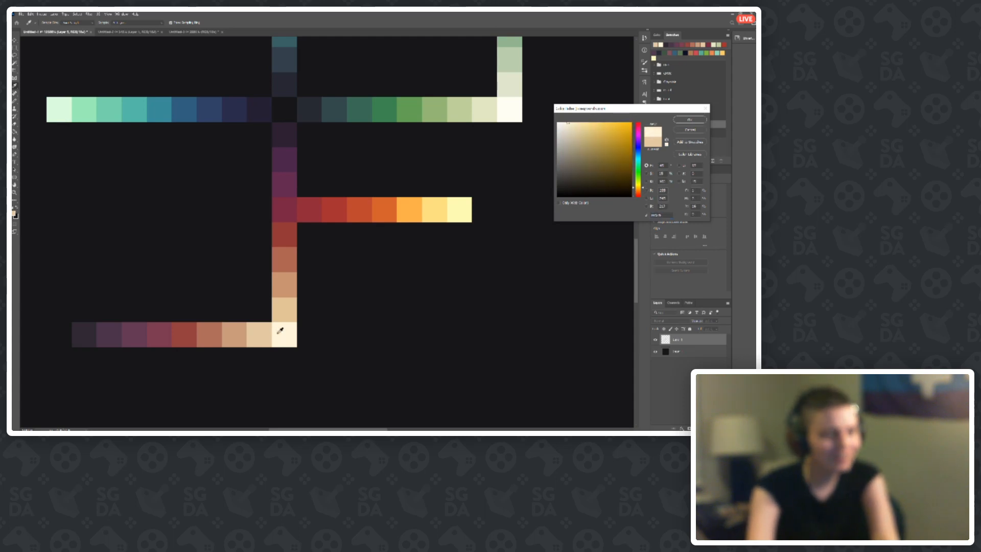
left_click(228, 331)
left_click(215, 331)
left_click(236, 330)
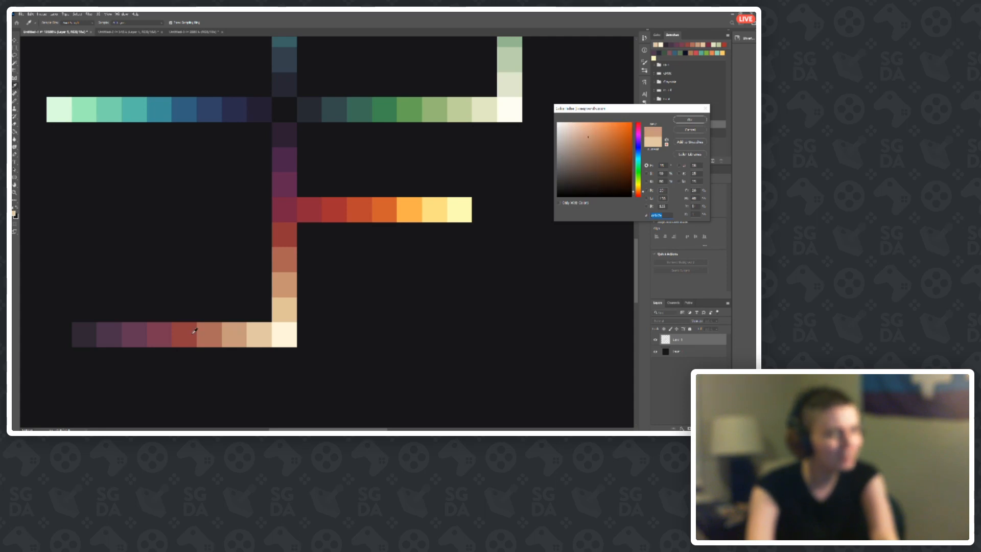
left_click(198, 329)
left_click(175, 329)
left_click(136, 332)
left_click(114, 329)
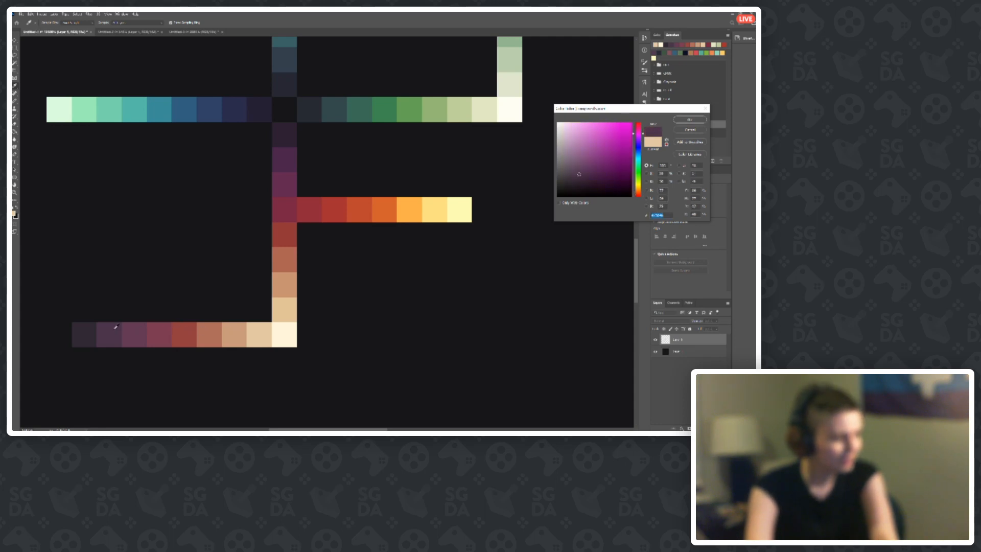
left_click(89, 330)
Step: Compare the hue, saturation and brightness of the branch's cream and beige swatches with its tan, terracotta and brick-red ones
left_click(288, 336)
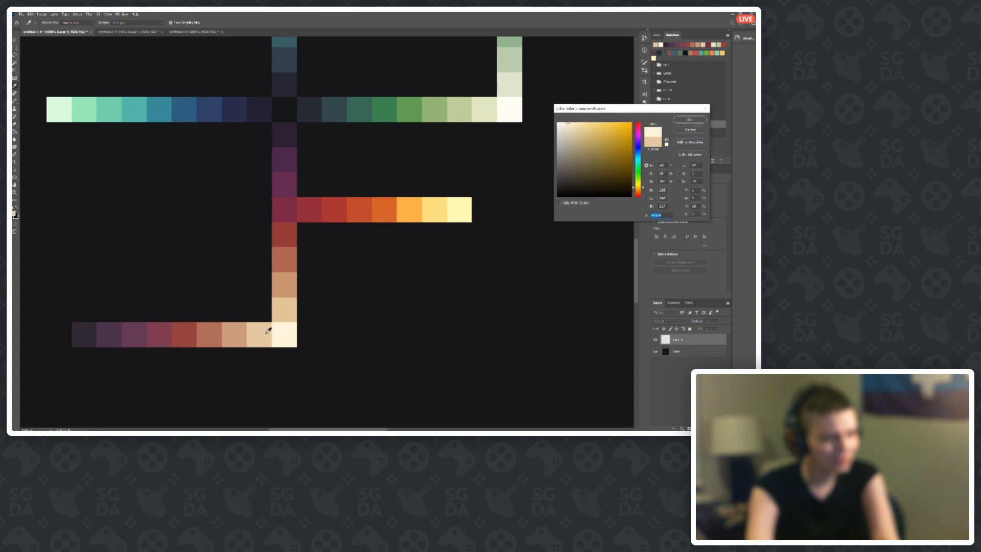
left_click(265, 333)
left_click(284, 338)
left_click(270, 333)
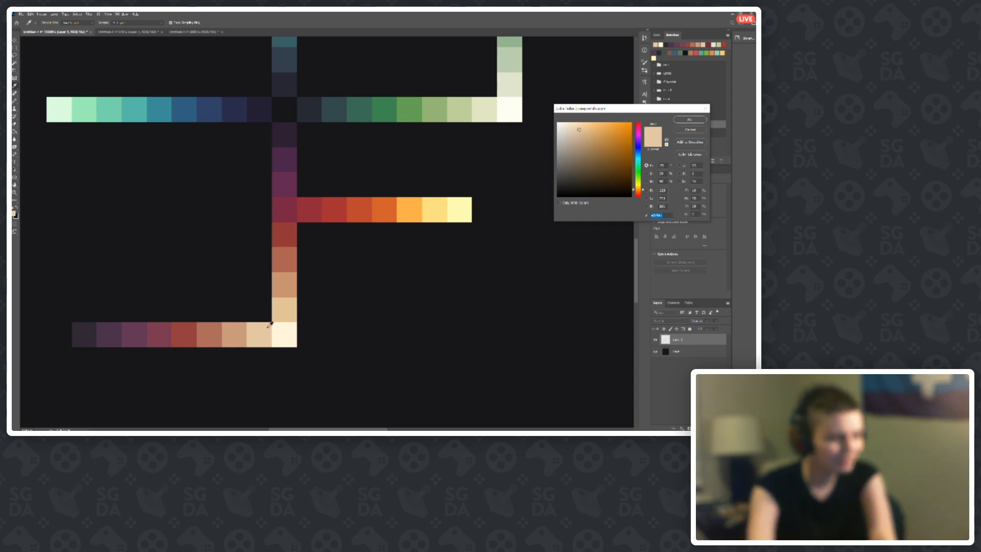
left_click(243, 335)
left_click(294, 337)
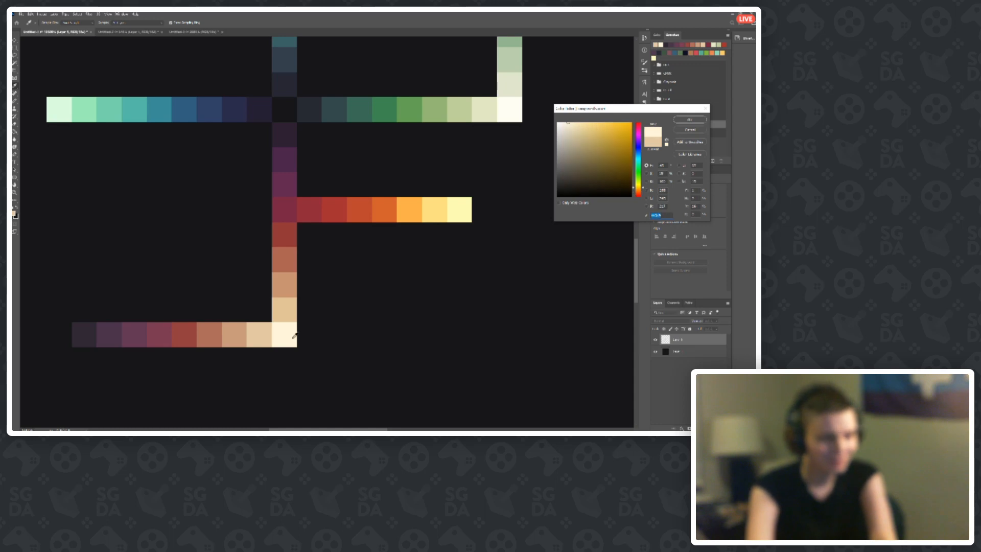
left_click(260, 334)
left_click(238, 332)
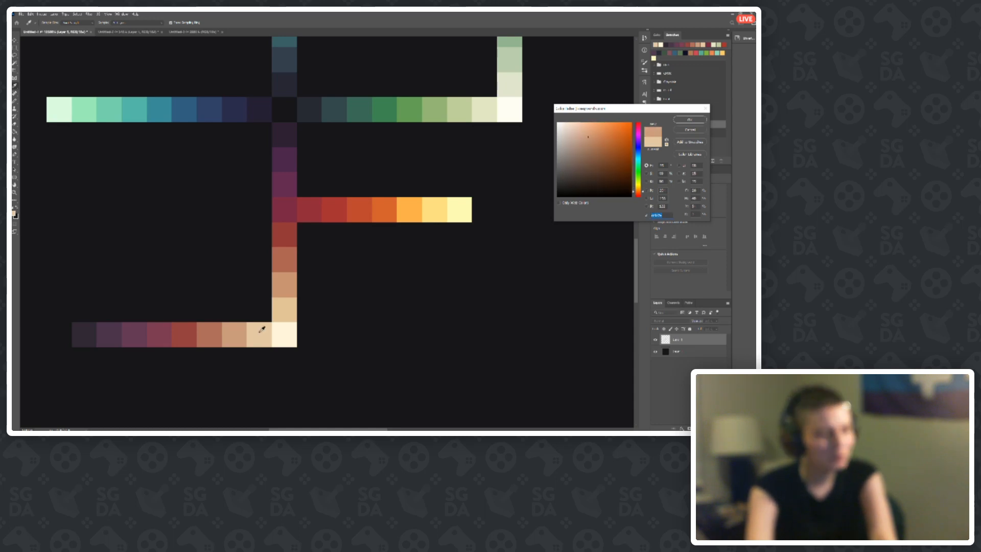
left_click(259, 332)
left_click(234, 334)
left_click(210, 334)
left_click(186, 332)
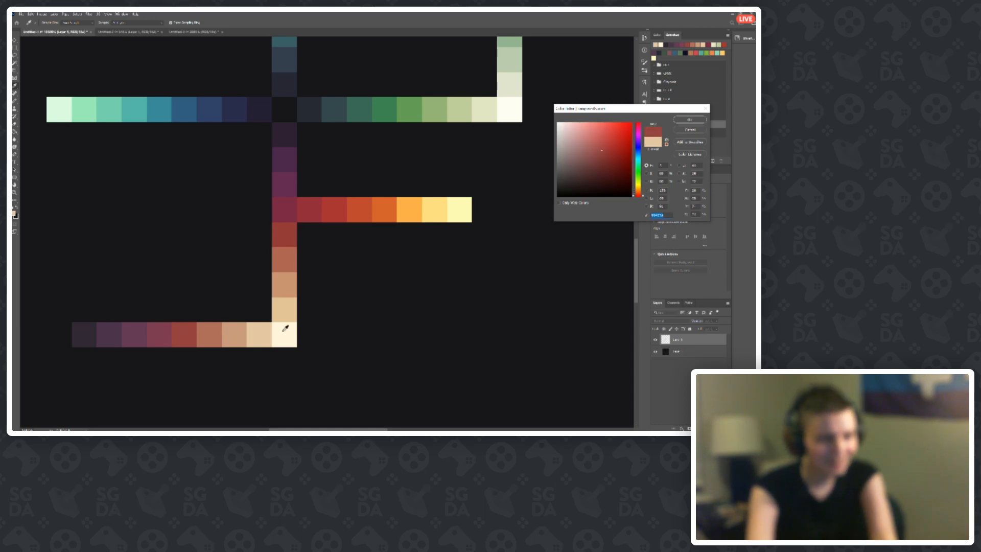
left_click(285, 328)
left_click(265, 331)
left_click(289, 333)
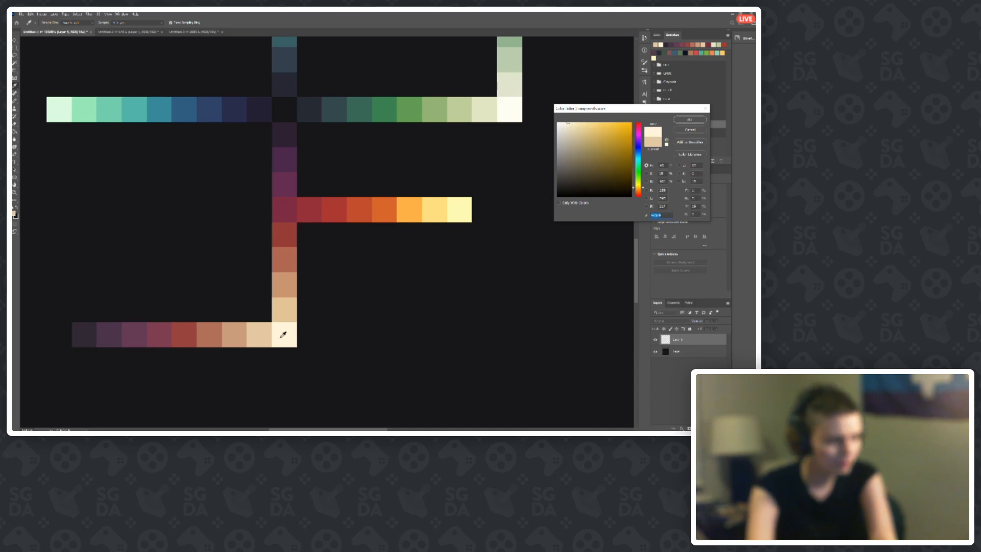
left_click(266, 340)
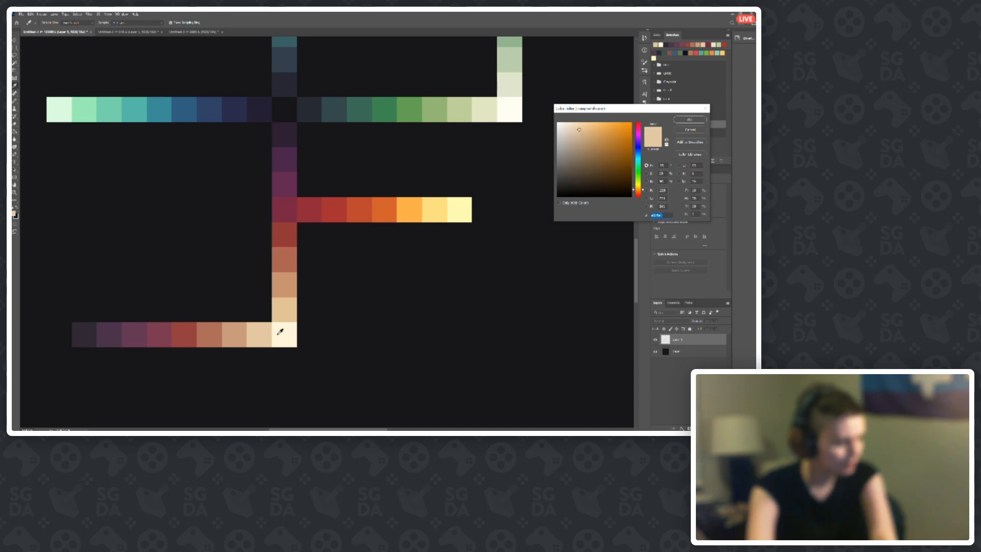
Step: Sample and compare the squares of the purple-to-cream ramp with the eyedropper, mainly the cream and light tan ones
left_click(280, 332)
left_click(265, 332)
left_click(184, 333)
left_click(108, 330)
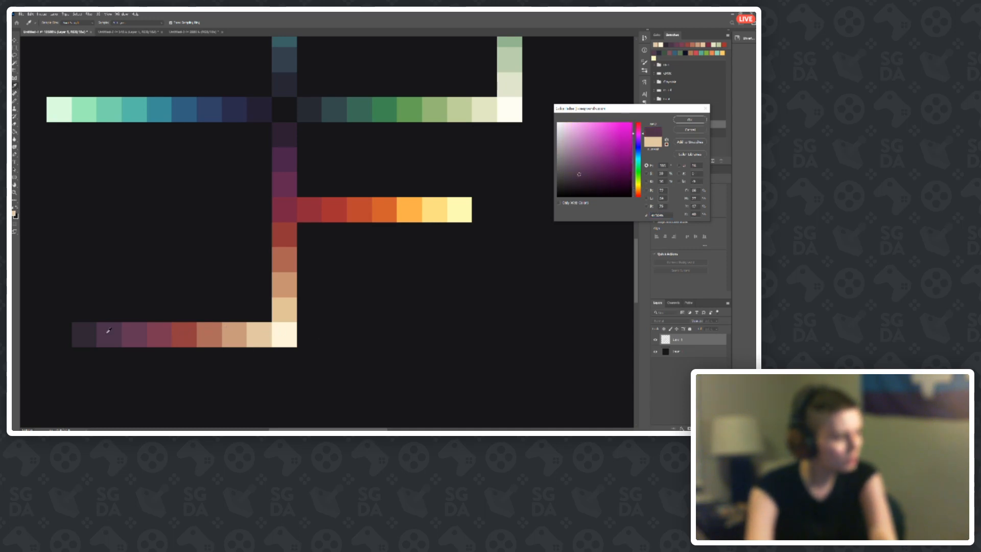
left_click(275, 325)
left_click(267, 327)
left_click(288, 329)
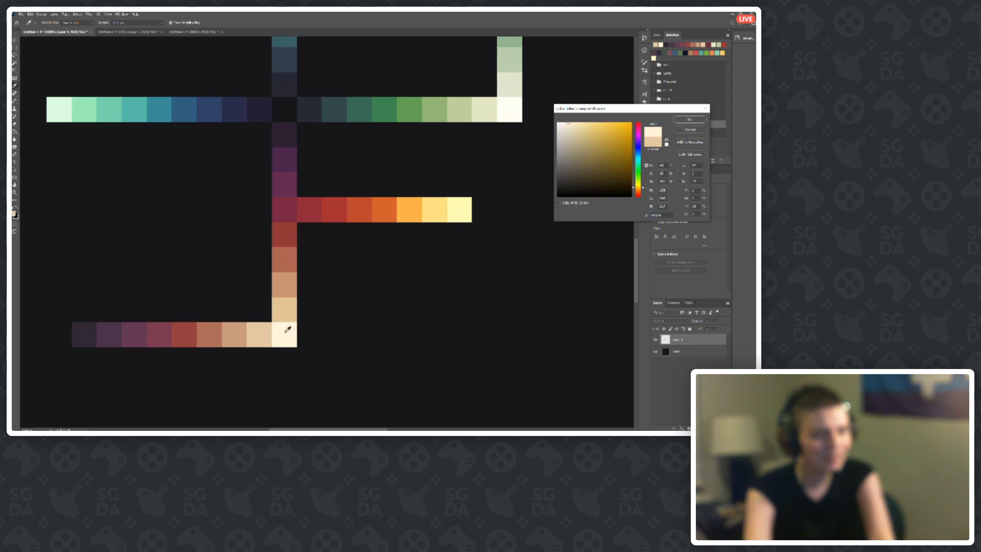
left_click(270, 331)
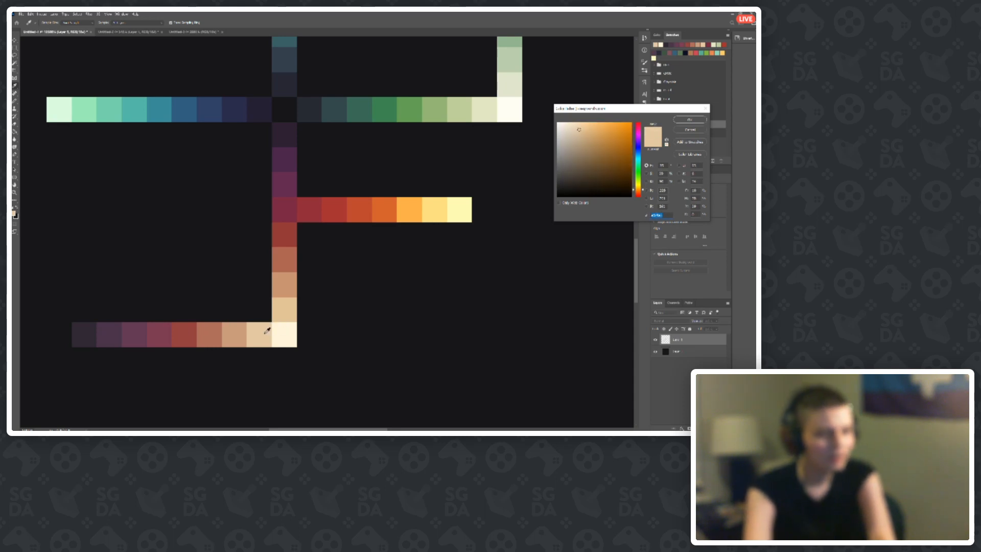
left_click(234, 332)
left_click(214, 334)
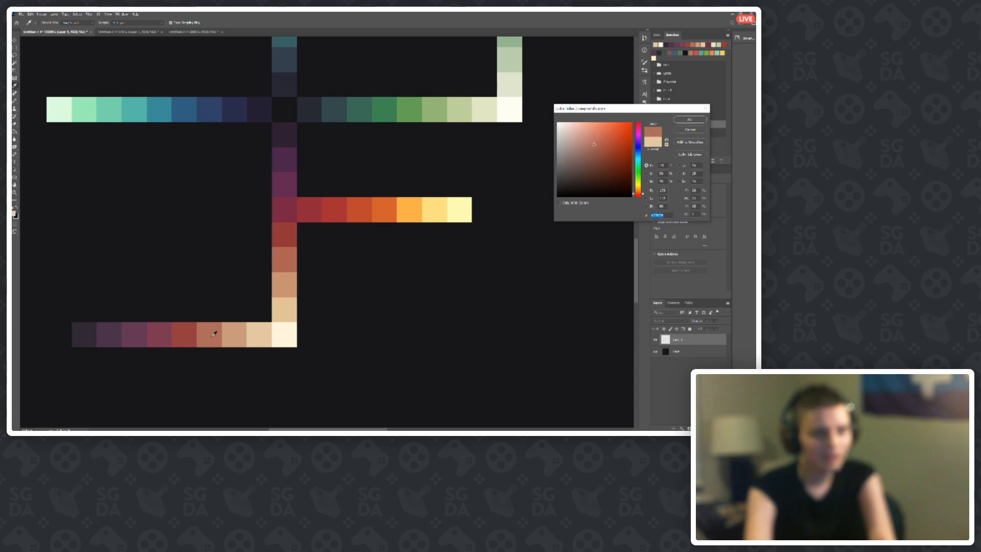
left_click(193, 333)
left_click(278, 332)
left_click(270, 333)
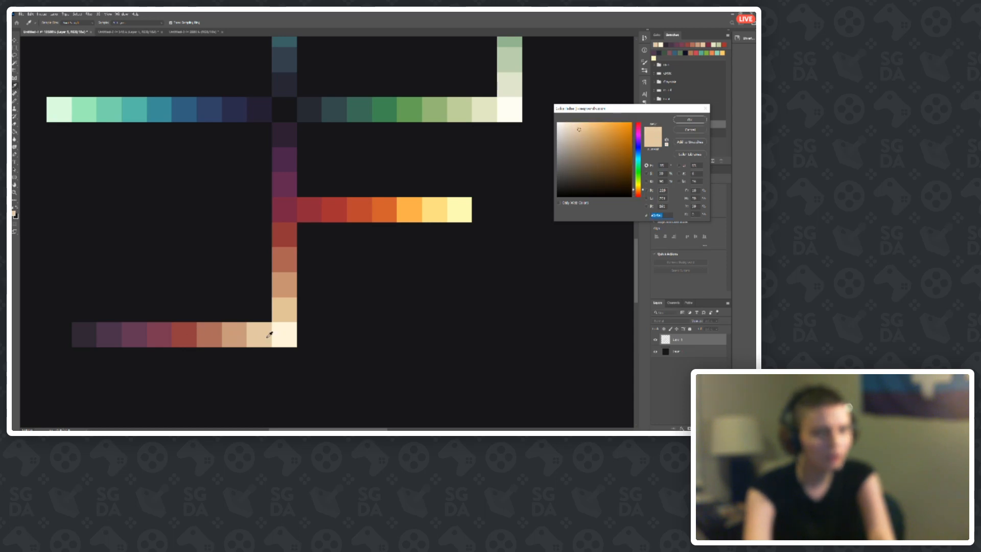
left_click(276, 335)
left_click(270, 333)
left_click(287, 333)
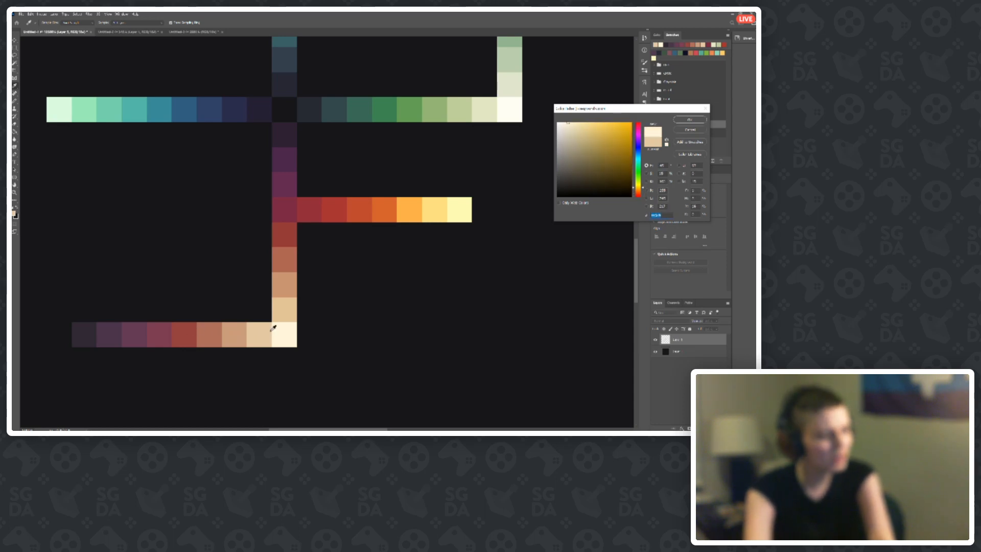
Step: Sample the light tan square beside the cream one, shift its hue slightly toward yellow, and repaint the square
left_click(264, 333)
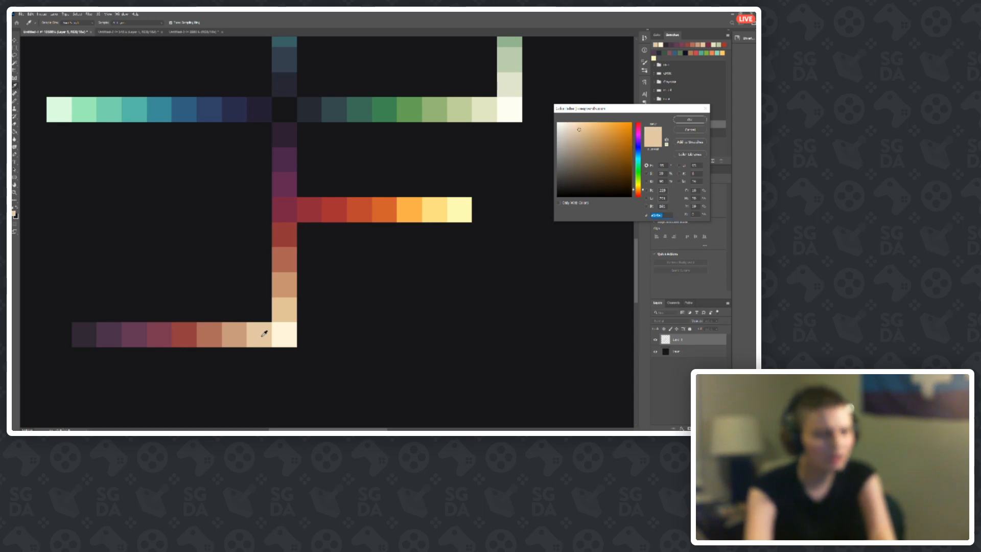
left_click(280, 335)
left_click(261, 335)
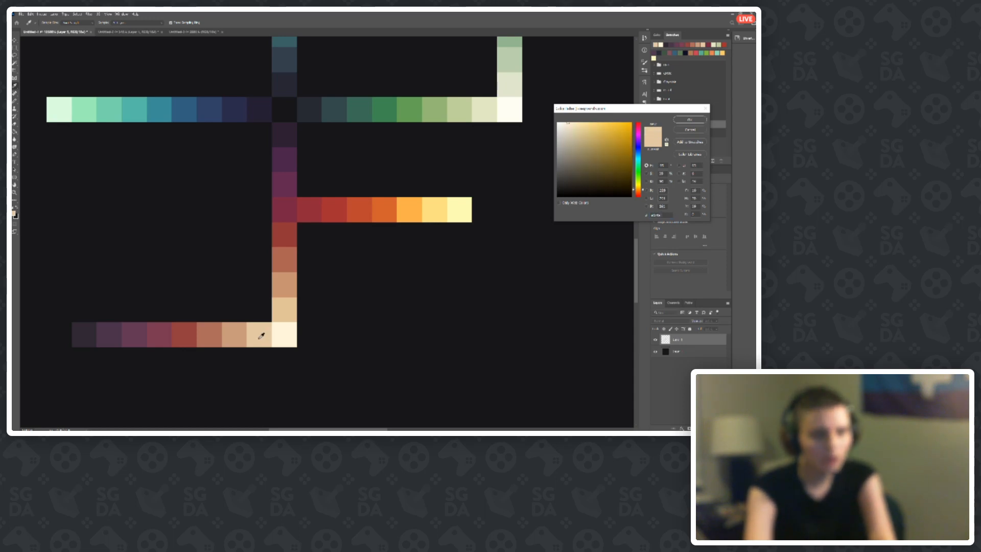
left_click(638, 189)
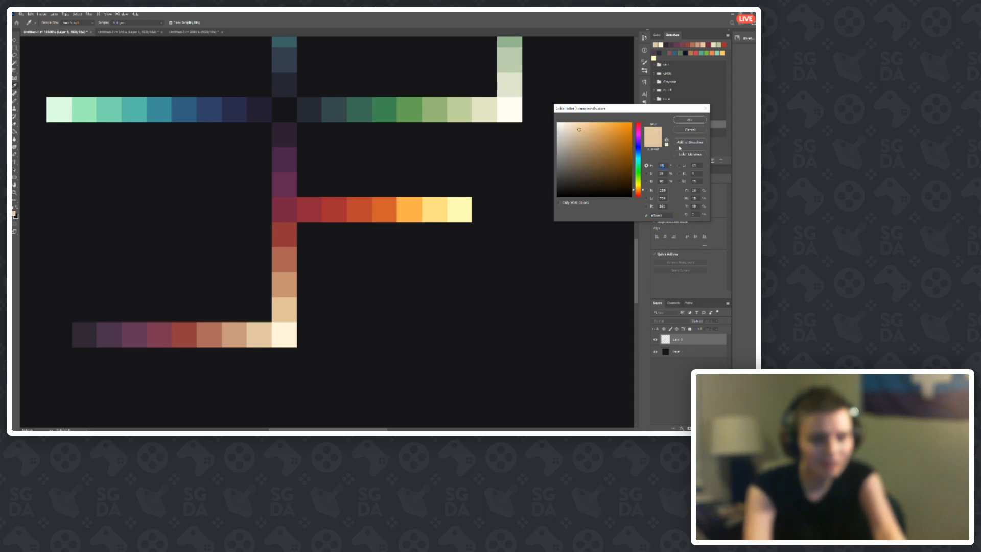
left_click(690, 120)
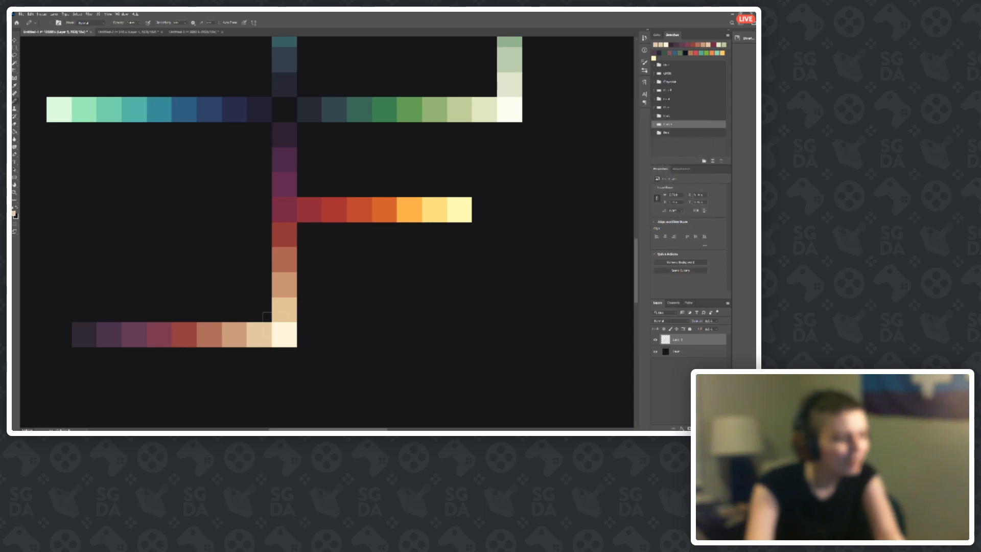
key("b")
Step: Compare the darker tan square with its lighter neighbours, set its hue to 31, and repaint the square
left_click(14, 213)
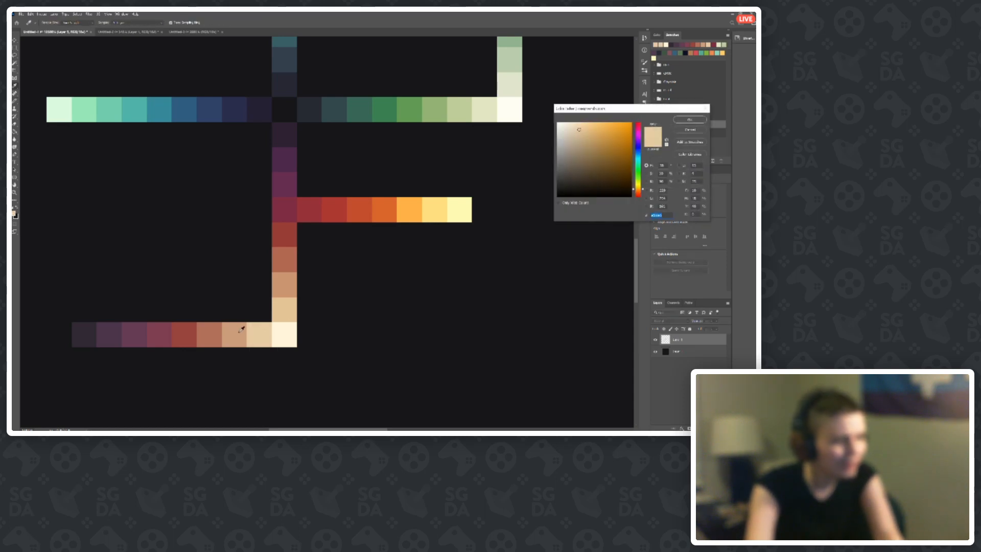
left_click(241, 335)
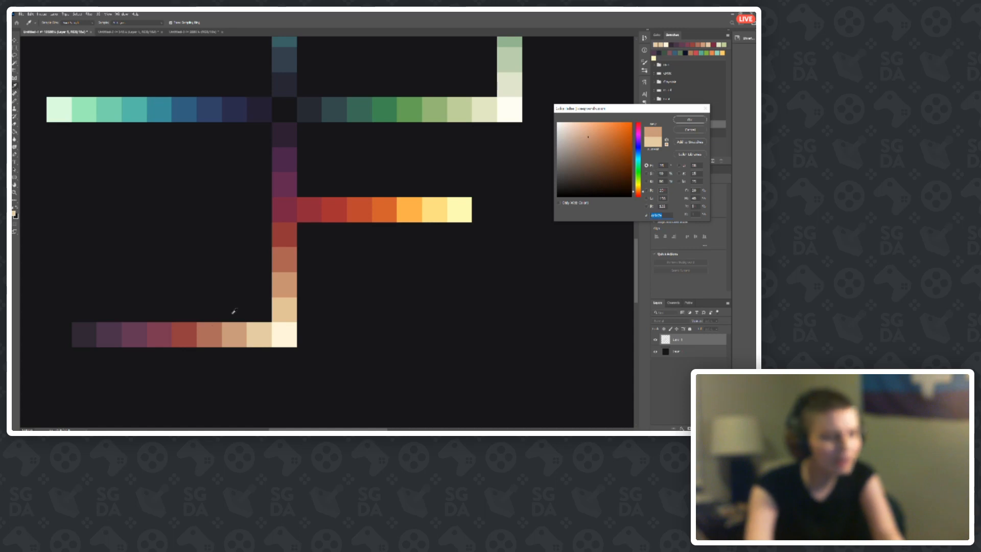
left_click(256, 336)
left_click(234, 341)
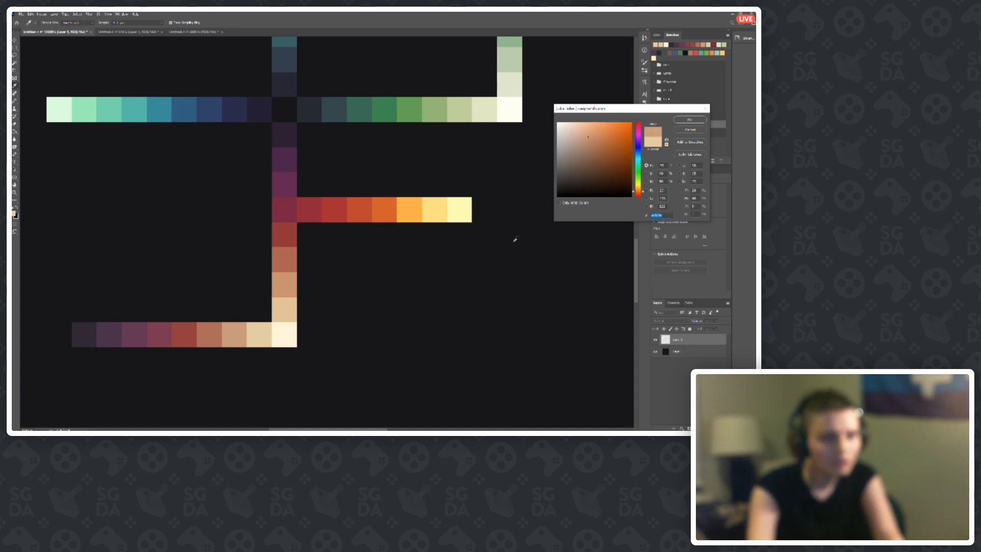
left_click(279, 327)
left_click(259, 330)
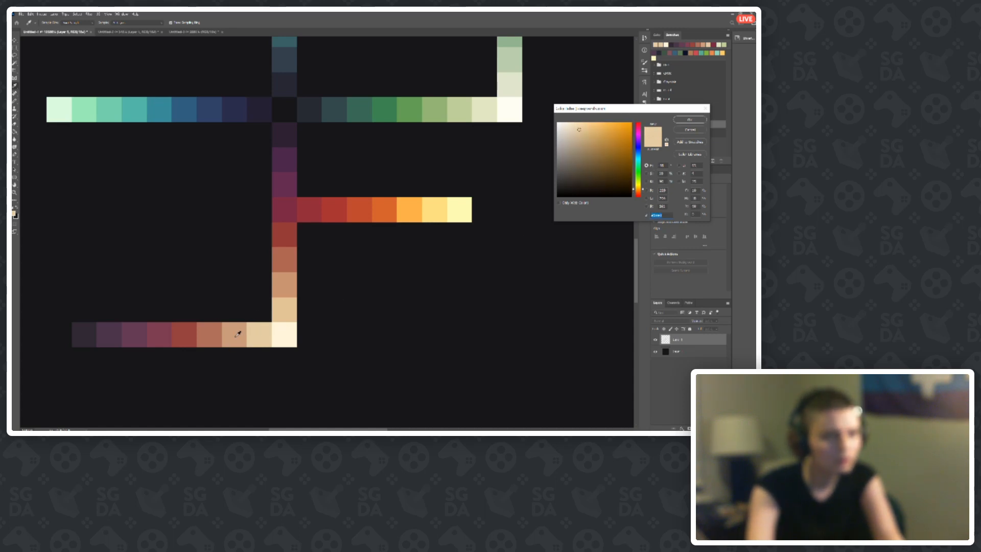
left_click(238, 334)
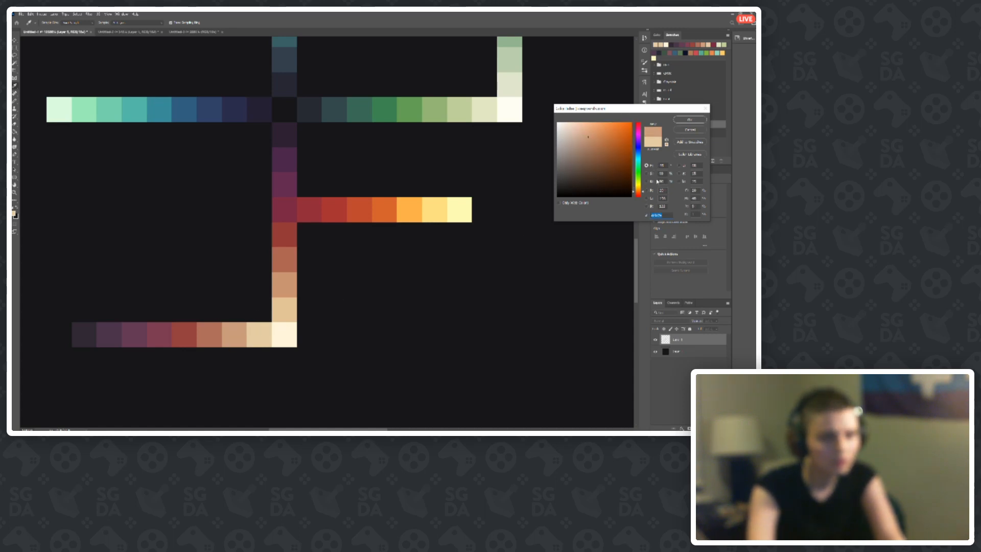
left_click(690, 119)
key("b")
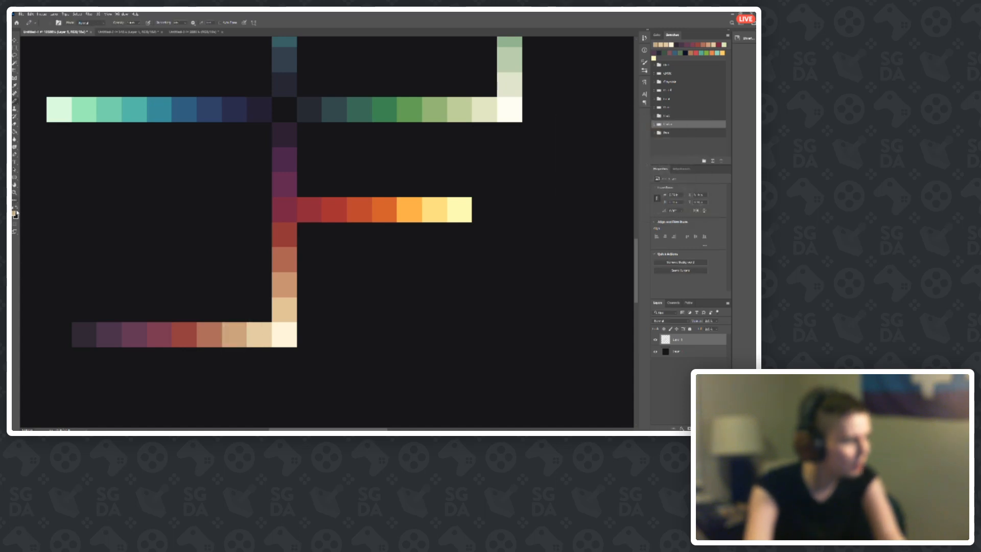
Step: Set the hue of the reddish-brown square beside the darker tan one to 24 and repaint the square
left_click(15, 213)
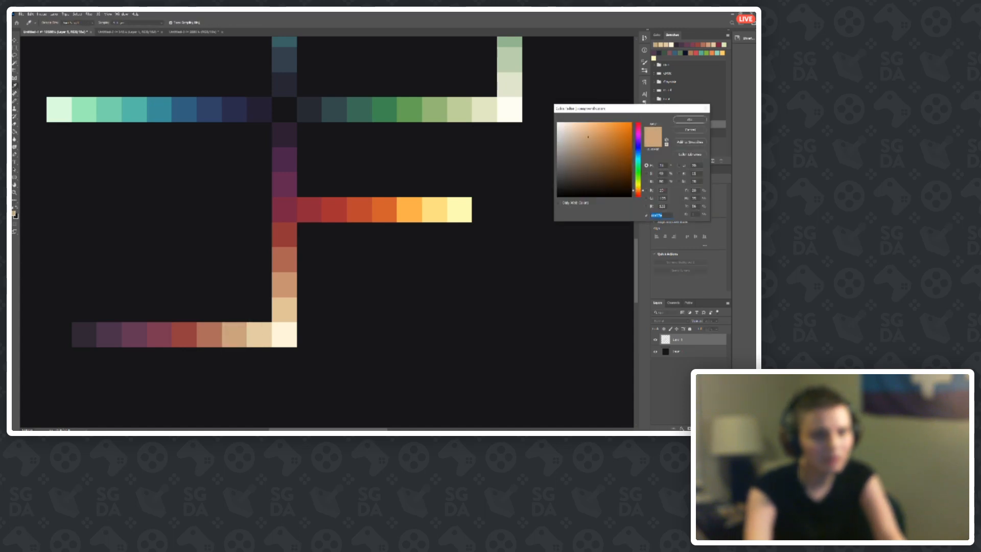
double_click(662, 165)
type("24")
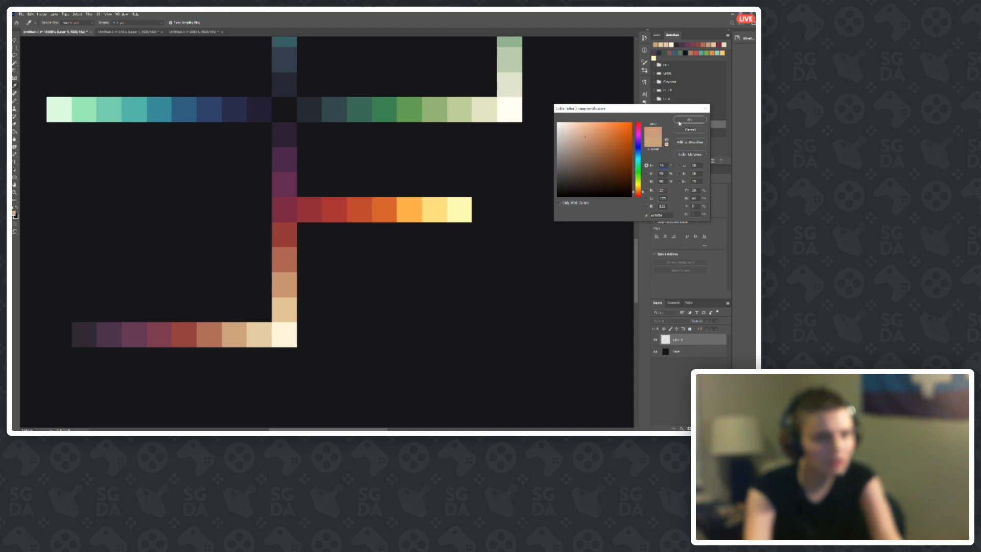
left_click(680, 122)
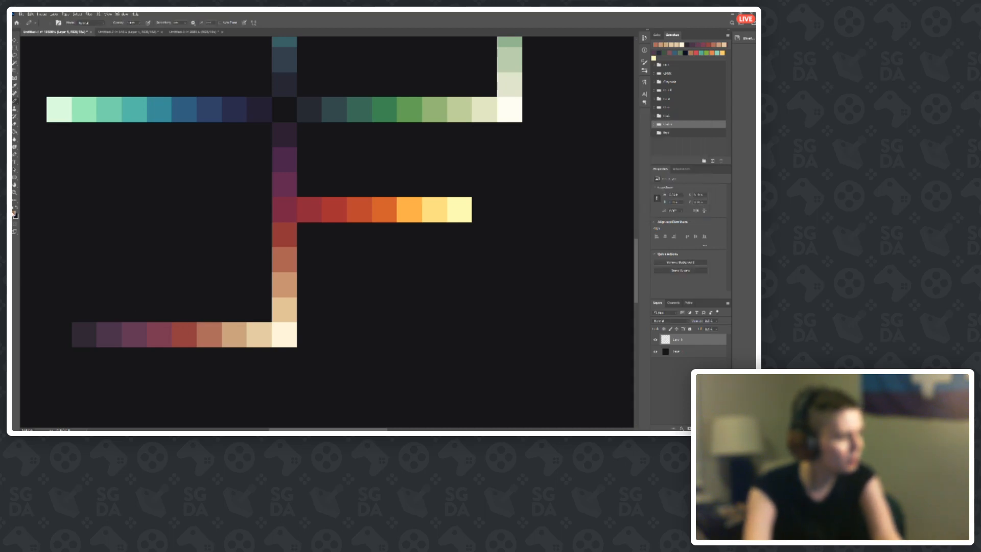
left_click(15, 212)
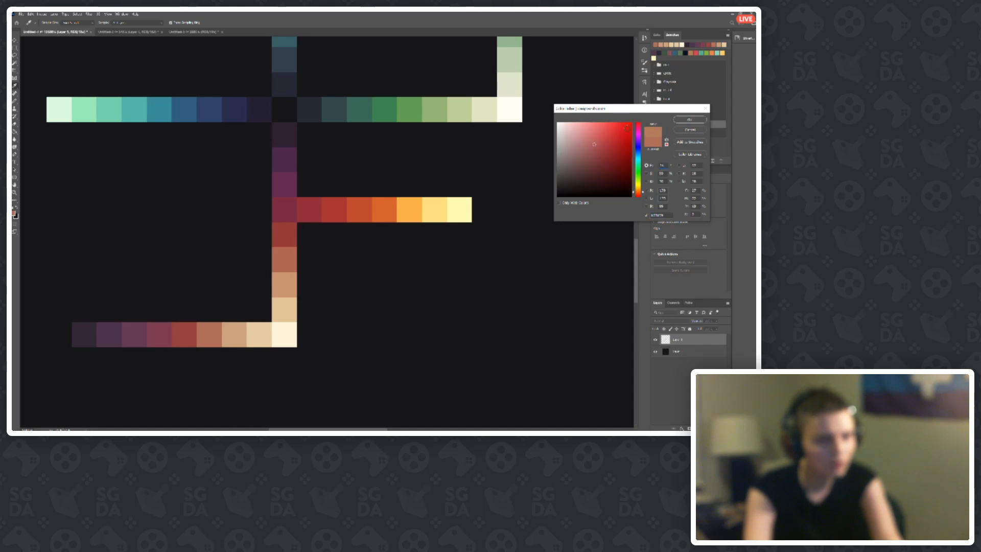
left_click(689, 120)
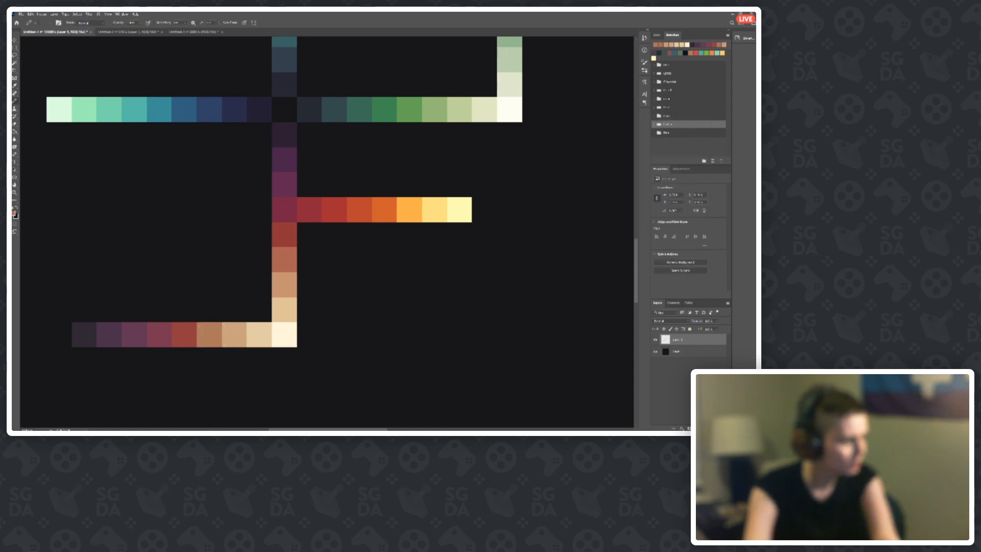
Step: Sample the red square of the bottom ramp, set its hue to 17, and repaint the square
left_click(15, 212)
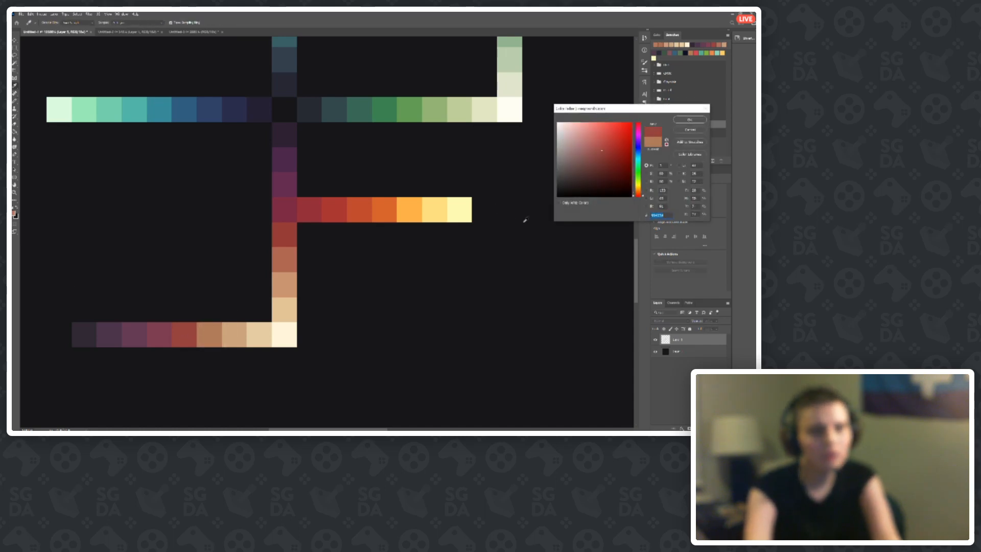
type("15")
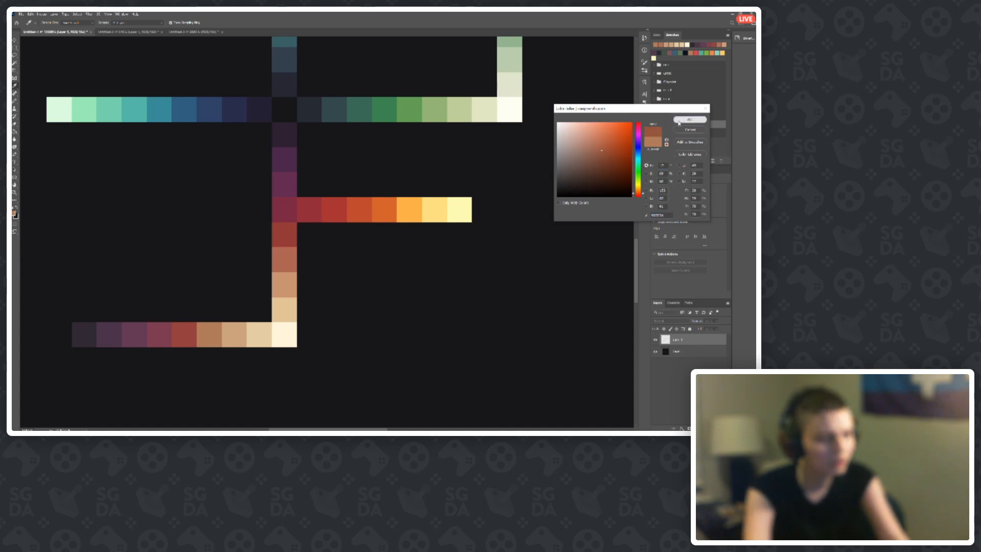
left_click(690, 119)
left_click(184, 333)
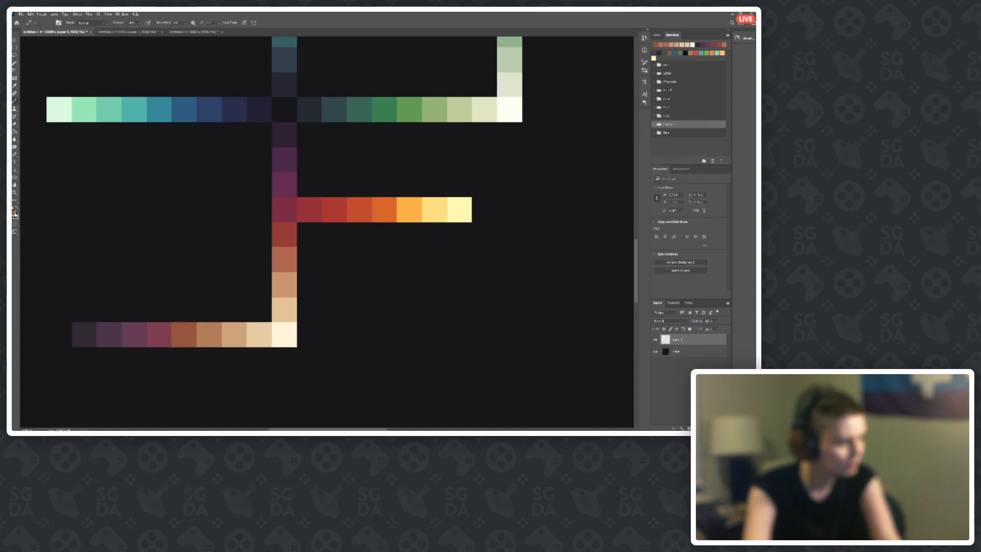
Step: Compare the crimson square with its brown neighbours, shift its hue to a warm reddish orange, and repaint it
left_click(16, 213)
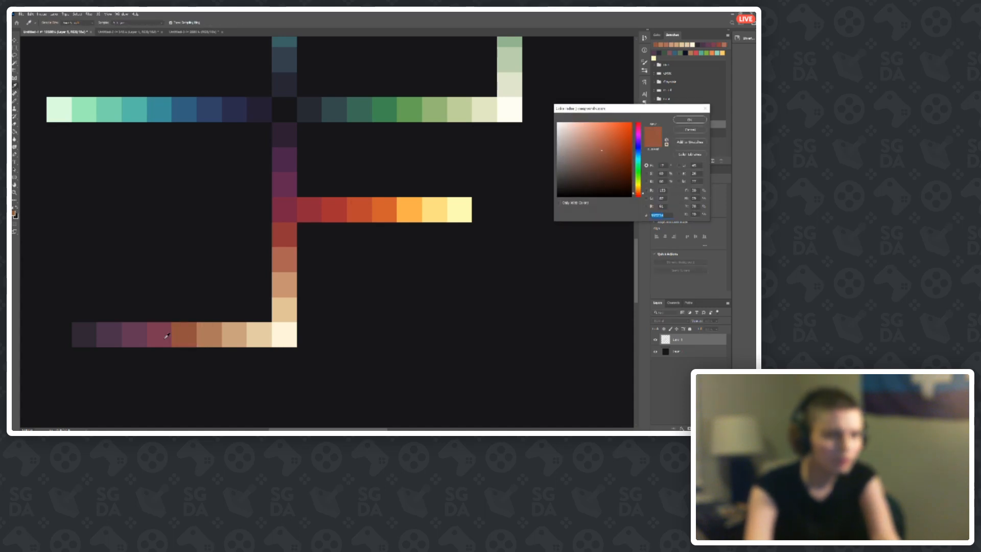
left_click(164, 337)
left_click(179, 335)
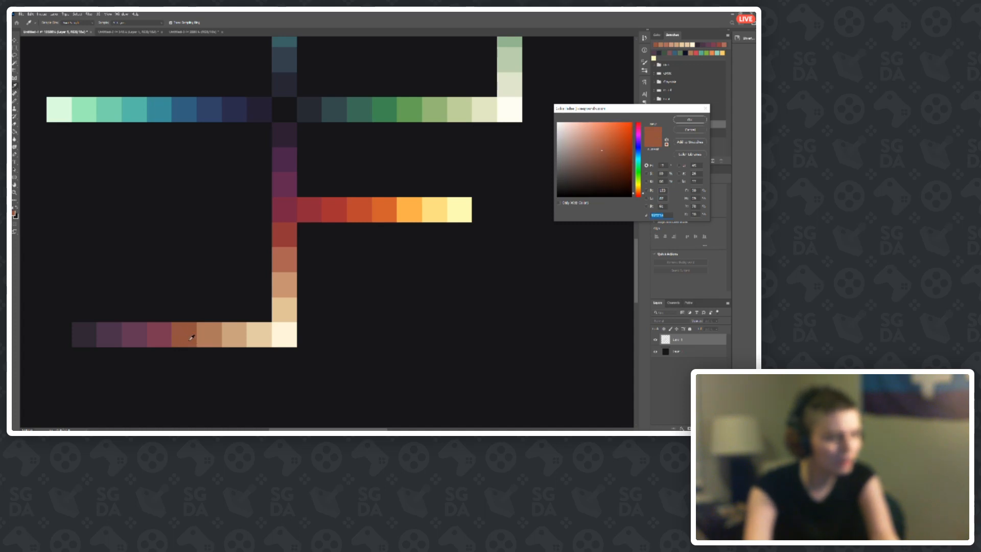
left_click(203, 336)
left_click(192, 335)
left_click(209, 335)
left_click(186, 335)
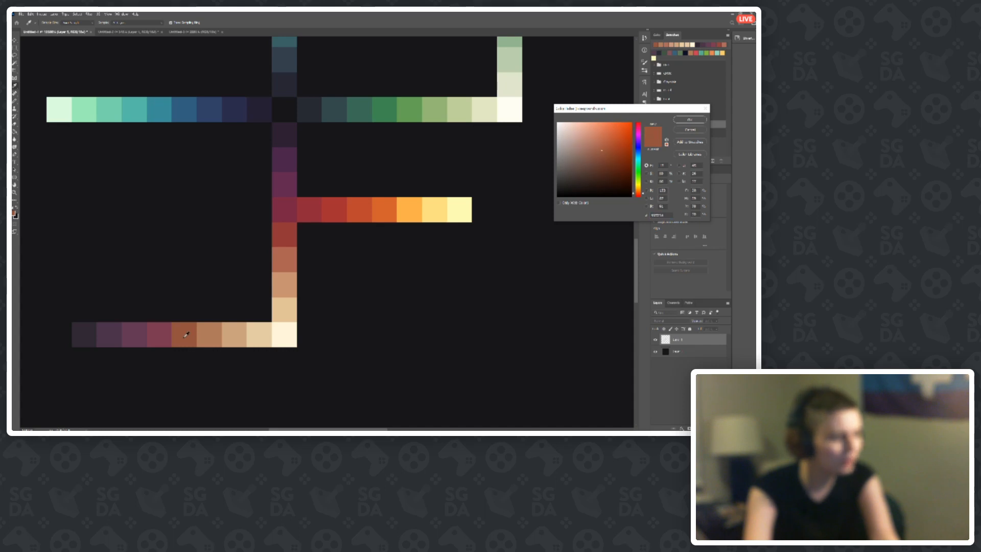
left_click(156, 337)
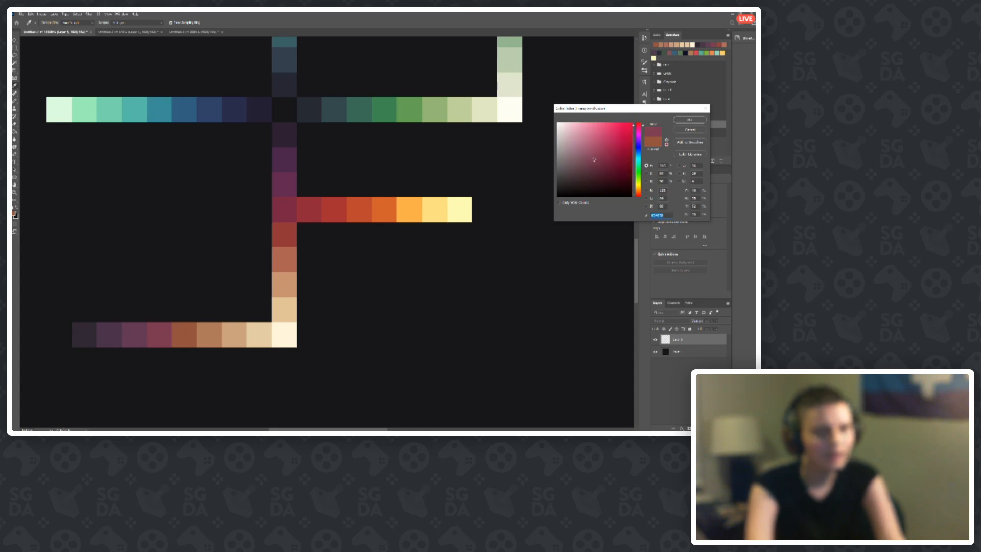
left_click_drag(638, 197, 638, 194)
left_click(690, 119)
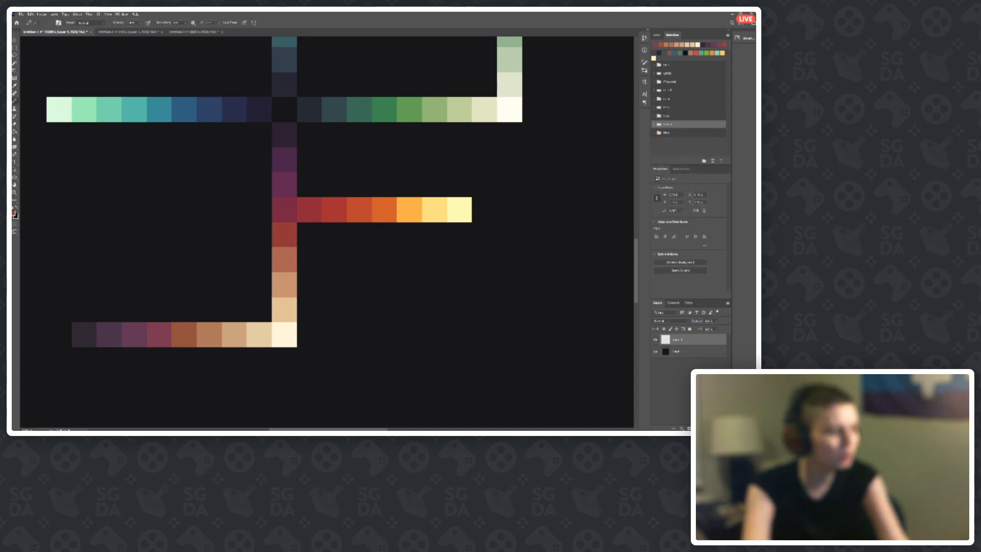
left_click(159, 335)
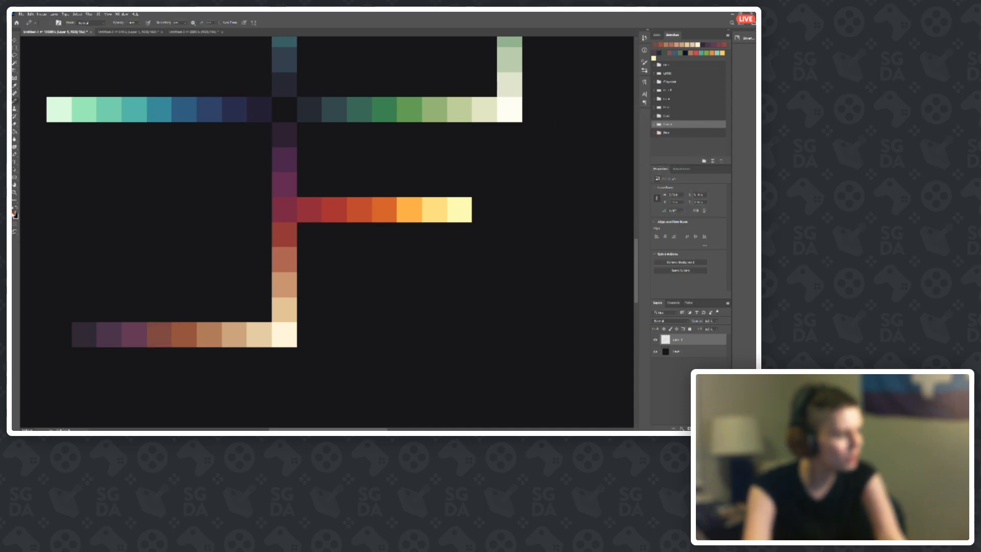
Step: Sample the purple square beside the darkest brown one, set its hue to 3, and apply the colour for repainting
left_click(15, 213)
left_click(142, 335)
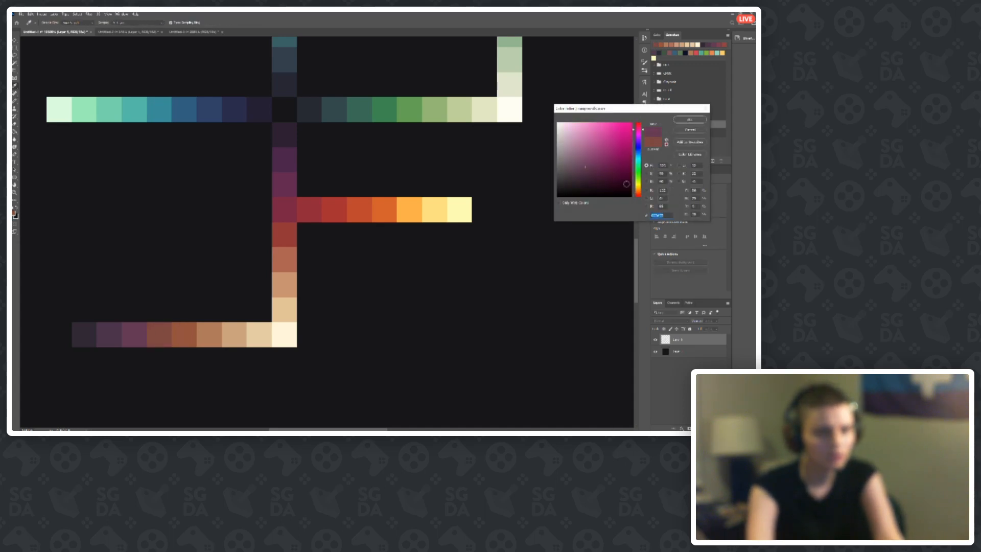
left_click_drag(639, 130, 638, 124)
left_click(690, 120)
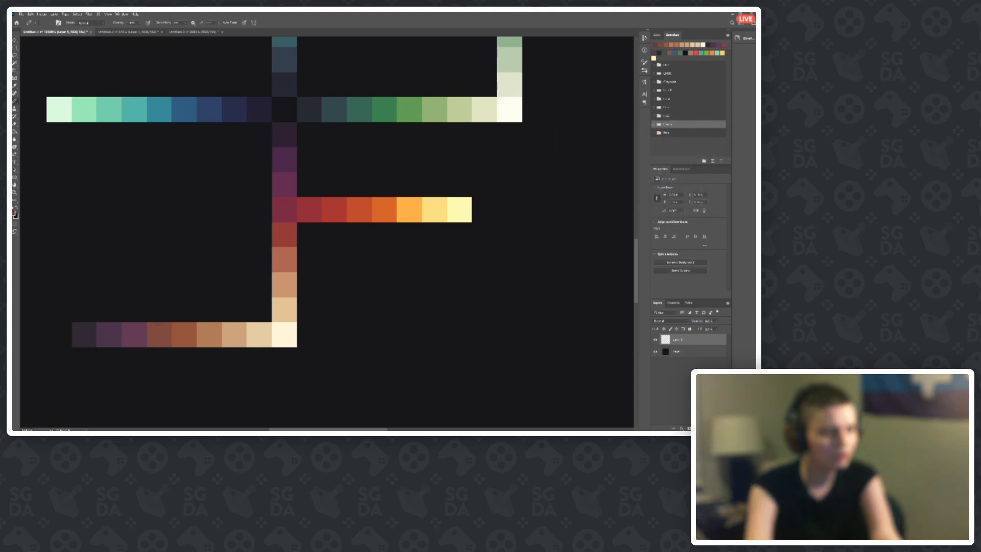
Step: Compare the second-darkest square of the bottom ramp with its brown neighbour, set its hue to 355, and apply the colour for repainting
left_click(15, 213)
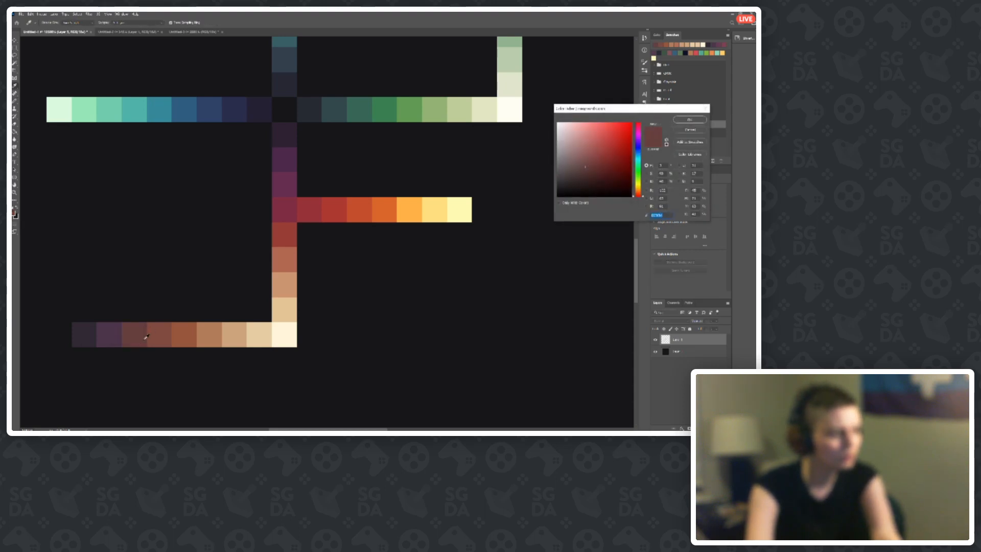
left_click(115, 335)
left_click_drag(668, 165, 652, 165)
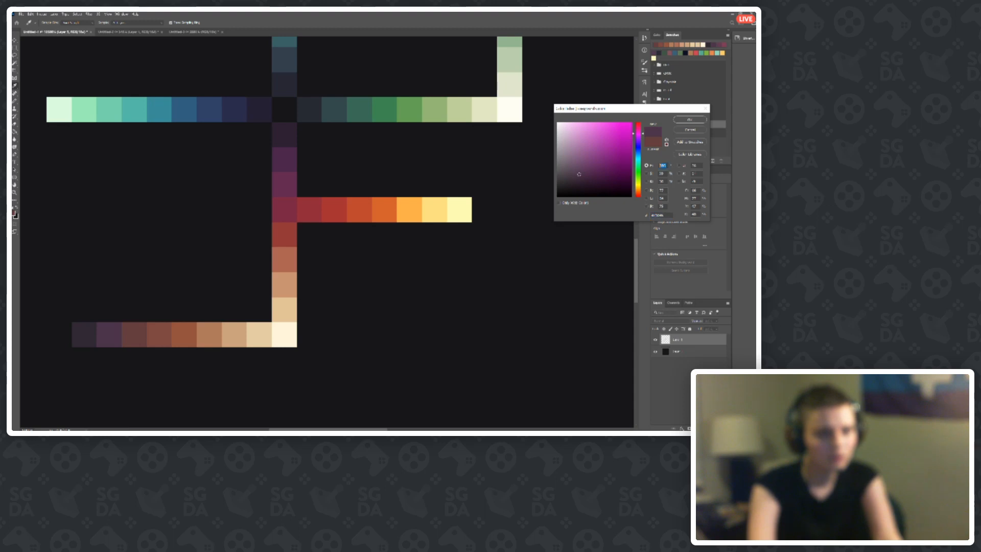
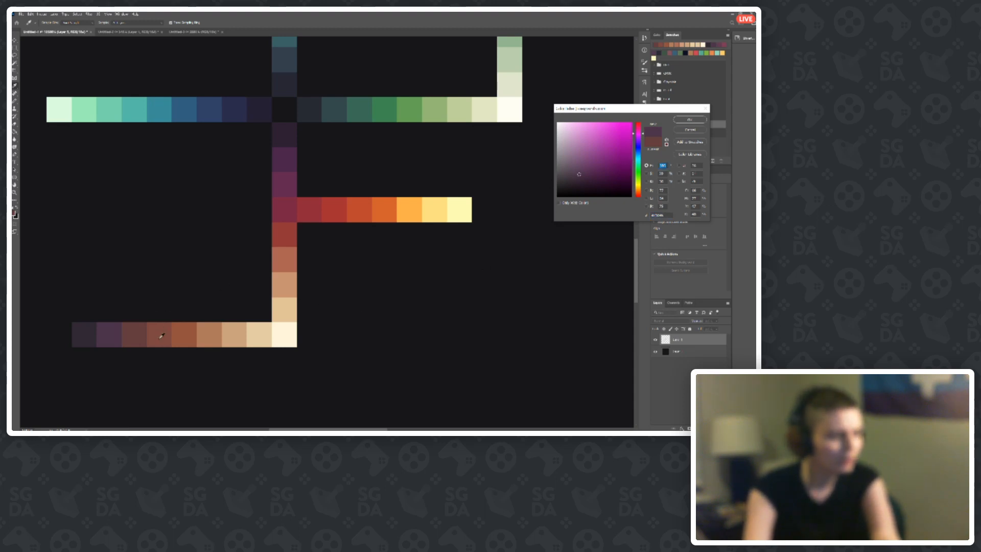
left_click(134, 334)
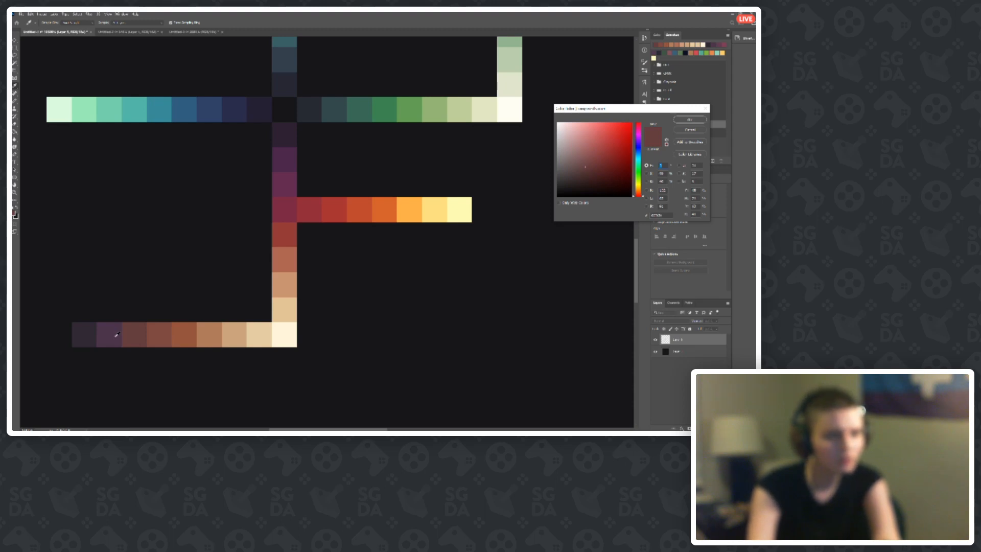
left_click(117, 334)
type("355")
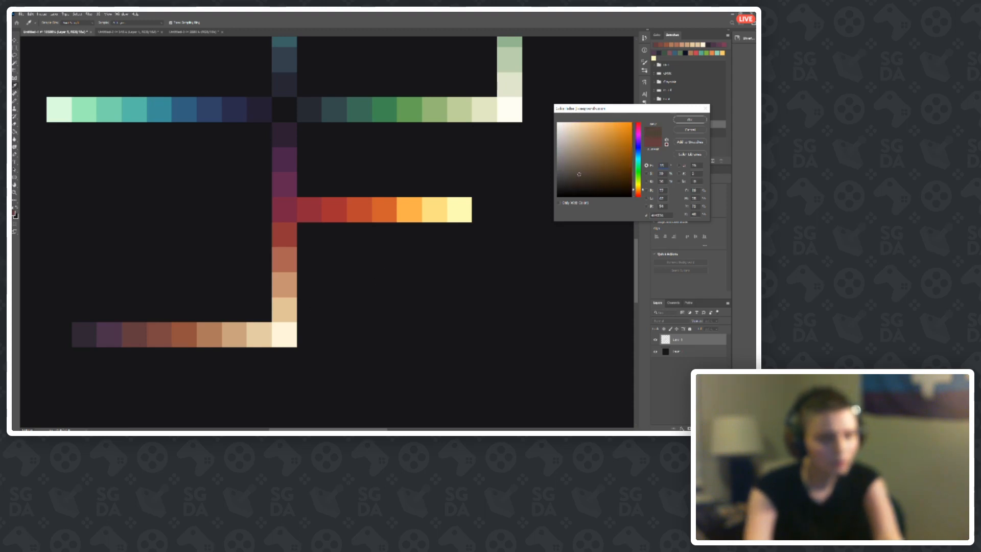
left_click(690, 120)
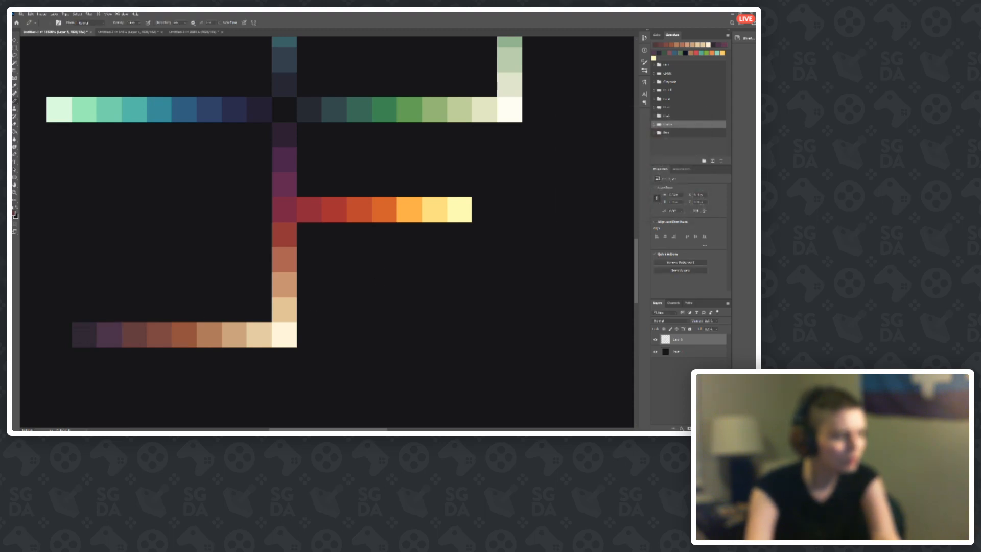
Step: Sample the darkest purple square at the end of the bottom ramp, set its hue to 345, and repaint the square
left_click(14, 211)
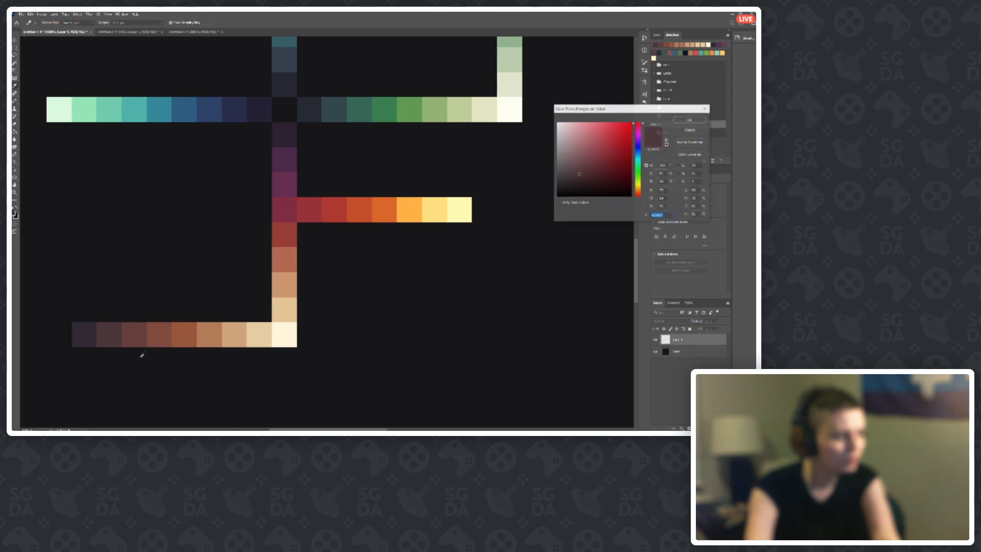
left_click(86, 331)
double_click(664, 166)
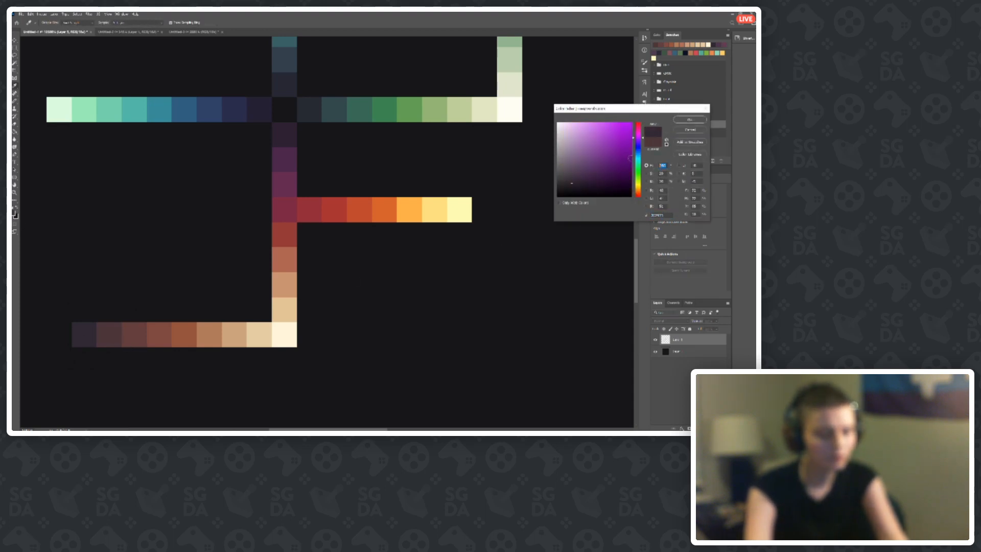
type("345")
left_click(687, 120)
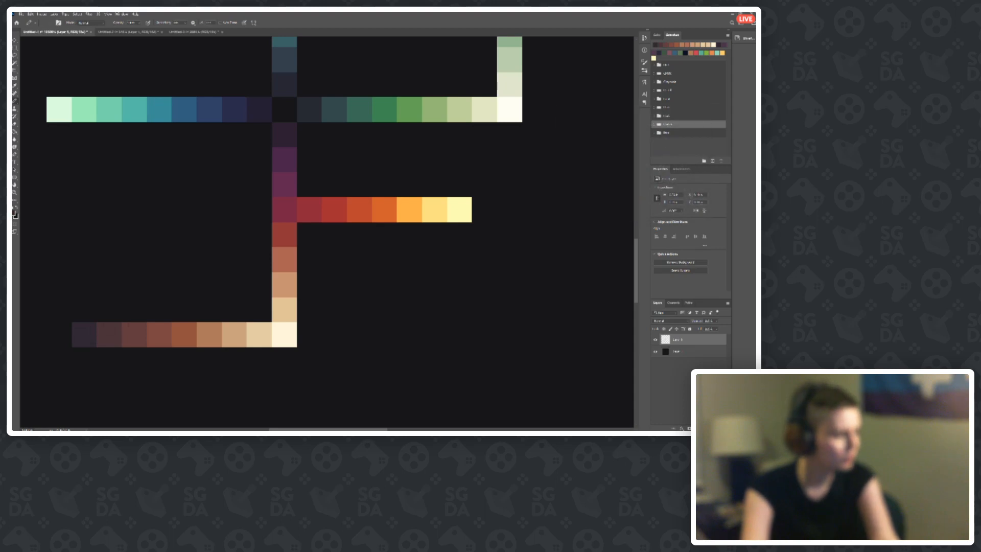
left_click(84, 335)
Step: Sketch a pixel-art log beside the bottom ramp, using its reddish brown for the bark and its cream for the round cut end
scroll(332, 335, "down", 3)
left_click(230, 334, "alt")
scroll(150, 312, "down", 1)
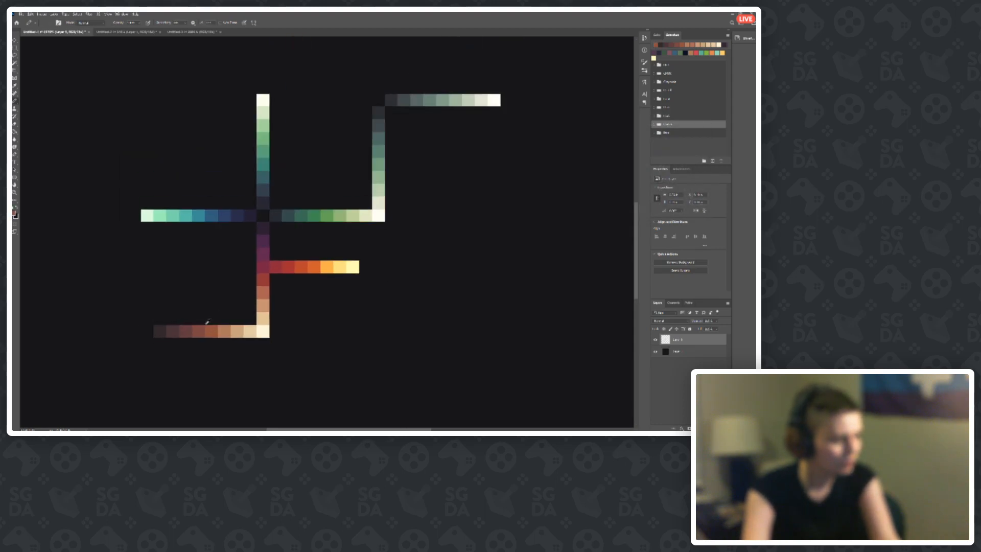
scroll(148, 312, "down", 2)
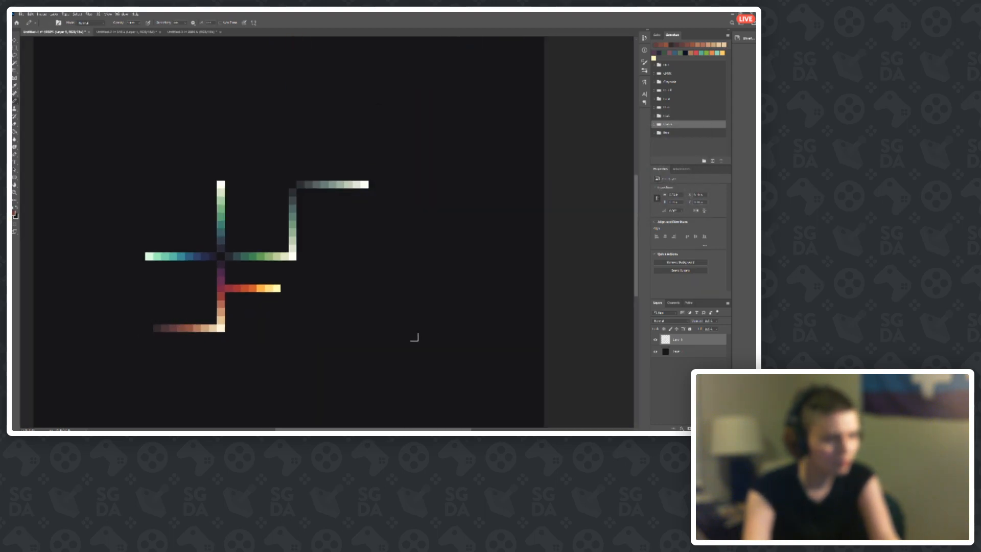
mouse_move(332, 357)
left_mouse_down()
mouse_move(385, 364)
mouse_move(436, 303)
mouse_move(337, 360)
mouse_move(359, 387)
mouse_move(387, 381)
mouse_move(442, 330)
mouse_move(212, 327)
mouse_move(347, 387)
mouse_move(397, 360)
mouse_move(370, 349)
mouse_move(361, 356)
mouse_move(381, 362)
left_mouse_up()
left_click(210, 330, "alt")
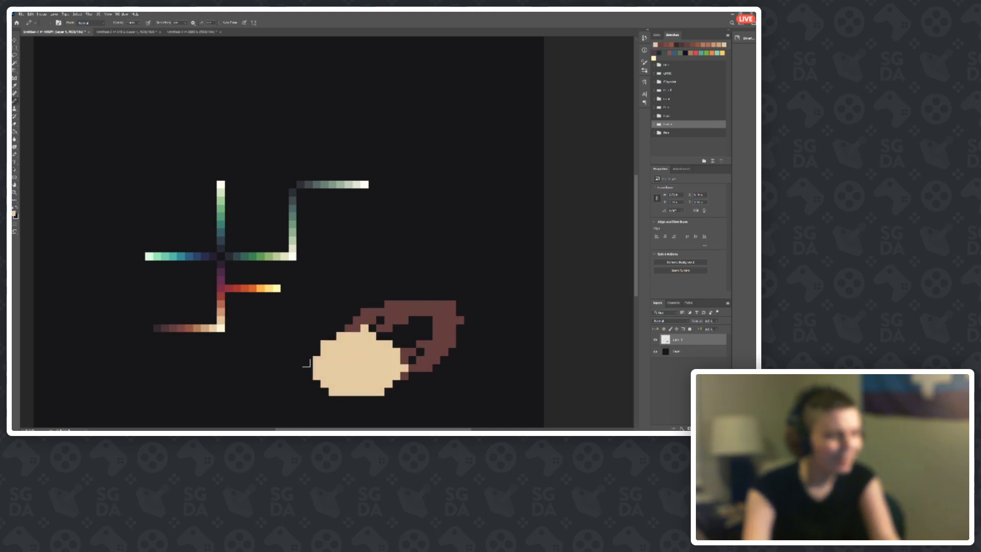
Step: Fill the remaining gaps in the log's reddish-brown bark behind the cream cut end
scroll(197, 322, "up", 2)
mouse_move(428, 324)
left_mouse_down()
mouse_move(473, 288)
mouse_move(470, 318)
mouse_move(460, 314)
mouse_move(471, 341)
mouse_move(487, 333)
mouse_move(489, 356)
left_mouse_up()
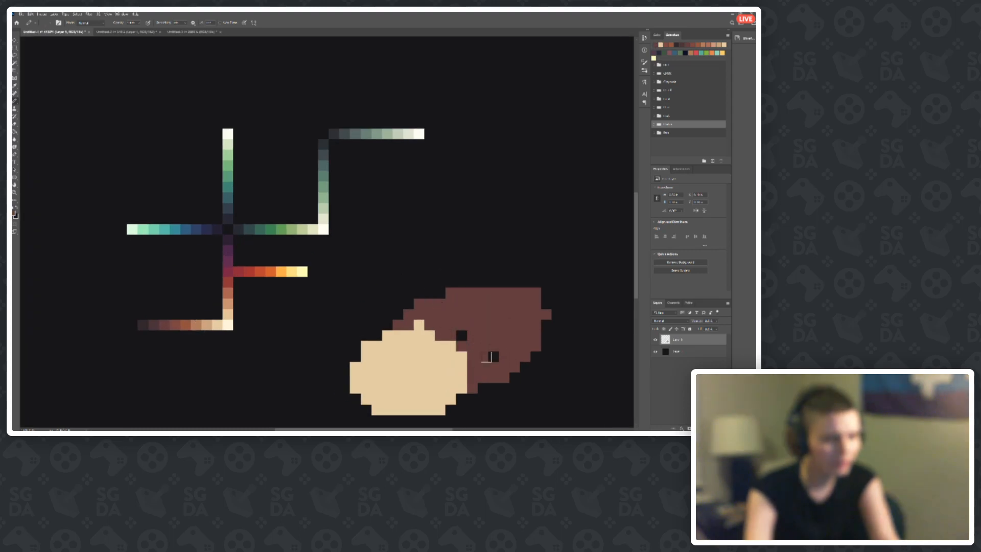
left_click(494, 356)
left_click(462, 335)
Step: Sample the tan square of the bottom ramp and draw a growth ring inside the log's cream cut end
scroll(213, 333, "up", 2)
left_click(210, 325, "alt")
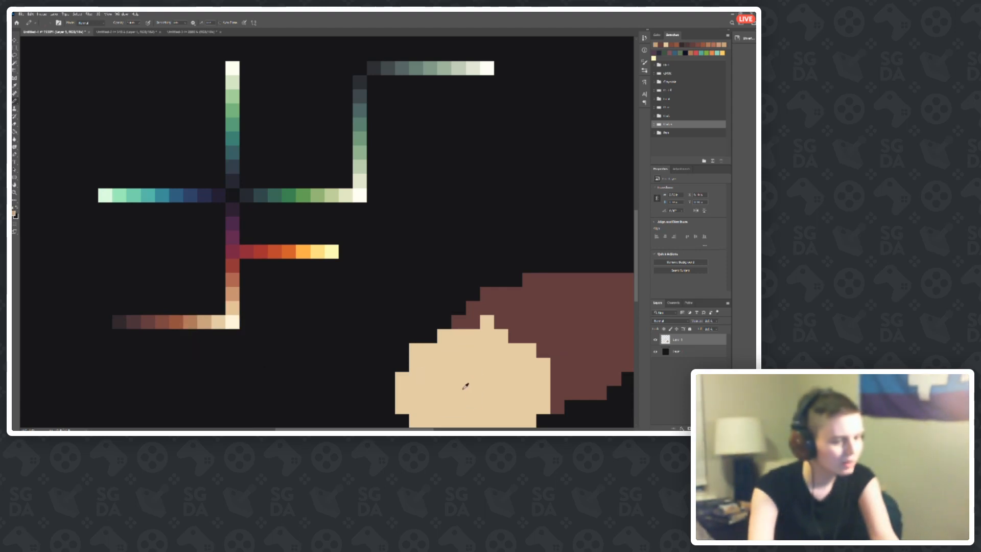
left_click(211, 318, "alt")
scroll(385, 344, "down", 2)
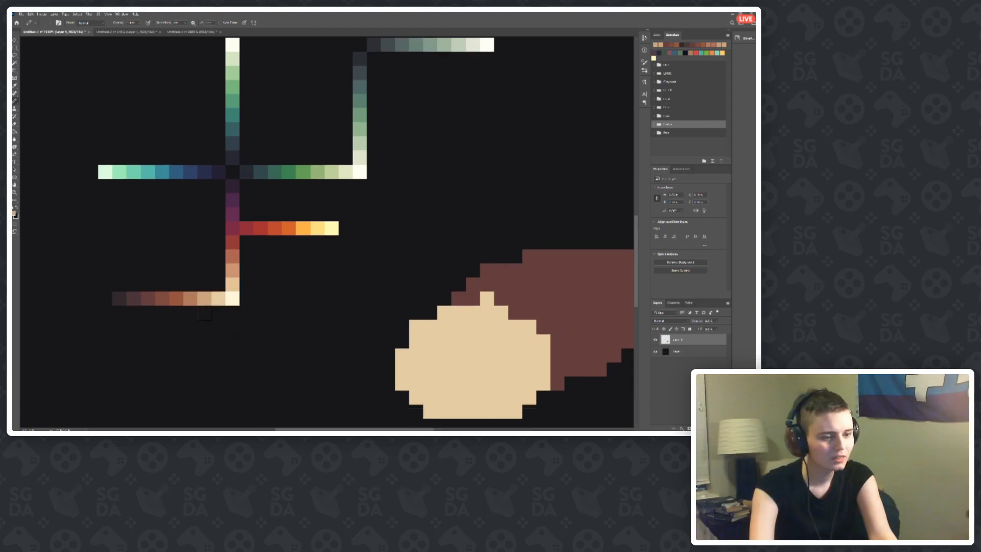
scroll(376, 377, "up", 1)
left_click_drag(385, 373, 403, 368)
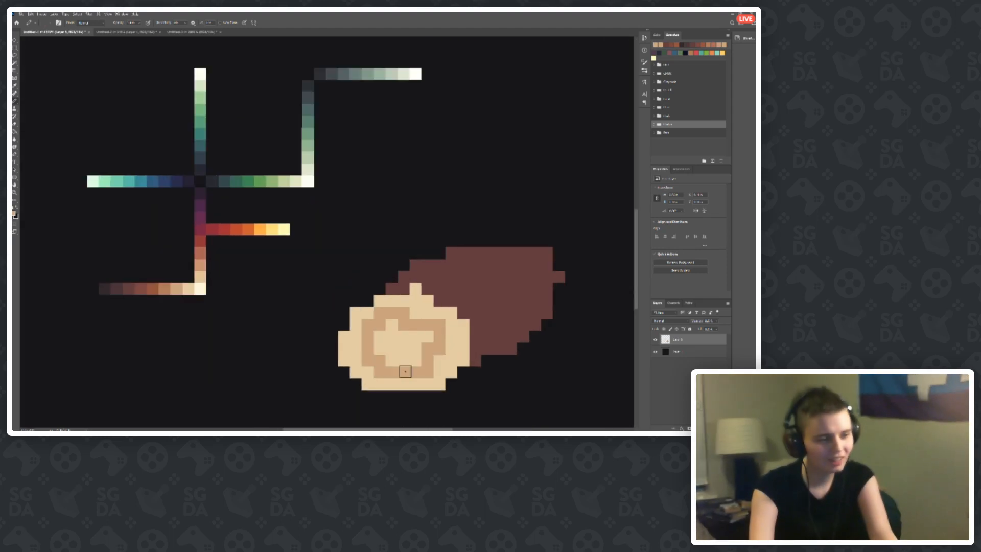
Step: Sample the second-darkest brown of the bottom ramp and shade the underside of the log along its lower edge
scroll(508, 263, "down", 1)
scroll(464, 309, "up", 2)
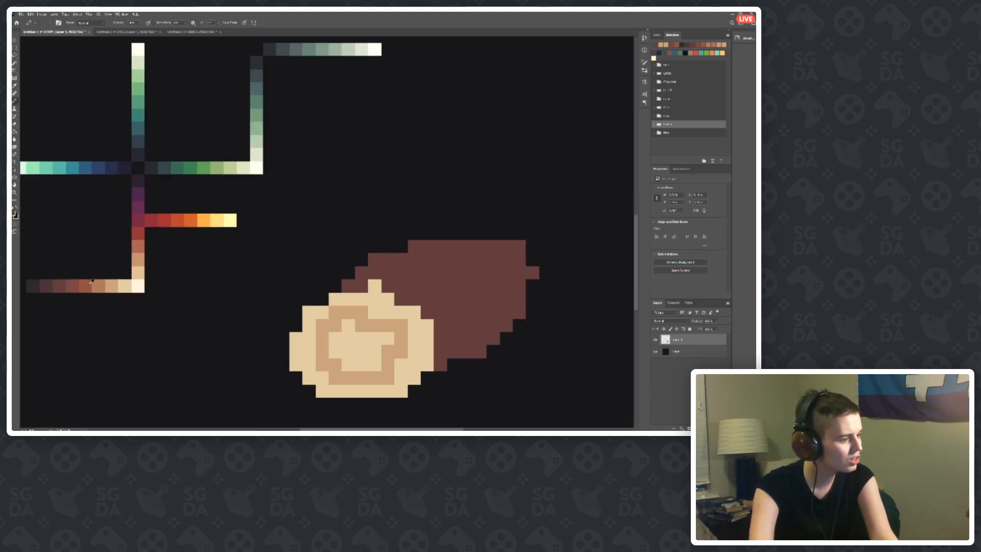
left_click(65, 282, "alt")
left_click(51, 281, "alt")
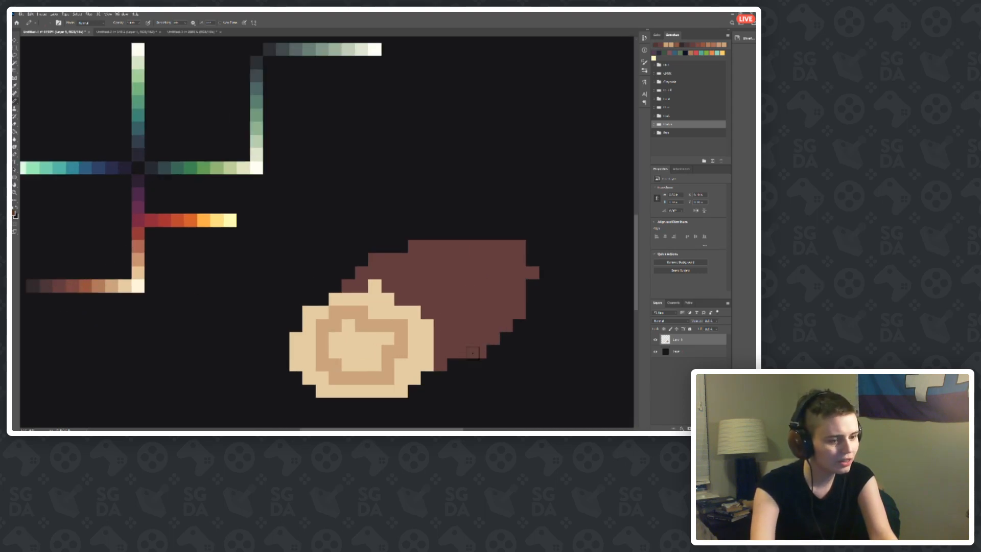
mouse_move(439, 358)
left_mouse_down()
mouse_move(504, 311)
mouse_move(432, 347)
mouse_move(469, 352)
mouse_move(495, 338)
mouse_move(520, 285)
left_mouse_up()
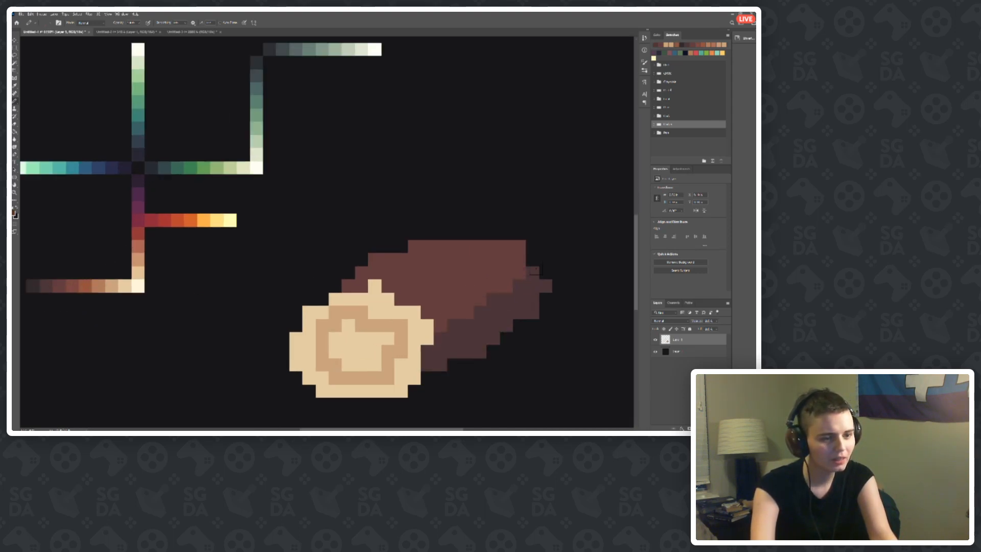
Step: Extend the reddish-brown bark above the cut end and along the back, and add a shaded branch stub on top of the log
scroll(368, 299, "down", 2)
scroll(345, 284, "up", 2)
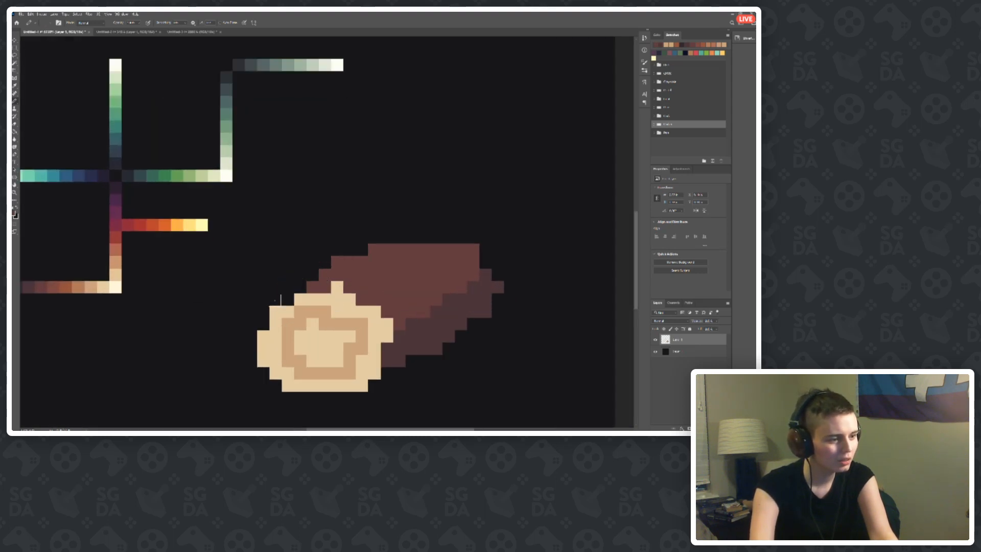
mouse_move(281, 299)
left_mouse_down()
mouse_move(369, 251)
mouse_move(286, 295)
mouse_move(346, 254)
mouse_move(394, 237)
mouse_move(451, 225)
mouse_move(464, 234)
mouse_move(425, 256)
mouse_move(475, 233)
mouse_move(359, 248)
mouse_move(344, 204)
mouse_move(364, 221)
left_mouse_up()
left_click(460, 311, "alt")
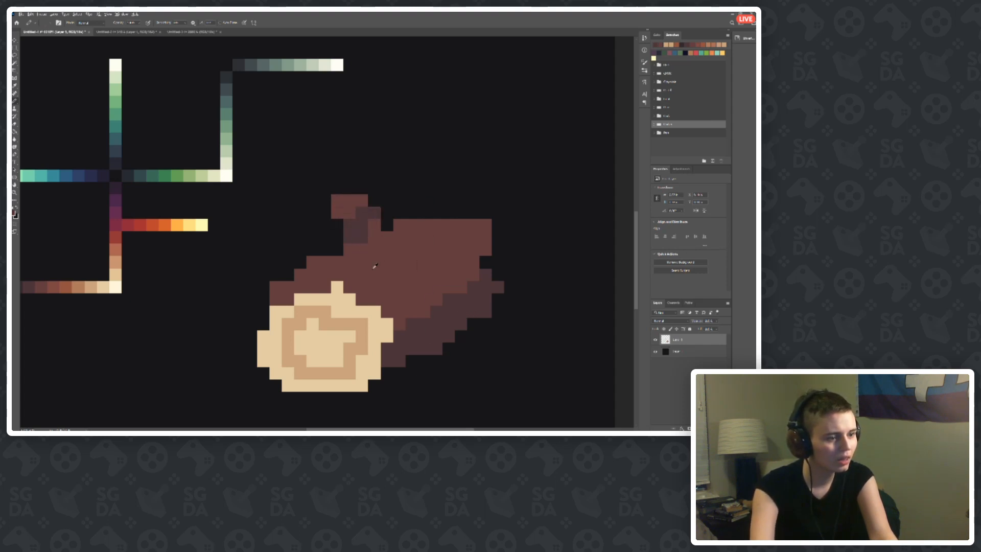
Step: Paint orange-brown highlight patches on the log's bark, including one on its upper edge above the cut end
scroll(375, 266, "down", 5)
scroll(429, 384, "up", 6)
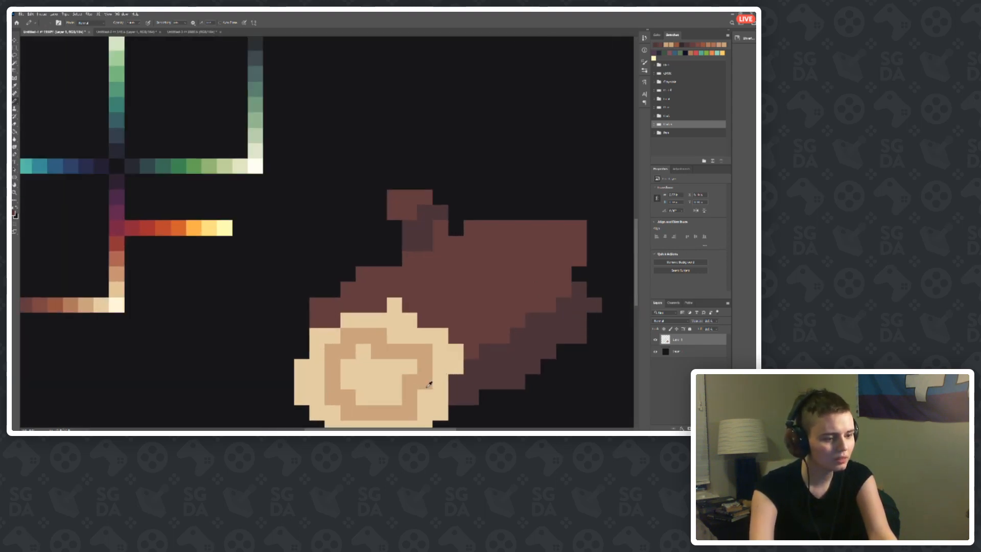
scroll(56, 306, "down", 1)
mouse_move(410, 302)
left_mouse_down()
mouse_move(412, 289)
mouse_move(424, 290)
mouse_move(402, 290)
mouse_move(411, 289)
left_mouse_up()
key("ctrl+z")
mouse_move(461, 251)
left_mouse_down()
mouse_move(474, 276)
mouse_move(423, 316)
left_mouse_up()
left_click_drag(347, 276, 334, 290)
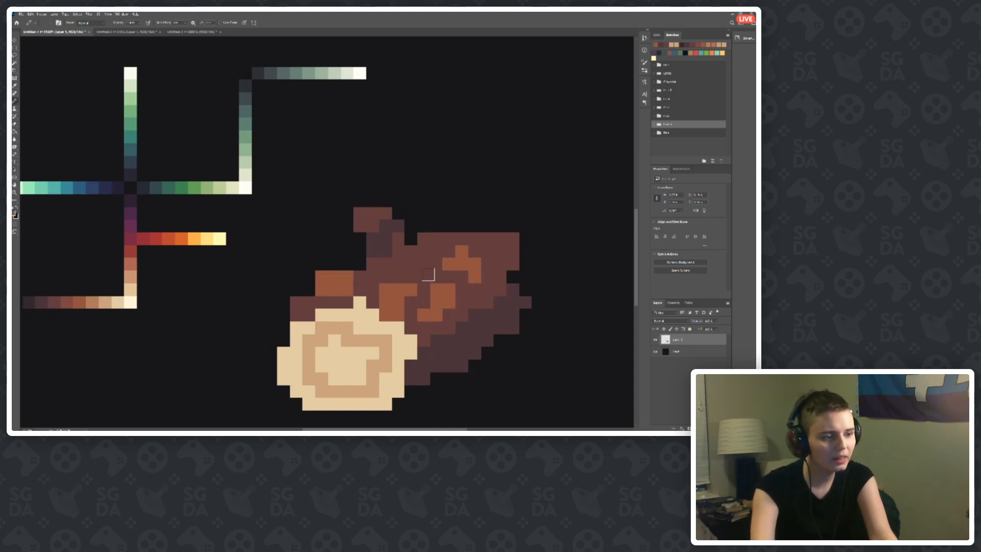
Step: Try to spread the orange-brown highlights further across the middle of the log's bark
scroll(428, 274, "down", 5)
scroll(387, 277, "up", 2)
scroll(387, 277, "up", 3)
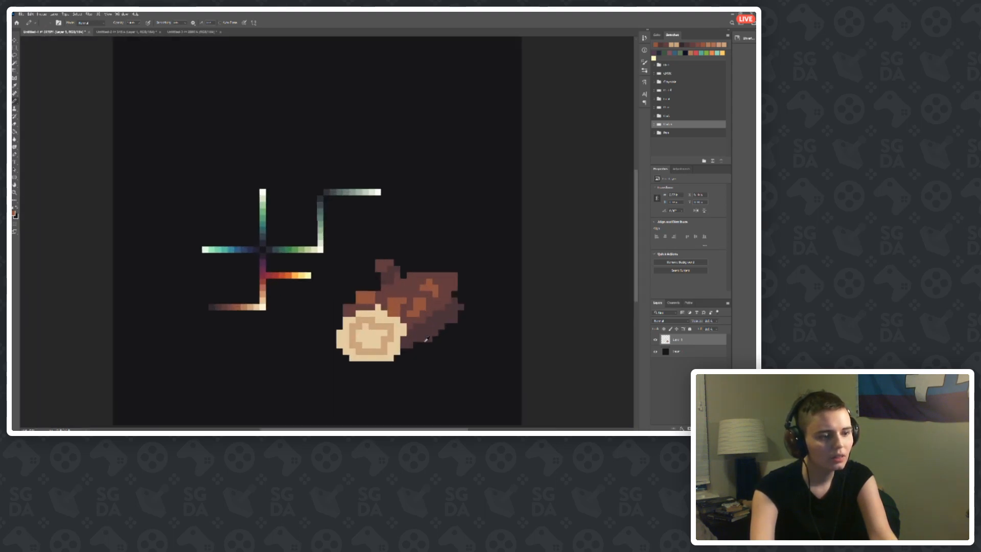
scroll(435, 274, "down", 4)
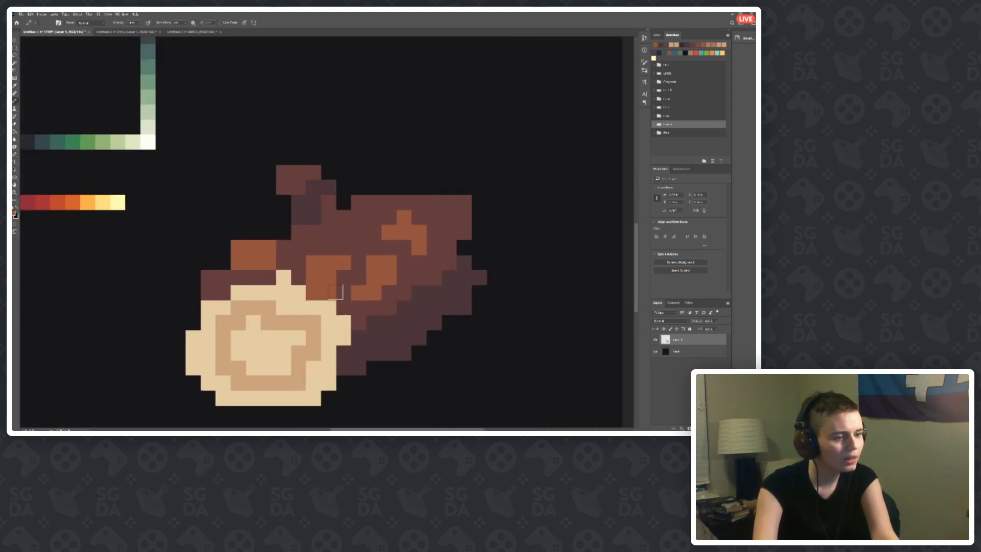
scroll(436, 275, "up", 4)
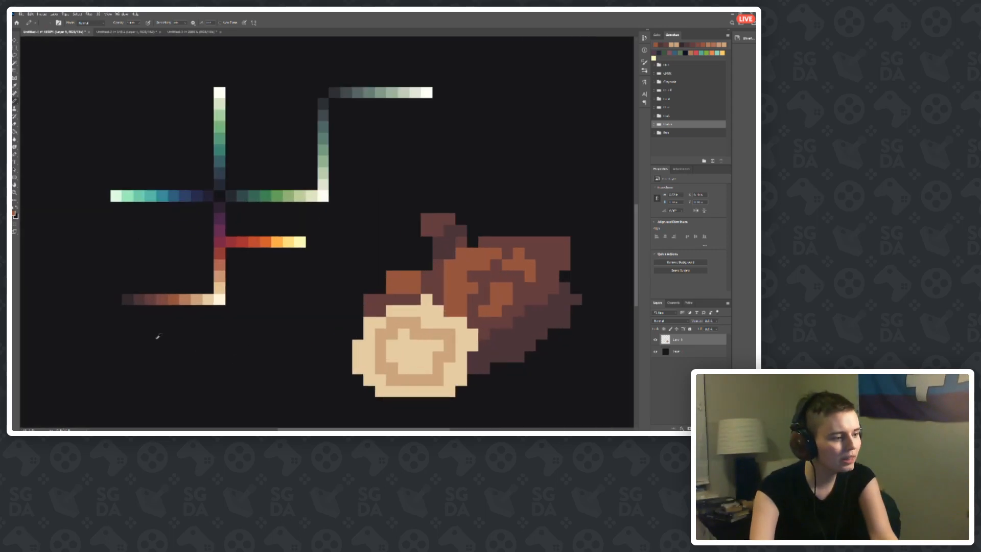
scroll(201, 292, "down", 4)
left_click_drag(363, 265, 351, 280)
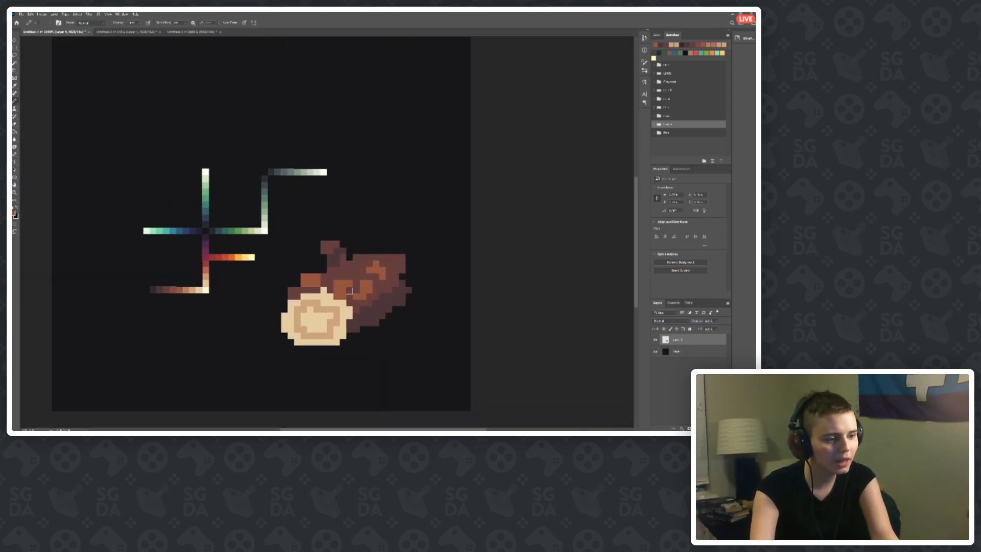
Step: Compare the reddish-brown, orange-brown and light brown squares of the bottom ramp in the colour picker, finishing on the orange-brown
scroll(142, 316, "up", 3)
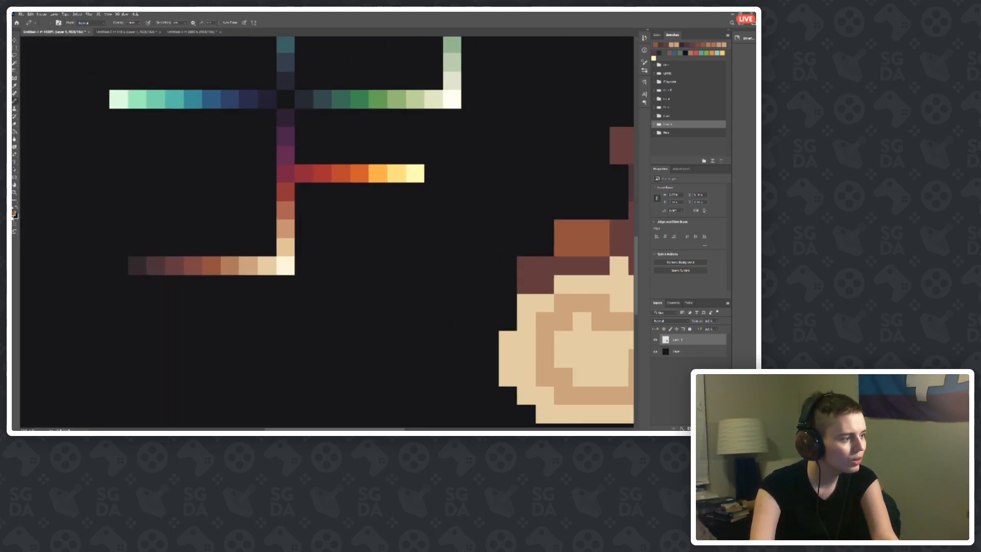
left_click(14, 215)
left_click(192, 264)
left_click(210, 269)
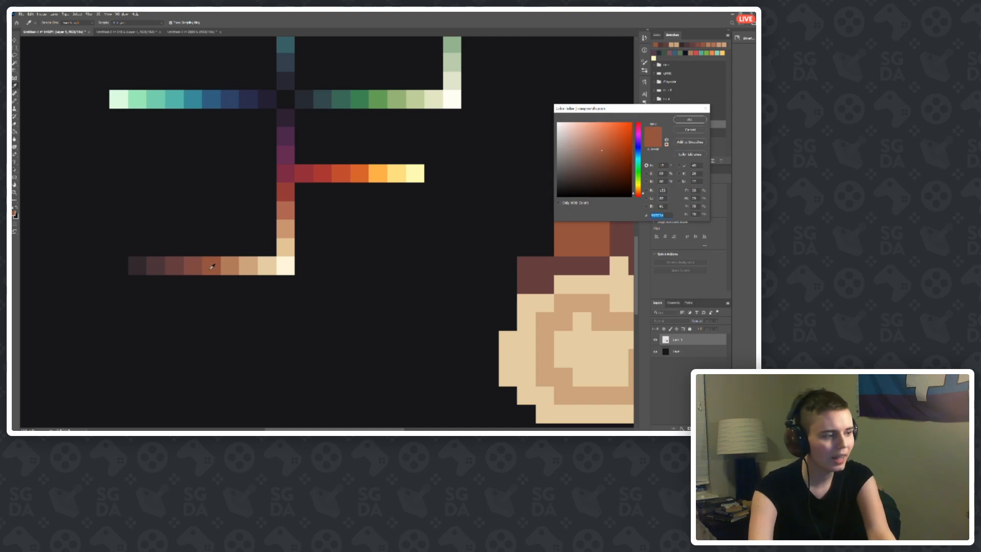
left_click(224, 263)
left_click(217, 262)
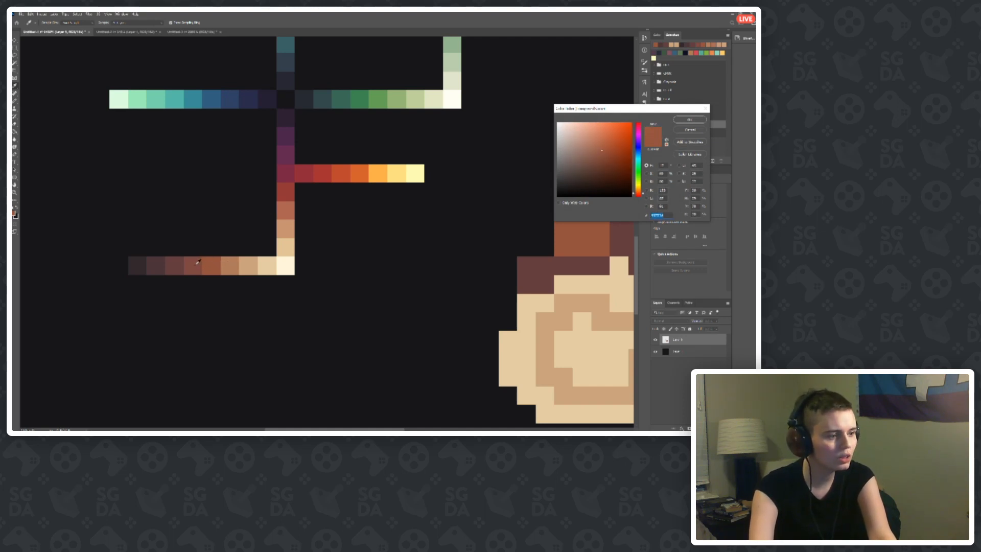
left_click(197, 262)
left_click(233, 262)
left_click(211, 263)
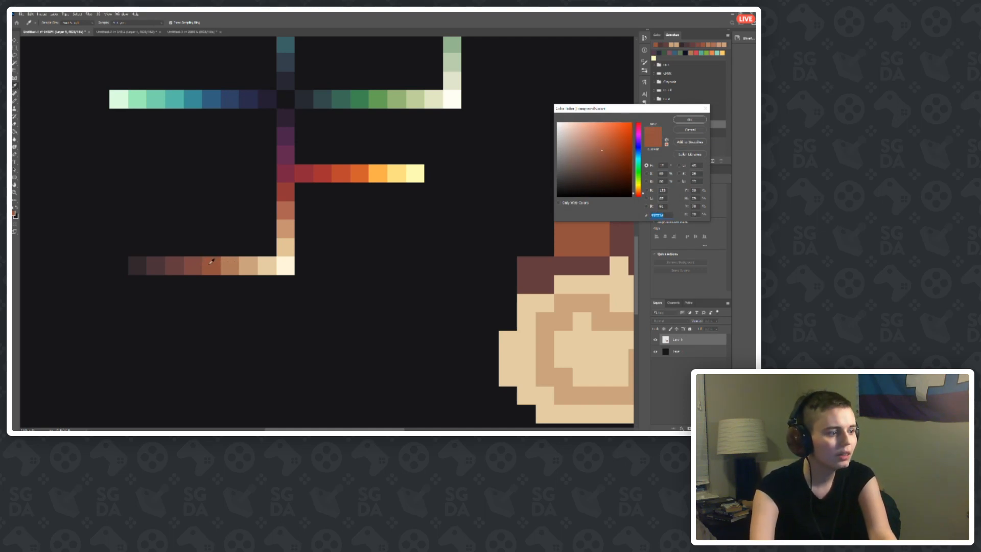
left_click(193, 264)
left_click(218, 264)
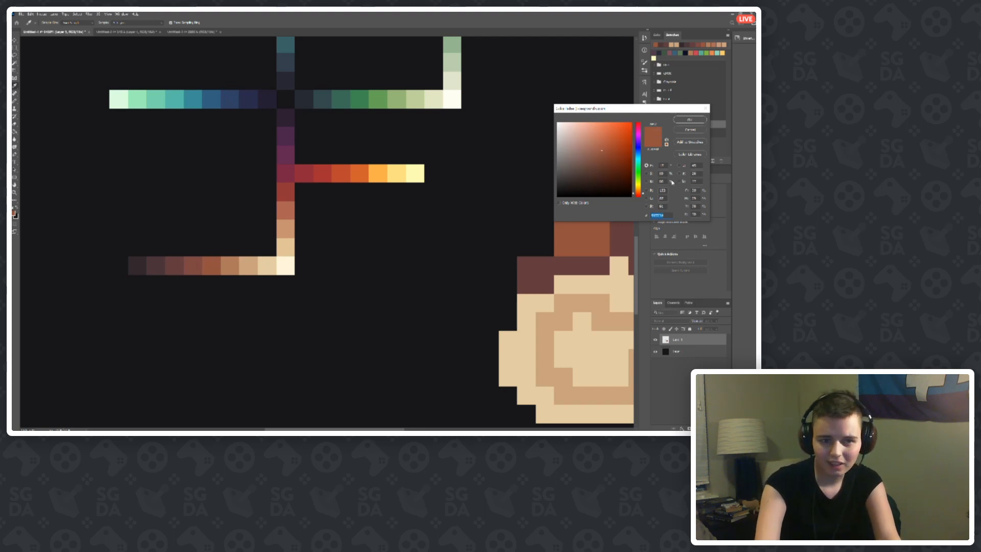
left_click(689, 120)
Step: Examine the log against the bottom brown ramp, both up close and at a reduced size
scroll(142, 275, "down", 6)
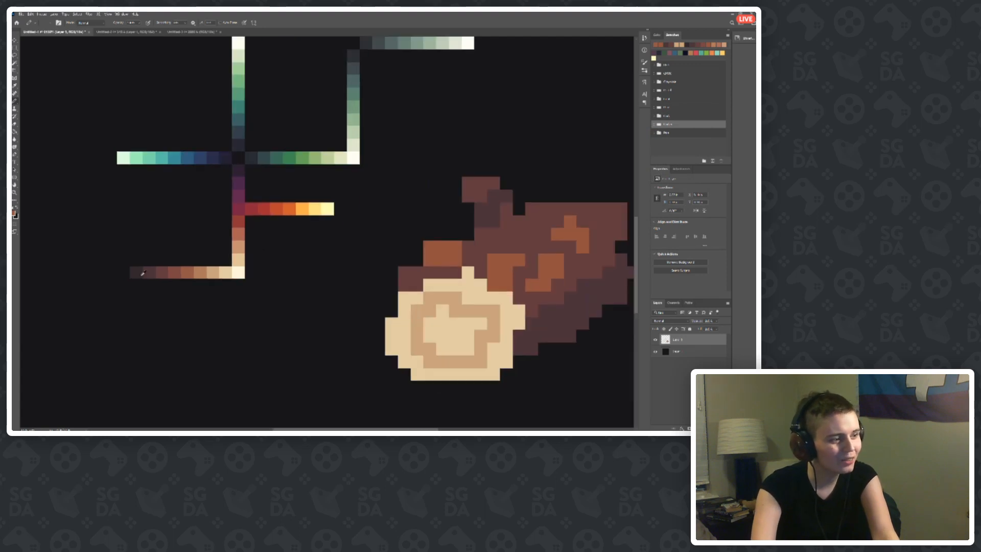
scroll(436, 295, "up", 3)
key("g")
scroll(395, 276, "down", 2)
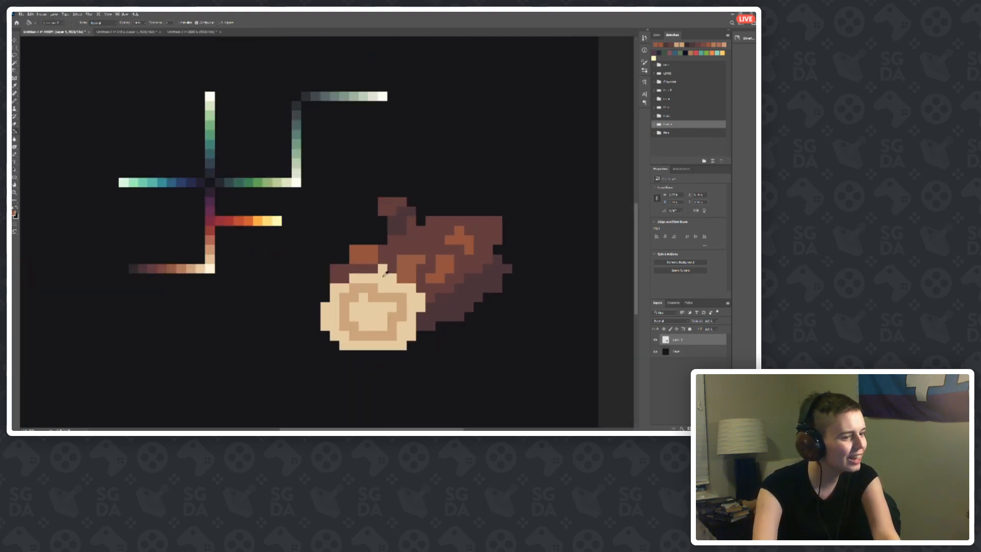
scroll(370, 247, "up", 3)
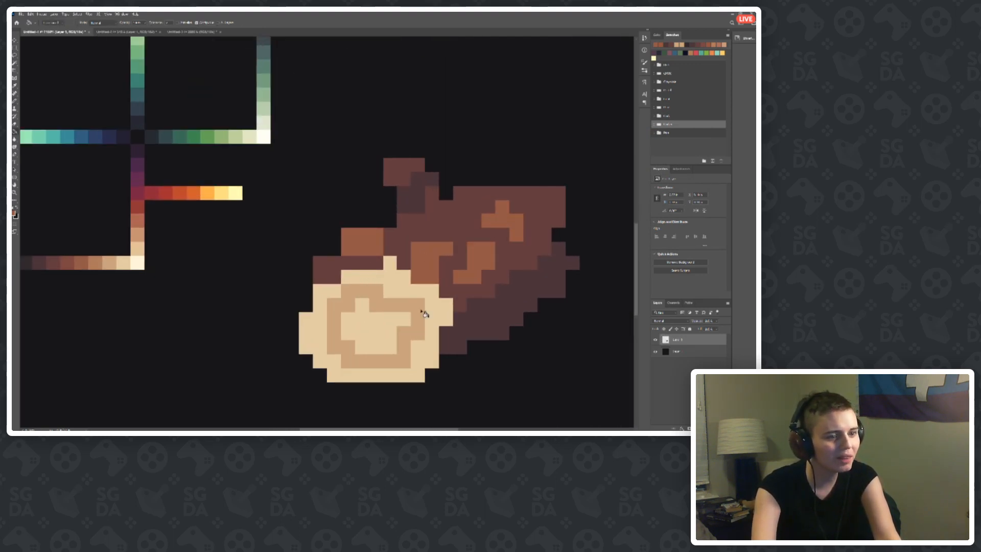
scroll(424, 314, "down", 5)
scroll(425, 333, "up", 3)
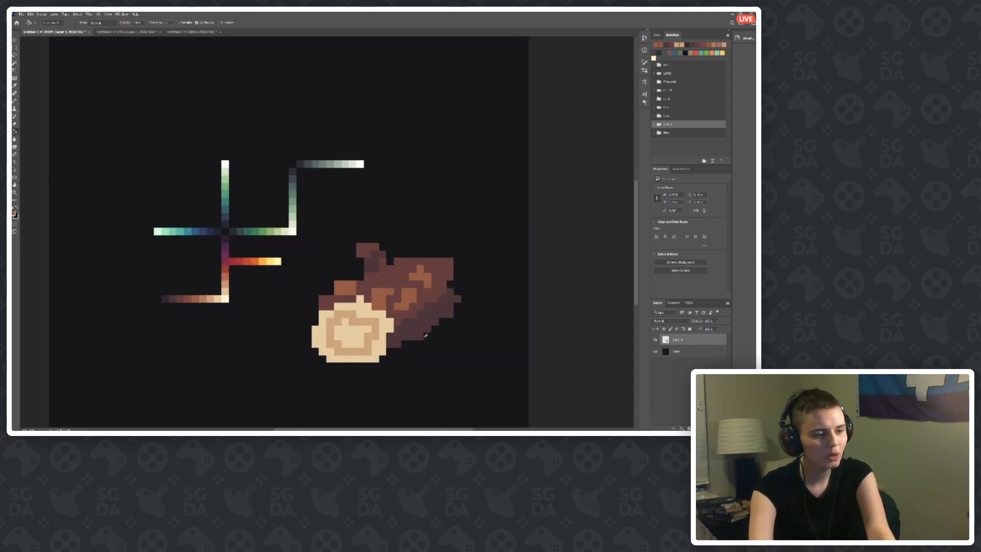
scroll(426, 333, "up", 1)
Step: Blend the ramp's mid brown around the bark's orange-brown highlights and above the cut end, then resample the orange-brown for further highlights
key("b")
left_click(85, 281, "alt")
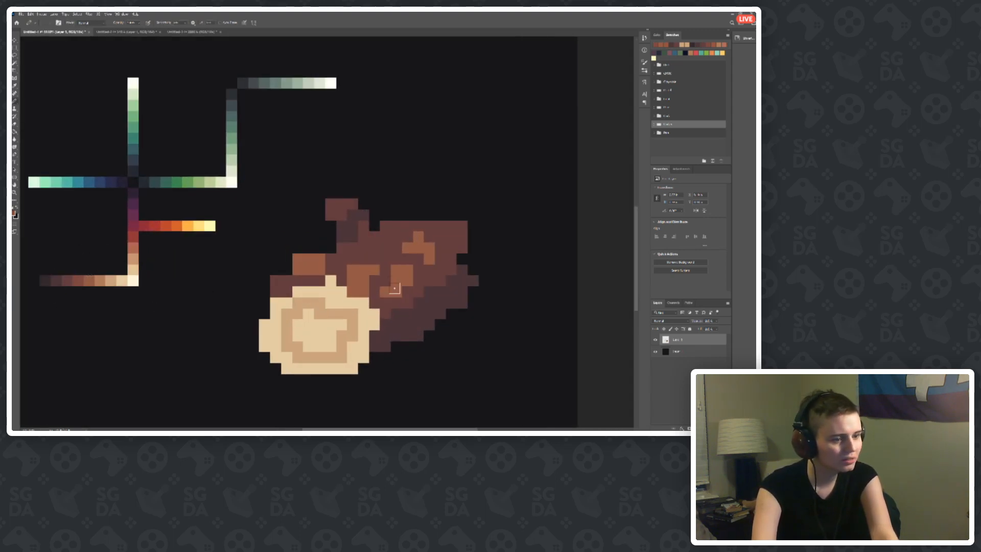
mouse_move(394, 289)
left_mouse_down()
mouse_move(376, 303)
mouse_move(450, 291)
mouse_move(414, 309)
mouse_move(364, 292)
mouse_move(387, 301)
mouse_move(374, 281)
left_mouse_up()
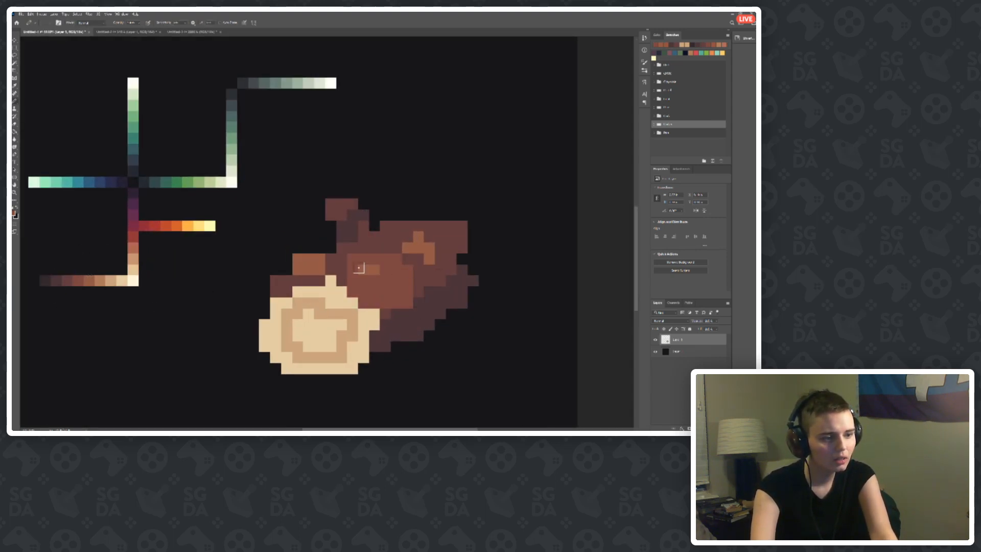
left_click_drag(418, 259, 435, 246)
mouse_move(324, 264)
left_mouse_down()
mouse_move(322, 284)
mouse_move(357, 260)
mouse_move(304, 267)
mouse_move(388, 258)
mouse_move(361, 277)
mouse_move(357, 263)
mouse_move(326, 262)
mouse_move(385, 292)
left_mouse_up()
left_click(368, 272, "alt")
scroll(432, 262, "down", 1)
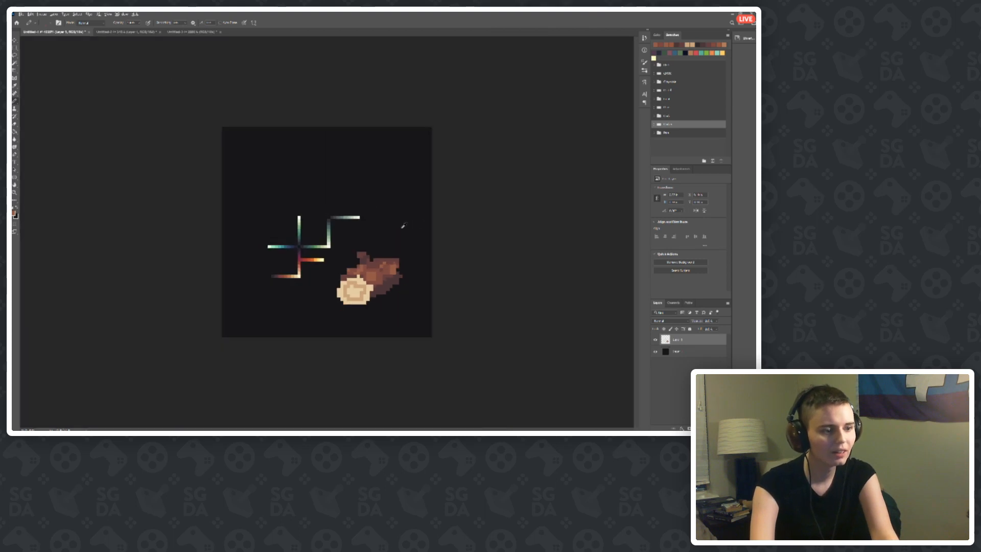
scroll(399, 228, "down", 3)
scroll(398, 274, "down", 2)
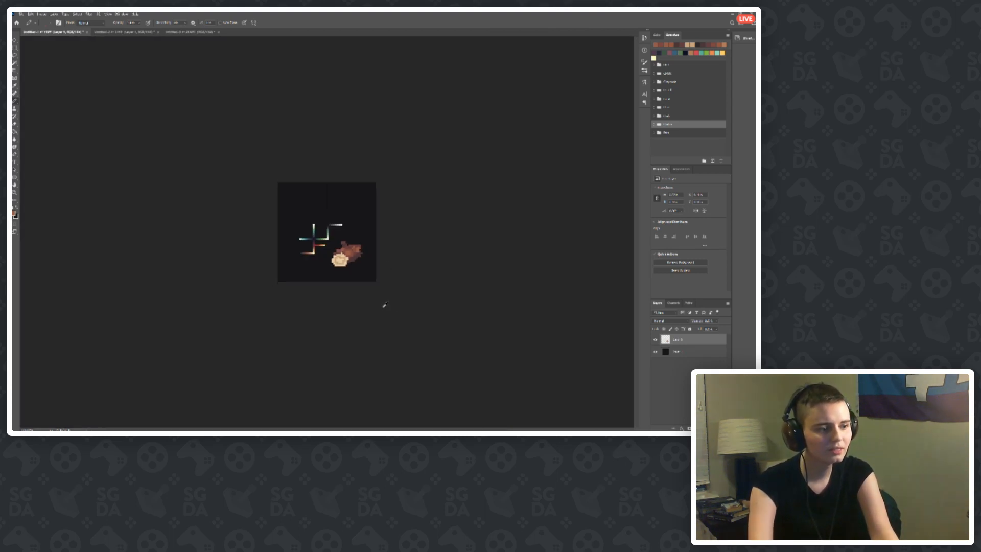
scroll(385, 305, "up", 4)
scroll(367, 358, "down", 2)
scroll(351, 413, "up", 3)
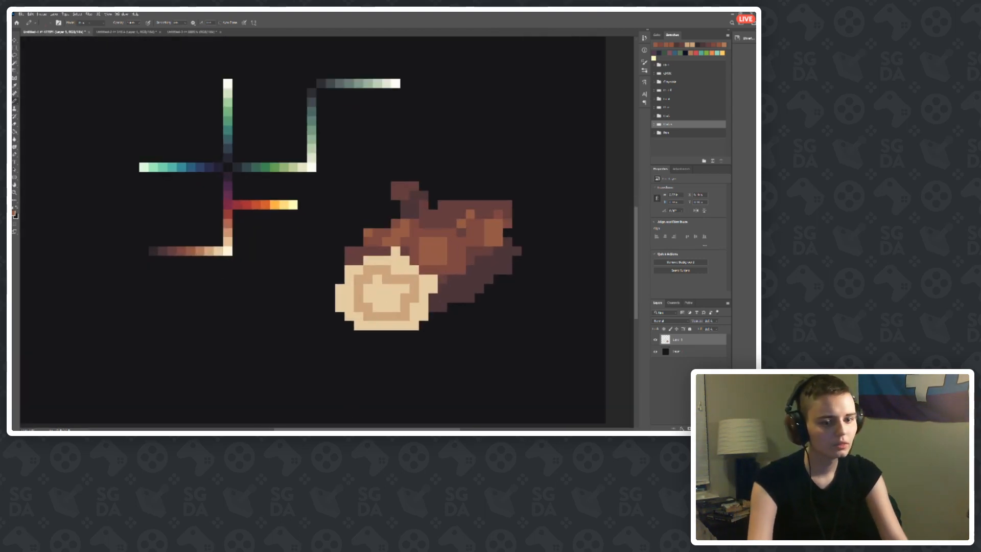
Step: Erase the entire pixel-art log beside the colour ramps with a large eraser, and reduce the eraser size
key("e")
mouse_move(409, 294)
left_mouse_down()
mouse_move(357, 307)
mouse_move(434, 245)
mouse_move(394, 213)
mouse_move(472, 247)
left_mouse_up()
key("[")
key("[")
key("[")
key("[")
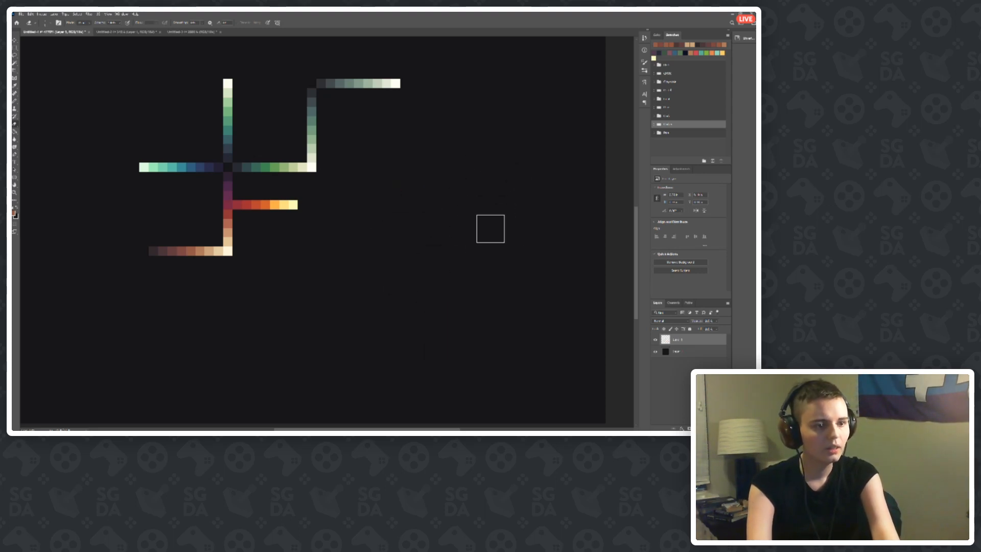
key("[")
Step: Examine all the colour ramps together on the cleared canvas, at several magnifications
scroll(429, 249, "down", 7)
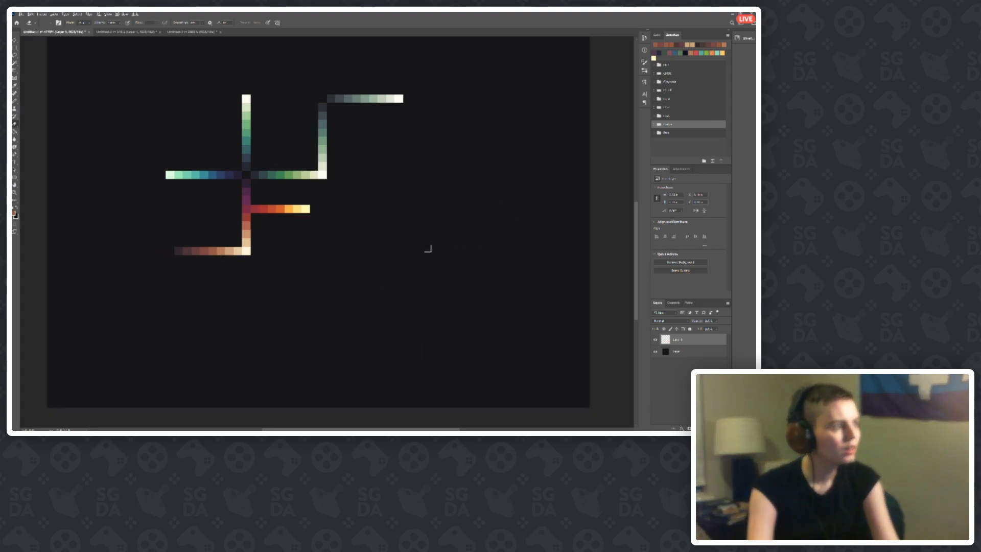
scroll(352, 236, "up", 4)
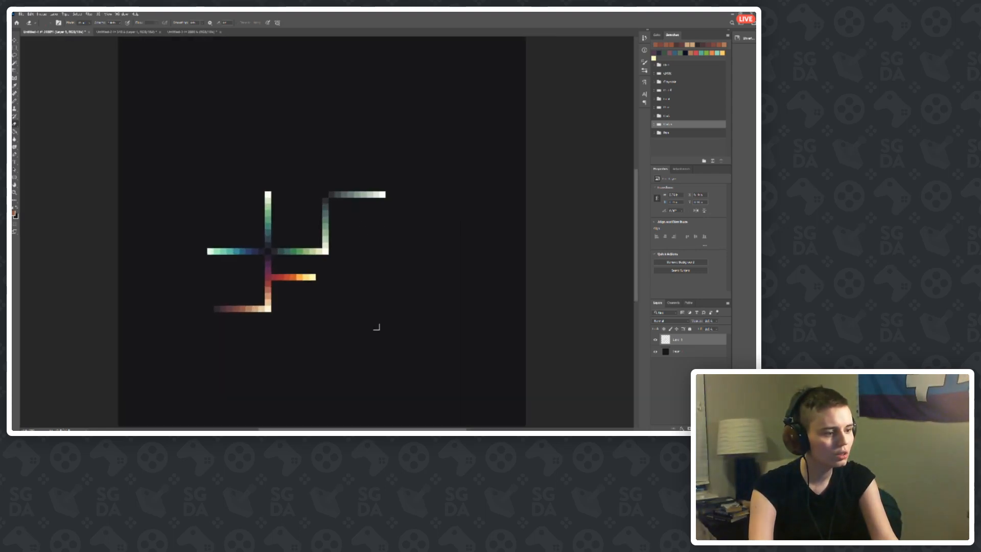
scroll(249, 279, "down", 1)
scroll(276, 289, "up", 1)
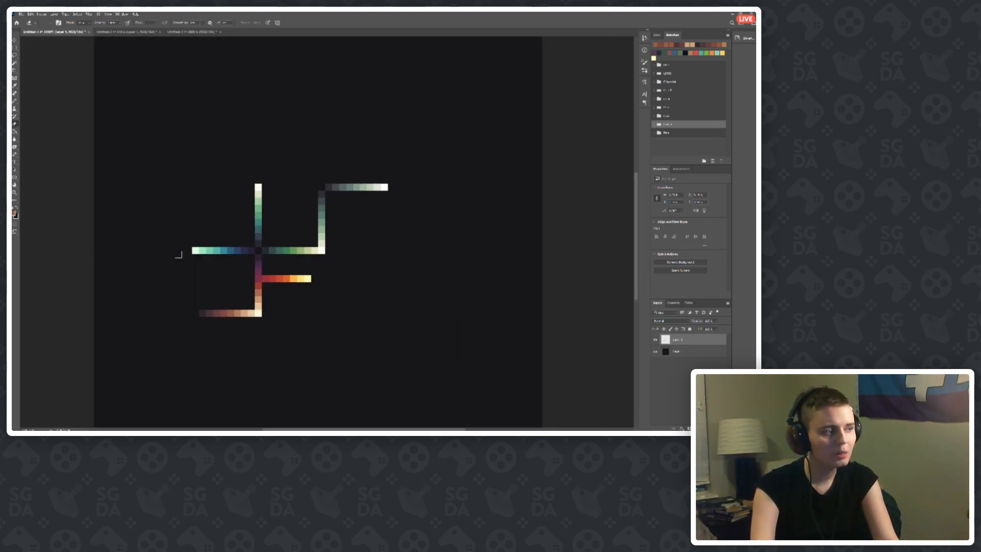
scroll(204, 264, "down", 1)
scroll(157, 280, "up", 2)
scroll(329, 232, "up", 1)
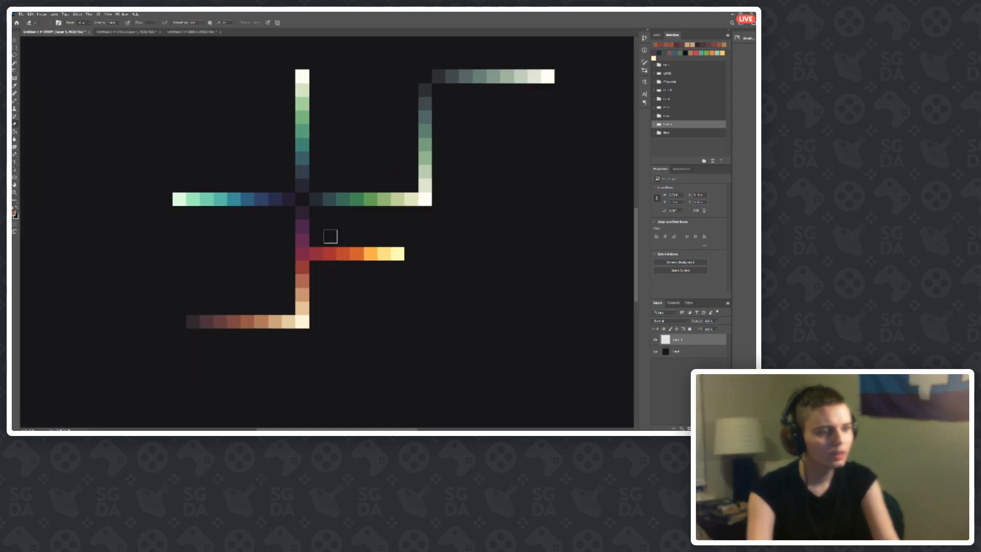
scroll(232, 180, "down", 2)
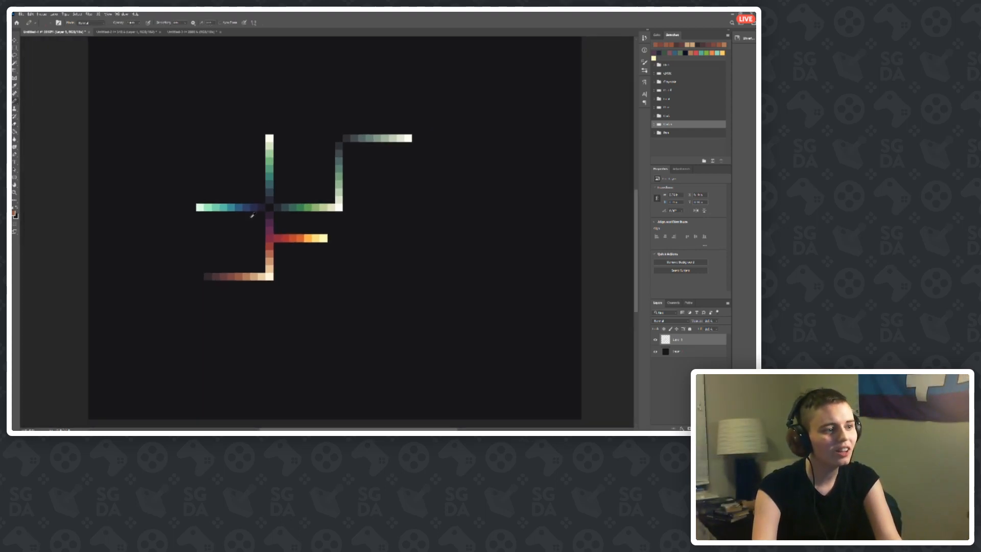
scroll(278, 215, "up", 1)
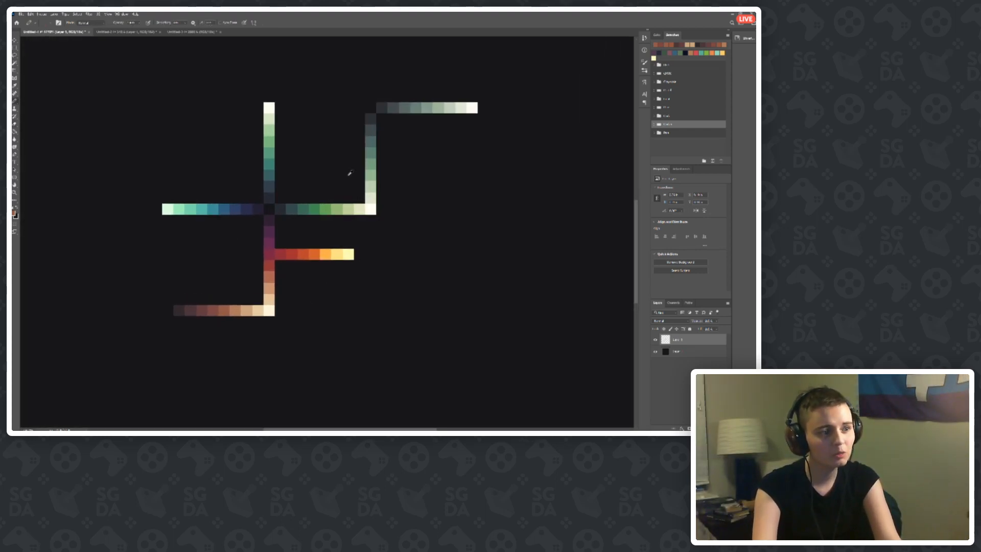
scroll(377, 267, "up", 1)
scroll(231, 262, "down", 1)
scroll(268, 277, "up", 1)
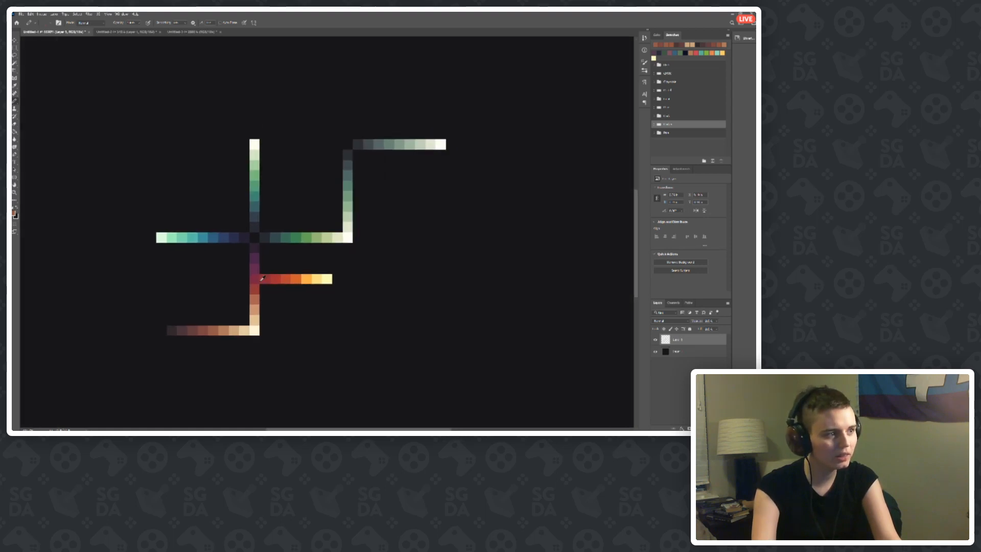
scroll(262, 277, "down", 1)
scroll(250, 267, "up", 1)
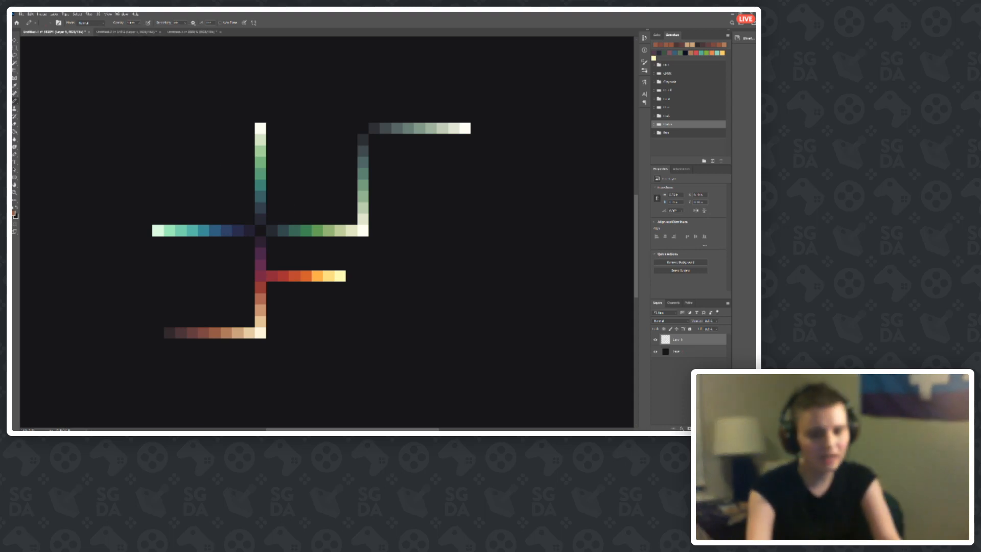
Step: Switch to the second, blank dark document and check its dimensions in Image Size without changing them
left_click(133, 32)
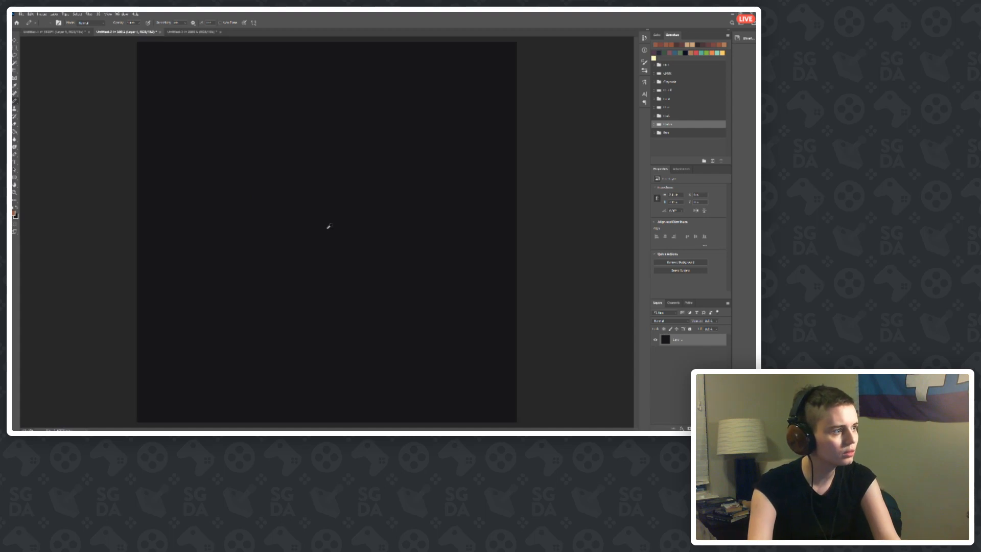
left_click(42, 14)
left_click(42, 14)
left_click(42, 14)
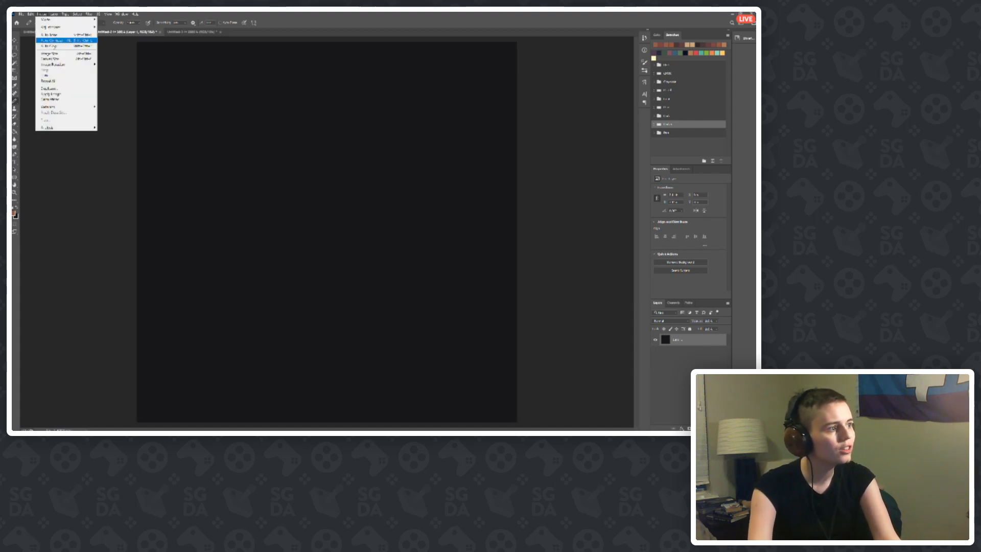
left_click(50, 53)
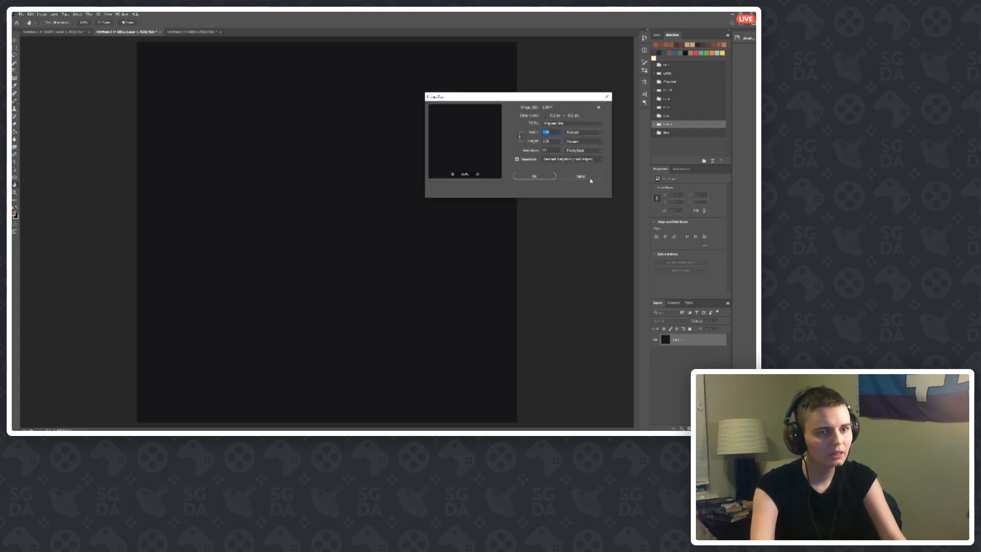
left_click(588, 176)
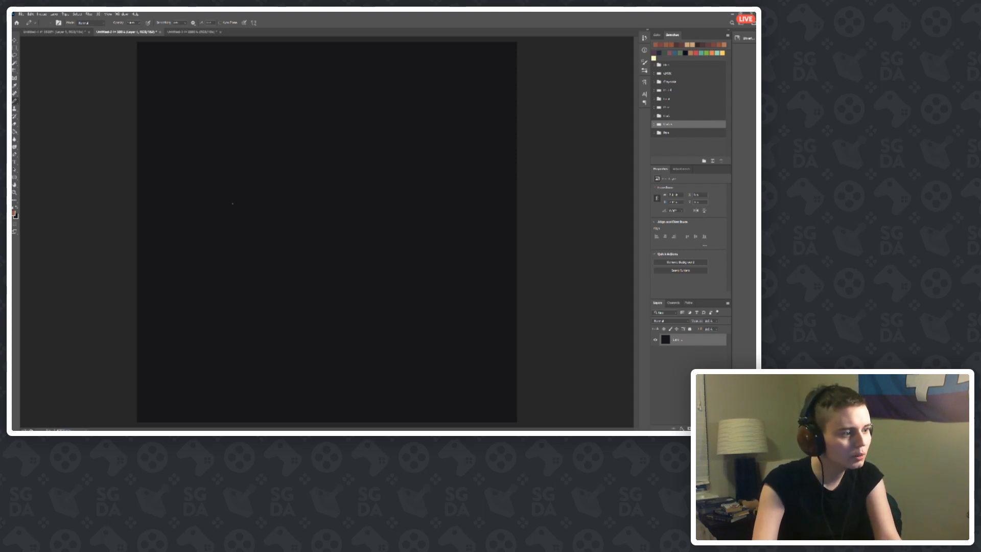
Step: Add a New Guide Layout to the blank document with 32 columns and 32 rows
scroll(239, 273, "up", 2)
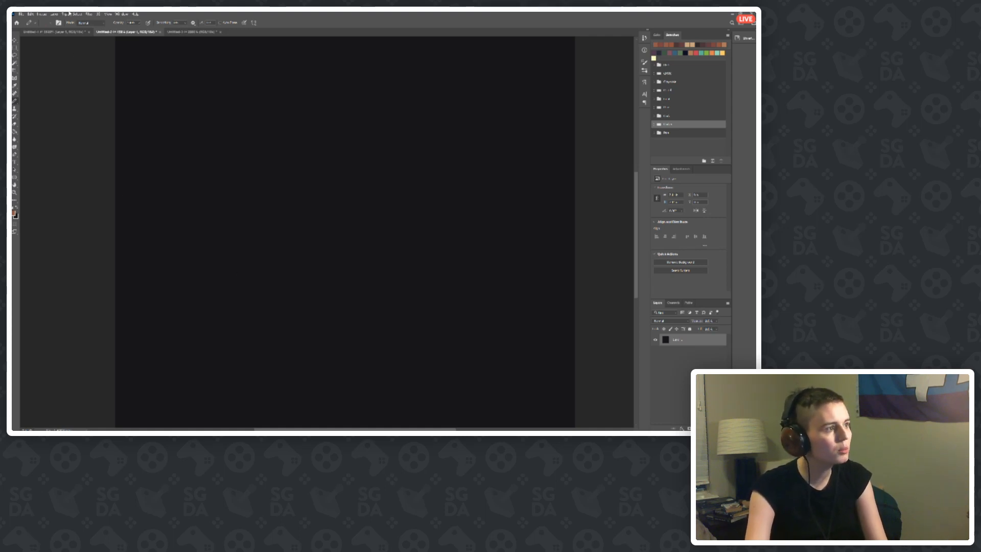
left_click(107, 14)
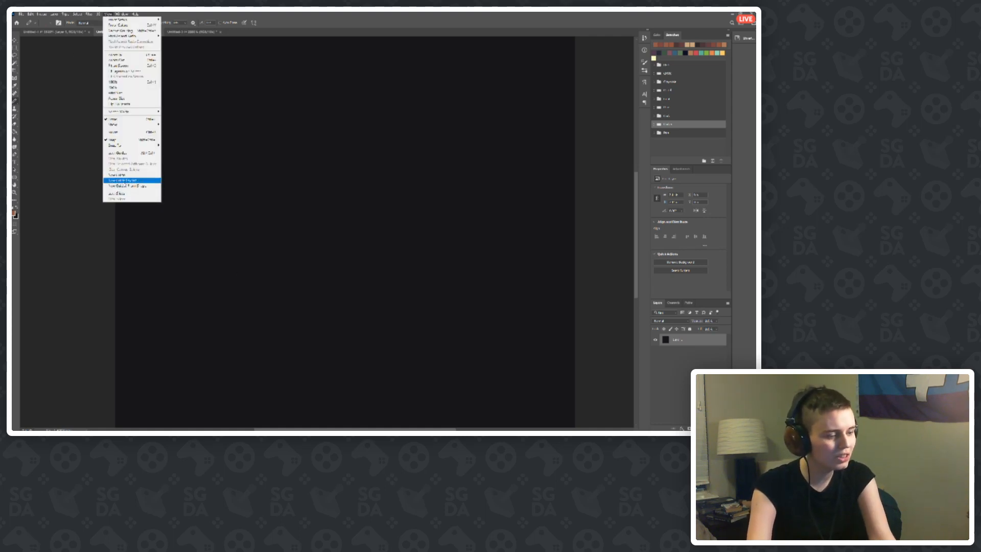
left_click(123, 181)
type("32")
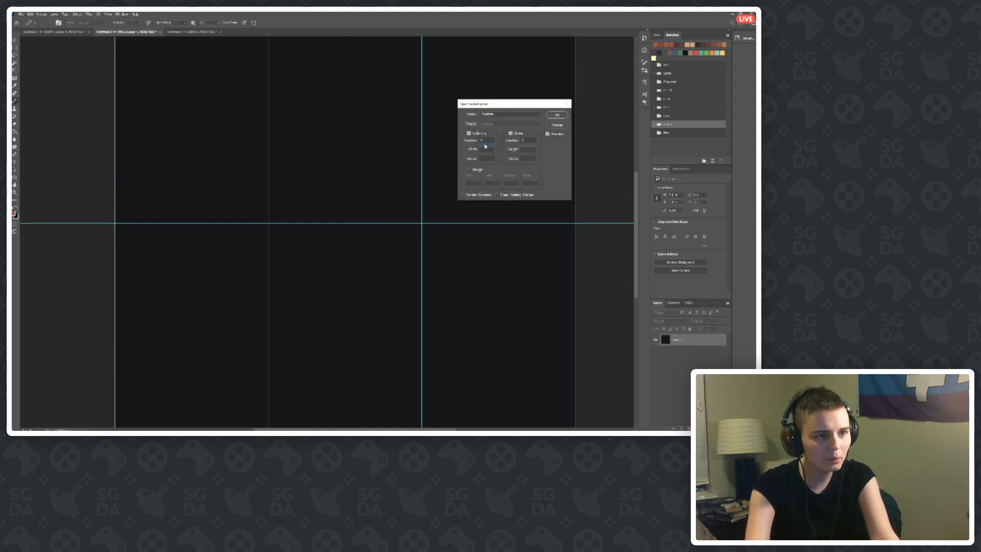
type("32")
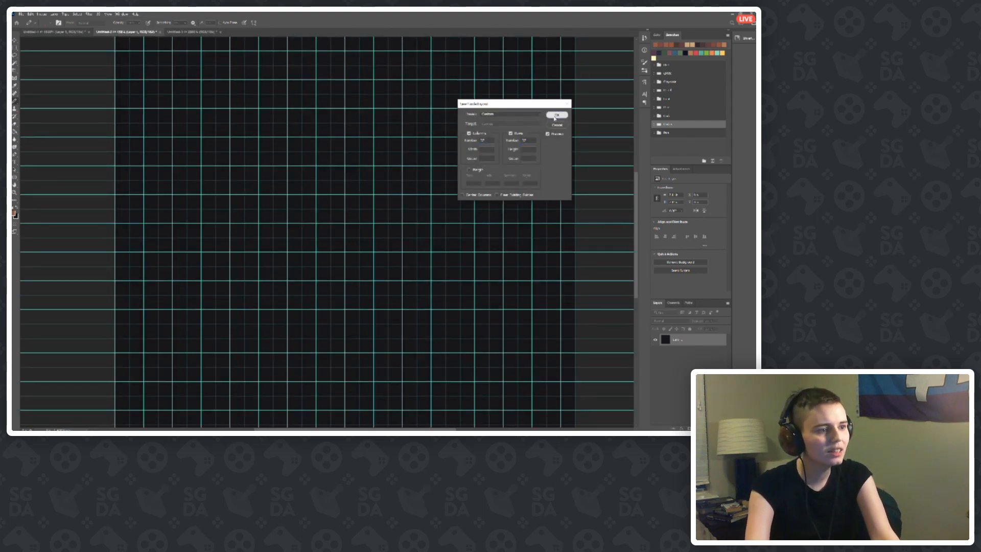
left_click(556, 116)
scroll(248, 199, "down", 4)
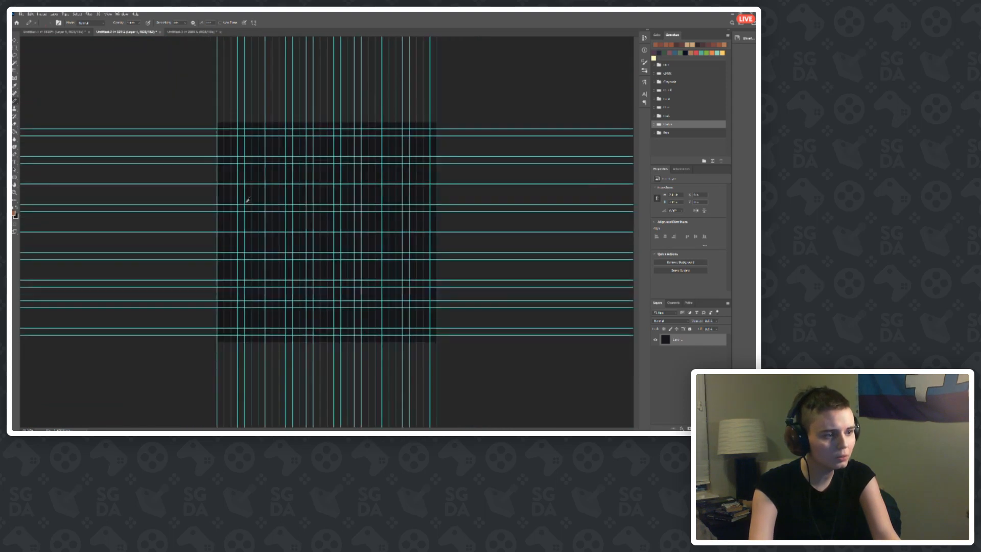
scroll(248, 199, "up", 1)
Step: Recheck the New Guide Layout settings for the column and row counts, and examine the spacing of the guide grid up close
left_click(108, 14)
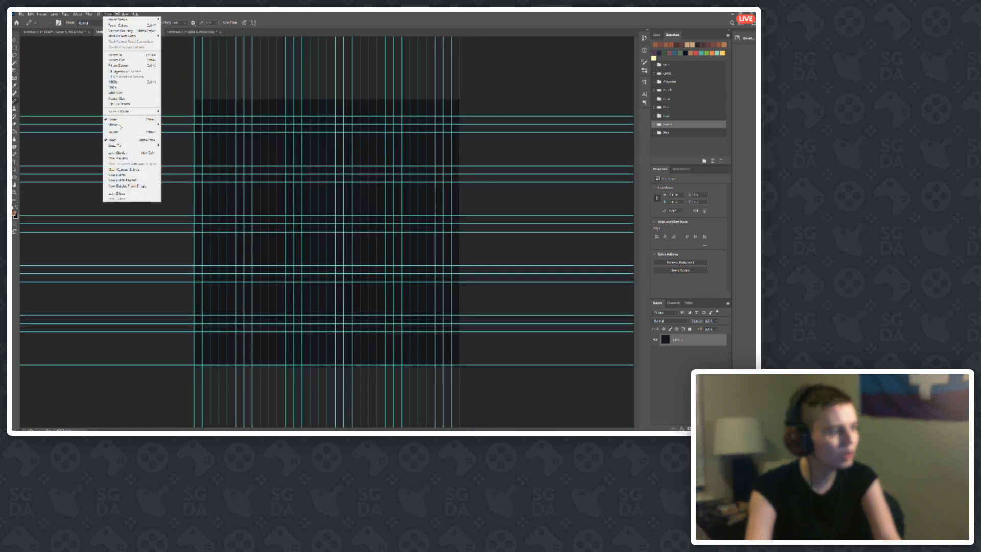
left_click(130, 181)
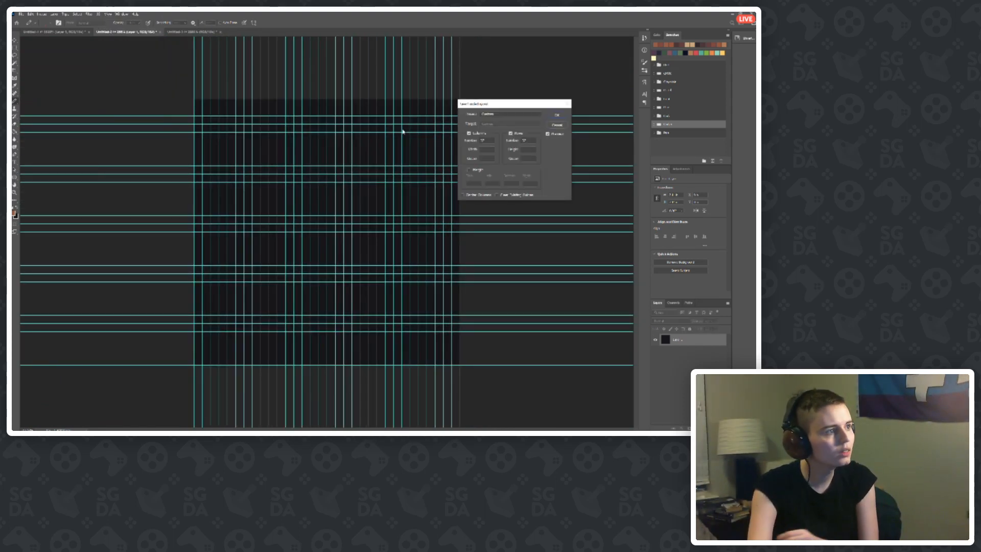
left_click(556, 115)
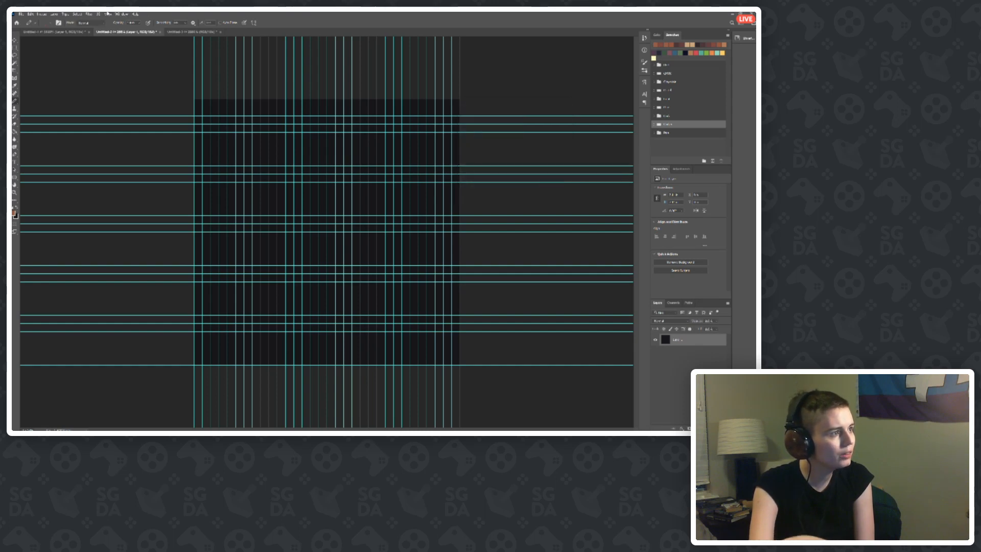
left_click(108, 14)
left_click(131, 181)
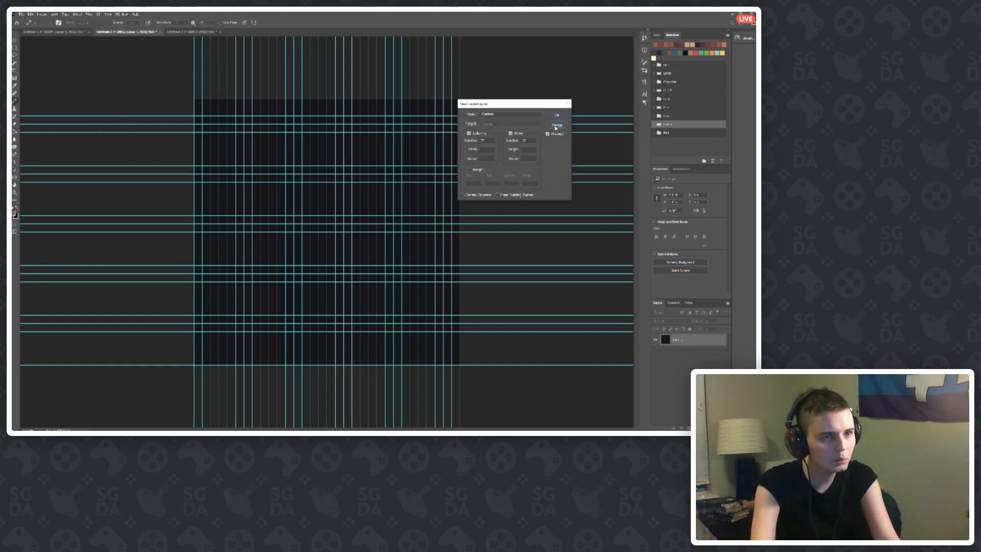
left_click(557, 126)
scroll(250, 258, "up", 4)
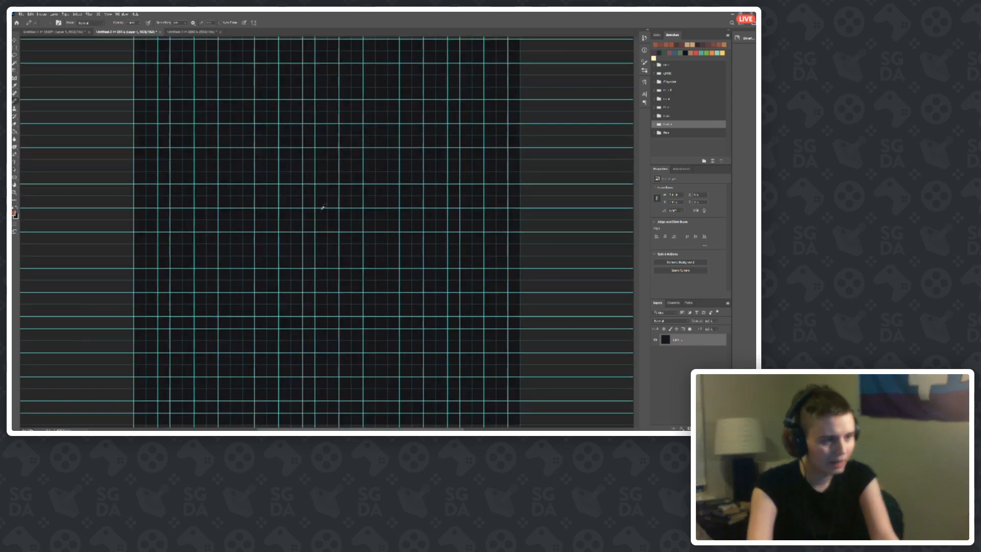
scroll(323, 206, "up", 5)
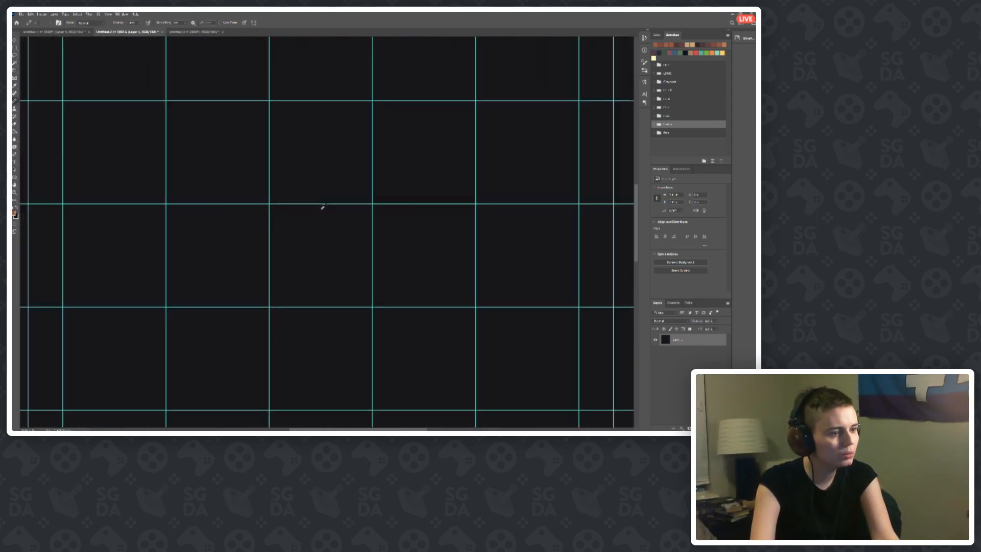
scroll(323, 206, "down", 2)
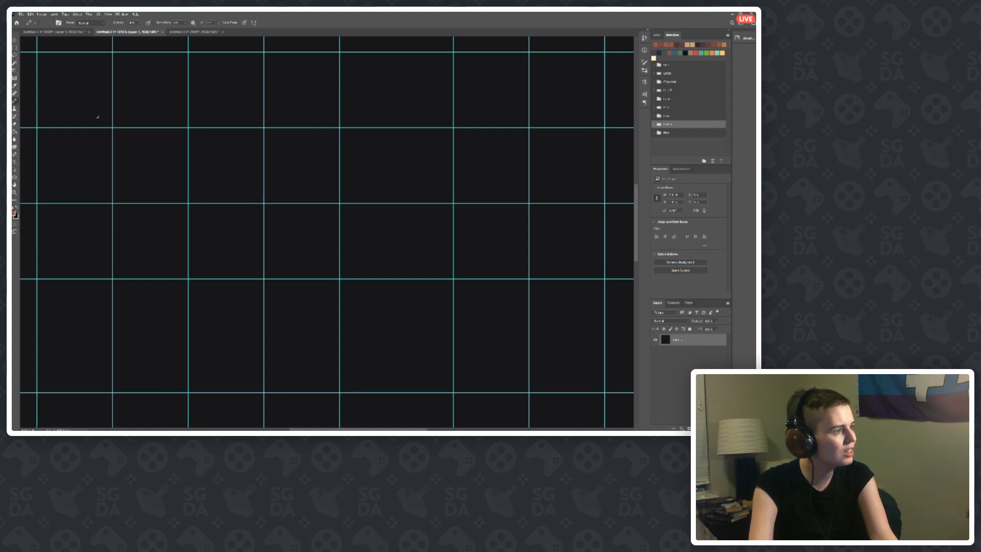
scroll(309, 200, "down", 2)
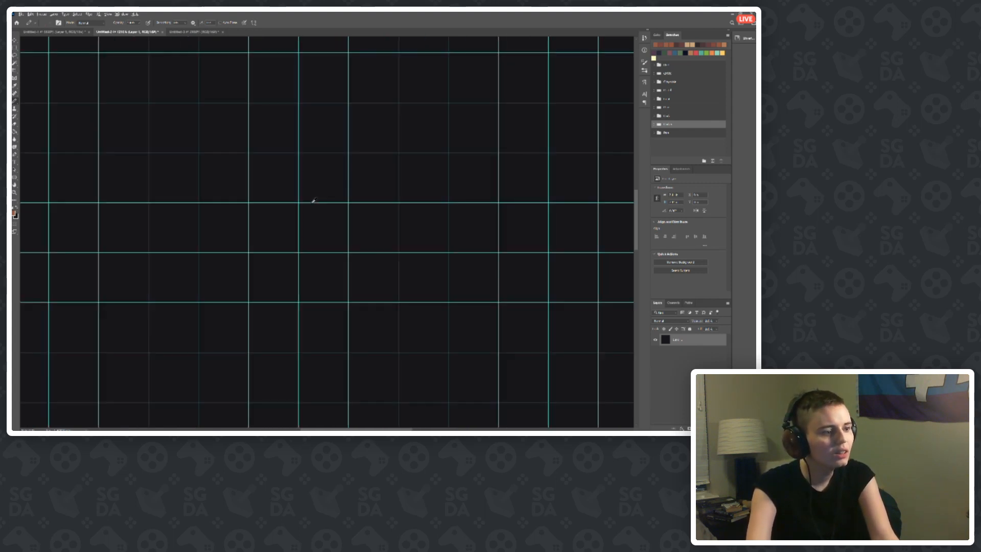
Step: Try a short pencil stroke inside the guide grid to judge the cell size, and undo it
scroll(313, 200, "up", 3)
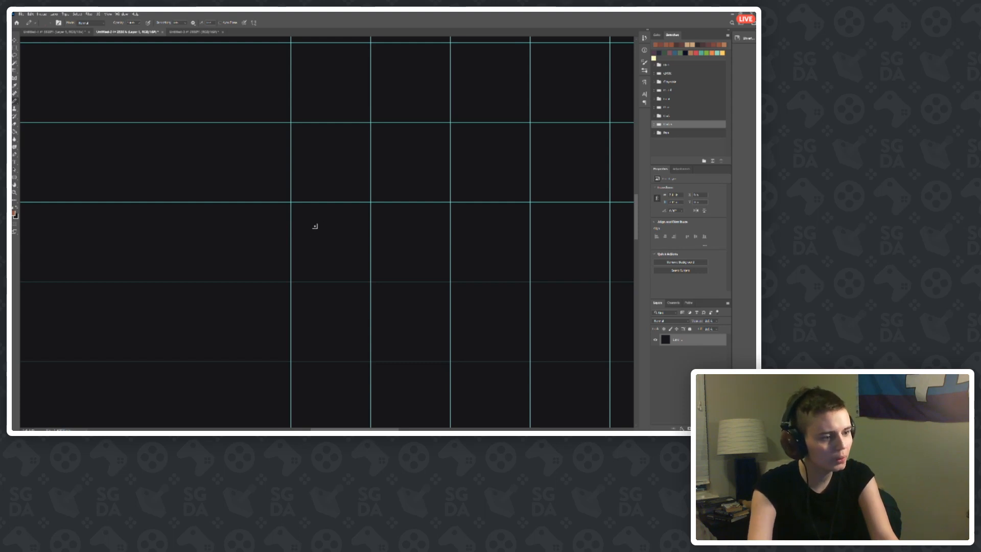
mouse_move(315, 226)
left_mouse_down()
mouse_move(304, 242)
mouse_move(324, 233)
left_mouse_up()
key("ctrl+z")
scroll(282, 232, "down", 5)
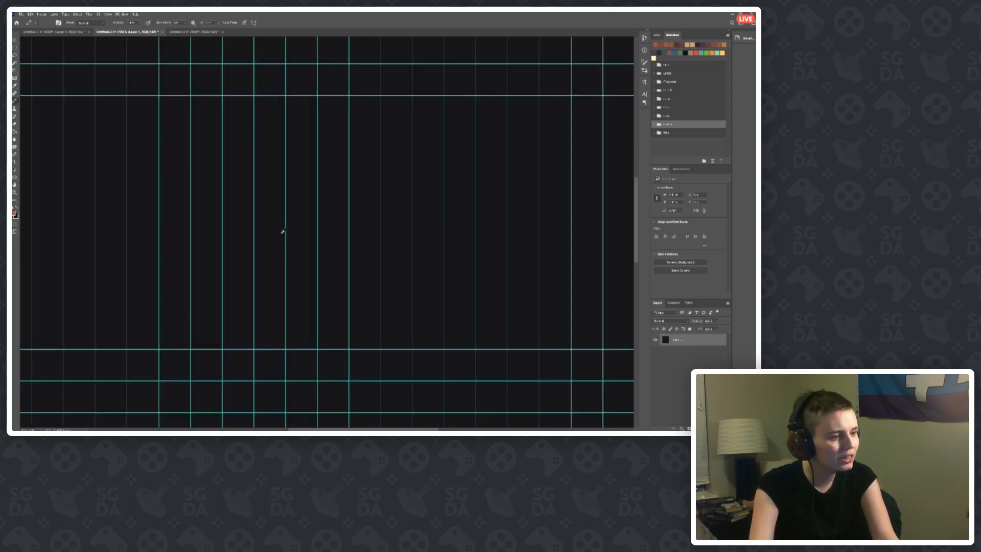
Step: Clear all the guides from the blank dark document
scroll(282, 231, "down", 2)
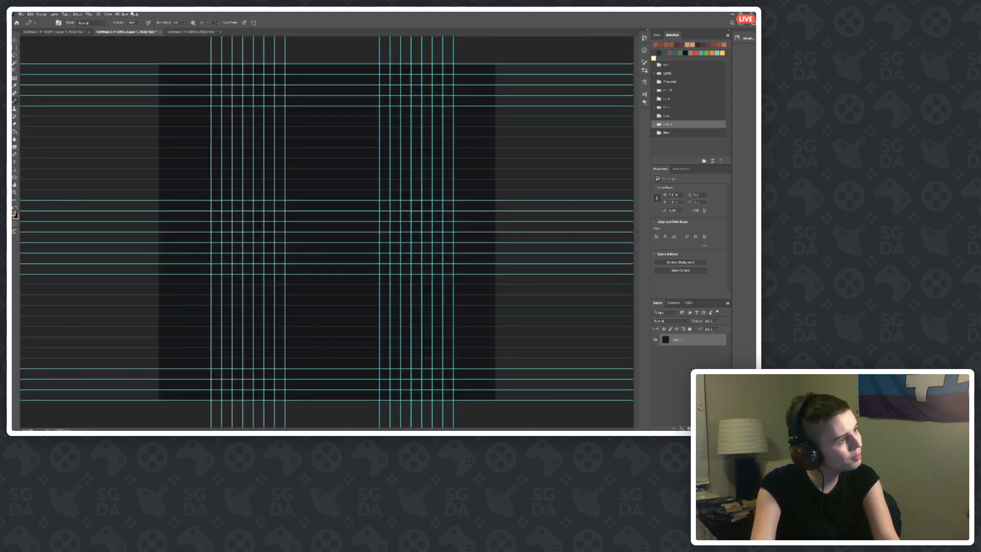
left_click(110, 13)
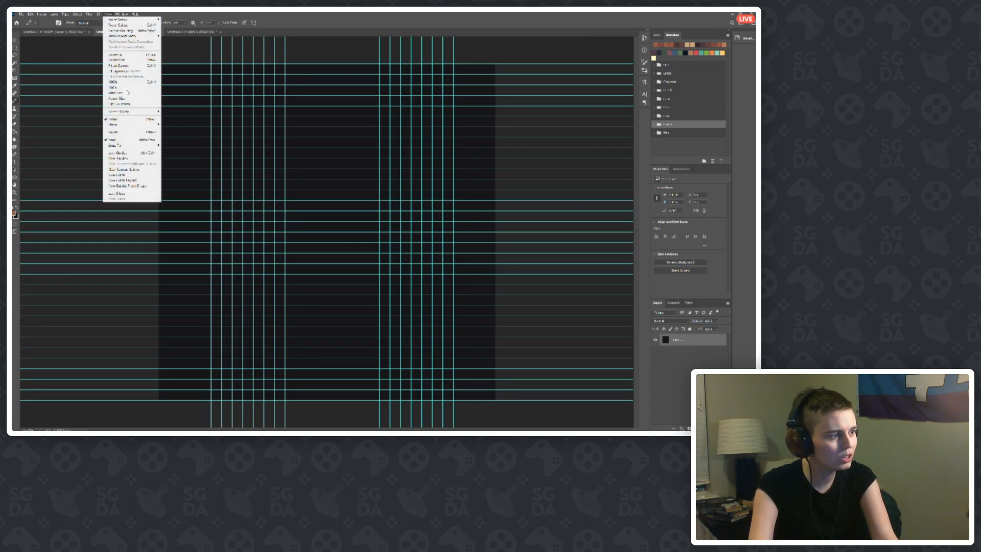
left_click(131, 170)
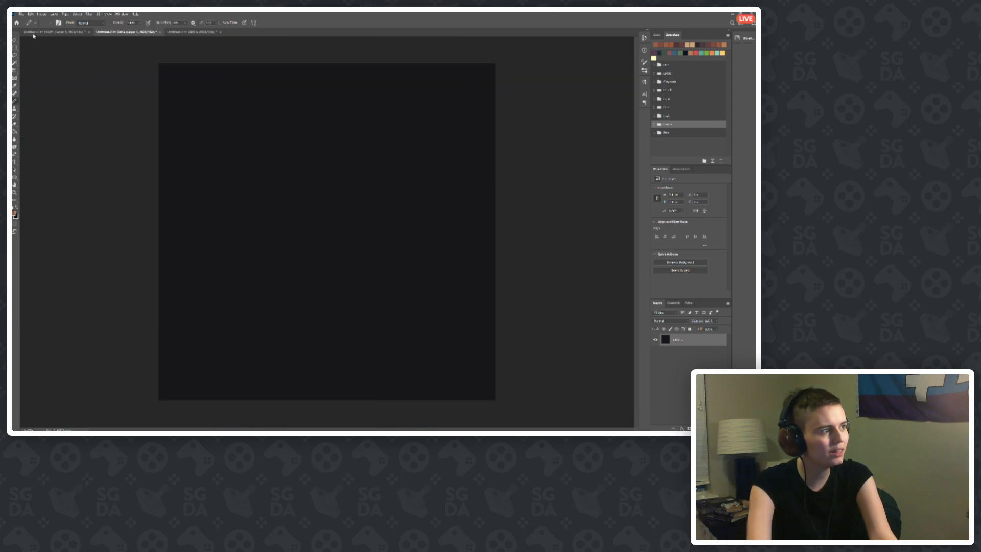
Step: Resize the blank document to 50 percent of its width and height with Image Size
left_click(30, 14)
mouse_move(41, 14)
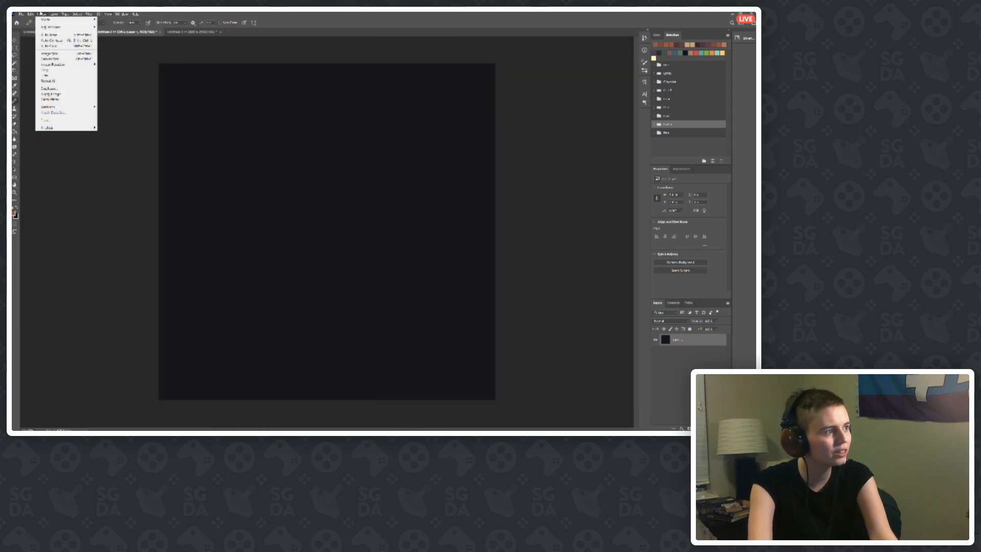
left_click(49, 54)
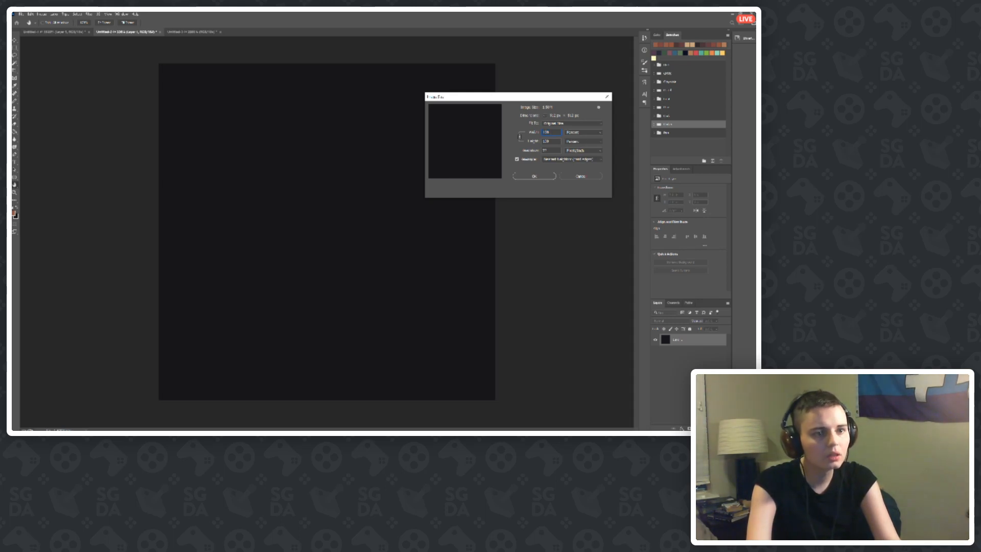
type("50")
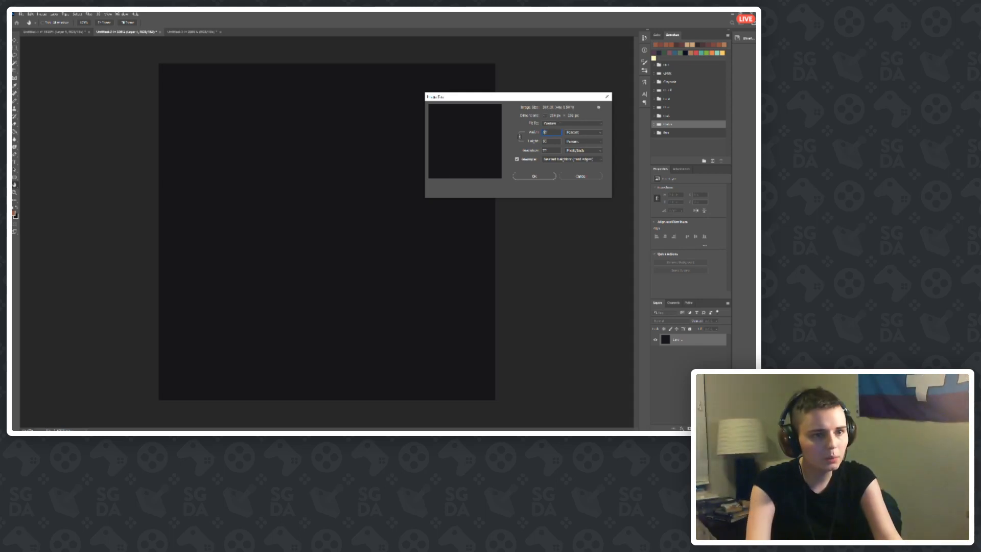
left_click(541, 177)
scroll(269, 263, "up", 6)
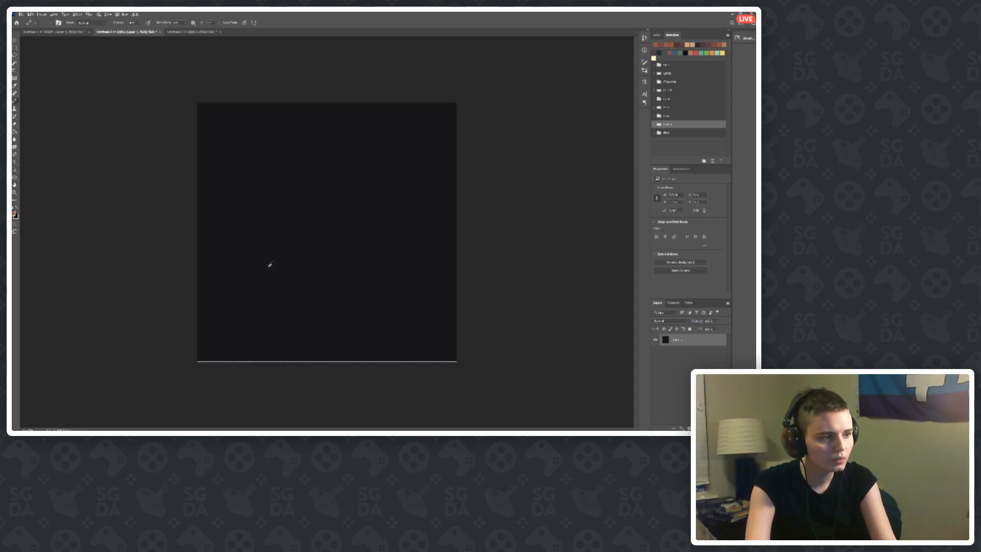
scroll(270, 263, "down", 4)
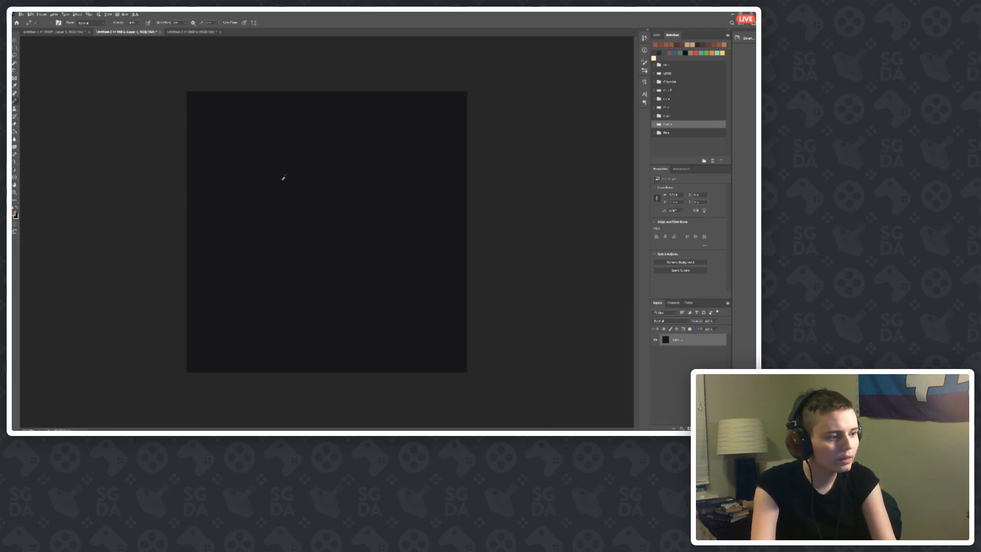
scroll(284, 177, "up", 1)
Step: Add a New Guide Layout to the resized document with 16 columns and 16 rows
left_click(108, 14)
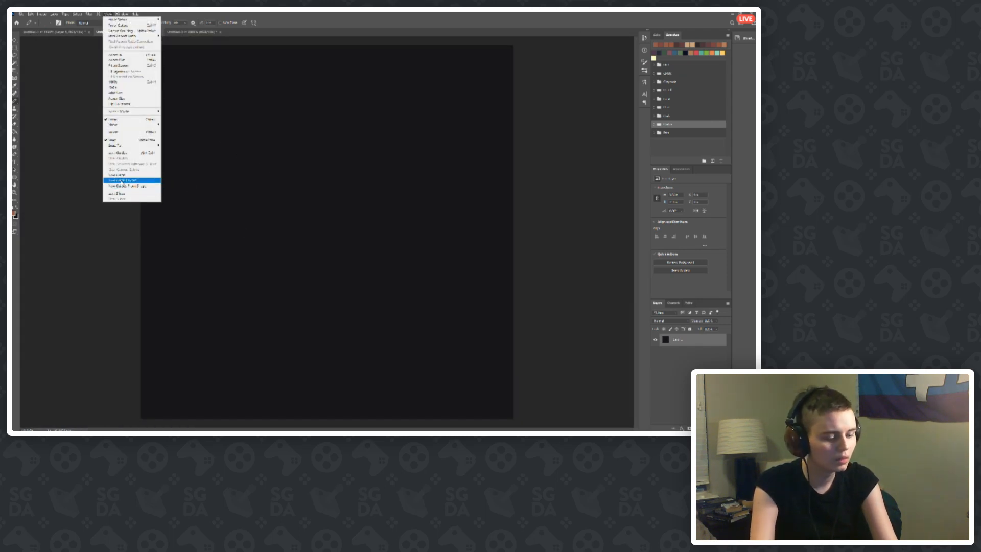
left_click(122, 181)
type("16")
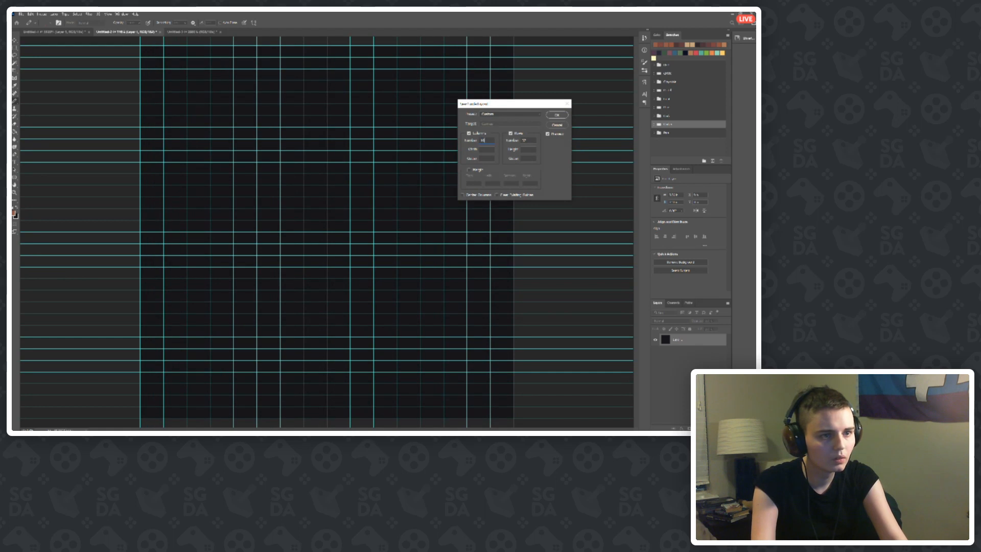
type("16")
left_click(555, 115)
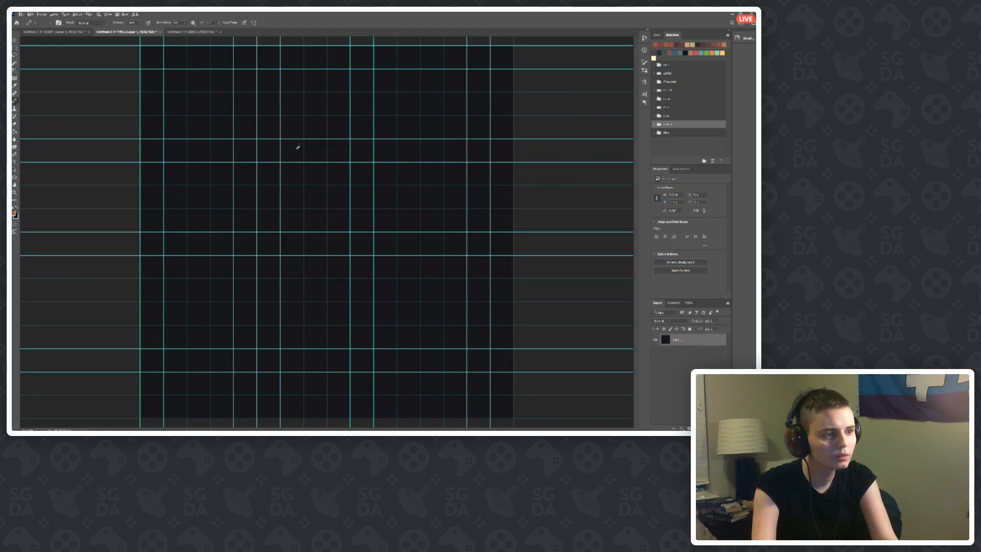
Step: Try a freehand pencil stroke inside one cell of the new guide grid, and undo it
scroll(302, 143, "up", 5)
scroll(342, 202, "up", 2)
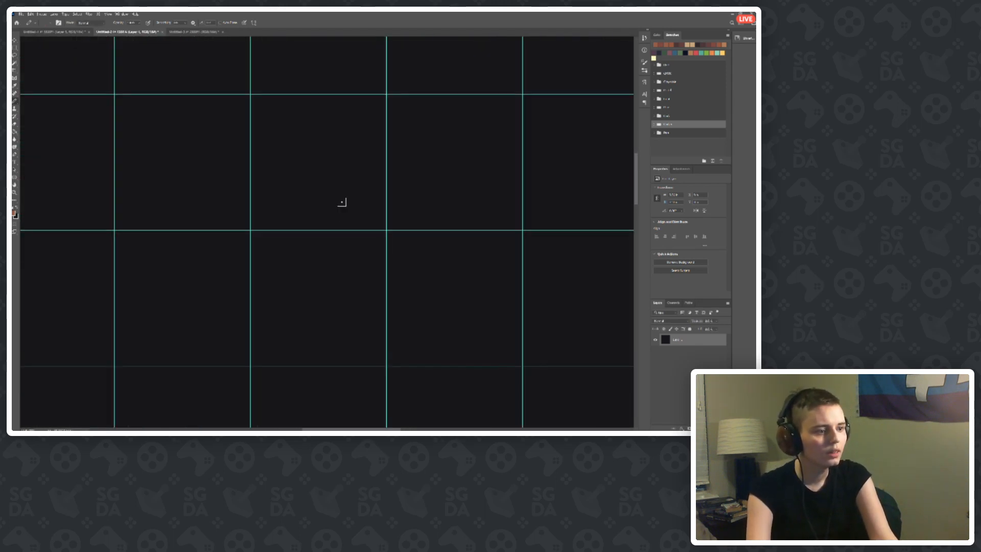
mouse_move(296, 179)
left_mouse_down()
mouse_move(397, 213)
mouse_move(334, 165)
left_mouse_up()
key("ctrl+z")
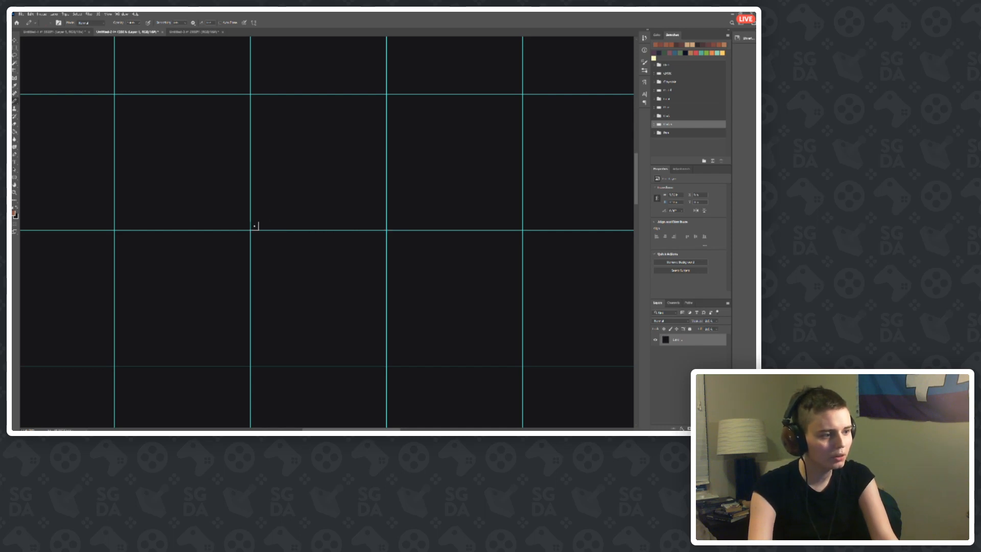
Step: Outline one guide cell with straight brown pencil lines along its inner edges and fill the interior with the same brown
mouse_move(255, 226)
left_mouse_down()
mouse_move(384, 224)
mouse_move(260, 221)
left_mouse_up()
key("ctrl+z")
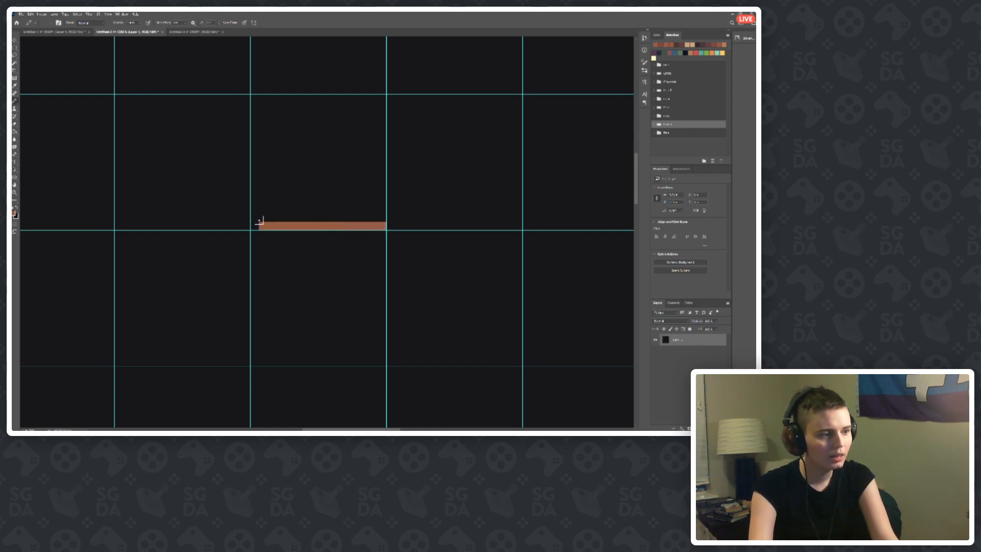
left_click(261, 101, "shift")
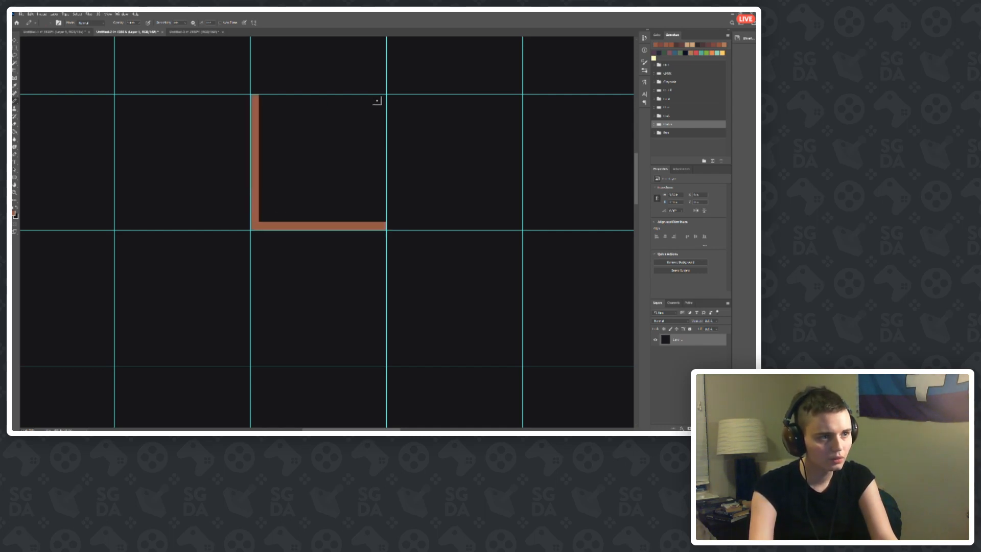
left_click(381, 98, "shift")
left_click(381, 222, "shift")
key("g")
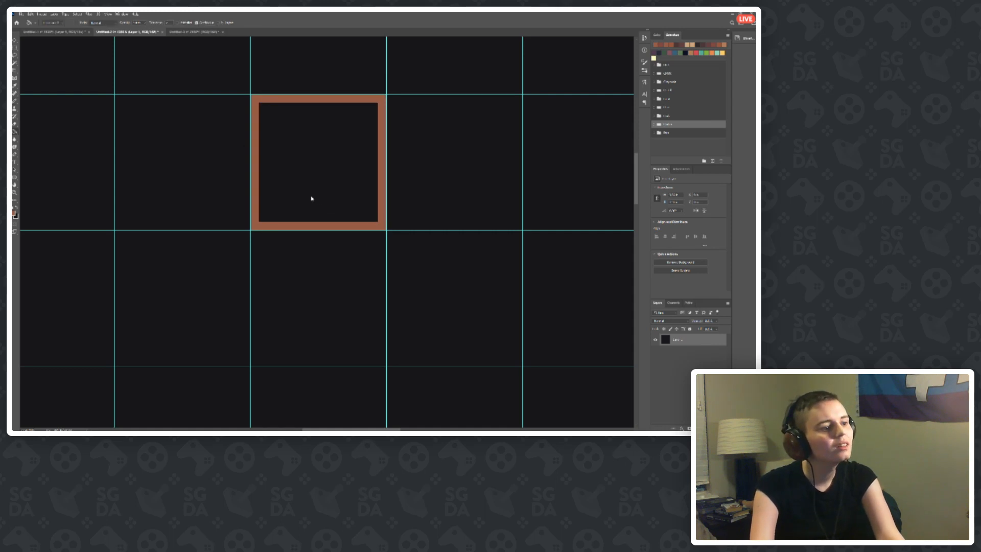
left_click(311, 199)
key("b")
scroll(255, 171, "down", 4)
scroll(254, 171, "down", 3)
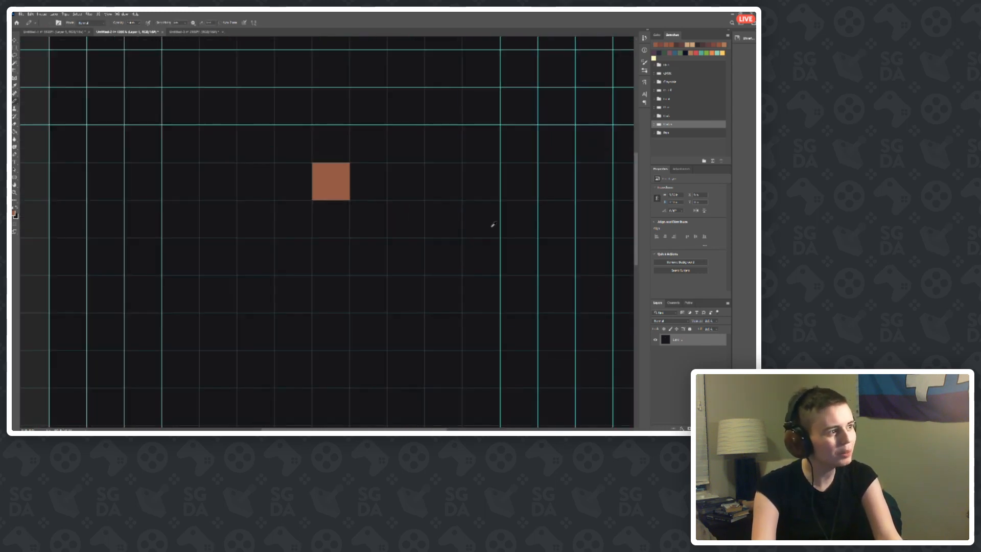
Step: Examine the filled brown cell against the surrounding guide grid at several magnifications
scroll(394, 164, "up", 3)
scroll(302, 203, "up", 2)
scroll(311, 191, "up", 4)
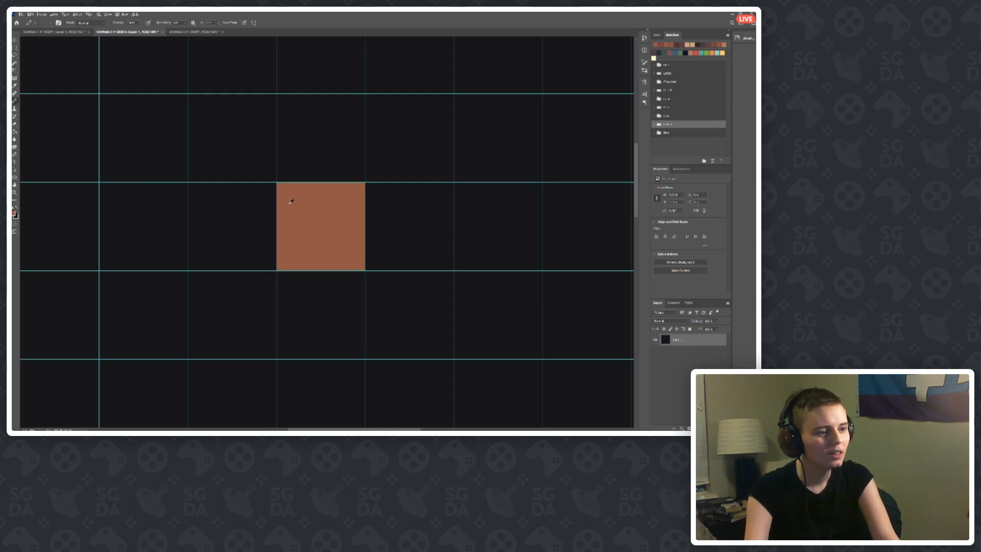
scroll(290, 201, "down", 5)
scroll(272, 213, "up", 2)
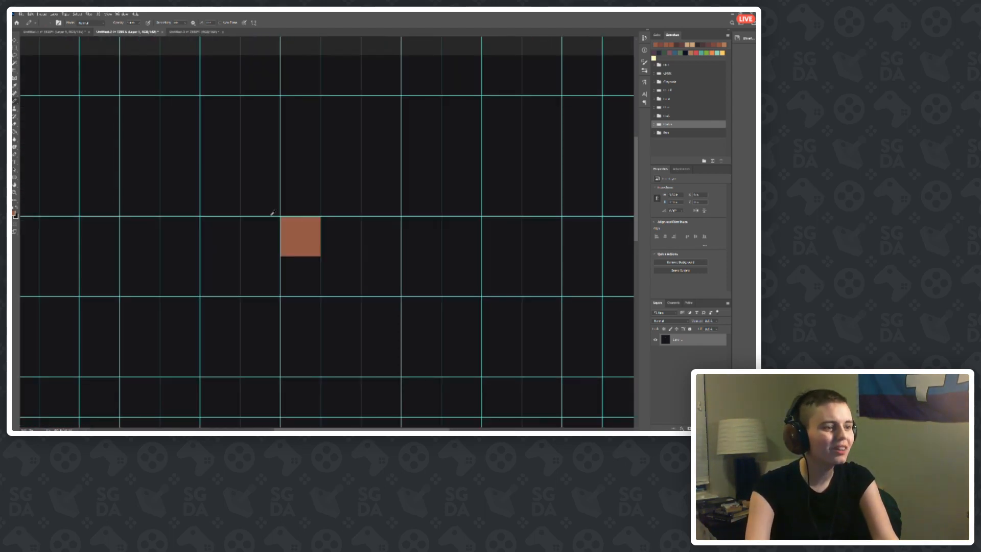
scroll(273, 213, "up", 5)
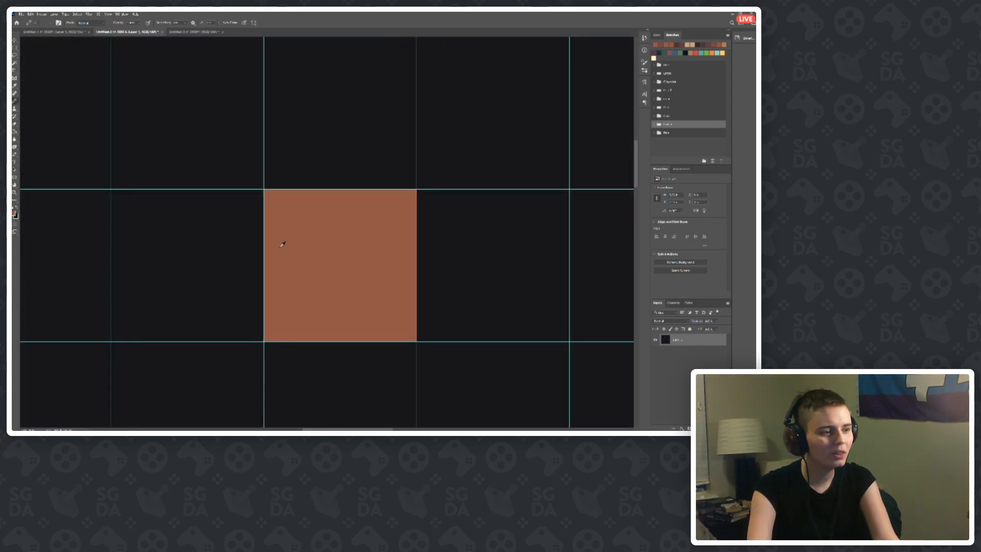
left_click_drag(283, 244, 305, 287)
scroll(269, 259, "down", 2)
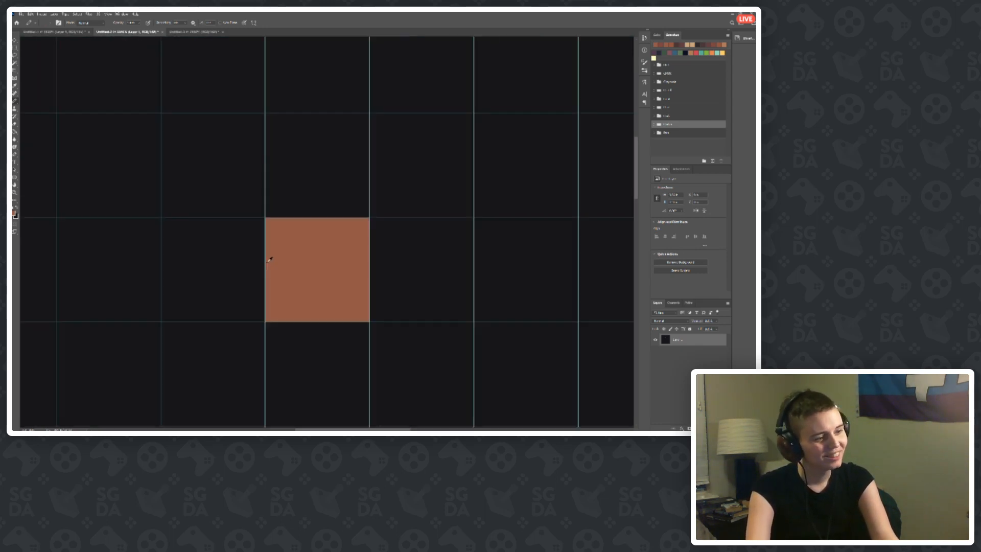
Step: Sample the second-darkest brown of the lower ramp in the colour ramp document and refill the brown grid cell with it
left_click(61, 33)
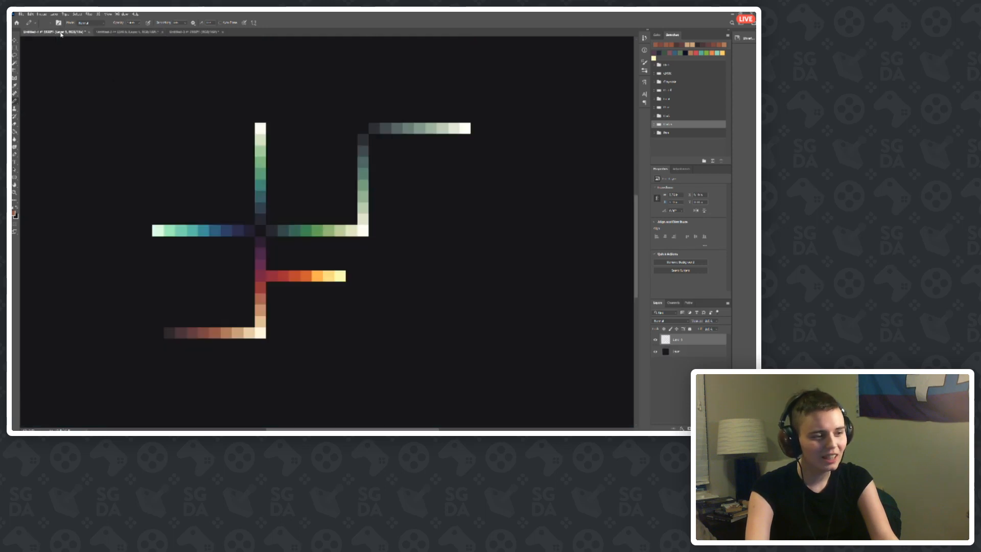
scroll(192, 360, "up", 1)
left_click(172, 319)
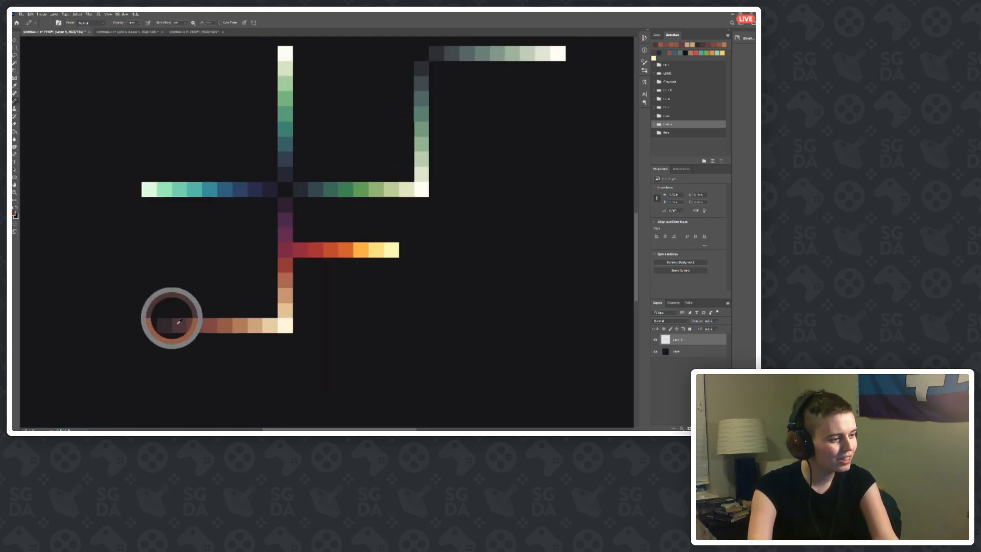
left_click(147, 32)
left_click(317, 254)
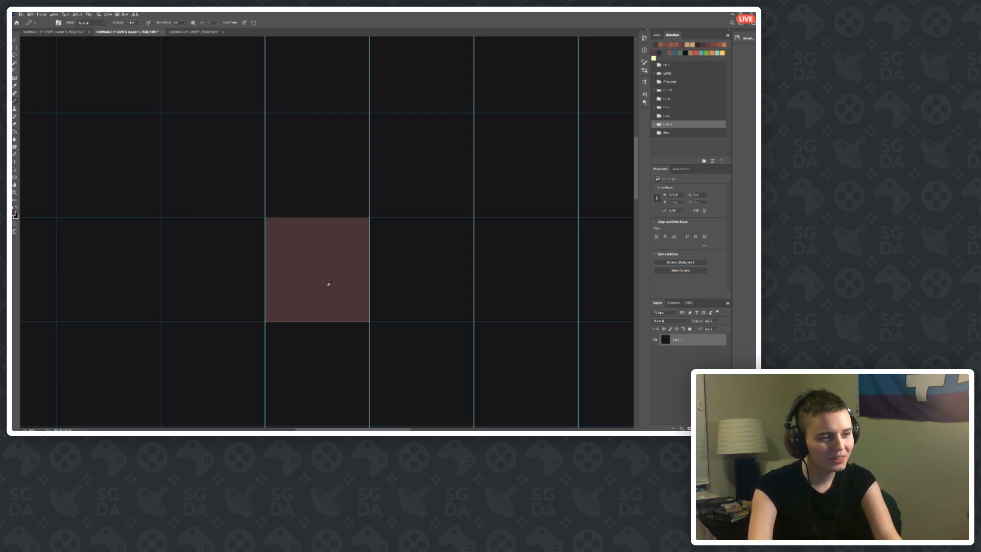
scroll(329, 283, "down", 3)
scroll(284, 238, "up", 1)
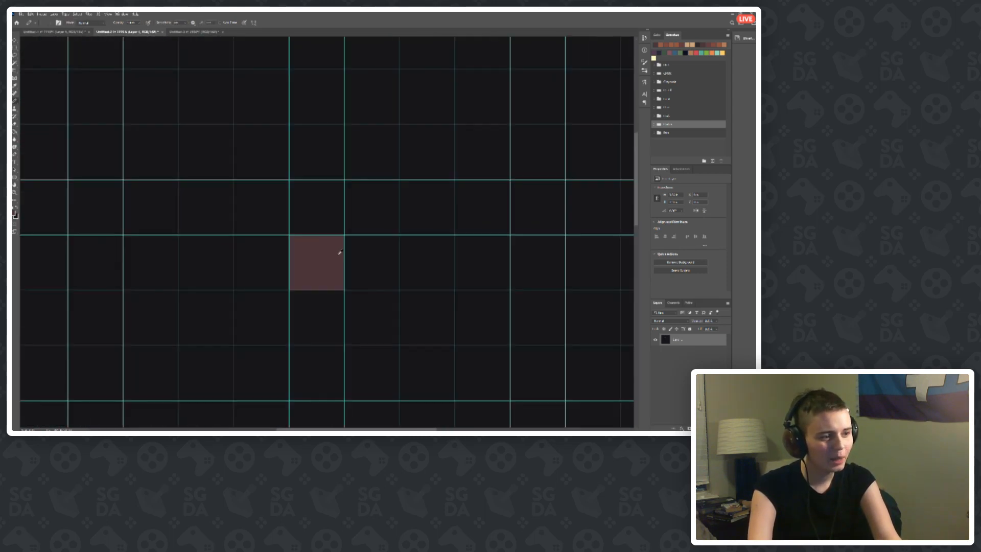
scroll(340, 251, "up", 2)
scroll(274, 254, "up", 1)
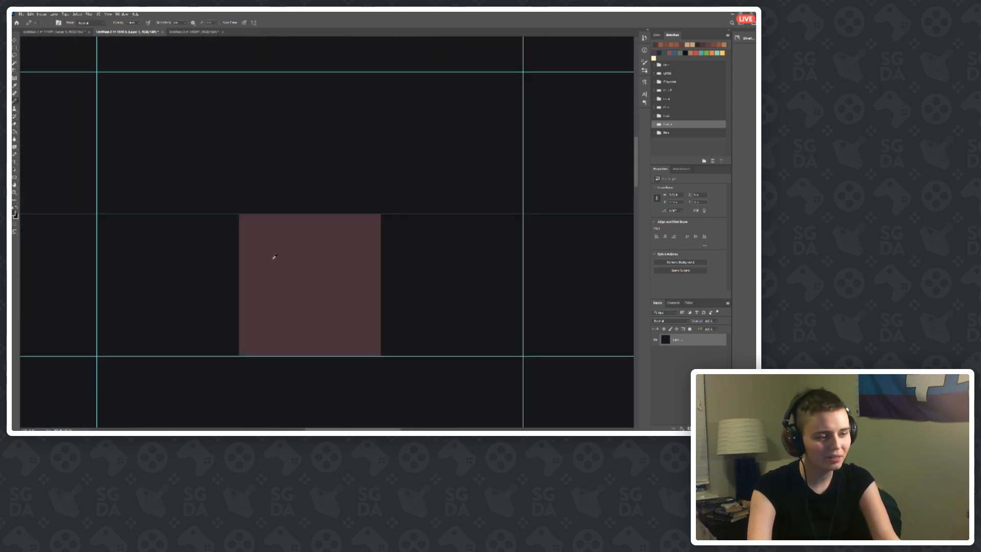
scroll(274, 257, "down", 1)
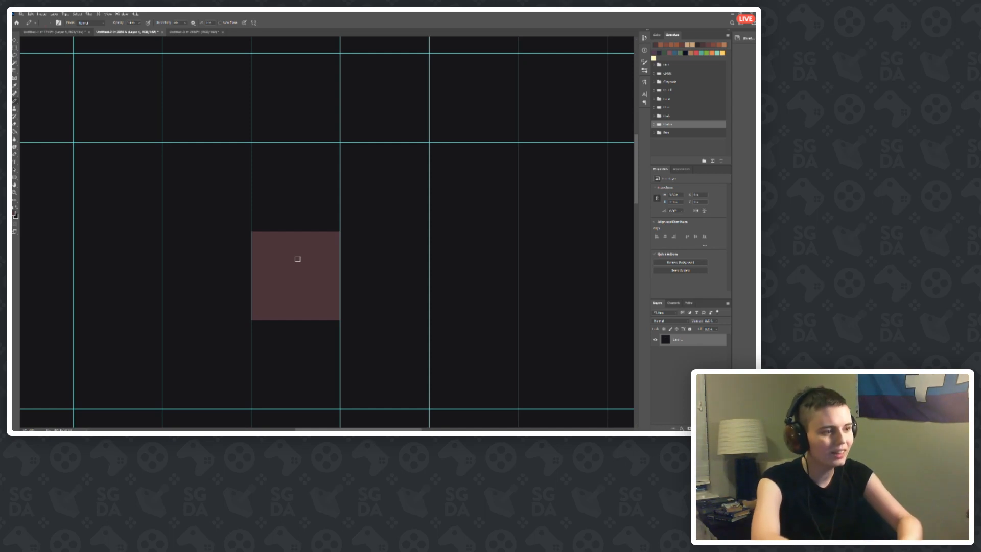
scroll(265, 290, "up", 1)
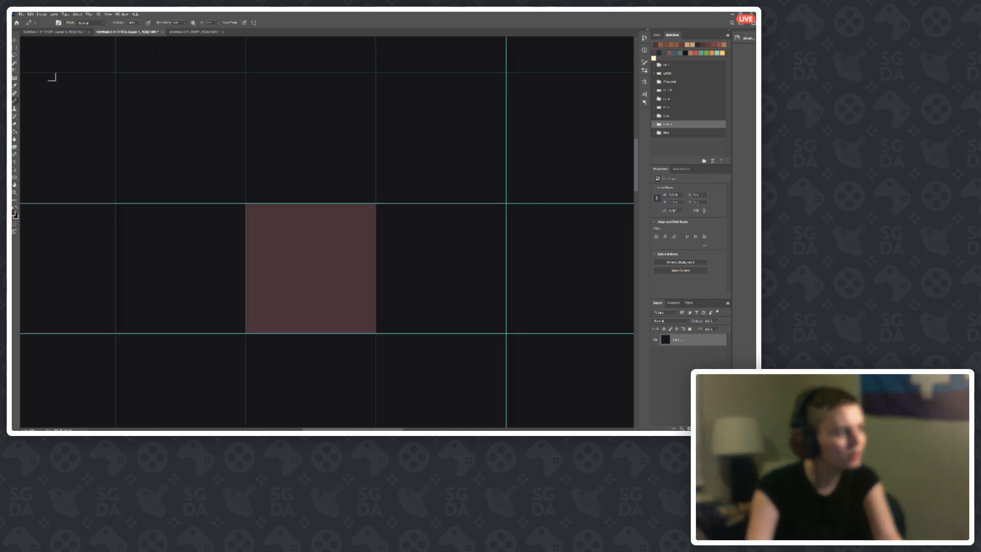
Step: Sample a dark reddish brown near the dark end of the lower brown ramp and return to the guide-grid document
left_click(56, 31)
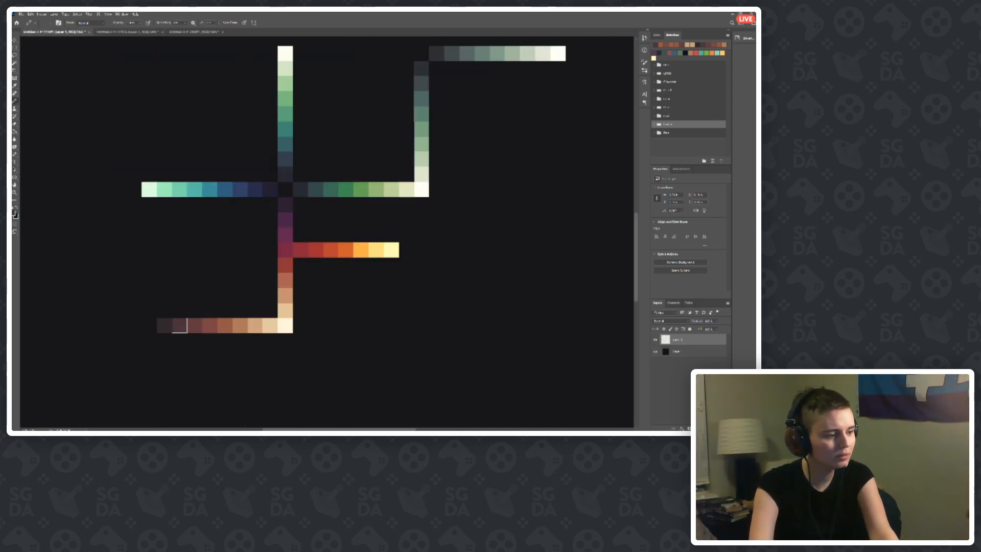
scroll(181, 334, "up", 1)
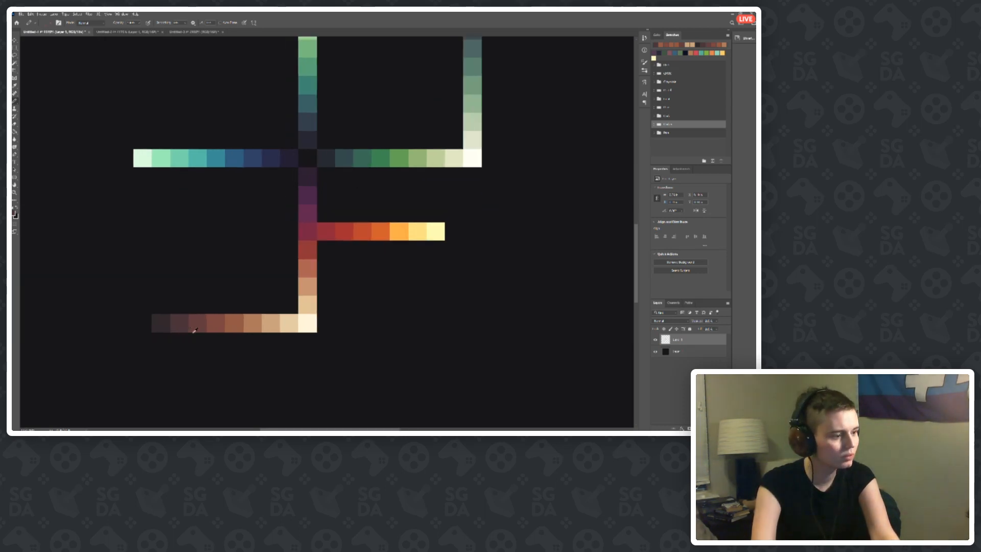
left_click(178, 322, "alt")
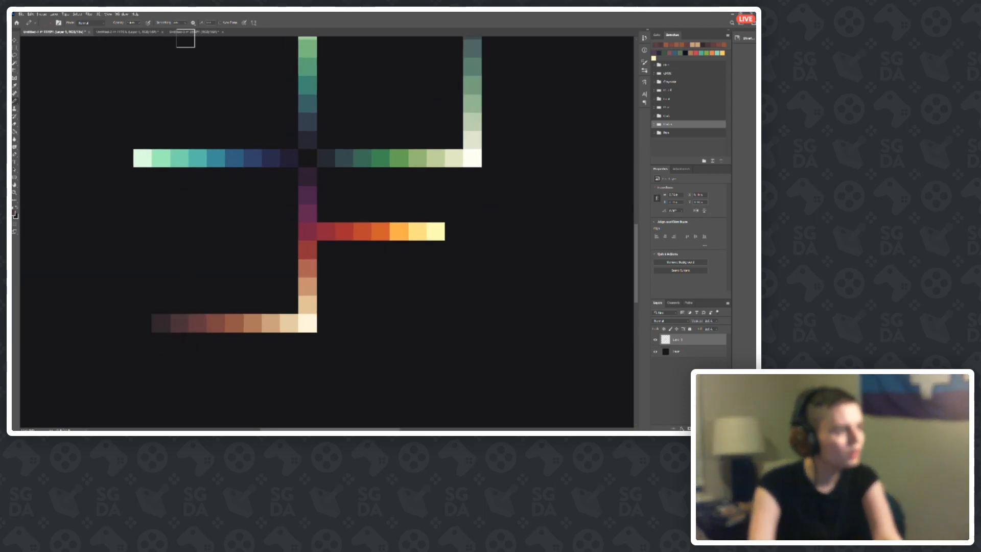
left_click(141, 33)
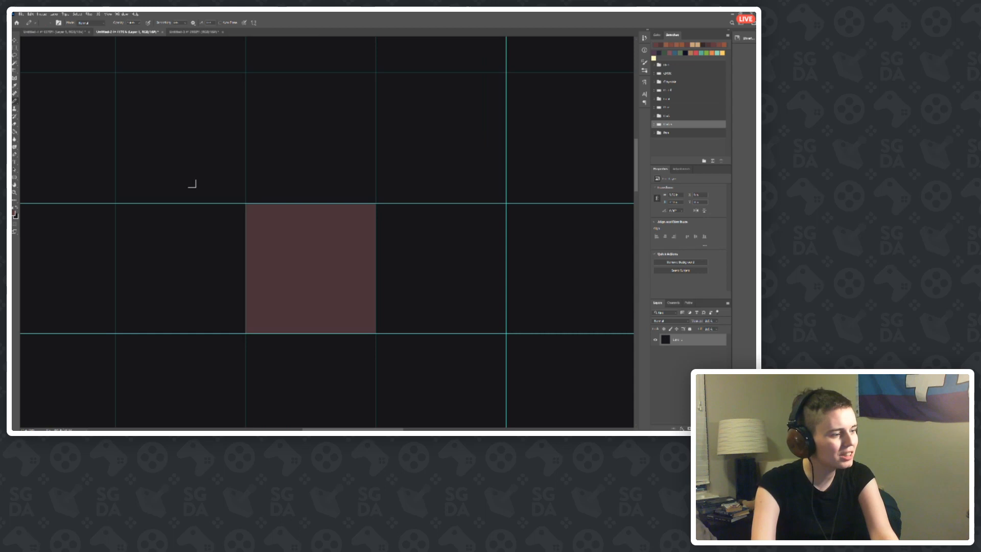
Step: Switch back to the colour ramp document and view all the ramps together
left_click(39, 33)
scroll(369, 275, "down", 3)
scroll(369, 274, "down", 1)
scroll(390, 219, "up", 1)
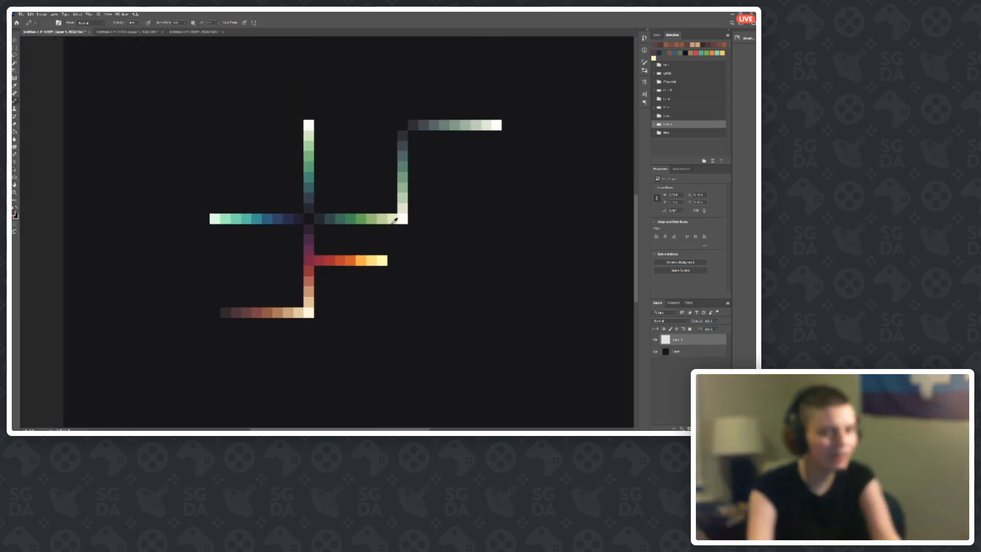
Step: Examine the colour ramps alongside the brown cell in the guide-grid document to choose a stone colour
scroll(306, 187, "up", 2)
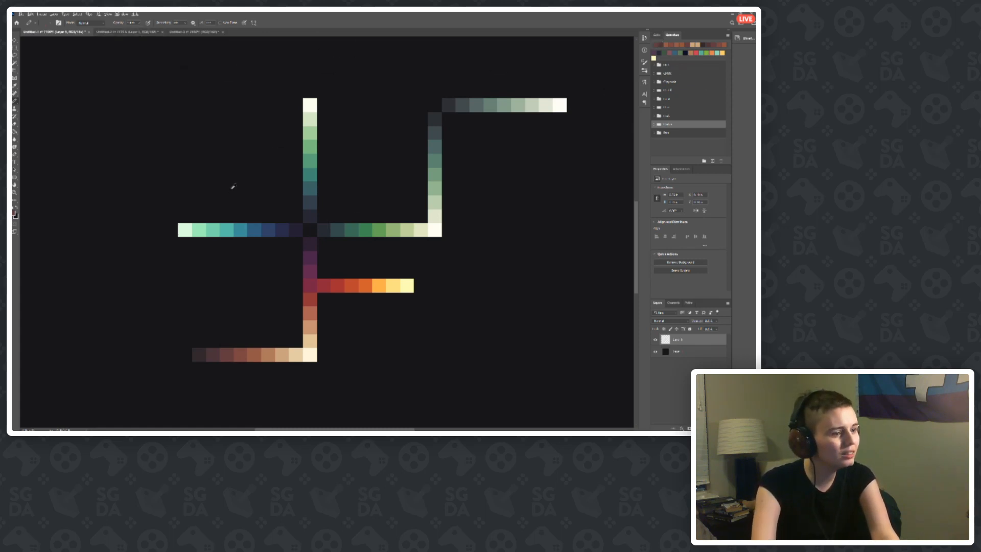
scroll(234, 188, "down", 3)
scroll(290, 281, "up", 4)
scroll(385, 184, "down", 2)
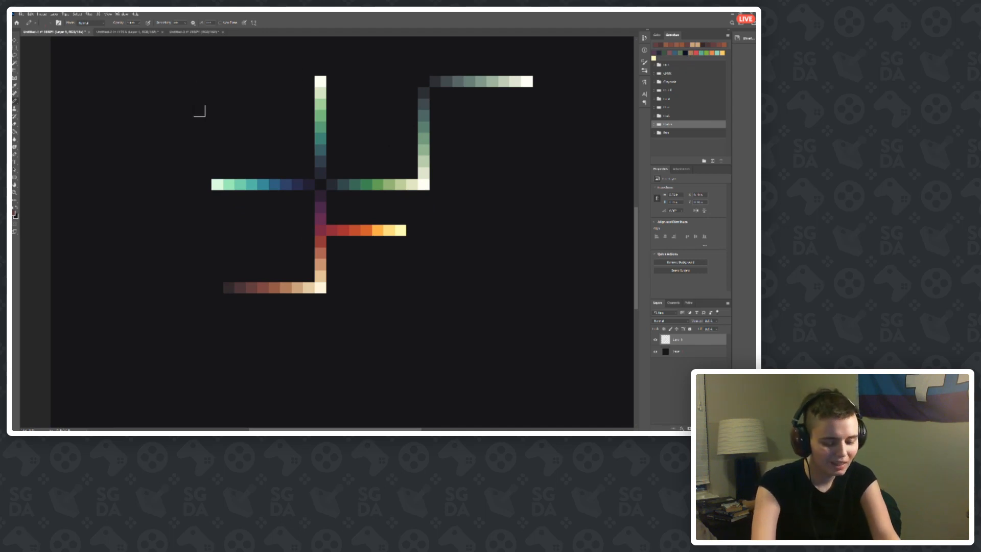
left_click(125, 32)
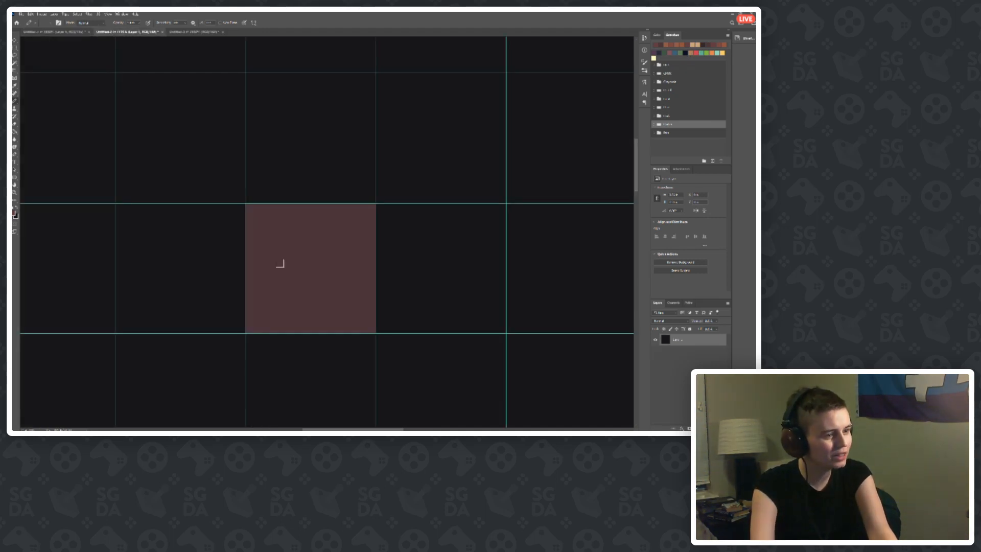
scroll(258, 222, "down", 2)
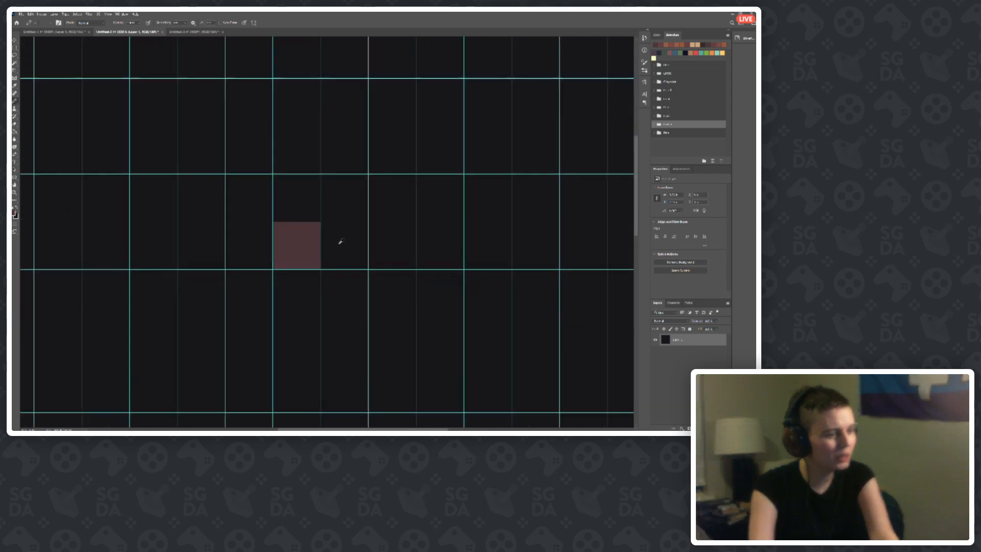
scroll(278, 232, "up", 3)
left_click(51, 31)
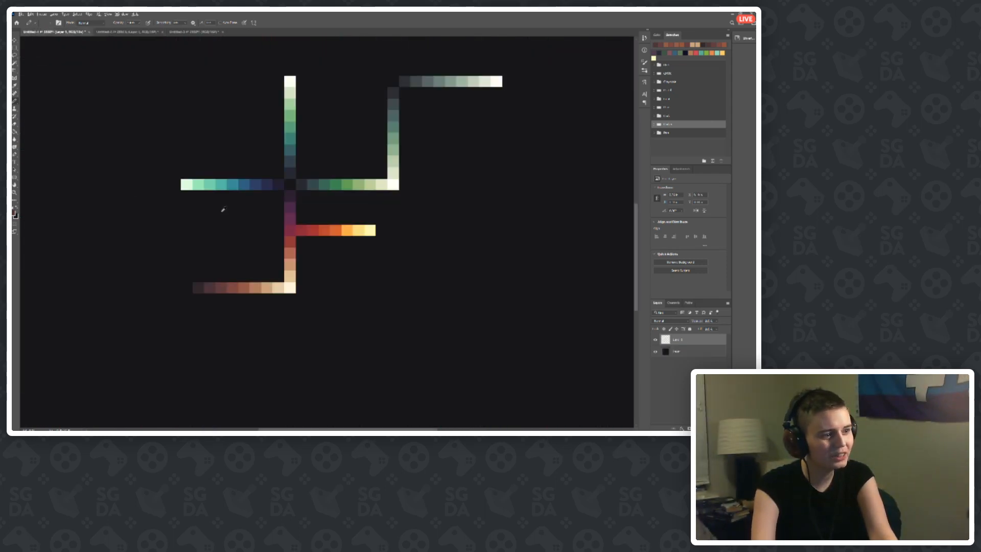
Step: Sample a dark reddish brown from the lower ramp and return to the guide-grid document
scroll(221, 208, "down", 1)
scroll(352, 82, "up", 2)
left_click_drag(248, 209, 156, 376)
left_click(179, 33)
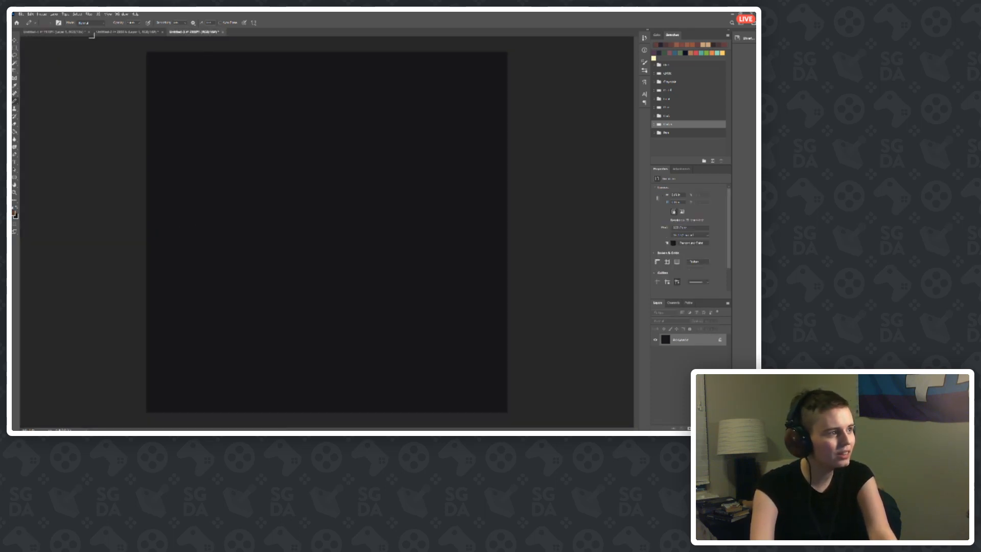
left_click(108, 34)
scroll(277, 258, "up", 1)
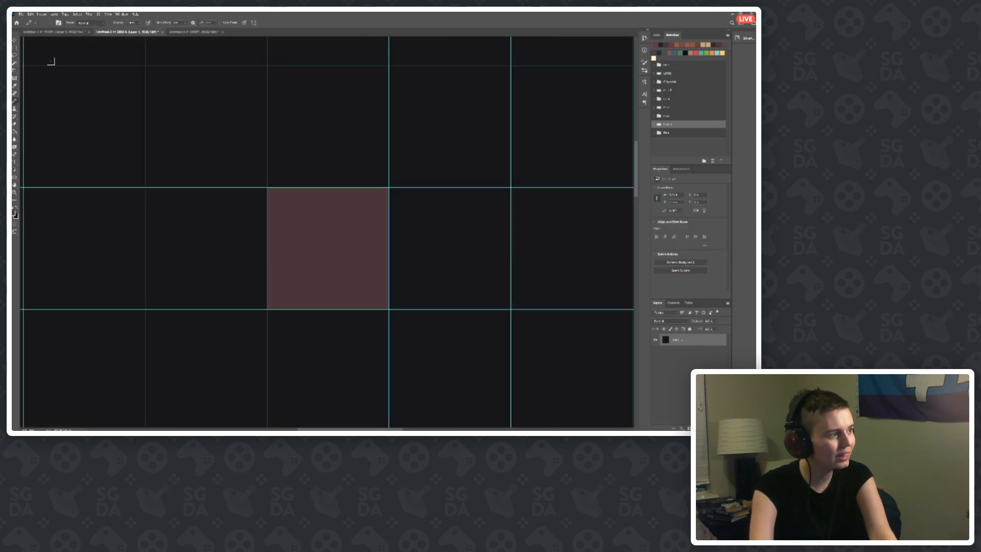
Step: Resample a reddish brown from the lower ramp, try a stroke of it on the brown cell and undo the stroke
left_click(48, 33)
left_click(166, 378, "alt")
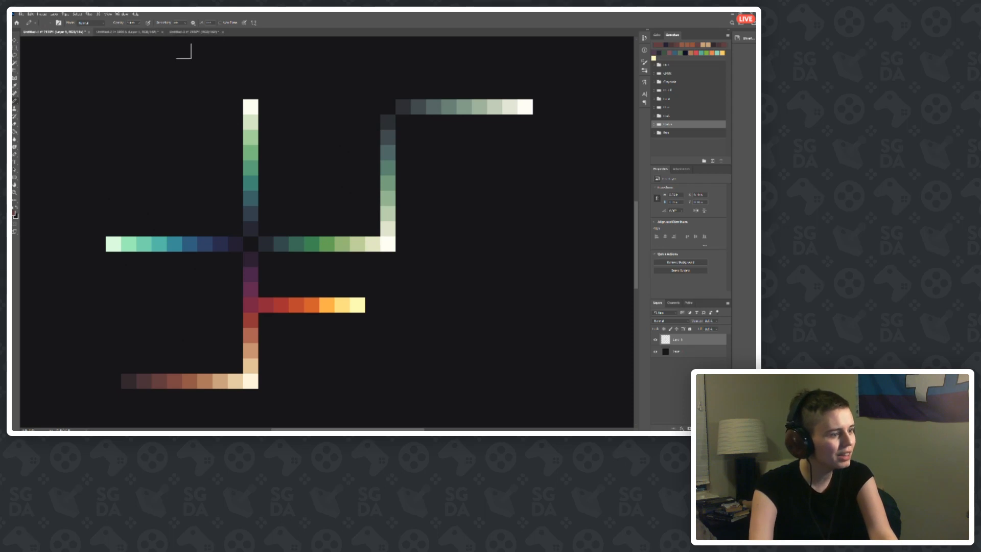
left_click(185, 33)
left_click(149, 32)
scroll(346, 278, "up", 3)
mouse_move(326, 283)
left_mouse_down()
mouse_move(345, 264)
mouse_move(336, 273)
left_mouse_up()
key("ctrl+z")
scroll(231, 231, "down", 3)
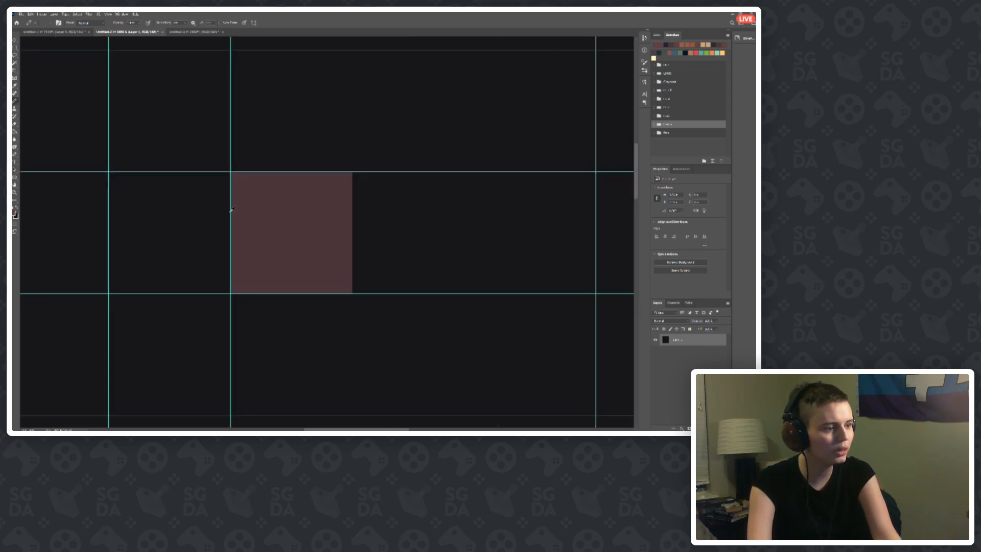
scroll(230, 228, "up", 2)
scroll(288, 210, "down", 1)
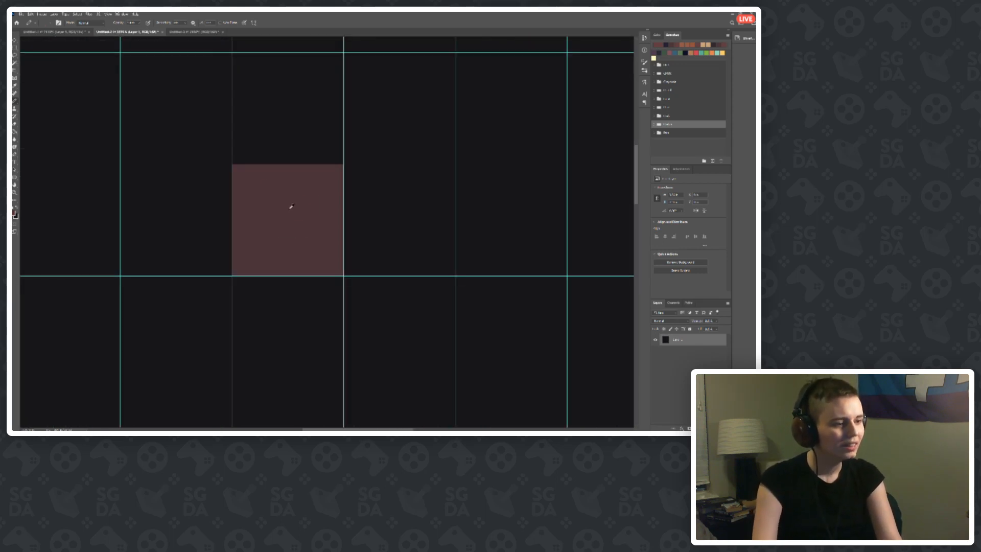
left_click(265, 212)
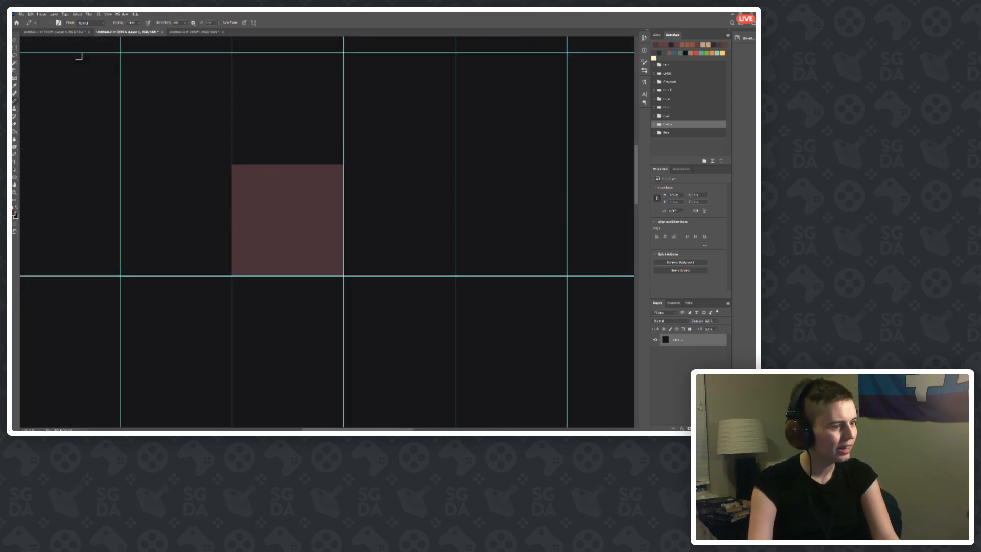
left_click_drag(280, 197, 296, 219)
scroll(226, 232, "up", 1)
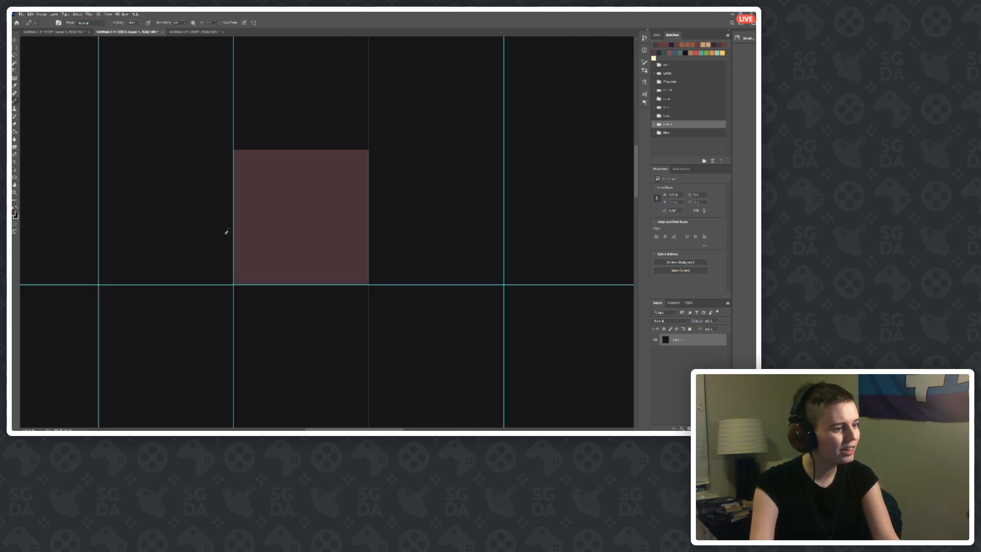
Step: Sample the third-darkest brown of the lower ramp in the colour ramp document and return to the guide-grid document
key("ctrl+shift+Tab")
left_click(163, 376)
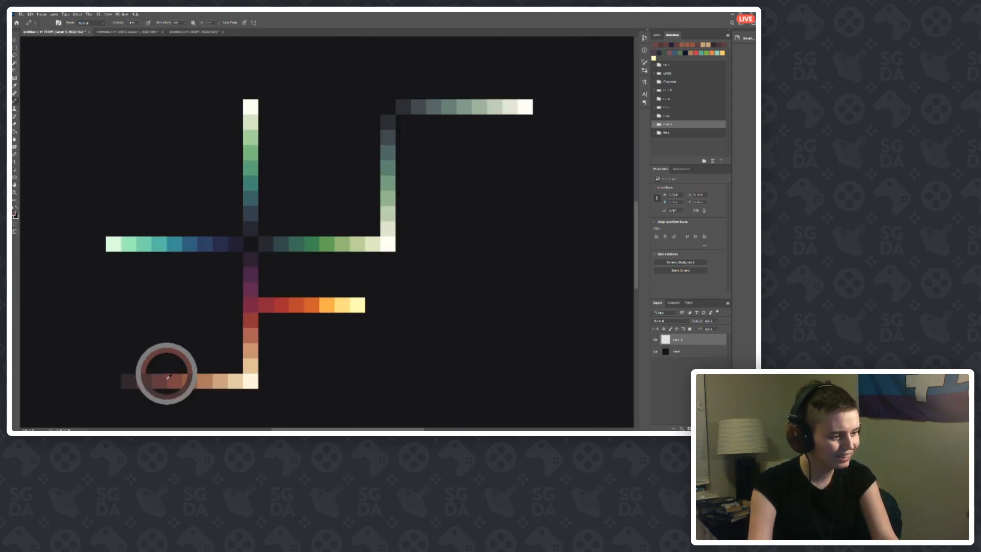
mouse_move(169, 376)
left_mouse_down()
mouse_move(151, 379)
mouse_move(159, 381)
left_mouse_up()
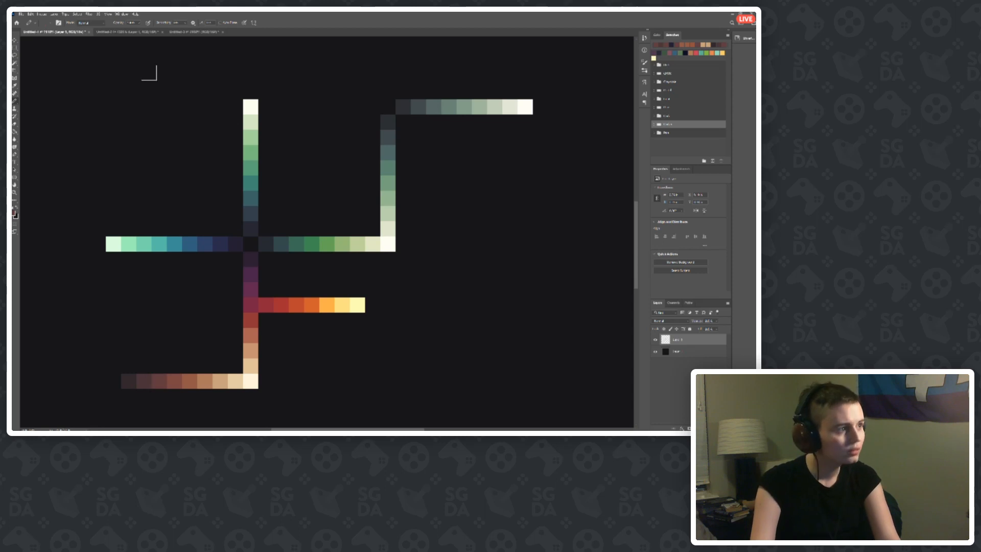
left_click(130, 32)
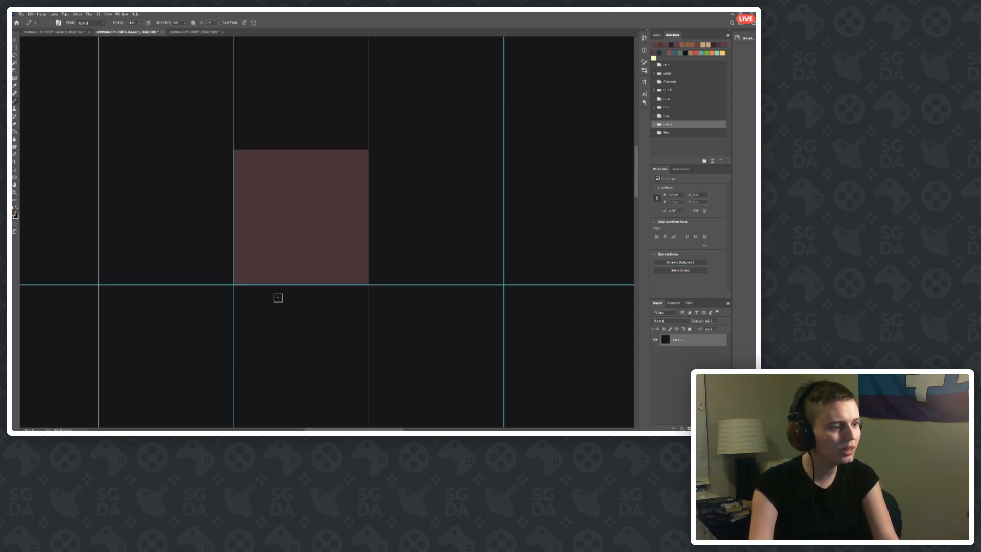
Step: Paint five blocky reddish-brown stones across the lower and middle rows of the brown cell, leaving dark gaps between them
scroll(234, 230, "up", 3)
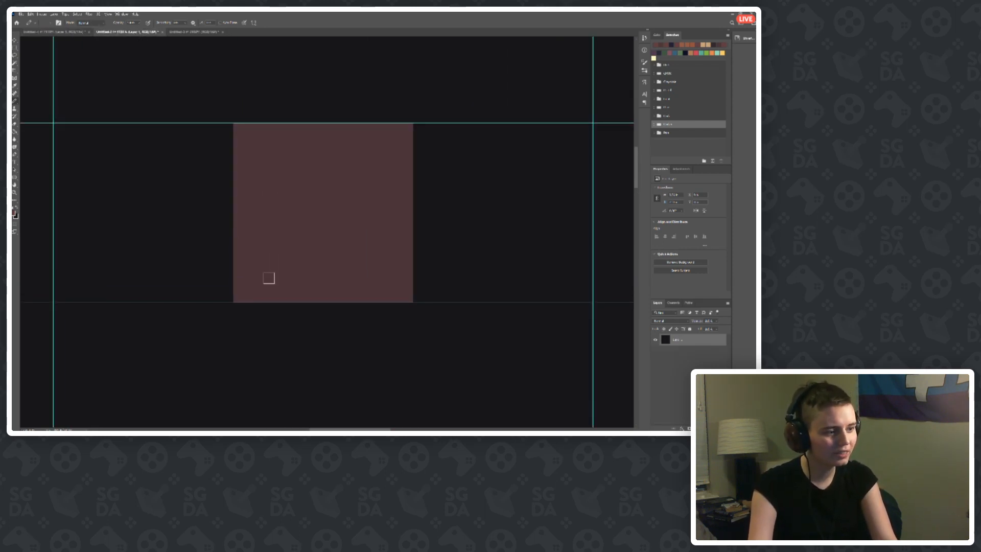
mouse_move(278, 259)
left_mouse_down()
mouse_move(267, 260)
mouse_move(273, 253)
left_mouse_up()
left_click(317, 274)
mouse_move(338, 243)
left_mouse_down()
mouse_move(318, 260)
mouse_move(338, 264)
left_mouse_up()
mouse_move(385, 218)
left_mouse_down()
mouse_move(357, 208)
mouse_move(388, 214)
mouse_move(381, 223)
left_mouse_up()
mouse_move(283, 233)
left_mouse_down()
mouse_move(312, 209)
mouse_move(283, 211)
mouse_move(303, 223)
left_mouse_up()
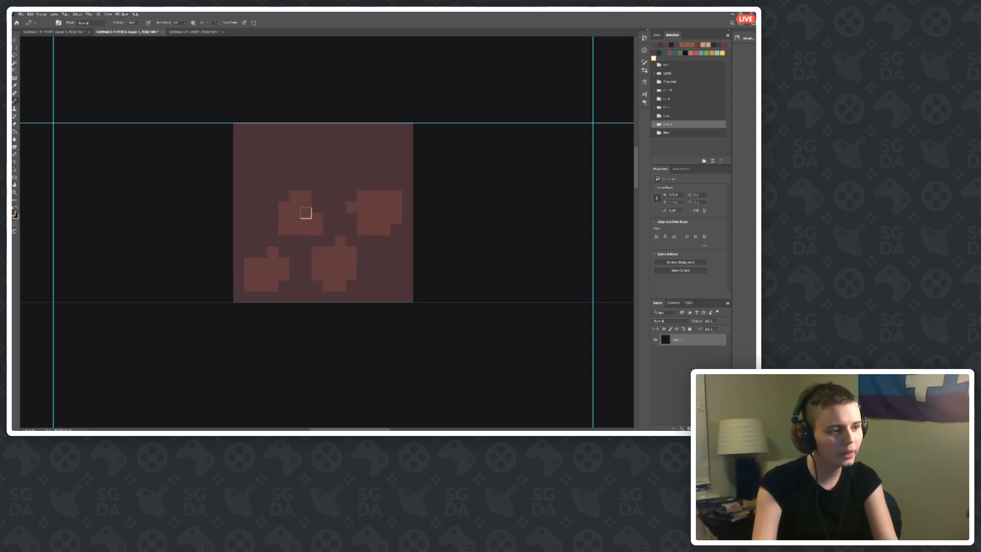
left_click_drag(245, 189, 256, 185)
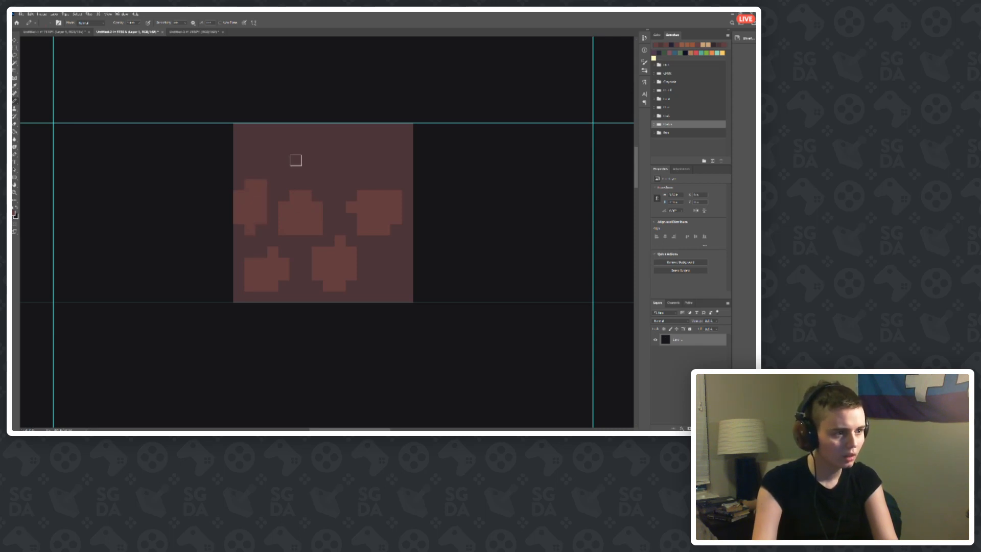
Step: Paint three stones along the cell's top row, one in its lower-right corner and a small patch on its bottom edge
mouse_move(315, 144)
left_mouse_down()
mouse_move(343, 167)
mouse_move(372, 139)
mouse_move(350, 172)
mouse_move(368, 151)
mouse_move(357, 154)
mouse_move(403, 164)
left_mouse_up()
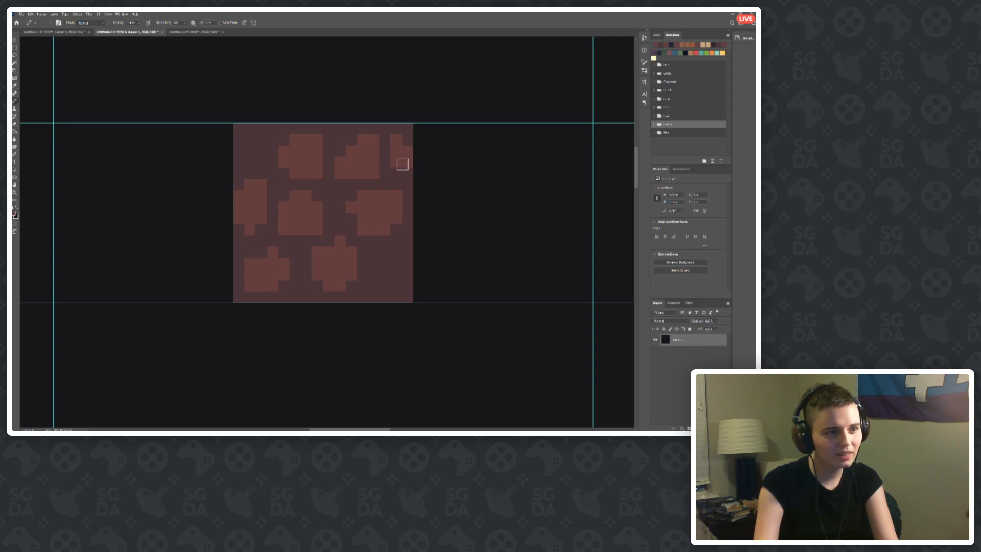
mouse_move(388, 260)
left_mouse_down()
mouse_move(399, 259)
mouse_move(378, 260)
mouse_move(394, 271)
left_mouse_up()
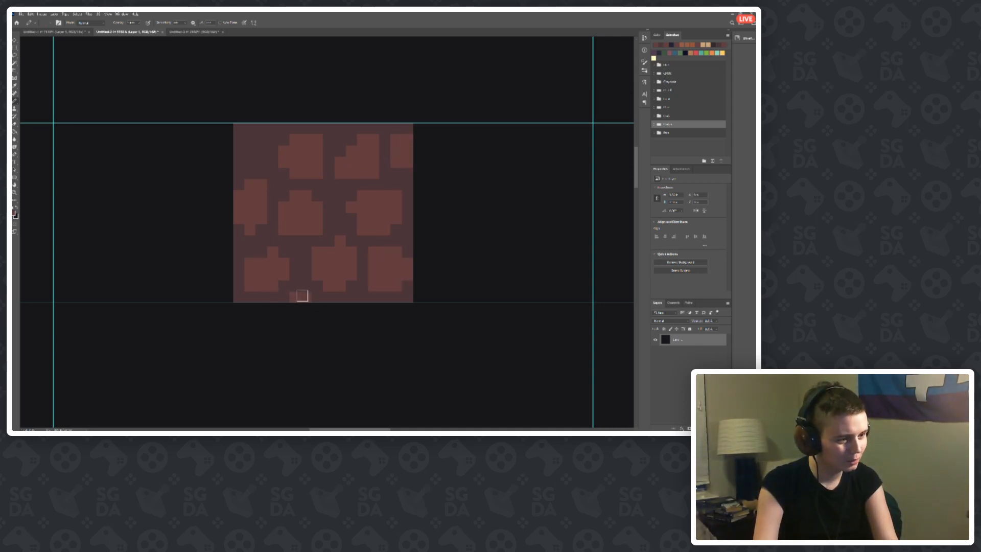
left_click(367, 291)
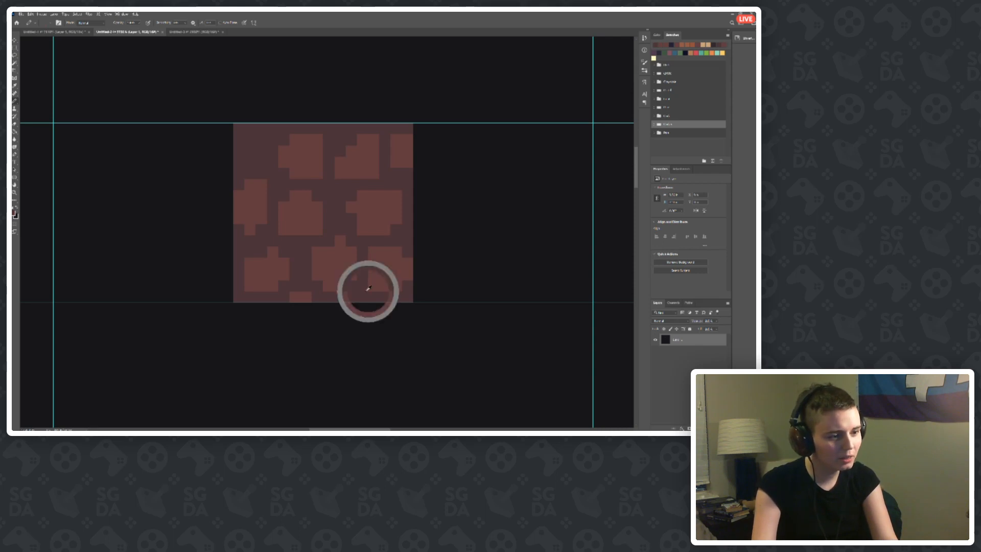
left_click(301, 302)
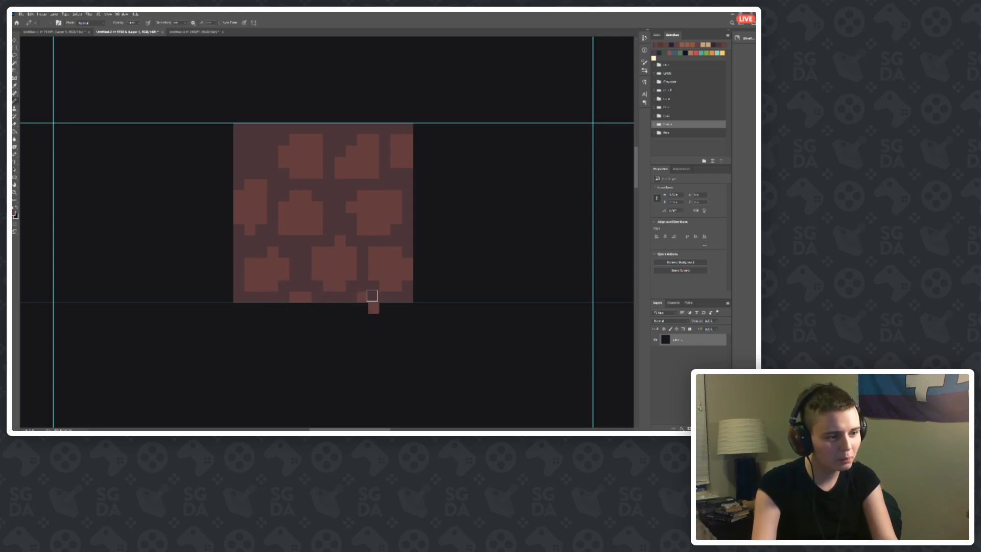
key("ctrl+z")
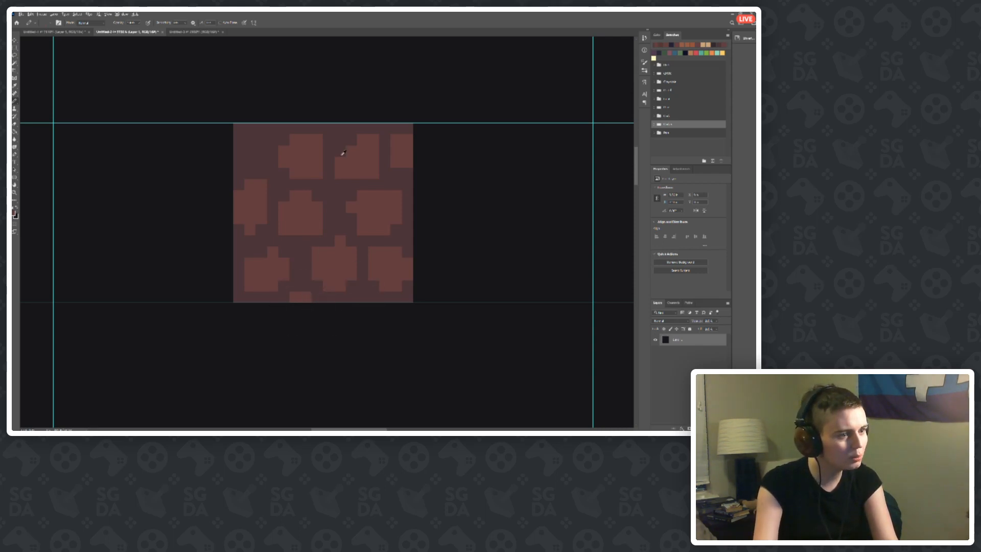
Step: Extend the upper-middle stone to the cell's top edge, trim its lower corners and paint a partial stone in the top-left corner
scroll(343, 152, "up", 1)
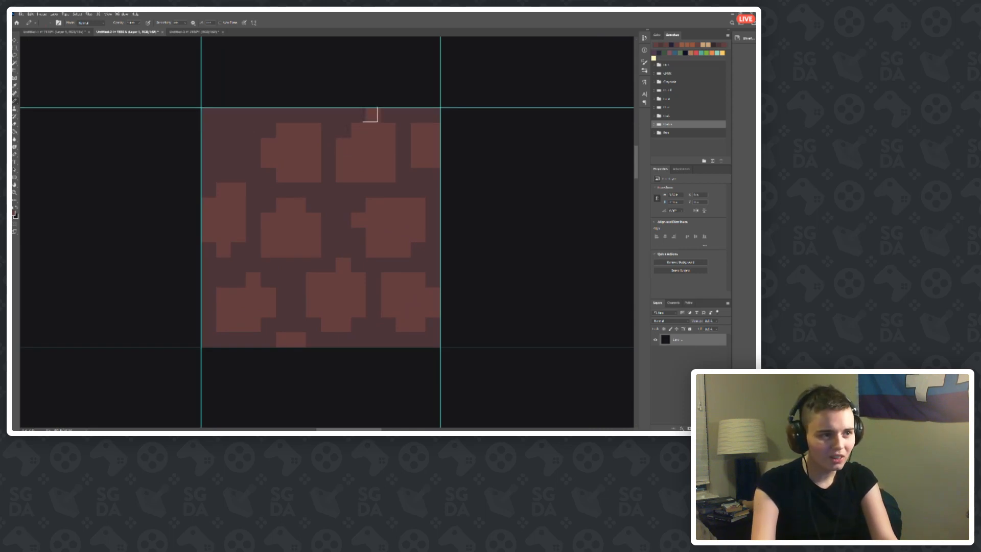
left_click(388, 174)
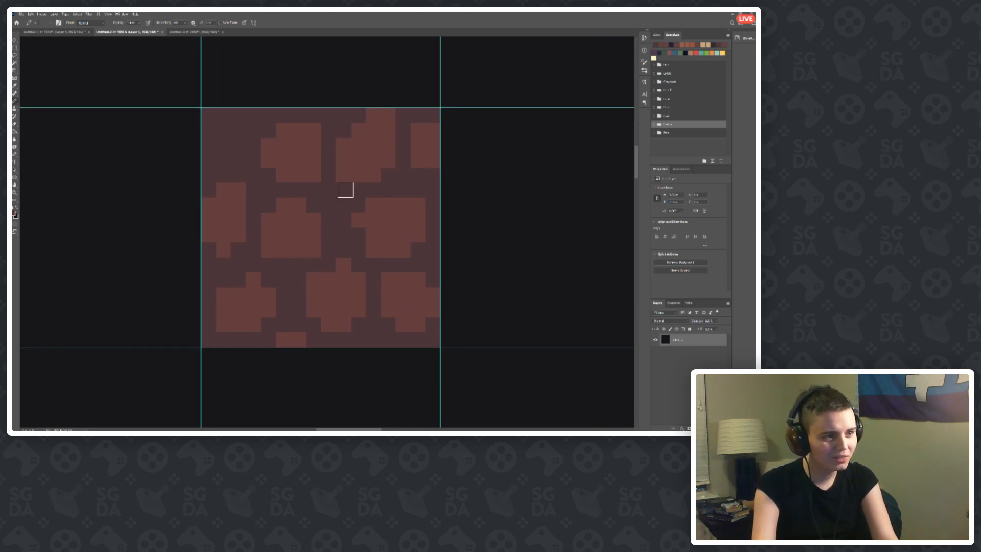
scroll(302, 161, "down", 3)
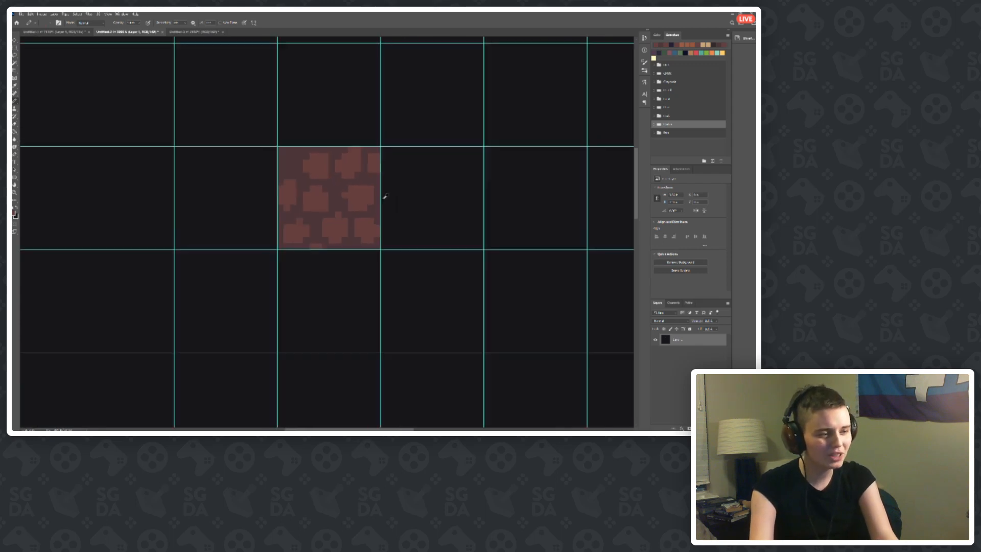
scroll(306, 164, "up", 2)
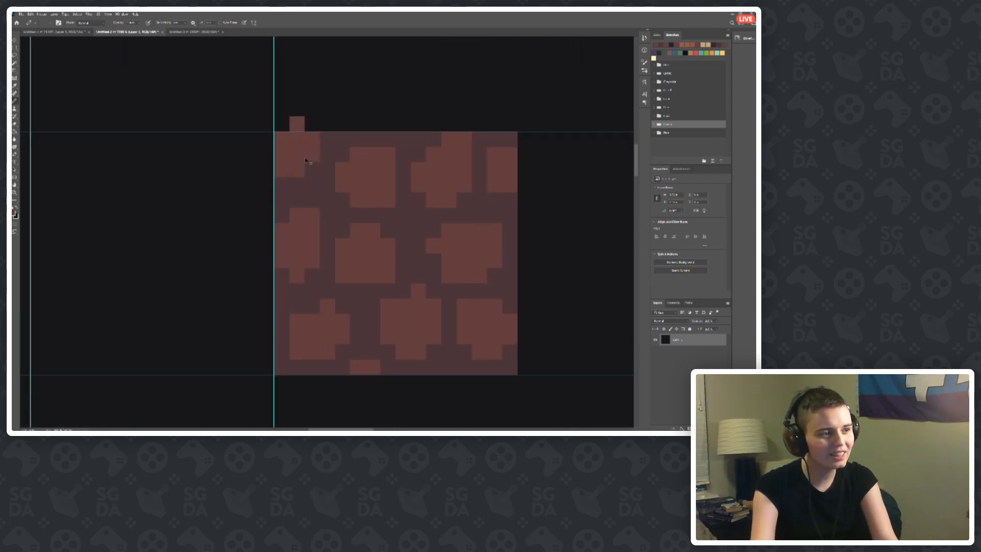
left_click_drag(280, 163, 304, 144)
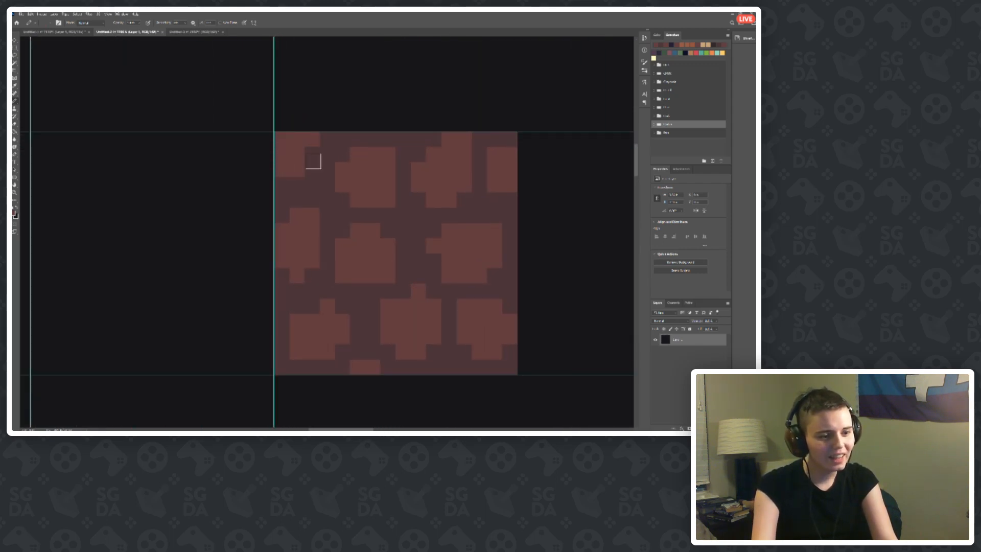
Step: Extend the lower-left stone down to the tile's bottom edge and cover the small patch beside it with the gap colour
scroll(232, 169, "down", 3)
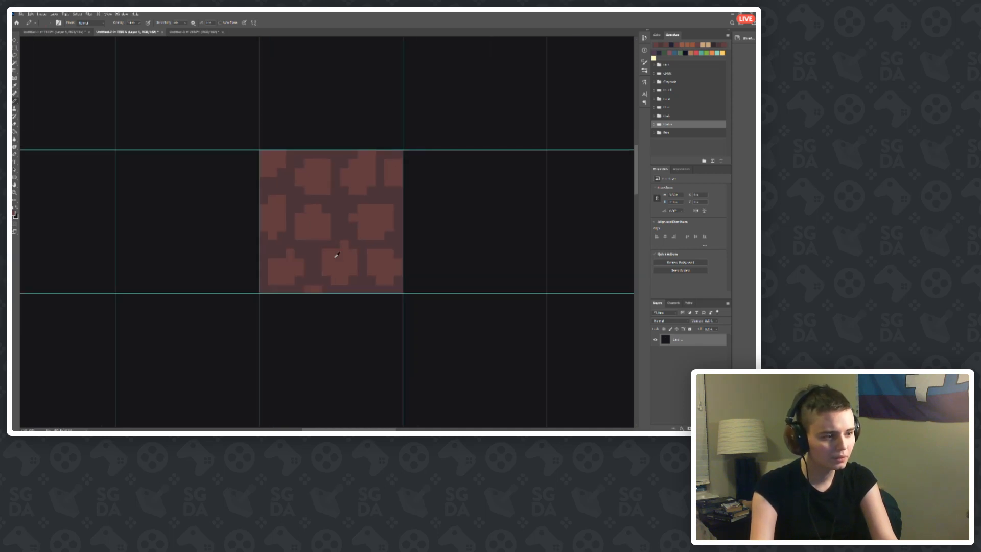
scroll(337, 255, "up", 1)
scroll(334, 276, "up", 2)
mouse_move(305, 276)
left_mouse_down()
mouse_move(289, 297)
mouse_move(312, 298)
mouse_move(254, 293)
left_mouse_up()
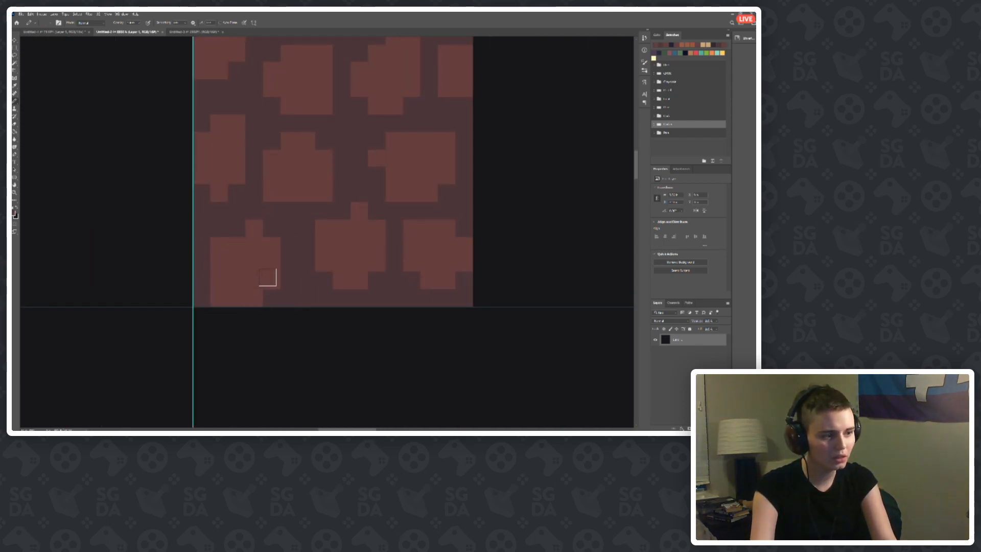
scroll(245, 249, "down", 4)
scroll(465, 201, "down", 2)
scroll(343, 217, "up", 3)
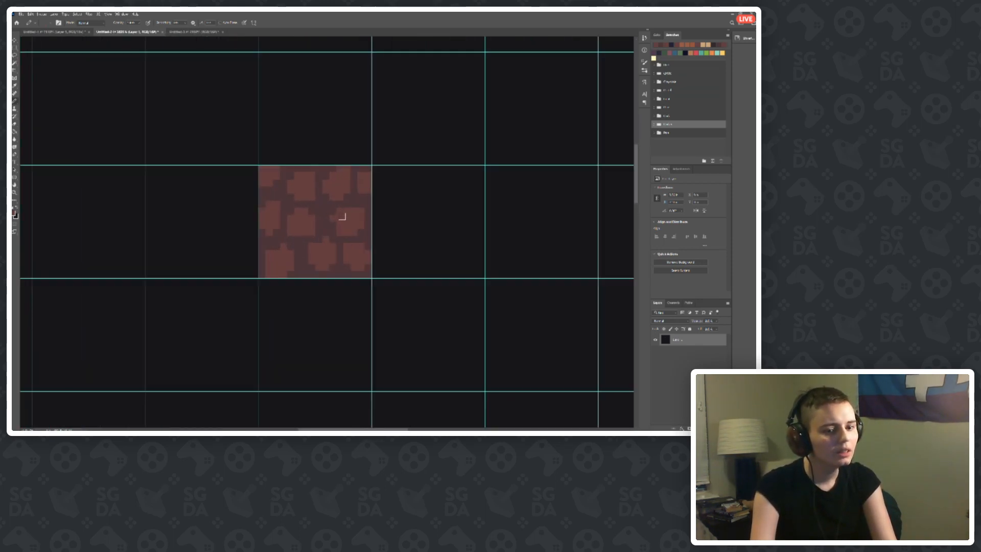
Step: Select the whole stone tile along its guides and cut it onto a new layer
key("m")
mouse_move(258, 165)
left_mouse_down()
mouse_move(314, 195)
mouse_move(367, 271)
left_mouse_up()
key("ctrl+j")
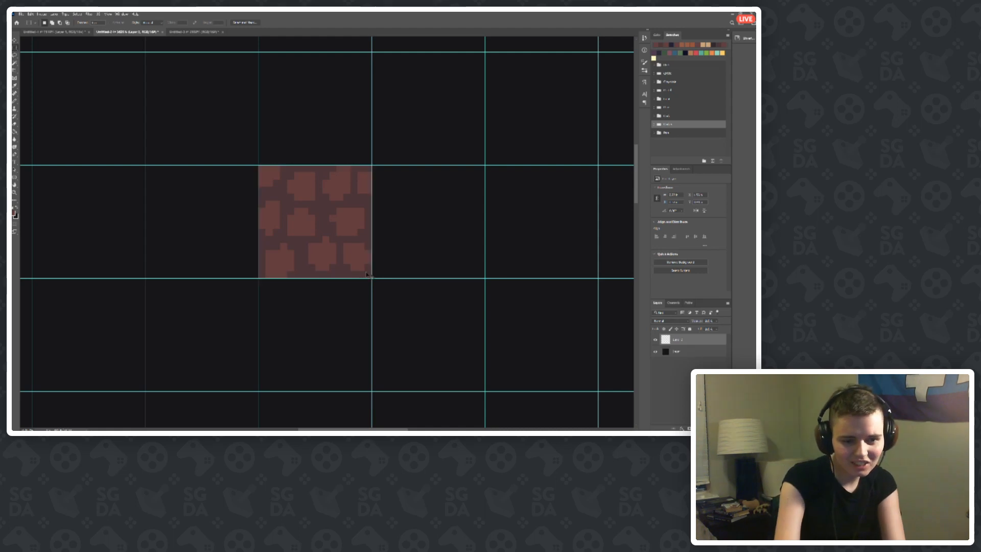
Step: Hide the tile layer, fill the hole in the background layer with the surrounding near-black, and reselect the tile layer
left_click(656, 342)
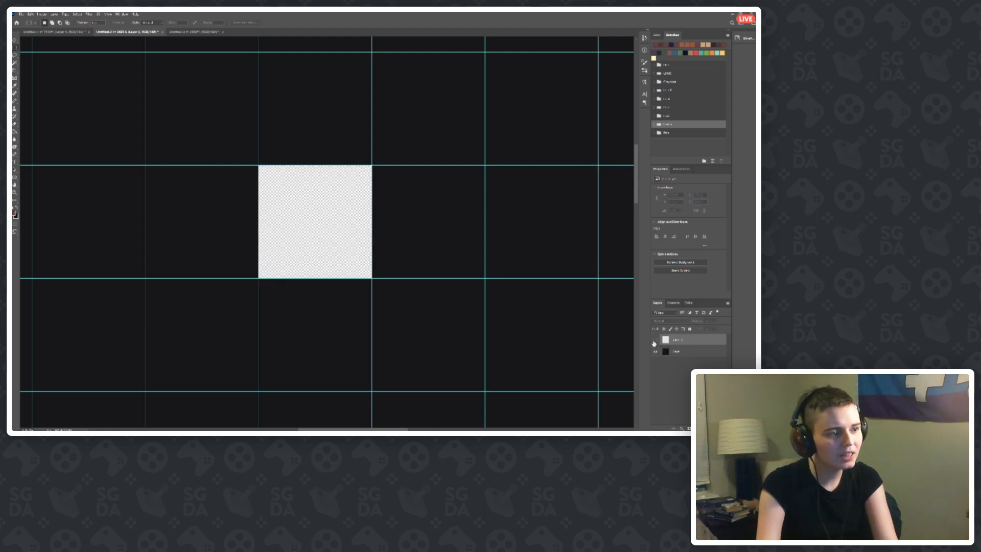
left_click(656, 341)
left_click(655, 341)
left_click(693, 353)
key("g")
left_click(427, 256)
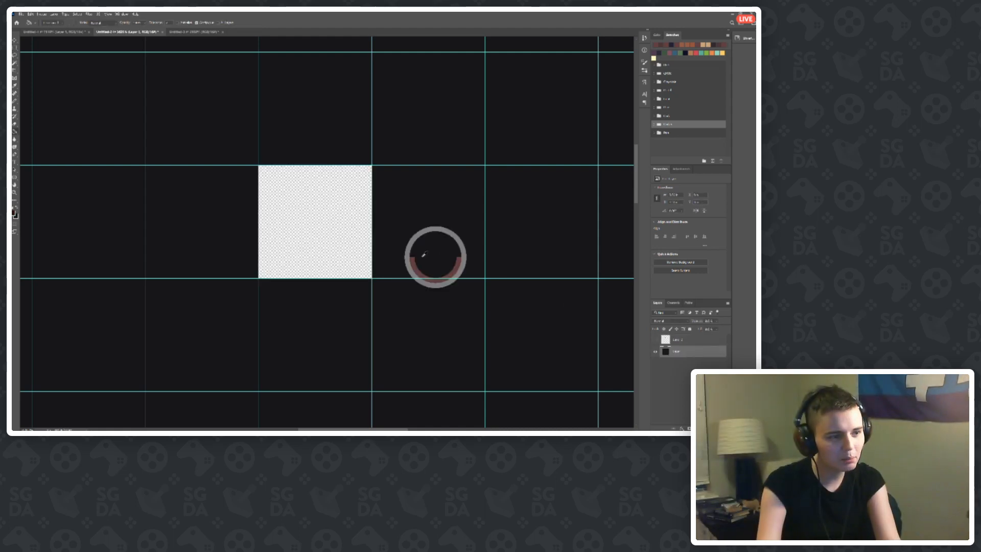
left_click(670, 340)
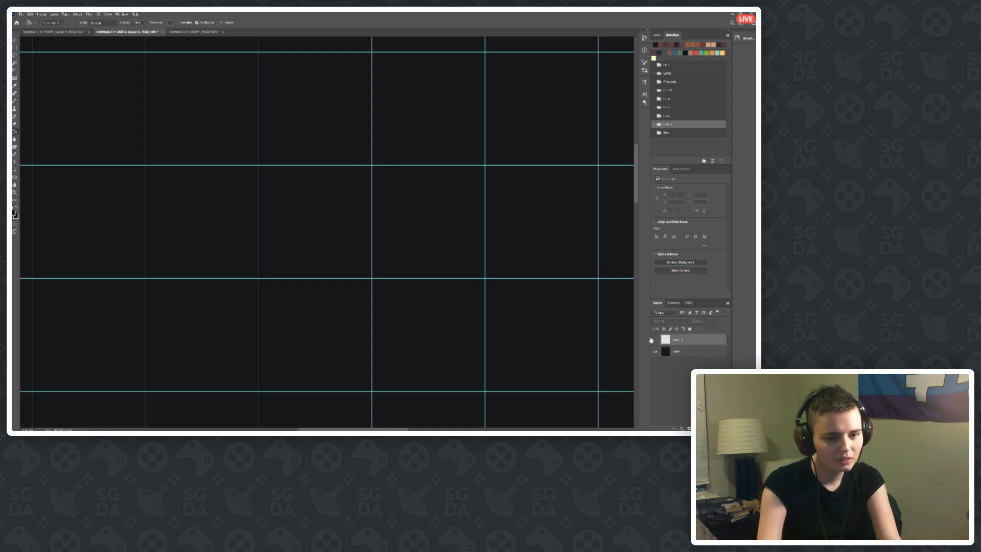
Step: Show the tile layer again and examine the stone pattern at several magnifications
left_click(655, 339)
key("b")
left_click(322, 255, "alt")
scroll(324, 254, "up", 6)
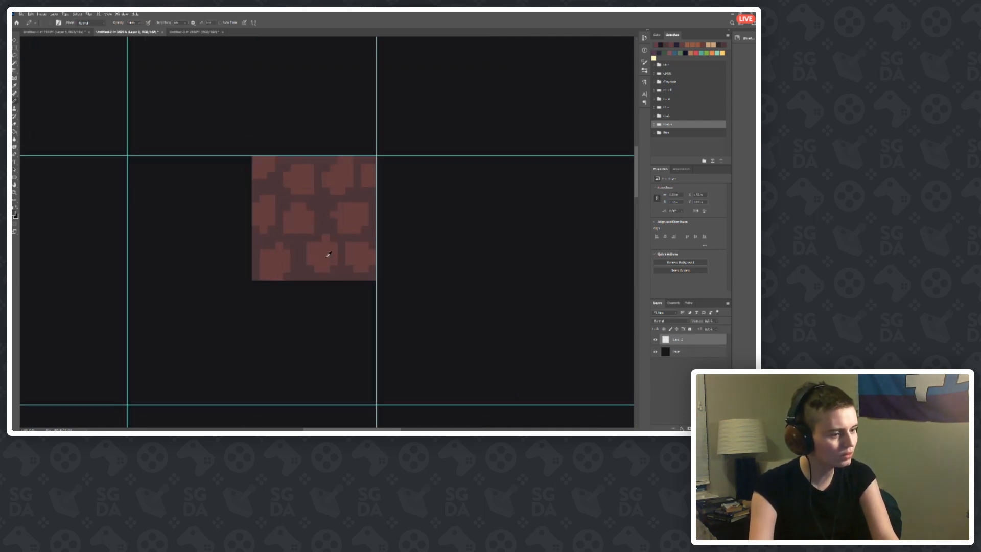
scroll(302, 236, "down", 8)
scroll(301, 236, "down", 2)
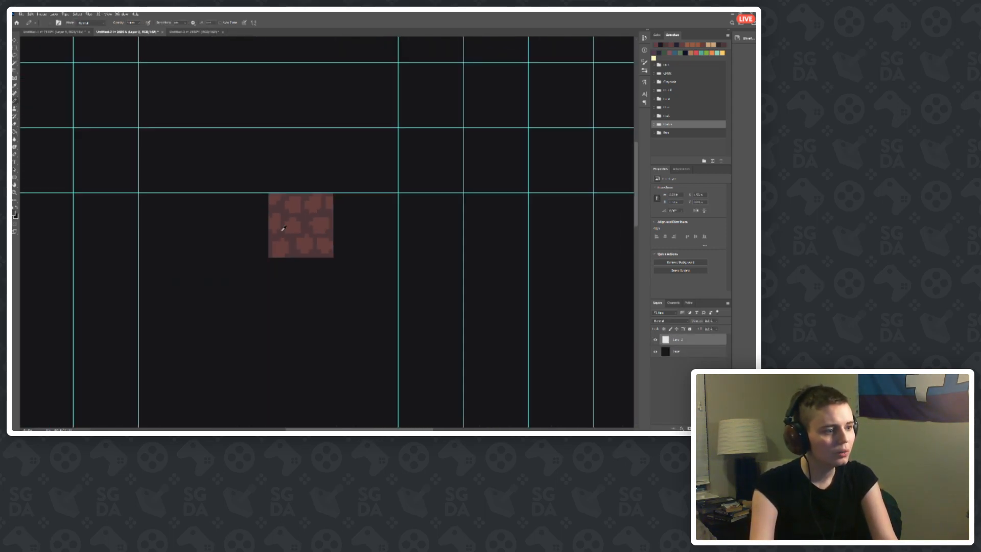
scroll(342, 235, "up", 4)
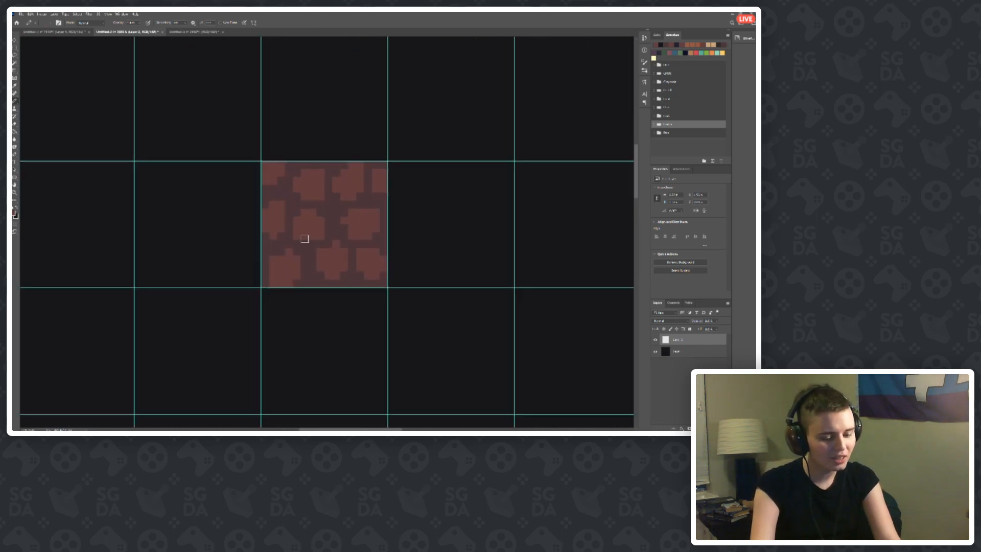
key("v")
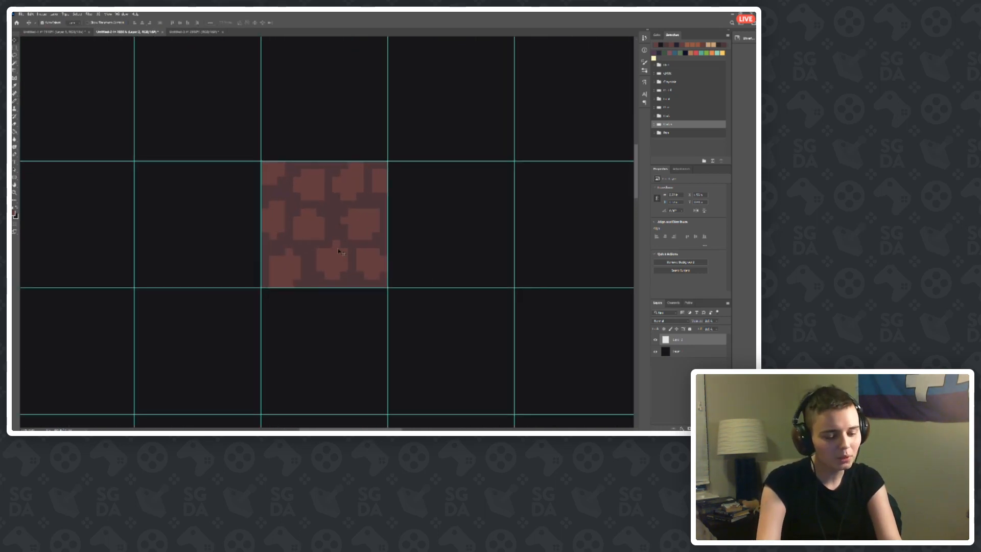
key("b")
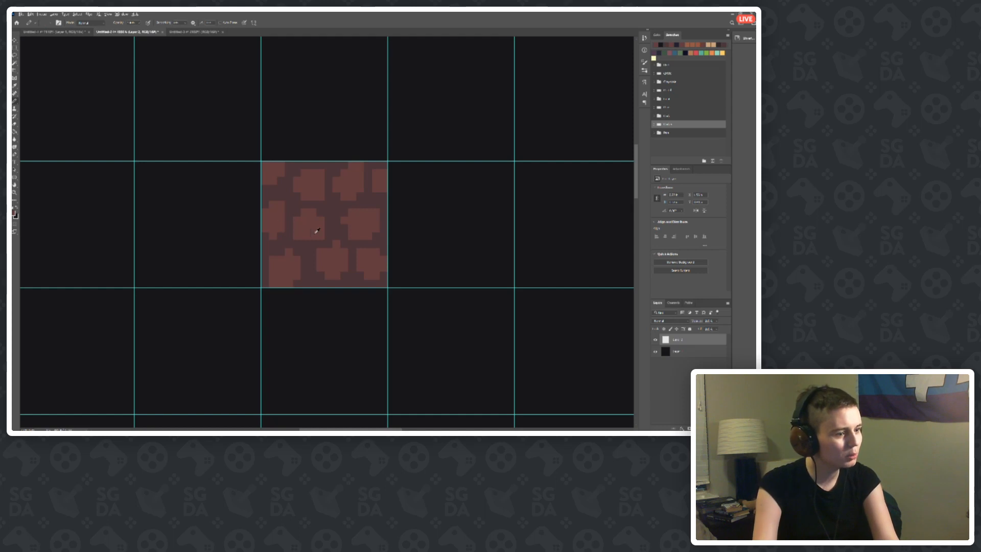
left_click(315, 233, "alt")
scroll(304, 234, "up", 4)
Step: Sample the darkest brown of the brown ramp in the palette document and fill the gaps between the stones with it
left_click(53, 32)
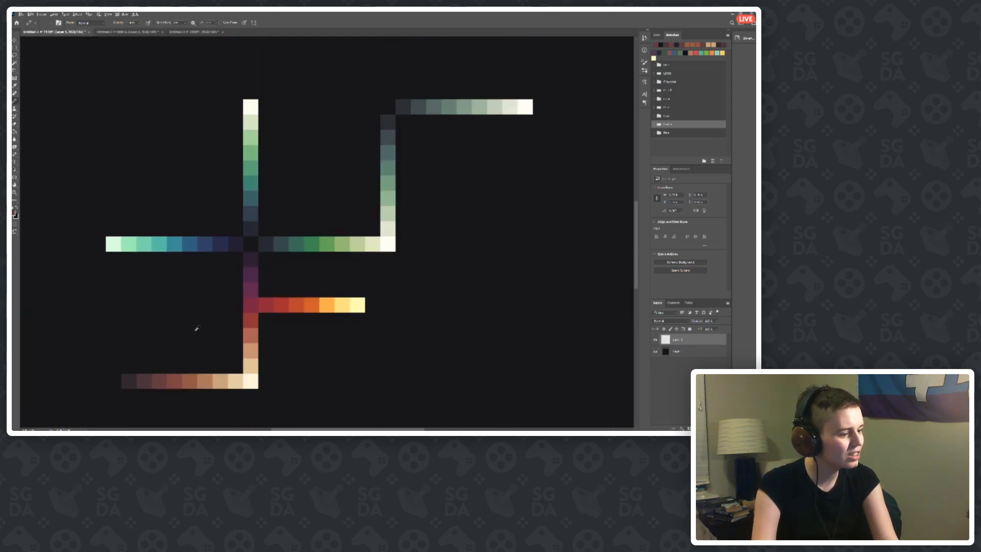
left_click(158, 379, "alt")
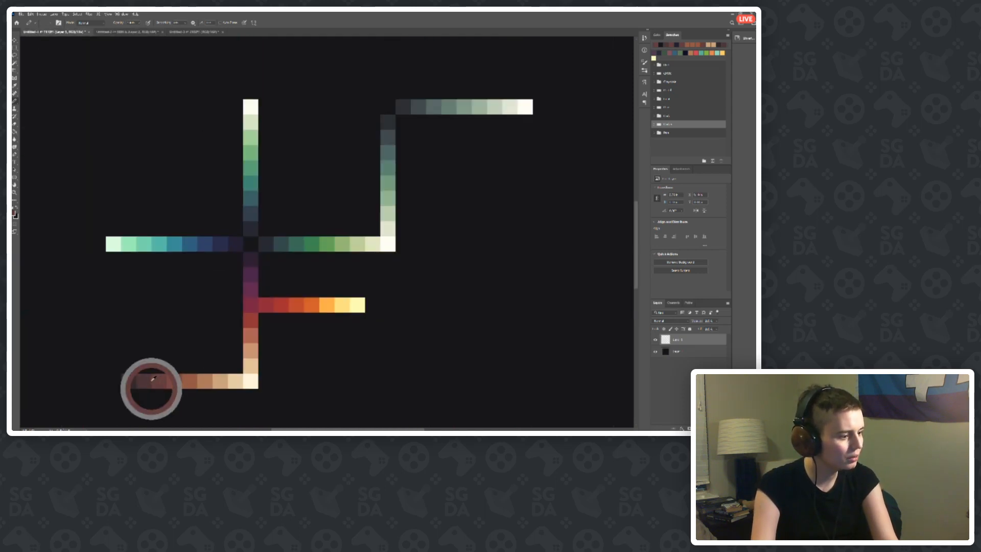
left_click(190, 32)
left_click(128, 32)
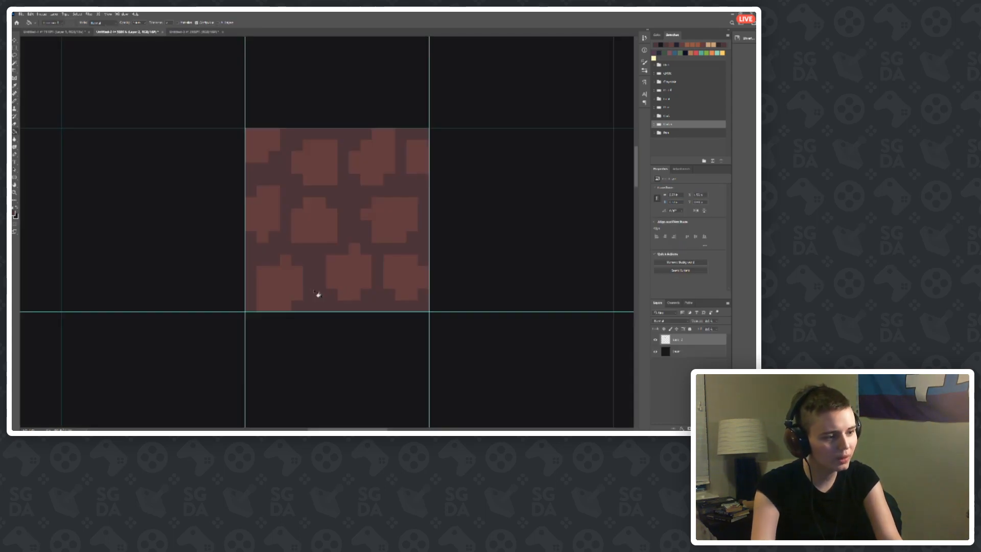
left_click(256, 254, "alt")
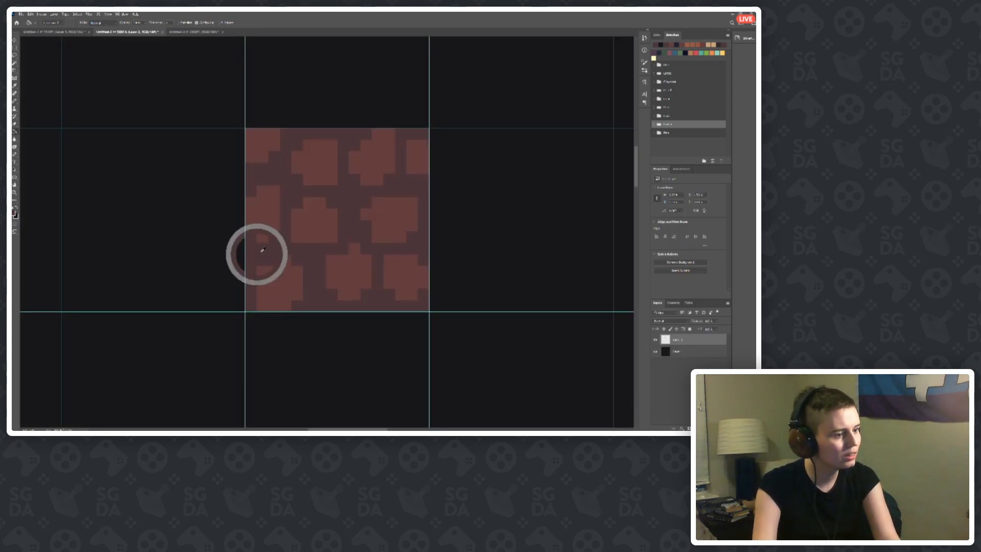
left_click(46, 32)
left_click(151, 374, "alt")
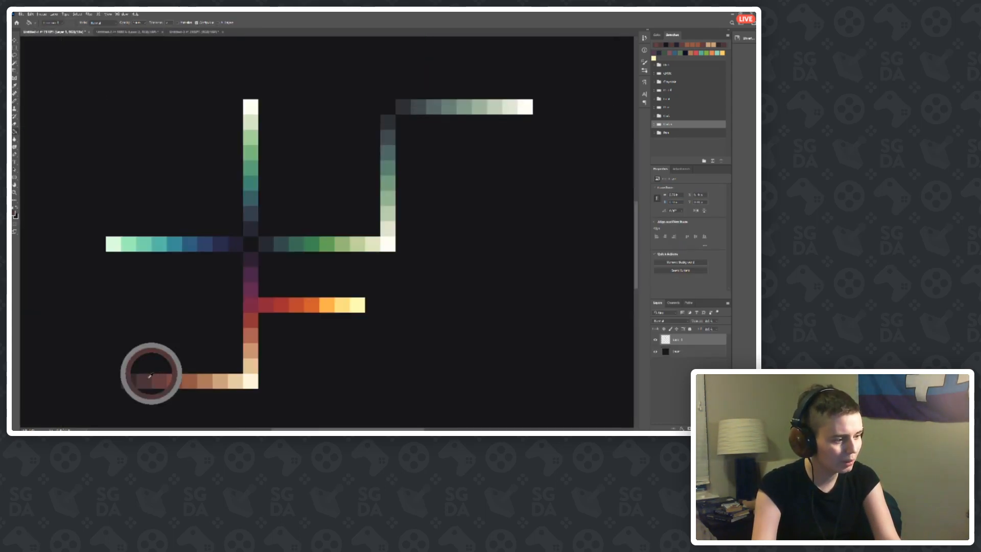
left_click(135, 32)
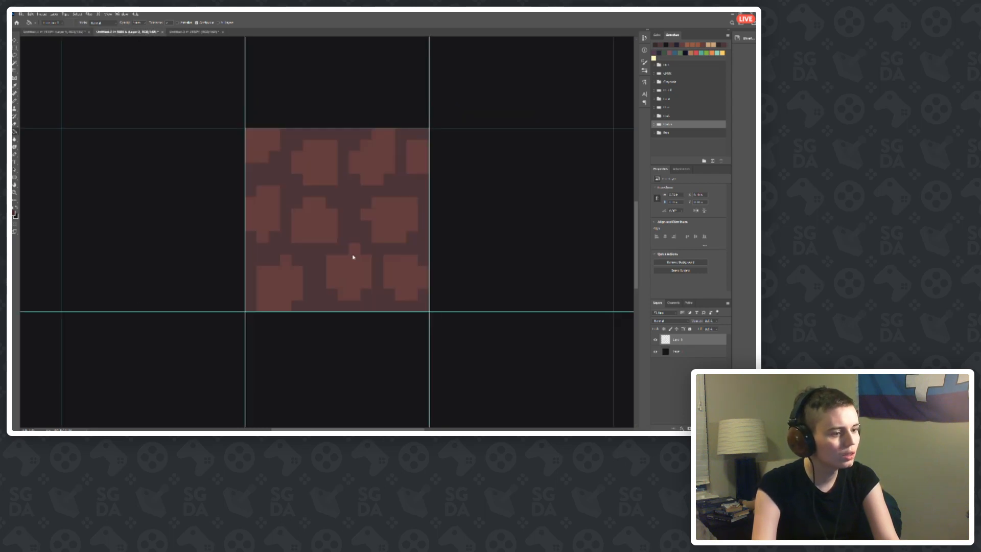
left_click(309, 267)
Step: Sample the second-darkest brown of the palette's brown ramp and fill all ten stones of the tile with it
left_click(74, 32)
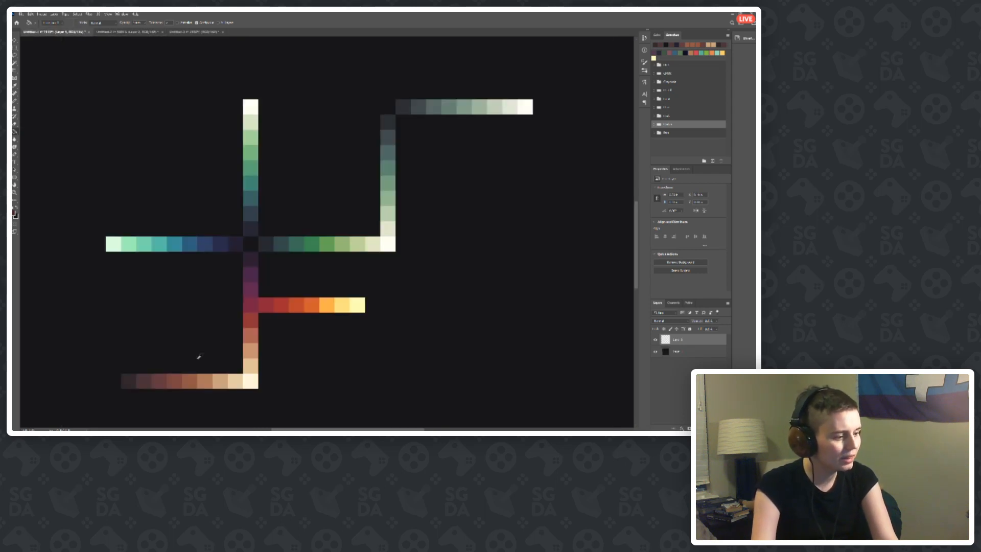
left_click(151, 373, "alt")
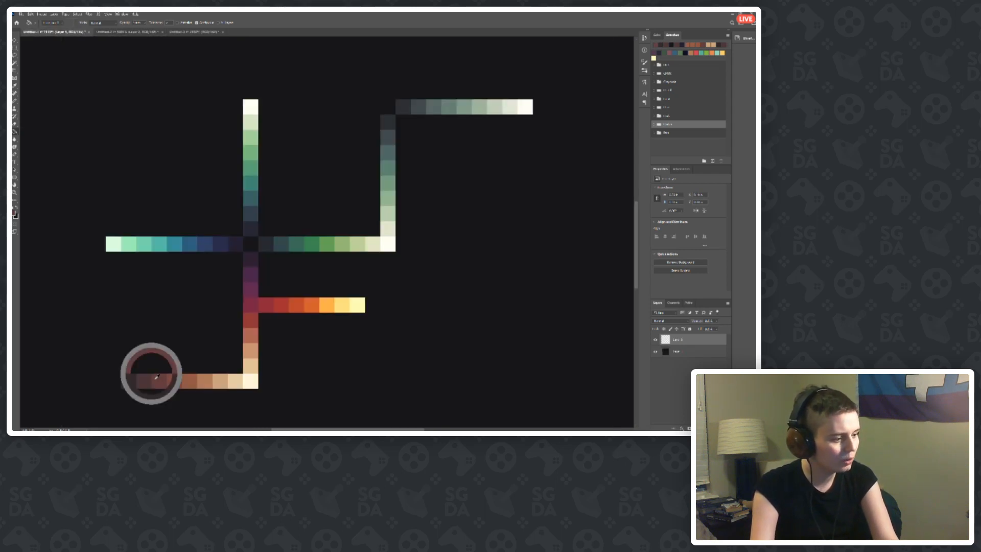
left_click(128, 32)
left_click(265, 219)
left_click(313, 231)
left_click(310, 168)
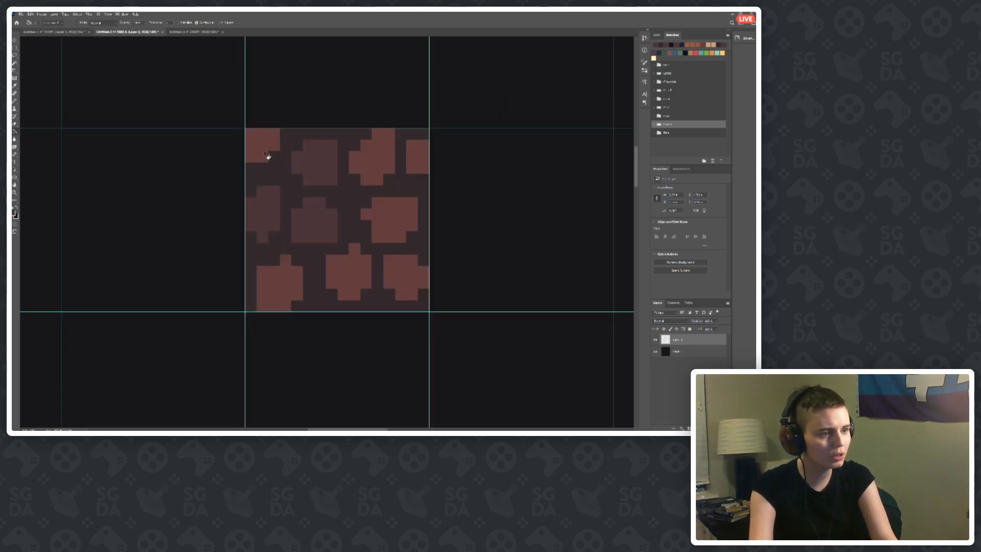
left_click(265, 155)
left_click(389, 167)
left_click(416, 156)
left_click(400, 220)
left_click(408, 277)
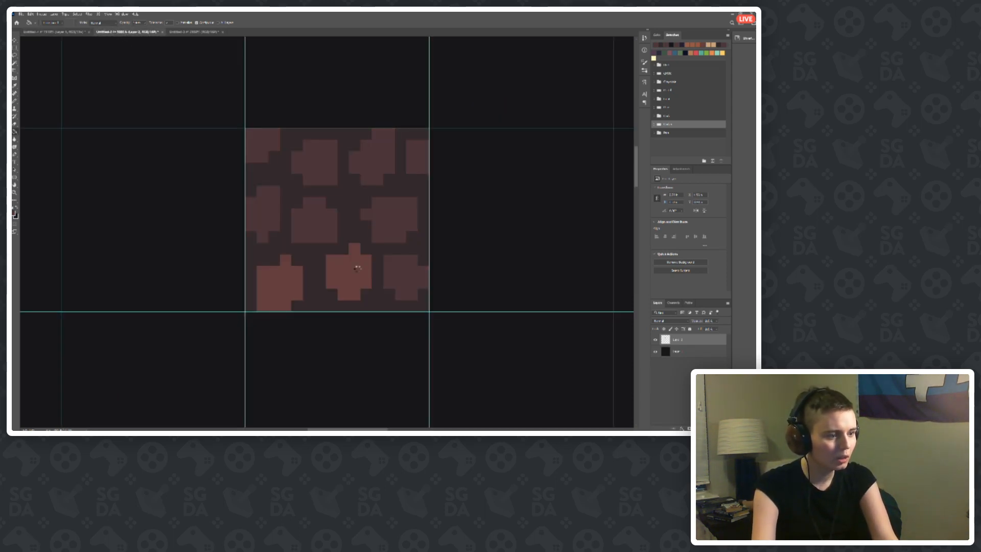
left_click(301, 289)
left_click(349, 273)
Step: Sample a lighter reddish brown from the brown ramp and paint upper-left highlights on the lower-left, lower-middle and middle-right stones
key("b")
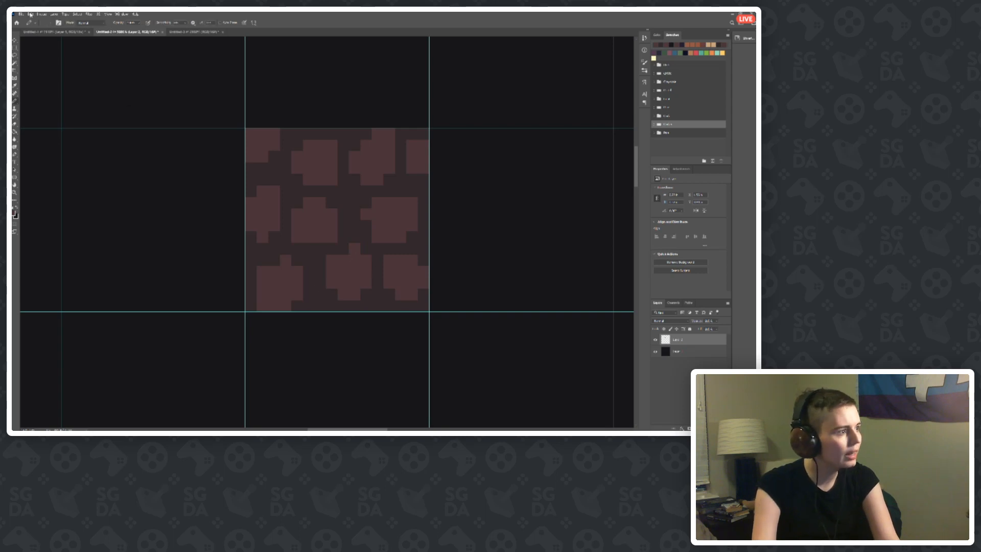
left_click(43, 33)
left_click(151, 378, "alt")
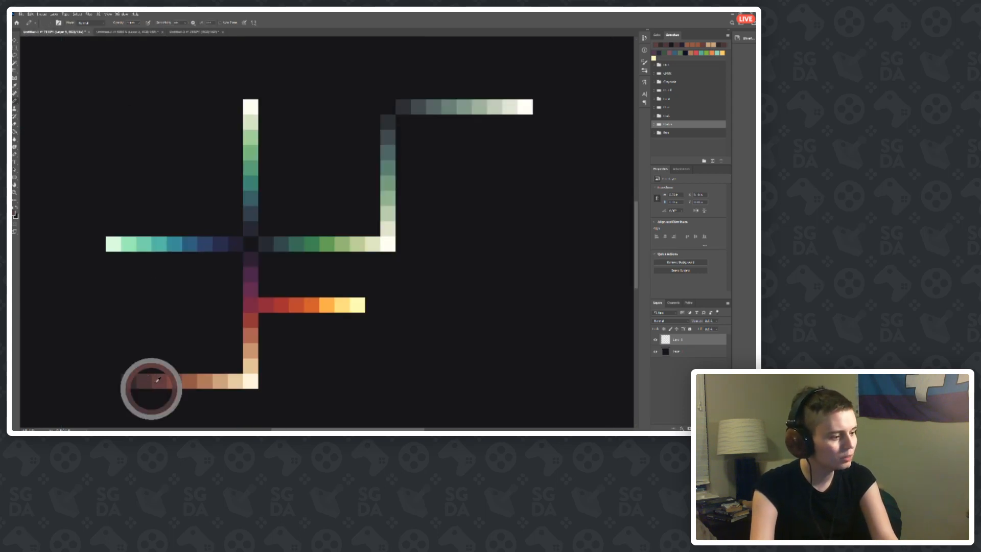
left_click(149, 32)
left_click_drag(254, 285, 267, 282)
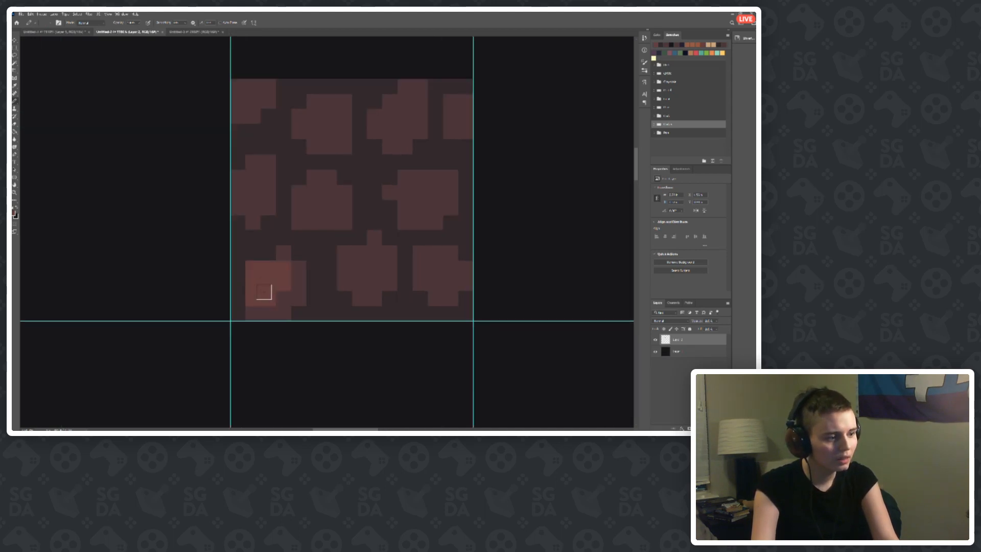
left_click_drag(376, 258, 355, 256)
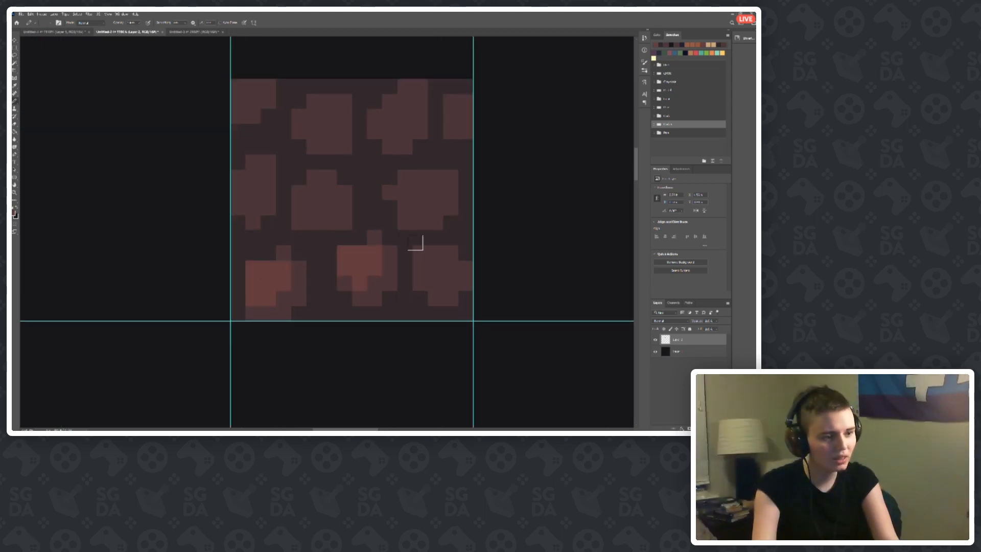
mouse_move(396, 198)
left_mouse_down()
mouse_move(421, 178)
mouse_move(417, 206)
mouse_move(420, 181)
left_mouse_up()
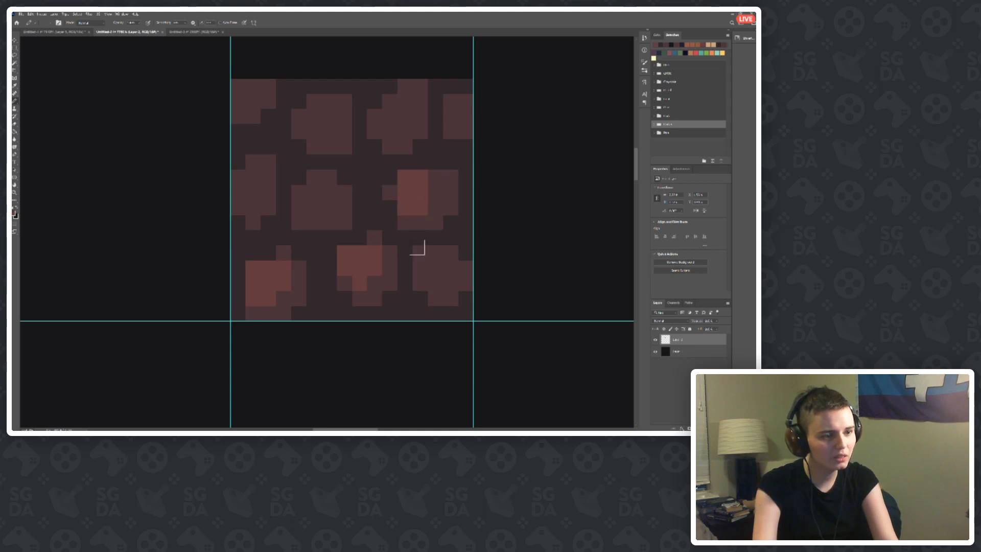
left_click(434, 222, "alt")
left_click(421, 207)
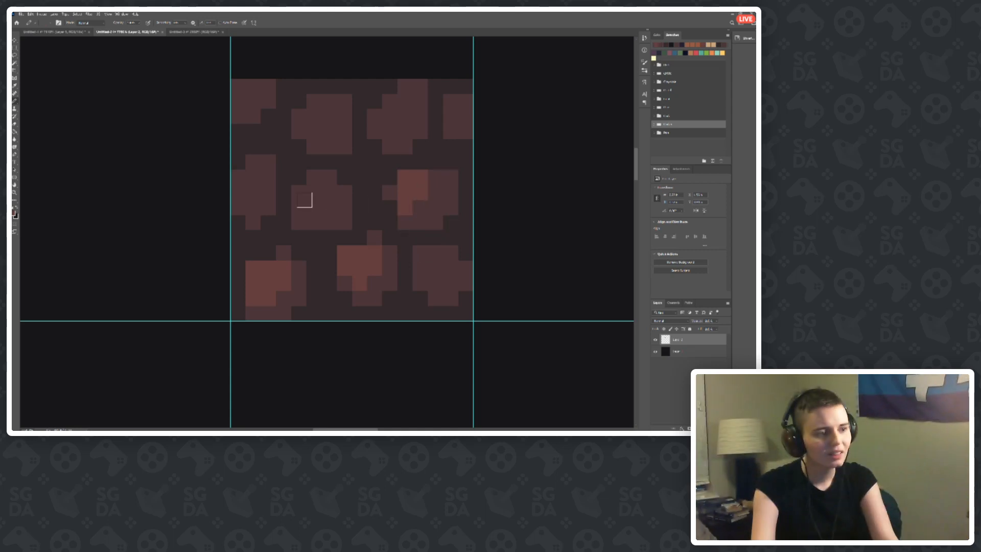
Step: Paint reddish-brown highlights on the centre stone, the stone at the tile's left edge and the lower-right stone
mouse_move(307, 202)
left_mouse_down()
mouse_move(321, 177)
mouse_move(313, 199)
left_mouse_up()
left_click_drag(225, 185, 244, 175)
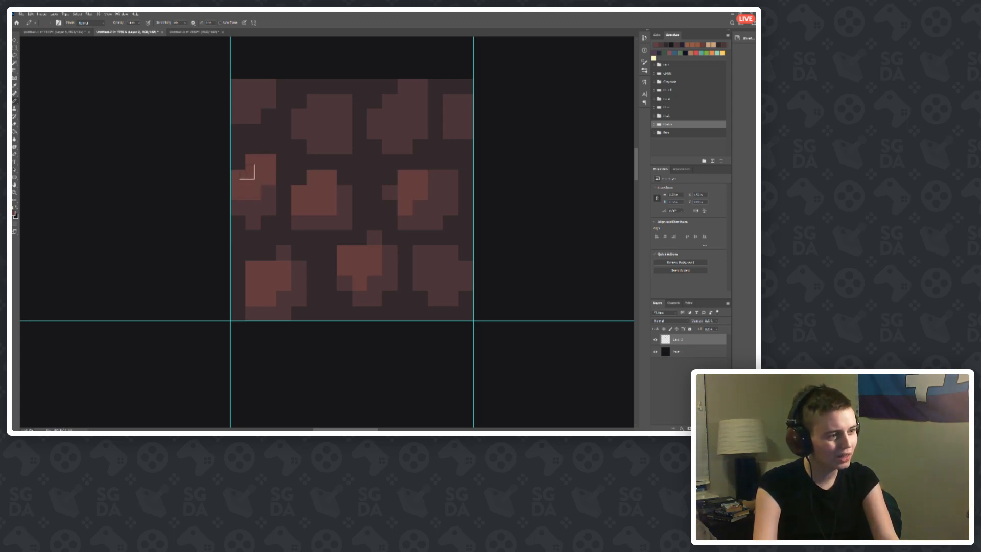
scroll(236, 197, "down", 2)
scroll(236, 198, "down", 3)
scroll(287, 222, "up", 4)
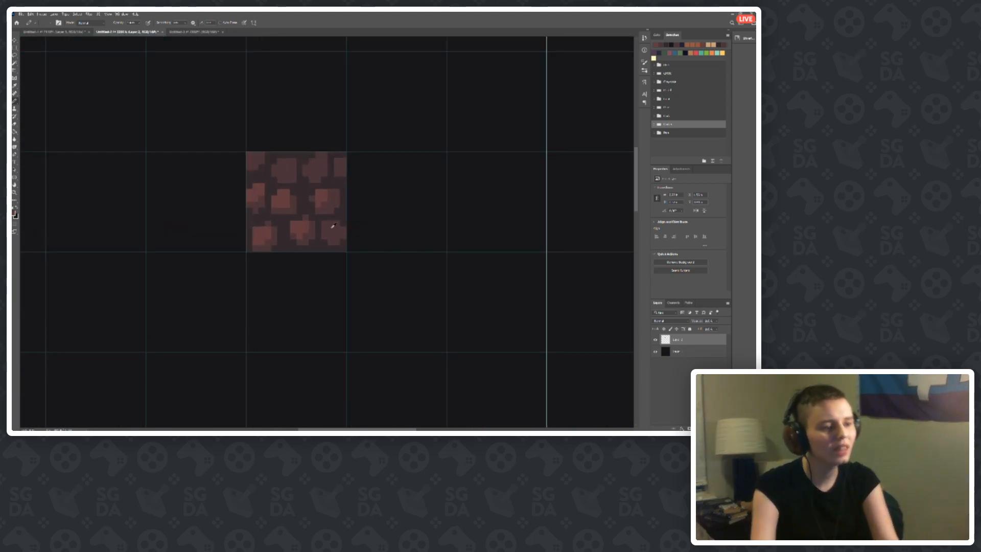
scroll(287, 221, "up", 2)
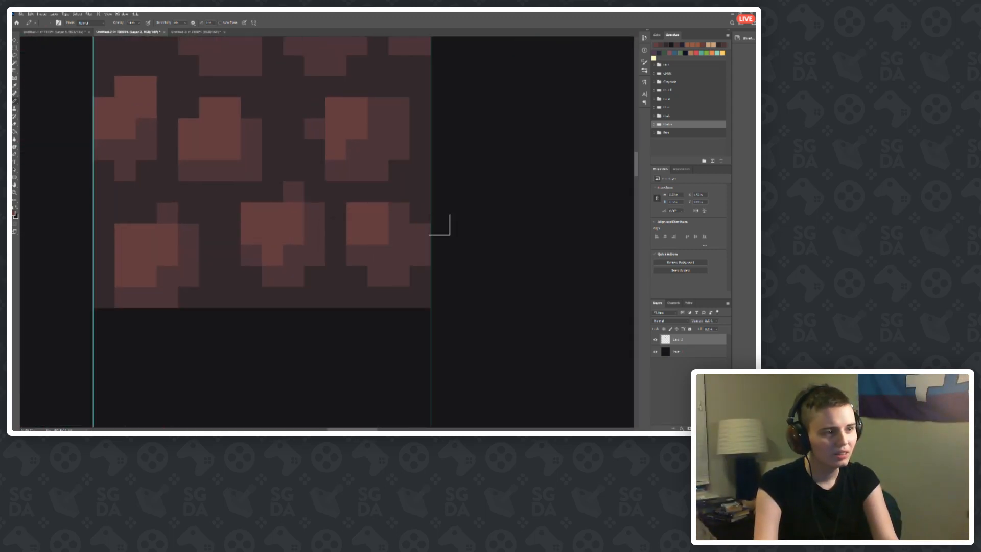
Step: Paint a reddish-brown highlight on the upper-left part of the second stone in the top row
scroll(393, 221, "down", 3)
scroll(393, 221, "down", 1)
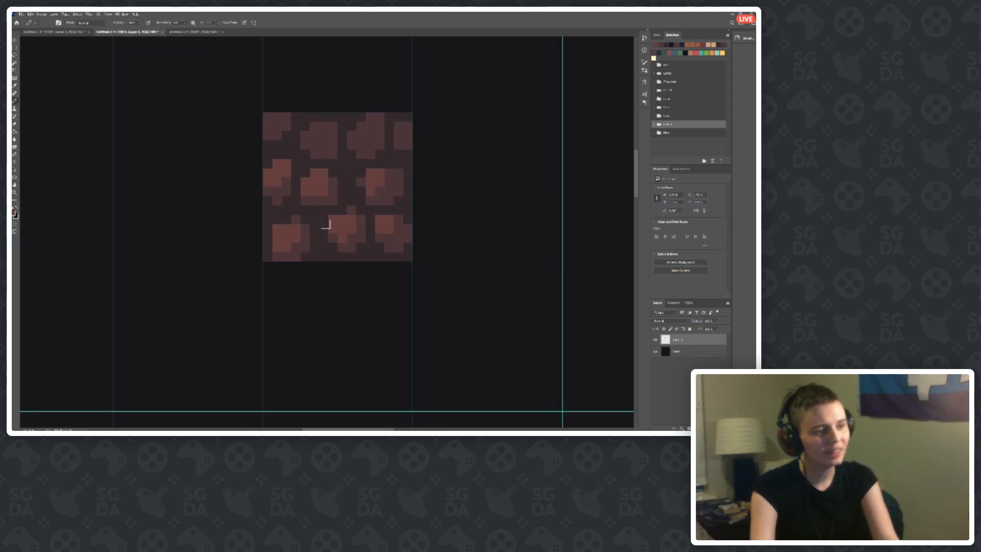
scroll(313, 162, "up", 1)
scroll(300, 171, "up", 2)
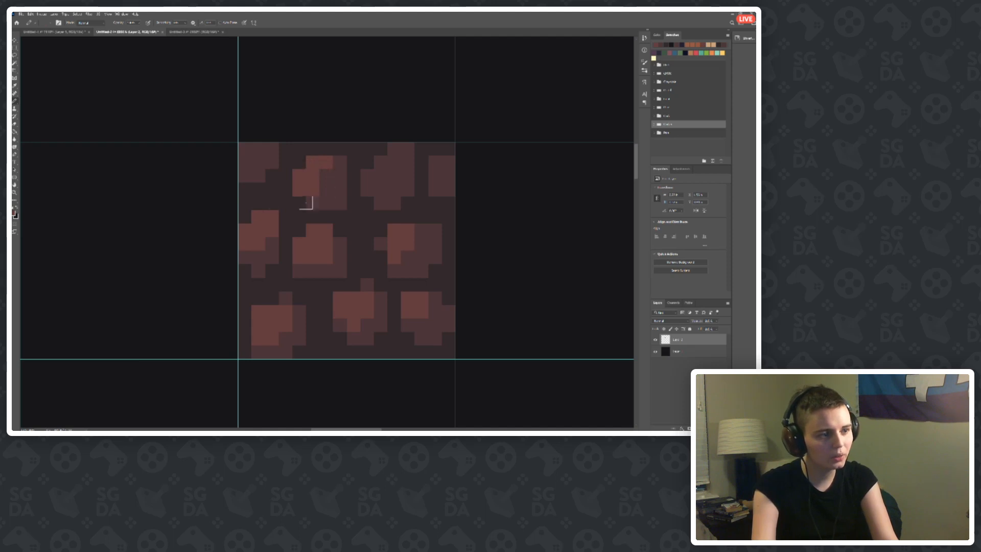
scroll(305, 203, "down", 2)
scroll(346, 152, "up", 2)
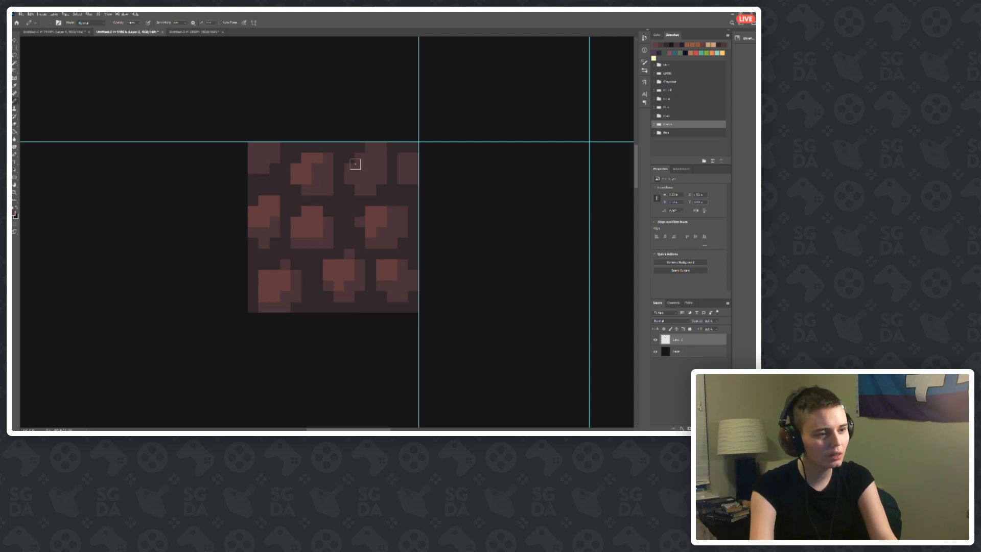
Step: Paint reddish-brown highlights on the remaining top-row stones, including the partial ones at the right edge and top-left corner
mouse_move(350, 170)
left_mouse_down()
mouse_move(379, 149)
mouse_move(410, 166)
left_mouse_up()
key("ctrl+z")
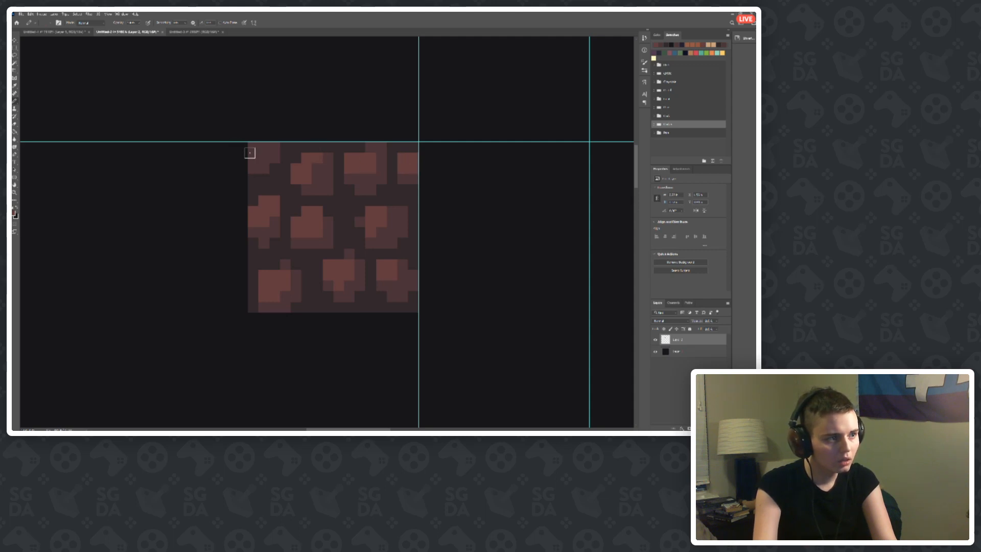
scroll(197, 199, "down", 6)
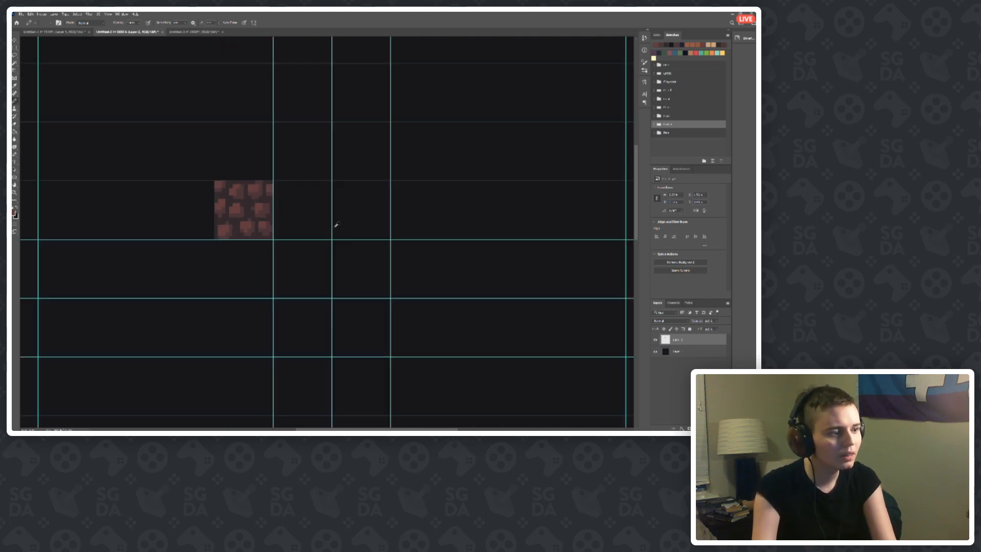
scroll(307, 222, "up", 6)
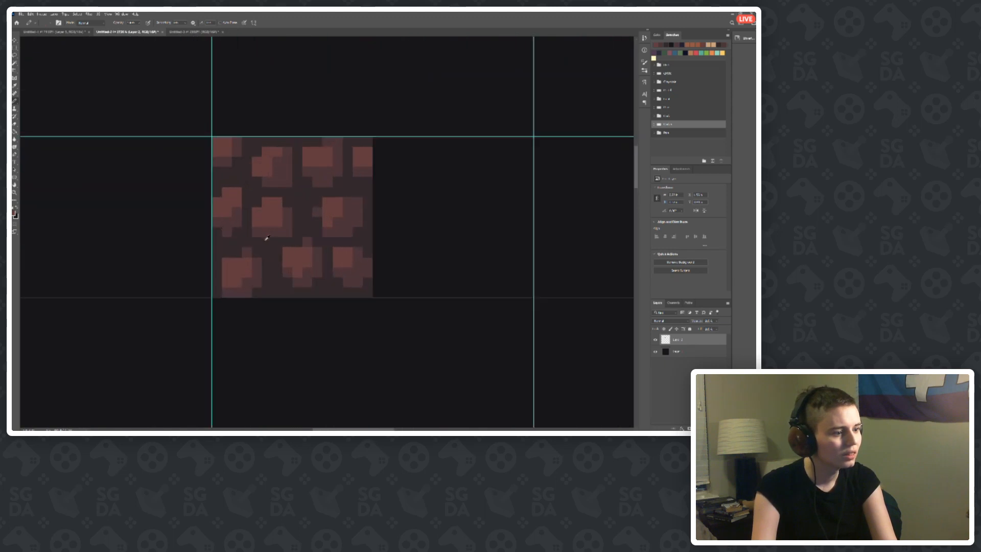
Step: Extend the centre stone's lower edge with its base brown and widen the middle-right stone's highlight by one pixel column
left_click(267, 266)
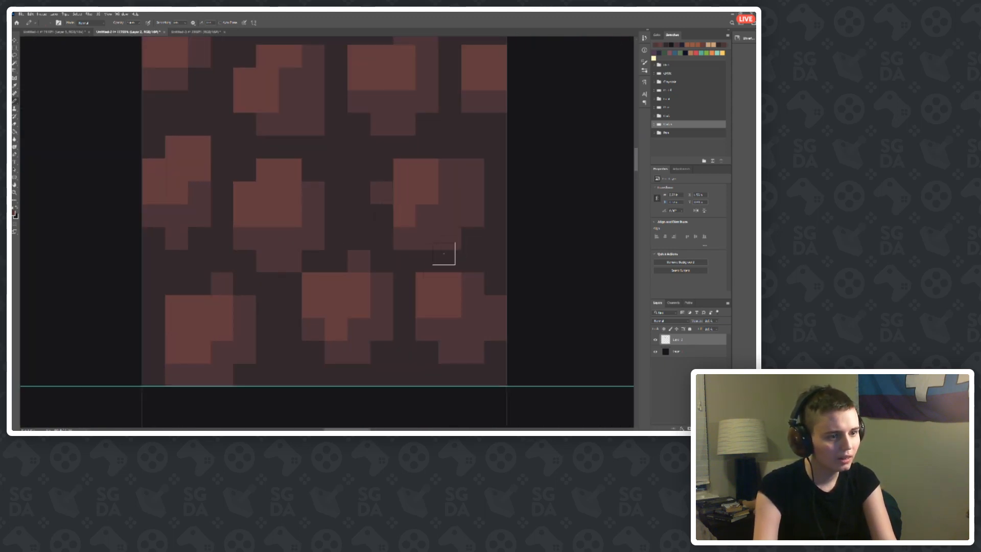
left_click(416, 204, "alt")
left_click(444, 192)
left_click(444, 170)
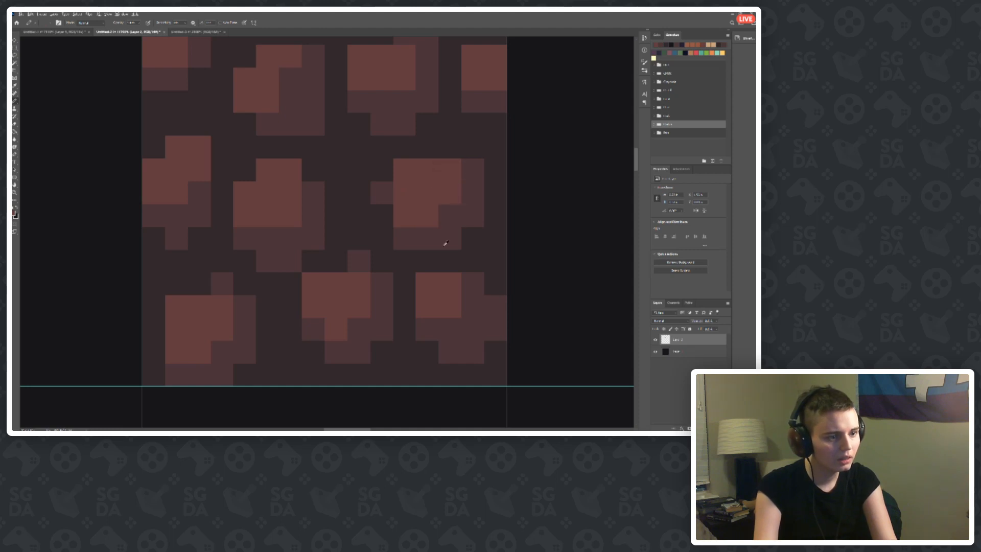
scroll(357, 210, "down", 4)
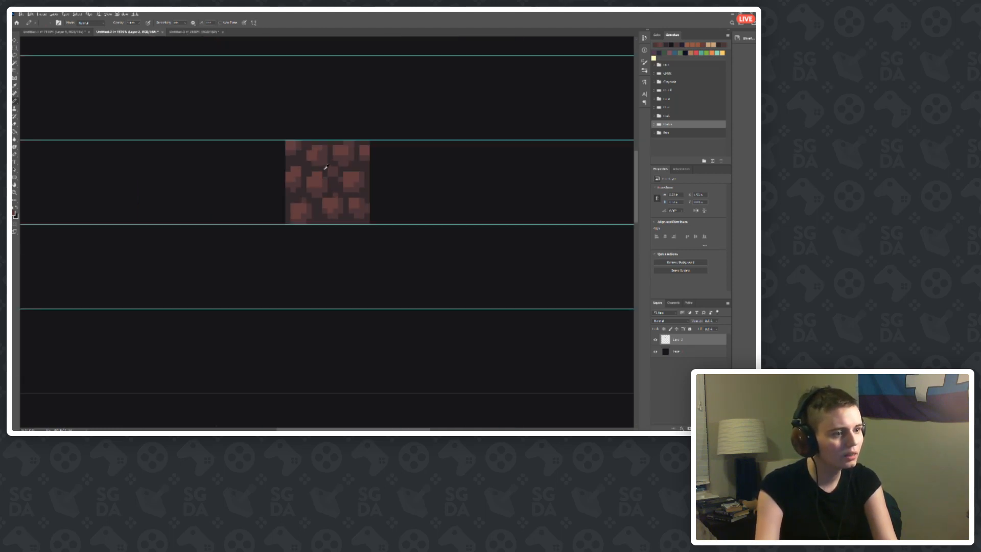
Step: Reshape the stone at the tile's left edge, trimming its upper corner to leave a one-pixel reddish-brown highlight peak
scroll(326, 166, "down", 1)
scroll(325, 166, "up", 3)
left_click(323, 151, "alt")
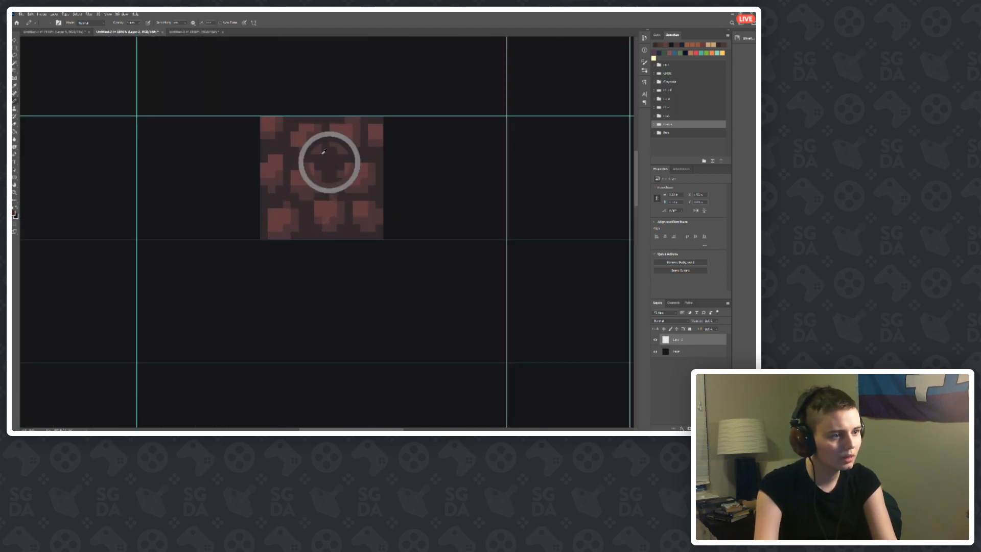
left_click(295, 190, "alt")
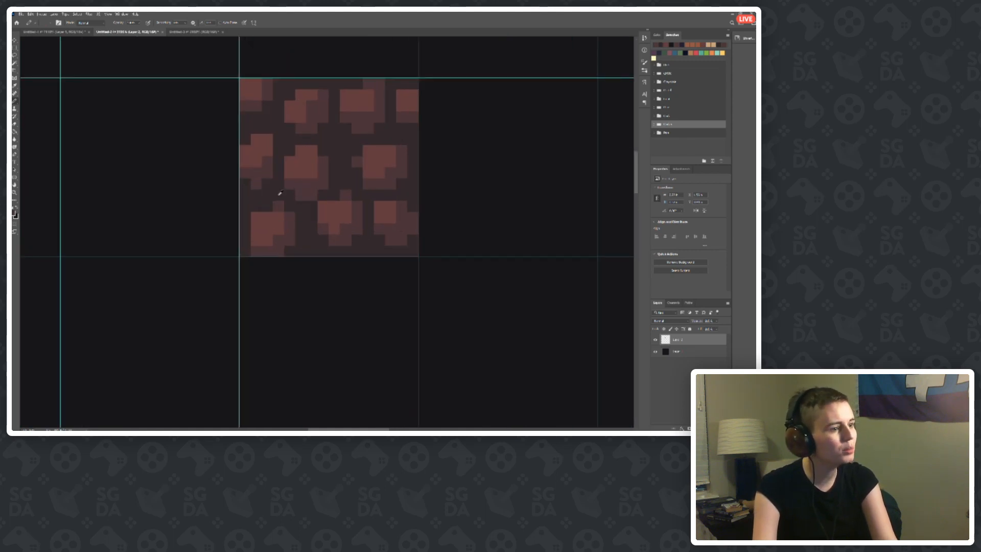
scroll(295, 196, "up", 2)
left_click(261, 153, "alt")
left_click(292, 107, "alt")
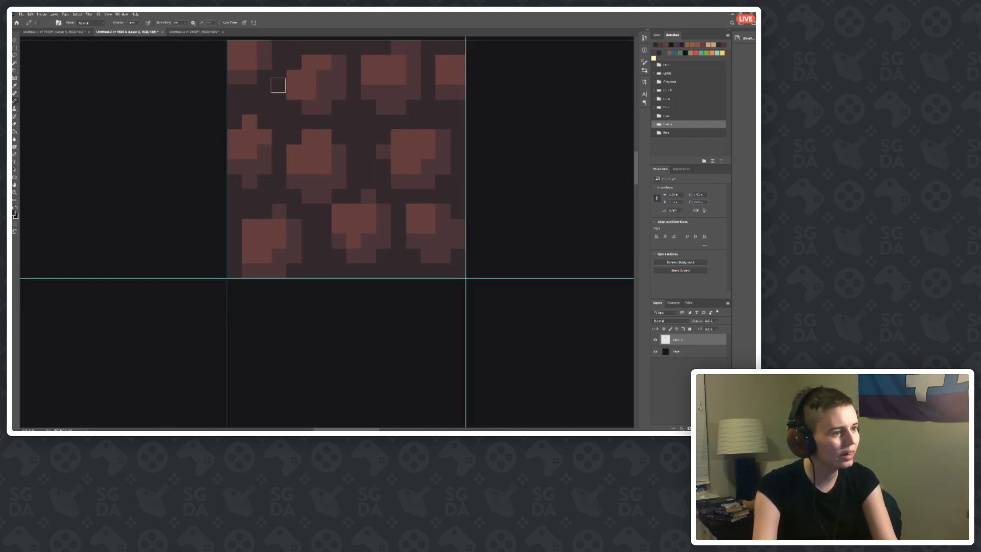
Step: Step the centre stone's highlight diagonally by cutting off its upper-left and lower-right corners
scroll(327, 143, "down", 3)
scroll(327, 148, "up", 3)
left_click(307, 139, "alt")
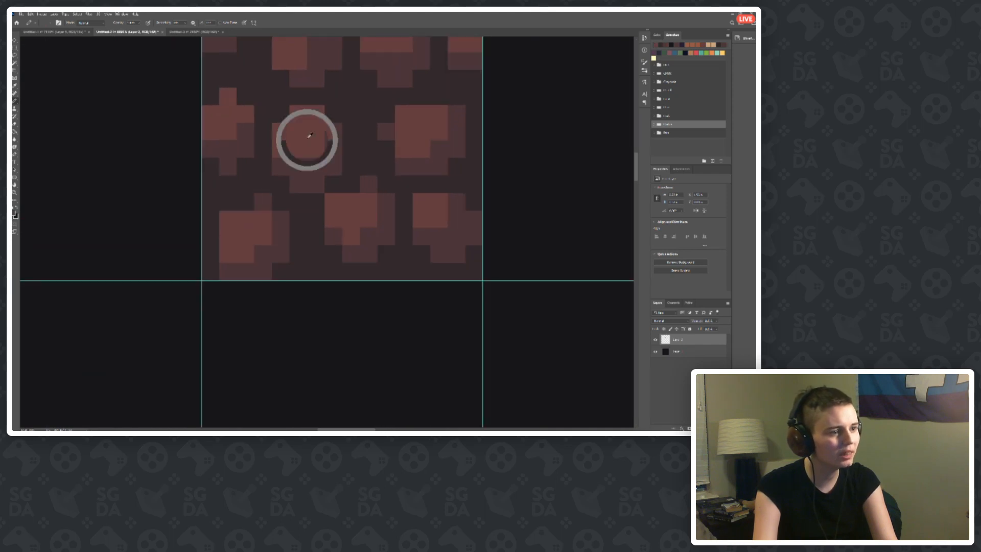
scroll(334, 174, "down", 1)
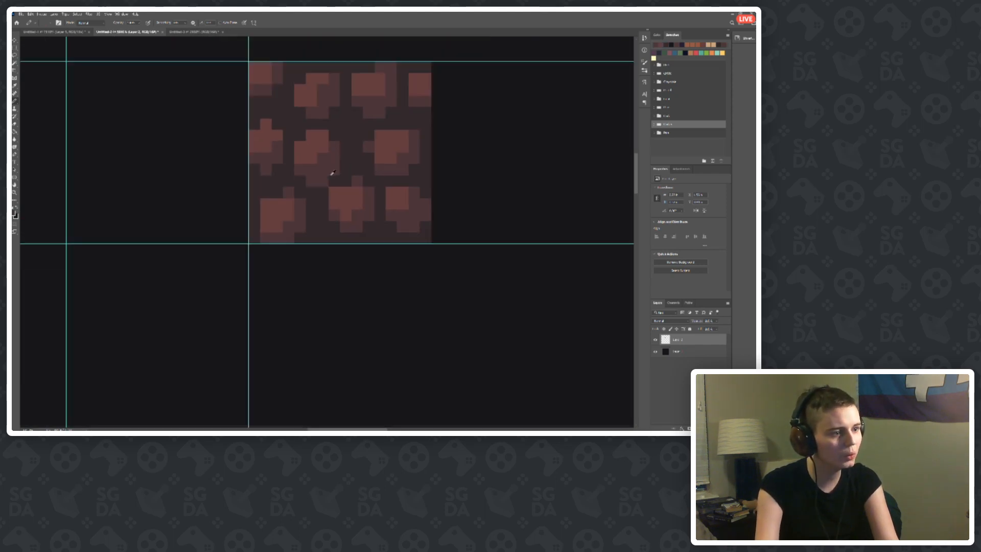
Step: Square off the bottom-centre stone's highlight and add a one-pixel highlight peak on top of it
scroll(354, 222, "up", 1)
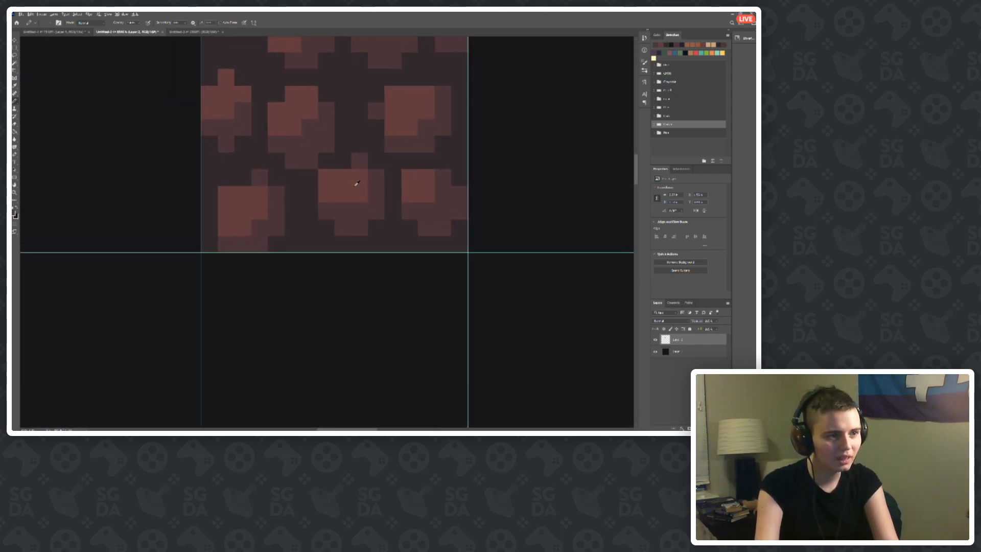
scroll(350, 176, "down", 4)
scroll(337, 185, "up", 2)
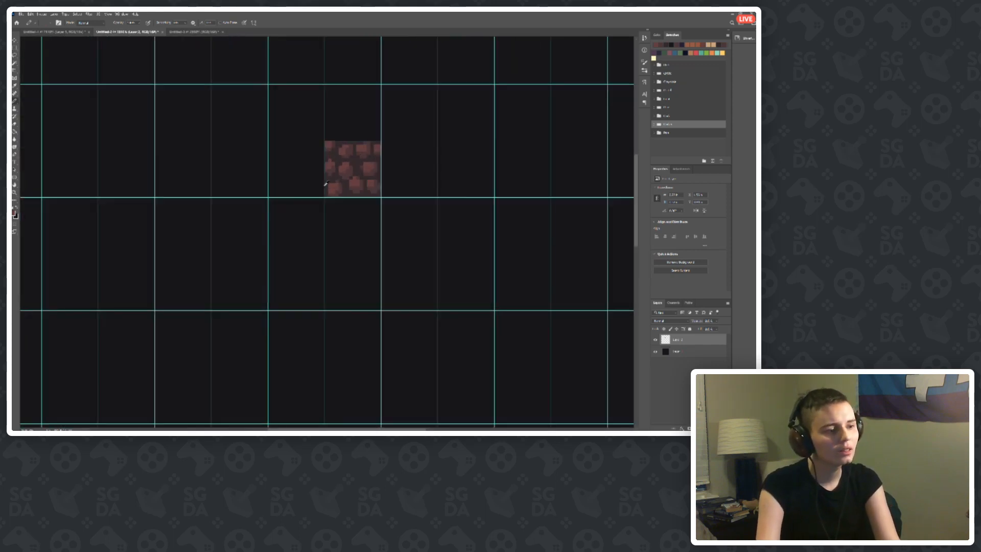
scroll(337, 185, "up", 1)
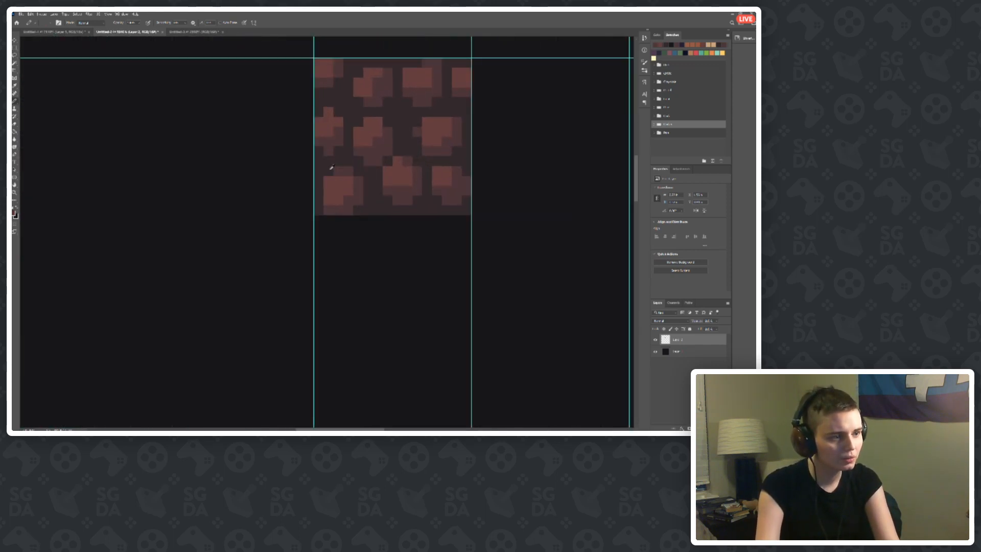
Step: Trim the bottom-left stone's upper-left corner and step its highlight diagonally
scroll(326, 180, "down", 3)
scroll(320, 173, "up", 3)
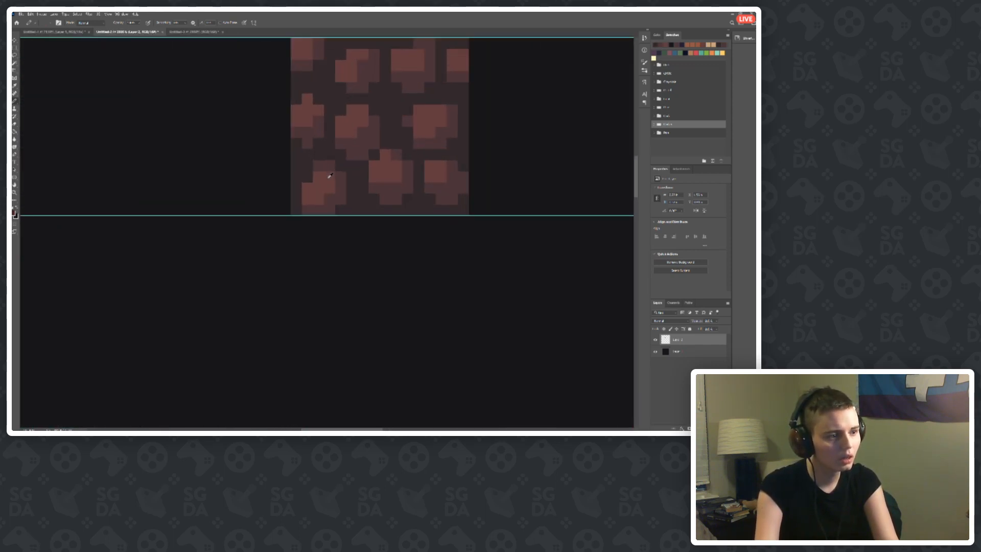
scroll(276, 162, "down", 2)
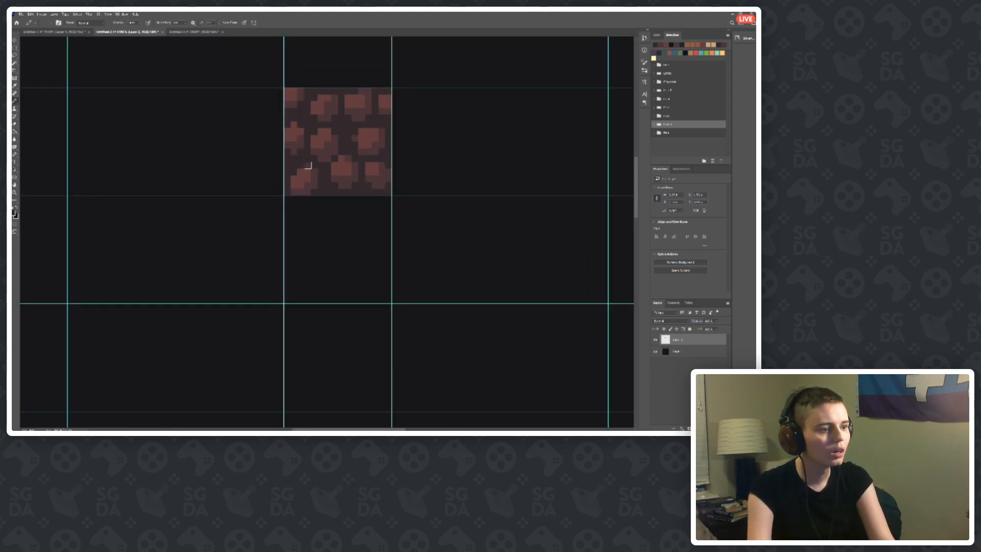
scroll(307, 168, "up", 3)
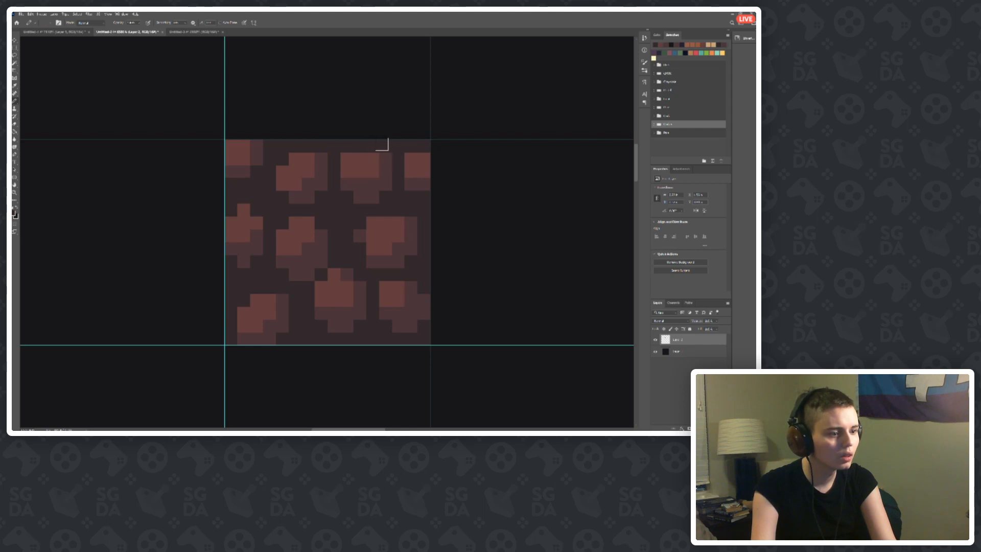
Step: Extend the third top-row stone's highlight up to the tile's top edge and step its left side
mouse_move(362, 183)
left_mouse_down()
mouse_move(376, 161)
mouse_move(360, 170)
mouse_move(357, 150)
mouse_move(387, 149)
mouse_move(313, 160)
mouse_move(367, 148)
left_mouse_up()
left_click(294, 162, "alt")
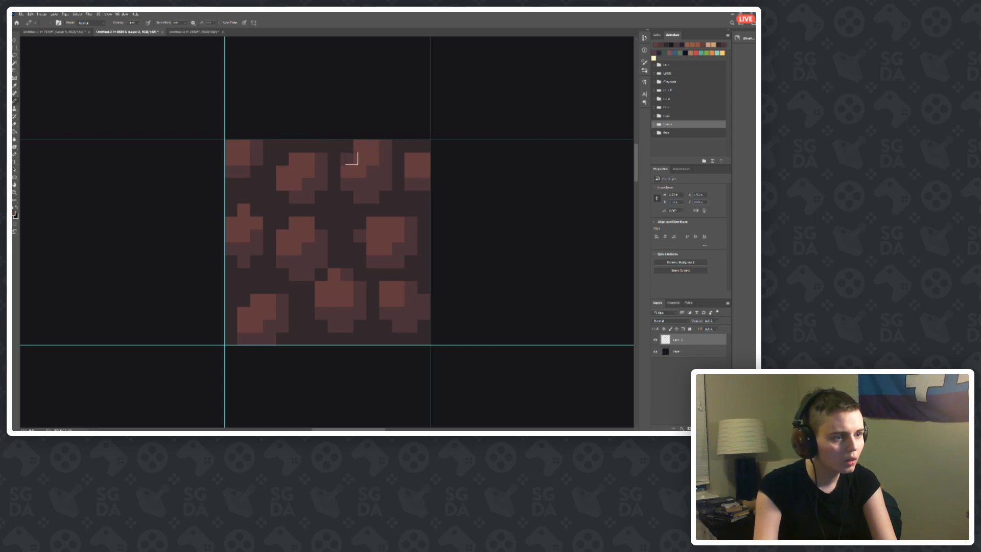
scroll(294, 171, "down", 6)
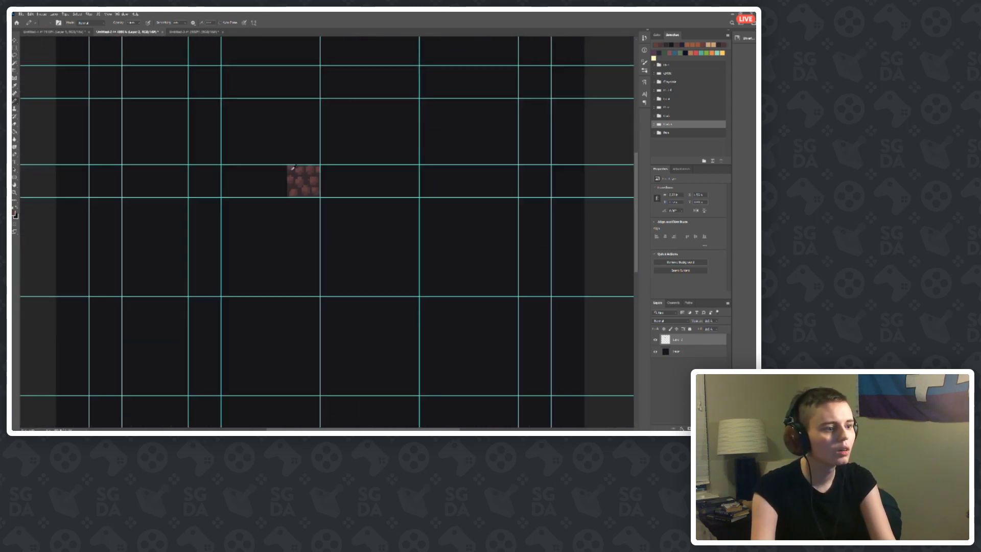
scroll(308, 176, "up", 6)
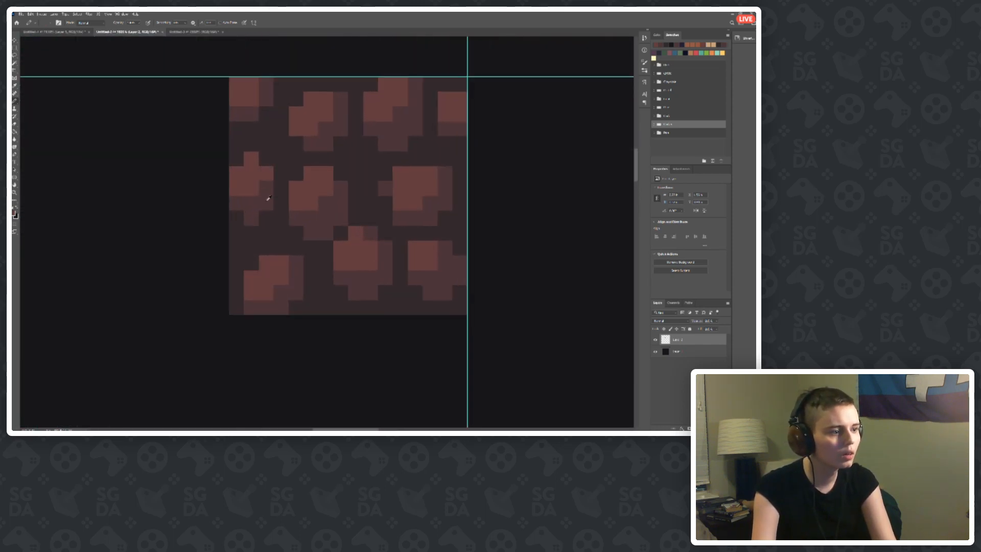
Step: Paint base-brown bridges from the second top-row stone toward the left edge, between the centre and middle-right stones, and between the two right-hand bottom-row stones
left_click_drag(271, 143, 295, 146)
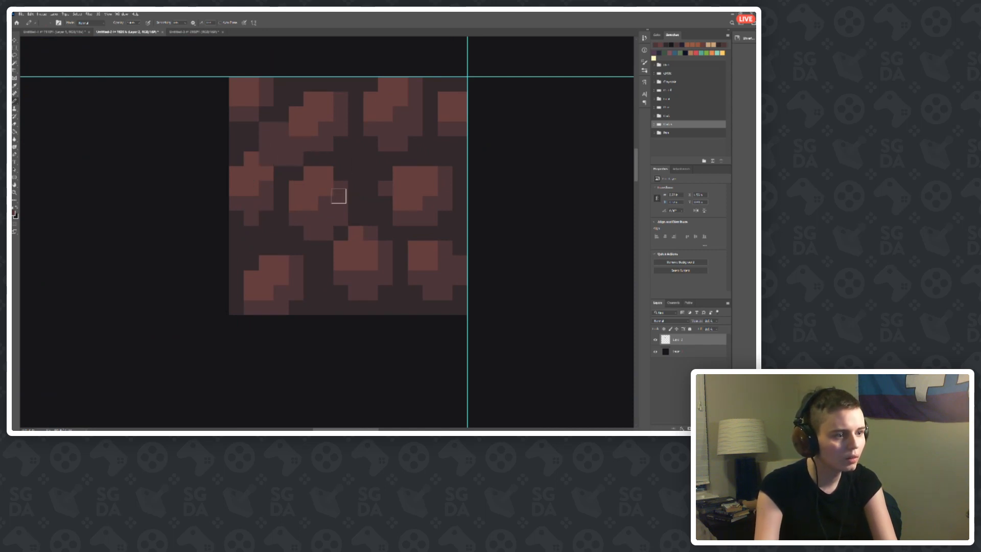
mouse_move(352, 199)
left_mouse_down()
mouse_move(357, 213)
mouse_move(385, 199)
mouse_move(363, 193)
mouse_move(388, 202)
left_mouse_up()
key("ctrl+z")
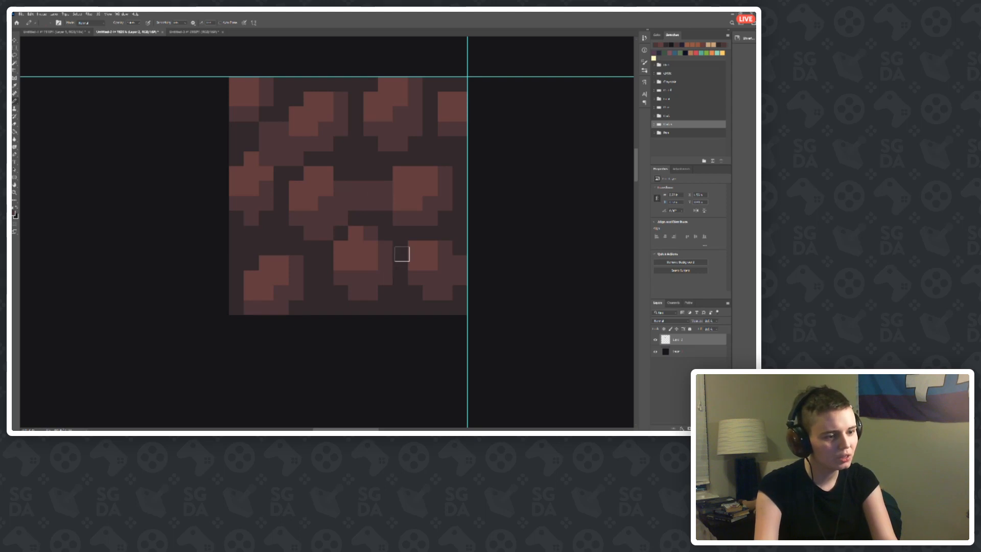
mouse_move(401, 254)
left_mouse_down()
mouse_move(435, 276)
mouse_move(428, 256)
mouse_move(417, 259)
mouse_move(442, 248)
left_mouse_up()
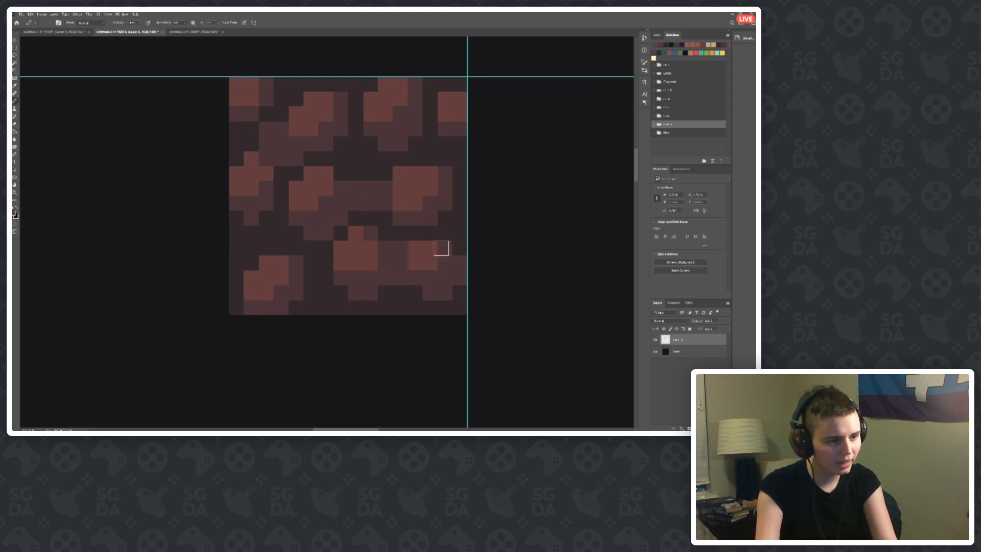
Step: Join the centre stone to the bottom-left stone with a diagonal band of base-brown pixels
scroll(301, 259, "down", 1)
scroll(299, 276, "up", 2)
left_click_drag(320, 241, 317, 239)
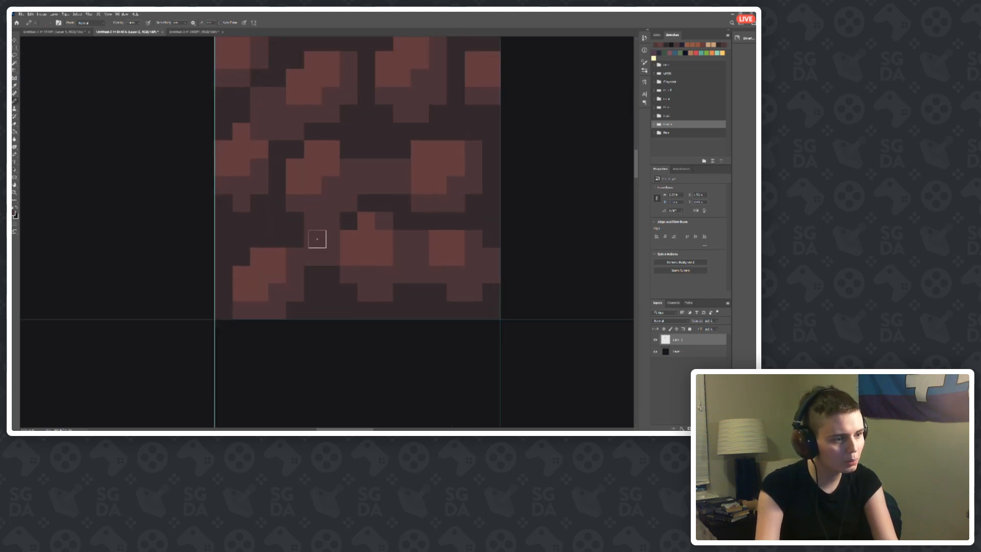
key("ctrl+z")
left_click(299, 242)
left_click(311, 239)
left_click(297, 223)
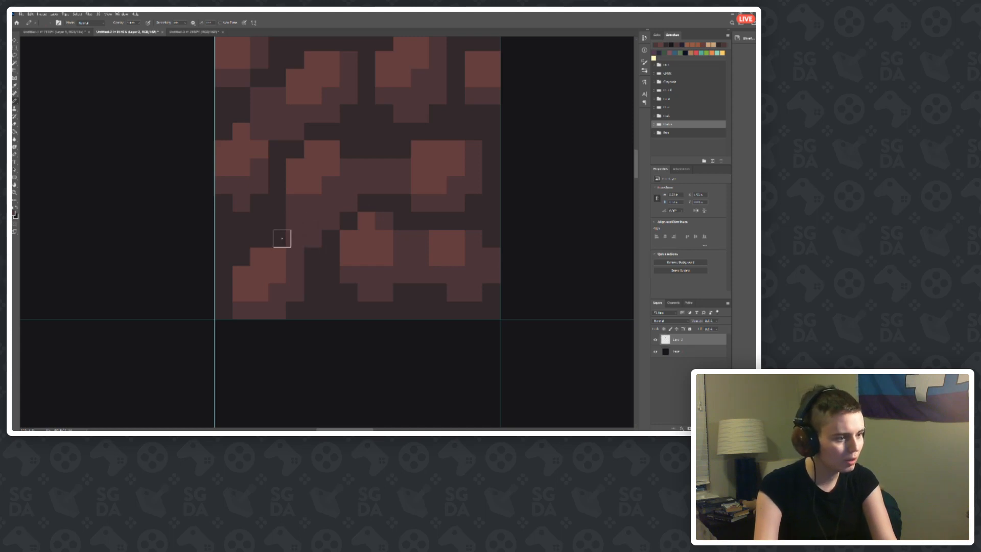
left_click(281, 238)
Step: Examine the stone tile's overall look at several zoom levels
scroll(304, 206, "down", 5)
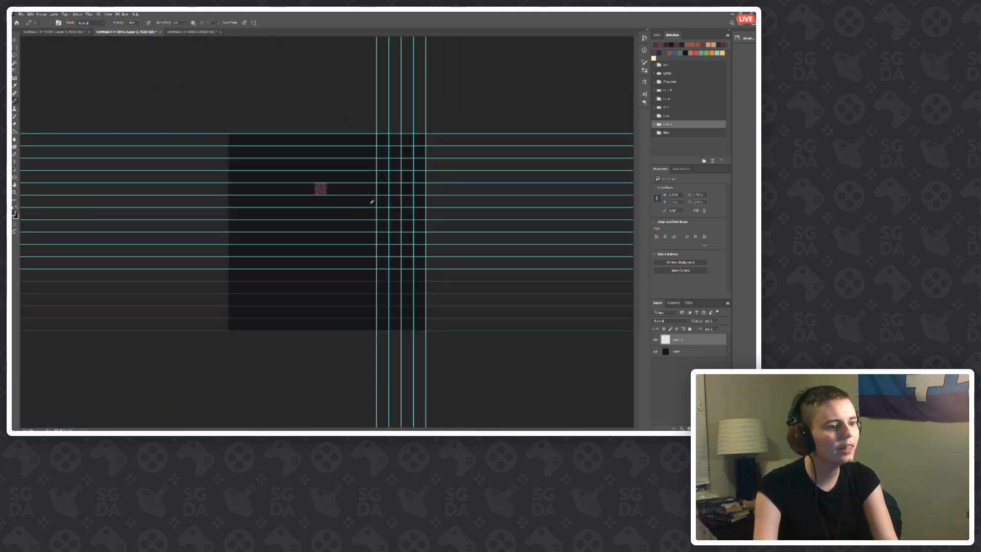
scroll(333, 180, "up", 2)
scroll(314, 155, "up", 1)
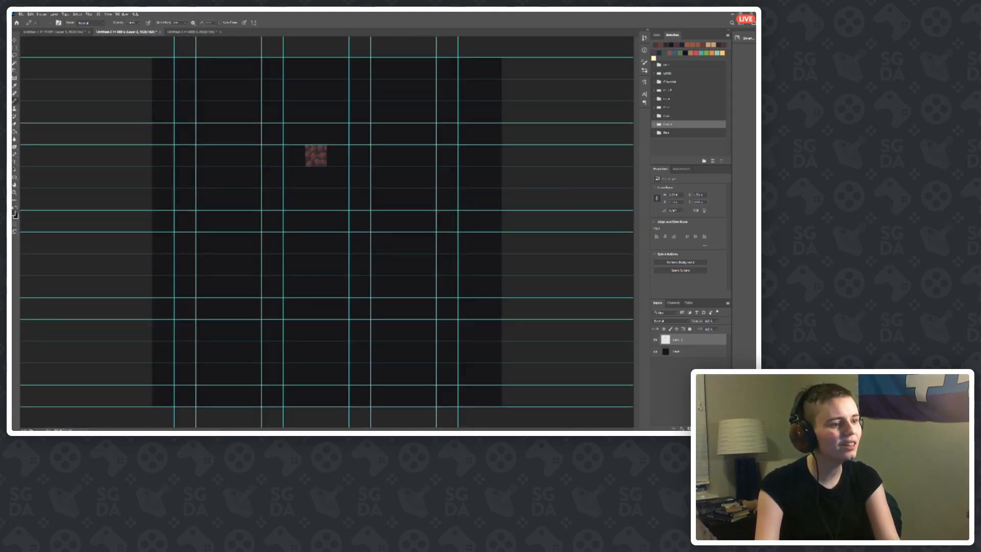
scroll(309, 138, "up", 1)
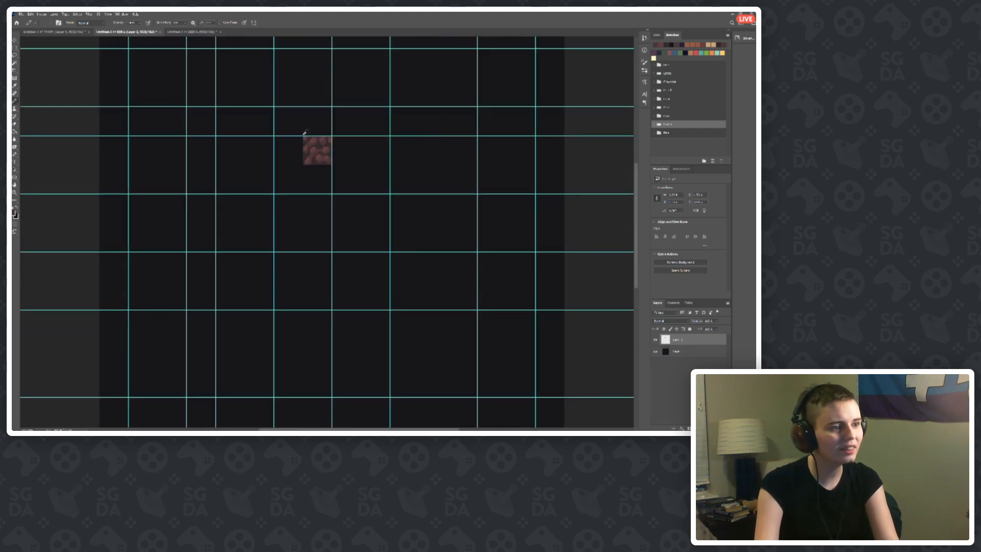
scroll(302, 128, "up", 4)
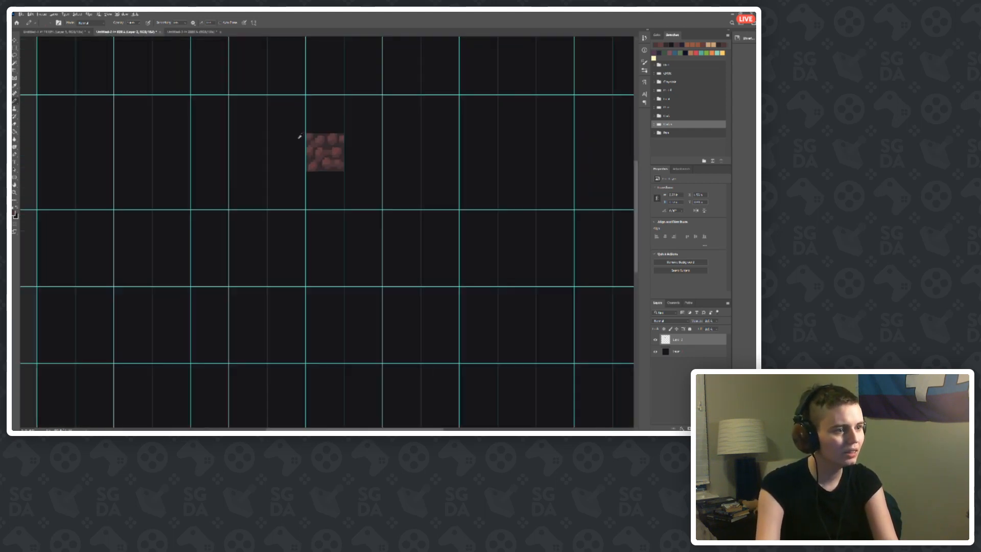
key("v")
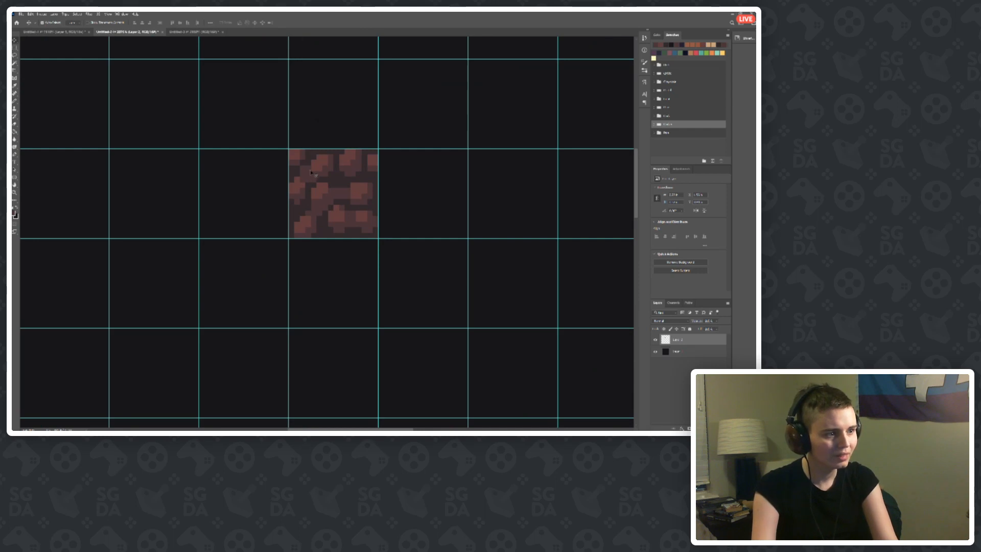
scroll(280, 180, "up", 2)
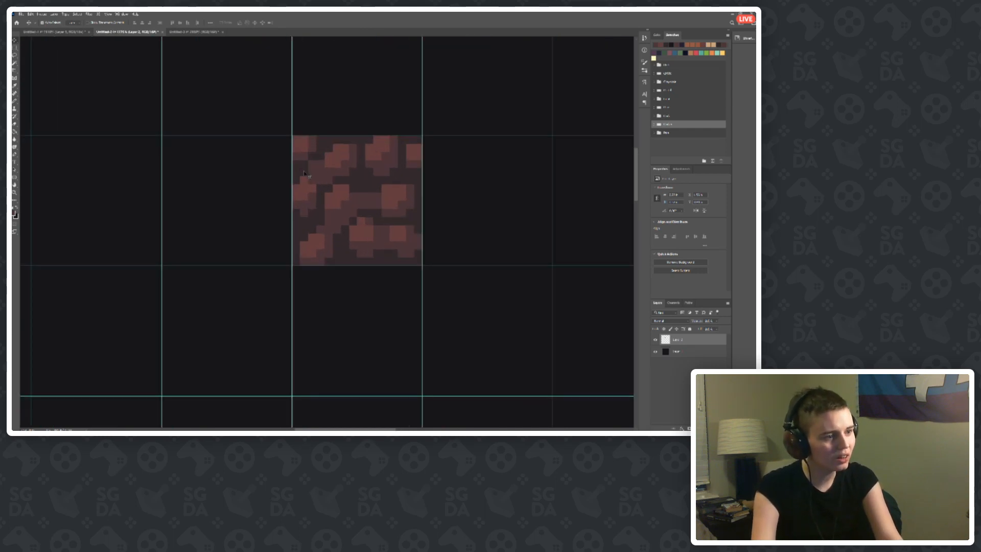
key("b")
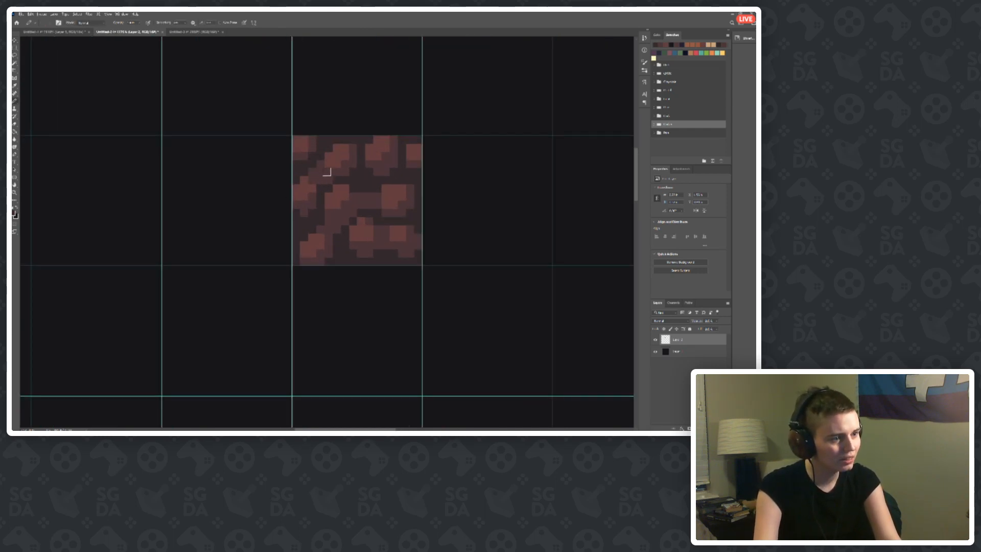
scroll(327, 172, "down", 4)
scroll(338, 109, "up", 1)
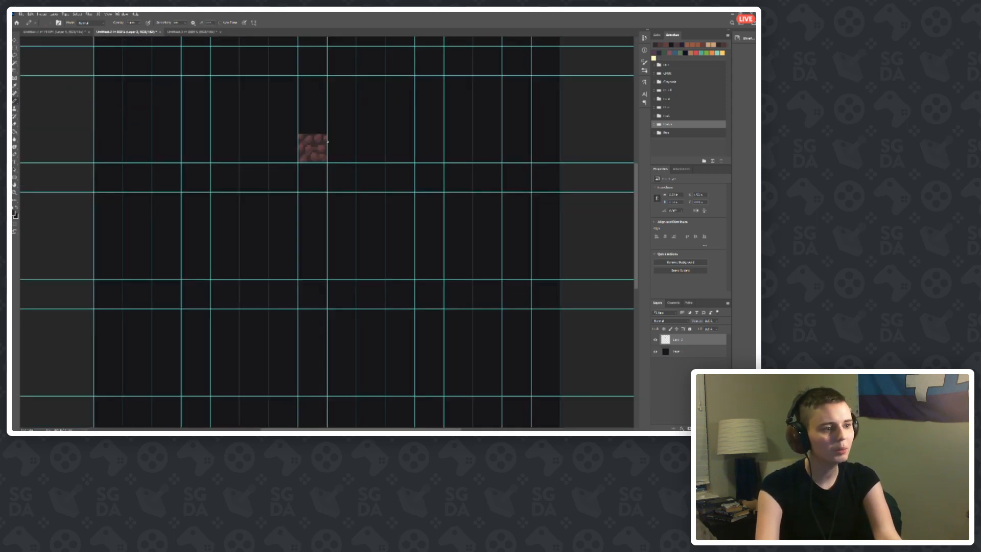
scroll(308, 147, "up", 3)
Step: Paste three copies of the tile and place them below and beside the original to form a 2 by 2 block
key("v")
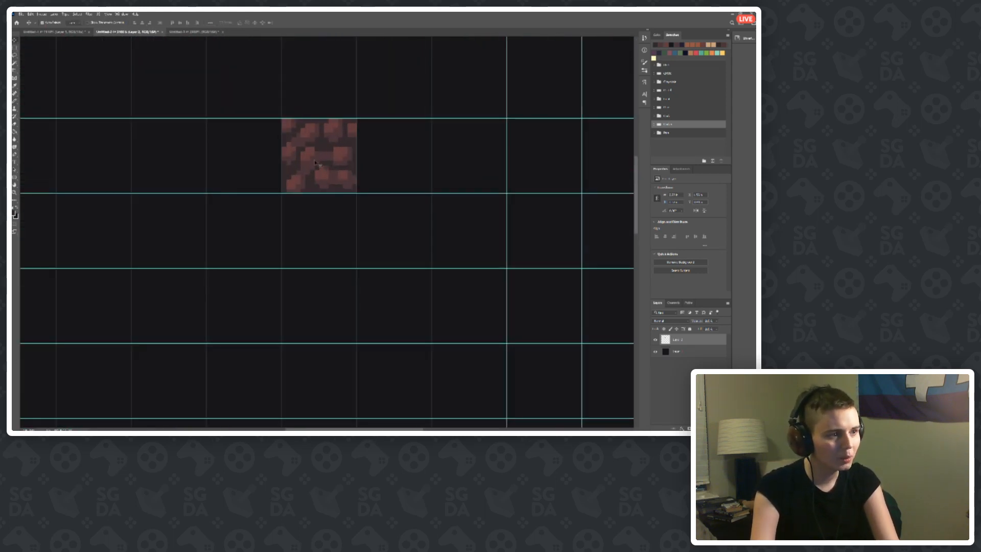
key("ctrl+v")
left_click_drag(325, 219, 315, 220)
scroll(309, 260, "down", 1)
key("ctrl+v")
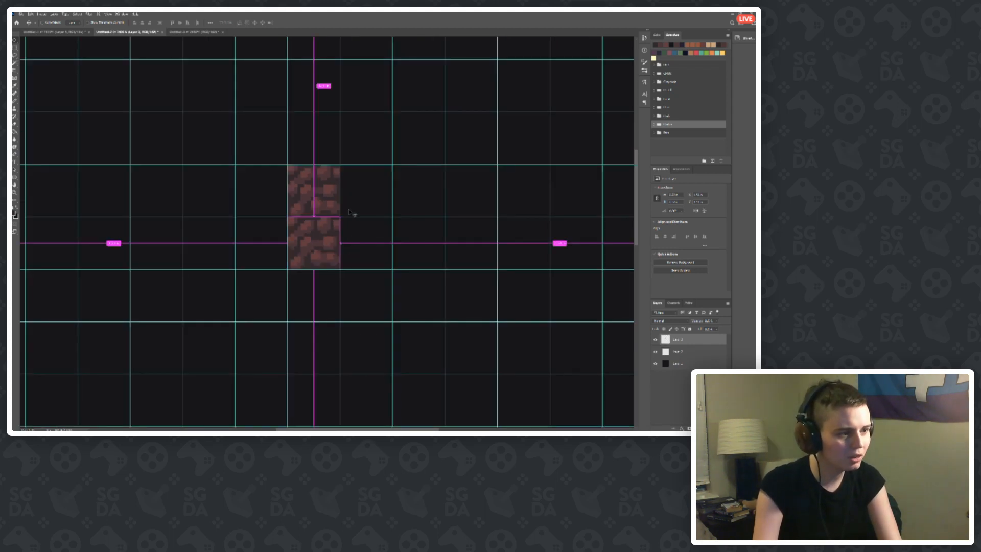
left_click_drag(371, 251, 363, 195)
key("ctrl+v")
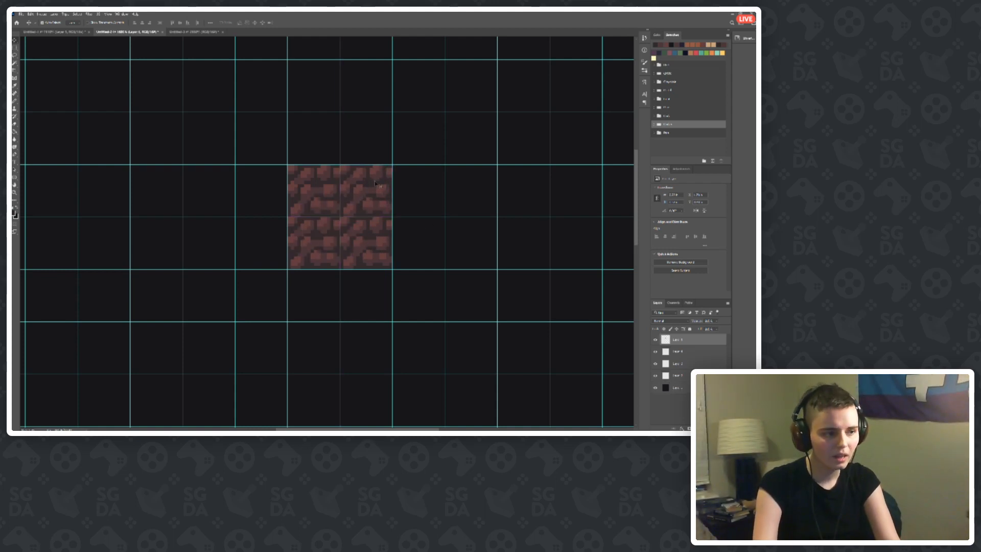
Step: Hide the guides and examine how the 2 by 2 stone pattern repeats at different zoom levels
scroll(354, 308, "down", 1)
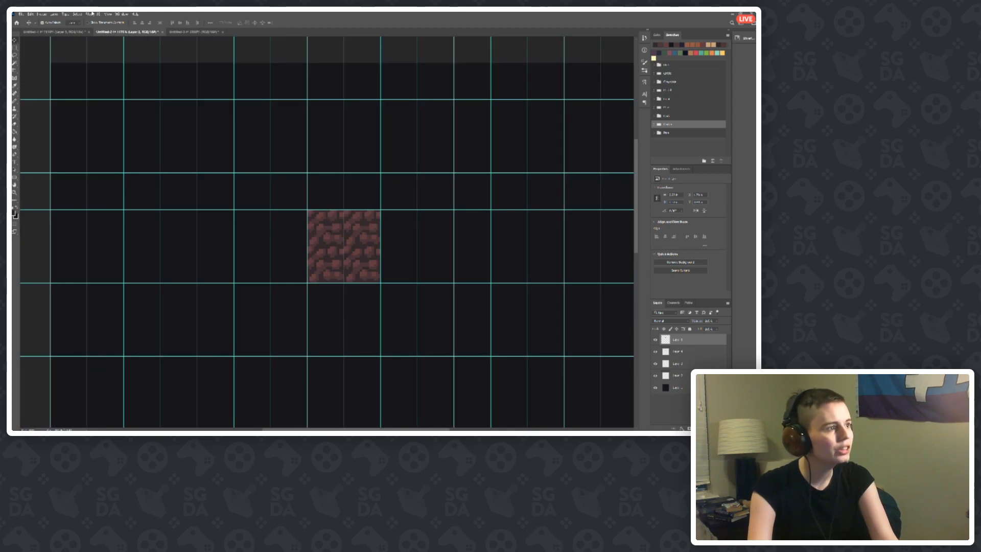
left_click(108, 14)
left_click(124, 158)
scroll(382, 303, "up", 1)
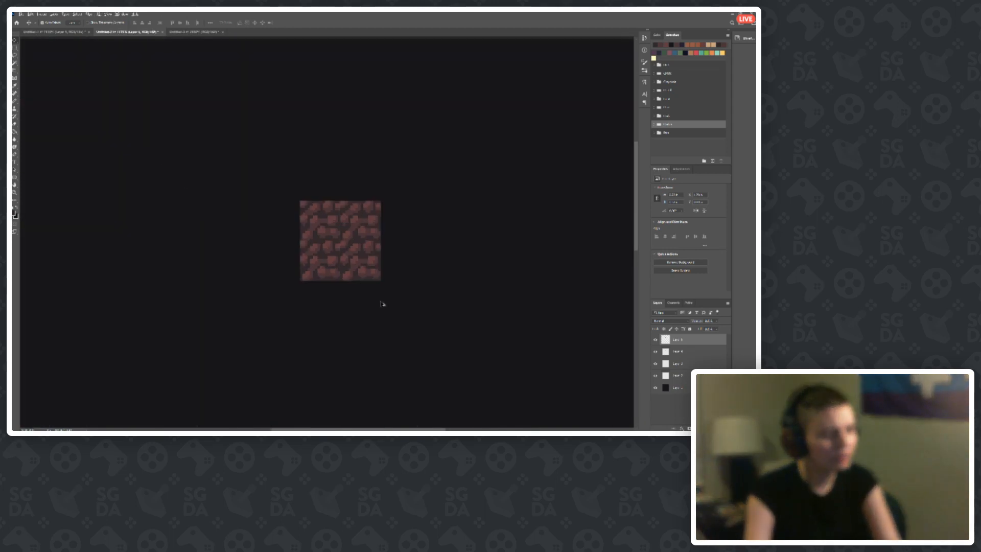
scroll(381, 304, "up", 1)
scroll(311, 230, "down", 4)
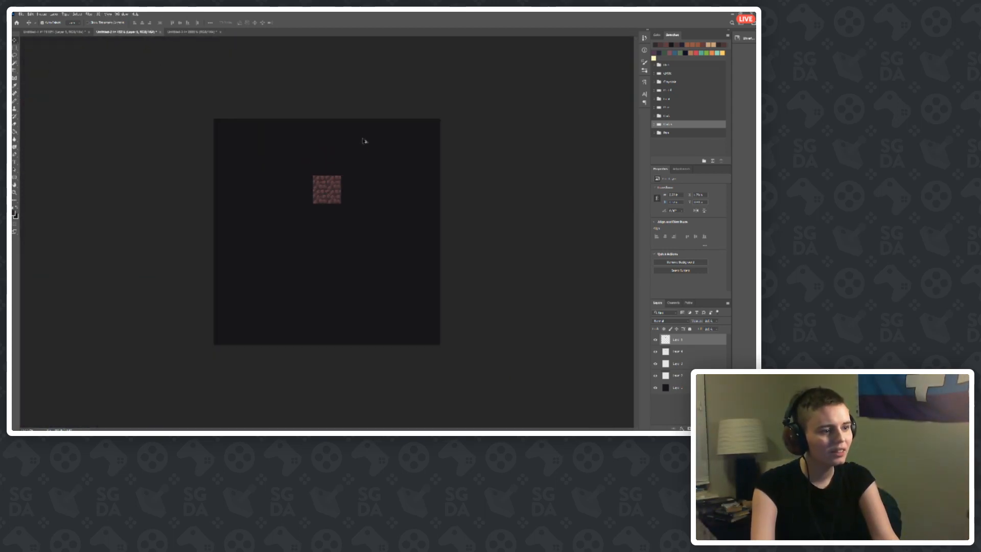
scroll(352, 166, "up", 5)
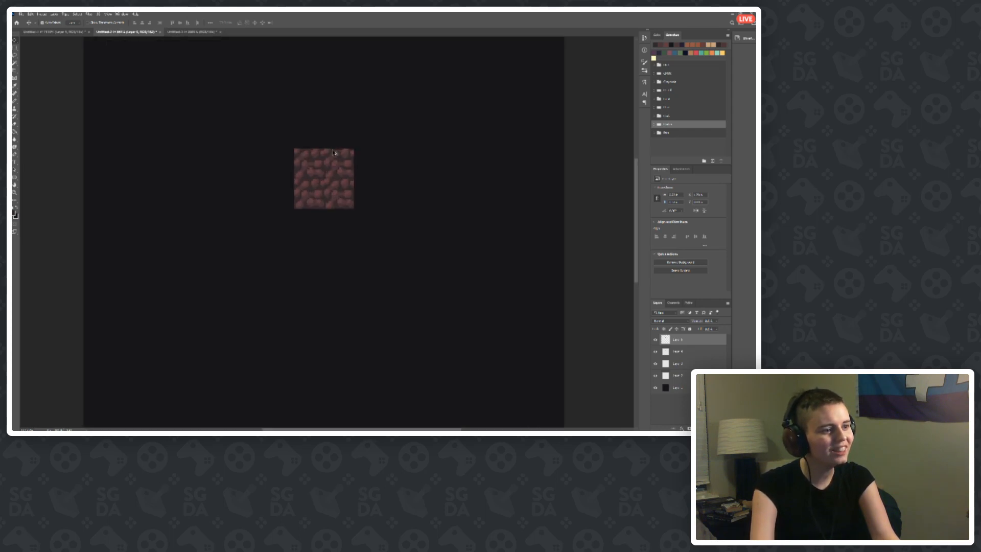
scroll(325, 163, "down", 2)
scroll(343, 178, "up", 2)
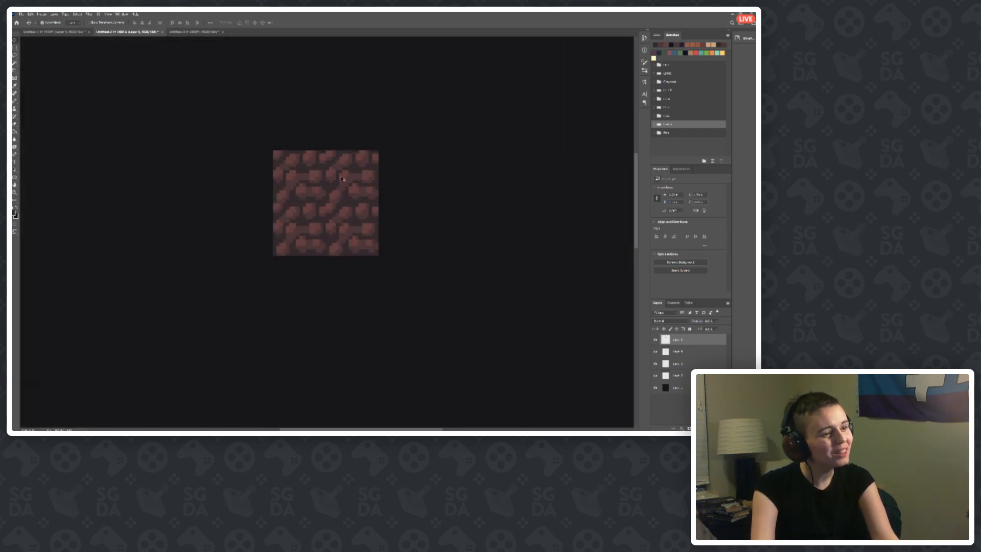
Step: Show the guides again and delete the three tile copies, keeping only the original tile
key("ctrl+h")
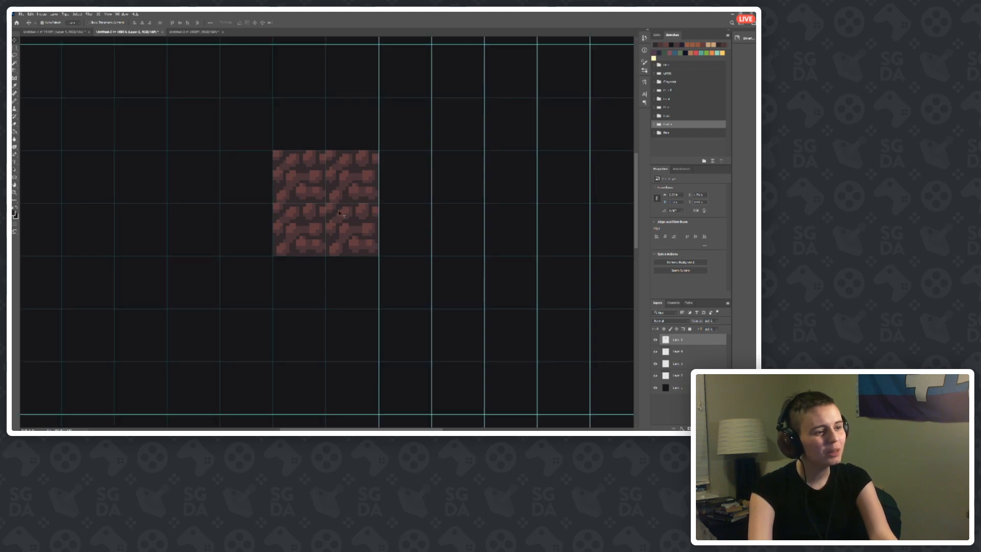
left_click(299, 239)
key("Delete")
key("Delete")
key("Delete")
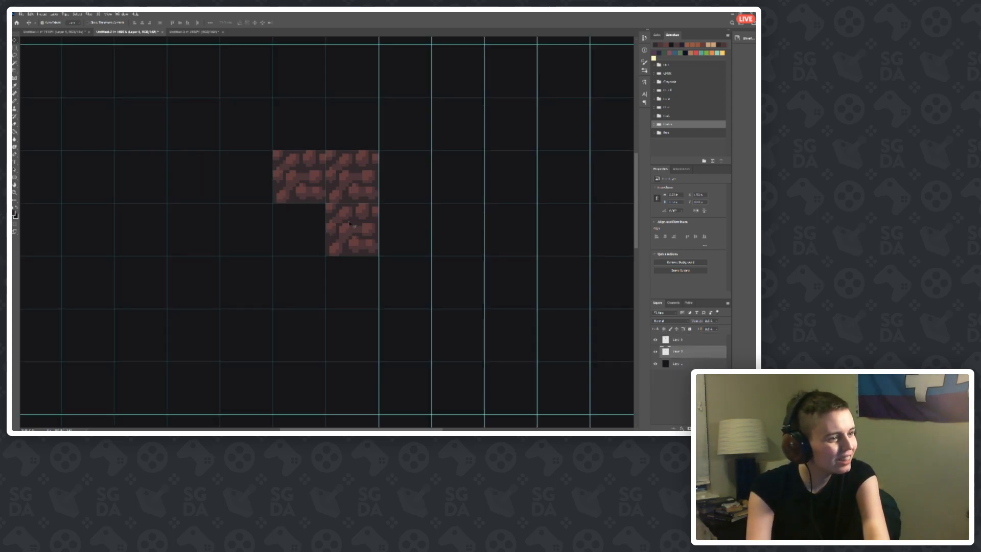
scroll(247, 164, "up", 4)
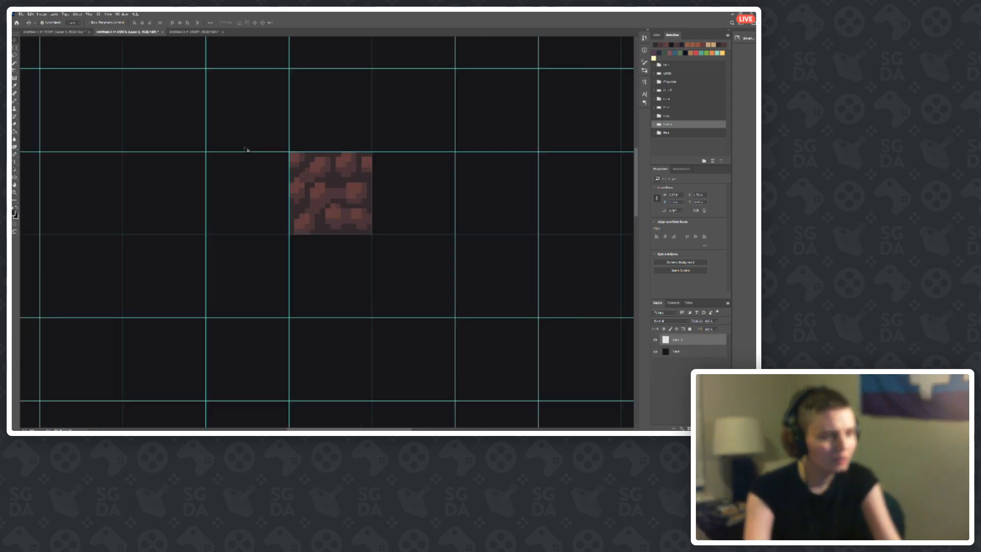
Step: Select the tile's top-left quarter, park it diagonally outside the bottom-right corner and deselect it
key("m")
scroll(306, 170, "up", 5)
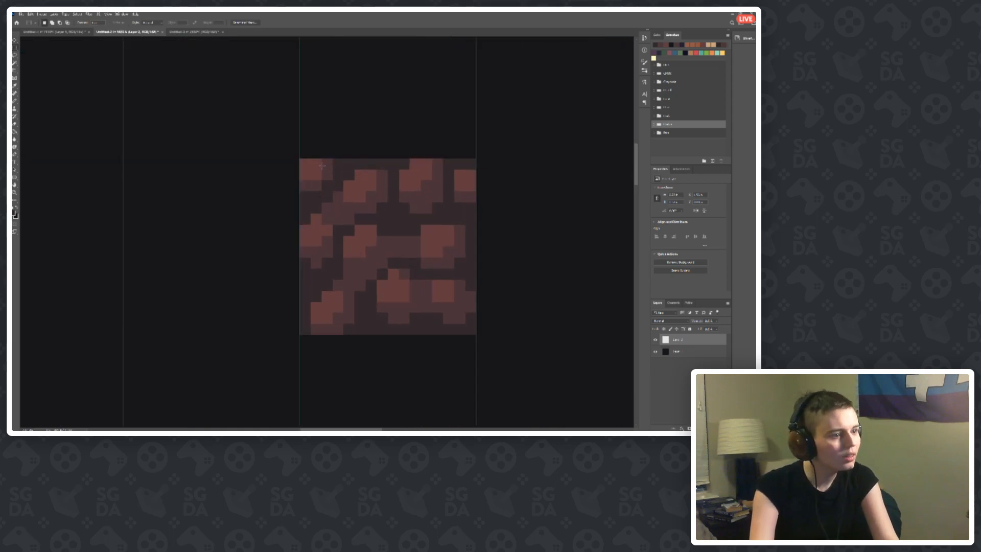
scroll(199, 186, "down", 4)
scroll(398, 208, "up", 2)
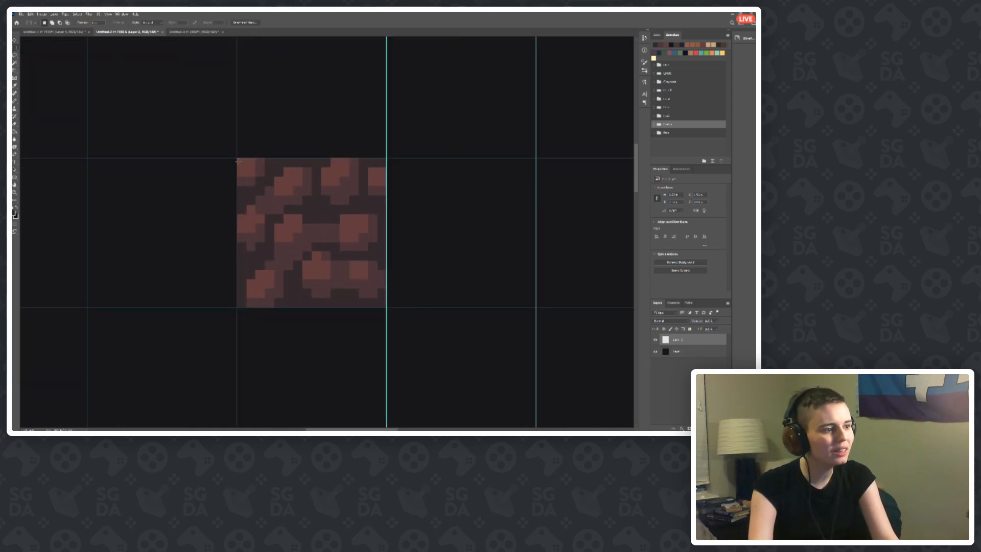
left_click_drag(238, 159, 309, 229)
key("v")
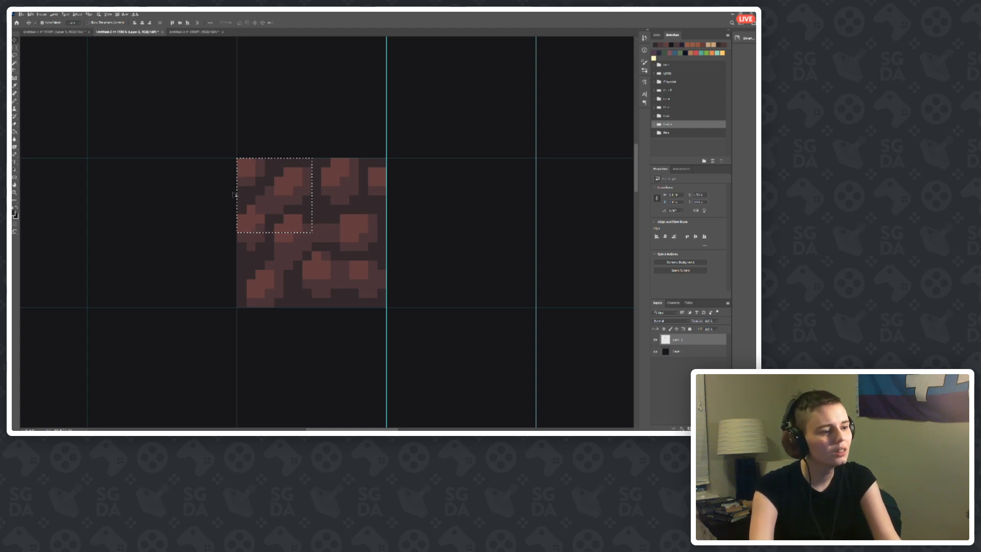
scroll(274, 231, "up", 1)
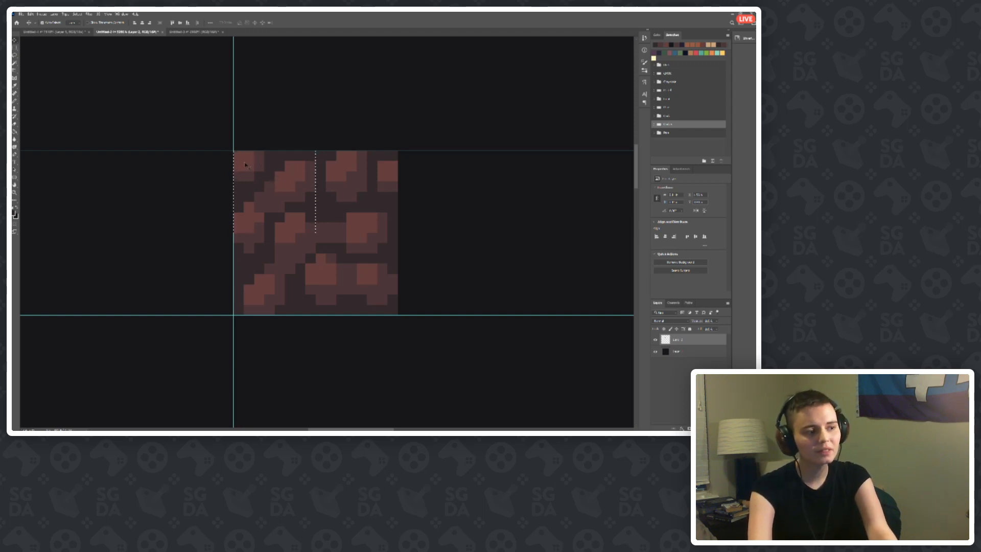
left_click_drag(288, 194, 451, 350)
key("m")
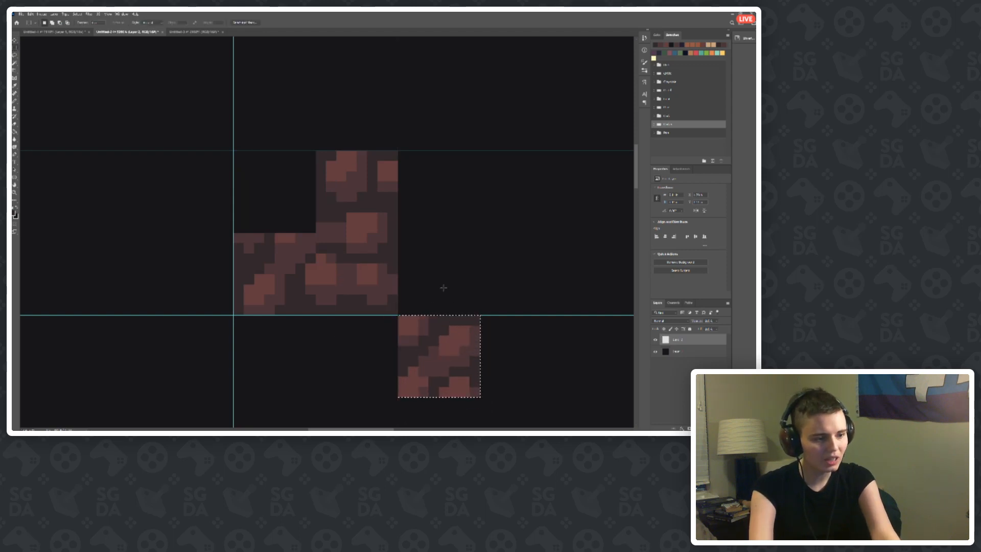
left_click(437, 270)
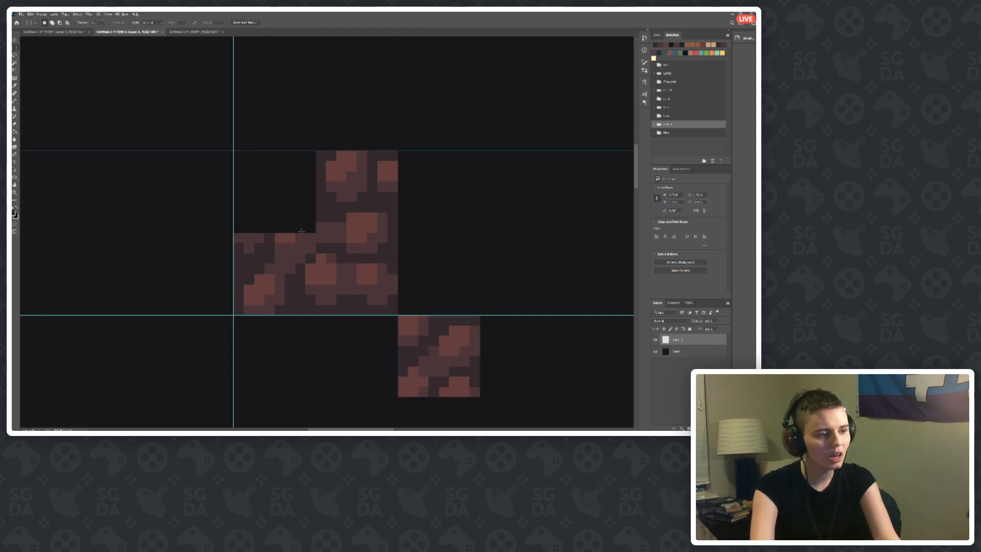
Step: Move the tile's bottom-right quarter into the empty top-left quarter and deselect it
left_click_drag(316, 234, 390, 312)
key("v")
left_click_drag(351, 252, 271, 192)
key("m")
left_click(389, 326)
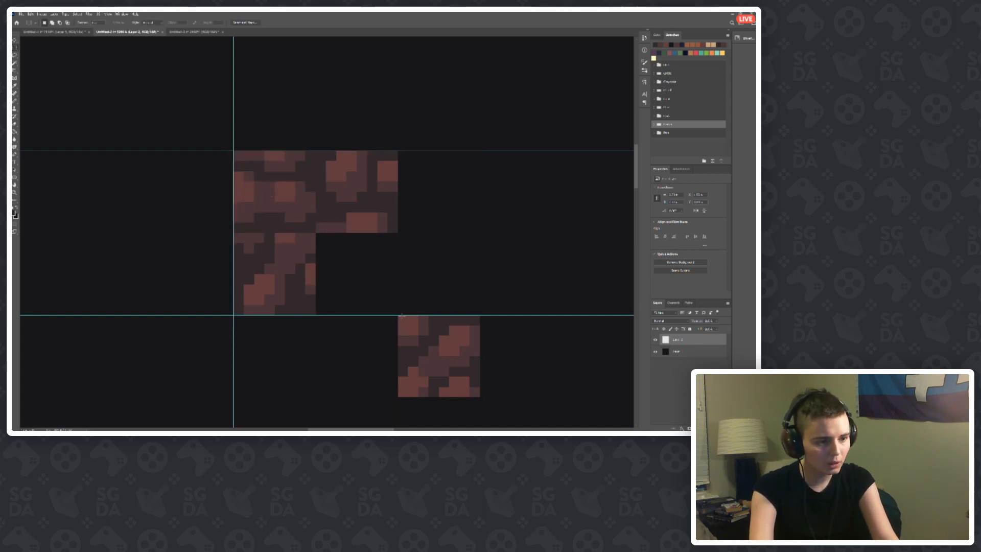
Step: Move the parked former top-left quarter into the tile's empty bottom-right quarter and deselect it
mouse_move(402, 316)
left_mouse_down()
mouse_move(477, 373)
mouse_move(480, 398)
left_mouse_up()
key("v")
mouse_move(436, 360)
left_mouse_down()
mouse_move(343, 278)
mouse_move(353, 280)
left_mouse_up()
key("m")
left_click(369, 240)
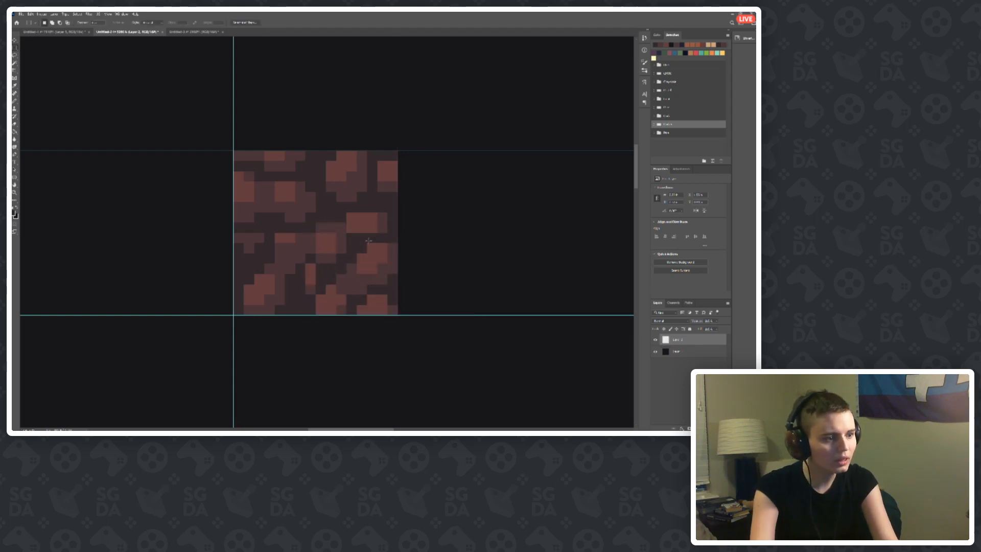
Step: Select the tile's top-right quarter and park it diagonally outside the bottom-left corner
left_click_drag(316, 233, 407, 145)
key("v")
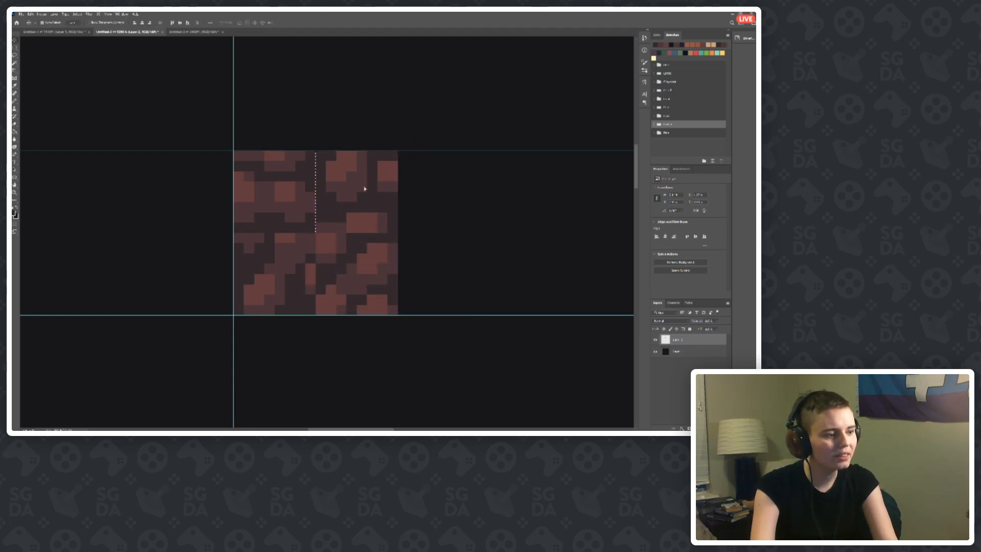
left_click_drag(364, 189, 204, 353)
key("m")
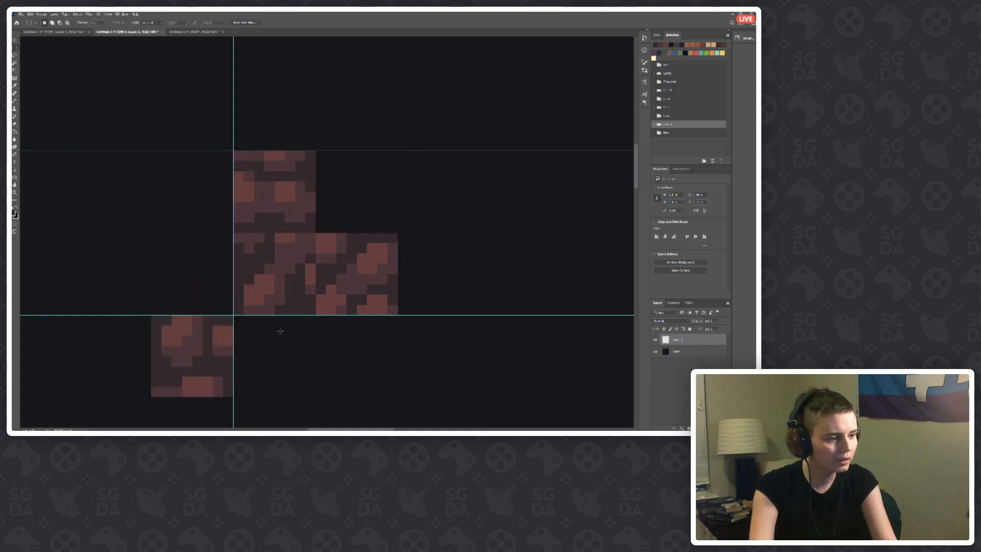
Step: Move the tile's bottom-left quarter into the empty top-right quarter, aligned to the tile's edges
left_click_drag(299, 245, 315, 234)
key("v")
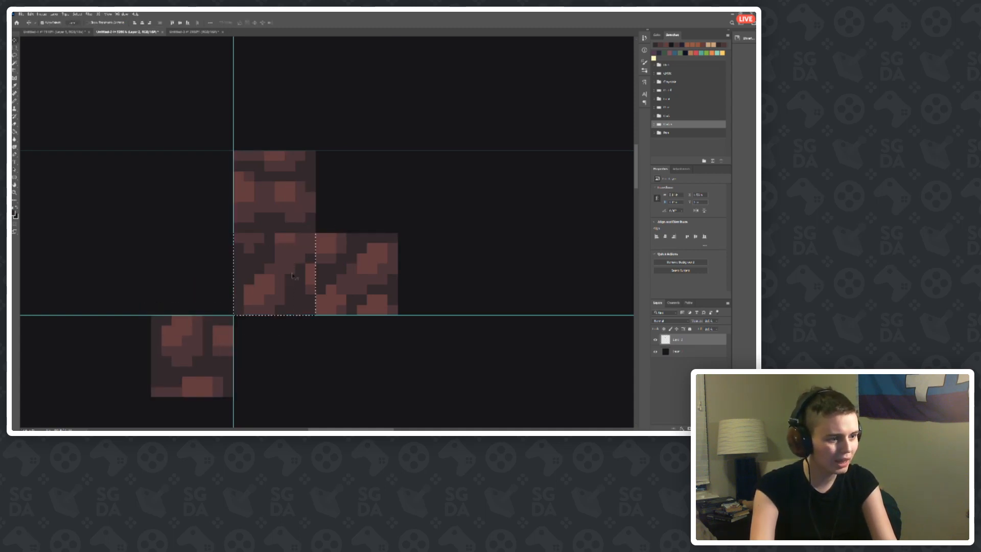
left_click_drag(291, 273, 364, 201)
left_click_drag(371, 198, 381, 198)
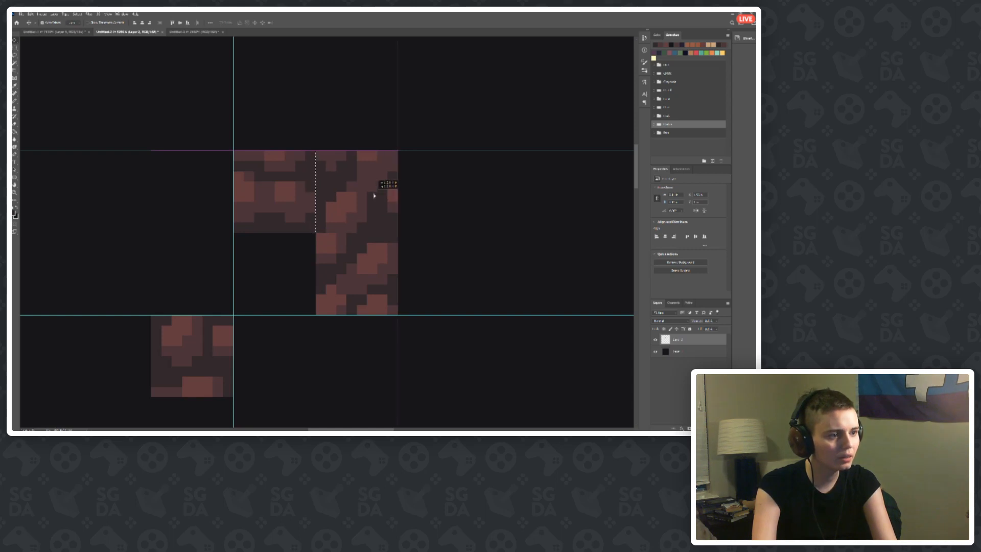
key("m")
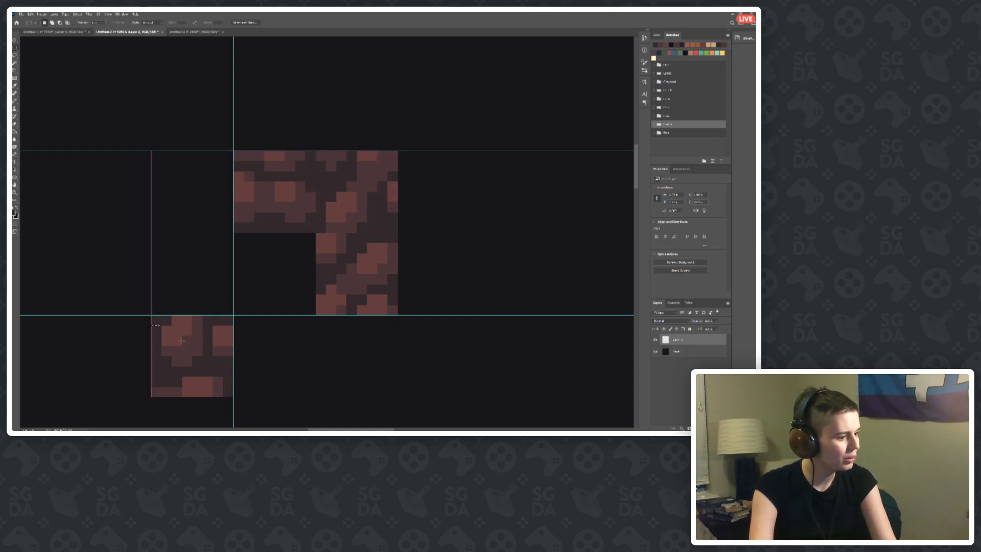
Step: Move the parked former top-right quarter into the tile's empty bottom-left quarter and deselect it
mouse_move(151, 316)
left_mouse_down()
mouse_move(233, 397)
mouse_move(293, 301)
mouse_move(283, 291)
left_mouse_up()
key("v")
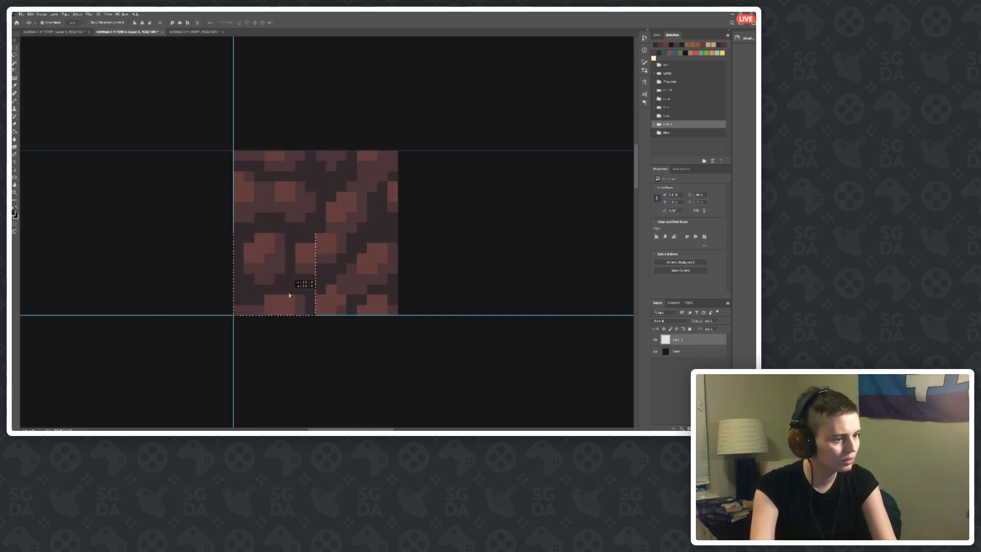
key("ctrl+d")
key("m")
Step: Repaint the centre stone's lower highlight pixels in base brown and extend its upper-left edge toward the neighbouring stone
scroll(265, 235, "down", 4)
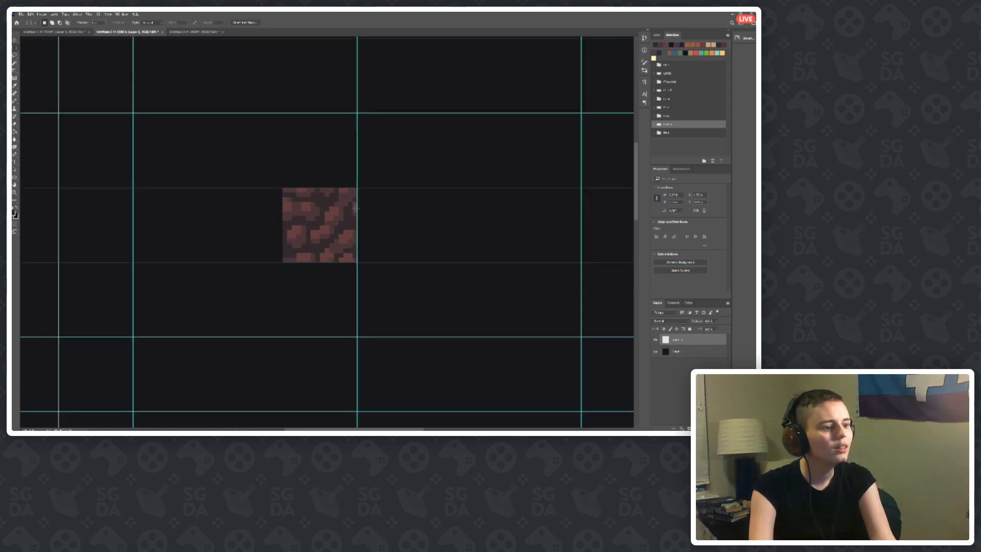
scroll(298, 230, "up", 3)
scroll(299, 230, "up", 3)
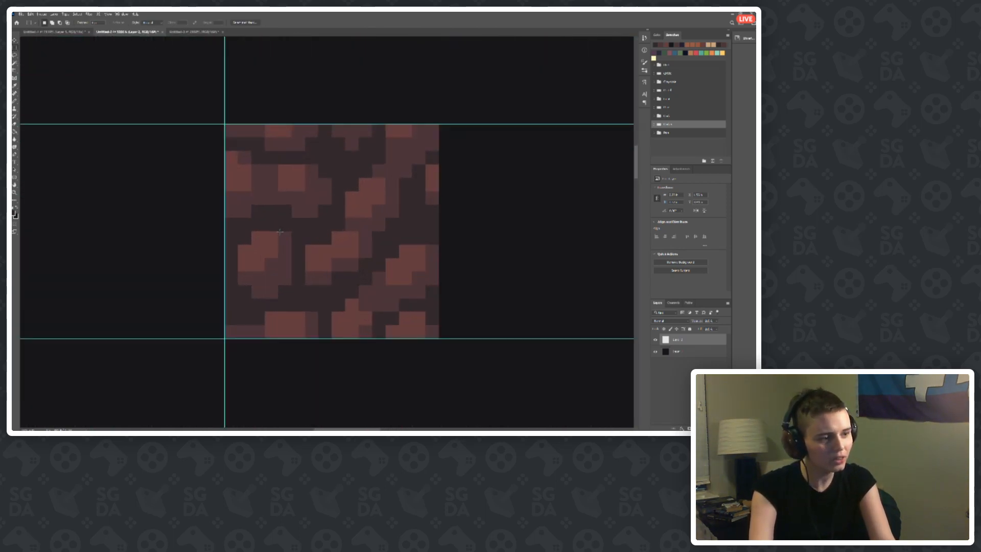
key("b")
scroll(294, 259, "up", 1)
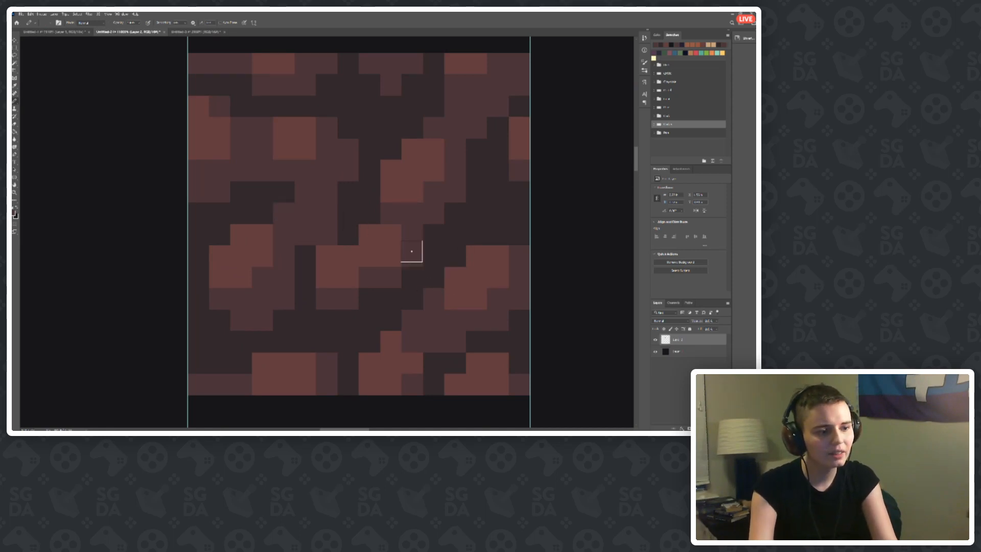
left_click_drag(381, 270, 335, 298)
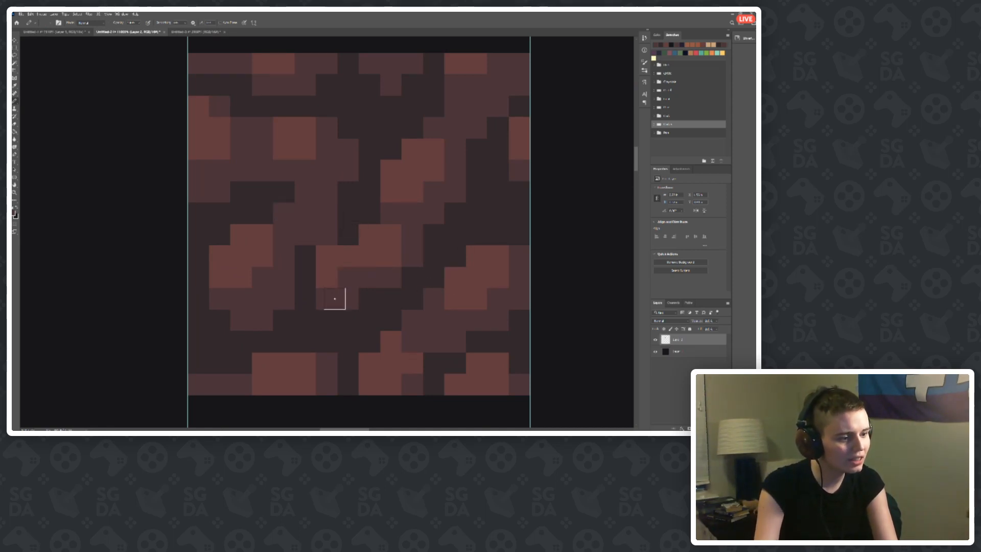
left_click(330, 278)
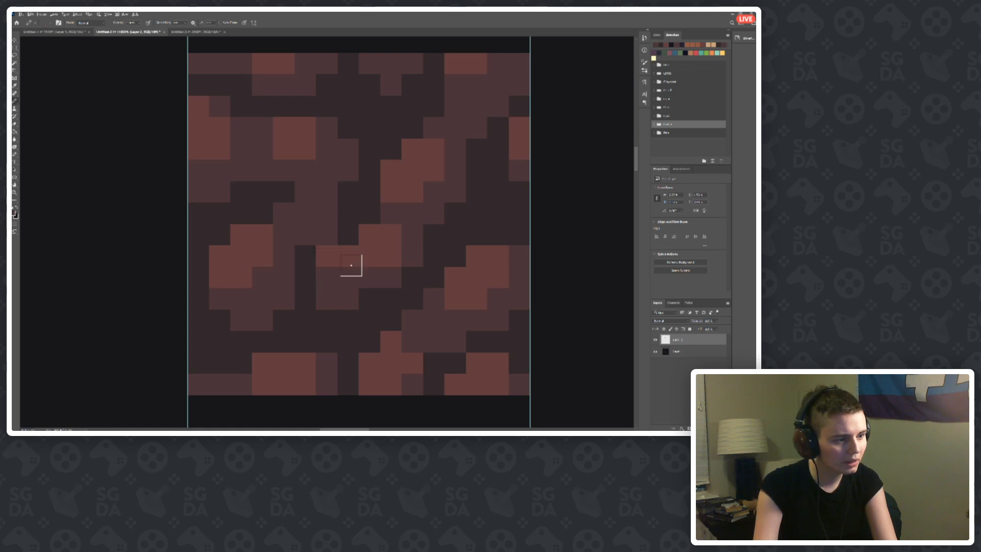
left_click(337, 247, "alt")
left_click(325, 233)
scroll(322, 271, "down", 2)
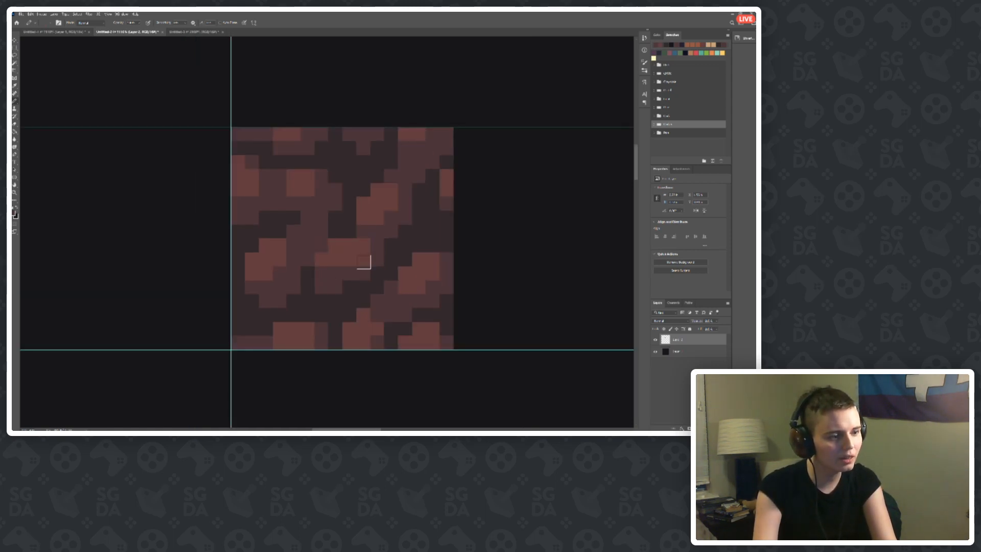
Step: Duplicate the rearranged tile three times and place the copies beside and below it as a 2 by 2 block
scroll(364, 262, "down", 6)
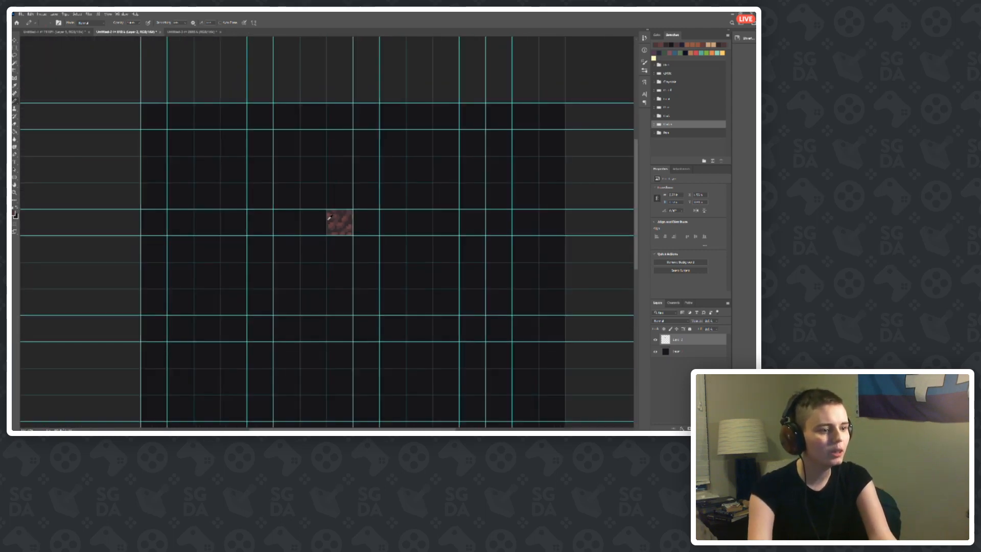
scroll(332, 218, "up", 3)
key("v")
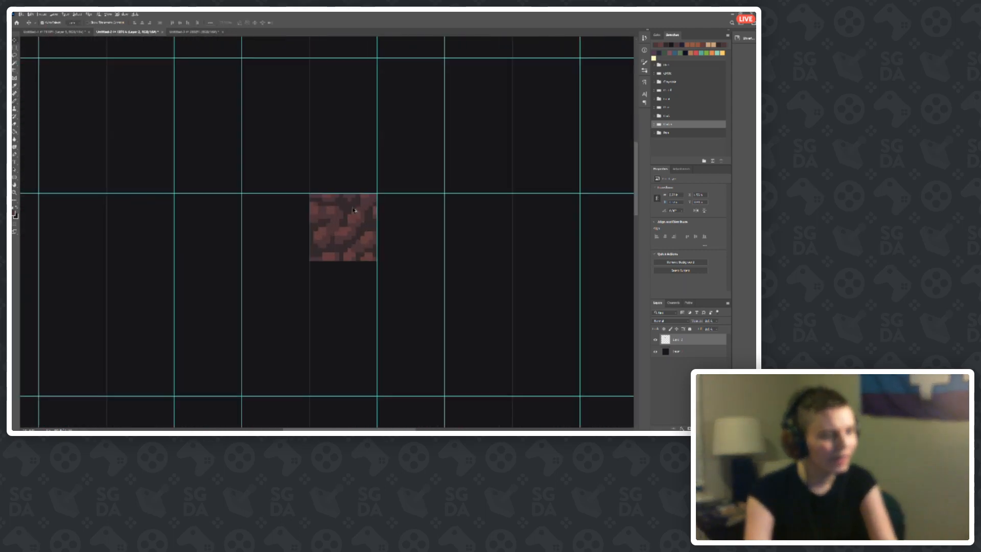
scroll(353, 210, "up", 2)
key("ctrl+j")
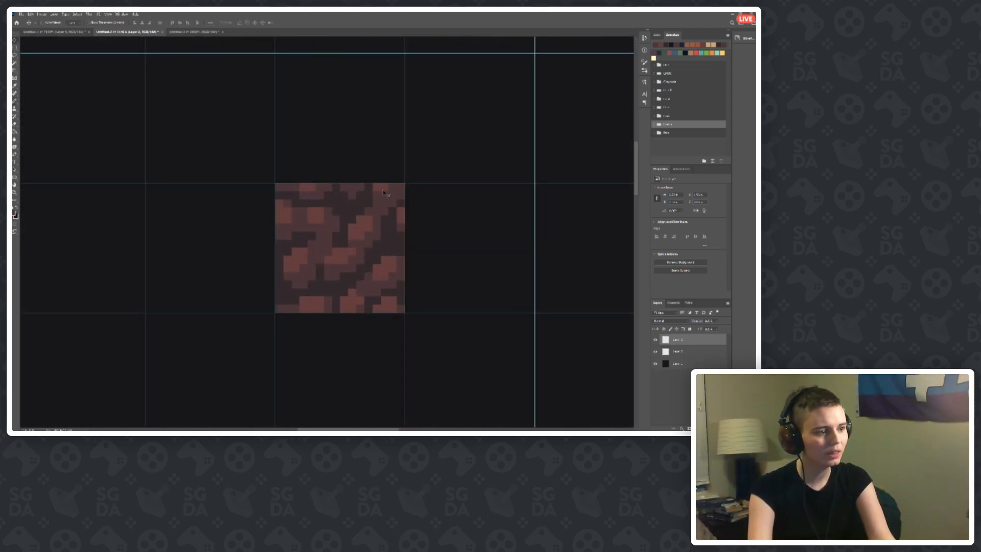
left_click_drag(347, 247, 467, 246)
scroll(346, 238, "down", 1)
scroll(342, 236, "down", 1)
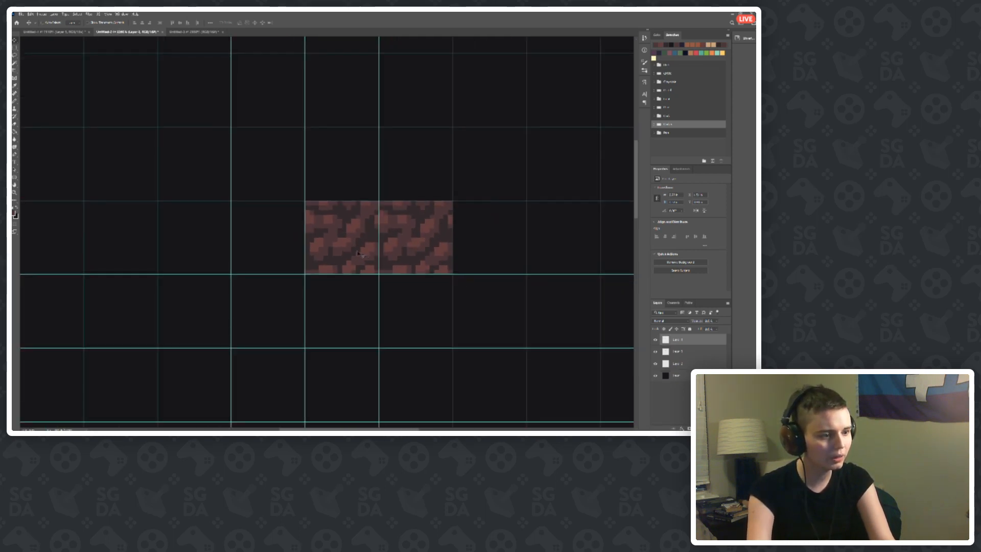
left_click_drag(358, 252, 355, 322)
left_click_drag(331, 241, 406, 314)
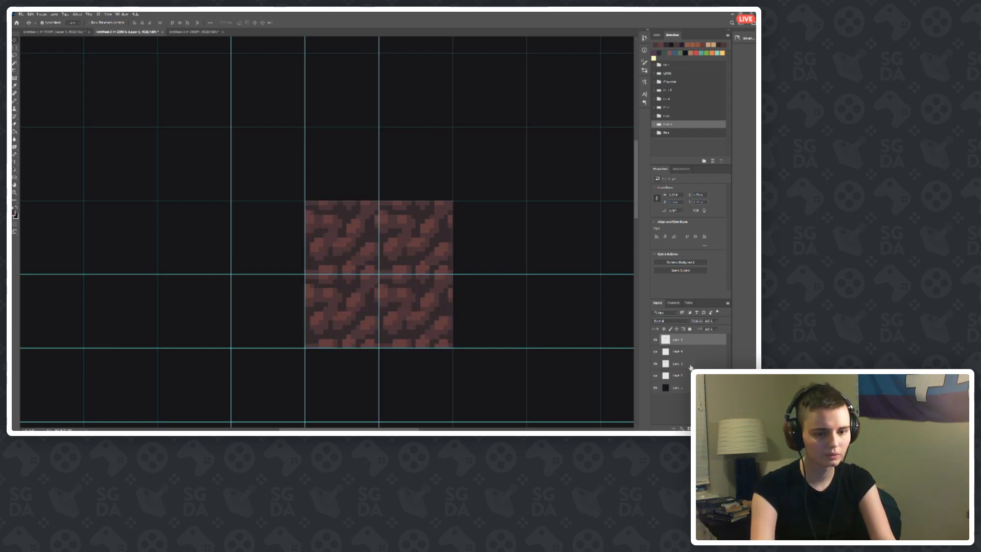
Step: Hide the guides and examine how the rearranged stone tile repeats at several zoom levels
left_click(104, 14)
left_click(117, 156)
scroll(119, 229, "down", 1)
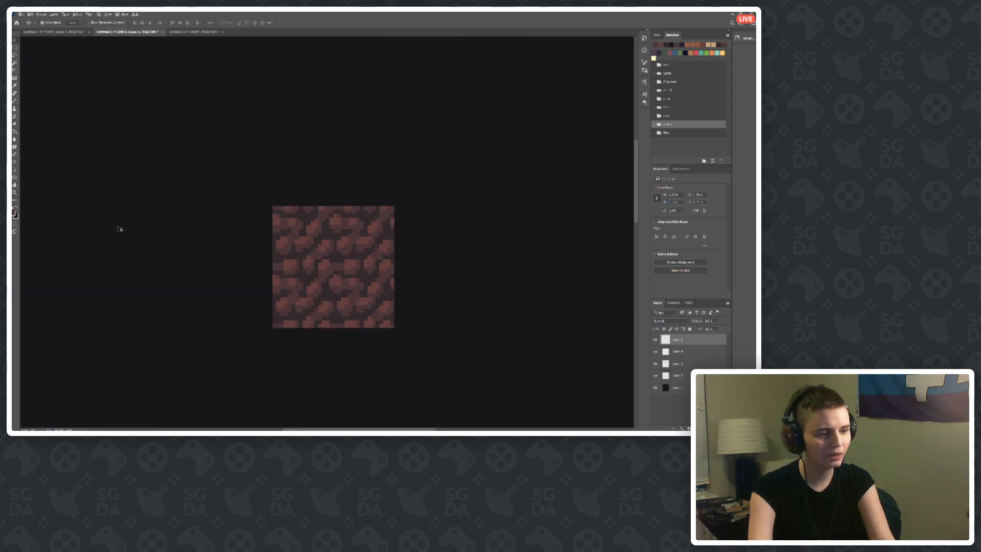
scroll(119, 229, "down", 3)
scroll(350, 140, "up", 1)
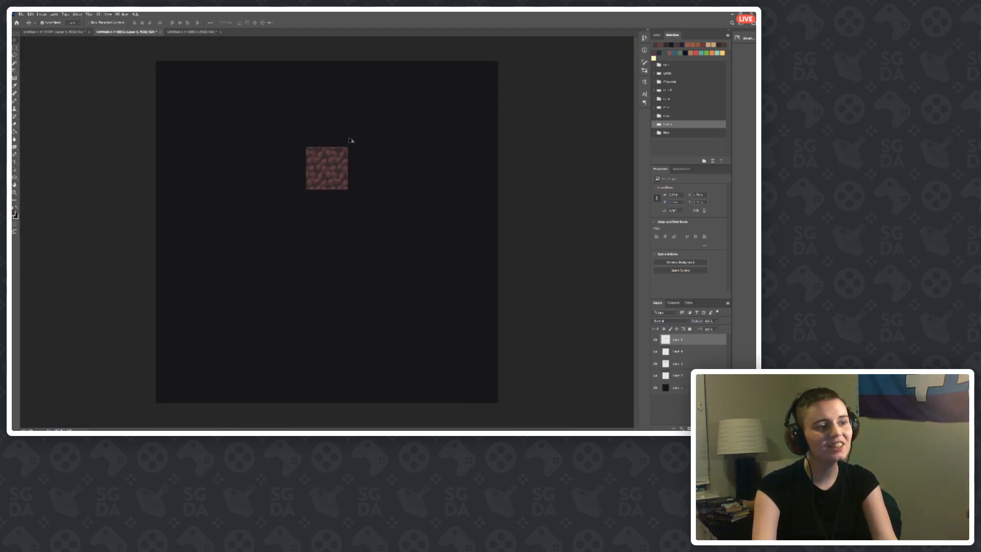
scroll(322, 81, "up", 3)
scroll(372, 250, "up", 1)
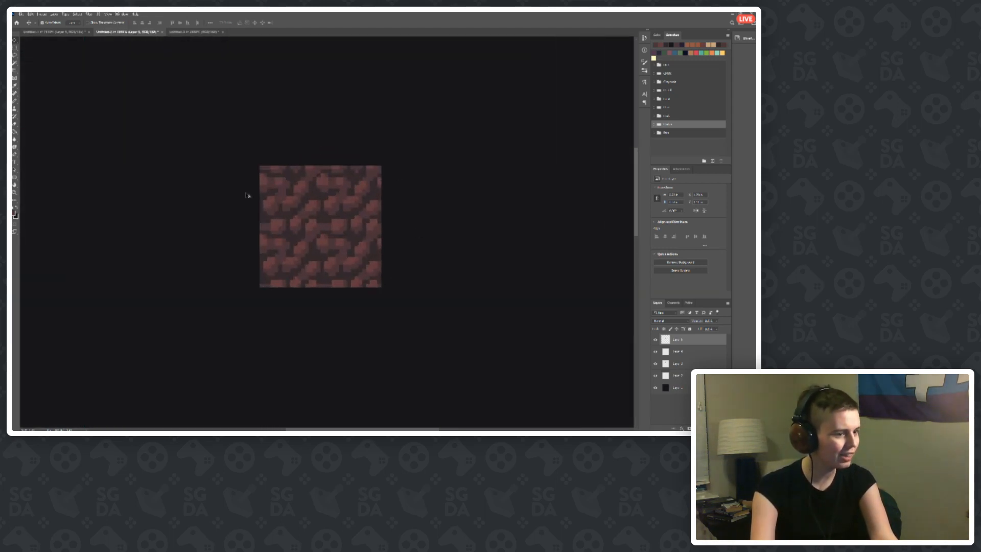
scroll(246, 195, "up", 1)
Step: Show the guides again and examine the 2 by 2 block against the tile boundaries from far and near
key("ctrl+apostrophe")
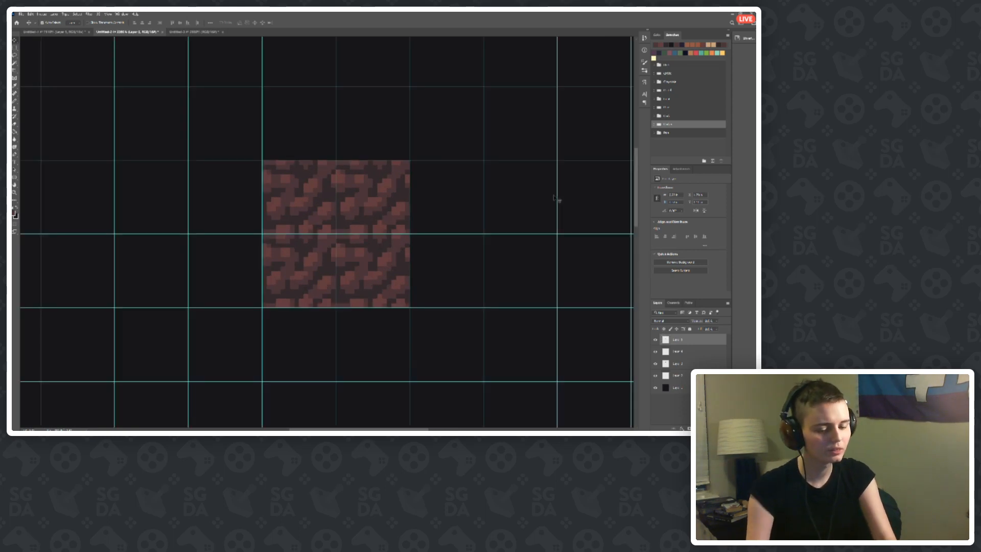
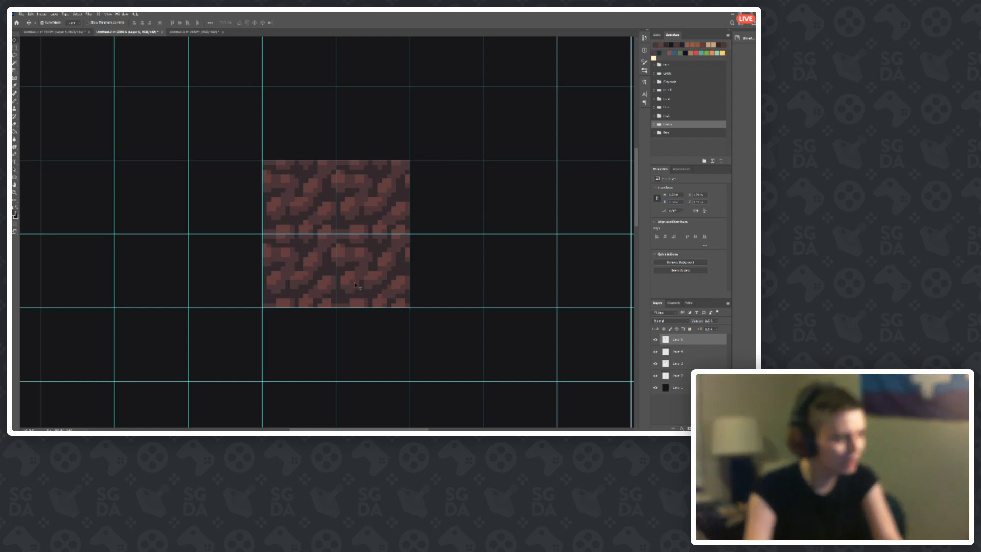
left_click_drag(362, 264, 358, 264)
scroll(324, 277, "down", 5)
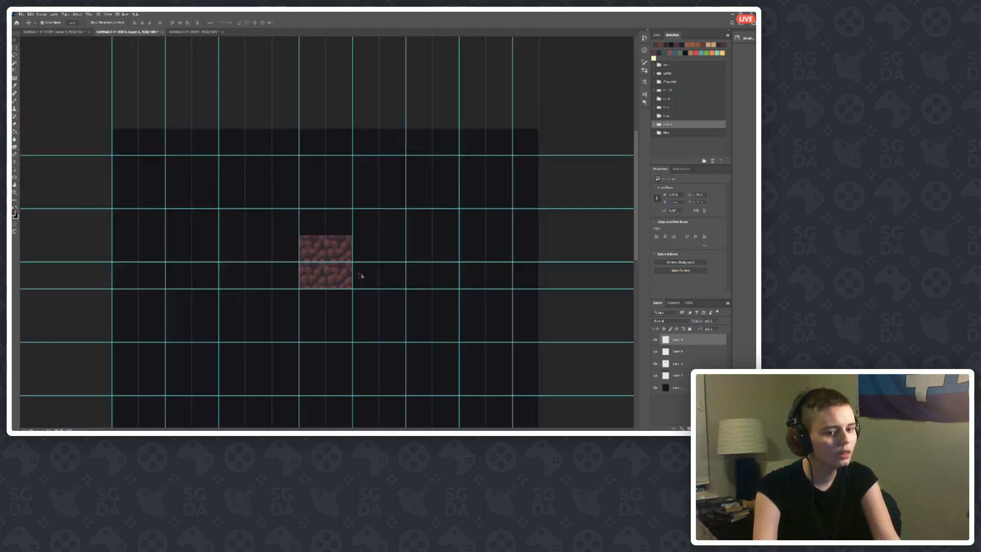
scroll(361, 276, "down", 2)
scroll(294, 189, "up", 11)
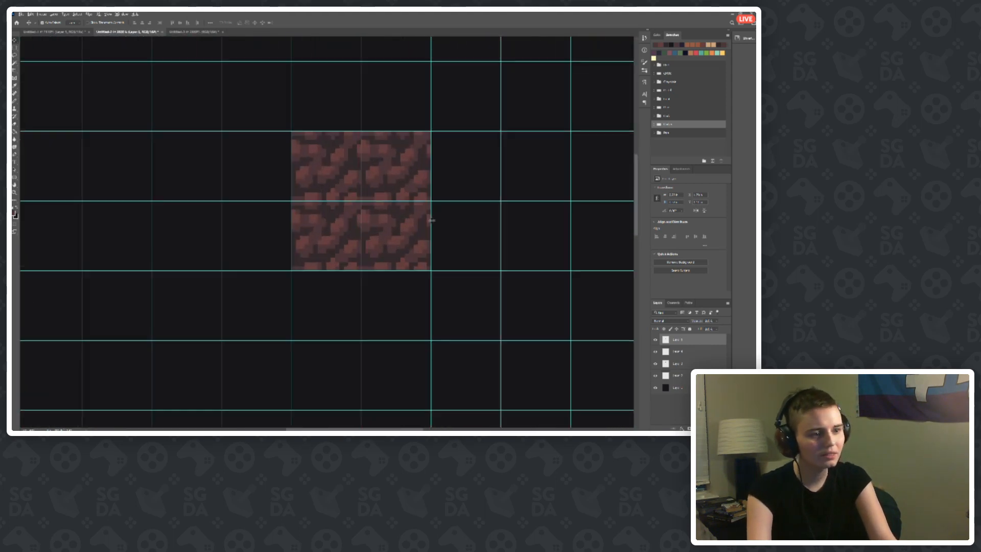
Step: Duplicate the stone tile into the empty grid cells beside and below the 2 by 2 block to complete a 3 by 3 block
scroll(432, 220, "up", 2)
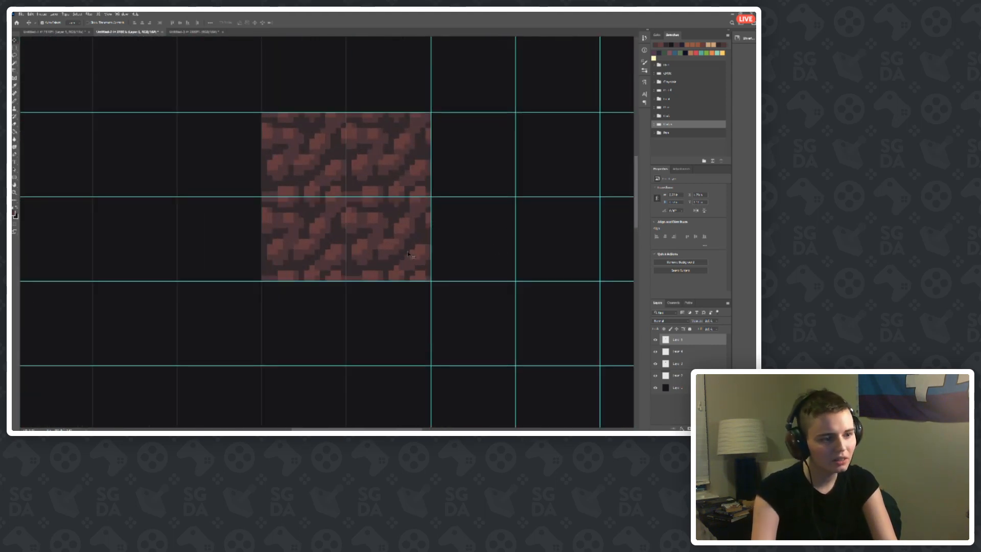
left_click_drag(409, 254, 472, 148)
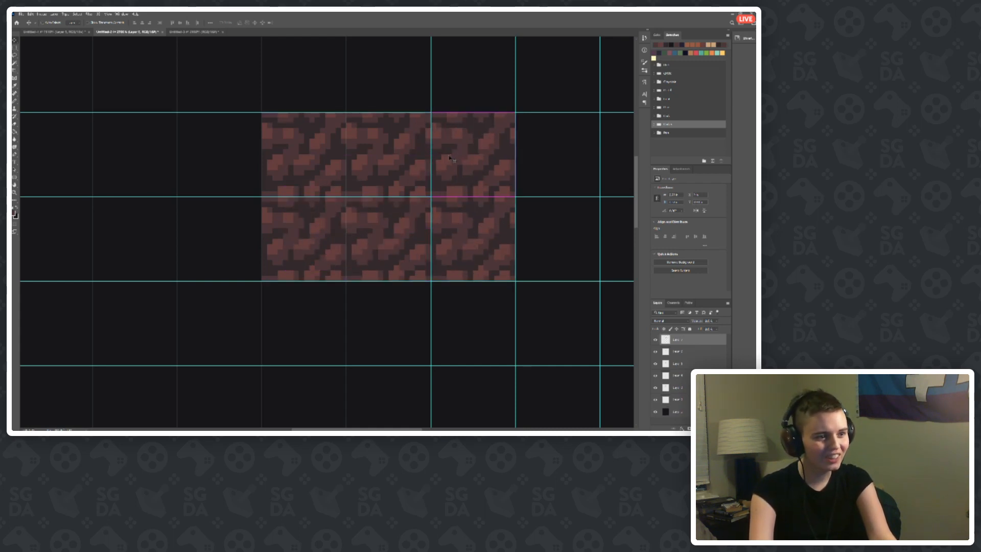
left_click_drag(325, 185, 292, 329)
key("ctrl+v")
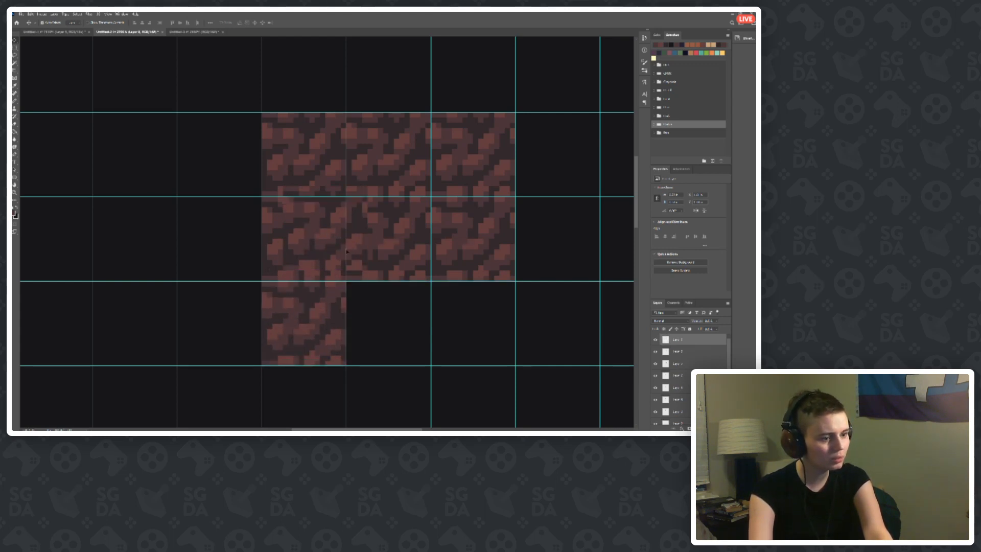
left_click_drag(346, 251, 392, 321)
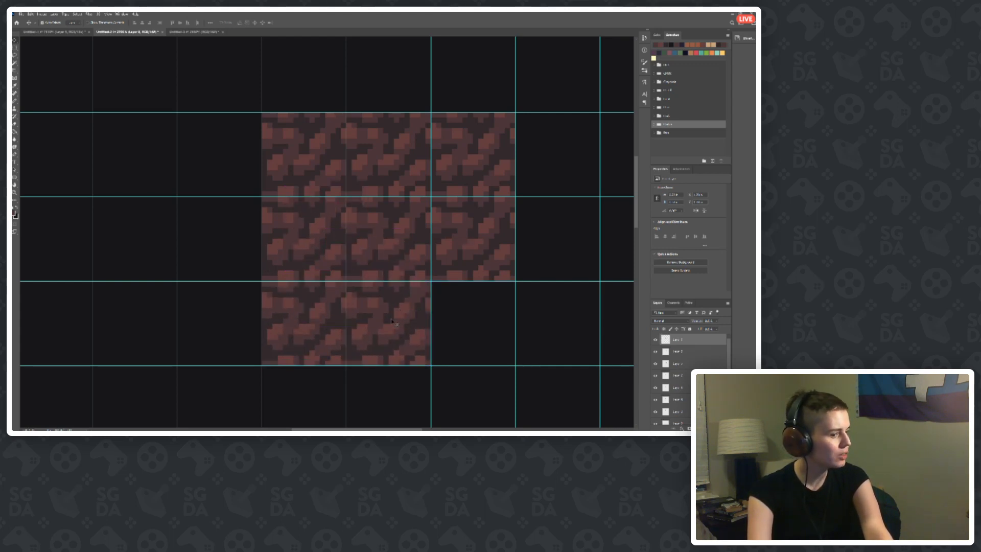
key("ctrl+v")
left_click_drag(312, 244, 459, 338)
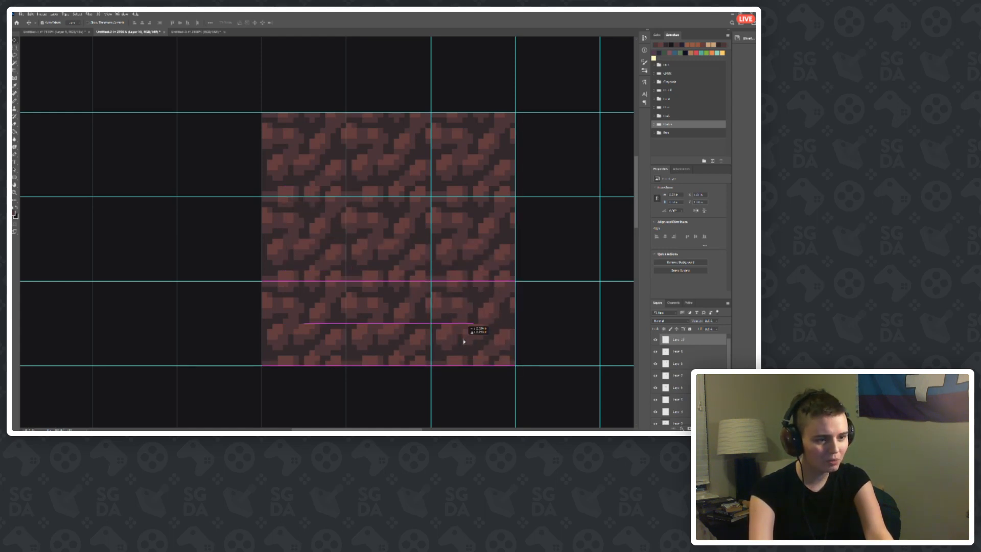
Step: Merge all the stone tile layers into one layer, leaving the dark background layer separate
scroll(685, 373, "down", 2)
left_click(687, 396)
left_click(688, 406)
scroll(676, 378, "up", 2)
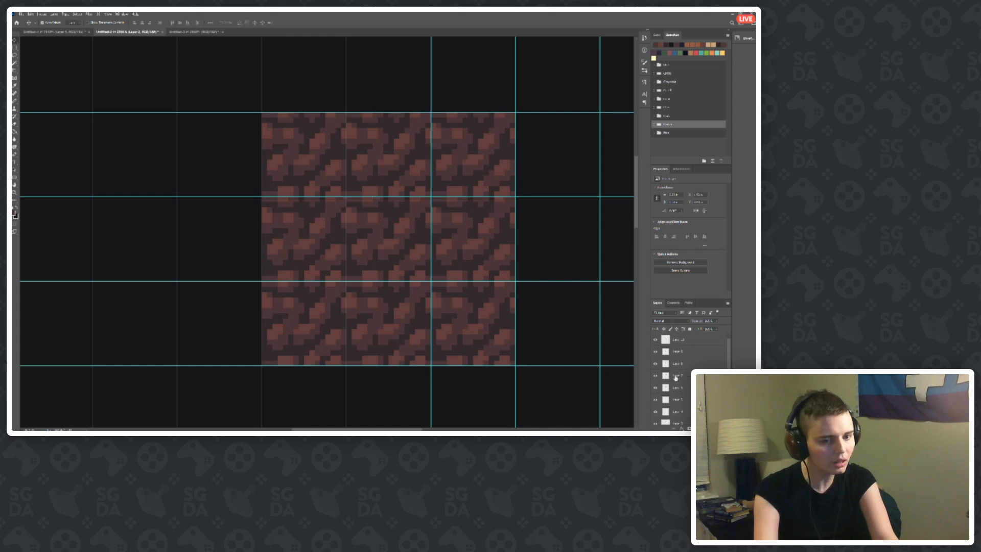
left_click(688, 343, "shift")
right_click(689, 343)
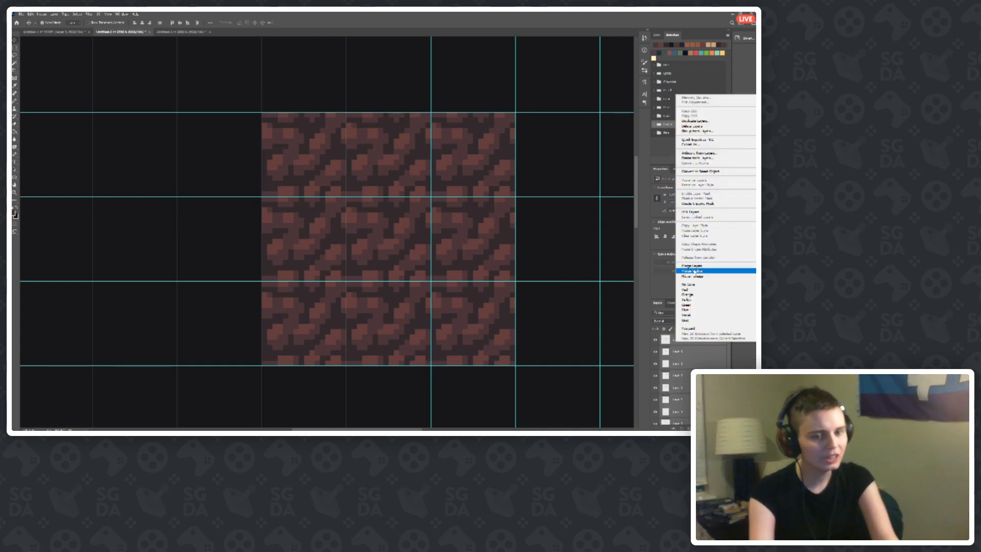
left_click(694, 267)
Step: Erase a few pixels at the two upper corners of the 3 by 3 stone block to round them
scroll(360, 208, "down", 3)
scroll(439, 163, "up", 1)
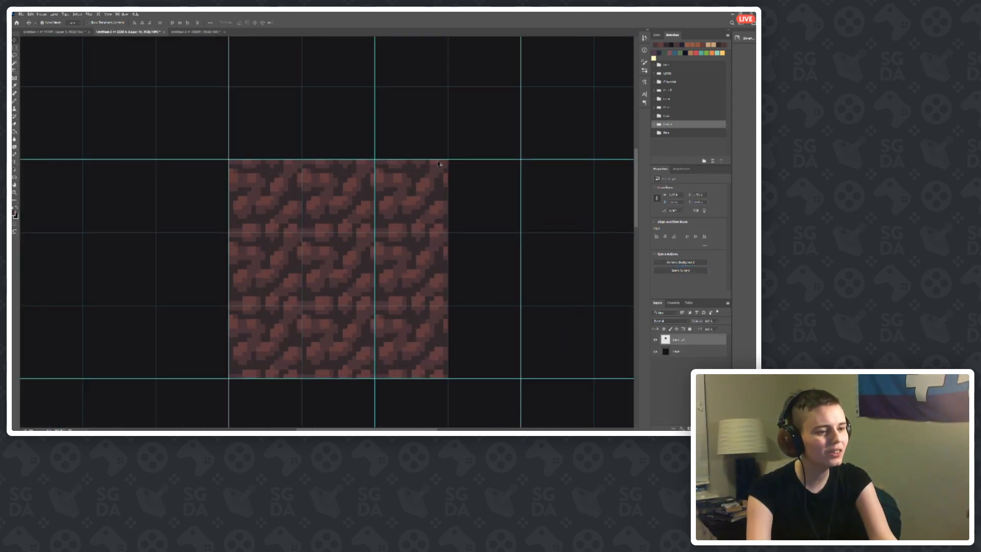
scroll(258, 188, "up", 1)
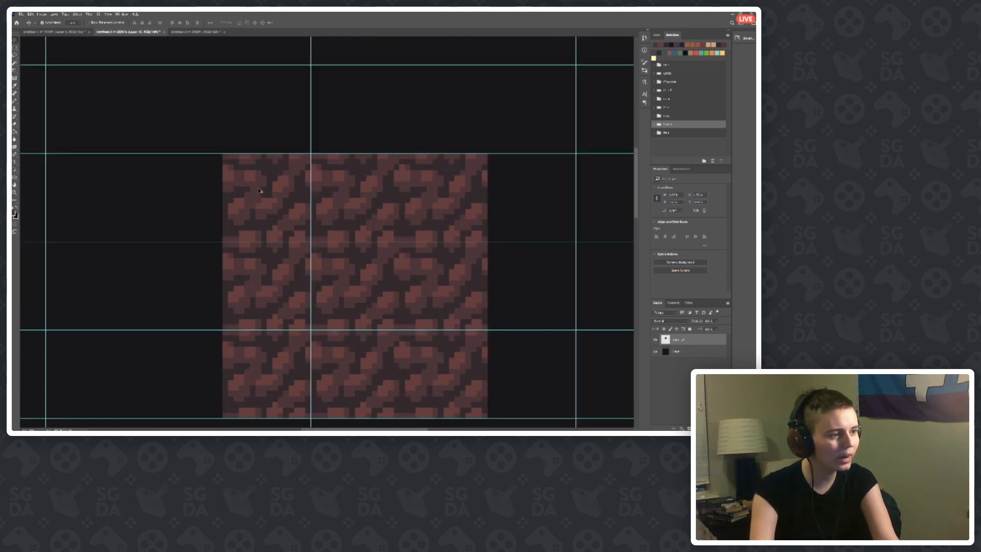
key("e")
left_click(228, 159)
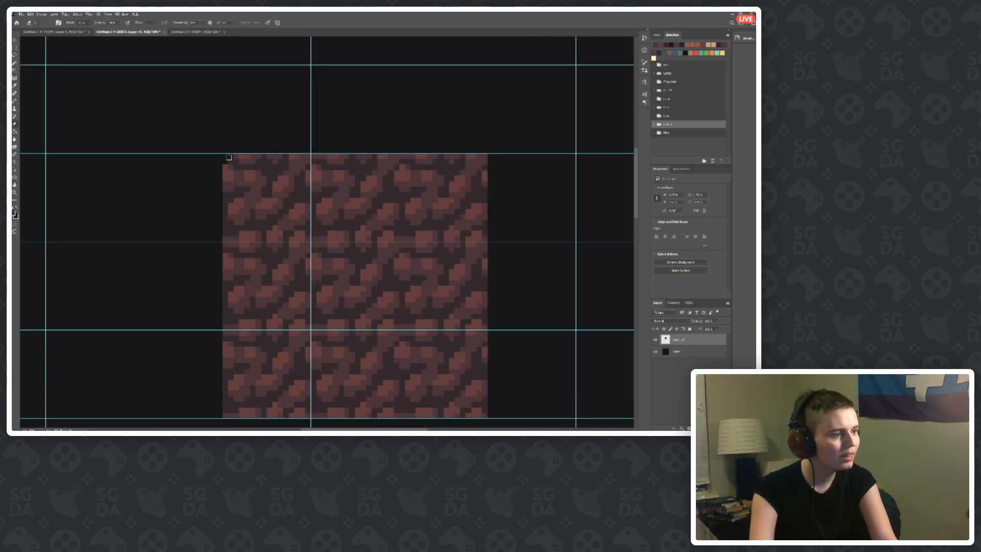
left_click(482, 157)
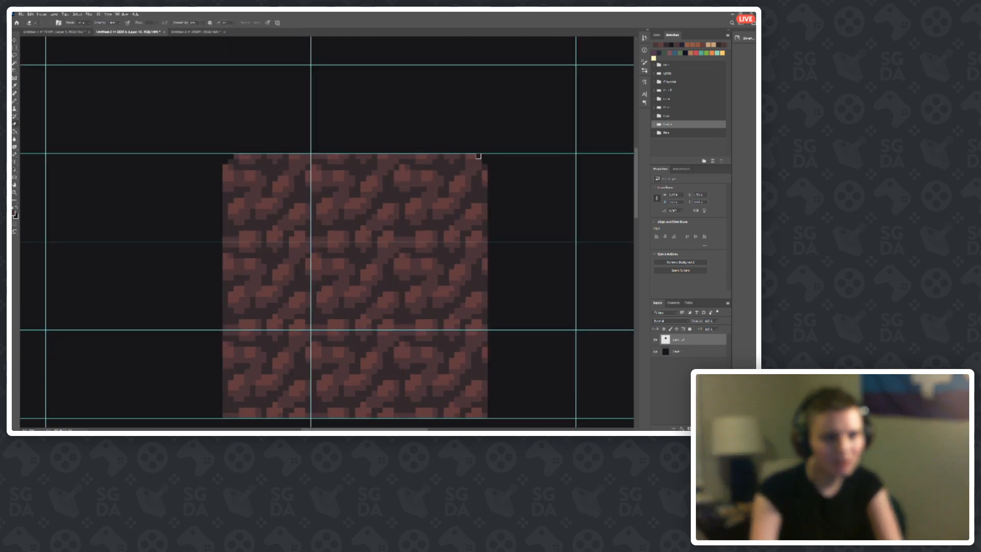
Step: Round the two lower corners of the stone block by erasing their outermost pixels in matching steps
scroll(483, 273, "down", 2)
scroll(483, 274, "down", 1)
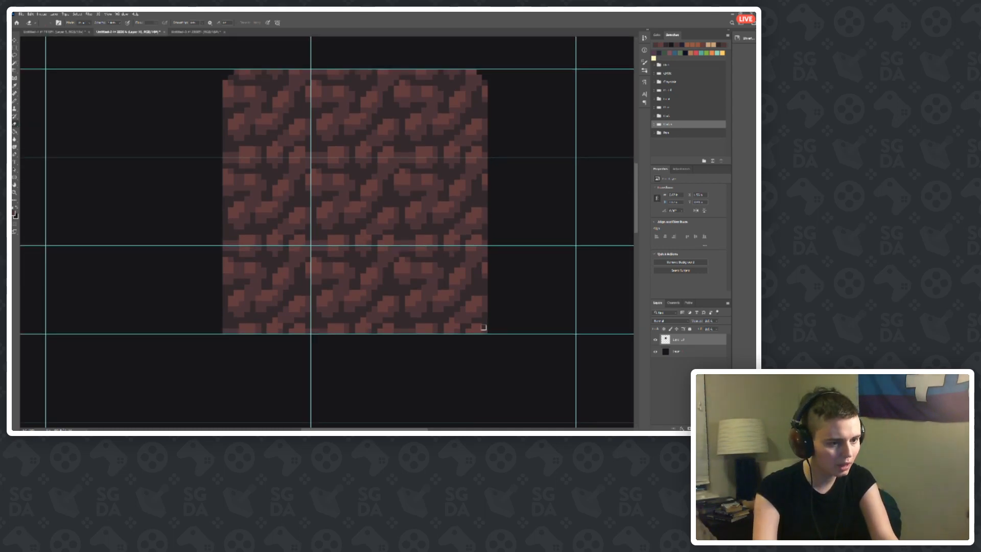
left_click(484, 332)
scroll(483, 332, "up", 3)
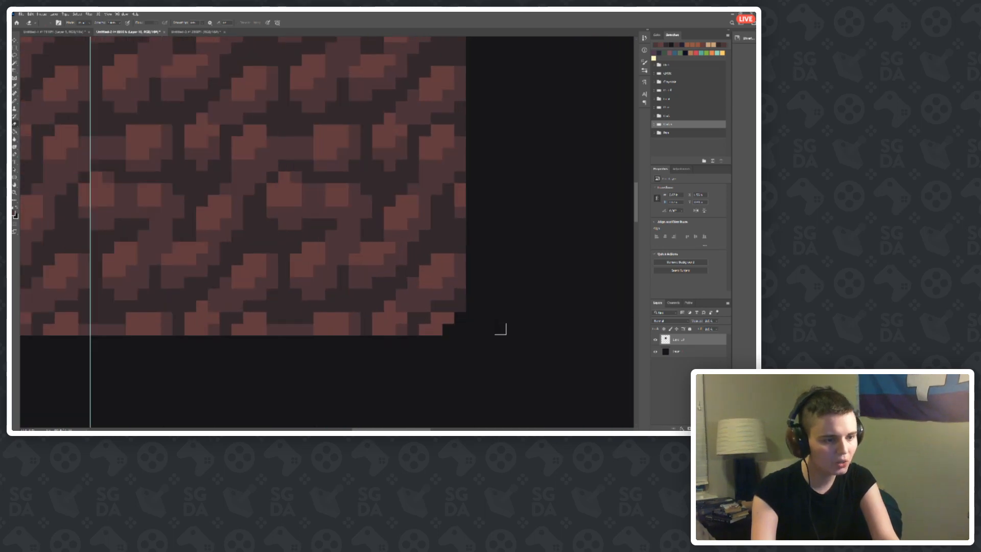
scroll(476, 328, "down", 2)
scroll(477, 327, "up", 4)
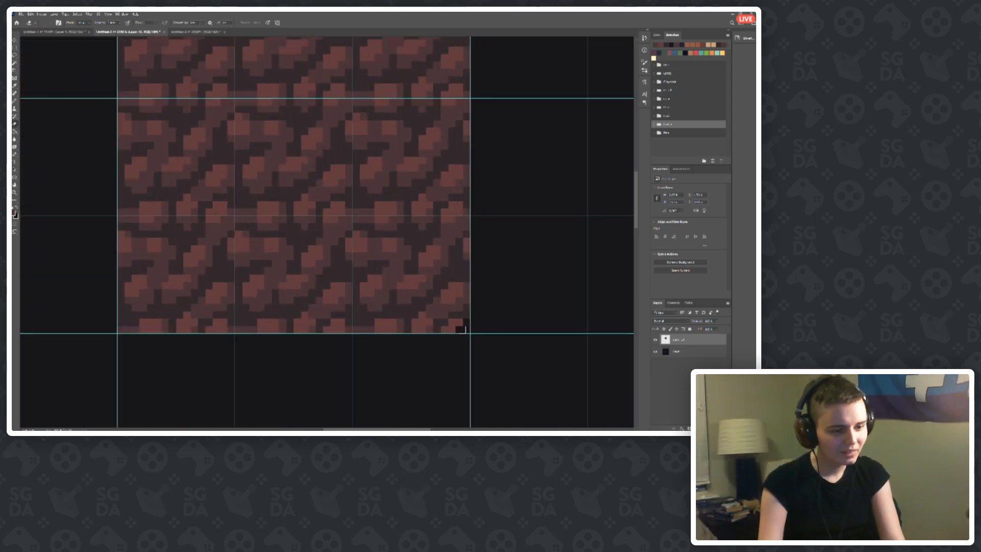
scroll(543, 287, "down", 5)
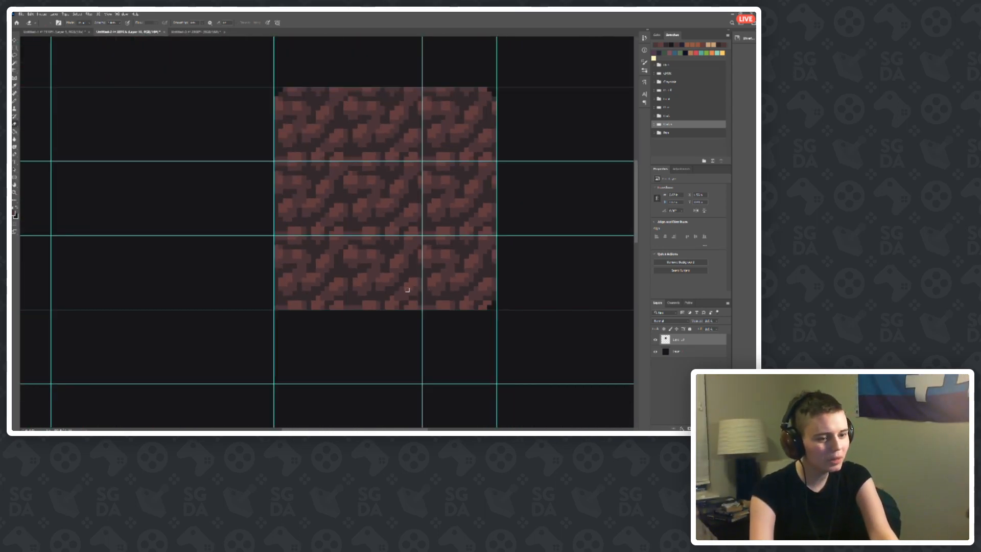
scroll(222, 304, "up", 4)
scroll(222, 304, "up", 1)
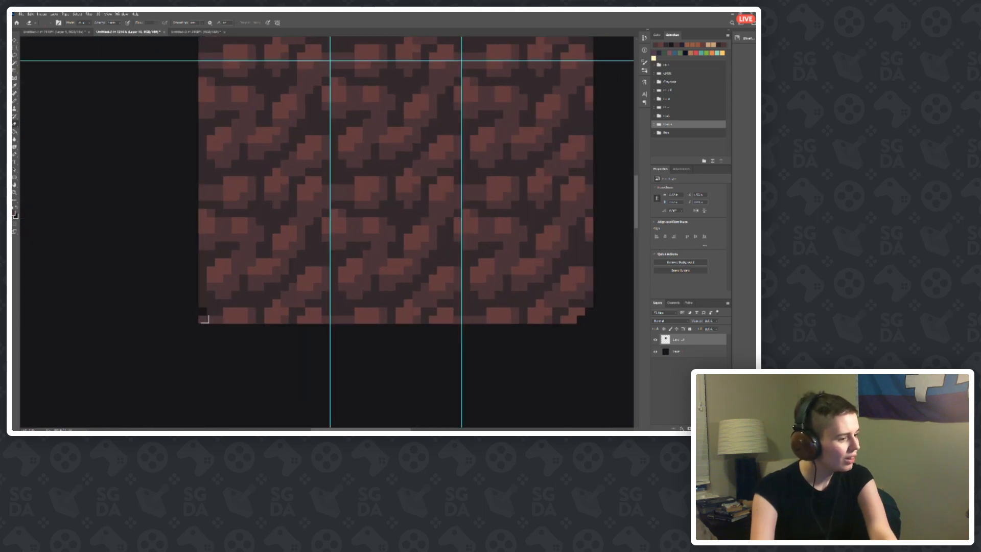
scroll(143, 294, "down", 4)
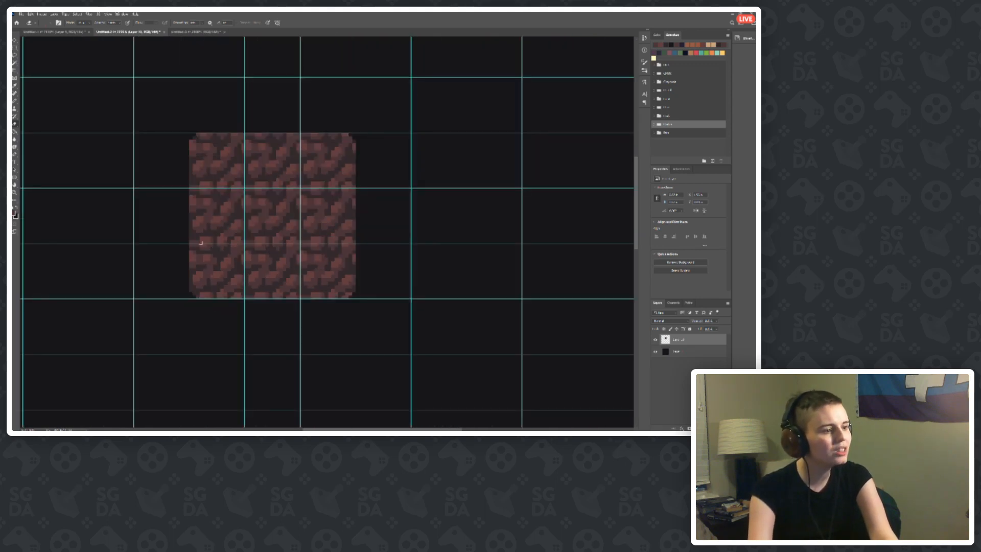
Step: Erase the dark gap pixels between the stones along the block's right edge to make its outline uneven
scroll(169, 179, "up", 2)
scroll(400, 141, "up", 2)
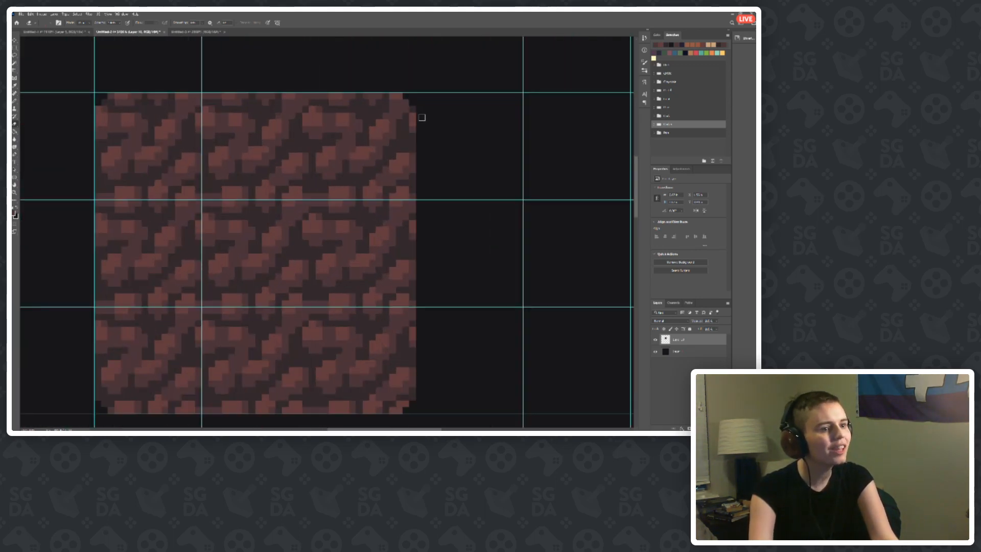
scroll(464, 129, "down", 1)
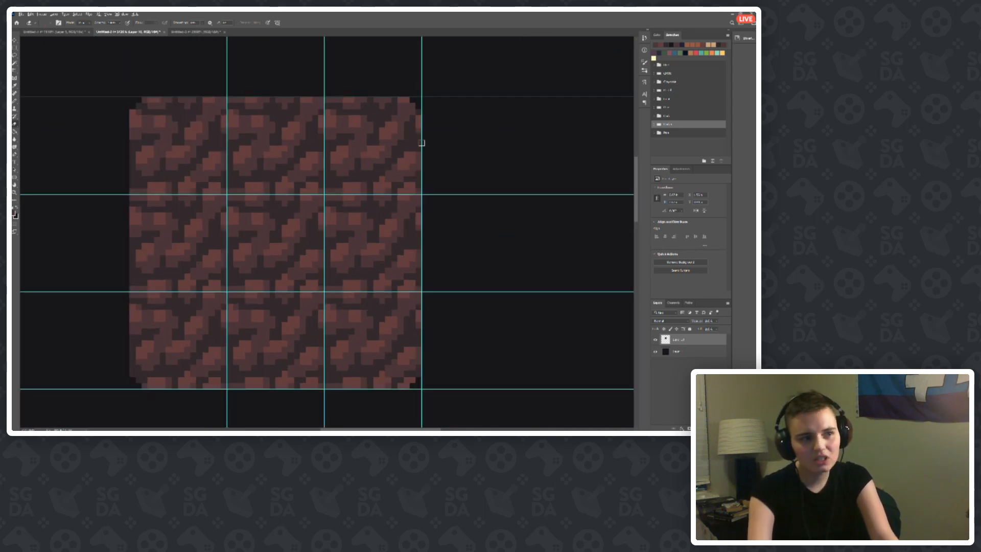
scroll(421, 143, "up", 1)
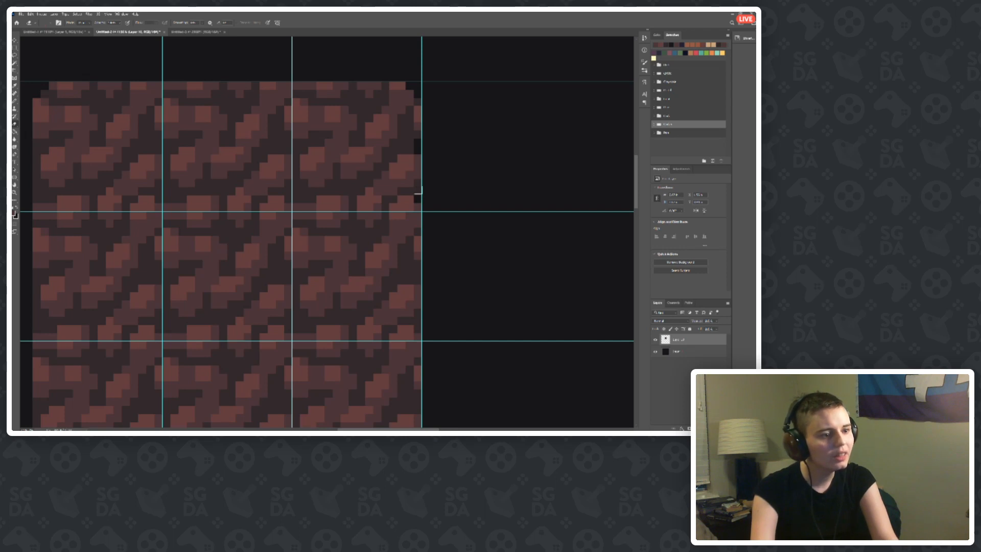
scroll(438, 241, "up", 2)
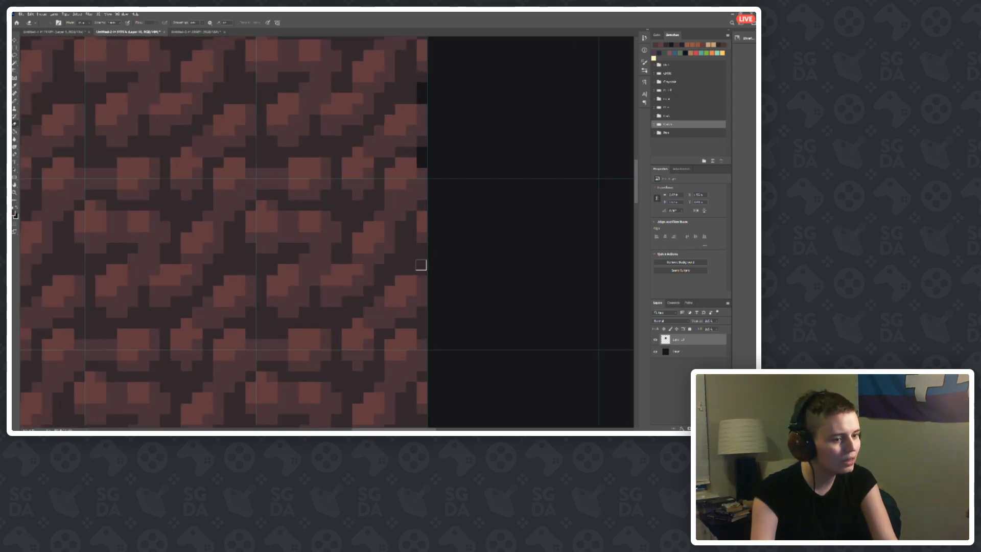
scroll(445, 300, "down", 1)
scroll(438, 309, "up", 1)
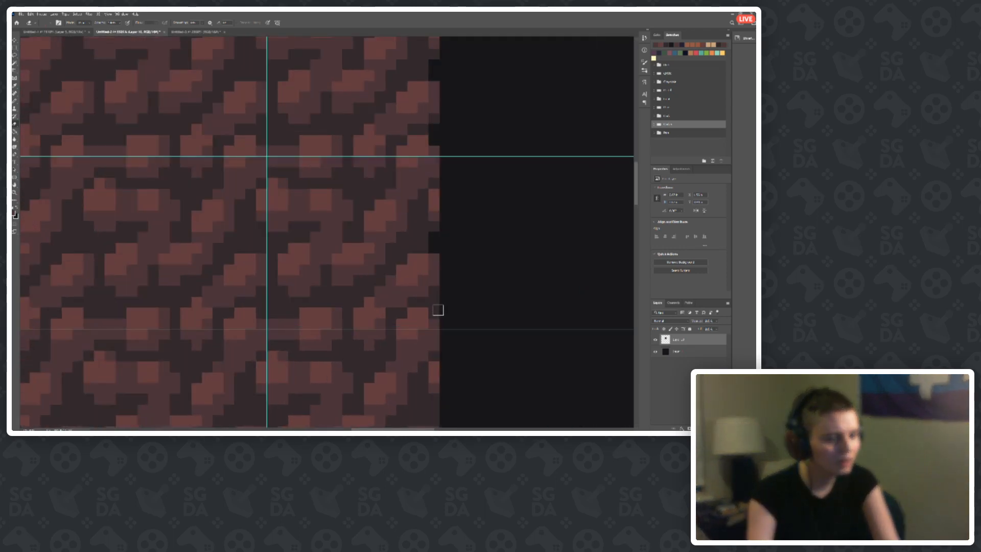
scroll(445, 333, "down", 1)
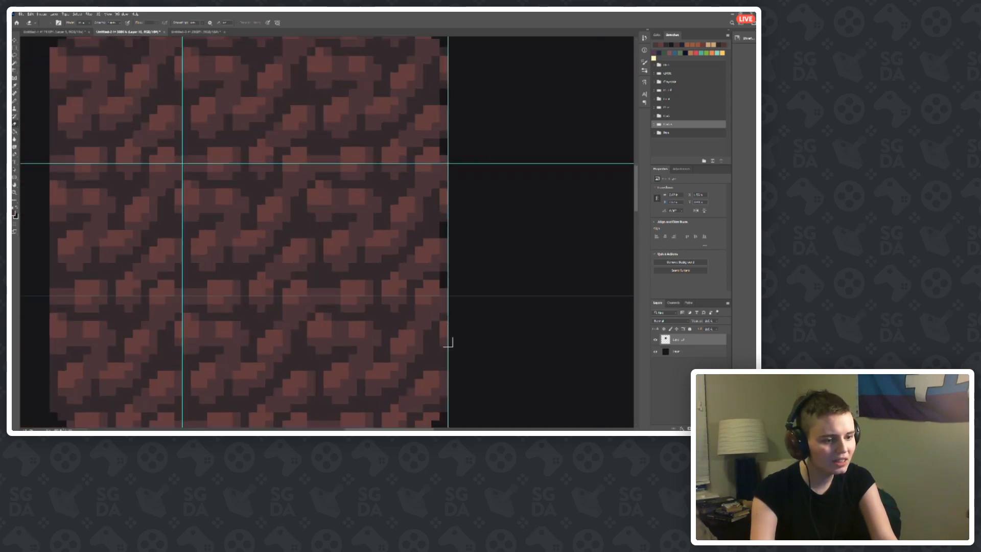
scroll(447, 374, "up", 1)
scroll(443, 367, "down", 1)
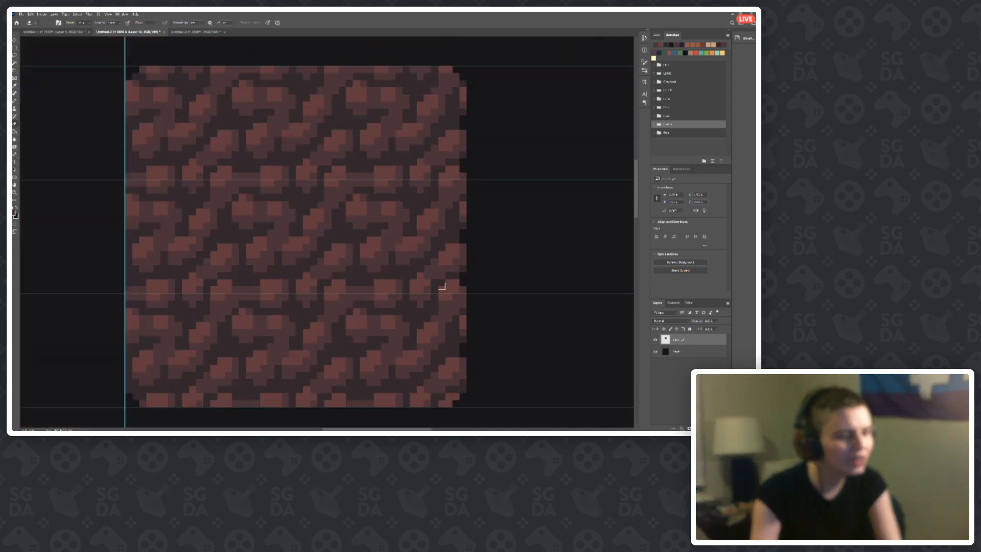
Step: Erase the dark gap pixels between the stones along the block's left edge
scroll(188, 403, "up", 1)
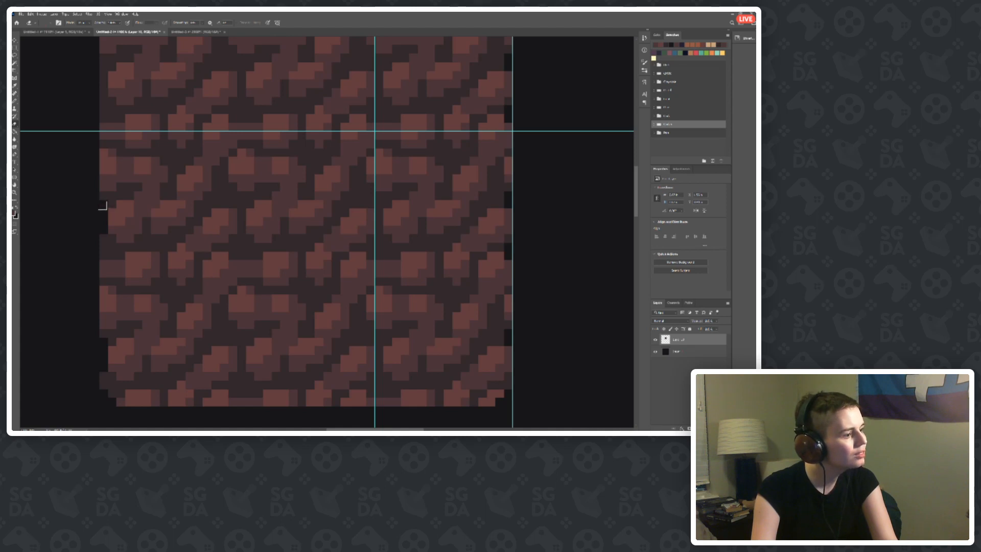
scroll(98, 207, "up", 2)
scroll(101, 164, "up", 2)
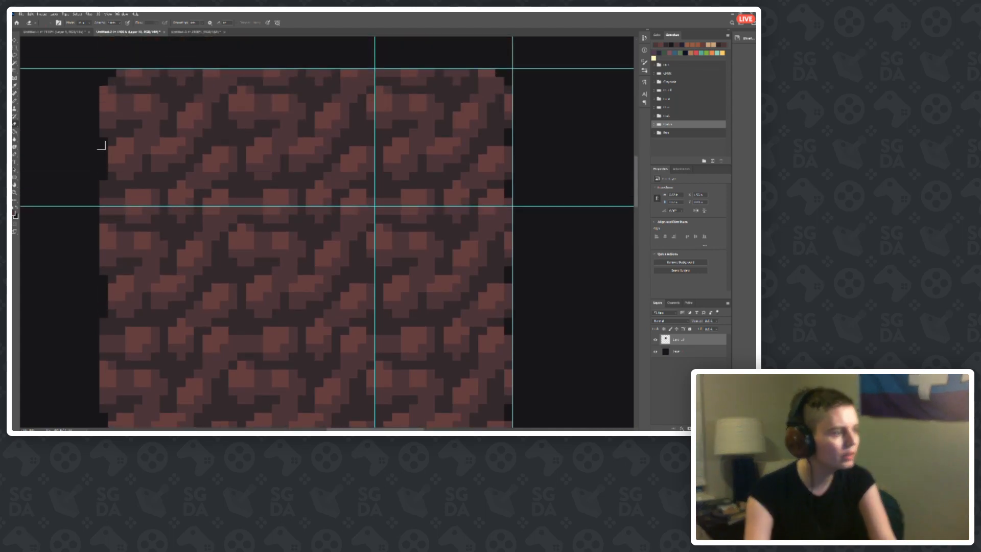
scroll(151, 159, "down", 1)
scroll(243, 145, "down", 1)
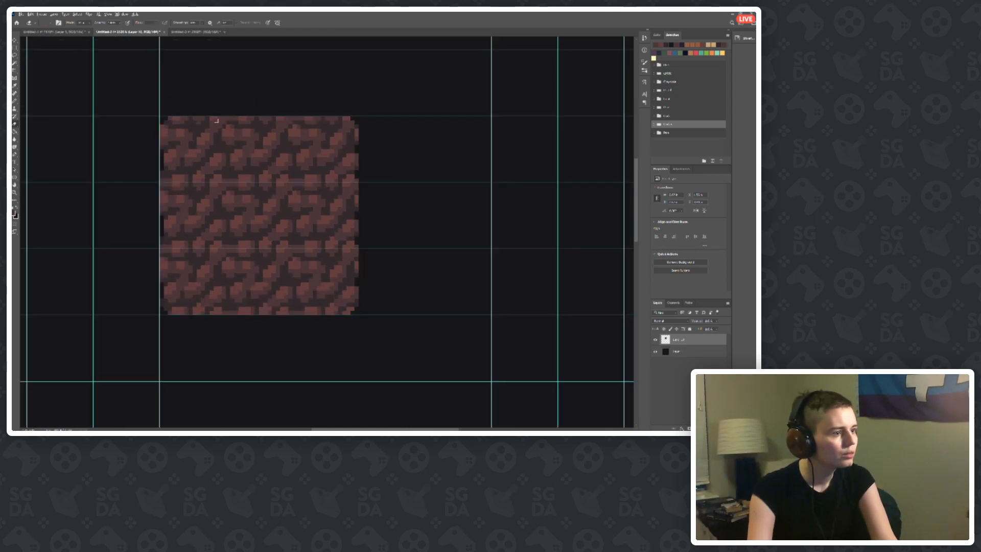
Step: Hide the guides and examine the stone block's rounded corners and notched side edges
scroll(216, 121, "up", 2)
left_click(108, 15)
left_click(123, 158)
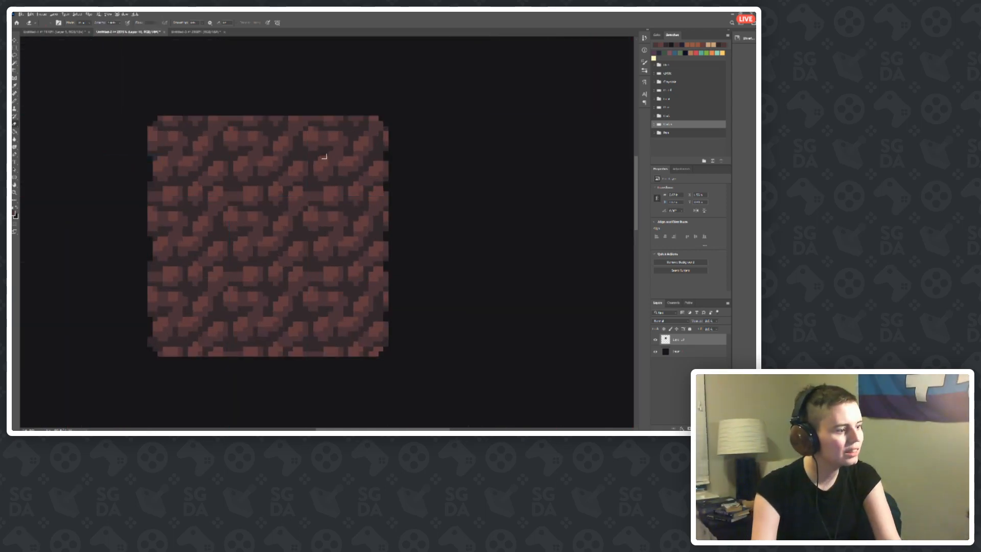
scroll(324, 156, "down", 2)
scroll(332, 114, "up", 2)
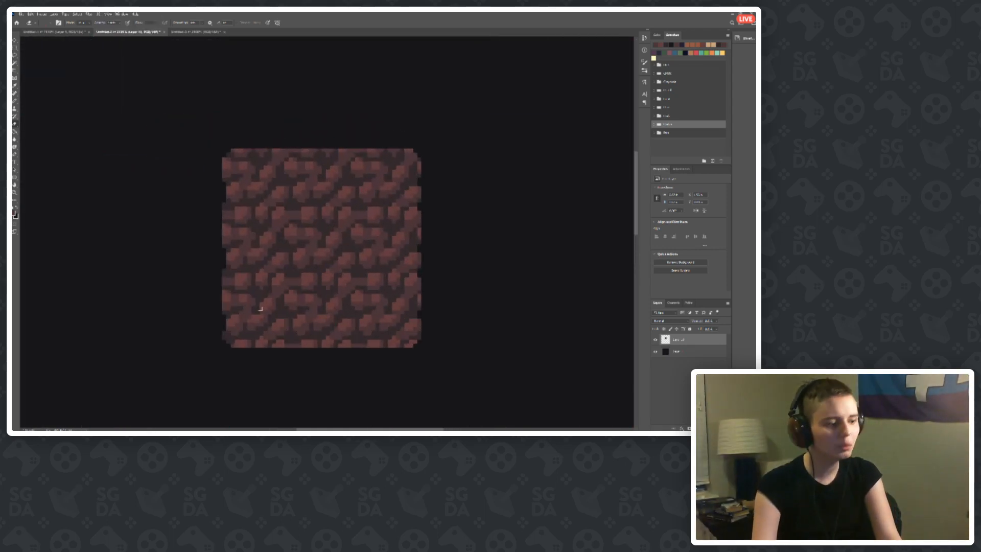
Step: Show the guides again and paint the stones' lowest pixel row along the block's bottom edge in the darker base brown
key("ctrl+z")
scroll(243, 358, "up", 3)
key("b")
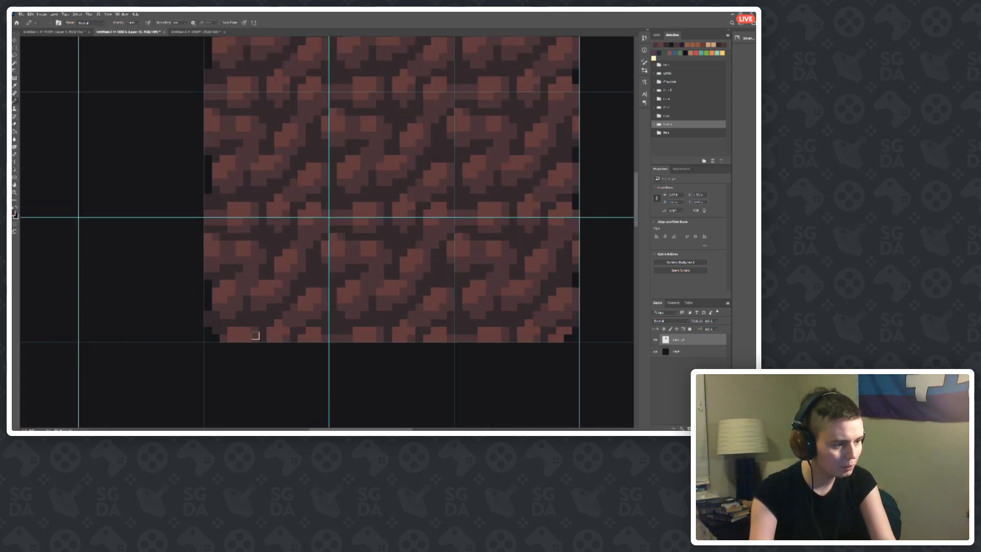
mouse_move(245, 338)
left_mouse_down()
mouse_move(236, 338)
mouse_move(282, 338)
left_mouse_up()
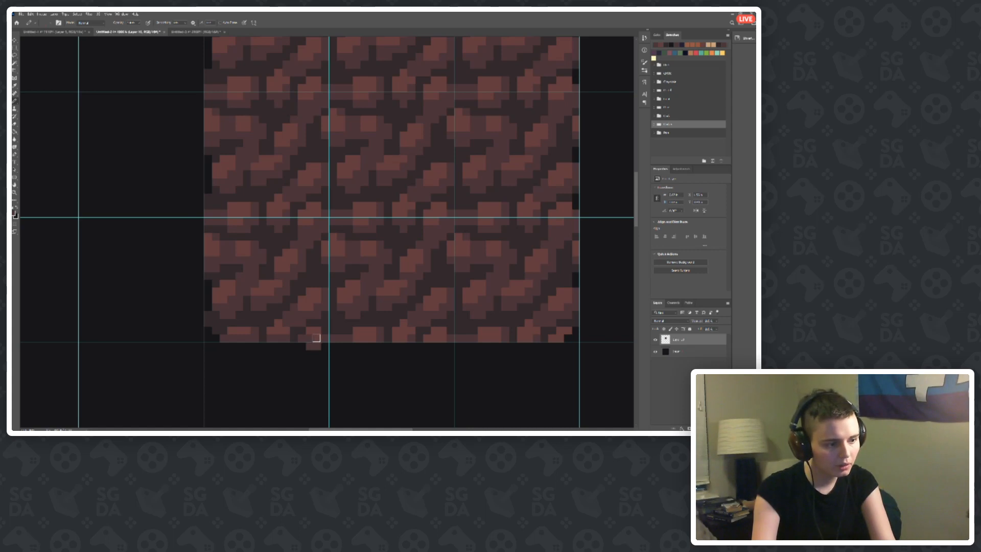
left_click(306, 338)
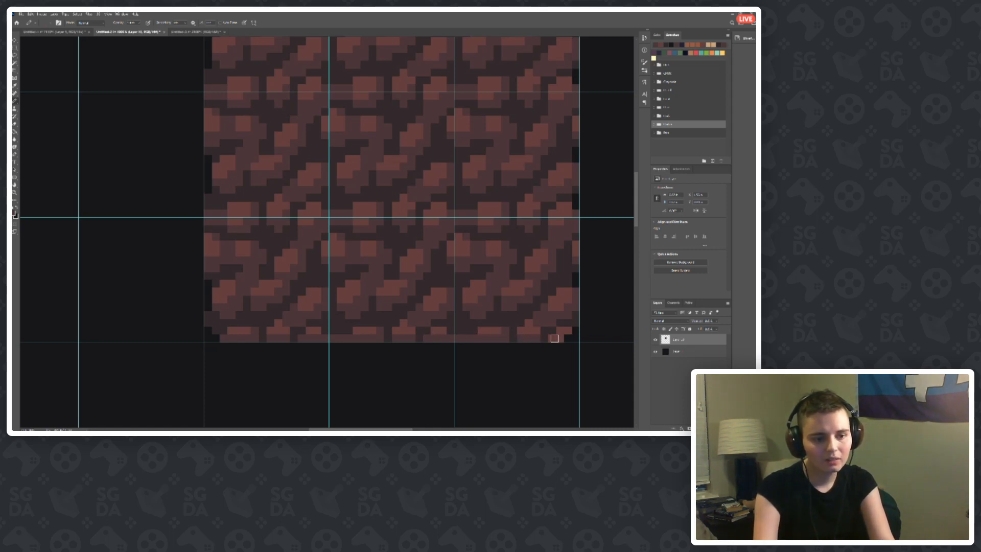
Step: Erase the gap pixels between the stones along the block's bottom edge
key("e")
left_click_drag(544, 338, 459, 344)
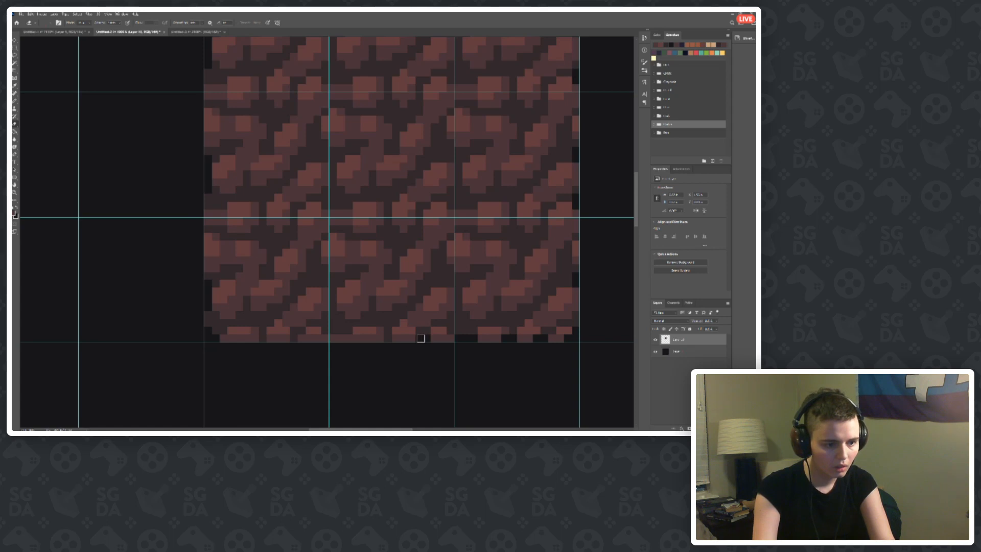
left_click_drag(356, 338, 333, 337)
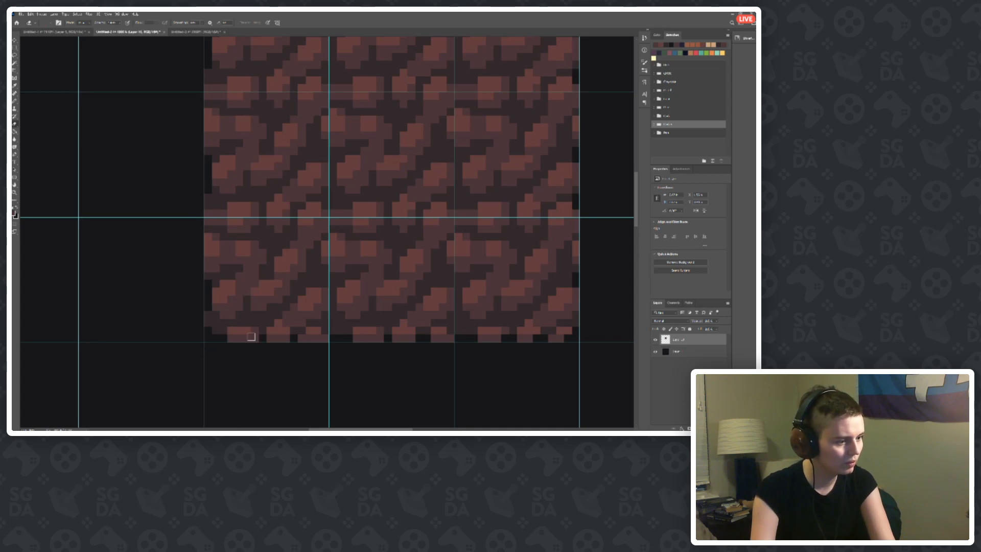
scroll(246, 267, "down", 5)
scroll(274, 282, "up", 6)
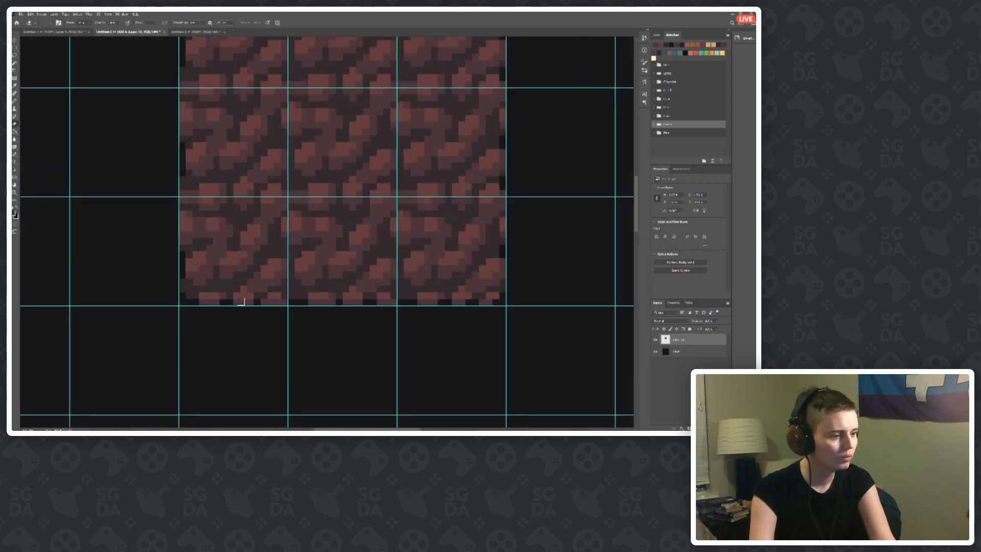
Step: Repaint the highlighted stone pixels along the stone block's bottom edge with the darker brown using the Pencil tool
key("b")
left_click(200, 308)
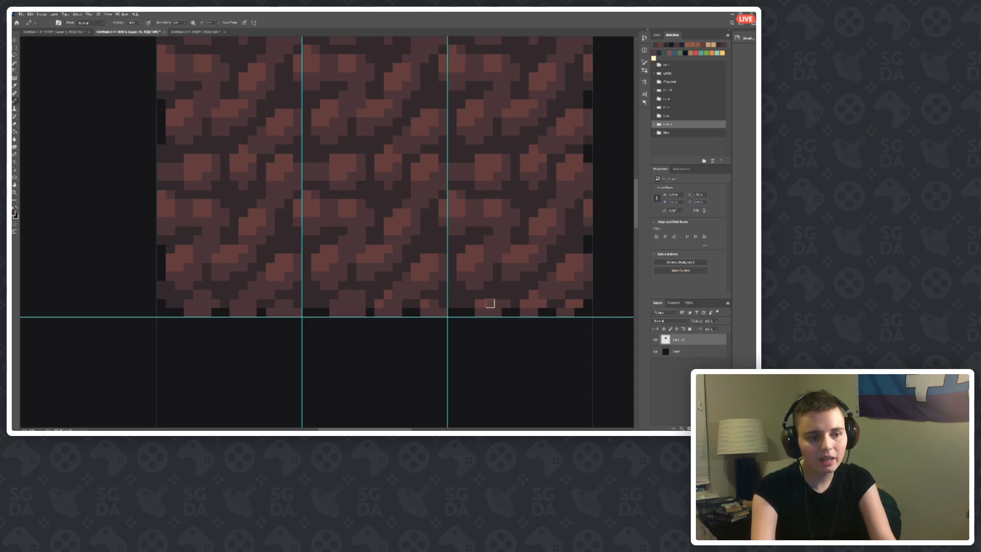
scroll(447, 276, "down", 2)
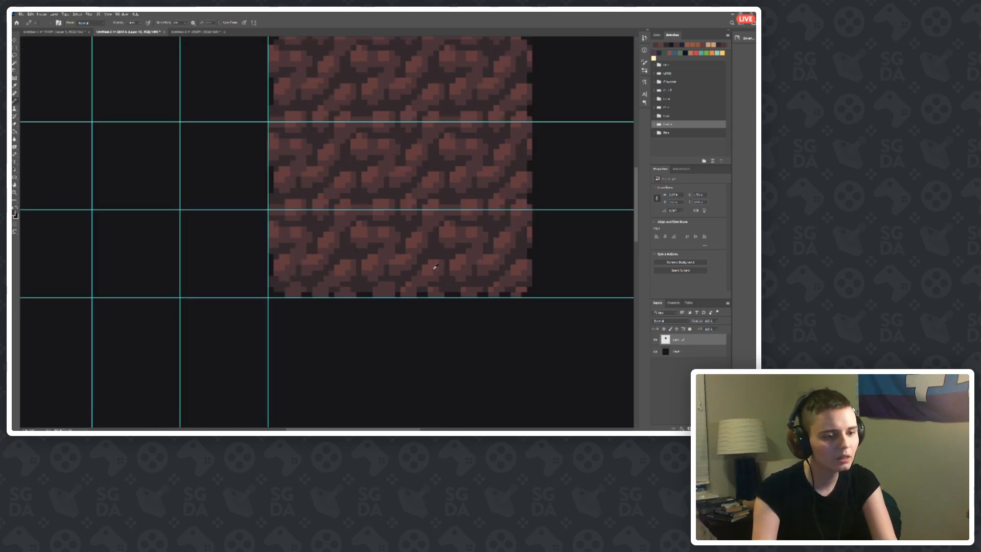
scroll(357, 223, "down", 2)
scroll(425, 158, "up", 2)
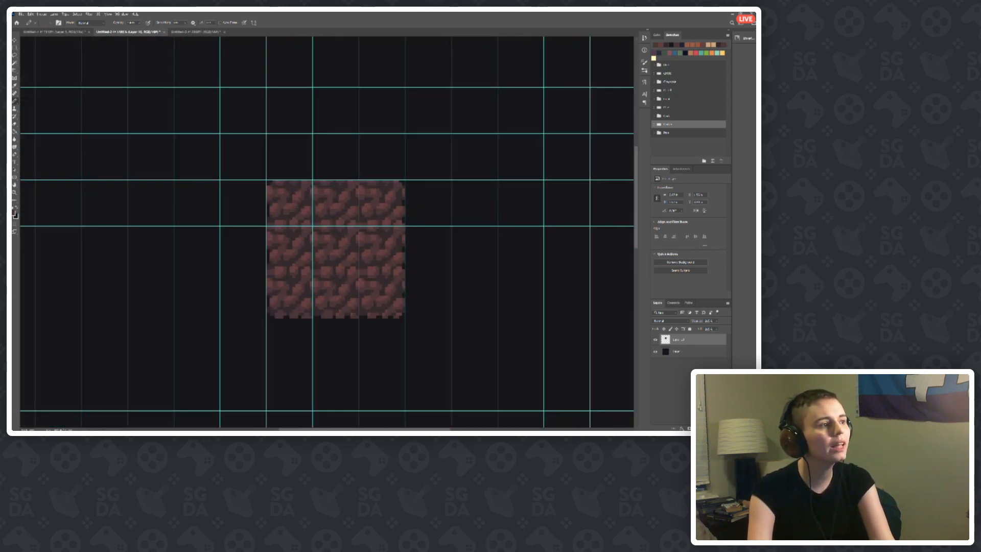
Step: Clear all guides and examine the shaped outline of the stone block without the grid
left_click(109, 15)
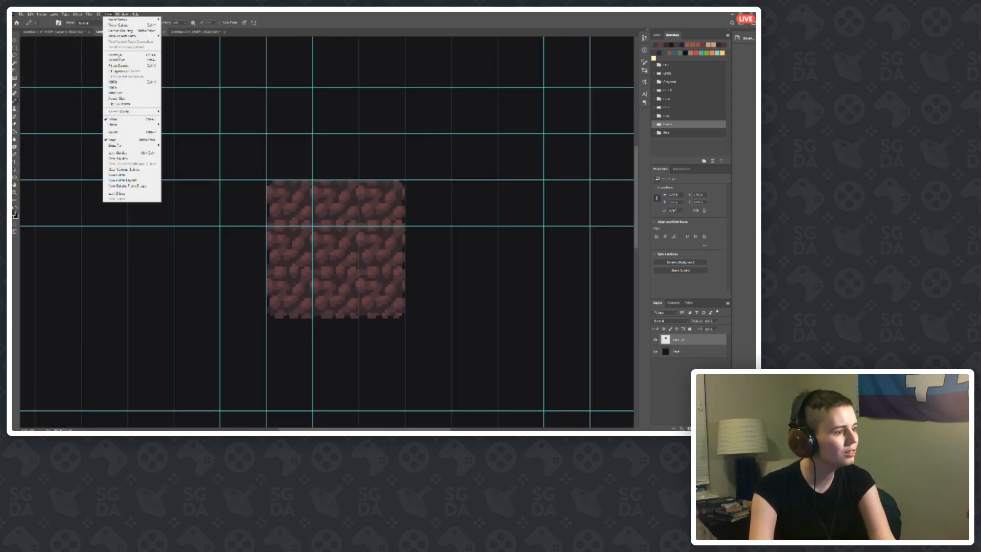
left_click(122, 158)
scroll(288, 252, "down", 3)
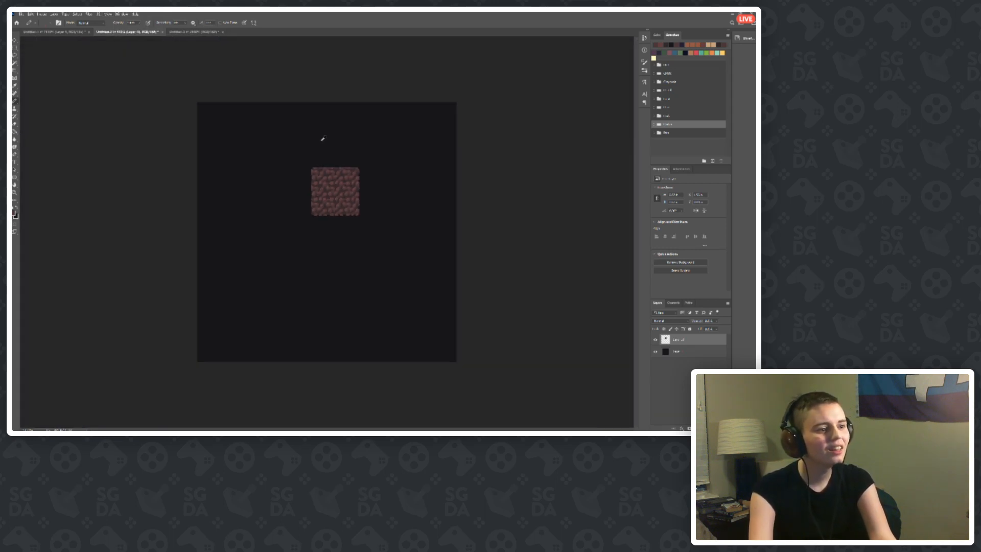
scroll(321, 138, "up", 1)
scroll(341, 77, "up", 2)
scroll(348, 251, "up", 2)
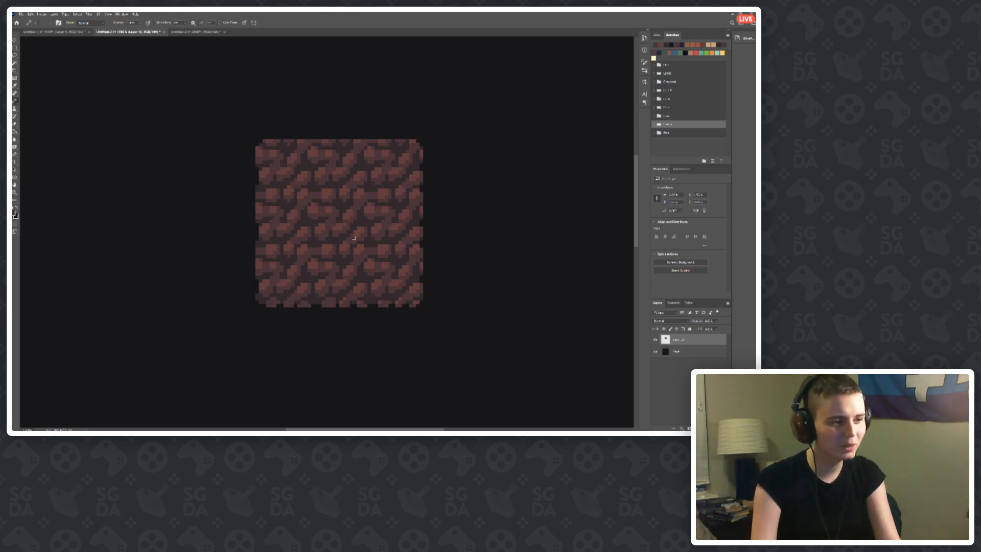
scroll(376, 302, "up", 2)
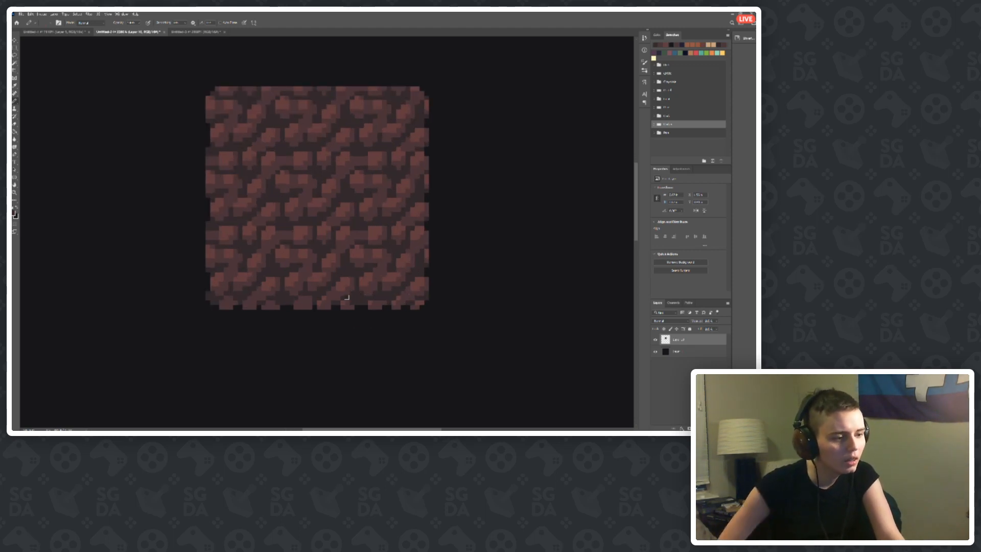
scroll(293, 218, "up", 1)
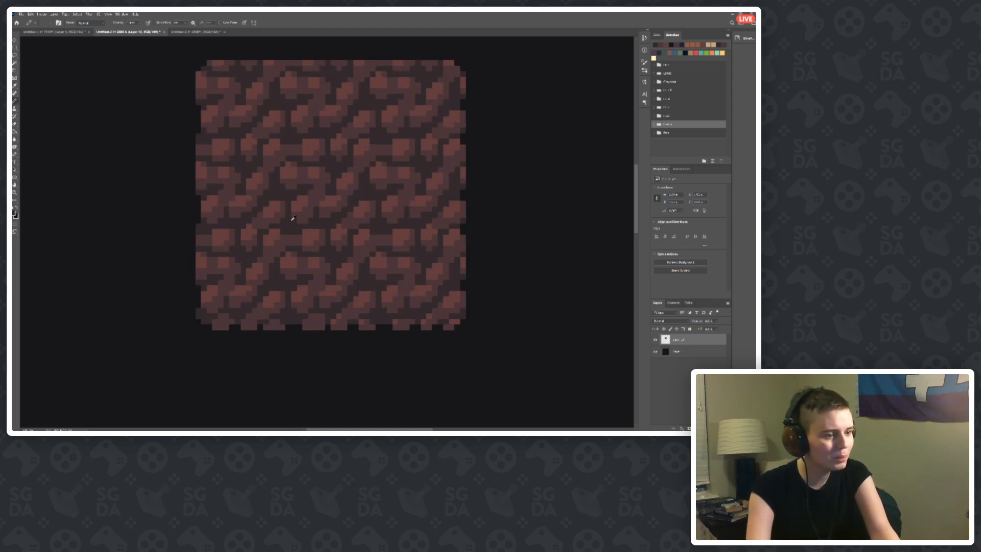
scroll(322, 201, "down", 5)
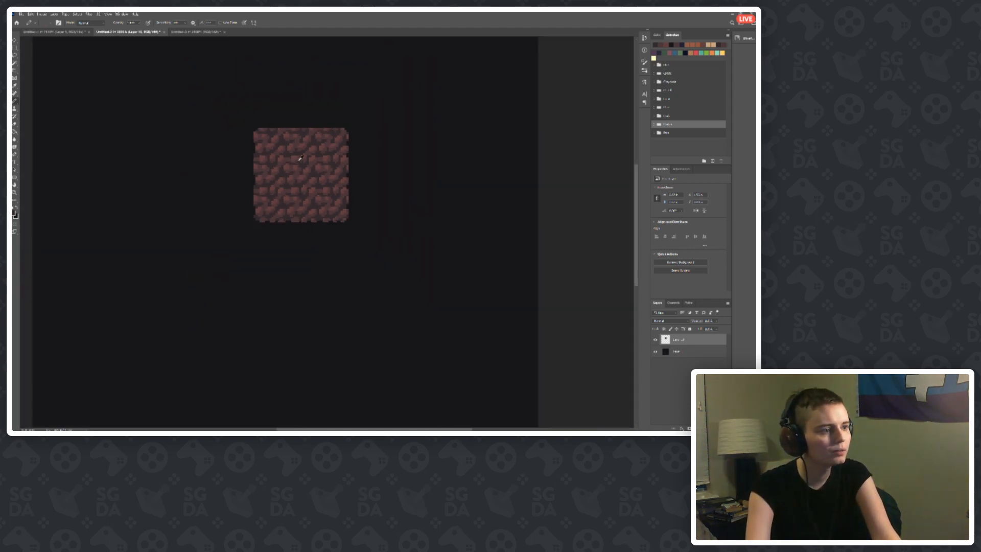
Step: Re-create the tile grid over the canvas with a custom guide layout of columns and rows
left_click(107, 14)
left_click(125, 180)
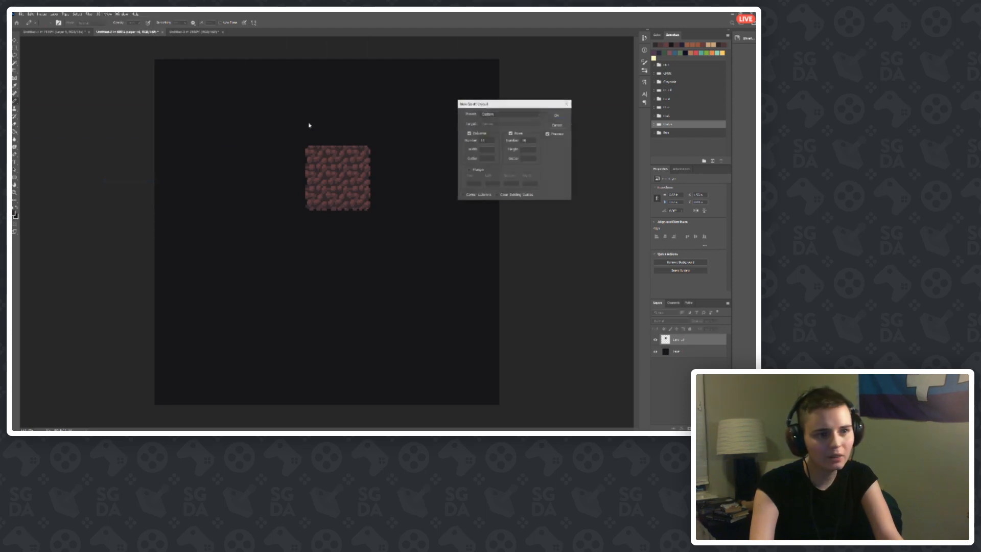
left_click(558, 115)
Step: Duplicate the 3 by 3 stone block and place the copy to the right of the original, leaving a one-tile gap
scroll(352, 185, "up", 3)
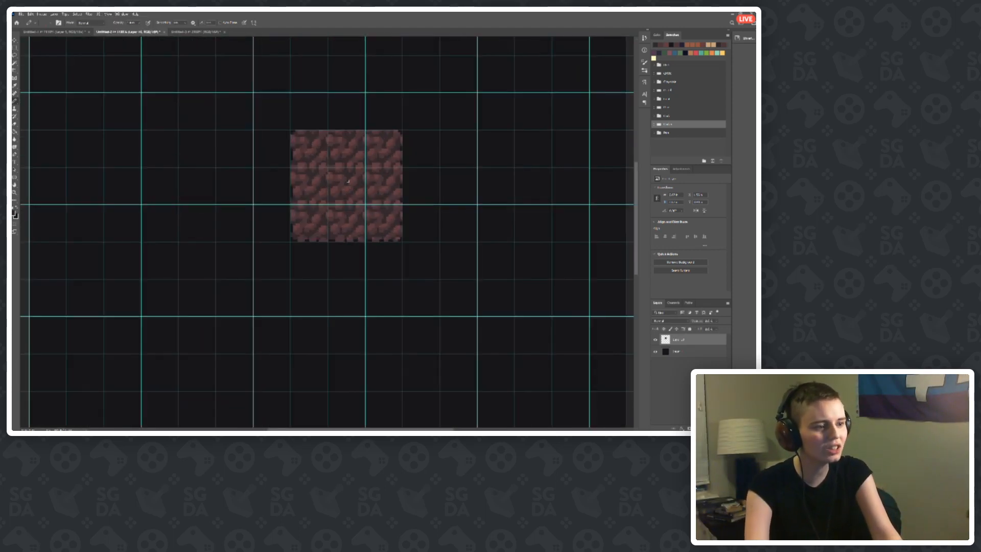
scroll(427, 240, "up", 3)
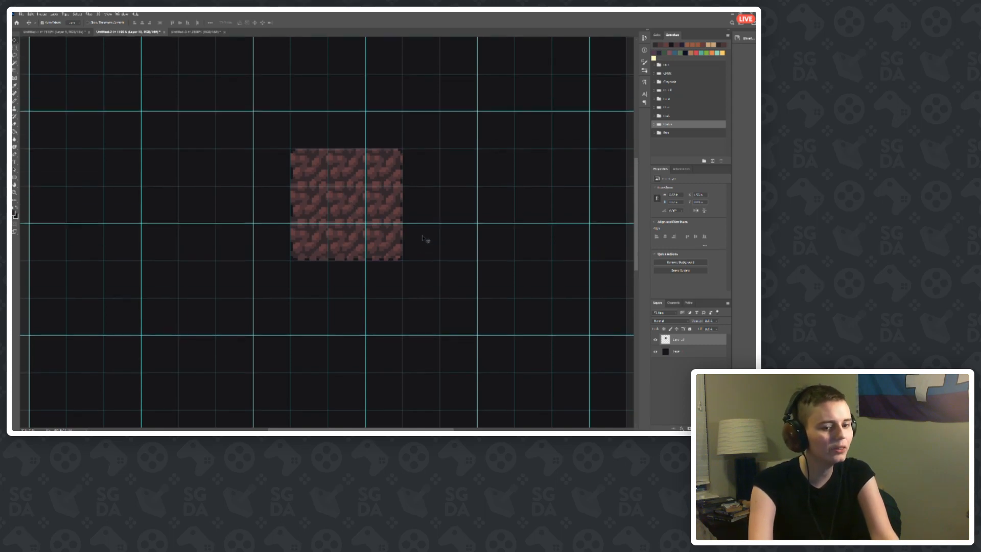
scroll(425, 234, "up", 2)
scroll(386, 249, "up", 4)
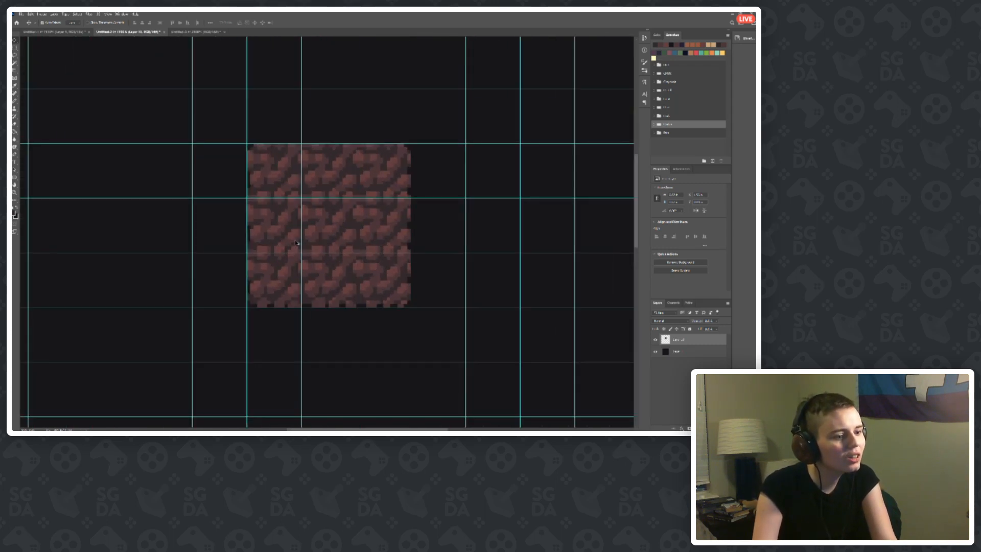
scroll(296, 241, "down", 4)
scroll(329, 247, "up", 2)
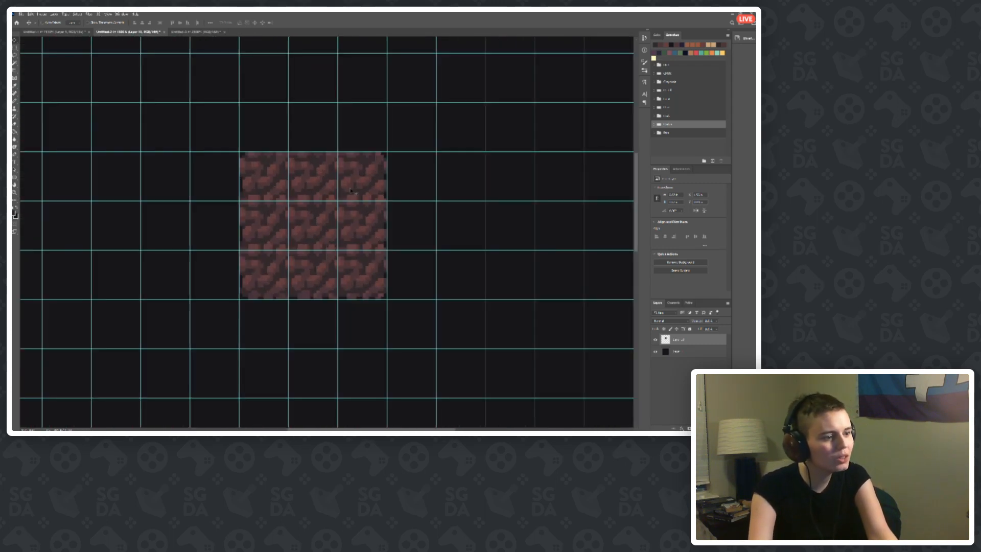
key("ctrl+v")
left_click_drag(324, 225, 494, 218)
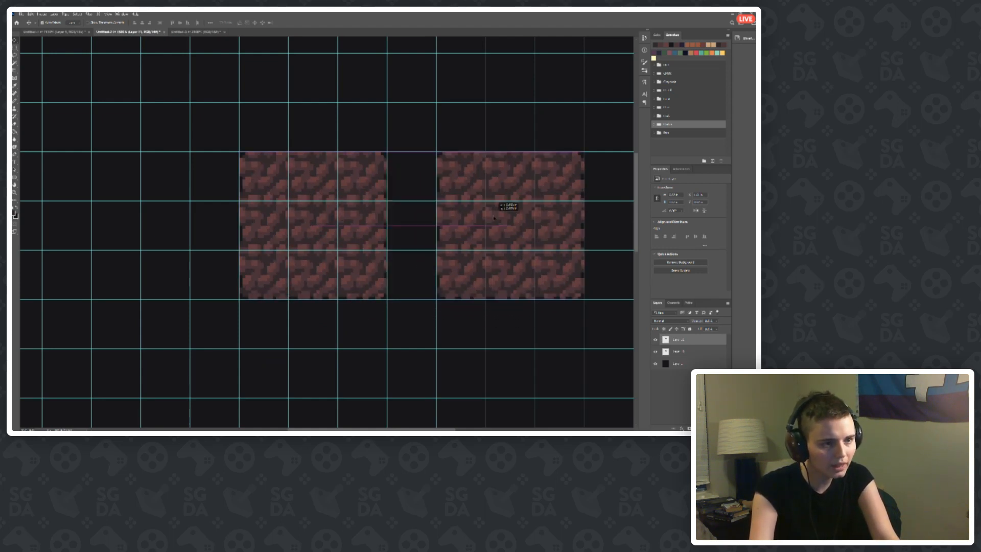
scroll(234, 266, "down", 1)
scroll(174, 234, "up", 2)
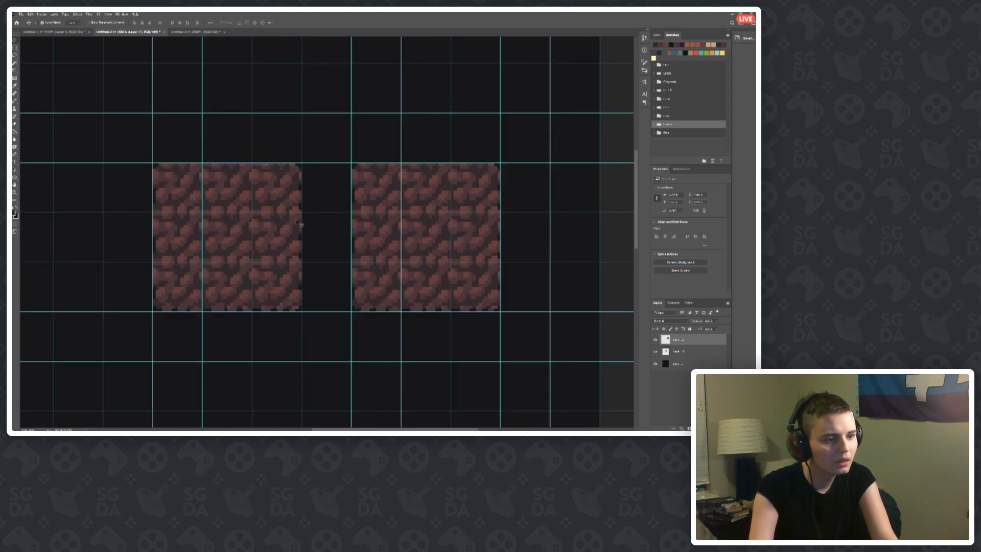
scroll(174, 234, "up", 1)
left_click(108, 14)
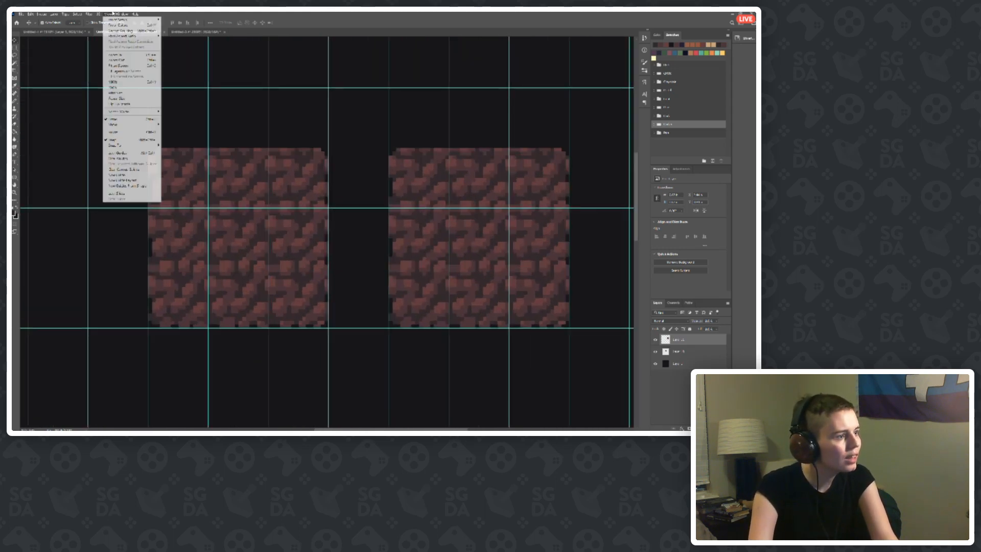
left_click(105, 14)
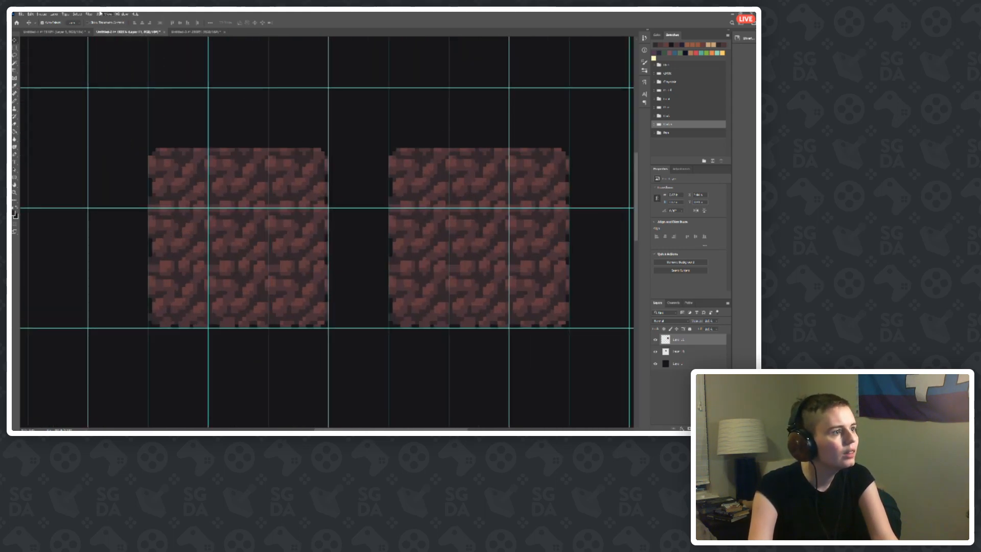
scroll(225, 275, "down", 3)
scroll(290, 172, "up", 3)
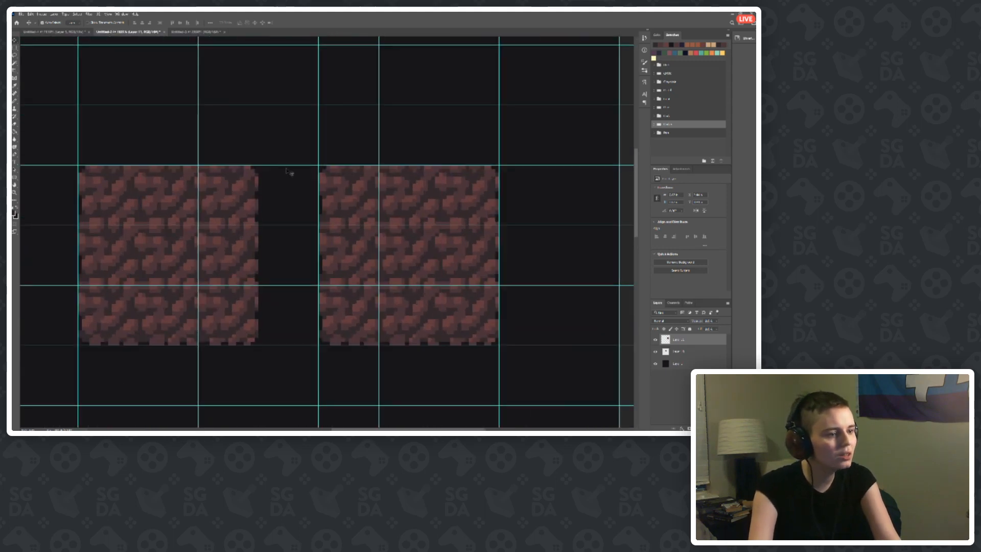
key("b")
scroll(170, 200, "up", 2)
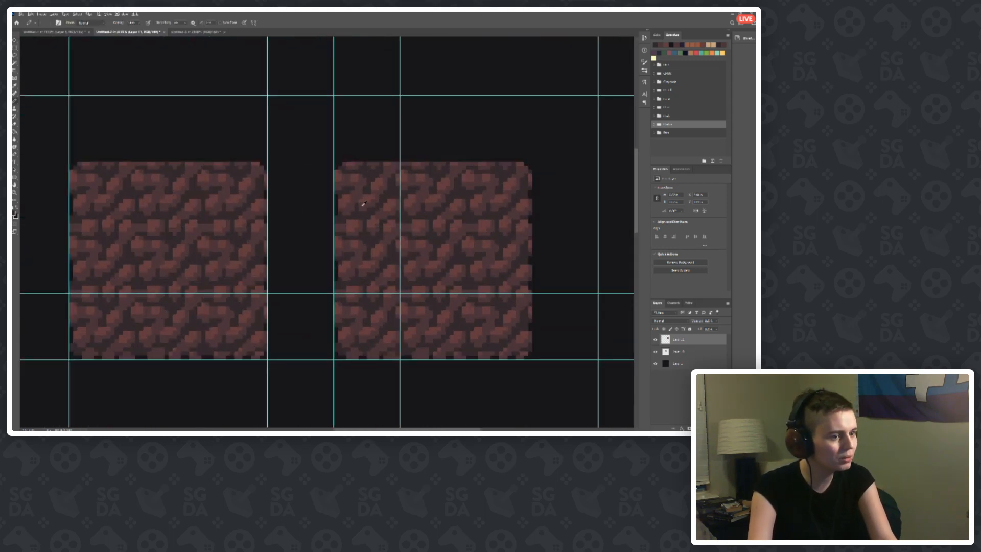
key("alt+v")
key("Escape")
Step: Try a light green sampled from the palette document as grass on the copied block's top-left corner, then undo the strokes
key("b")
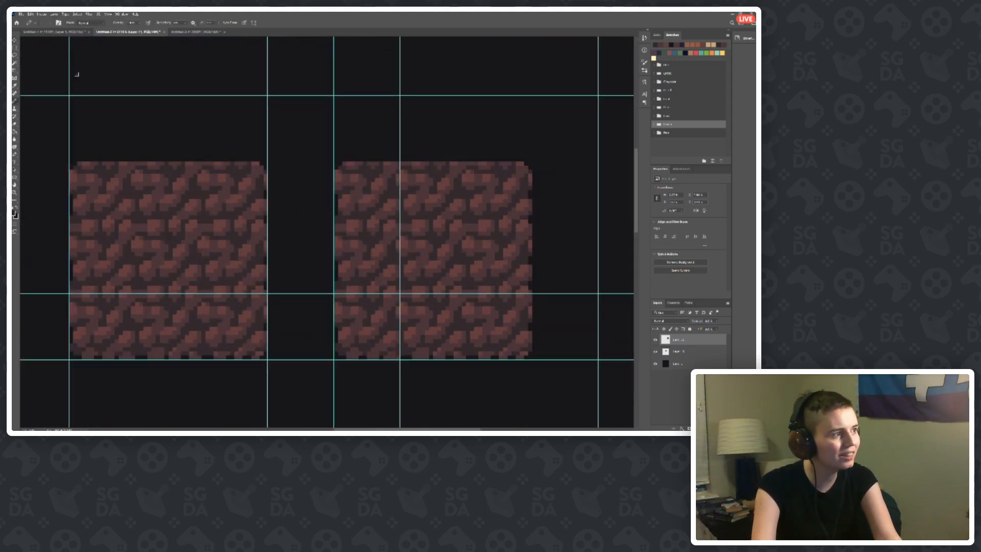
left_click(56, 32)
left_click(339, 244, "alt")
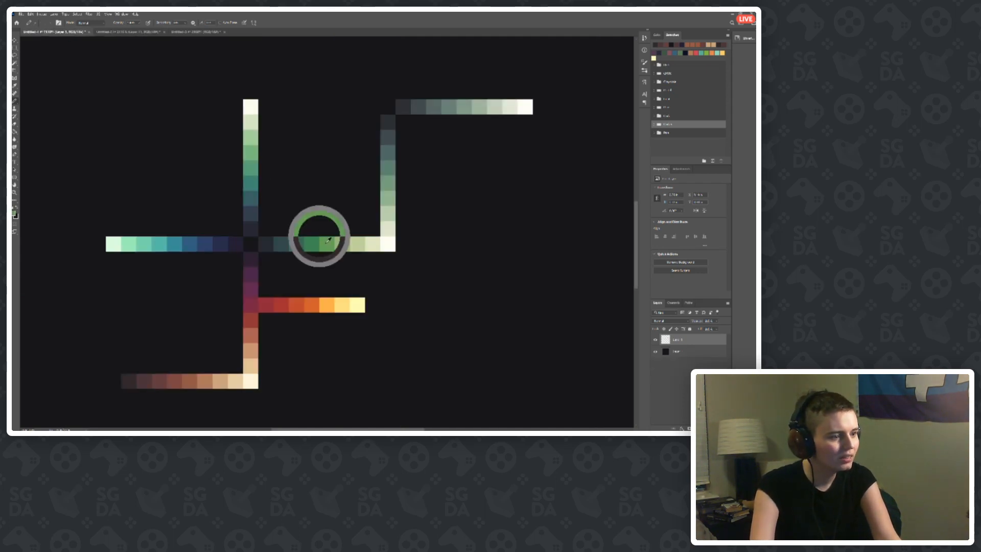
left_click(203, 33)
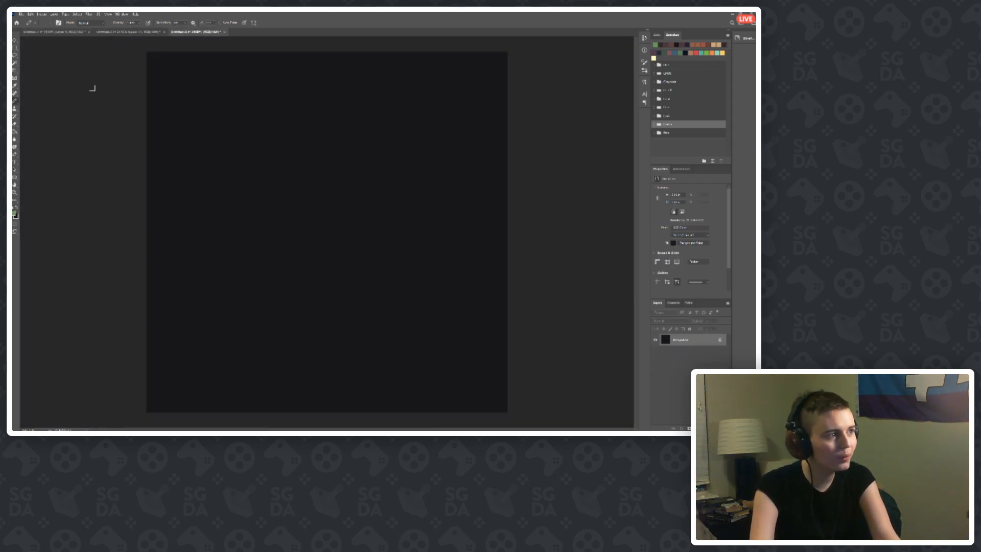
left_click(129, 32)
scroll(400, 175, "up", 3)
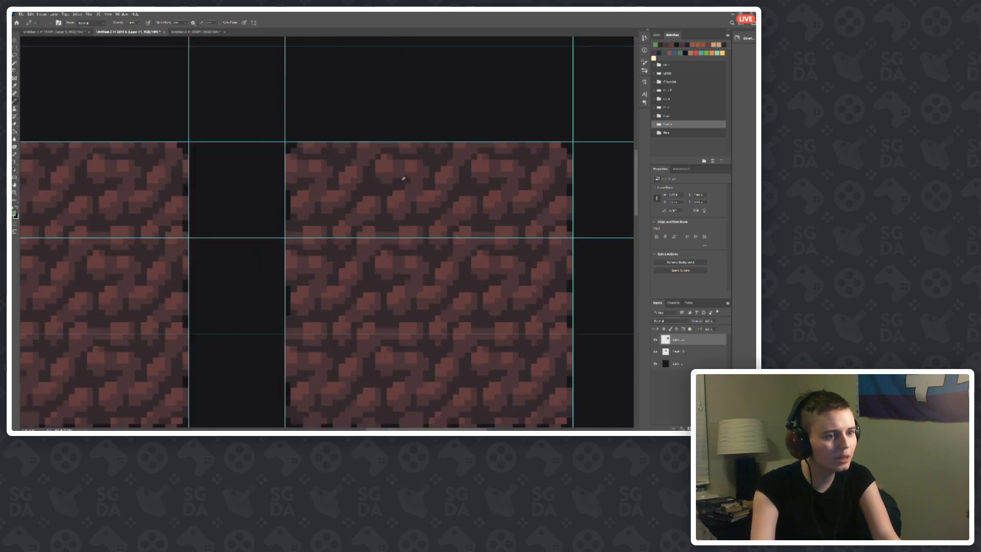
mouse_move(313, 152)
left_mouse_down()
mouse_move(292, 157)
mouse_move(303, 153)
mouse_move(289, 148)
left_mouse_up()
key("ctrl+z")
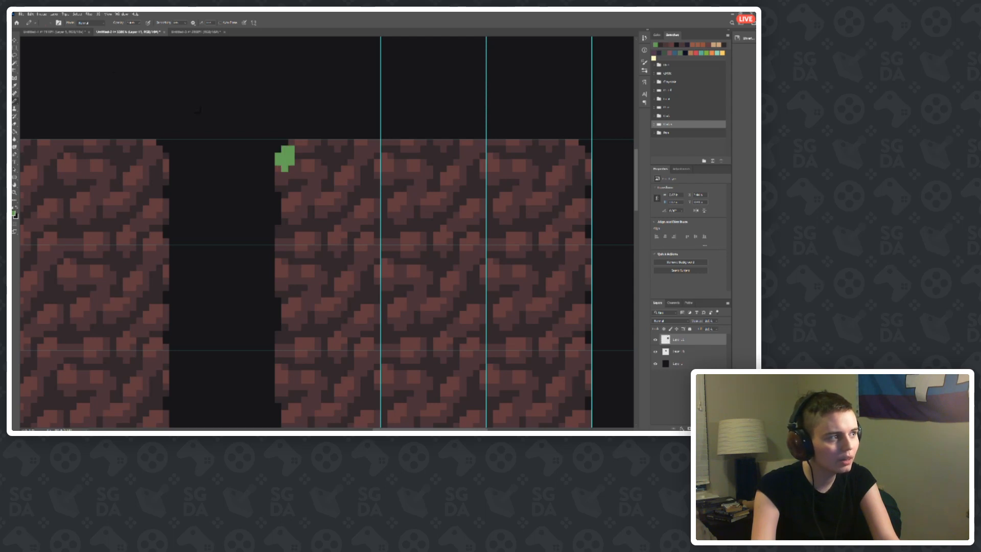
key("ctrl+z")
Step: Sample the darker green from the palette document and paint a grass strip with a ragged lower edge across the copied block's top
left_click(63, 32)
left_click_drag(330, 231, 300, 230)
left_click(152, 33)
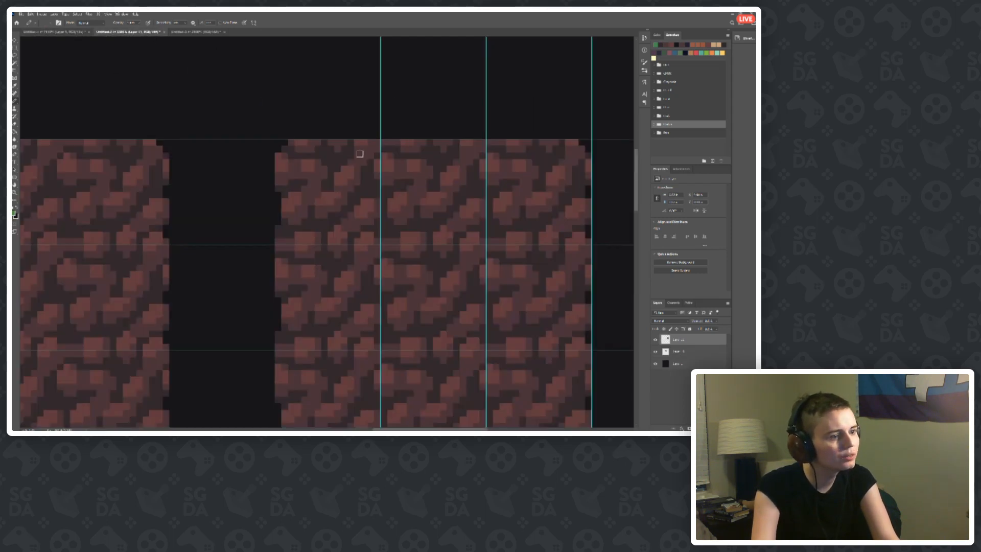
left_click_drag(280, 158, 285, 154)
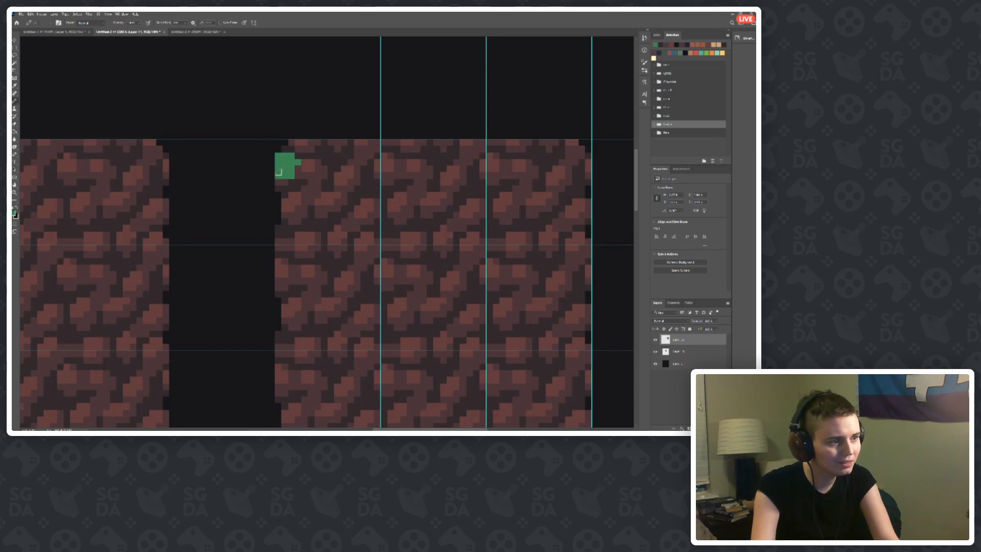
mouse_move(295, 172)
left_mouse_down()
mouse_move(312, 154)
mouse_move(300, 151)
mouse_move(324, 168)
left_mouse_up()
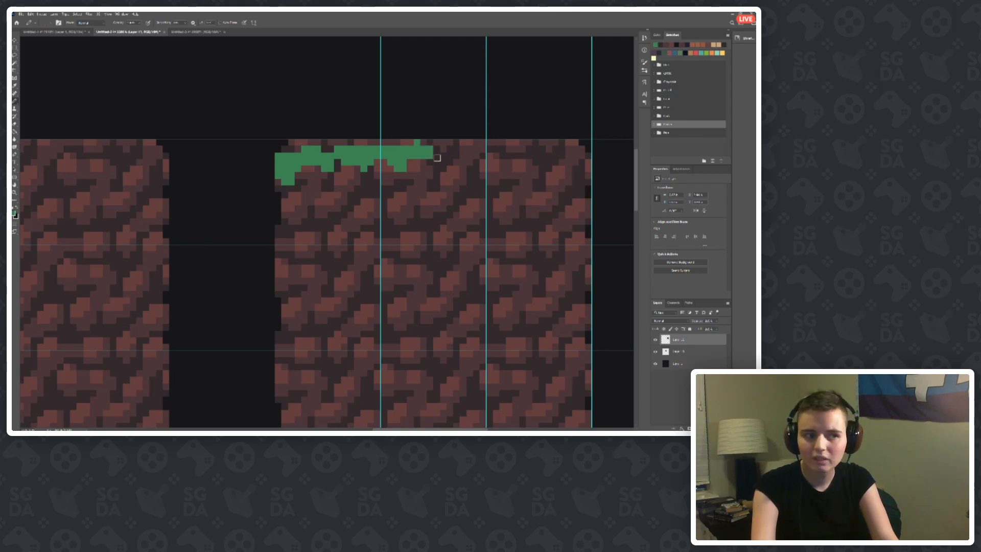
mouse_move(437, 157)
left_mouse_down()
mouse_move(409, 161)
mouse_move(433, 166)
mouse_move(442, 150)
mouse_move(457, 159)
mouse_move(450, 148)
mouse_move(473, 159)
mouse_move(461, 146)
mouse_move(477, 152)
mouse_move(476, 167)
mouse_move(462, 160)
mouse_move(477, 175)
mouse_move(496, 159)
mouse_move(522, 178)
mouse_move(524, 163)
mouse_move(510, 153)
mouse_move(543, 174)
mouse_move(551, 173)
mouse_move(540, 152)
mouse_move(575, 175)
mouse_move(567, 156)
mouse_move(583, 171)
left_mouse_up()
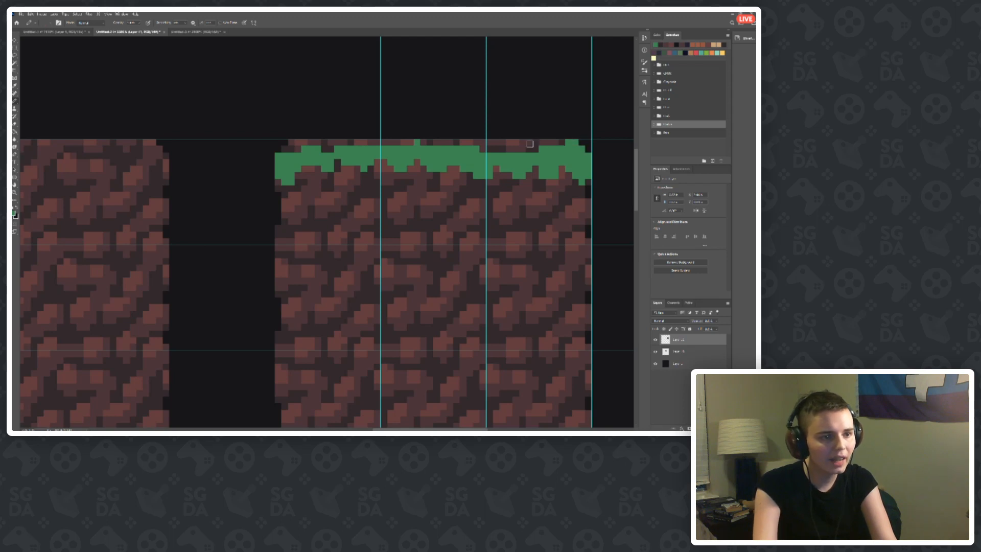
Step: Fill the remaining stone pixels above the grass strip with the same green up to the copied block's top edge
mouse_move(530, 144)
left_mouse_down()
mouse_move(306, 139)
mouse_move(343, 149)
mouse_move(536, 149)
left_mouse_up()
scroll(215, 192, "down", 7)
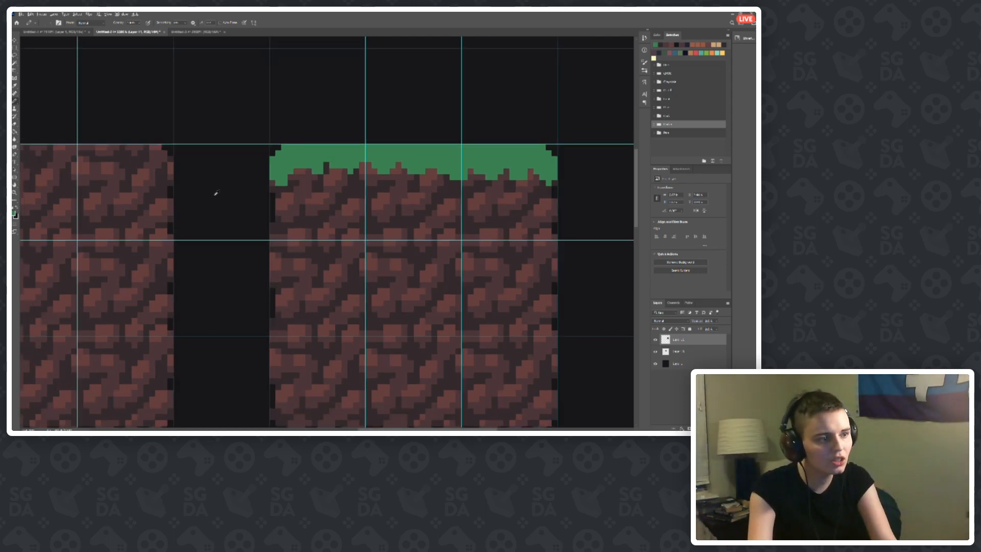
scroll(316, 168, "down", 3)
scroll(305, 166, "up", 4)
scroll(302, 166, "up", 4)
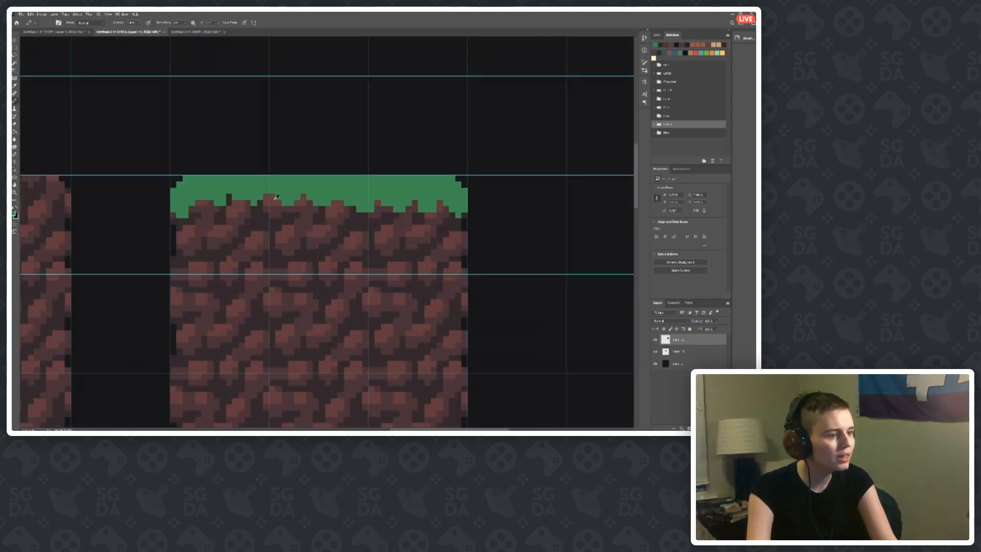
scroll(377, 221, "up", 2)
scroll(240, 200, "down", 2)
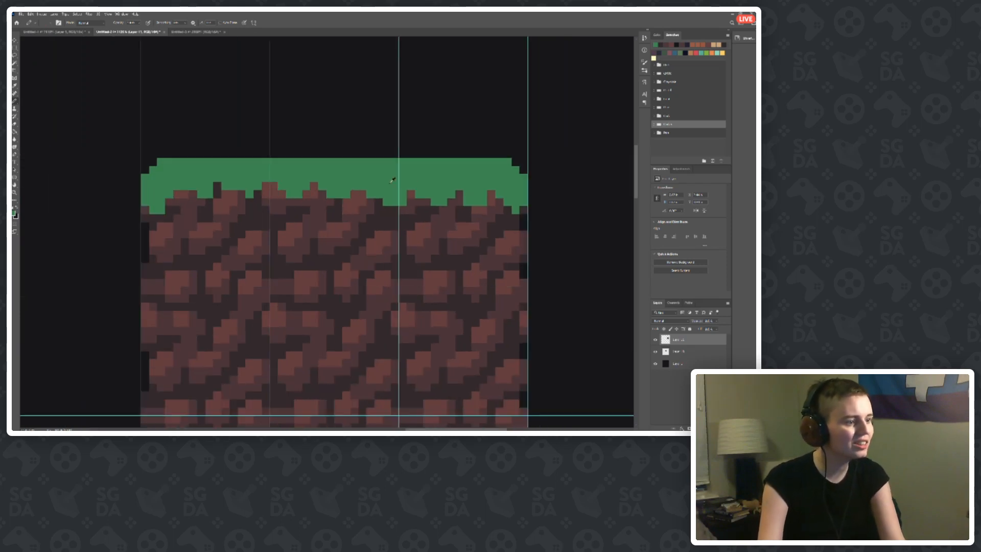
Step: Move the grass block's top-left corner tile one tile right and two tiles up onto empty canvas
scroll(258, 156, "up", 3)
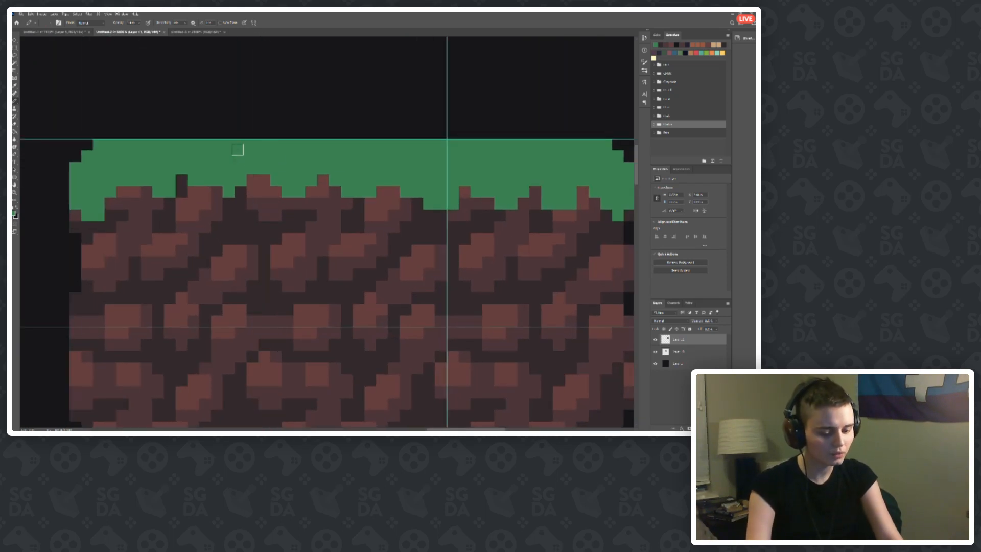
key("m")
scroll(237, 148, "down", 4)
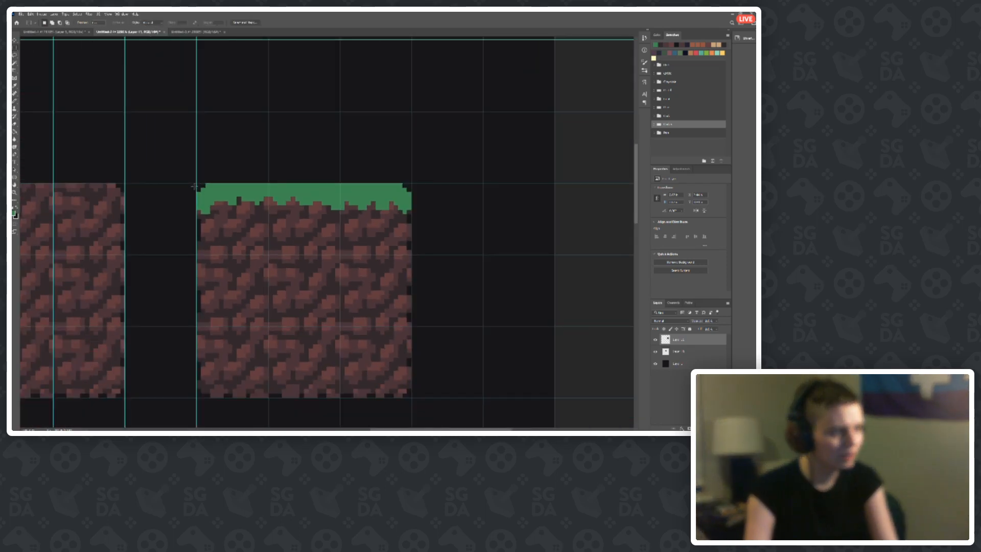
left_click_drag(199, 185, 267, 254)
key("v")
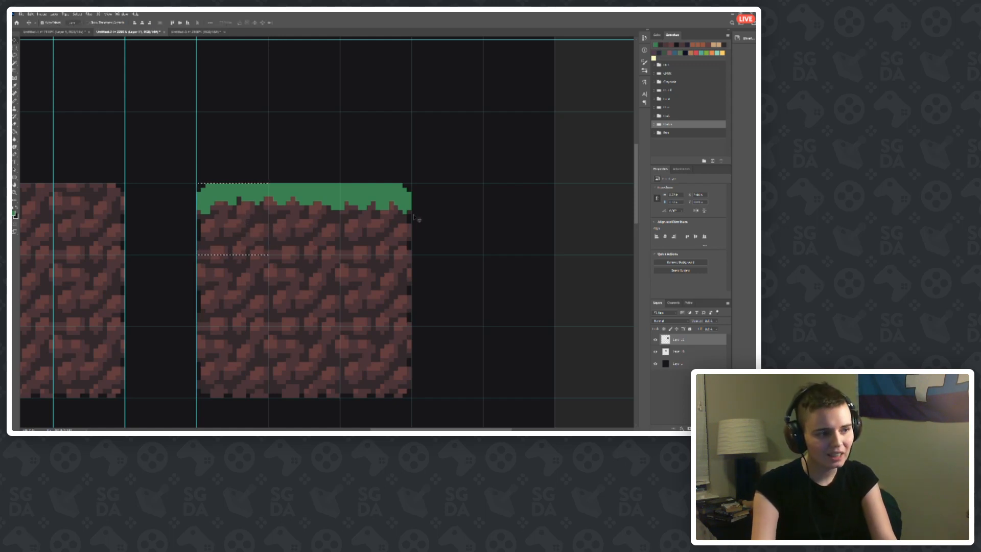
left_click_drag(227, 211, 296, 69)
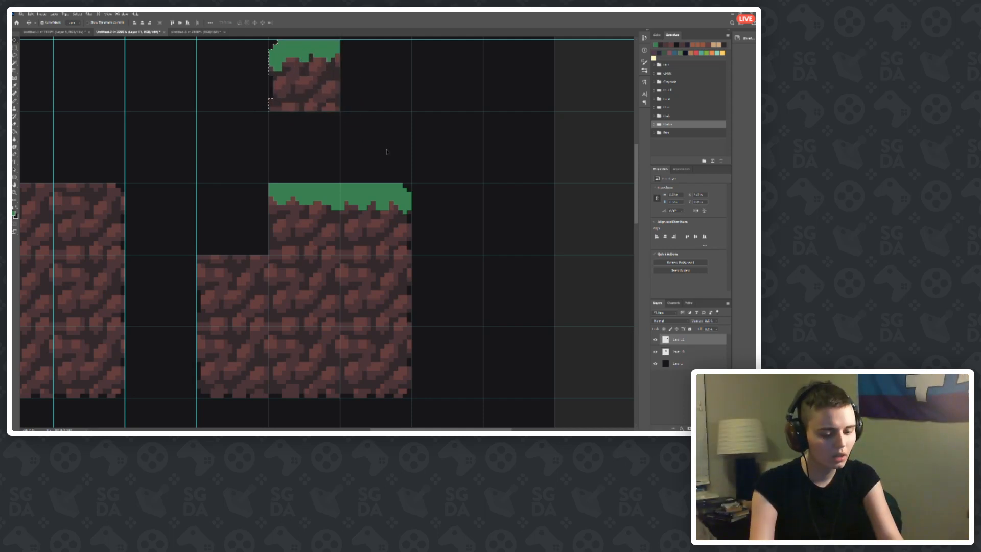
Step: Move the grass block's top-right corner tile up beside the detached left corner tile and deselect it
key("m")
key("ctrl+d")
left_click_drag(363, 207, 373, 123)
key("v")
scroll(388, 230, "up", 2)
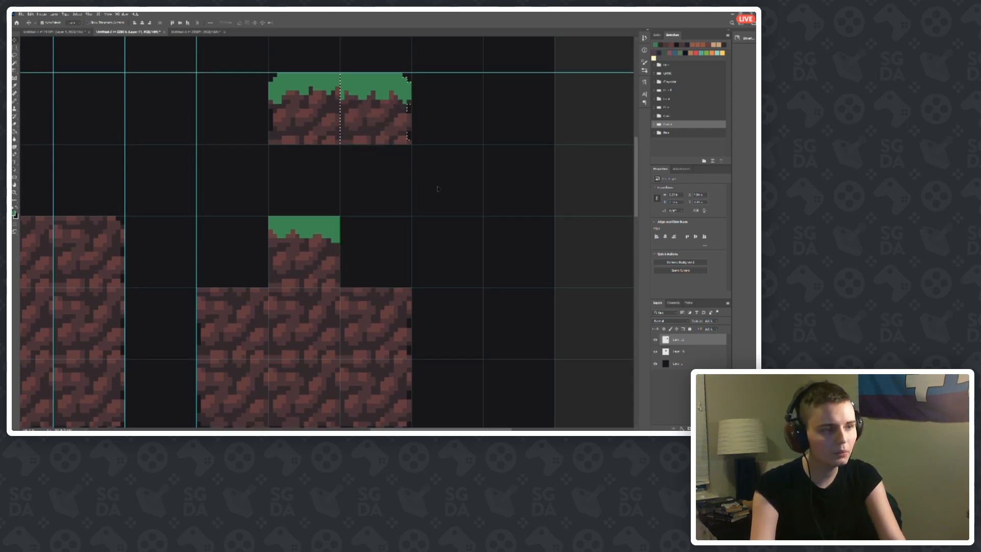
key("ctrl+d")
Step: Repaint the pixels at the seam between the two detached corner tiles with sampled colors so their grass edges join
key("m")
scroll(366, 111, "up", 12)
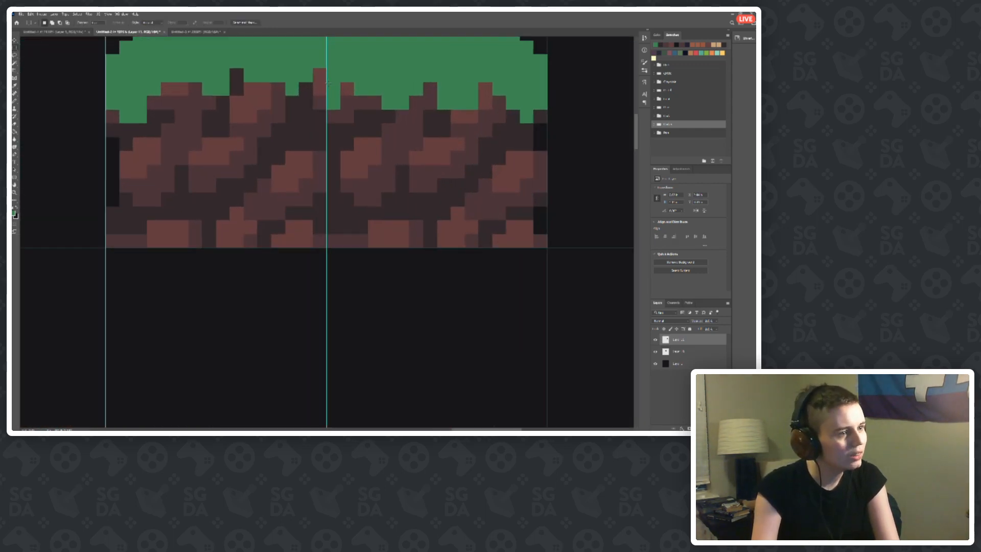
scroll(327, 82, "down", 12)
key("b")
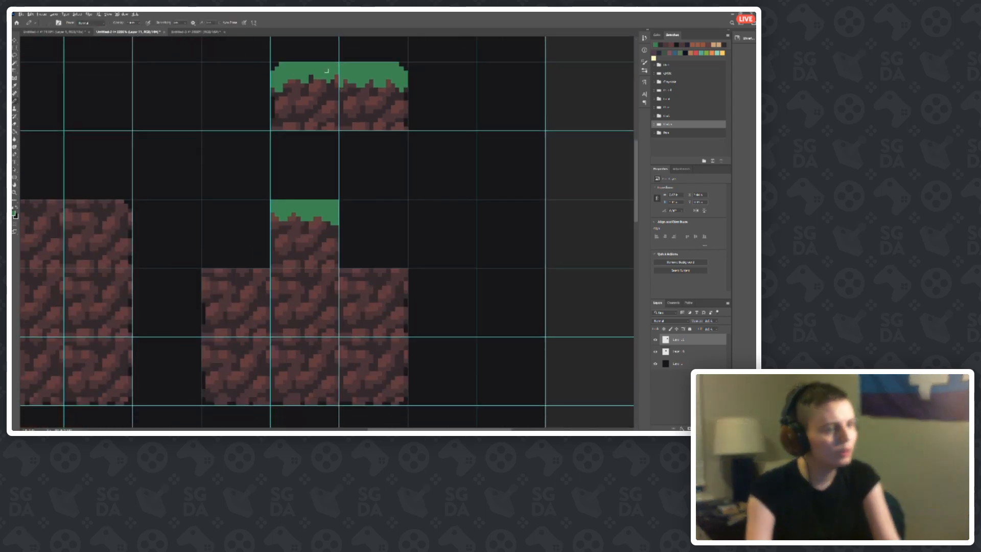
scroll(327, 70, "up", 6)
left_click(356, 102, "alt")
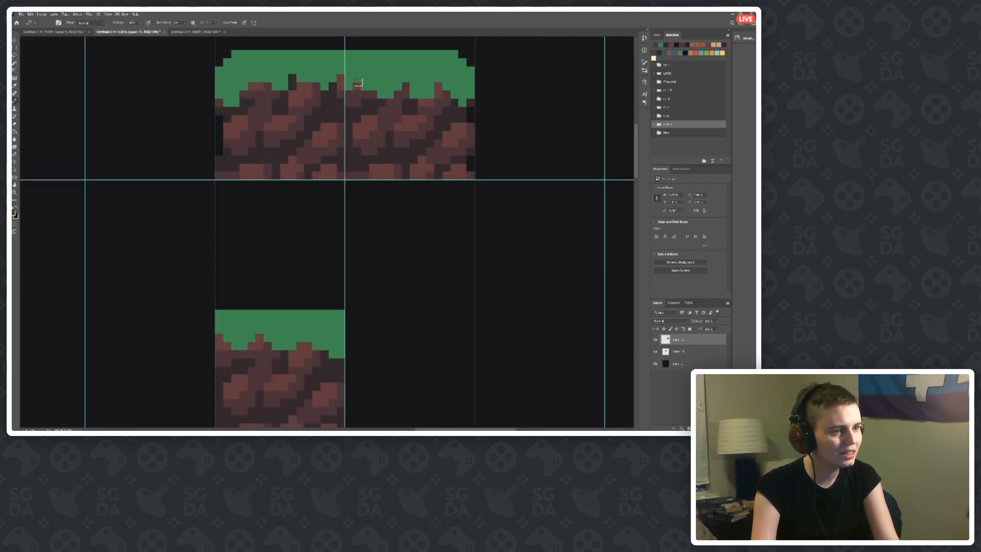
left_click(353, 83, "alt")
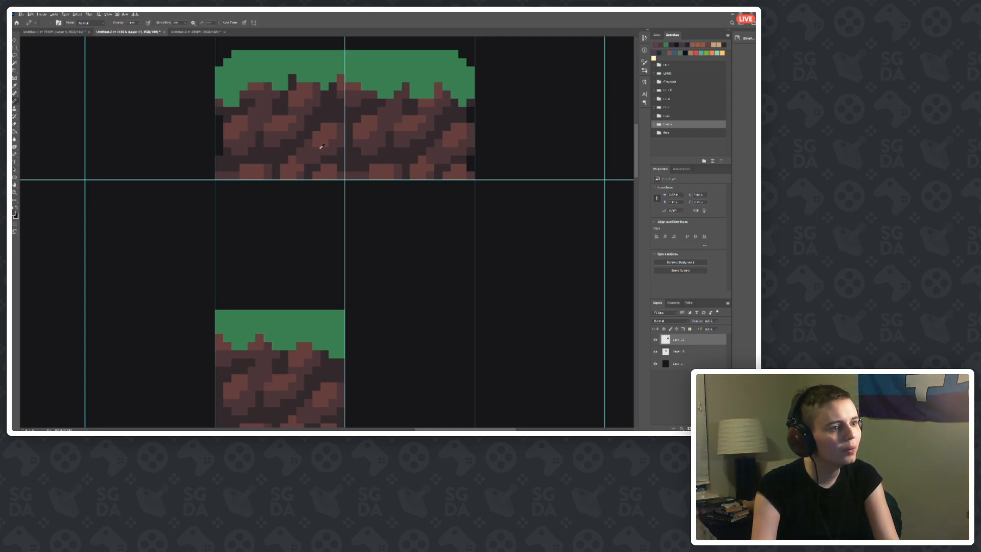
Step: Move the detached right corner tile back down into the grass block's top-right corner
scroll(322, 147, "down", 2)
scroll(335, 78, "up", 1)
scroll(342, 66, "down", 1)
key("m")
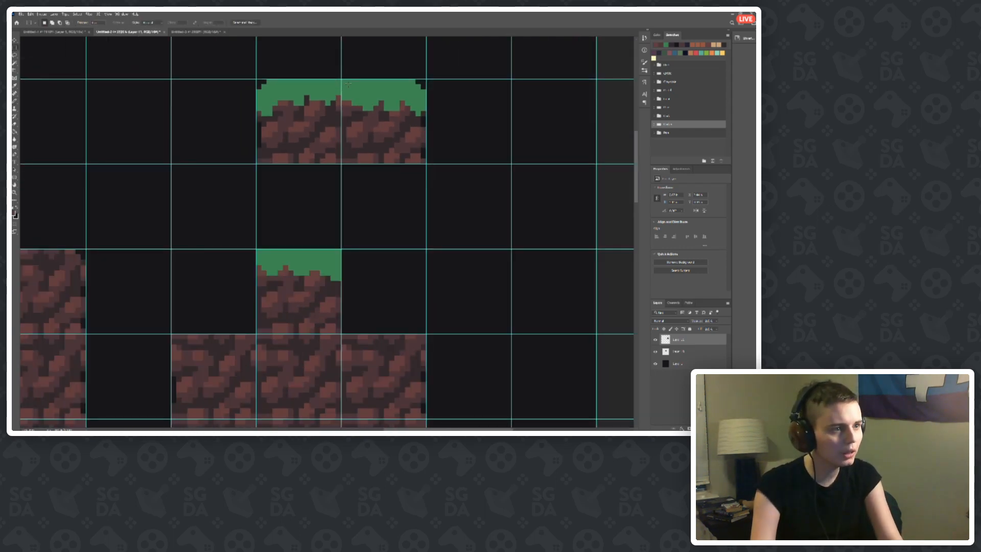
left_click_drag(341, 80, 426, 164)
key("v")
mouse_move(361, 135)
left_mouse_down()
mouse_move(394, 204)
mouse_move(363, 305)
left_mouse_up()
Step: Move the detached left corner tile back into the grass block's top-left corner and deselect it
key("m")
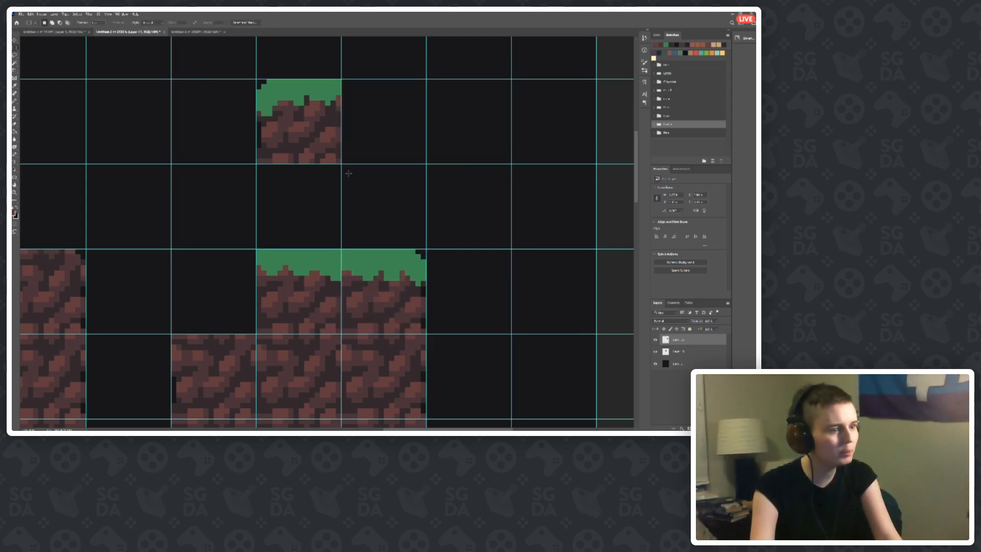
left_click_drag(341, 164, 257, 79)
key("v")
left_click_drag(295, 128, 214, 292)
key("m")
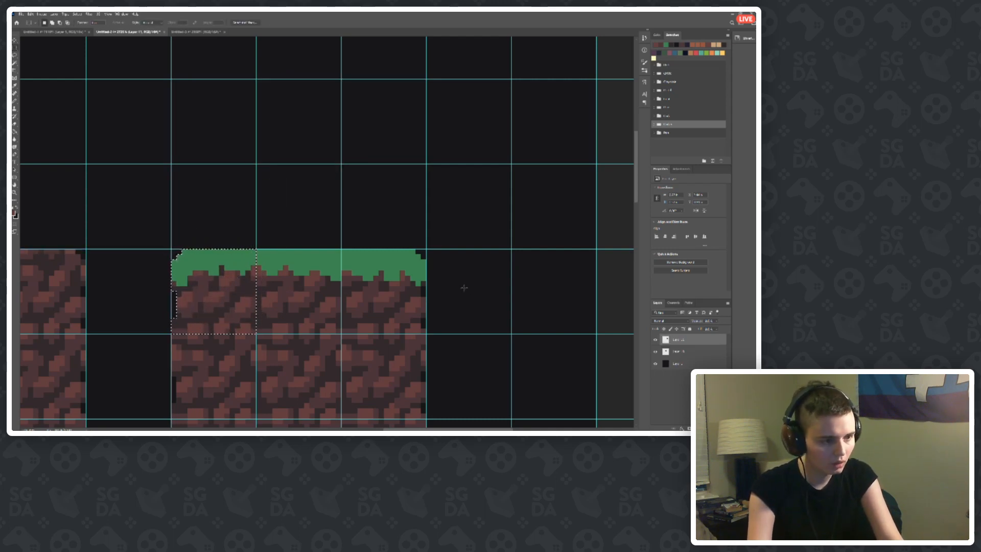
left_click(464, 288)
Step: Retouch the grass and stone pixels at the seam between the top row's middle and right tiles
scroll(336, 290, "up", 2)
key("b")
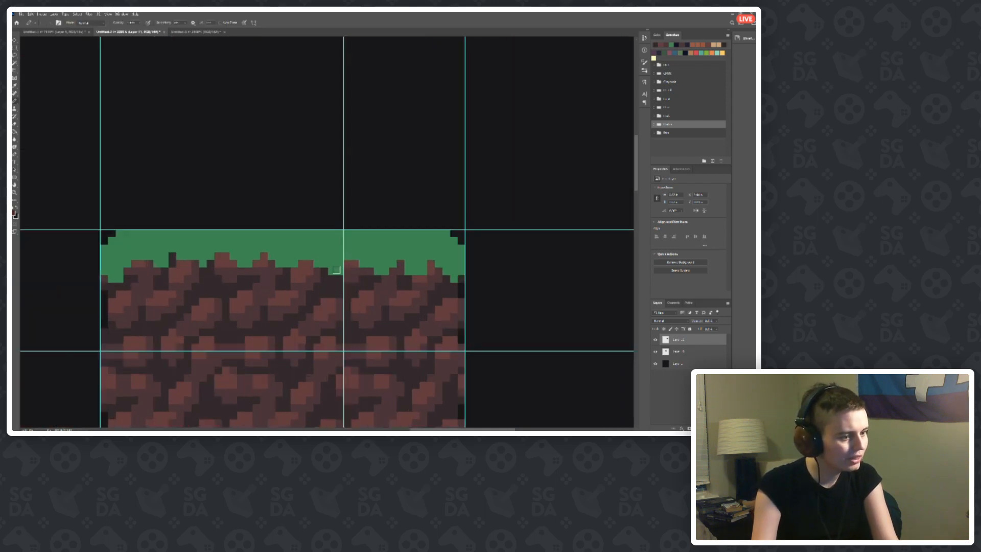
scroll(328, 149, "down", 4)
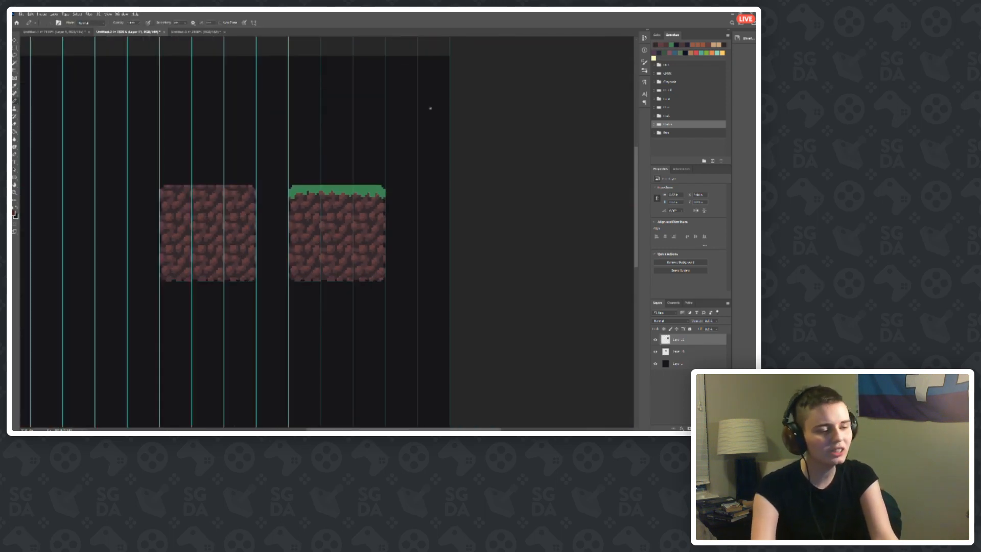
scroll(307, 184, "up", 3)
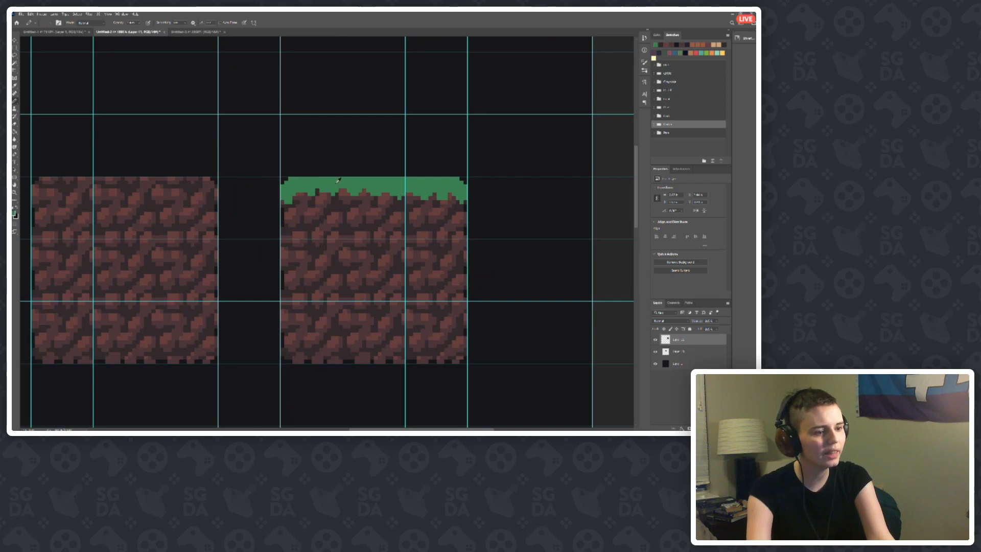
scroll(338, 180, "up", 2)
scroll(440, 204, "up", 3)
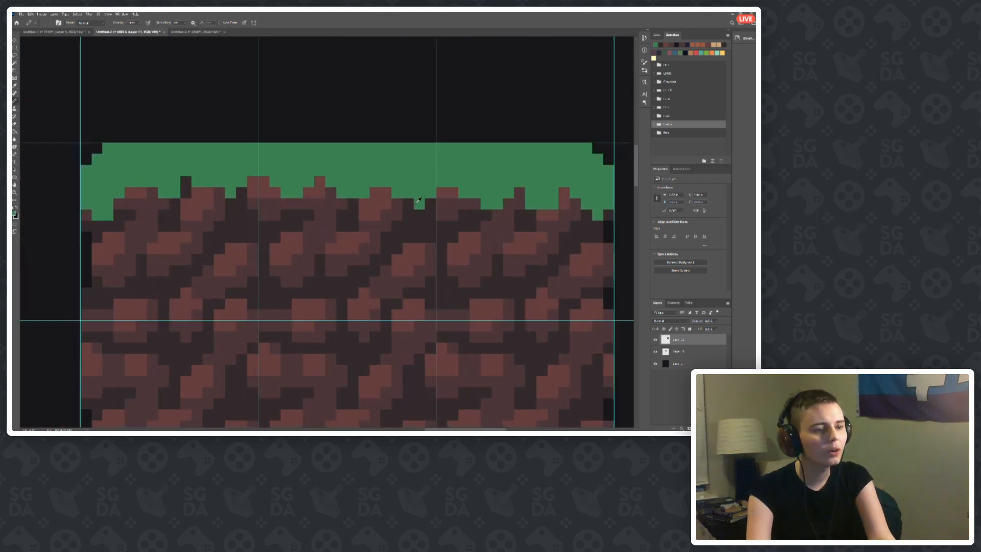
Step: Narrow the tip of the stone peak at the seam between the left and middle grass tiles to one pixel
scroll(227, 176, "down", 2)
scroll(223, 175, "down", 2)
scroll(234, 182, "up", 3)
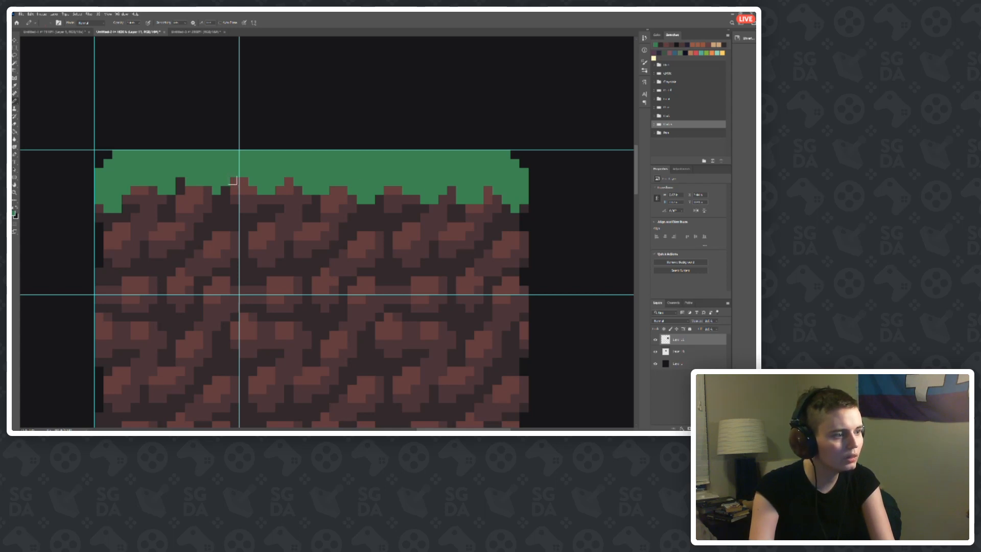
scroll(339, 103, "down", 3)
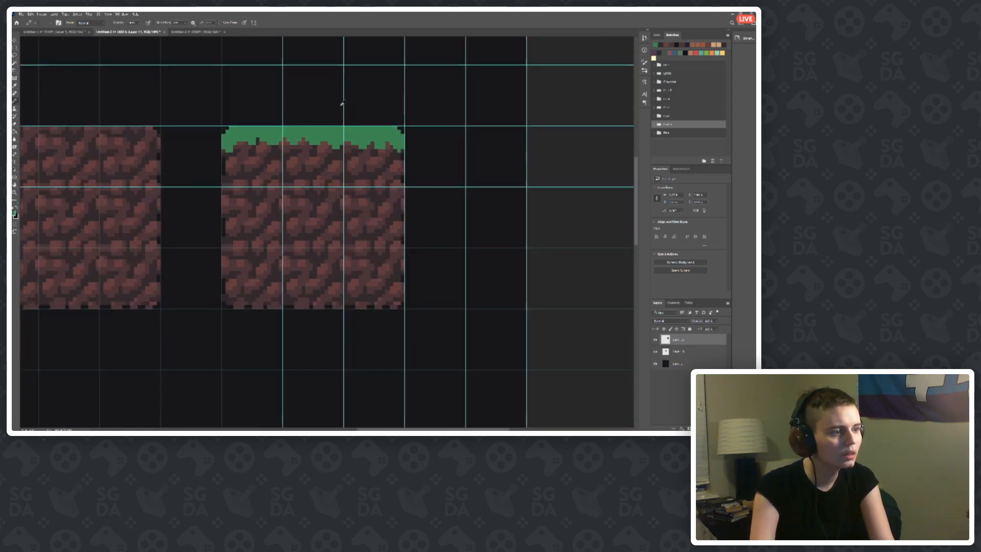
scroll(348, 108, "up", 5)
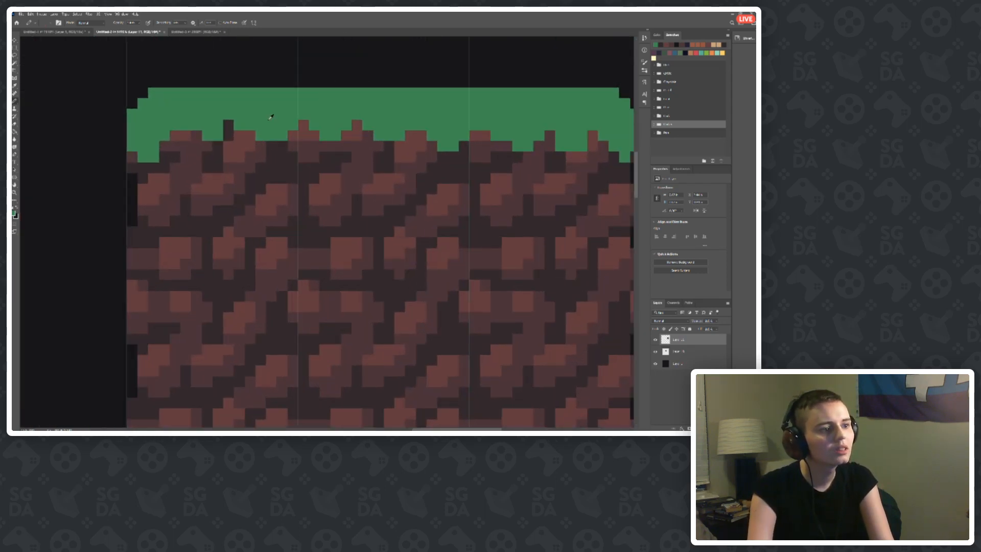
scroll(272, 114, "down", 3)
scroll(283, 158, "up", 4)
scroll(283, 158, "up", 1)
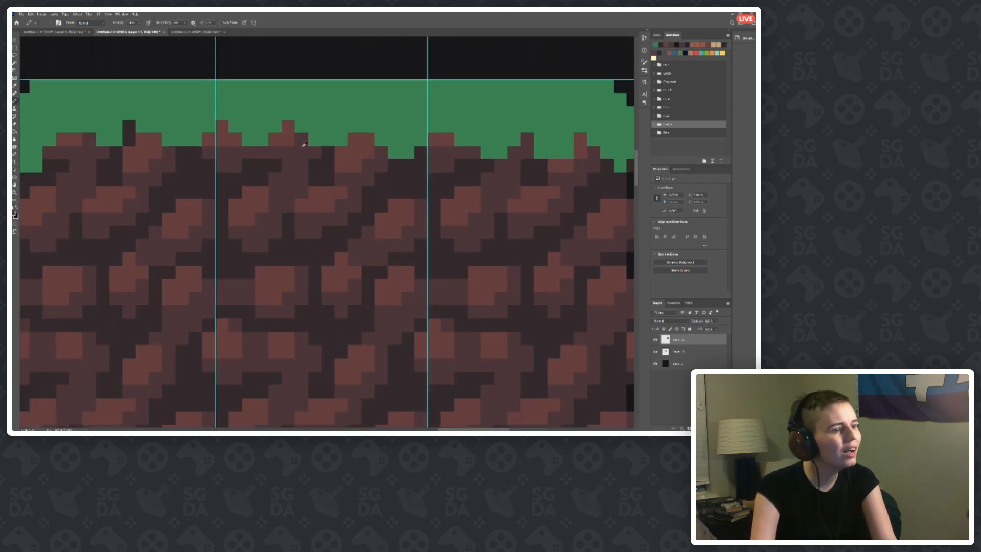
scroll(309, 124, "down", 3)
scroll(335, 134, "down", 1)
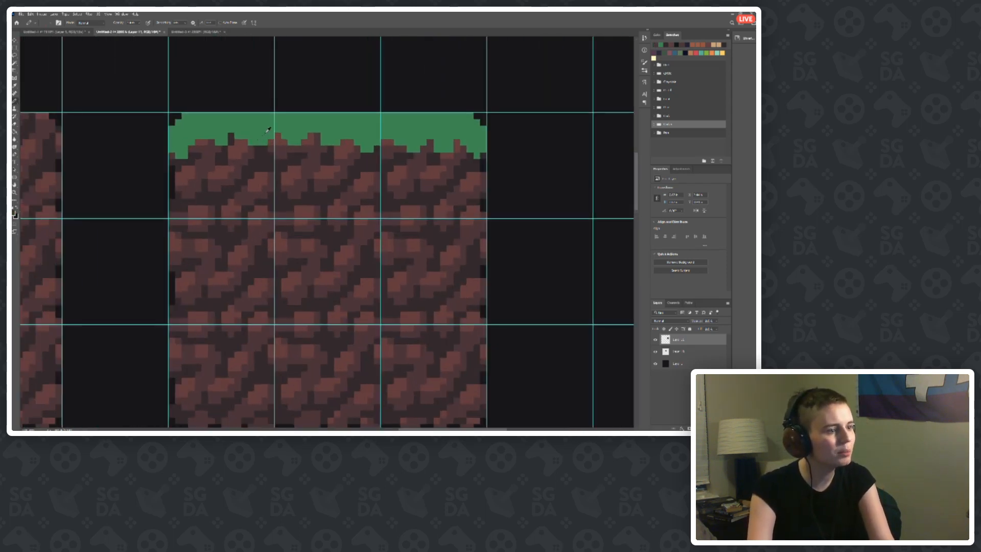
scroll(320, 120, "up", 5)
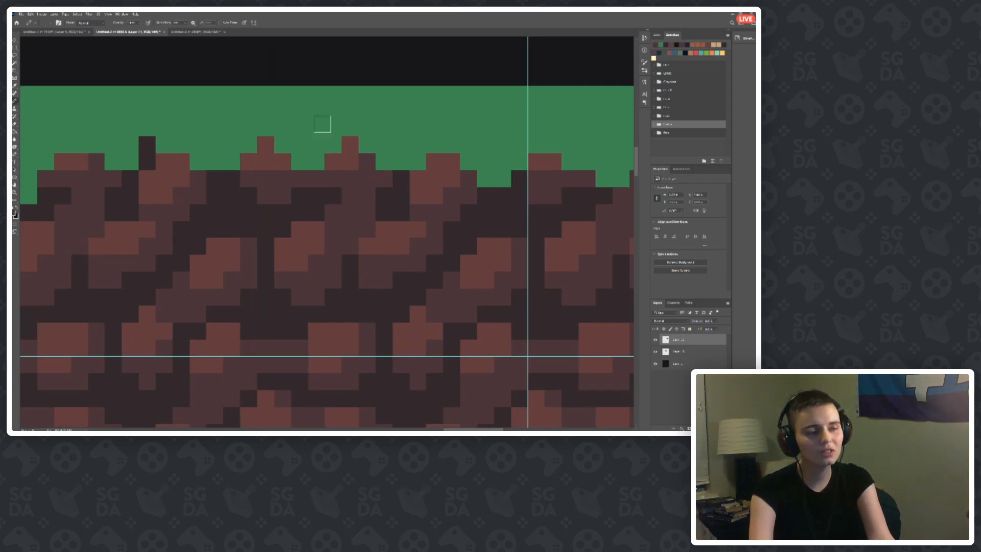
scroll(246, 163, "up", 2)
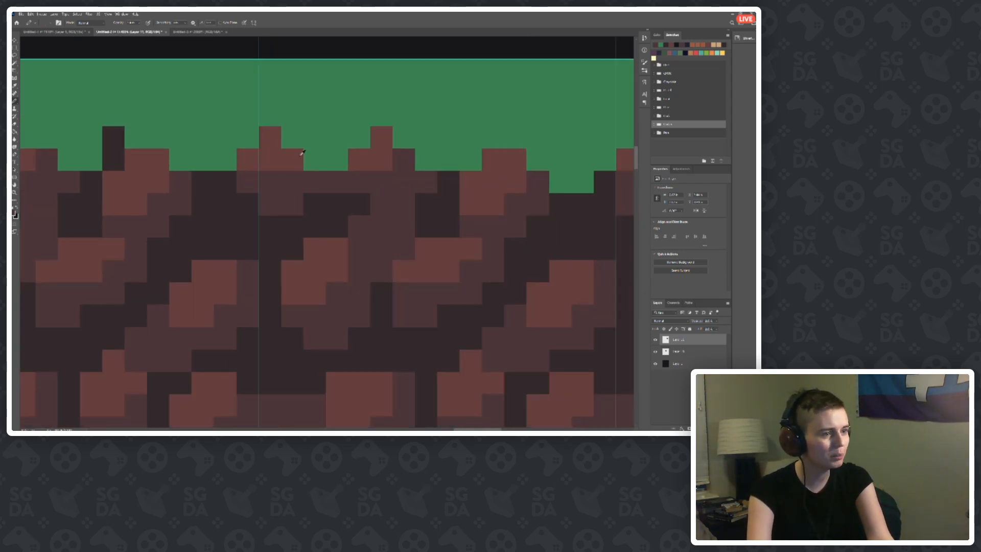
Step: Paint green over the stone peak inside the middle grass tile and extend the grass there into a deeper tuft
scroll(302, 152, "down", 4)
scroll(301, 131, "up", 1)
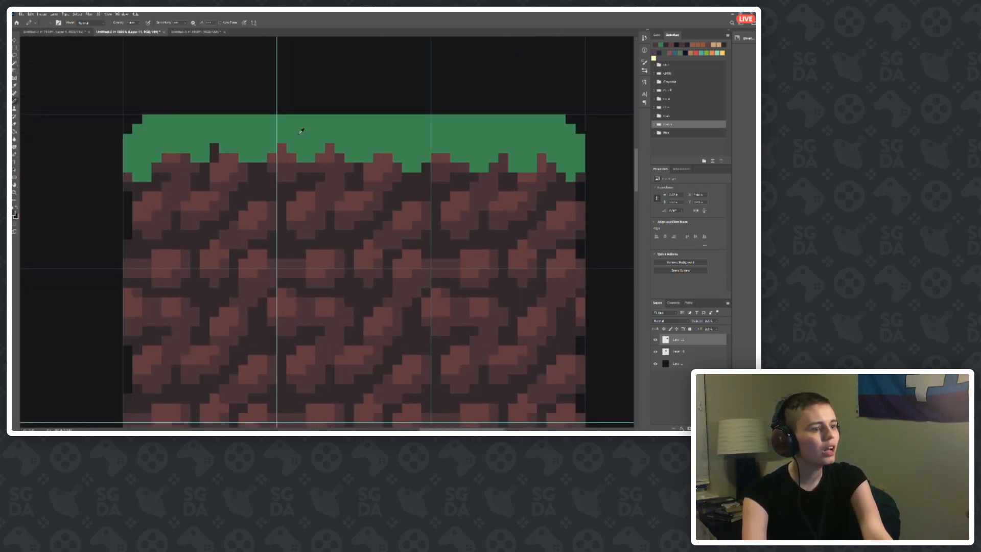
scroll(302, 130, "up", 1)
scroll(311, 155, "up", 1)
left_click(309, 154)
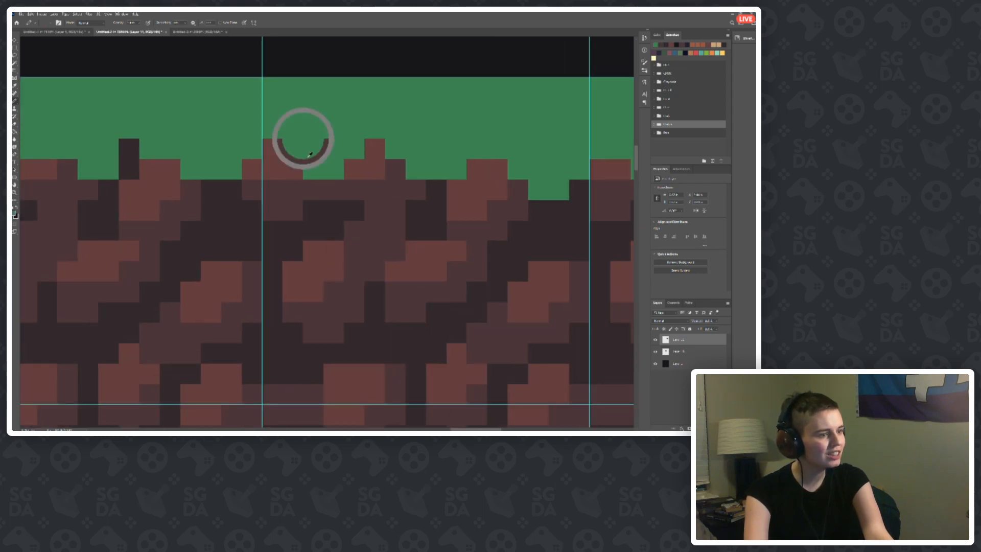
mouse_move(335, 156)
left_mouse_down()
mouse_move(369, 164)
mouse_move(368, 141)
left_mouse_up()
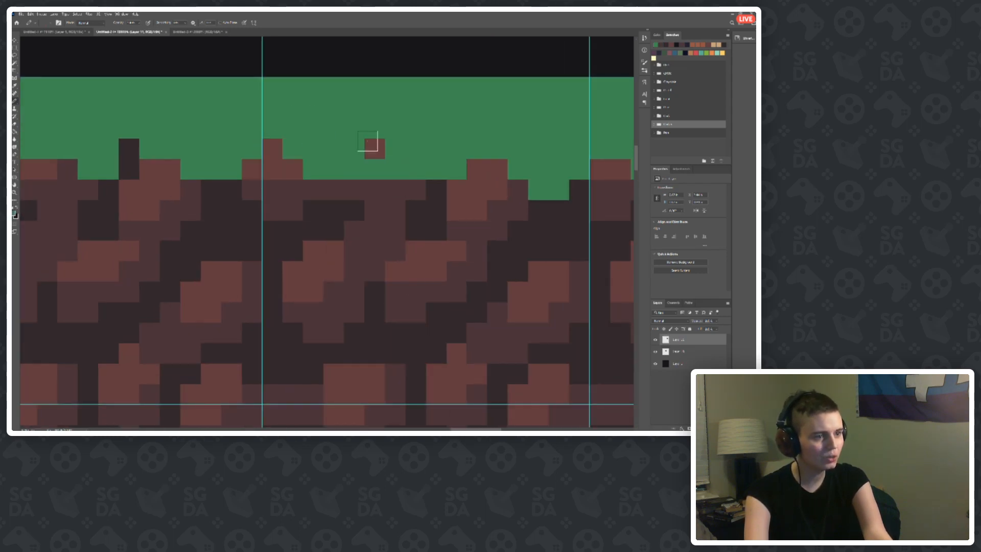
scroll(284, 183, "down", 3)
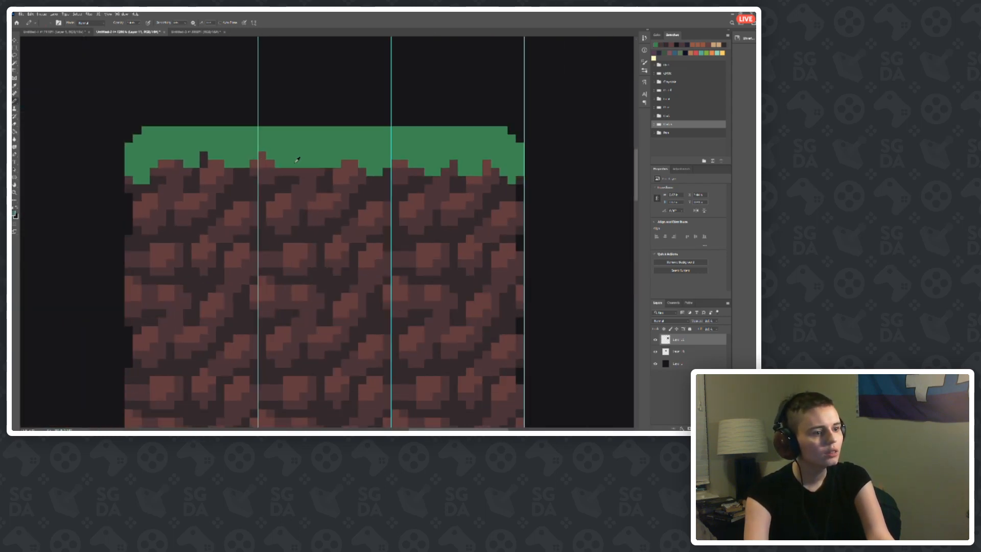
scroll(296, 158, "up", 3)
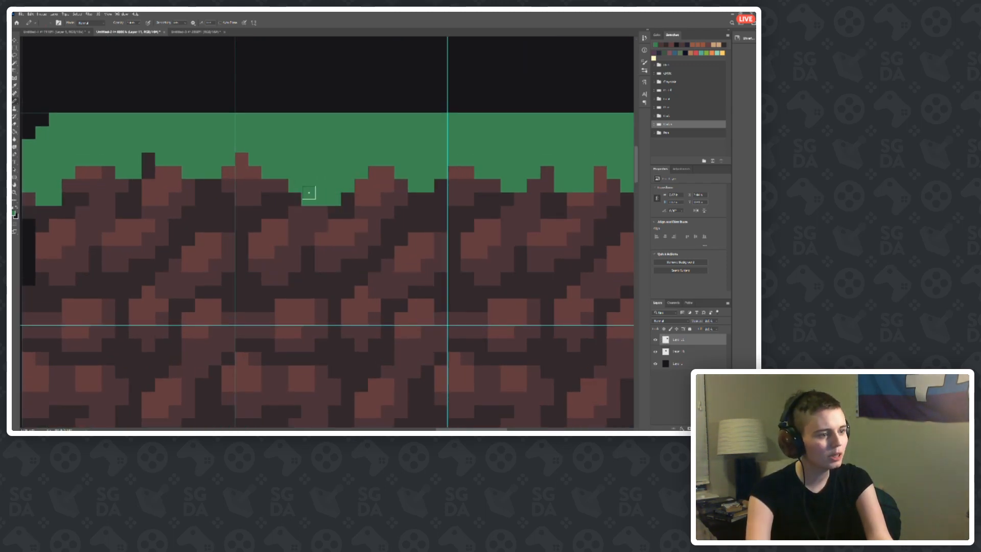
Step: Compare the grass-topped block with the plain stone block and inspect its grass edge across the tile seams
scroll(338, 179, "down", 5)
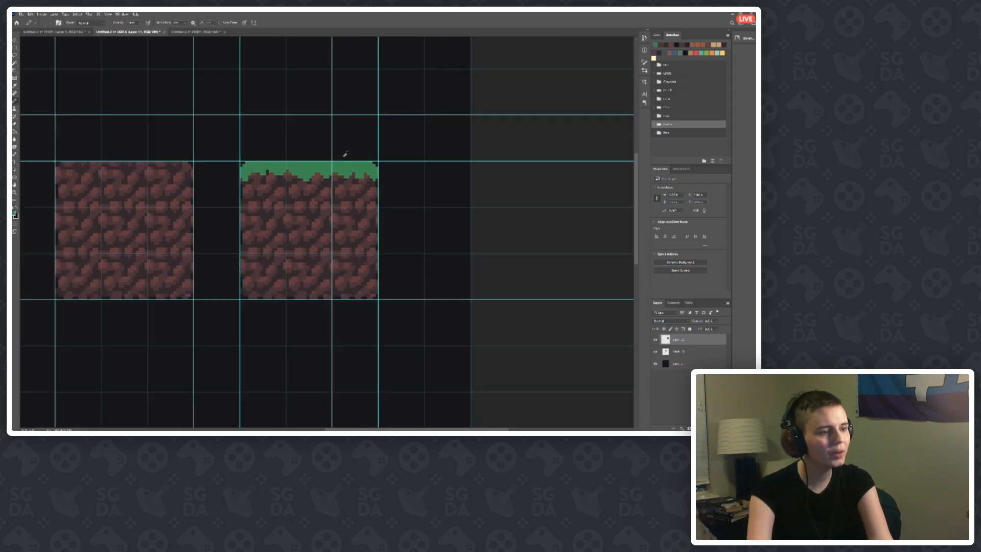
scroll(360, 148, "down", 1)
scroll(332, 154, "up", 6)
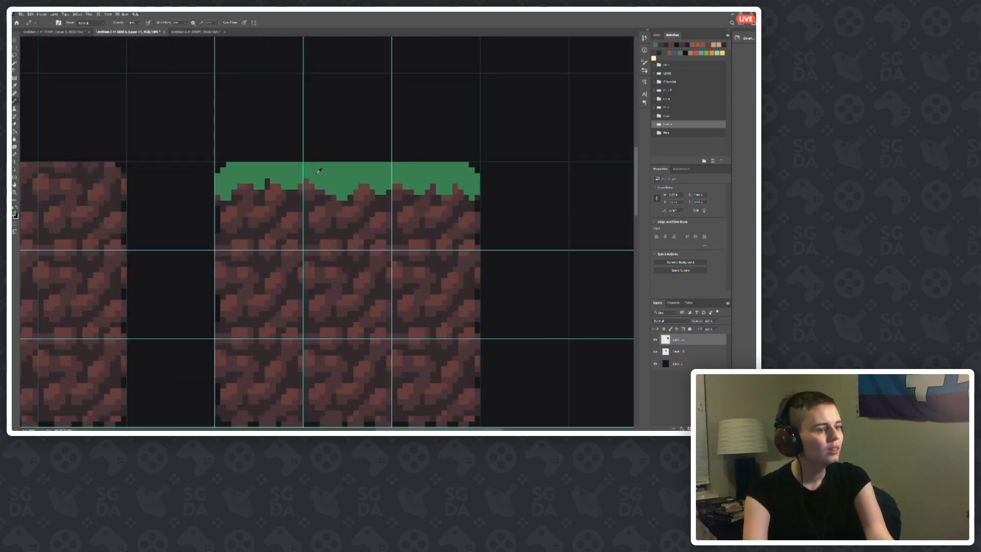
left_click(314, 168)
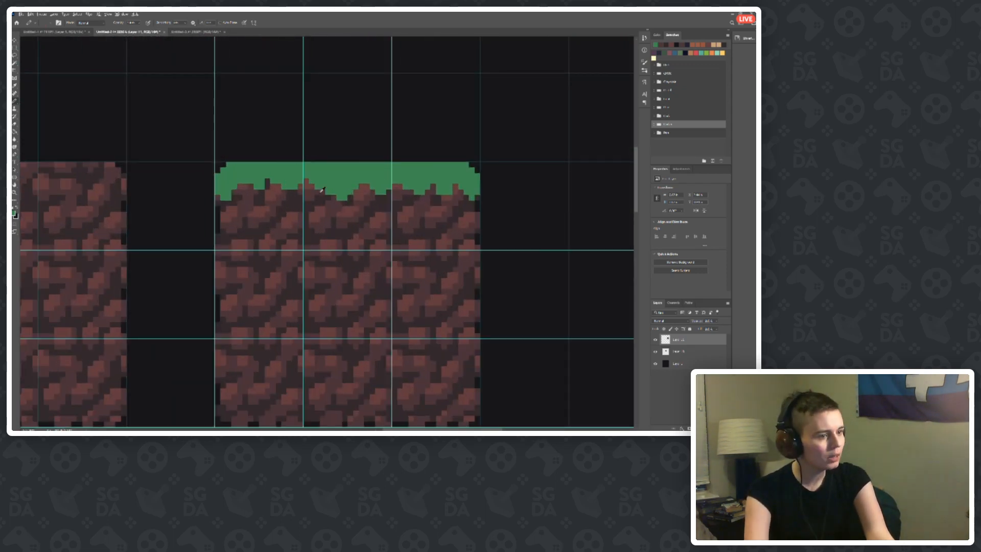
scroll(318, 190, "up", 6)
left_click(353, 164, "alt")
scroll(280, 155, "down", 4)
scroll(280, 152, "down", 5)
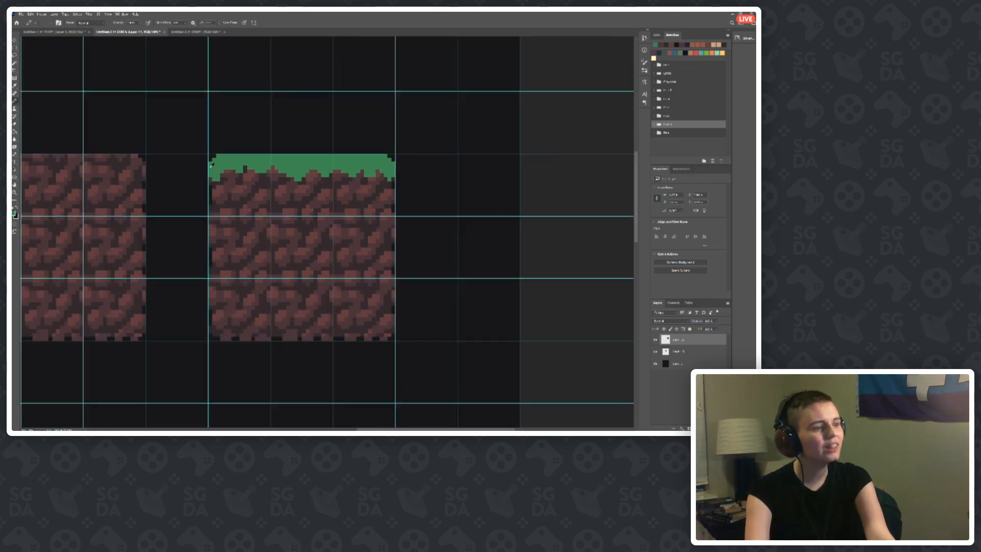
scroll(257, 148, "up", 3)
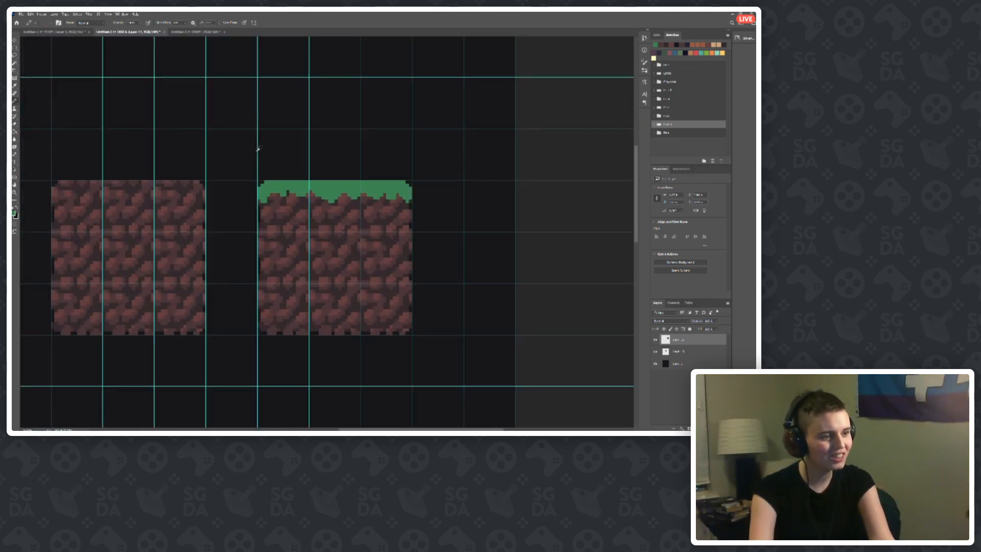
scroll(289, 169, "up", 8)
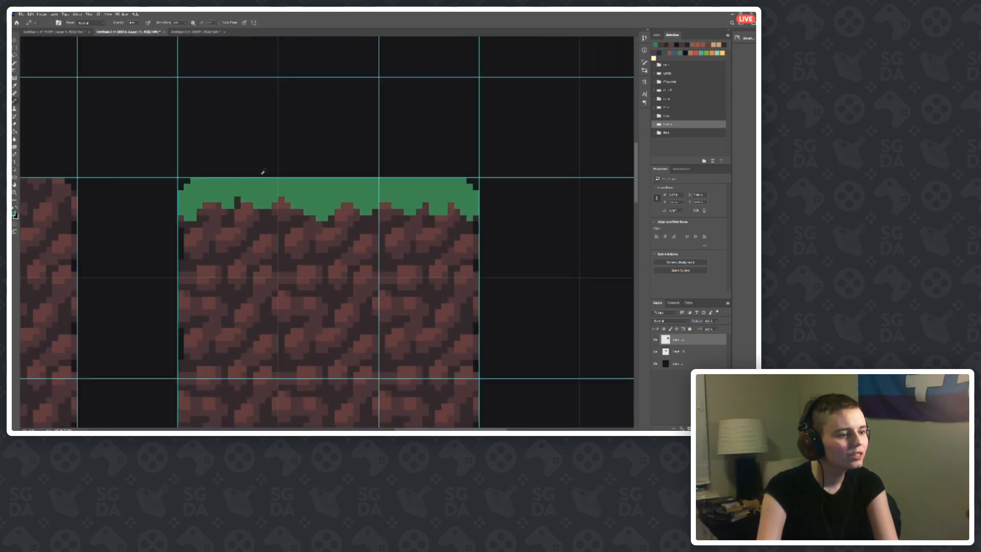
Step: Clear the guides to preview both dirt blocks and the flat green grass strip, and bring the guides back
scroll(294, 193, "down", 5)
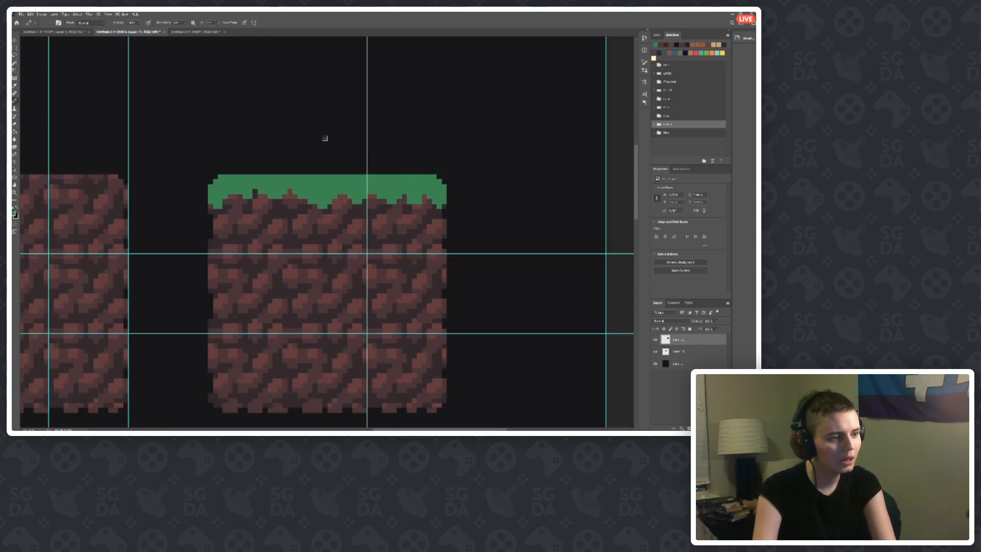
scroll(398, 154, "down", 4)
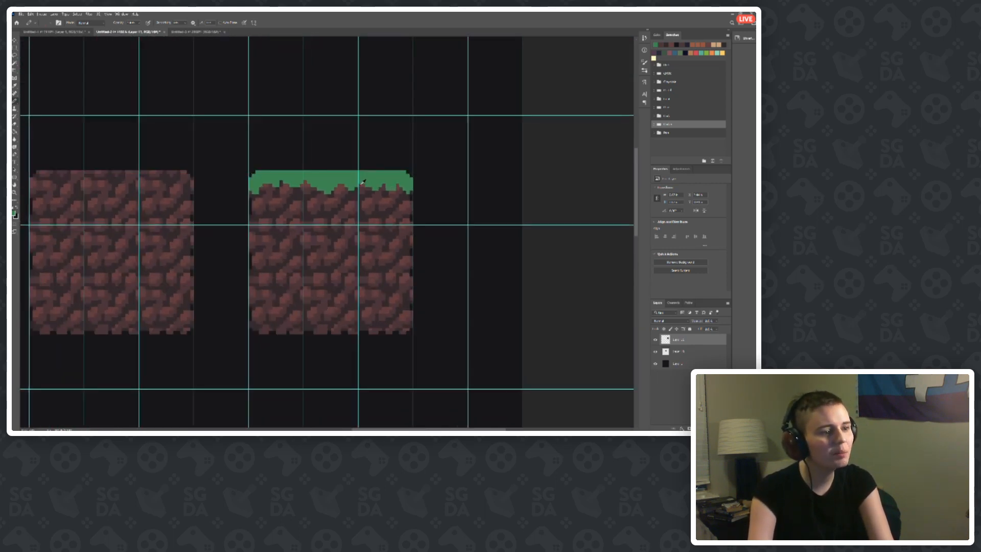
scroll(360, 180, "up", 4)
scroll(388, 181, "up", 2)
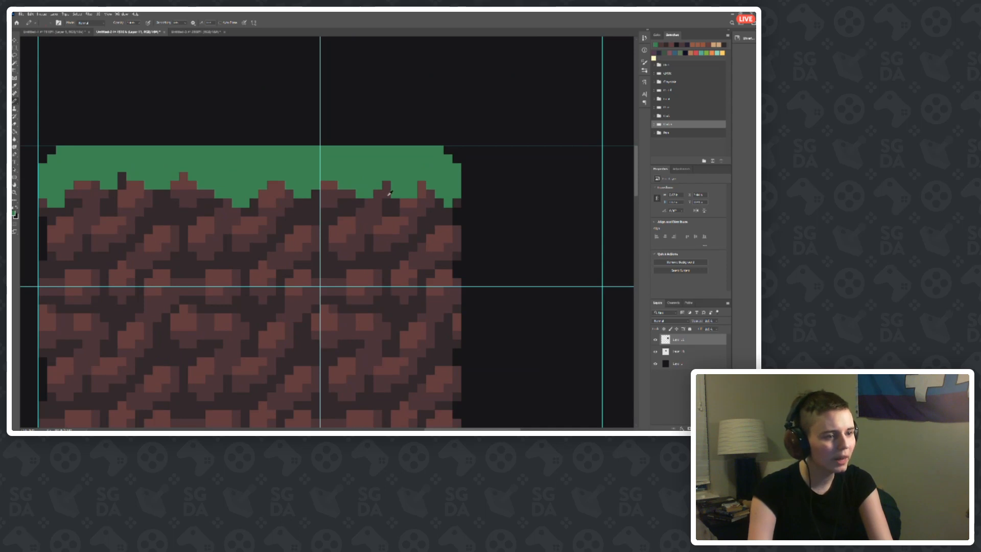
scroll(400, 172, "down", 4)
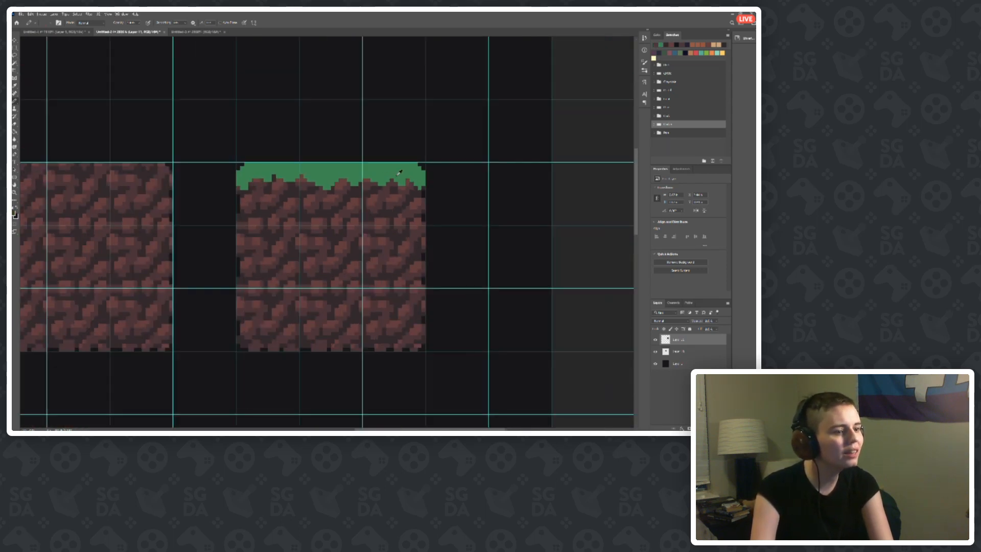
left_click(378, 174, "alt")
scroll(355, 157, "down", 4)
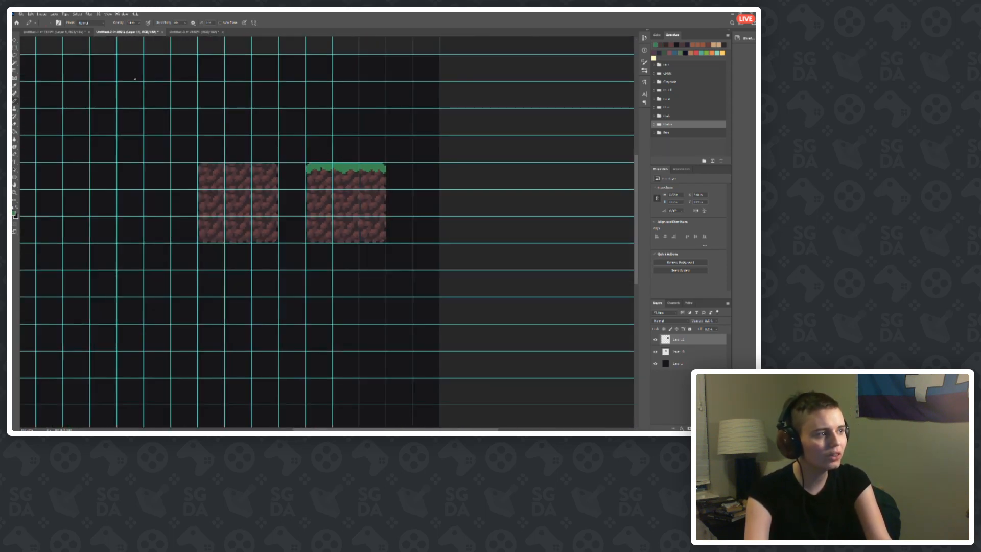
left_click(109, 14)
left_click(128, 159)
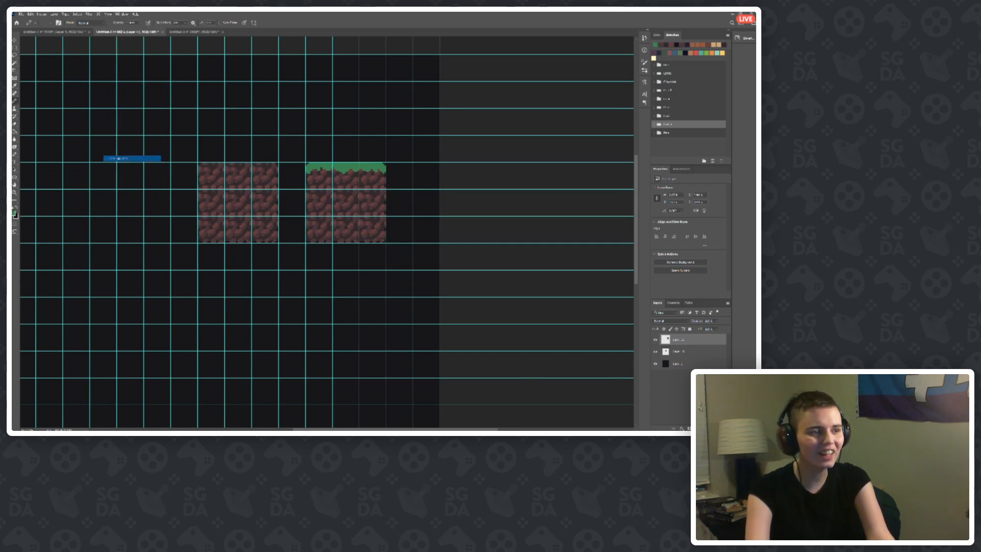
scroll(467, 227, "down", 2)
scroll(444, 167, "up", 5)
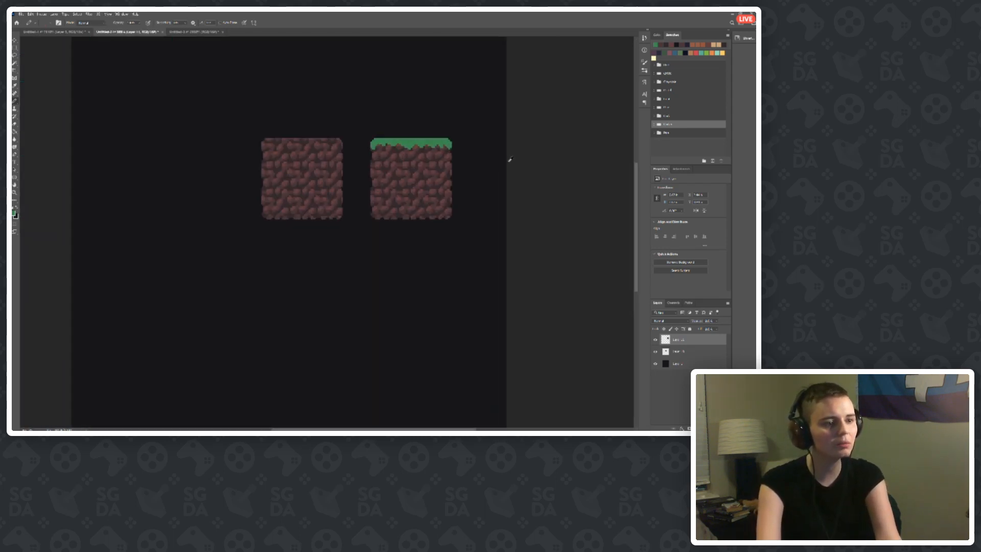
scroll(407, 135, "up", 1)
key("ctrl+h")
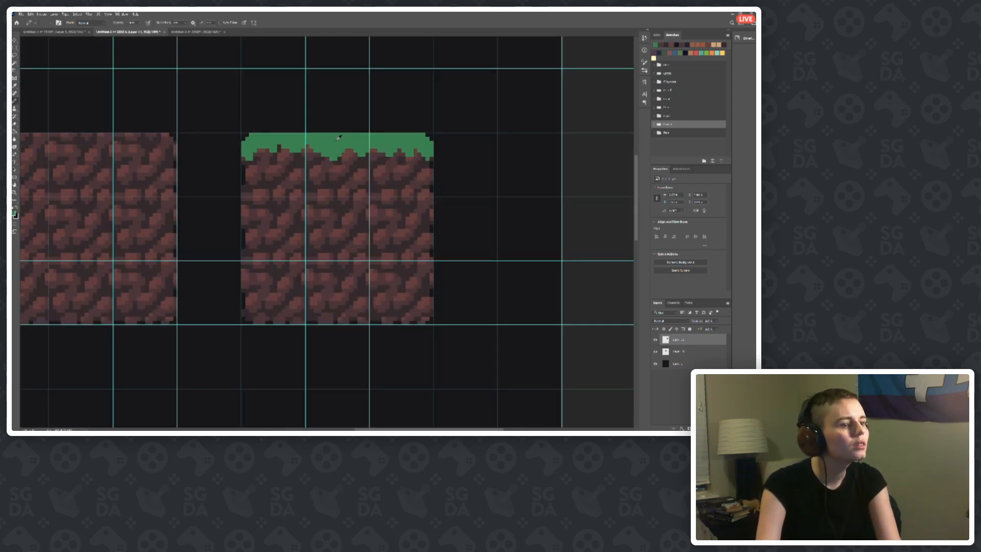
Step: Sample the dark teal green from the palette document and fill the right block's grass strip with it
scroll(302, 163, "up", 2)
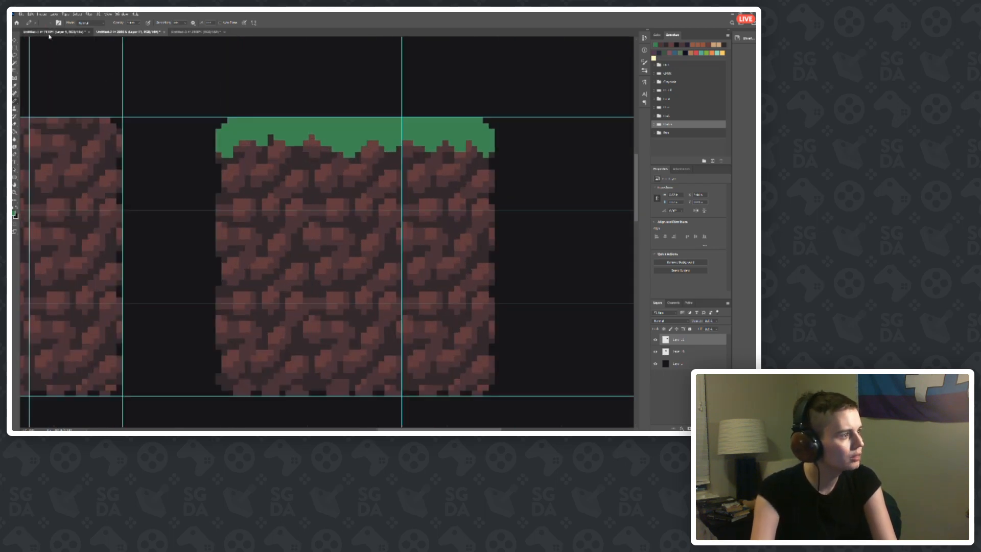
left_click(49, 33)
left_click(304, 237, "alt")
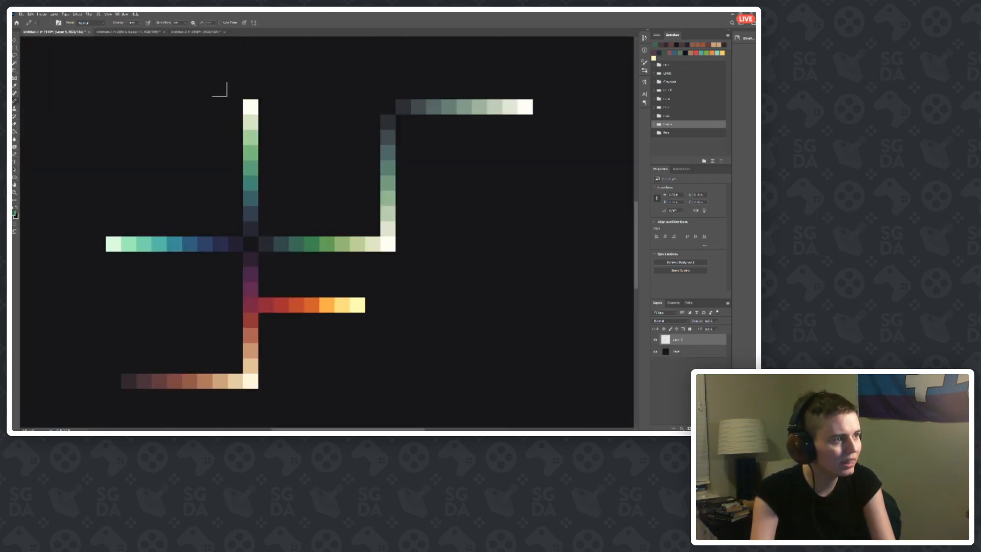
left_click(129, 34)
key("g")
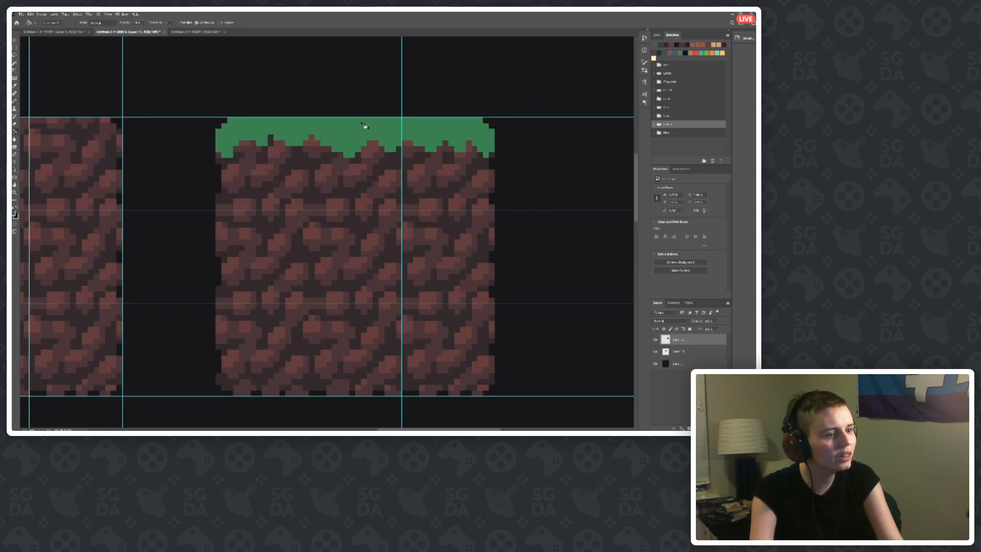
left_click(351, 134)
Step: Sample the brighter green from the palette and paint the grass strip's left two thirds, leaving a ragged darker green lower edge
key("b")
left_click(349, 125, "alt")
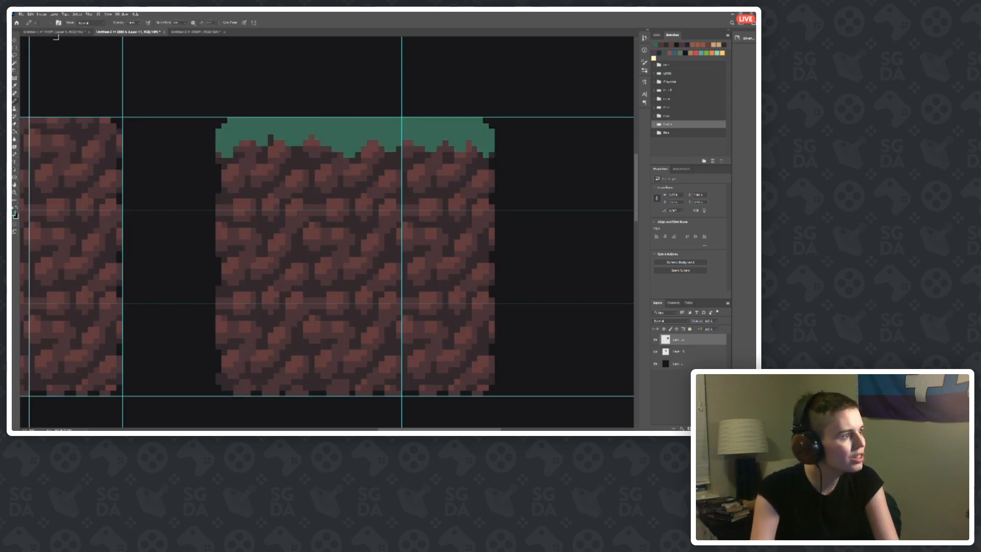
left_click(55, 32)
left_click(297, 240, "alt")
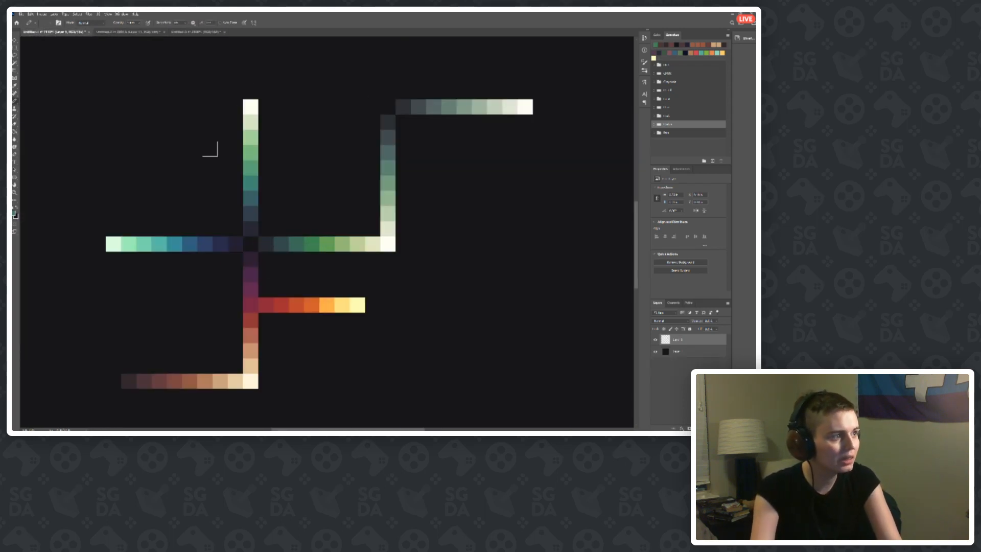
left_click(128, 32)
scroll(202, 154, "up", 3)
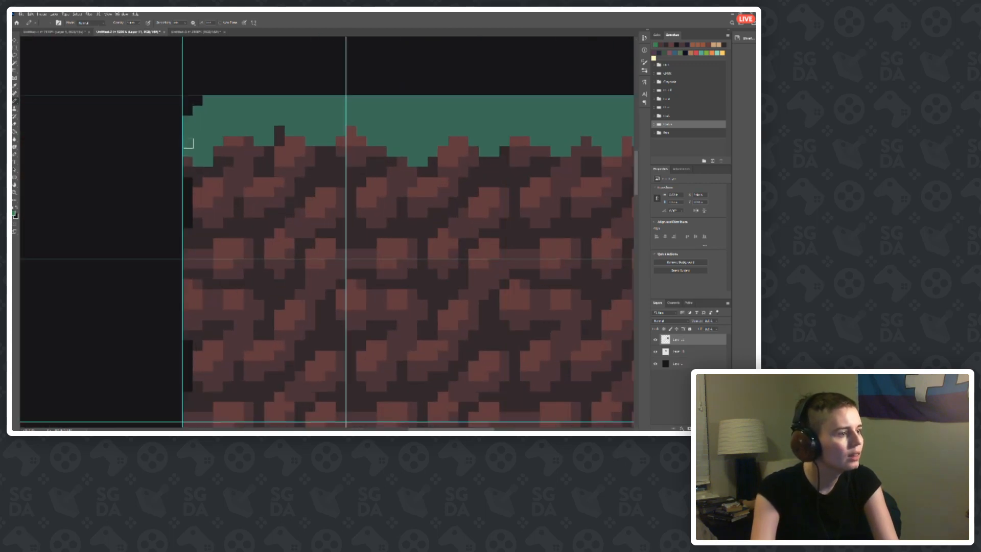
mouse_move(187, 142)
left_mouse_down()
mouse_move(209, 134)
mouse_move(207, 118)
mouse_move(187, 132)
mouse_move(199, 110)
mouse_move(220, 108)
mouse_move(230, 126)
mouse_move(256, 110)
mouse_move(245, 121)
mouse_move(260, 122)
mouse_move(238, 118)
mouse_move(259, 130)
mouse_move(269, 104)
mouse_move(210, 98)
mouse_move(288, 112)
mouse_move(295, 100)
mouse_move(322, 125)
mouse_move(329, 101)
mouse_move(315, 98)
mouse_move(313, 113)
mouse_move(380, 105)
mouse_move(372, 117)
mouse_move(393, 118)
mouse_move(385, 105)
mouse_move(398, 122)
mouse_move(408, 110)
mouse_move(399, 108)
mouse_move(429, 108)
mouse_move(400, 125)
mouse_move(431, 100)
mouse_move(428, 121)
mouse_move(407, 138)
mouse_move(402, 123)
mouse_move(405, 139)
mouse_move(415, 122)
mouse_move(467, 119)
mouse_move(458, 109)
mouse_move(483, 126)
mouse_move(486, 113)
mouse_move(484, 140)
left_mouse_up()
scroll(430, 121, "up", 1)
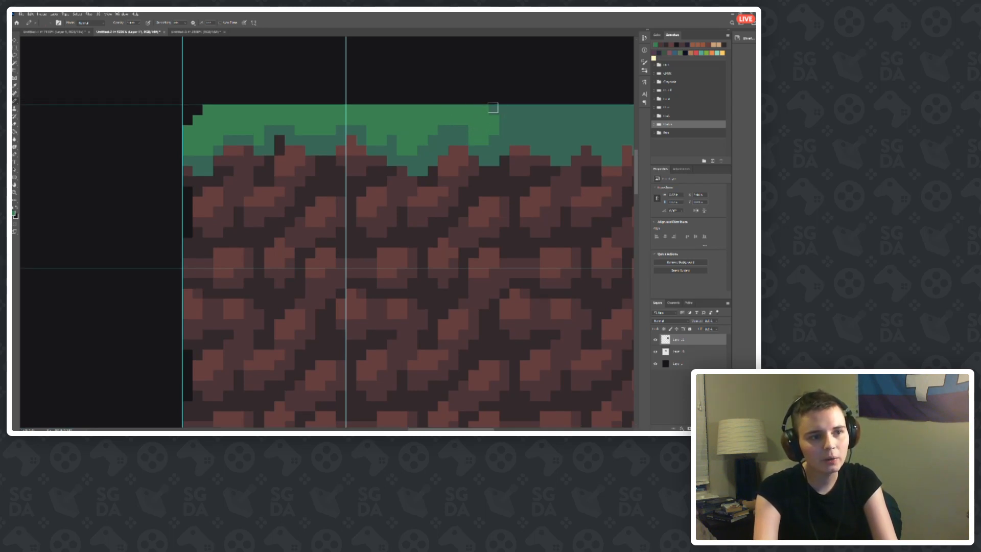
Step: Continue painting brighter green along the rest of the grass strip to its right end, leaving darker green around the dirt peaks
scroll(221, 162, "down", 5)
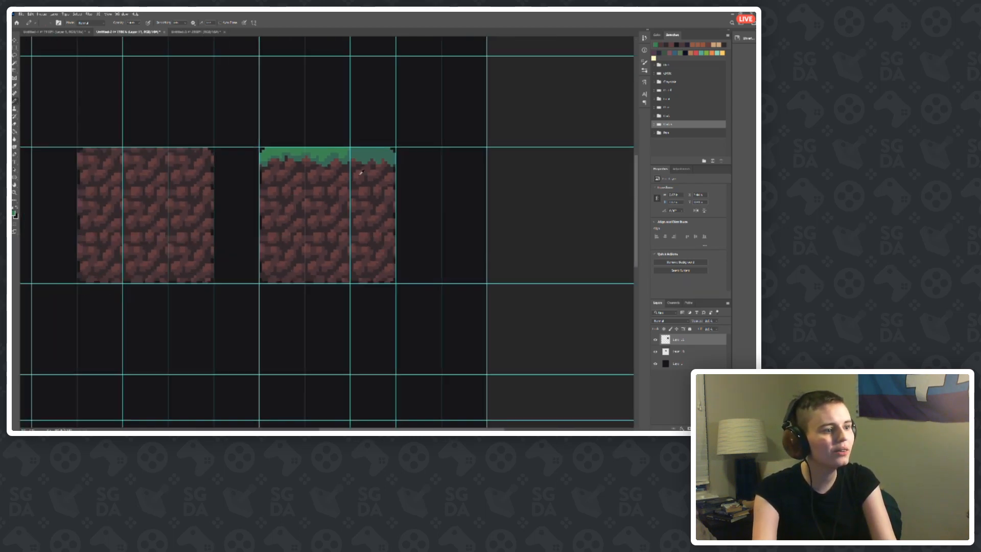
scroll(342, 144, "up", 1)
scroll(342, 143, "up", 2)
mouse_move(307, 164)
left_mouse_down()
mouse_move(286, 158)
mouse_move(338, 149)
mouse_move(322, 152)
mouse_move(329, 167)
mouse_move(351, 160)
mouse_move(352, 147)
mouse_move(341, 149)
mouse_move(371, 153)
mouse_move(355, 165)
mouse_move(366, 147)
mouse_move(393, 156)
mouse_move(387, 149)
mouse_move(393, 169)
mouse_move(405, 170)
mouse_move(396, 175)
mouse_move(418, 147)
mouse_move(394, 146)
mouse_move(428, 153)
mouse_move(439, 172)
mouse_move(431, 145)
mouse_move(449, 155)
mouse_move(452, 178)
left_mouse_up()
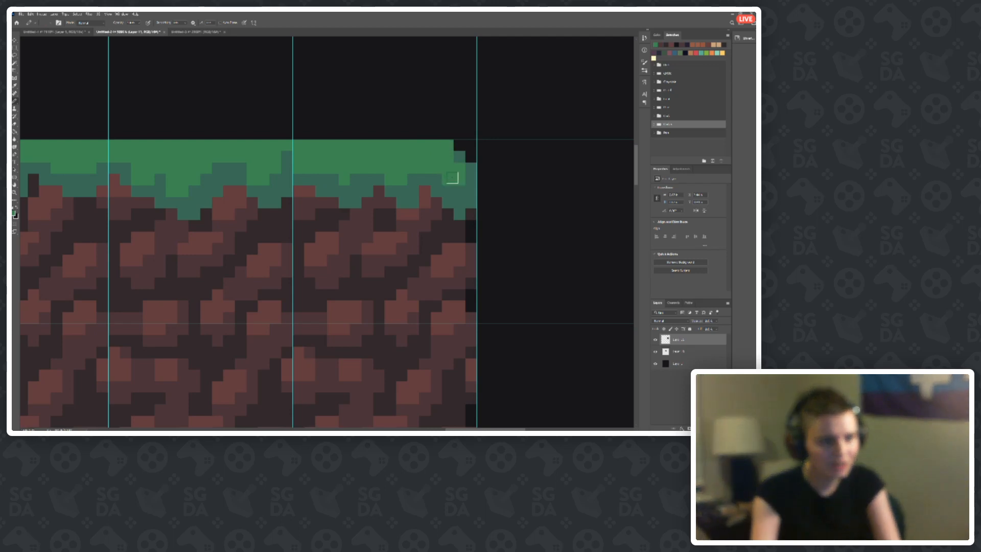
Step: Paint over the protruding darker green pixel at the right edge of the middle grass tile with the brighter green
scroll(511, 176, "down", 5)
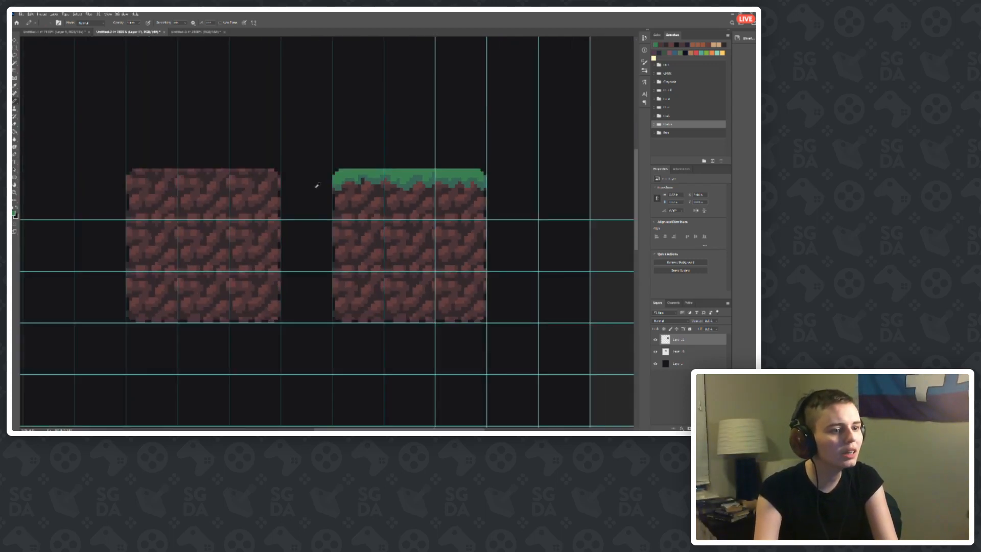
scroll(317, 185, "down", 1)
scroll(316, 185, "up", 6)
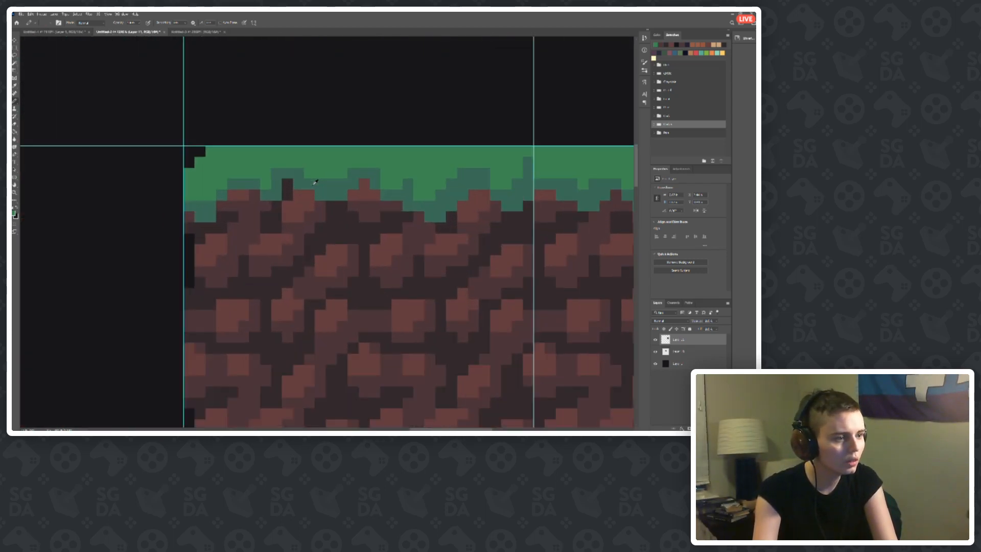
scroll(315, 182, "up", 1)
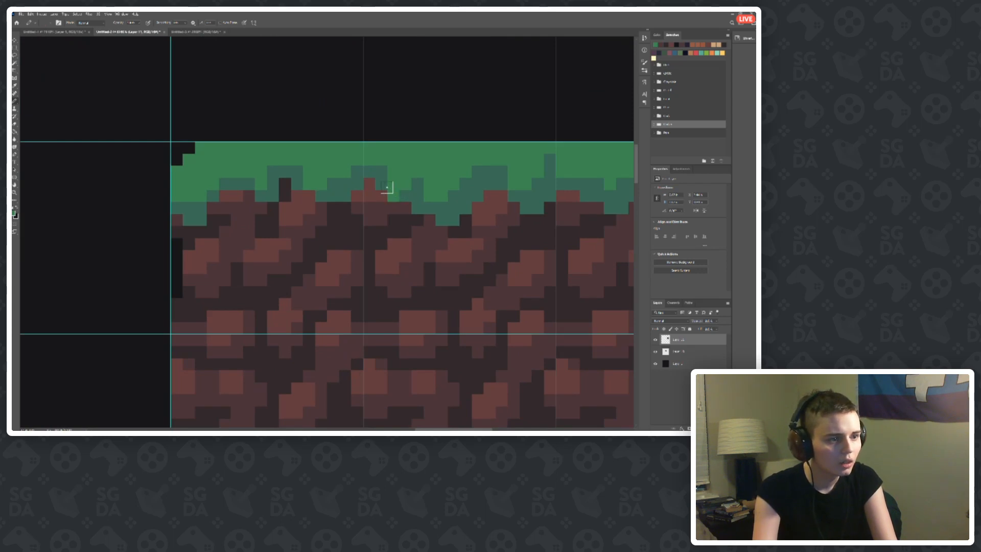
left_click(386, 178, "alt")
left_click(399, 179, "alt")
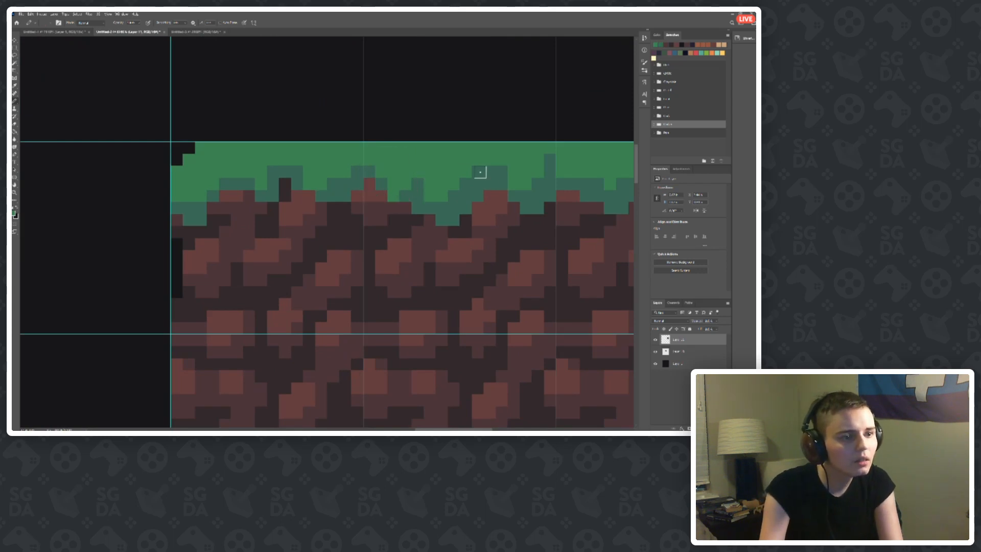
scroll(338, 151, "down", 4)
scroll(488, 161, "up", 7)
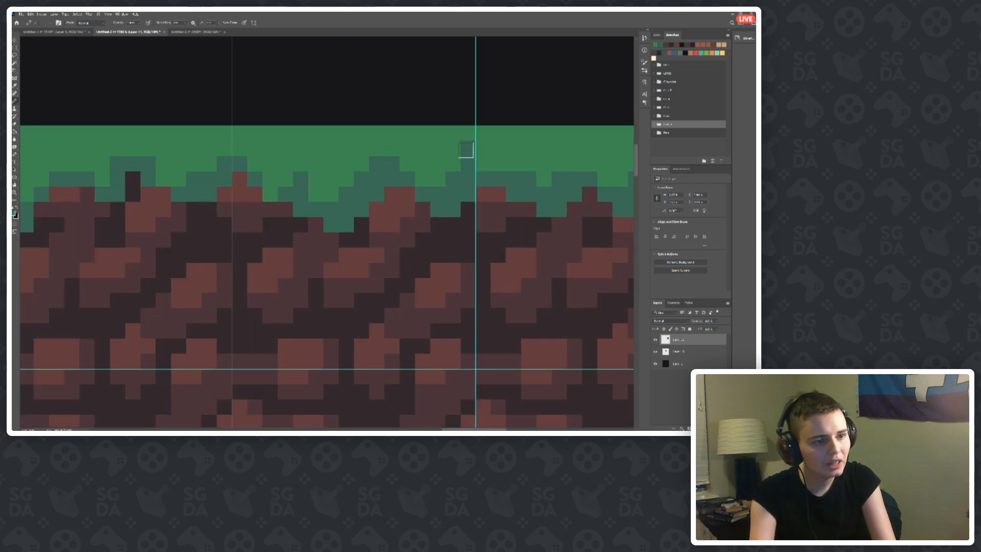
left_click(466, 148)
Step: Add darker green shadow pixels above the two dirt peaks in the right grass tile
scroll(270, 157, "down", 4)
scroll(451, 149, "up", 2)
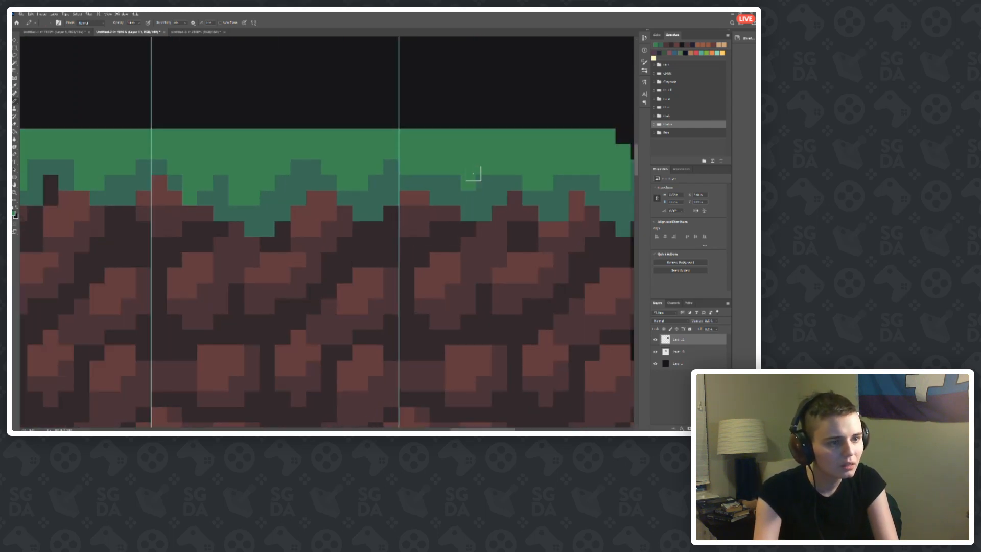
scroll(516, 171, "down", 3)
scroll(516, 179, "up", 3)
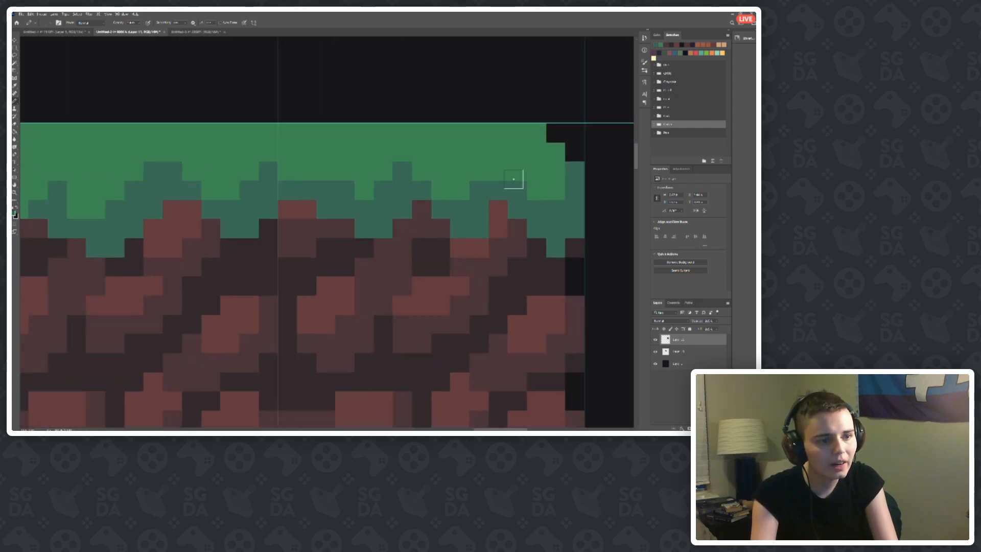
scroll(496, 193, "down", 2)
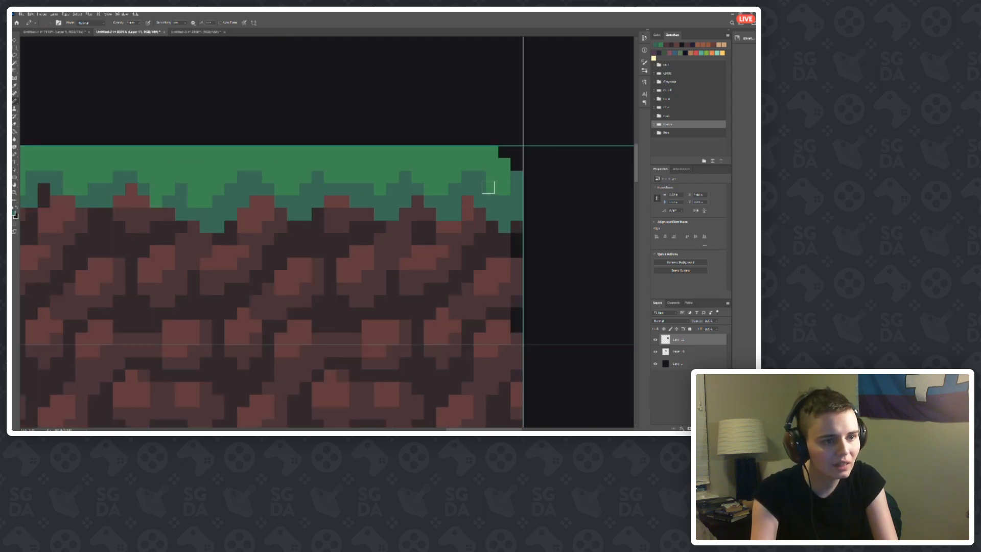
scroll(511, 145, "down", 4)
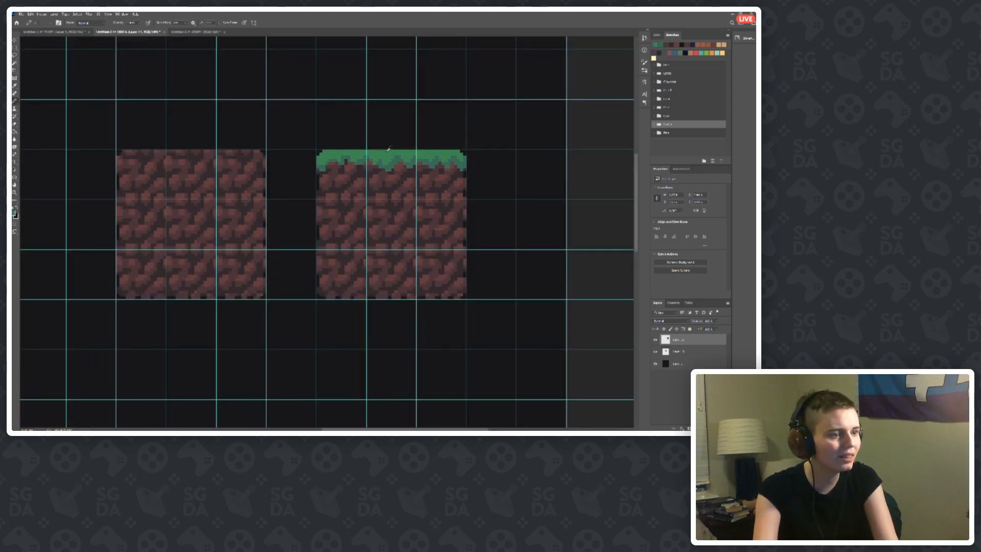
Step: Inspect the two-tone grass shading up close and without guides beside the plain dirt block, and restore the guides
scroll(370, 148, "up", 2)
scroll(370, 148, "up", 4)
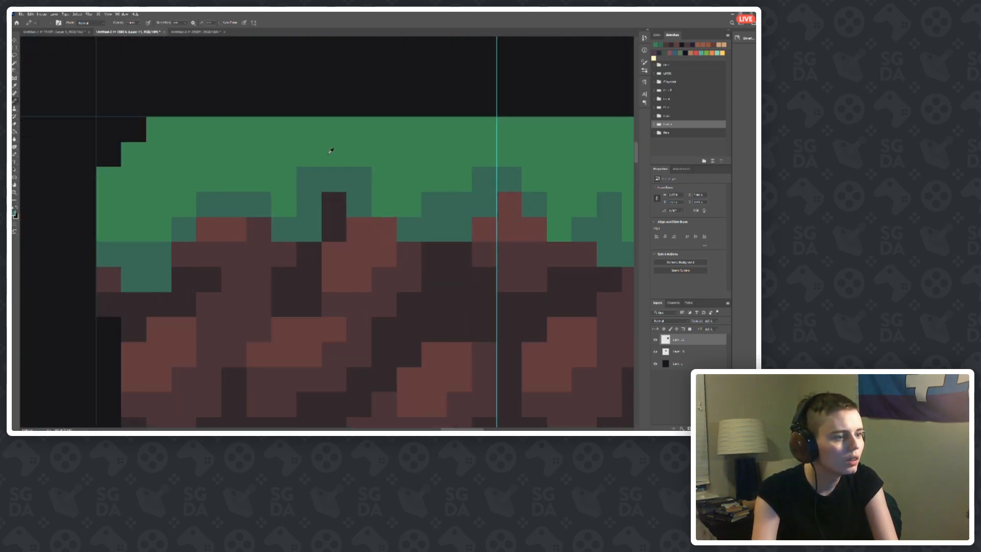
scroll(225, 148, "down", 4)
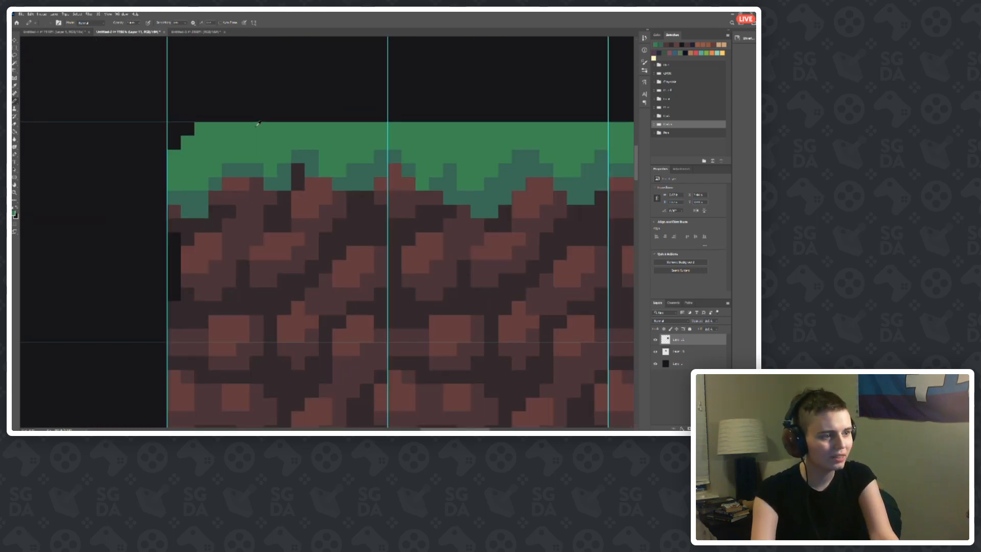
scroll(216, 158, "up", 2)
scroll(216, 158, "up", 1)
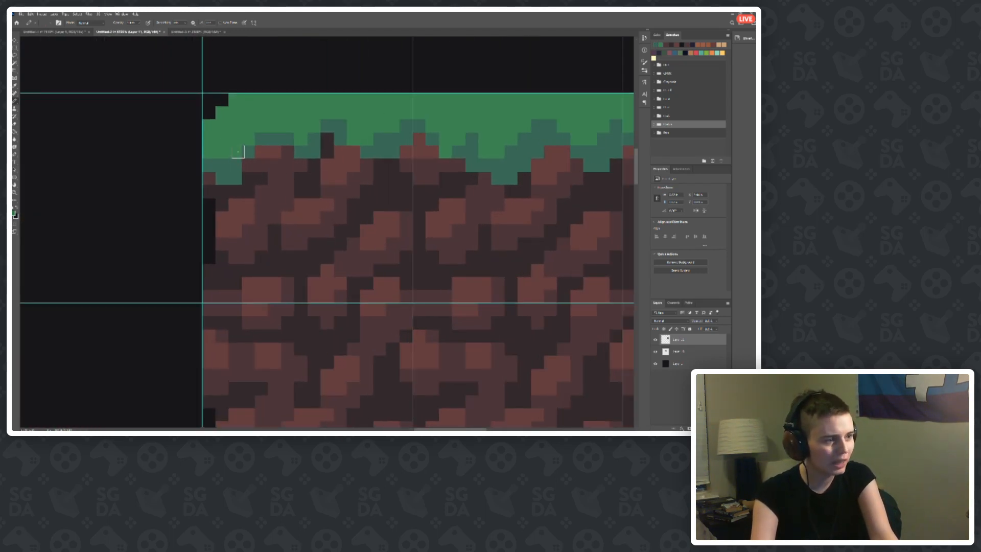
scroll(249, 138, "down", 3)
scroll(230, 155, "up", 2)
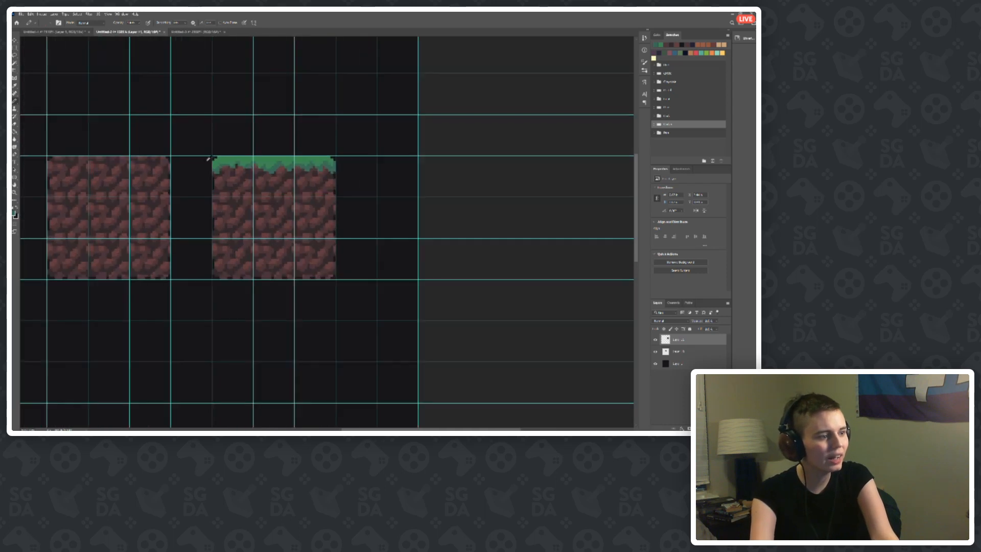
left_click(108, 14)
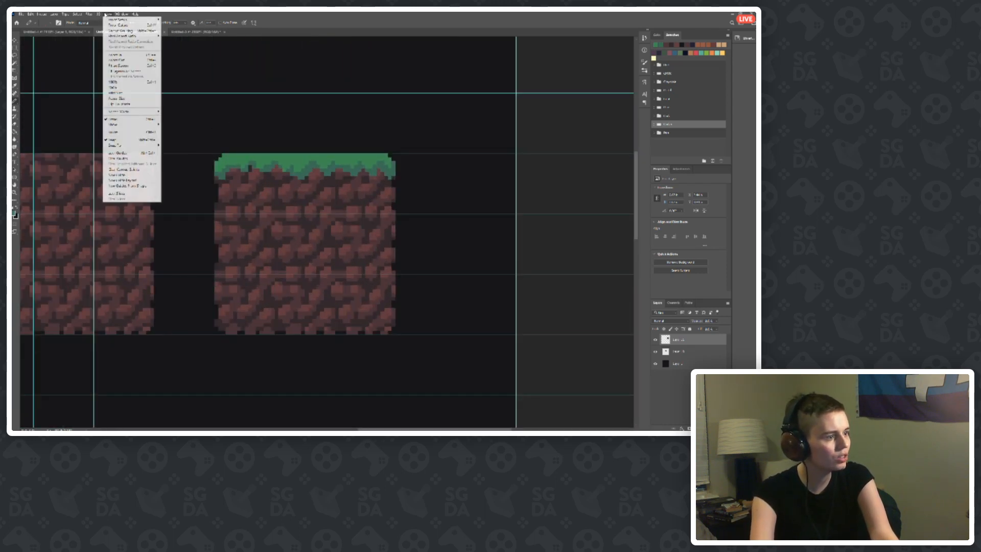
left_click(125, 157)
scroll(490, 213, "down", 2)
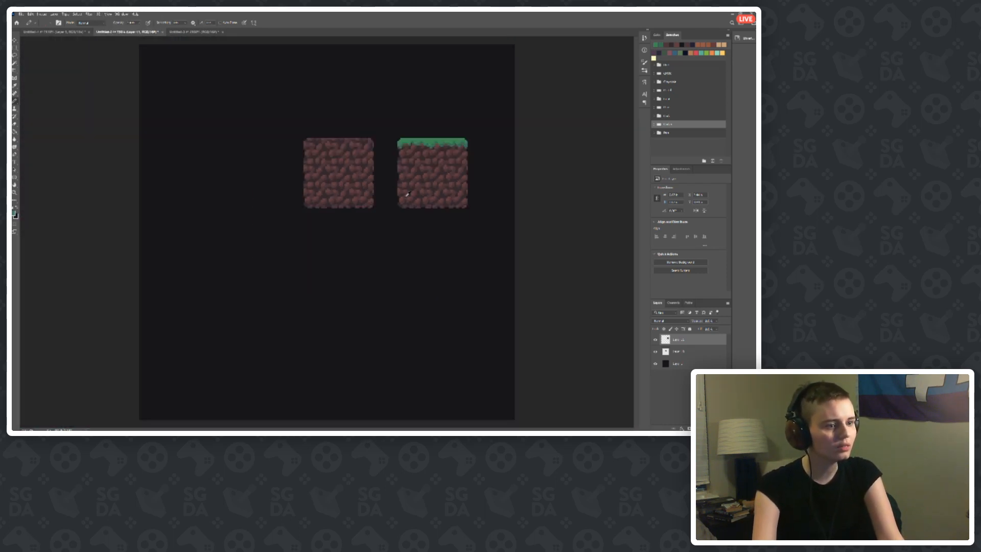
scroll(542, 111, "up", 1)
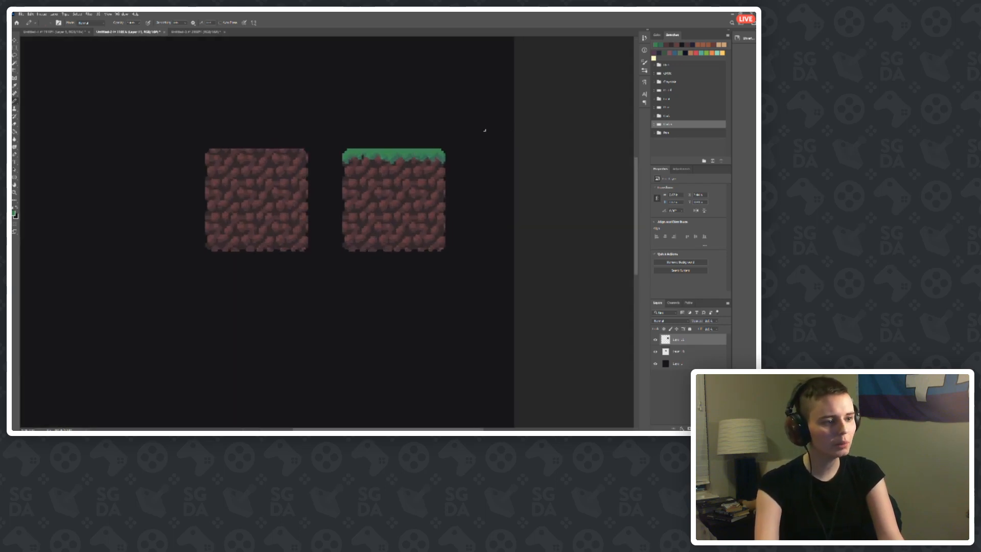
scroll(446, 149, "up", 2)
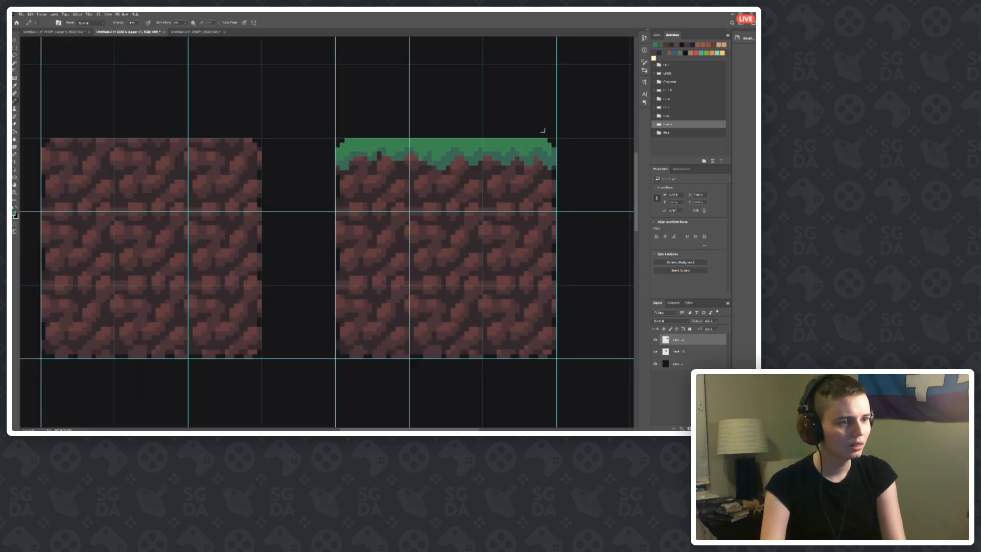
Step: Sample the lighter yellowish green from the green ramp in the palette document and return to the tileset document
left_click(353, 146, "alt")
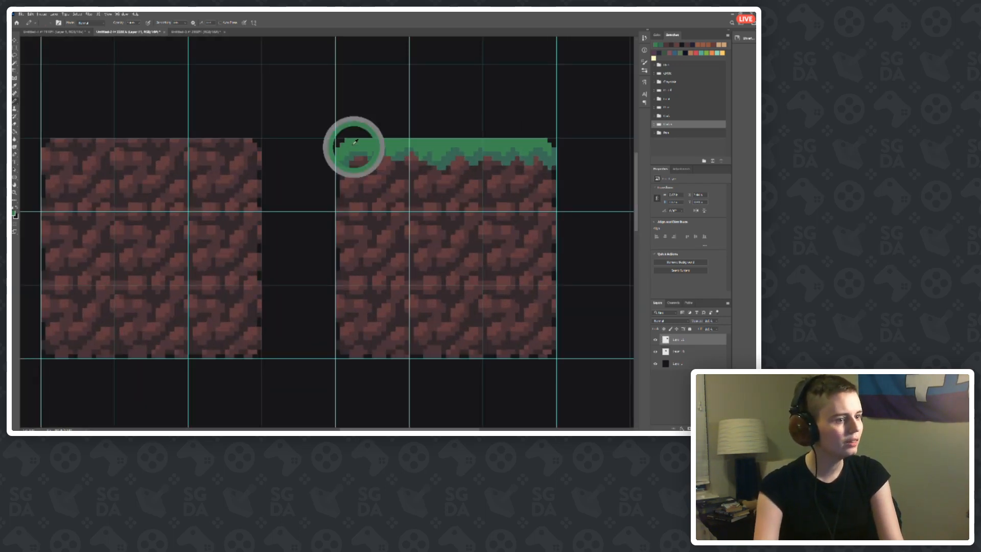
left_click(53, 33)
left_click(315, 244, "alt")
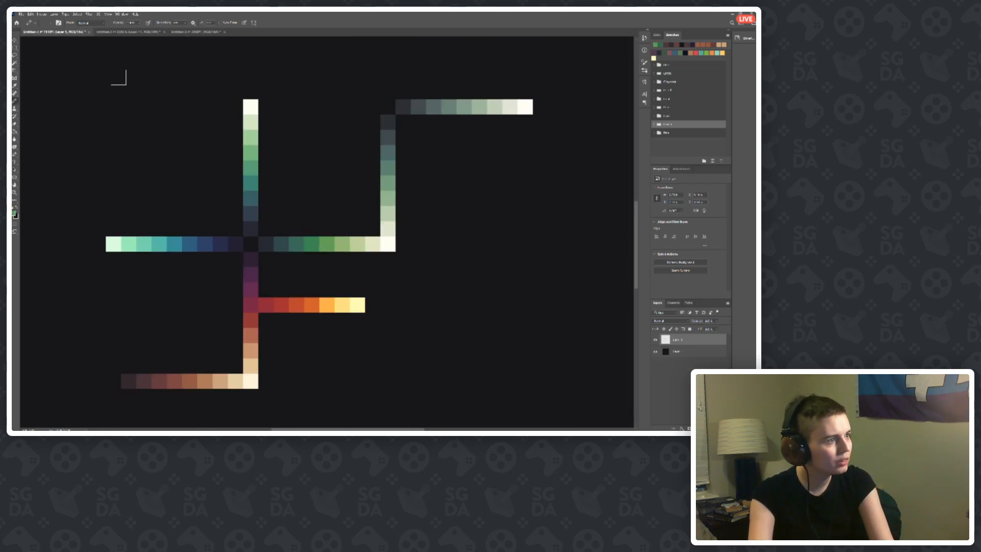
left_click(175, 33)
left_click(146, 32)
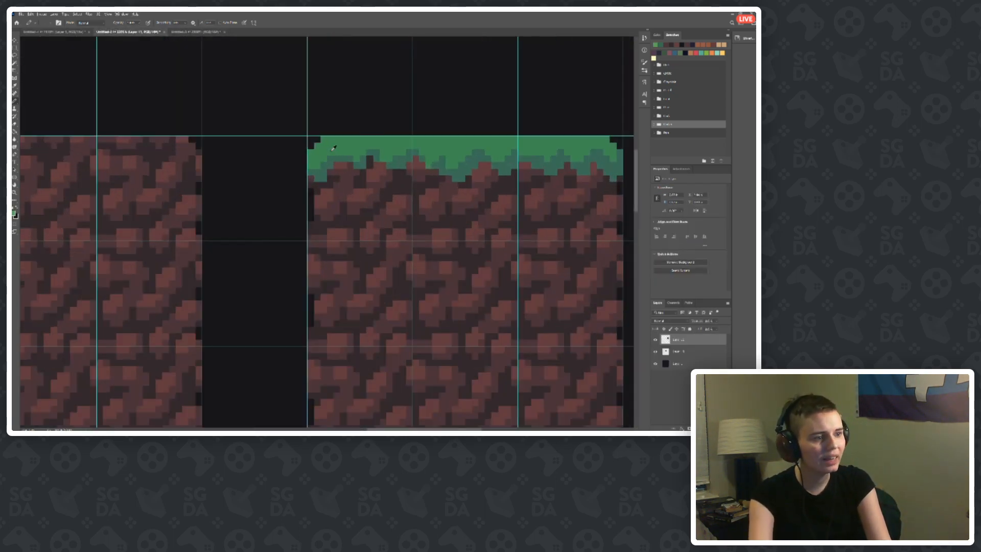
Step: Dot light green highlight pixels unevenly along the grass's upper edge, from the stepped left corner across all three tiles
left_click_drag(313, 144, 323, 136)
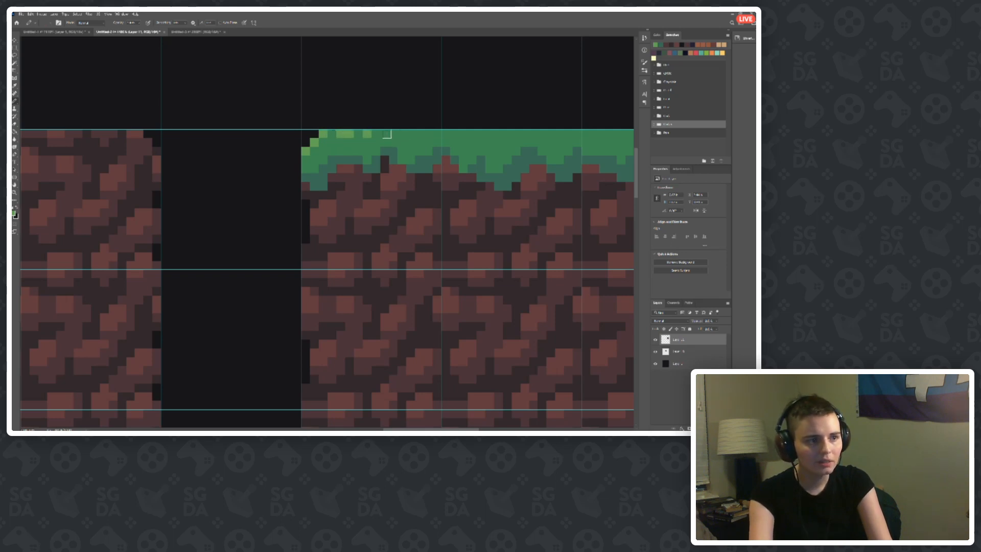
scroll(212, 171, "down", 6)
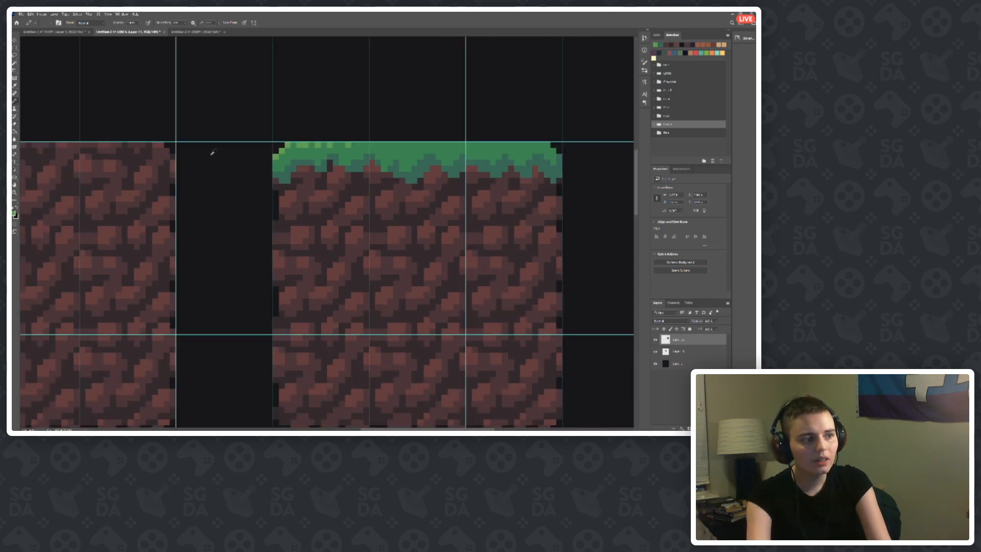
scroll(324, 158, "up", 6)
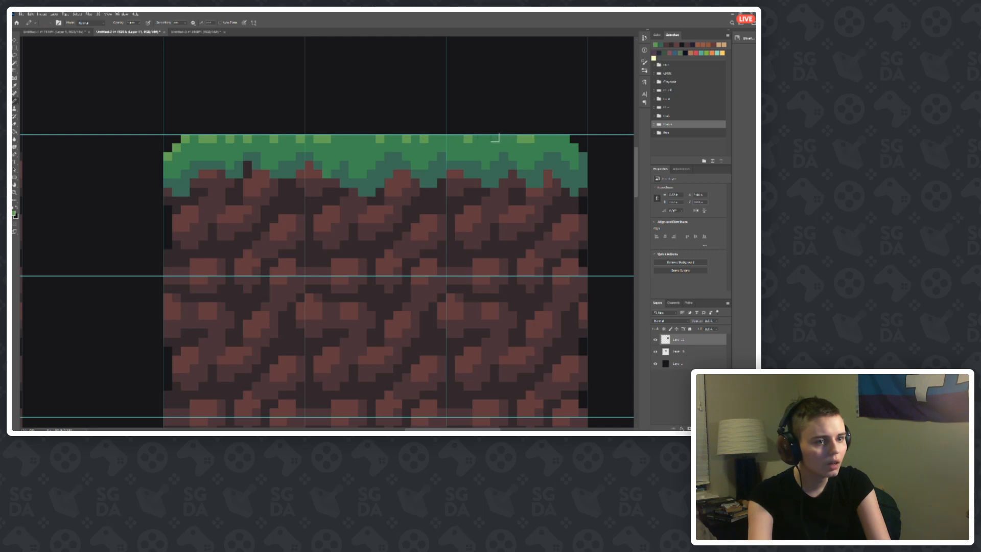
scroll(322, 178, "down", 5)
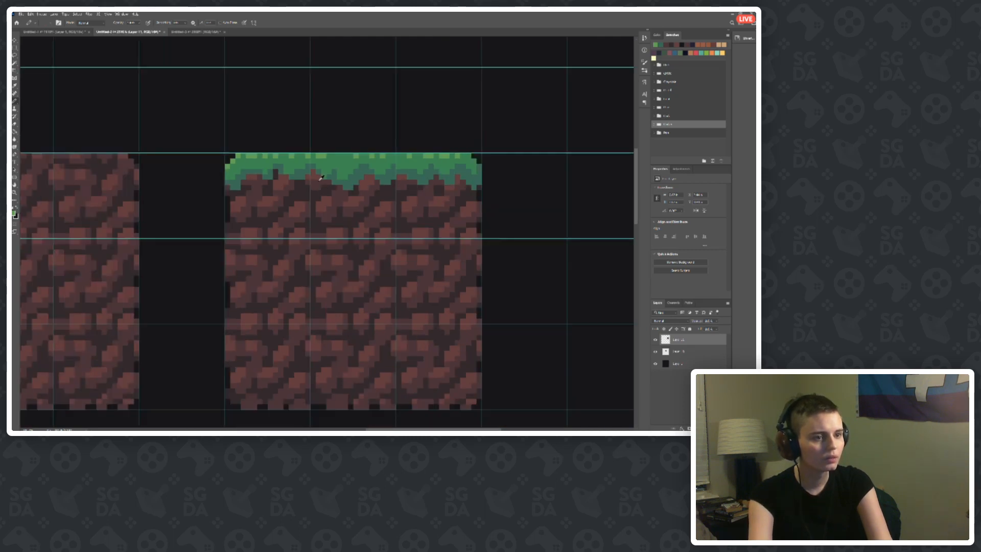
Step: Add small light green highlight clusters inside the grass of the left and middle tiles, trimming their corners with the base green
scroll(372, 170, "up", 5)
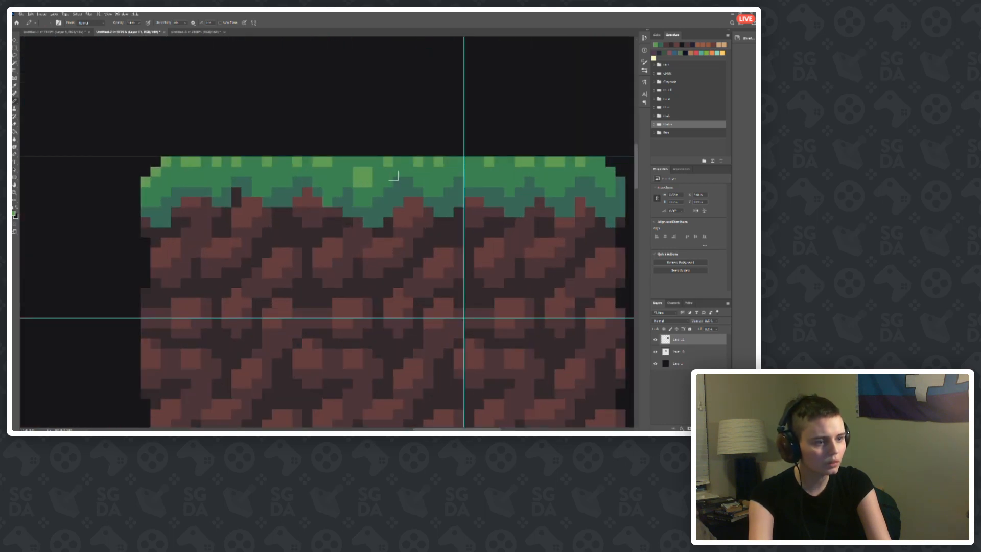
left_click(357, 183)
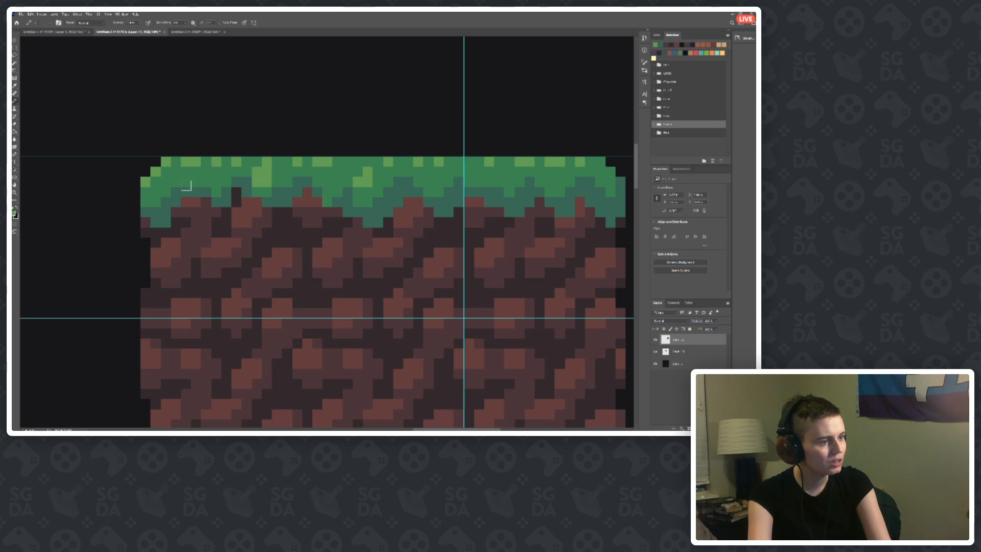
left_click(281, 166, "alt")
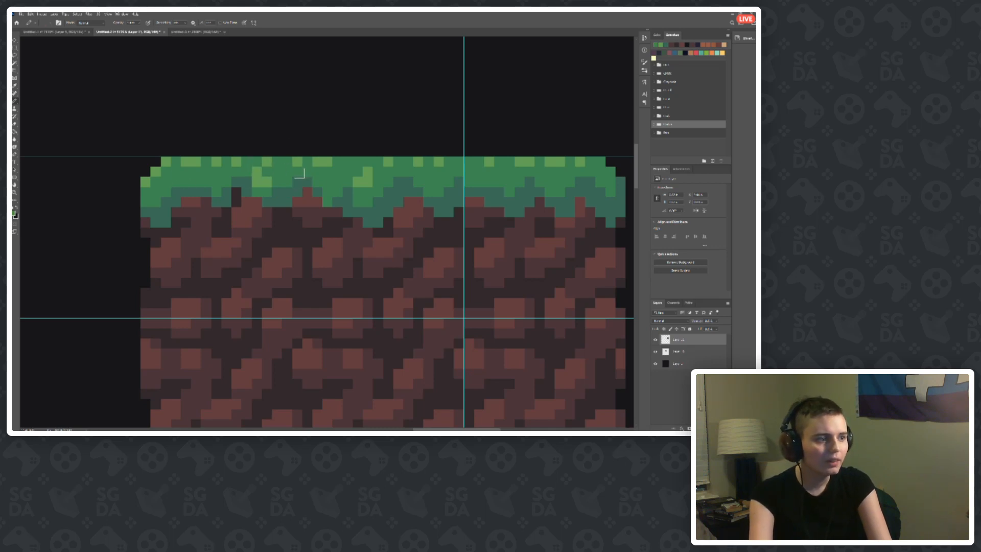
scroll(261, 174, "up", 1)
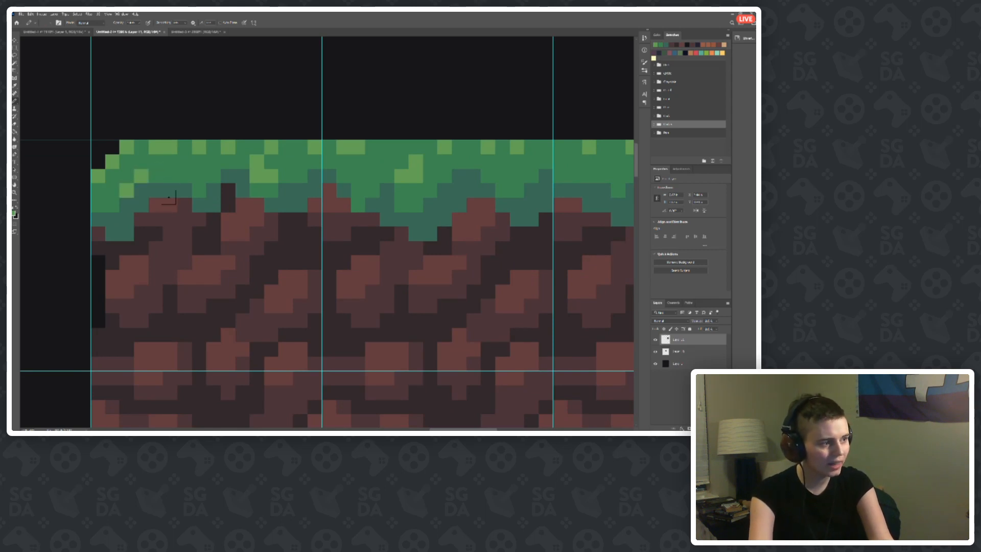
Step: Paint two small light green highlight clusters within the grass of the right tile, starting with a diagonal pair
scroll(340, 165, "down", 2)
scroll(339, 165, "down", 1)
scroll(323, 245, "up", 2)
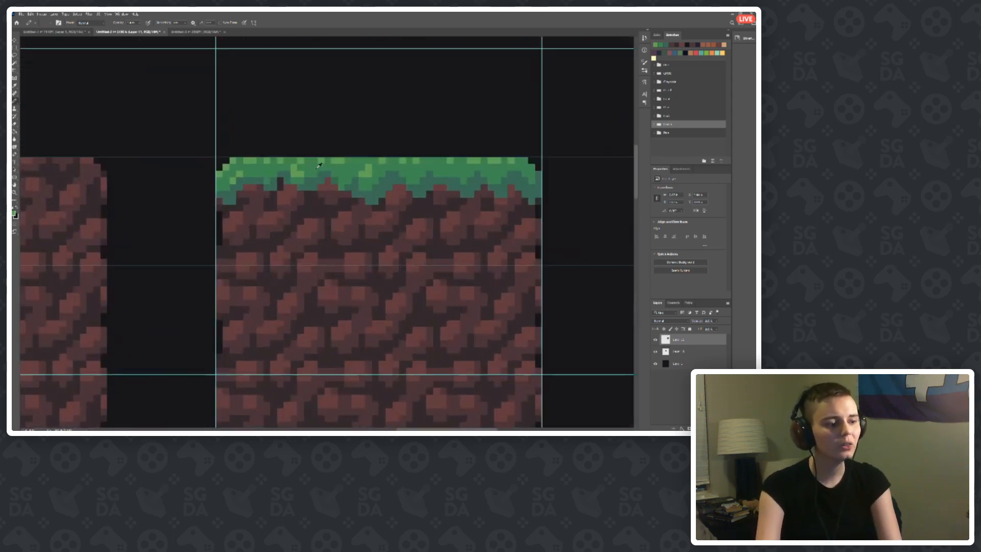
scroll(370, 240, "down", 2)
scroll(454, 166, "up", 4)
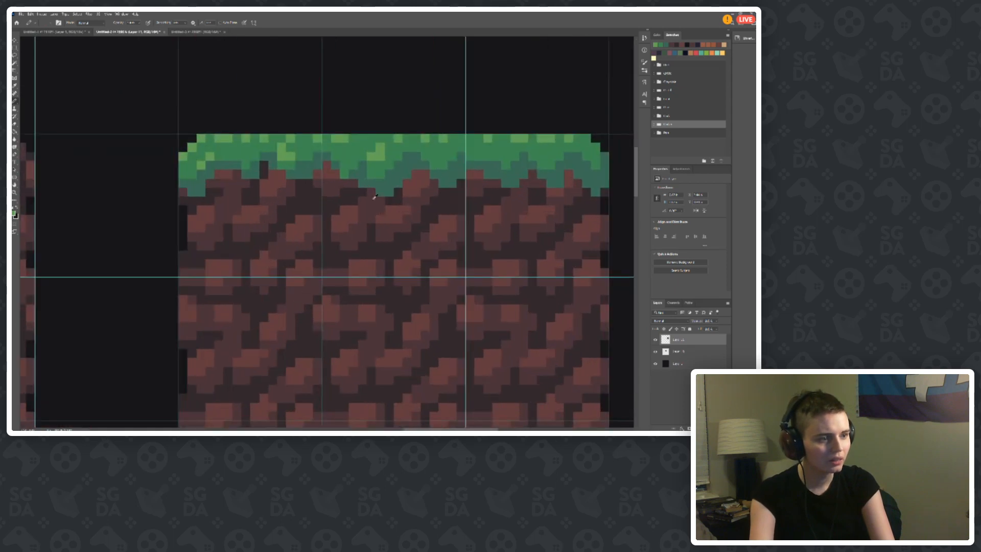
left_click_drag(454, 157, 470, 156)
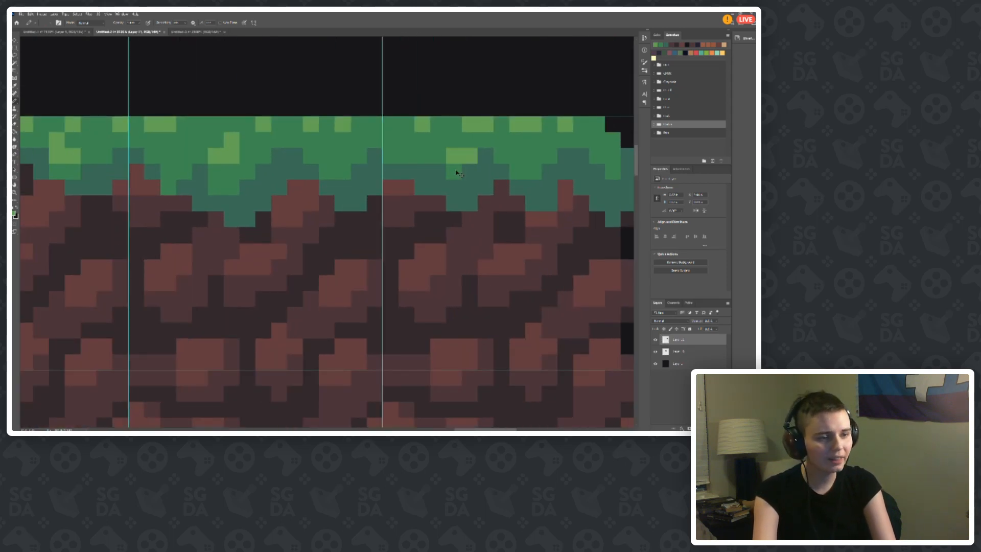
key("ctrl+z")
left_click(456, 173)
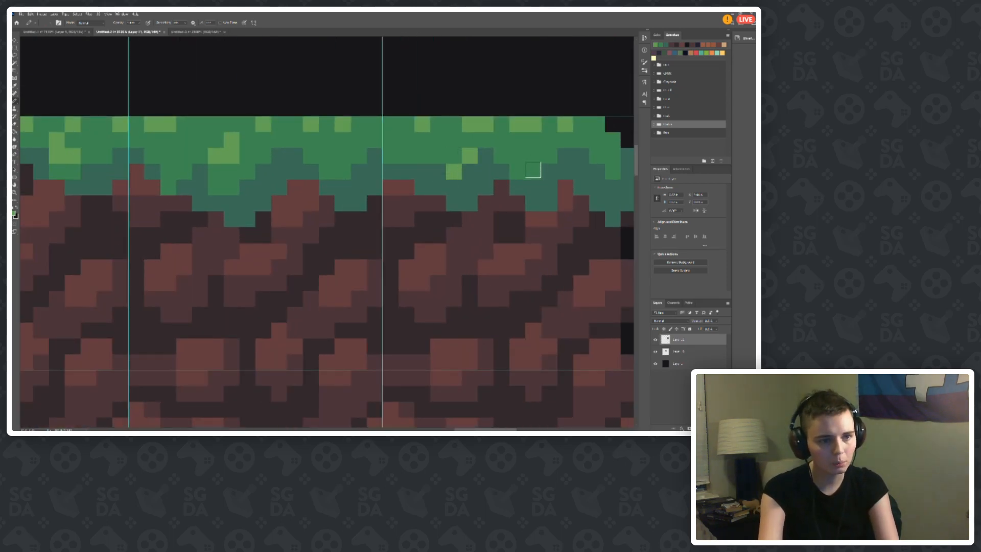
left_click_drag(533, 170, 543, 156)
left_click(530, 155)
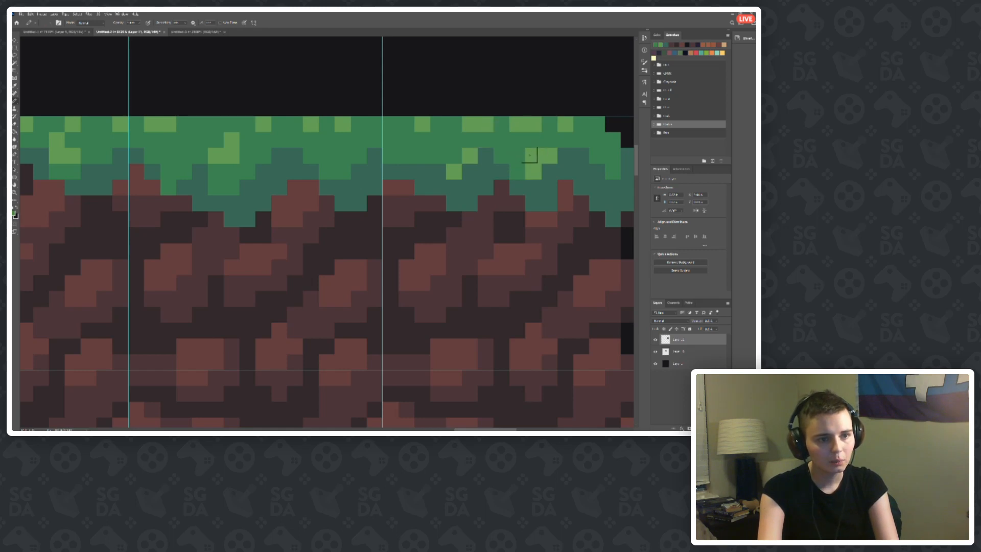
Step: Trim the bulky light green highlight clusters inside the grass to thin diagonal pairs by painting over their extra pixels
scroll(388, 156, "down", 3)
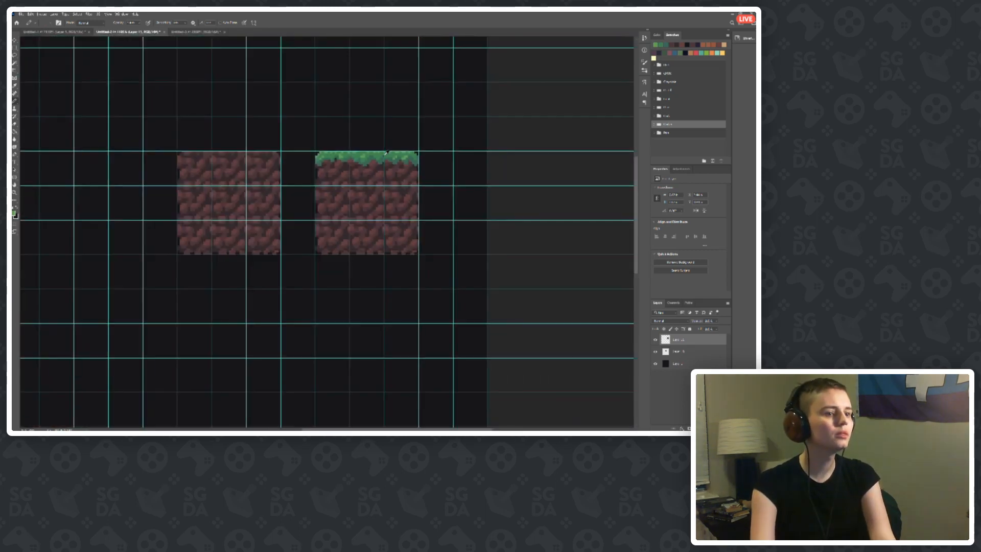
scroll(429, 138, "up", 5)
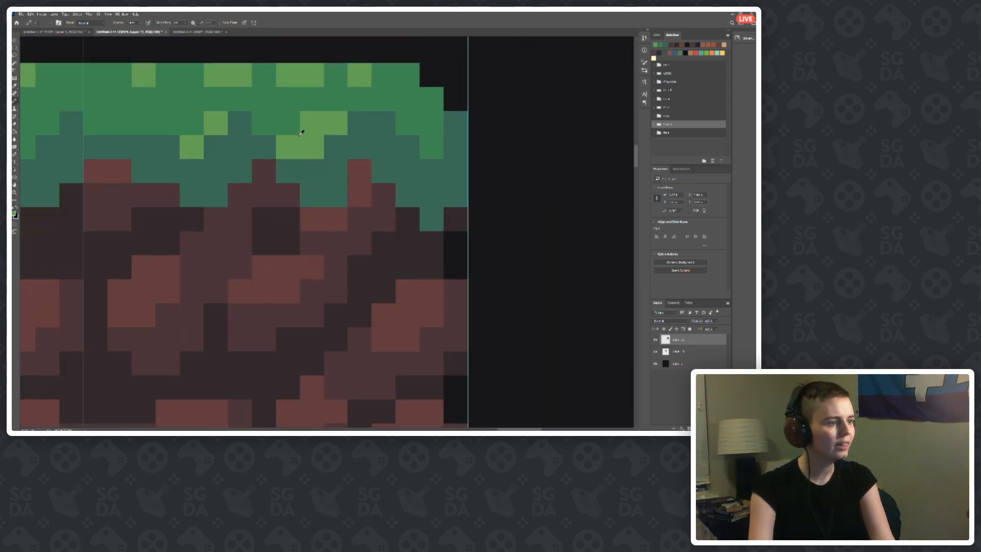
left_click(313, 148)
left_click(335, 123)
scroll(544, 145, "down", 4)
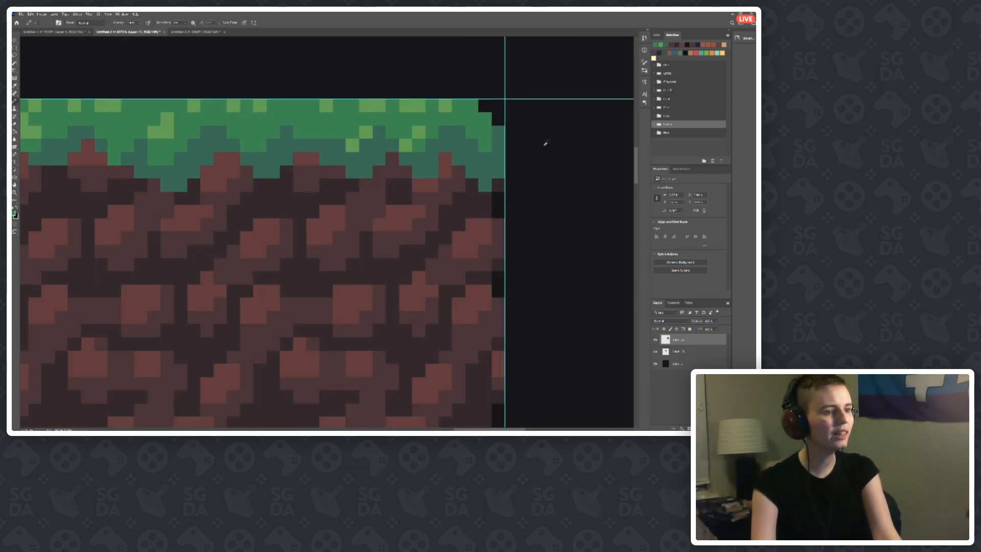
scroll(258, 153, "up", 2)
scroll(262, 162, "down", 4)
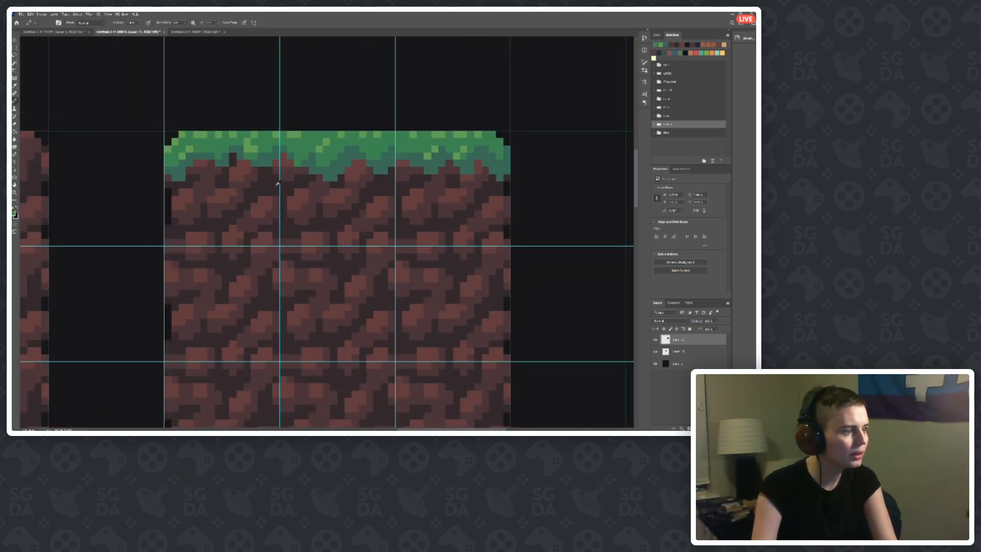
scroll(258, 161, "up", 3)
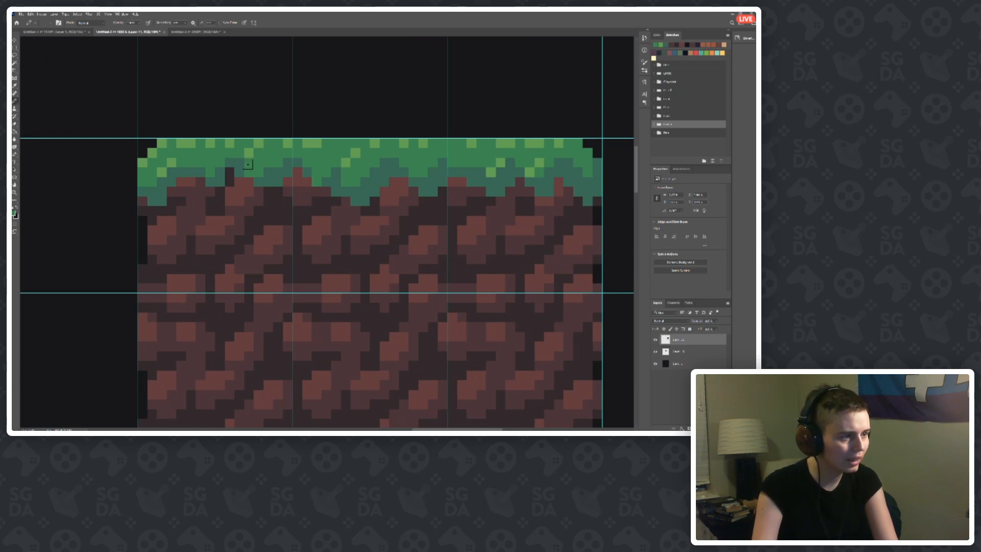
Step: Examine the dirt texture beneath the grass up close, sampling its dark brown, and compare it across the whole block
scroll(245, 164, "down", 2)
scroll(226, 172, "down", 2)
scroll(307, 306, "up", 4)
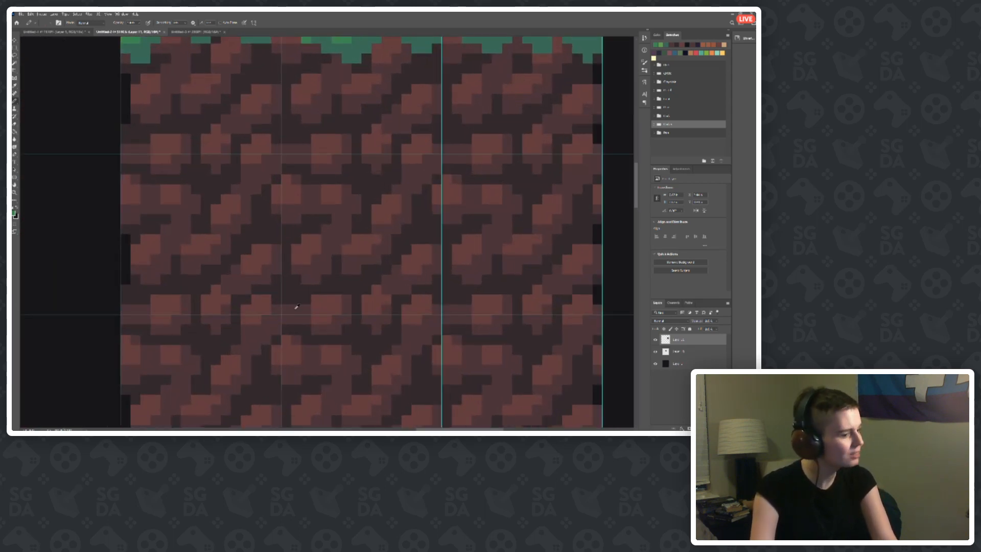
left_click(311, 275, "alt")
scroll(308, 247, "up", 4)
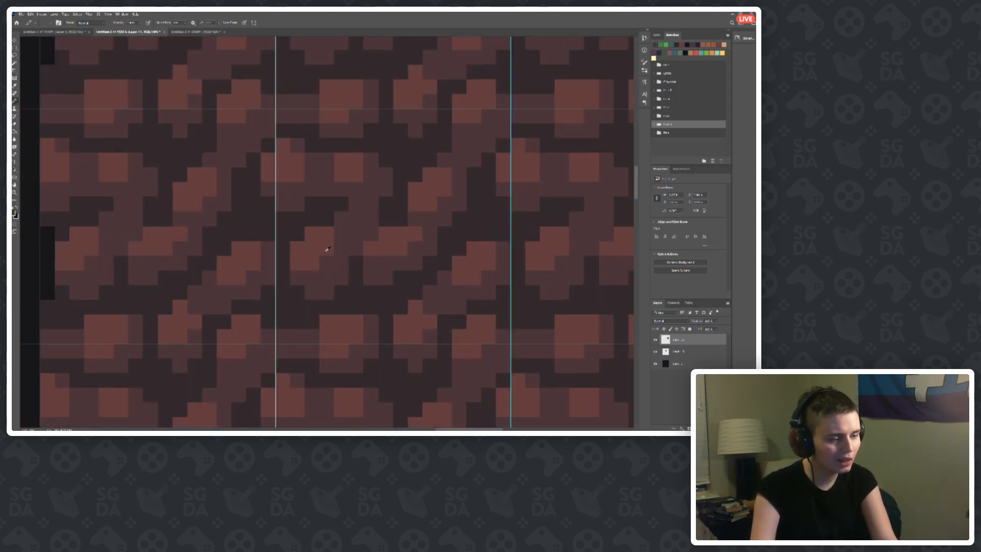
scroll(317, 203, "down", 4)
scroll(285, 198, "up", 3)
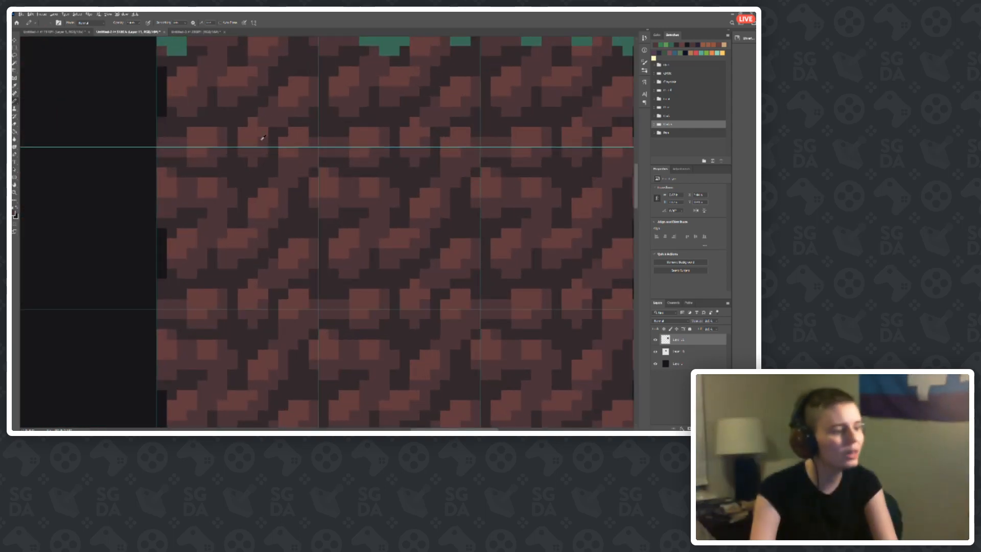
scroll(430, 259, "down", 2)
scroll(430, 258, "down", 1)
scroll(329, 234, "up", 5)
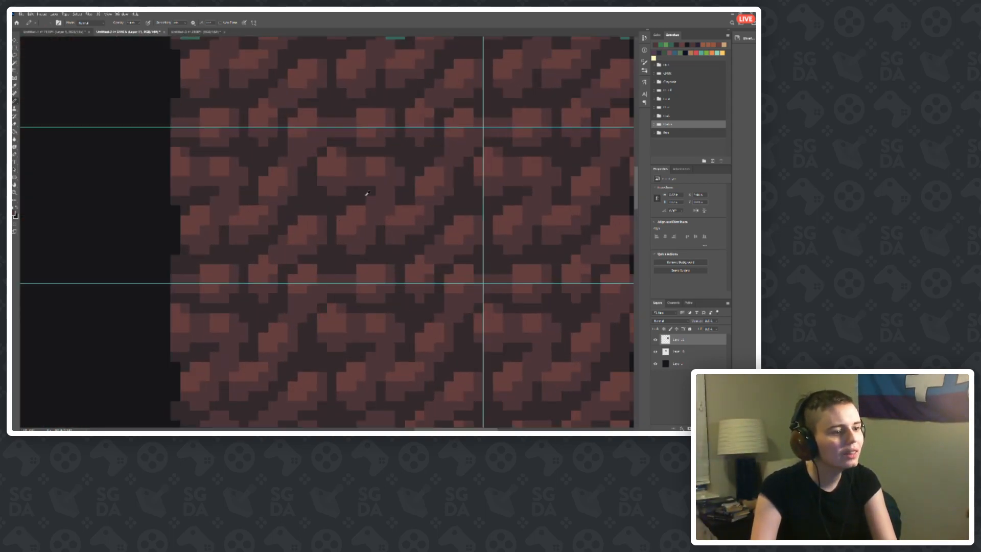
scroll(343, 177, "up", 1)
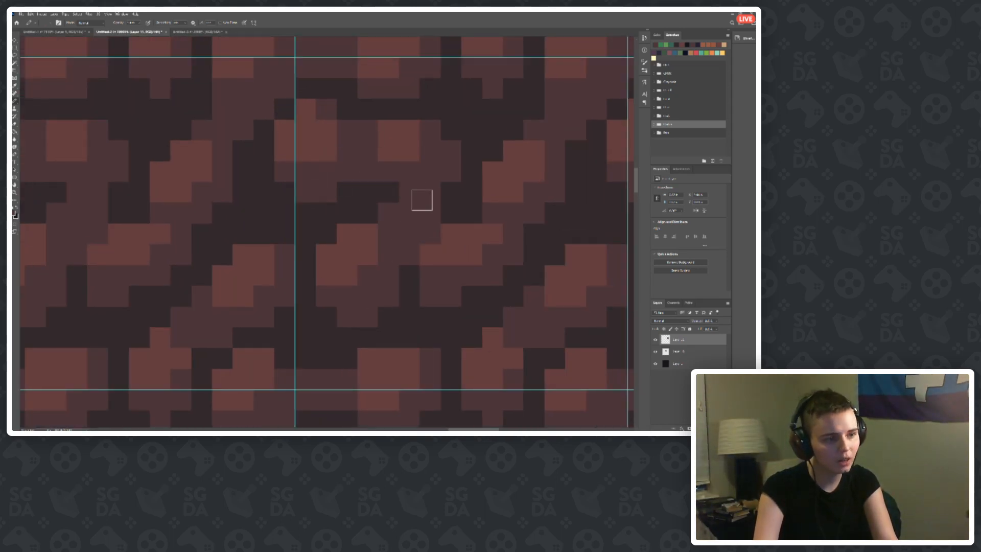
scroll(256, 245, "down", 4)
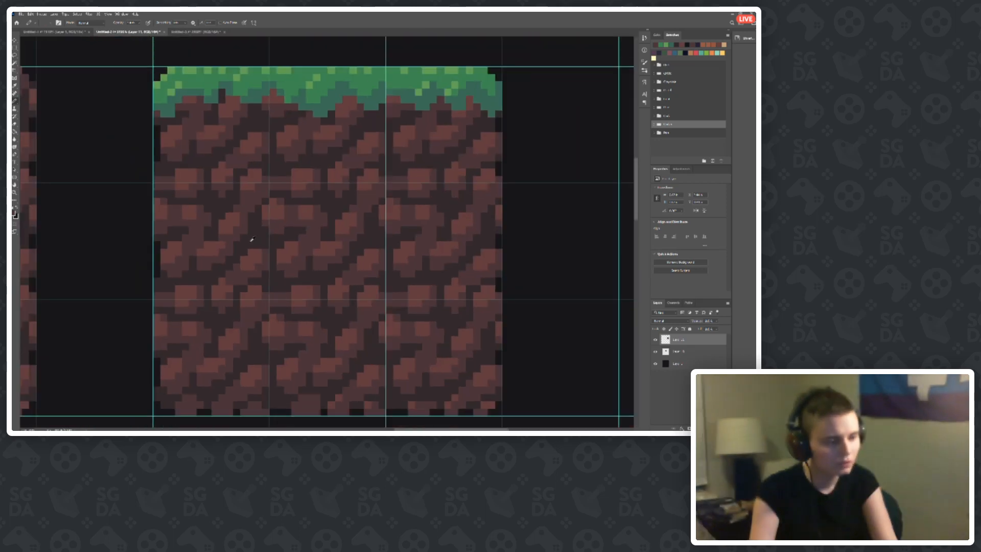
scroll(252, 239, "down", 2)
Step: Clear the guides to inspect the highlighted grass block beside the plain dirt block, and restore the guides
left_click(107, 14)
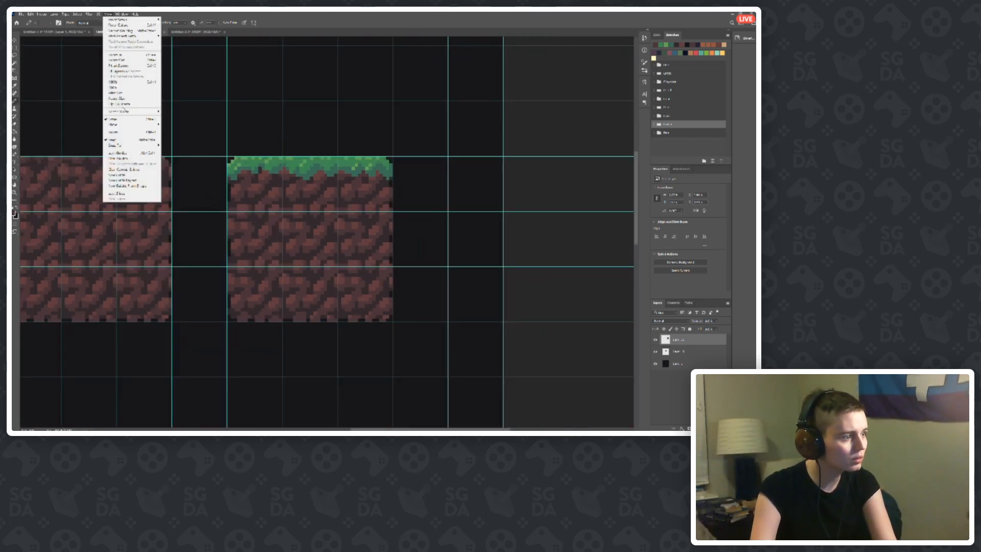
left_click(123, 158)
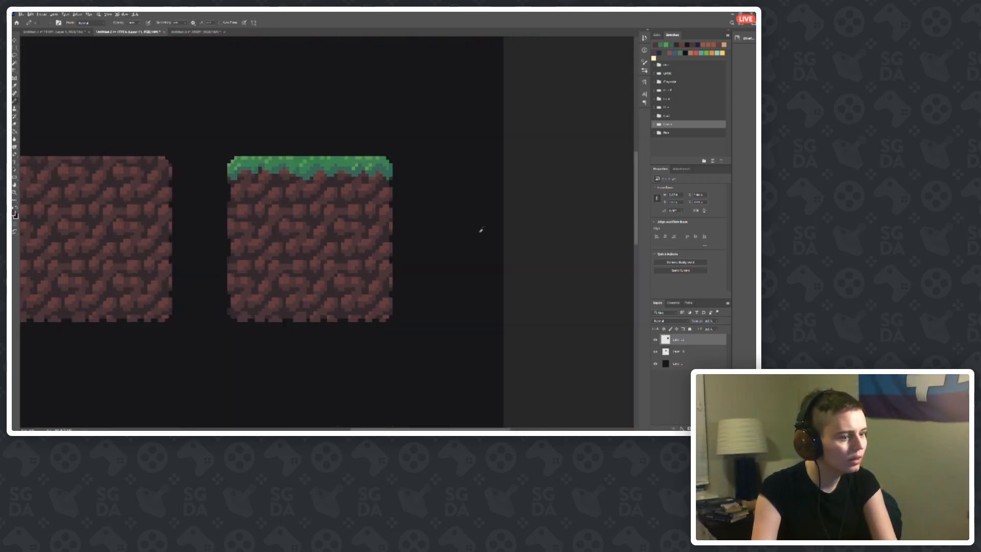
scroll(453, 213, "down", 3)
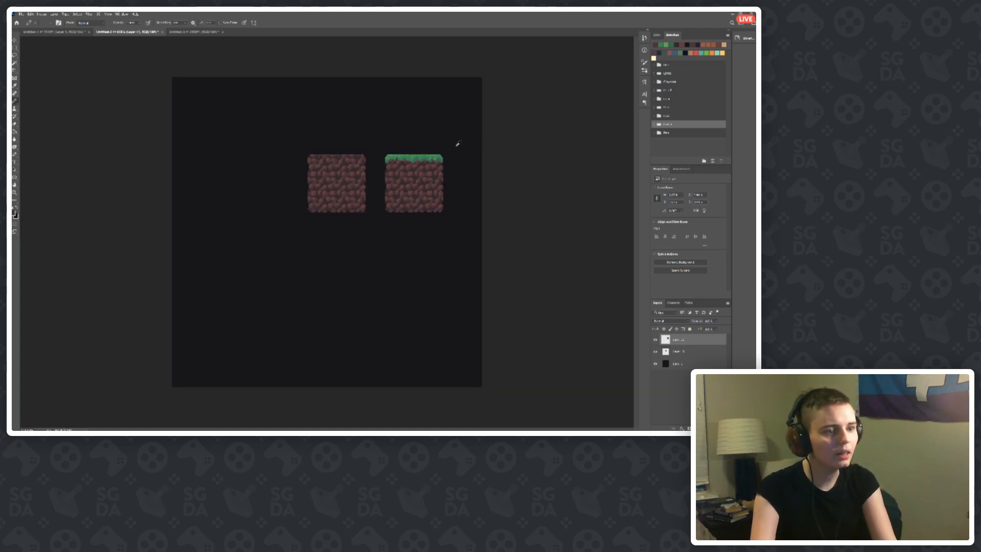
scroll(458, 145, "up", 2)
scroll(476, 95, "up", 4)
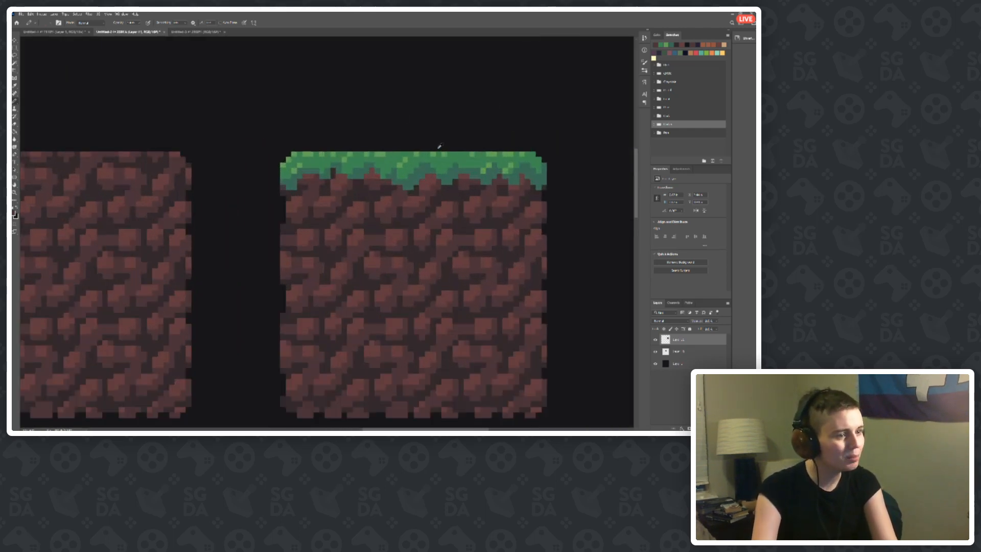
key("ctrl+z")
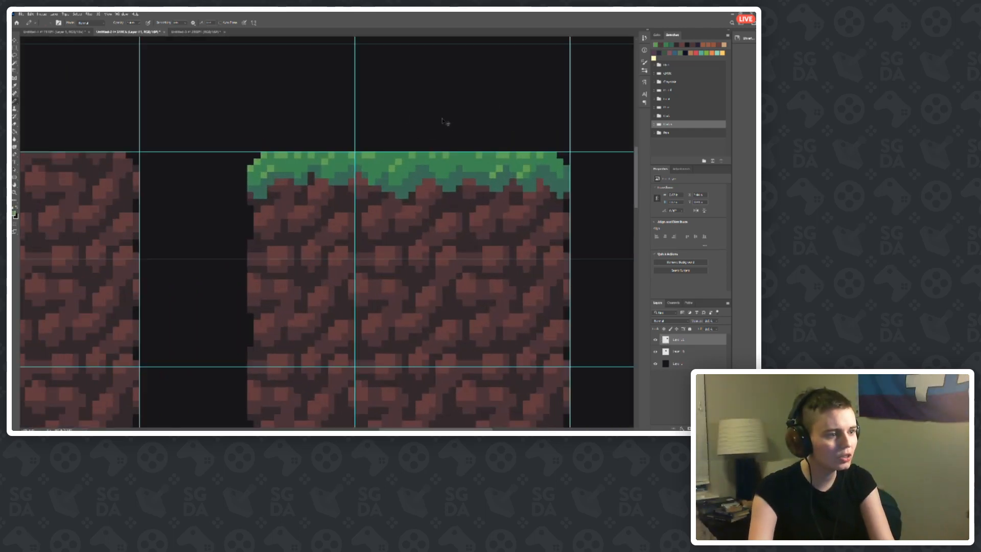
Step: Paint the grass's top pixel row as a continuous light green line and add uneven highlight pixels beneath it
left_click_drag(315, 155, 493, 151)
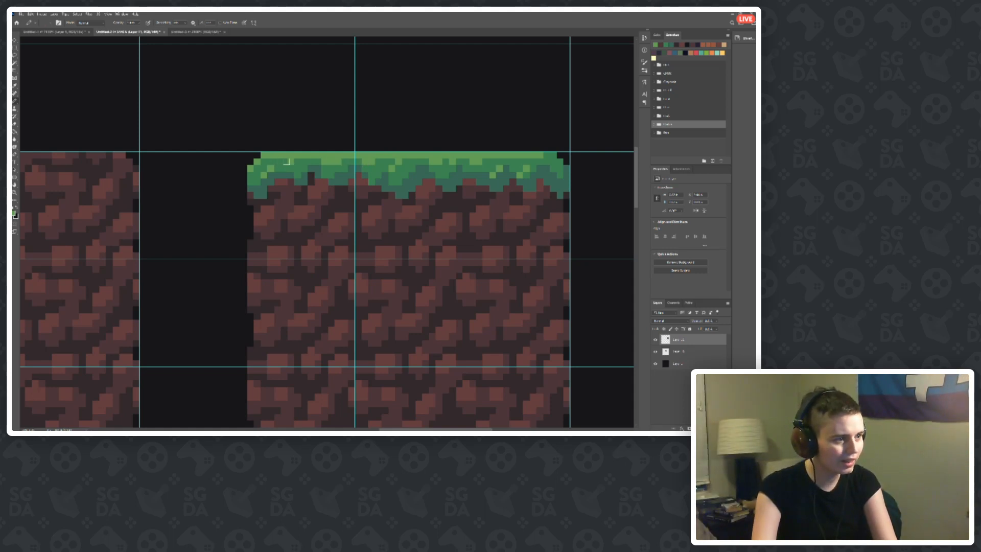
scroll(289, 155, "down", 6)
scroll(397, 146, "up", 2)
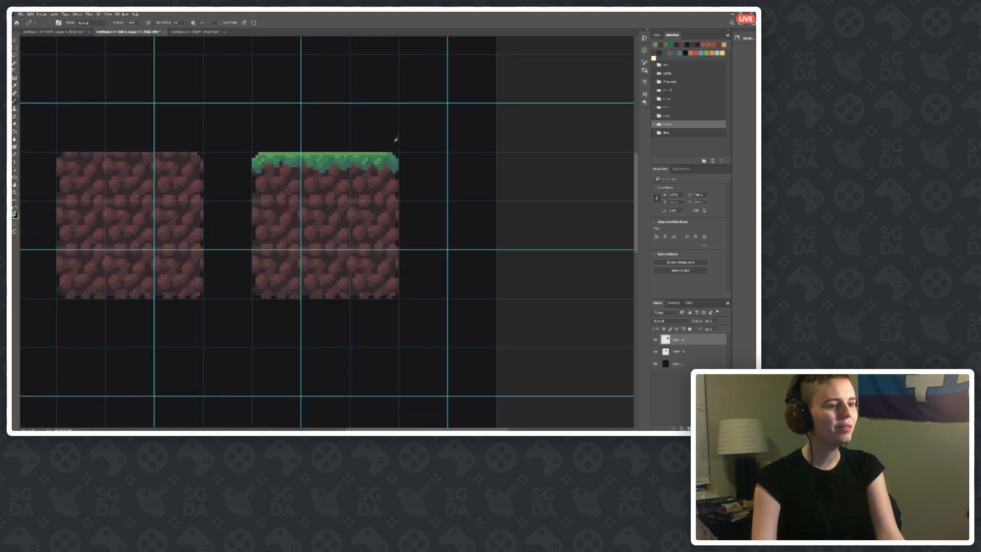
scroll(396, 138, "up", 4)
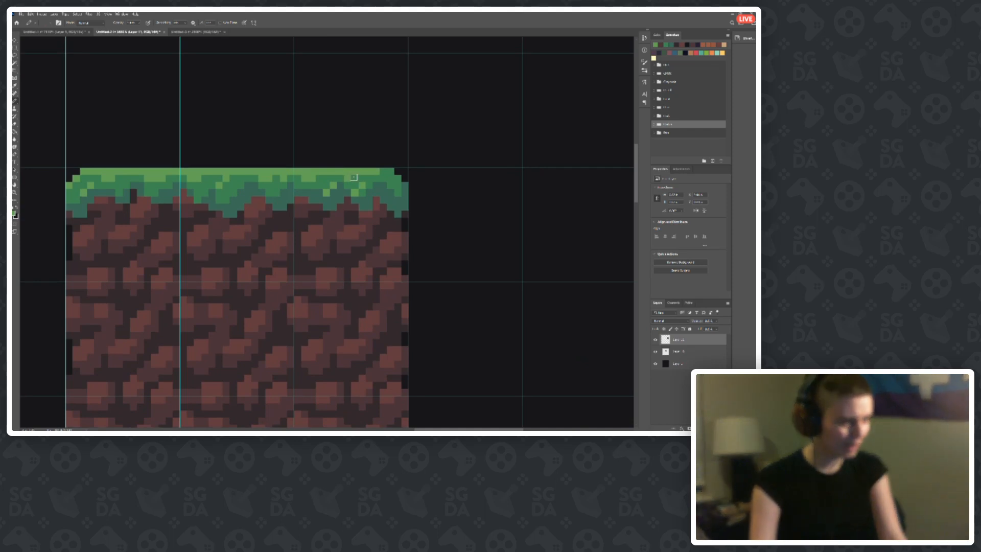
Step: Clear the guides to compare the grass-topped block with the plain dirt block at several zoom levels, and restore the tile grid
scroll(416, 151, "down", 5)
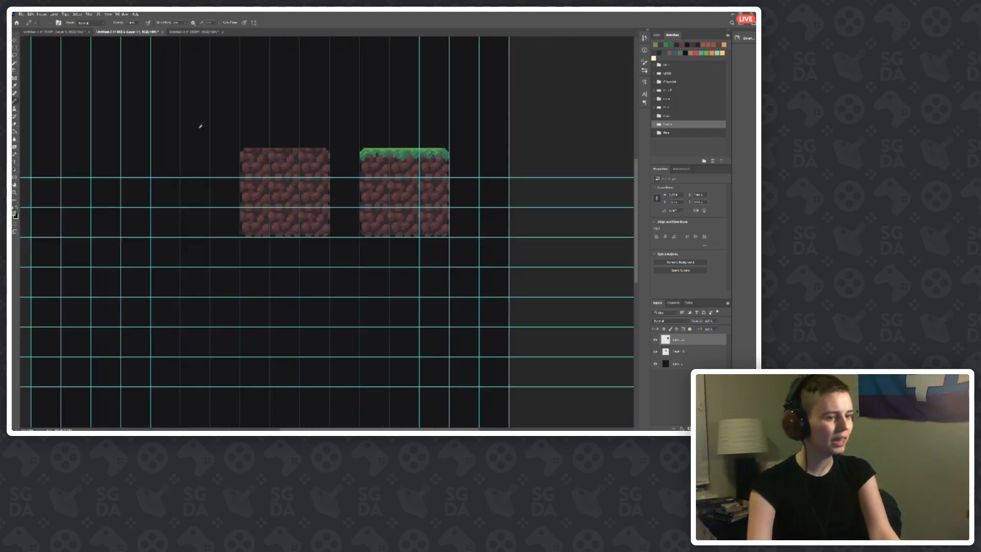
left_click(107, 15)
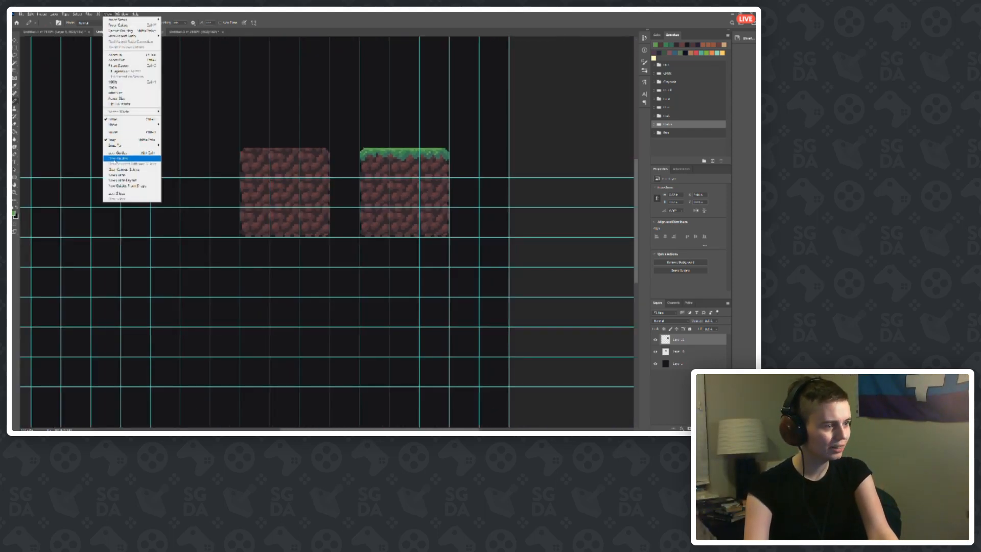
left_click(123, 159)
scroll(345, 215, "down", 3)
scroll(511, 149, "up", 3)
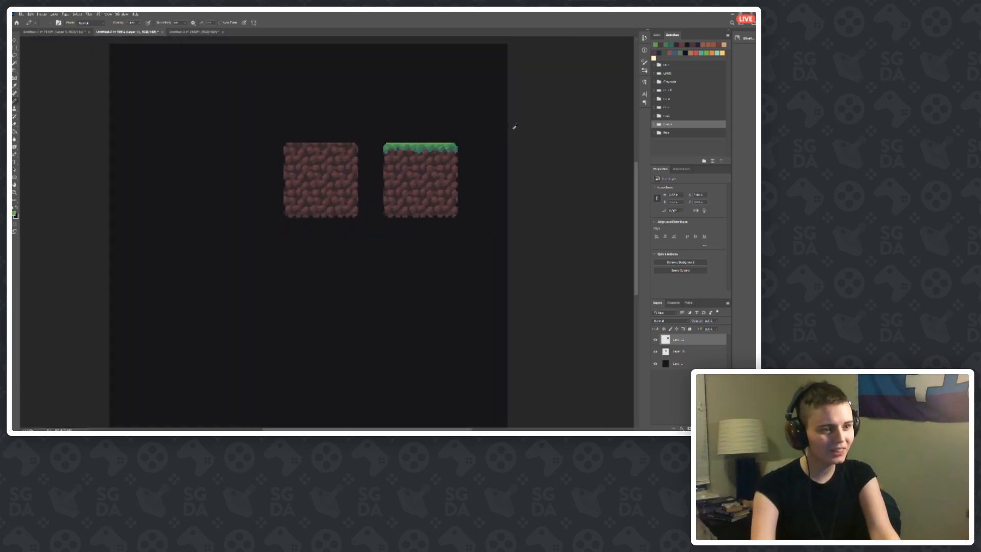
scroll(516, 138, "up", 4)
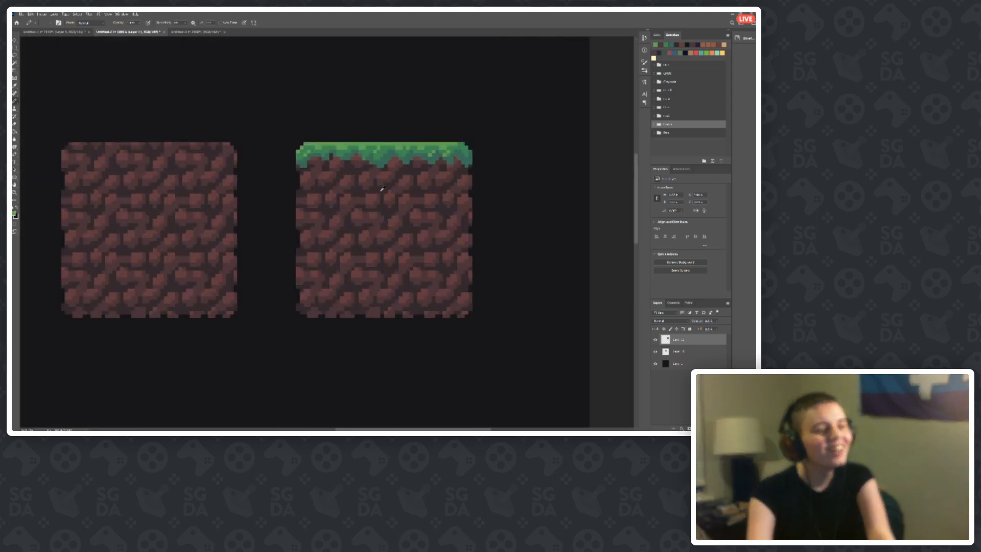
scroll(405, 225, "down", 2)
scroll(429, 199, "up", 1)
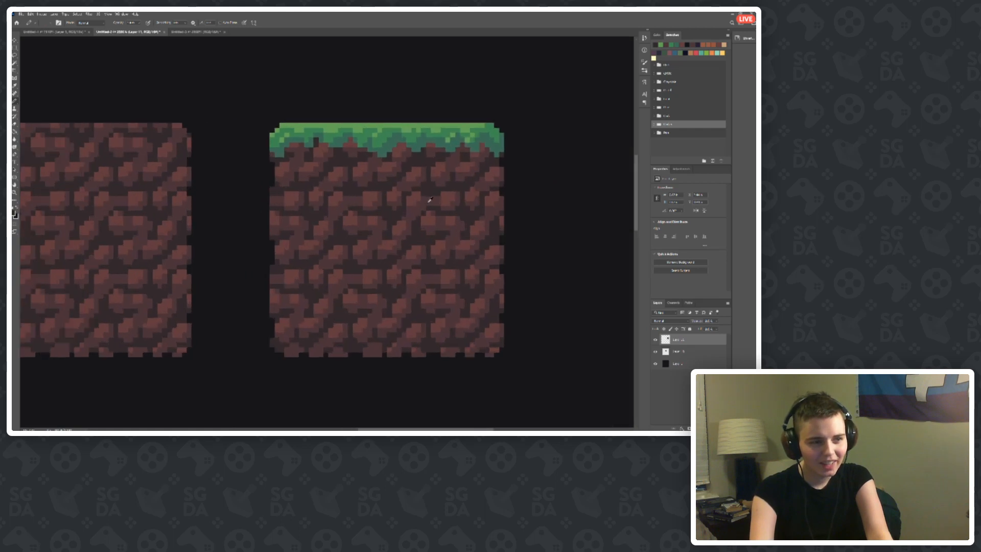
scroll(367, 206, "up", 1)
scroll(361, 225, "down", 2)
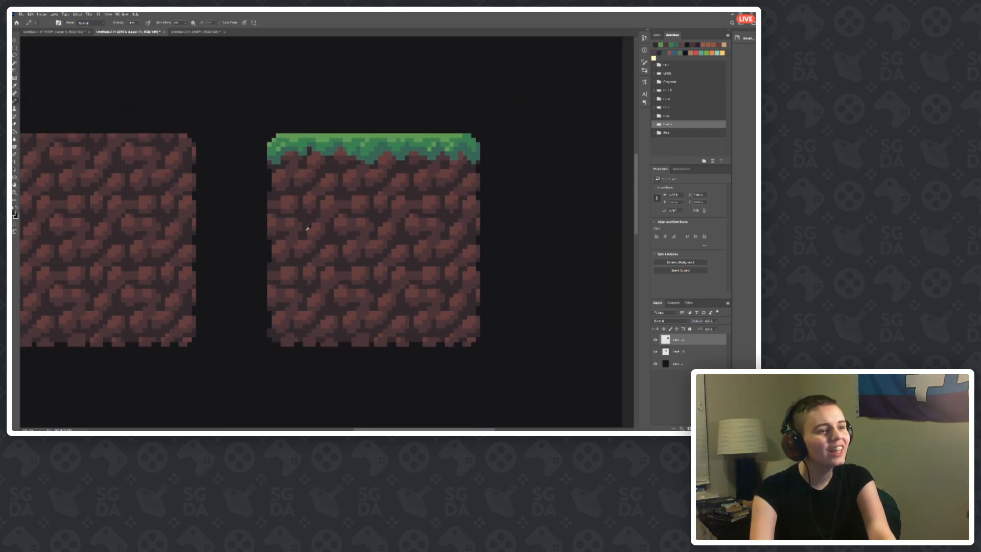
scroll(346, 205, "up", 3)
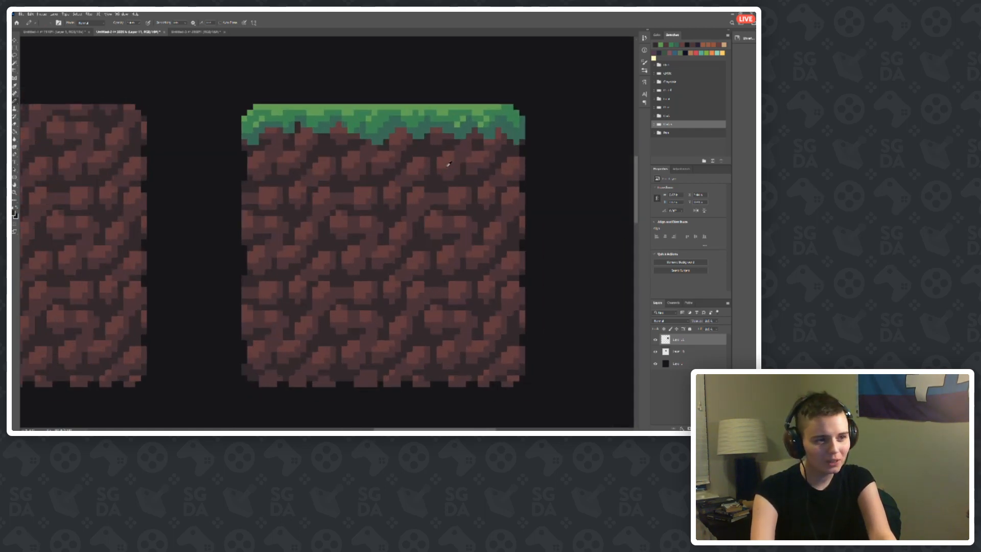
scroll(396, 221, "down", 1)
scroll(444, 239, "up", 1)
scroll(455, 220, "down", 1)
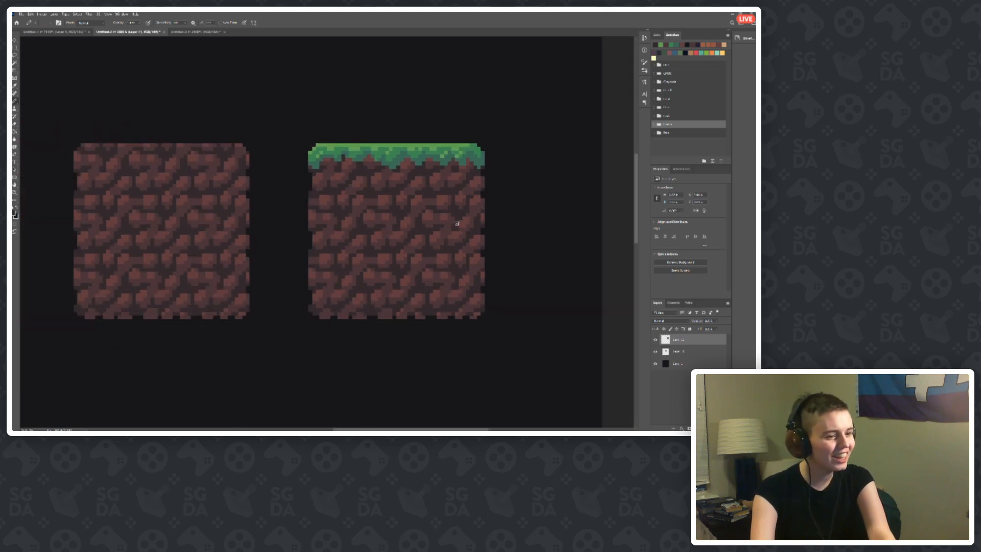
key("ctrl+apostrophe")
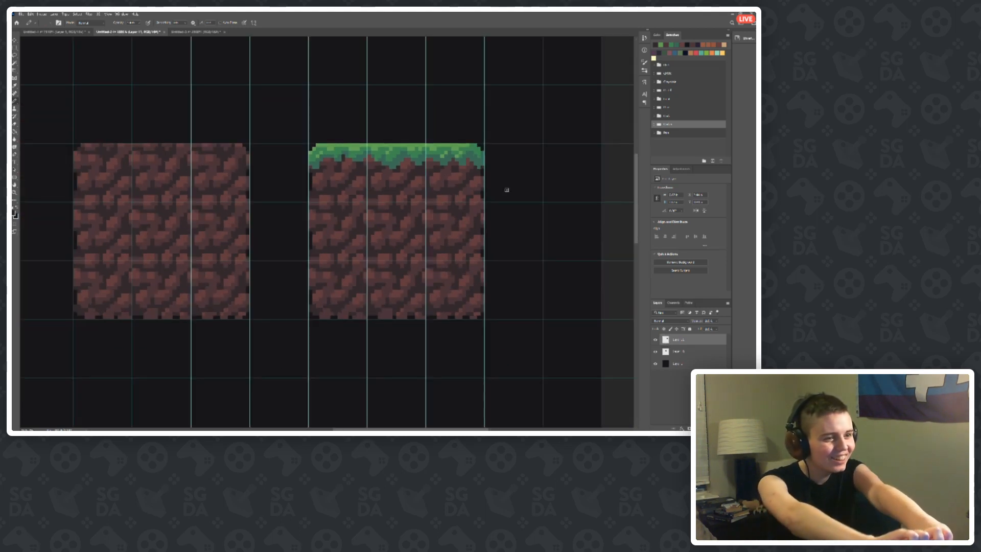
Step: Add a new empty layer above the two block layers
scroll(467, 183, "down", 1)
scroll(385, 183, "up", 2)
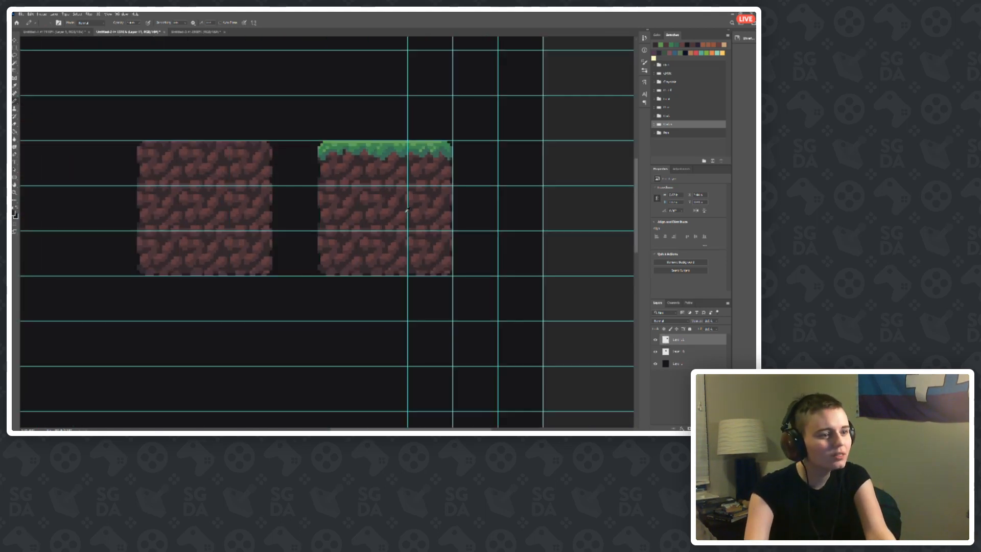
scroll(381, 189, "up", 1)
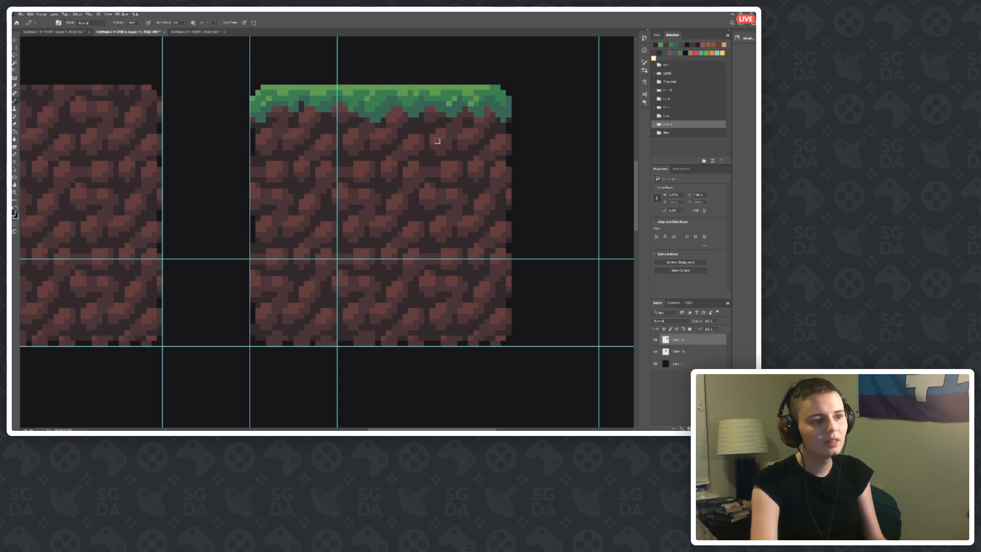
scroll(510, 149, "down", 3)
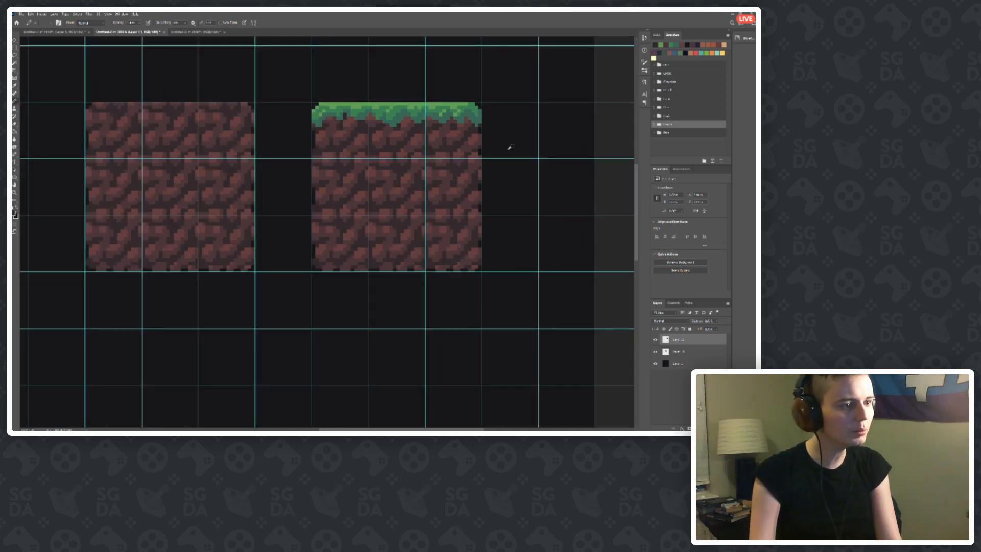
scroll(501, 151, "up", 2)
scroll(343, 138, "up", 1)
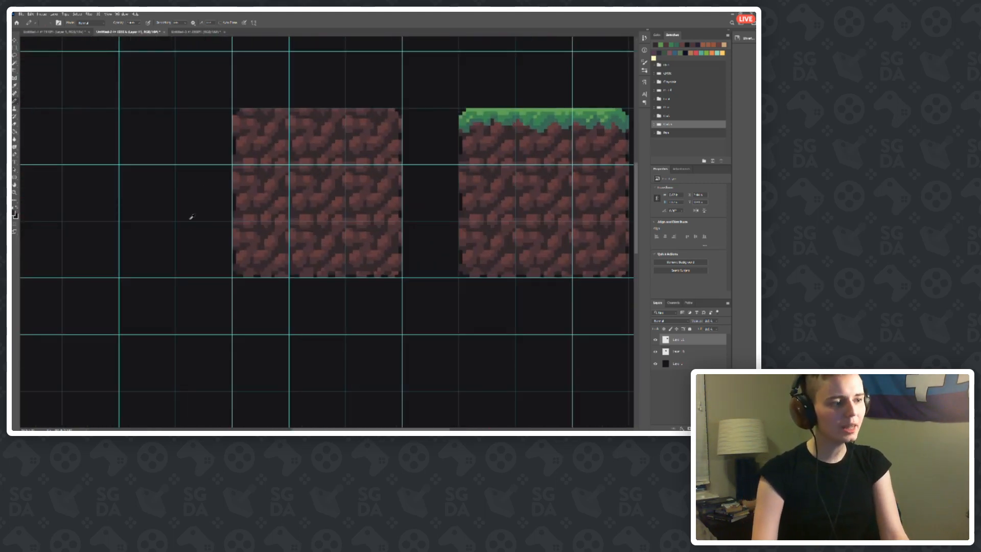
scroll(223, 168, "down", 4)
scroll(309, 223, "up", 3)
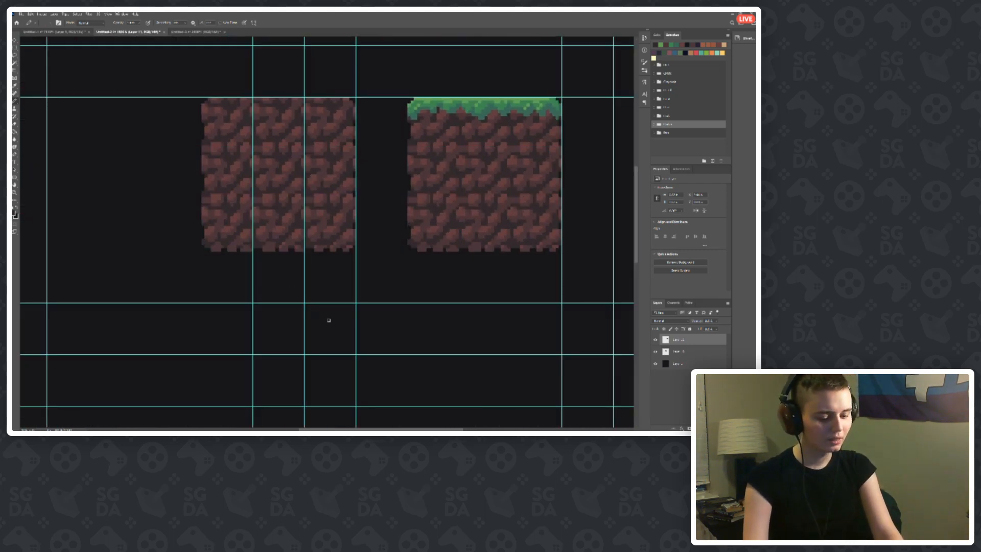
scroll(328, 320, "down", 2)
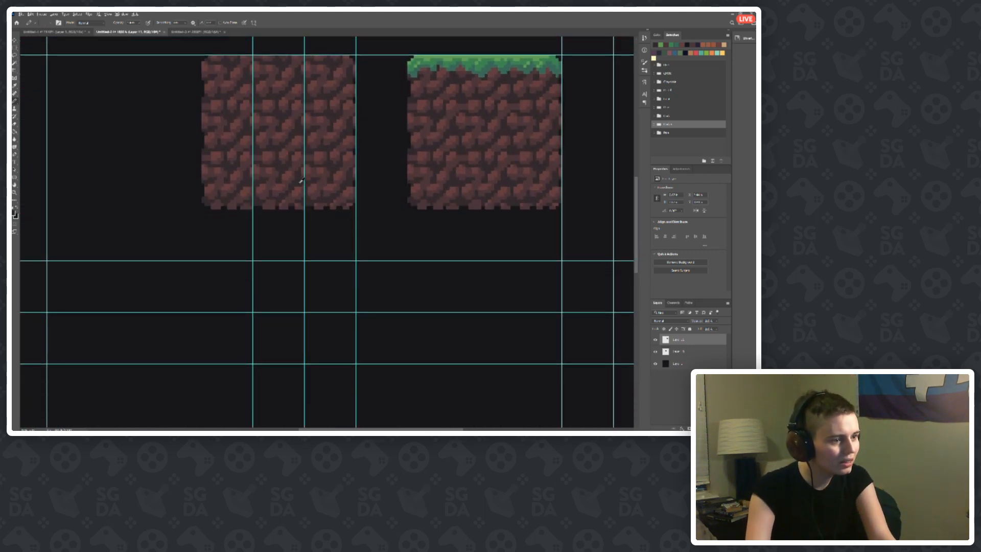
left_click(713, 428)
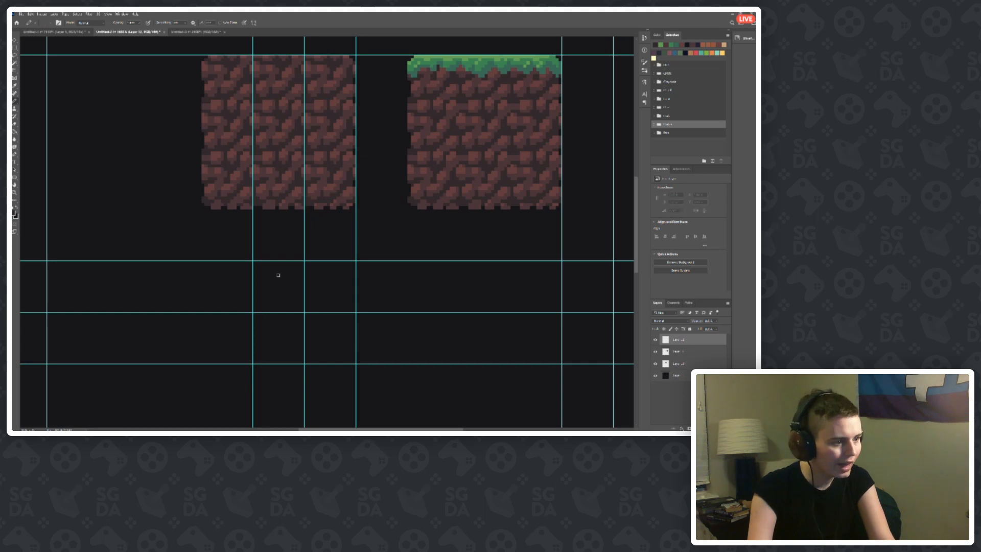
Step: Draw a dark brown square outline two tiles wide and two tiles high, one tile below the plain dirt block
left_click_drag(203, 262, 301, 267)
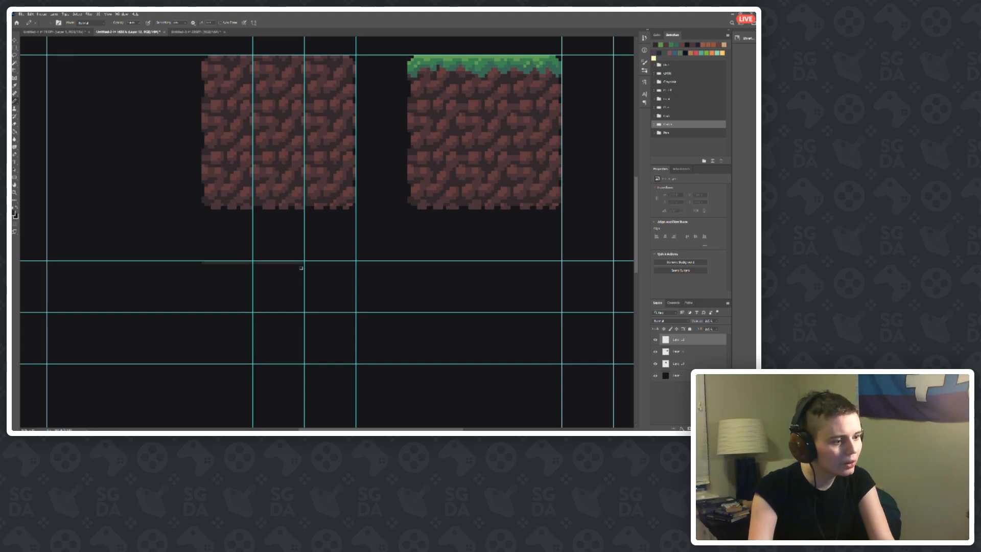
left_click(301, 361, "shift")
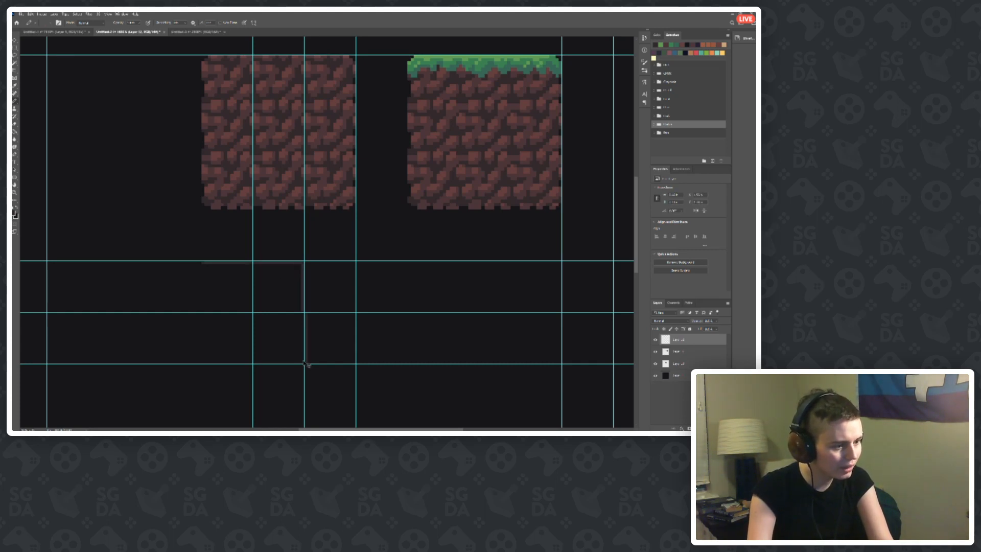
key("ctrl+z")
scroll(303, 361, "up", 1)
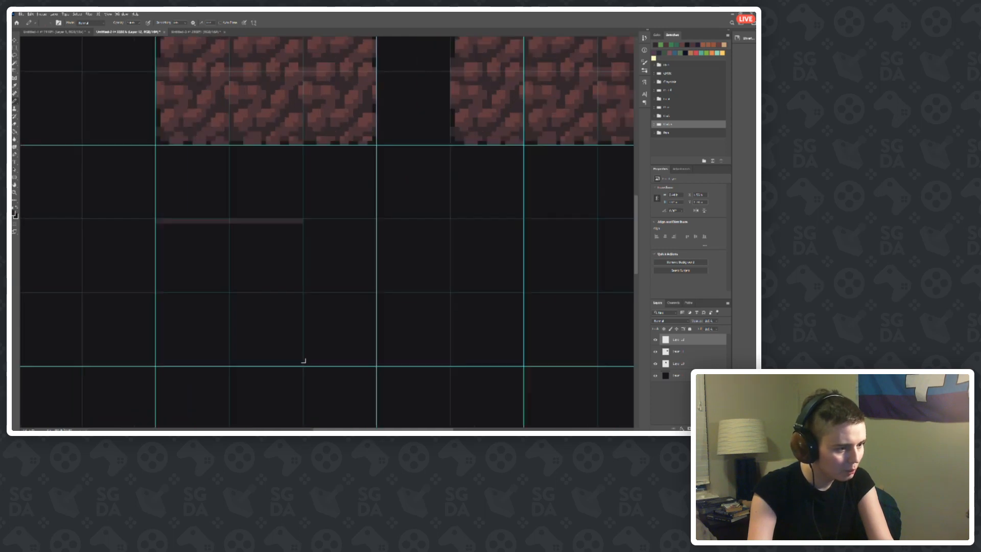
left_click_drag(298, 355, 301, 222)
mouse_move(164, 277)
left_mouse_down()
mouse_move(162, 362)
mouse_move(297, 364)
left_mouse_up()
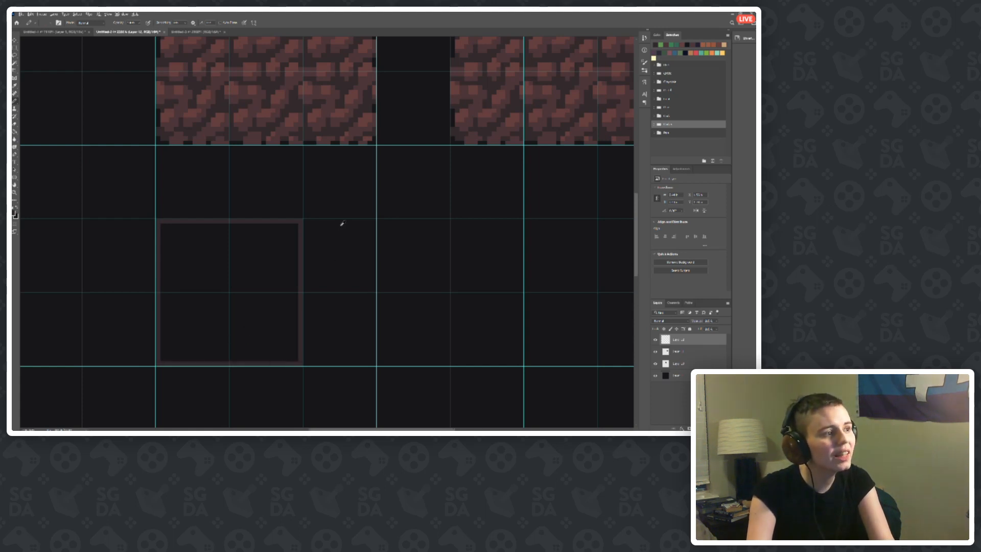
Step: Draw an irregular rounded outline inside the square and fill the area around it with the same dark brown
scroll(341, 223, "down", 4)
scroll(264, 220, "up", 2)
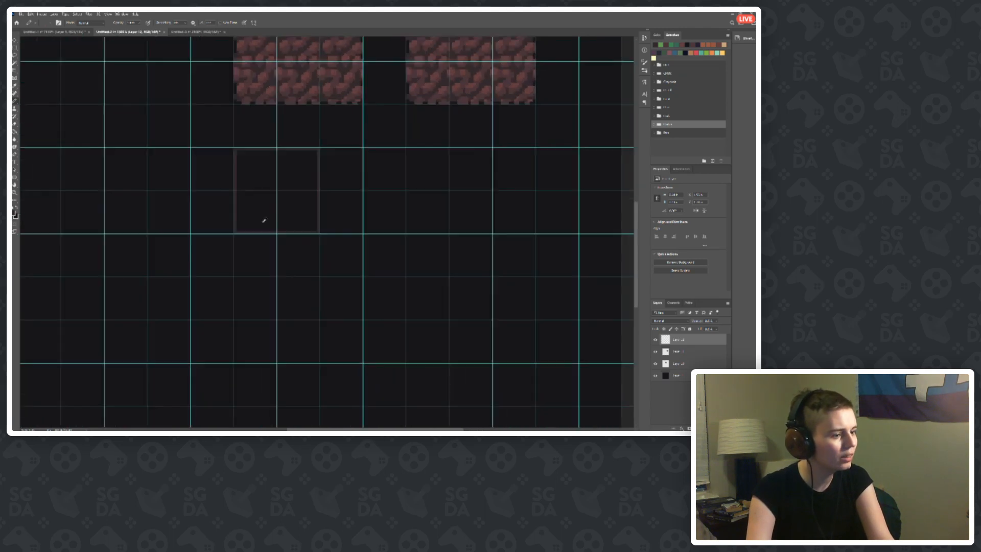
scroll(284, 201, "up", 4)
scroll(320, 205, "down", 6)
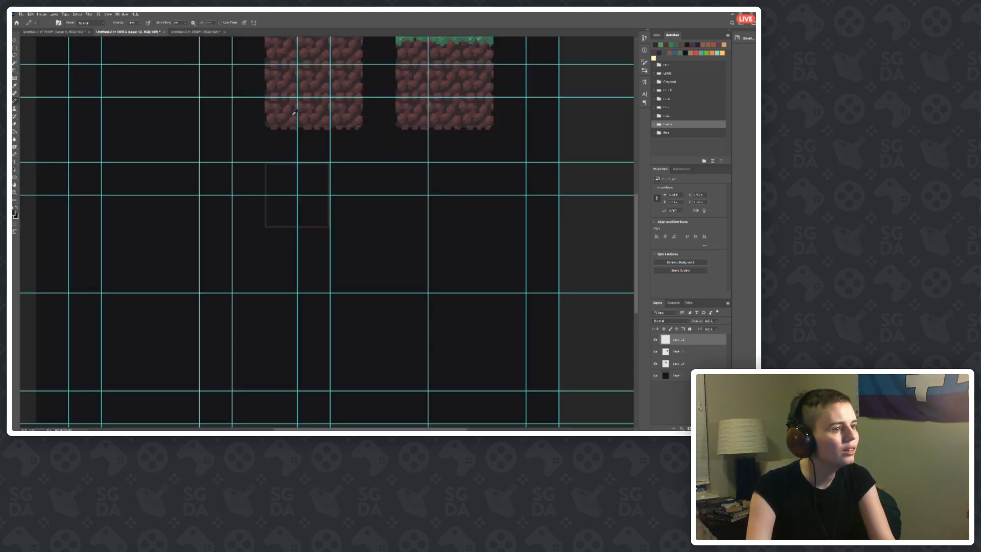
scroll(287, 89, "up", 2)
scroll(287, 92, "up", 2)
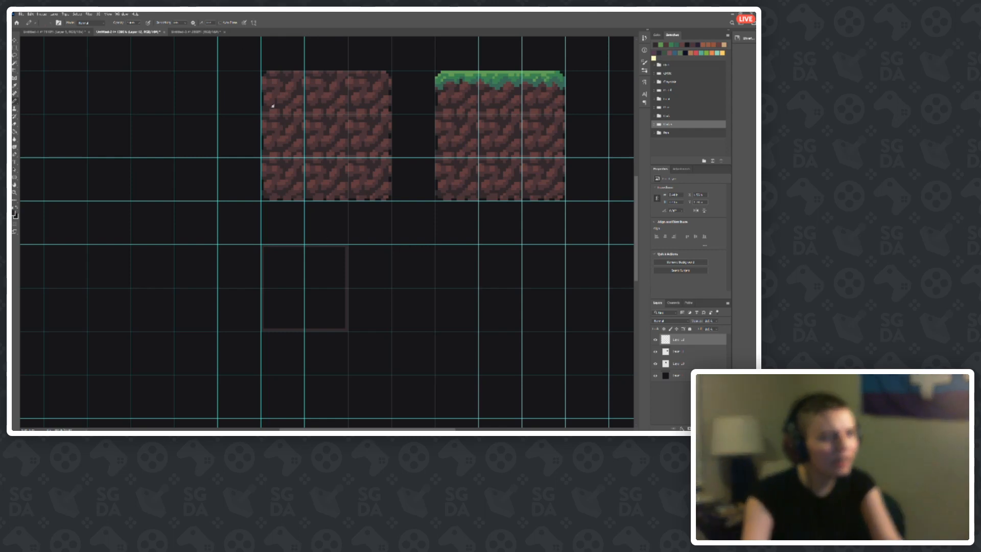
scroll(310, 180, "down", 1)
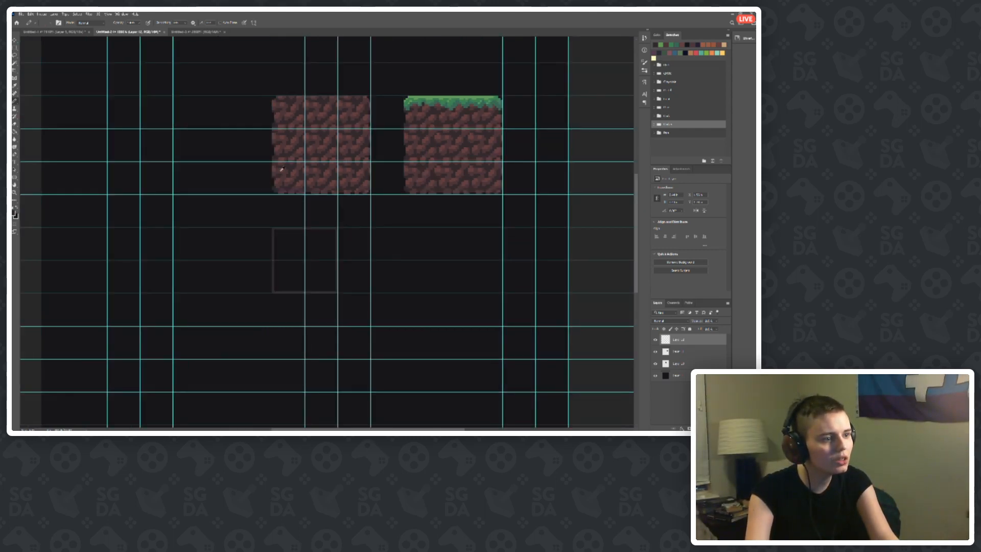
scroll(305, 221, "up", 4)
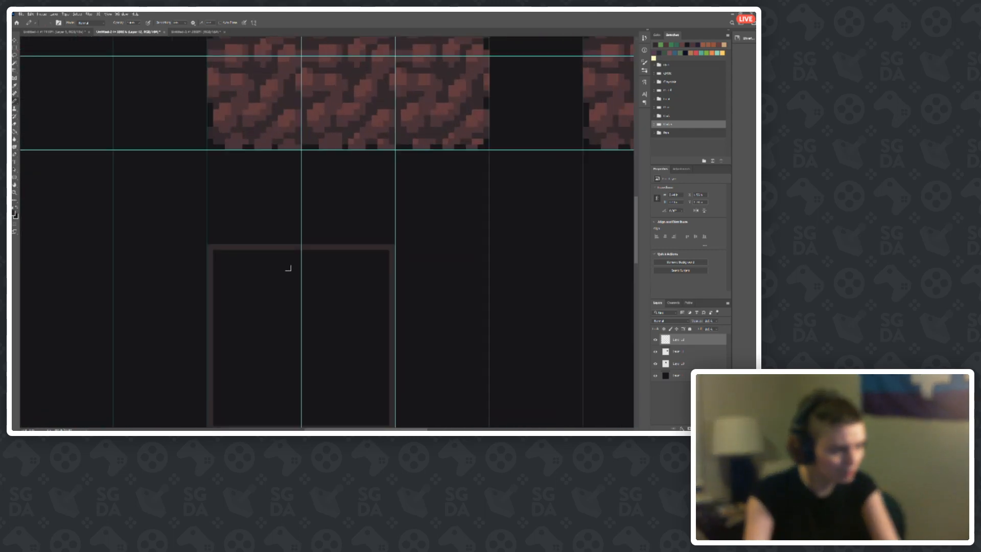
mouse_move(379, 359)
left_mouse_down()
mouse_move(331, 400)
mouse_move(267, 381)
mouse_move(260, 301)
mouse_move(309, 272)
mouse_move(299, 269)
mouse_move(342, 320)
mouse_move(347, 368)
mouse_move(313, 389)
mouse_move(268, 381)
mouse_move(251, 312)
mouse_move(293, 273)
left_mouse_up()
key("ctrl+z")
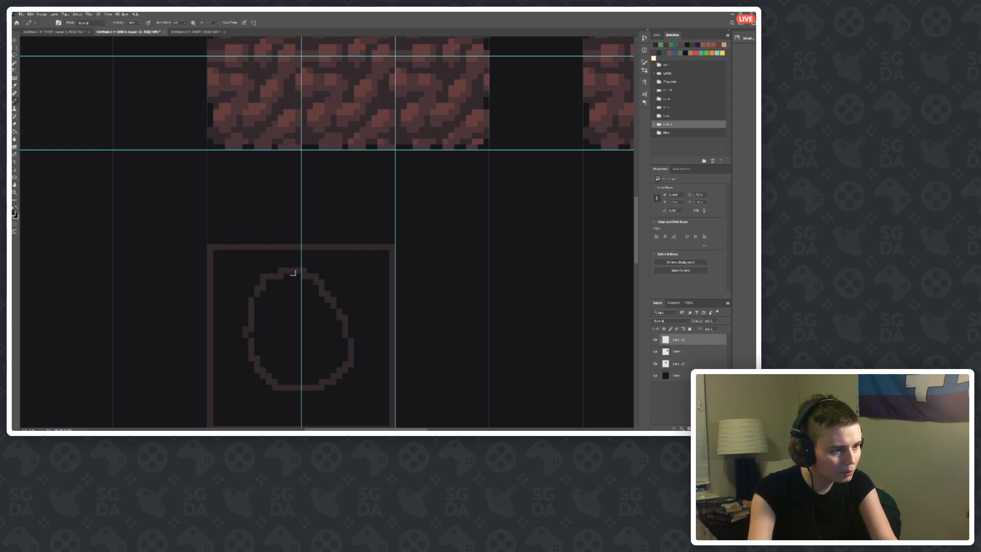
key("g")
left_click(226, 285)
key("b")
Step: Paint lighter brown stone shapes in the square's upper-right and lower-right corners, and undo the lower one
scroll(288, 256, "down", 4)
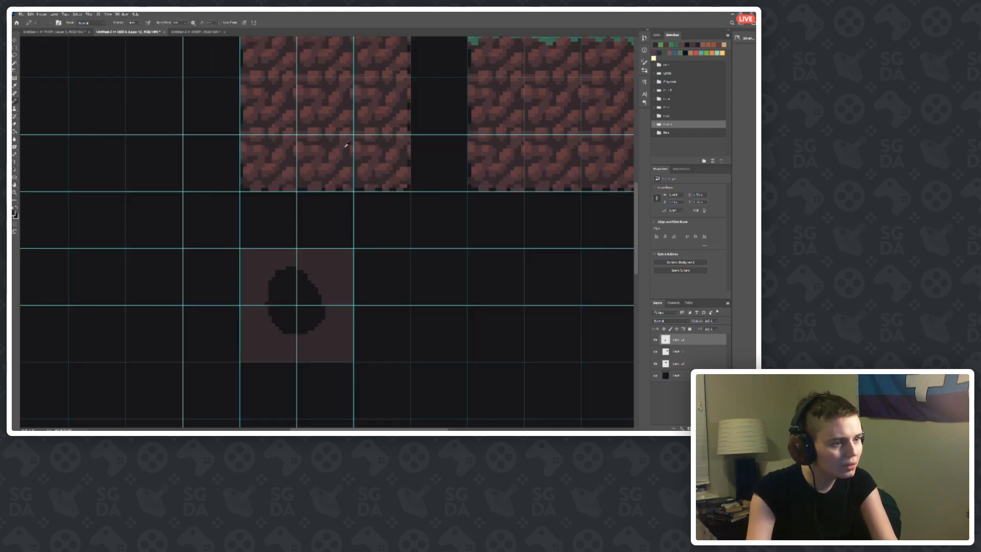
scroll(327, 302, "up", 4)
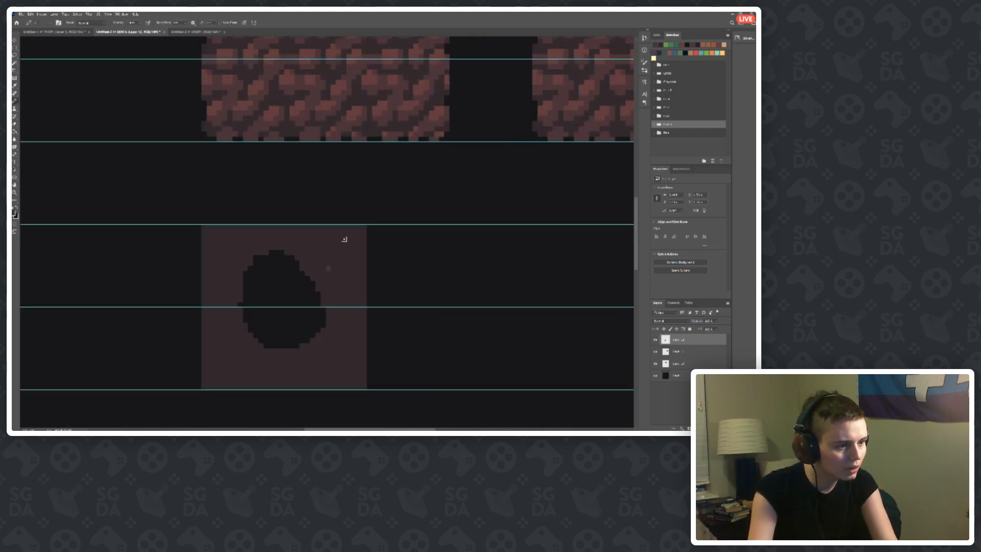
left_click_drag(341, 241, 341, 272)
mouse_move(344, 331)
left_mouse_down()
mouse_move(330, 367)
mouse_move(348, 346)
mouse_move(324, 346)
left_mouse_up()
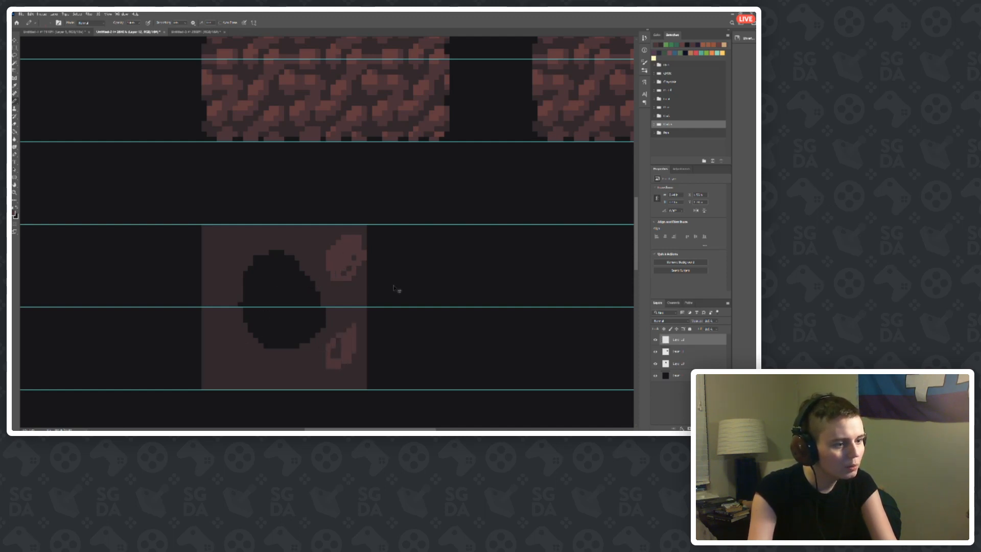
key("ctrl+z")
Step: Enlarge the eraser and erase the whole brown square with its hole and stone shape, ready to paint again
key("e")
key("bracketright")
key("bracketright")
key("bracketright")
key("bracketright")
key("bracketright")
key("bracketright")
key("bracketright")
key("bracketright")
key("bracketright")
key("bracketright")
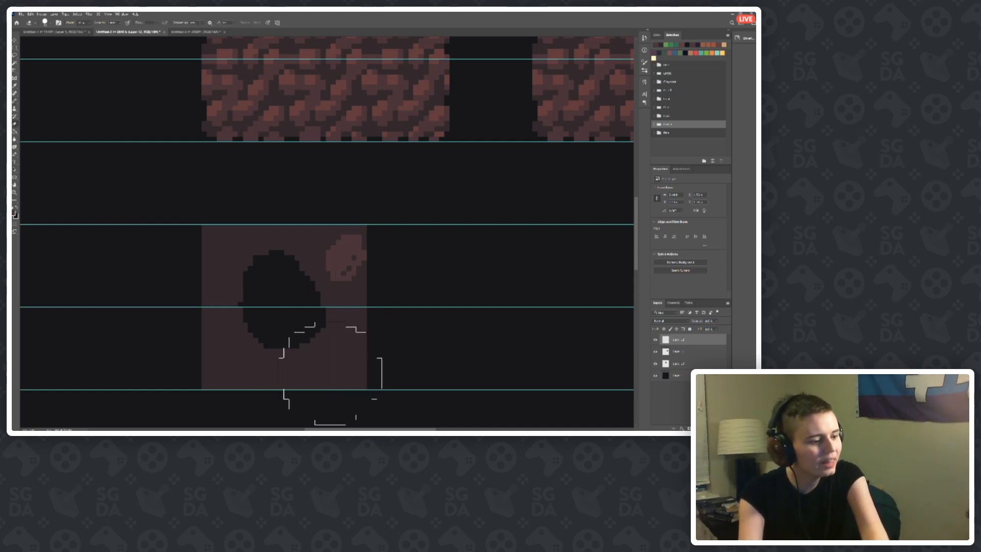
mouse_move(331, 373)
left_mouse_down()
mouse_move(256, 303)
mouse_move(307, 322)
mouse_move(332, 261)
mouse_move(296, 285)
left_mouse_up()
key("b")
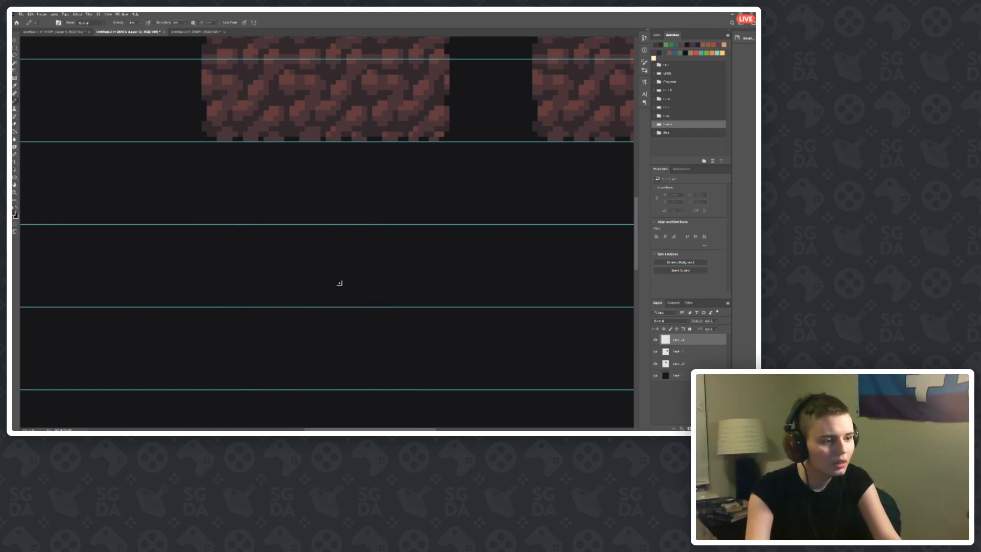
Step: Review the two blocks zoomed out and switch to the blank dark document
scroll(318, 274, "down", 12)
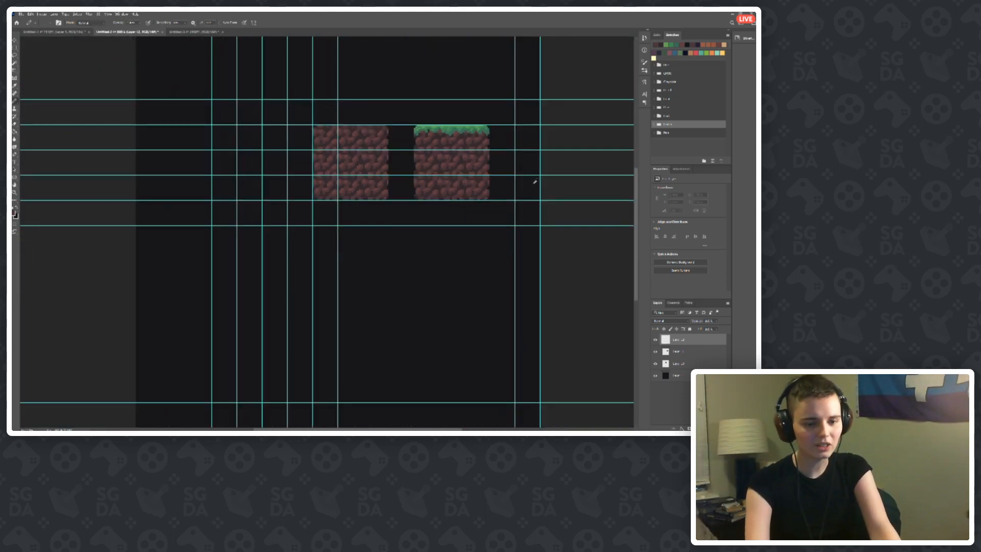
scroll(463, 102, "up", 1)
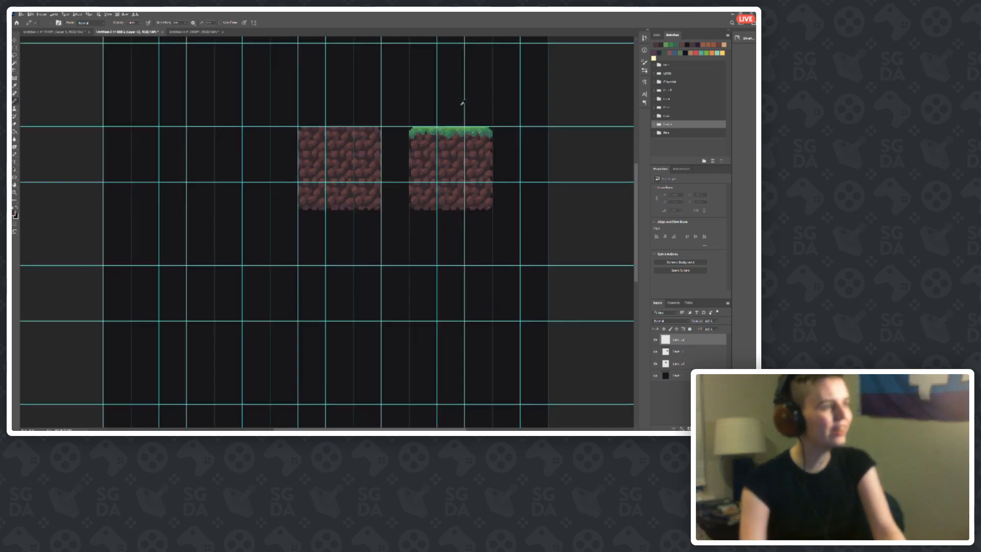
scroll(462, 102, "up", 2)
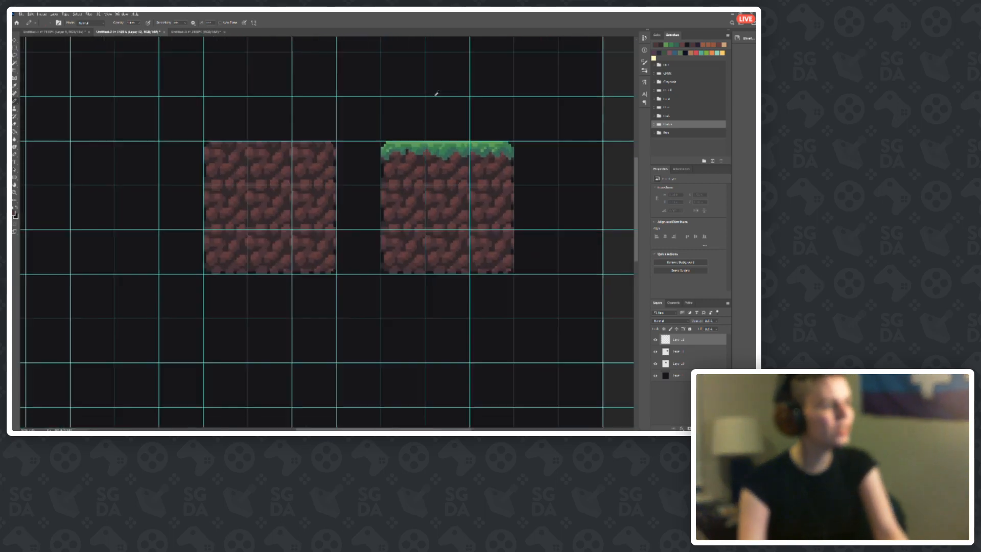
left_click(207, 33)
scroll(218, 180, "up", 1)
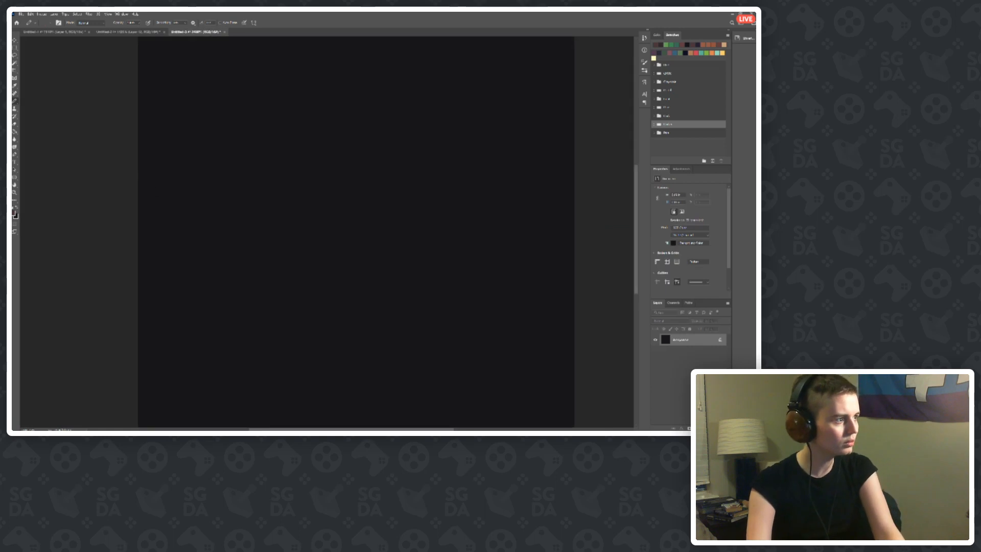
Step: Sample the brick red from the lower vertical color ramp in the palette document and return to the blank dark document
left_click(31, 32)
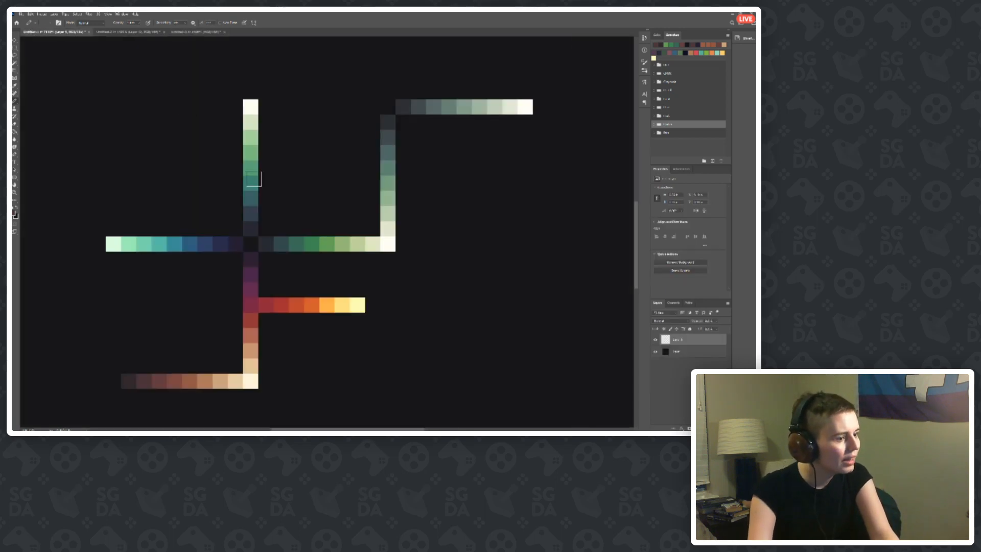
left_click(252, 320)
left_click(252, 305)
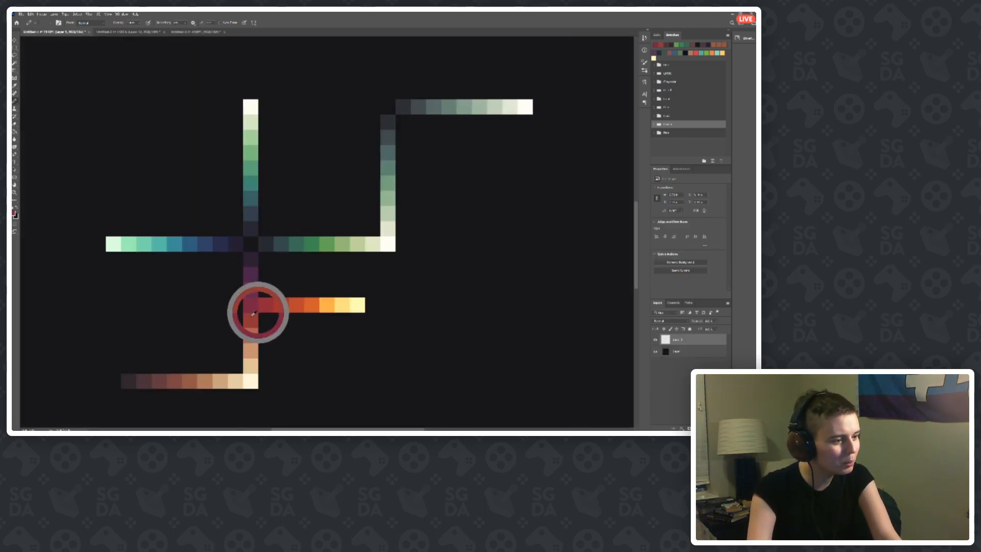
left_click(199, 32)
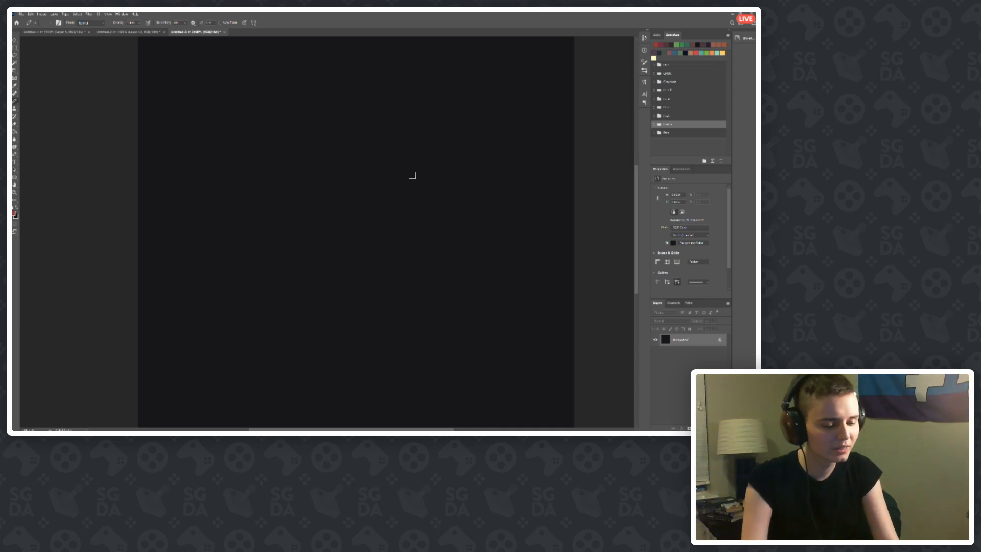
Step: Try a short brick-red stroke directly on the blank canvas's background
key("ctrl+minus")
scroll(275, 215, "down", 1)
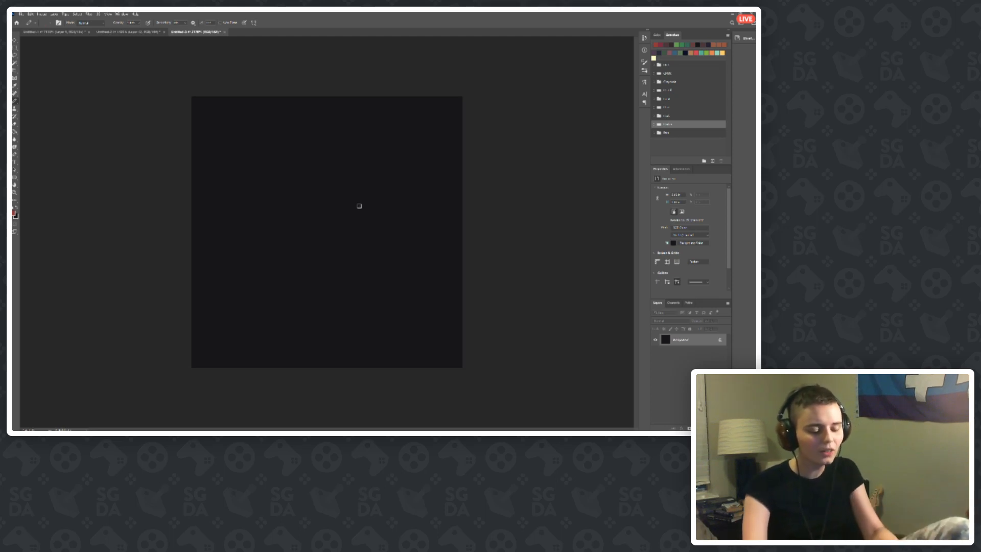
key("ctrl+plus")
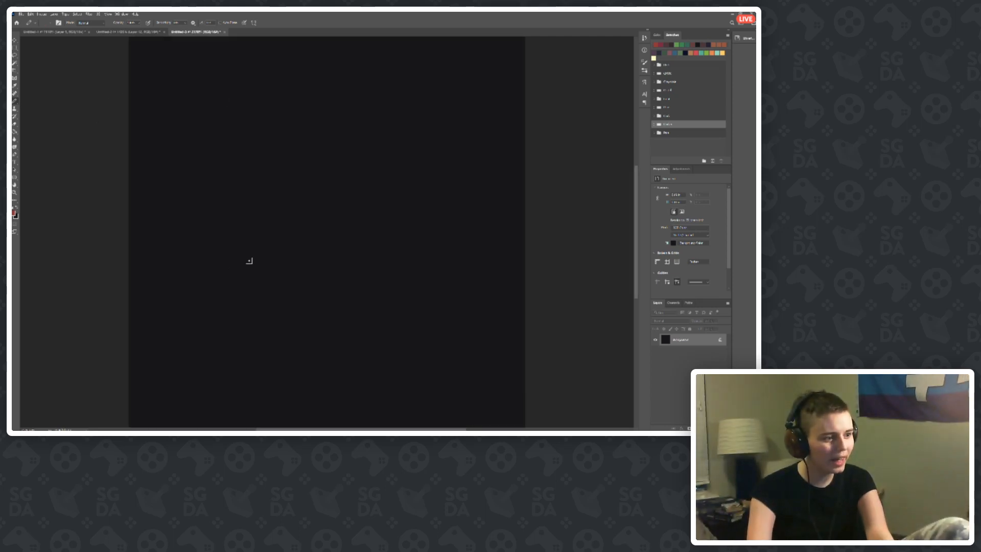
mouse_move(302, 243)
left_mouse_down()
mouse_move(348, 196)
mouse_move(285, 203)
mouse_move(333, 249)
left_mouse_up()
key("ctrl+z")
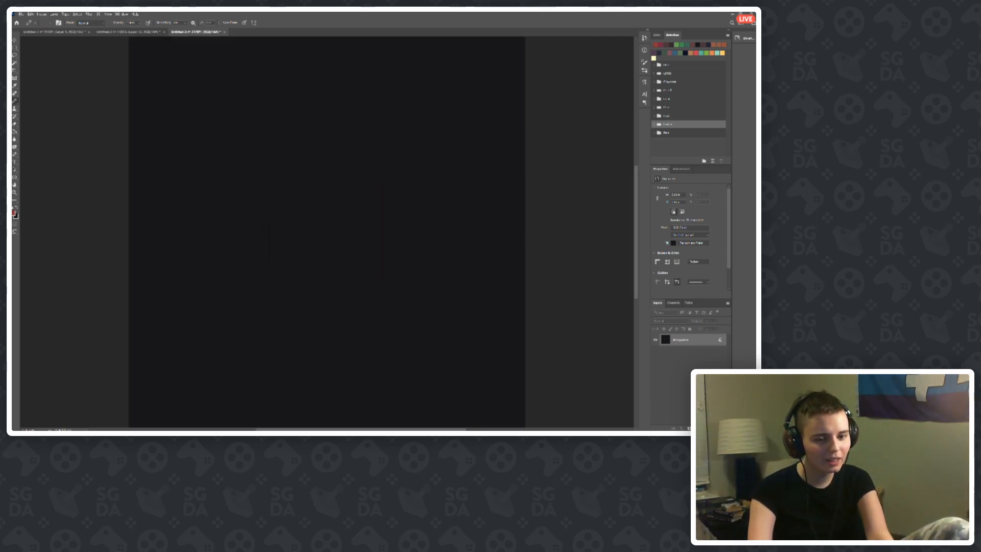
Step: Add a new empty layer above the background for sketching
key("ctrl+shift+alt+n")
key("ctrl+minus")
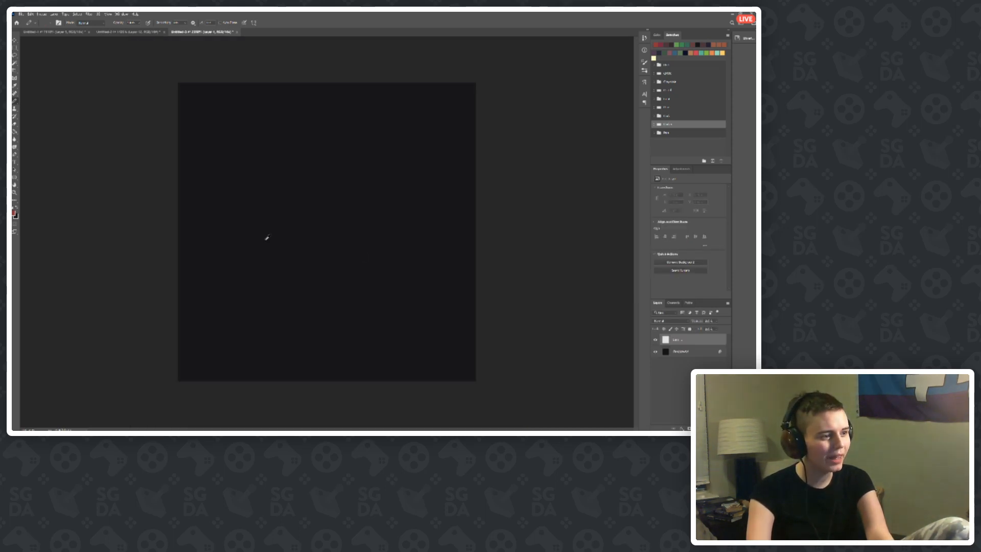
scroll(178, 226, "up", 2)
scroll(180, 168, "up", 1)
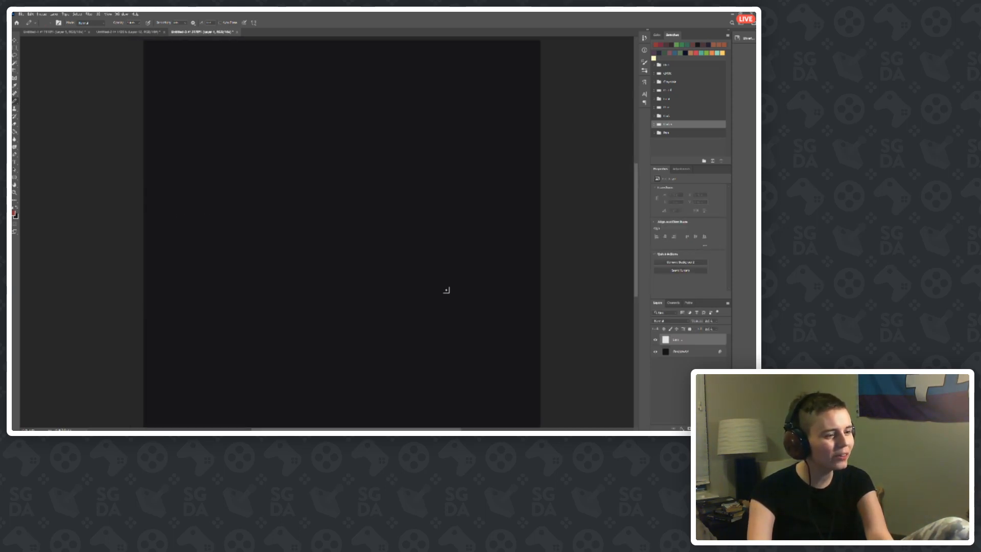
Step: Try several loose brick-red oval outlines on the new layer, undoing each attempt
mouse_move(221, 234)
left_mouse_down()
mouse_move(239, 262)
mouse_move(368, 190)
mouse_move(335, 201)
left_mouse_up()
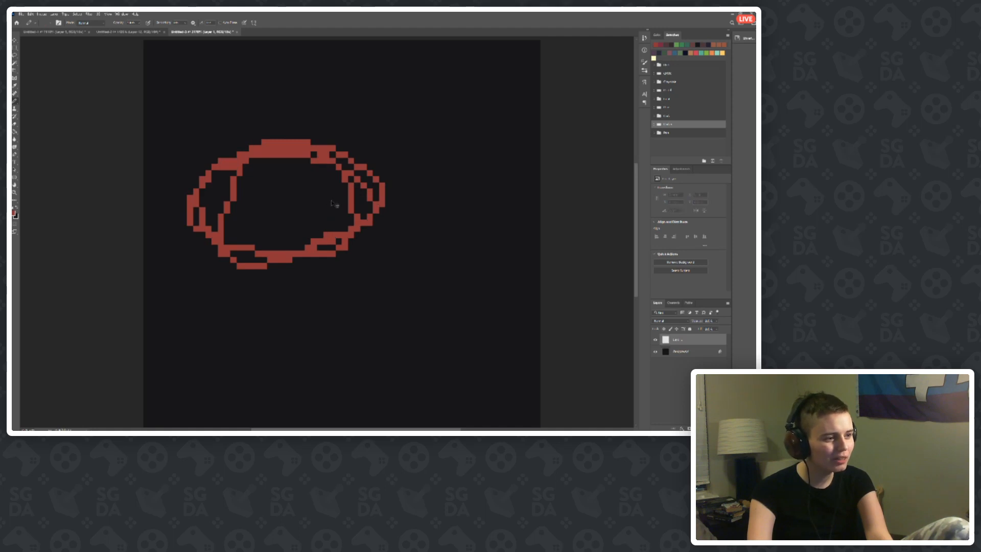
key("ctrl+z")
mouse_move(252, 225)
left_mouse_down()
mouse_move(350, 245)
mouse_move(354, 178)
mouse_move(229, 200)
mouse_move(271, 258)
mouse_move(366, 209)
left_mouse_up()
key("ctrl+z")
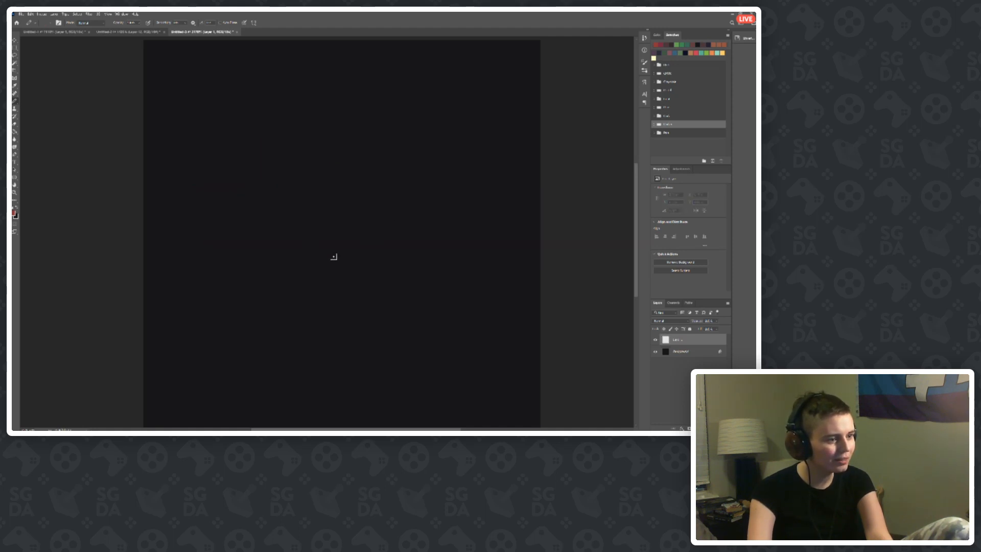
mouse_move(333, 256)
left_mouse_down()
mouse_move(240, 155)
mouse_move(239, 217)
left_mouse_up()
key("ctrl+z")
scroll(238, 241, "down", 4)
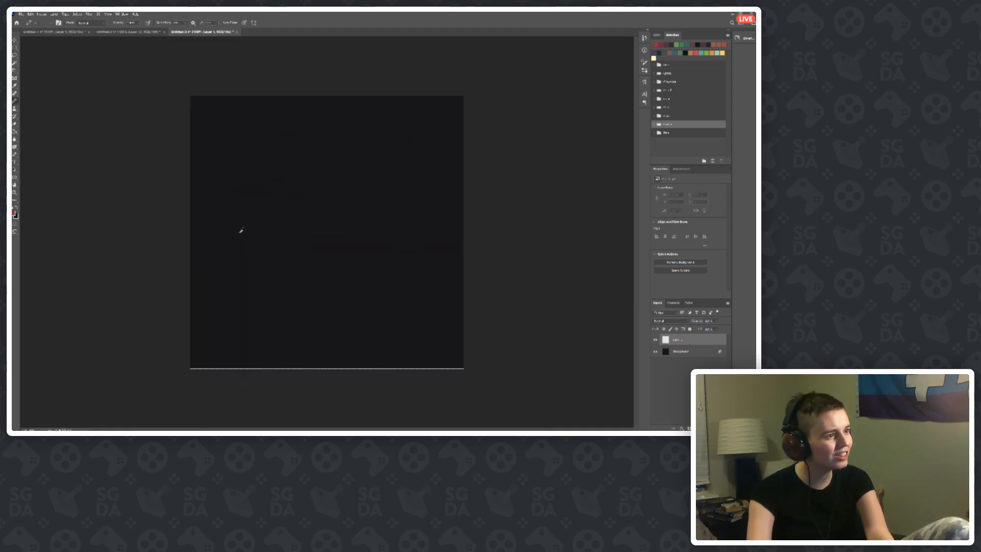
scroll(242, 229, "up", 2)
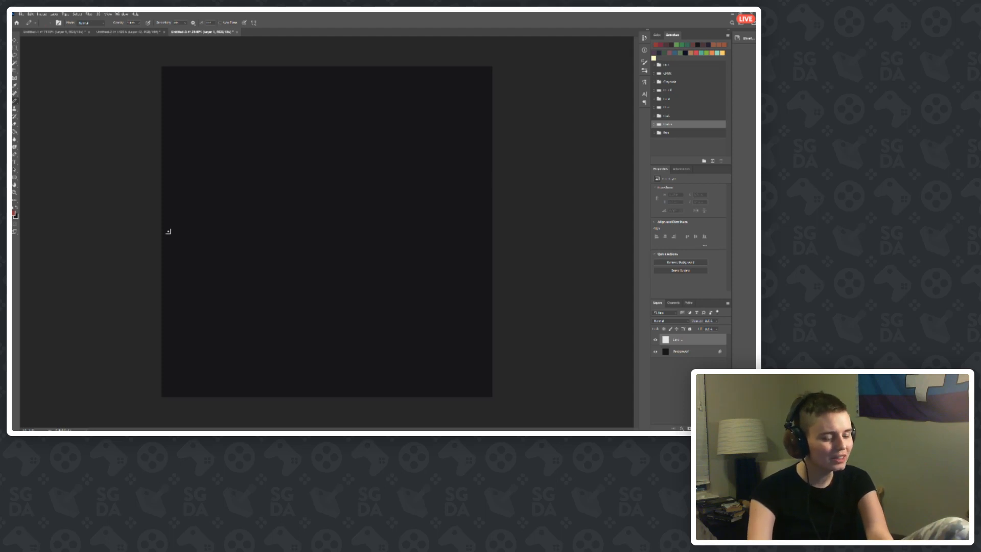
scroll(168, 231, "up", 1)
scroll(164, 219, "down", 1)
scroll(135, 164, "up", 1)
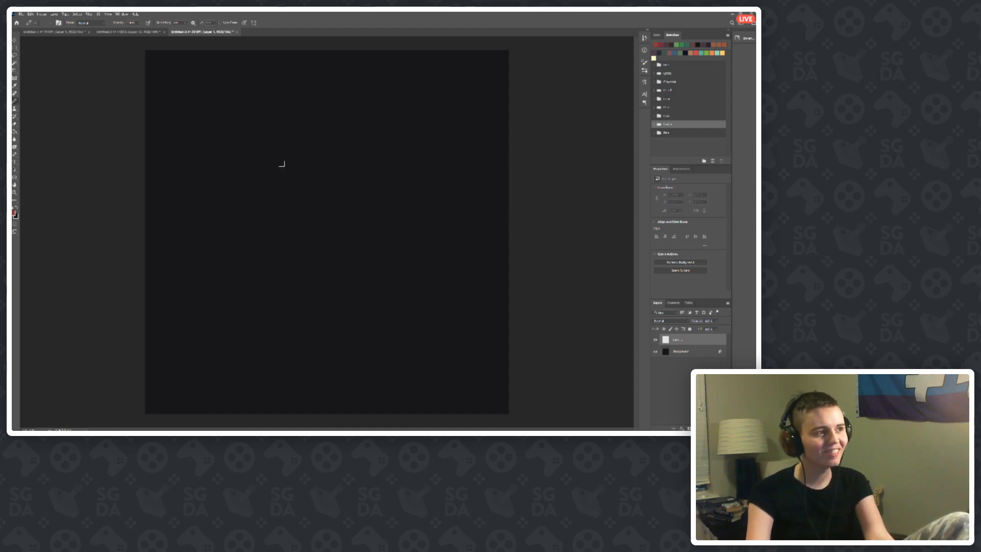
scroll(155, 192, "up", 2)
scroll(150, 187, "down", 1)
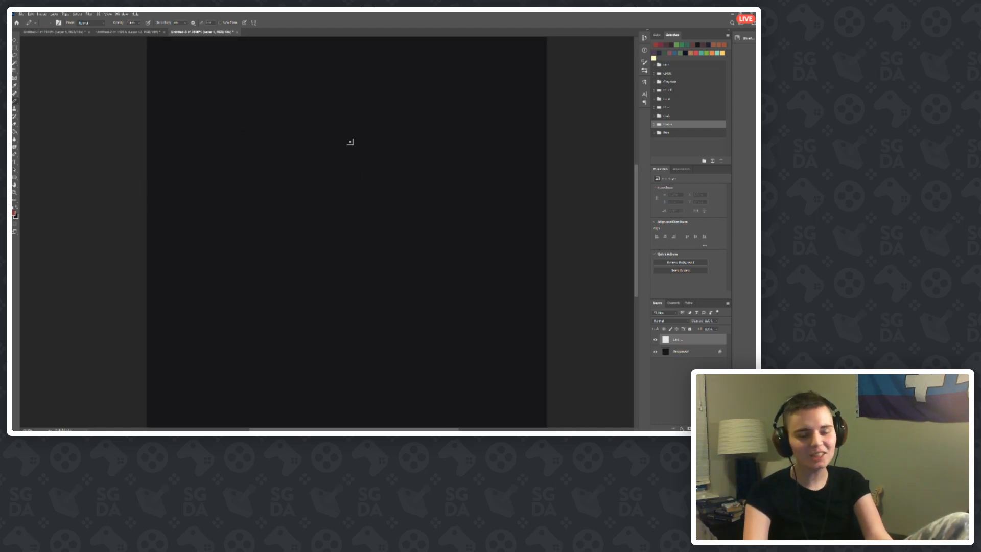
scroll(308, 204, "up", 1)
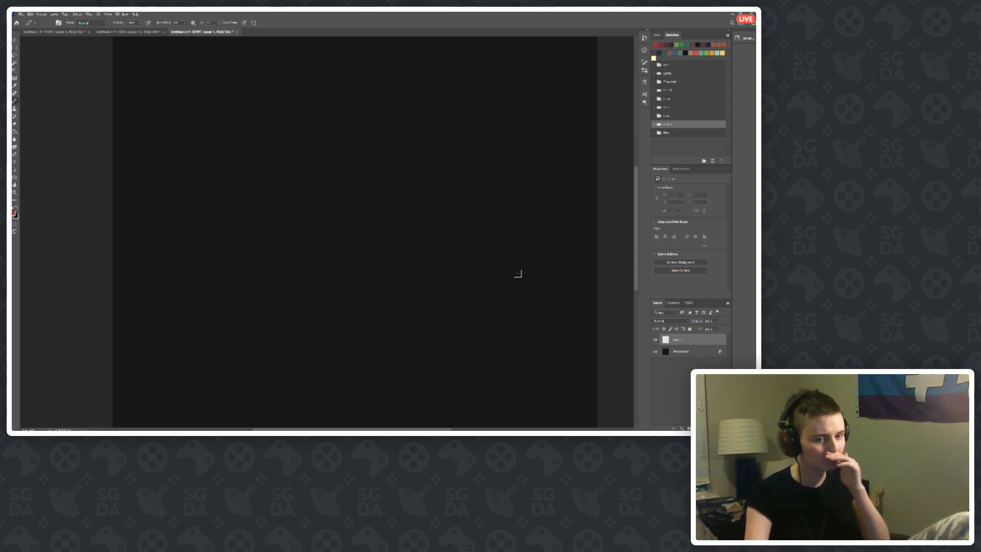
Step: Sample the darkest grey of the upper horizontal grey-green ramp in the palette document and return to the blank sketch document
left_click(49, 32)
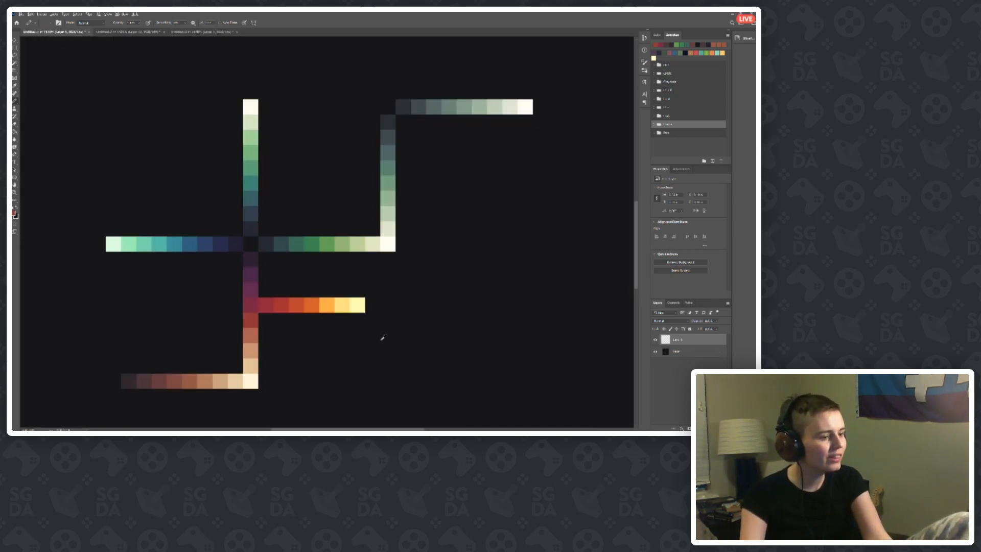
scroll(386, 335, "down", 3)
scroll(255, 347, "up", 6)
scroll(72, 304, "down", 2)
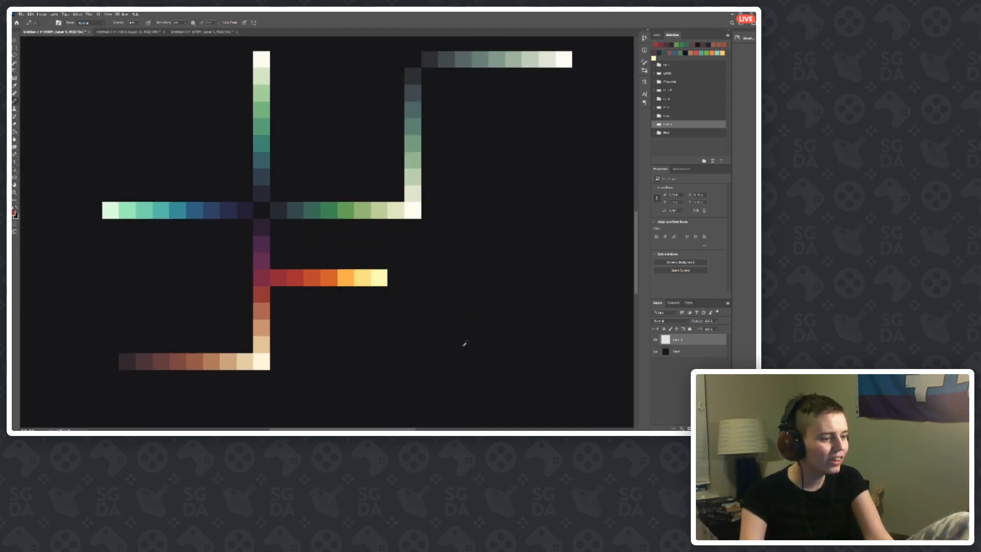
scroll(408, 329, "up", 1)
scroll(368, 285, "down", 3)
scroll(327, 198, "up", 1)
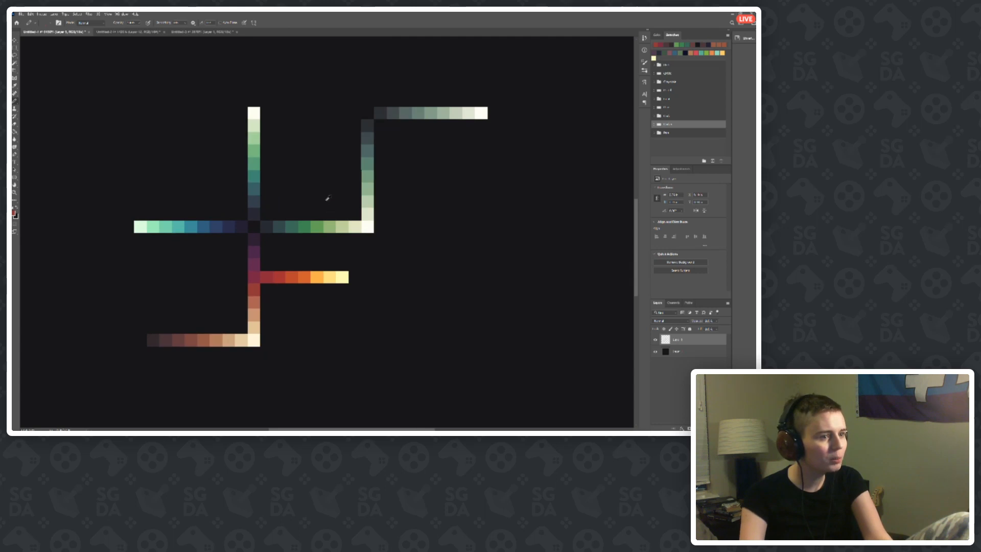
scroll(327, 198, "up", 2)
scroll(395, 106, "up", 1)
scroll(393, 111, "up", 3)
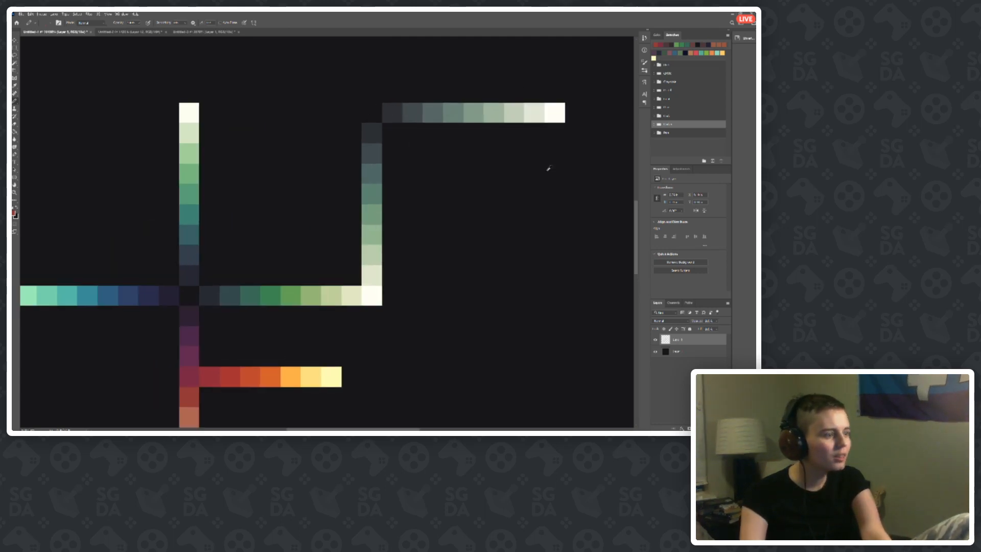
scroll(469, 179, "down", 2)
scroll(401, 109, "up", 2)
left_click(400, 113)
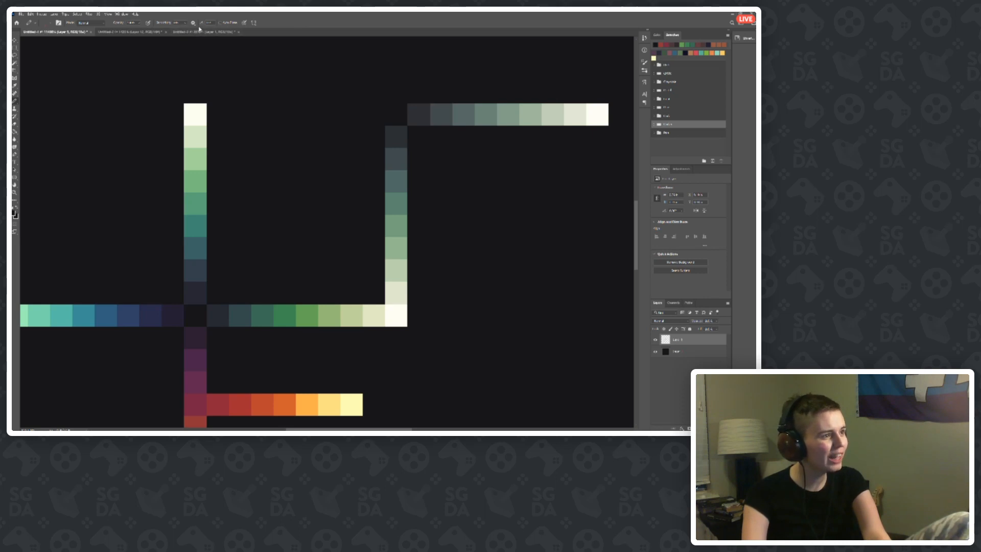
left_click(428, 104, "alt")
left_click(202, 32)
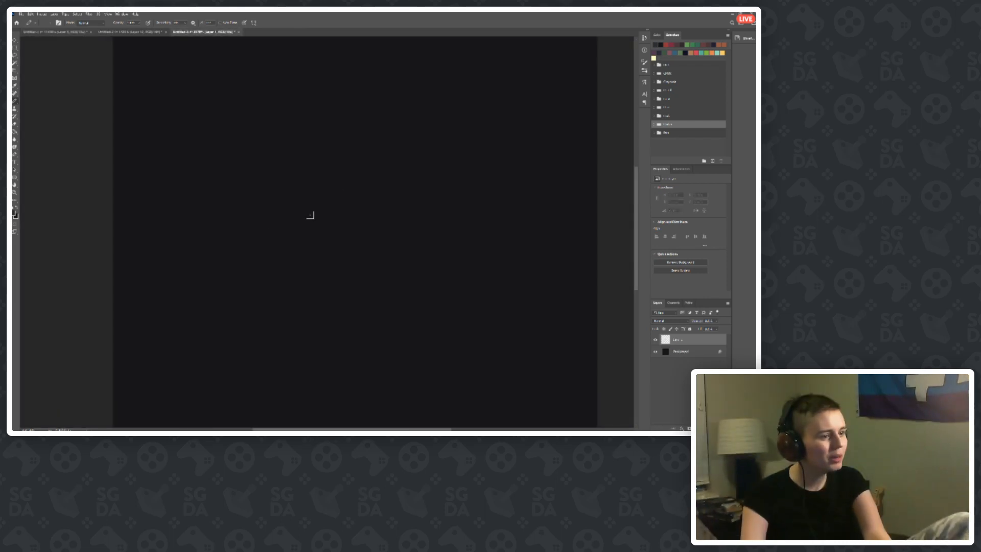
Step: Try a small slanted oval outline in dark grey near the canvas centre
scroll(248, 193, "down", 2)
scroll(308, 239, "up", 1)
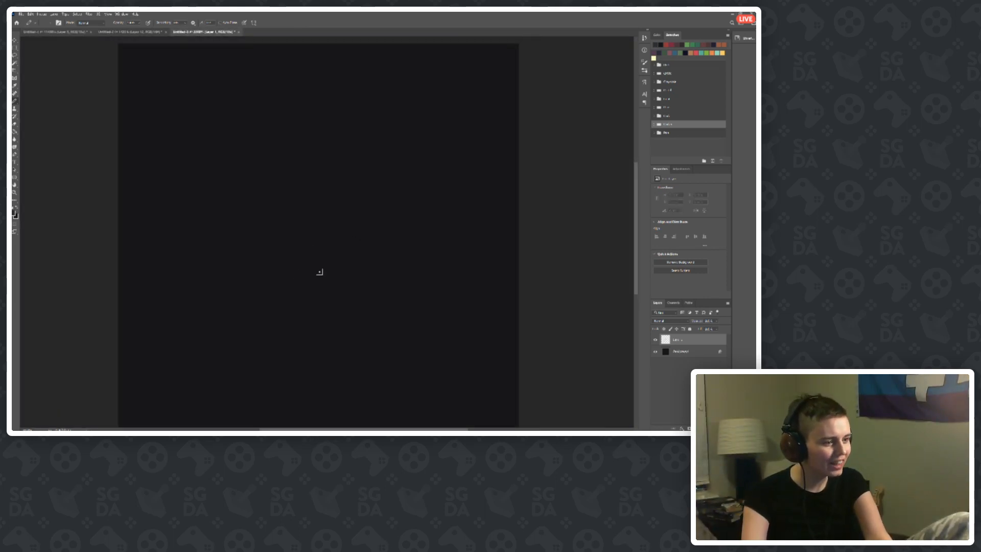
mouse_move(319, 272)
left_mouse_down()
mouse_move(293, 300)
mouse_move(344, 258)
mouse_move(324, 248)
mouse_move(316, 269)
mouse_move(353, 261)
left_mouse_up()
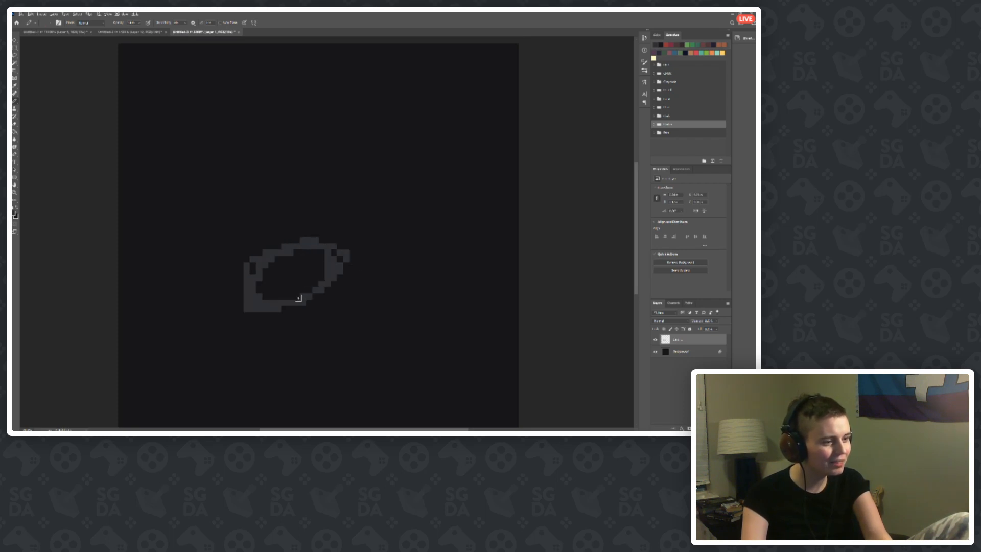
key("ctrl+z")
Step: Paint a solid dark grey animal head with two upright ears near the canvas centre
scroll(251, 204, "up", 2)
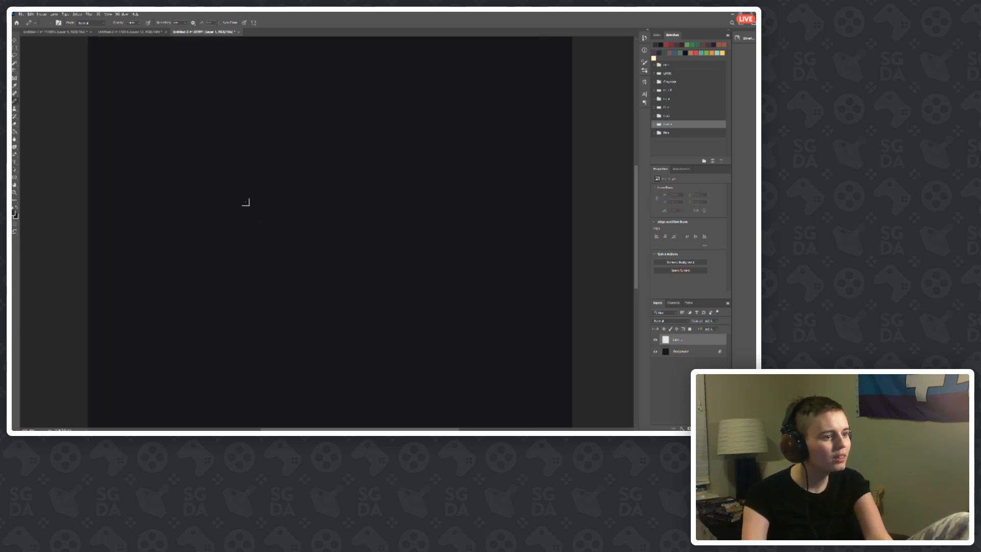
mouse_move(379, 235)
left_mouse_down()
mouse_move(416, 208)
mouse_move(360, 215)
mouse_move(394, 221)
mouse_move(385, 200)
mouse_move(420, 240)
mouse_move(352, 218)
mouse_move(380, 192)
mouse_move(376, 158)
left_mouse_up()
key("ctrl+z")
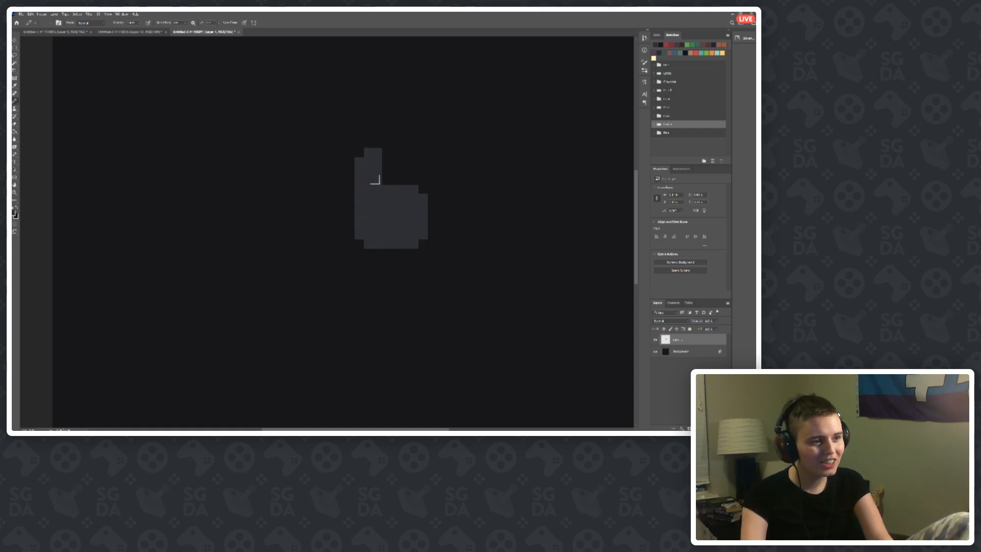
mouse_move(416, 193)
left_mouse_down()
mouse_move(402, 162)
mouse_move(420, 202)
mouse_move(405, 157)
mouse_move(414, 183)
left_mouse_up()
key("ctrl+z")
key("ctrl+shift+z")
key("ctrl+z")
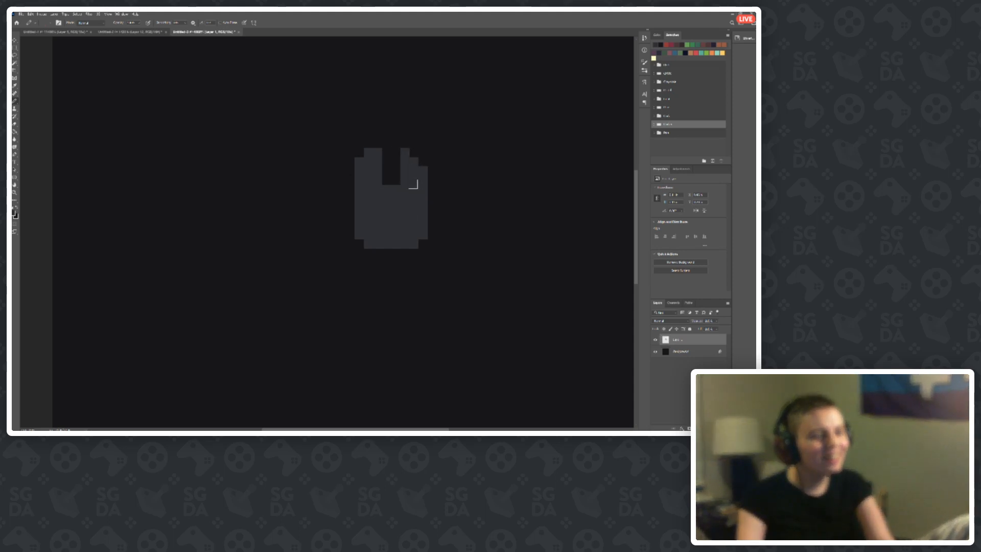
Step: Paint a solid slanted body shape in dark grey, running down and to the left from beside the head
scroll(309, 201, "down", 4)
scroll(309, 201, "up", 4)
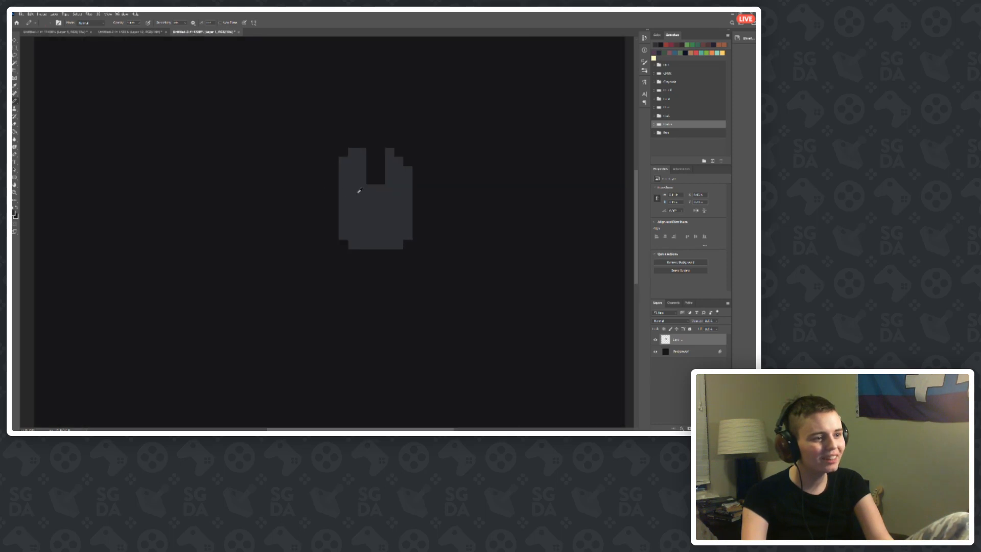
mouse_move(284, 227)
left_mouse_down()
mouse_move(301, 213)
mouse_move(303, 239)
mouse_move(319, 222)
mouse_move(296, 252)
mouse_move(313, 249)
mouse_move(262, 253)
mouse_move(236, 295)
mouse_move(286, 312)
mouse_move(310, 256)
mouse_move(234, 332)
mouse_move(269, 358)
mouse_move(233, 359)
mouse_move(284, 335)
mouse_move(294, 295)
left_mouse_up()
key("ctrl+z")
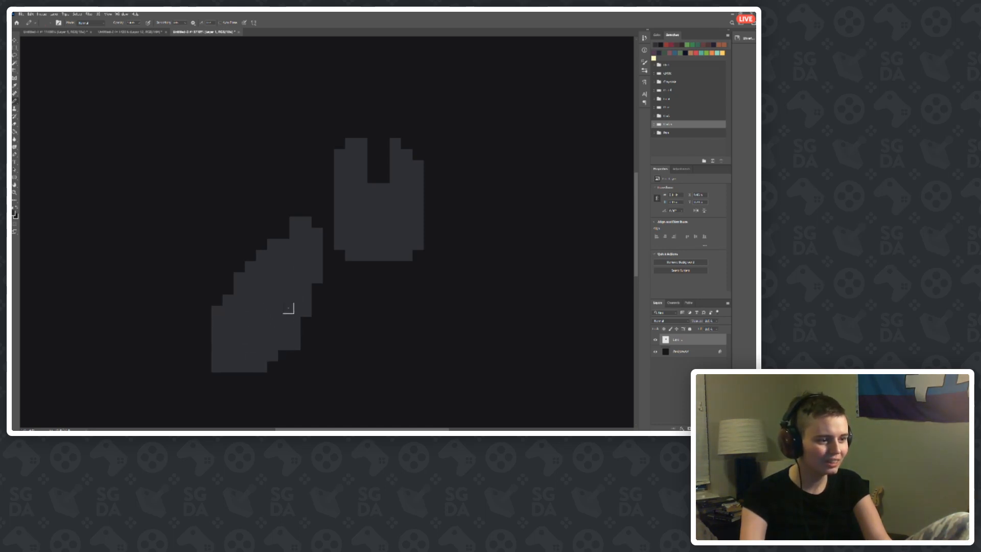
Step: Paint two thin dark grey front legs with feet pointing right below the head, reworking the second leg
scroll(350, 276, "down", 6)
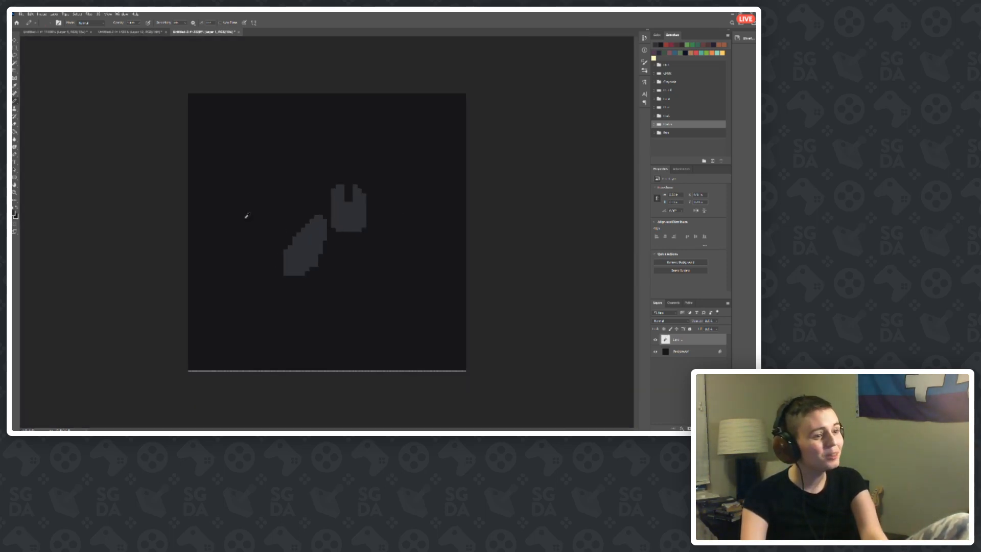
scroll(354, 269, "up", 4)
scroll(374, 279, "up", 1)
mouse_move(325, 243)
left_mouse_down()
mouse_move(332, 302)
mouse_move(323, 252)
mouse_move(326, 296)
mouse_move(324, 251)
mouse_move(336, 281)
mouse_move(327, 244)
mouse_move(352, 312)
left_mouse_up()
mouse_move(381, 254)
left_mouse_down()
mouse_move(383, 284)
mouse_move(381, 241)
mouse_move(406, 320)
left_mouse_up()
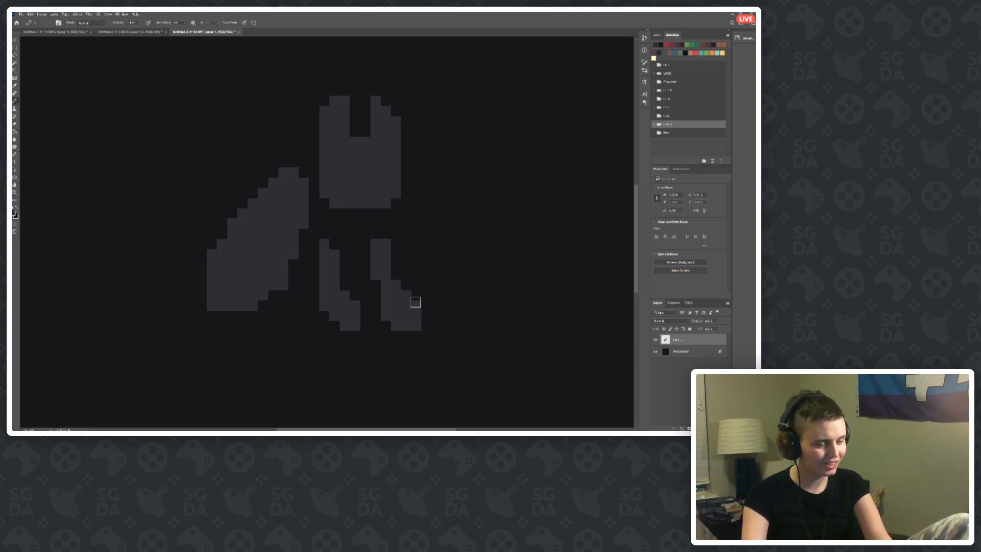
key("ctrl+z")
mouse_move(380, 246)
left_mouse_down()
mouse_move(383, 295)
mouse_move(399, 311)
left_mouse_up()
key("ctrl+z")
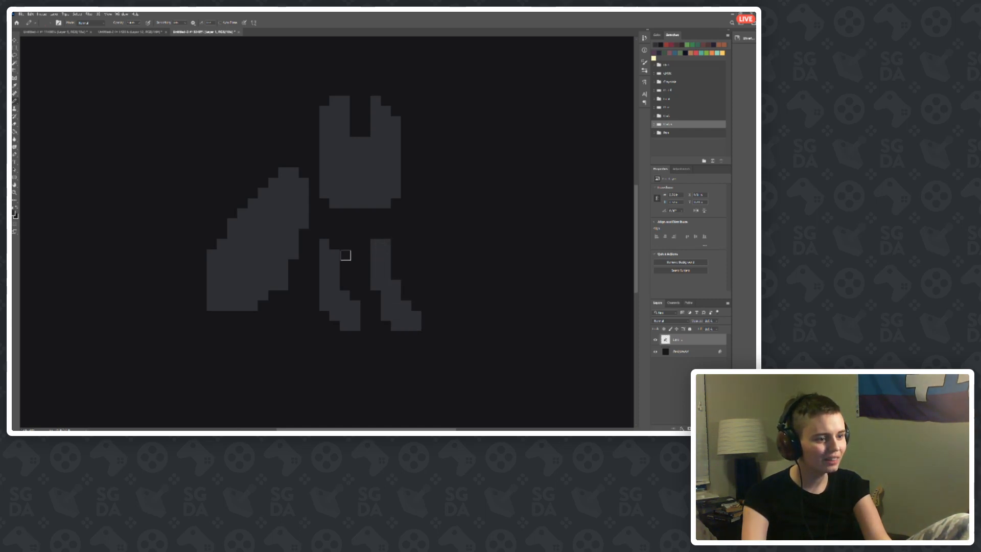
Step: Fill out the head's right ear to match the left, and add a hind foot at the lower end of the slanted body
scroll(262, 228, "down", 6)
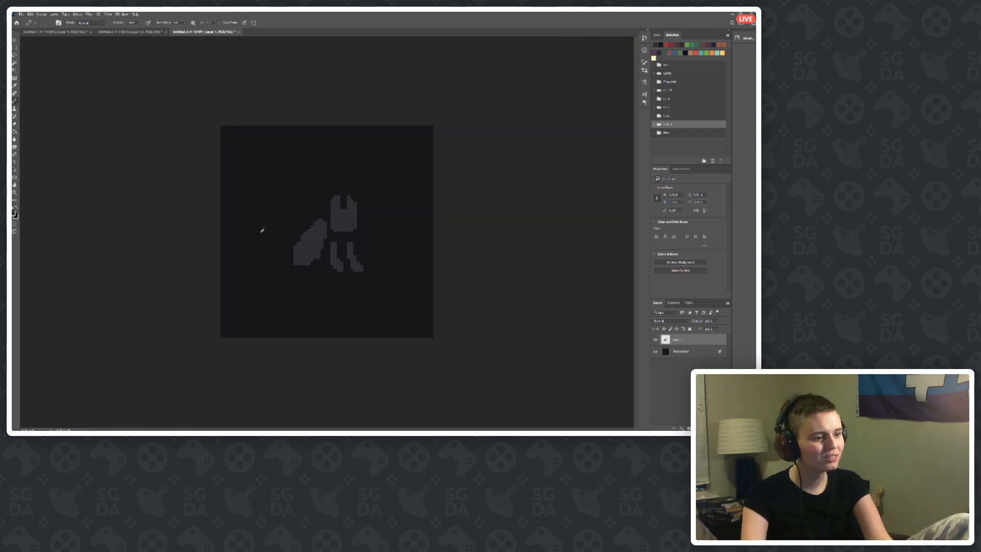
scroll(354, 274, "up", 6)
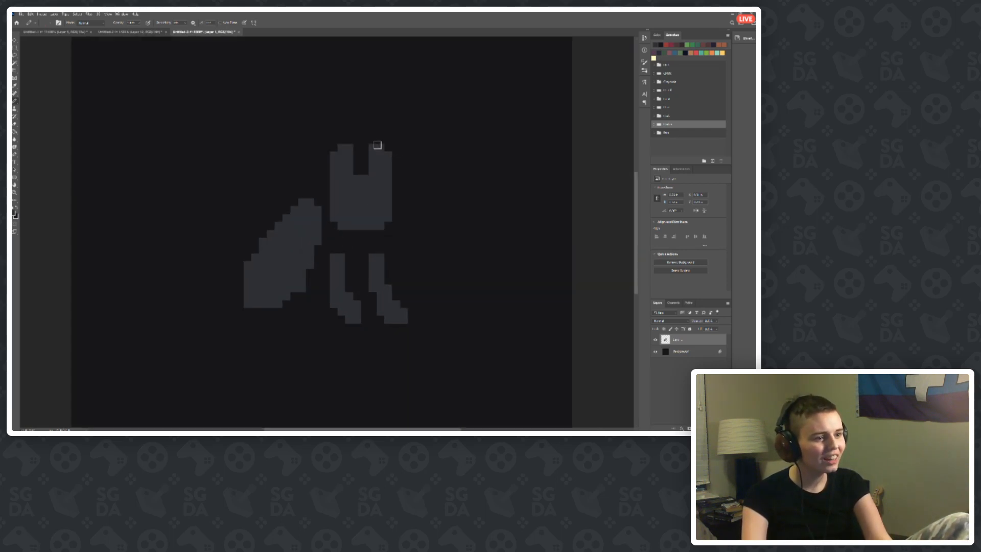
scroll(254, 232, "up", 1)
scroll(225, 287, "down", 4)
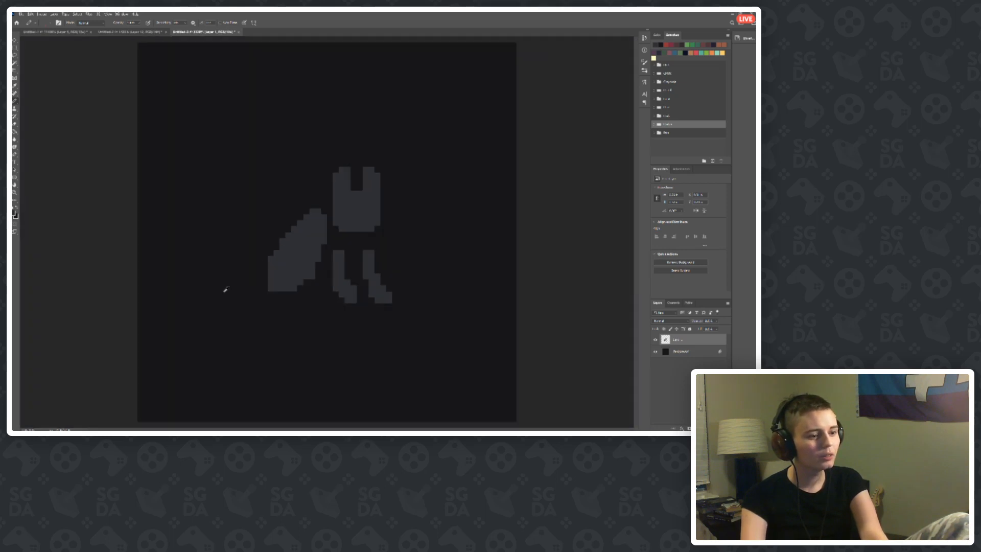
scroll(302, 271, "up", 4)
mouse_move(265, 294)
left_mouse_down()
mouse_move(282, 329)
mouse_move(298, 320)
mouse_move(267, 304)
mouse_move(311, 336)
mouse_move(275, 297)
mouse_move(312, 323)
left_mouse_up()
key("ctrl+z")
key("ctrl+z")
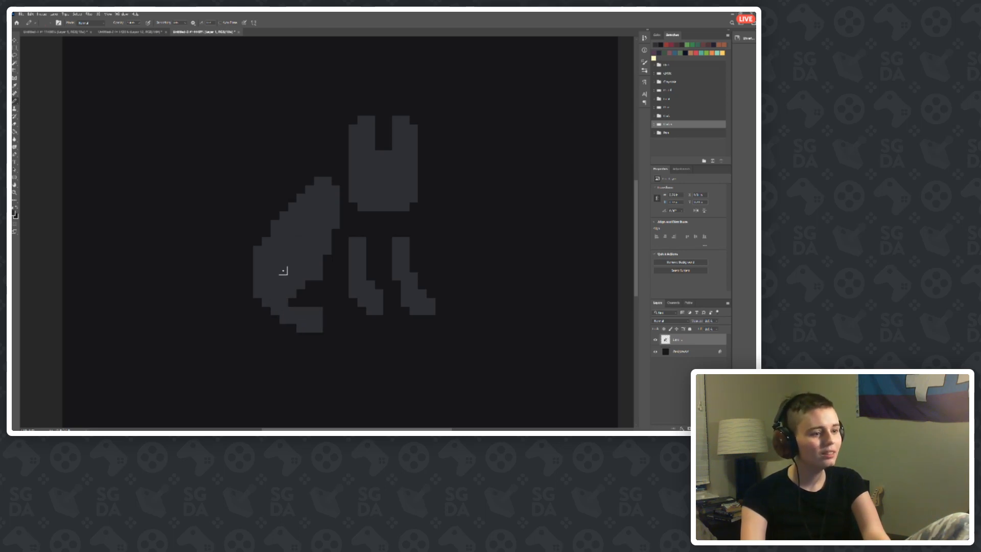
Step: Paint a two-by-two-pixel second hind foot in dark grey between the existing hind foot and the front legs
scroll(367, 189, "up", 1)
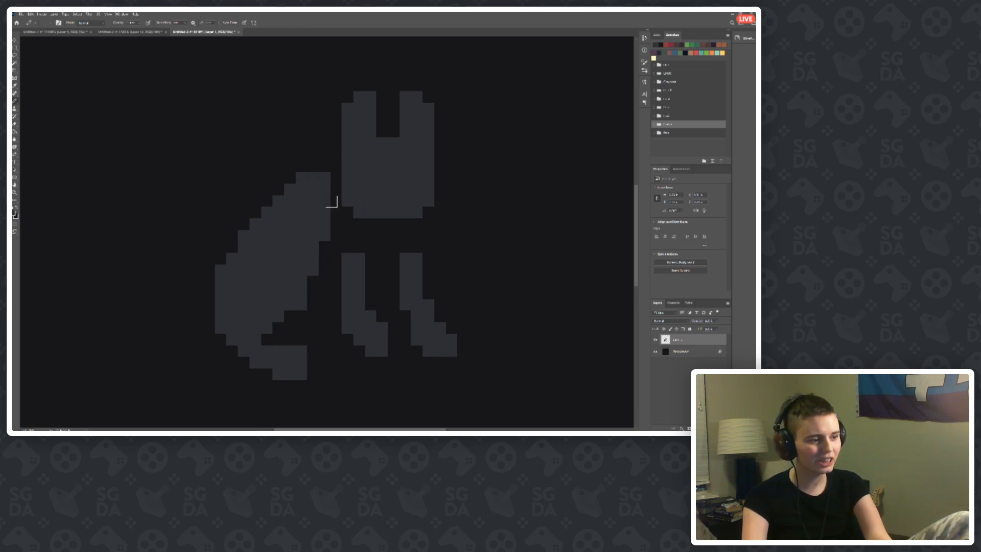
scroll(324, 313, "down", 1)
scroll(324, 342, "up", 2)
mouse_move(324, 342)
left_mouse_down()
mouse_move(343, 361)
mouse_move(321, 334)
left_mouse_up()
key("ctrl+z")
scroll(328, 298, "down", 3)
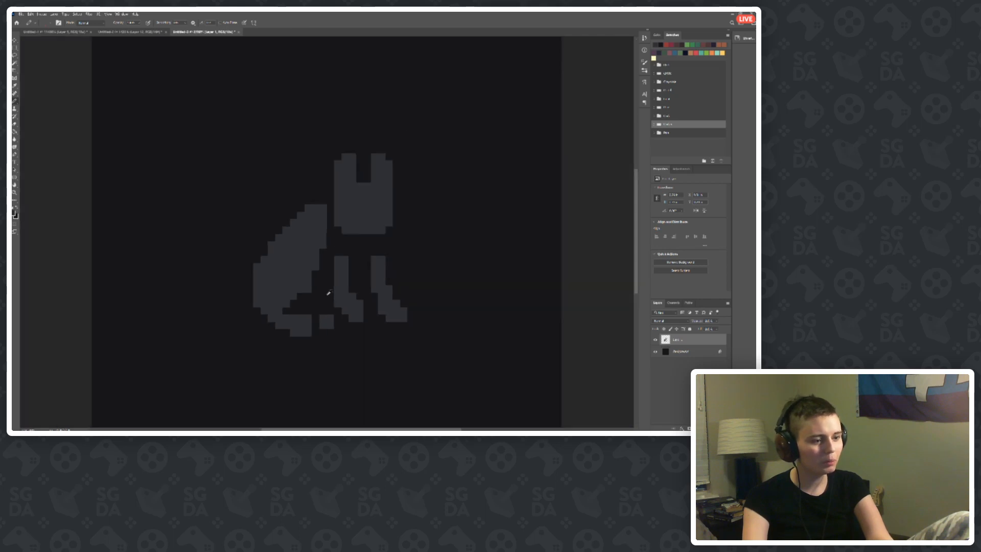
scroll(329, 293, "down", 5)
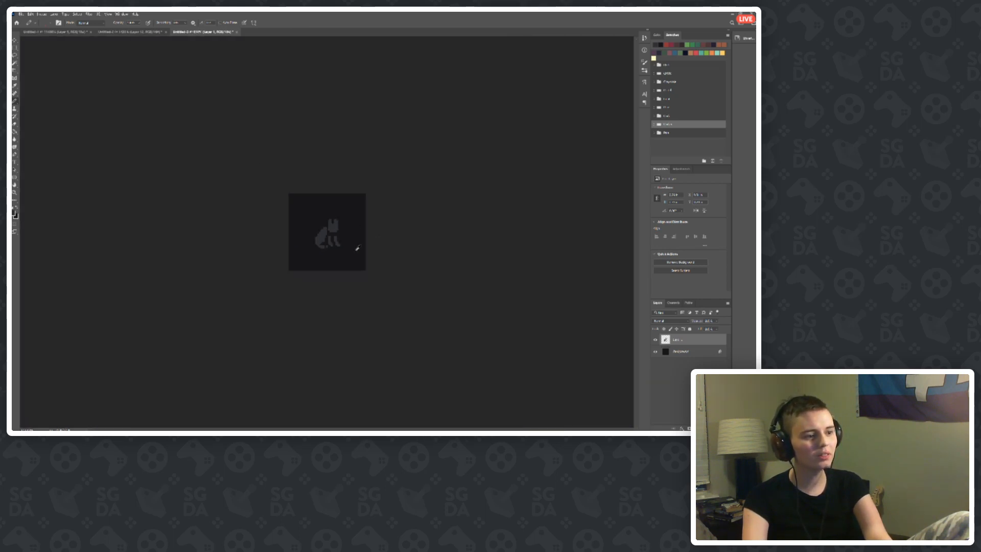
scroll(357, 248, "up", 5)
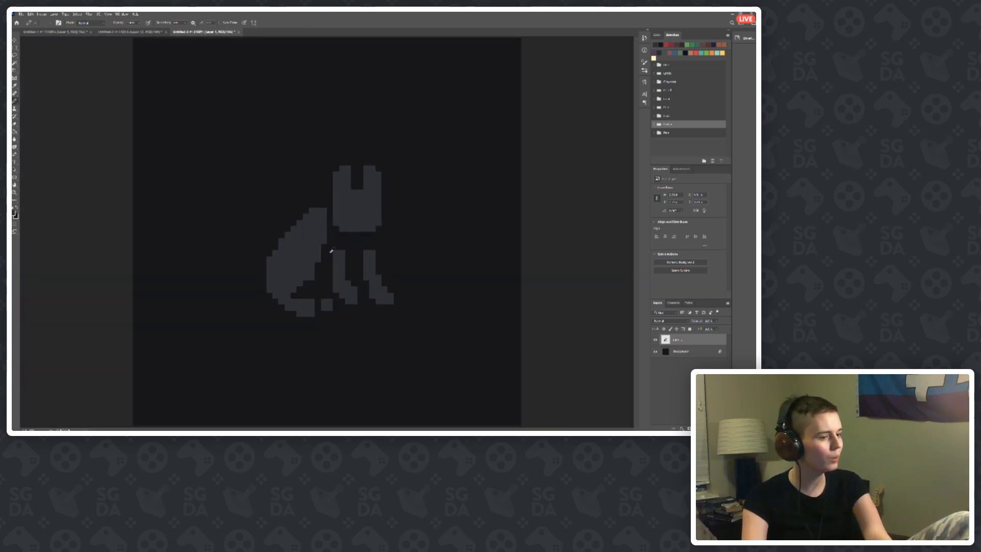
scroll(331, 250, "up", 1)
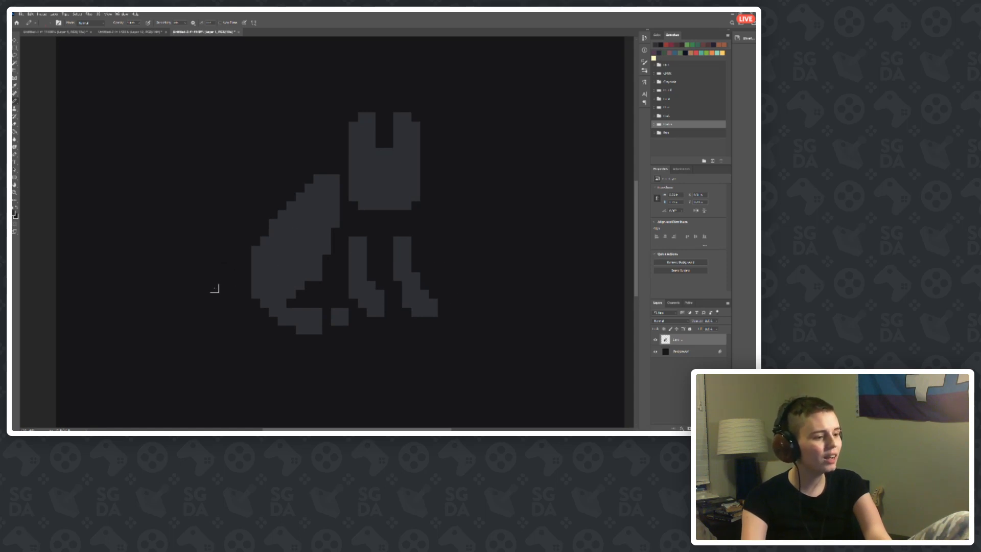
Step: Paint a thick dark grey tail behind the body, curling up and back toward it
mouse_move(230, 303)
left_mouse_down()
mouse_move(218, 270)
mouse_move(210, 290)
mouse_move(225, 293)
mouse_move(228, 247)
mouse_move(215, 260)
mouse_move(235, 275)
mouse_move(208, 222)
mouse_move(198, 222)
mouse_move(209, 244)
mouse_move(225, 212)
mouse_move(209, 216)
mouse_move(247, 220)
left_mouse_up()
key("ctrl+z")
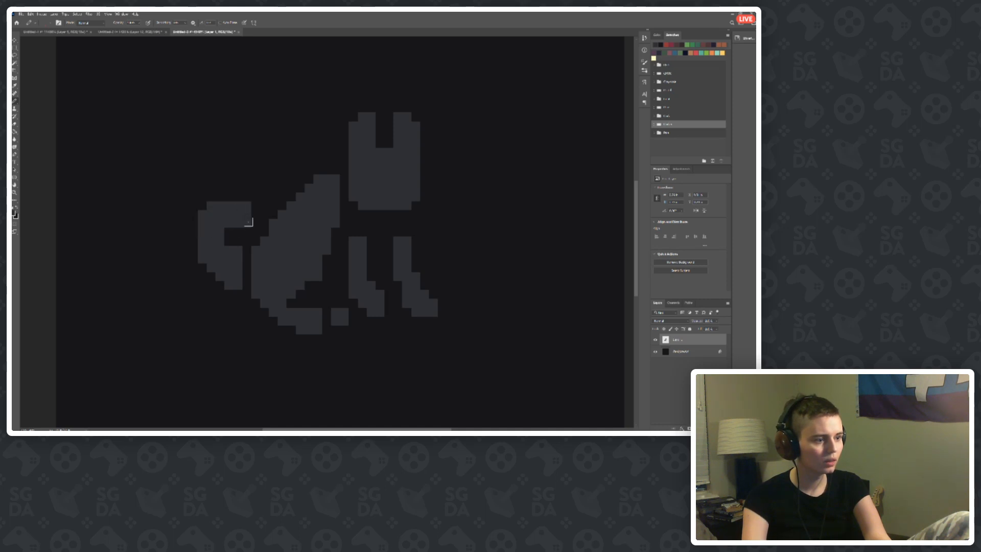
key("ctrl+minus")
key("ctrl+minus")
key("ctrl+minus")
key("ctrl+minus")
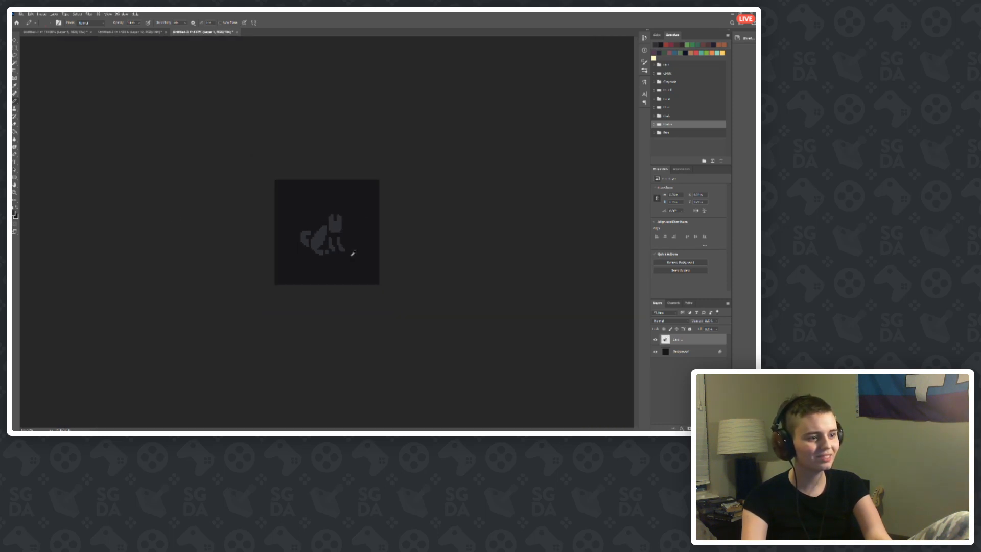
scroll(353, 250, "up", 15)
scroll(421, 212, "down", 15)
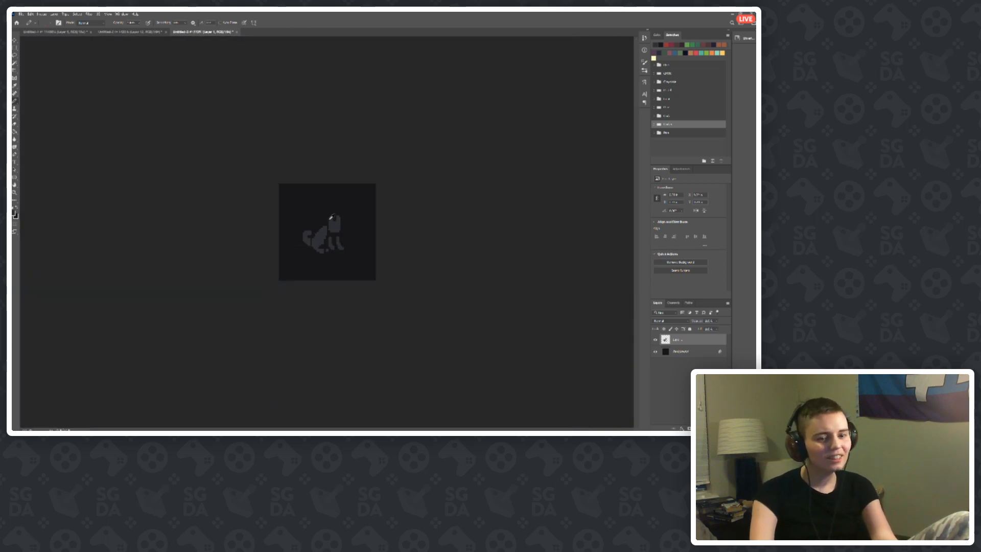
scroll(333, 216, "up", 10)
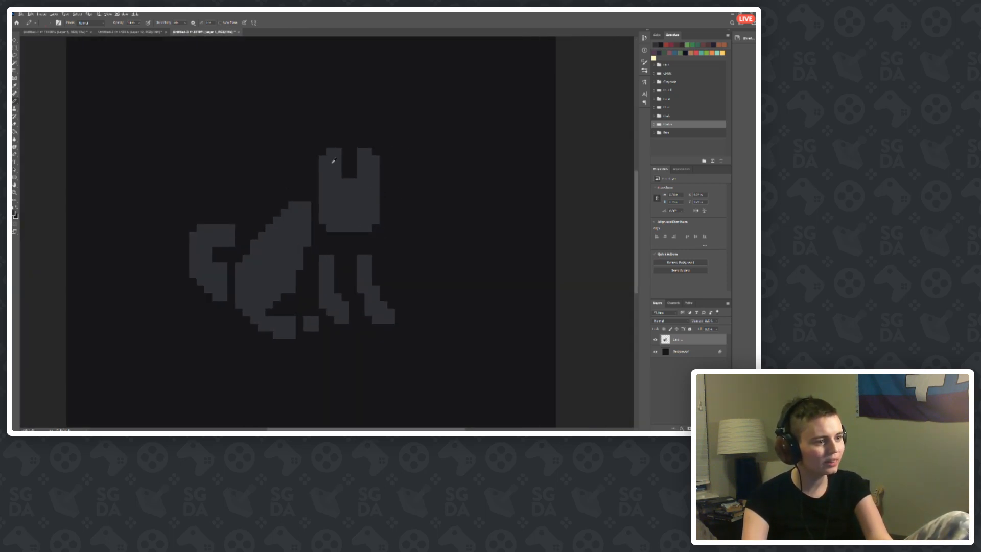
Step: Move the head up one pixel and extend the tops of both front legs upward by one pixel
scroll(333, 160, "up", 2)
key("m")
left_click_drag(317, 252, 397, 144)
key("v")
key("Up")
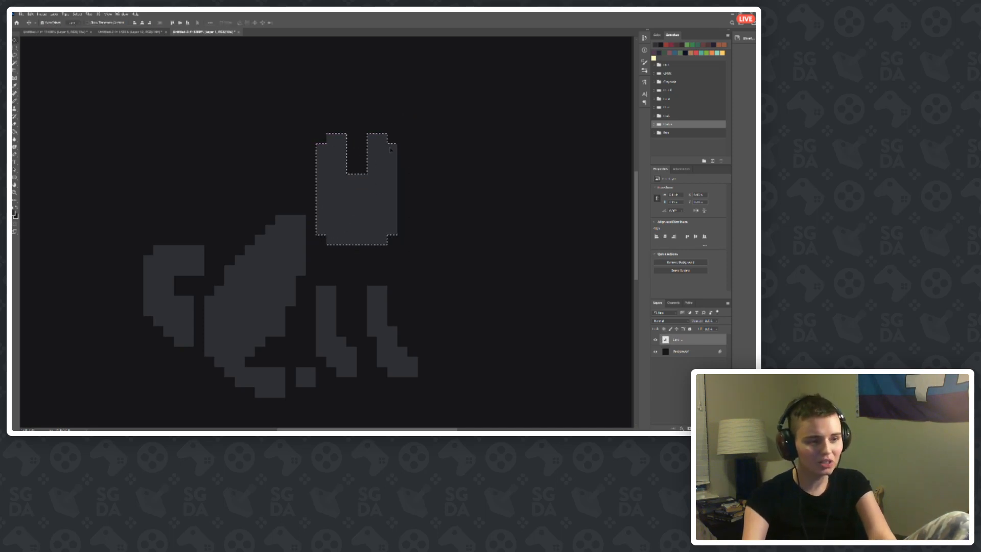
key("m")
left_click(432, 221)
key("b")
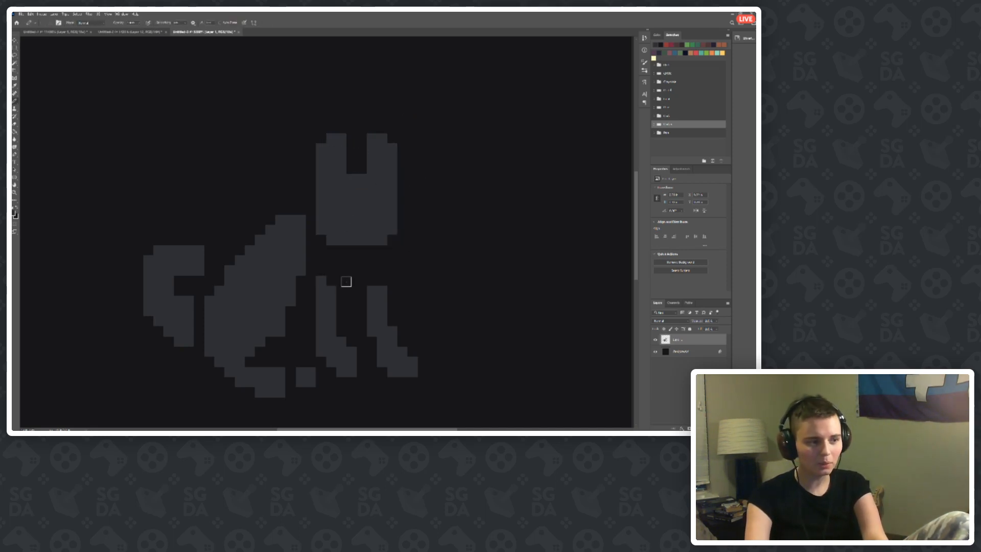
left_click(331, 281)
scroll(321, 240, "down", 3)
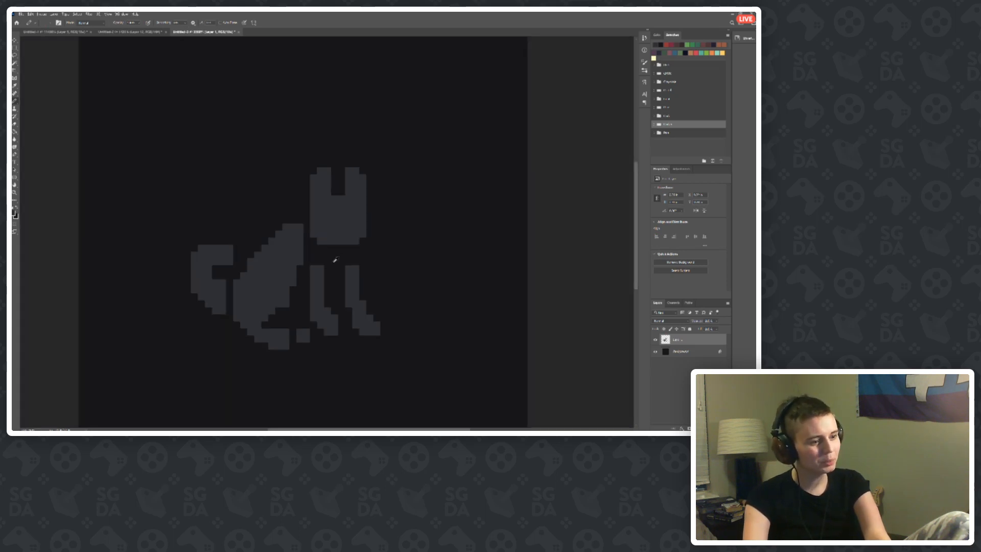
Step: Try to bridge the gap between the body and the nearest front leg with dark grey pixels
scroll(334, 262, "up", 3)
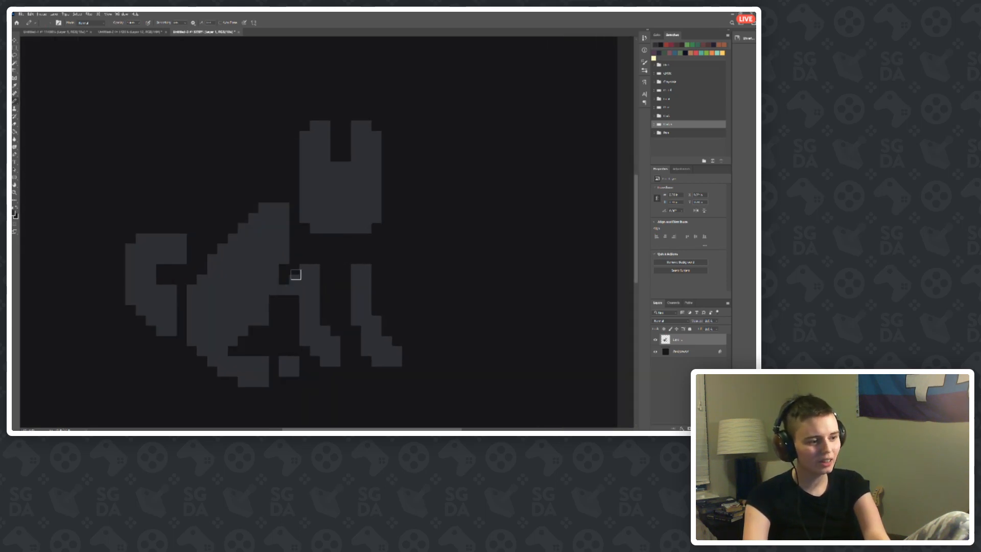
mouse_move(295, 275)
left_mouse_down()
mouse_move(372, 244)
mouse_move(318, 249)
mouse_move(346, 255)
left_mouse_up()
key("ctrl+z")
scroll(378, 221, "down", 4)
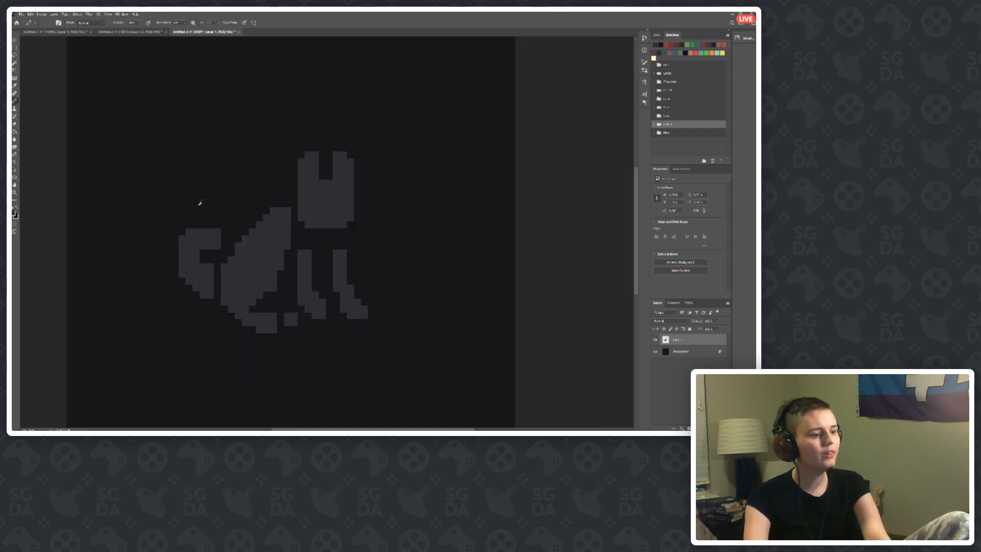
Step: Move the whole animal silhouette right so it sits near the canvas centre
key("v")
mouse_move(307, 241)
left_mouse_down()
mouse_move(305, 232)
mouse_move(328, 239)
left_mouse_up()
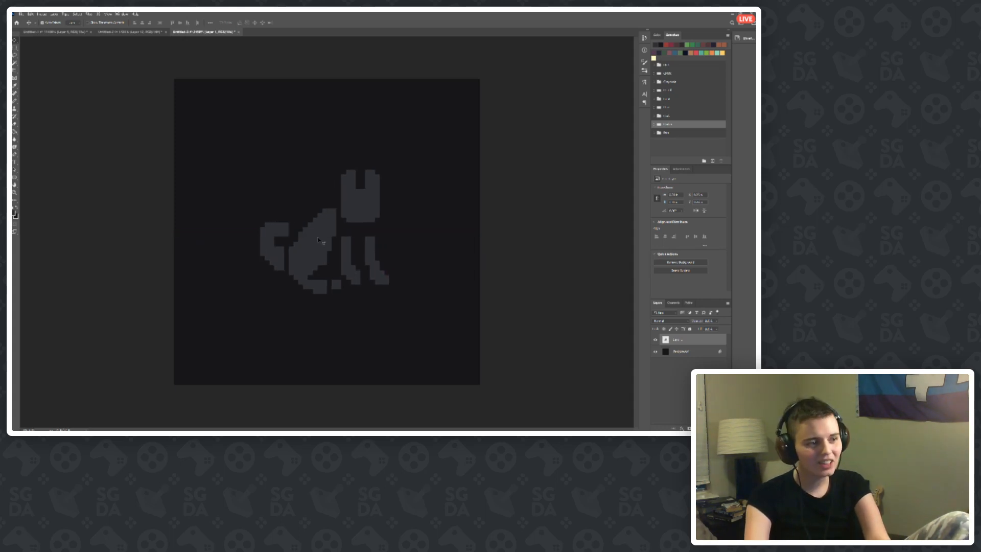
scroll(335, 239, "up", 2)
key("b")
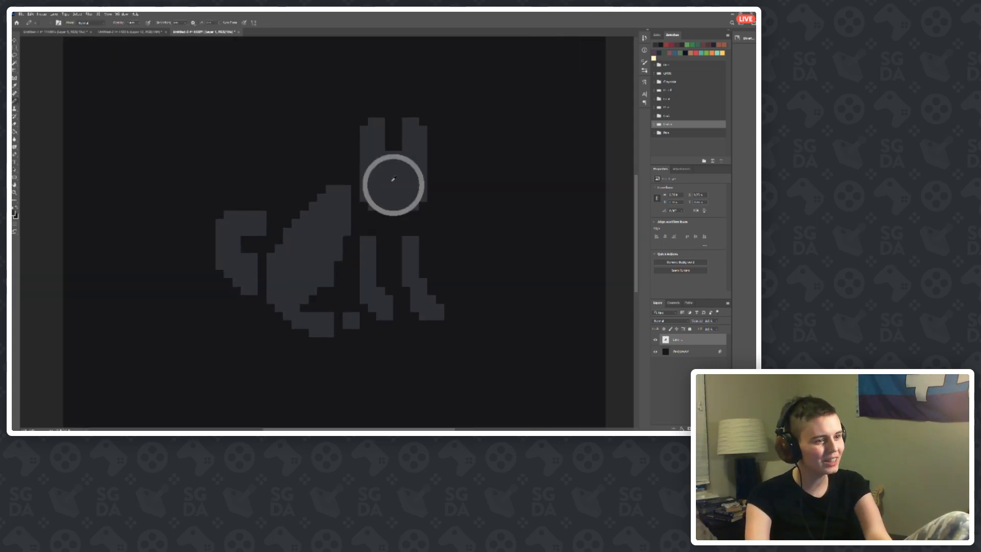
scroll(351, 166, "up", 1)
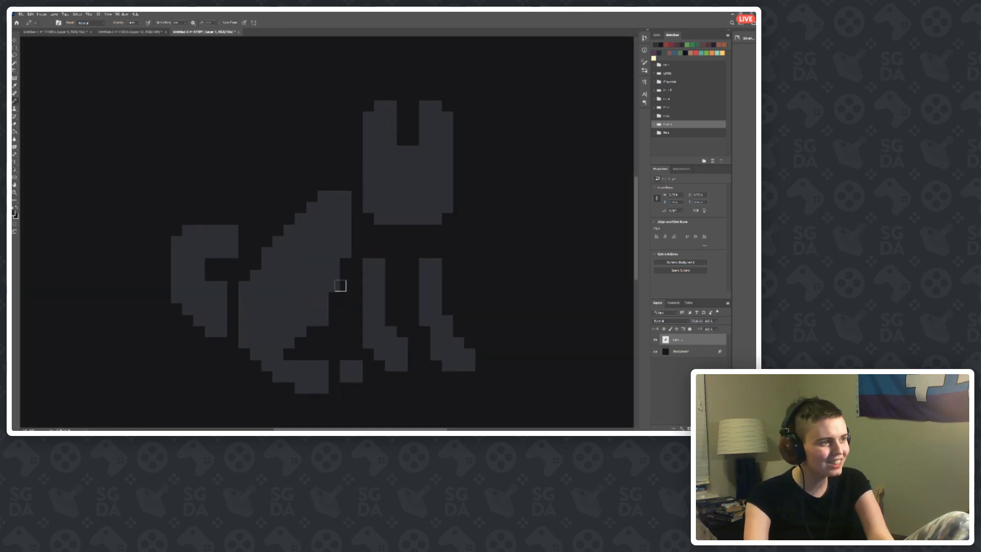
scroll(330, 222, "down", 3)
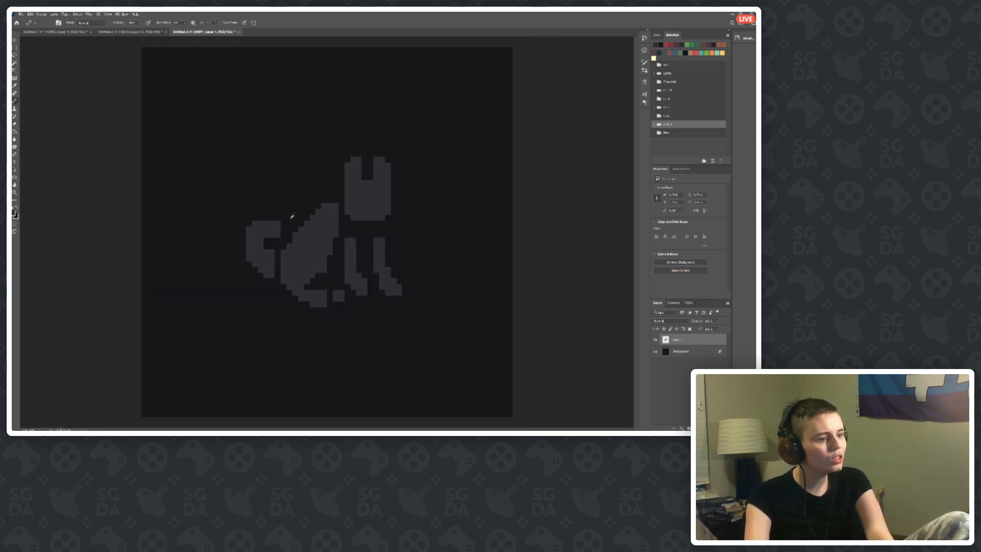
scroll(298, 231, "down", 5)
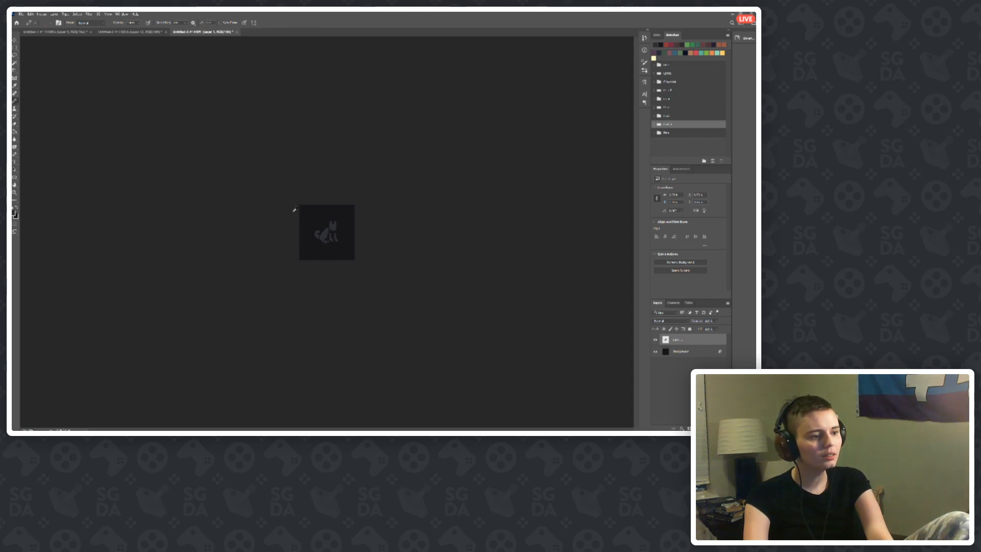
Step: Erase a strip along the body's back edge to slim it and widen the gap to the tail
scroll(293, 210, "up", 5)
key("e")
scroll(306, 230, "up", 3)
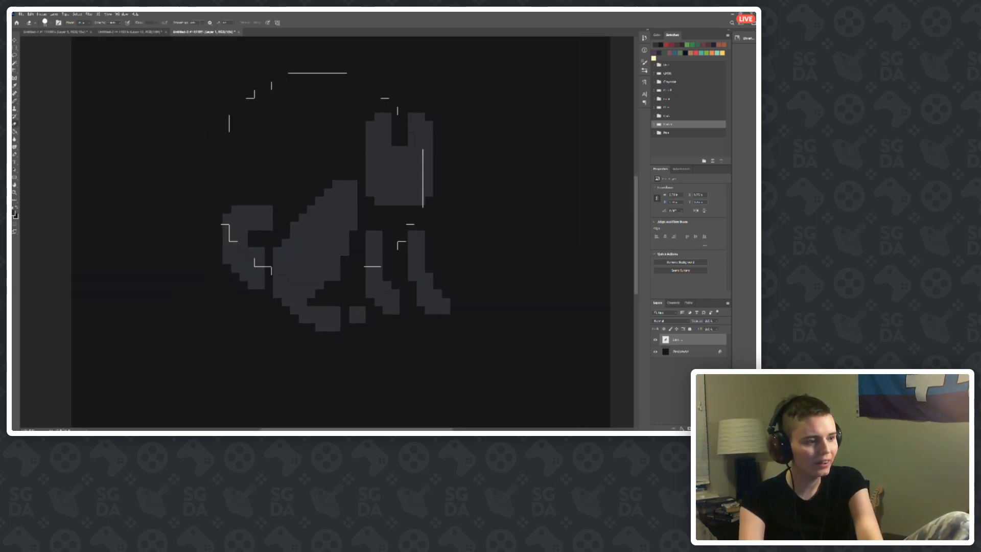
scroll(286, 259, "up", 1)
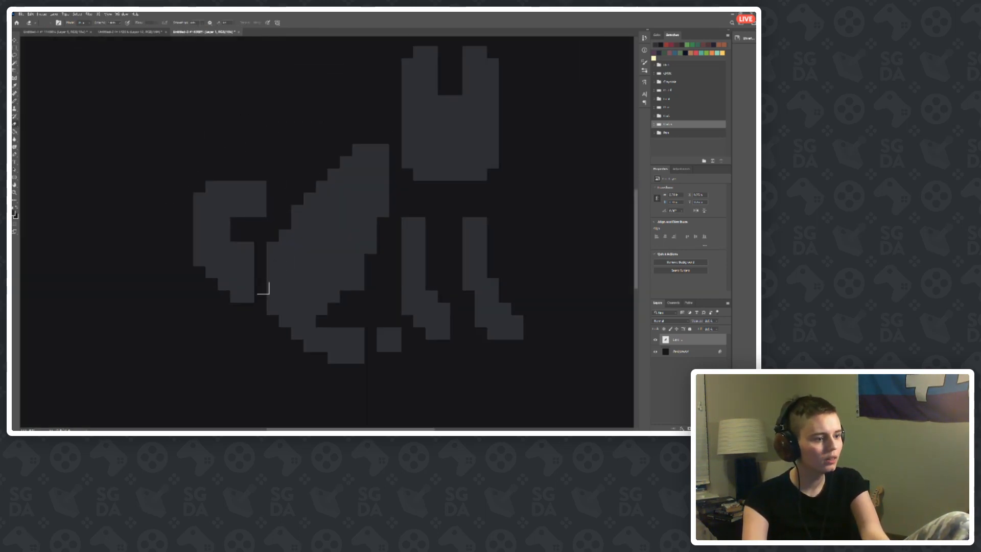
left_click_drag(292, 271, 291, 336)
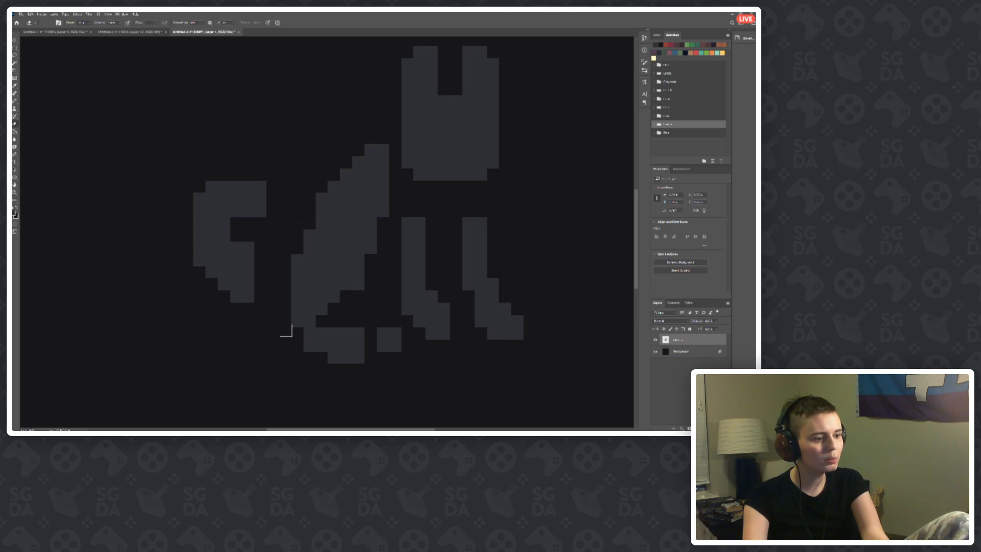
Step: Thicken the haunch above the hind foot and reshape the second hind foot larger and lower beside it
key("b")
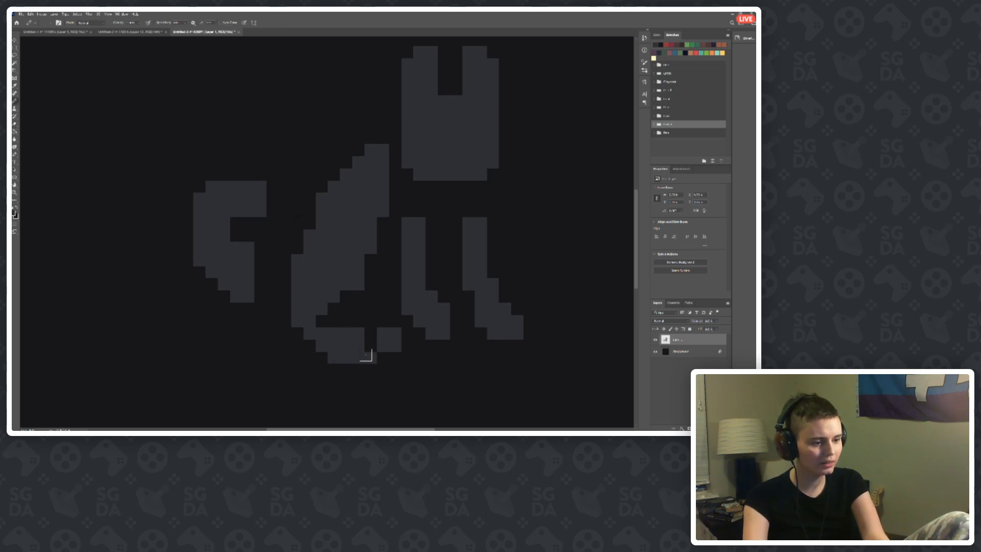
left_click_drag(317, 324, 336, 325)
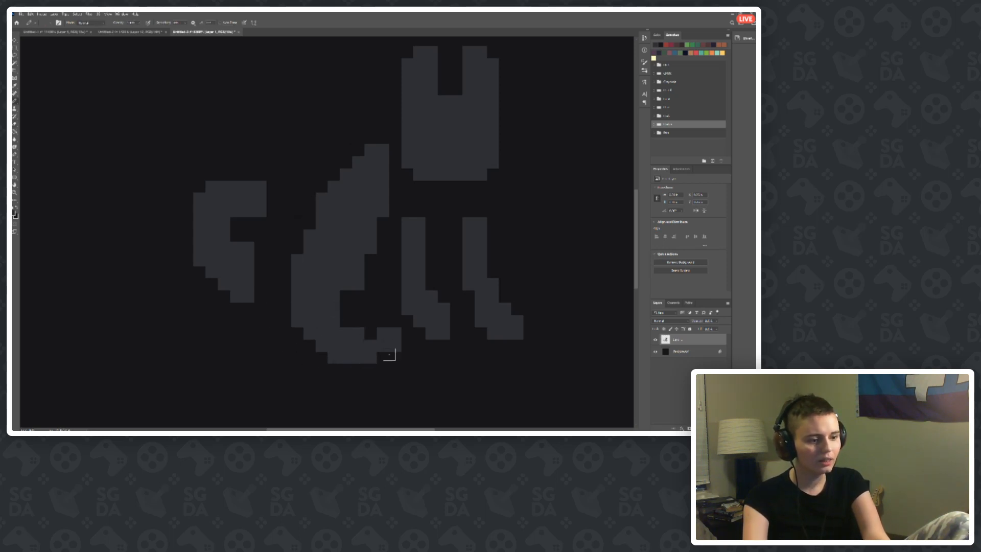
mouse_move(389, 354)
left_mouse_down()
mouse_move(407, 342)
mouse_move(398, 359)
left_mouse_up()
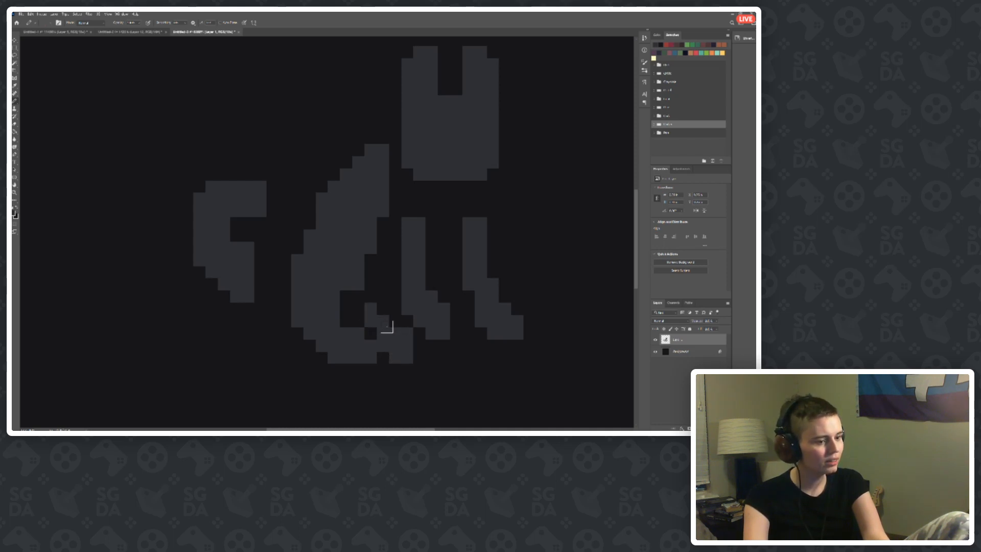
scroll(373, 332, "up", 2)
scroll(374, 332, "down", 8)
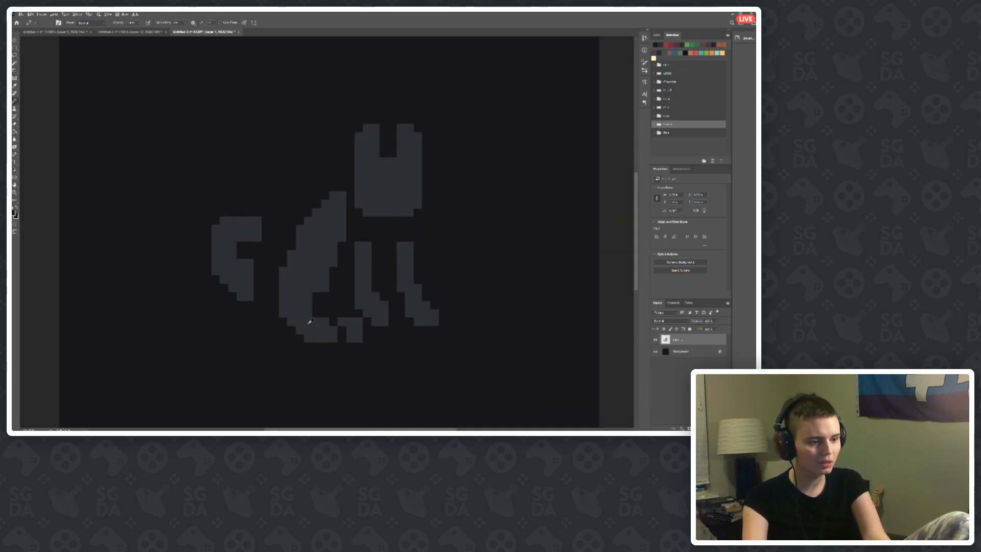
scroll(314, 312, "down", 1)
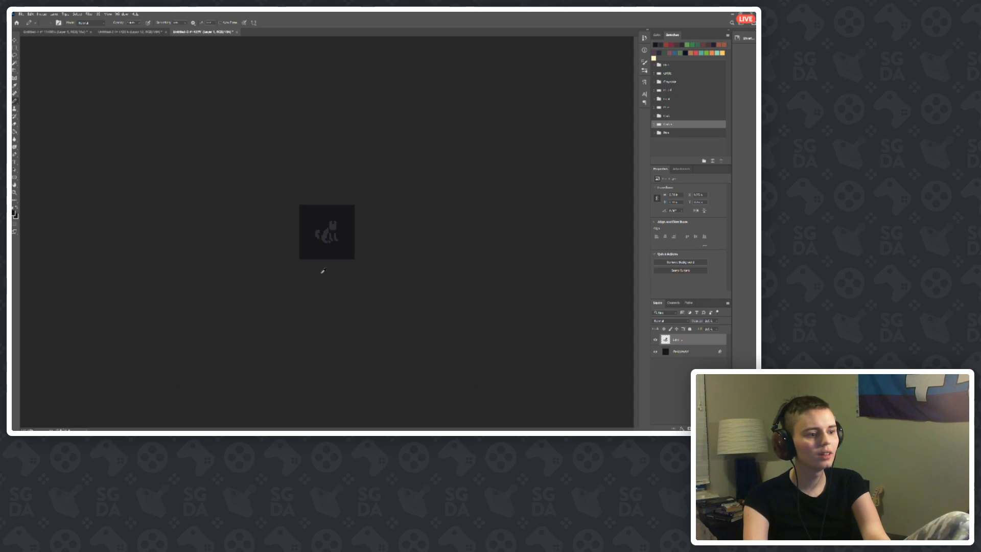
Step: Extend the lower end of the tail toward the body's back edge
scroll(279, 252, "up", 6)
scroll(279, 251, "up", 2)
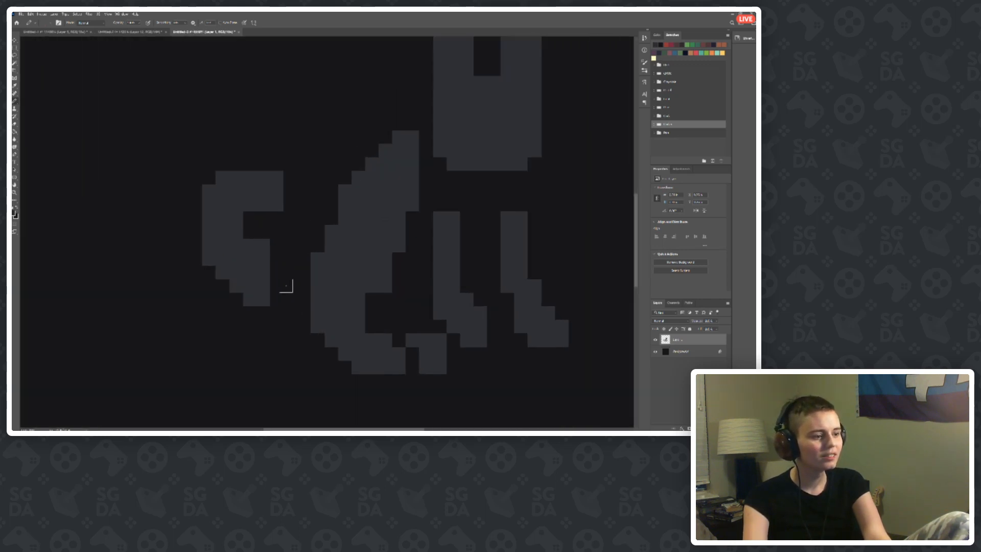
scroll(230, 237, "down", 3)
scroll(230, 237, "up", 2)
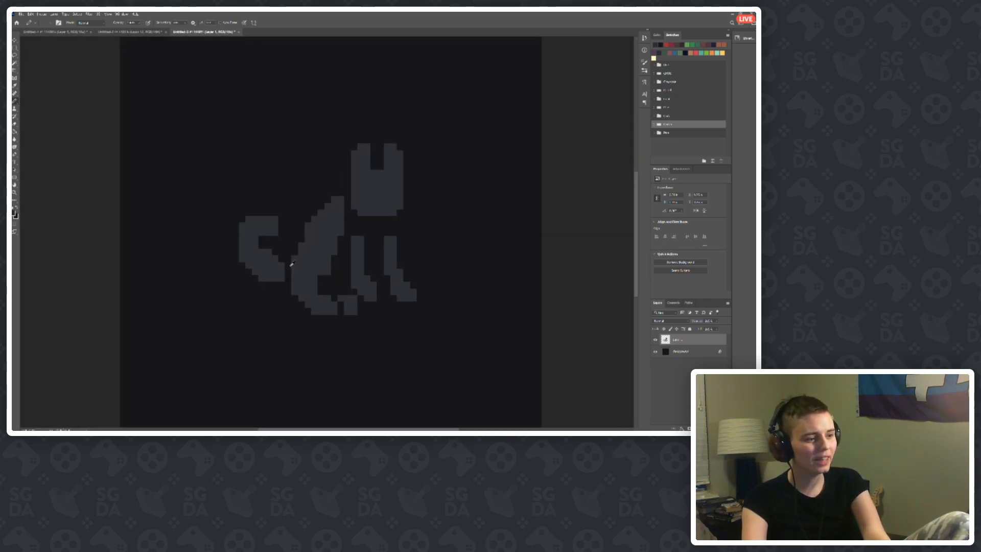
Step: Slim the tail by erasing its outer edge and top row, and lengthen its upper tip toward the body
key("e")
left_click_drag(246, 277, 238, 276)
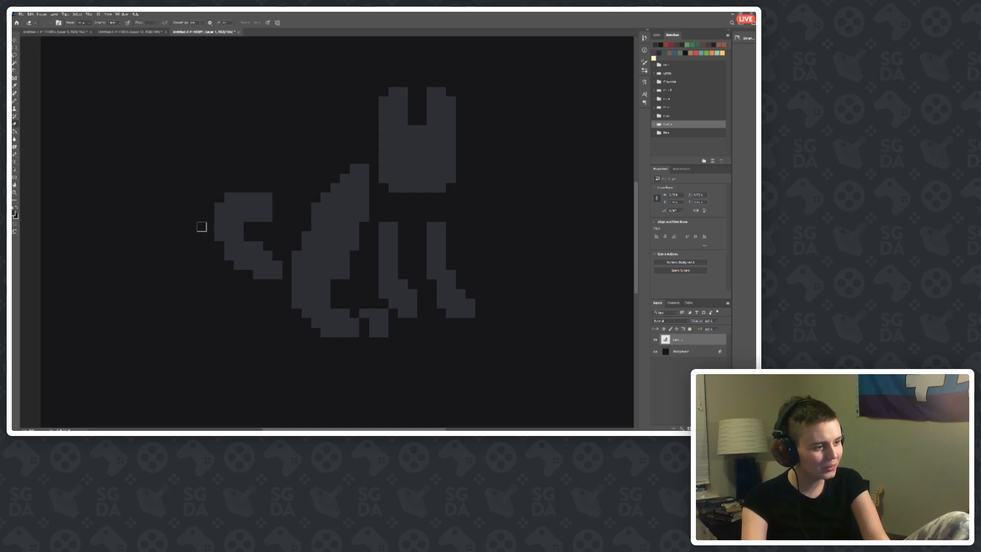
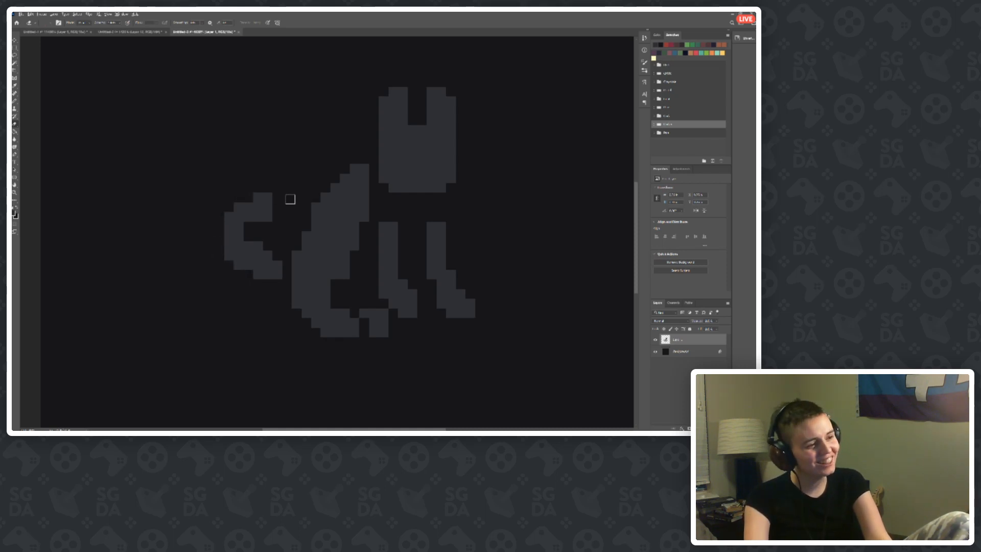
left_click(268, 197)
scroll(194, 201, "down", 3)
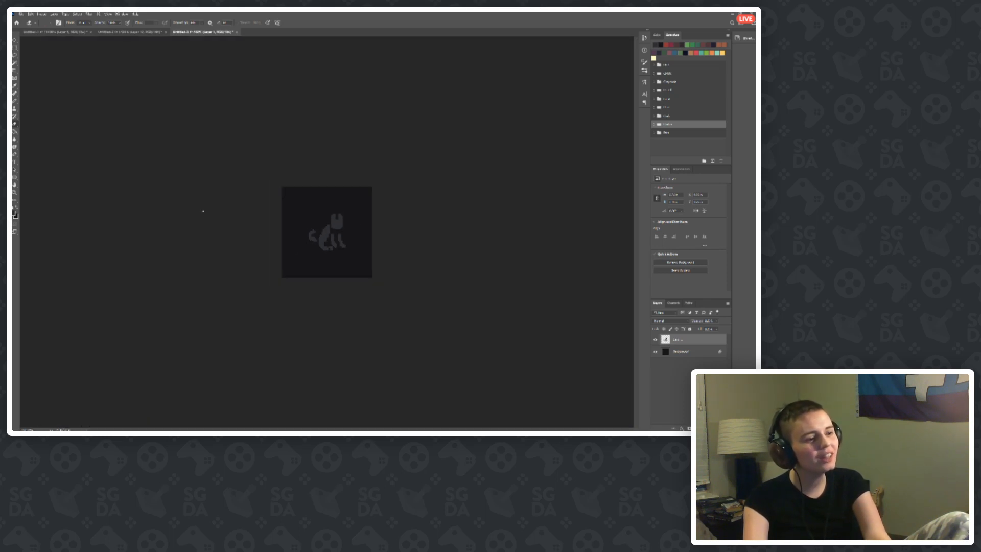
scroll(256, 239, "up", 3)
key("b")
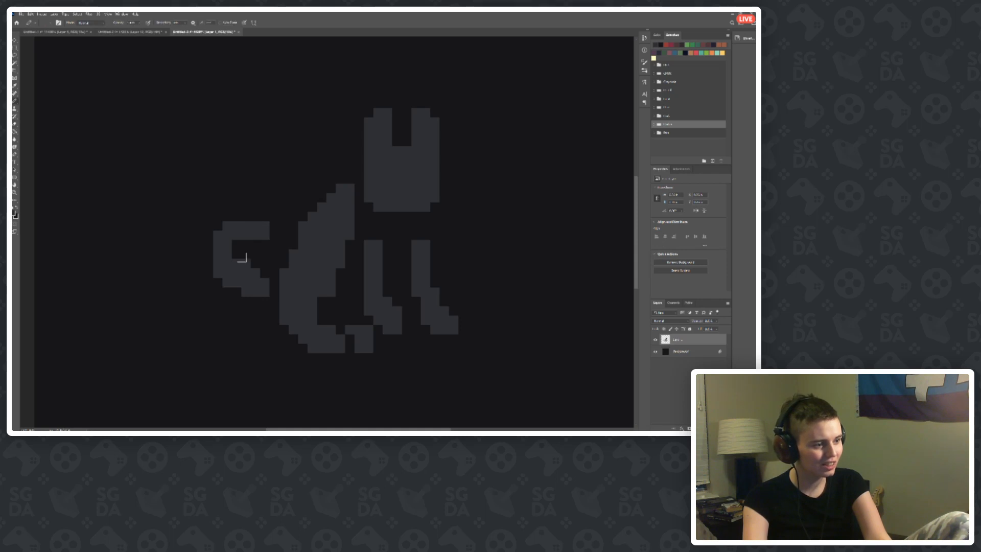
scroll(151, 237, "down", 3)
scroll(243, 254, "up", 3)
scroll(243, 254, "up", 2)
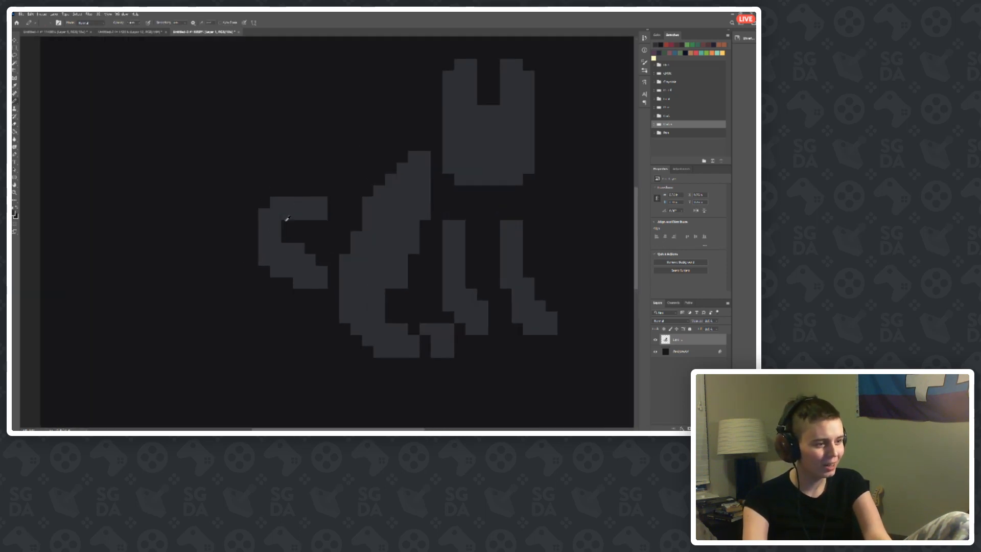
scroll(250, 221, "down", 3)
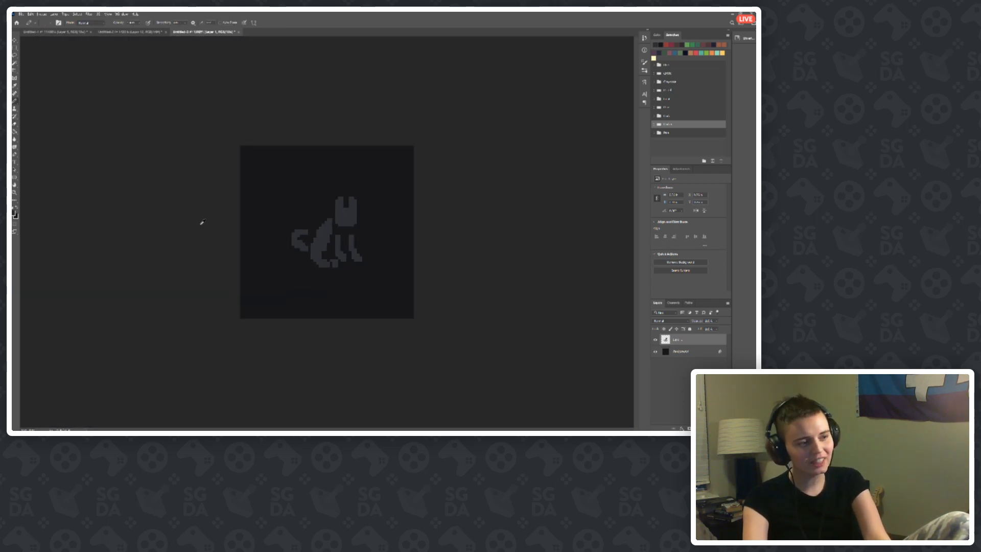
Step: Extend both front feet lower and slightly forward so their bases line up with the hind feet
scroll(426, 249, "up", 8)
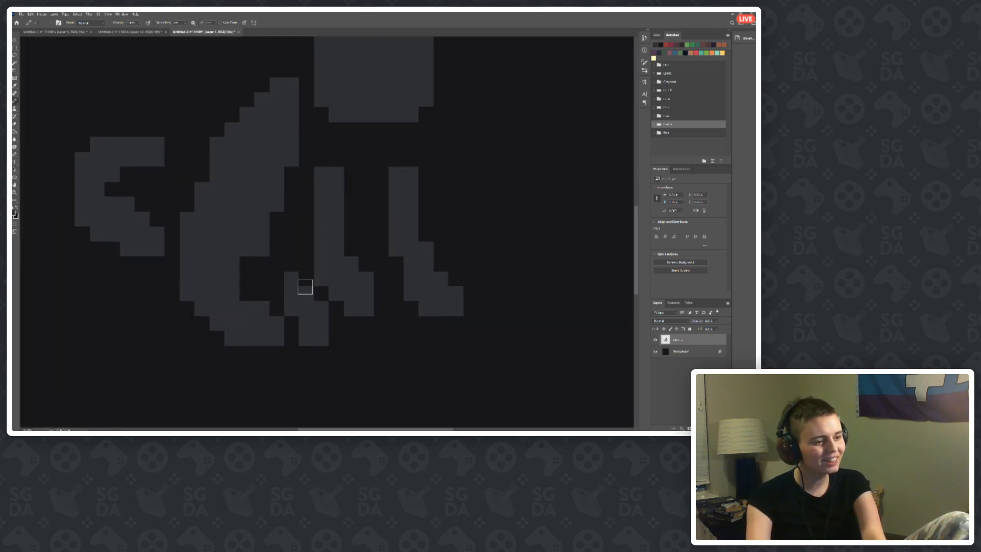
scroll(271, 268, "down", 4)
scroll(240, 219, "down", 2)
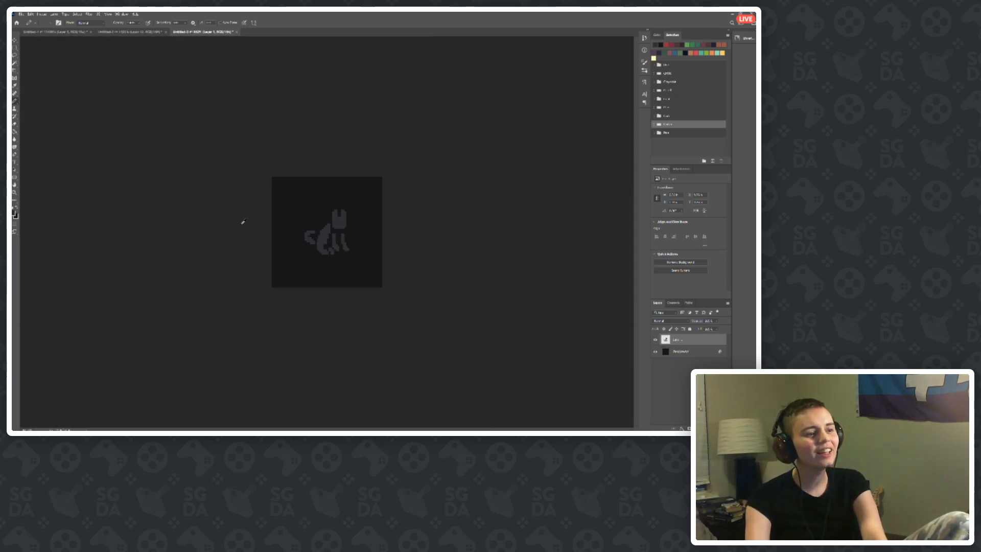
scroll(378, 287, "up", 8)
left_click_drag(363, 305, 362, 311)
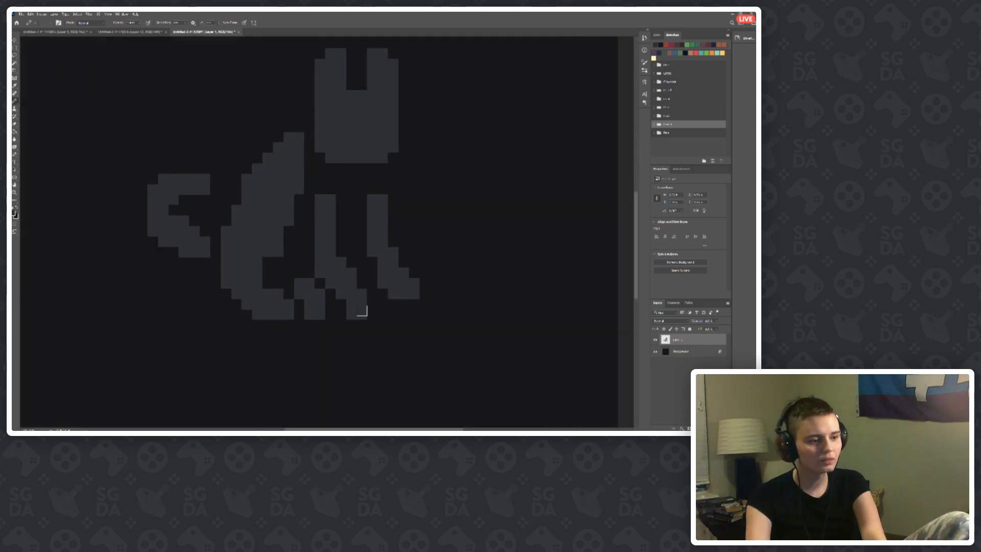
left_click(409, 308)
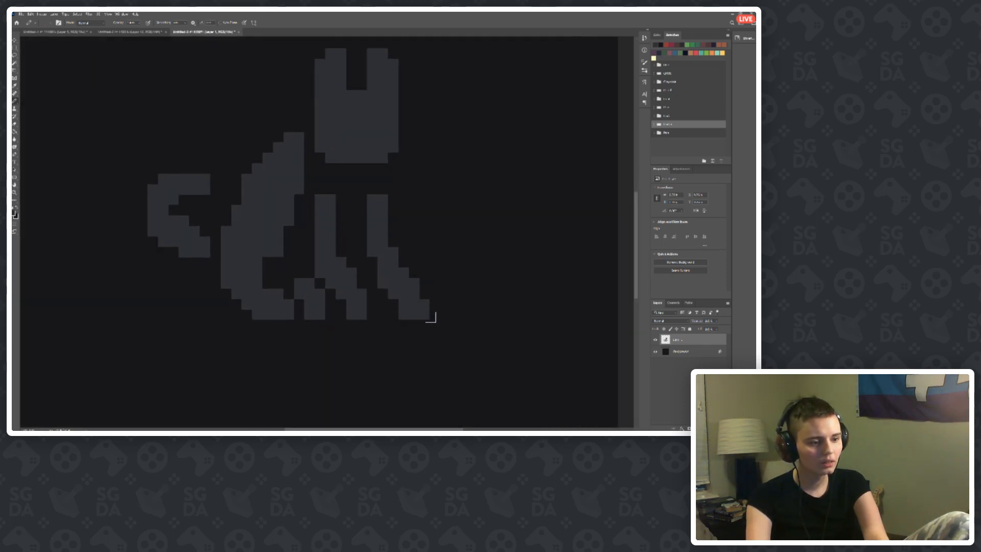
key("ctrl+z")
left_click(372, 309)
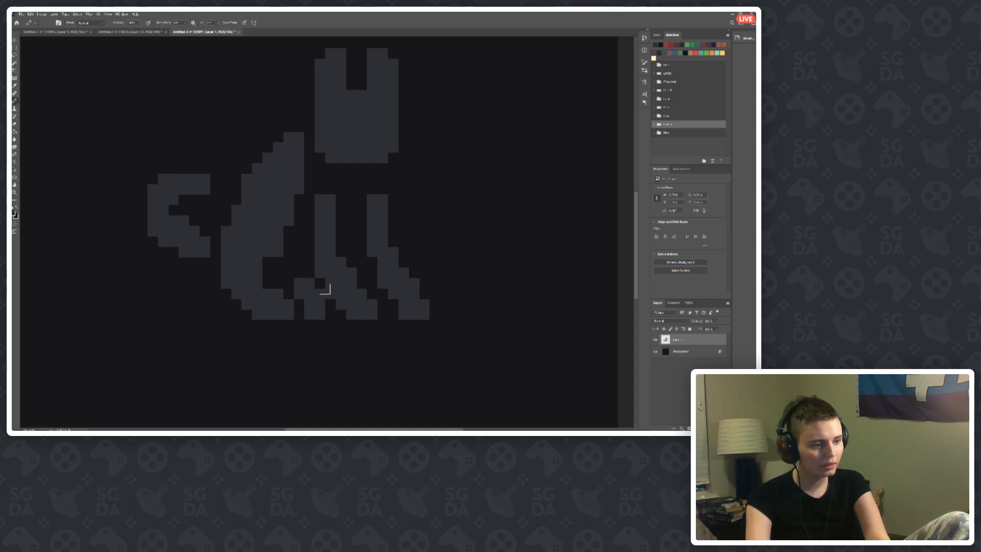
key("ctrl+z")
left_click(317, 296)
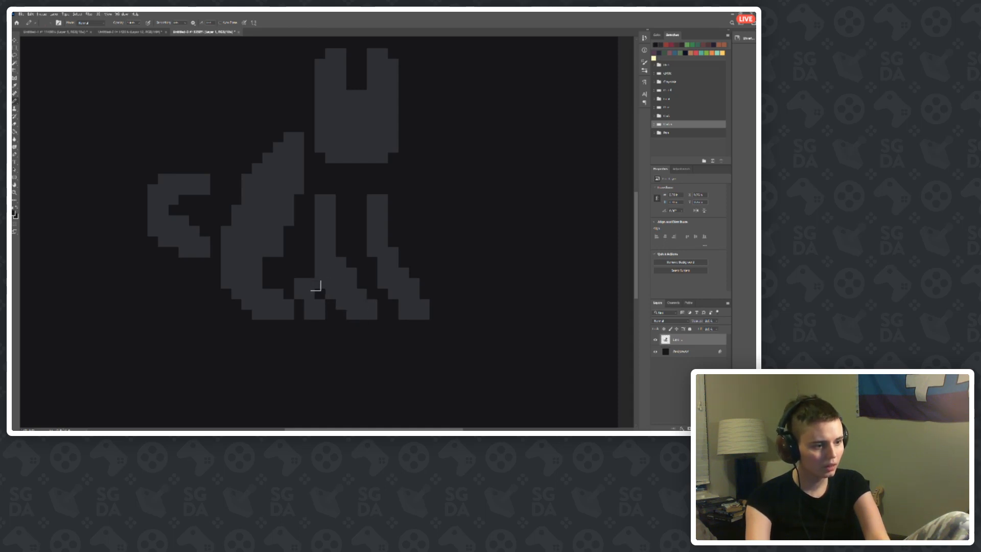
scroll(276, 261, "down", 20)
scroll(335, 242, "up", 15)
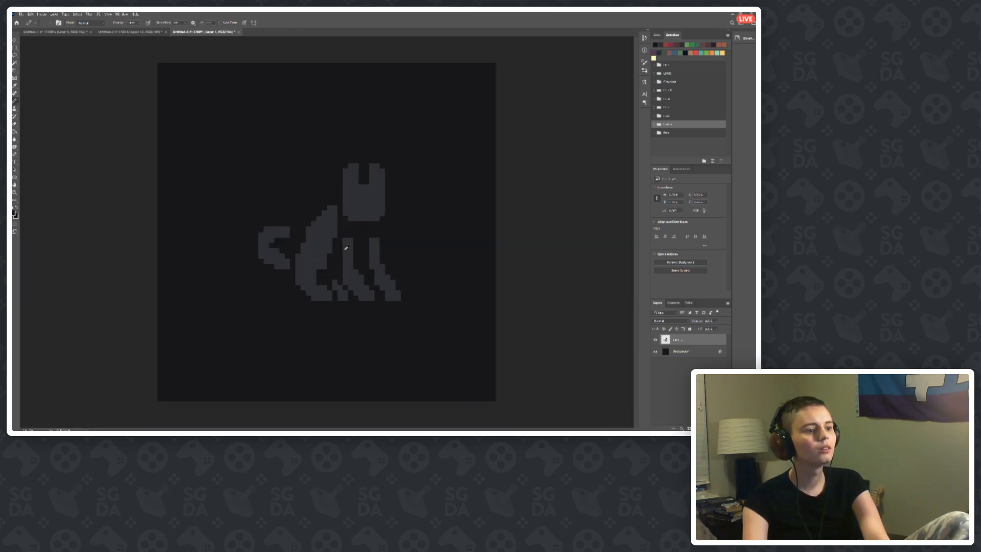
Step: Add a new layer above the character's silhouette layer
left_click(359, 197, "alt")
scroll(373, 196, "up", 4)
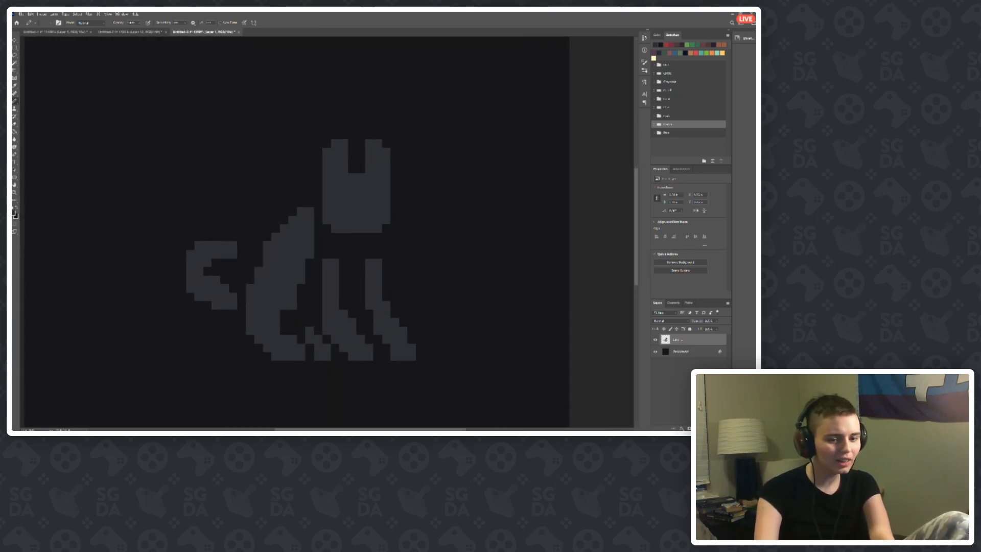
left_click(713, 428)
scroll(396, 300, "down", 8)
scroll(208, 285, "down", 2)
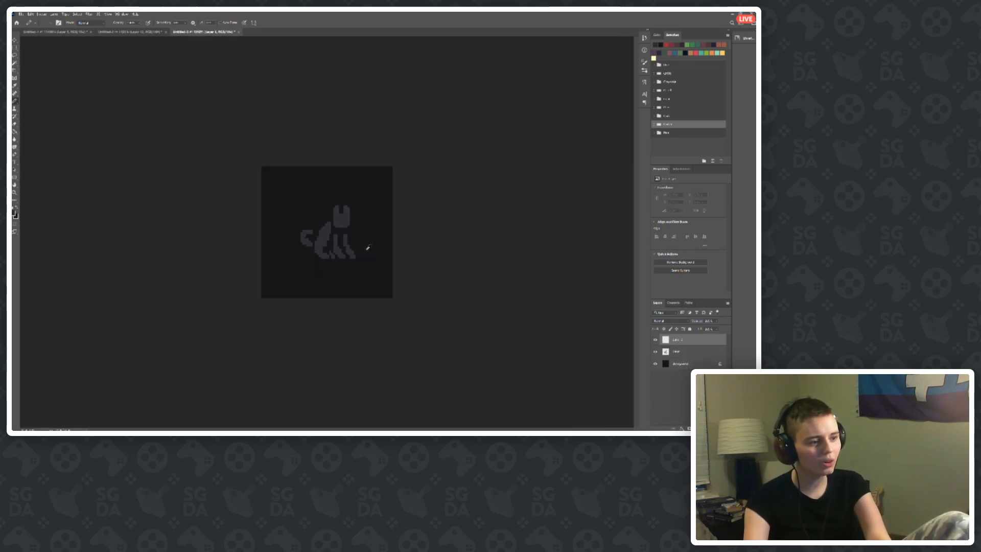
scroll(377, 235, "up", 6)
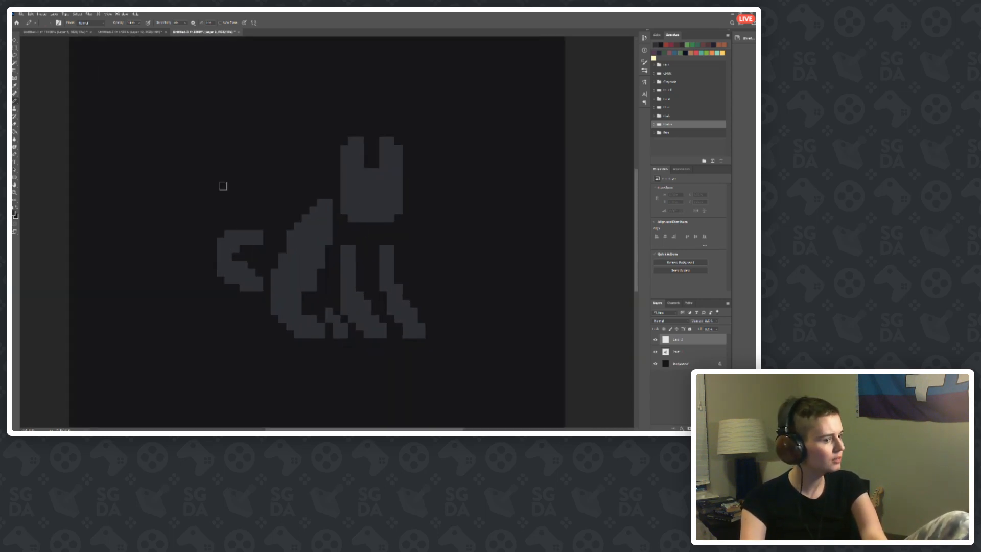
Step: Sample a lighter grey-green from the first open document and return to the character document
left_click(51, 31)
left_click_drag(409, 102, 447, 107)
left_click(186, 31)
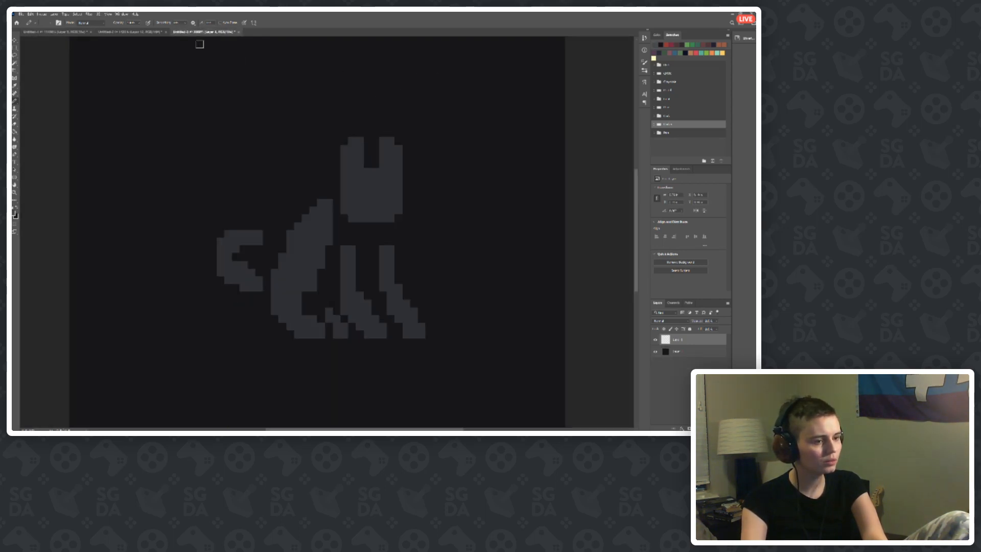
Step: Paint over the whole head and both ears in grey-green on the new layer
mouse_move(334, 220)
left_mouse_down()
mouse_move(321, 136)
mouse_move(336, 124)
mouse_move(339, 189)
mouse_move(330, 200)
mouse_move(343, 224)
mouse_move(345, 214)
mouse_move(381, 224)
mouse_move(386, 154)
mouse_move(398, 188)
left_mouse_up()
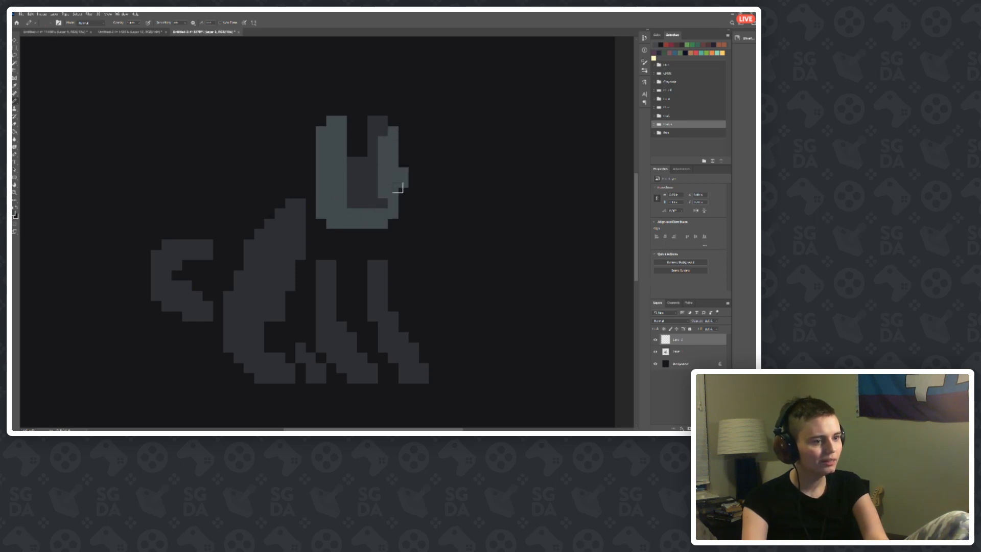
key("ctrl+z")
mouse_move(346, 221)
left_mouse_down()
mouse_move(391, 210)
mouse_move(343, 206)
mouse_move(355, 218)
mouse_move(389, 206)
mouse_move(391, 132)
mouse_move(373, 122)
mouse_move(389, 191)
mouse_move(378, 189)
mouse_move(369, 127)
mouse_move(371, 197)
mouse_move(362, 163)
mouse_move(348, 194)
mouse_move(338, 123)
mouse_move(334, 185)
left_mouse_up()
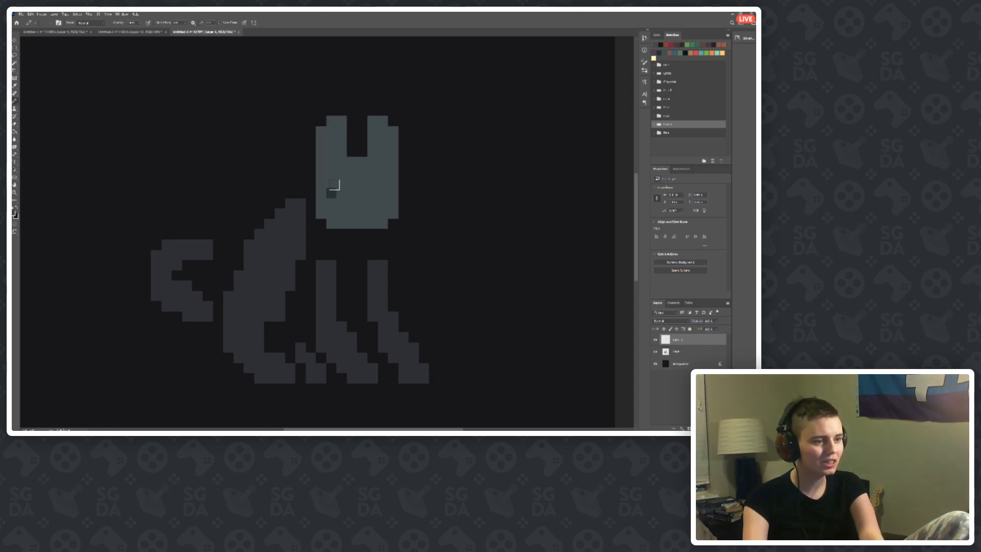
key("ctrl+minus")
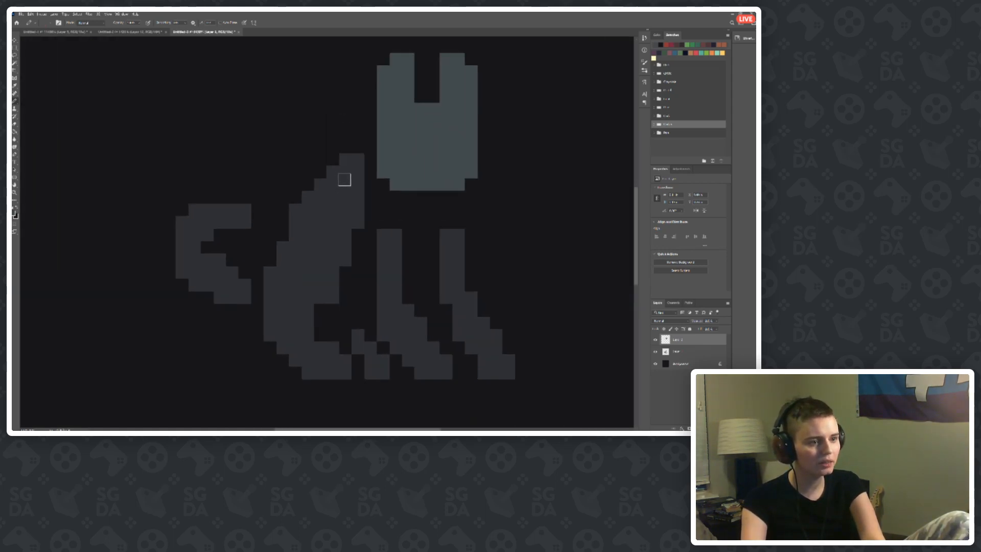
Step: Paint a grey-green highlight band along the body's back edge, from the shoulders down to the haunch
mouse_move(345, 179)
left_mouse_down()
mouse_move(337, 211)
mouse_move(352, 161)
mouse_move(287, 297)
mouse_move(296, 282)
mouse_move(271, 288)
mouse_move(281, 245)
mouse_move(294, 213)
mouse_move(318, 195)
left_mouse_up()
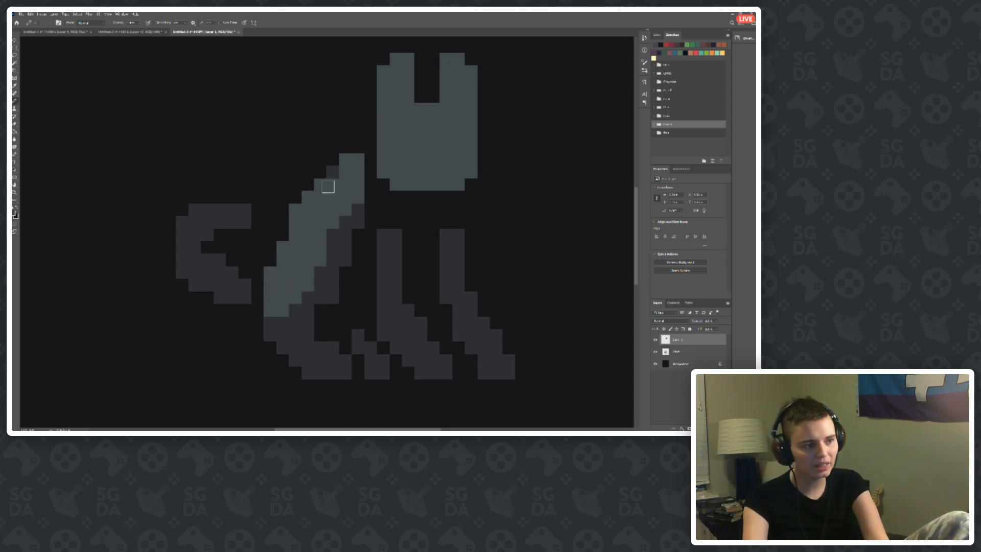
scroll(311, 199, "down", 3)
scroll(331, 287, "up", 6)
Step: Paint the upper parts of both front legs in grey-green, leaving the feet dark grey
mouse_move(329, 275)
left_mouse_down()
mouse_move(336, 178)
mouse_move(340, 258)
mouse_move(325, 293)
mouse_move(349, 271)
mouse_move(347, 295)
left_mouse_up()
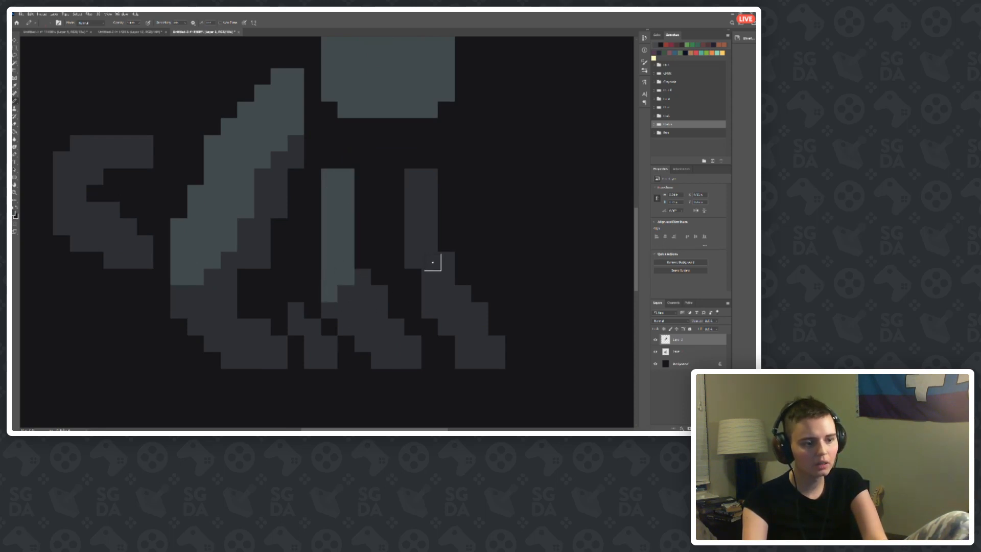
mouse_move(432, 262)
left_mouse_down()
mouse_move(444, 266)
mouse_move(416, 225)
mouse_move(415, 187)
mouse_move(428, 181)
left_mouse_up()
scroll(363, 164, "down", 9)
scroll(255, 212, "up", 8)
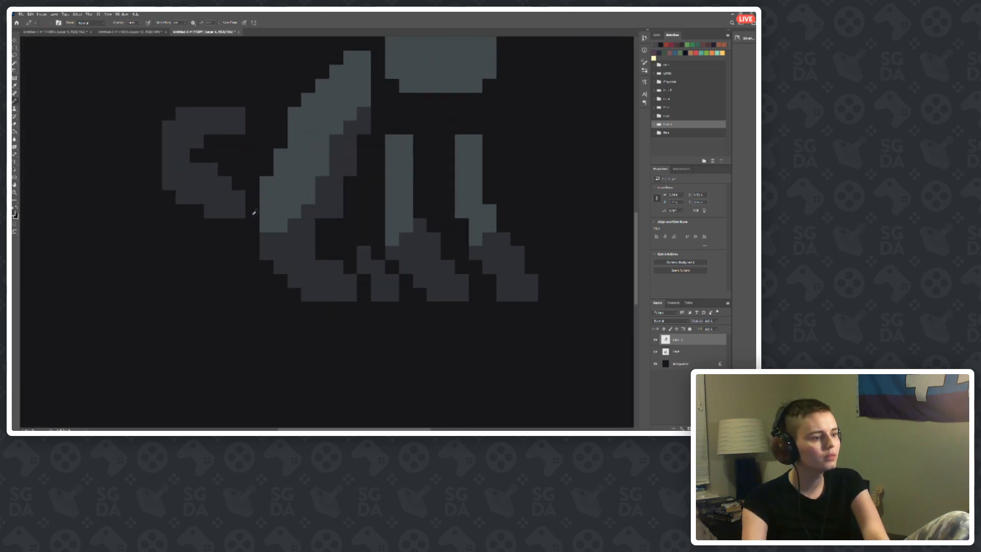
Step: Paint a grey-green highlight around the tail's upper outer curve, leaving its tip and lower half dark grey
left_click_drag(225, 199, 207, 180)
key("ctrl+z")
mouse_move(152, 149)
left_mouse_down()
mouse_move(178, 108)
mouse_move(186, 123)
mouse_move(193, 104)
left_mouse_up()
key("ctrl+z")
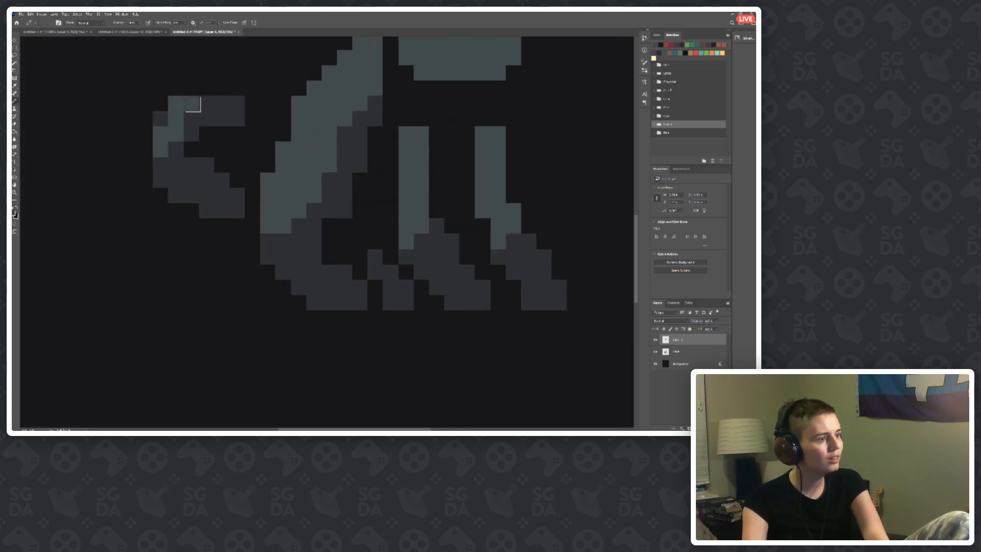
left_click(161, 122)
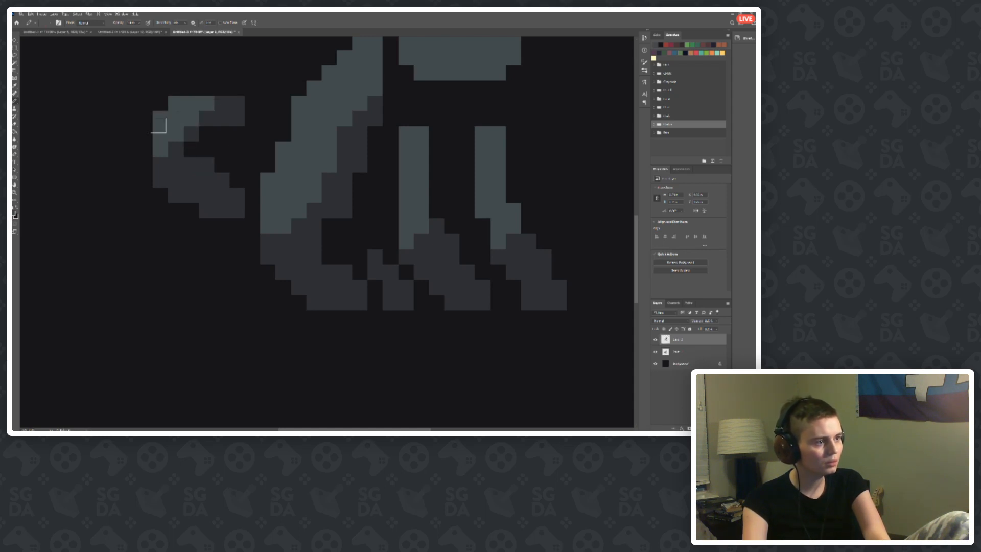
scroll(199, 145, "down", 10)
scroll(273, 267, "up", 10)
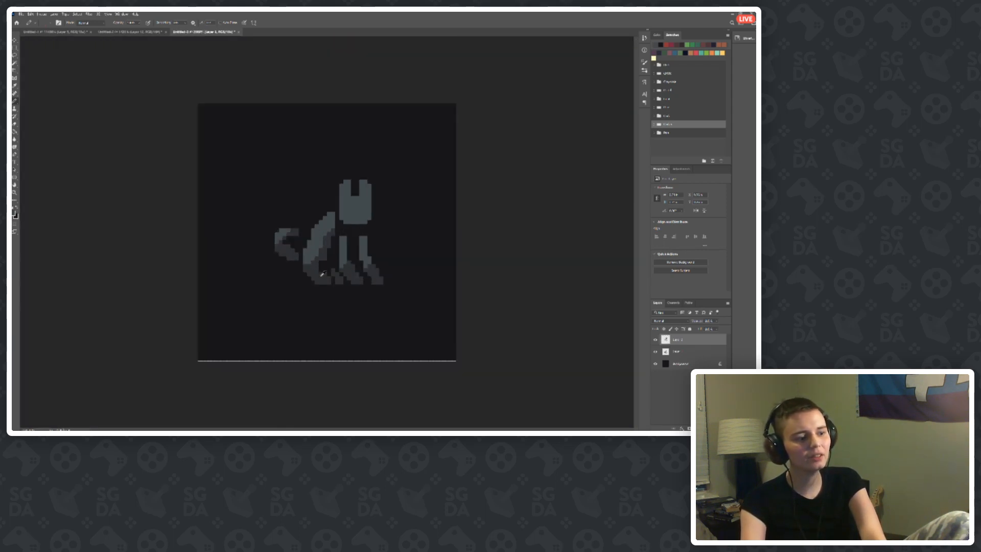
scroll(203, 220, "down", 8)
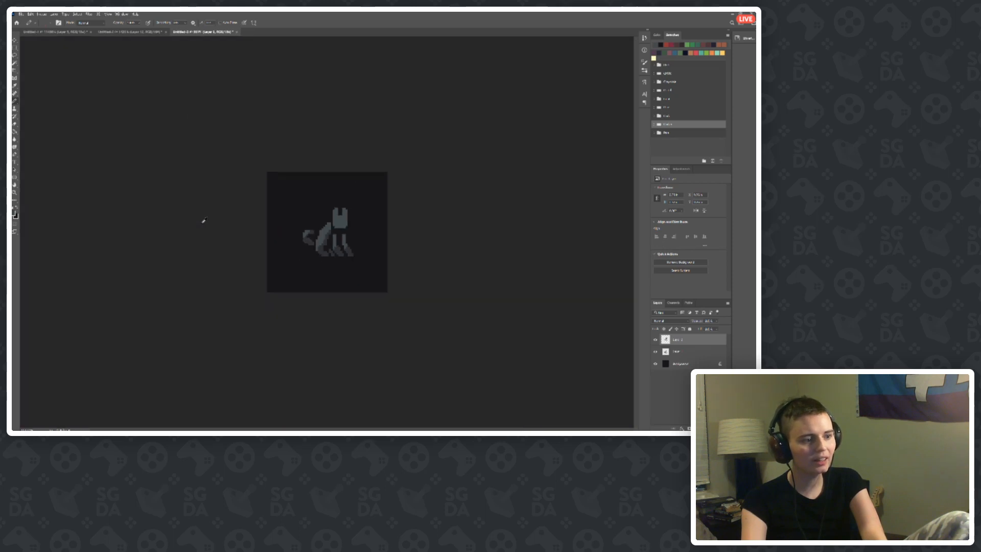
scroll(359, 255, "up", 8)
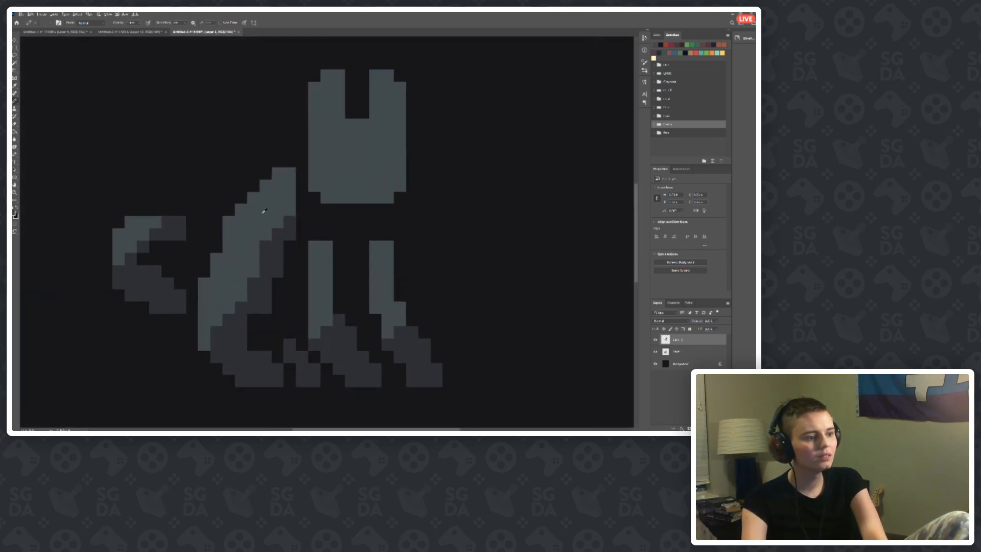
Step: Sample the body's dark grey and compare the drawing with the silhouette layer hidden and shown
left_click(270, 254)
scroll(371, 254, "up", 1)
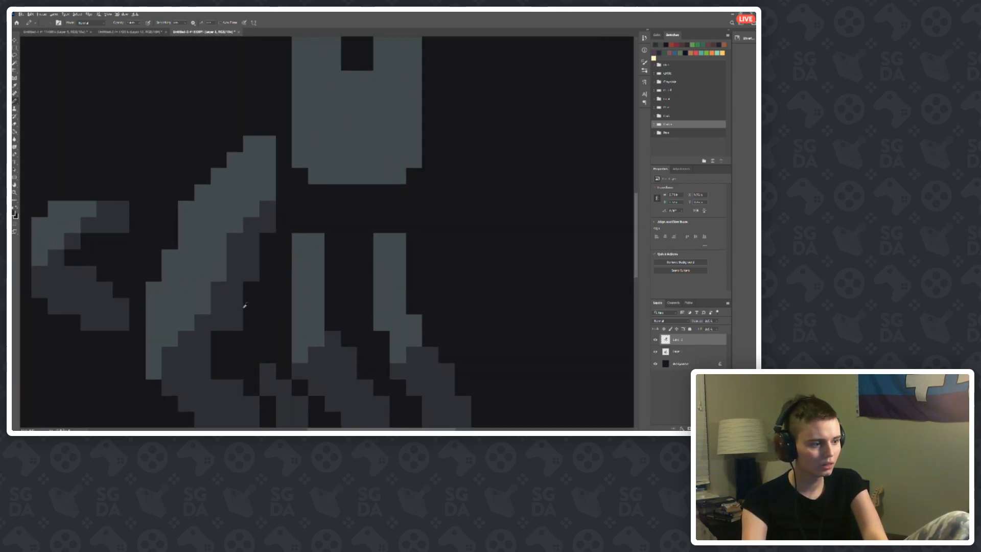
left_click(655, 352)
scroll(240, 252, "down", 4)
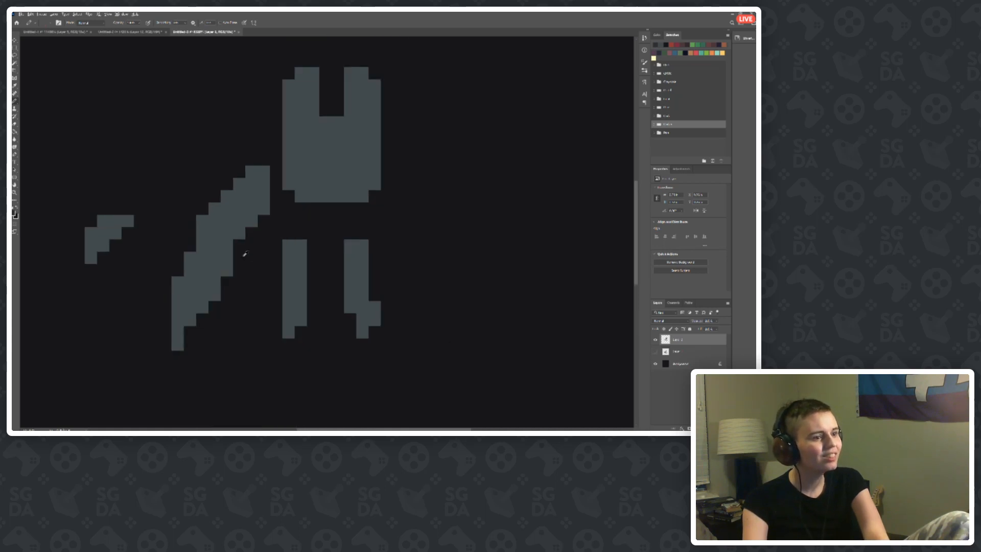
scroll(156, 266, "up", 2)
scroll(156, 266, "up", 1)
left_click(655, 351)
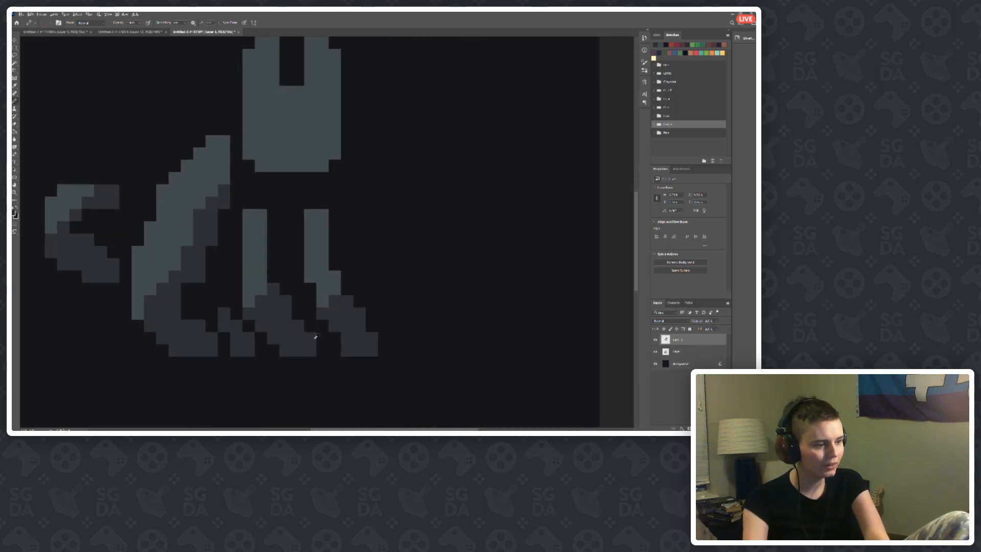
Step: Paint both front feet in dark grey on the top layer, toggling the silhouette layer to find missing pixels
scroll(256, 309, "up", 2)
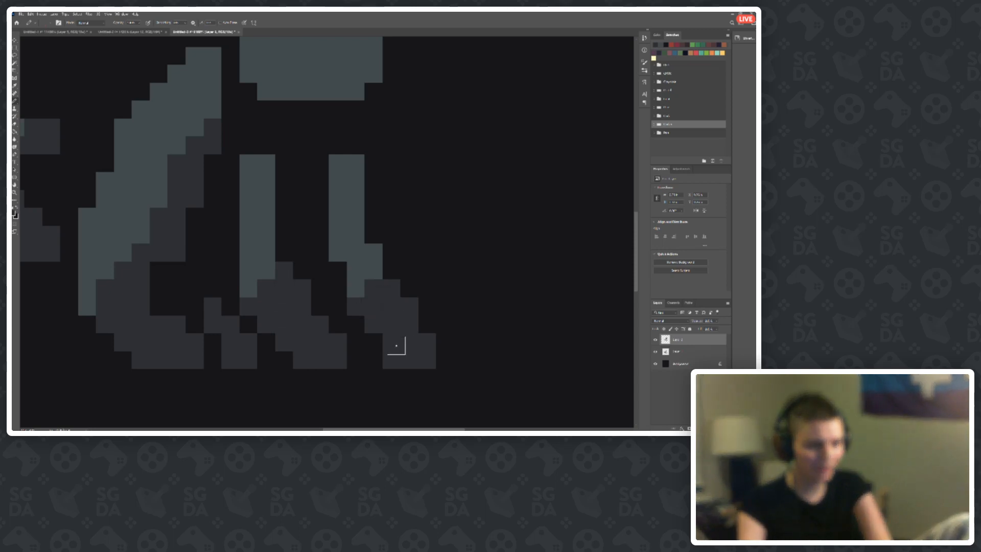
left_click(654, 352)
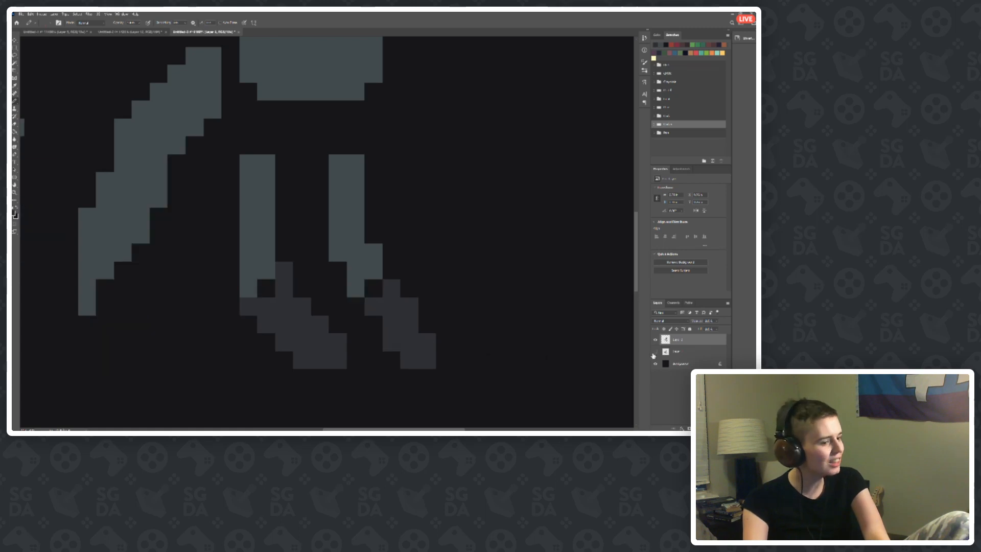
left_click(655, 352)
left_click(655, 351)
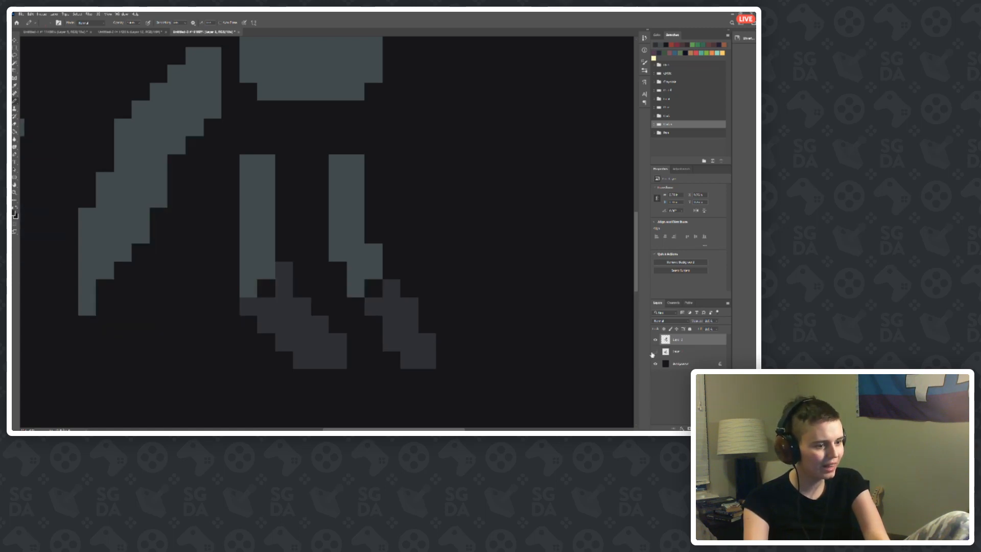
left_click(655, 352)
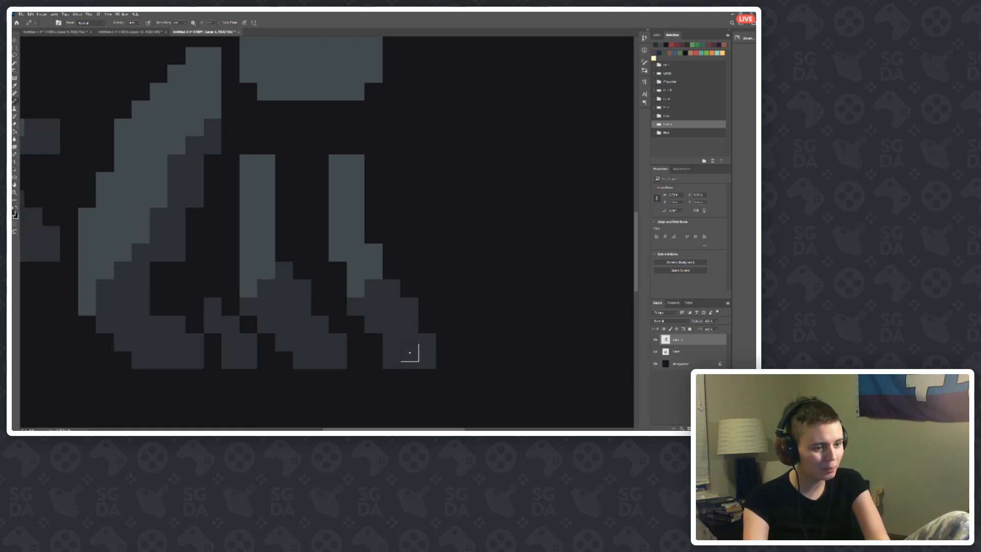
left_click(655, 352)
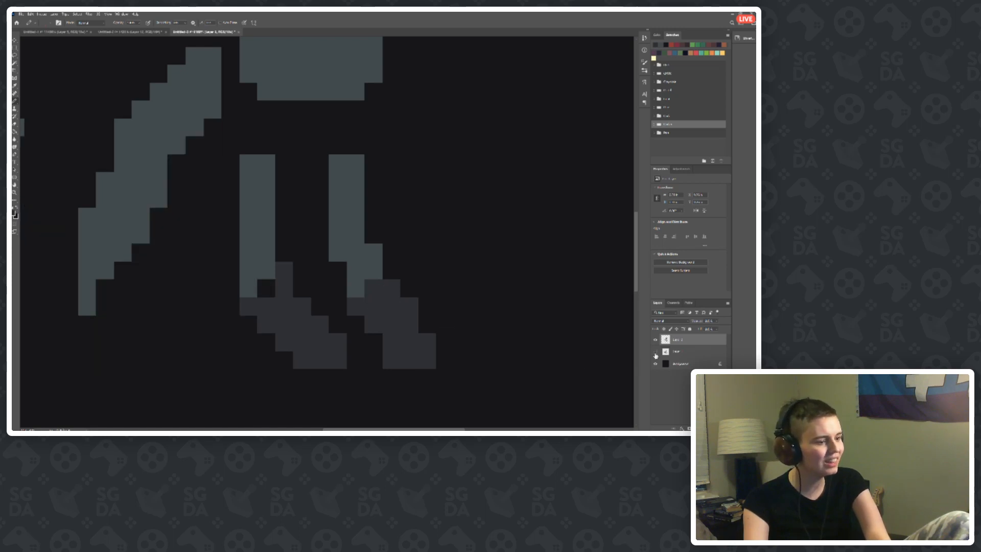
left_click(655, 352)
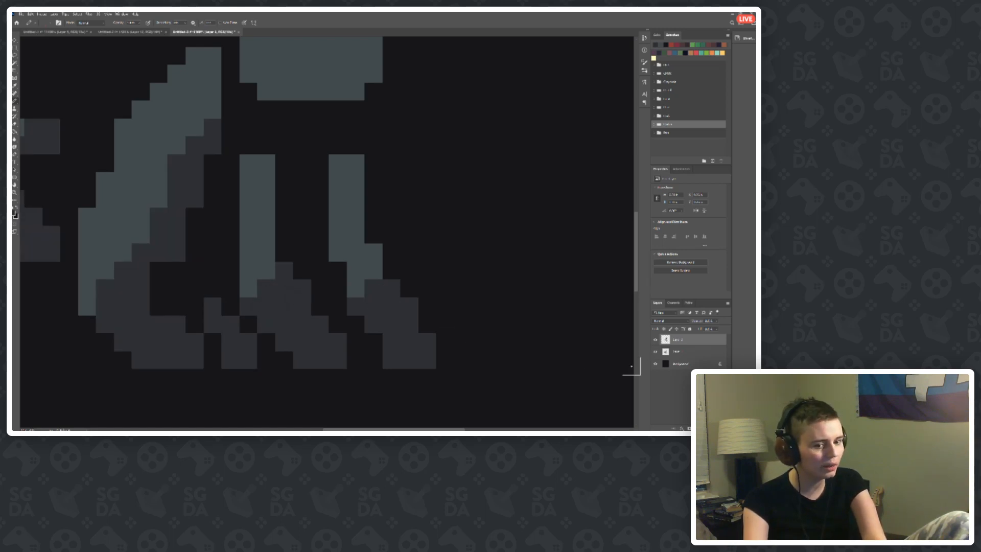
Step: Paint the dark grey parts of the body, hind feet and tail on the top layer, and hide the silhouette layer
left_click(652, 353)
left_click(652, 352)
scroll(434, 305, "down", 3)
scroll(133, 268, "up", 4)
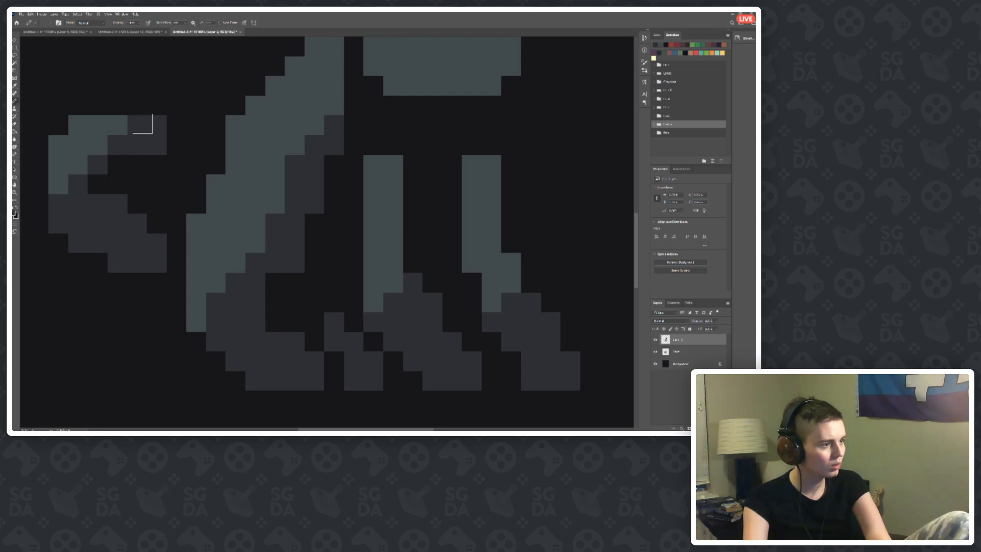
scroll(133, 158, "down", 10)
scroll(449, 272, "up", 4)
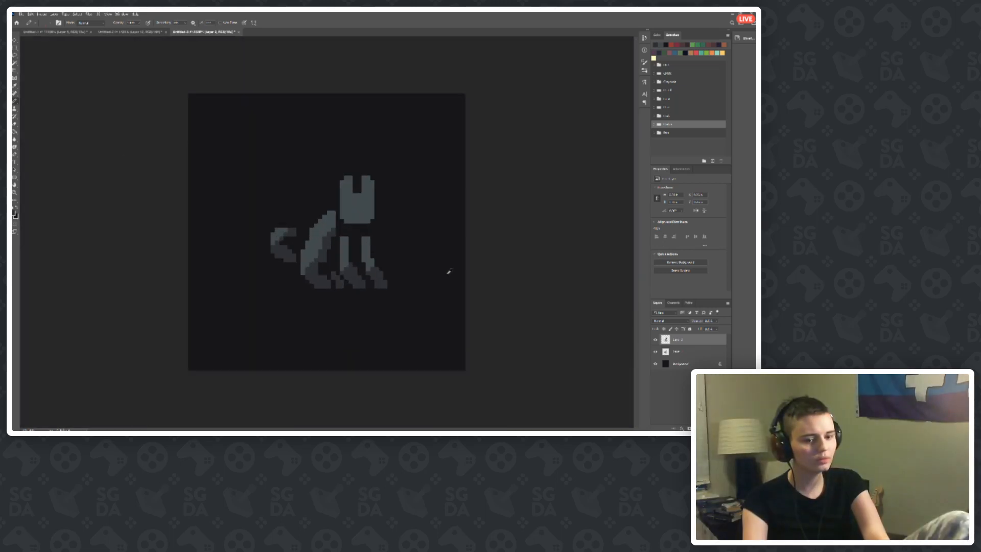
left_click(655, 352)
left_click(655, 352)
scroll(263, 259, "up", 8)
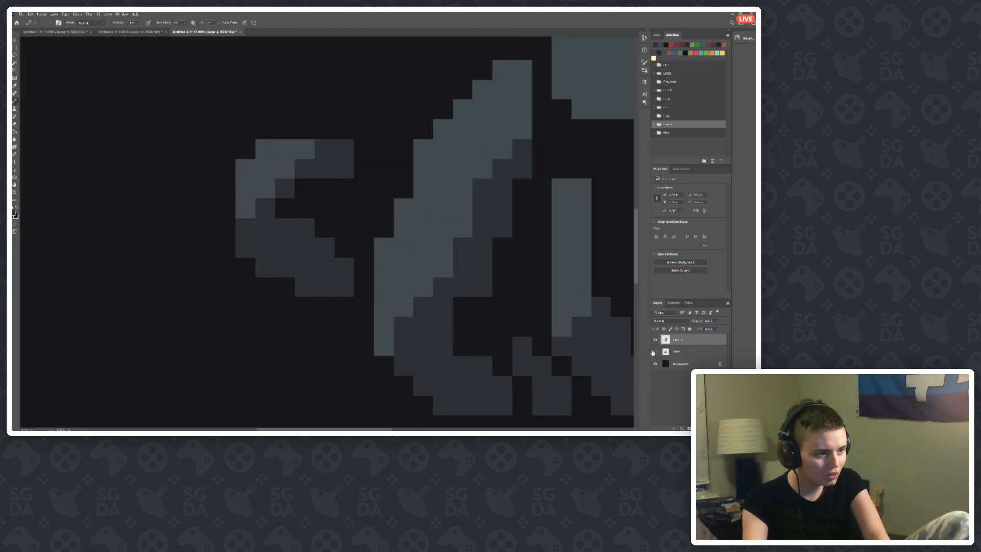
scroll(307, 288, "down", 6)
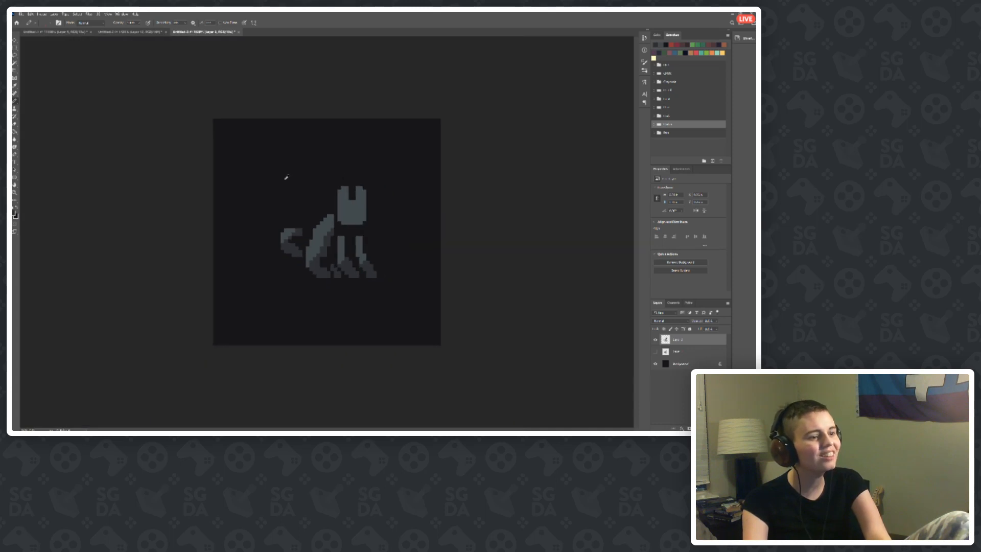
Step: Shade the head's underside and lower right edge with stepped dark grey pixels
scroll(284, 175, "up", 4)
scroll(358, 193, "up", 3)
mouse_move(351, 219)
left_mouse_down()
mouse_move(386, 212)
mouse_move(380, 232)
mouse_move(407, 194)
mouse_move(403, 165)
mouse_move(390, 209)
mouse_move(306, 238)
left_mouse_up()
scroll(277, 192, "down", 5)
scroll(276, 192, "down", 3)
scroll(366, 245, "up", 7)
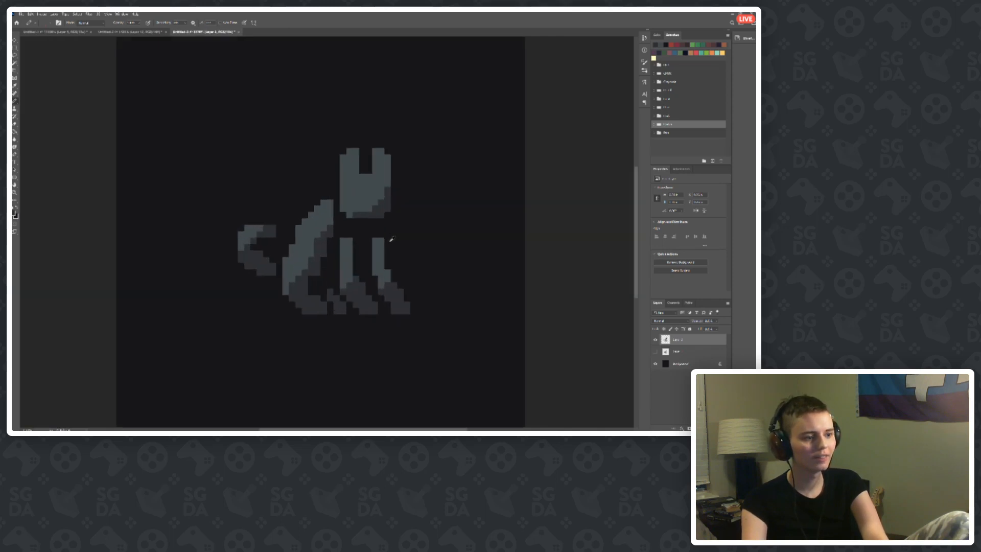
Step: Erase the top pixels of the right front leg and repaint its top and upper right edge in sampled dark grey
scroll(384, 227, "up", 2)
key("e")
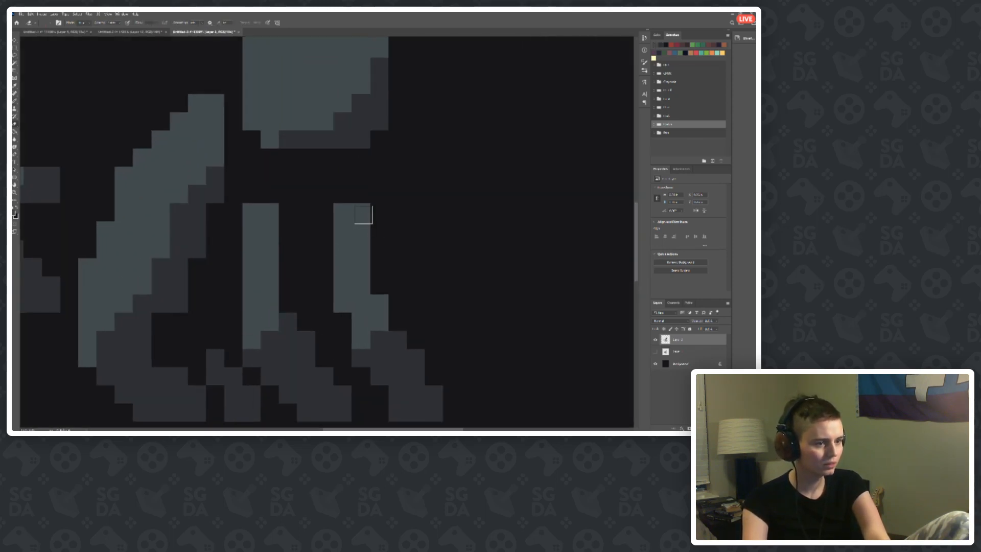
left_click(362, 214)
key("b")
key("e")
left_click(343, 212)
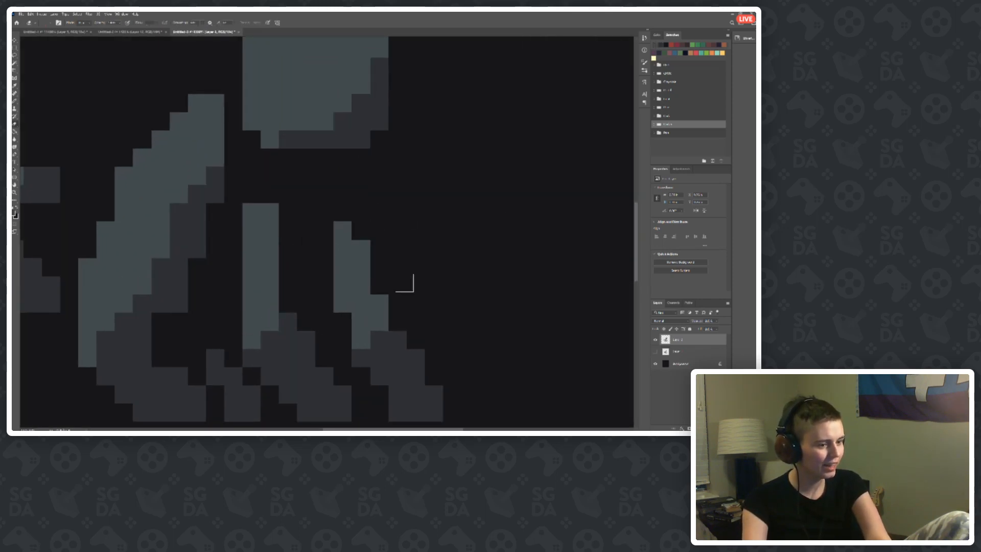
key("b")
left_click(385, 343, "alt")
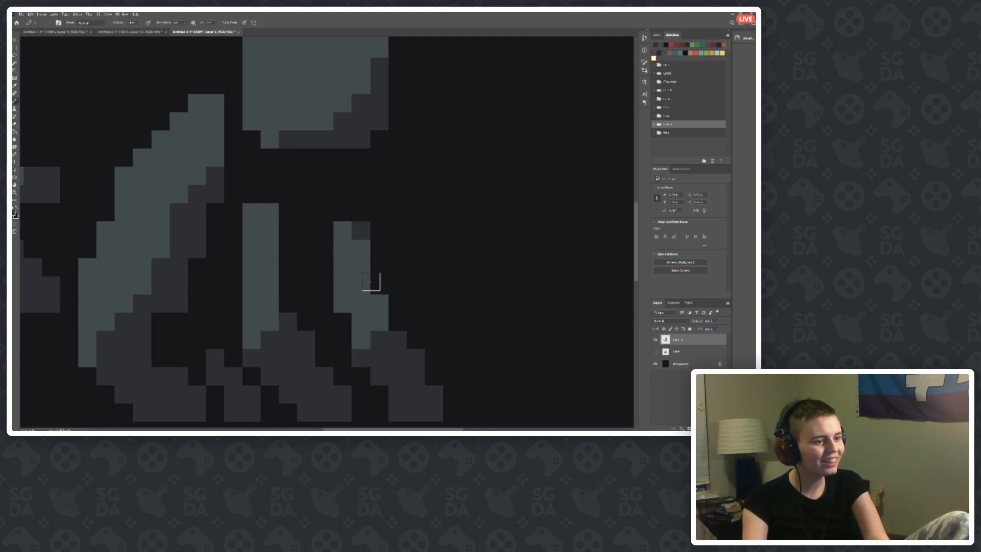
left_click(355, 218)
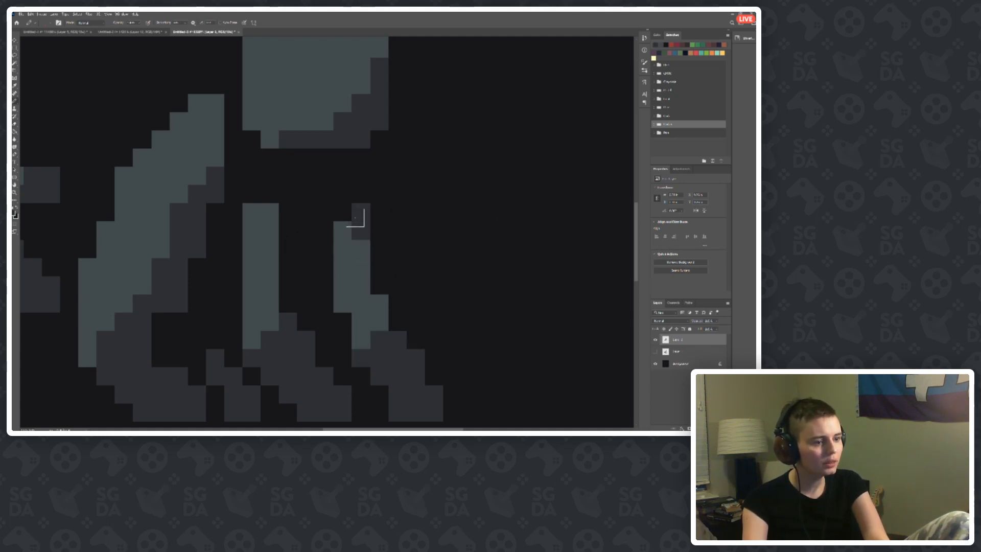
left_click(344, 212)
Step: Paint the top of the left front leg dark grey to match the shading on the other front leg
scroll(352, 220, "down", 6)
scroll(353, 221, "up", 7)
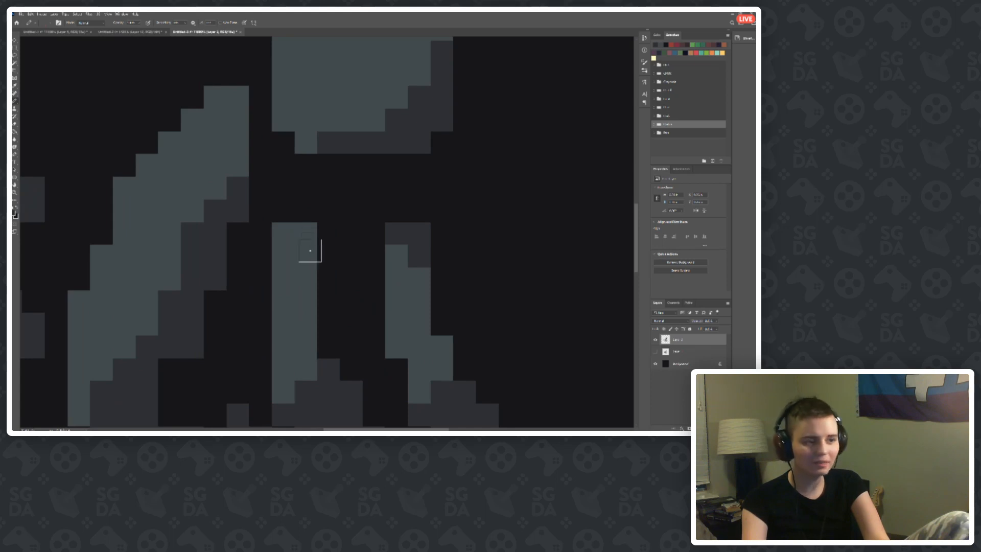
left_click(307, 255)
left_click(306, 302)
left_click(307, 233)
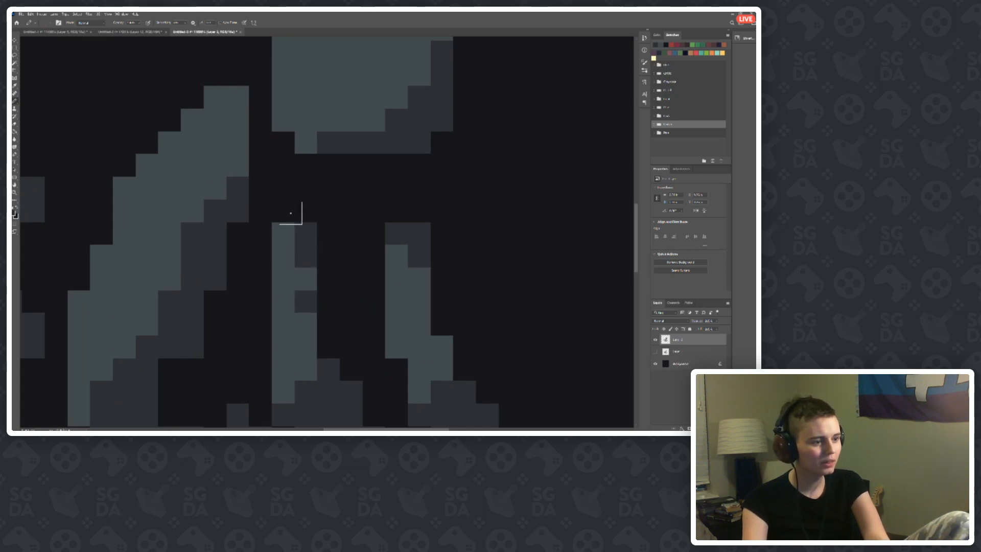
scroll(291, 213, "down", 7)
scroll(399, 232, "up", 3)
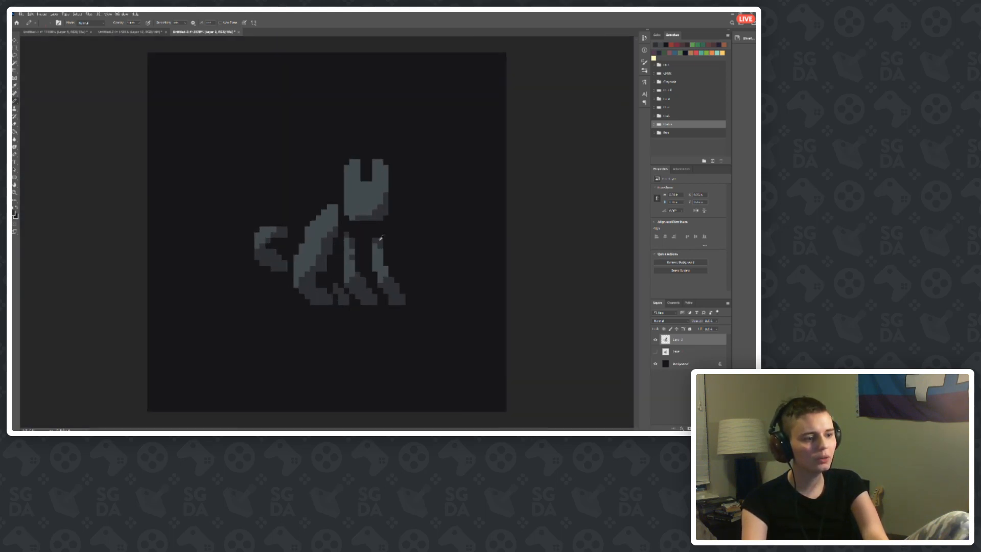
Step: Examine how the shading on the head, legs and tail reads both close up and at small size
scroll(380, 237, "up", 3)
scroll(310, 172, "down", 6)
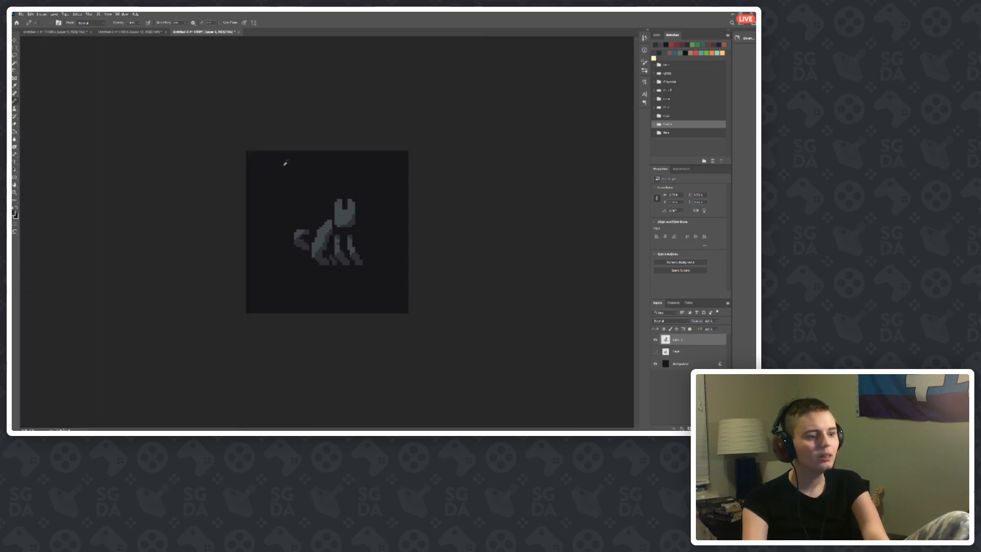
scroll(366, 257, "up", 6)
scroll(366, 257, "down", 6)
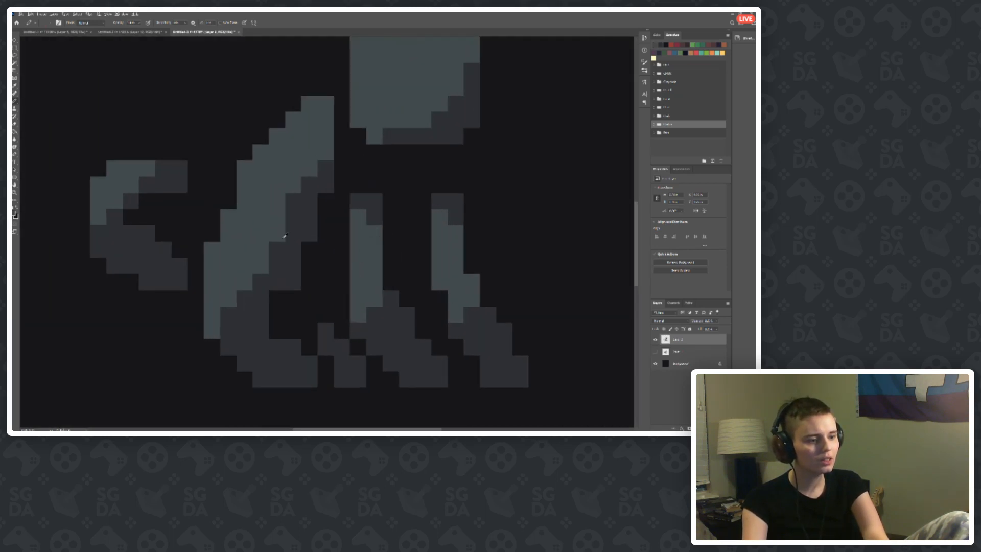
scroll(432, 277, "down", 2)
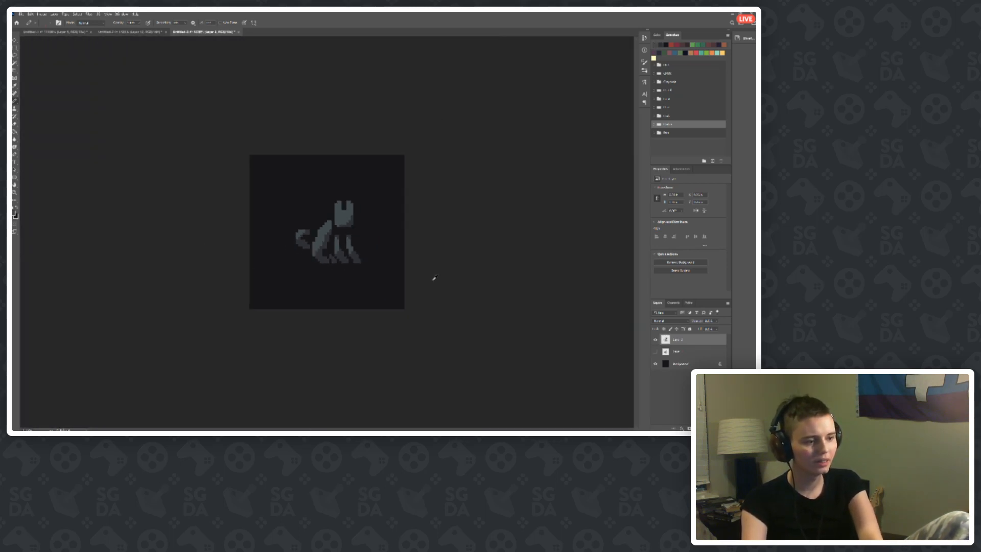
scroll(427, 289, "up", 5)
scroll(234, 219, "down", 5)
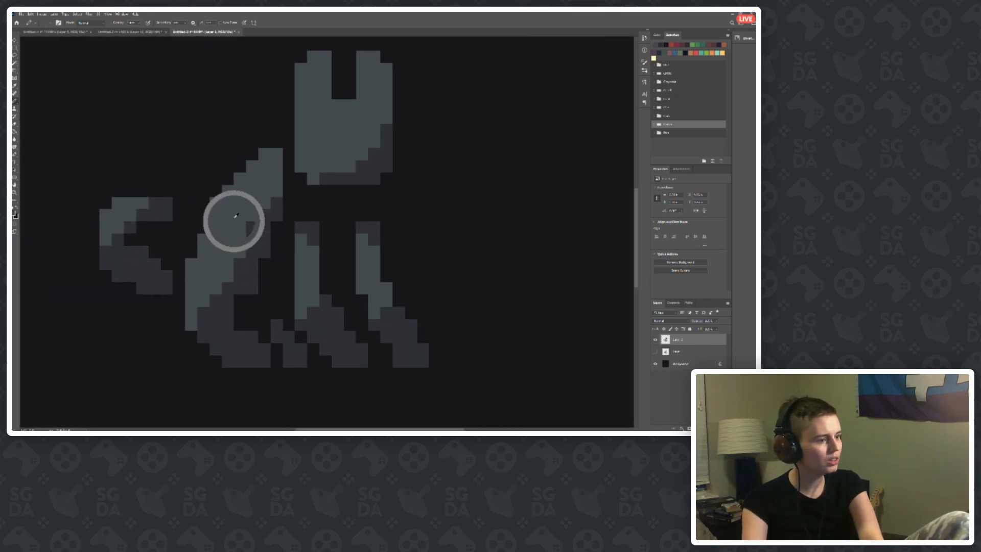
scroll(440, 188, "up", 2)
scroll(442, 232, "up", 2)
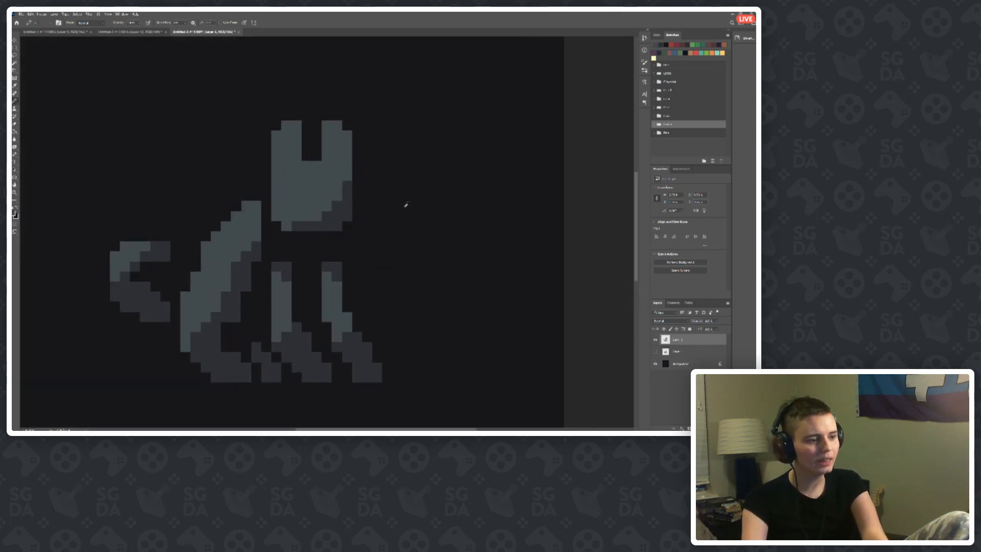
scroll(143, 176, "down", 3)
scroll(376, 274, "up", 6)
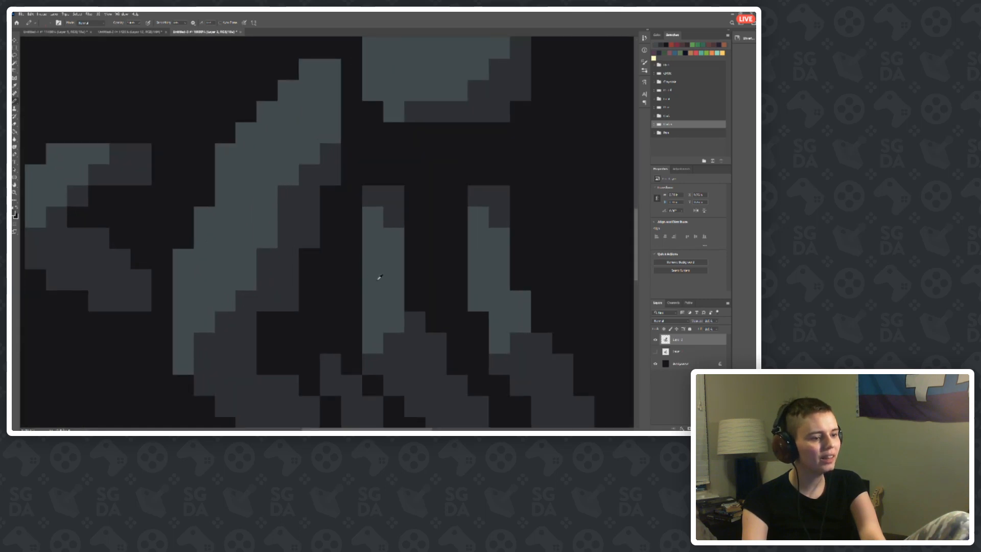
Step: Try a grey-green highlight on the small inner hind foot
scroll(326, 361, "down", 1)
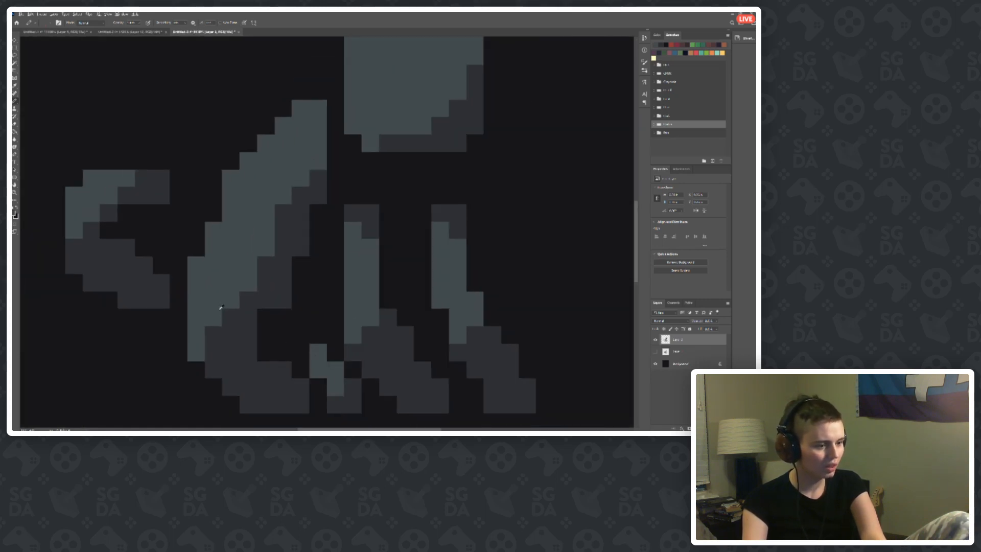
scroll(242, 295, "down", 6)
scroll(329, 291, "up", 5)
scroll(372, 297, "down", 1)
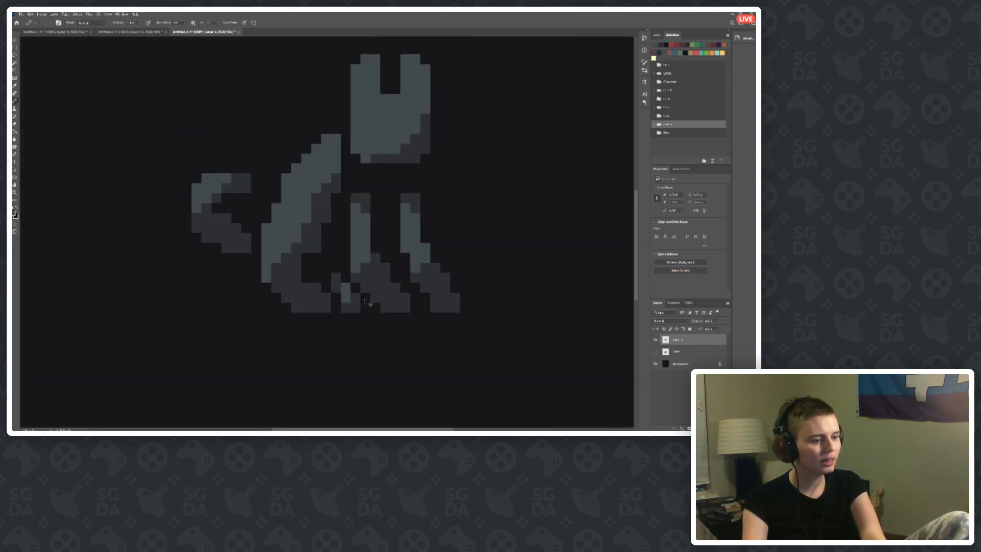
scroll(346, 270, "down", 5)
scroll(352, 258, "up", 3)
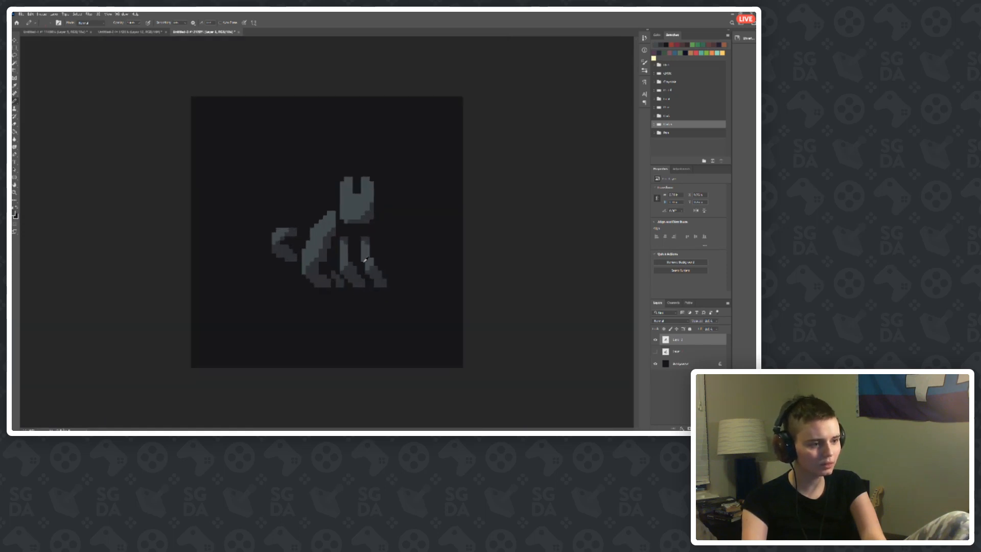
Step: Join the back to the left front leg in grey-green and fill the chest and neck with dark grey
scroll(354, 257, "up", 3)
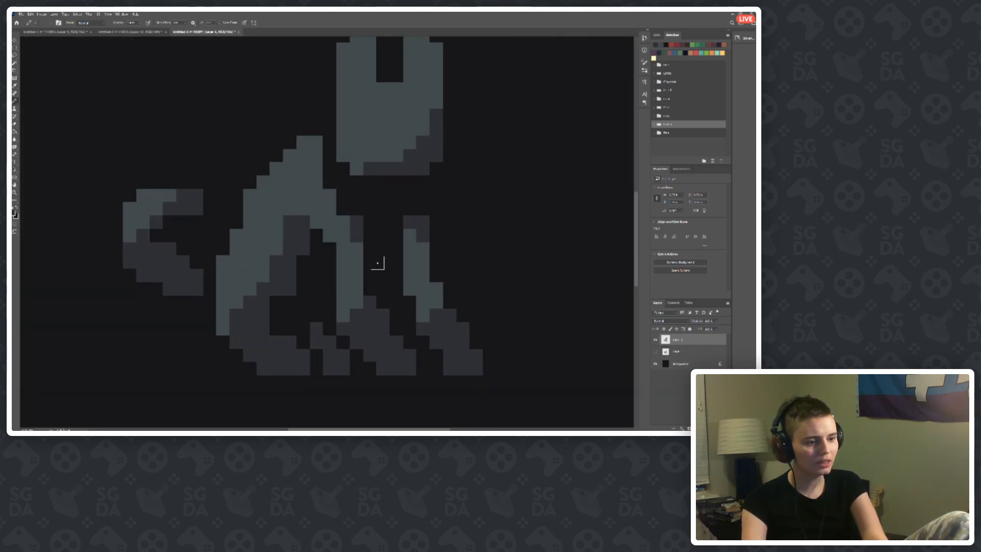
mouse_move(378, 263)
left_mouse_down()
mouse_move(390, 226)
mouse_move(376, 245)
mouse_move(393, 234)
left_mouse_up()
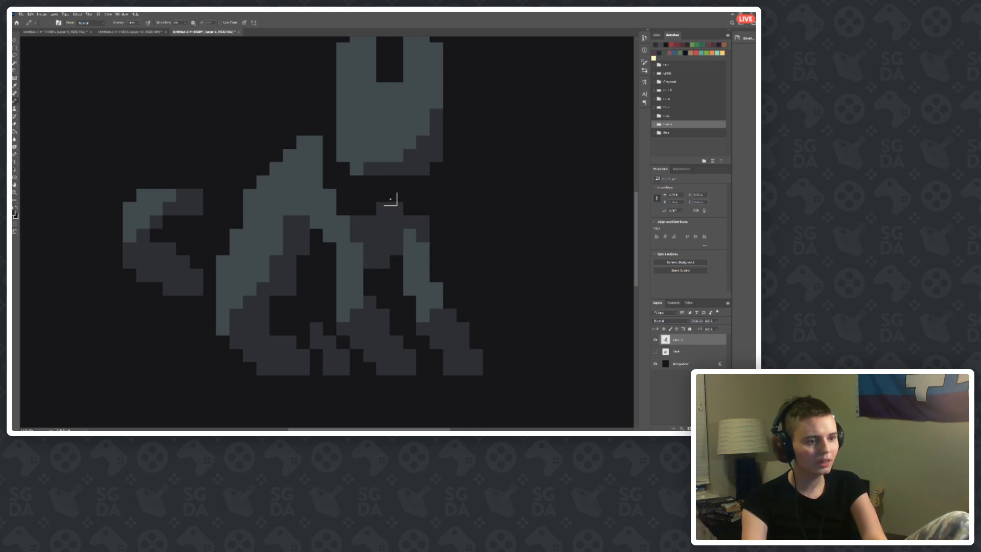
mouse_move(390, 199)
left_mouse_down()
mouse_move(401, 182)
mouse_move(372, 213)
mouse_move(375, 191)
mouse_move(344, 189)
mouse_move(324, 149)
mouse_move(325, 197)
mouse_move(331, 127)
left_mouse_up()
scroll(331, 126, "down", 7)
scroll(336, 221, "up", 7)
Step: Sample the grey-green and extend the head's bottom edge over the dark grey chin row
left_click(337, 218, "alt")
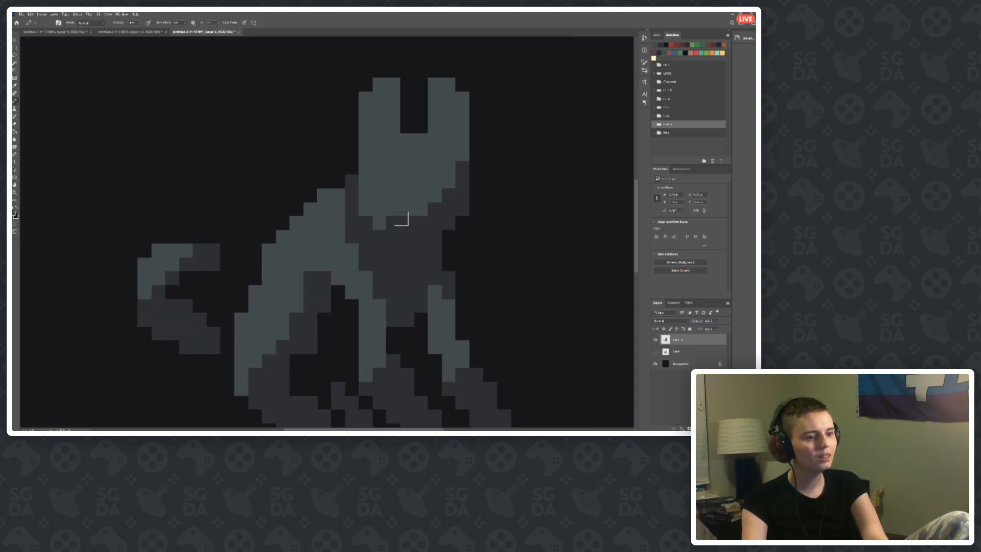
left_click_drag(394, 220, 418, 220)
scroll(322, 158, "down", 6)
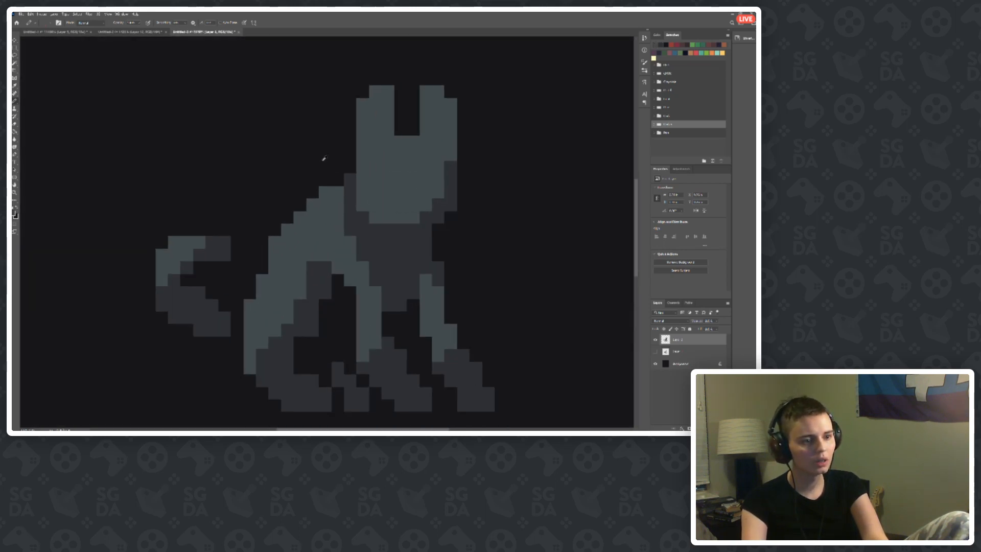
scroll(338, 190, "up", 5)
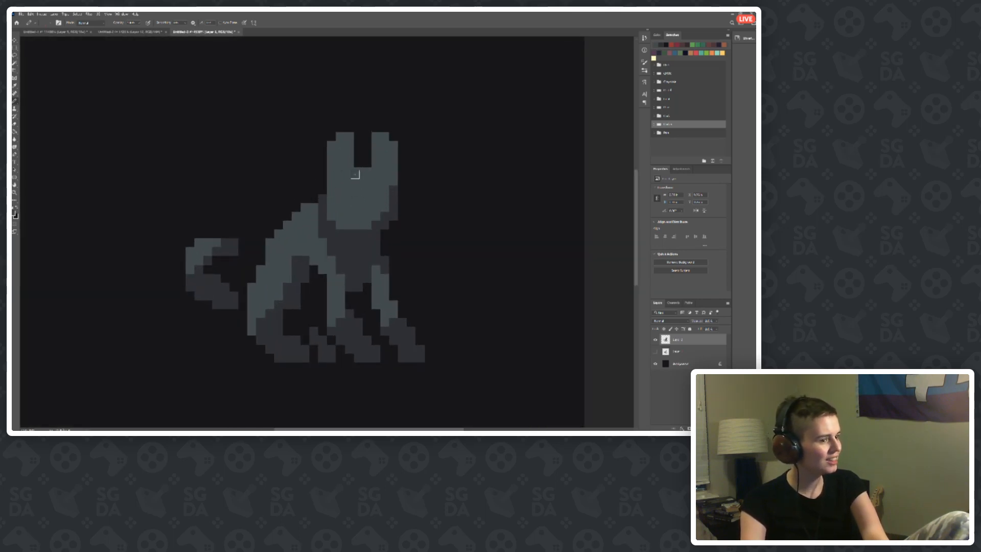
Step: Extend the lower end of the tail in dark grey so it connects to the hindquarters
scroll(363, 224, "up", 1)
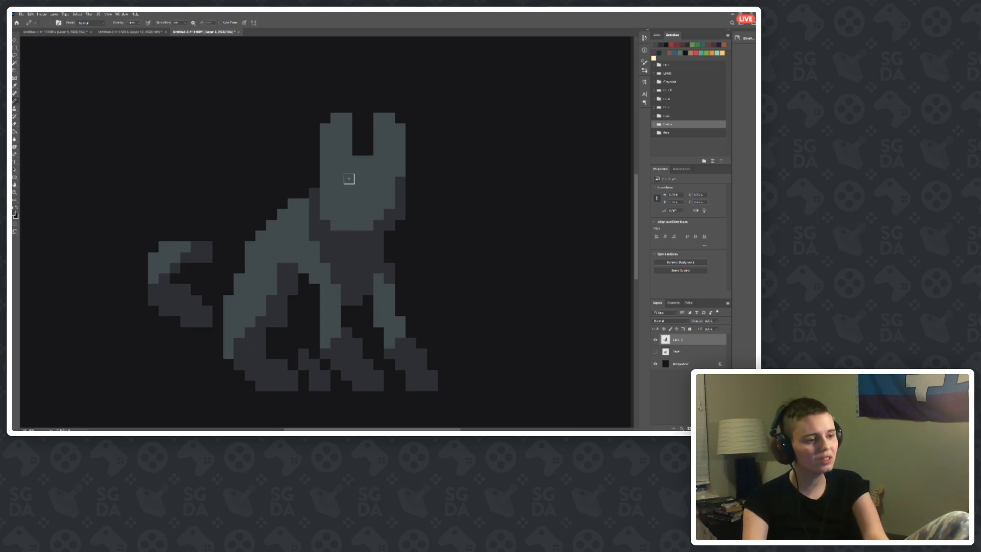
scroll(239, 326, "up", 1)
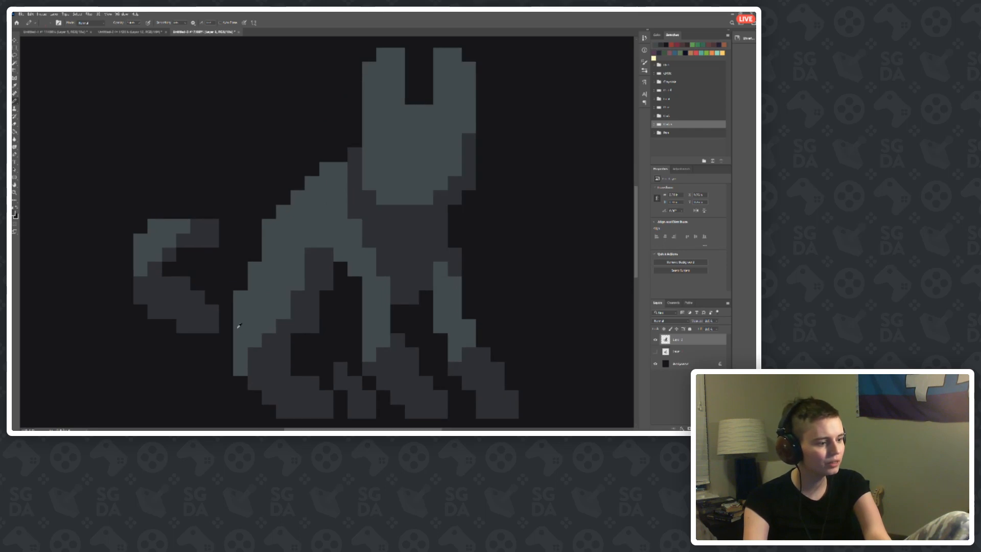
scroll(217, 326, "down", 3)
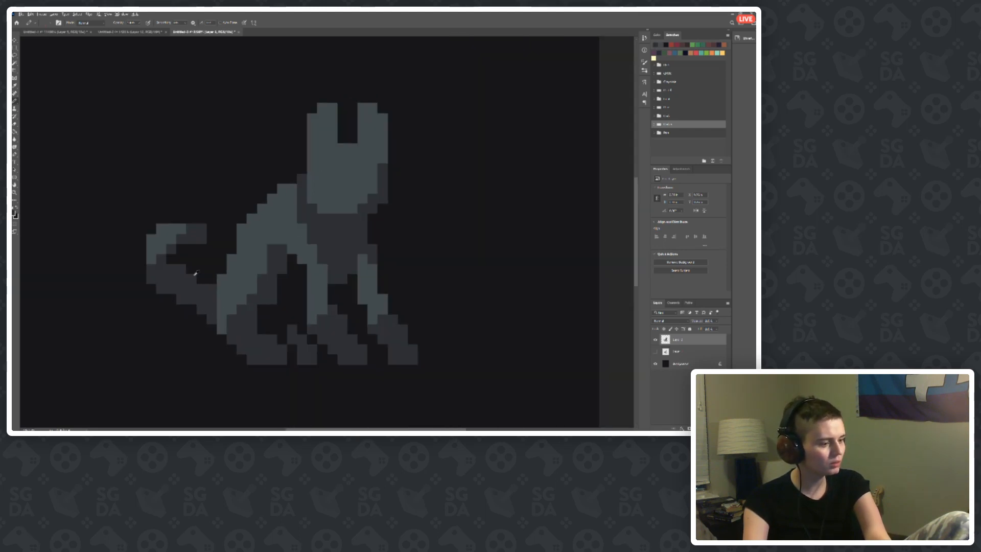
scroll(194, 273, "down", 1)
scroll(198, 274, "up", 2)
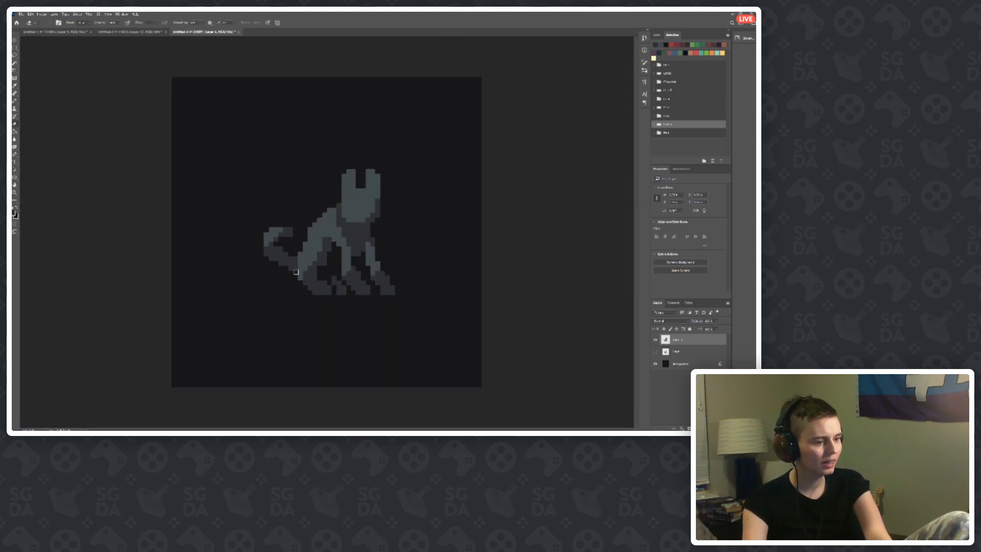
scroll(269, 228, "up", 3)
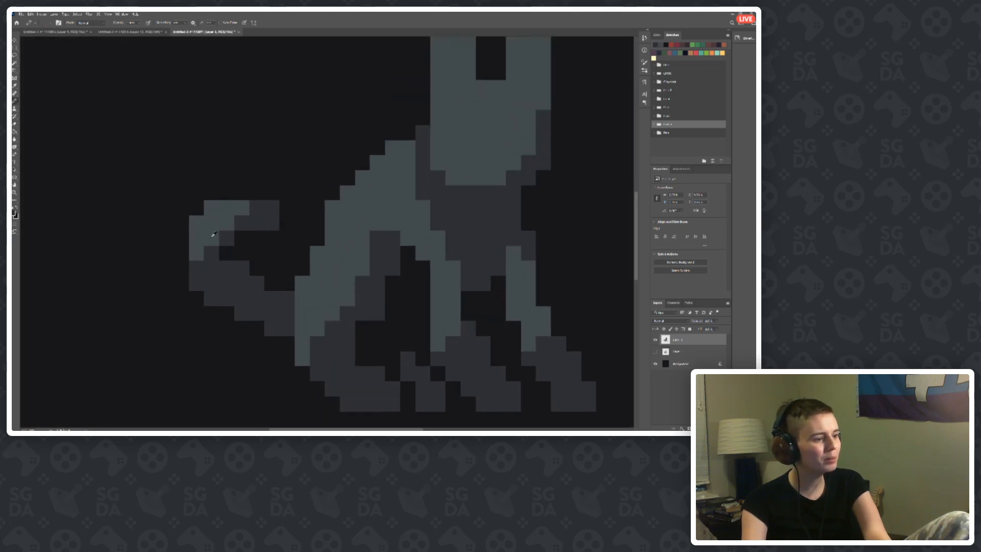
Step: Darken the inner and lower pixels of the tail's curve, keeping only a thin grey-green highlight on its outer edge
left_click(211, 238)
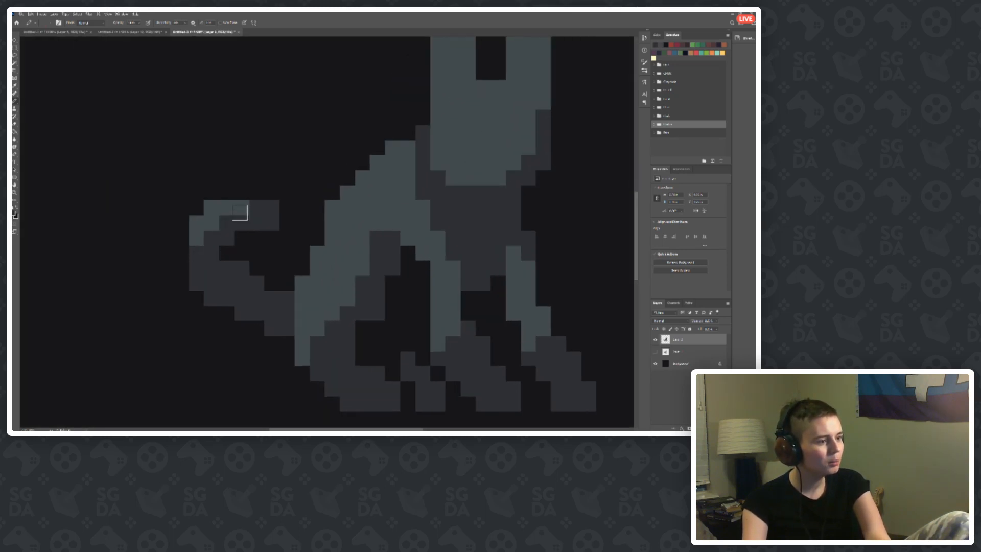
scroll(171, 219, "down", 5)
scroll(162, 210, "up", 3)
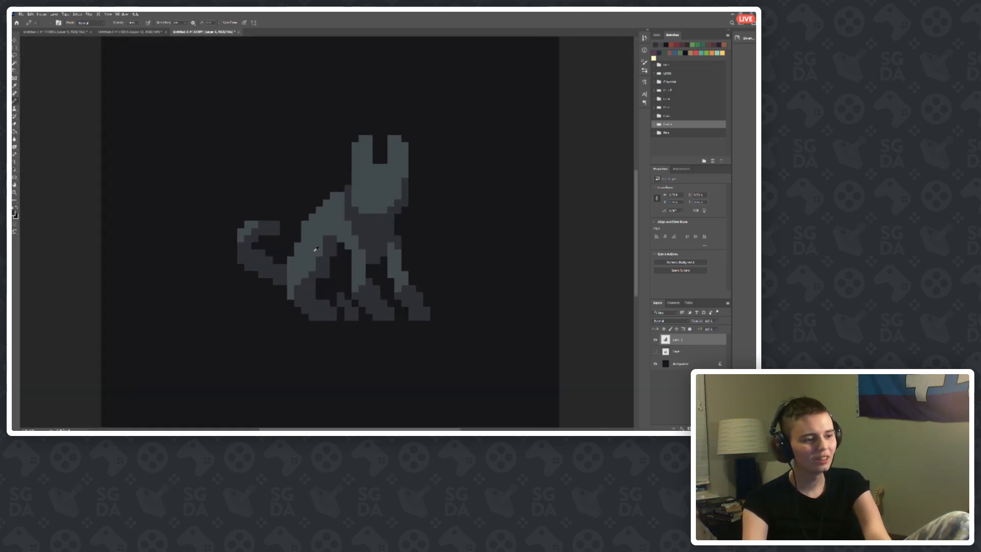
scroll(316, 249, "up", 2)
scroll(230, 229, "down", 2)
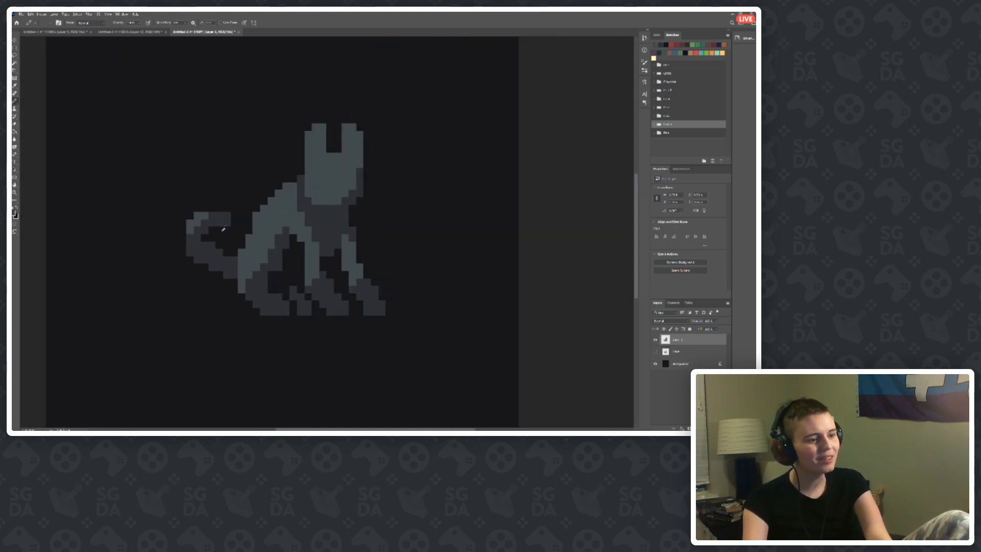
scroll(224, 228, "down", 5)
scroll(365, 255, "up", 1)
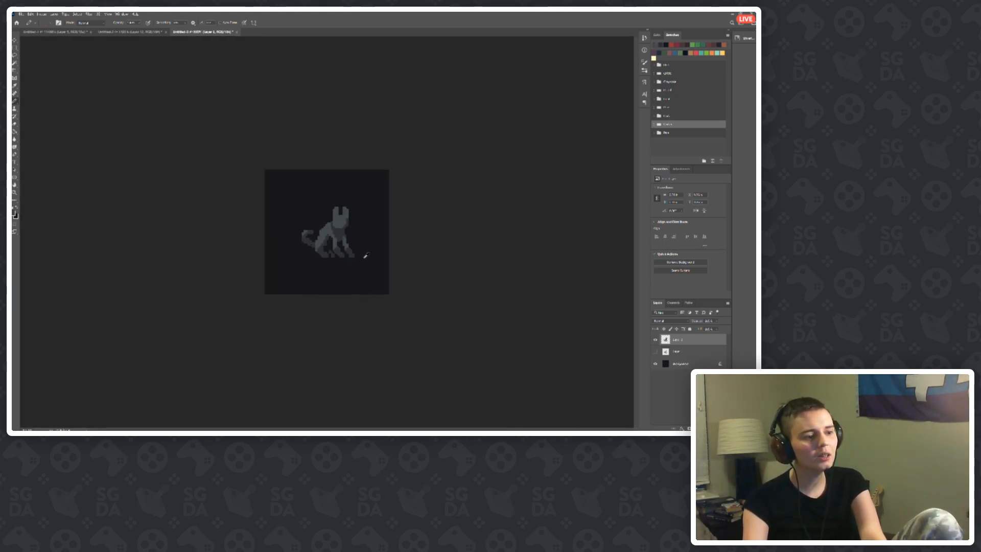
Step: Fill the belly gap between the hind leg and the left front leg with dark grey
scroll(366, 255, "up", 2)
scroll(303, 293, "up", 1)
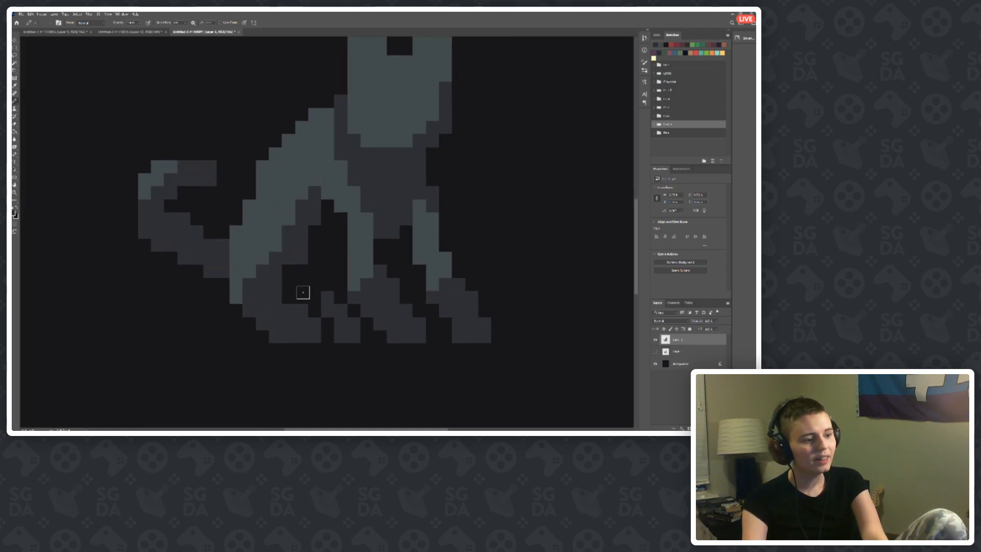
mouse_move(335, 254)
left_mouse_down()
mouse_move(337, 220)
mouse_move(321, 208)
mouse_move(320, 228)
left_mouse_up()
left_click_drag(293, 276, 299, 267)
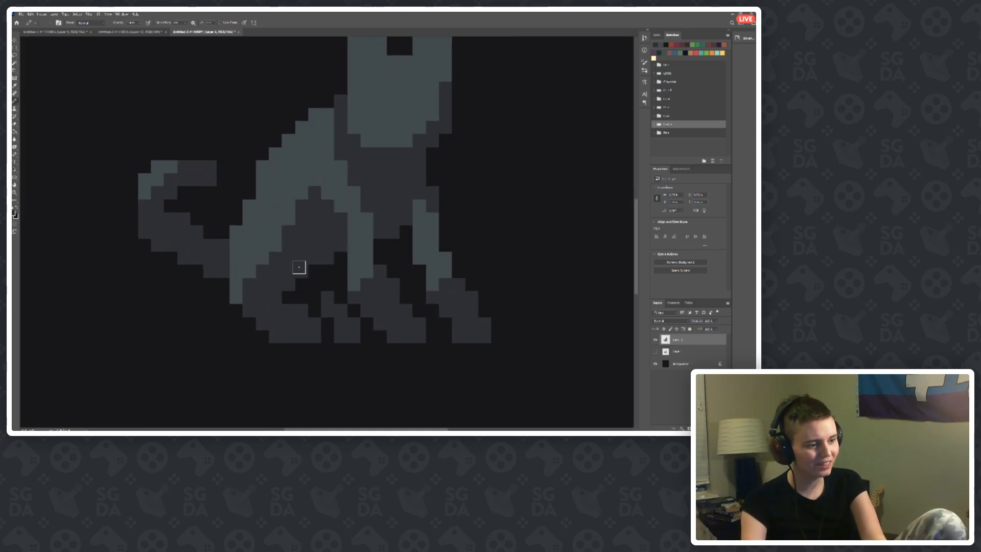
left_click_drag(329, 296, 310, 271)
scroll(226, 248, "down", 10)
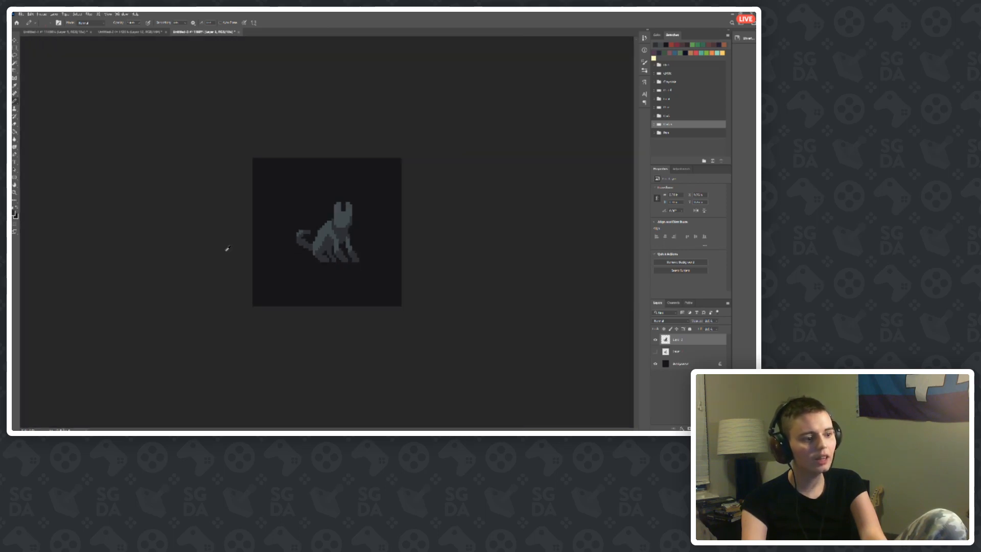
scroll(323, 254, "up", 10)
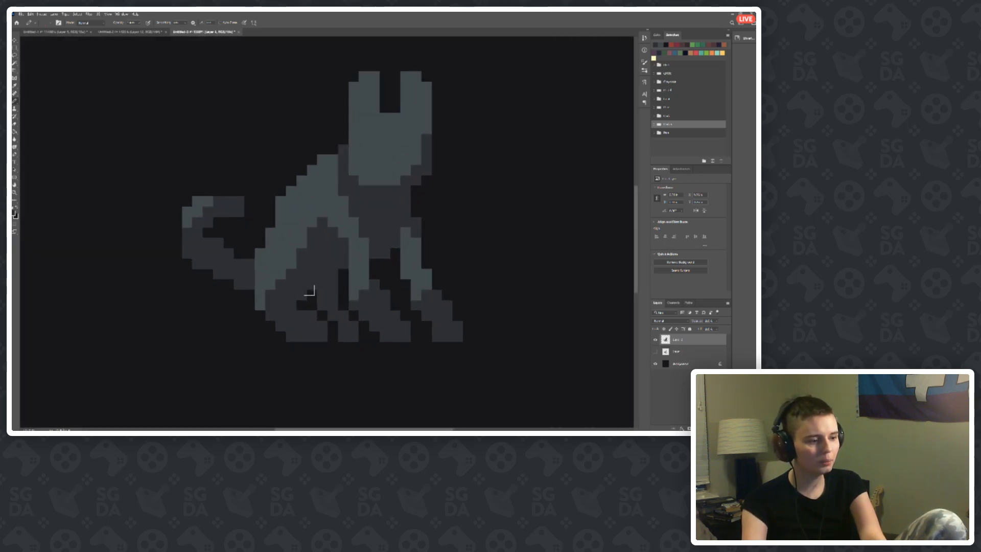
Step: Trim the toe of the left front paw by one pixel and fill the gap between it and the hind paw with dark grey
scroll(228, 258, "down", 5)
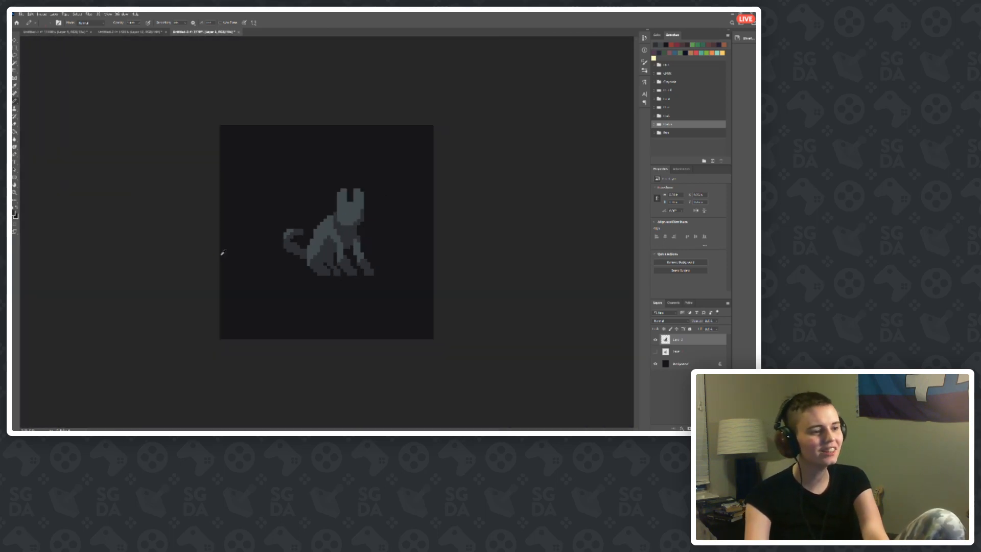
scroll(358, 237, "up", 1)
scroll(340, 281, "up", 5)
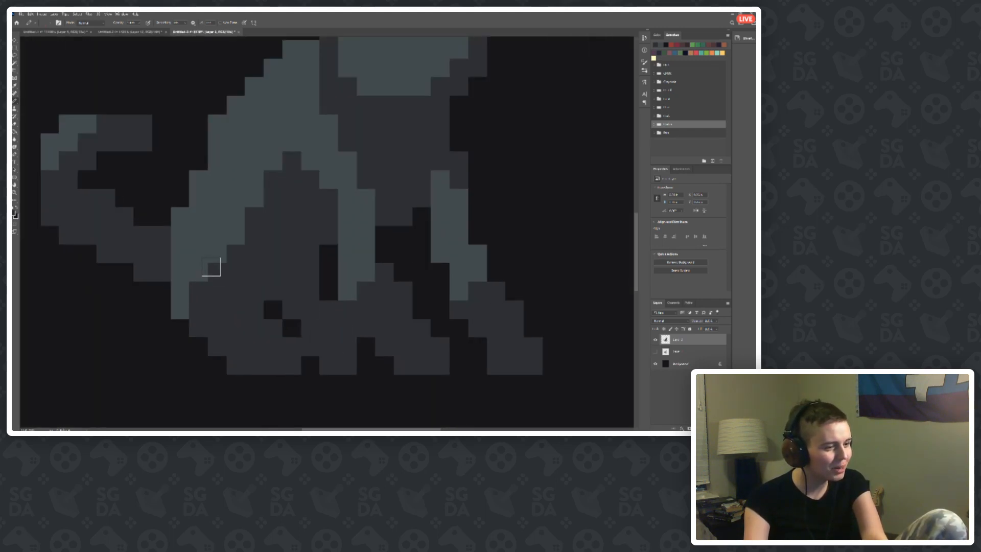
scroll(210, 265, "down", 3)
scroll(208, 263, "down", 2)
scroll(357, 296, "up", 5)
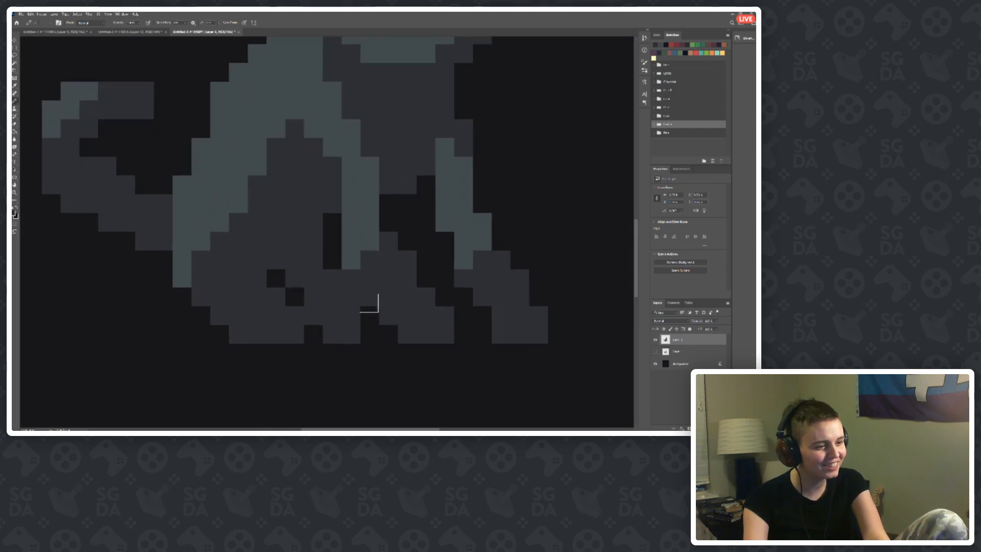
scroll(248, 235, "down", 5)
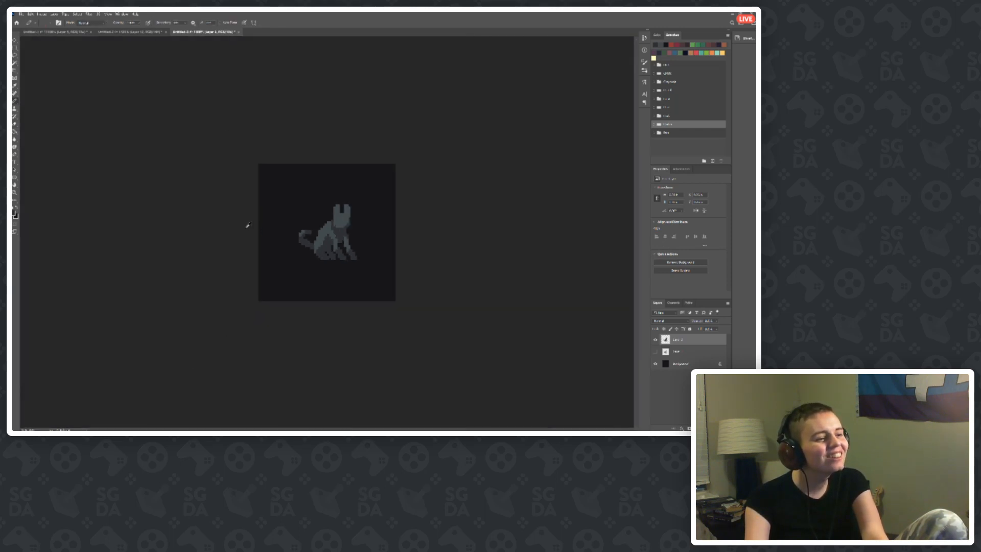
scroll(280, 236, "up", 5)
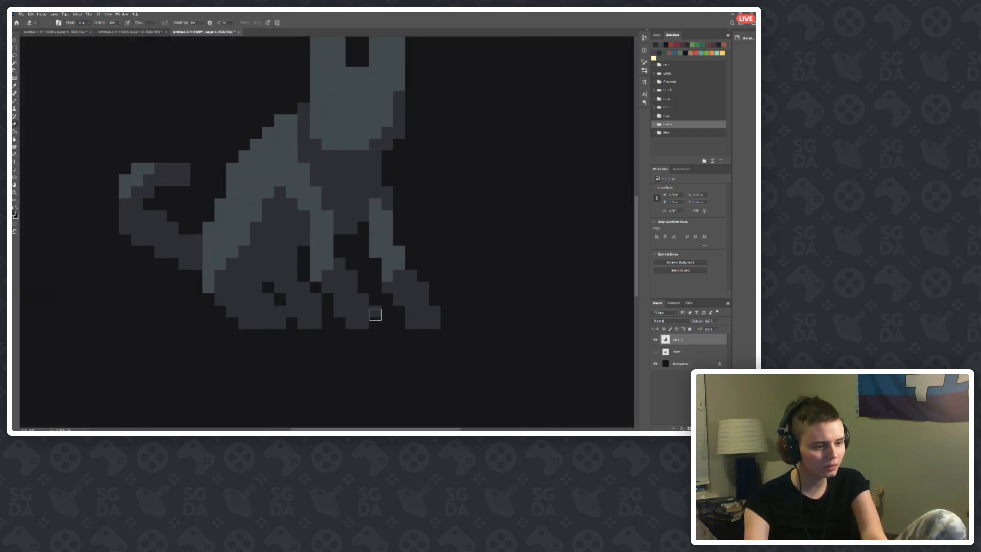
key("shift+b")
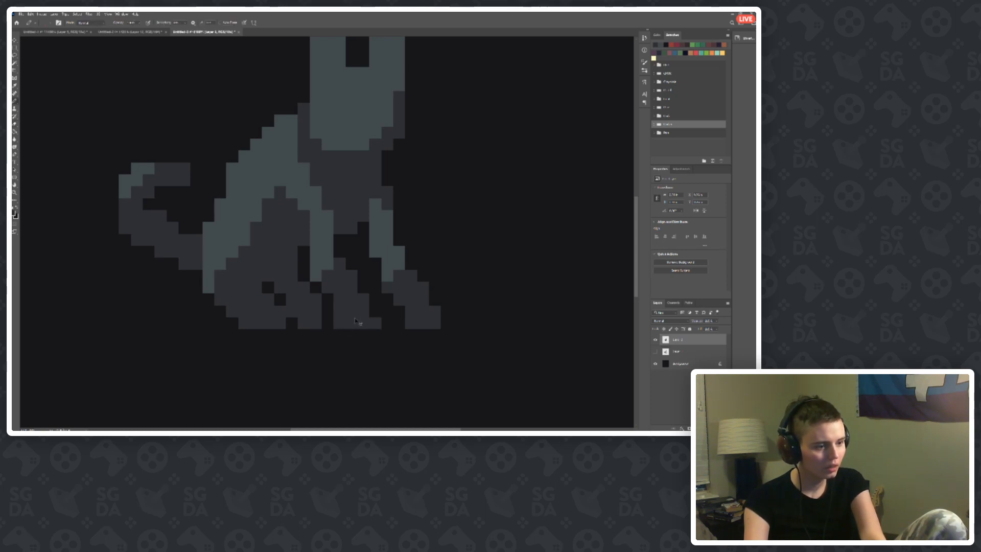
left_click(375, 323)
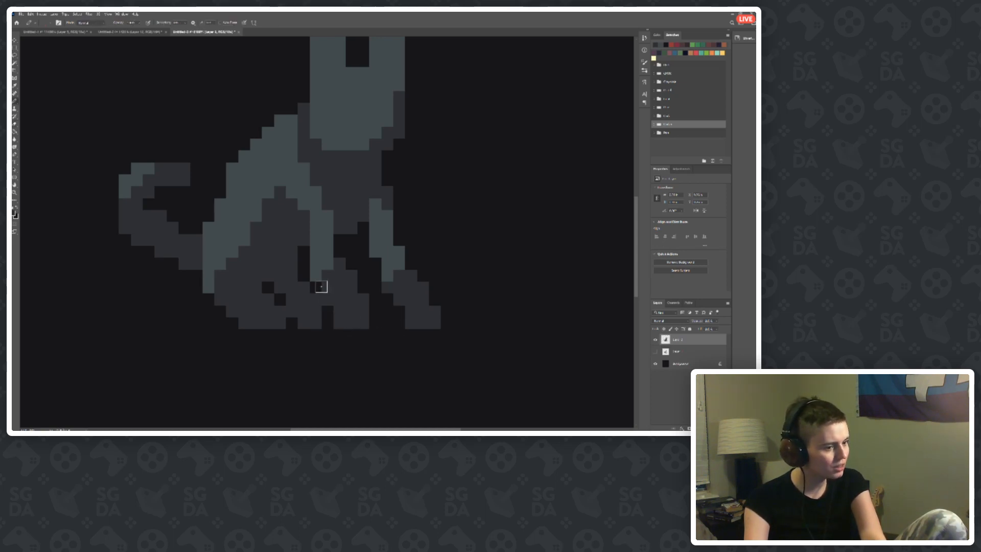
scroll(321, 287, "down", 10)
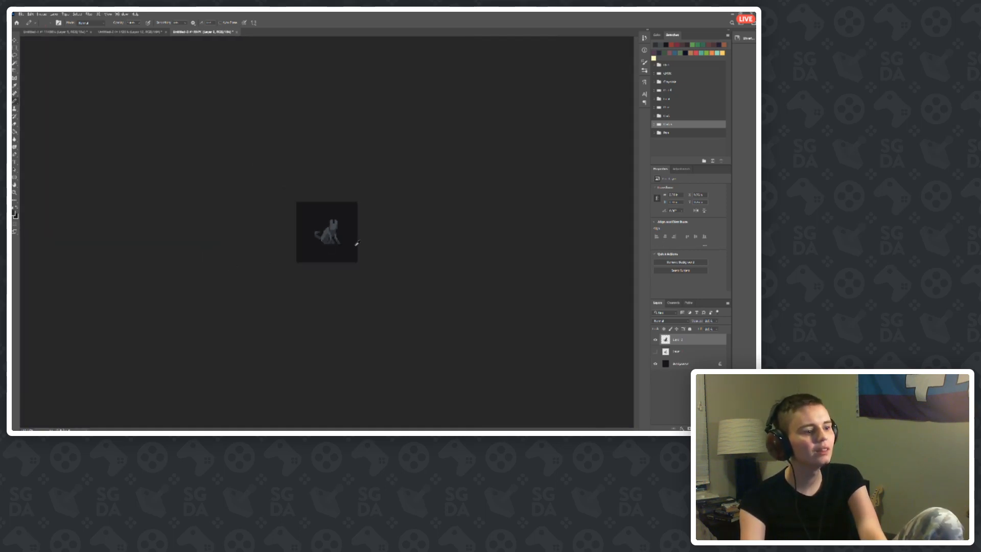
scroll(334, 250, "up", 8)
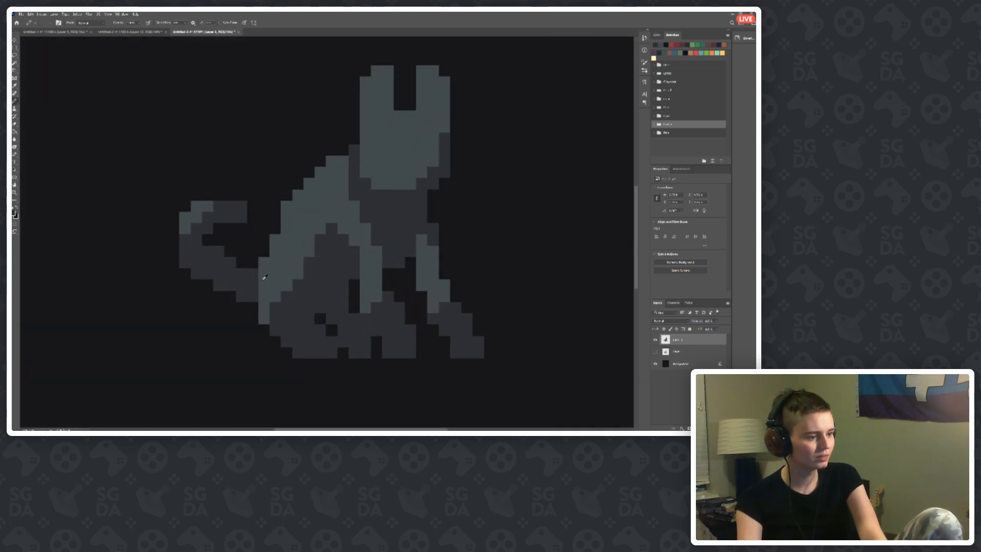
scroll(304, 169, "down", 7)
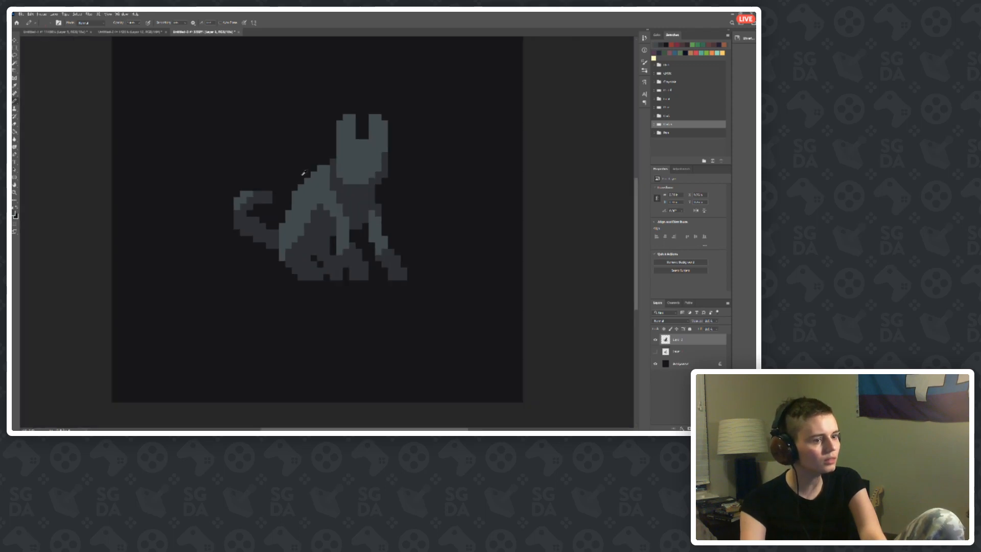
scroll(294, 176, "down", 2)
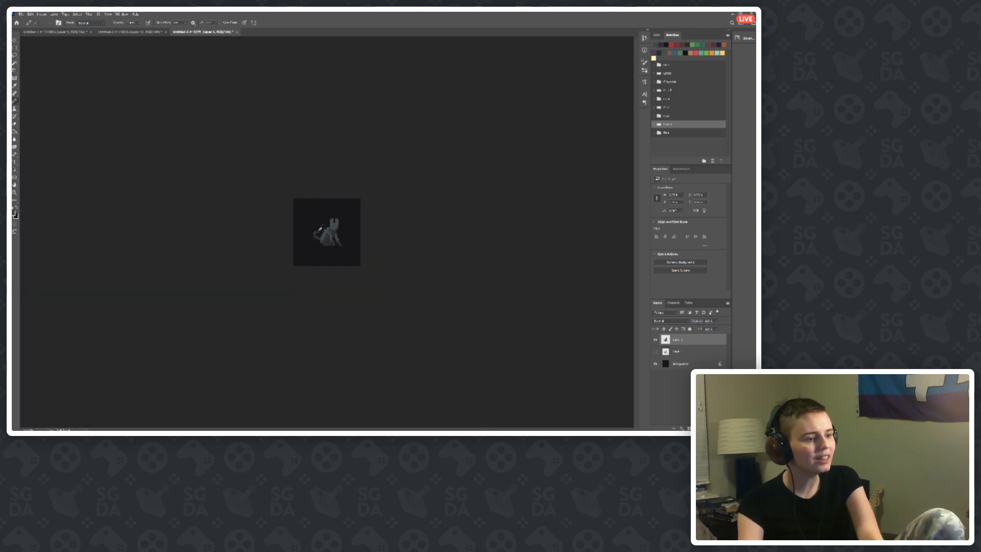
scroll(358, 252, "up", 4)
scroll(373, 264, "up", 2)
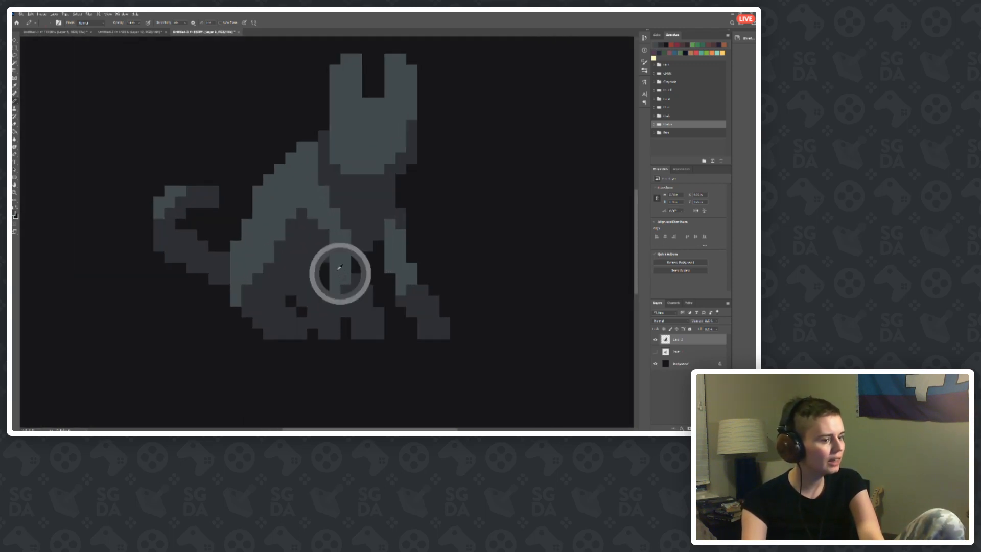
scroll(394, 153, "up", 1)
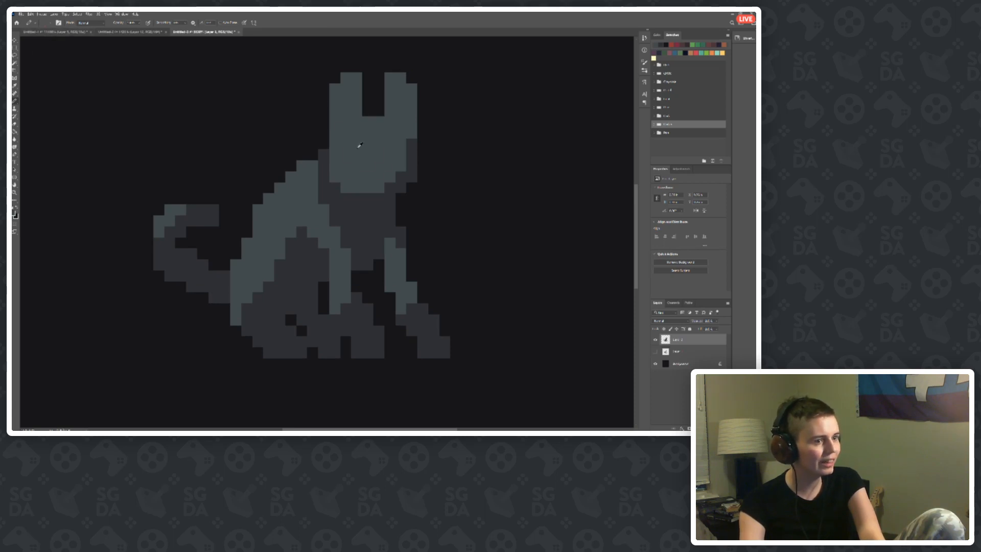
Step: Sample a lighter grey-green from the grey ramp in the palette document and paint the inner area of both ears with it
left_click(92, 32)
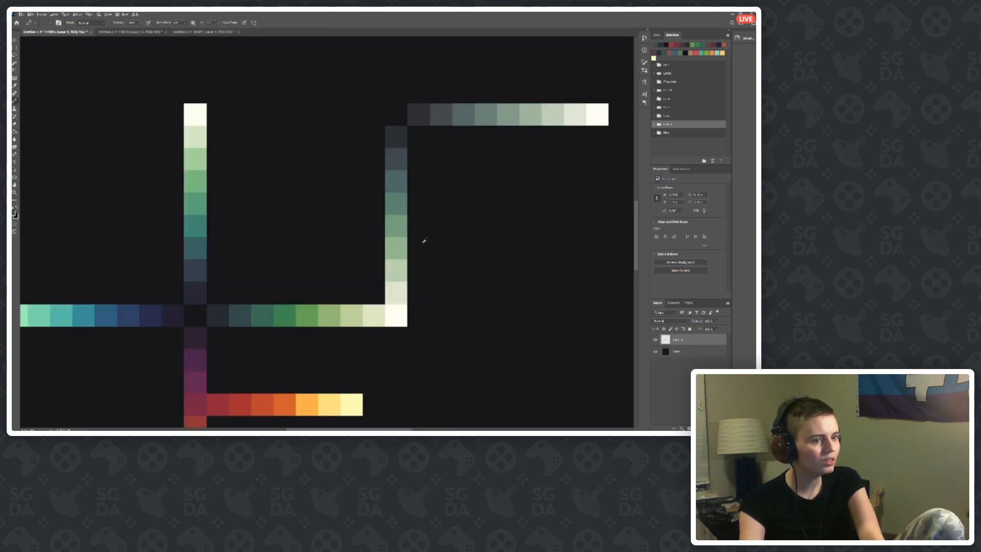
scroll(279, 312, "down", 7)
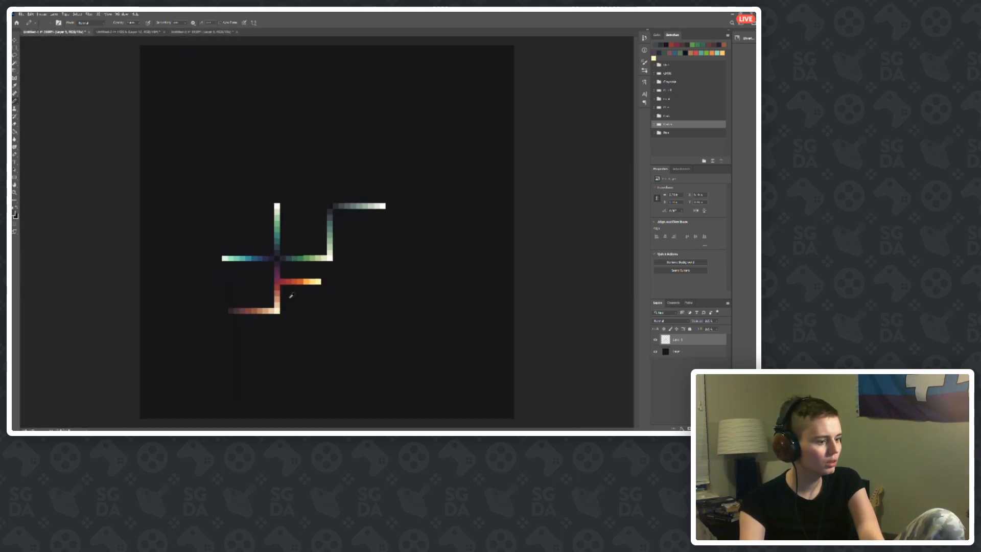
scroll(247, 314, "up", 4)
scroll(484, 67, "up", 2)
scroll(484, 67, "up", 3)
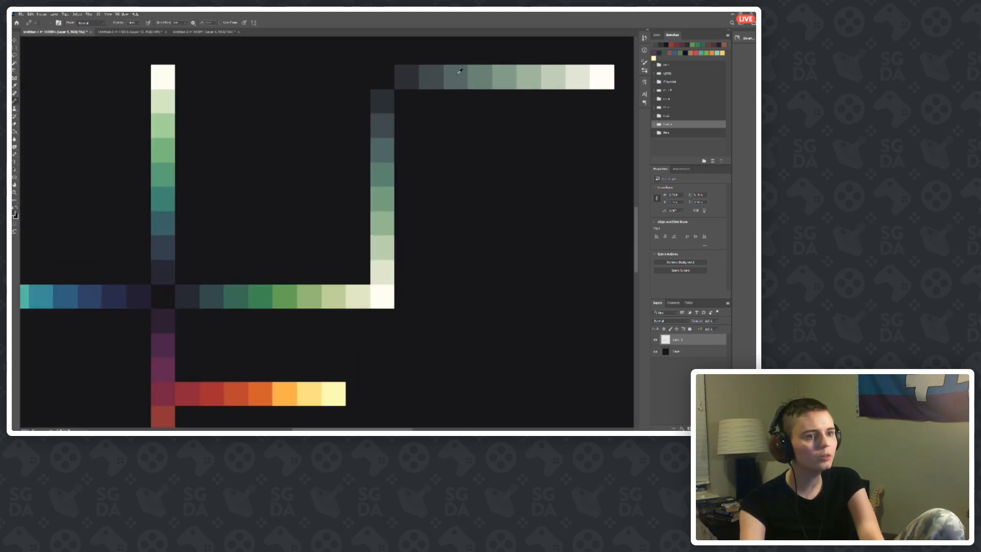
left_click_drag(468, 66, 444, 66)
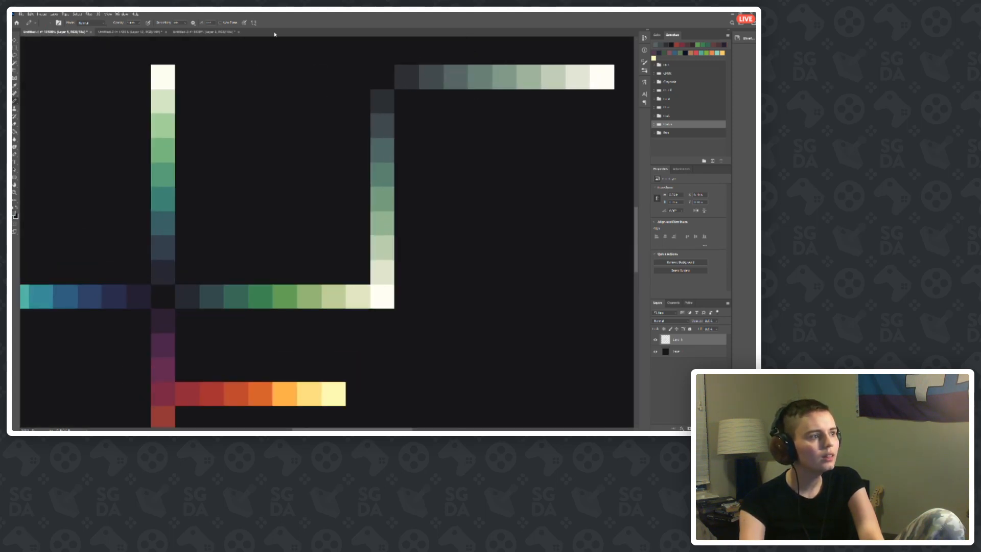
left_click(195, 32)
scroll(323, 96, "up", 3)
left_click_drag(329, 97, 327, 72)
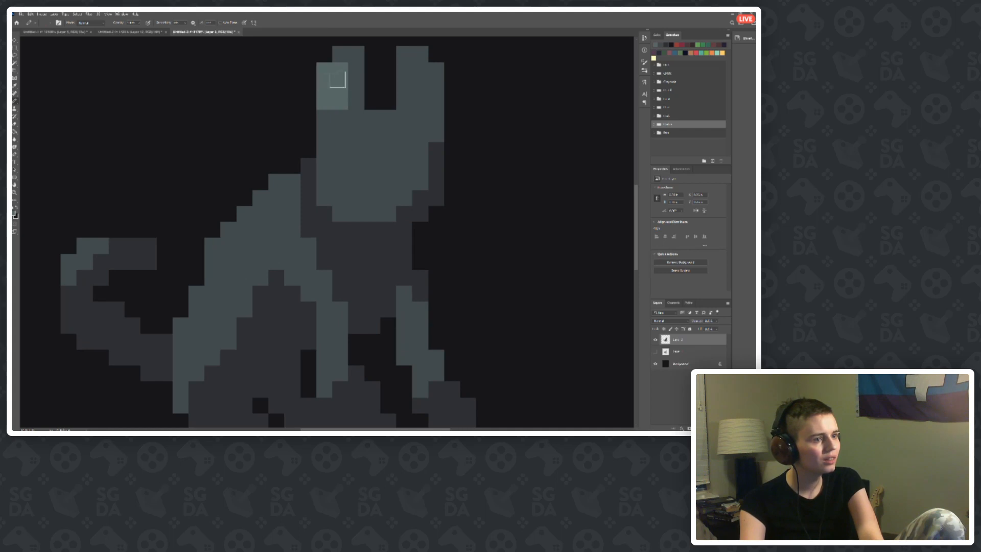
left_click_drag(406, 97, 410, 98)
scroll(318, 94, "down", 5)
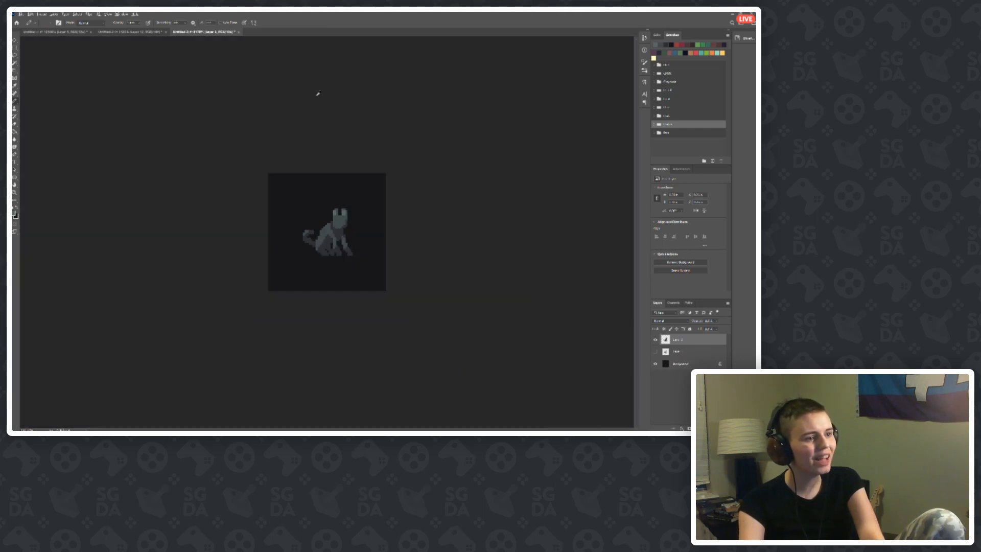
scroll(372, 197, "up", 5)
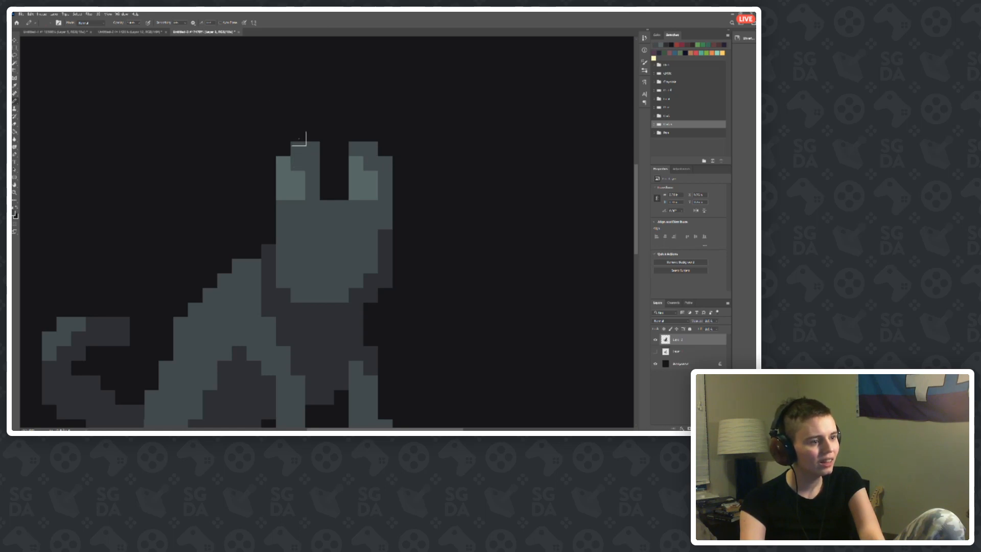
scroll(264, 101, "down", 6)
scroll(317, 126, "up", 3)
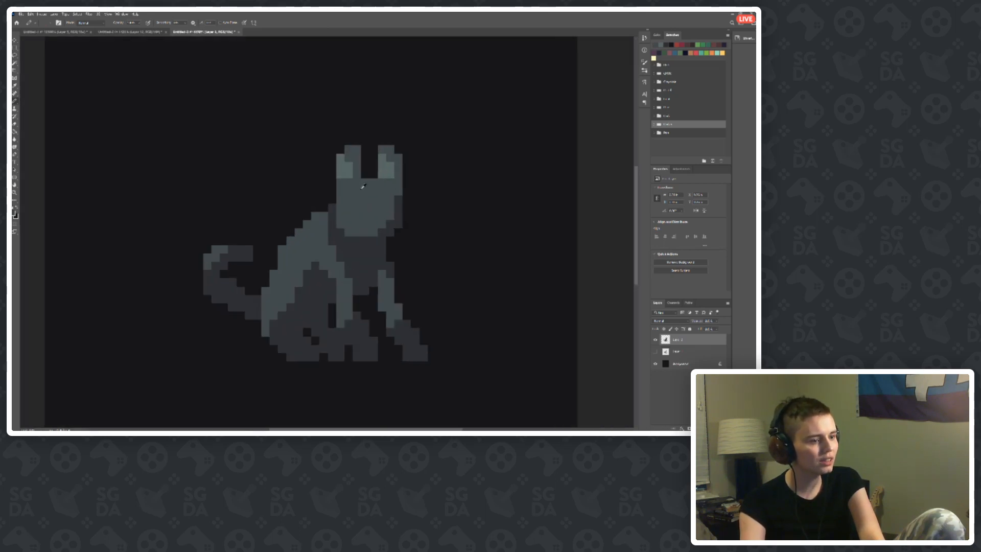
Step: Try a dark reddish brown from the palette document on the inner area of both ears
key("ctrl+Tab")
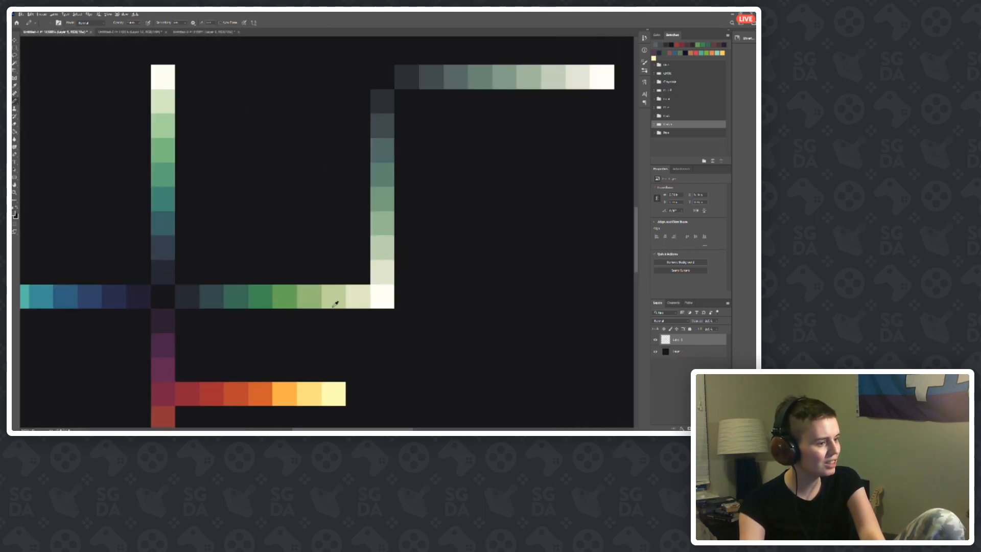
scroll(335, 300, "down", 4)
scroll(278, 357, "up", 5)
left_click_drag(242, 311, 208, 311)
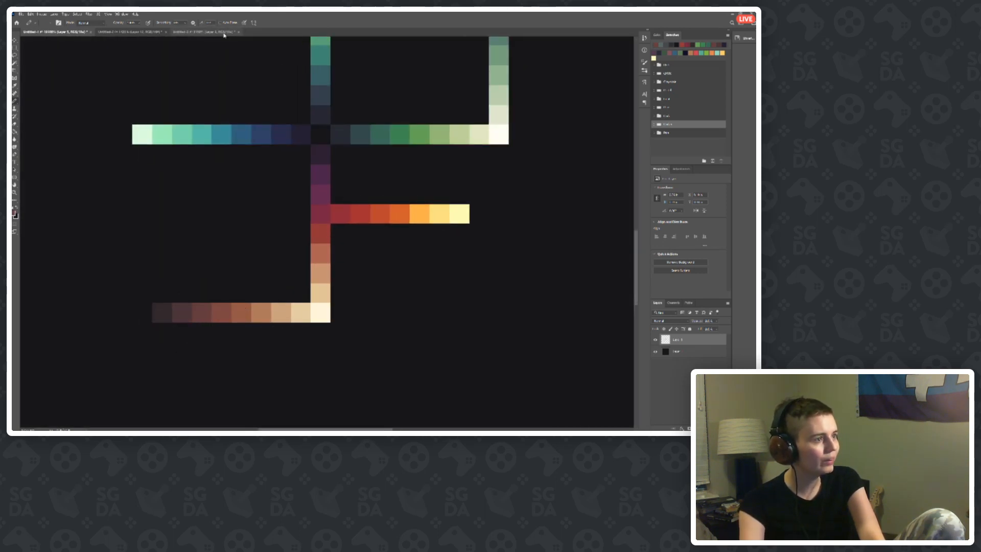
left_click(205, 32)
scroll(357, 164, "up", 3)
left_click(343, 175)
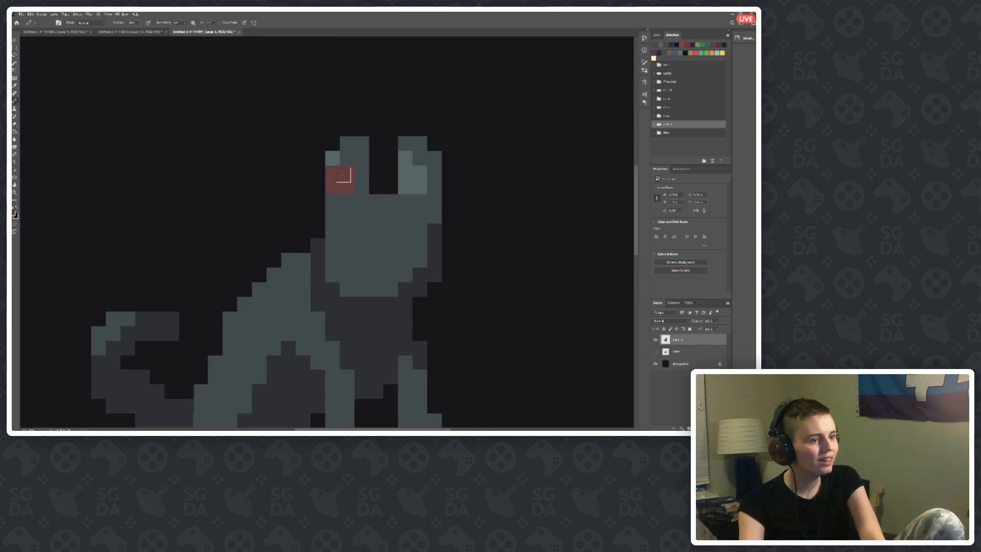
left_click(413, 179)
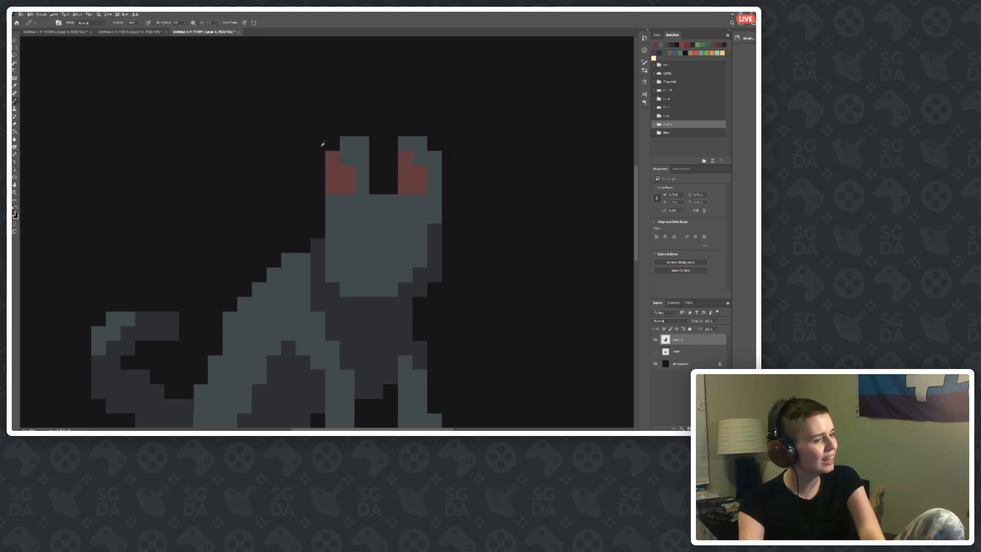
scroll(322, 144, "down", 5)
scroll(378, 218, "up", 4)
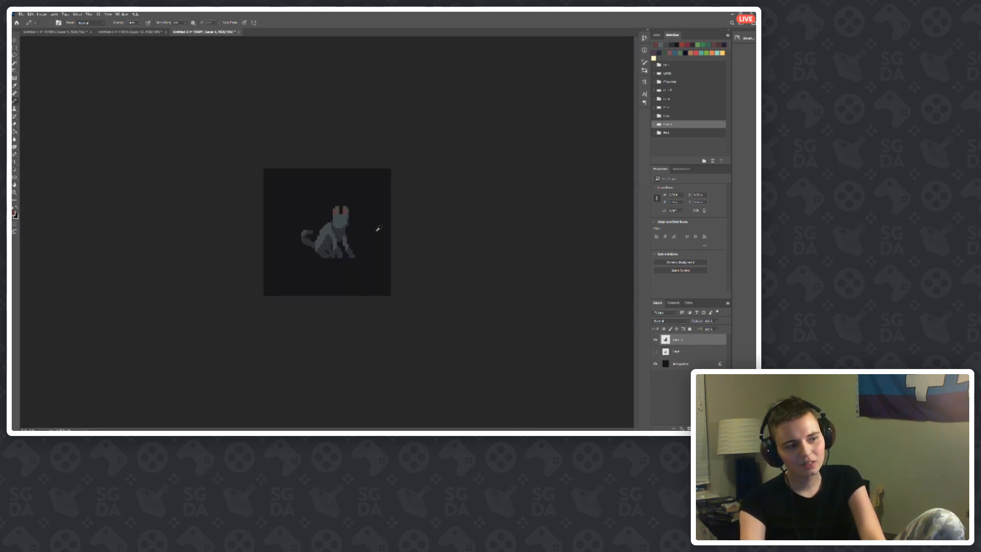
scroll(330, 178, "down", 5)
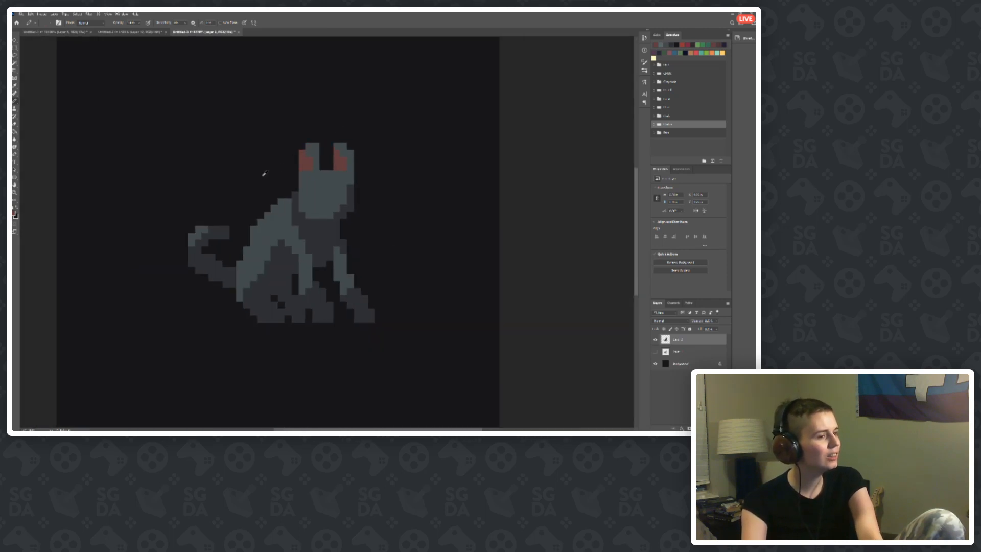
scroll(372, 182, "up", 4)
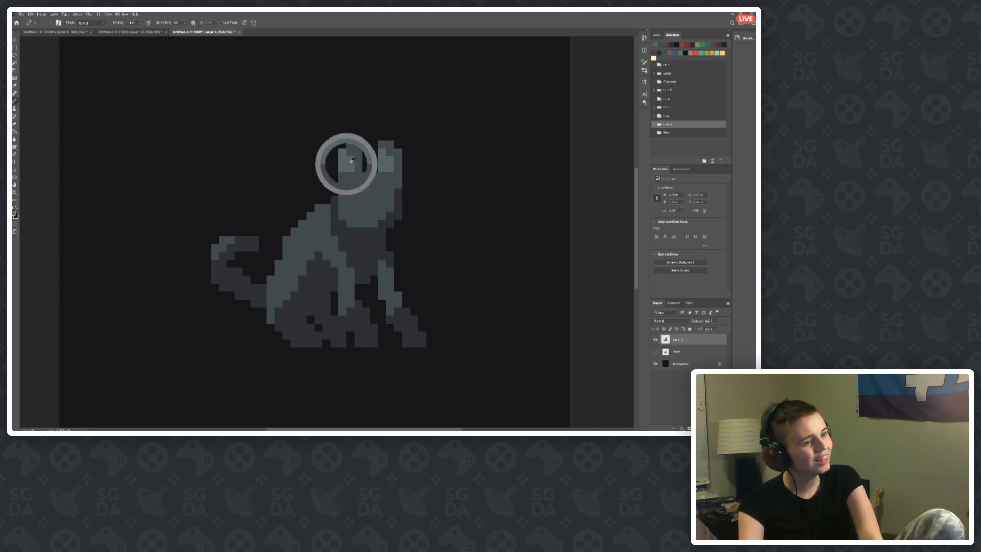
scroll(350, 169, "down", 4)
scroll(368, 209, "up", 6)
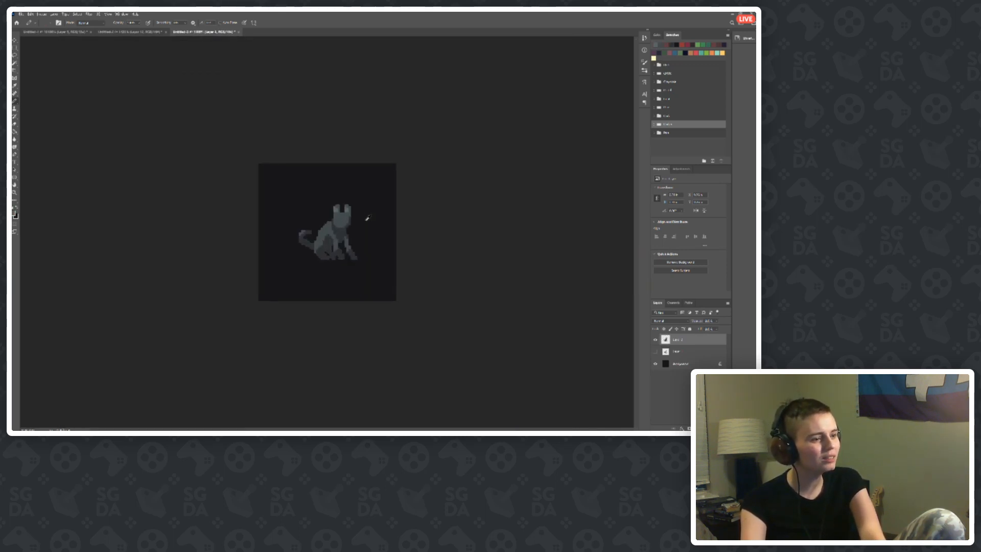
scroll(364, 200, "down", 3)
scroll(364, 201, "up", 2)
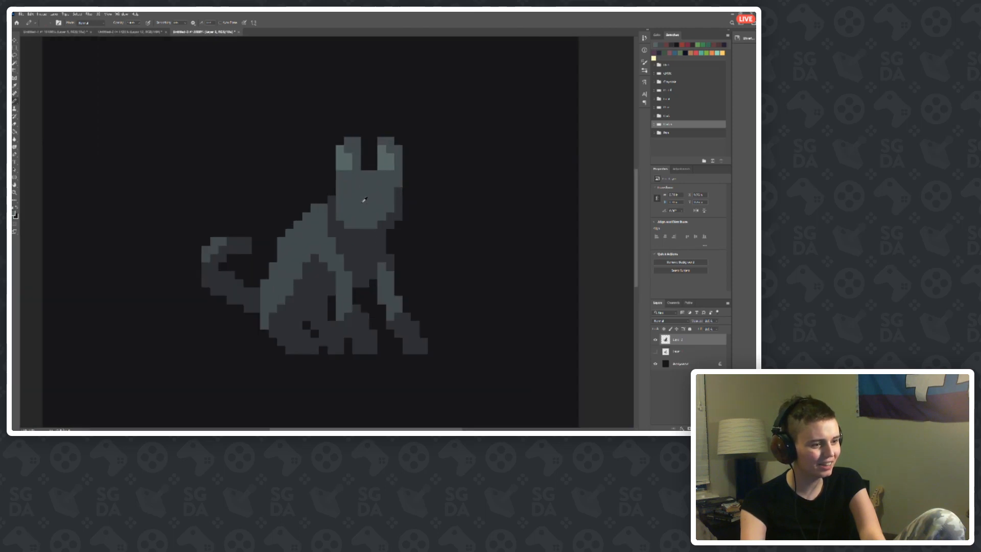
Step: Erase pixels around the small hole in the hind leg to lengthen the gap separating the thigh from the hind foot
scroll(352, 204, "down", 1)
scroll(331, 327, "up", 2)
scroll(277, 317, "up", 2)
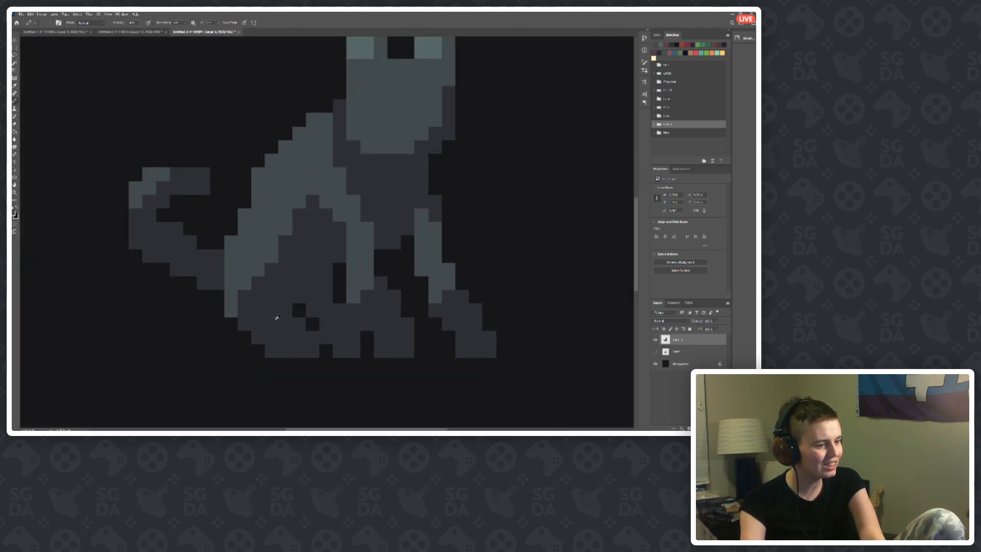
left_click(286, 312)
scroll(281, 327, "down", 6)
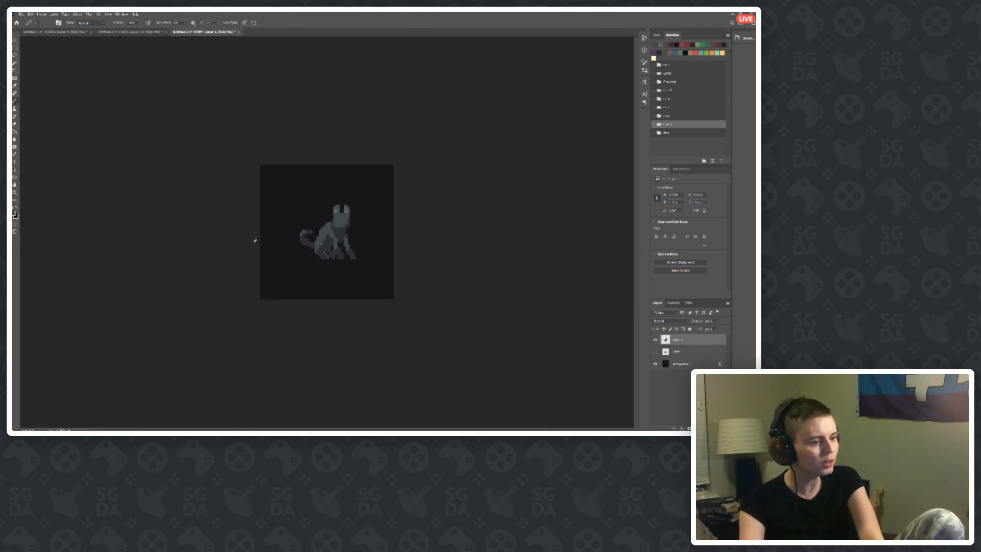
scroll(317, 281, "up", 3)
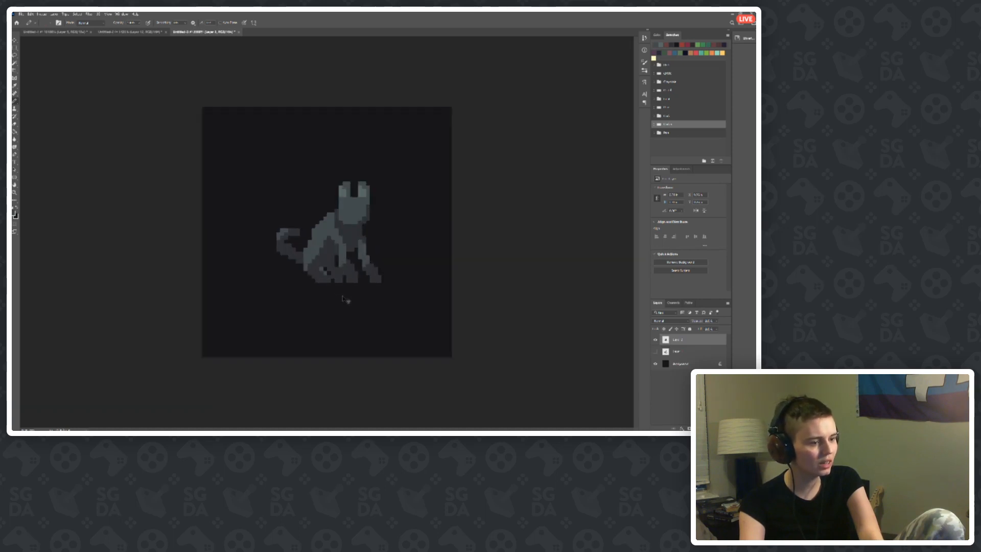
scroll(345, 300, "up", 5)
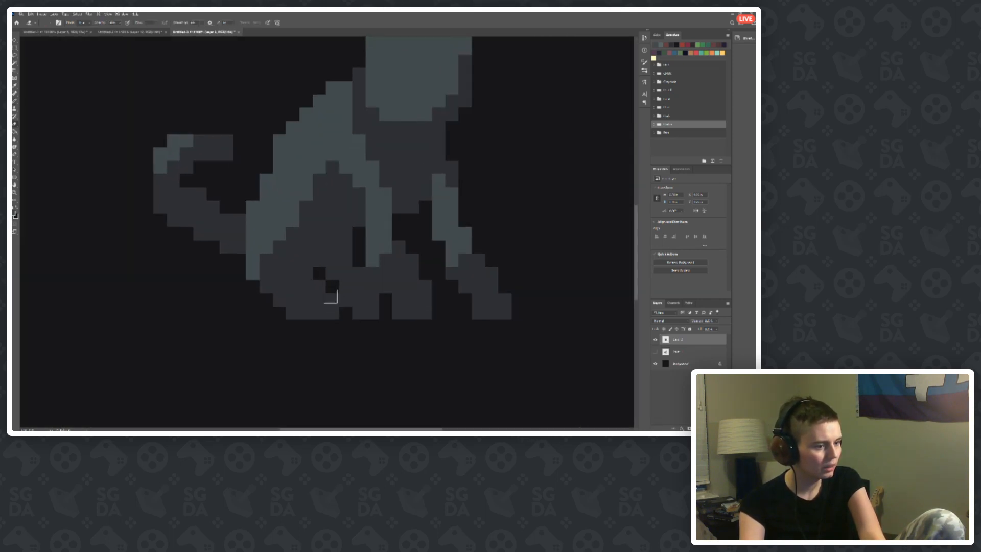
left_click(334, 300)
scroll(318, 274, "down", 2)
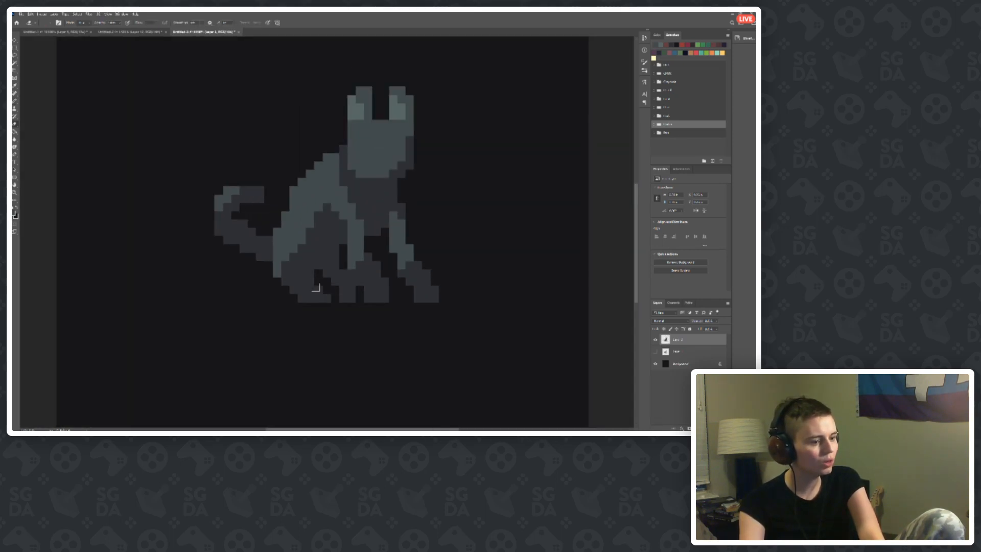
Step: Trim one pixel off the near hind foot's toe and extend the neighbouring hind paw one pixel toward it in dark grey
scroll(316, 288, "down", 3)
scroll(327, 286, "up", 5)
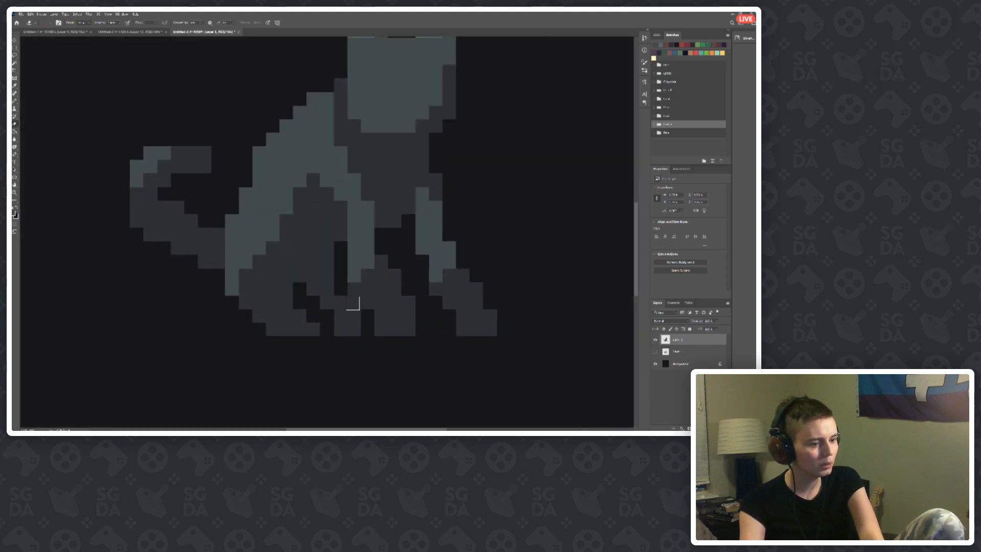
mouse_move(357, 317)
left_mouse_down()
mouse_move(350, 330)
mouse_move(331, 324)
mouse_move(321, 333)
left_mouse_up()
key("b")
left_click(332, 307, "alt")
scroll(321, 334, "down", 5)
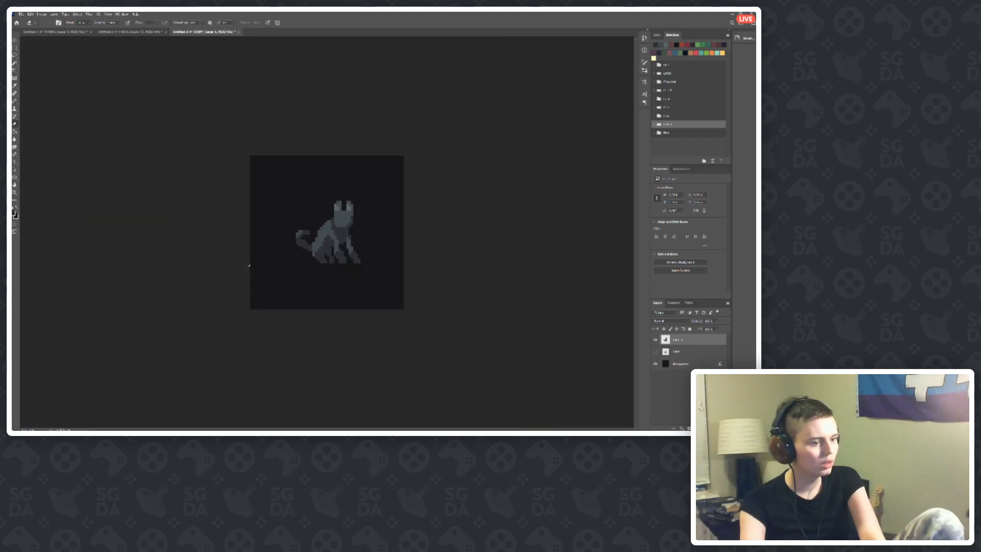
scroll(318, 271, "up", 5)
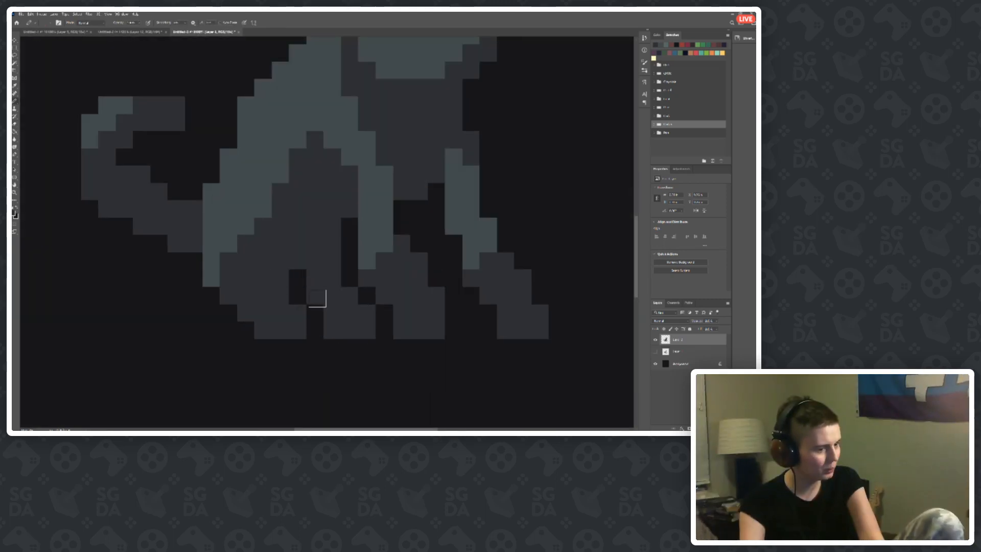
Step: Try to erase the front toe pixels of the inner hind paw and lengthen the gap above it
scroll(318, 300, "down", 2)
scroll(329, 287, "up", 1)
scroll(315, 285, "up", 1)
key("e")
left_click(299, 251)
left_click(316, 270)
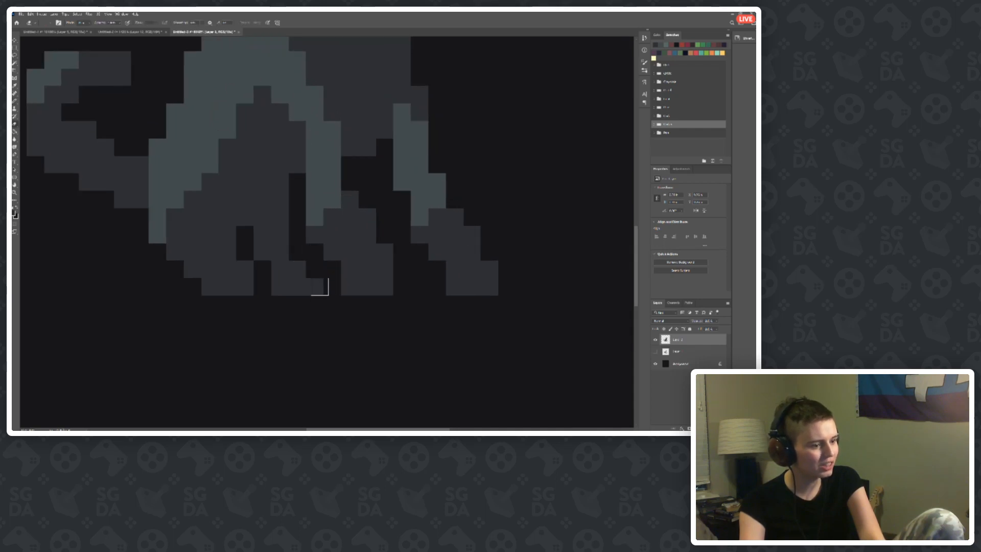
left_click(318, 286)
scroll(297, 293, "down", 5)
scroll(218, 253, "down", 4)
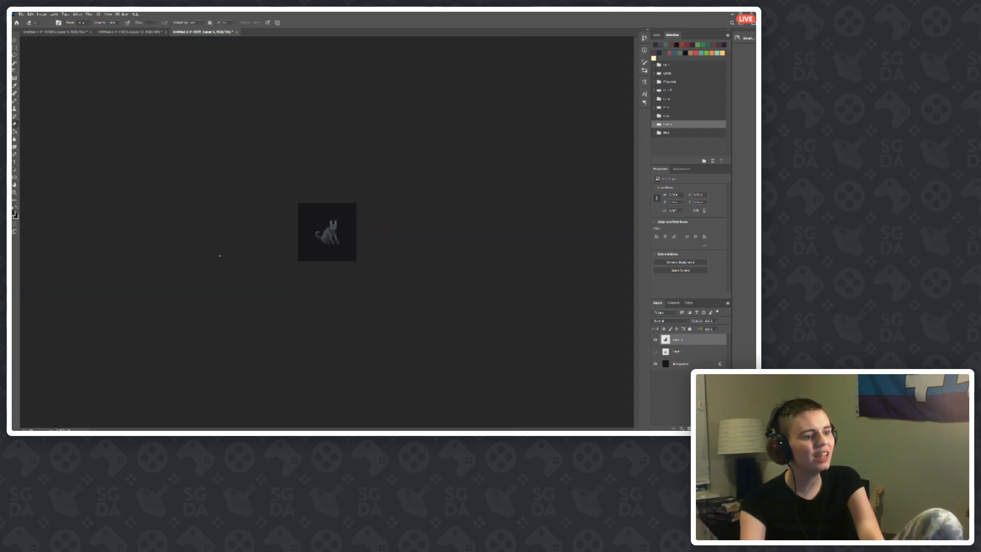
scroll(272, 266, "up", 1)
scroll(326, 233, "up", 6)
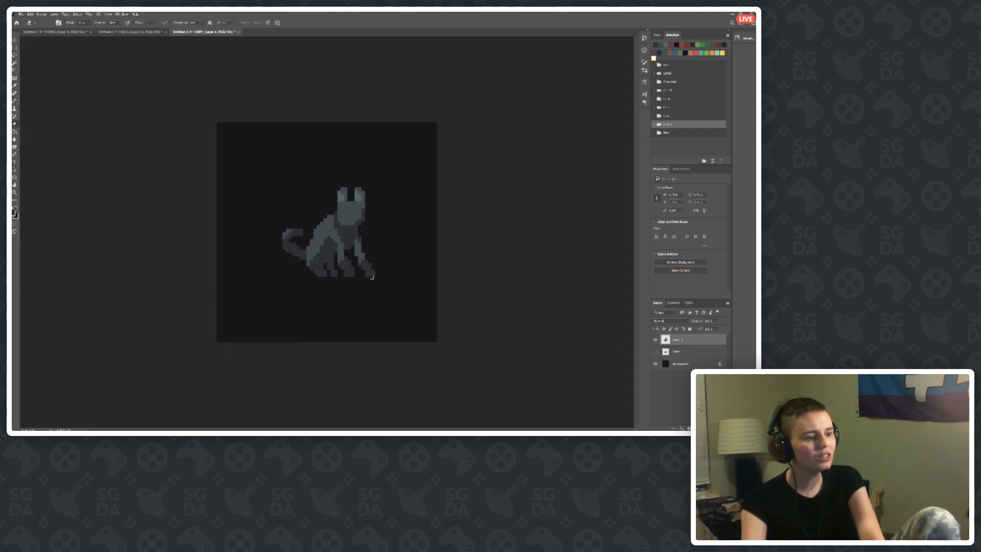
Step: Fill the upper end of the gap between thigh and front leg with dark grey and lower the belly between the front legs
scroll(343, 308, "up", 1)
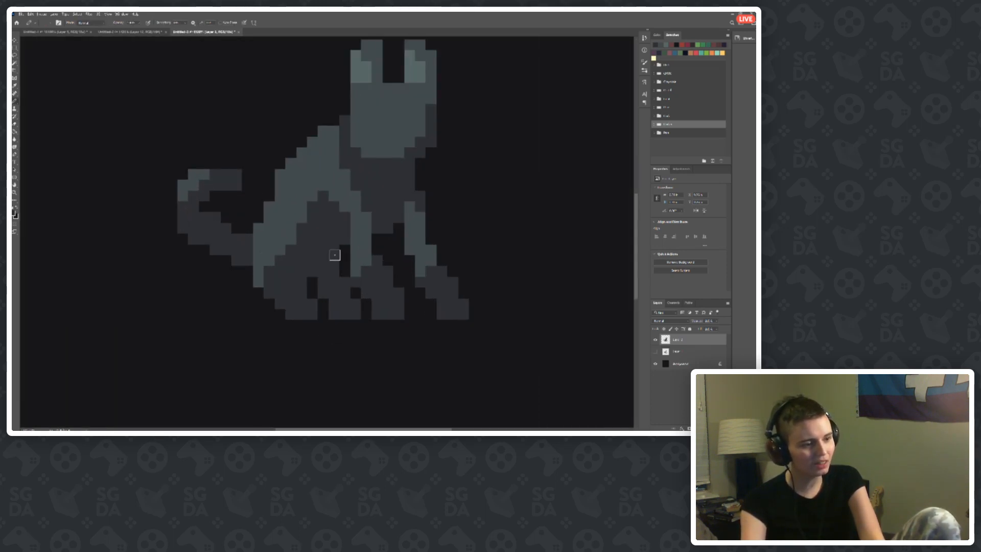
scroll(327, 253, "down", 3)
scroll(338, 243, "up", 3)
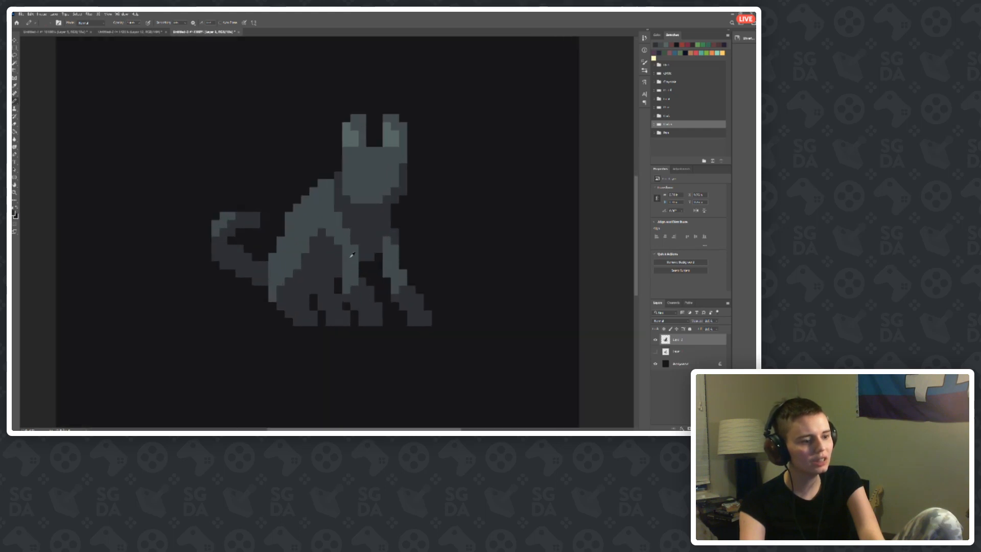
scroll(248, 229, "down", 4)
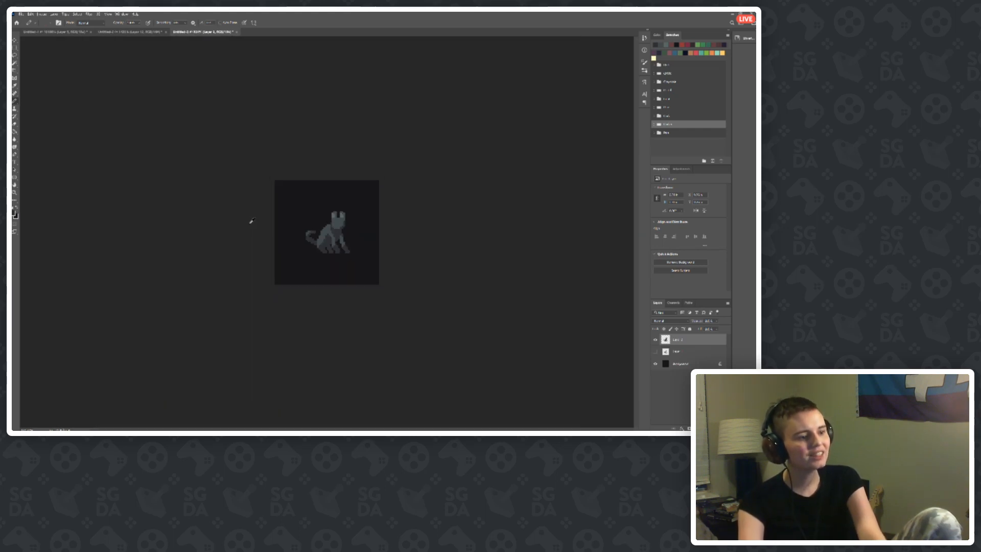
scroll(331, 262, "up", 1)
scroll(401, 236, "up", 5)
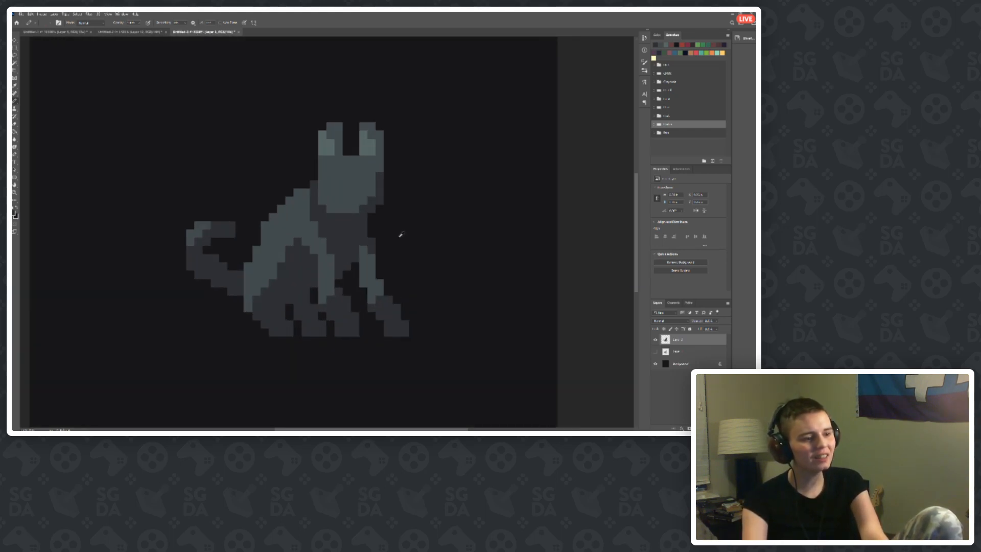
scroll(321, 148, "up", 1)
scroll(286, 307, "down", 1)
scroll(301, 354, "up", 5)
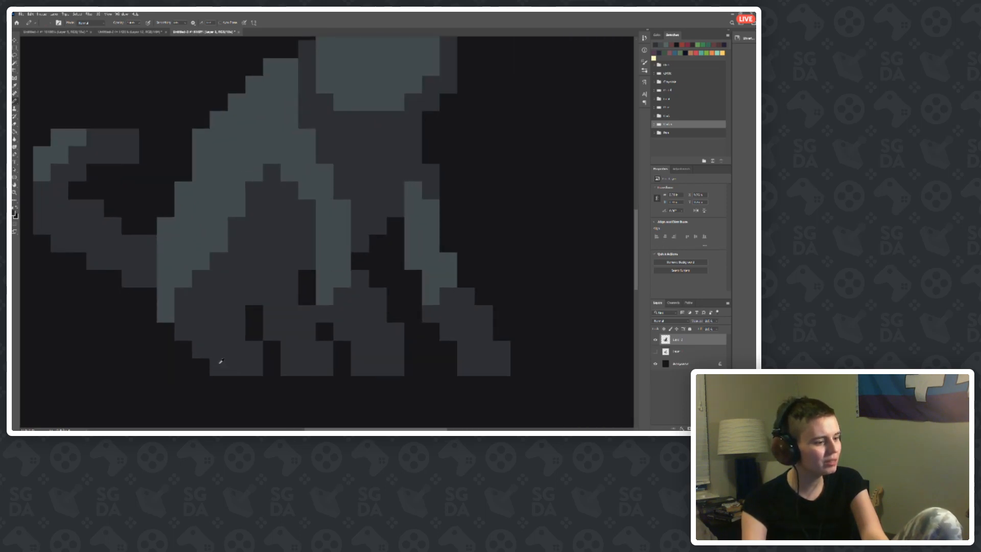
Step: Try the body's grey-green as a highlight on the toes of both hind paws
scroll(300, 354, "down", 4)
scroll(351, 45, "up", 2)
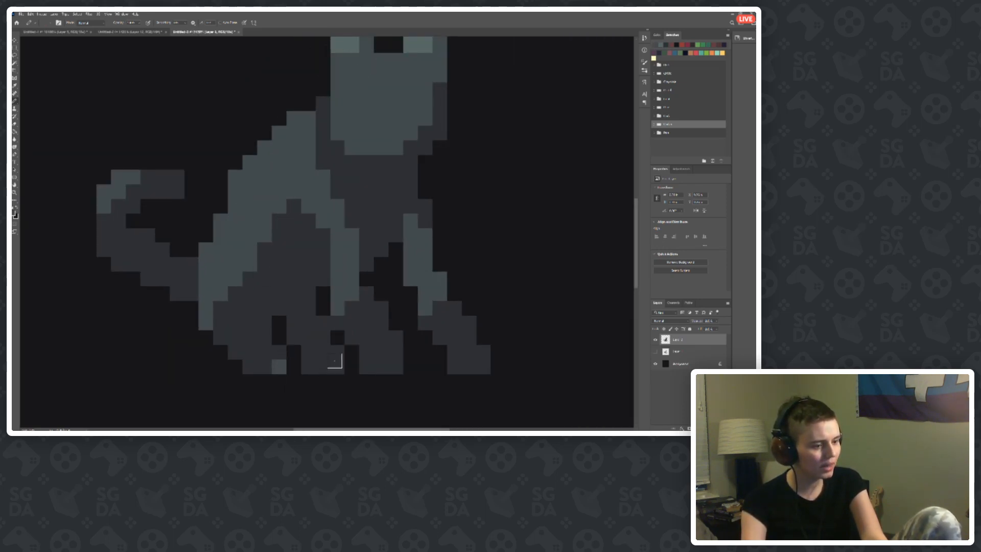
left_click(335, 362)
scroll(271, 276, "down", 4)
scroll(345, 298, "up", 4)
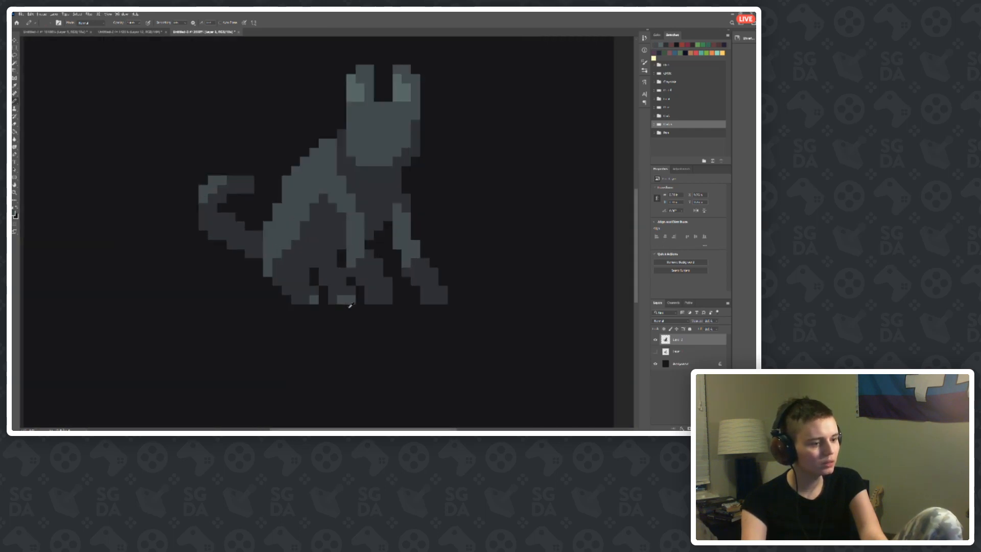
left_click_drag(351, 288, 338, 290)
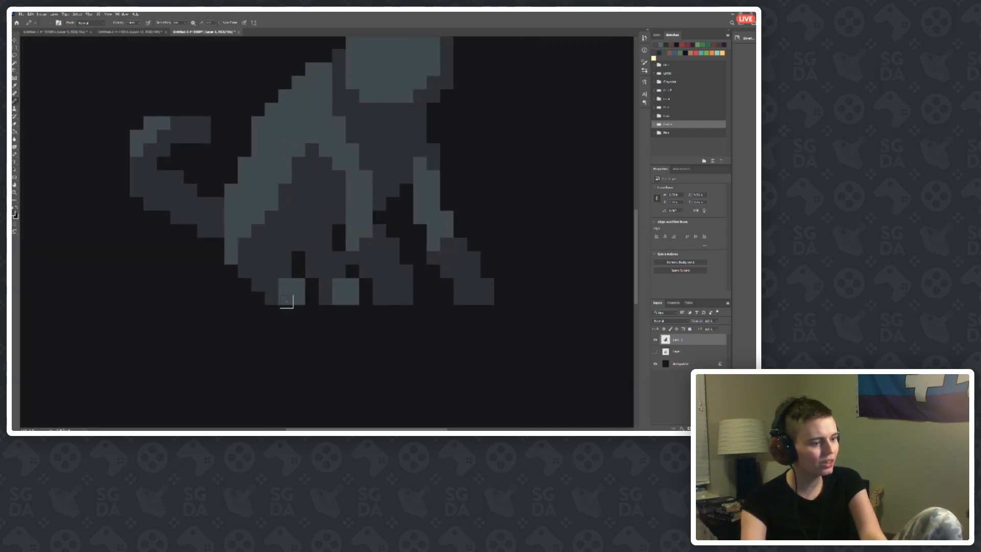
scroll(281, 295, "down", 5)
scroll(326, 269, "up", 5)
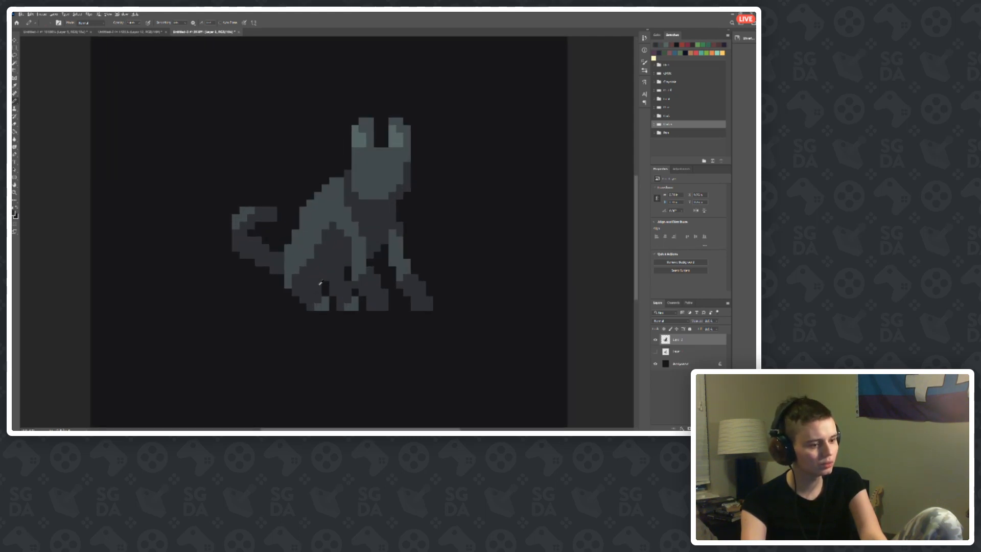
scroll(321, 283, "down", 5)
scroll(293, 265, "up", 5)
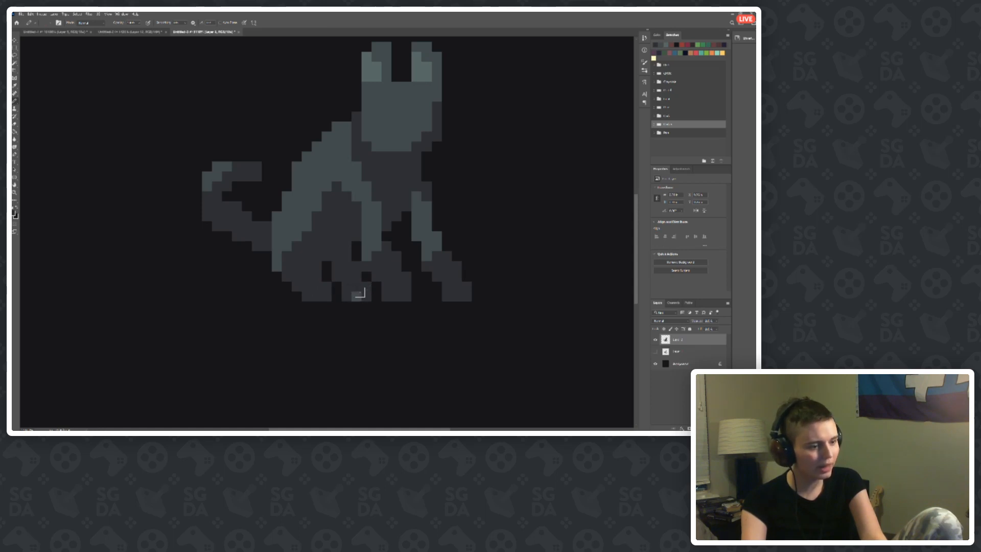
scroll(362, 289, "up", 3)
scroll(315, 313, "down", 4)
scroll(315, 317, "up", 4)
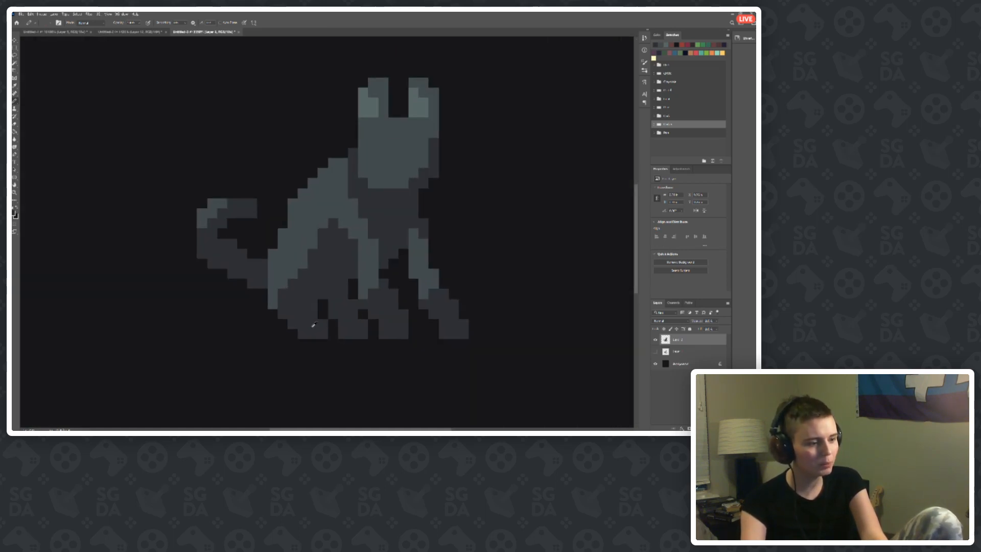
Step: Sample a dark reddish brown from the brown ramp in the palette document and paint one toe-tip pixel on each of the four paws
left_click(60, 32)
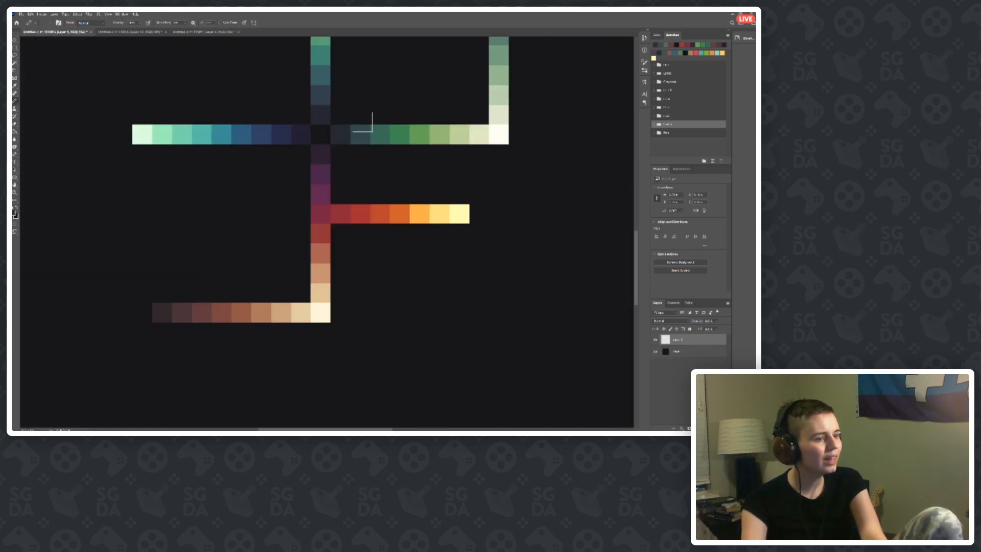
mouse_move(192, 304)
left_mouse_down()
mouse_move(191, 321)
mouse_move(182, 307)
left_mouse_up()
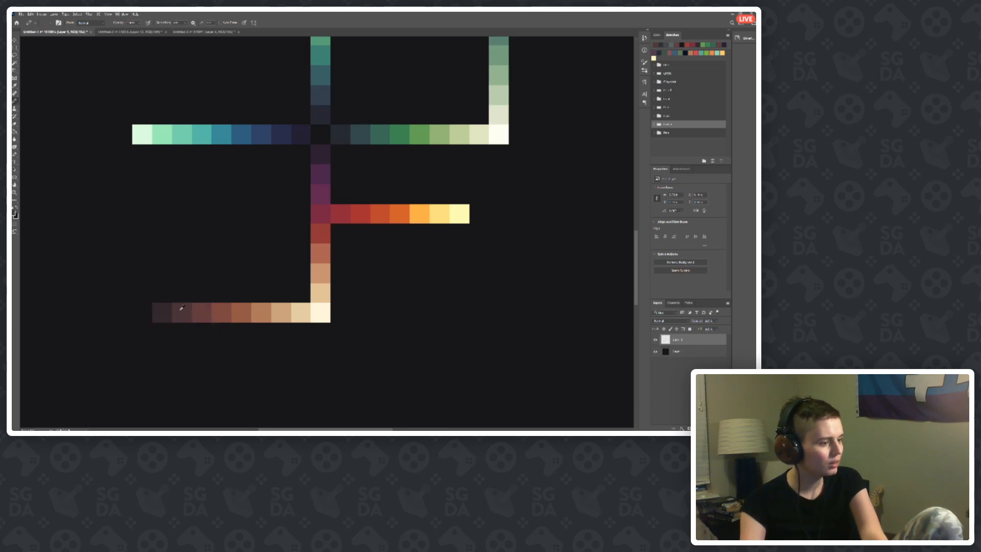
left_click(132, 31)
left_click(203, 31)
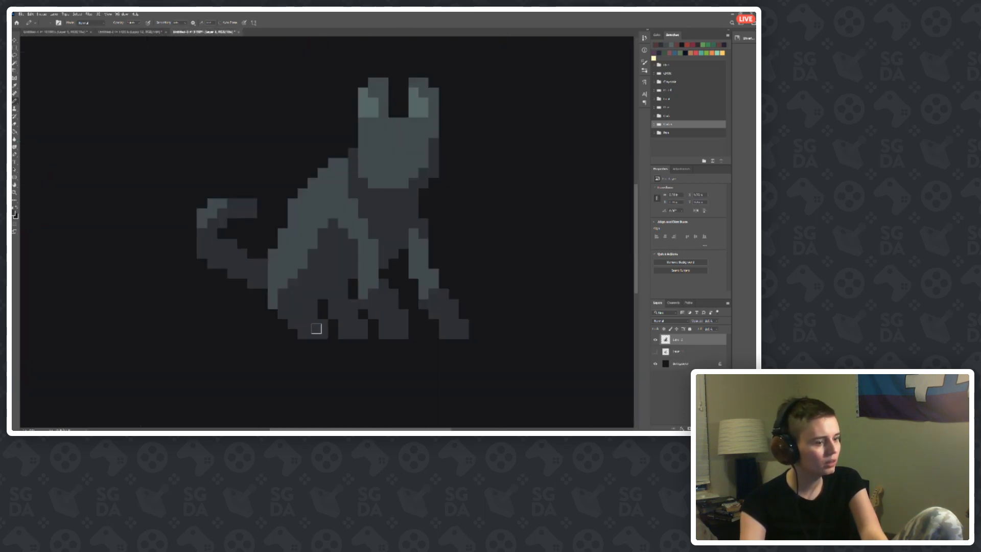
scroll(316, 329, "up", 2)
left_click_drag(307, 331, 321, 317)
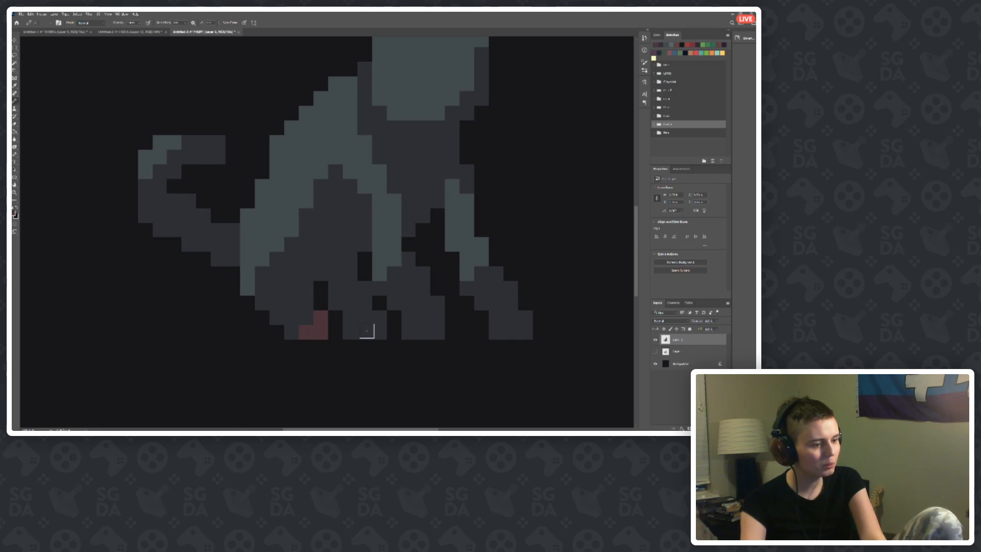
key("ctrl+z")
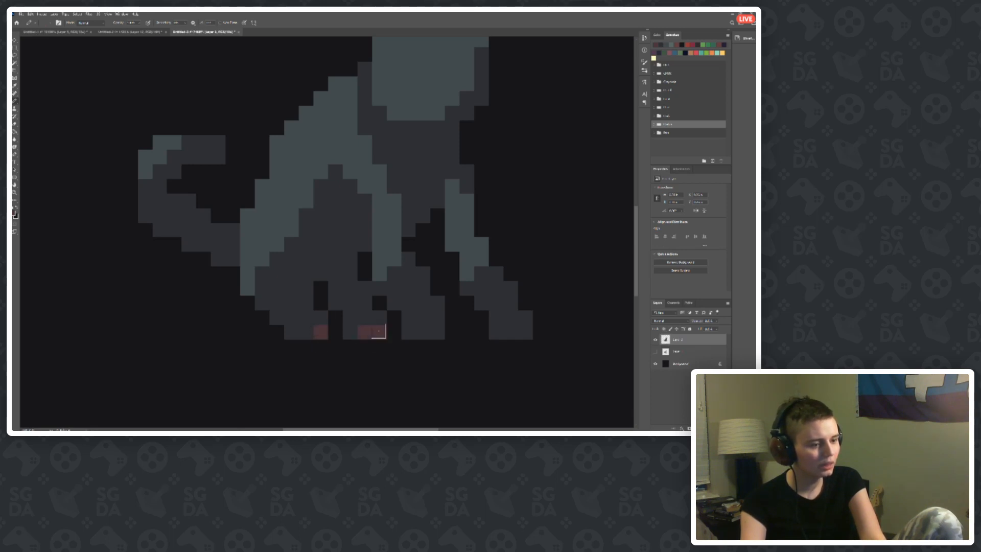
key("ctrl+z")
left_click(379, 332)
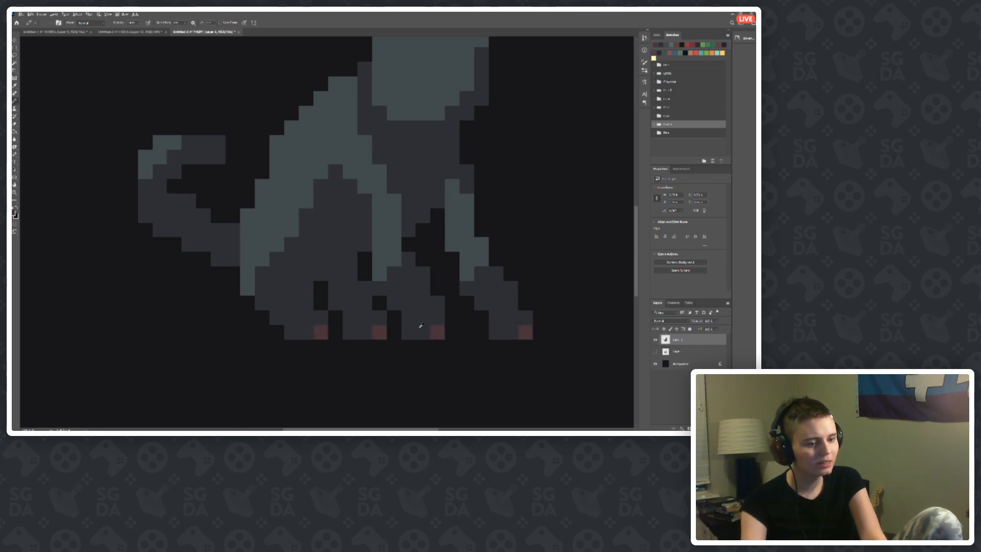
Step: Widen the reddish-brown toe tips on both front paws to two pixels
scroll(272, 286, "down", 10)
scroll(329, 268, "up", 3)
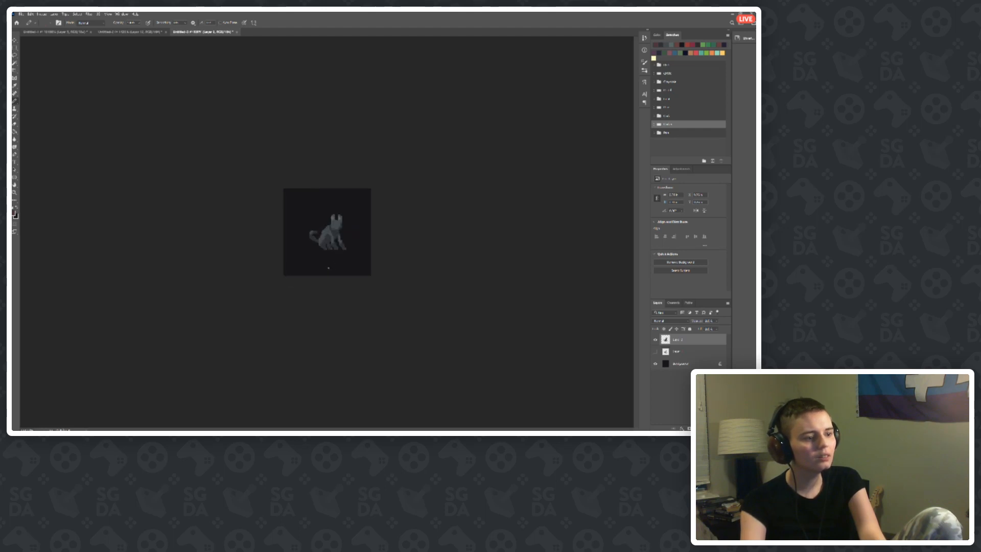
scroll(366, 256, "up", 5)
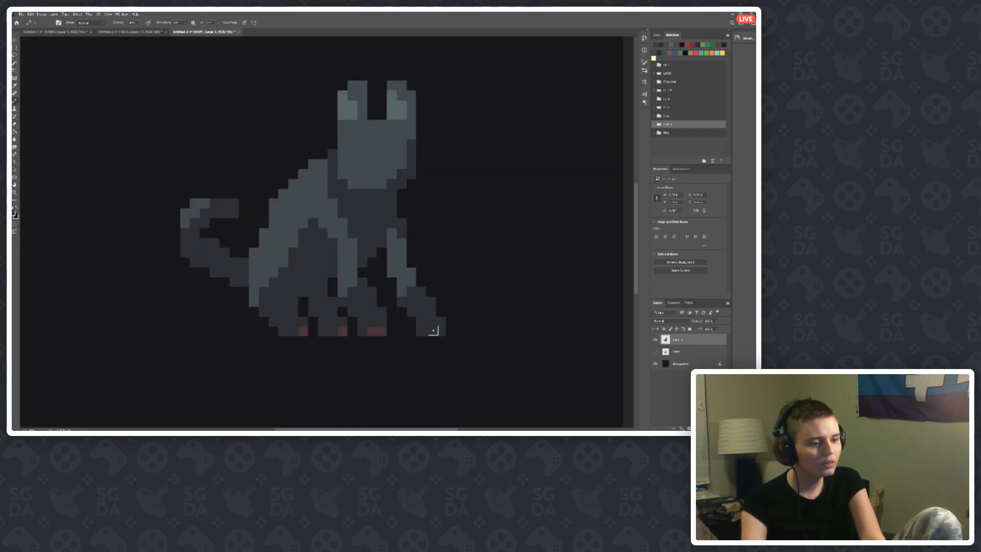
scroll(276, 273, "down", 8)
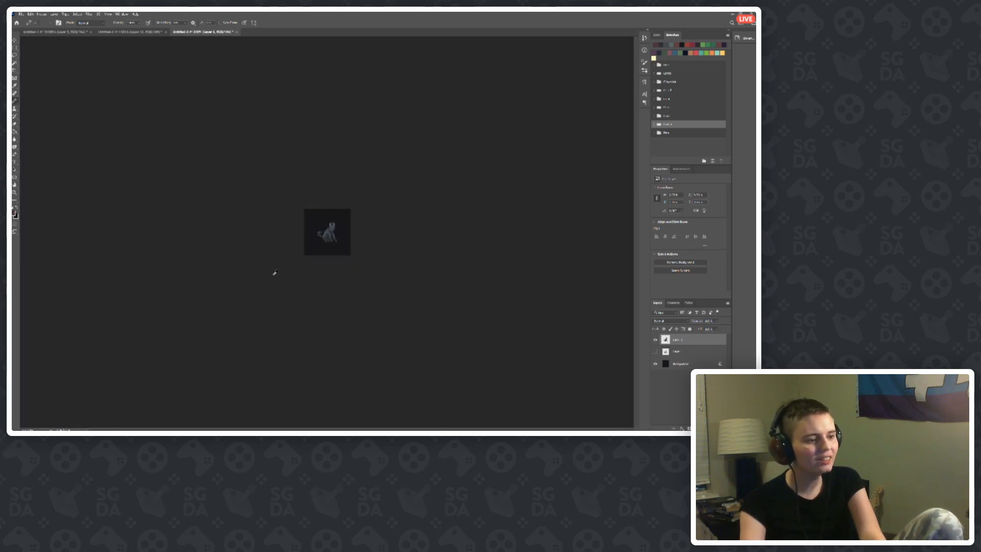
scroll(274, 273, "up", 8)
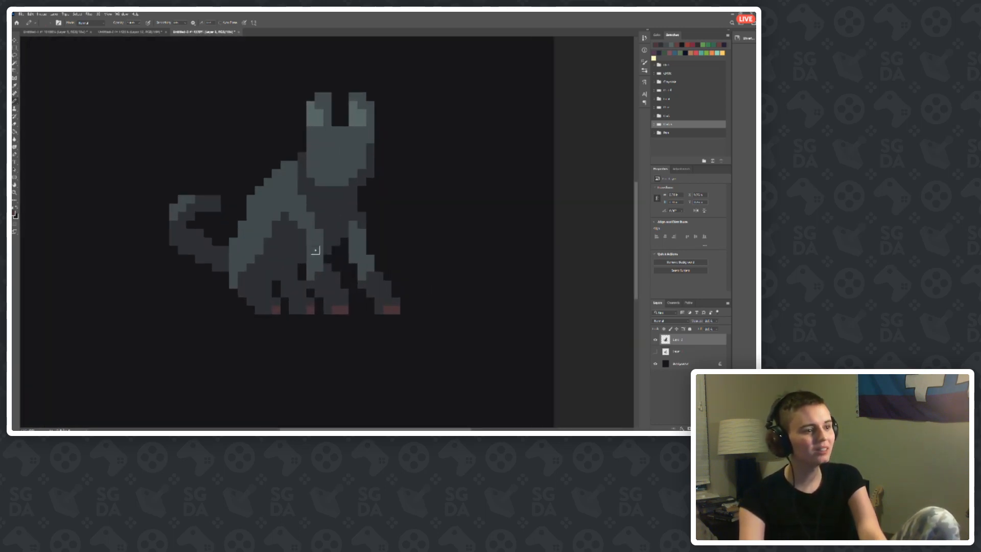
Step: Examine the whole sitting character at small and large sizes to judge its silhouette and the toe colour
scroll(408, 225, "down", 1)
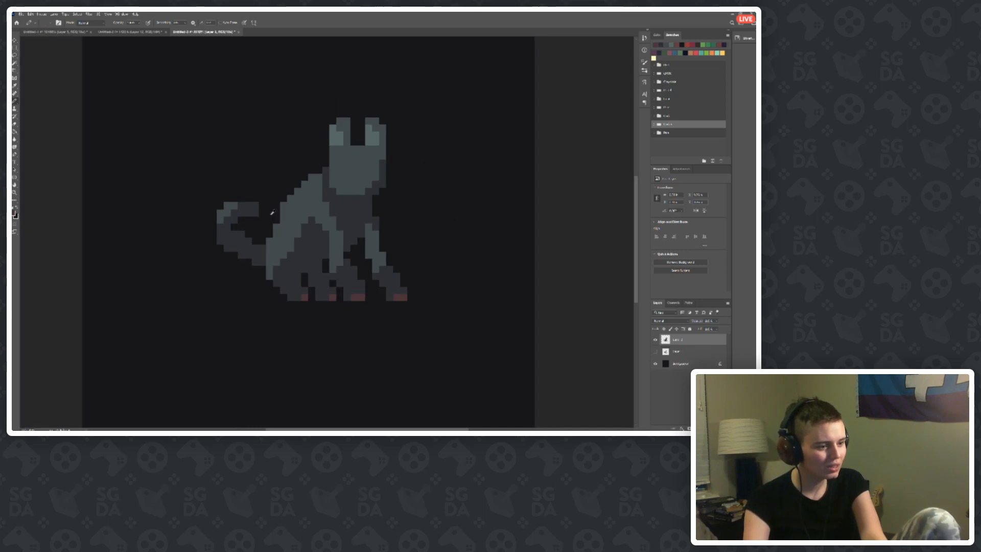
scroll(307, 230, "down", 4)
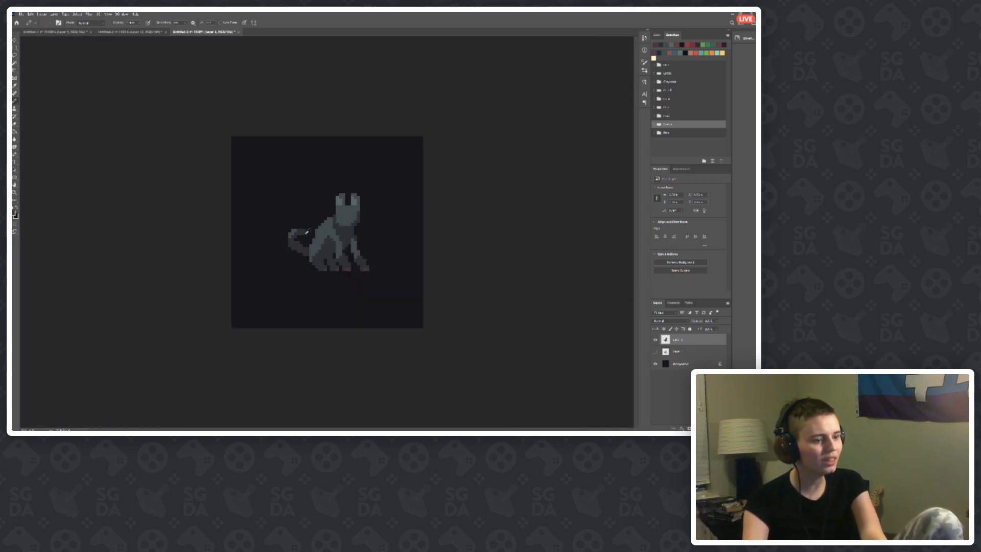
scroll(307, 231, "down", 3)
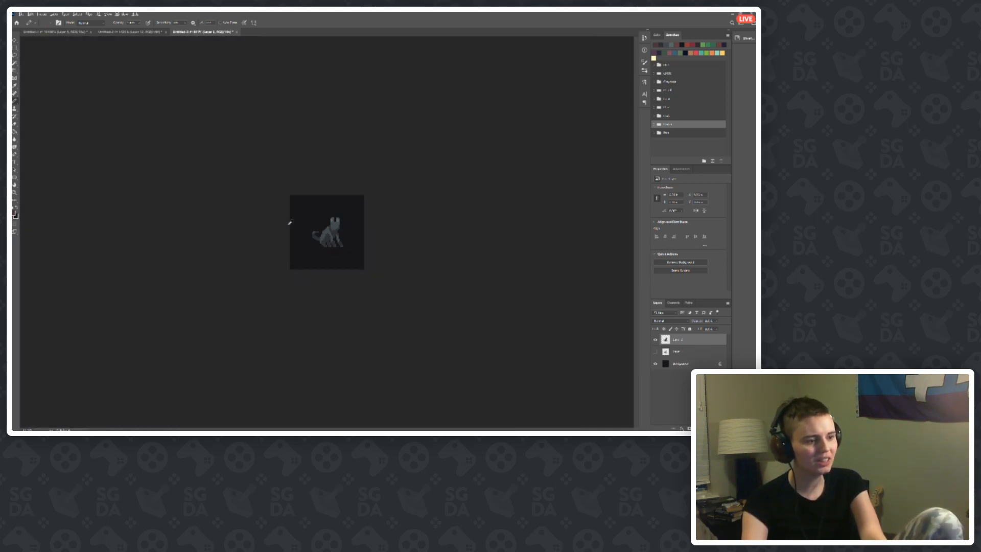
scroll(289, 222, "up", 3)
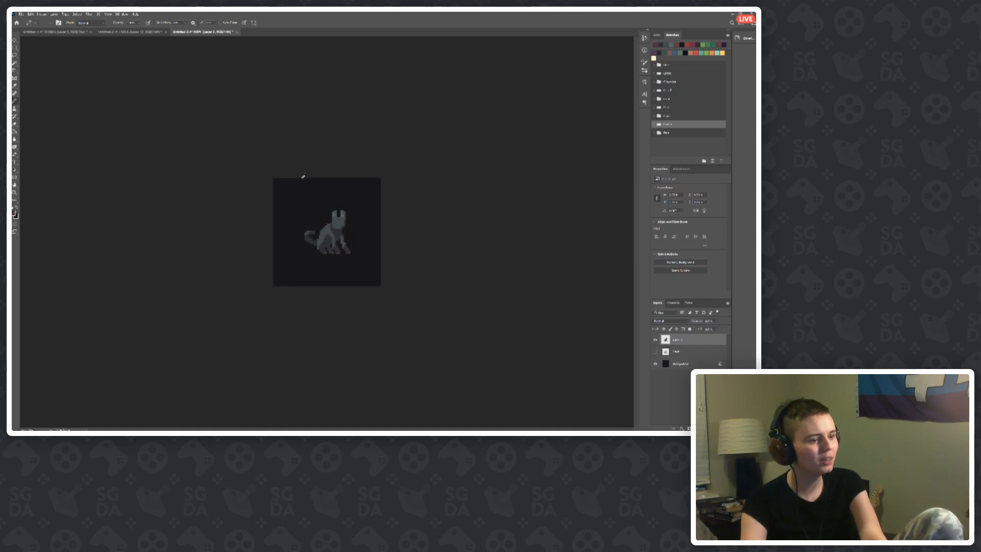
scroll(356, 266, "up", 1)
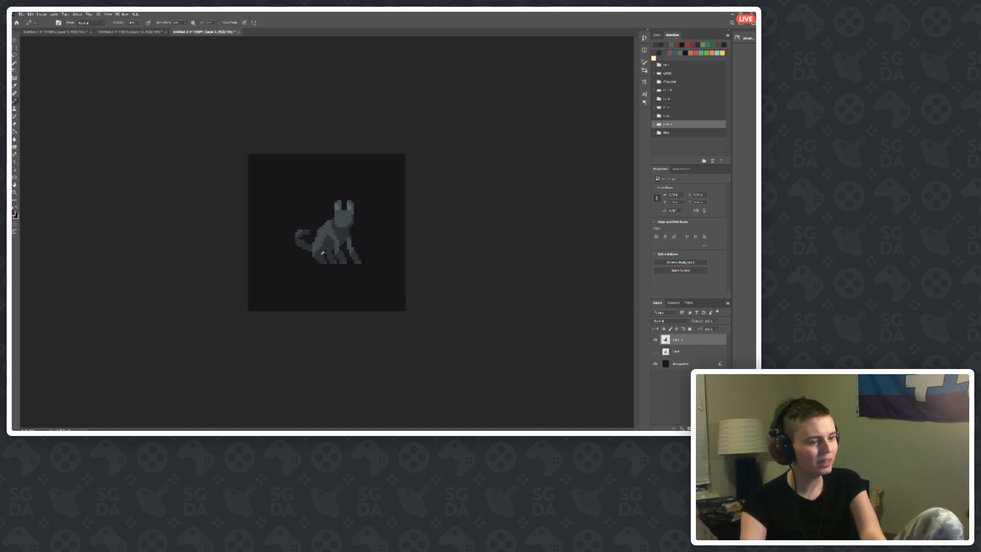
scroll(331, 242, "up", 4)
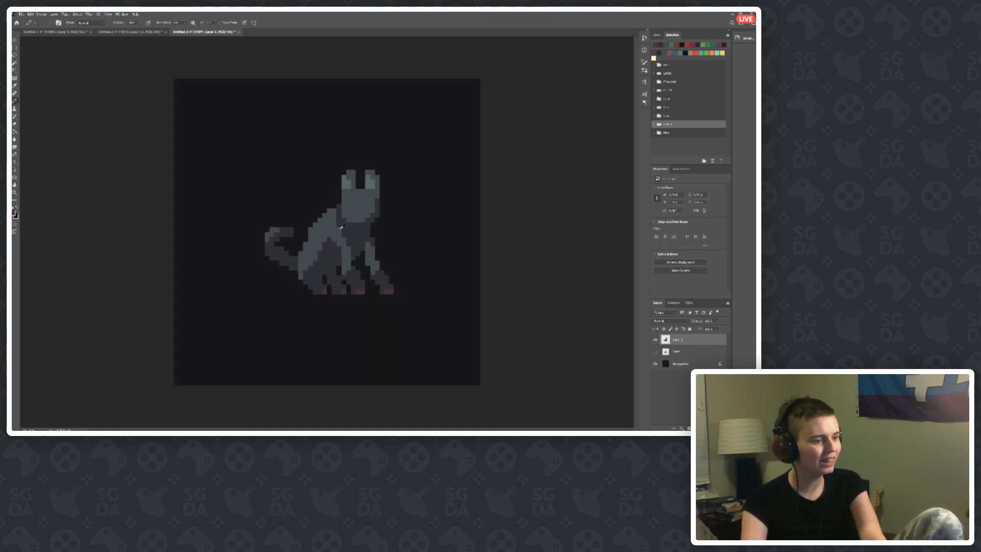
key("e")
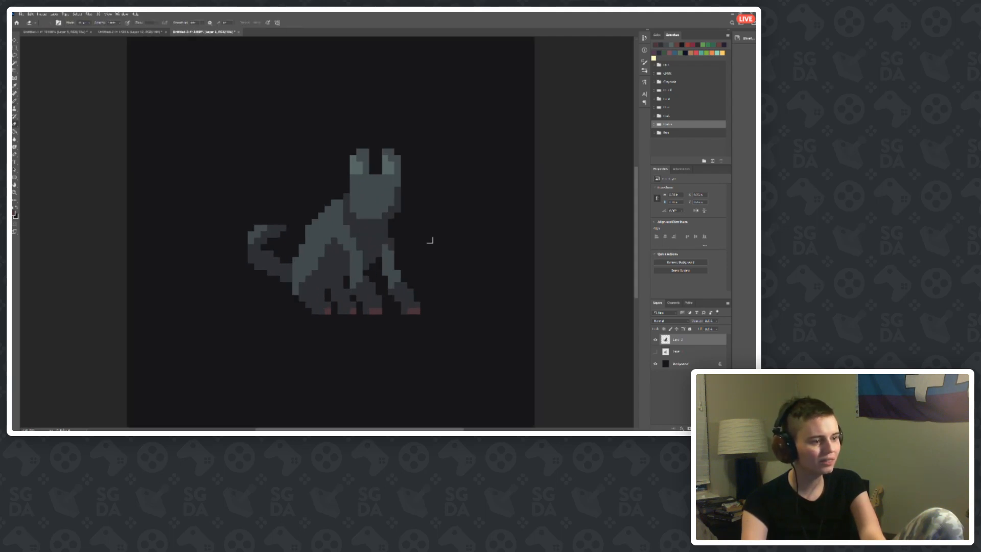
scroll(283, 258, "down", 3)
scroll(239, 231, "up", 2)
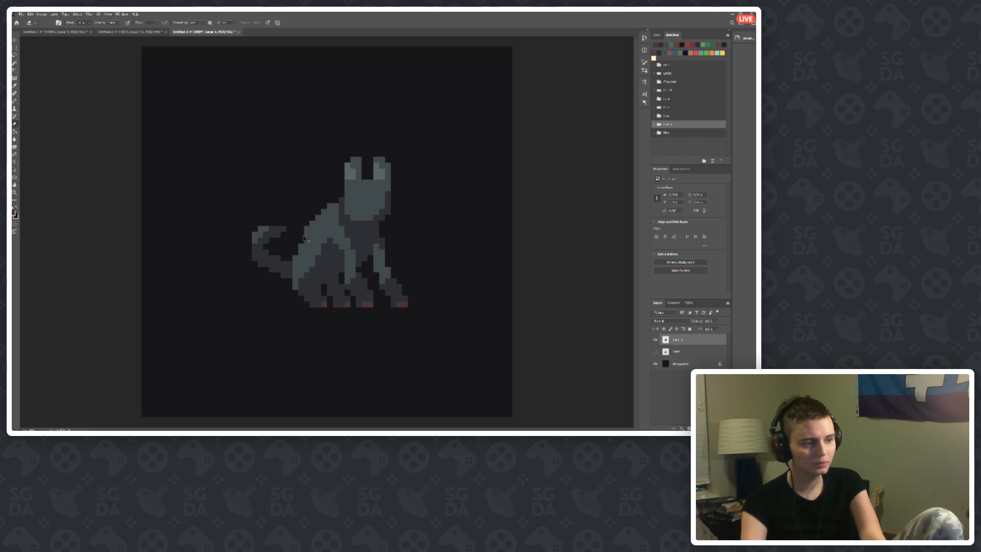
Step: Examine the sitting animal's still blank face and overall proportions at several zoom levels
scroll(290, 221, "down", 1)
key("b")
scroll(285, 241, "up", 1)
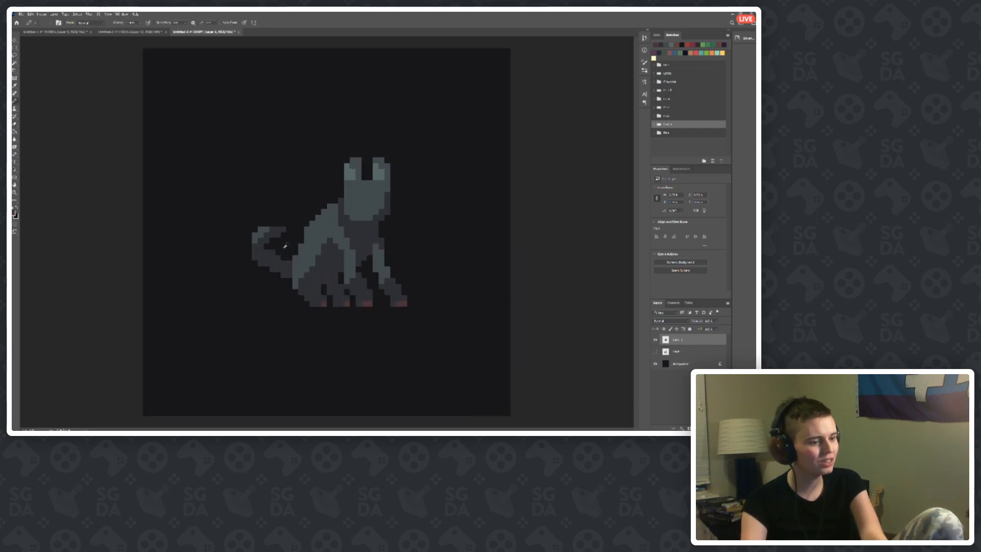
scroll(267, 249, "down", 1)
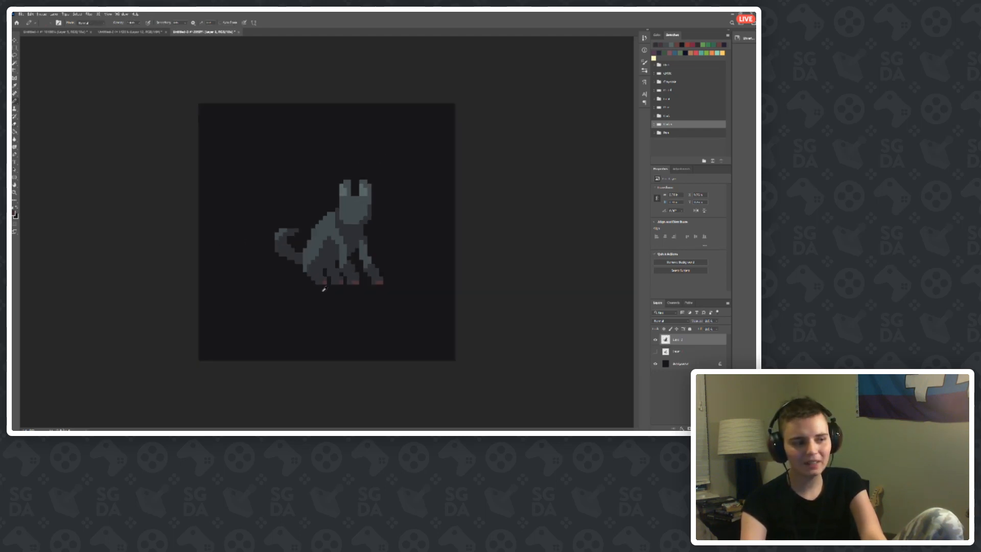
scroll(323, 289, "down", 4)
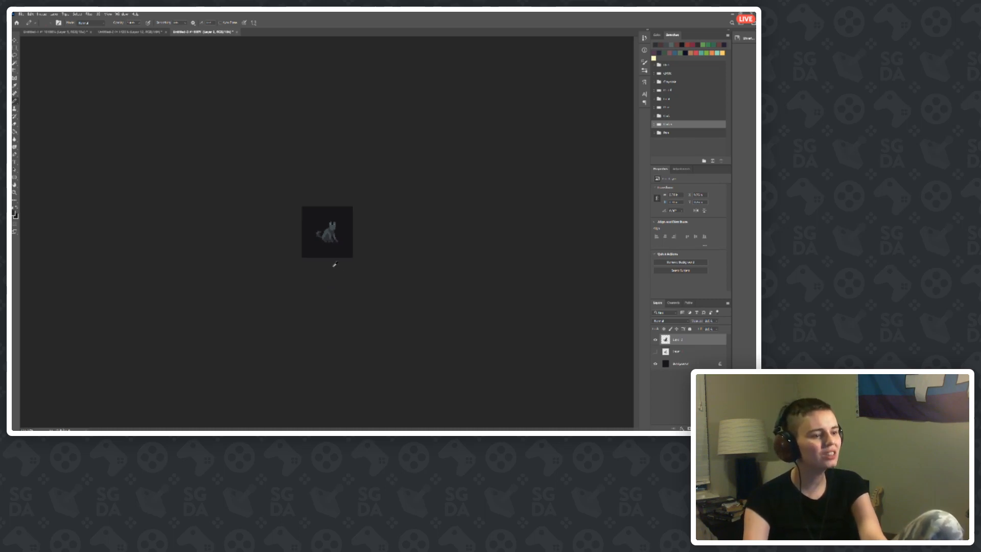
scroll(334, 264, "up", 5)
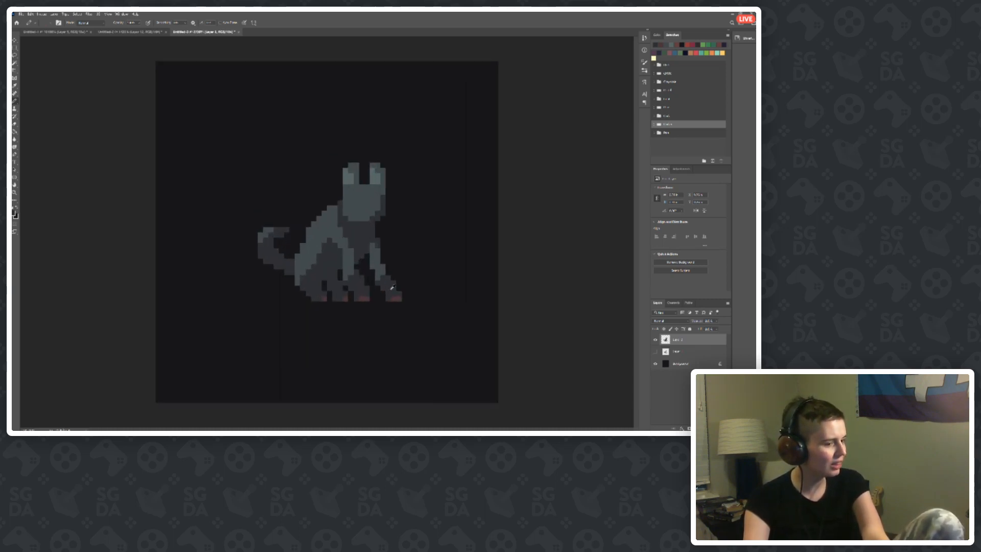
scroll(372, 266, "up", 1)
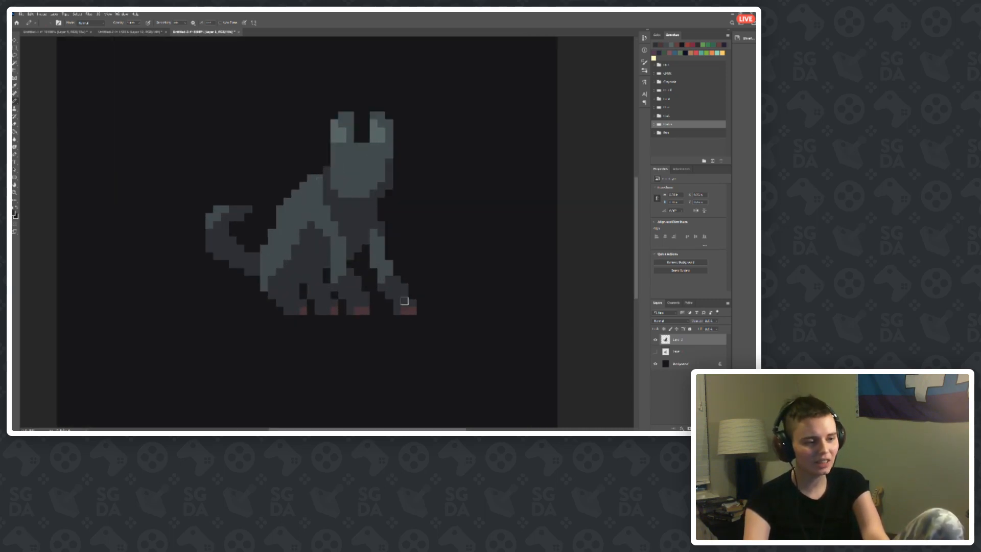
scroll(241, 235, "down", 7)
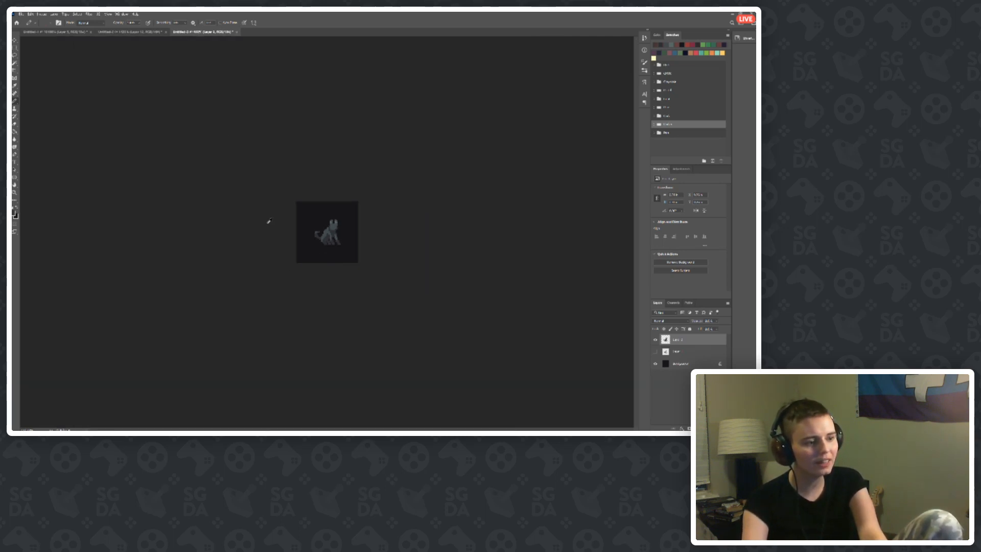
scroll(357, 208, "up", 7)
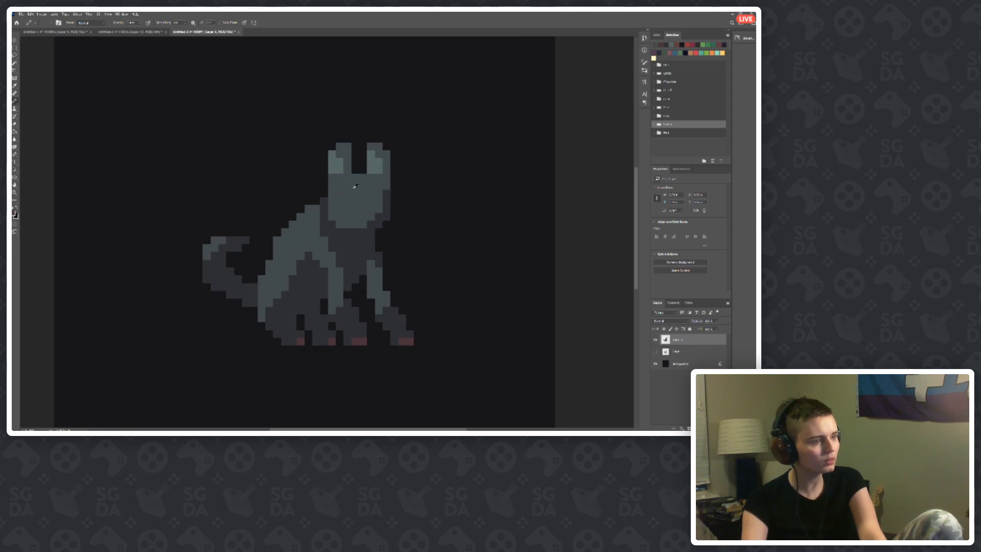
scroll(129, 246, "down", 2)
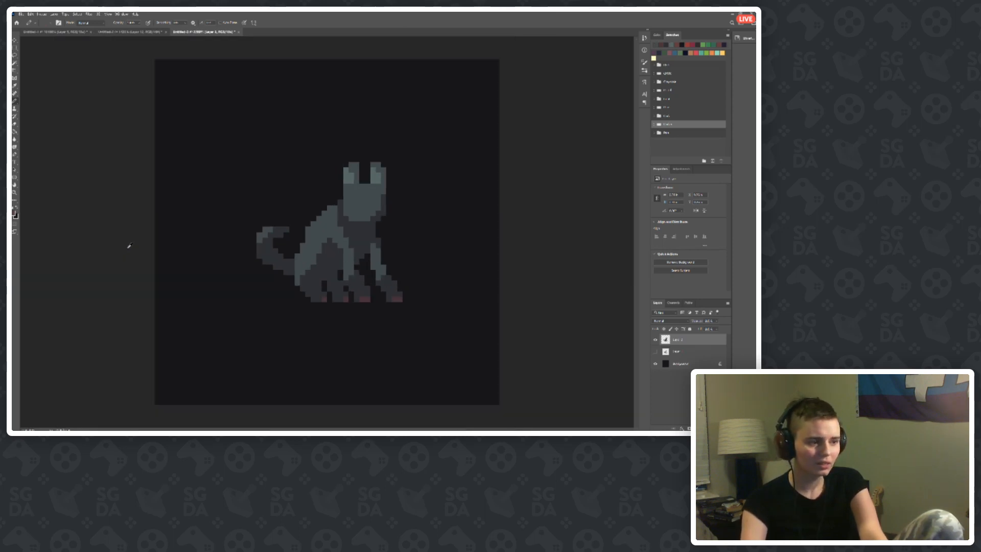
scroll(435, 255, "up", 2)
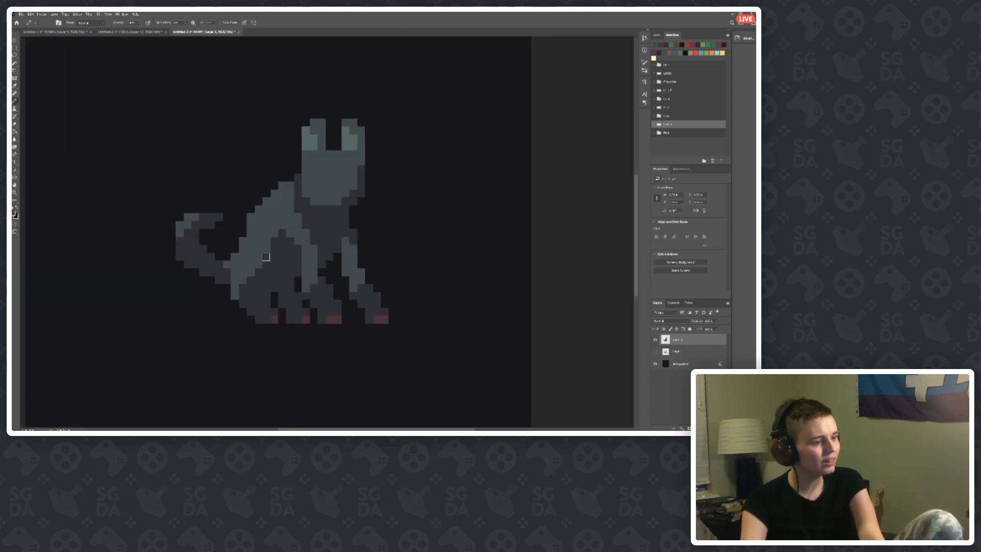
scroll(266, 257, "down", 5)
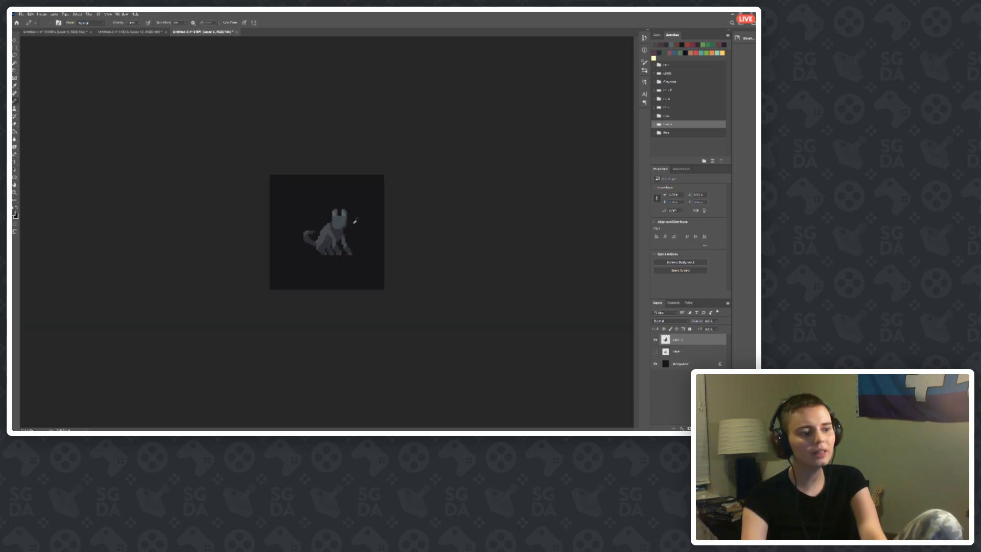
scroll(355, 221, "up", 5)
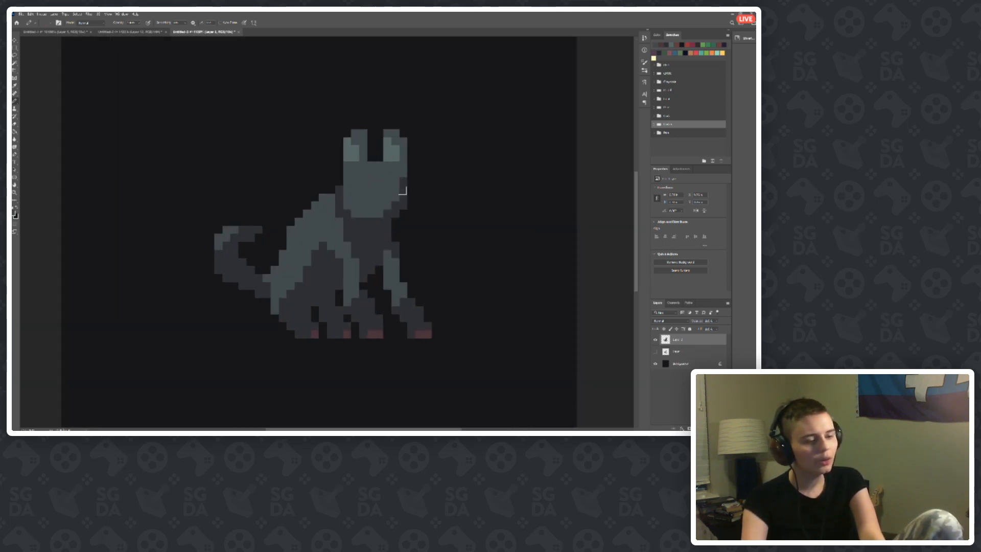
scroll(460, 197, "up", 1)
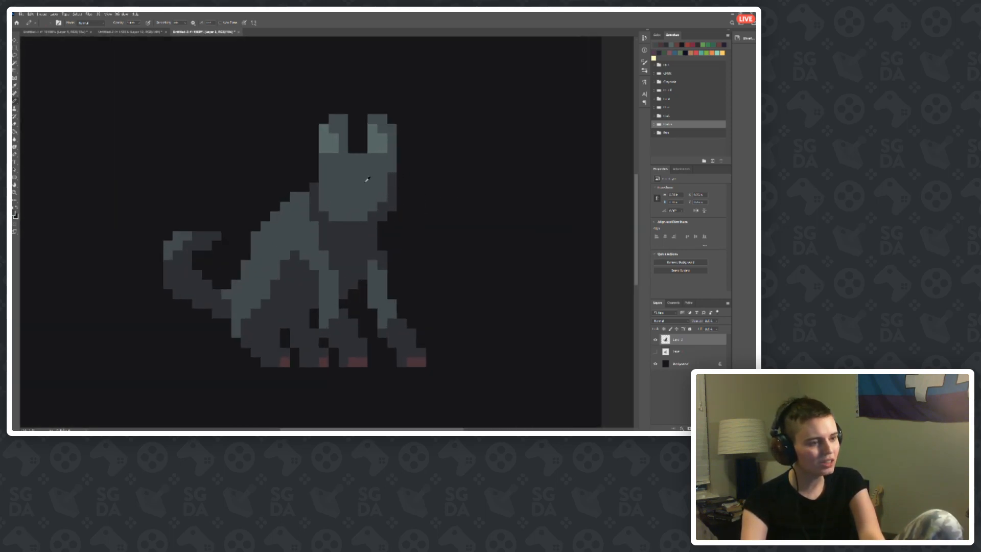
Step: Sample a light yellow-green from the palette document's green ramp and paint two eyes on the face, each two by two pixels
left_click(66, 32)
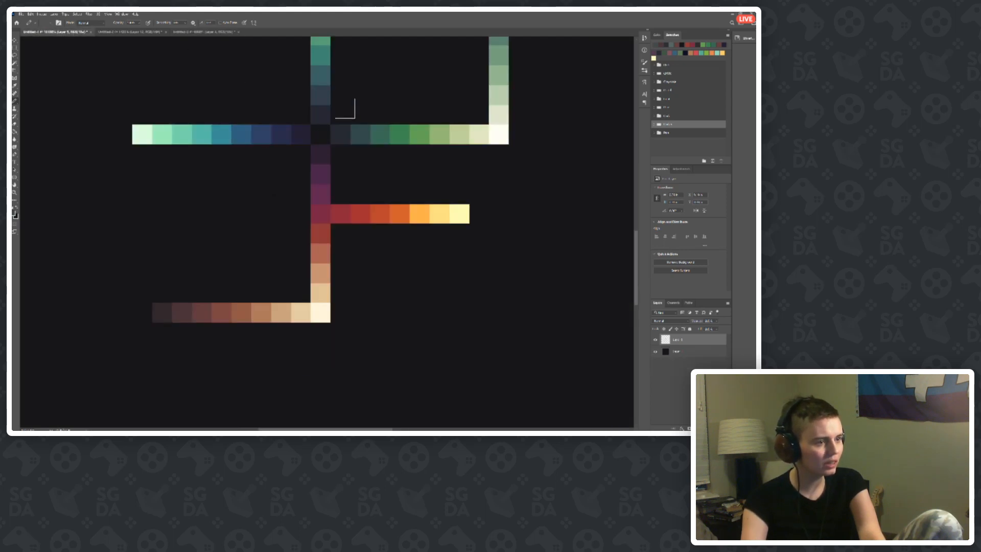
scroll(383, 214, "up", 1)
scroll(181, 235, "down", 7)
scroll(370, 137, "up", 8)
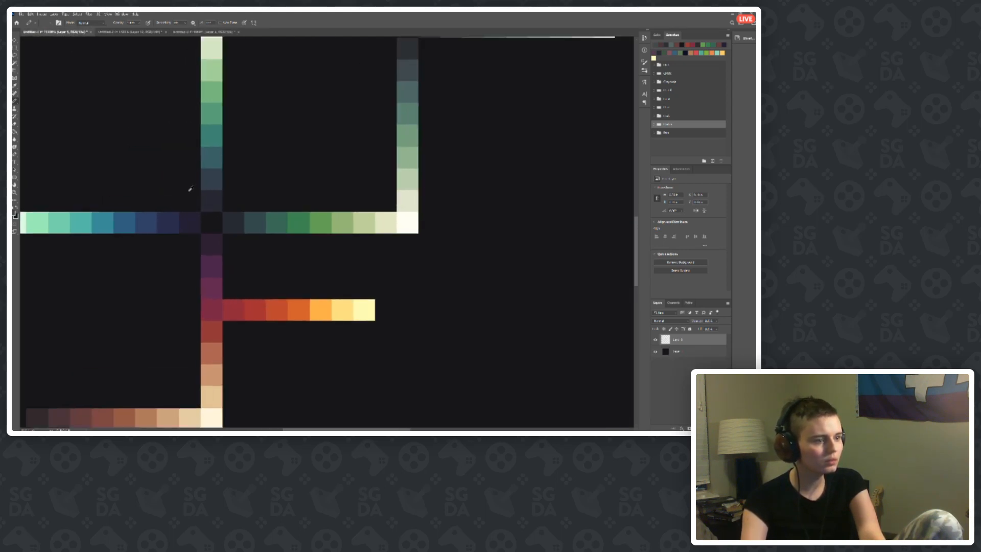
left_click(344, 226)
left_click(200, 32)
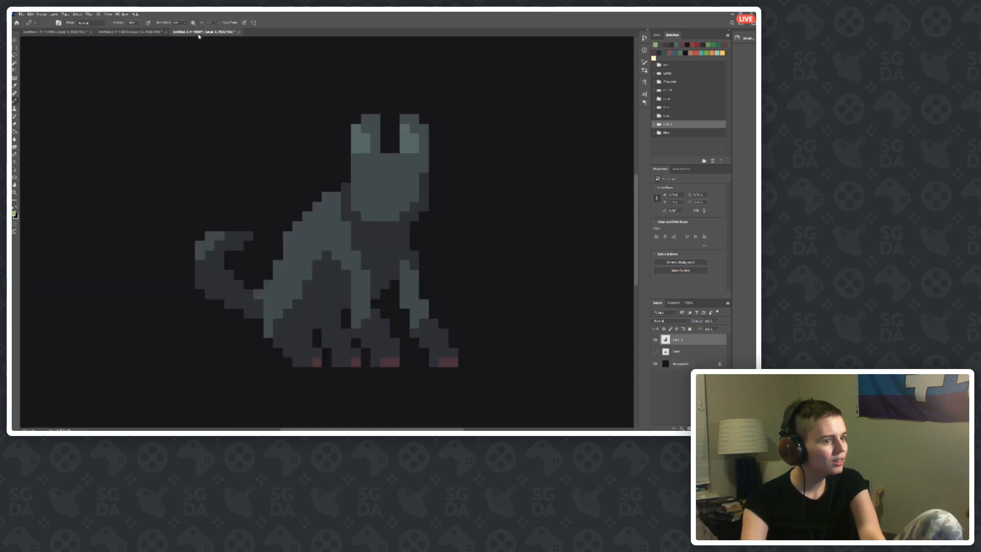
scroll(385, 172, "up", 3)
mouse_move(372, 168)
left_mouse_down()
mouse_move(364, 178)
mouse_move(411, 168)
left_mouse_up()
key("ctrl+z")
key("ctrl+z")
scroll(284, 159, "down", 6)
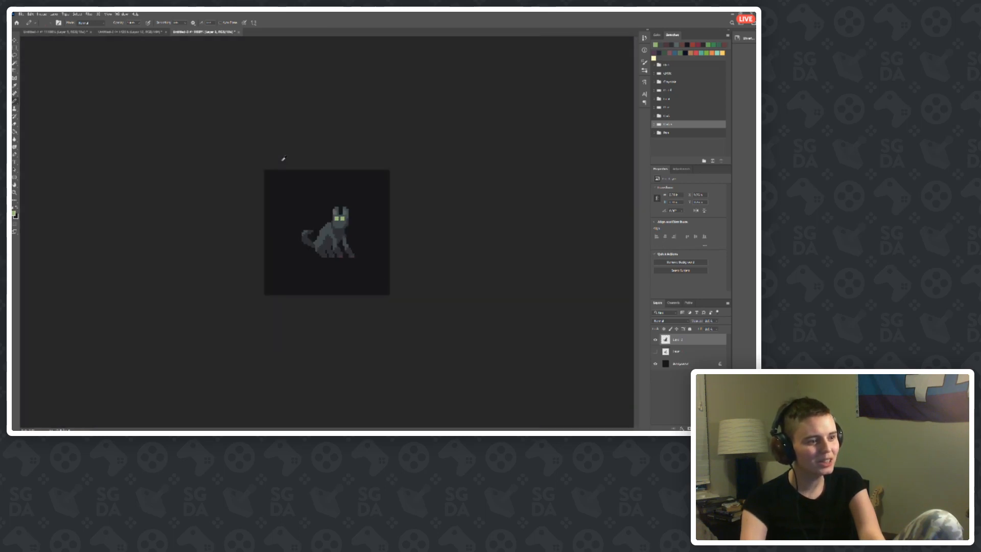
scroll(334, 223, "up", 6)
scroll(367, 180, "up", 4)
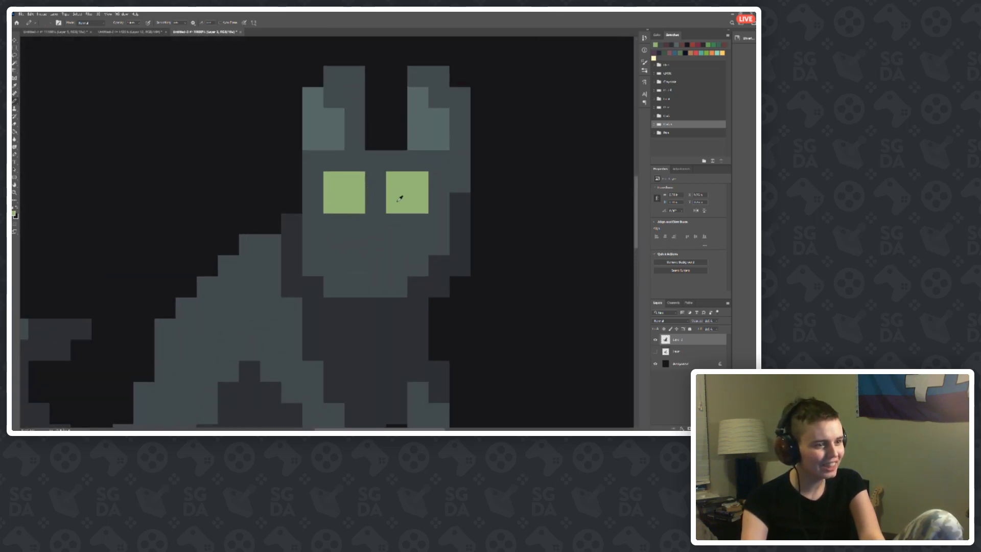
Step: Try trimming a corner pixel off the eyes using the face's grey-green
left_click(386, 233, "alt")
scroll(402, 192, "down", 5)
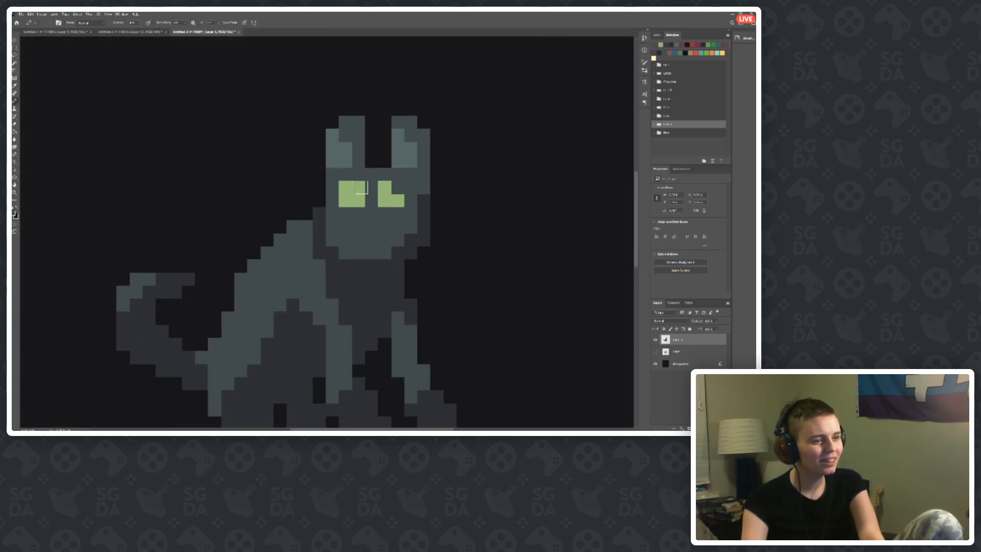
scroll(293, 151, "down", 6)
scroll(333, 223, "up", 5)
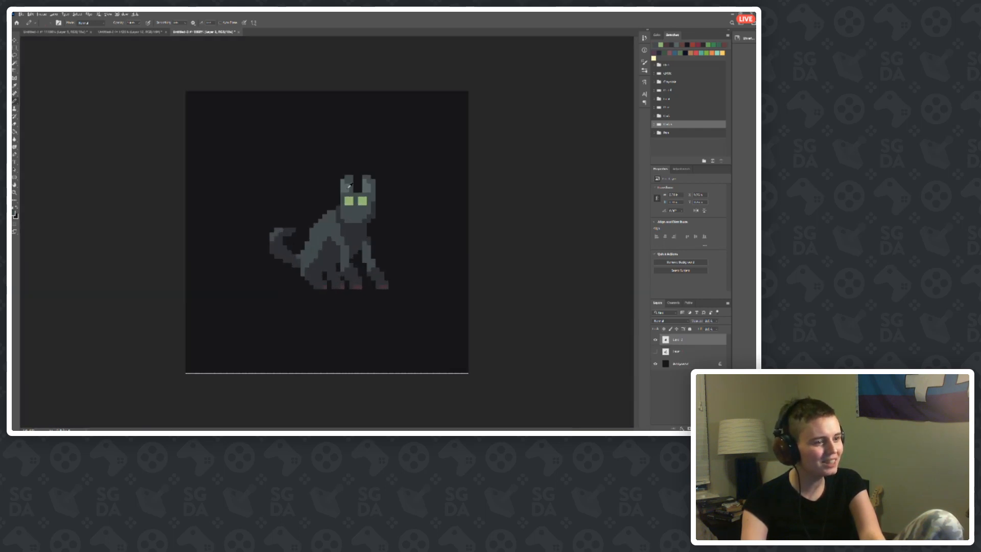
left_click(367, 208, "alt")
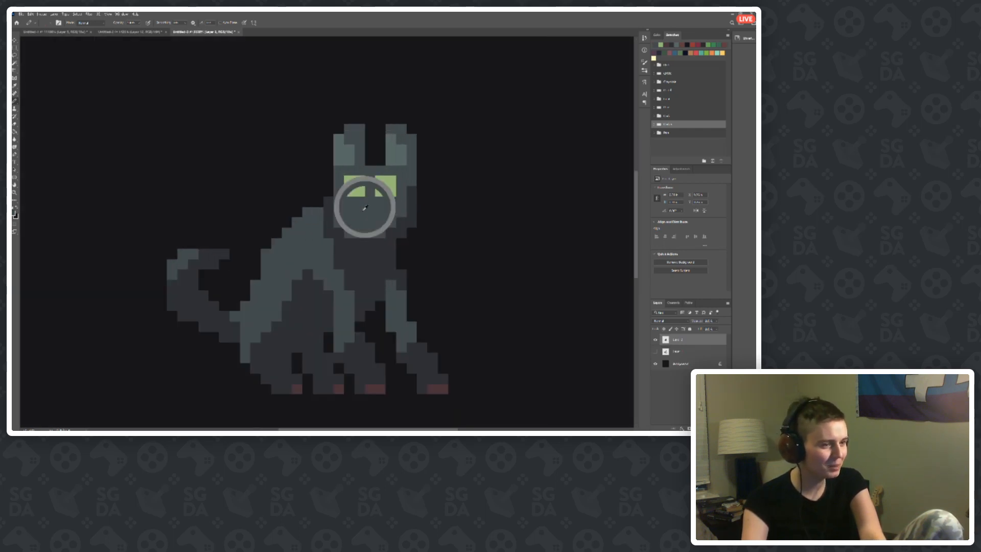
Step: Sample a dark grey from the palette document and paint a one-pixel nose centred just below the eyes
left_click(50, 32)
scroll(355, 153, "down", 2)
scroll(432, 81, "up", 2)
left_click(427, 70, "alt")
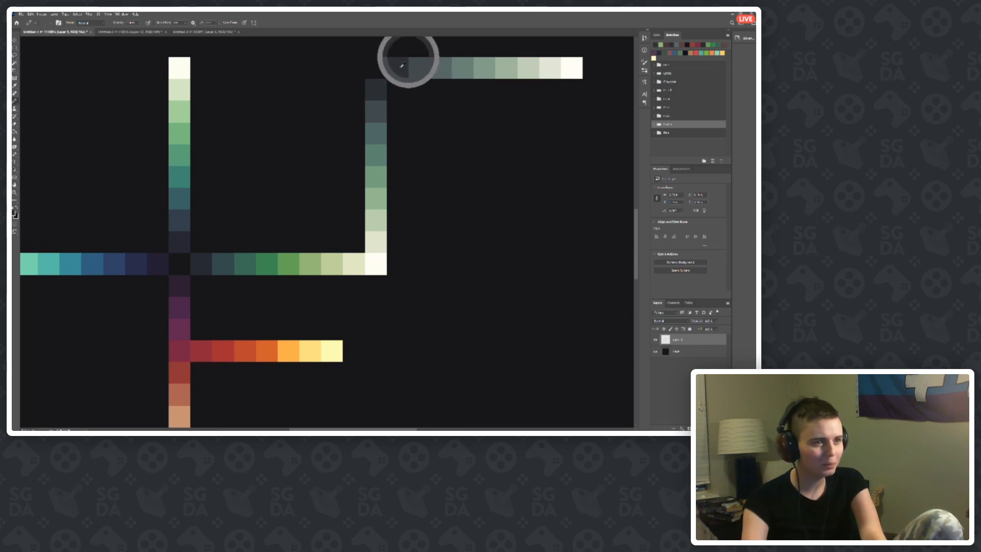
left_click(203, 31)
scroll(347, 184, "up", 1)
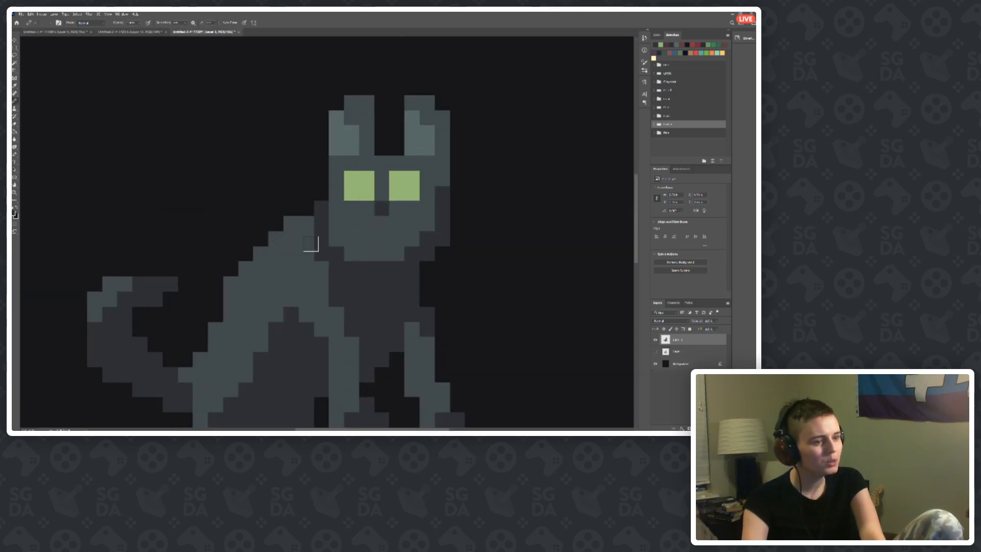
Step: Paint over the top row of both green eyes with the face's grey-green, leaving each eye one pixel tall
scroll(221, 197, "down", 5)
scroll(367, 199, "up", 3)
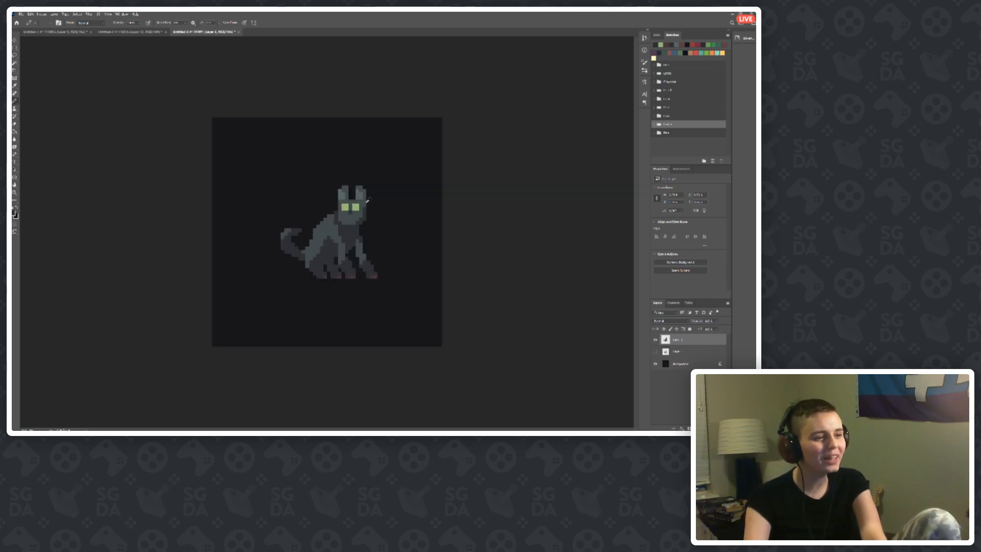
scroll(367, 199, "up", 3)
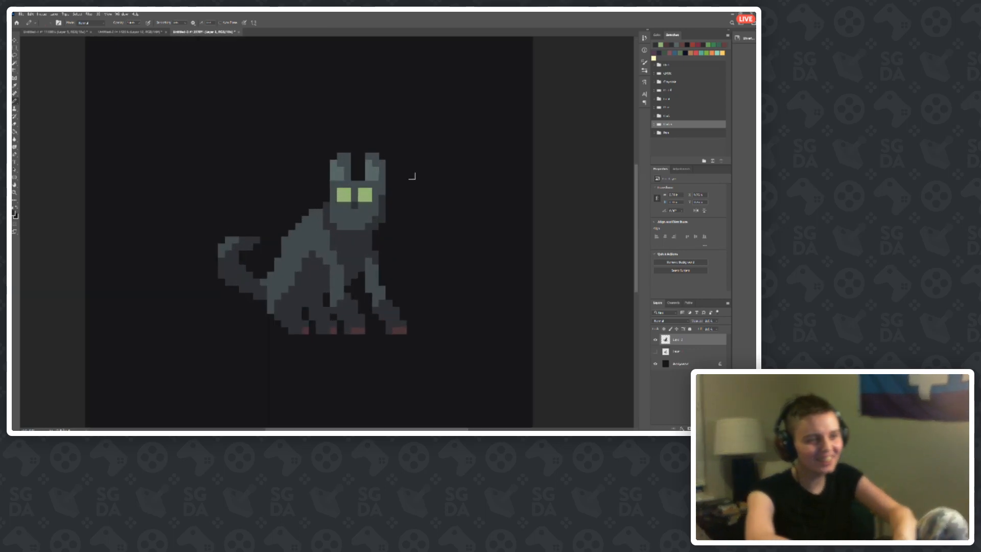
scroll(209, 269, "down", 3)
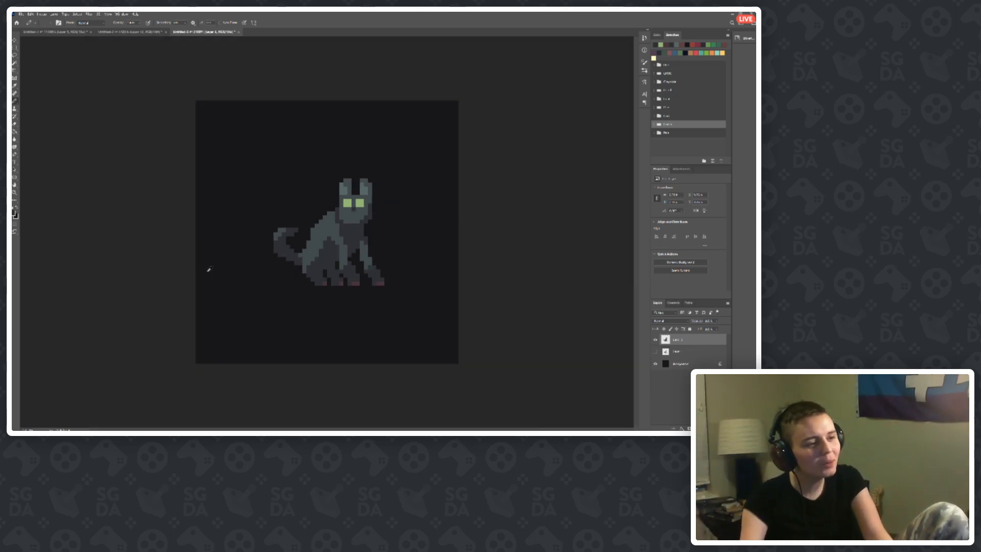
scroll(208, 269, "down", 5)
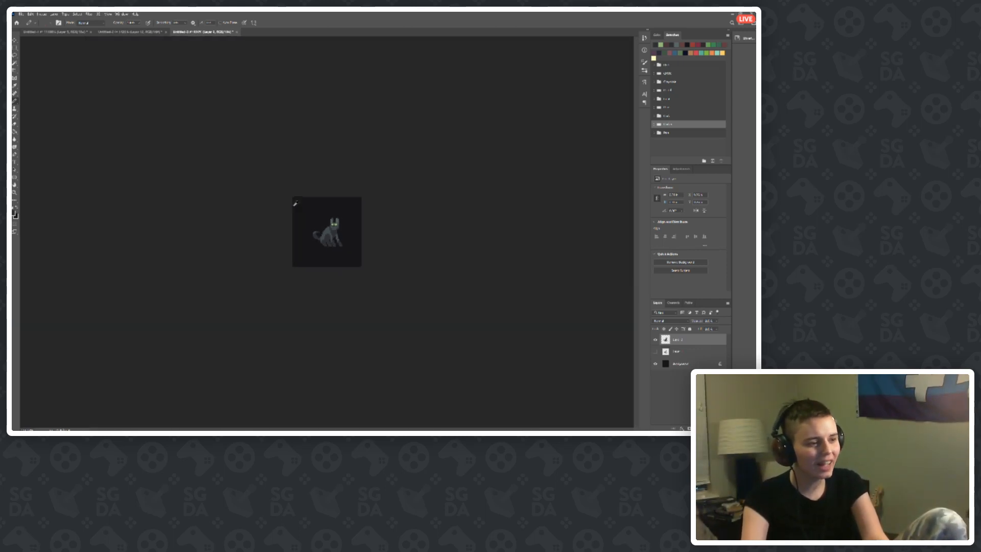
scroll(295, 203, "up", 1)
scroll(346, 219, "up", 6)
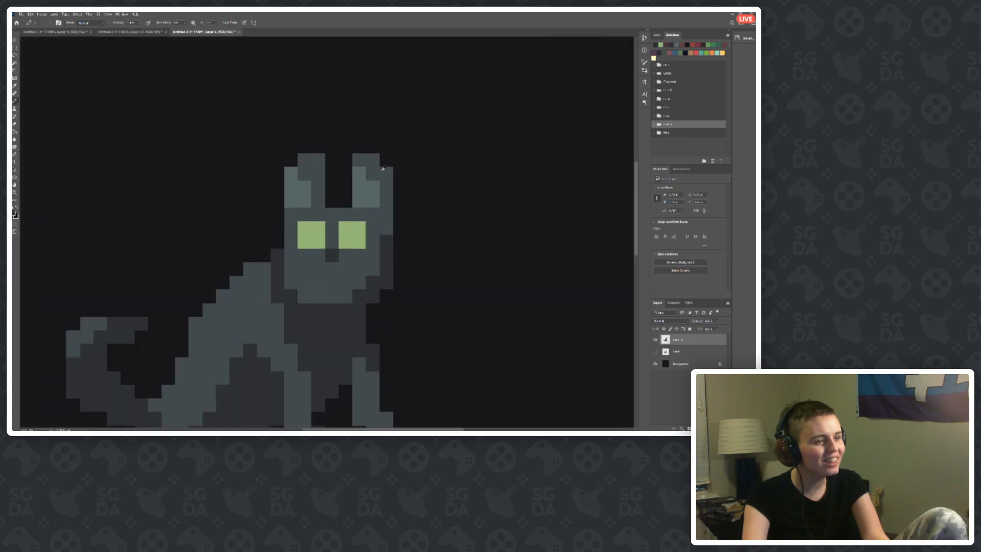
left_click_drag(248, 270, 271, 270)
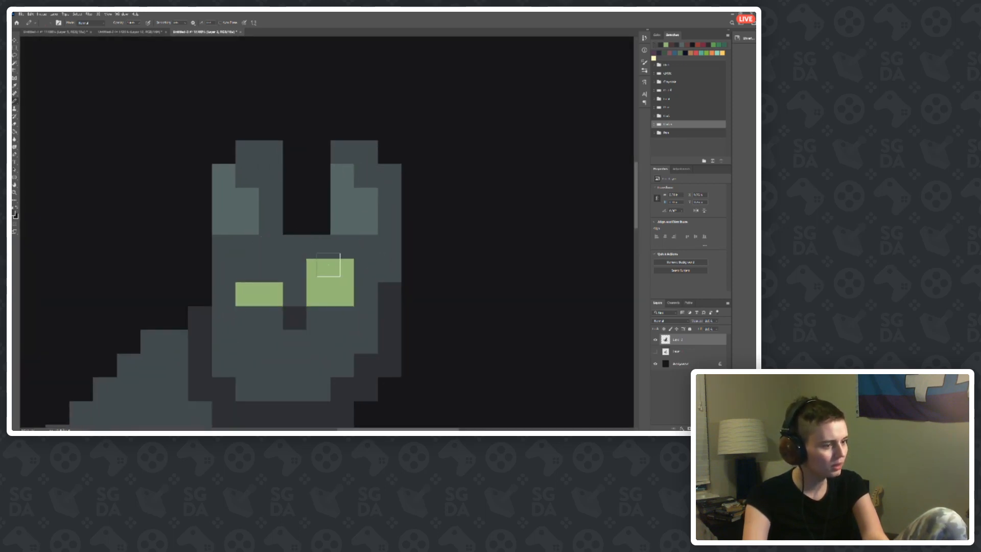
left_click_drag(351, 265, 318, 265)
scroll(350, 276, "down", 6)
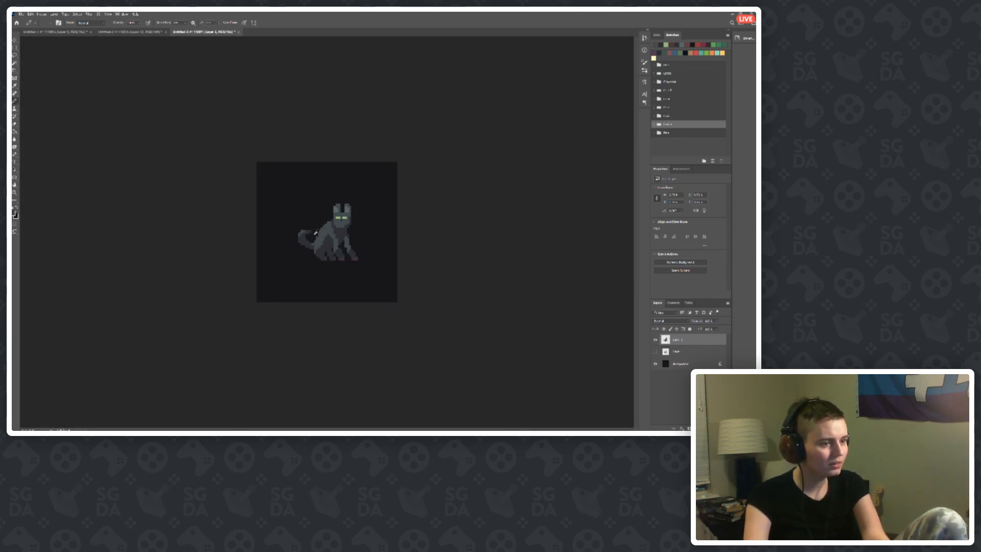
Step: Try one-pixel eyes by covering the right-hand pixel of each, then restore both eyes to two pixels wide
scroll(364, 217, "up", 5)
left_click(346, 139)
left_click(402, 139)
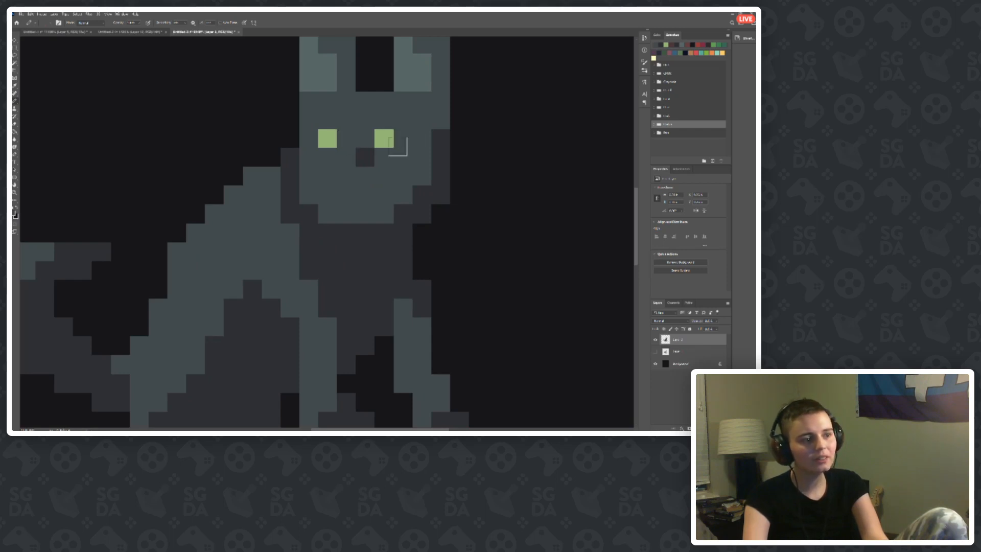
scroll(241, 160, "down", 2)
scroll(370, 158, "down", 3)
scroll(371, 158, "up", 6)
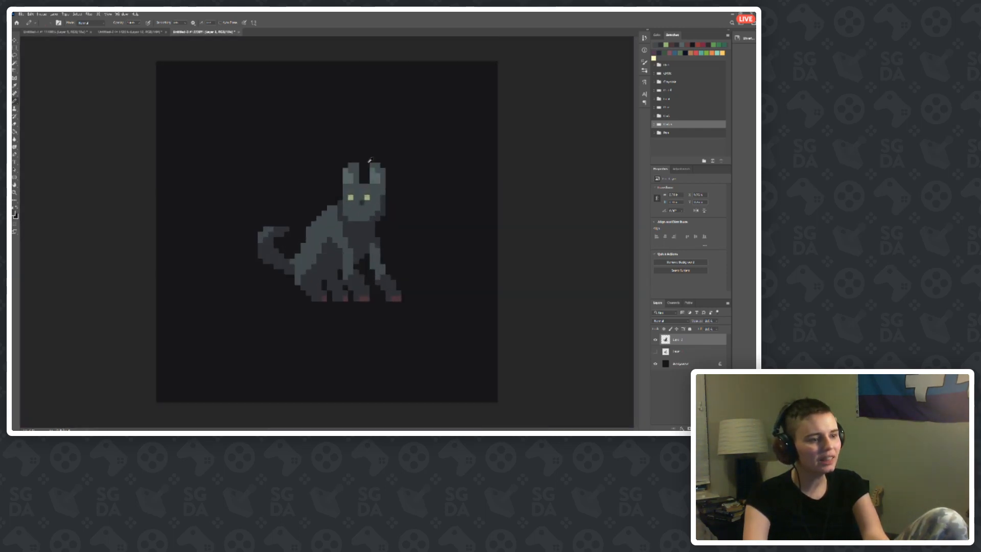
left_click(380, 219)
left_click(349, 220)
scroll(331, 236, "up", 2)
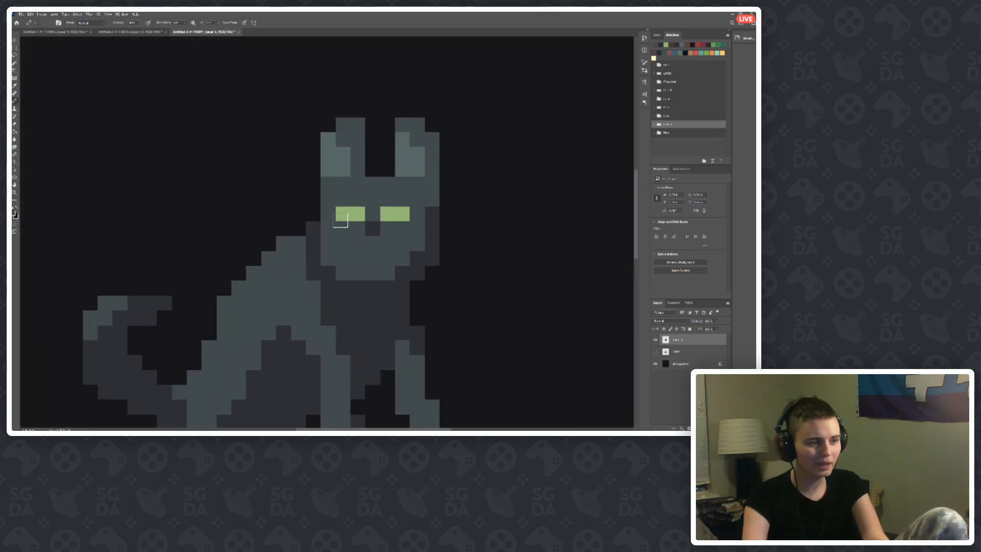
Step: Cover the left-hand pixel of each eye with the face's grey-green, leaving a single green pixel per eye
scroll(276, 189, "down", 8)
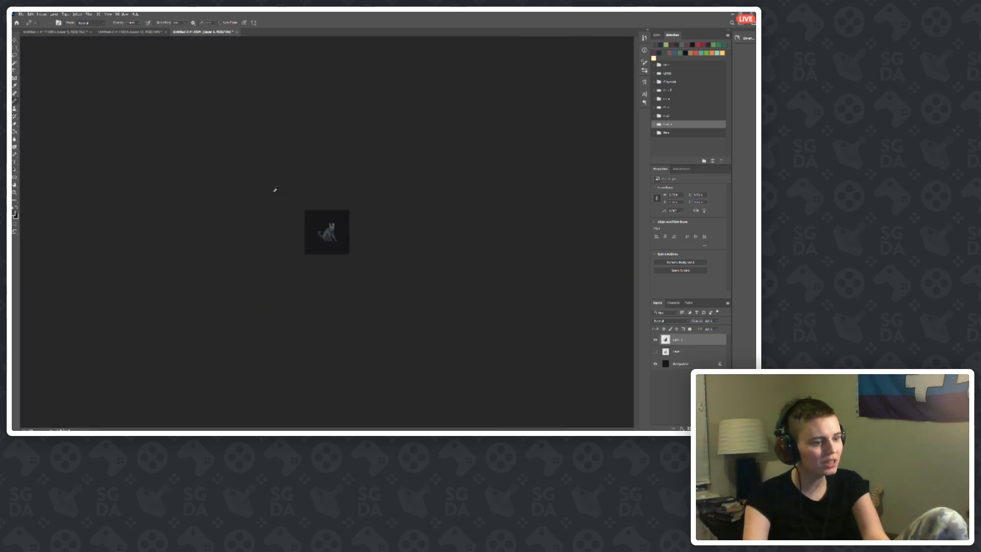
scroll(330, 227, "up", 8)
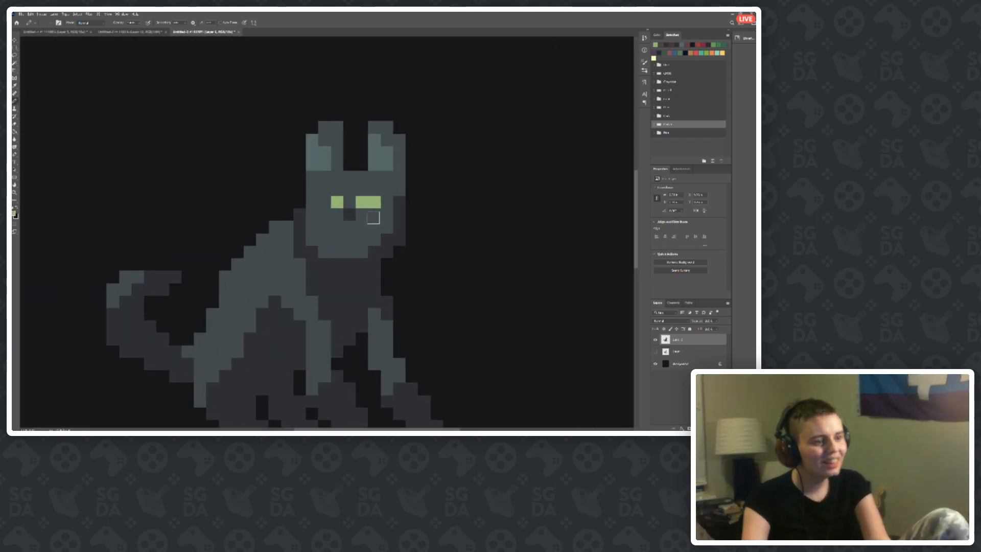
left_click(373, 218, "alt")
left_click(374, 203)
key("ctrl+z")
left_click(362, 203)
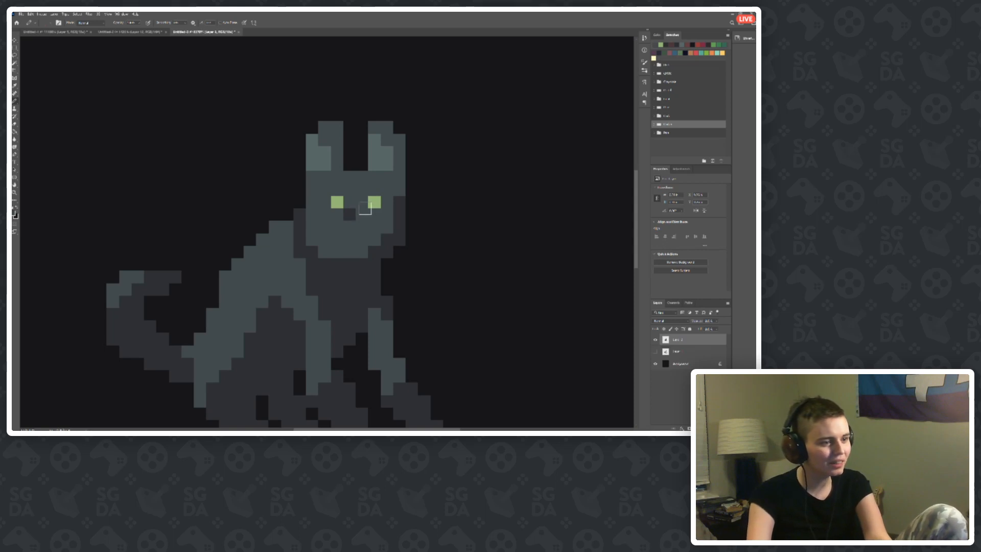
Step: Sample the eye green and try making both eyes two pixels tall by adding a pixel above each
left_click(374, 203, "alt")
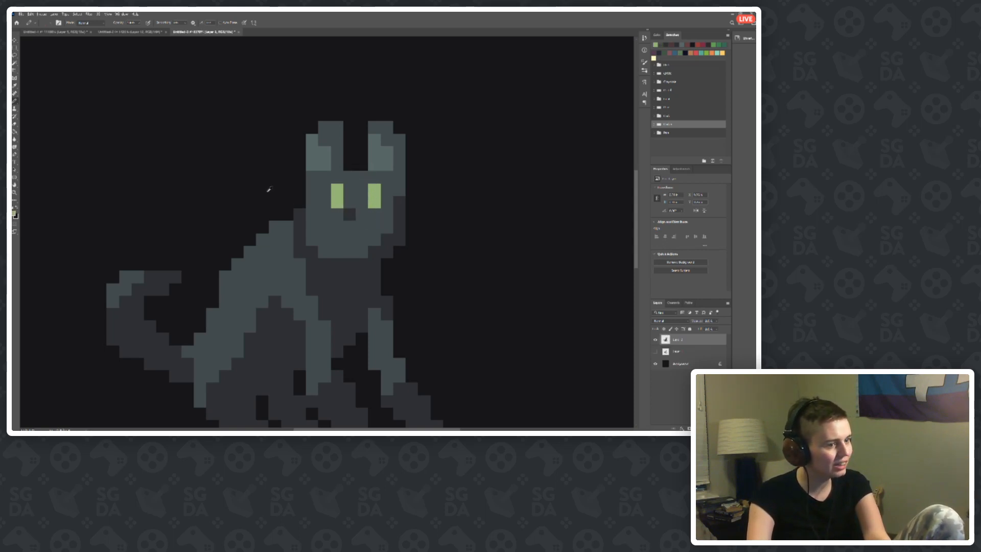
scroll(269, 184, "down", 5)
scroll(435, 173, "up", 4)
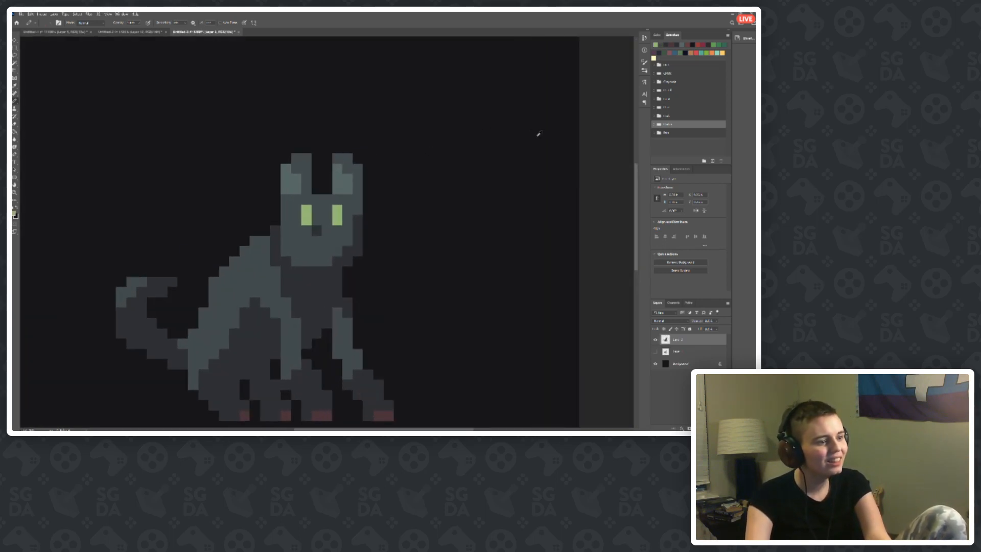
scroll(221, 213, "up", 2)
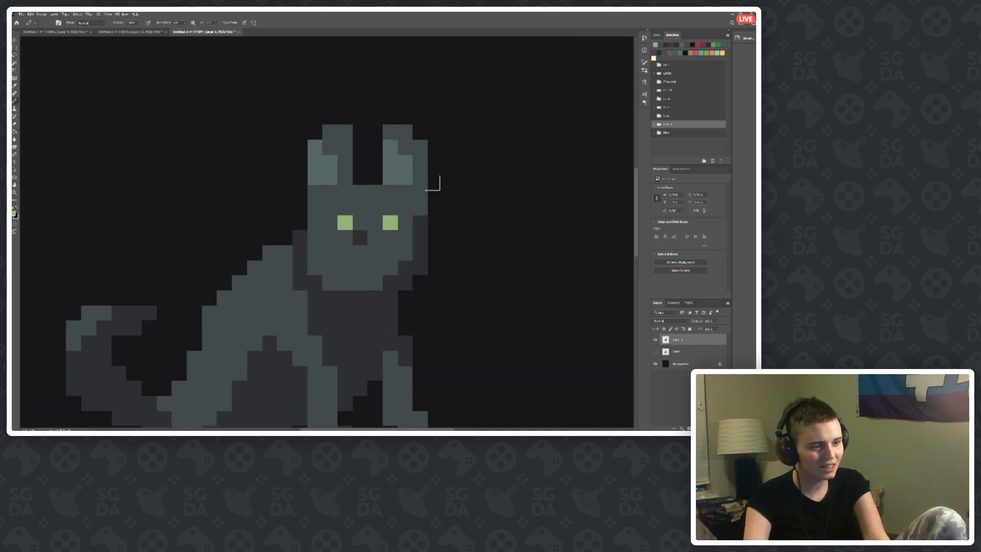
Step: Restore the two-pixel-wide eyes and cover the right-hand pixel of each with the face's grey-green, leaving one green pixel per eye
scroll(211, 190, "down", 4)
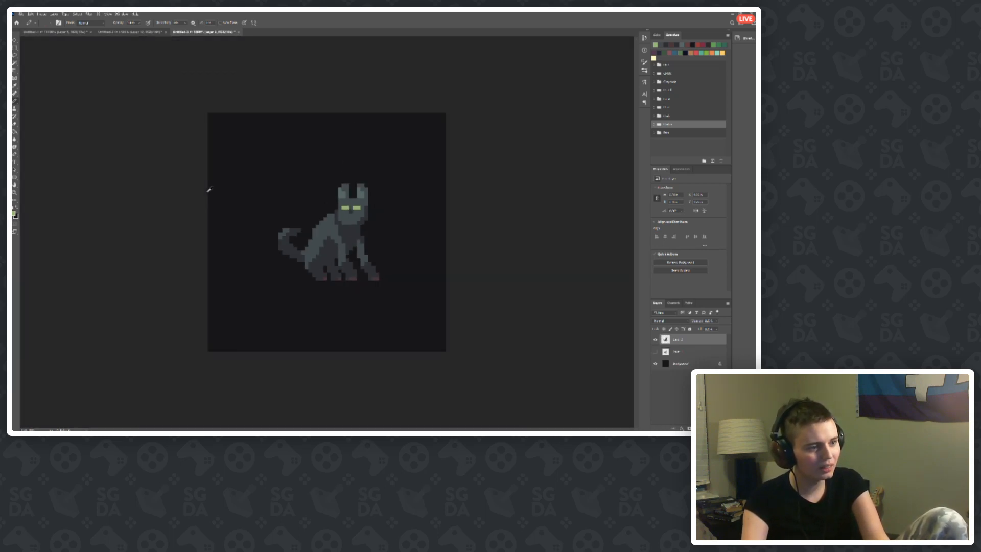
scroll(378, 189, "up", 4)
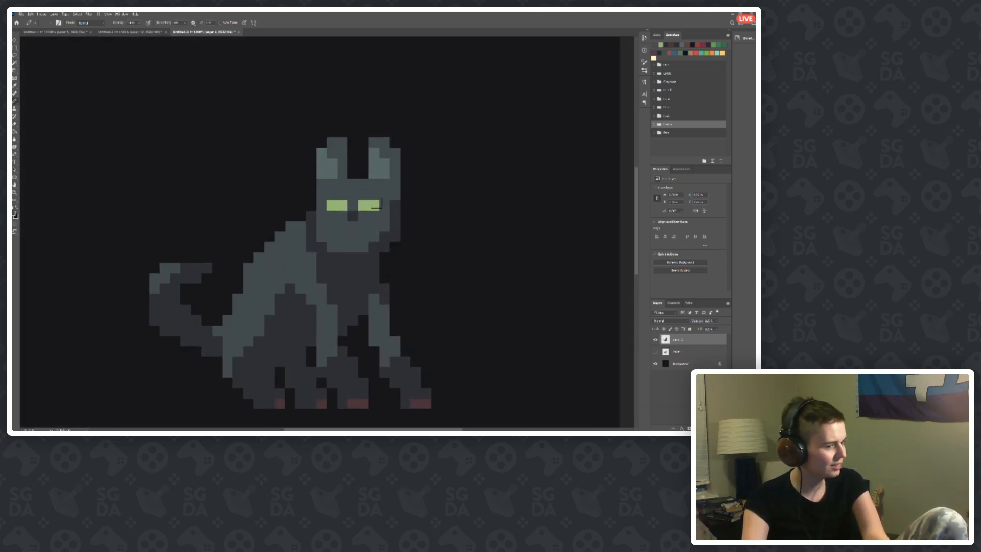
left_click(329, 202, "alt")
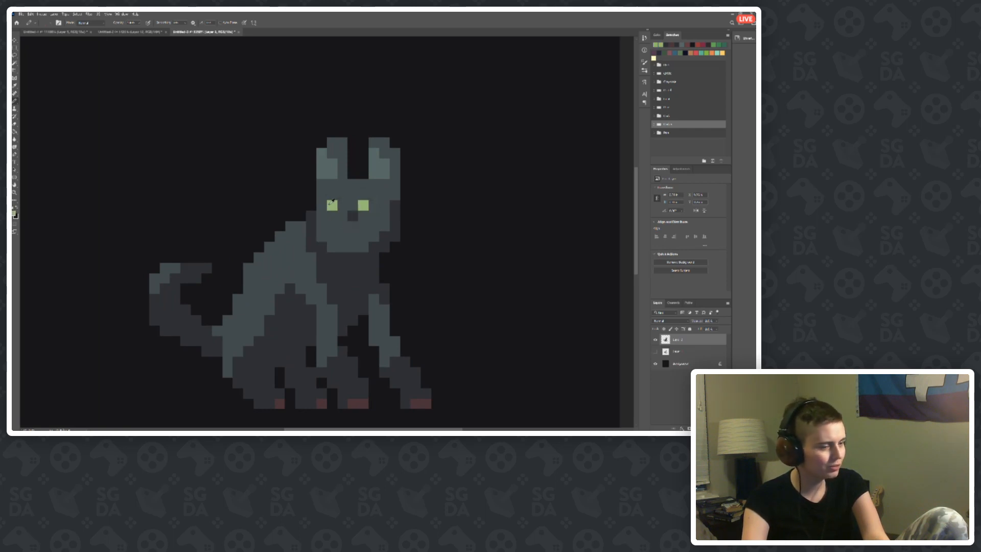
scroll(253, 211, "down", 5)
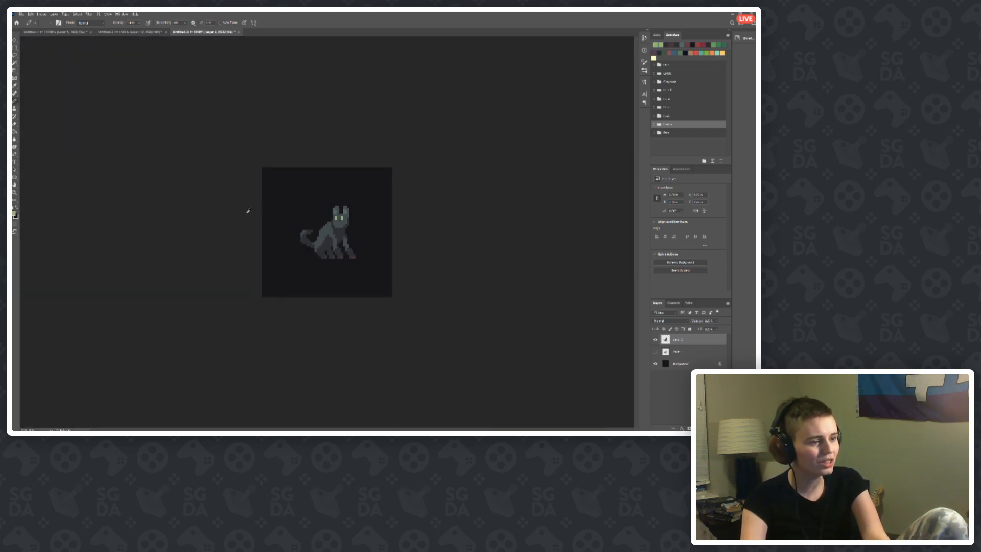
scroll(249, 210, "up", 3)
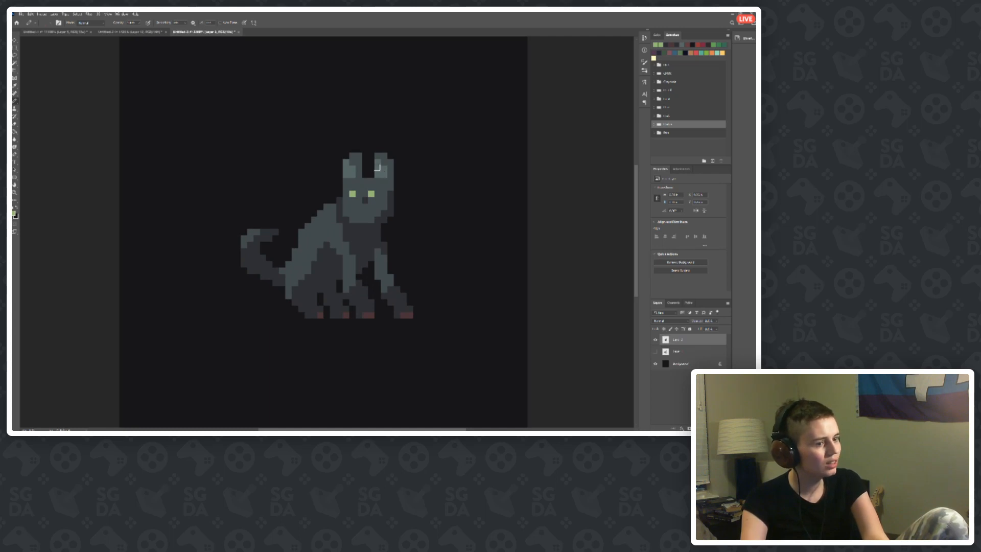
Step: Try moving the right-hand eye one pixel further right to widen the gap between the eyes, and undo it
scroll(385, 193, "up", 2)
left_click(375, 198)
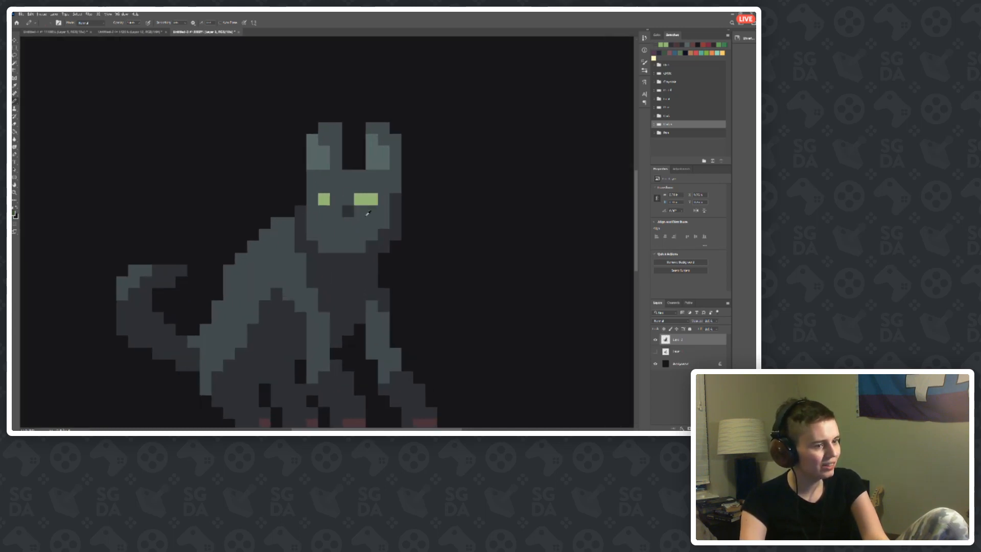
scroll(301, 221, "down", 3)
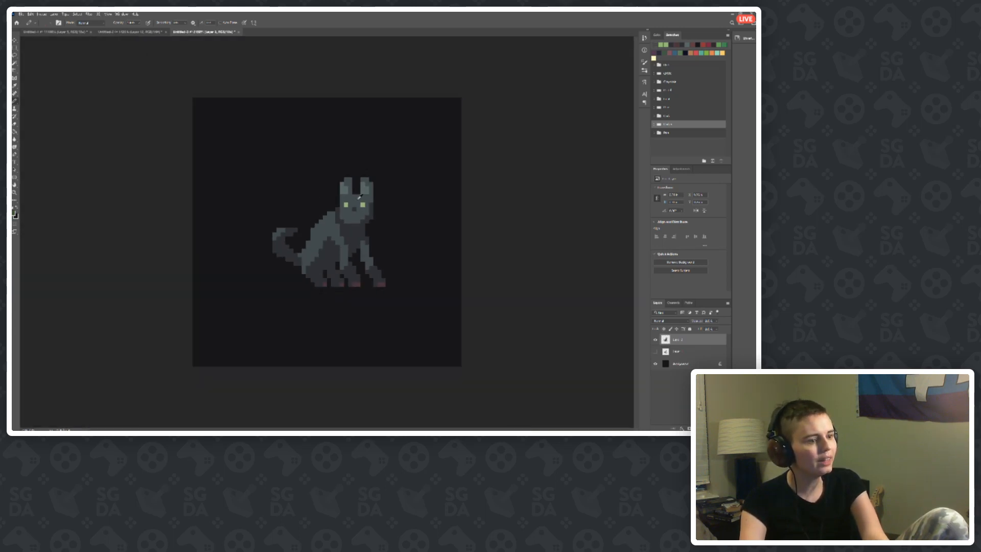
key("ctrl+plus")
scroll(370, 193, "up", 2)
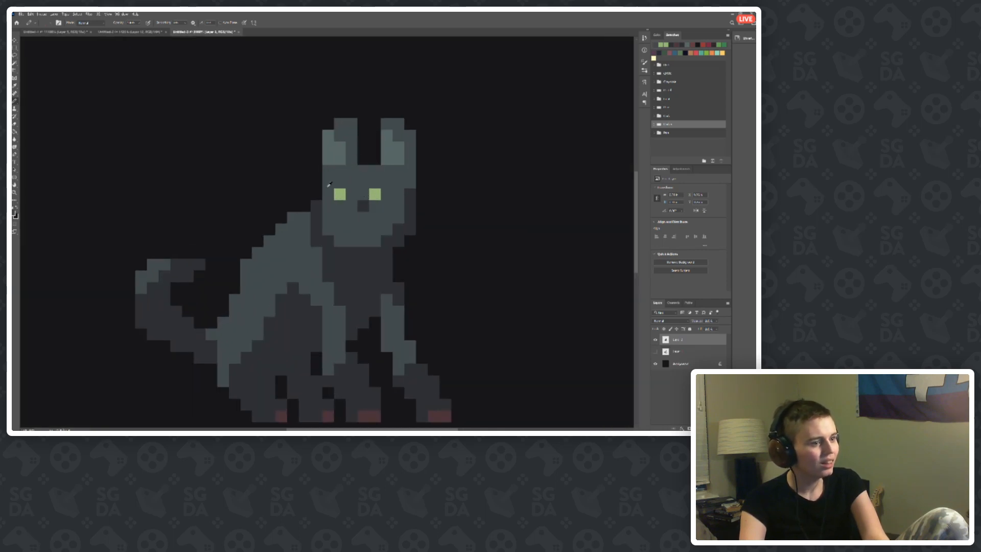
Step: Examine how the one-pixel green eyes read on the whole cat at small and enlarged sizes
scroll(234, 180, "down", 4)
key("ctrl+plus")
scroll(352, 192, "up", 5)
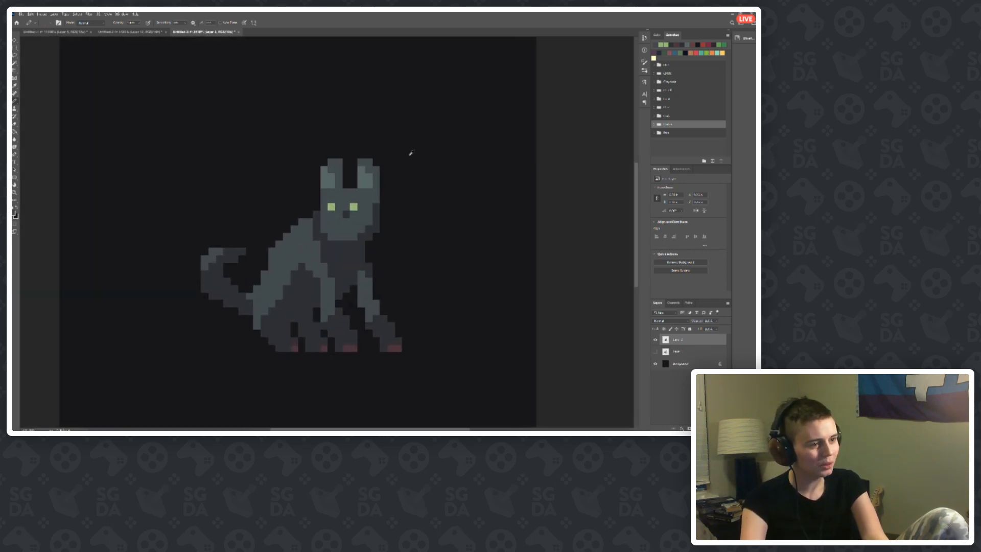
scroll(365, 180, "down", 5)
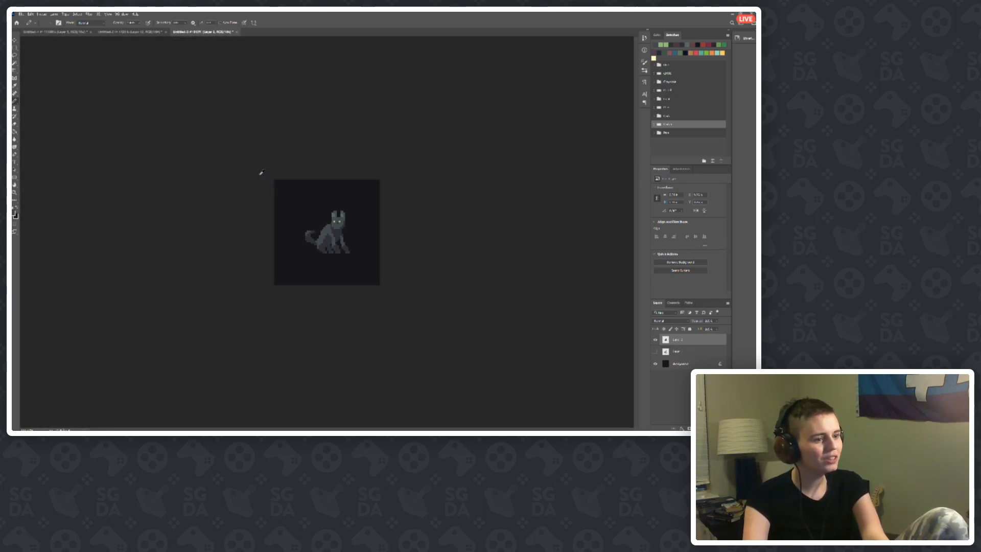
scroll(331, 180, "up", 2)
scroll(398, 177, "up", 4)
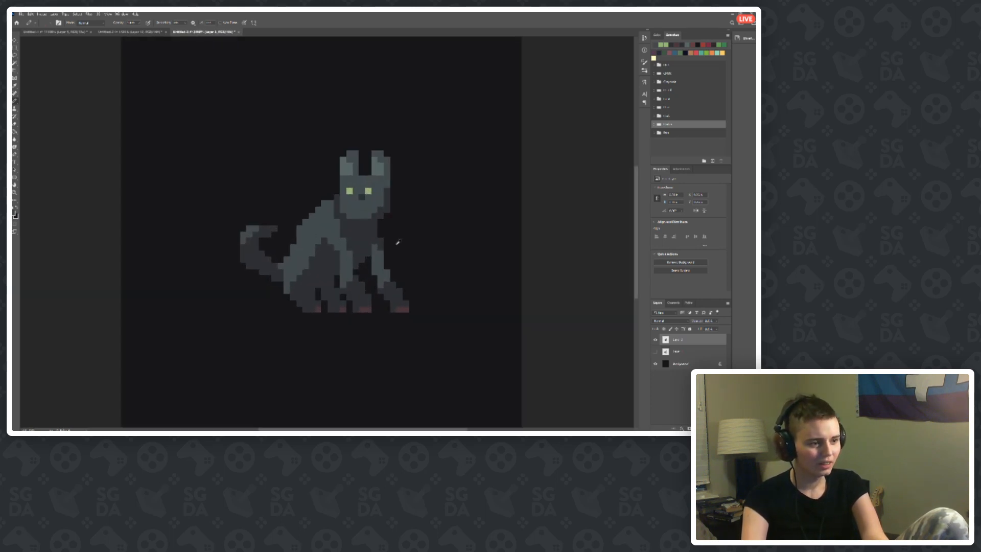
scroll(378, 170, "up", 1)
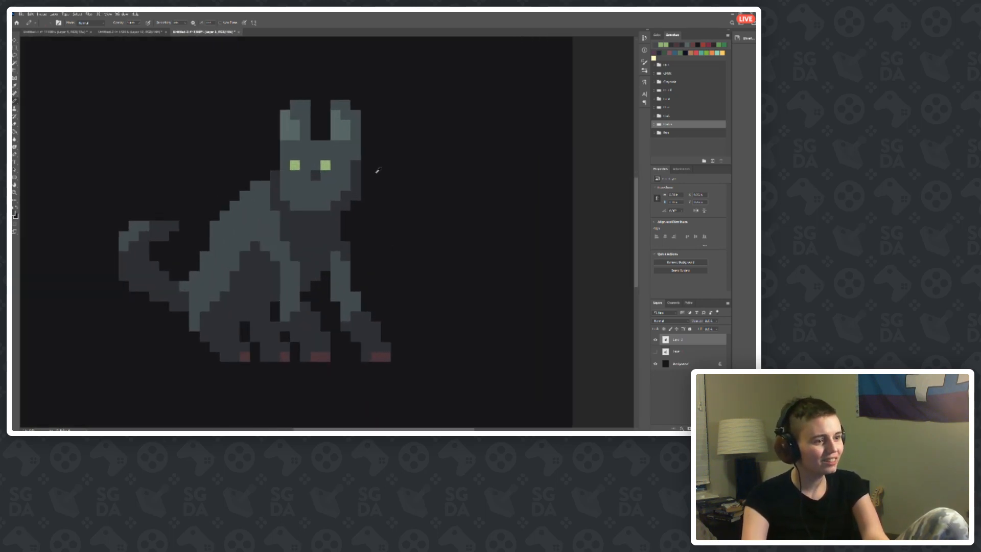
scroll(492, 148, "down", 1)
scroll(352, 164, "up", 2)
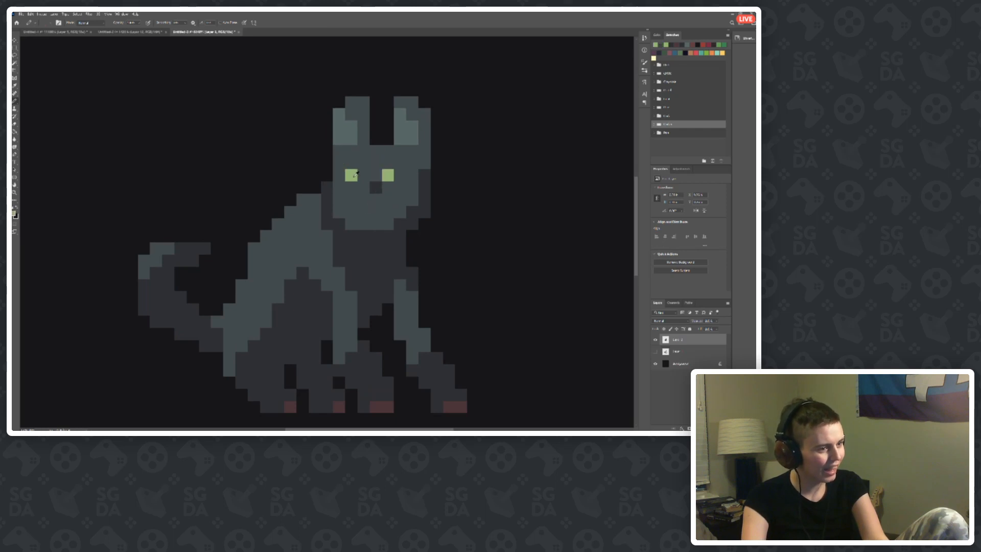
Step: Paint a green pixel directly above each eye so both eyes are one pixel wide and two pixels tall
left_click(363, 175)
left_click(399, 175)
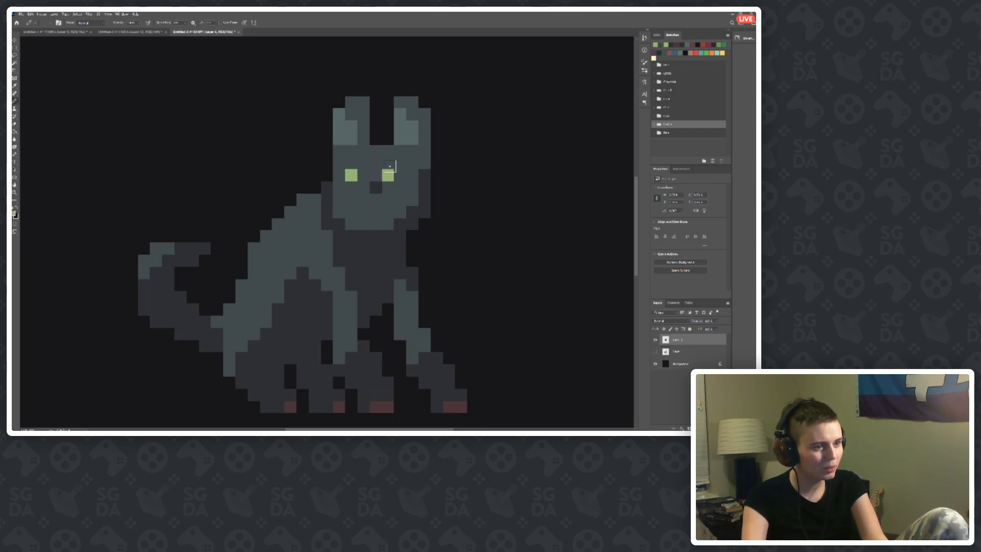
left_click(389, 164)
scroll(327, 171, "down", 5)
scroll(340, 196, "up", 8)
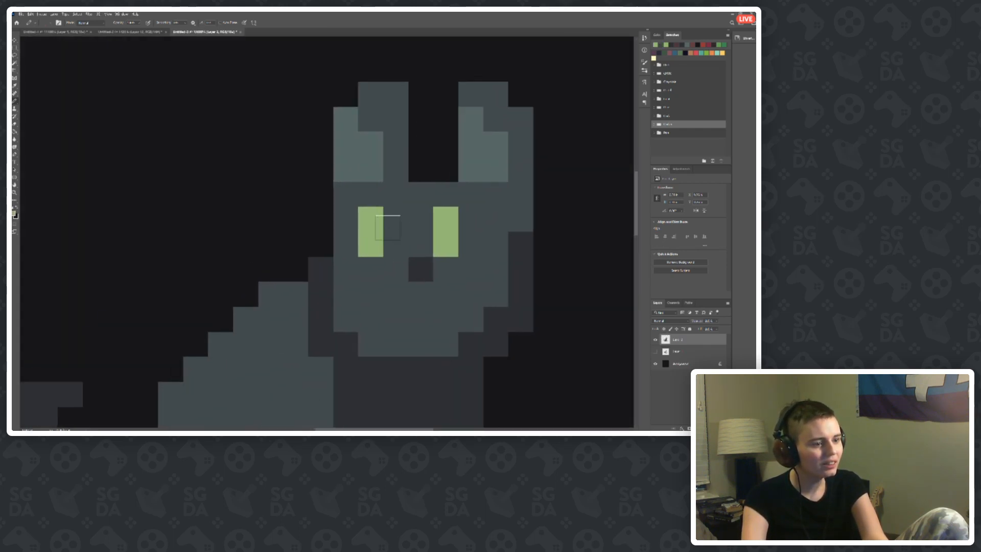
Step: Try shifting both two-pixel-tall eyes one pixel to the right, covering their former columns with the face's grey-green
left_click_drag(396, 220, 398, 243)
left_click_drag(469, 244, 475, 219)
left_click_drag(446, 251, 445, 217)
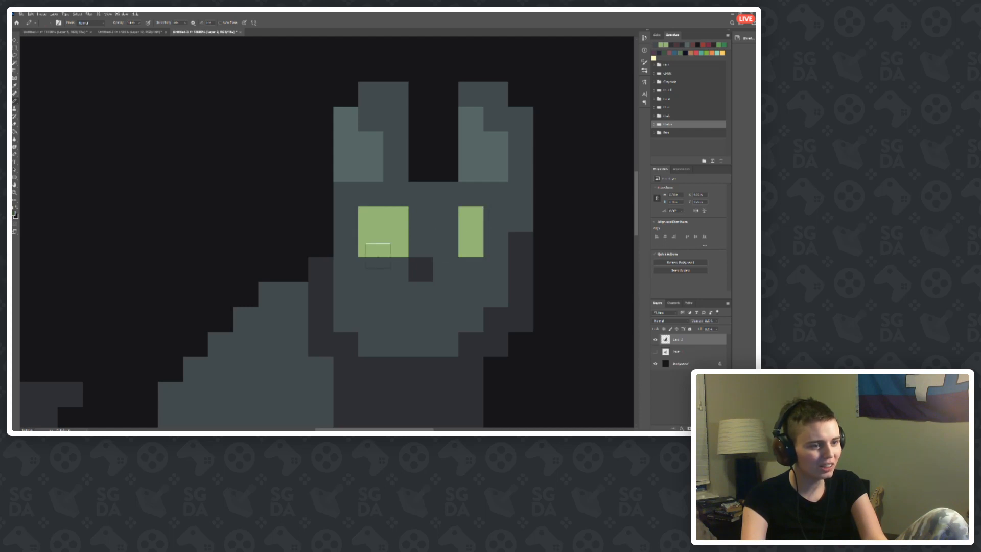
left_click_drag(378, 249, 365, 213)
scroll(357, 209, "down", 6)
scroll(337, 223, "up", 5)
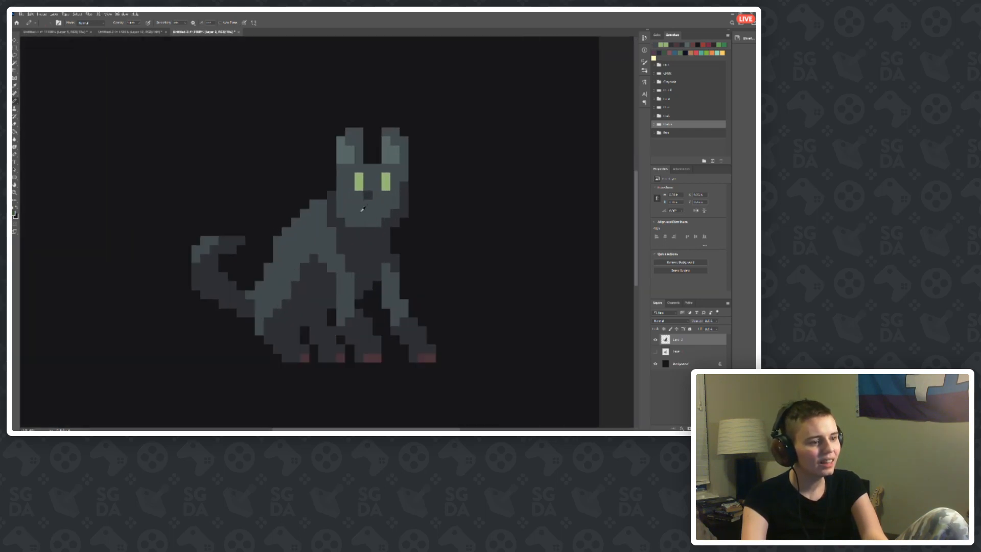
Step: Move both two-pixel-tall eyes back one pixel to the left, repainting the vacated columns in the face's grey-green
left_click(390, 174)
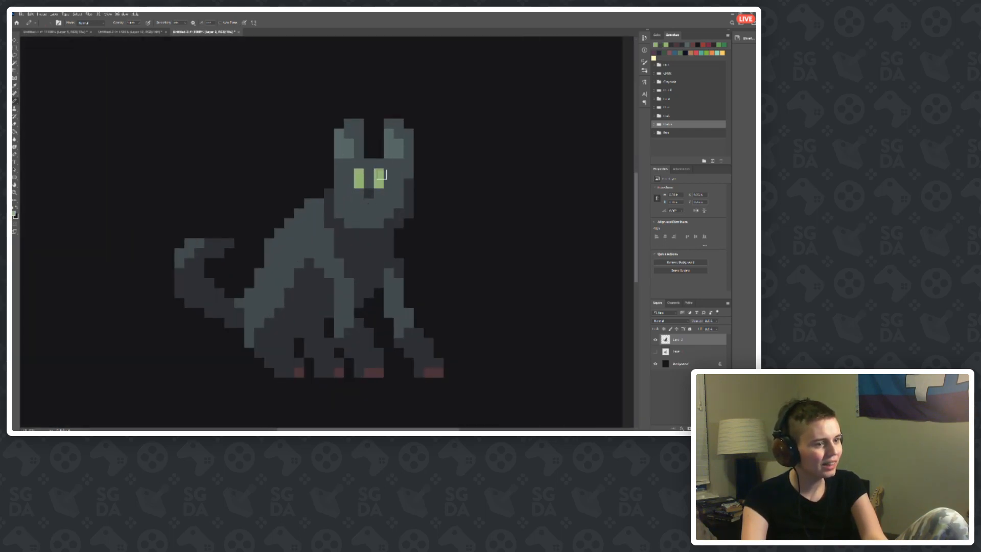
left_click(358, 194, "alt")
left_click(359, 179)
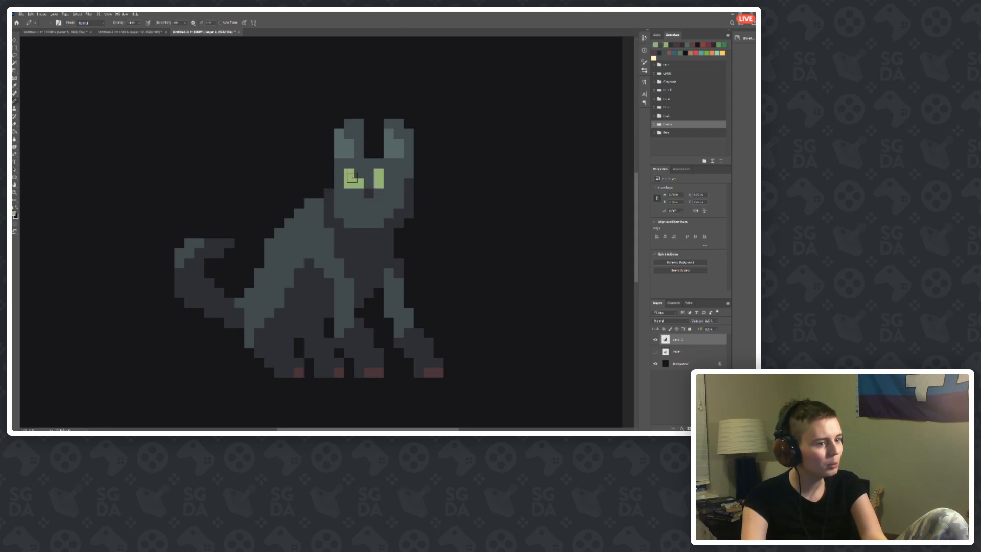
scroll(351, 173, "down", 6)
scroll(351, 181, "up", 5)
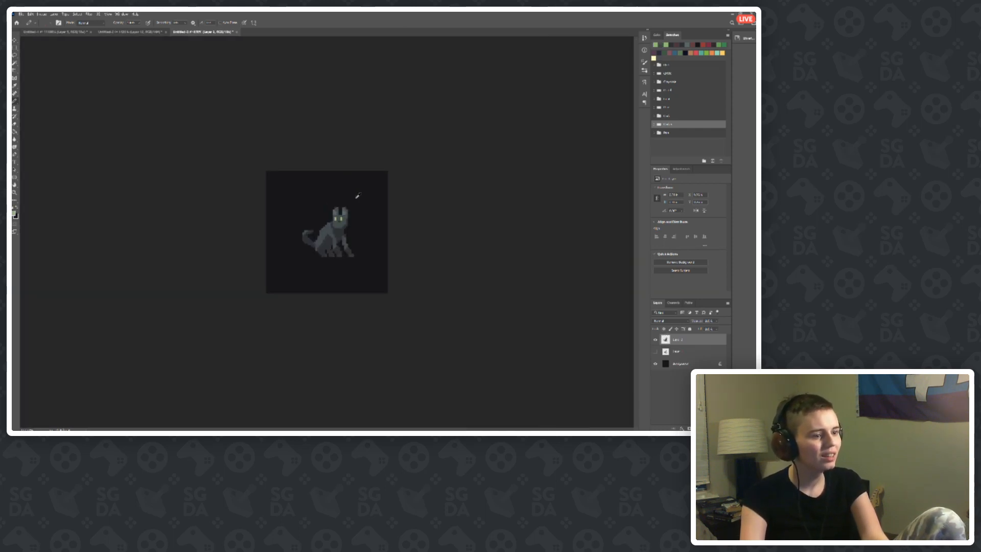
scroll(358, 199, "up", 4)
left_click(359, 212, "alt")
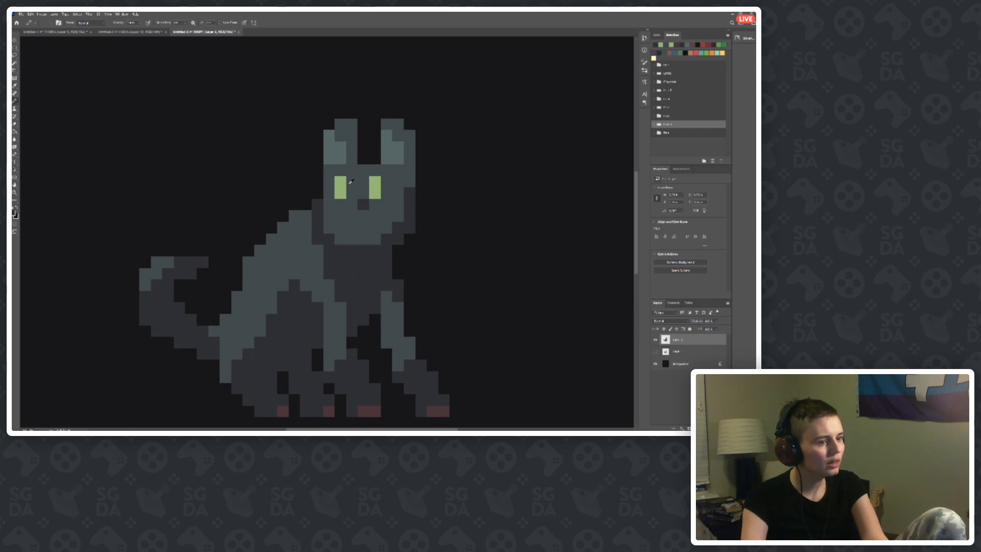
Step: Try shortening the cat's green eyes by painting over their upper pixels with the face colour
scroll(355, 185, "down", 5)
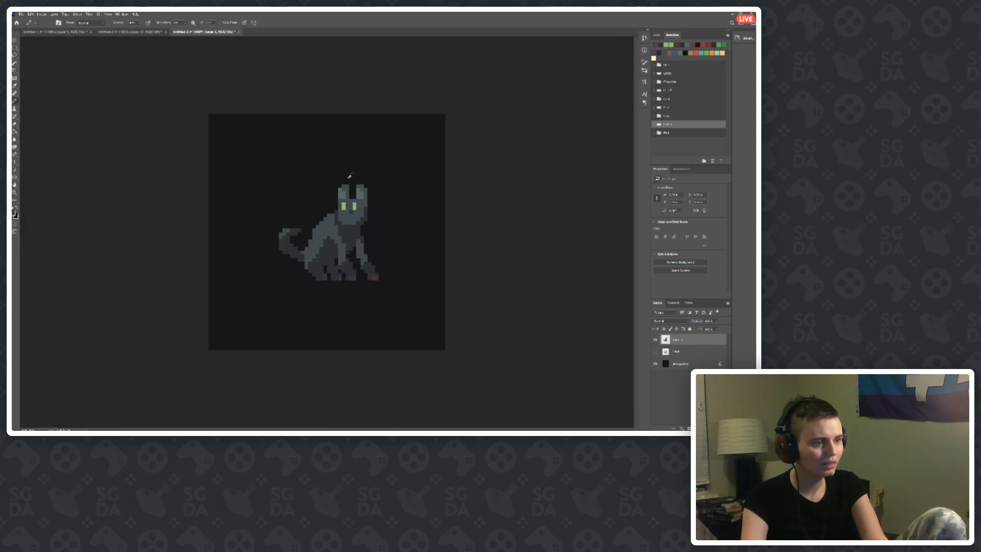
scroll(269, 194, "up", 4)
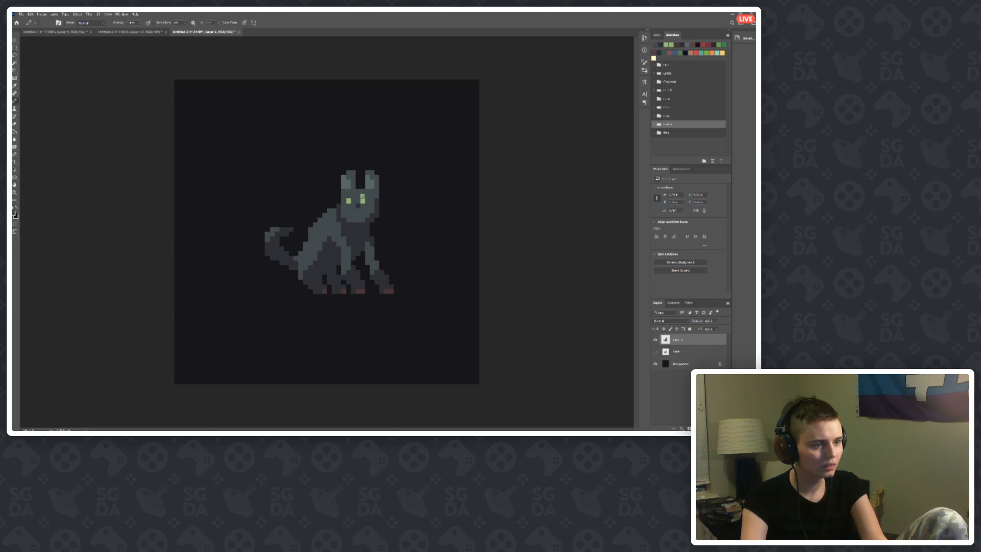
scroll(367, 197, "up", 2)
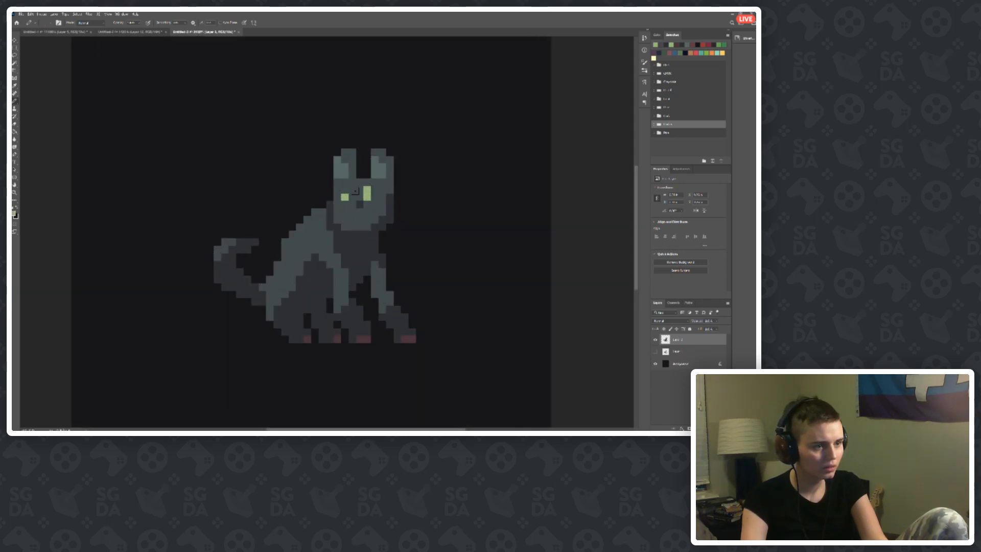
scroll(343, 192, "down", 5)
scroll(367, 170, "up", 5)
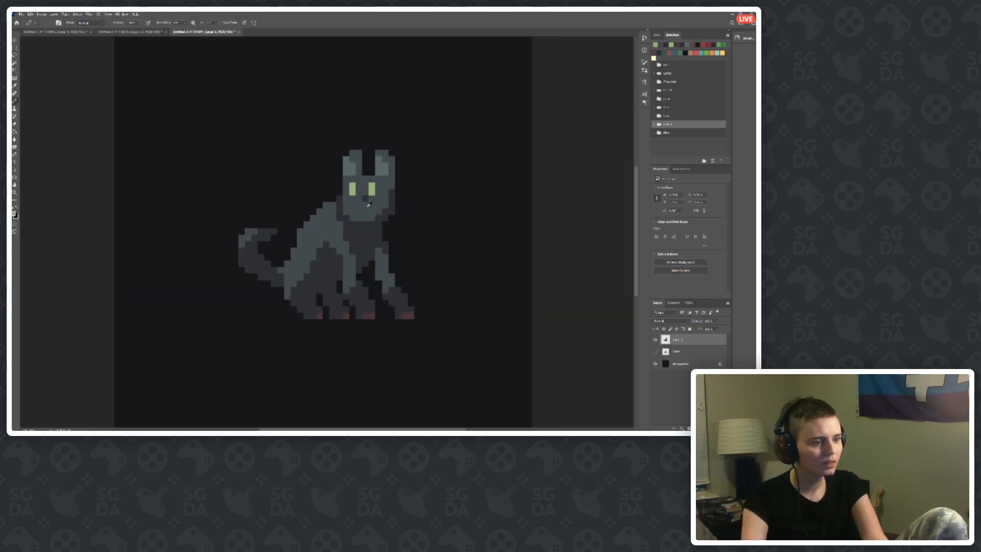
left_click(342, 208, "alt")
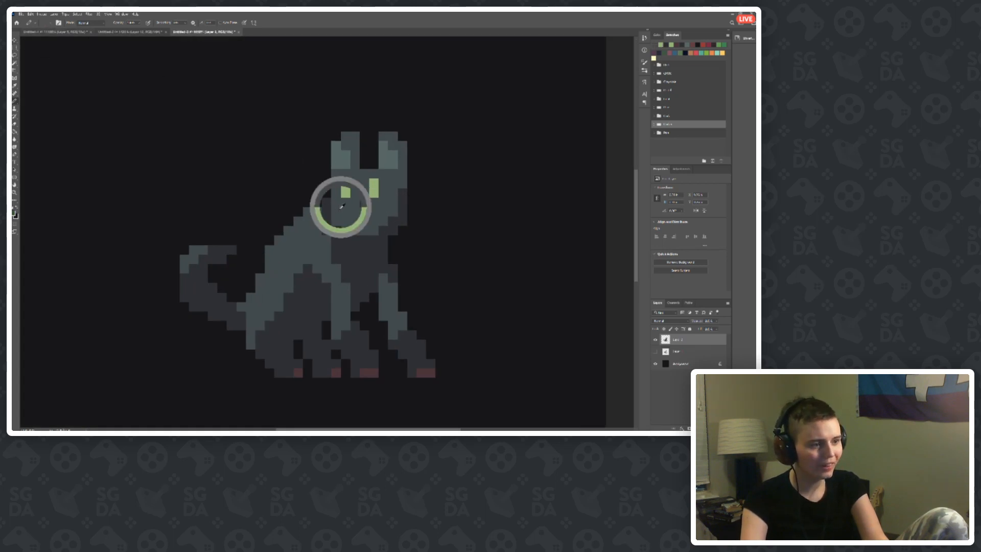
Step: Examine the cat sprite's face and silhouette at both small and large magnifications
scroll(231, 161, "down", 5)
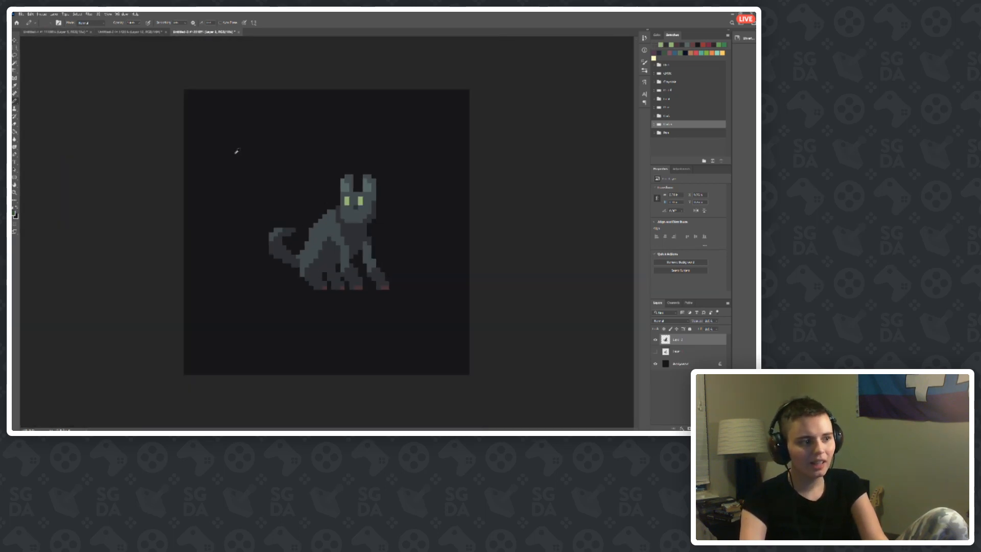
scroll(287, 158, "up", 5)
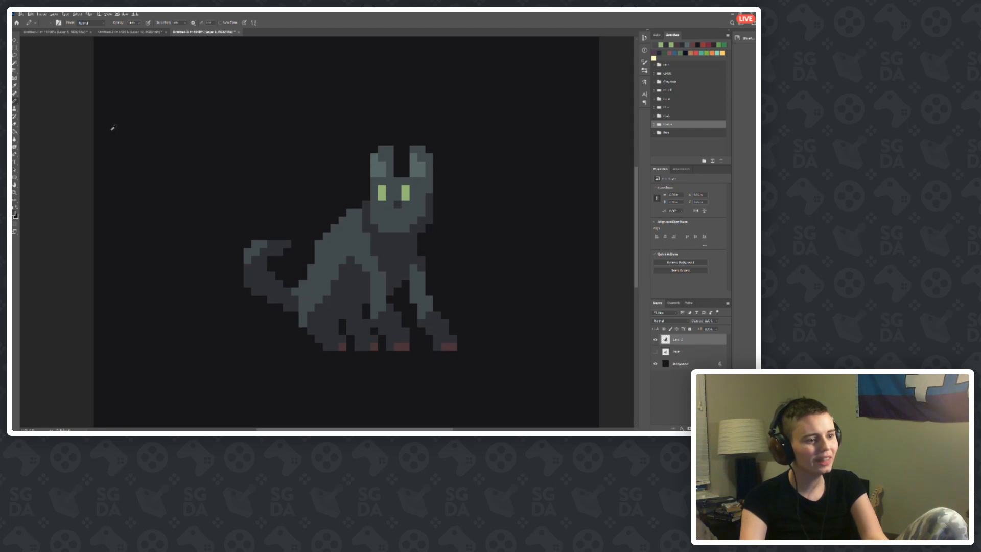
scroll(180, 151, "down", 4)
scroll(378, 172, "up", 2)
scroll(378, 173, "up", 2)
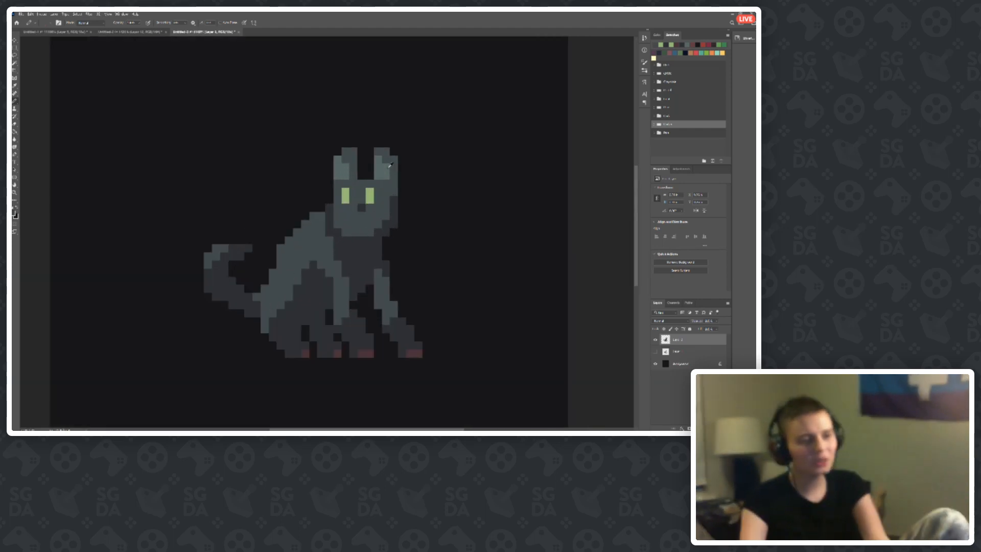
scroll(231, 179, "down", 1)
scroll(471, 208, "up", 2)
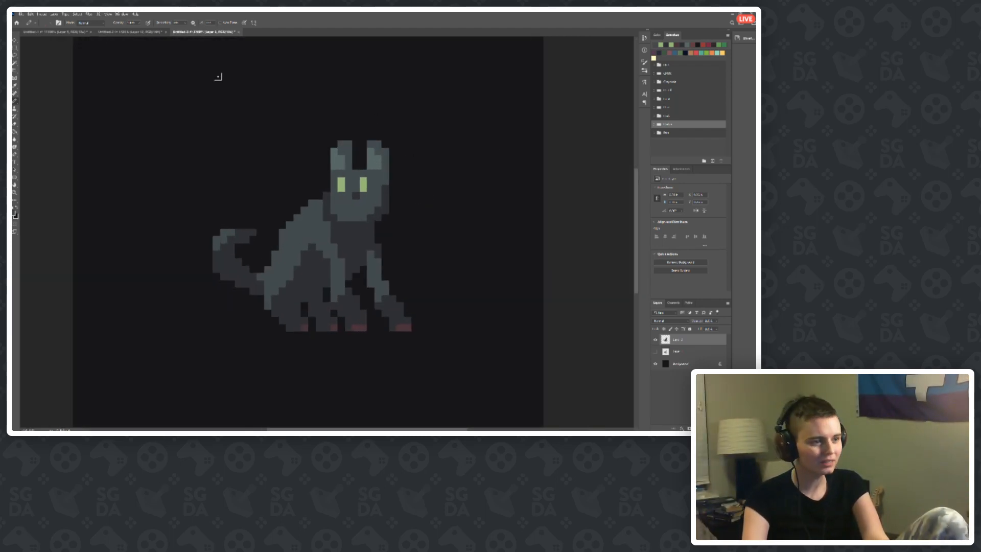
scroll(182, 164, "down", 5)
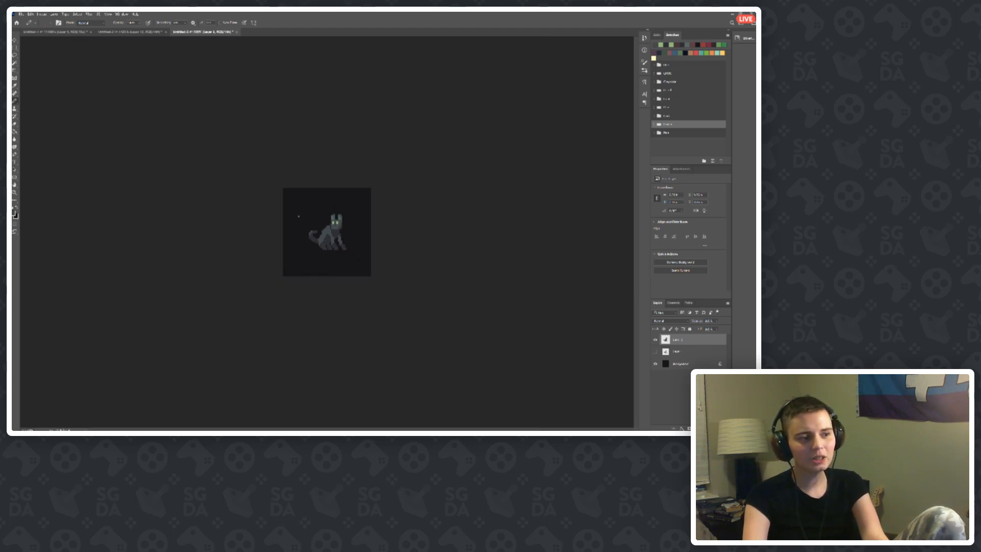
scroll(352, 226, "up", 1)
scroll(359, 225, "up", 4)
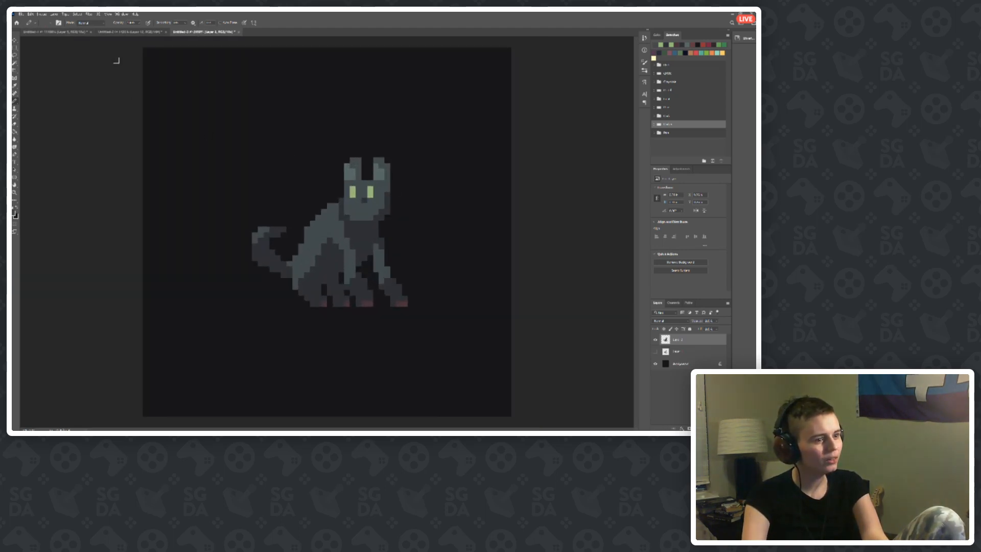
Step: Sample the third grey-green shade of the upper horizontal ramp in the palette document and return to the cat drawing
left_click(65, 32)
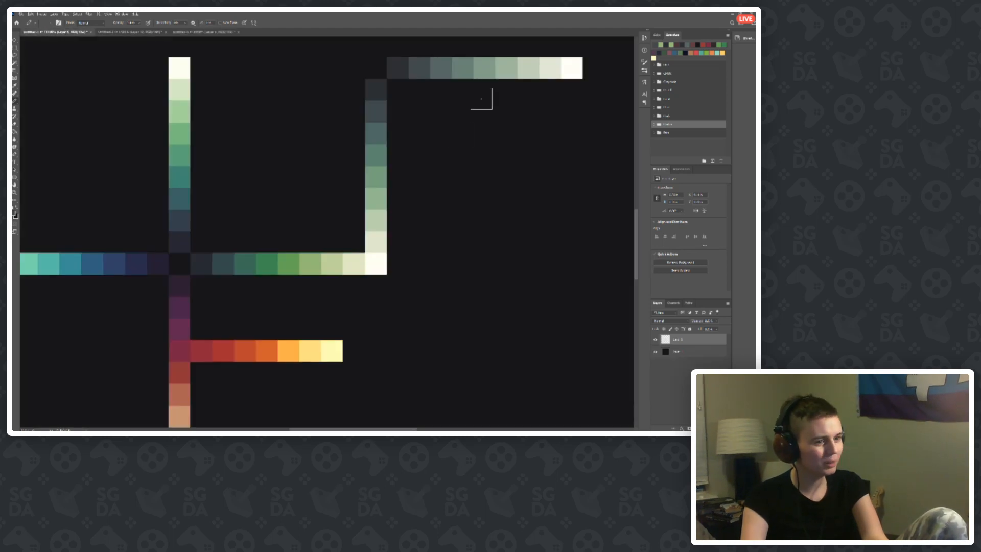
left_click(440, 64, "alt")
mouse_move(440, 64)
left_mouse_down()
mouse_move(461, 64)
mouse_move(440, 62)
left_mouse_up()
left_click(179, 30)
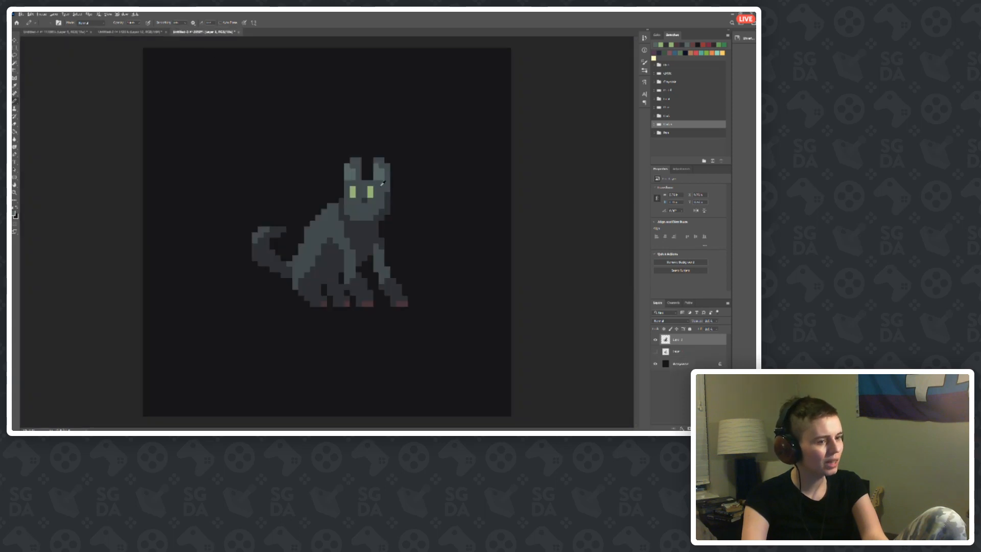
Step: Paint a two-pixel-wide light grey-green fur tuft on each side of the cat's lower face
scroll(337, 204, "up", 5)
left_click(312, 223)
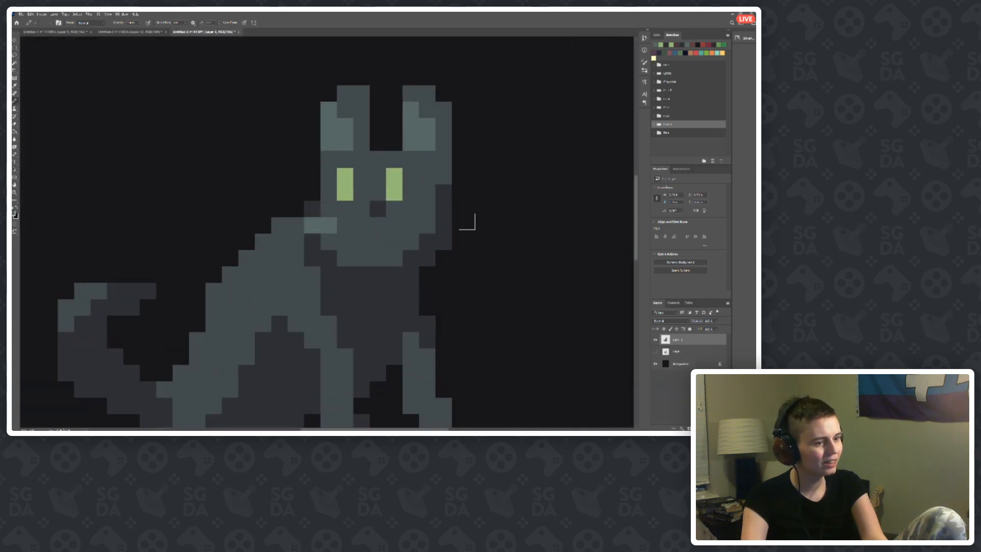
left_click_drag(422, 227, 443, 227)
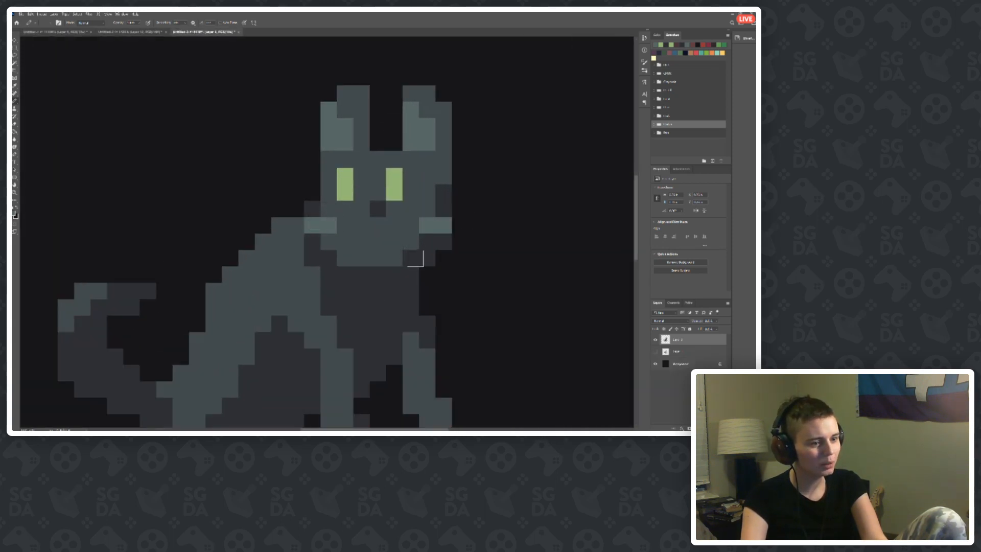
scroll(415, 258, "down", 5)
scroll(268, 194, "up", 4)
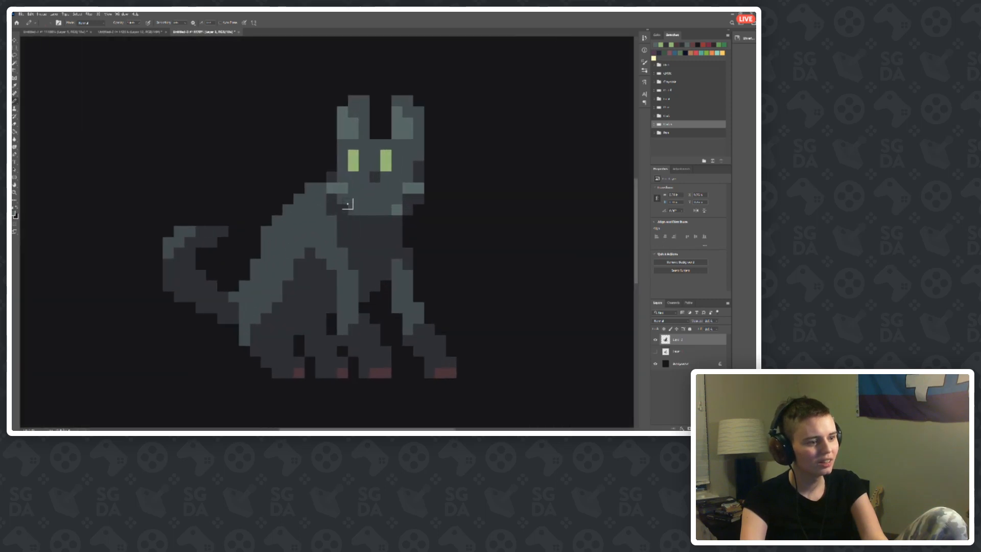
Step: Try single light fur pixels above the right cheek tuft and below the left cheek tuft
scroll(235, 168, "down", 4)
scroll(348, 210, "up", 1)
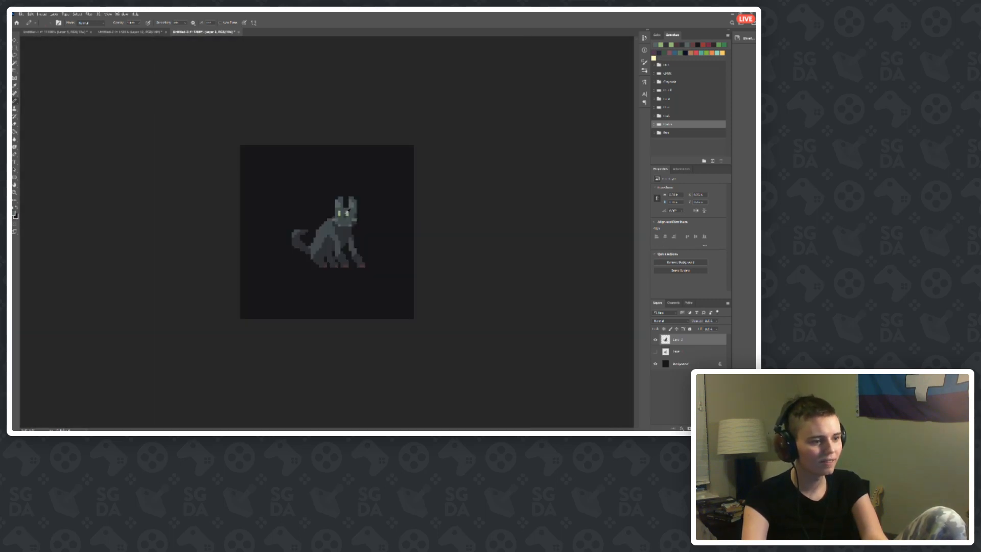
scroll(351, 211, "up", 3)
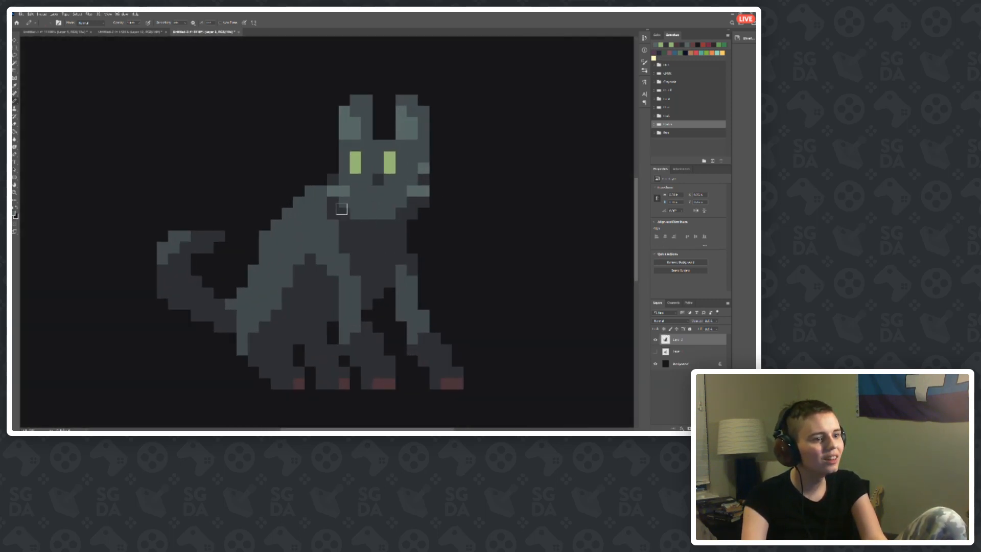
scroll(285, 162, "down", 4)
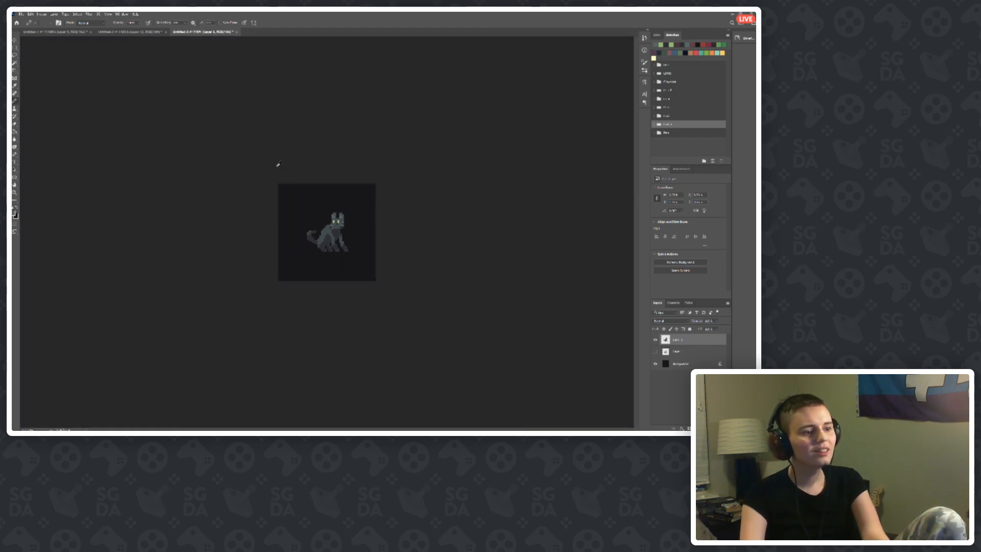
scroll(403, 202, "up", 5)
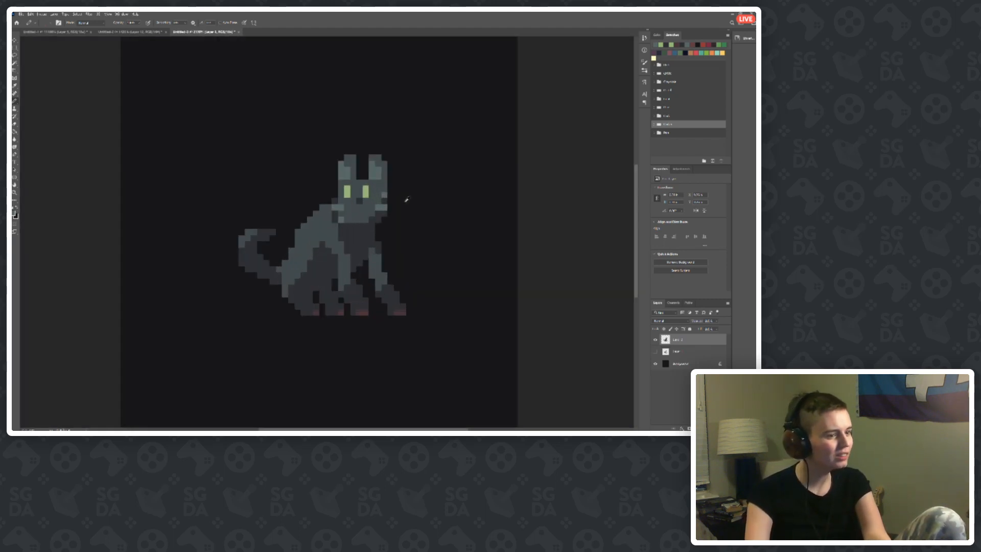
scroll(420, 211, "up", 2)
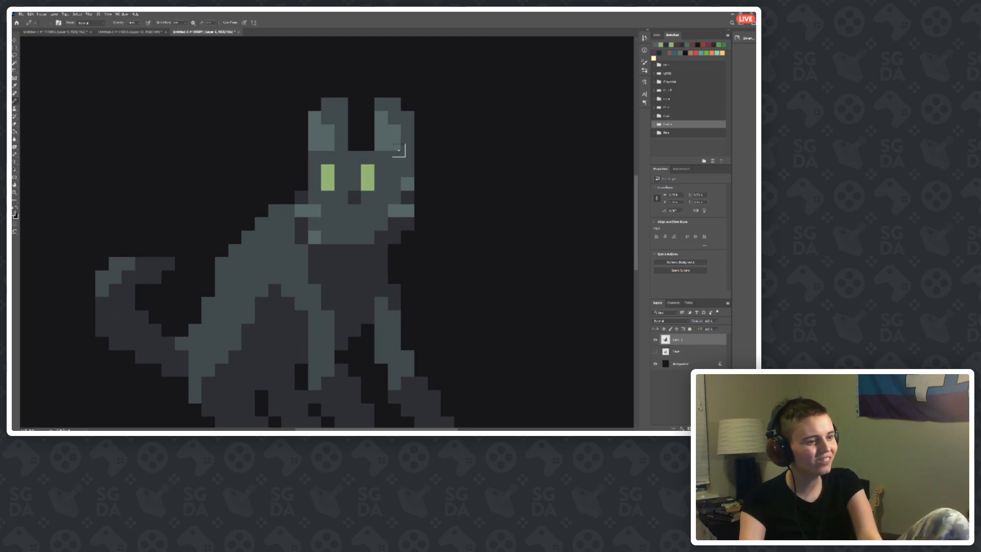
scroll(203, 205, "down", 1)
scroll(203, 205, "down", 4)
scroll(446, 219, "up", 6)
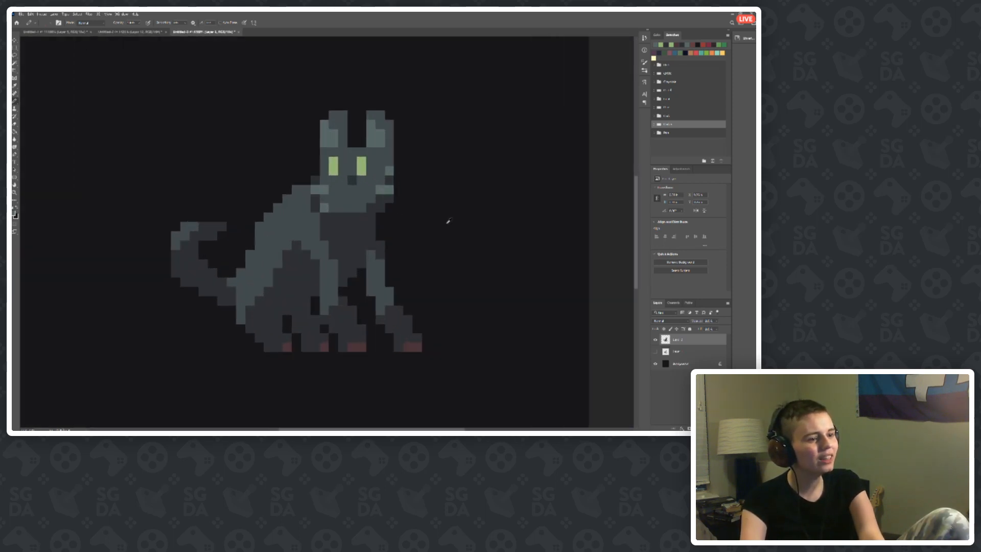
Step: Undo the trial cheek pixels and repaint one light pixel on the face's right edge and one below the left tuft
key("ctrl+z")
left_click(398, 157)
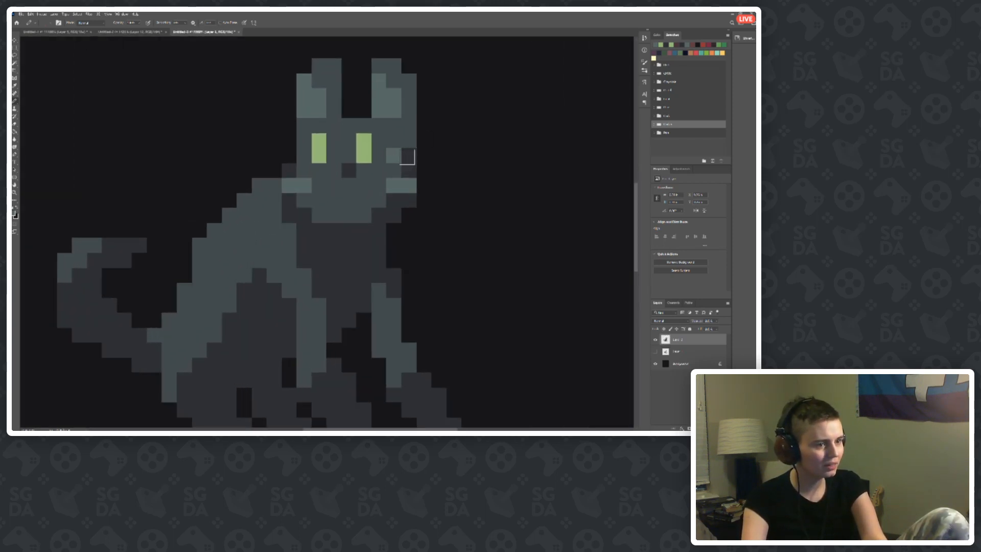
key("ctrl+z")
left_click(409, 157)
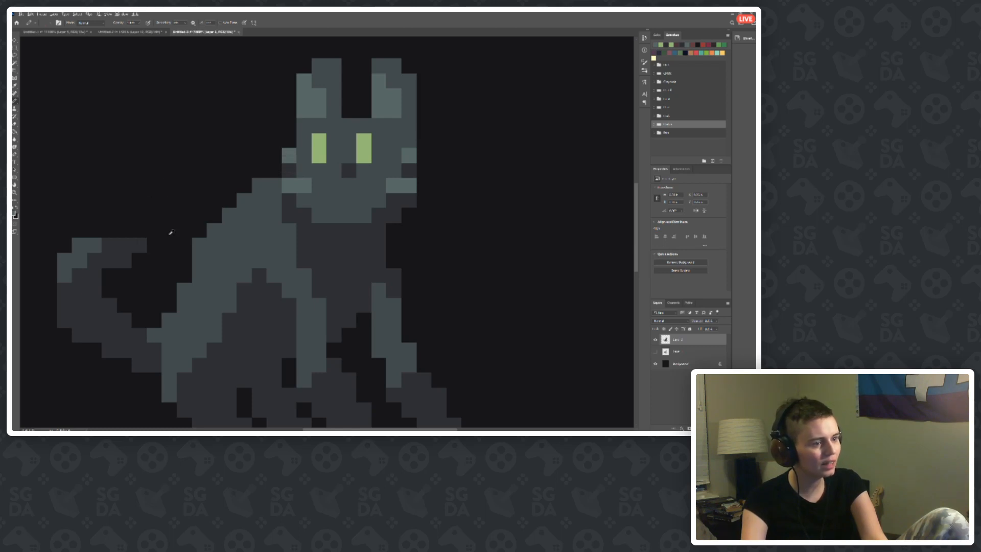
scroll(171, 232, "down", 3)
scroll(258, 202, "up", 2)
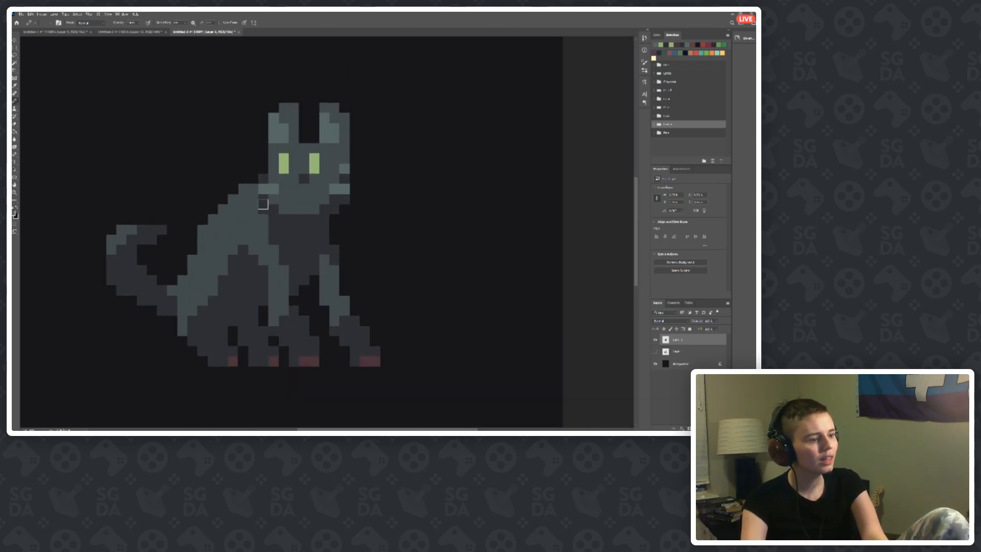
scroll(419, 215, "down", 6)
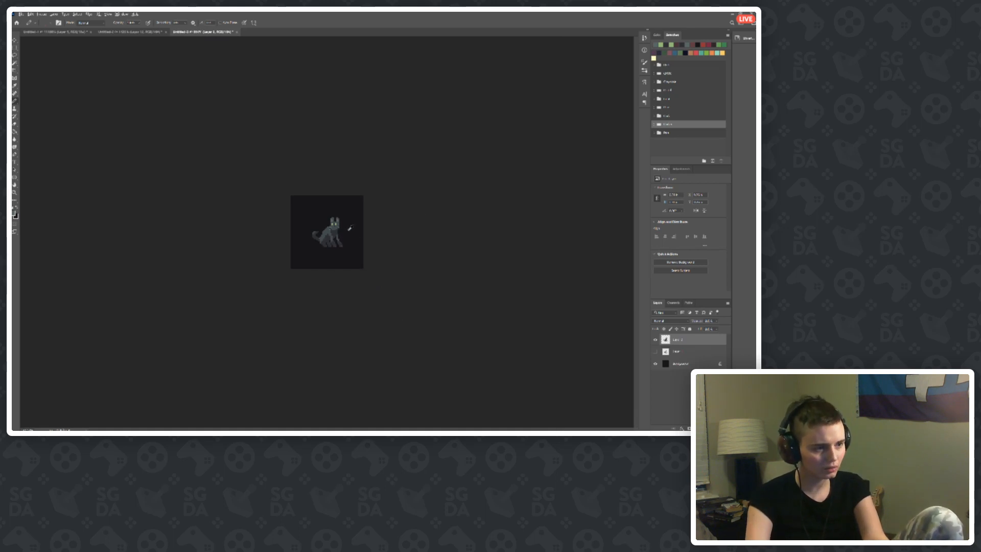
Step: Sample the cat's face colour and try painting over the two pixels of the right eye
scroll(408, 220, "up", 6)
left_click(375, 191, "alt")
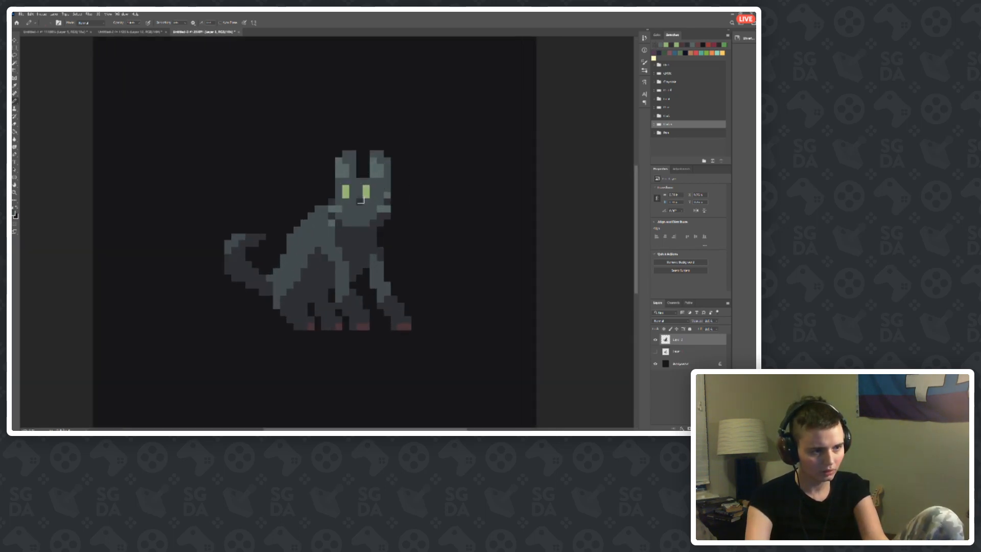
left_click(366, 196)
left_click(367, 188)
scroll(351, 198, "down", 4)
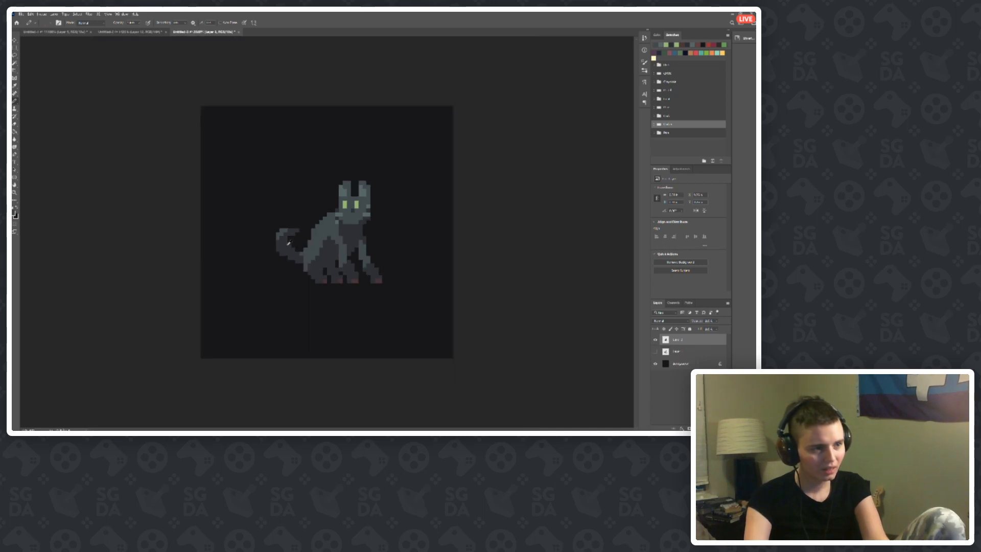
Step: Inspect the cat's cheek fur and eyes close up and at whole-canvas scale
scroll(351, 198, "down", 1)
scroll(302, 213, "up", 4)
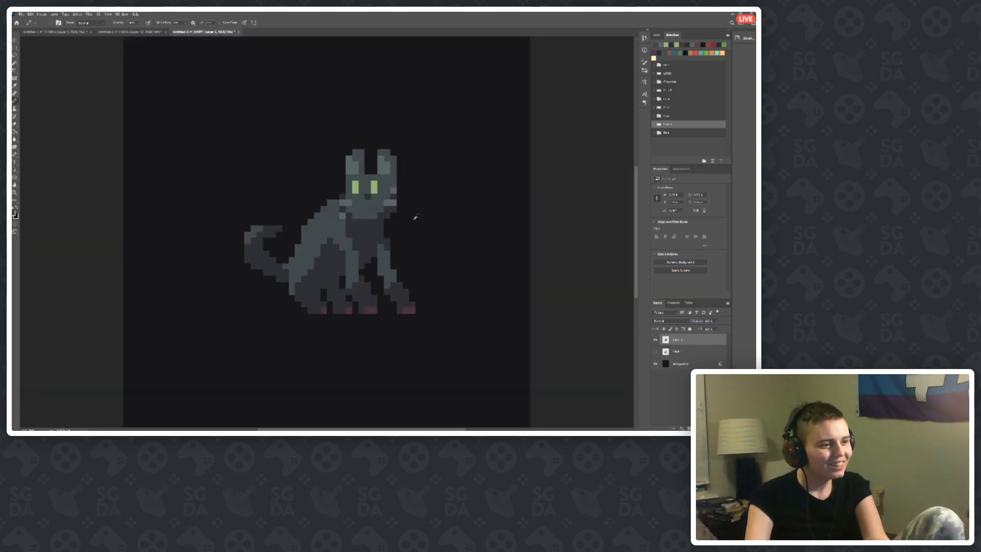
scroll(405, 215, "up", 2)
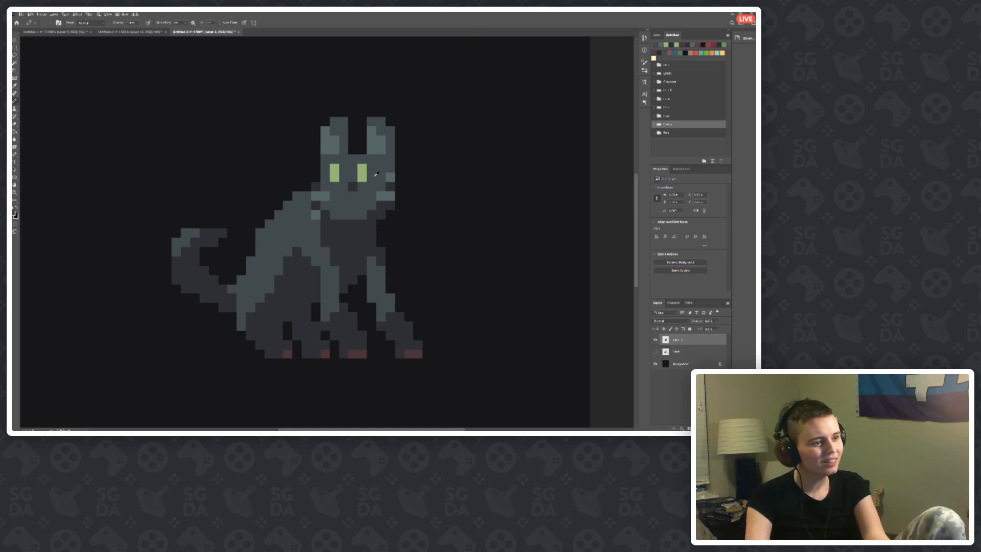
scroll(376, 174, "up", 1)
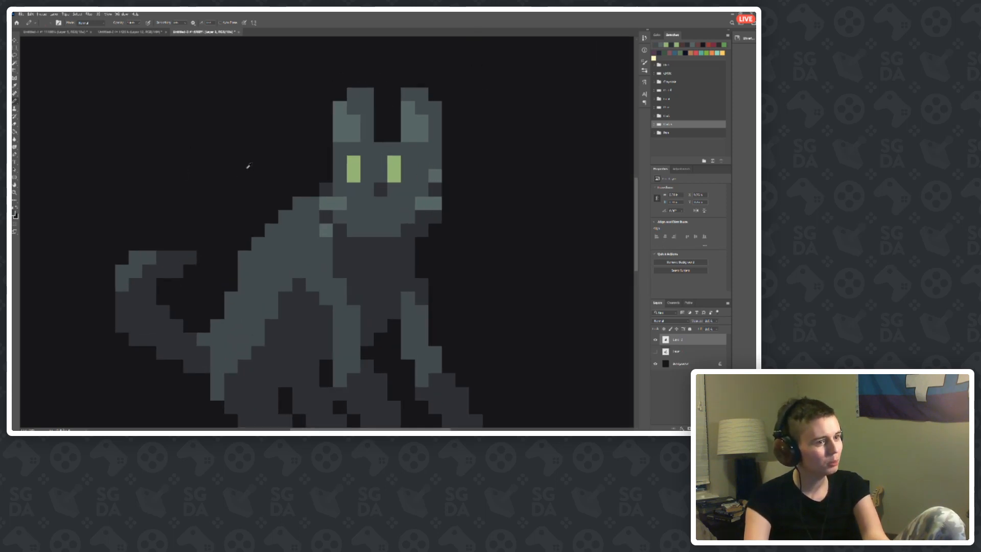
scroll(358, 134, "down", 3)
scroll(359, 133, "up", 3)
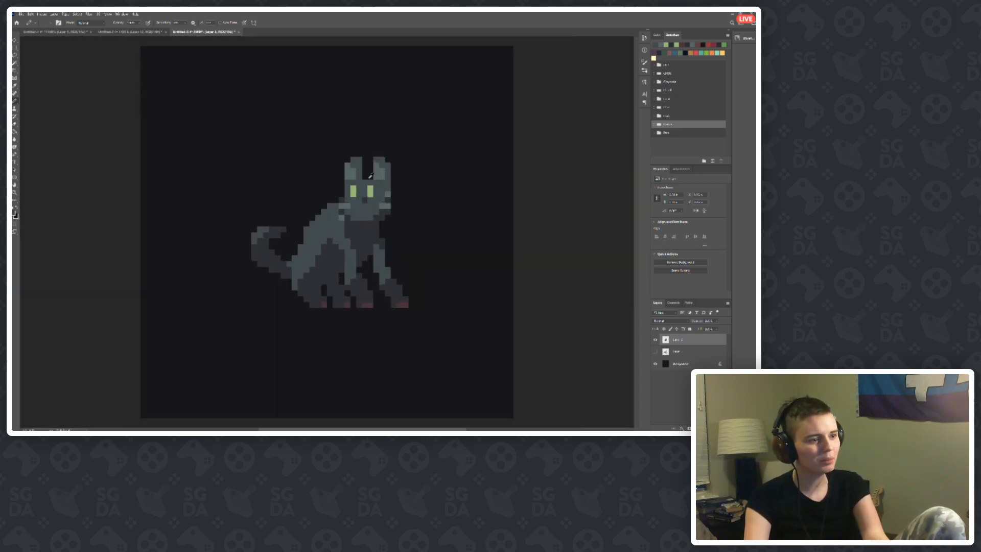
scroll(250, 107, "down", 3)
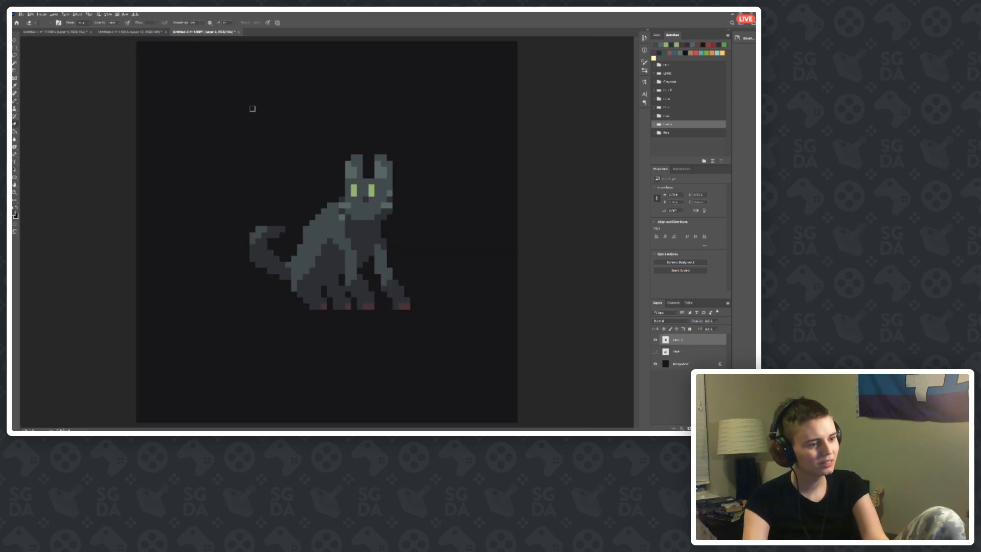
scroll(275, 232, "down", 3)
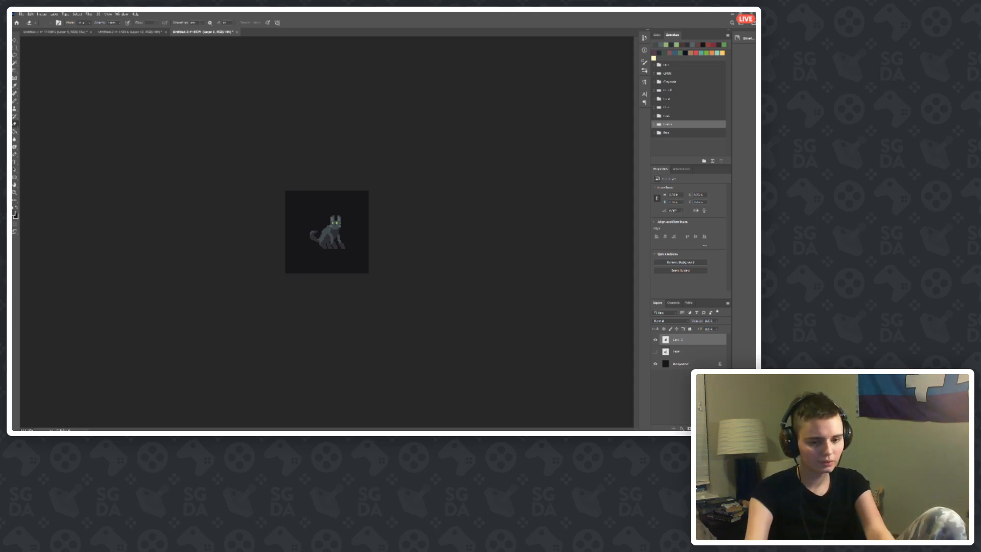
scroll(332, 249, "up", 4)
key("v")
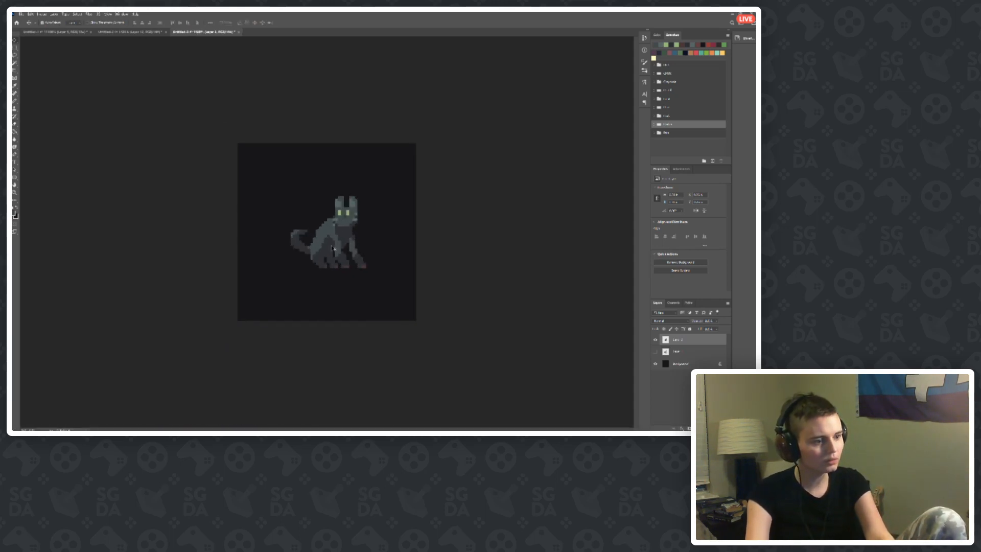
Step: Select the grass-topped dirt block's layer in the tileset document, toggling its visibility to check that it is the right one
scroll(333, 249, "up", 2)
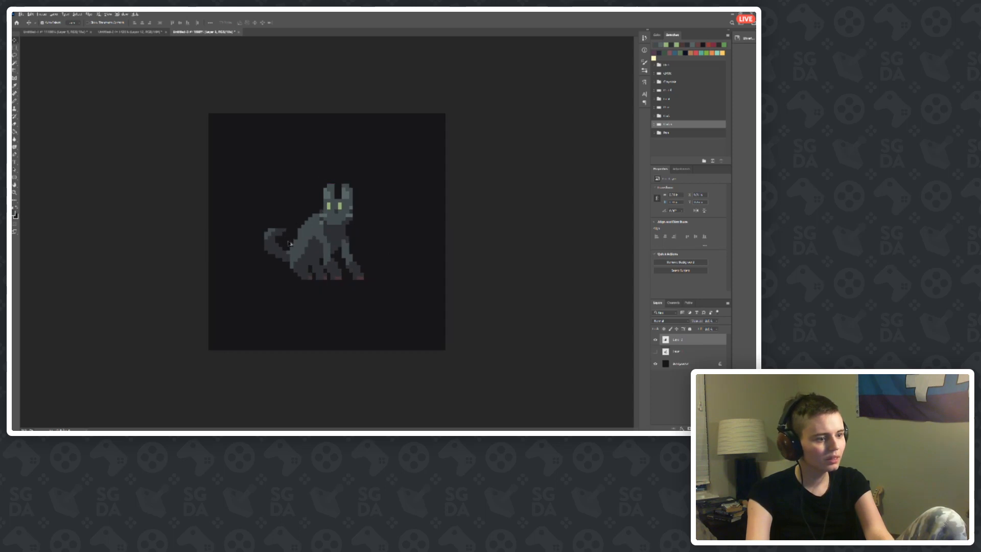
scroll(289, 244, "up", 1)
key("b")
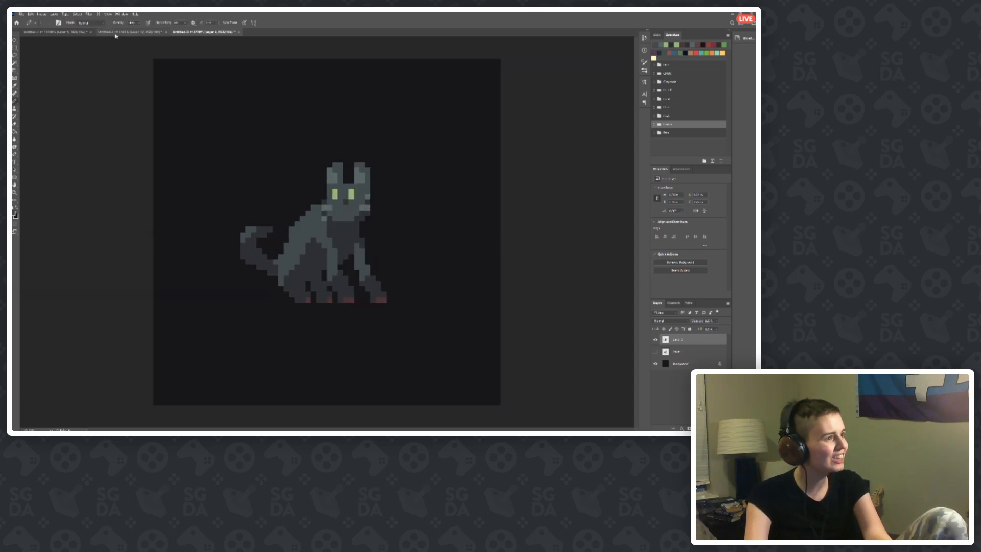
left_click(116, 34)
scroll(588, 258, "up", 1)
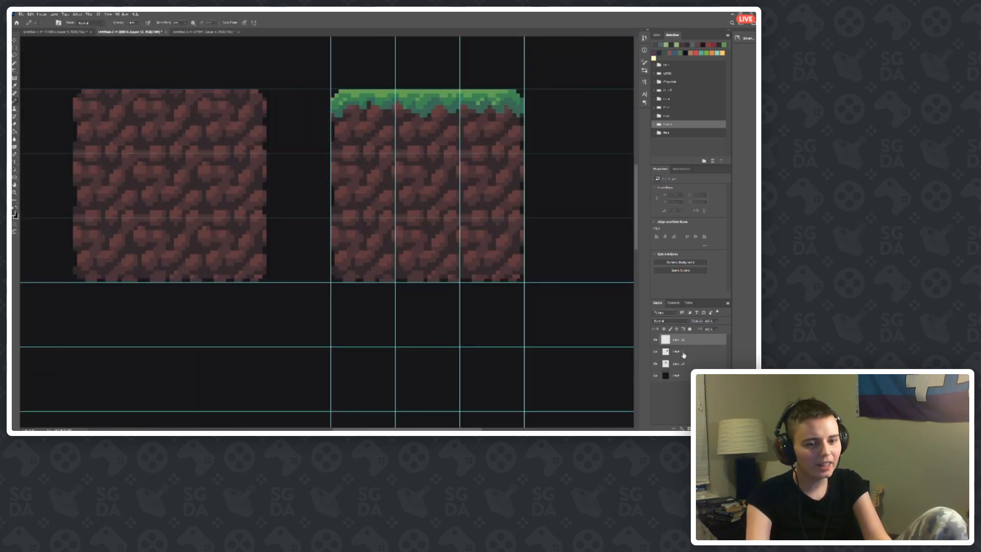
left_click(683, 352)
left_click(657, 353)
left_click(657, 352)
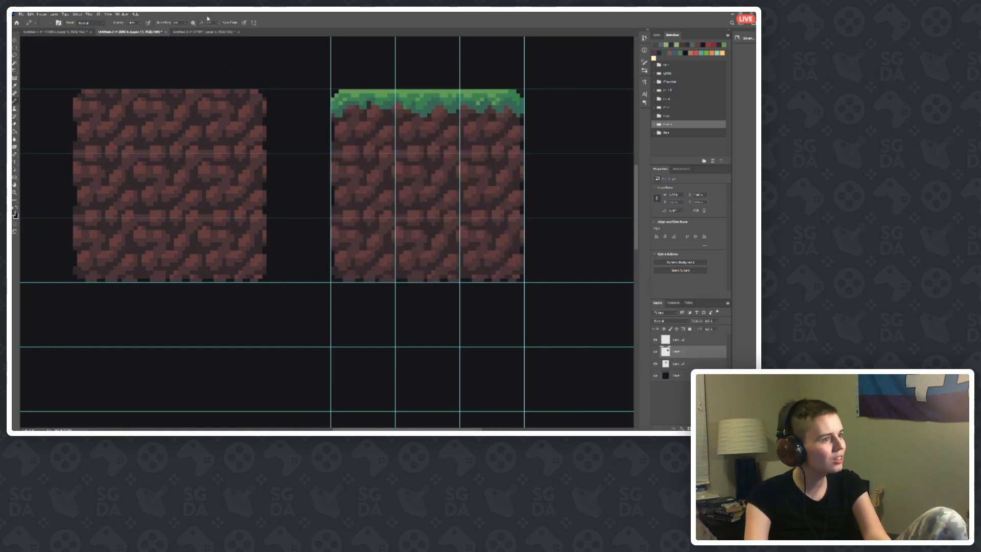
Step: Copy the grass-topped dirt block into the cat document and place it directly beneath the cat's paws
left_click(204, 31)
key("v")
mouse_move(346, 146)
left_mouse_down()
mouse_move(335, 343)
mouse_move(356, 337)
left_mouse_up()
scroll(262, 213, "down", 12)
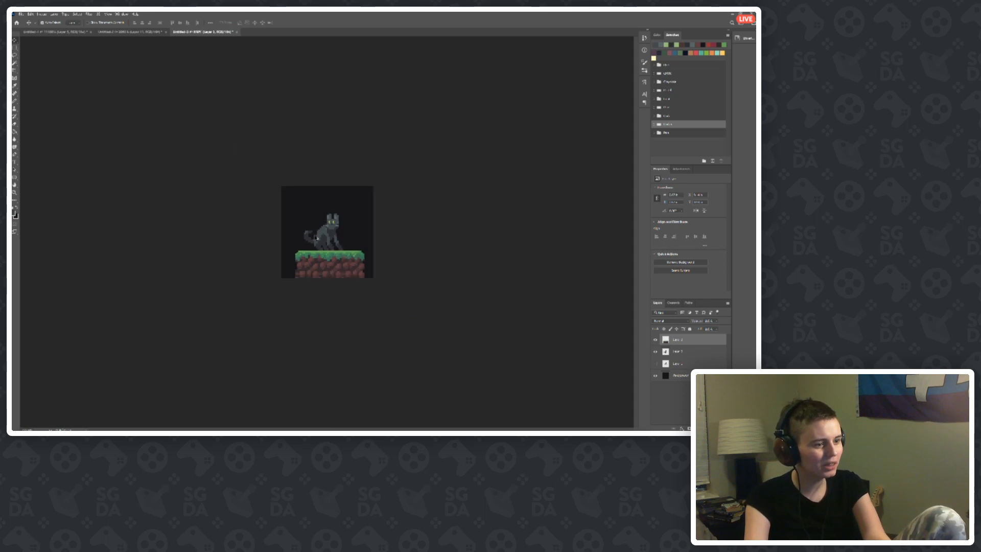
Step: Select the ground layer together with both cat layers and shift them up so more of the dirt block shows
scroll(364, 262, "up", 2)
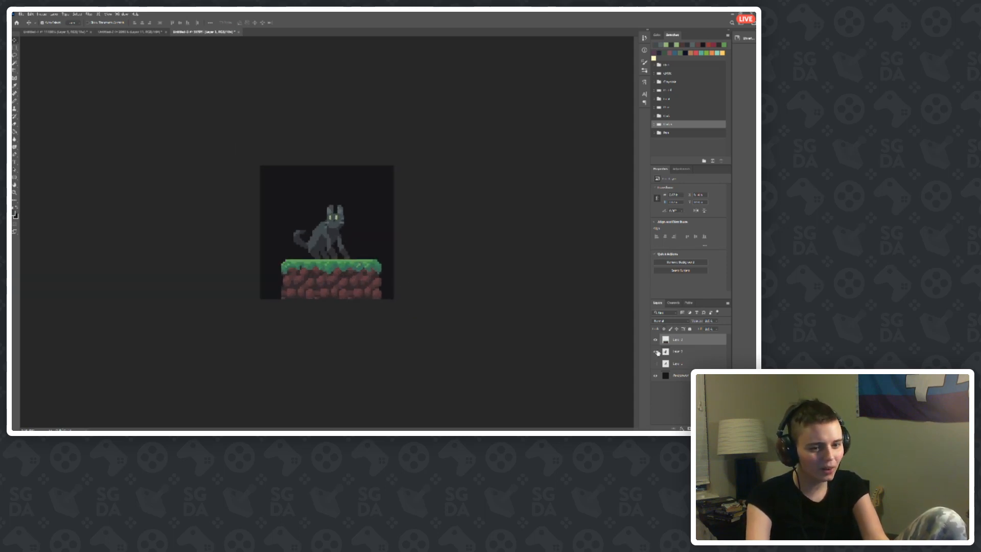
left_click(679, 363, "shift")
key("shift+Up")
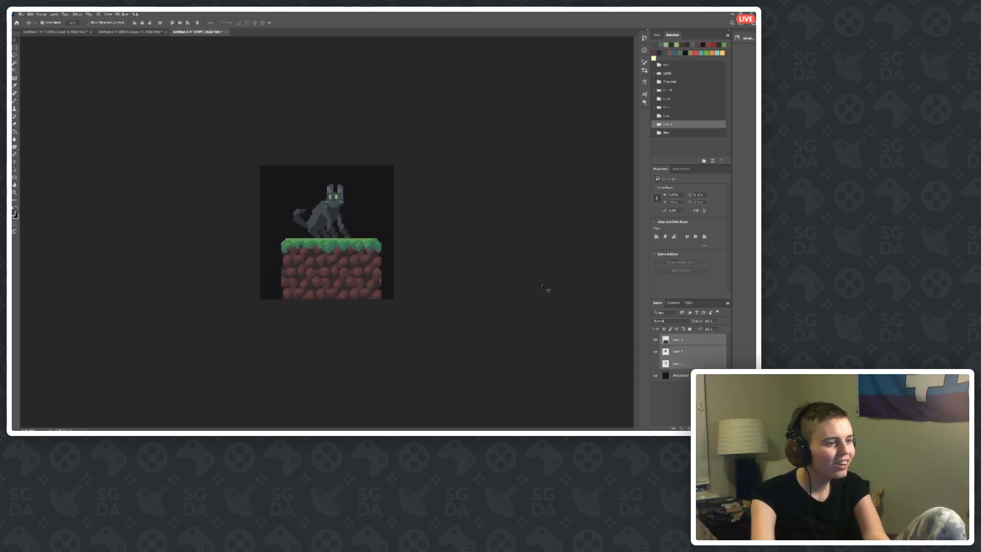
scroll(371, 261, "up", 2)
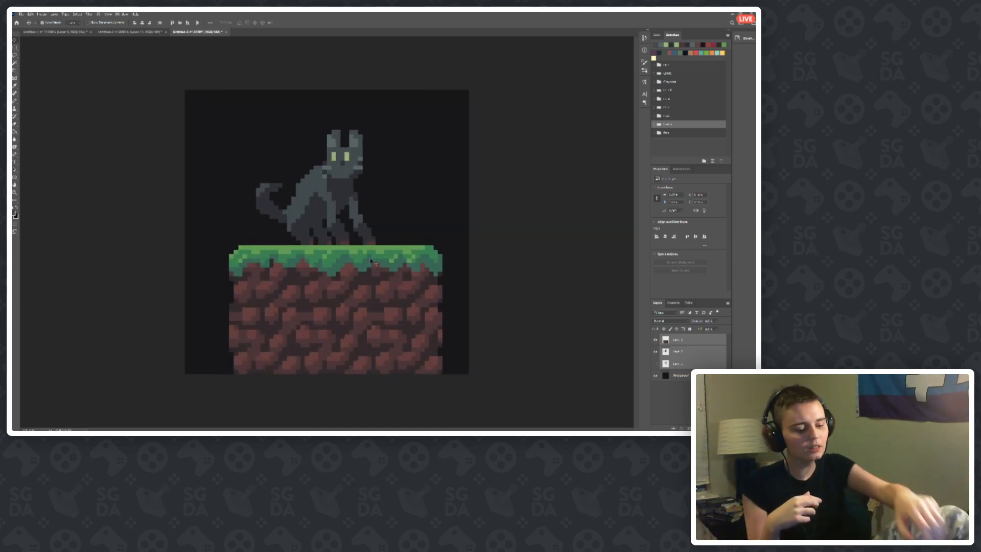
key("alt+Tab")
key("alt+Tab")
key("alt+Tab")
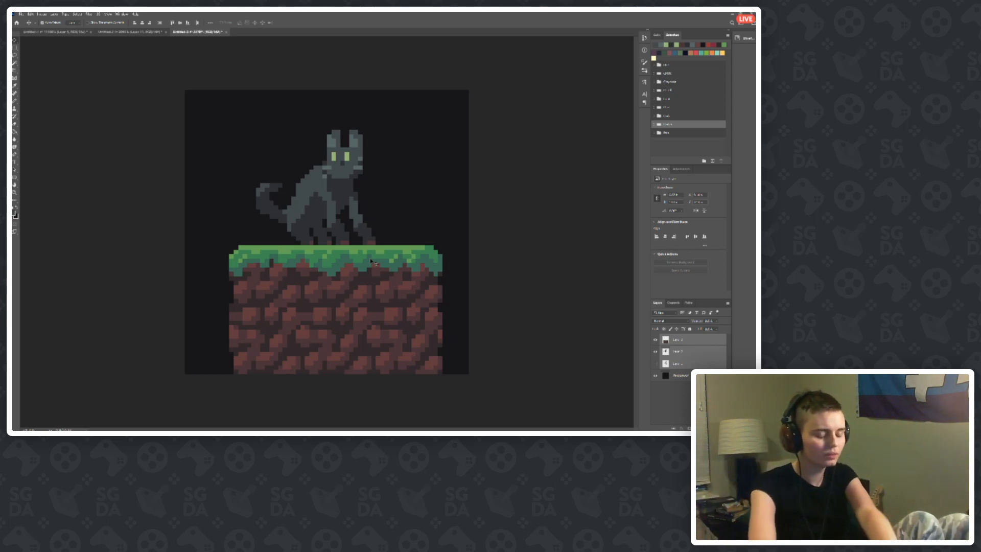
left_click(418, 205)
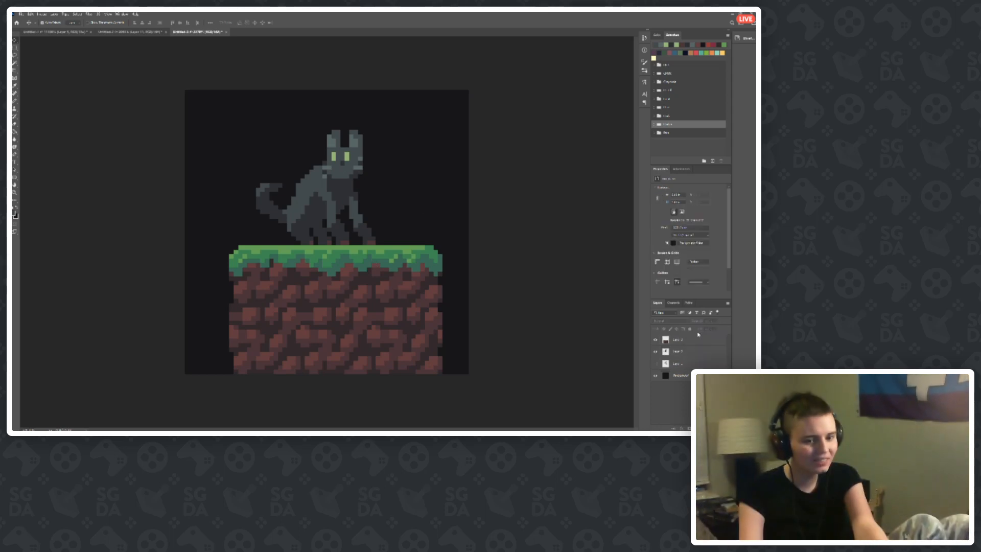
Step: Select the visible cat's layer and move the cat about one art pixel to the right on the grass
left_click(688, 340)
scroll(310, 228, "up", 5)
scroll(348, 224, "down", 5)
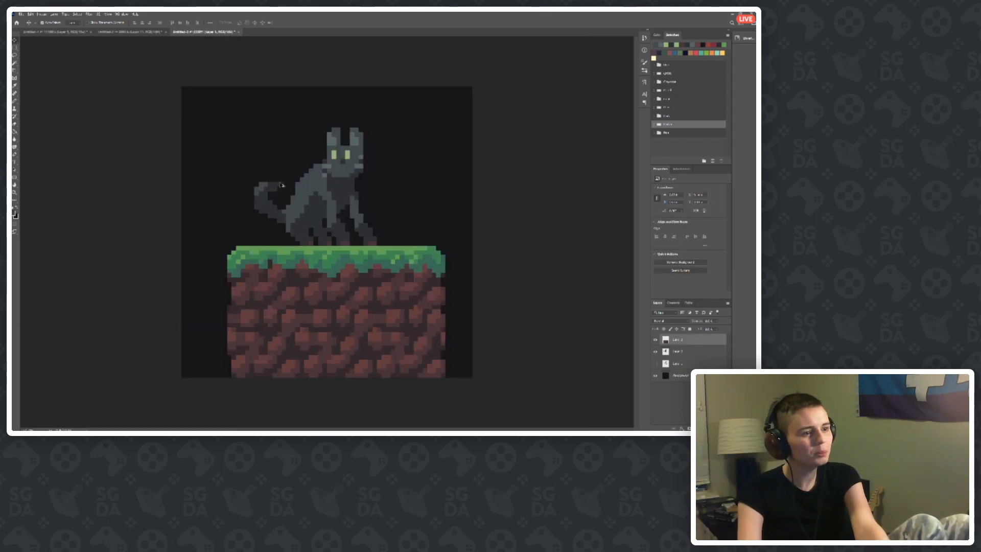
scroll(389, 220, "up", 3)
left_click(683, 356)
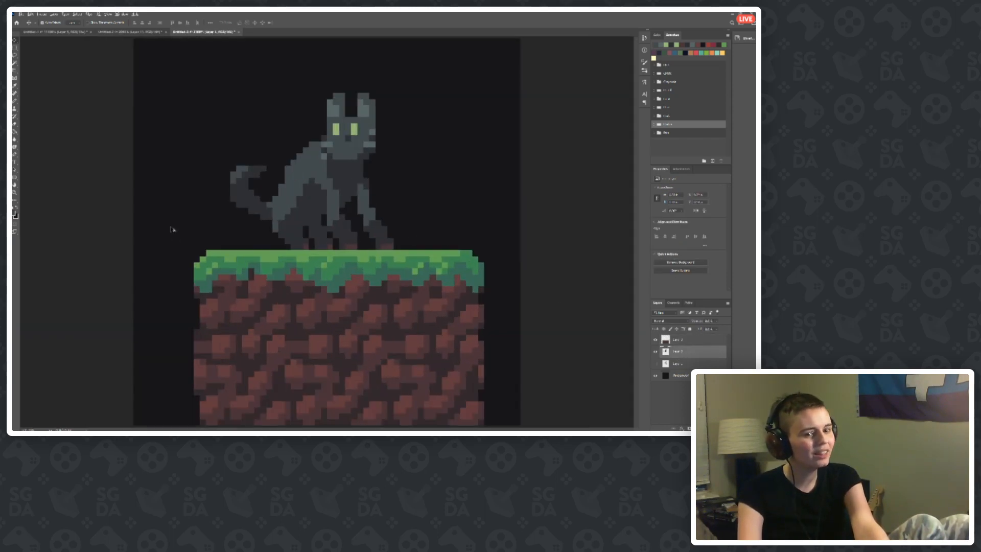
scroll(173, 229, "down", 3)
scroll(386, 201, "up", 2)
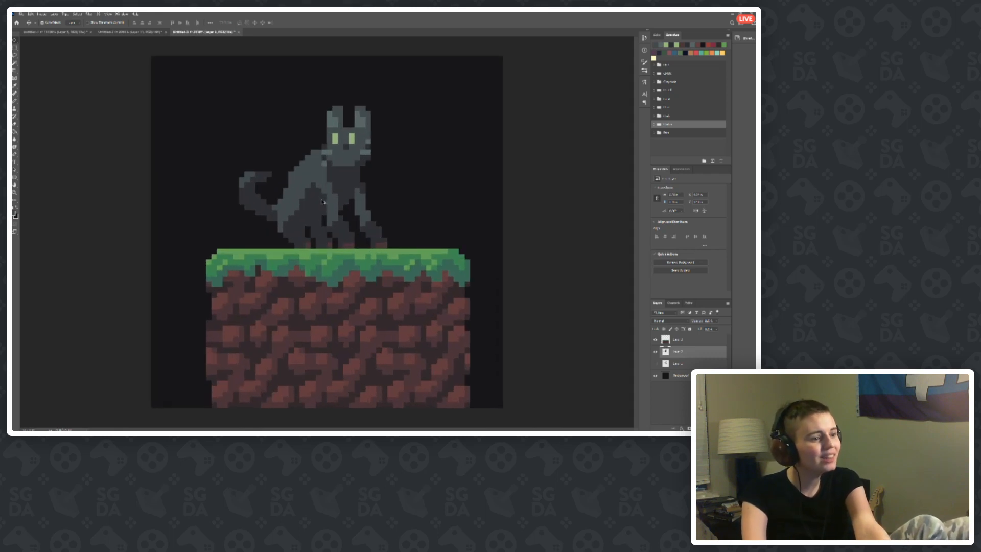
left_click_drag(323, 201, 328, 201)
scroll(230, 176, "down", 4)
scroll(210, 173, "up", 3)
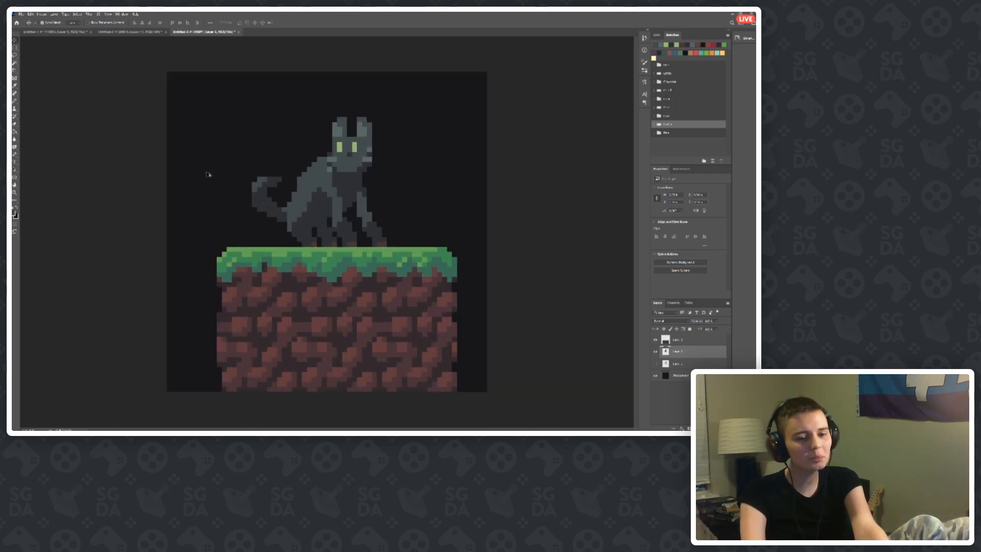
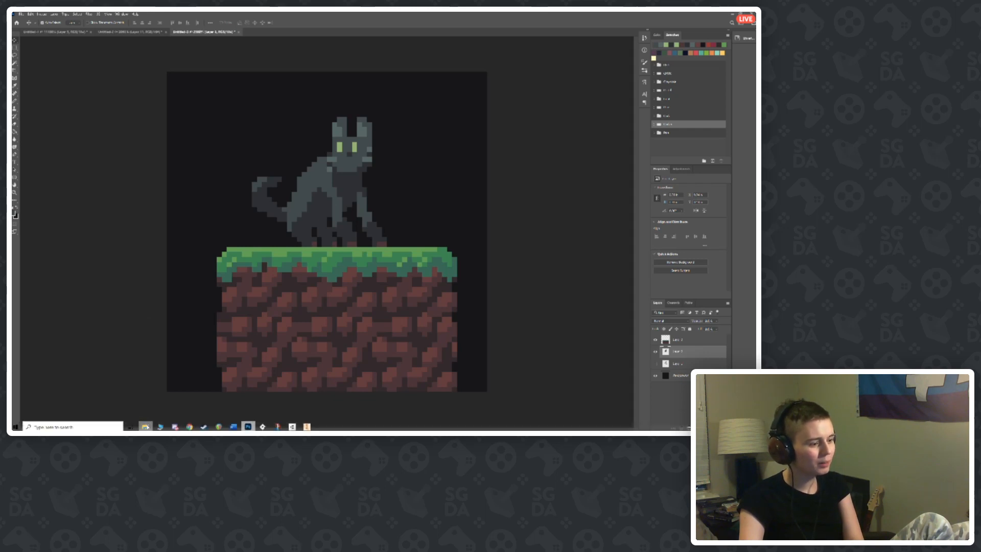
Step: Switch to File Explorer and open the pixel-art image of the pigeon and potted cacti from its Desktop folder
left_click(145, 427)
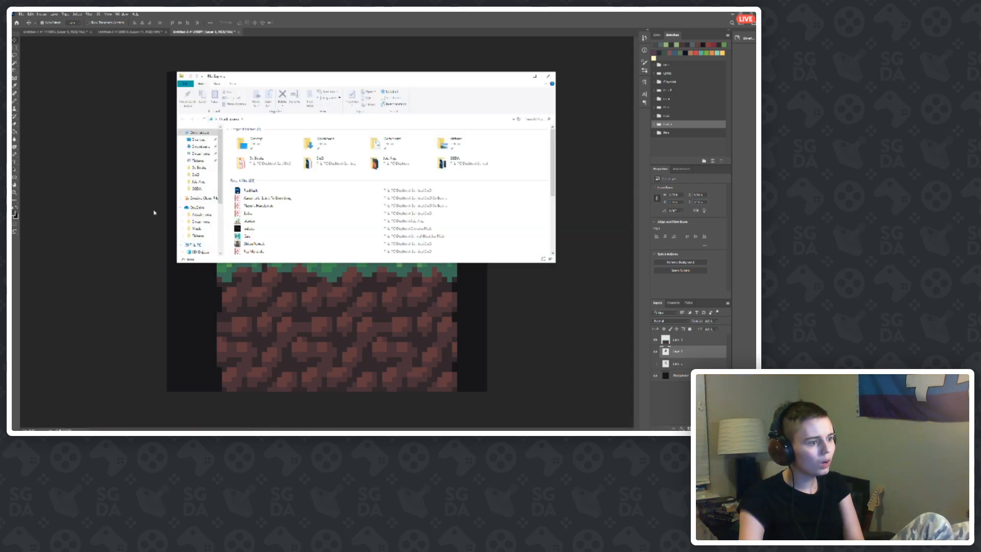
left_click(197, 139)
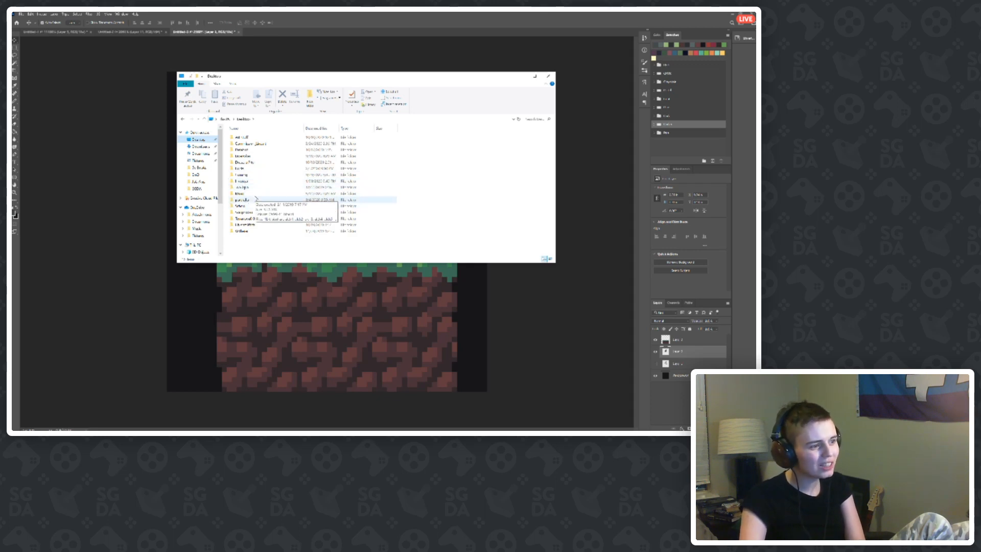
double_click(353, 187)
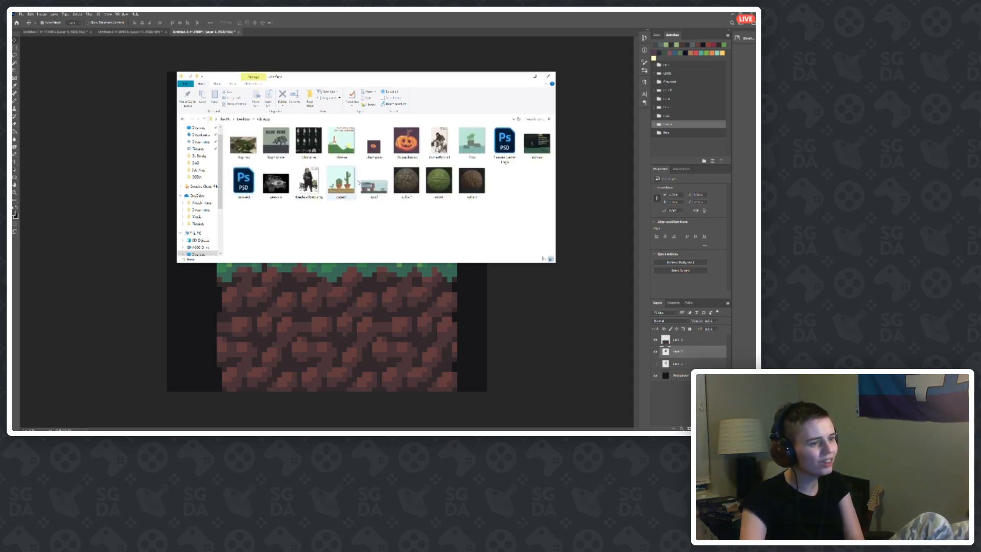
left_click(342, 182)
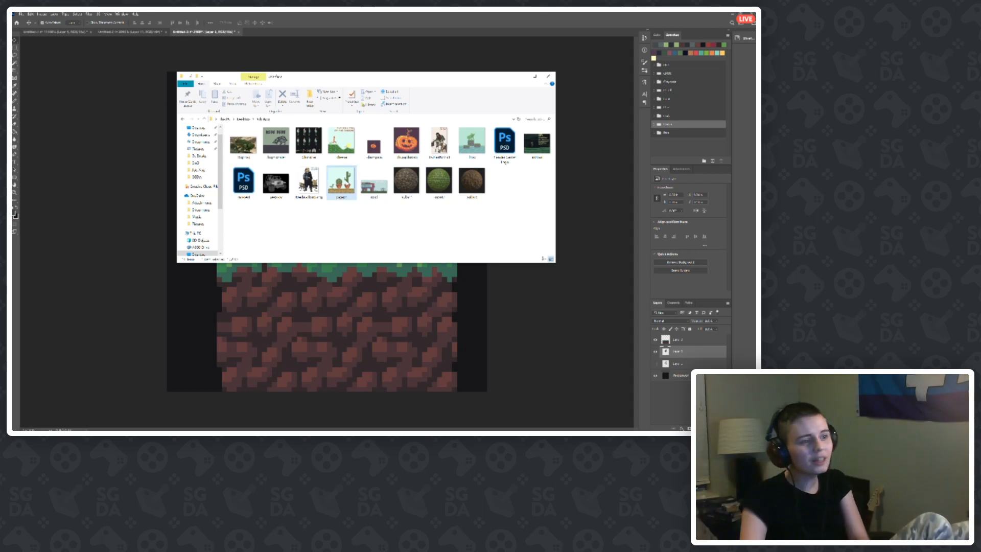
double_click(344, 182)
Step: Examine the pigeon's shading, neck colours and wing pixels close up beside the round cactus
scroll(127, 357, "up", 8)
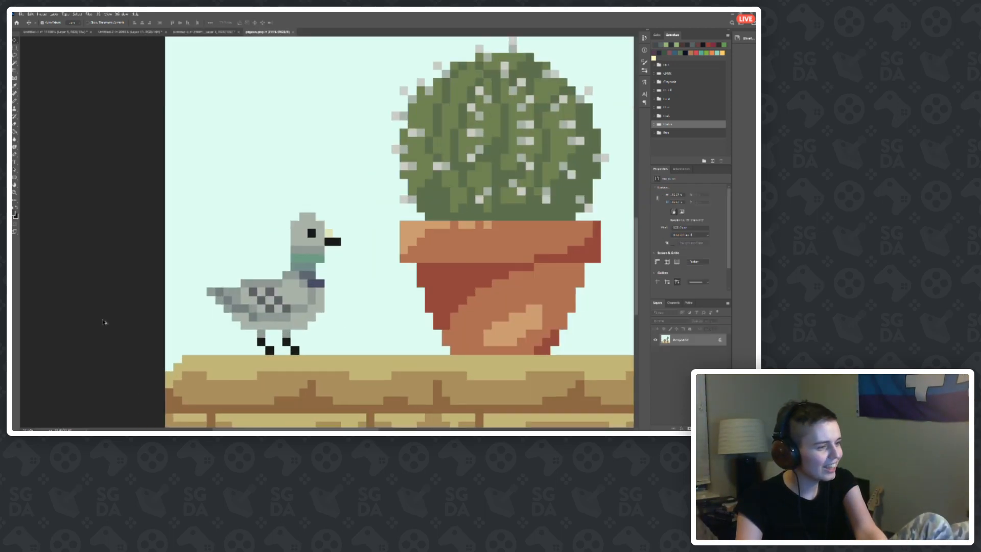
scroll(98, 311, "up", 3)
scroll(81, 274, "down", 6)
scroll(136, 274, "up", 5)
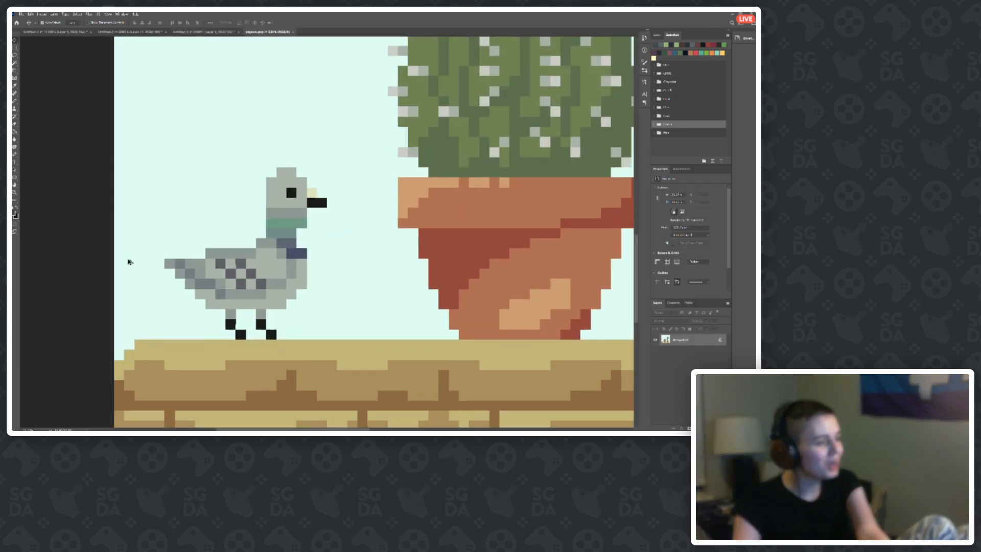
scroll(128, 262, "up", 2)
scroll(133, 256, "down", 2)
scroll(141, 250, "up", 3)
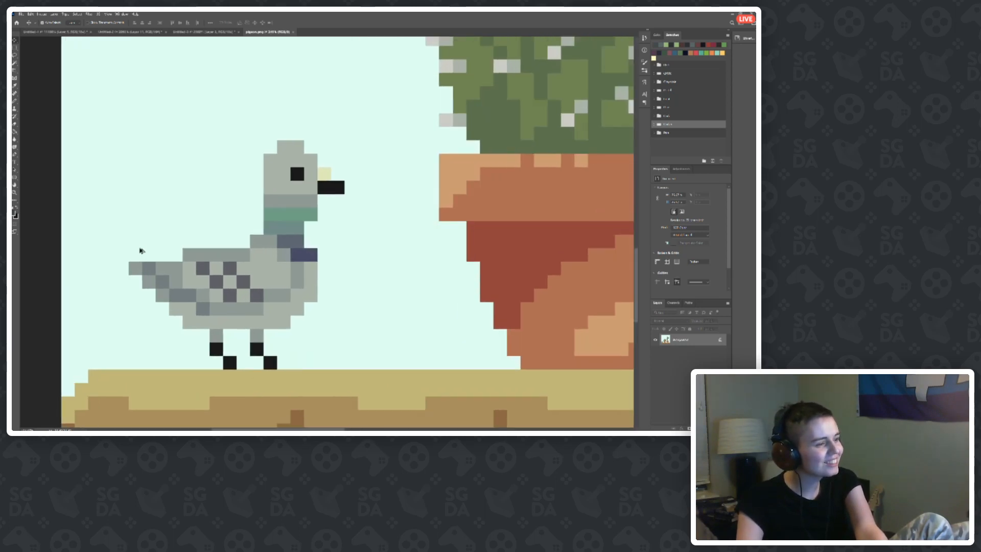
scroll(128, 245, "up", 2)
scroll(317, 242, "down", 2)
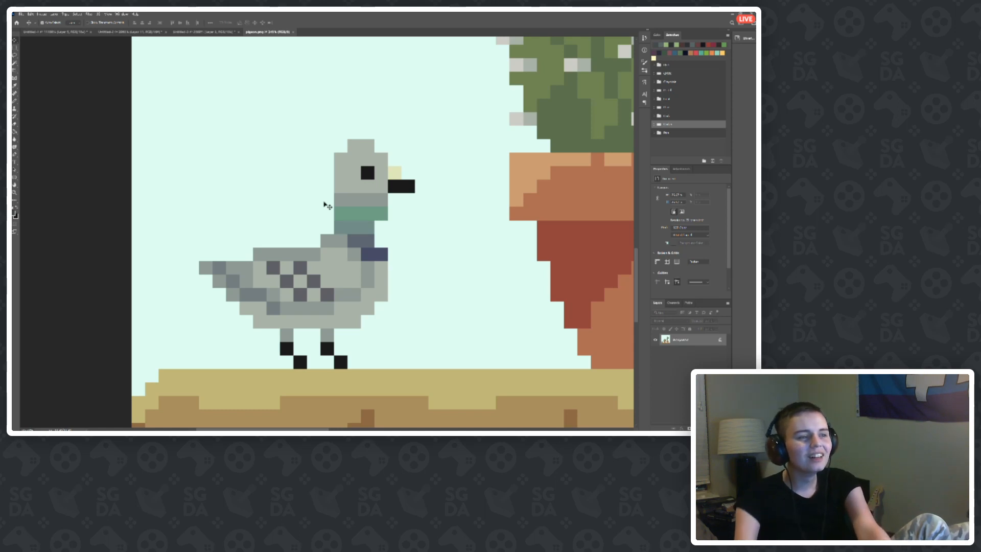
scroll(174, 282, "down", 3)
scroll(101, 260, "up", 2)
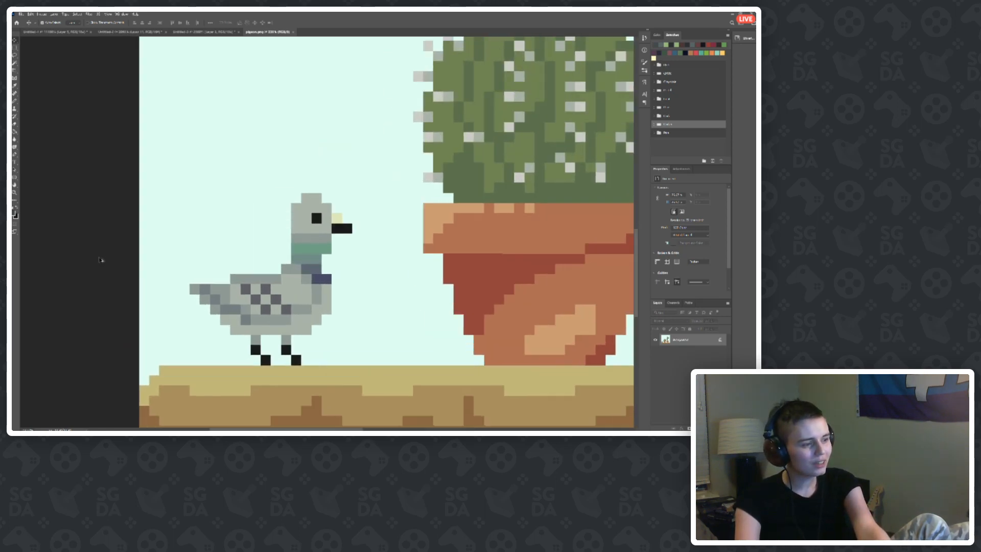
scroll(273, 297, "down", 2)
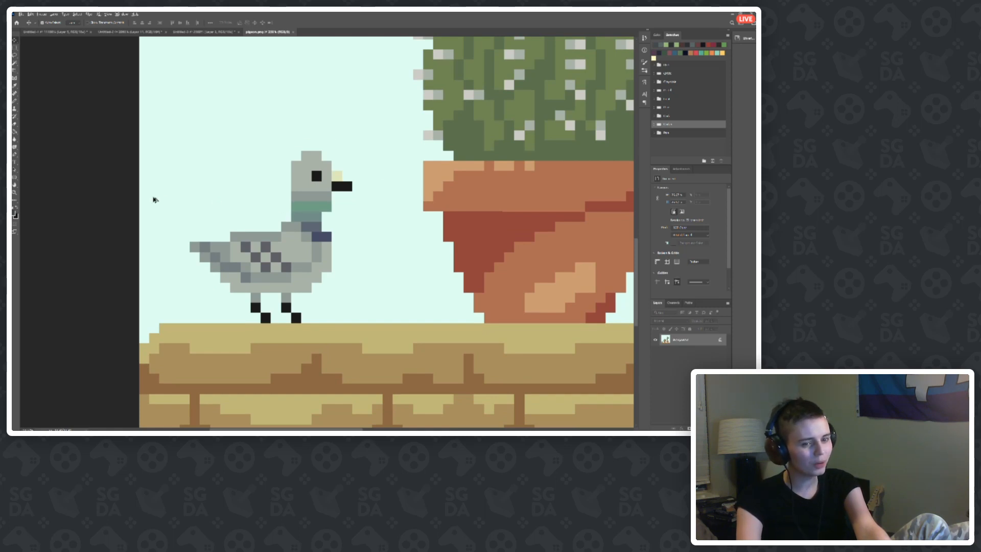
Step: Compare the pigeon with the potted cacti and brick ledge across the whole scene
key("m")
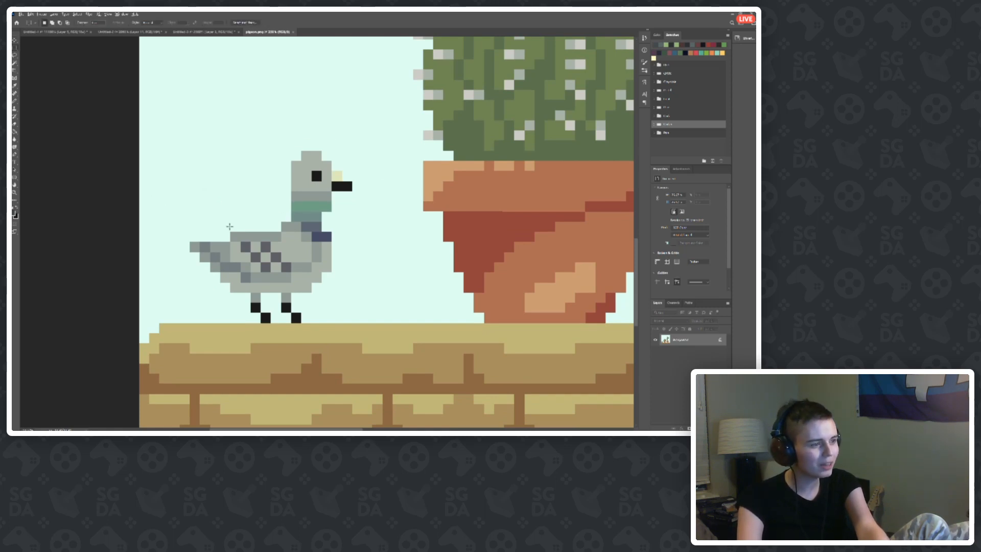
scroll(249, 260, "down", 1)
scroll(173, 245, "down", 2)
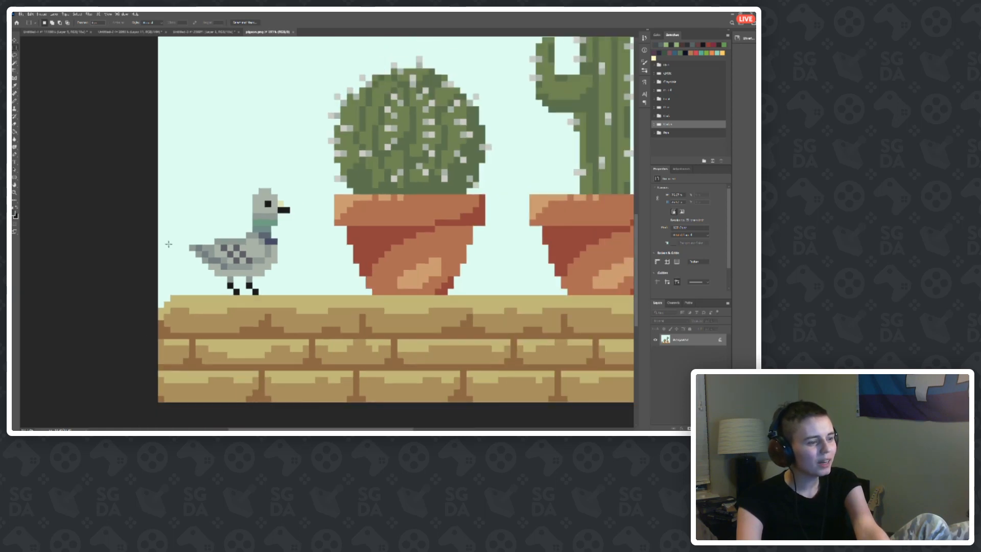
scroll(159, 232, "down", 2)
scroll(156, 230, "down", 1)
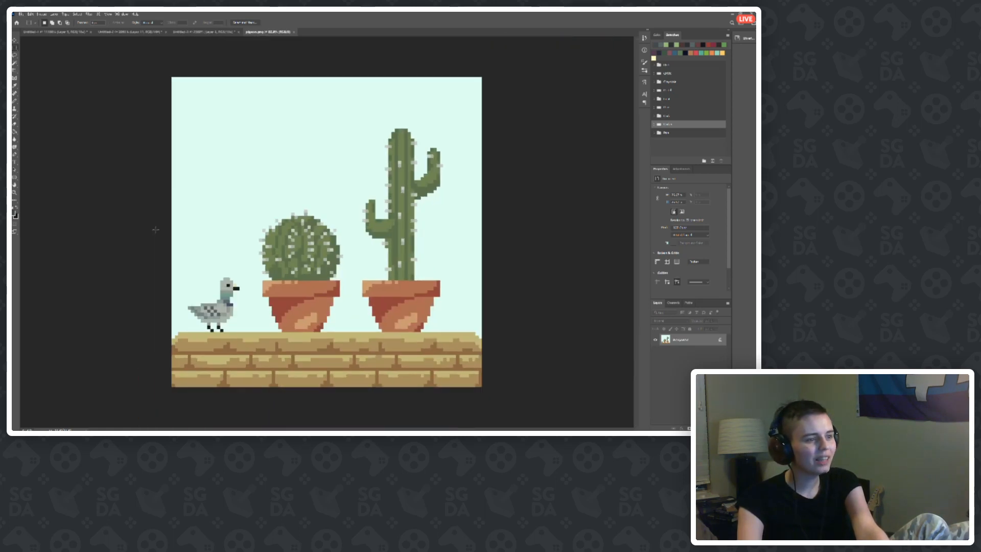
scroll(248, 293, "up", 2)
scroll(87, 327, "up", 1)
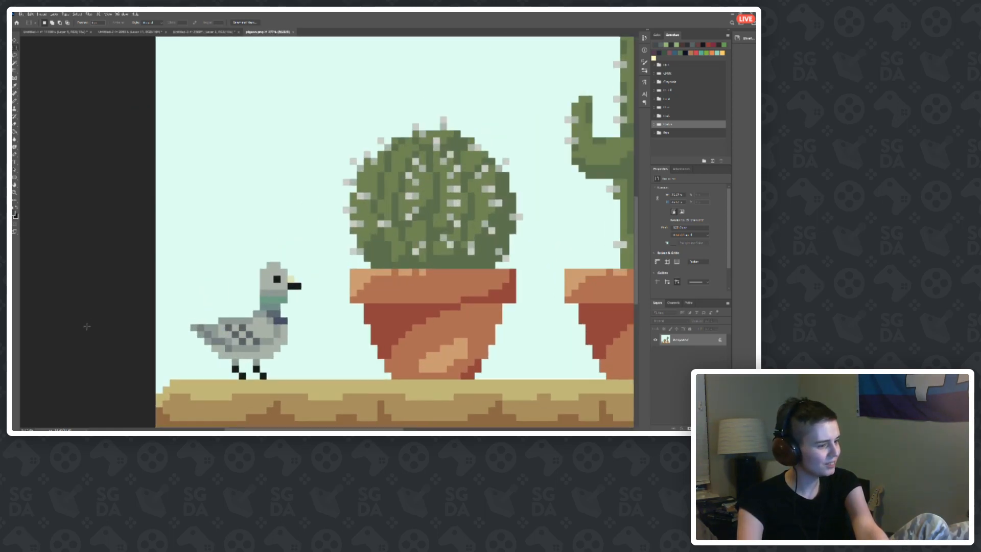
scroll(207, 255, "down", 1)
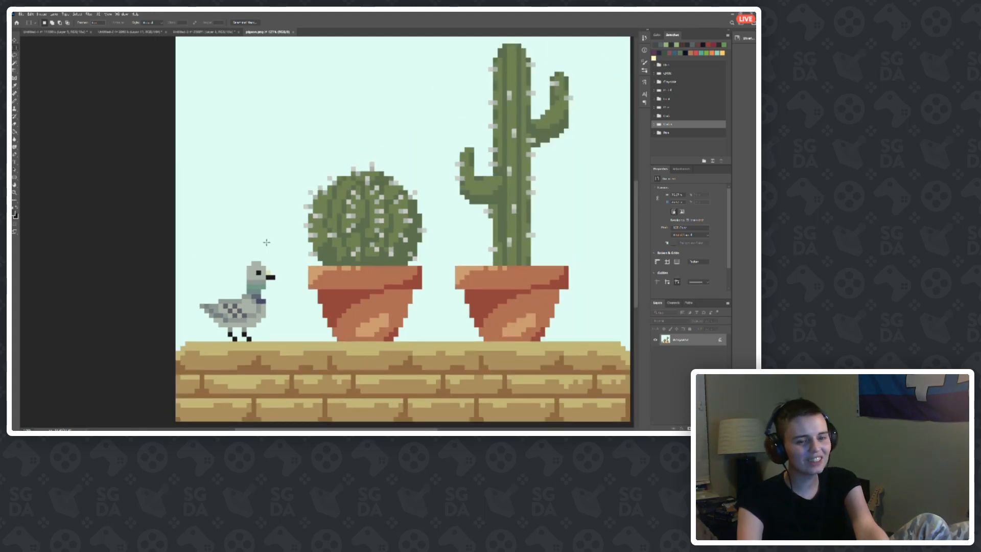
scroll(486, 308, "down", 1)
scroll(470, 308, "down", 1)
scroll(523, 290, "down", 1)
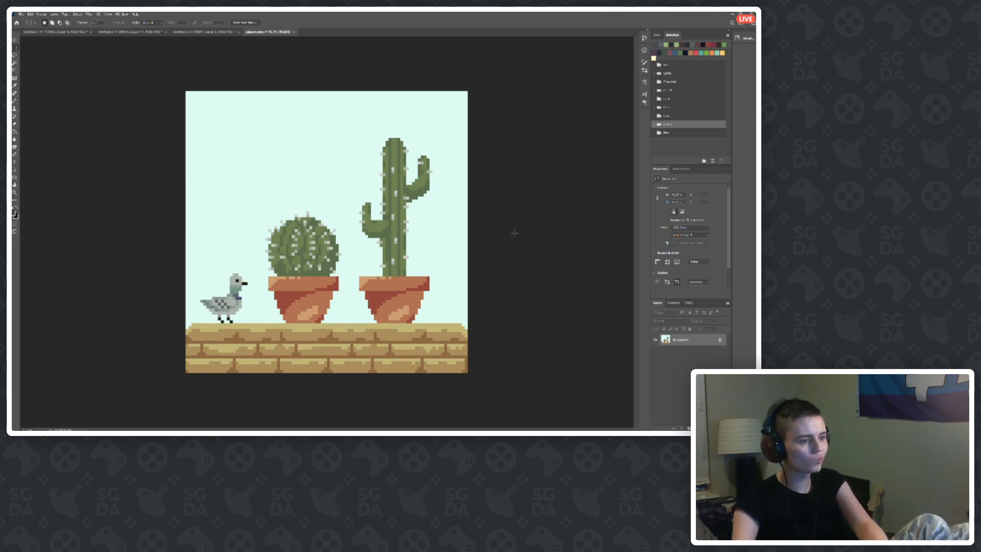
Step: Return to the cat document and hide the cat layer and the grass-topped ground layer
left_click(203, 32)
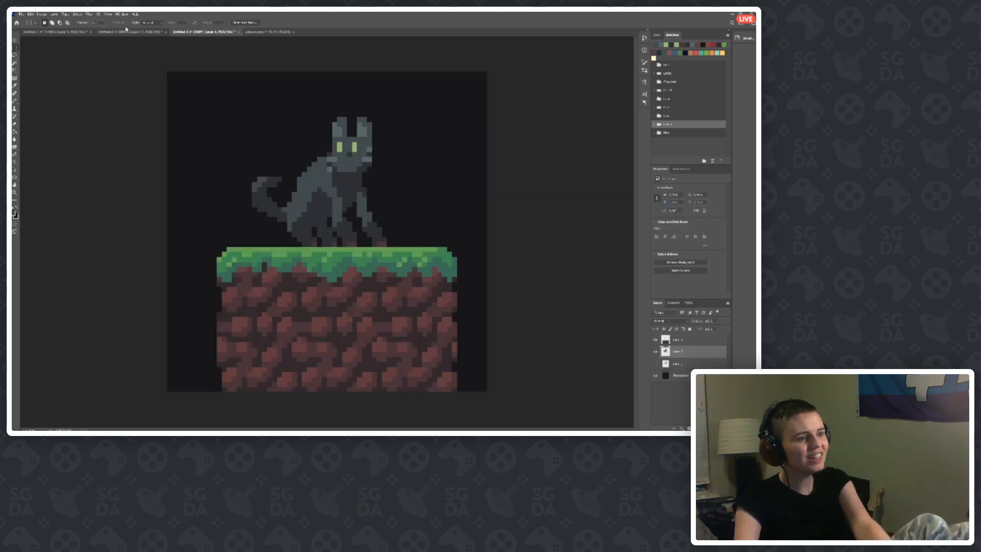
left_click(125, 34)
left_click(212, 33)
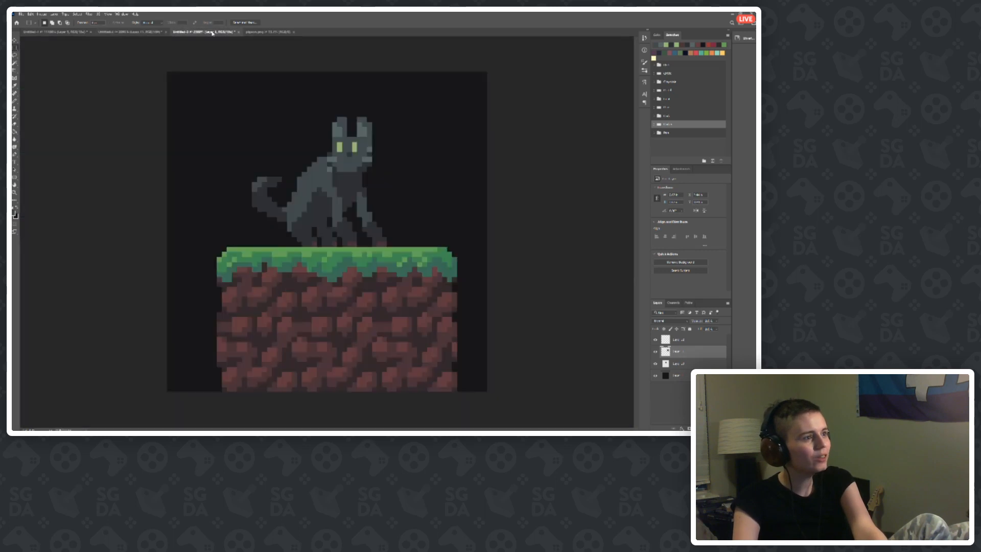
key("ctrl+minus")
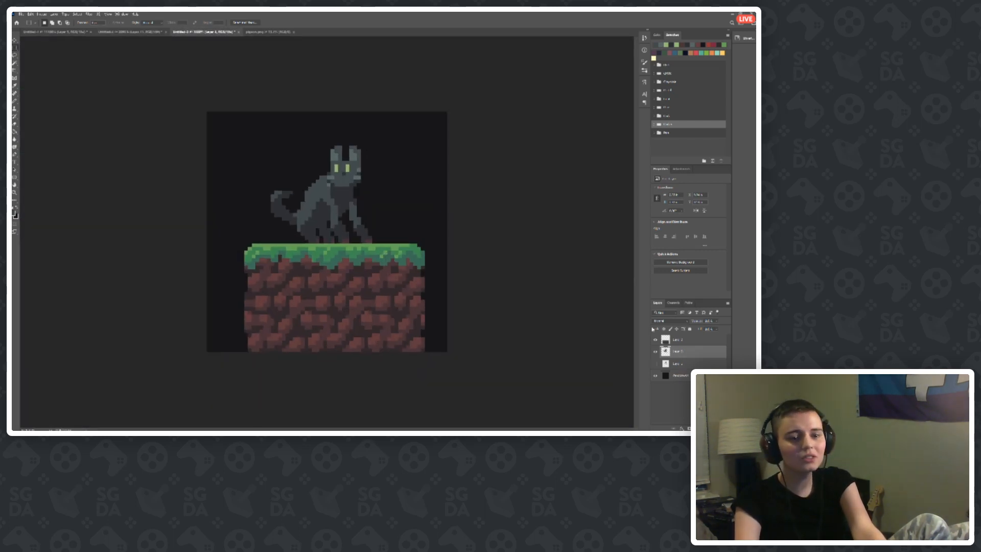
left_click(655, 351)
left_click(655, 340)
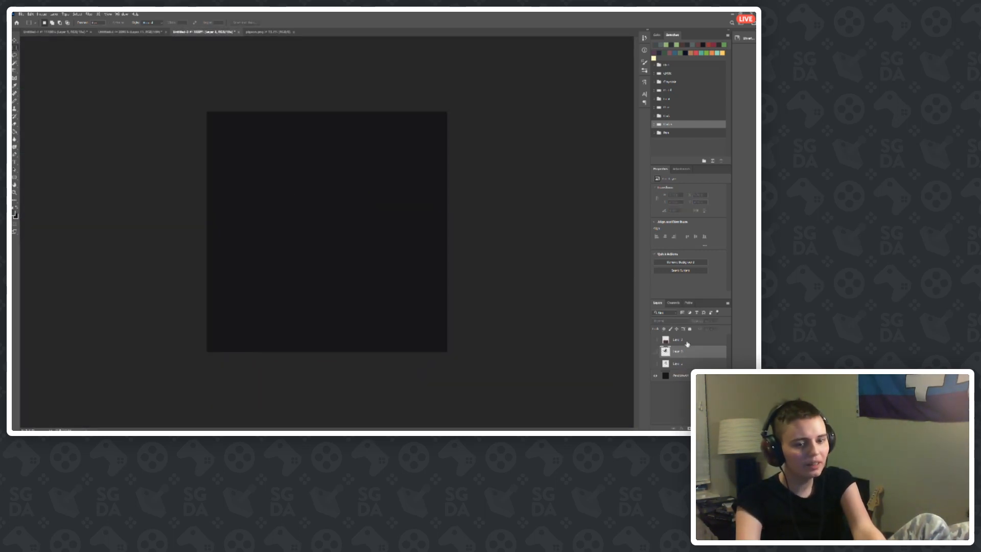
Step: Add a new layer to the cat document and sample the mid teal from the palette document's vertical green ramp
key("ctrl+shift+alt+n")
key("b")
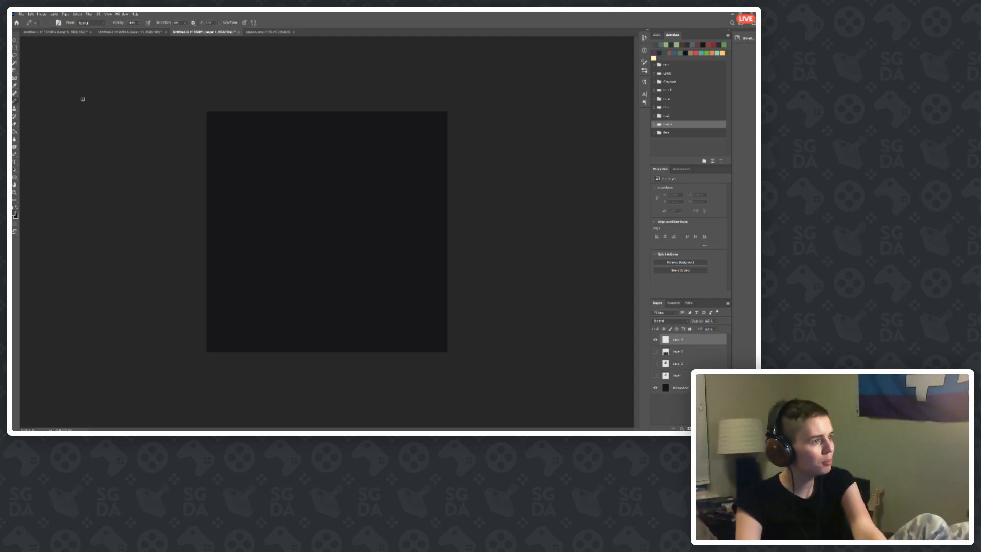
key("ctrl+plus")
left_click(123, 31)
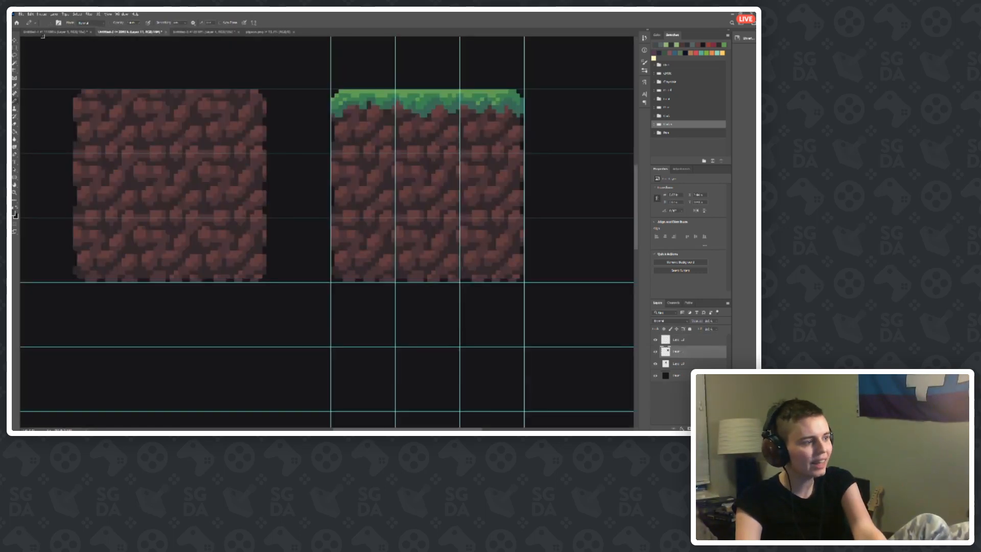
left_click(43, 32)
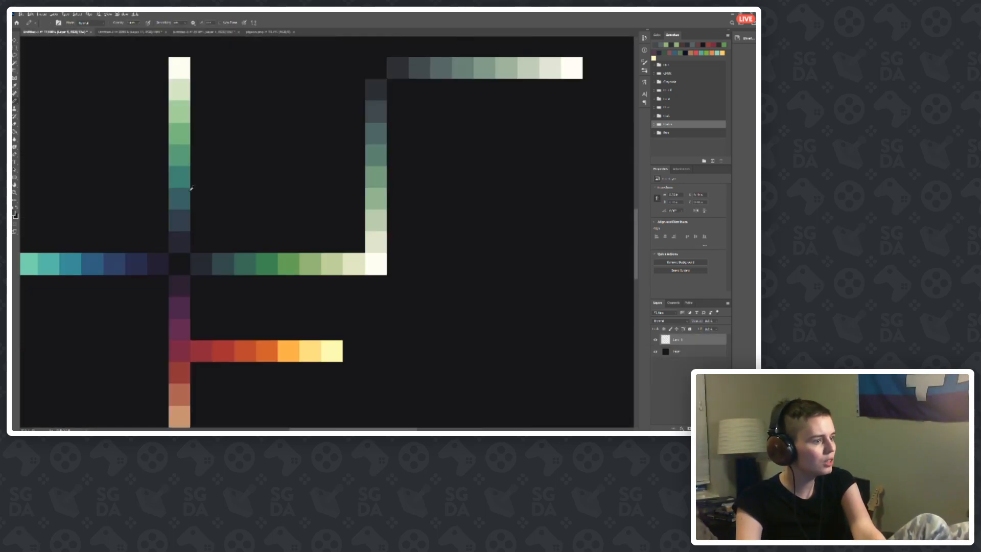
left_click(153, 32)
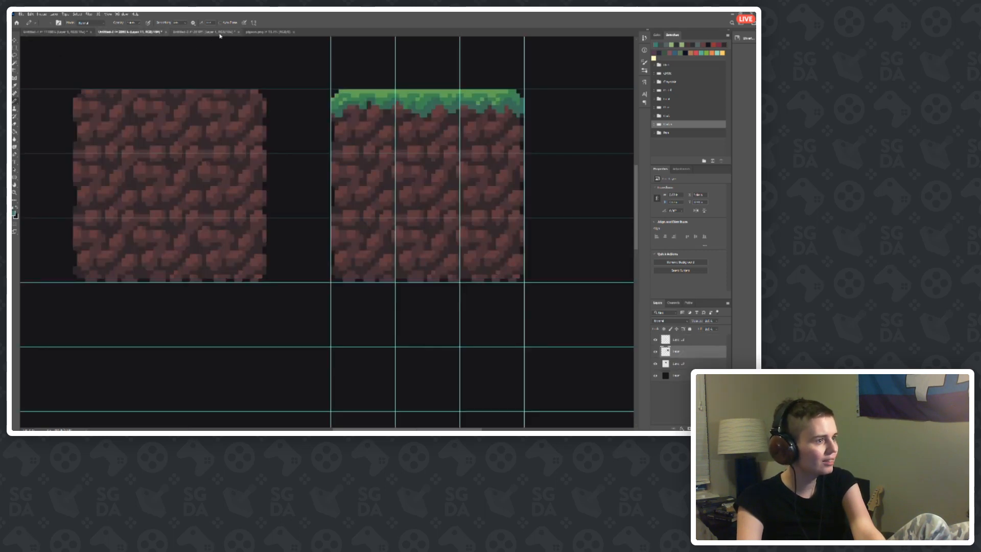
left_click(221, 33)
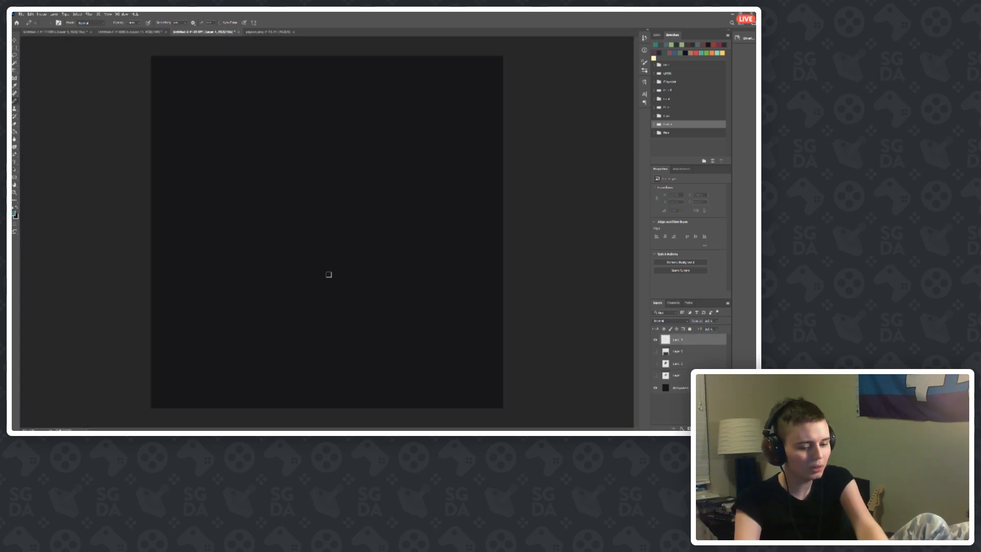
Step: Enlarge the brush and paint a solid, lopsided round teal blob in the middle of the canvas
key("]")
key("]")
key("]")
key("]")
mouse_move(364, 276)
left_mouse_down()
mouse_move(357, 158)
mouse_move(372, 235)
mouse_move(296, 209)
mouse_move(346, 287)
mouse_move(383, 262)
mouse_move(282, 256)
left_mouse_up()
key("ctrl+minus")
key("ctrl+minus")
key("ctrl+plus")
key("ctrl+plus")
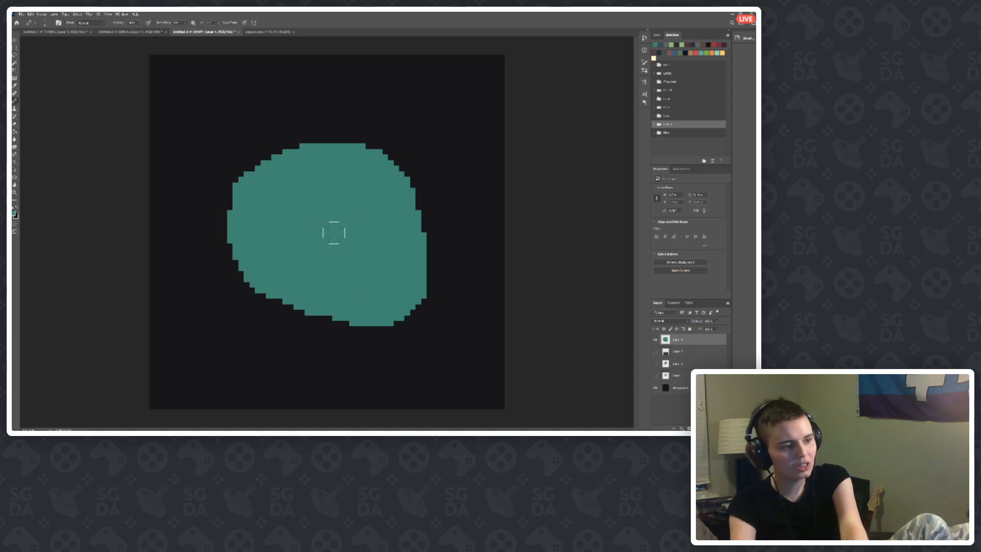
key("ctrl+minus")
key("ctrl+minus")
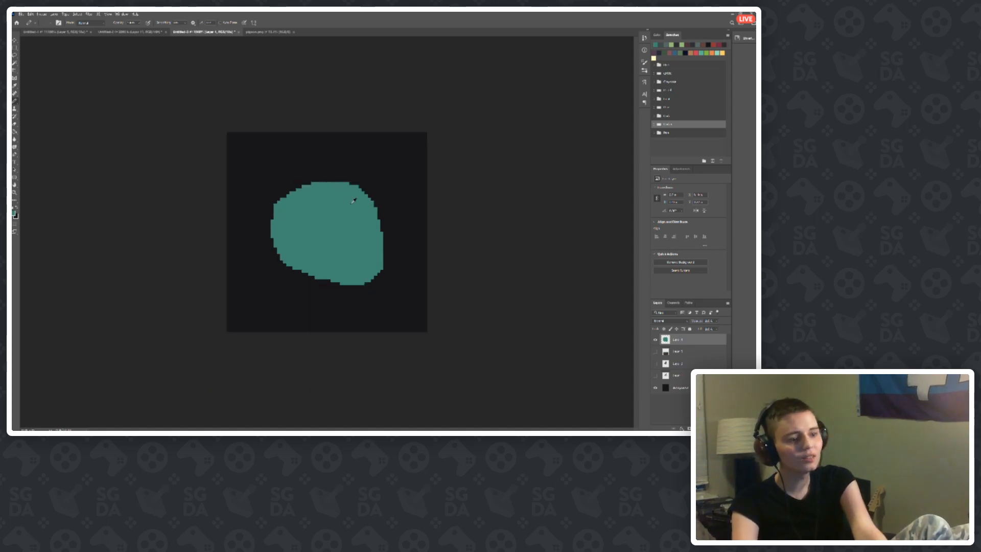
scroll(342, 215, "up", 1)
key("ctrl+plus")
key("ctrl+plus")
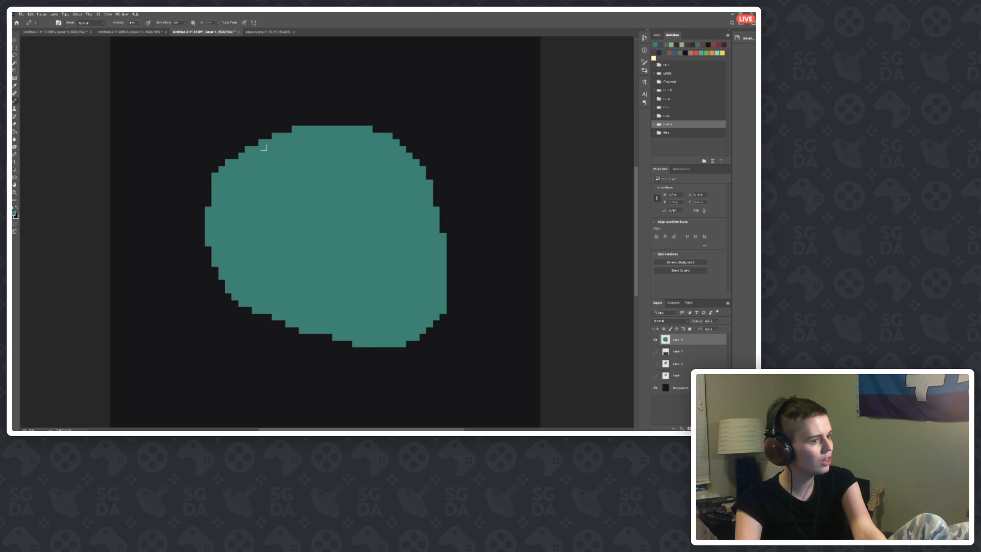
Step: Sample the darker blue-teal beside the mid teal in the palette and dot it on the stair-step pixels along the blob's upper-left edge
left_click(133, 33)
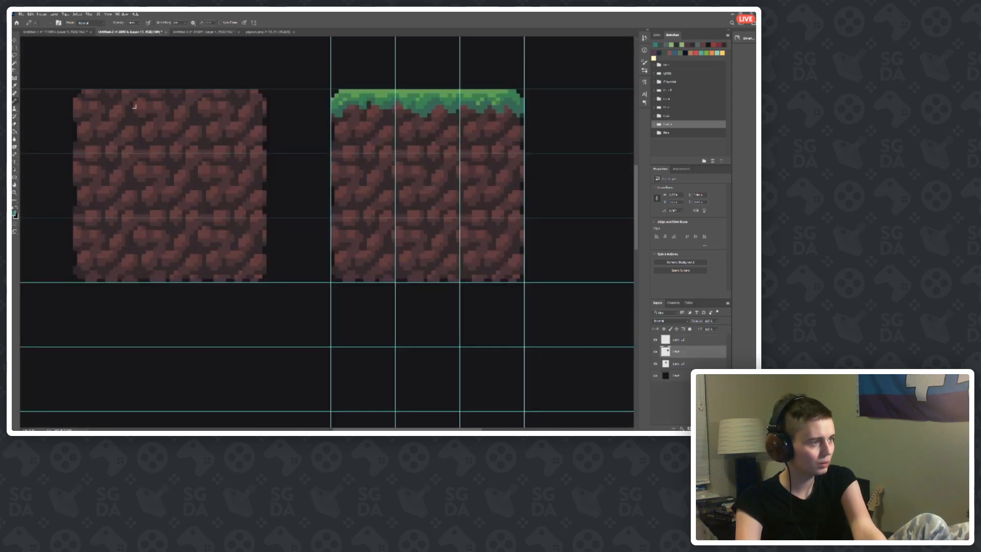
left_click(72, 32)
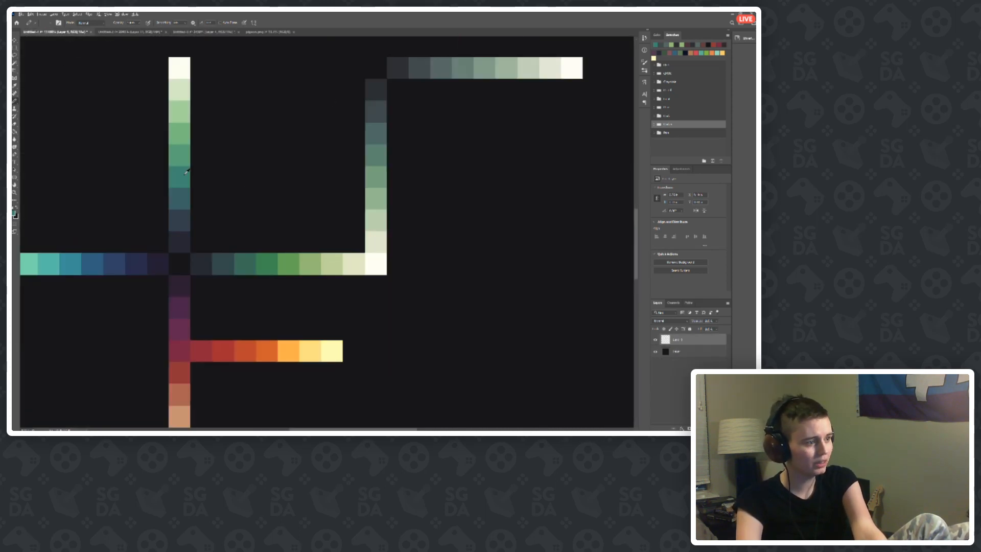
left_click_drag(185, 170, 179, 190)
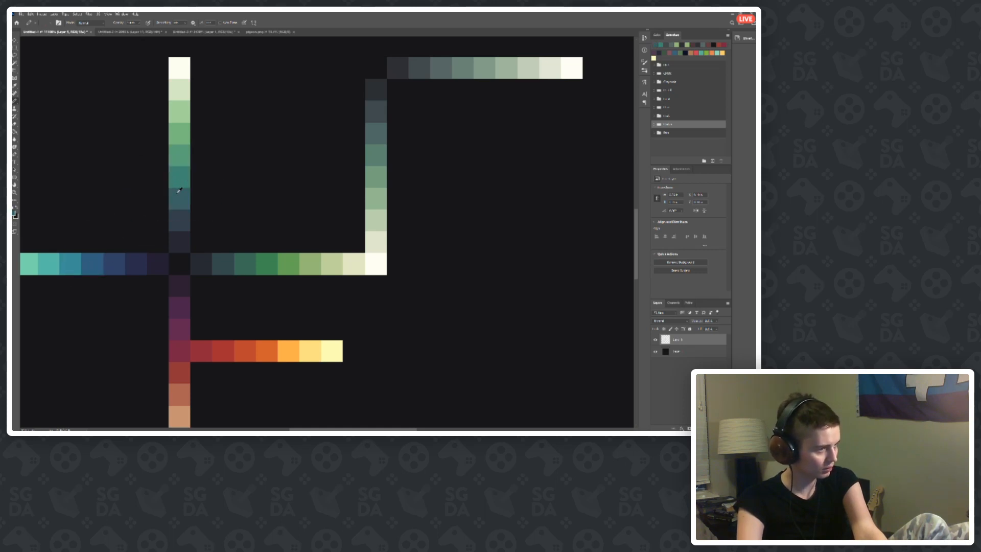
left_click(203, 31)
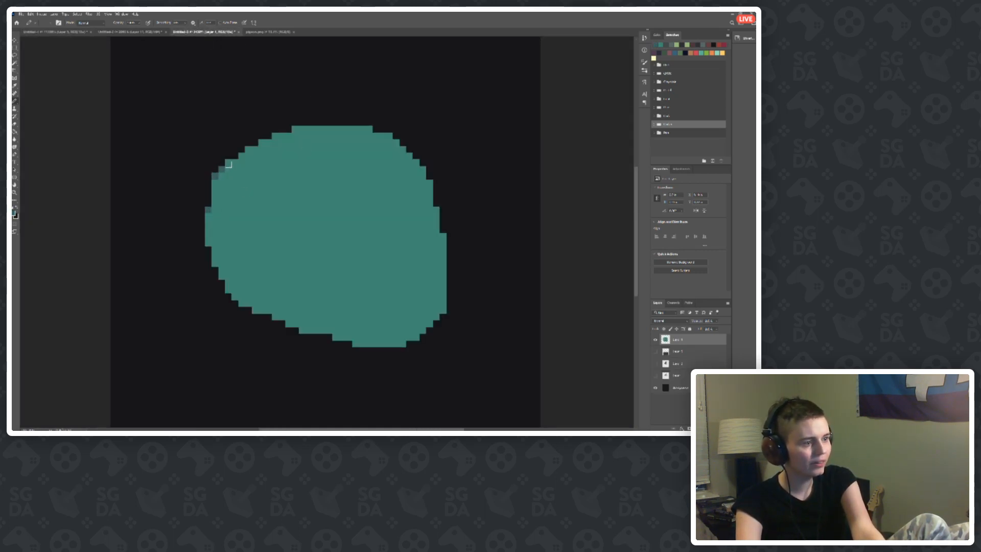
left_click(248, 149)
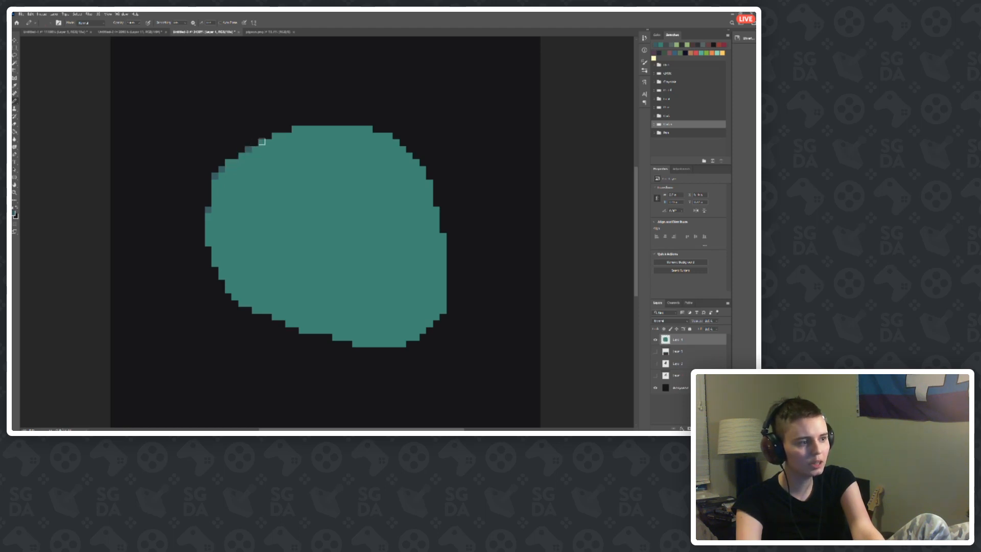
left_click(276, 136)
left_click(295, 129)
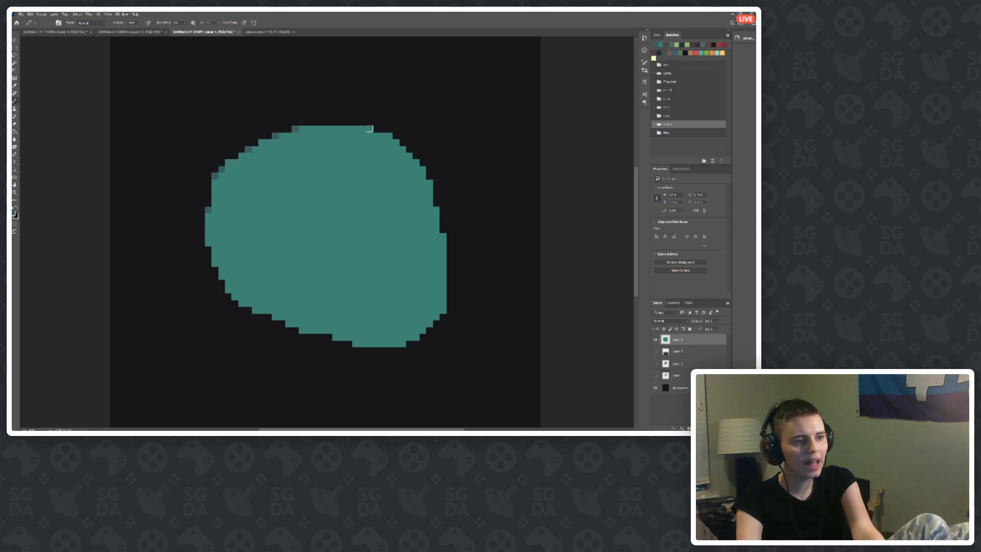
Step: Soften the blob's lower-left and bottom edges with single darker blue-teal pixels at the stair-step corners
scroll(363, 138, "down", 5)
scroll(348, 206, "up", 6)
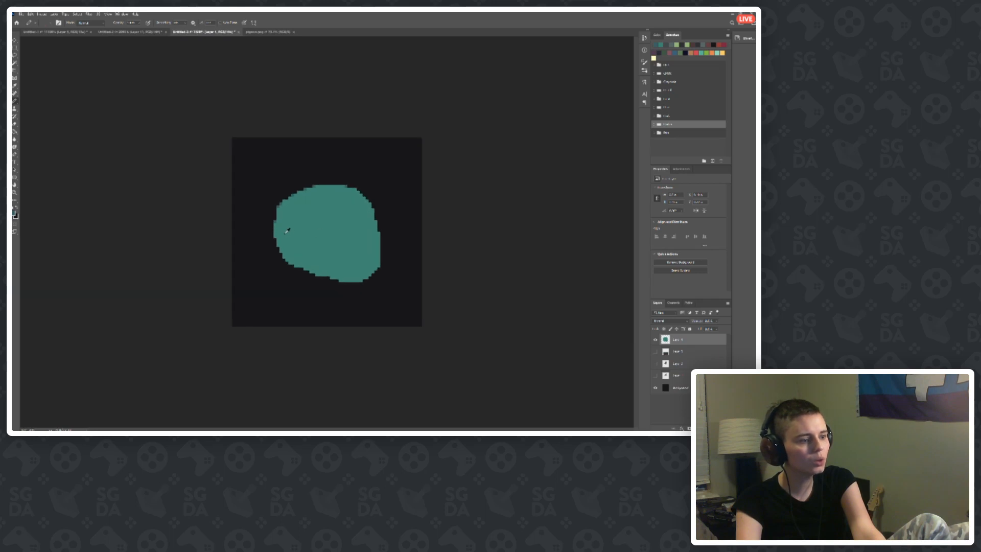
left_click(175, 246)
left_click(187, 279)
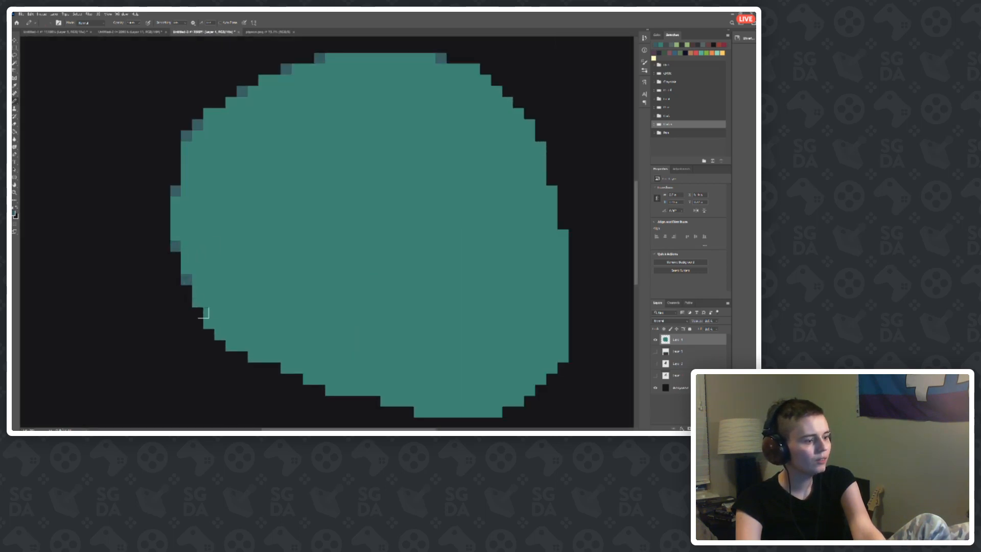
left_click(252, 357)
left_click(331, 389)
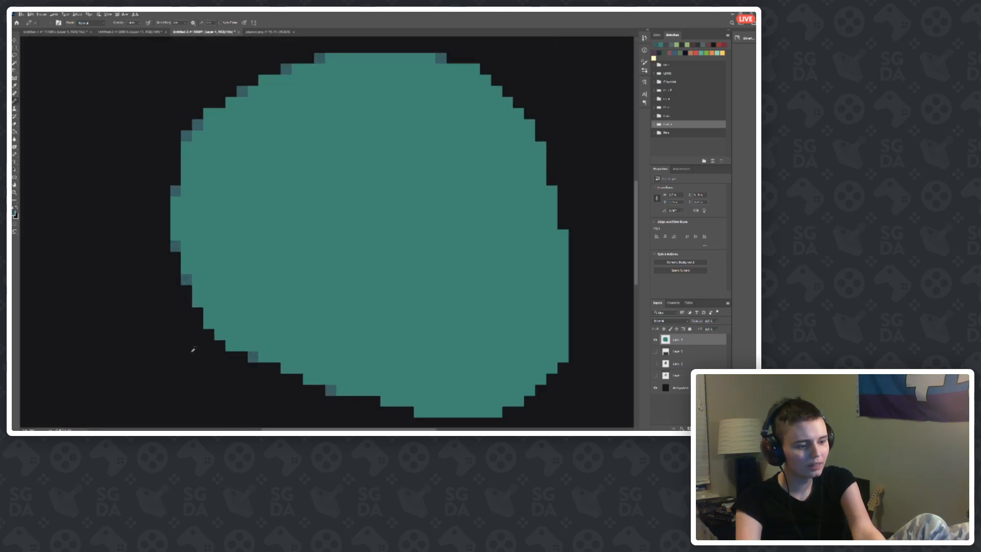
scroll(192, 350, "down", 4)
scroll(340, 393, "up", 4)
scroll(343, 391, "down", 5)
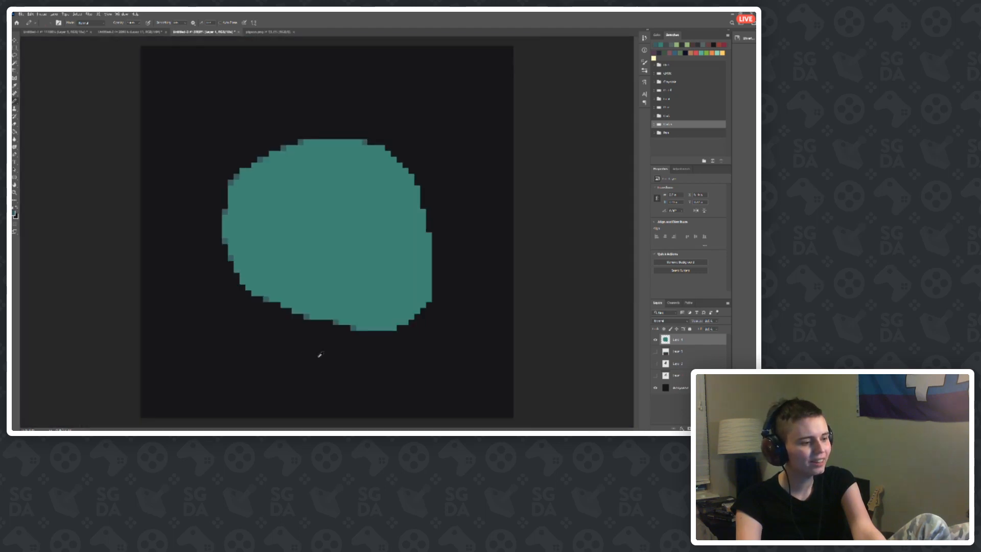
scroll(302, 343, "down", 2)
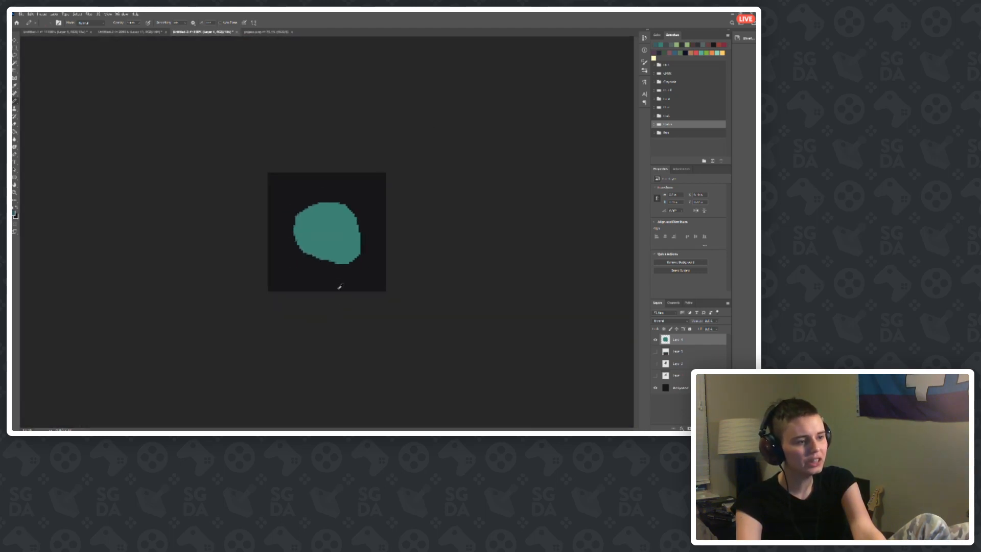
Step: Add darker blue-teal anti-aliasing pixels along the blob's right and upper-right edges, checking the outline at a small size
scroll(340, 287, "up", 4)
scroll(337, 215, "up", 2)
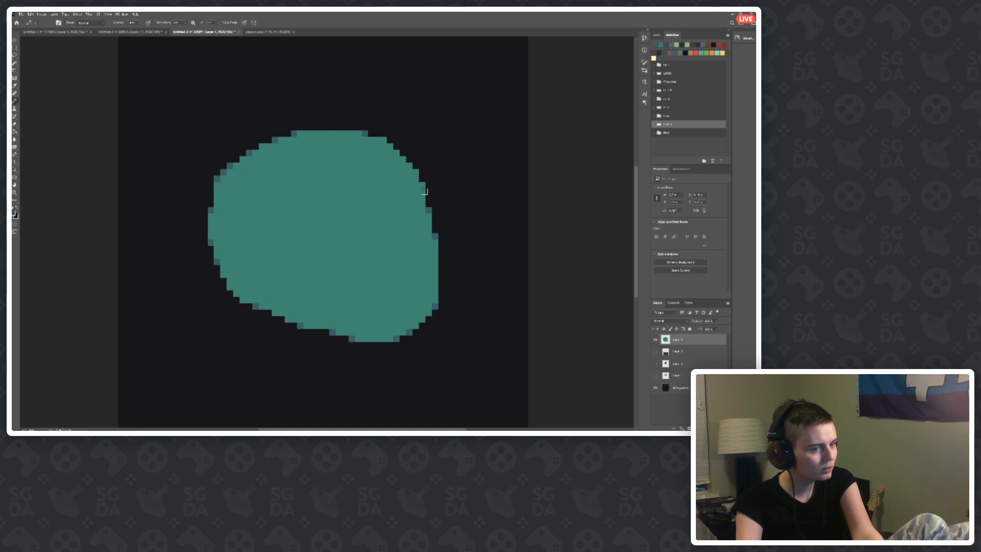
scroll(281, 238, "down", 4)
scroll(333, 228, "down", 2)
scroll(361, 219, "up", 5)
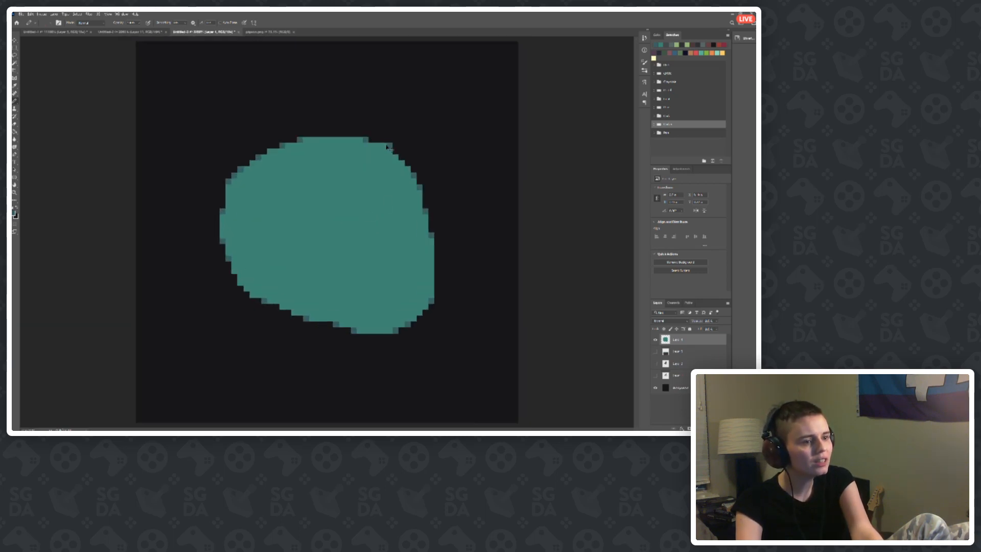
scroll(250, 206, "down", 6)
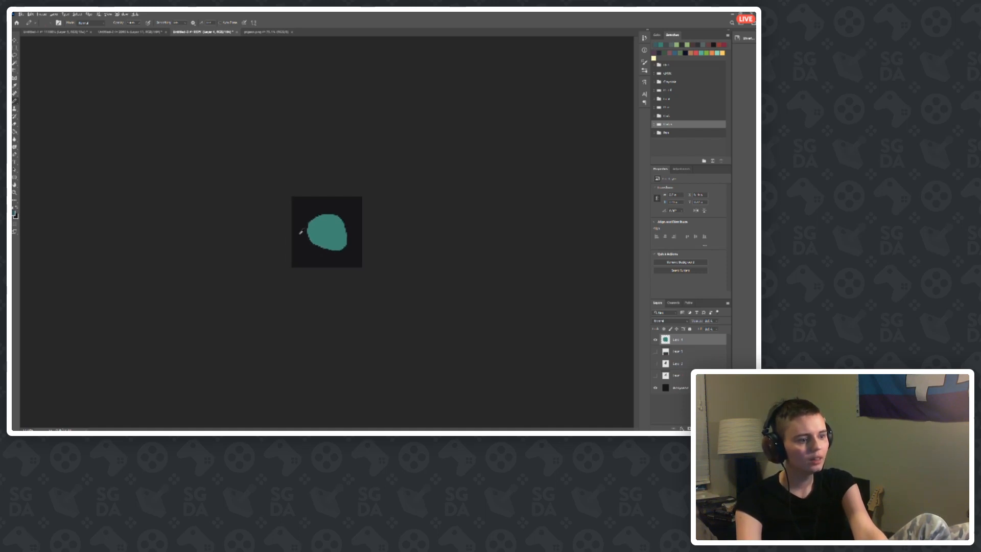
scroll(331, 242, "up", 5)
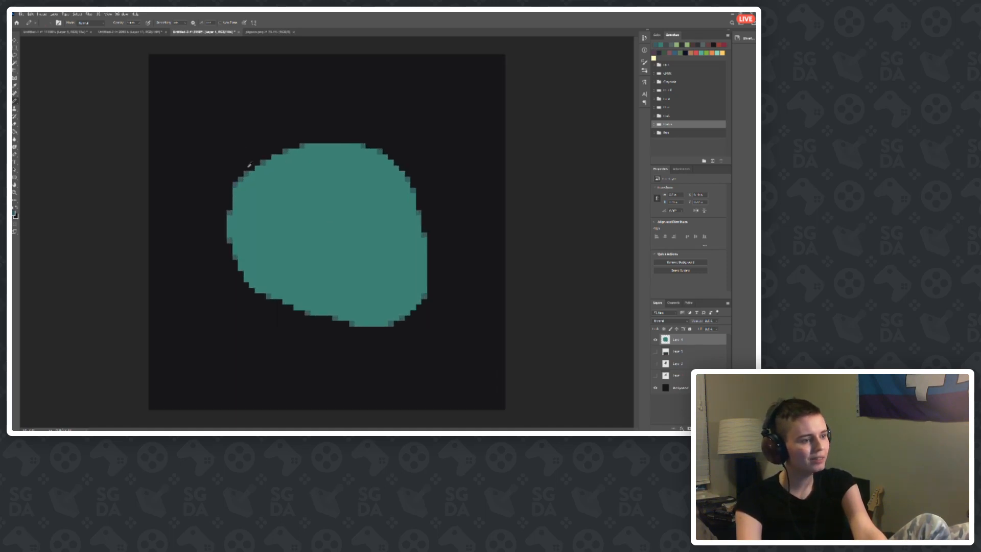
scroll(275, 272, "down", 3)
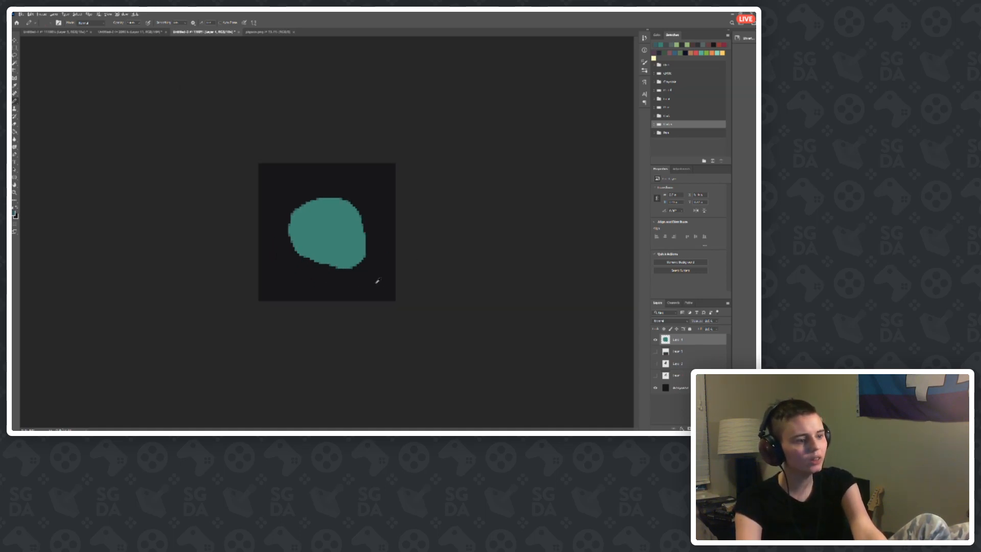
scroll(377, 280, "down", 2)
Step: Shift the anti-aliased teal blob slightly within the dark canvas using the Move tool
key("v")
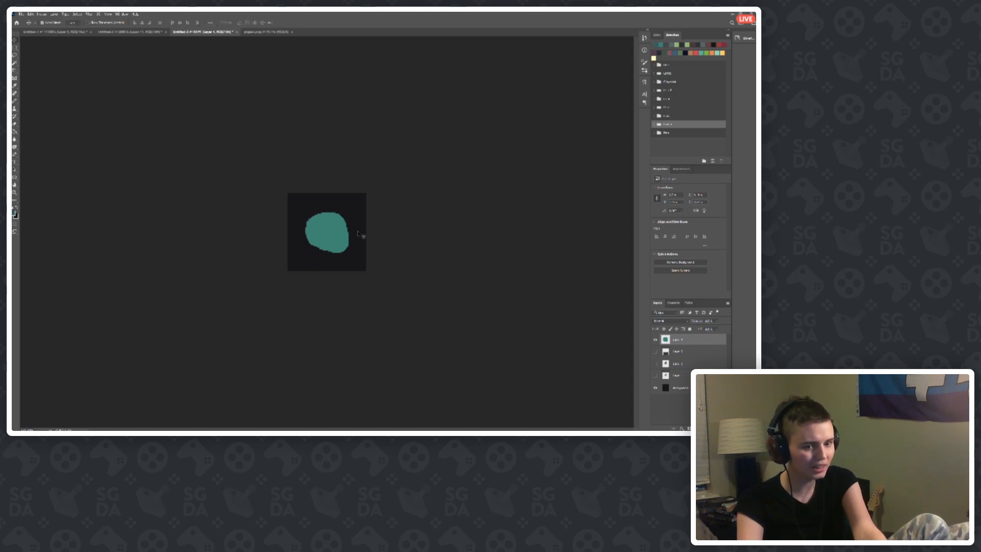
scroll(327, 232, "up", 1)
left_click_drag(328, 238, 327, 229)
scroll(286, 223, "up", 1)
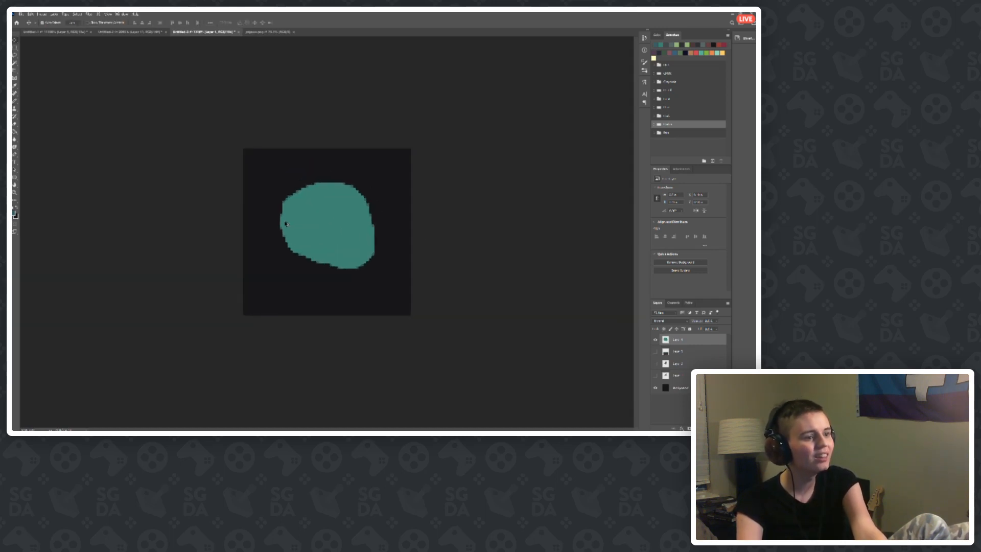
scroll(276, 207, "up", 2)
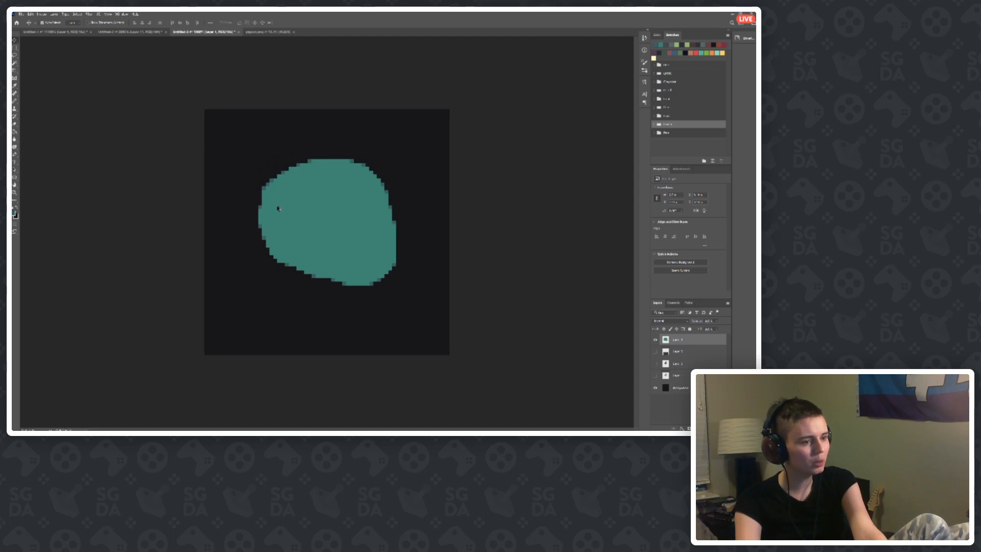
mouse_move(312, 227)
left_mouse_down()
mouse_move(306, 197)
mouse_move(316, 230)
left_mouse_up()
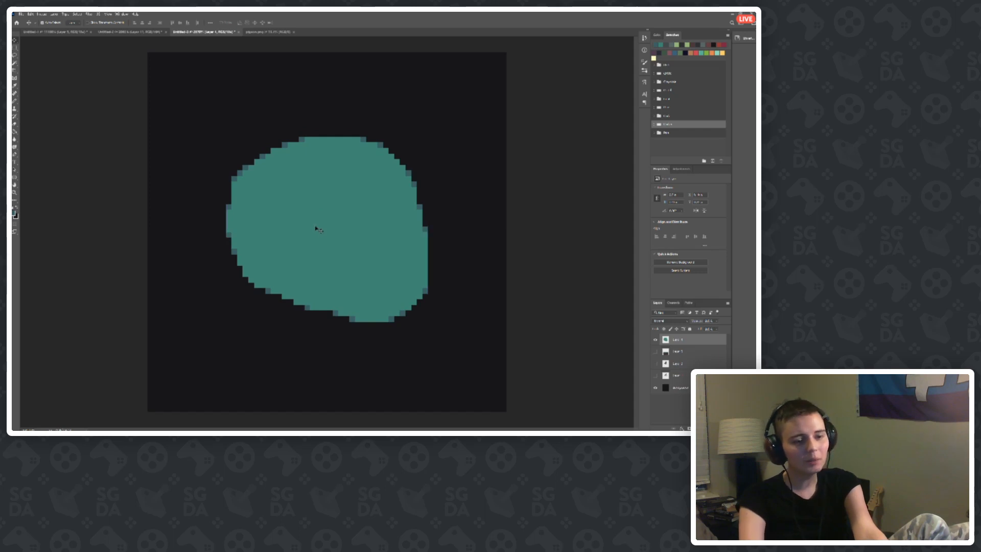
Step: Delete the teal blob's layer and reactivate the brush
key("ctrl+minus")
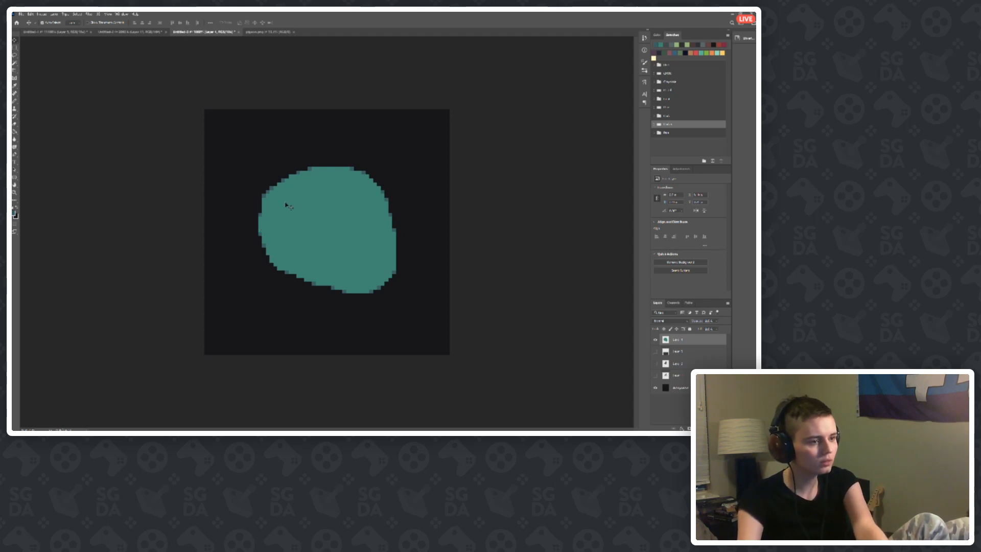
key("ctrl+plus")
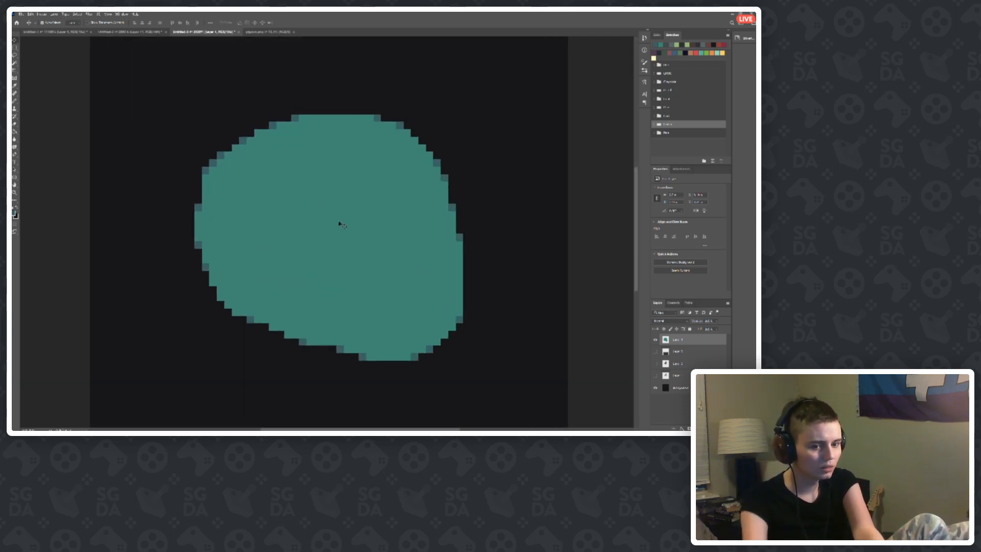
key("Delete")
key("b")
Step: Examine the branching colour ramps in the palette document, checking briefly against the empty canvas in the cat document
left_click(55, 32)
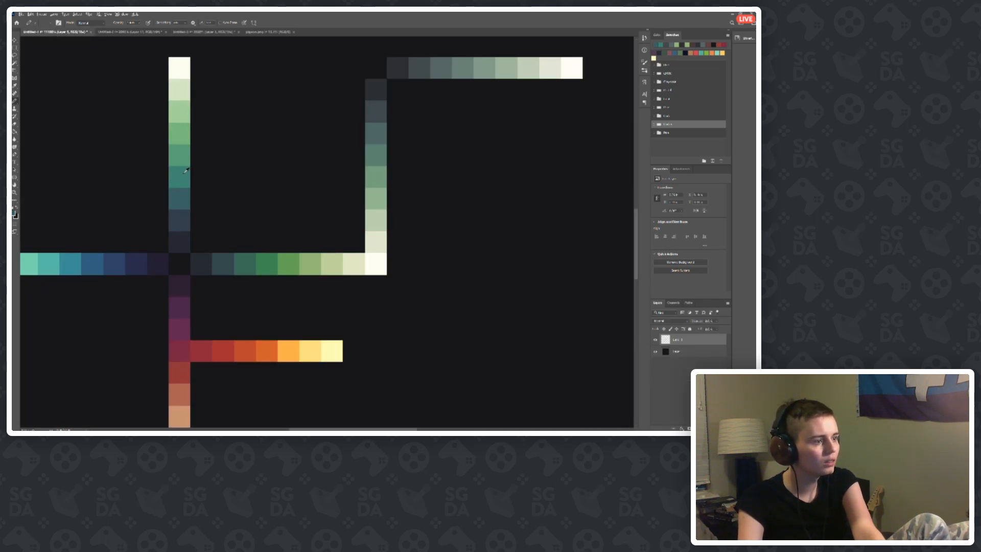
scroll(239, 211, "down", 7)
scroll(145, 238, "up", 4)
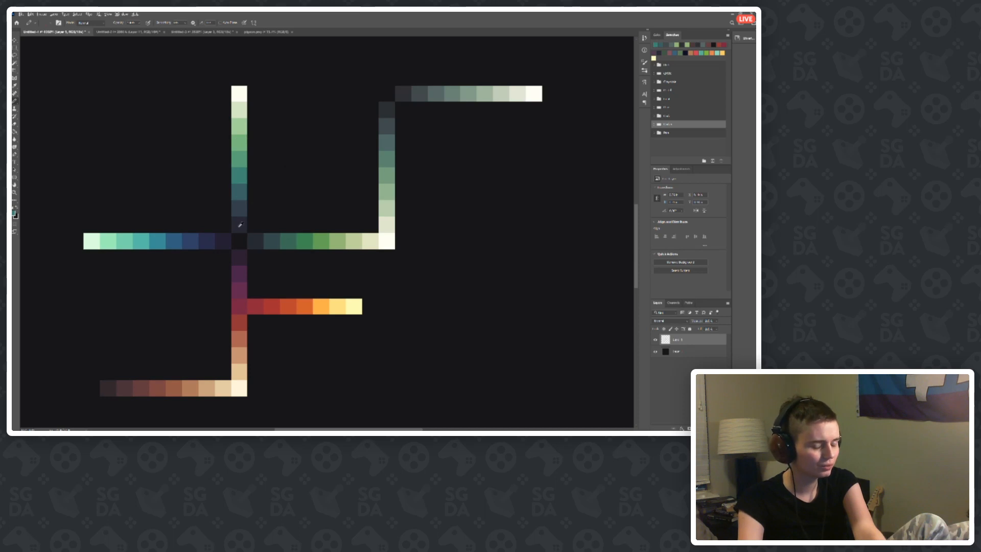
scroll(347, 203, "down", 2)
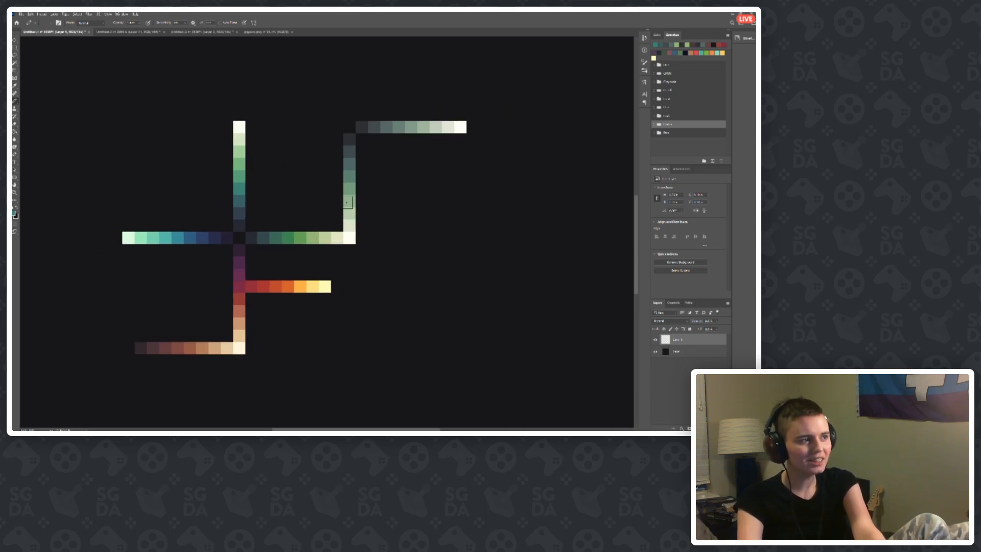
left_click(219, 34)
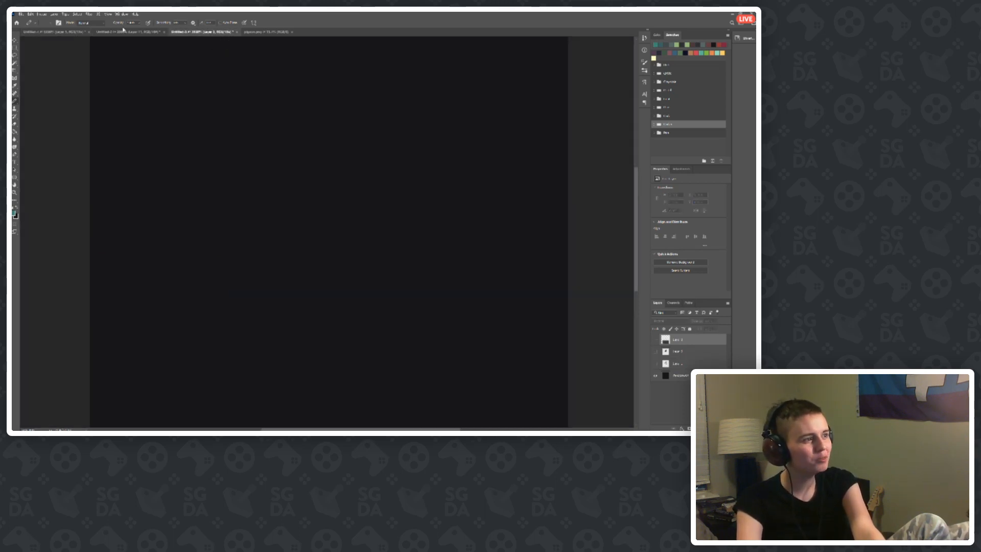
left_click(73, 34)
scroll(247, 223, "up", 2)
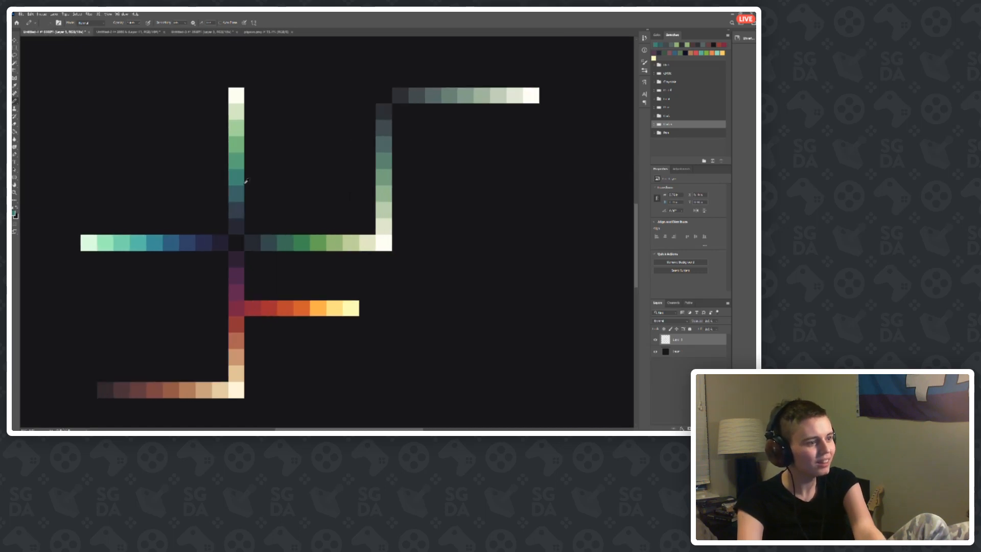
Step: Return to the cat document and add a new empty layer above the hidden cat layers
mouse_move(243, 183)
left_mouse_down()
mouse_move(243, 156)
mouse_move(245, 185)
left_mouse_up()
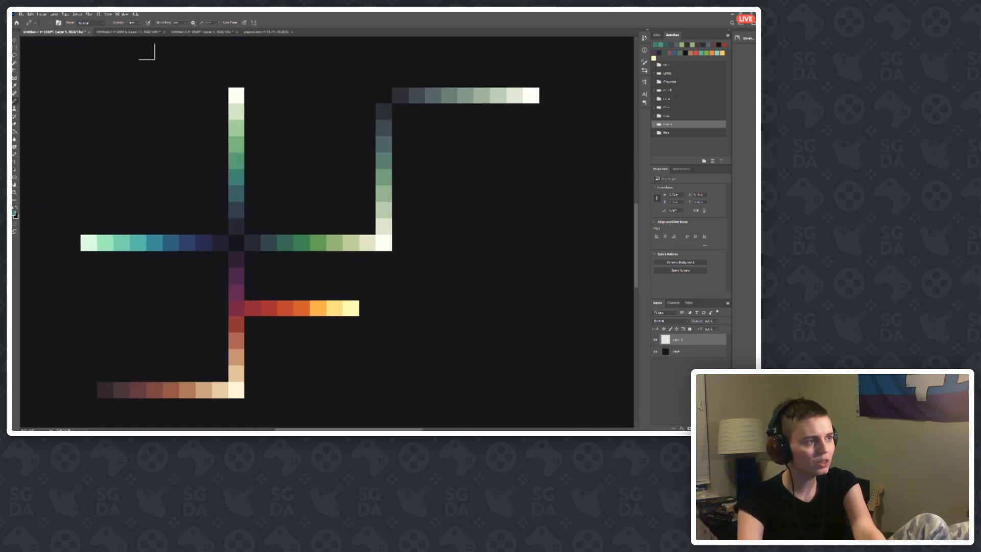
left_click(201, 32)
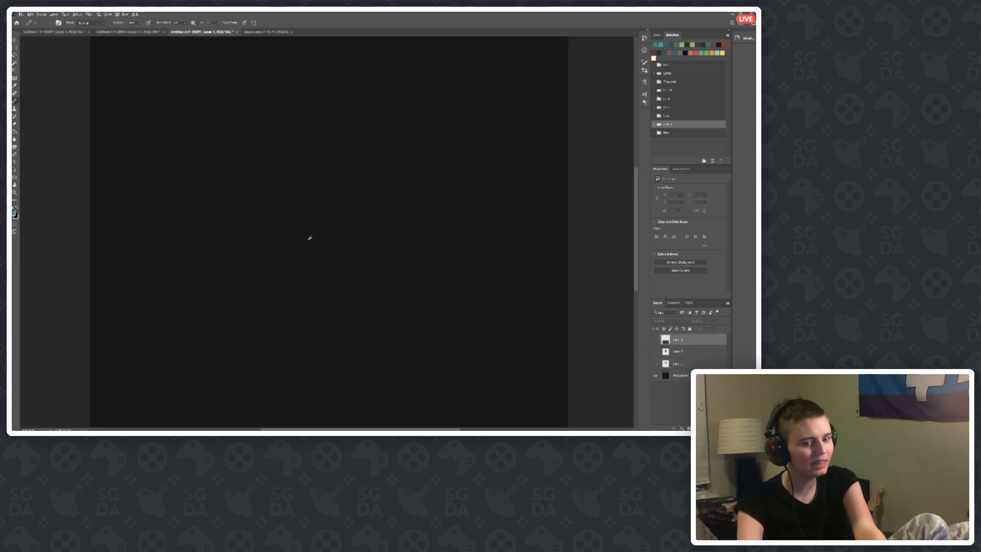
scroll(311, 237, "down", 1)
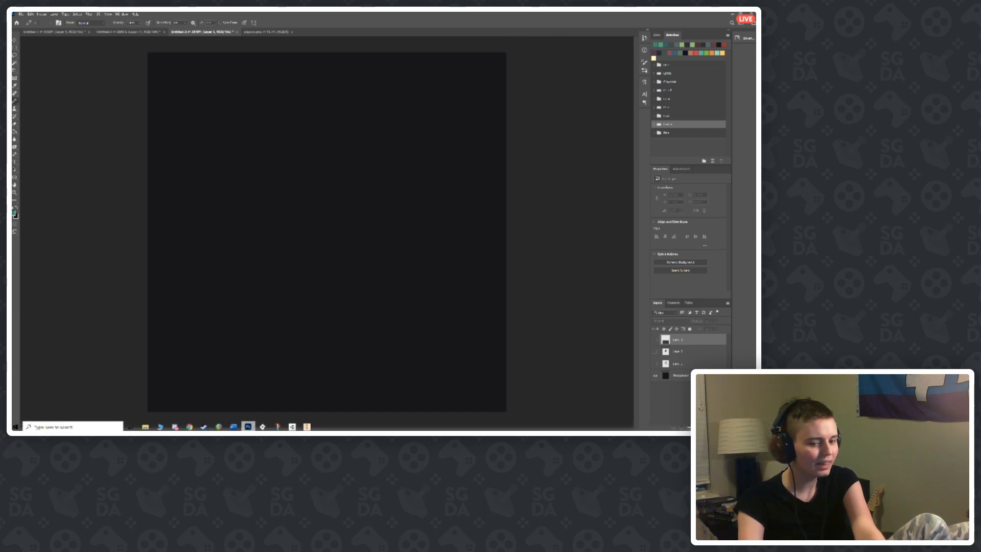
left_click(713, 428)
scroll(309, 245, "up", 1)
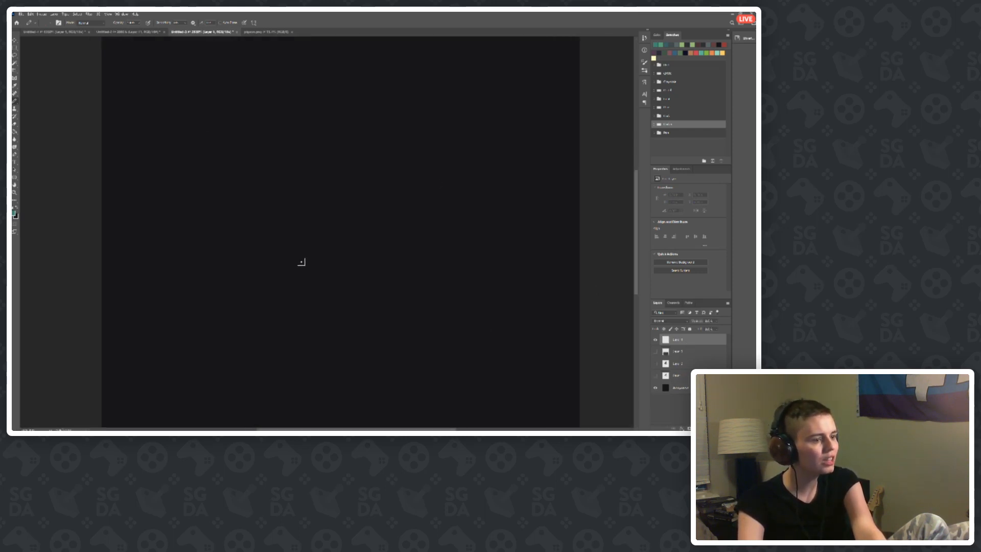
Step: Try freehand teal loops and sweeping curves on the empty layer, undoing each stroke
mouse_move(254, 267)
left_mouse_down()
mouse_move(318, 133)
mouse_move(293, 265)
left_mouse_up()
key("ctrl+z")
mouse_move(291, 183)
left_mouse_down()
mouse_move(295, 155)
mouse_move(345, 131)
left_mouse_up()
key("ctrl+z")
mouse_move(319, 260)
left_mouse_down()
mouse_move(180, 257)
mouse_move(212, 326)
left_mouse_up()
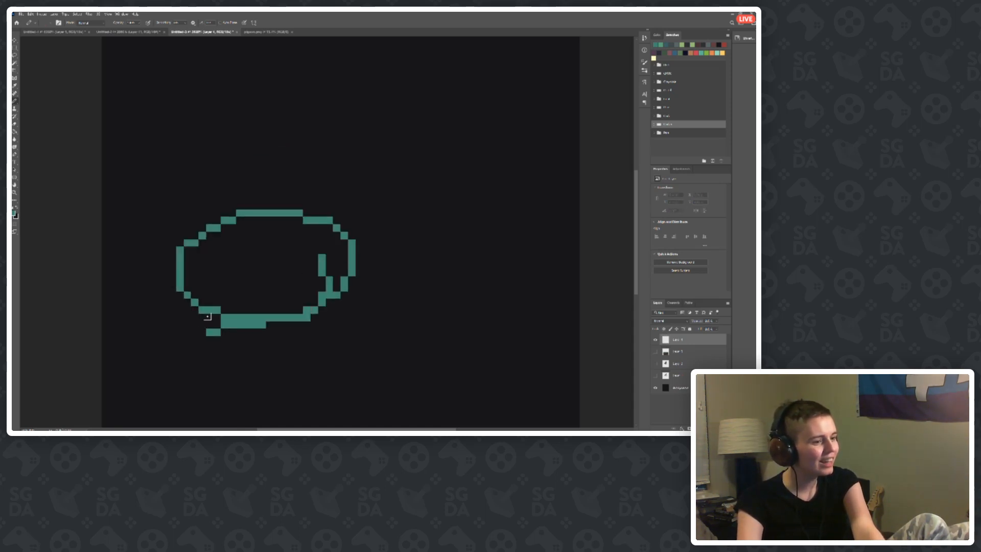
key("ctrl+z")
mouse_move(262, 207)
left_mouse_down()
mouse_move(335, 114)
mouse_move(337, 97)
mouse_move(528, 118)
mouse_move(344, 303)
mouse_move(357, 320)
left_mouse_up()
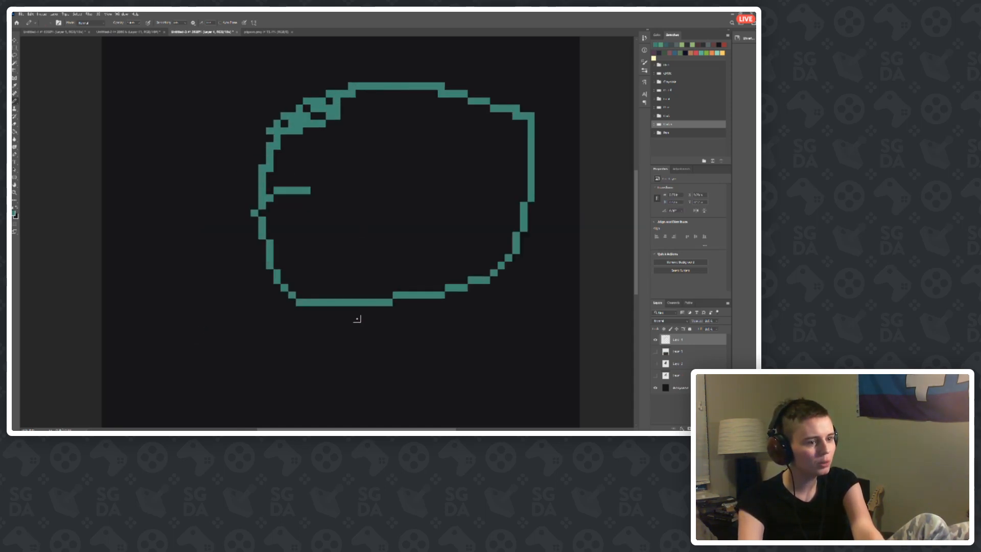
key("ctrl+z")
left_click_drag(270, 302, 411, 312)
key("ctrl+z")
mouse_move(186, 247)
left_mouse_down()
mouse_move(274, 314)
mouse_move(574, 346)
left_mouse_up()
key("ctrl+z")
mouse_move(158, 261)
left_mouse_down()
mouse_move(283, 304)
mouse_move(526, 277)
left_mouse_up()
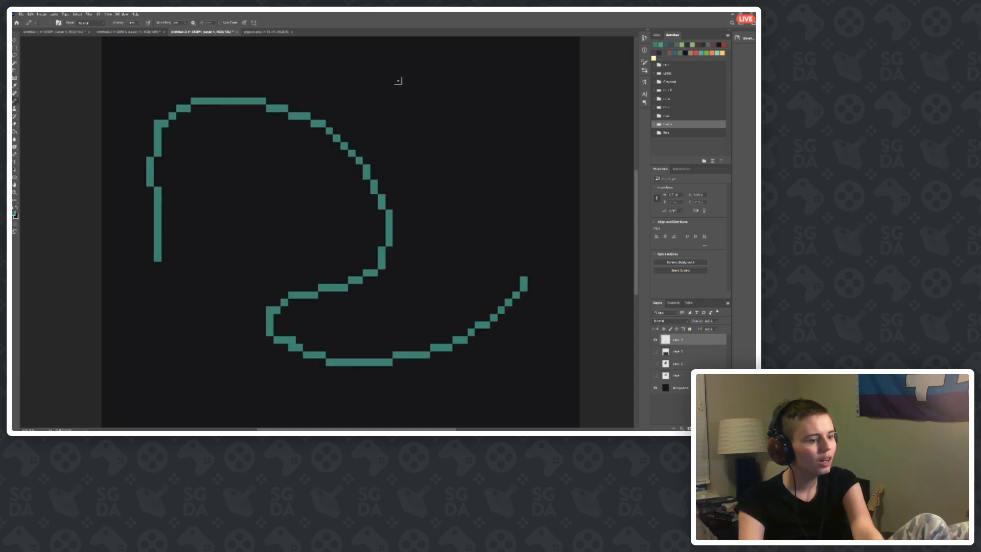
key("ctrl+z")
Step: Adjust the brush smoothing and try S-shaped teal curves across the canvas, undoing each one
left_click(184, 24)
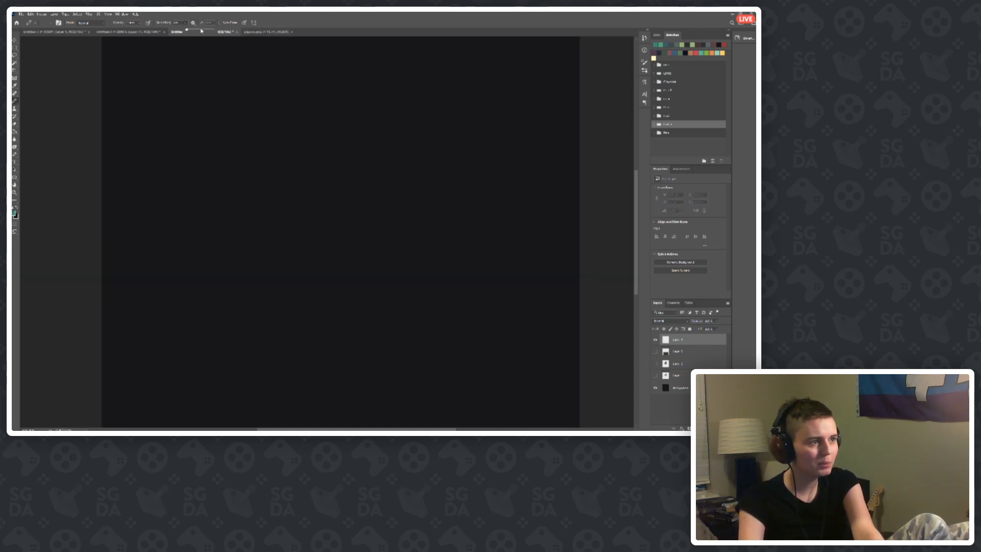
mouse_move(202, 244)
left_mouse_down()
mouse_move(405, 230)
mouse_move(572, 265)
mouse_move(529, 378)
mouse_move(538, 302)
left_mouse_up()
scroll(176, 271, "down", 11)
scroll(174, 247, "up", 4)
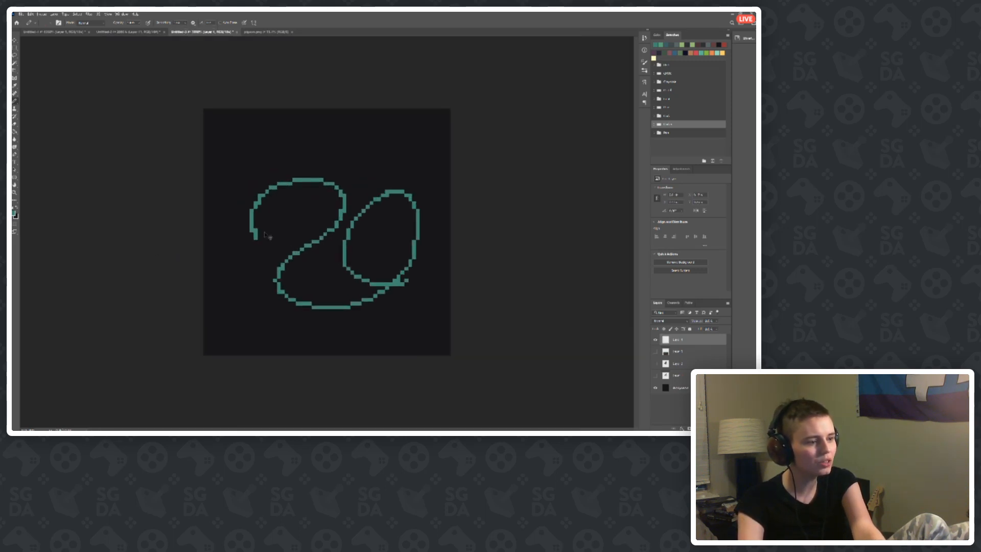
key("ctrl+z")
mouse_move(248, 233)
left_mouse_down()
mouse_move(262, 118)
mouse_move(332, 225)
mouse_move(215, 251)
mouse_move(319, 334)
mouse_move(418, 199)
mouse_move(297, 271)
mouse_move(407, 220)
left_mouse_up()
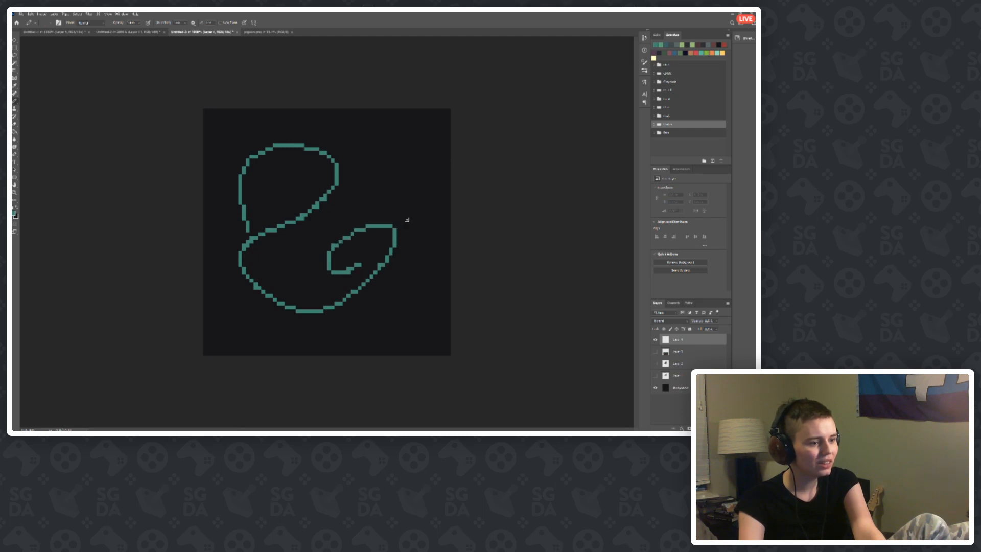
key("ctrl+z")
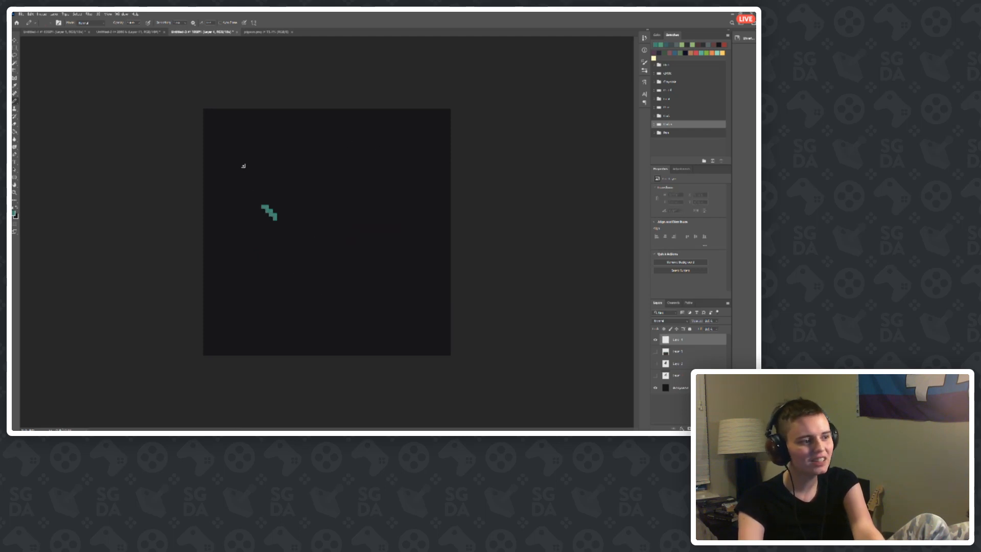
mouse_move(243, 166)
left_mouse_down()
mouse_move(335, 95)
mouse_move(386, 131)
mouse_move(412, 197)
left_mouse_up()
key("ctrl+z")
Step: Try a large looping teal curve ending in a short separate diagonal stroke, check it at several sizes and undo both
mouse_move(294, 232)
left_mouse_down()
mouse_move(355, 120)
mouse_move(434, 186)
mouse_move(402, 310)
mouse_move(285, 346)
mouse_move(220, 288)
mouse_move(297, 252)
mouse_move(349, 276)
mouse_move(423, 348)
left_mouse_up()
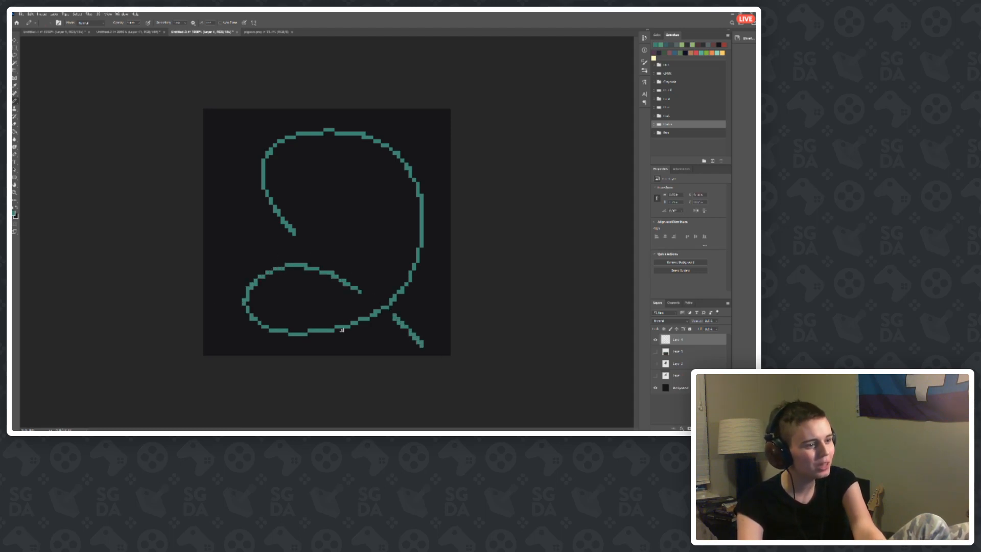
key("ctrl+minus")
key("ctrl+plus")
key("ctrl+plus")
key("ctrl+z")
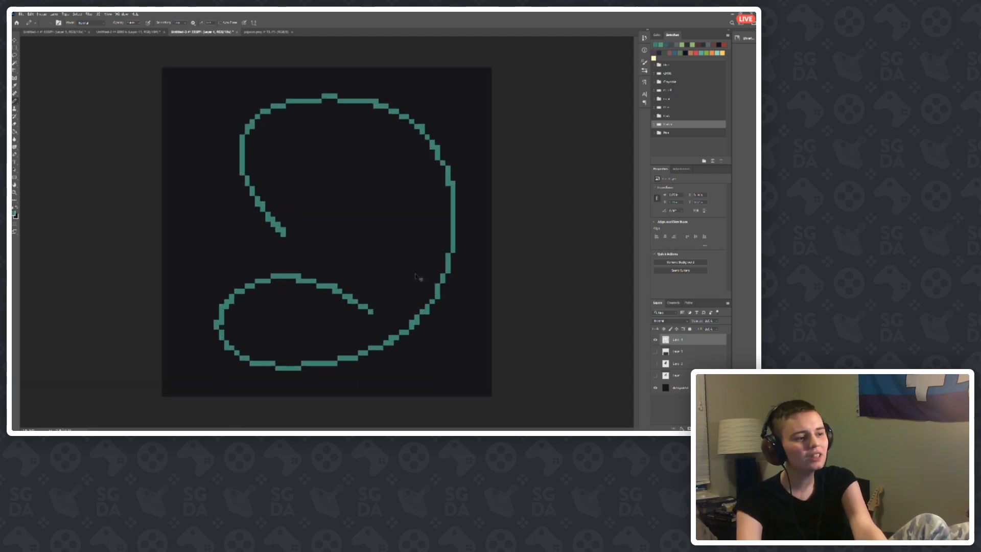
key("ctrl+z")
key("ctrl+plus")
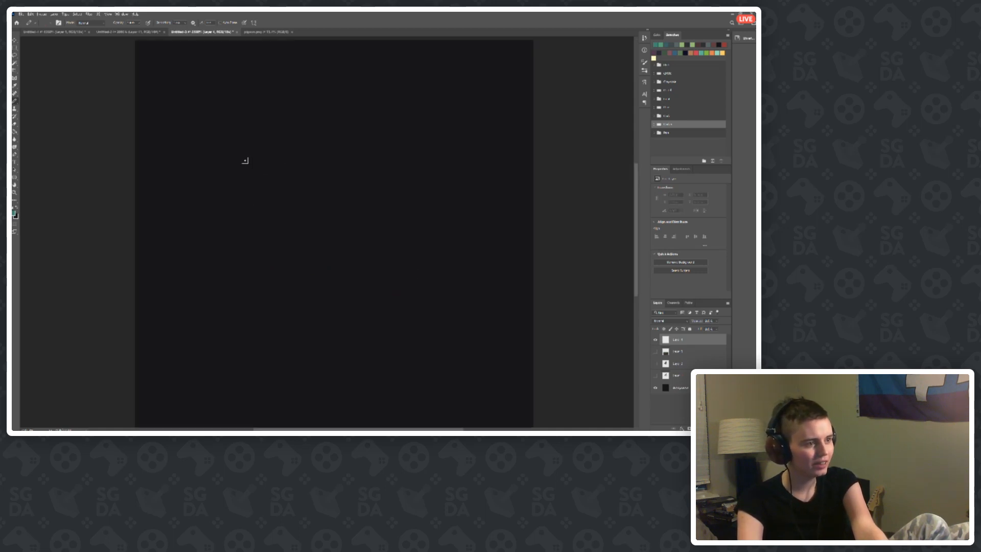
Step: Try a smooth S-shaped teal curve, view it at a very small size and undo it
mouse_move(220, 138)
left_mouse_down()
mouse_move(234, 53)
mouse_move(332, 40)
mouse_move(459, 83)
mouse_move(492, 194)
mouse_move(398, 257)
mouse_move(308, 284)
mouse_move(259, 312)
mouse_move(238, 352)
mouse_move(266, 404)
mouse_move(358, 426)
mouse_move(460, 362)
mouse_move(445, 268)
mouse_move(403, 244)
mouse_move(245, 229)
mouse_move(160, 303)
mouse_move(184, 371)
mouse_move(241, 390)
mouse_move(244, 323)
left_mouse_up()
key("ctrl+minus")
key("ctrl+minus")
key("ctrl+minus")
key("ctrl+minus")
key("ctrl+z")
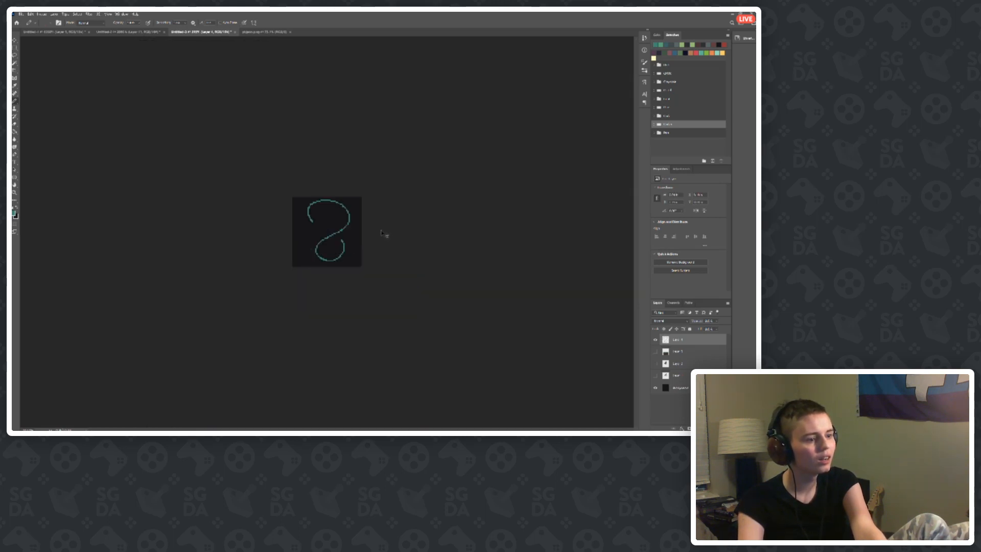
key("ctrl+z")
key("ctrl+plus")
key("ctrl+plus")
key("ctrl+plus")
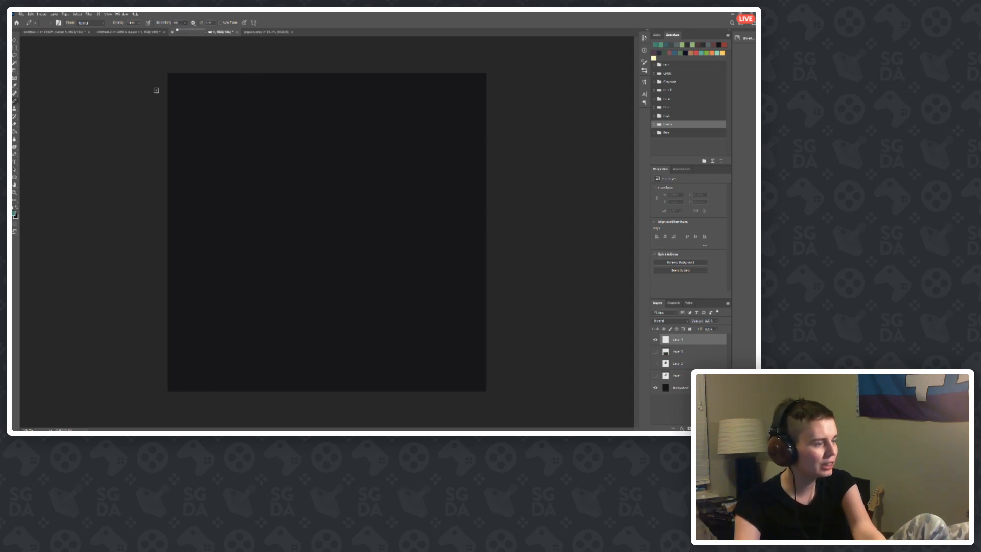
Step: Browse from the current image folder to the pixel-art folder and open the PNG of four circular landscapes
mouse_move(145, 426)
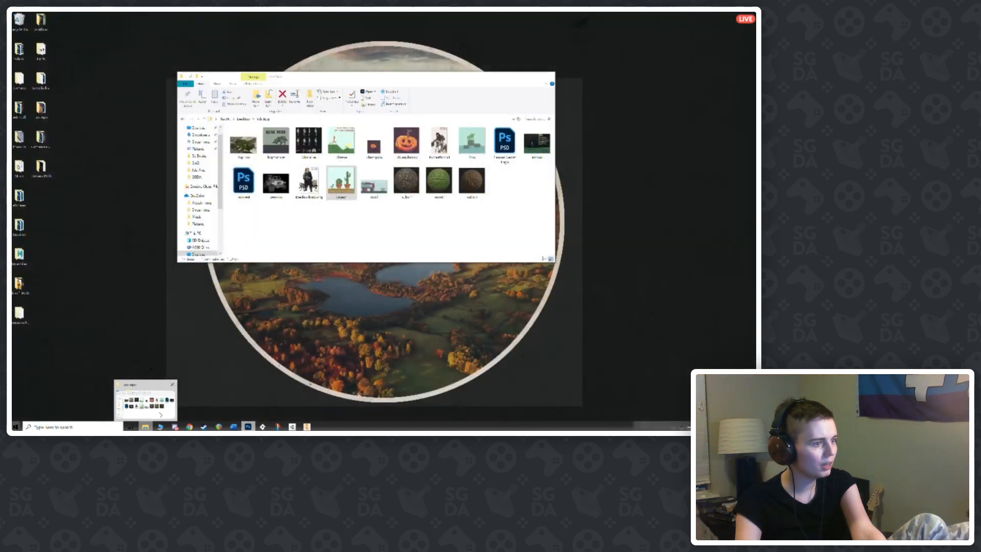
left_click(148, 403)
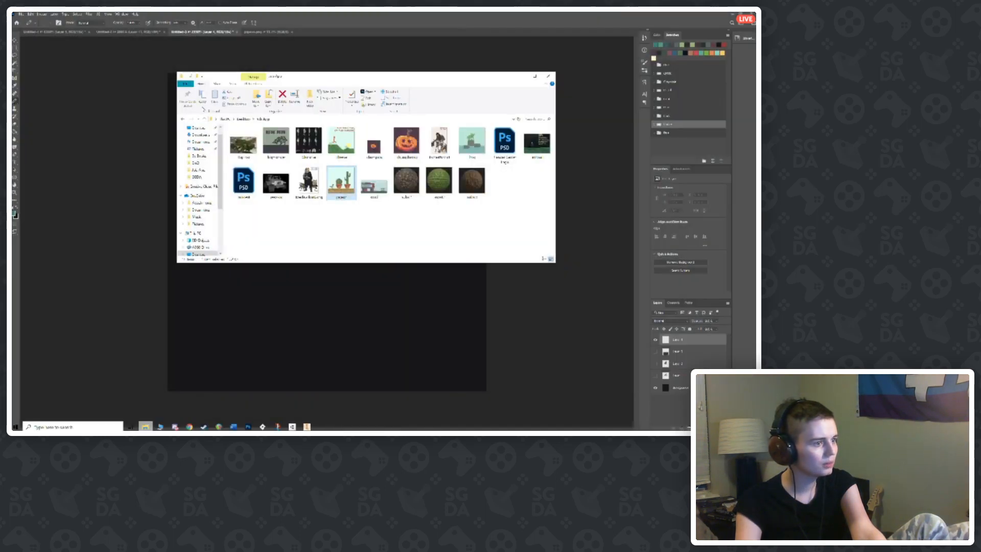
left_click(242, 118)
double_click(256, 138)
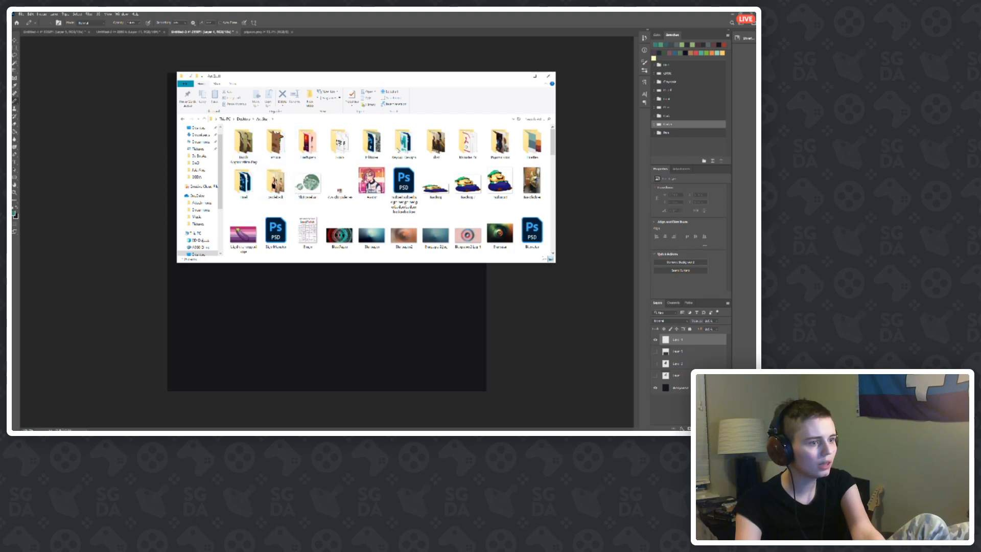
double_click(244, 181)
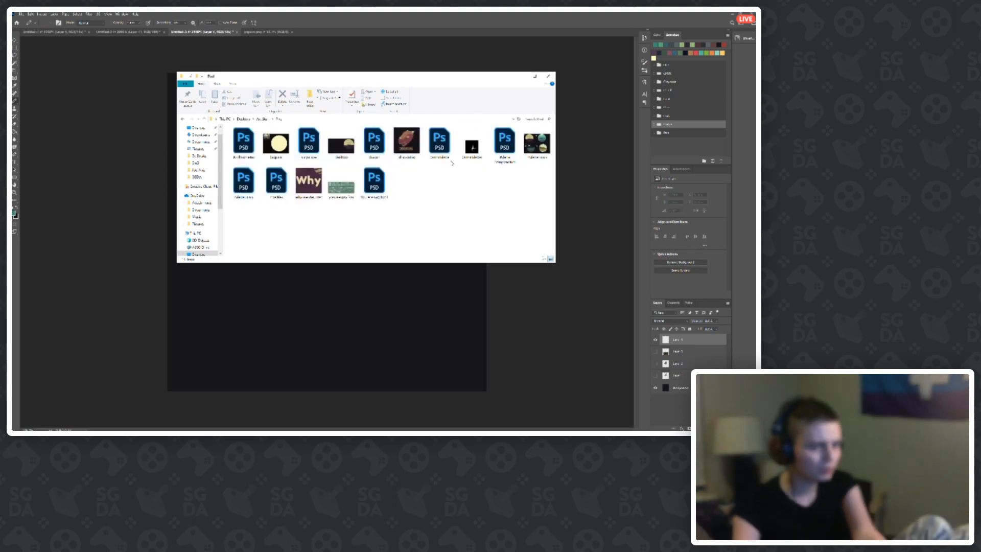
double_click(528, 149)
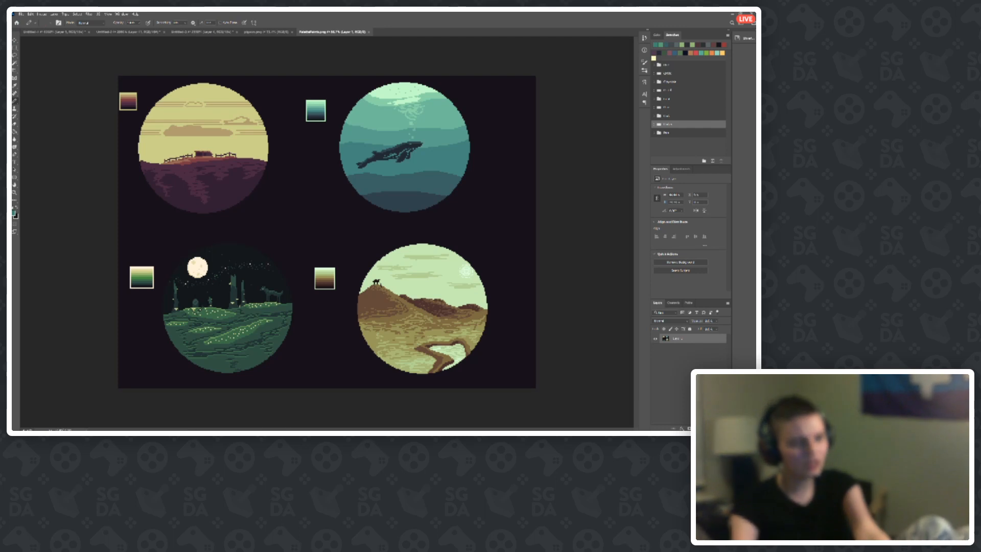
Step: Examine the four circular landscapes and the small colour ramp beside each one
scroll(379, 296, "up", 6)
scroll(342, 199, "down", 5)
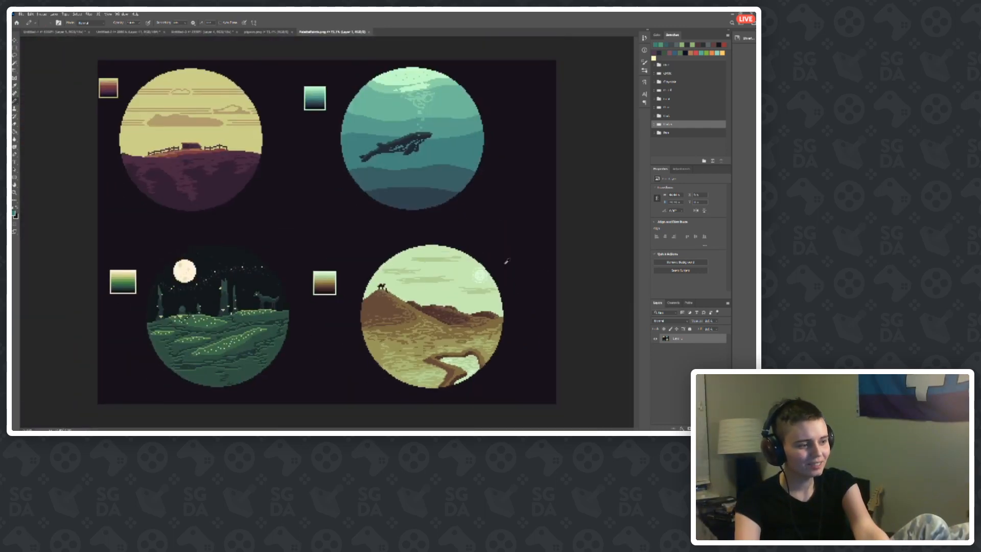
scroll(203, 331, "up", 3)
scroll(135, 252, "down", 2)
scroll(123, 119, "up", 5)
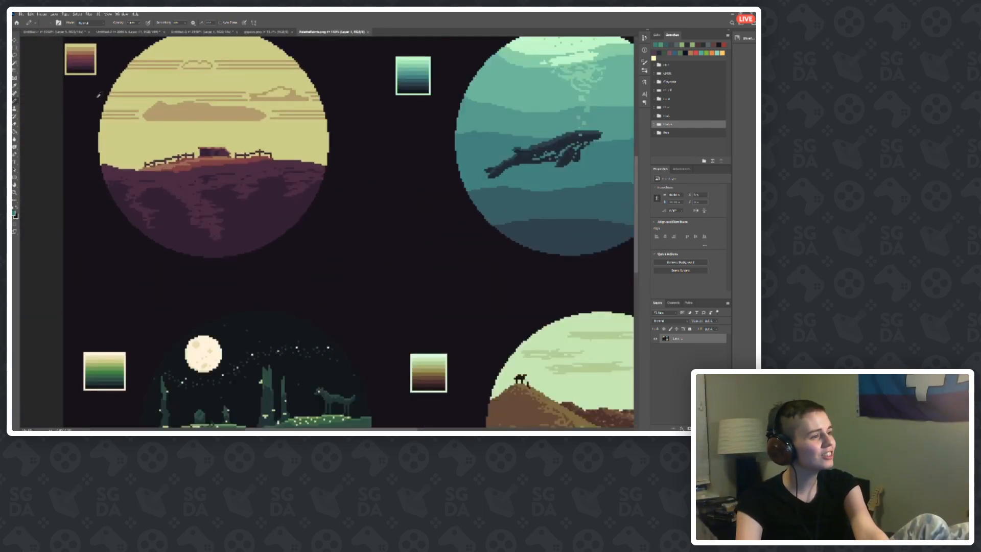
scroll(116, 144, "up", 2)
scroll(327, 230, "down", 6)
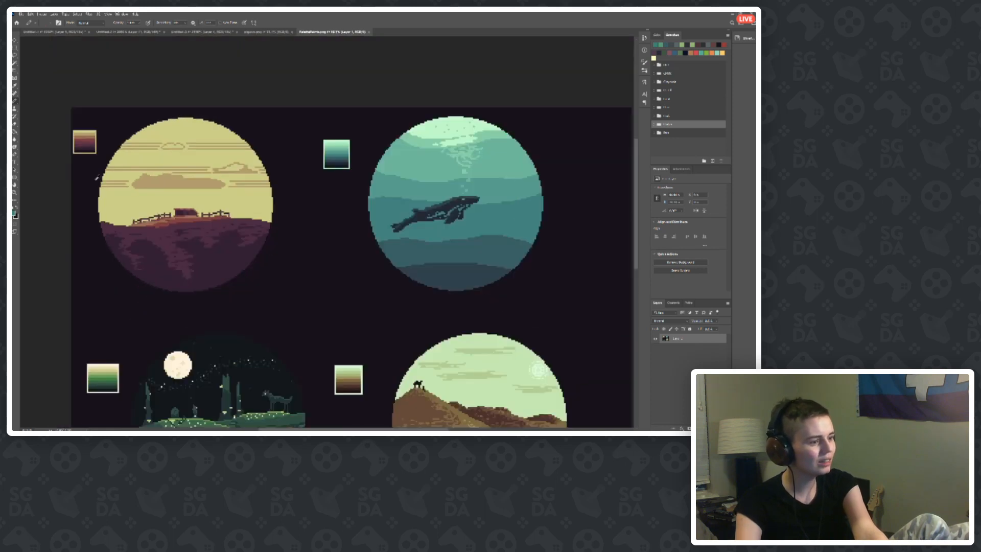
Step: Examine the desert landscape's shading, river, clouds and sun against its brown-to-green colour ramp
scroll(511, 369, "up", 5)
scroll(508, 319, "down", 4)
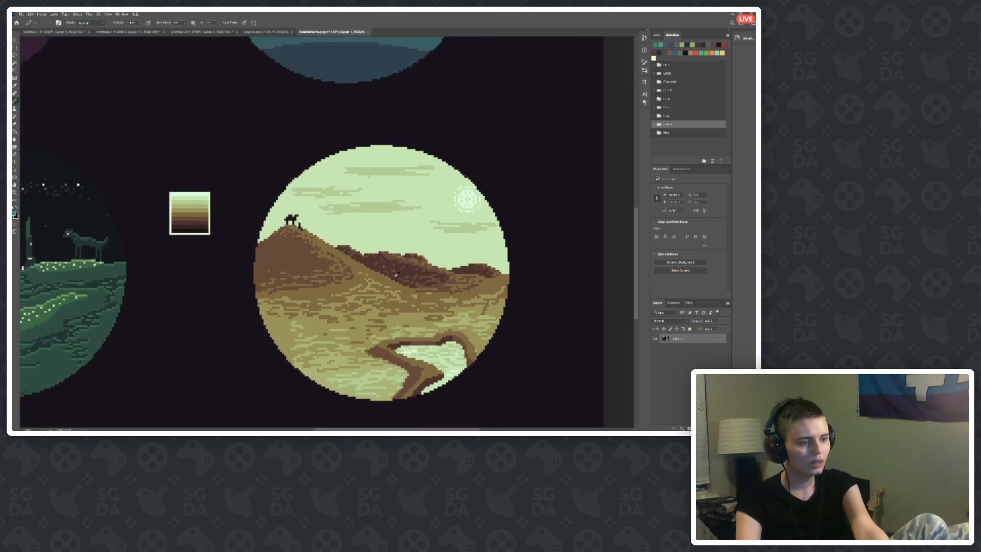
scroll(470, 313, "up", 4)
scroll(263, 271, "up", 2)
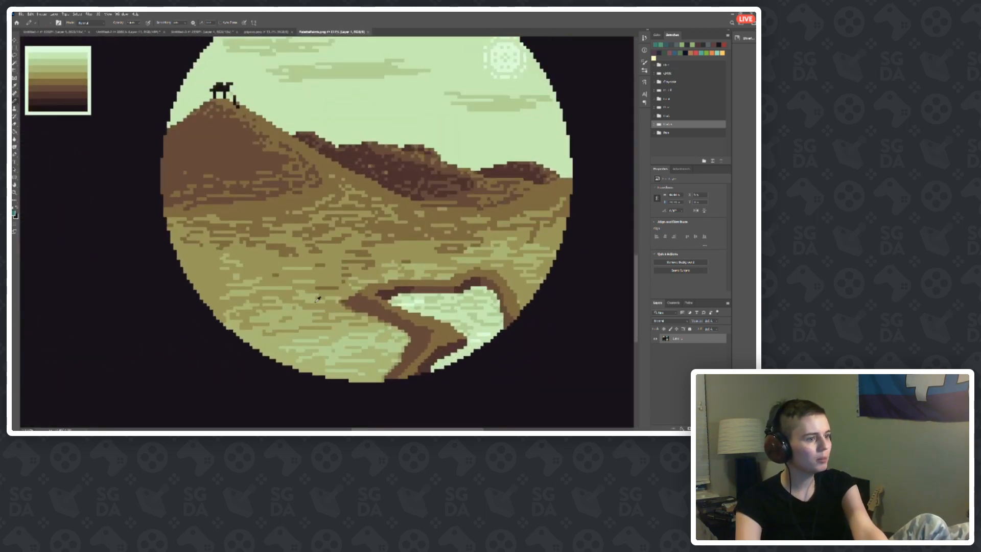
scroll(317, 295, "down", 5)
scroll(512, 317, "up", 4)
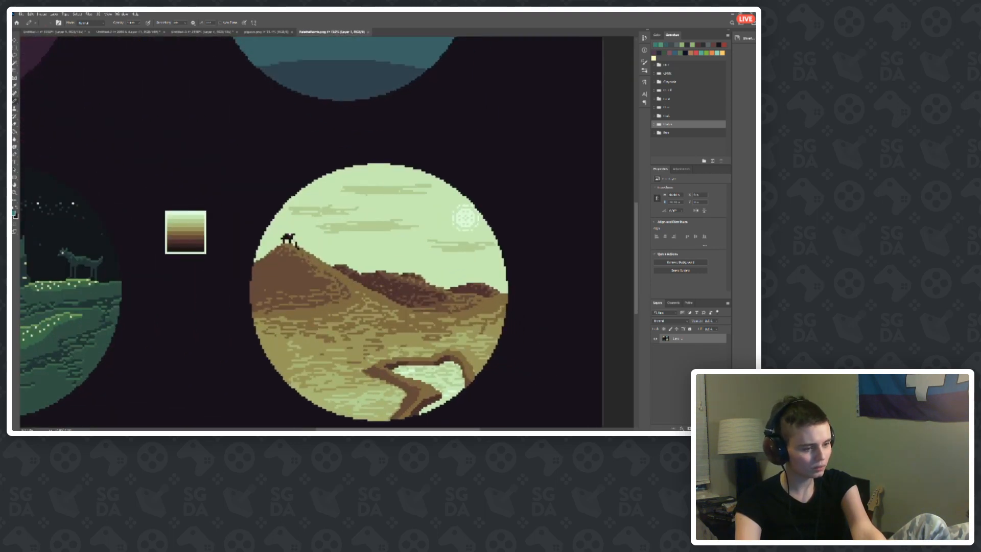
scroll(438, 333, "up", 2)
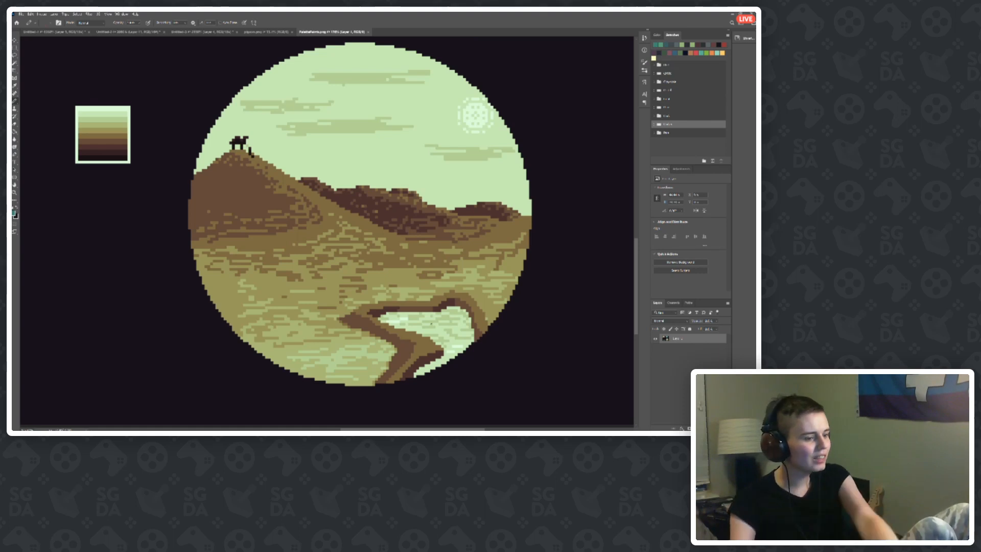
scroll(327, 246, "down", 4)
scroll(514, 395, "up", 3)
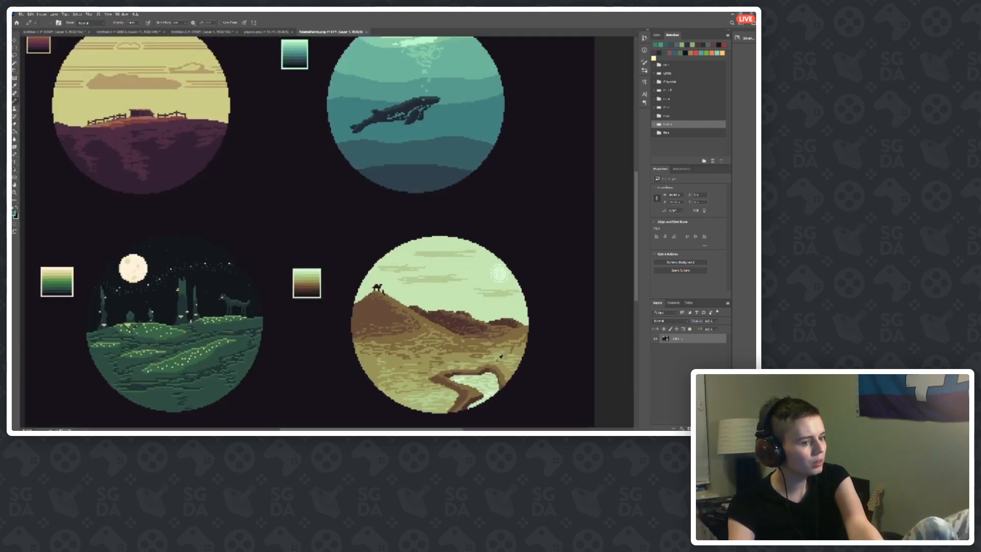
scroll(514, 396, "up", 3)
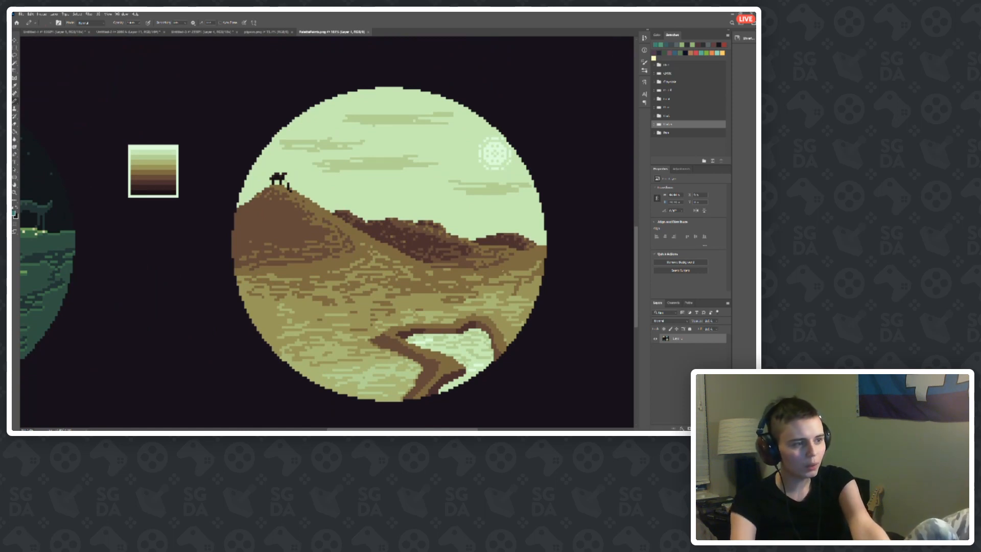
scroll(472, 367, "down", 5)
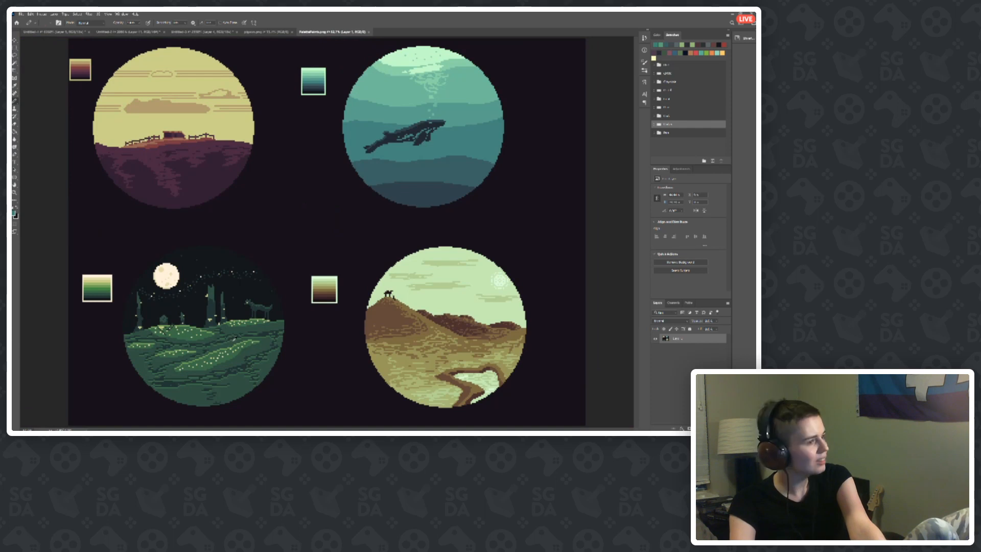
scroll(498, 325, "up", 4)
scroll(498, 324, "down", 1)
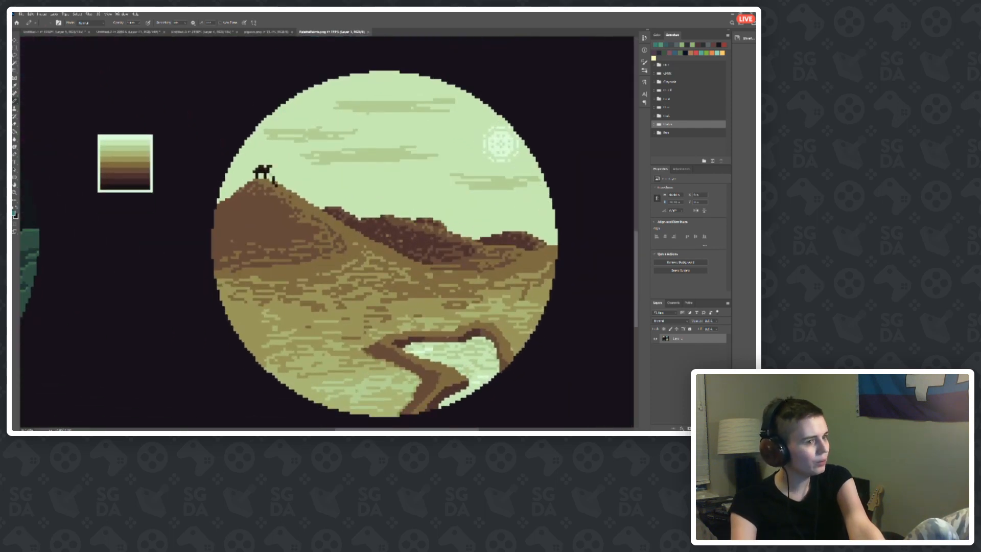
scroll(384, 232, "down", 1)
scroll(487, 321, "up", 1)
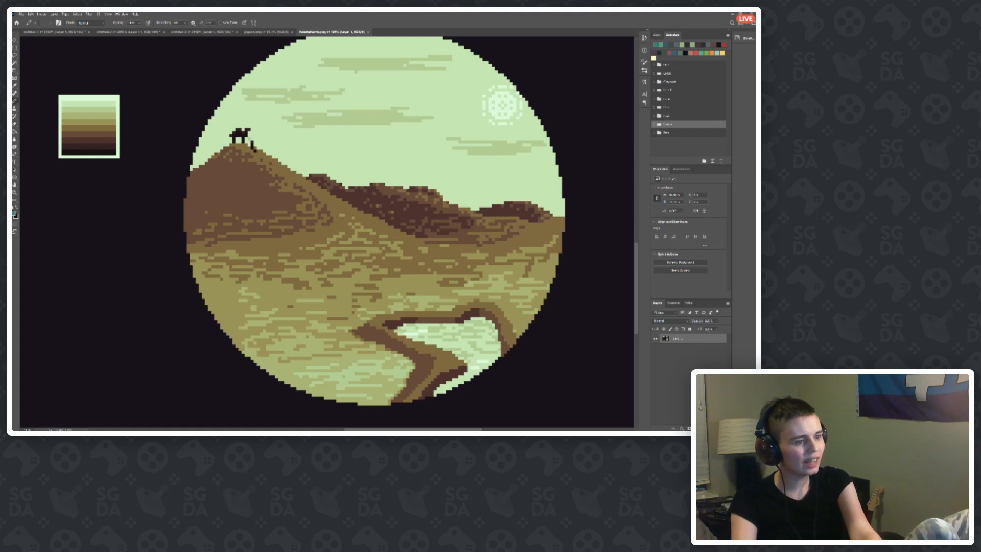
scroll(438, 282, "down", 2)
scroll(438, 282, "up", 2)
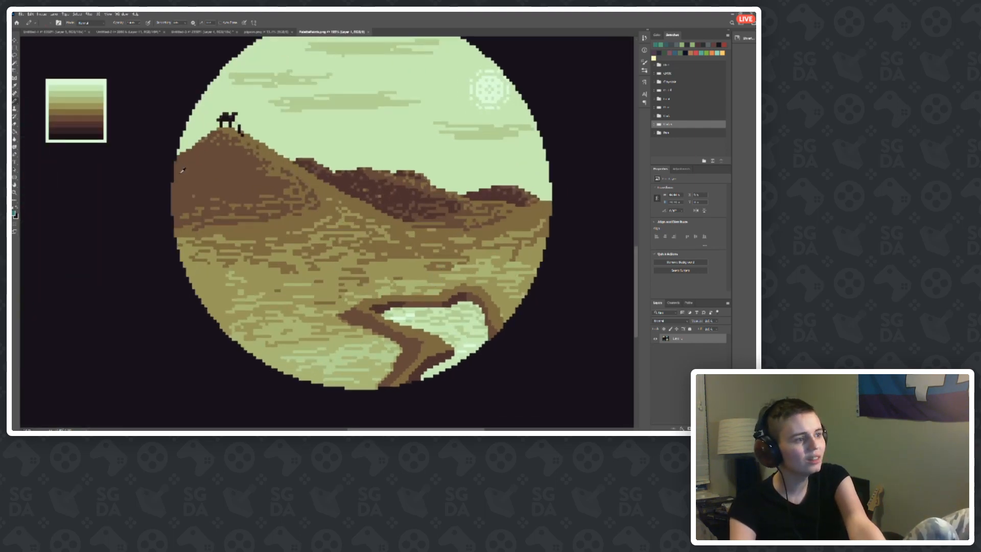
scroll(174, 171, "up", 1)
scroll(79, 186, "down", 2)
scroll(353, 168, "up", 1)
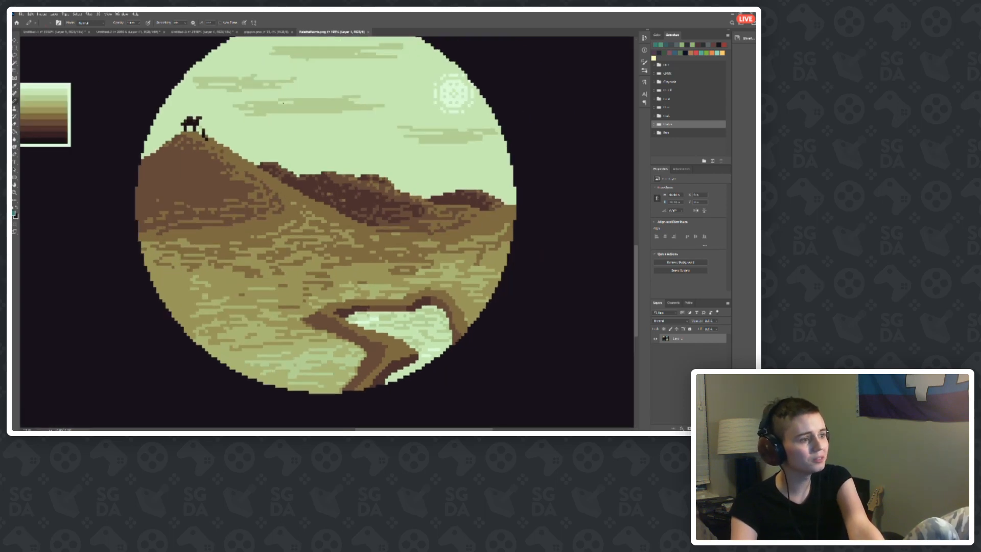
Step: Examine the dark camel and handler silhouettes on top of the dune in the desert landscape, up close and from afar
scroll(406, 160, "down", 2)
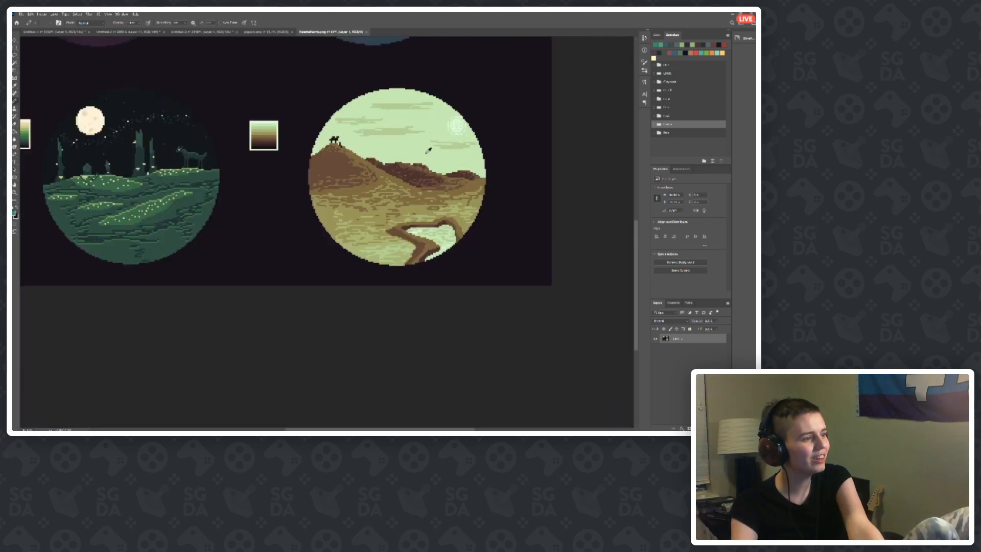
scroll(351, 118, "up", 2)
scroll(331, 153, "up", 4)
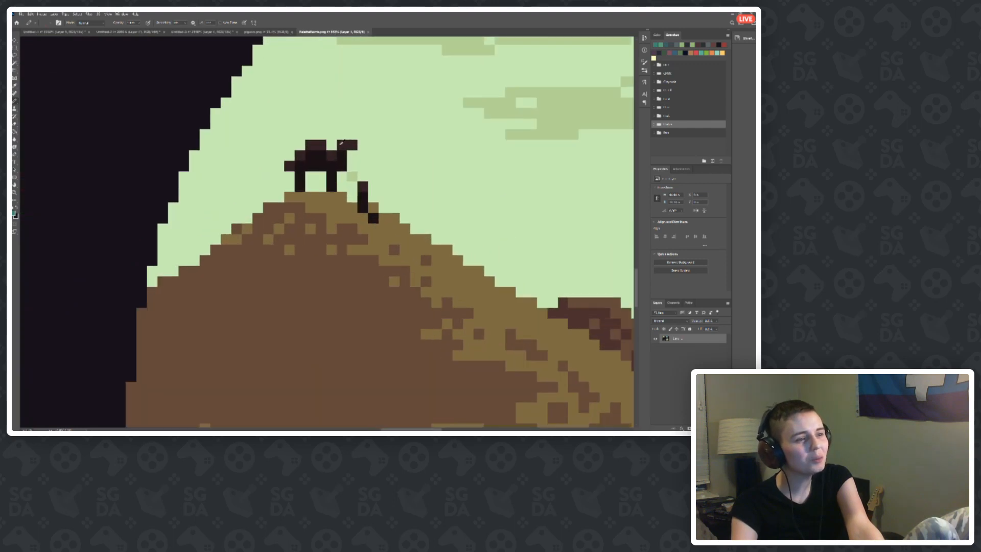
scroll(386, 206, "up", 1)
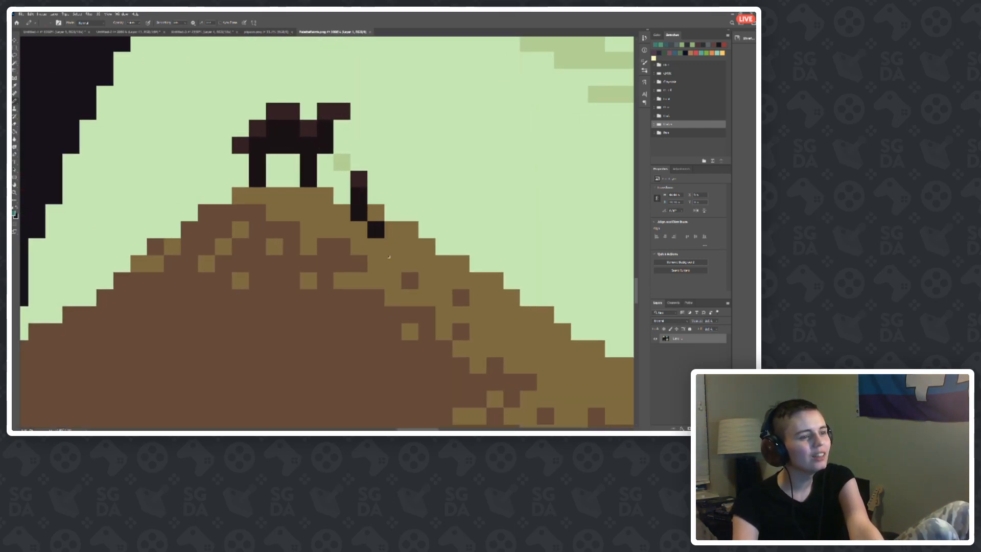
scroll(374, 224, "up", 2)
scroll(248, 152, "down", 2)
scroll(200, 120, "up", 1)
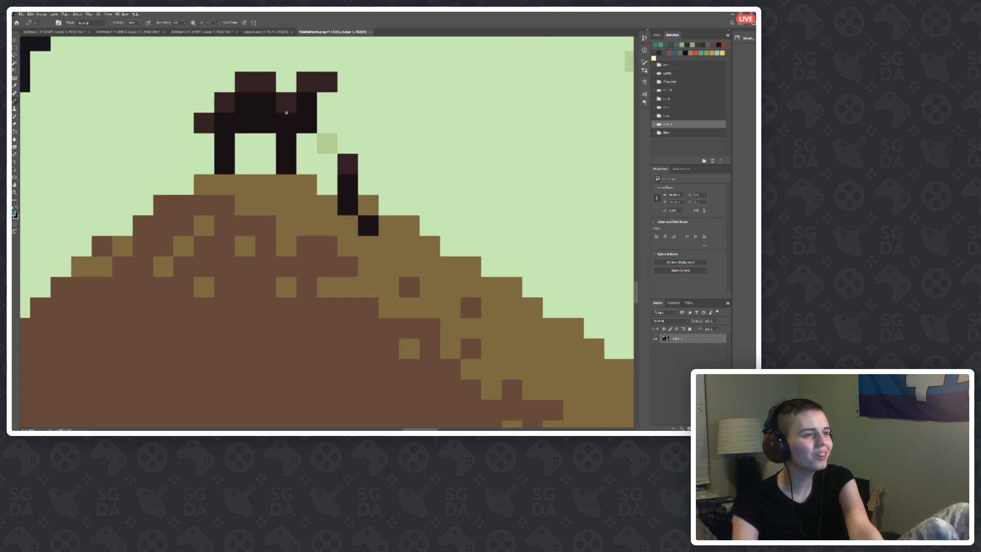
scroll(306, 95, "up", 1)
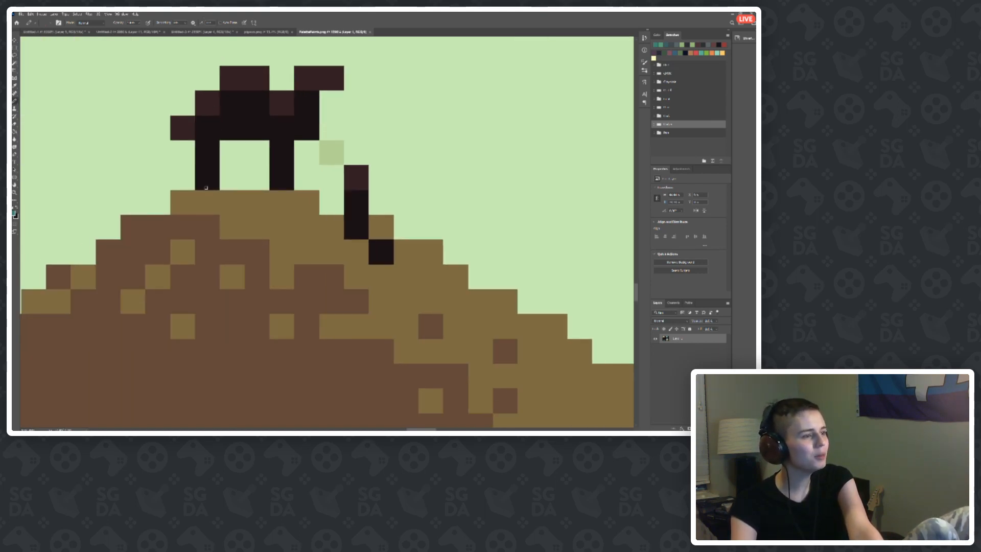
scroll(227, 132, "down", 3)
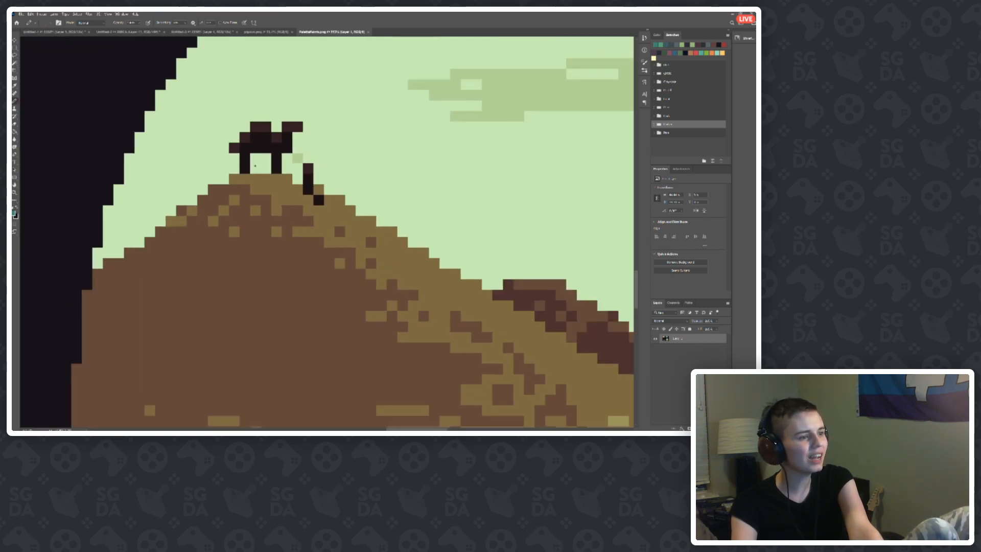
scroll(299, 153, "down", 5)
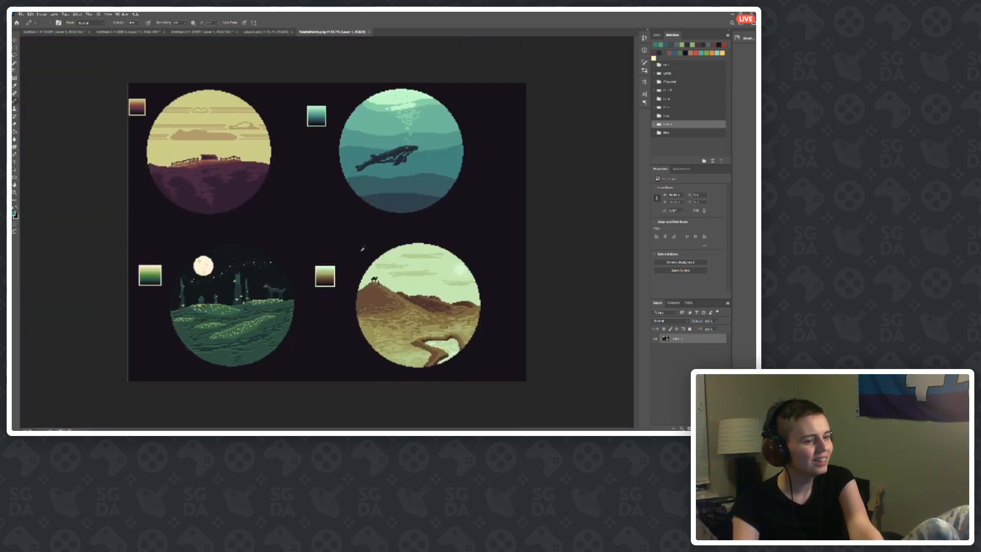
scroll(396, 314, "up", 3)
scroll(360, 219, "up", 2)
scroll(346, 239, "up", 12)
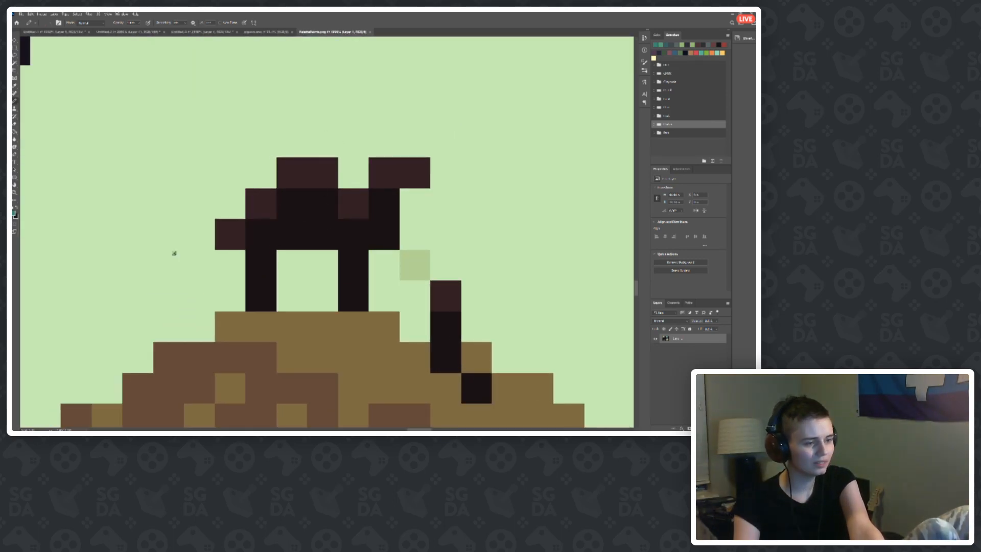
scroll(174, 253, "down", 12)
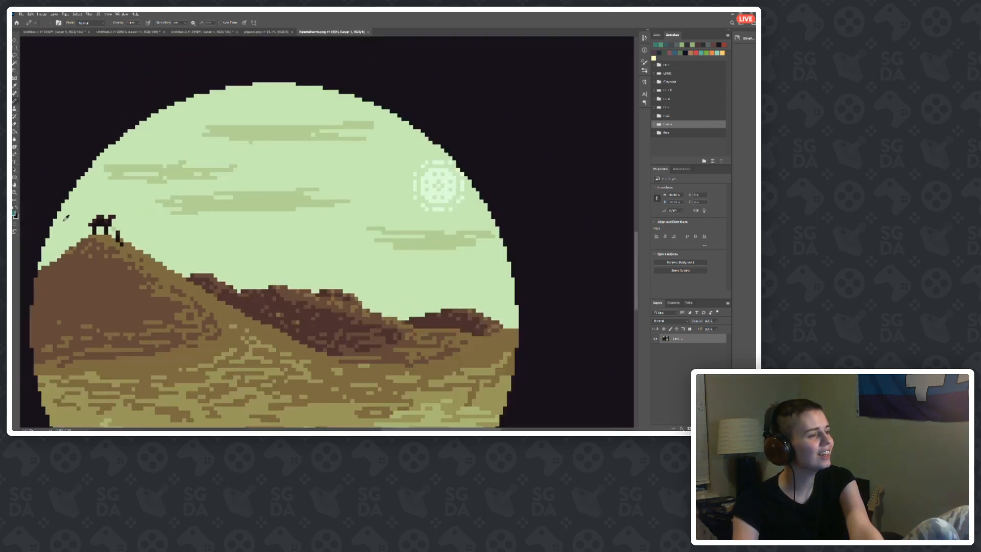
scroll(65, 218, "down", 3)
scroll(124, 238, "up", 8)
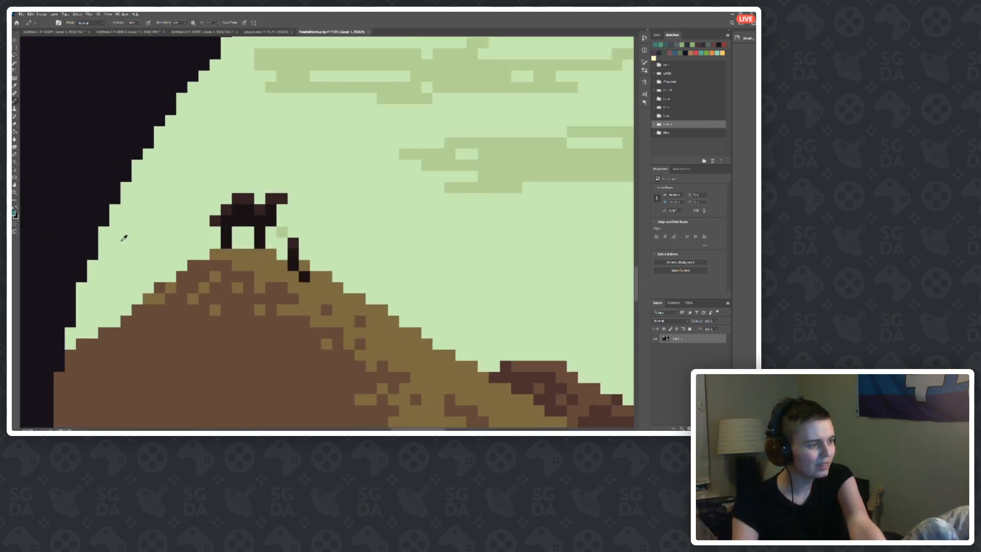
scroll(123, 238, "down", 10)
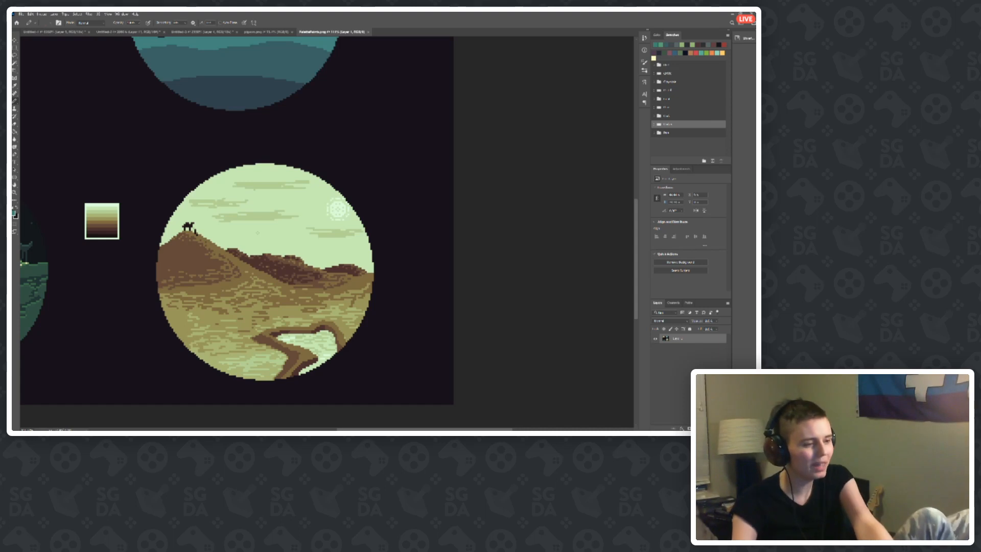
Step: Compare the desert landscape with its colour ramp and the other three circular scenes at different magnifications
scroll(393, 269, "down", 2)
scroll(285, 229, "down", 2)
scroll(478, 265, "up", 5)
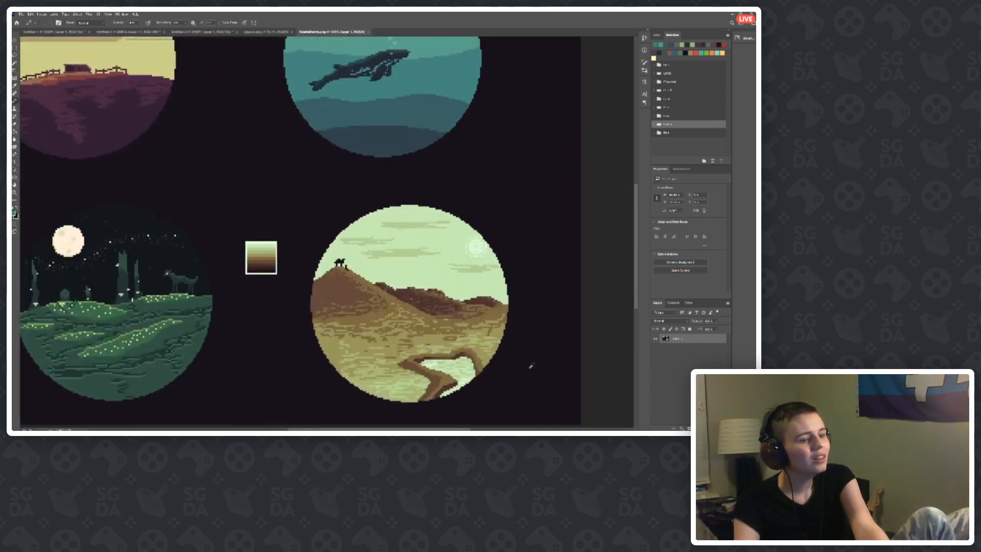
scroll(115, 228, "up", 3)
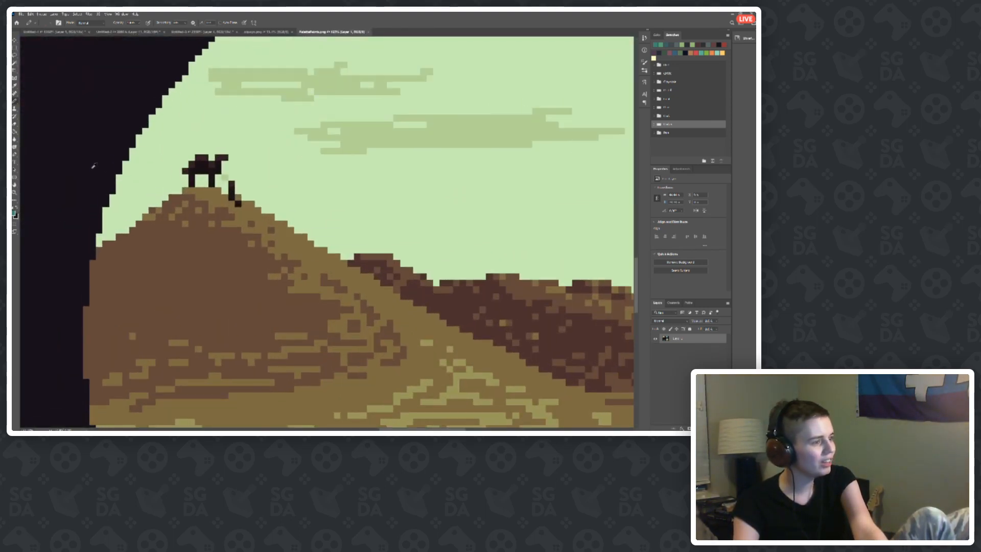
scroll(115, 228, "down", 3)
scroll(299, 230, "down", 2)
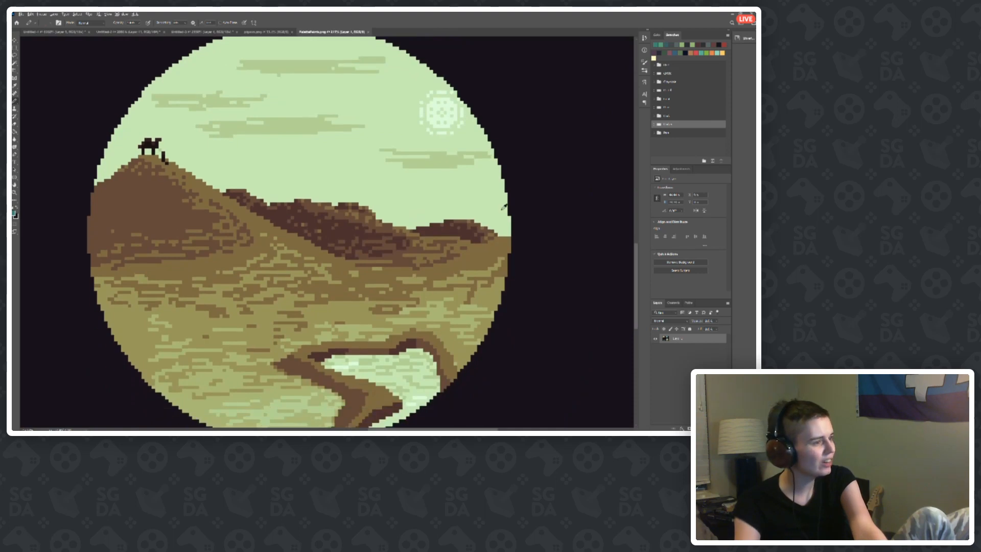
scroll(503, 207, "down", 1)
scroll(118, 151, "up", 3)
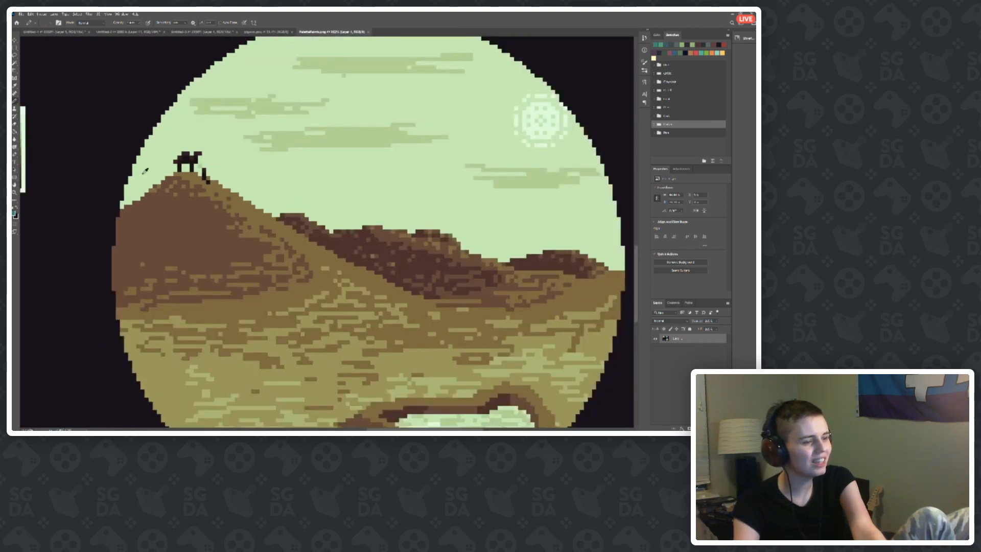
scroll(145, 170, "down", 2)
scroll(410, 233, "down", 1)
scroll(464, 234, "down", 3)
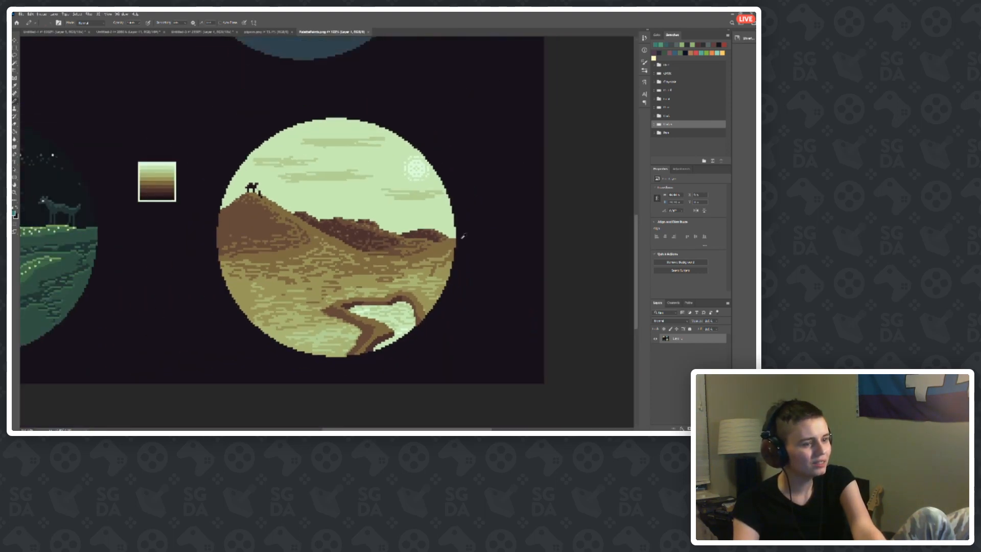
scroll(449, 203, "down", 2)
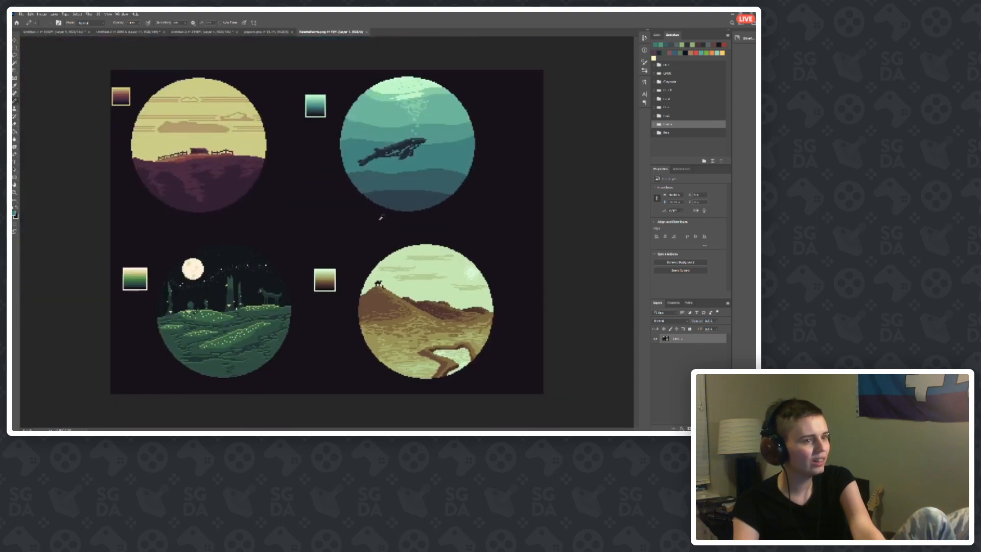
scroll(559, 286, "up", 2)
scroll(592, 362, "up", 3)
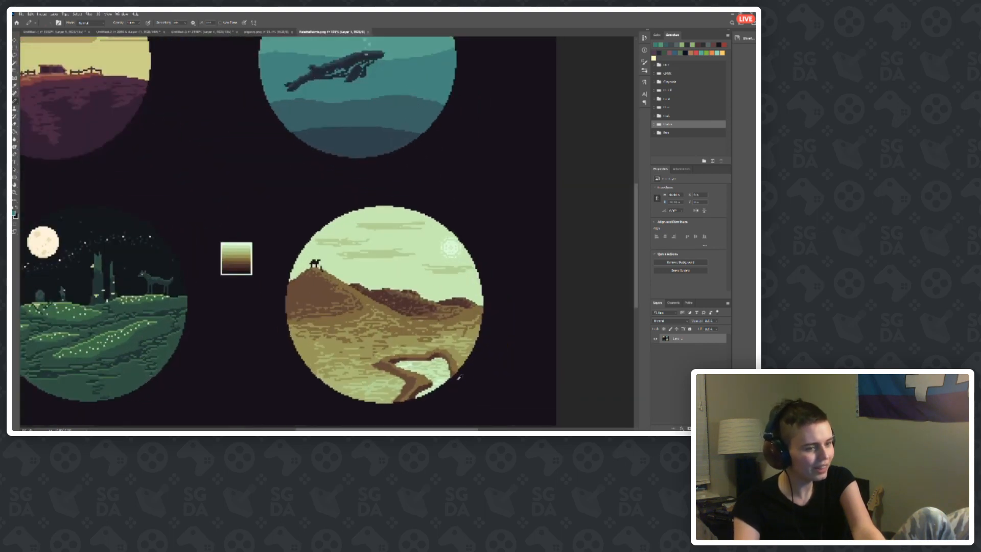
scroll(338, 236, "up", 3)
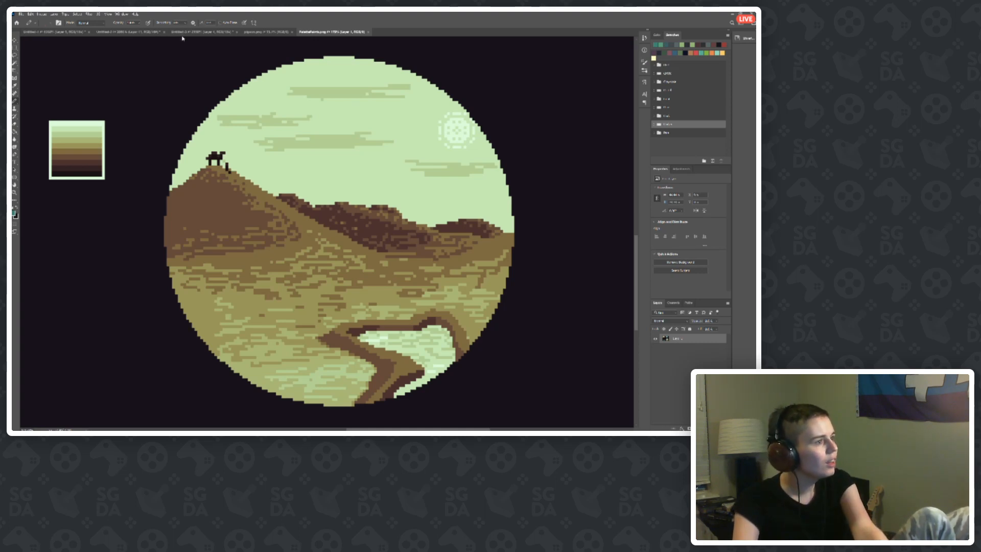
scroll(262, 147, "down", 4)
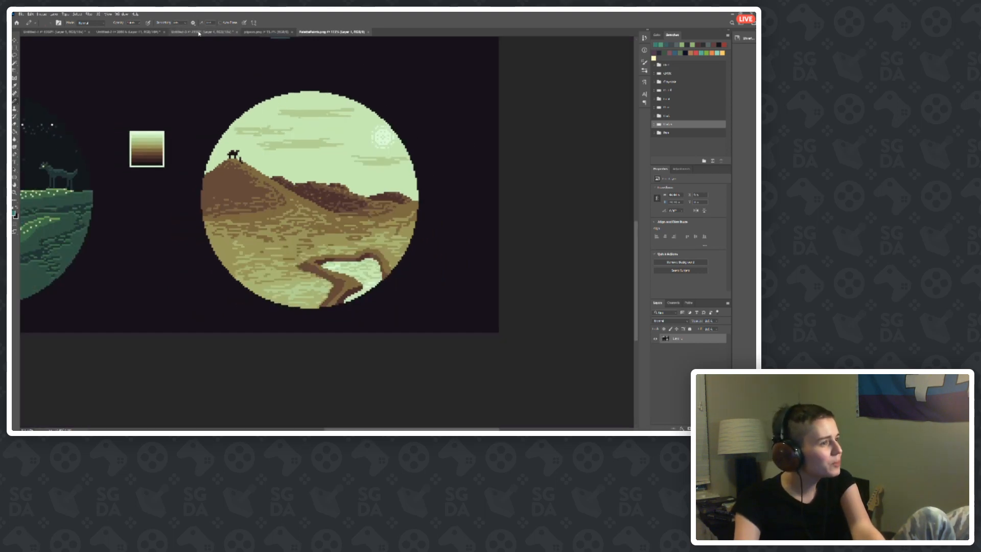
Step: Switch to the document with the empty dark canvas, checking the dirt and grass tile document along the way
left_click(199, 32)
key("ctrl+0")
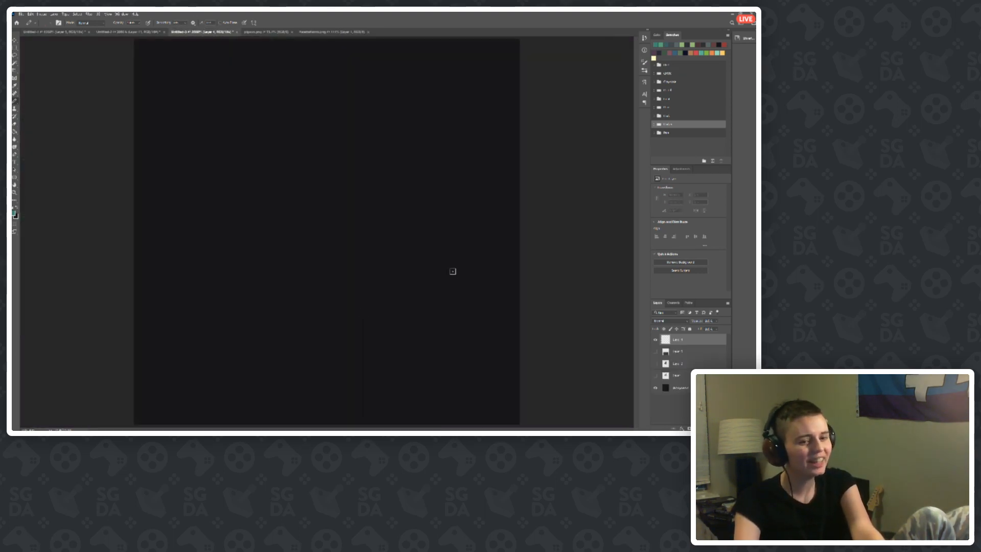
mouse_move(279, 281)
left_mouse_down()
mouse_move(422, 317)
mouse_move(412, 231)
left_mouse_up()
key("ctrl+z")
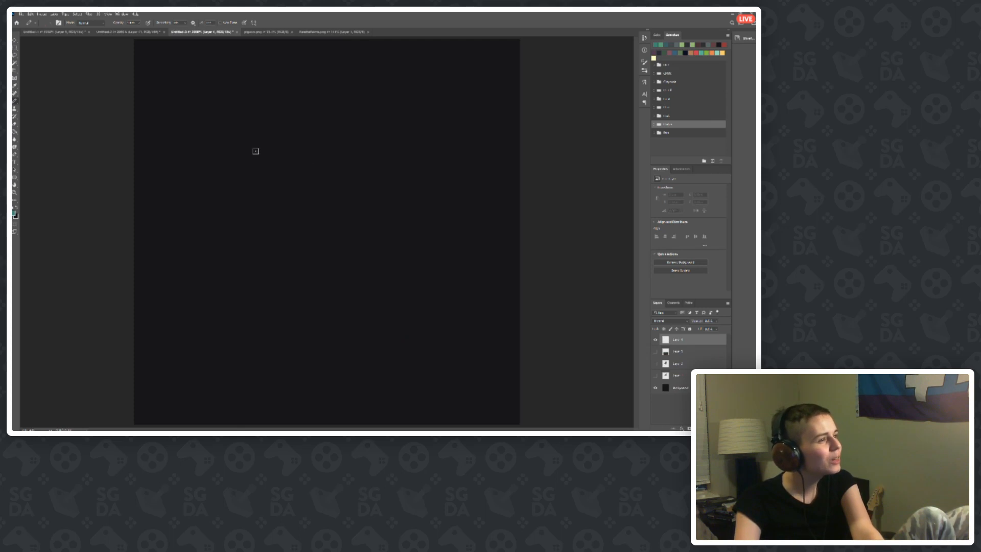
left_click(128, 31)
key("ctrl+0")
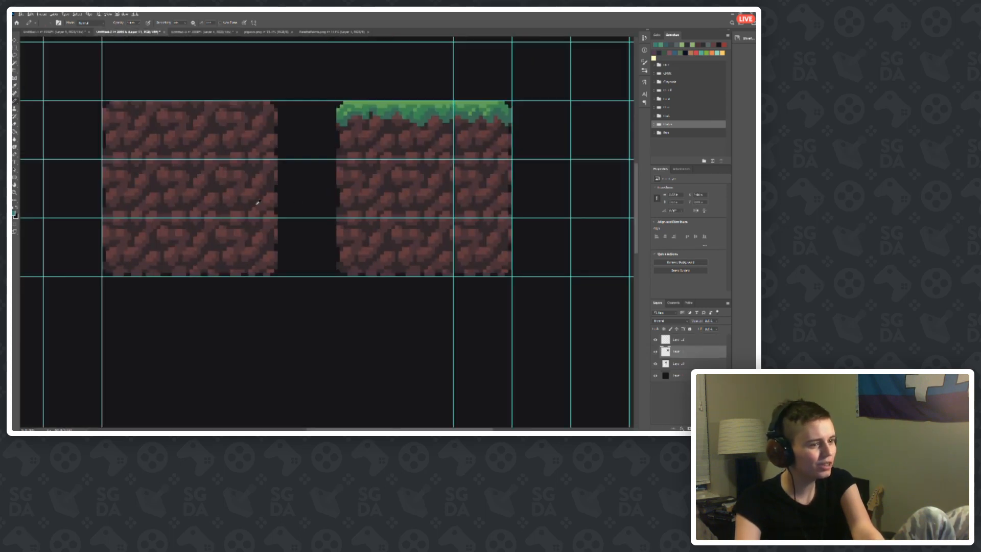
scroll(255, 173, "up", 2)
left_click(219, 31)
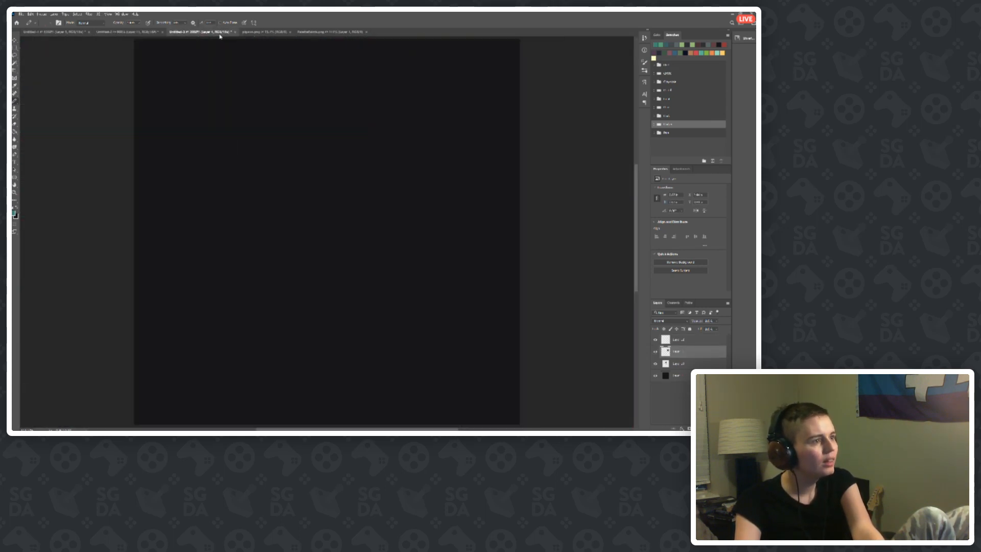
left_click_drag(296, 245, 329, 218)
key("ctrl+z")
mouse_move(275, 236)
left_mouse_down()
mouse_move(446, 302)
mouse_move(342, 197)
left_mouse_up()
key("ctrl+z")
key("ctrl+minus")
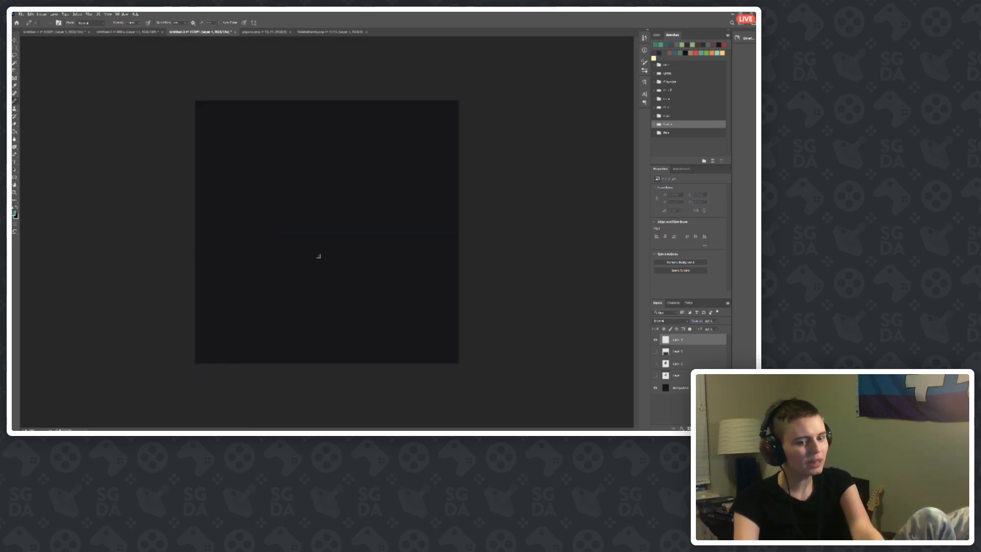
key("ctrl+plus")
Step: Draw a closed, lopsided oval outline in teal near the middle of the canvas and fill it with the same teal
mouse_move(245, 210)
left_mouse_down()
mouse_move(293, 155)
mouse_move(329, 280)
mouse_move(280, 233)
mouse_move(423, 234)
mouse_move(262, 222)
mouse_move(274, 147)
mouse_move(385, 302)
mouse_move(250, 231)
left_mouse_up()
key("ctrl+z")
key("ctrl+z")
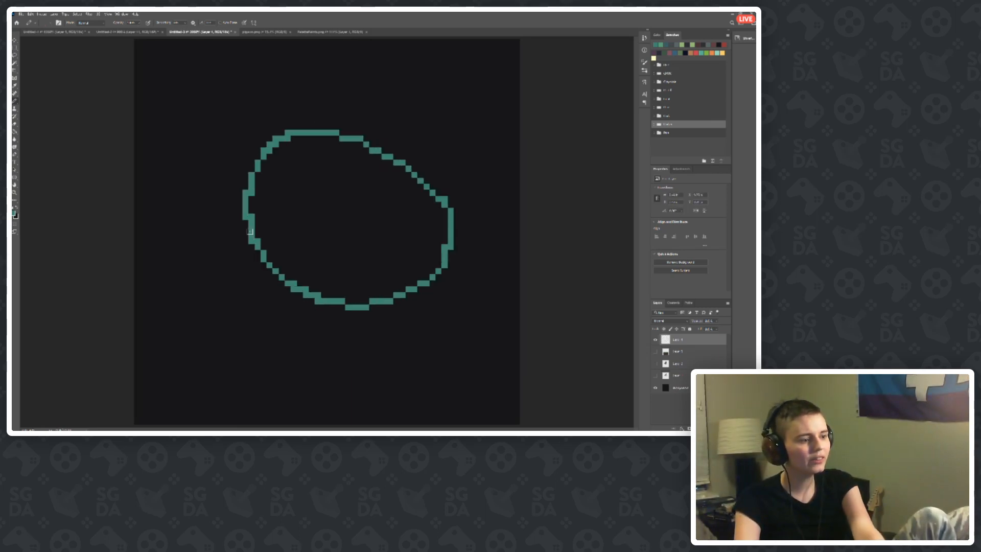
key("g")
left_click(332, 243)
key("b")
key("ctrl+minus")
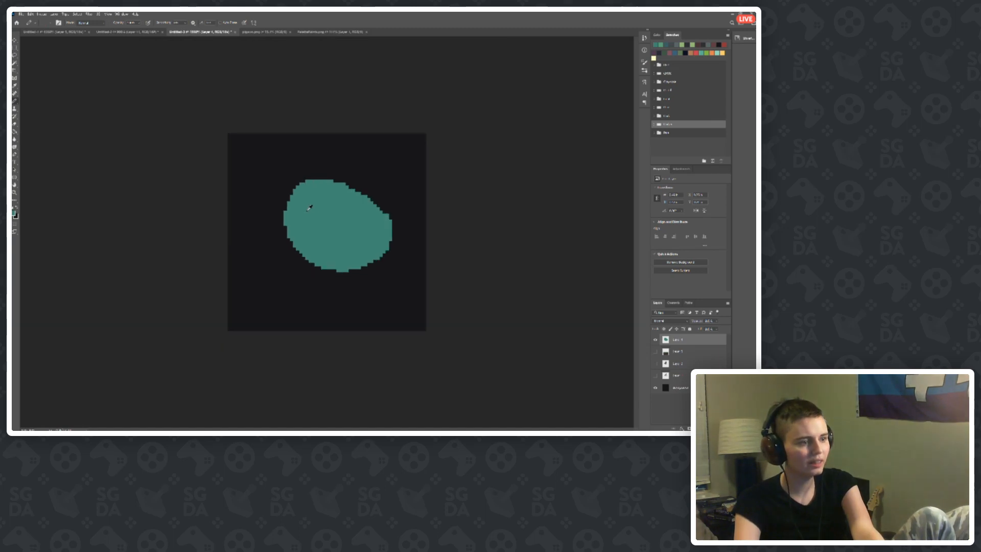
Step: Sample the lighter green just above the teal on the colour-ramp document's upper vertical ramp and return to the teal oval
key("ctrl+plus")
key("ctrl+plus")
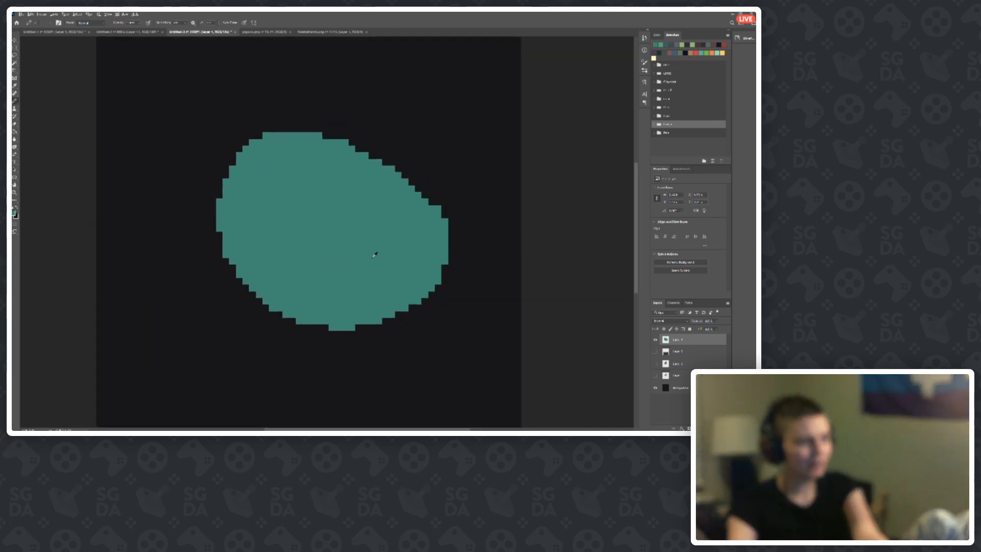
key("ctrl+plus")
left_click(127, 32)
left_click(67, 32)
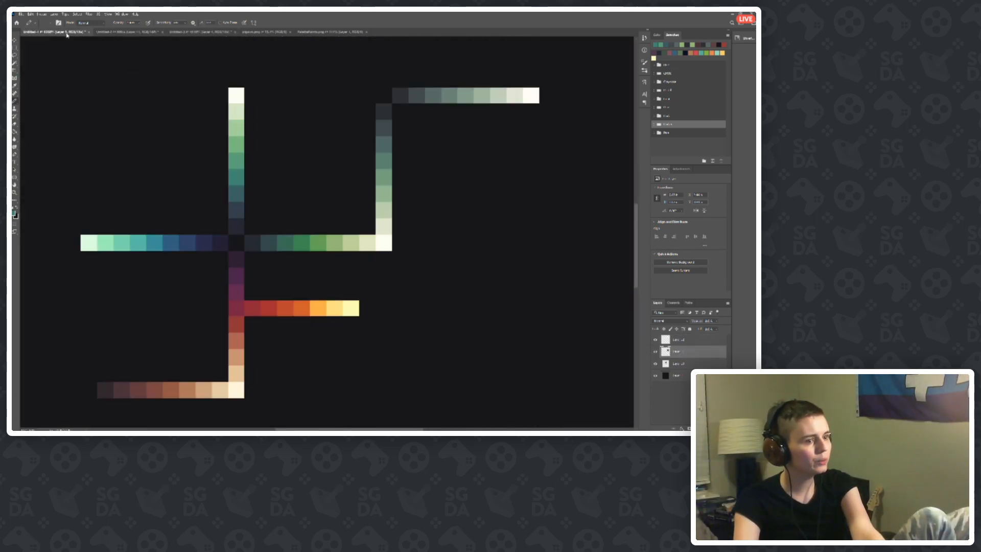
left_click(231, 167, "alt")
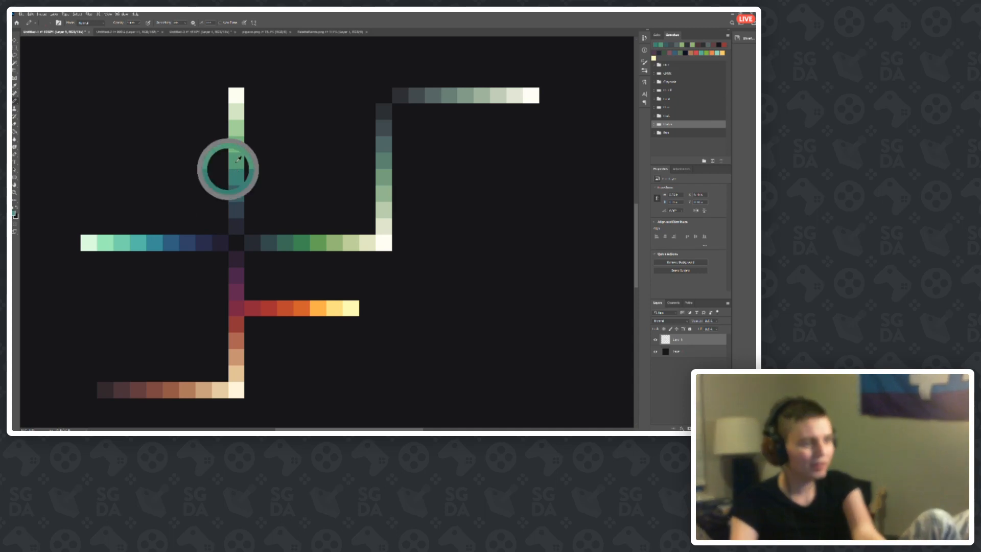
left_click(220, 31)
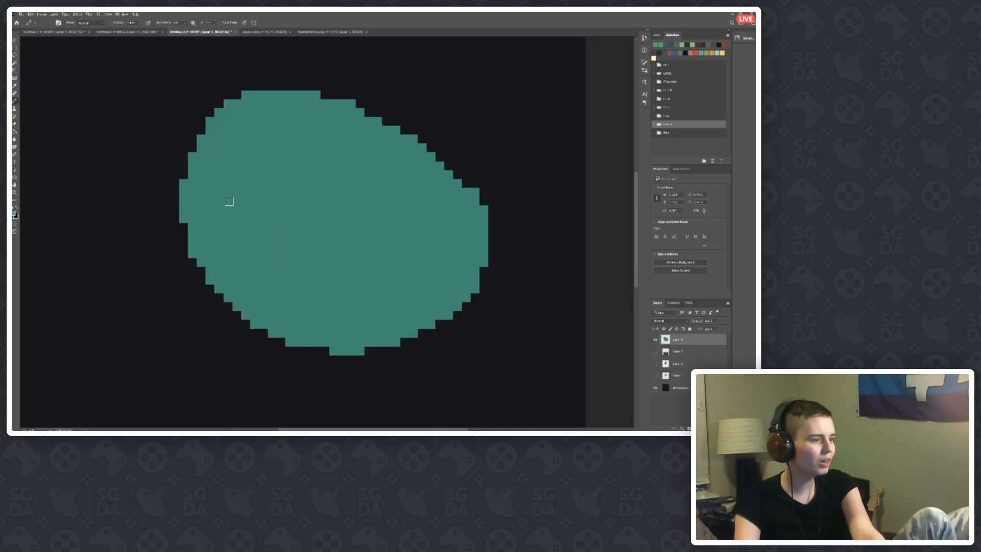
Step: Outline a rounded highlight area across the upper-left part of the teal oval and fill it with the lighter green
mouse_move(192, 174)
left_mouse_down()
mouse_move(237, 213)
mouse_move(385, 227)
mouse_move(384, 135)
left_mouse_up()
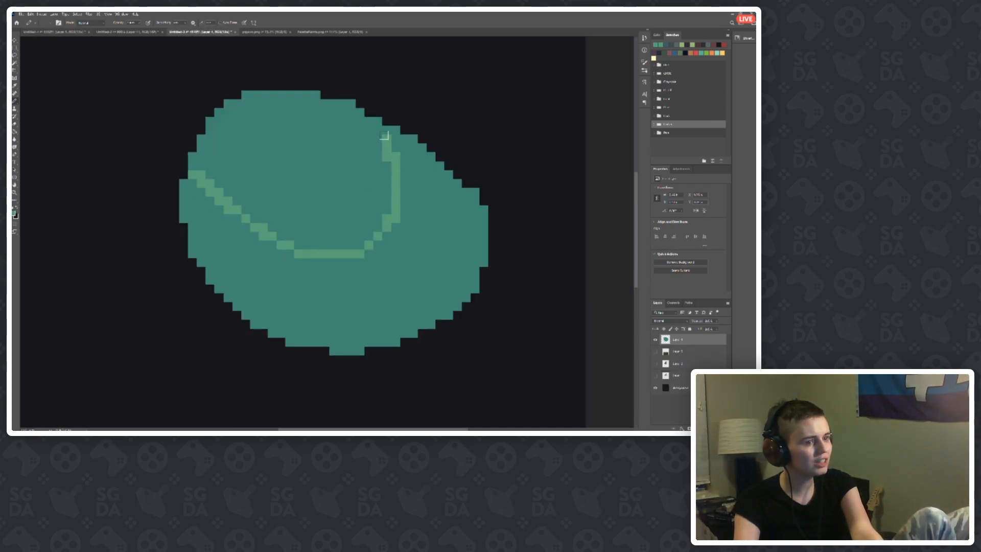
left_click(317, 191)
key("ctrl+minus")
key("ctrl+minus")
key("ctrl+minus")
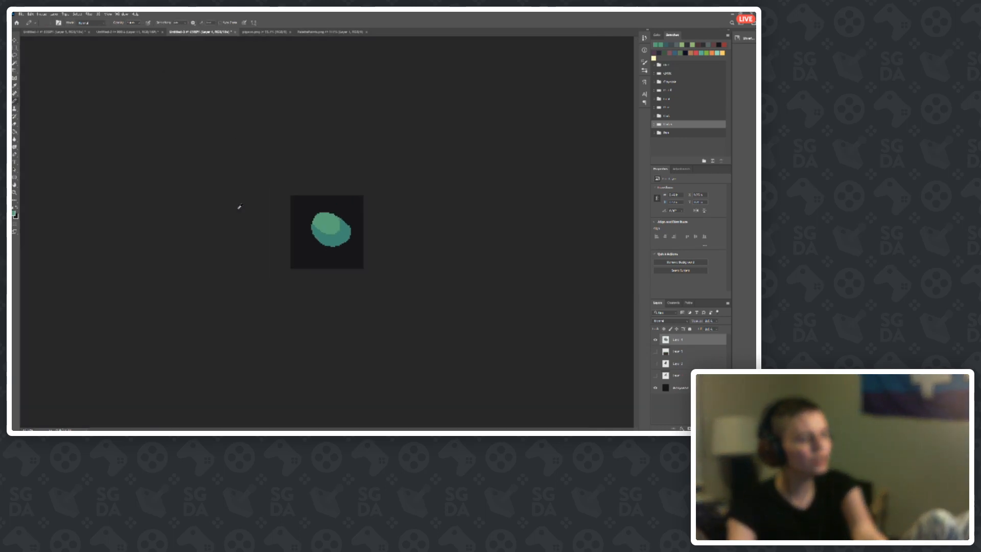
Step: Add a short protrusion at the oval's lower edge, with a light green strip joining the highlight and teal along its side
key("ctrl+plus")
key("ctrl+plus")
key("ctrl+plus")
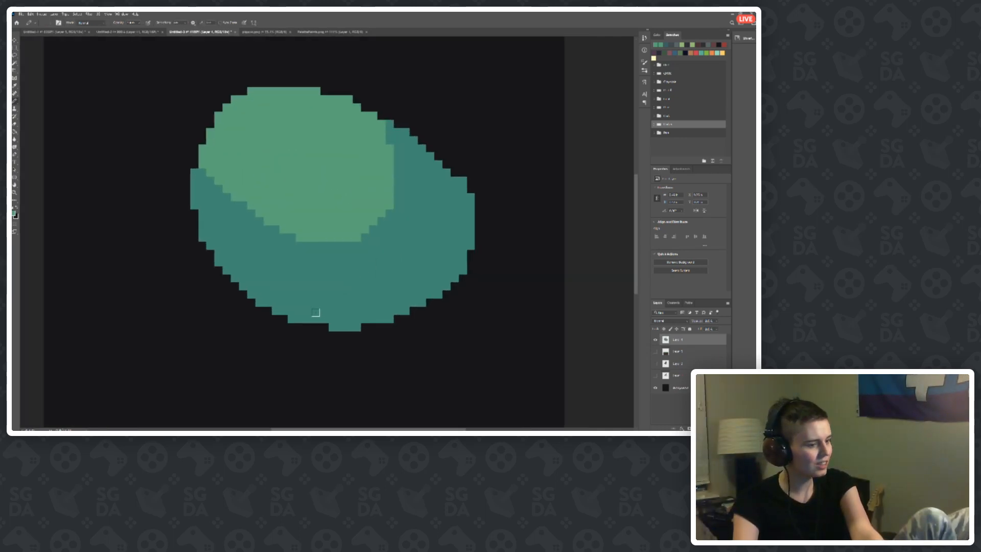
mouse_move(268, 327)
left_mouse_down()
mouse_move(292, 255)
mouse_move(310, 268)
mouse_move(293, 244)
mouse_move(281, 310)
mouse_move(299, 290)
mouse_move(304, 232)
mouse_move(269, 259)
mouse_move(256, 333)
mouse_move(285, 298)
mouse_move(276, 272)
mouse_move(272, 295)
mouse_move(319, 272)
mouse_move(343, 288)
mouse_move(339, 243)
mouse_move(268, 340)
left_mouse_up()
left_click(341, 291, "alt")
scroll(298, 258, "down", 6)
scroll(331, 252, "up", 4)
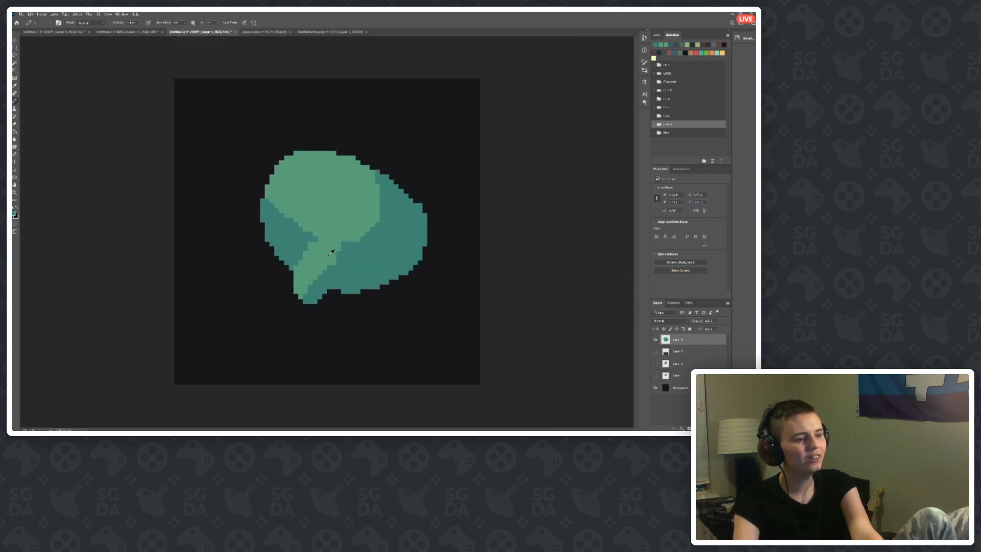
Step: Widen the light green strip above the lower protrusion and extend the shape's left side into a teal protrusion topped with light green
left_click_drag(357, 236, 342, 251)
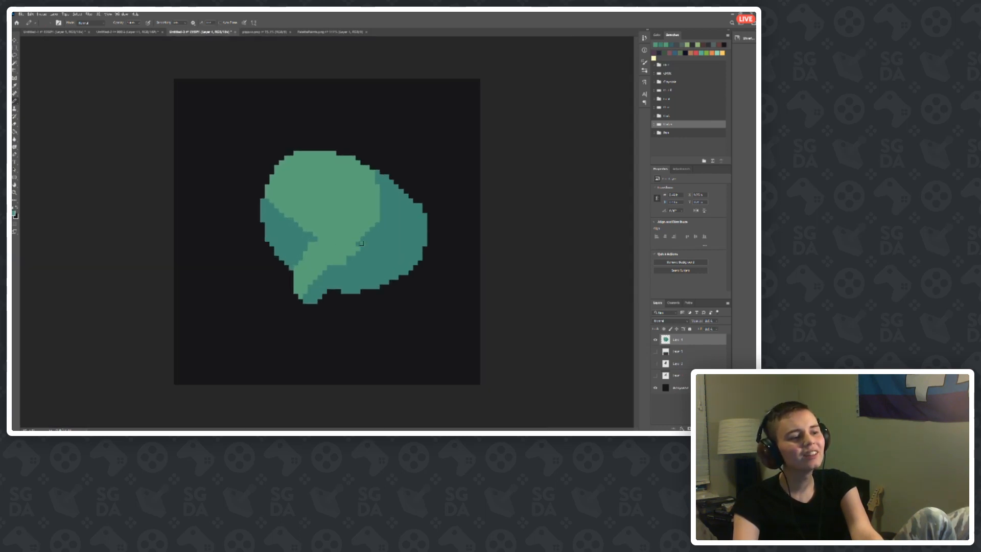
scroll(278, 226, "up", 4)
mouse_move(275, 218)
left_mouse_down()
mouse_move(291, 182)
mouse_move(264, 173)
mouse_move(245, 194)
mouse_move(242, 182)
mouse_move(215, 242)
mouse_move(253, 189)
left_mouse_up()
left_click(284, 274, "alt")
mouse_move(266, 279)
left_mouse_down()
mouse_move(190, 281)
mouse_move(205, 257)
mouse_move(205, 272)
mouse_move(256, 268)
left_mouse_up()
left_click(251, 229, "alt")
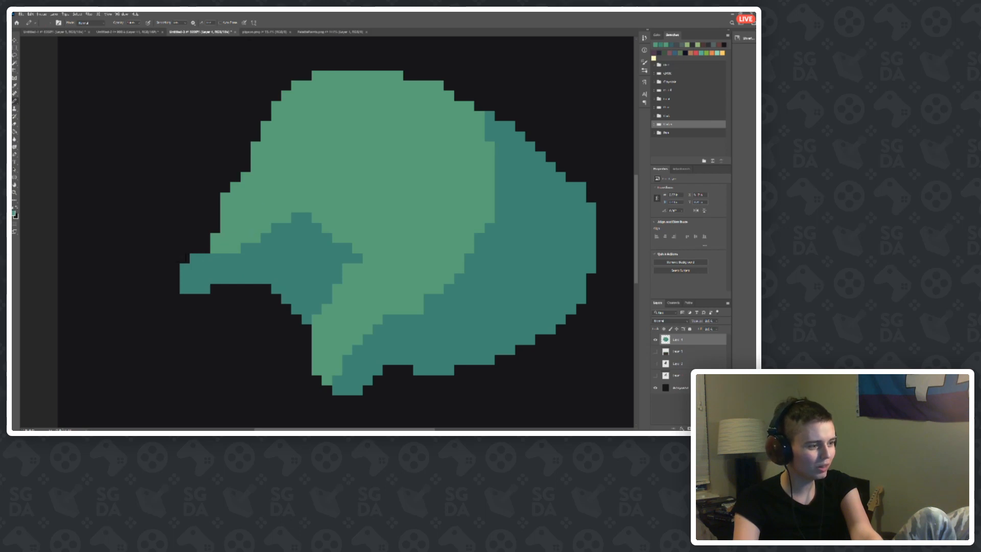
left_click_drag(206, 248, 225, 221)
scroll(255, 217, "down", 7)
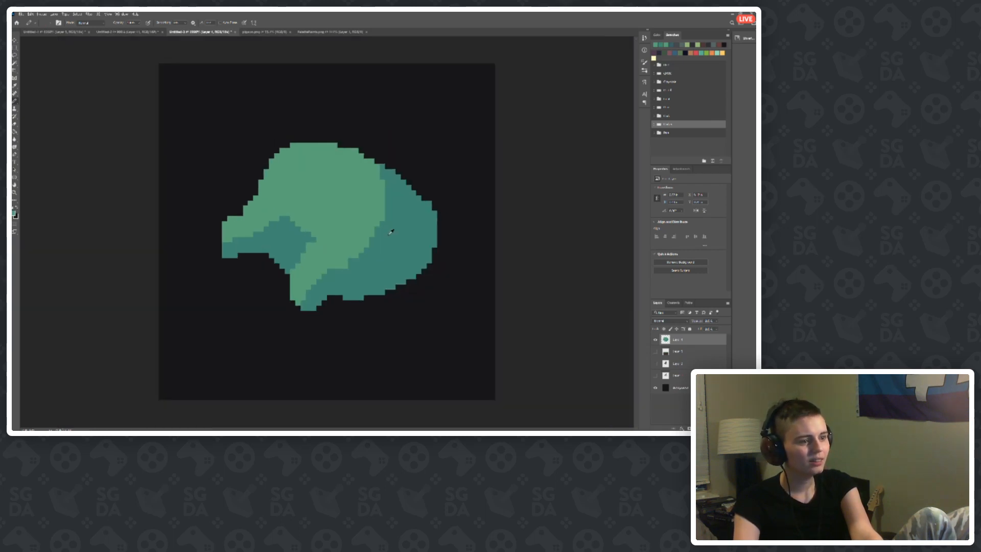
Step: Paint a light green strip down the shape's lower-right area past its bottom edge and fill teal shading along the strip's right side
scroll(374, 233, "up", 5)
left_click(315, 229, "alt")
mouse_move(410, 250)
left_mouse_down()
mouse_move(411, 215)
mouse_move(396, 321)
mouse_move(408, 223)
mouse_move(375, 299)
mouse_move(387, 336)
mouse_move(417, 264)
mouse_move(385, 278)
mouse_move(375, 336)
mouse_move(393, 341)
mouse_move(384, 297)
mouse_move(376, 332)
left_mouse_up()
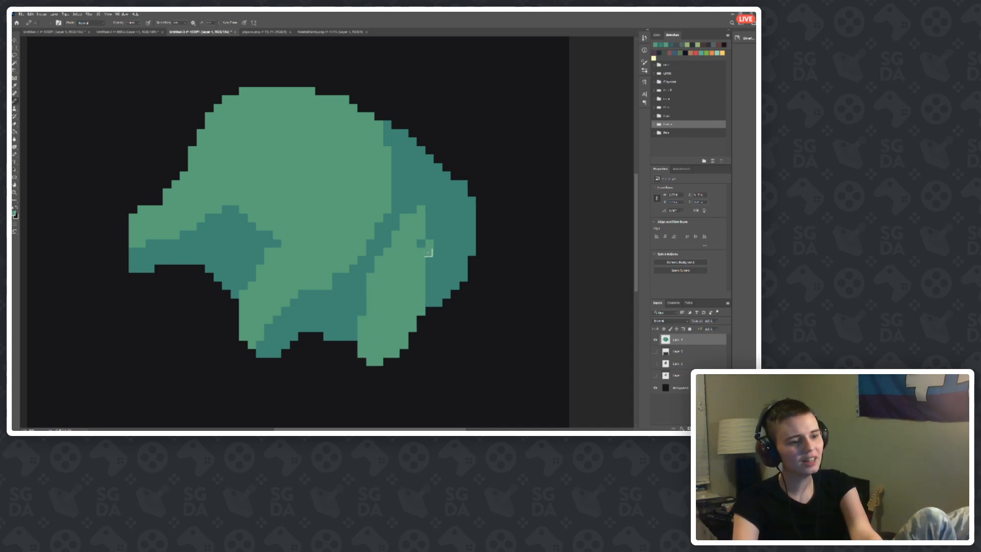
left_click_drag(428, 252, 418, 249)
left_click_drag(389, 362, 454, 301)
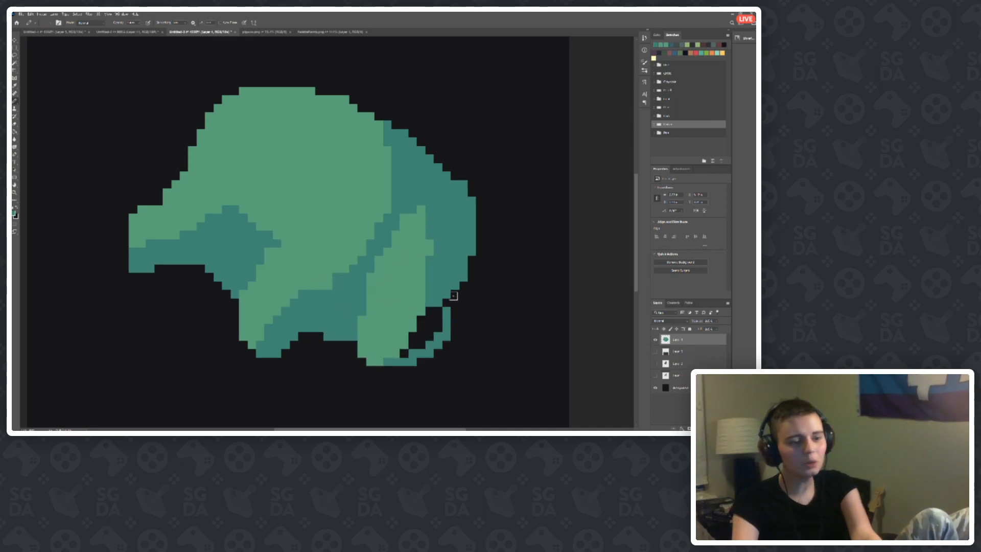
mouse_move(419, 340)
left_mouse_down()
mouse_move(428, 321)
mouse_move(430, 338)
mouse_move(436, 315)
left_mouse_up()
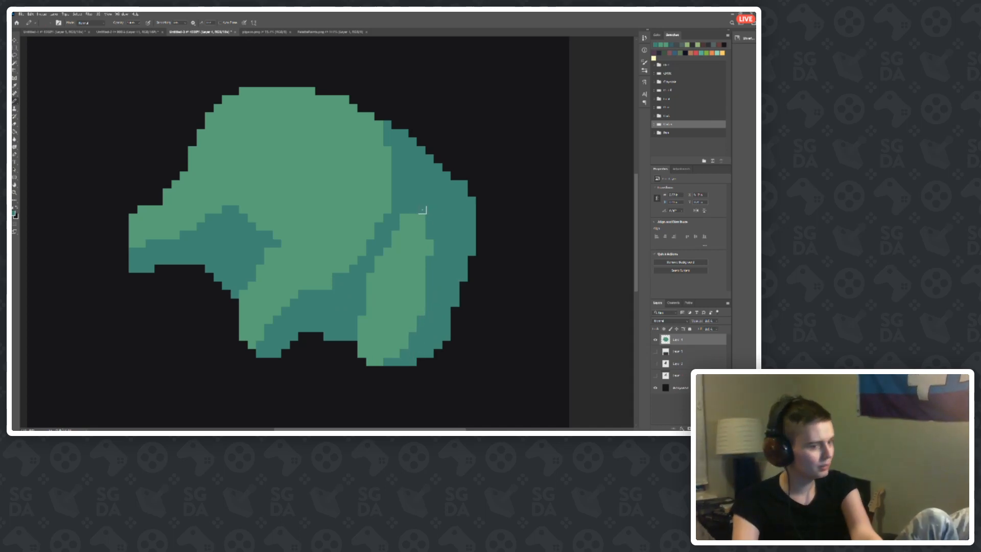
Step: Add teal tips to the two lower protrusions and trim the lower corner of the left protrusion
scroll(334, 203, "down", 10)
scroll(335, 204, "down", 3)
scroll(336, 204, "up", 12)
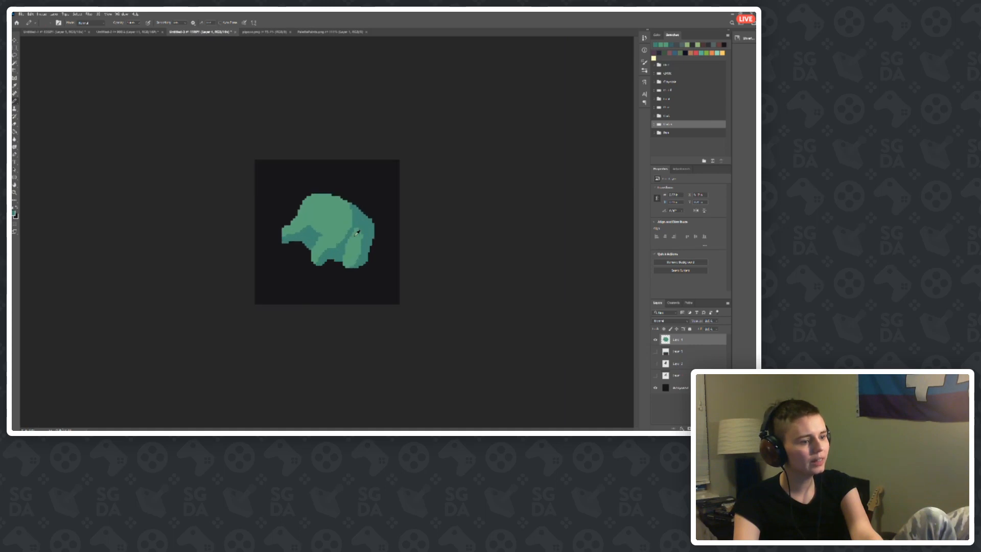
mouse_move(296, 303)
left_mouse_down()
mouse_move(276, 318)
mouse_move(283, 324)
left_mouse_up()
left_click_drag(405, 317, 380, 340)
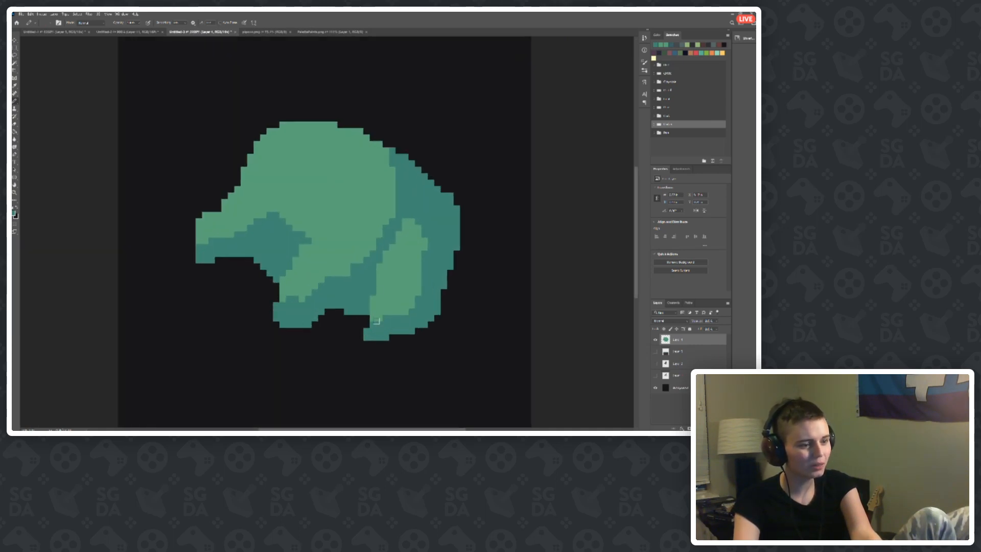
scroll(195, 266, "up", 2)
key("alt+e")
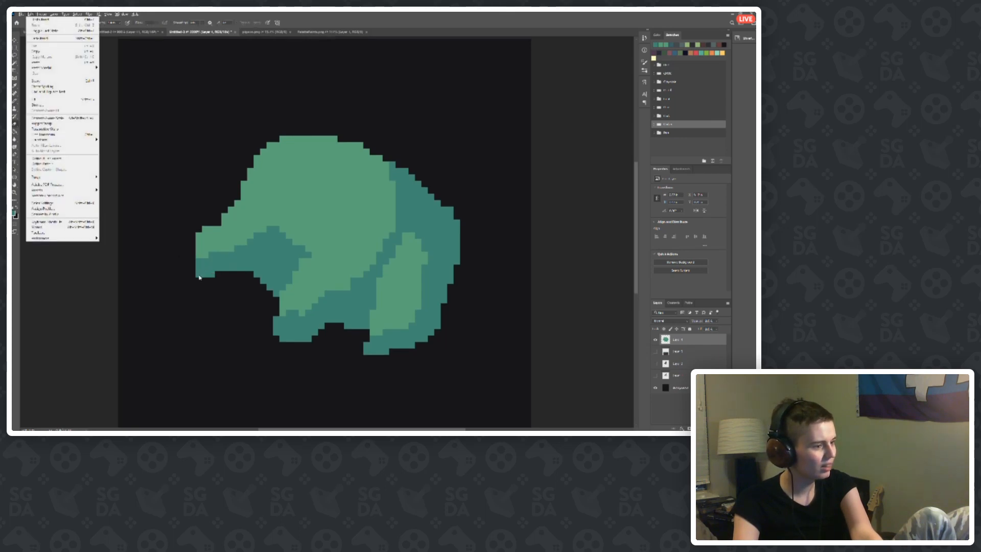
key("Escape")
scroll(244, 263, "down", 3)
scroll(317, 241, "up", 5)
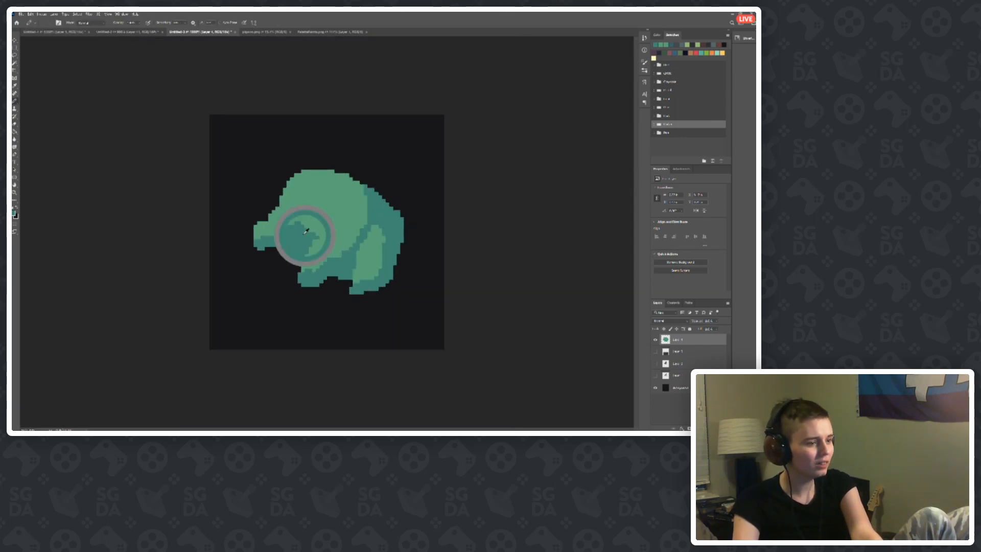
Step: Paint two teal diagonal bands across the light green highlight, running from the lower left to the upper-right edge
mouse_move(300, 177)
left_mouse_down()
mouse_move(308, 188)
mouse_move(335, 145)
mouse_move(327, 156)
mouse_move(360, 137)
mouse_move(364, 114)
left_mouse_up()
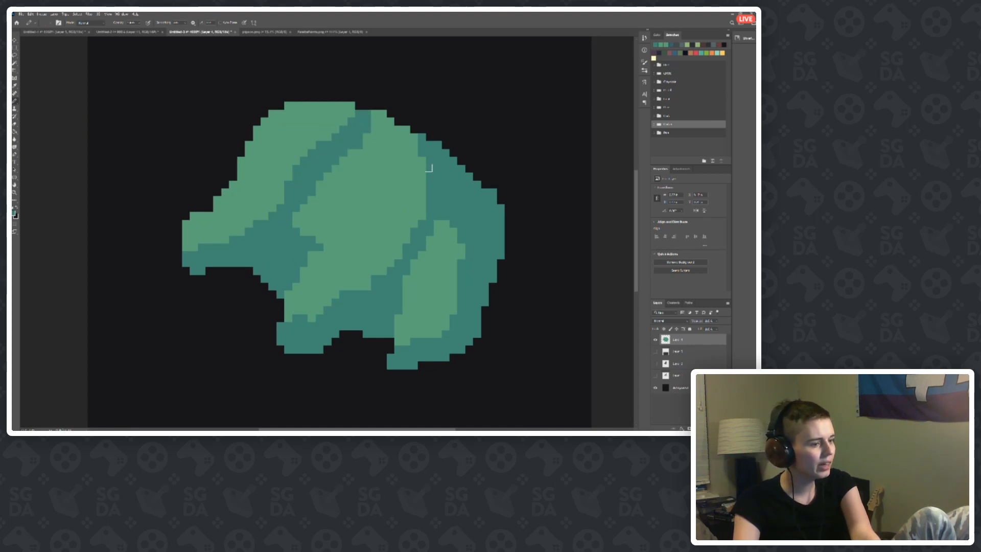
mouse_move(319, 241)
left_mouse_down()
mouse_move(402, 164)
mouse_move(414, 139)
left_mouse_up()
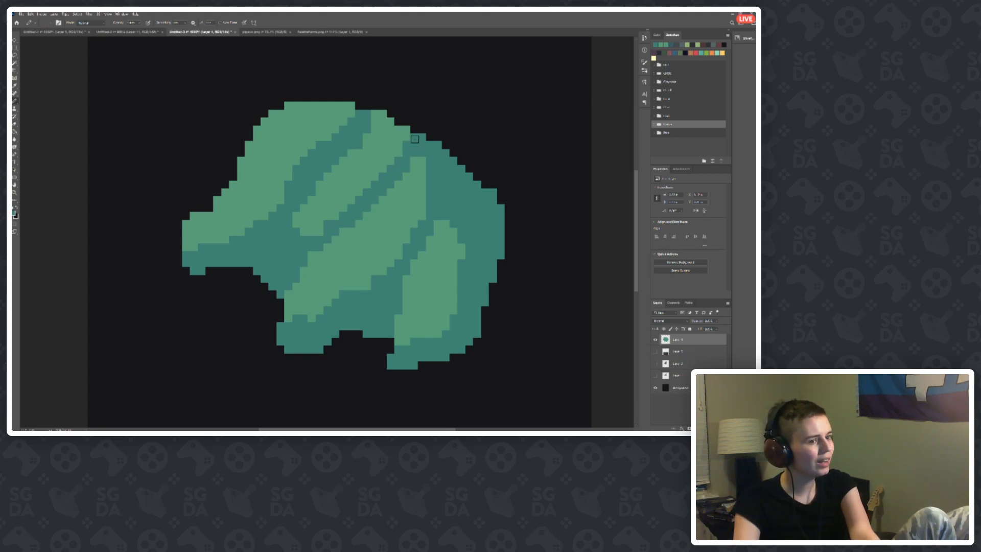
scroll(303, 207, "down", 3)
scroll(389, 182, "up", 2)
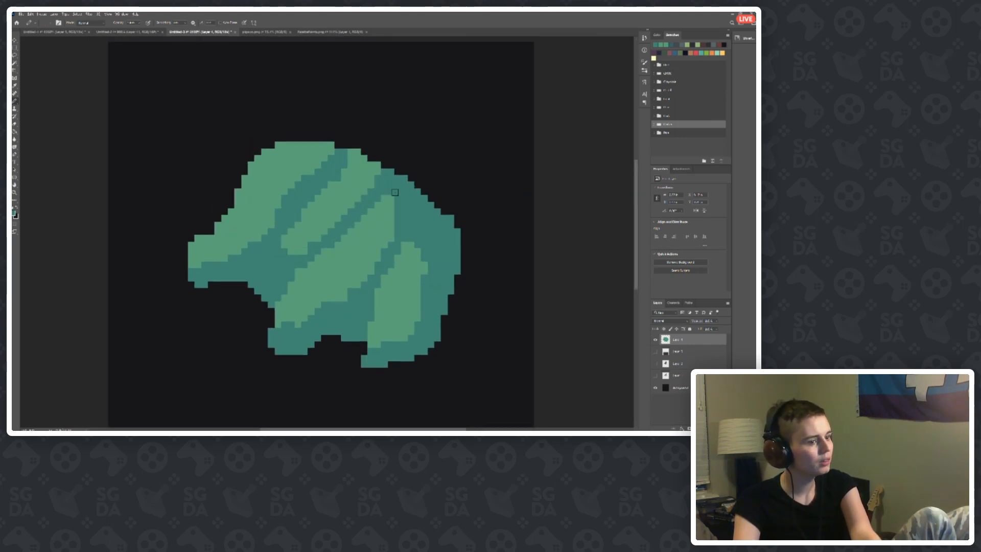
Step: Extend the foot of the lower-right protrusion leftward in light green and line its underside with teal
scroll(393, 198, "down", 4)
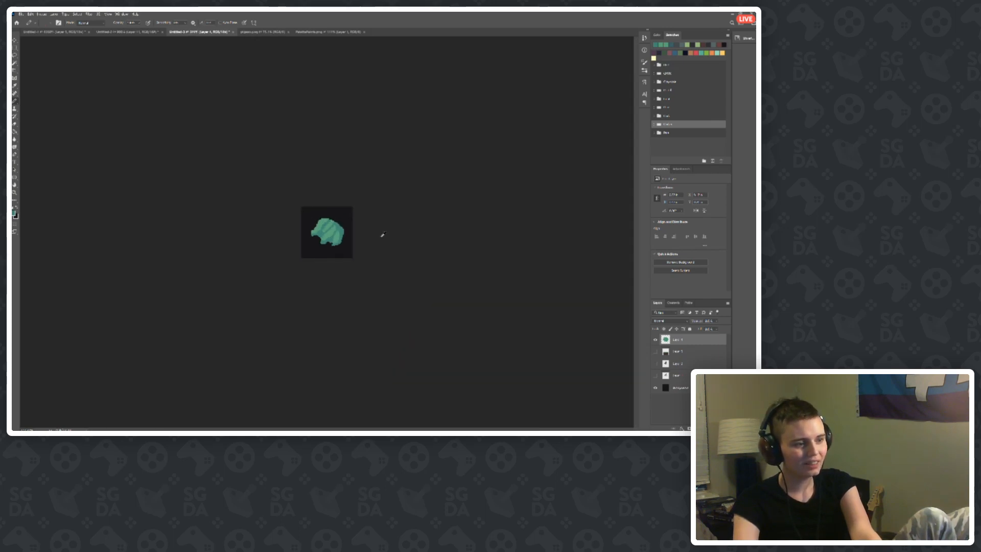
scroll(344, 263, "up", 5)
left_click(350, 274)
scroll(304, 278, "down", 6)
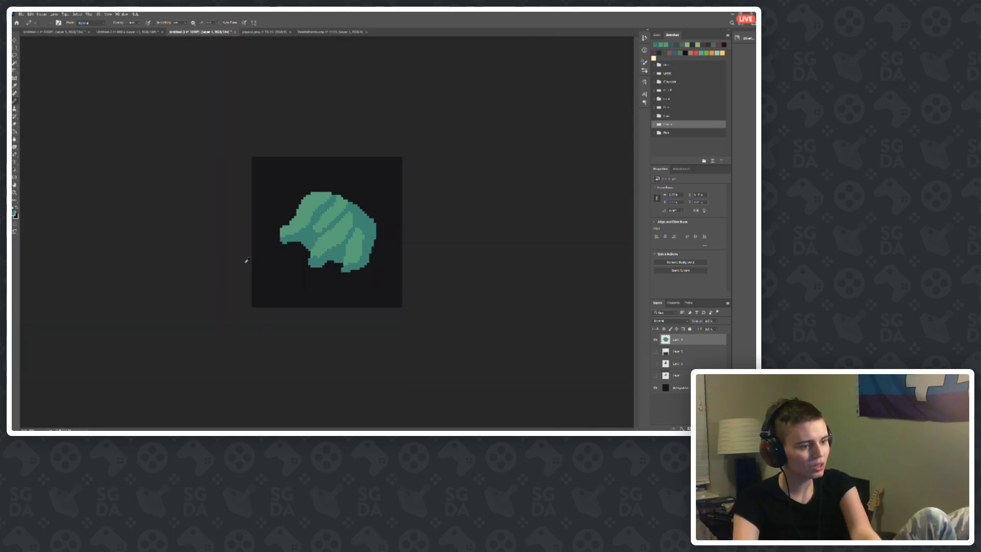
scroll(123, 245, "down", 3)
scroll(250, 238, "up", 6)
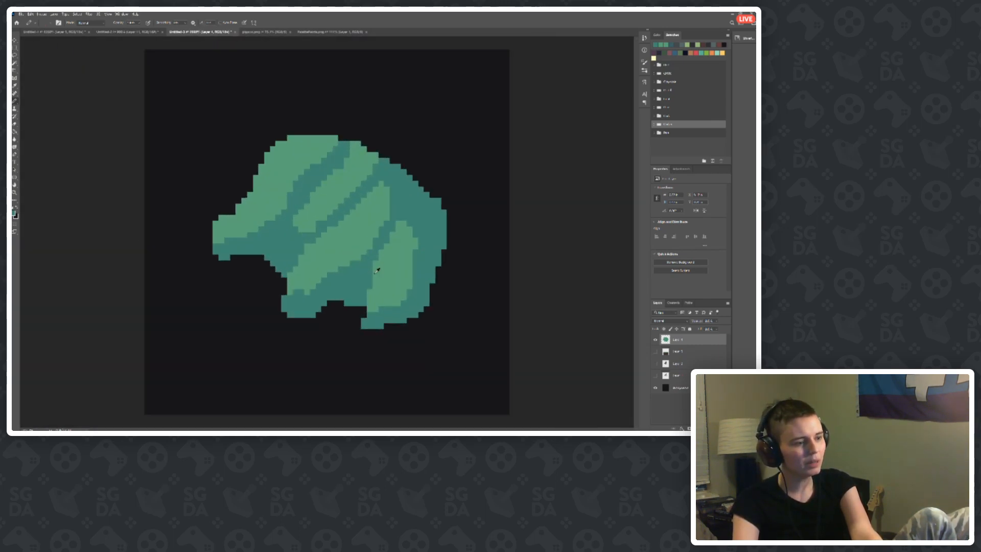
scroll(249, 238, "up", 1)
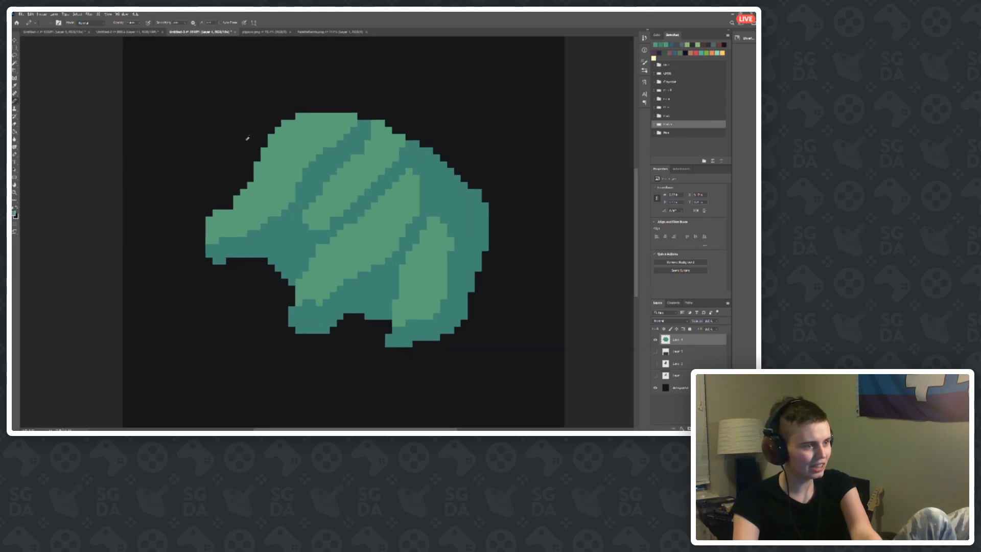
scroll(205, 264, "down", 1)
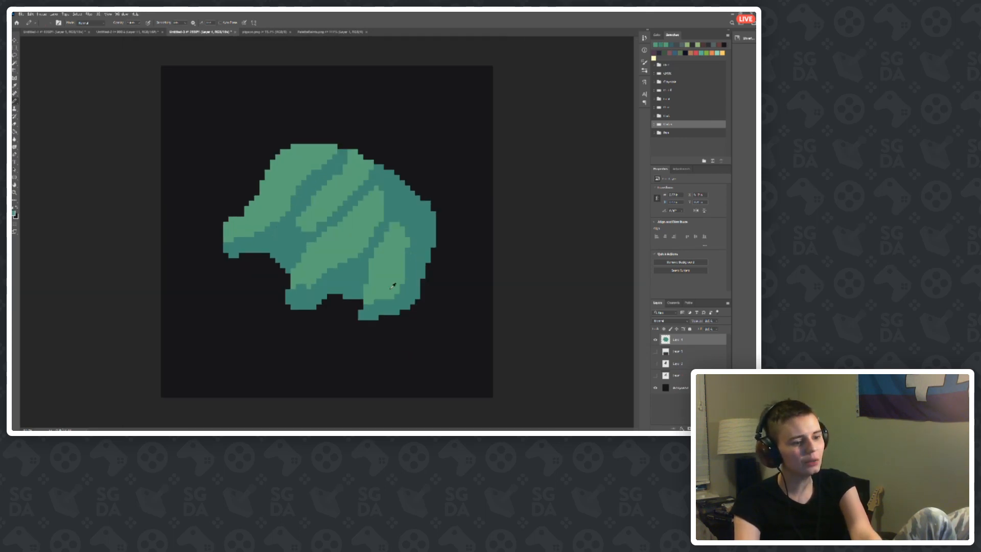
scroll(286, 276, "up", 3)
left_click(322, 308)
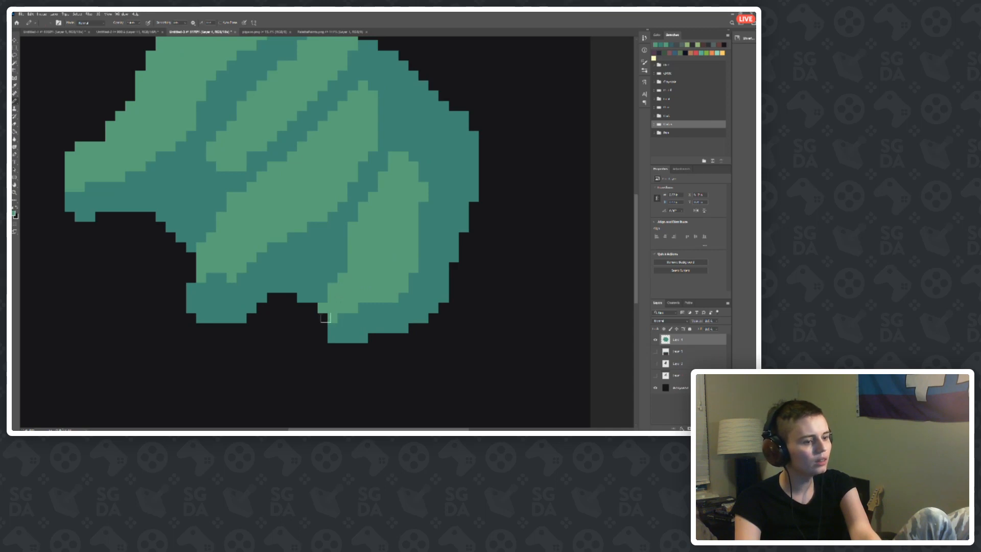
mouse_move(320, 317)
left_mouse_down()
mouse_move(337, 297)
mouse_move(314, 307)
left_mouse_up()
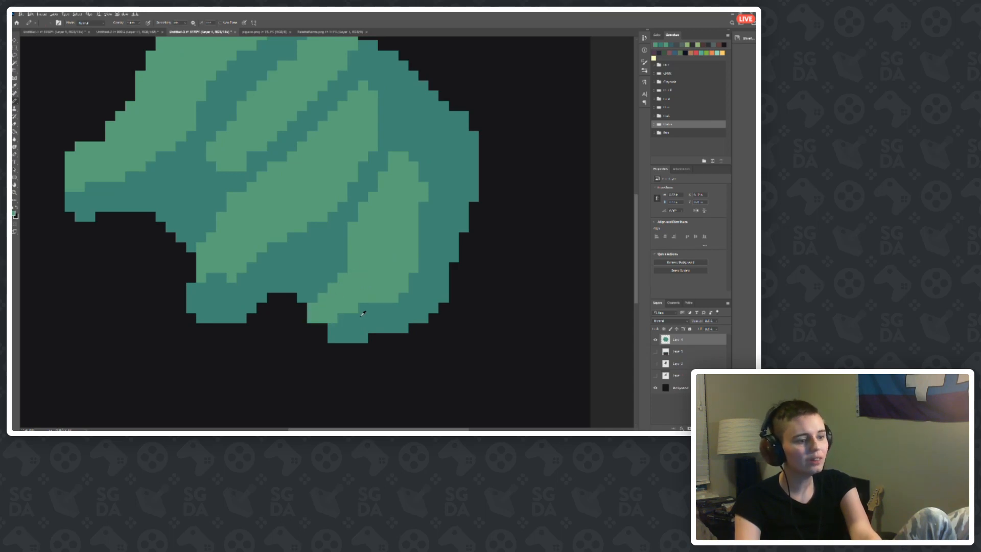
mouse_move(323, 288)
left_mouse_down()
mouse_move(301, 310)
mouse_move(308, 319)
mouse_move(355, 321)
mouse_move(297, 338)
mouse_move(307, 330)
mouse_move(326, 342)
left_mouse_up()
left_click(357, 324, "alt")
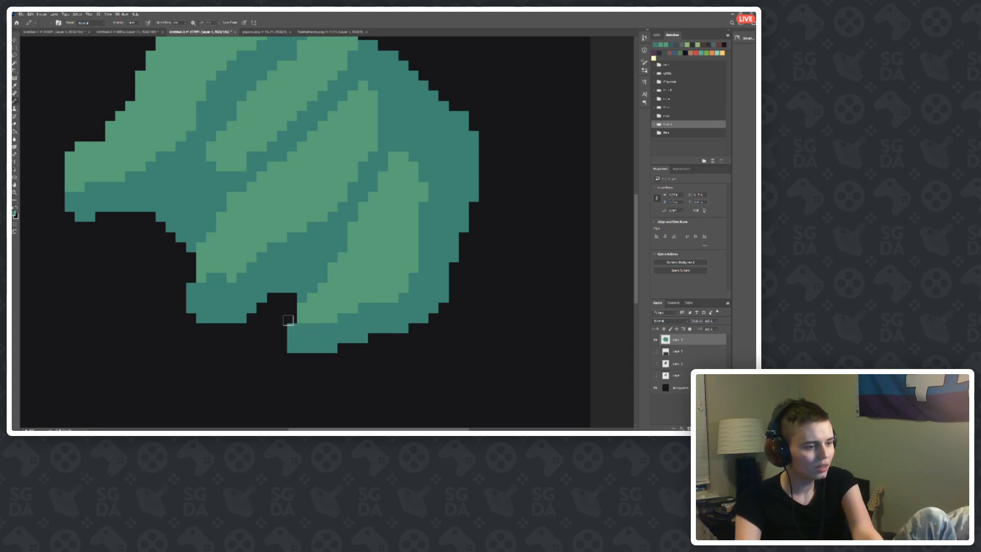
Step: Erase the outer edge of the teal area on the upper right, leaving a notch above the lower-right bulge
scroll(316, 325, "down", 3)
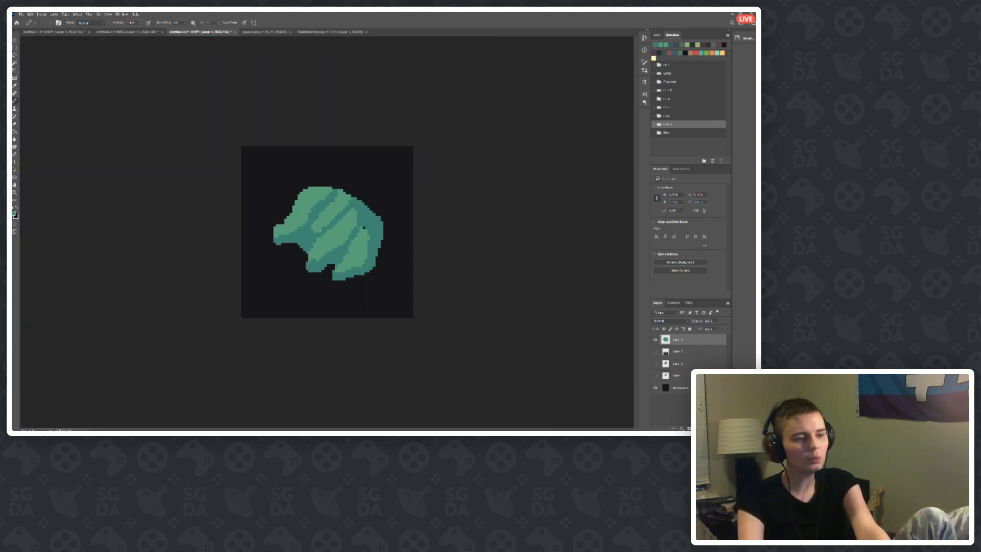
scroll(367, 263, "up", 1)
scroll(368, 262, "up", 2)
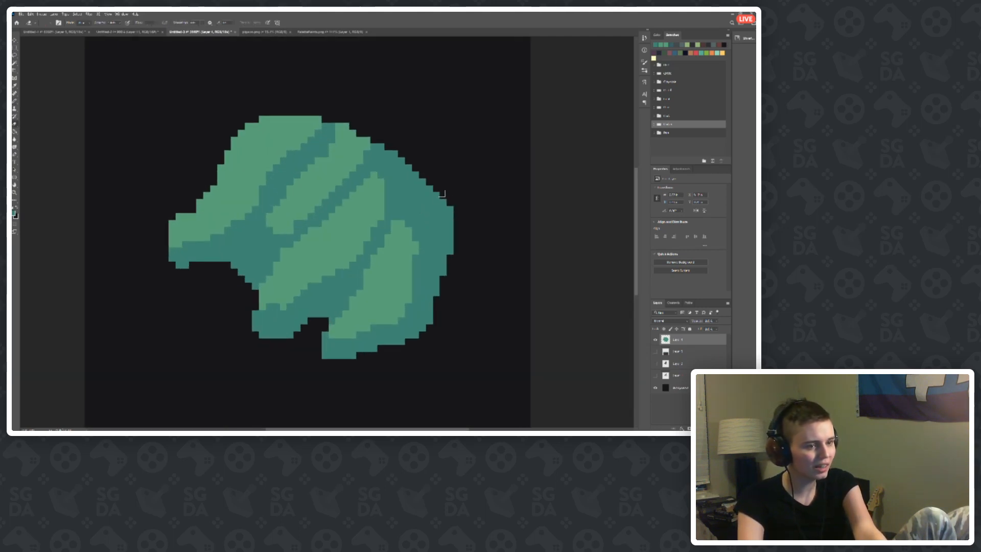
scroll(296, 195, "down", 3)
scroll(419, 247, "up", 3)
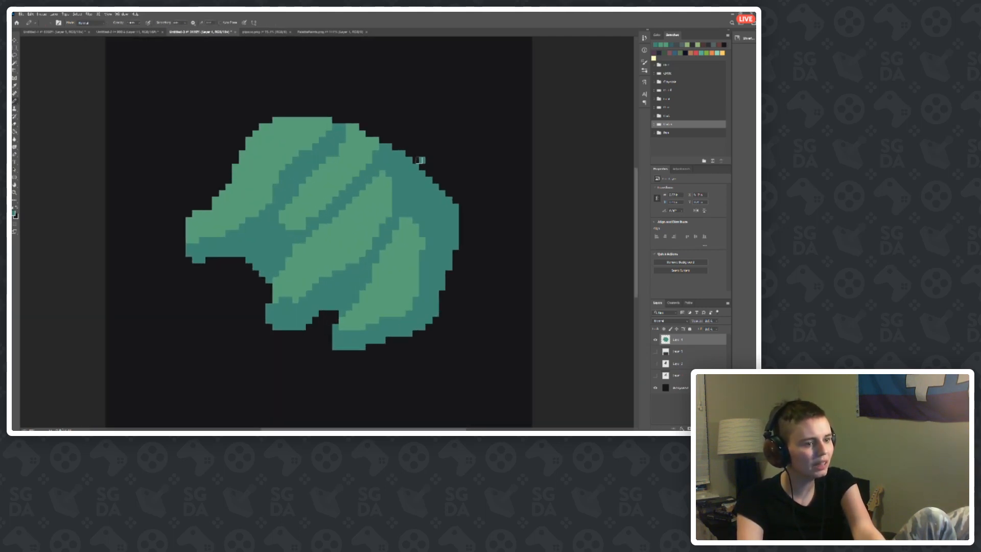
key("e")
mouse_move(427, 179)
left_mouse_down()
mouse_move(420, 169)
mouse_move(431, 216)
left_mouse_up()
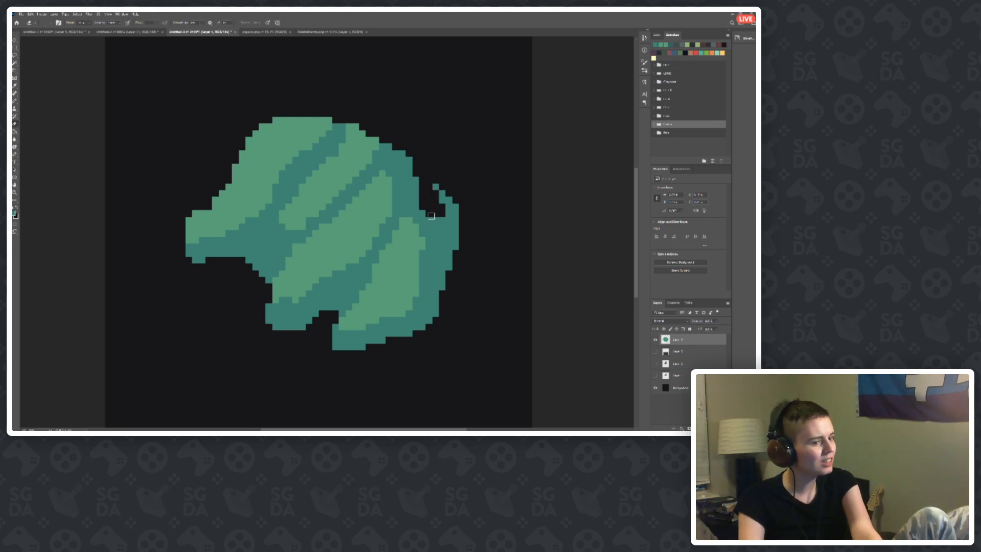
mouse_move(427, 175)
left_mouse_down()
mouse_move(462, 225)
mouse_move(438, 209)
mouse_move(460, 234)
mouse_move(450, 223)
mouse_move(452, 249)
left_mouse_up()
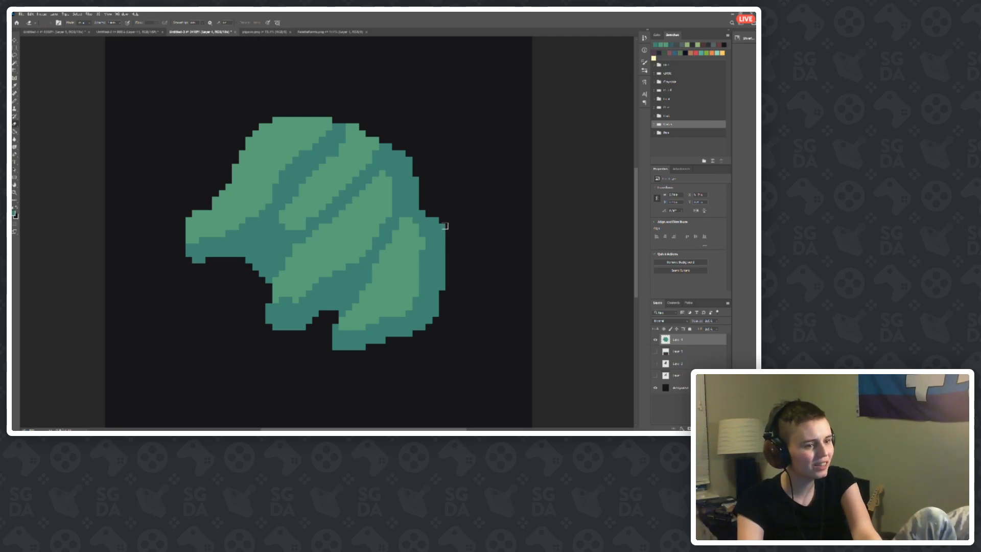
scroll(438, 295, "up", 3)
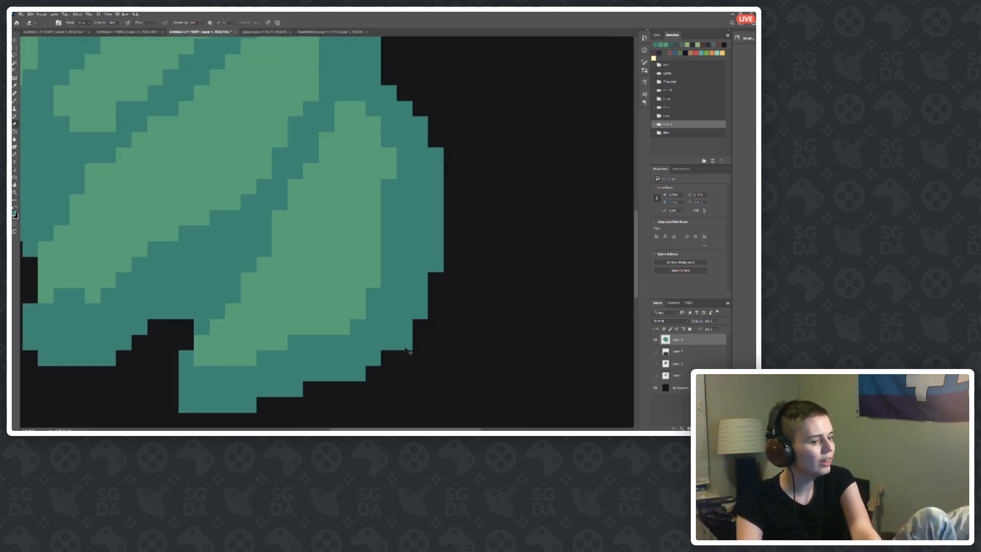
scroll(403, 342, "down", 5)
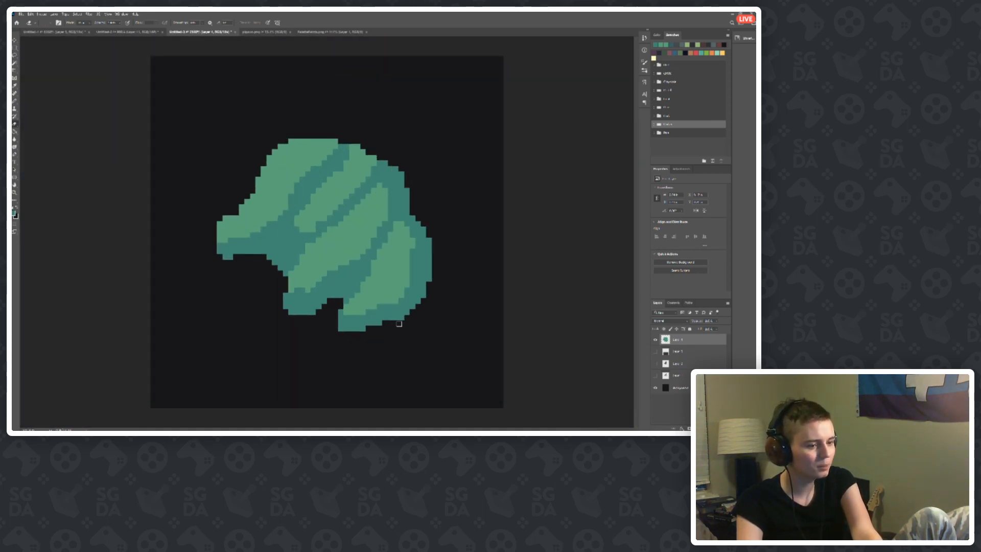
scroll(401, 319, "down", 4)
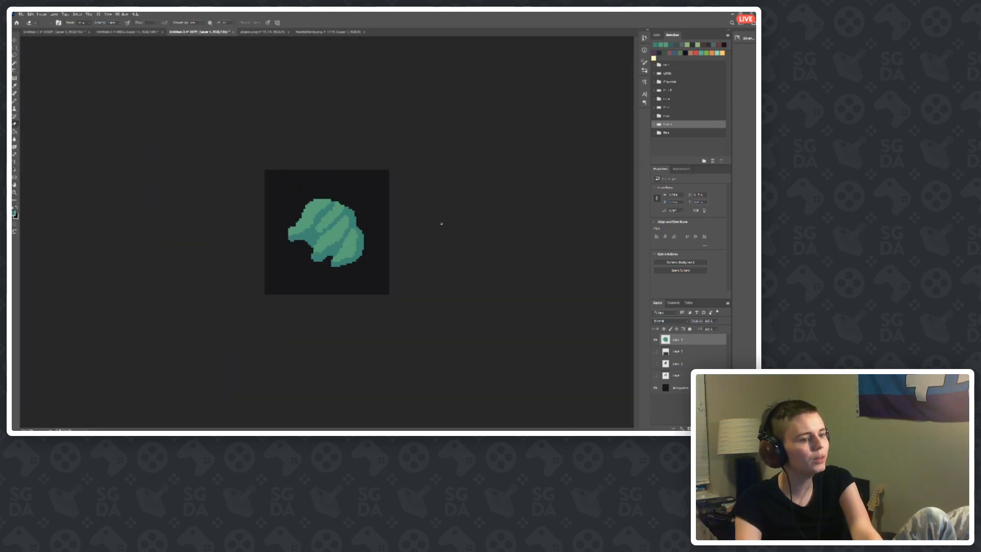
Step: Narrow the middle light green stripe by thickening the teal band along its lower-right side
scroll(348, 242, "up", 2)
scroll(347, 242, "up", 4)
key("b")
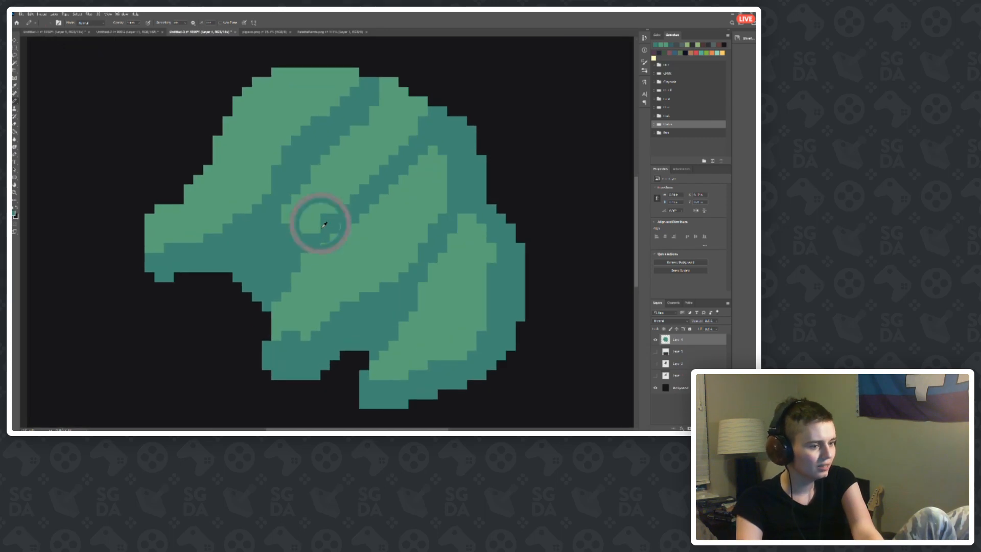
scroll(307, 198, "down", 6)
scroll(306, 230, "up", 6)
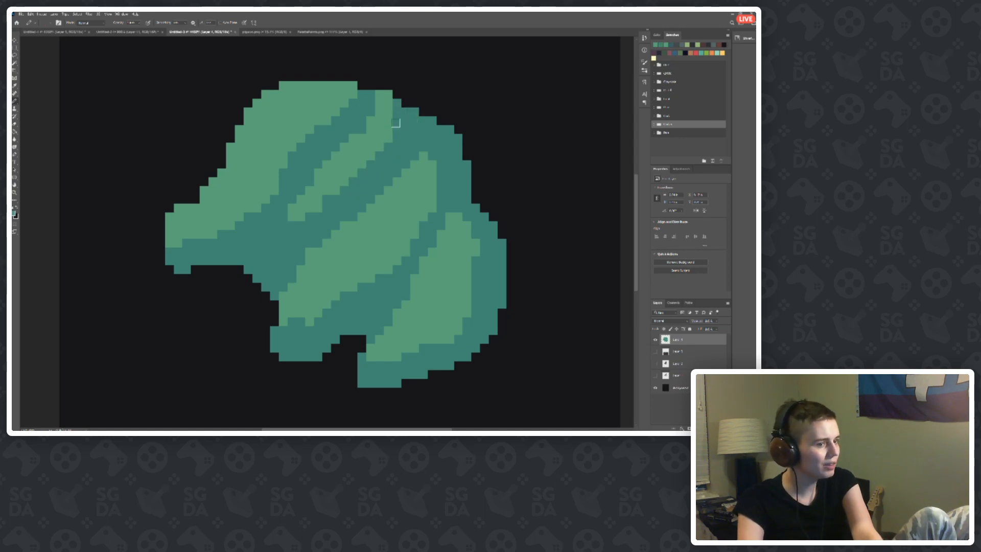
scroll(278, 155, "down", 12)
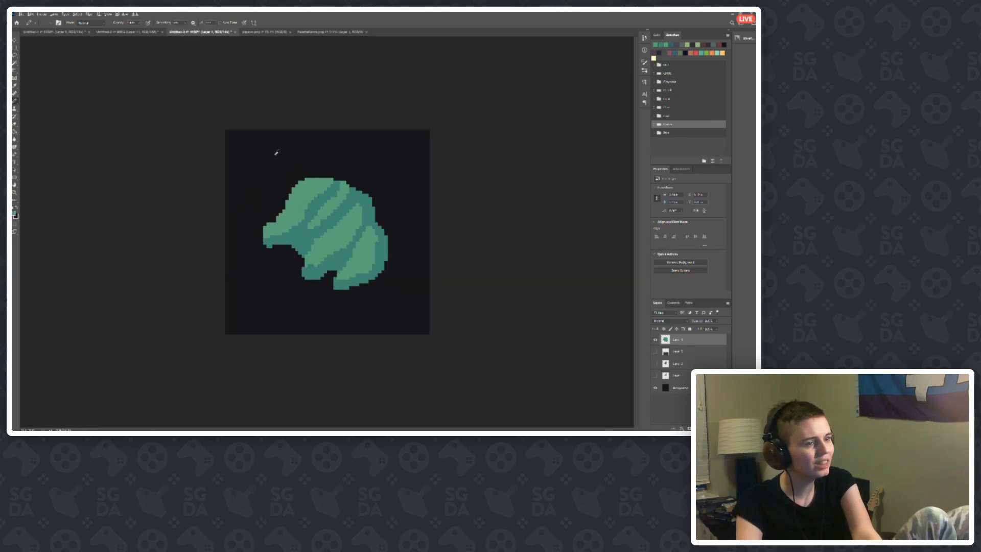
Step: Shorten the lower-left end of the middle light green stripe by painting over it with teal
scroll(322, 217, "up", 9)
scroll(319, 218, "up", 3)
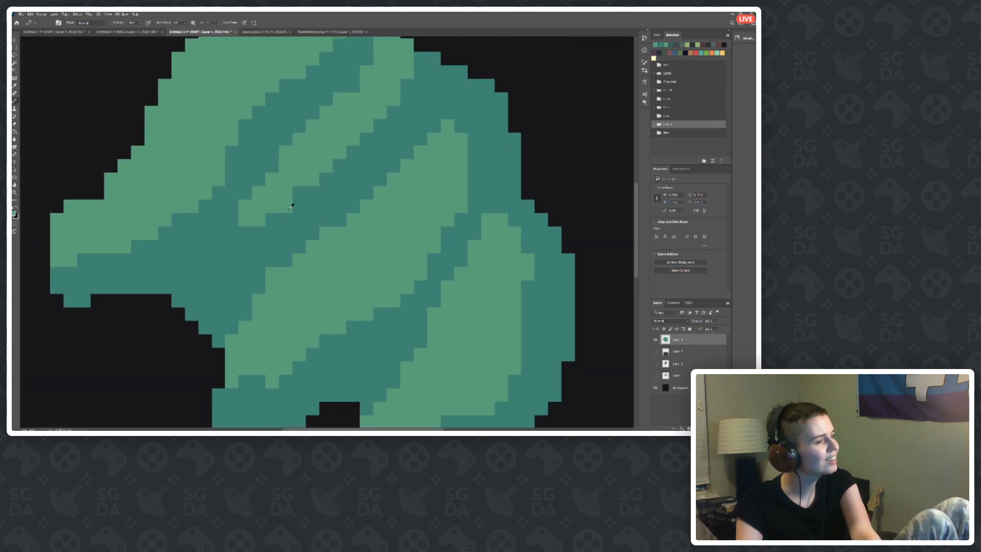
mouse_move(253, 221)
left_mouse_down()
mouse_move(286, 192)
mouse_move(248, 221)
left_mouse_up()
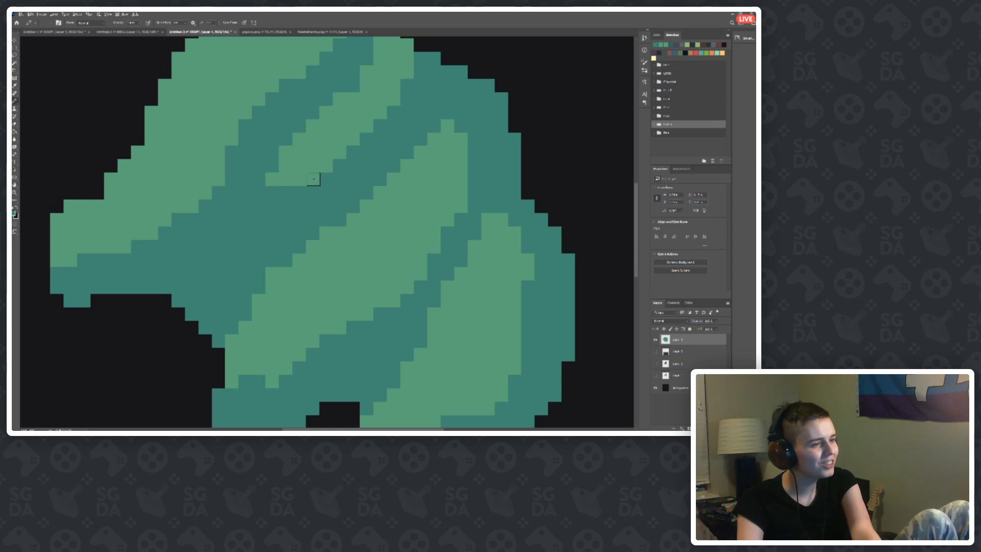
left_click(314, 179)
left_click(270, 185)
left_click(287, 180)
scroll(324, 143, "down", 5)
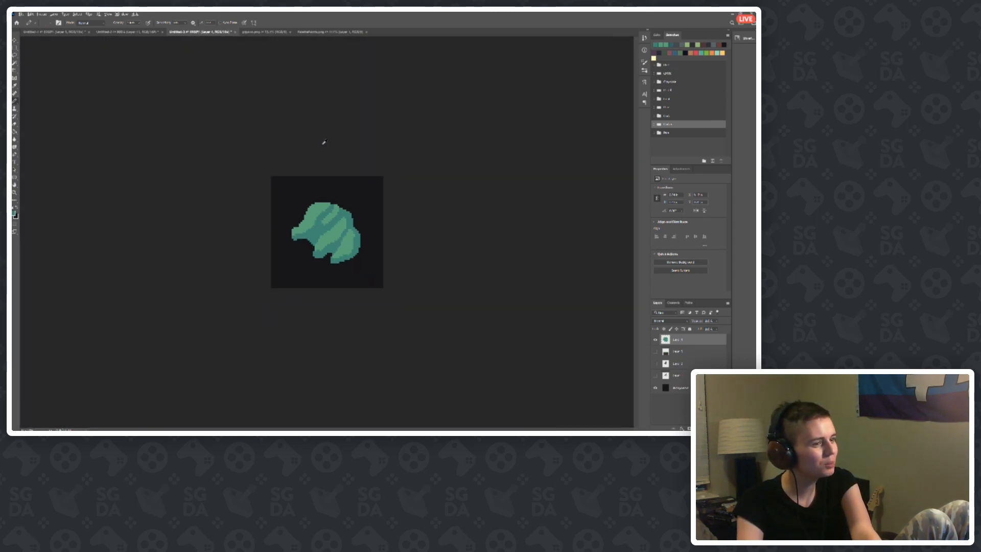
Step: Paint a small light green patch in the teal area below the short upper stripe
scroll(341, 180, "up", 3)
scroll(337, 184, "up", 5)
left_click_drag(232, 264, 254, 265)
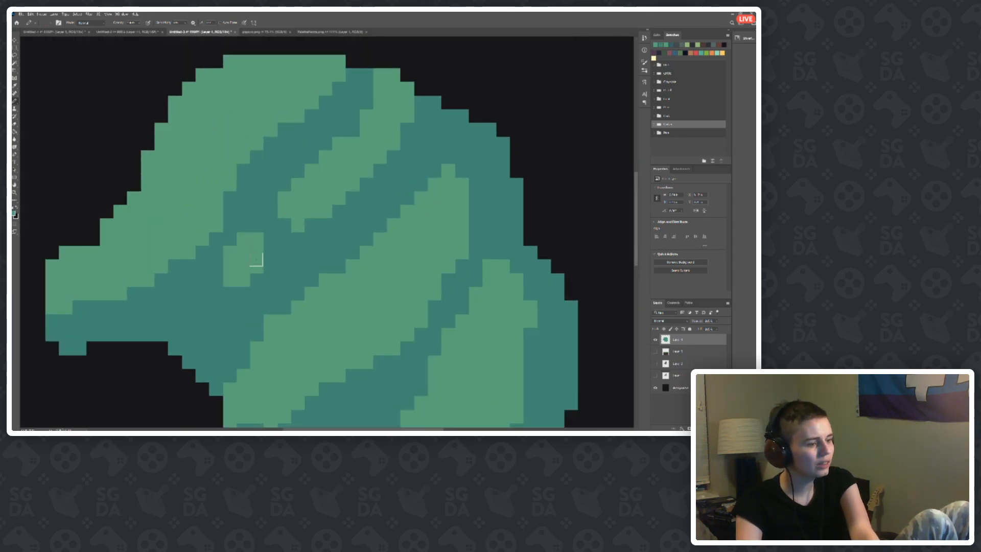
scroll(271, 240, "down", 7)
scroll(251, 190, "down", 3)
scroll(323, 247, "up", 6)
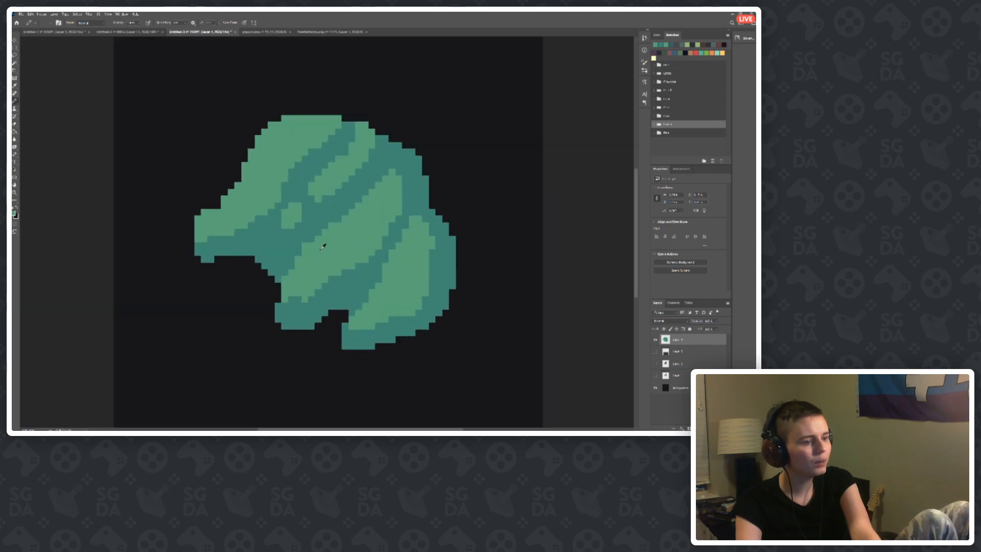
Step: Sample the dark slate teal from the colour-ramp document and line the lower-right edge of the short upper stripe with it
left_click(57, 32)
left_click(236, 170)
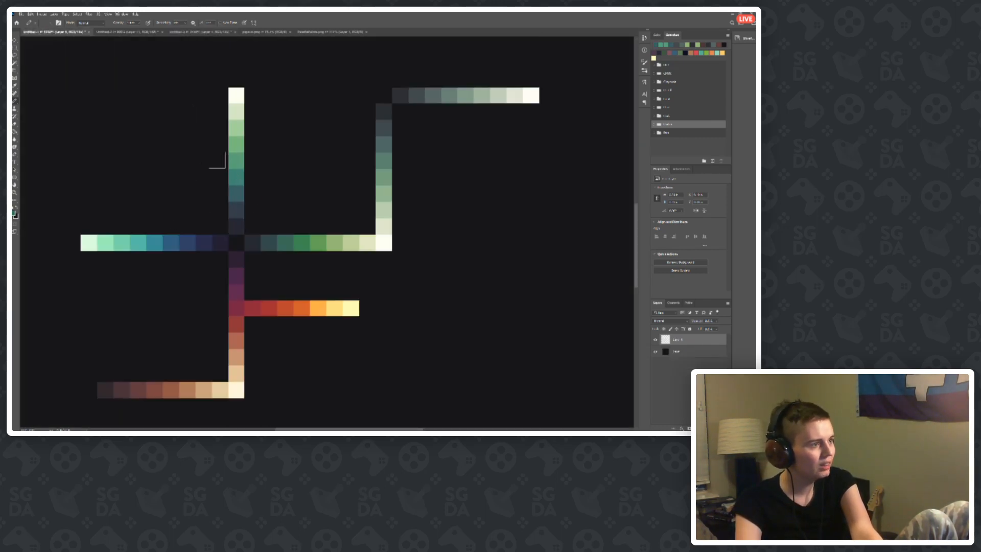
left_click(128, 31)
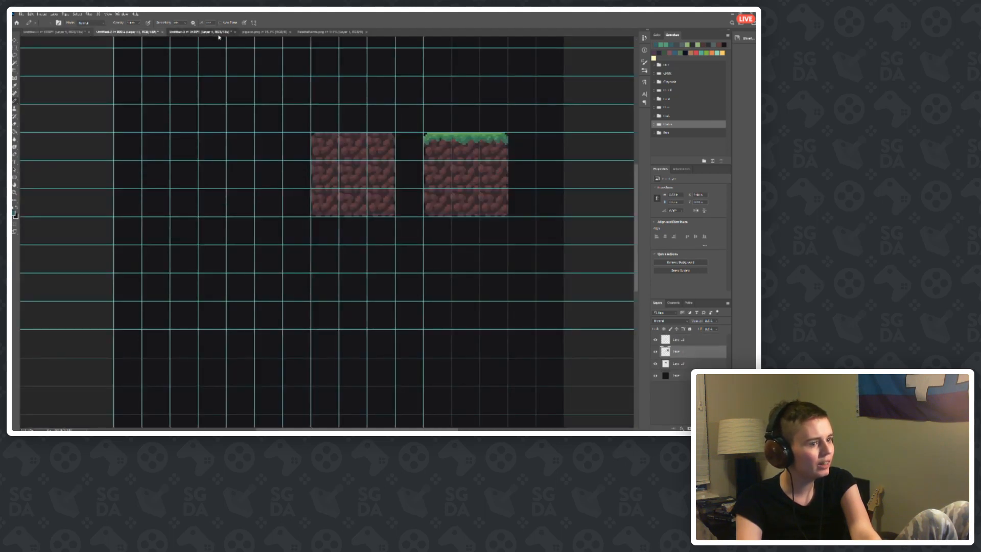
left_click(199, 32)
scroll(277, 203, "up", 5)
mouse_move(291, 216)
left_mouse_down()
mouse_move(371, 162)
mouse_move(361, 163)
mouse_move(394, 129)
left_mouse_up()
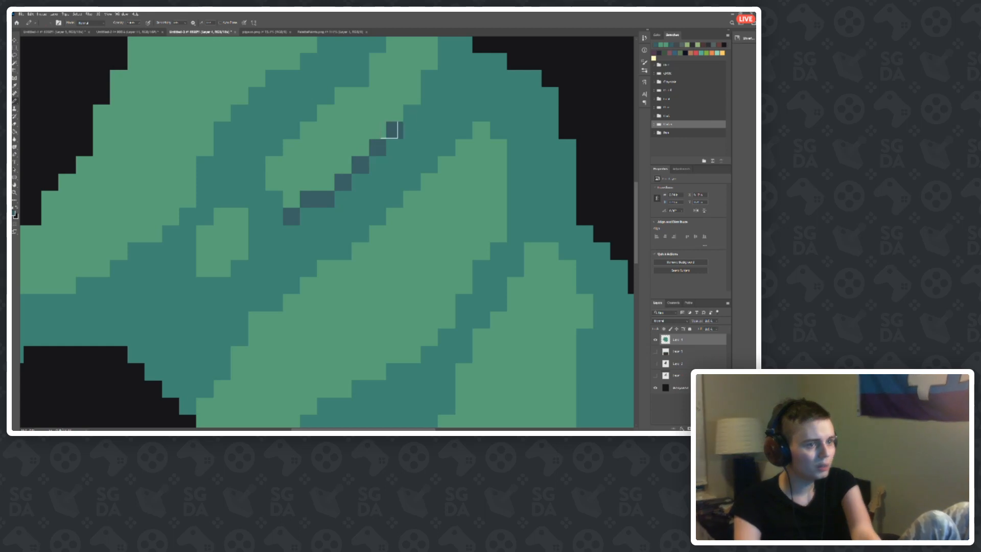
left_click(412, 113)
left_click(431, 80)
scroll(434, 86, "down", 3)
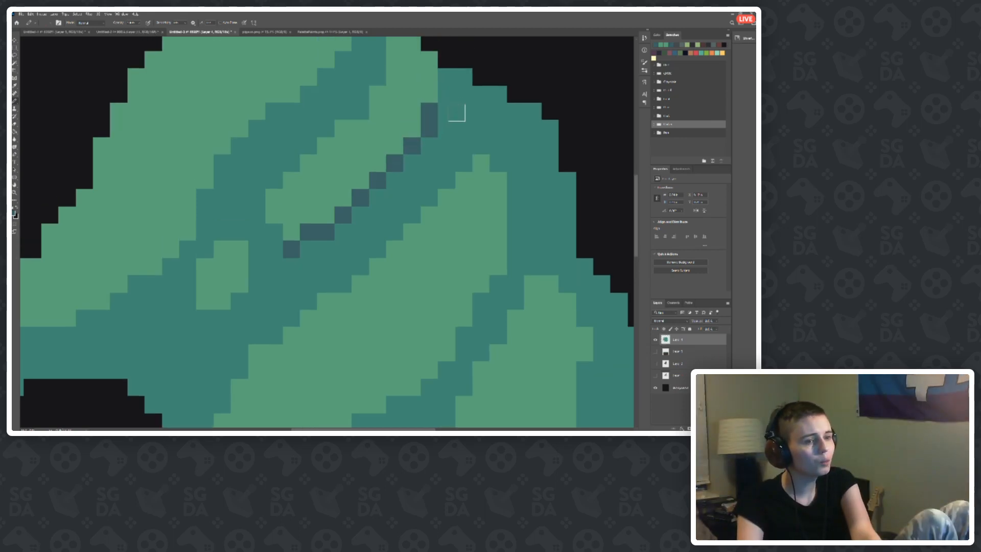
scroll(299, 209, "down", 3)
scroll(299, 209, "up", 4)
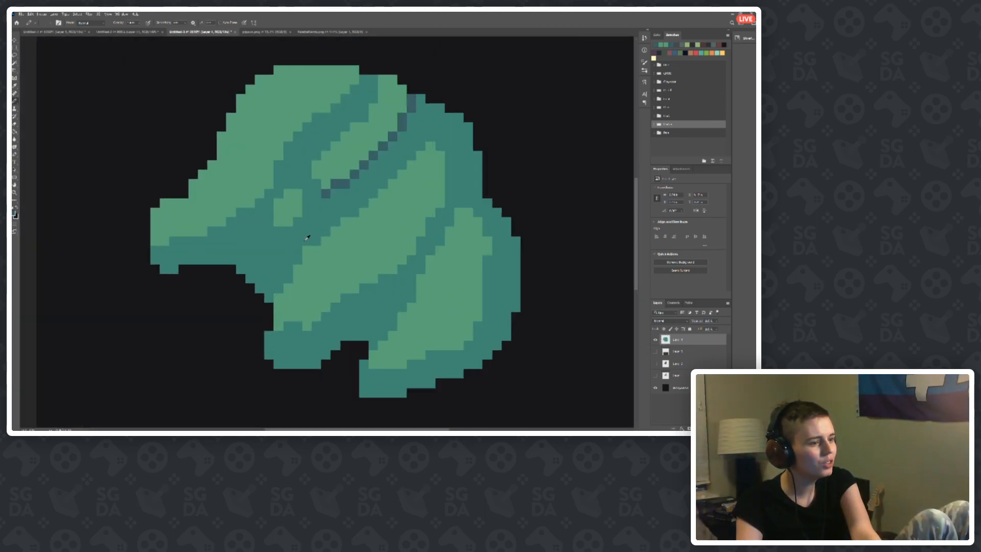
Step: Outline the bottom and right edges of the small light green patch in dark slate teal
left_click_drag(279, 232, 297, 233)
left_click(321, 208)
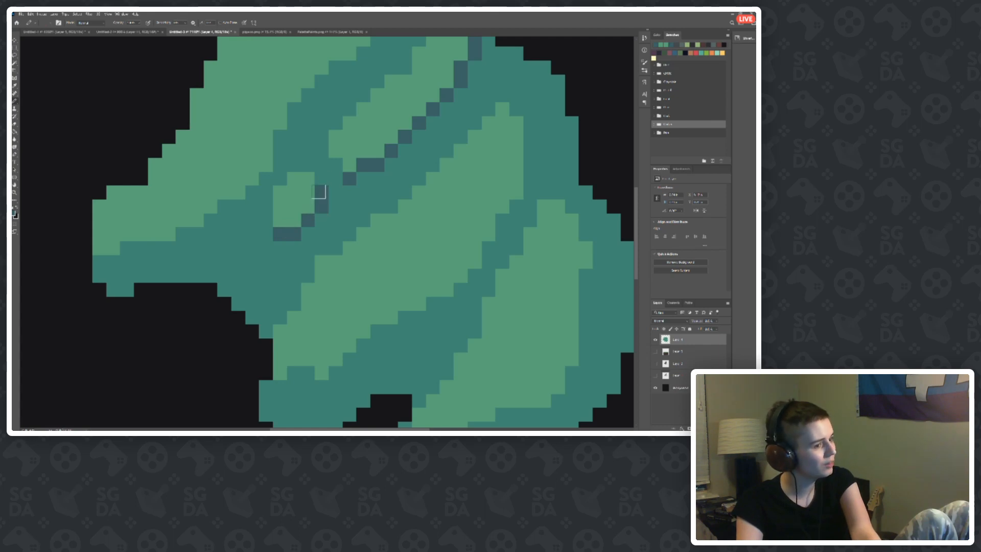
scroll(276, 209, "down", 5)
Step: Draw a dark slate teal line along the lower-right edge of the middle stripe, from its foot up to its tip
scroll(302, 303, "up", 4)
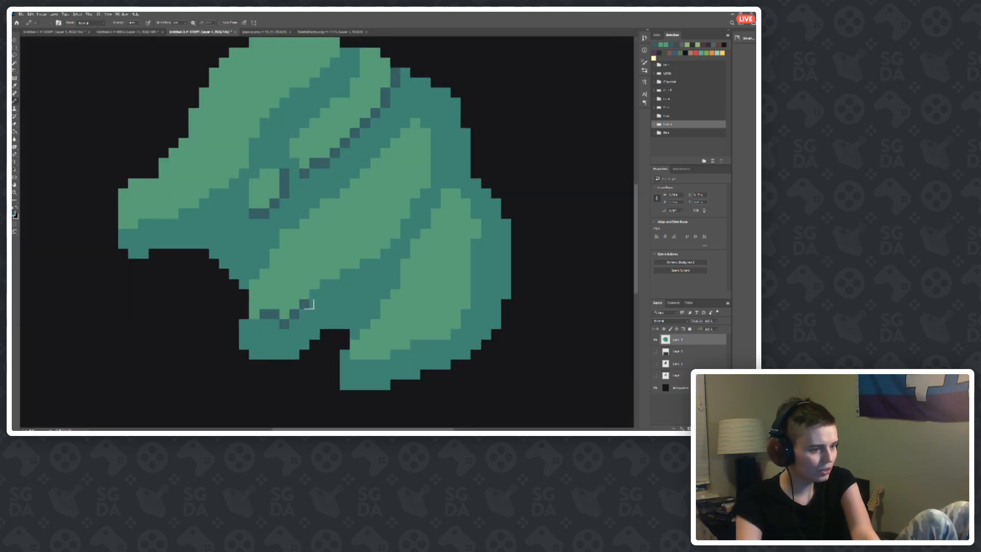
left_click_drag(336, 282, 353, 276)
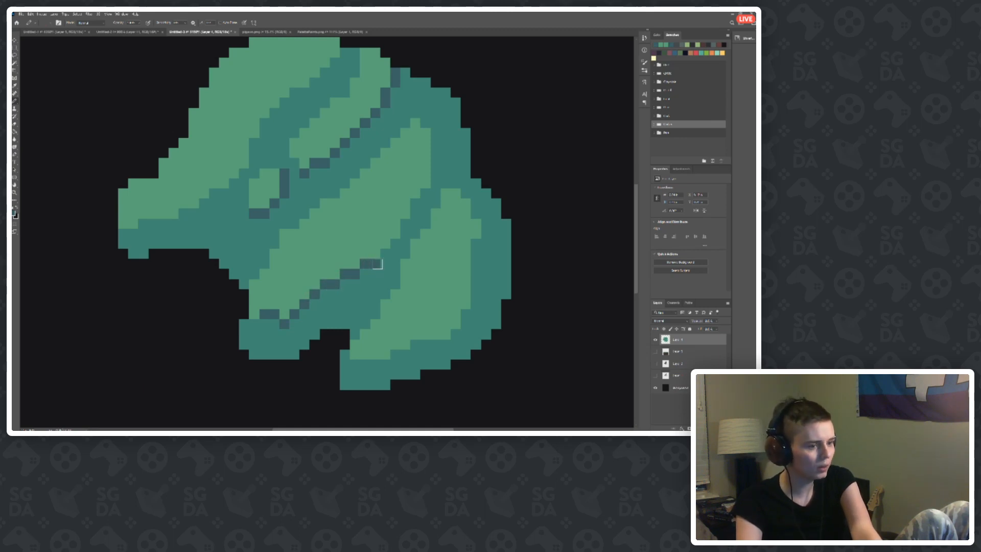
left_click(377, 263)
left_click(375, 262)
left_click(386, 253)
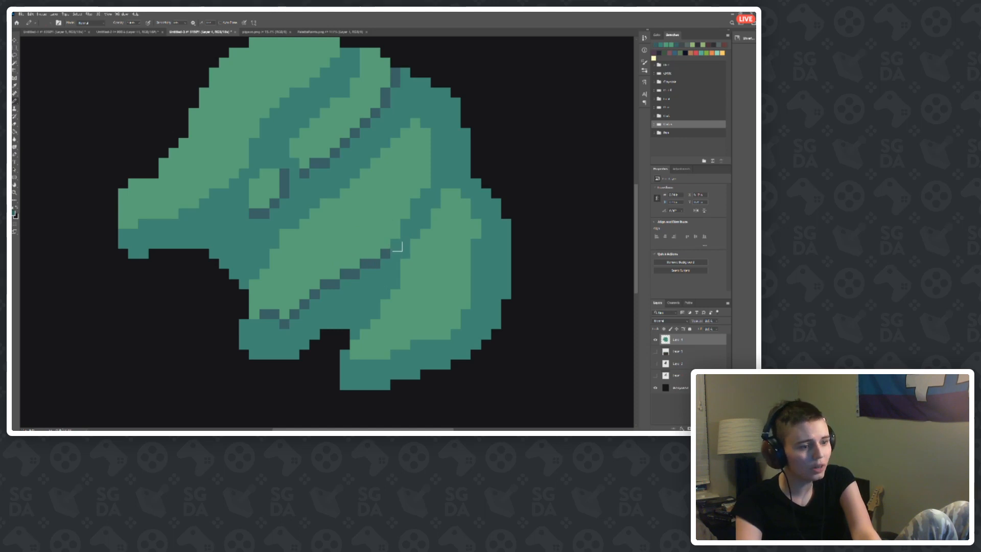
left_click(397, 242)
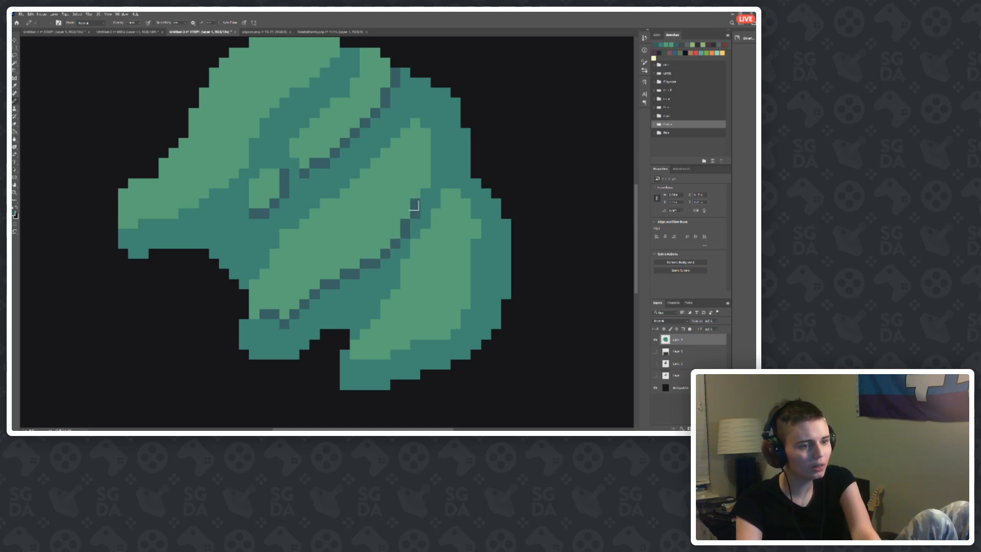
mouse_move(434, 182)
left_mouse_down()
mouse_move(433, 131)
mouse_move(435, 181)
left_mouse_up()
key("ctrl+z")
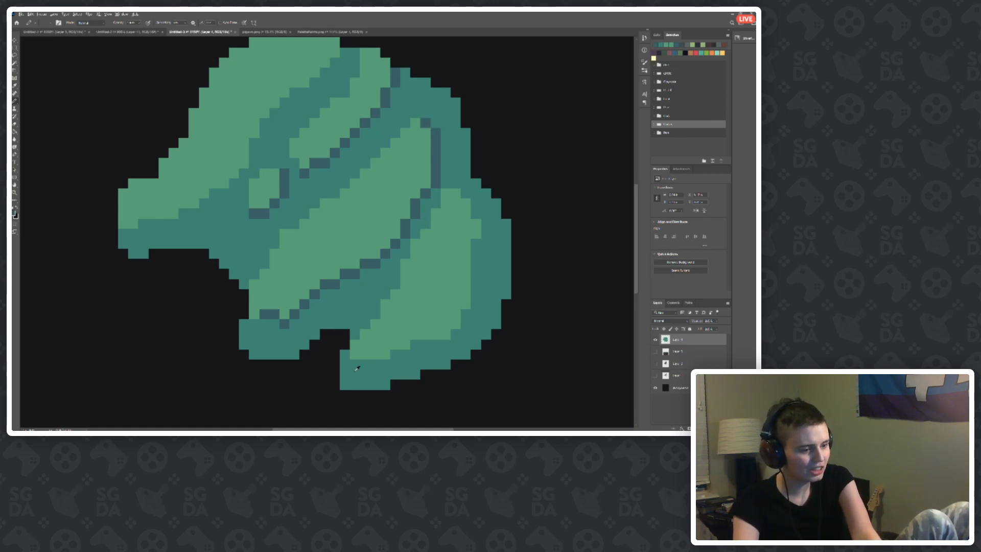
Step: Line the underside and right edge of the lower-right light green stripe with dark slate teal
scroll(411, 375, "up", 2)
mouse_move(330, 360)
left_mouse_down()
mouse_move(405, 329)
mouse_move(444, 326)
mouse_move(467, 294)
mouse_move(476, 305)
mouse_move(497, 261)
mouse_move(489, 189)
mouse_move(505, 159)
mouse_move(478, 107)
left_mouse_up()
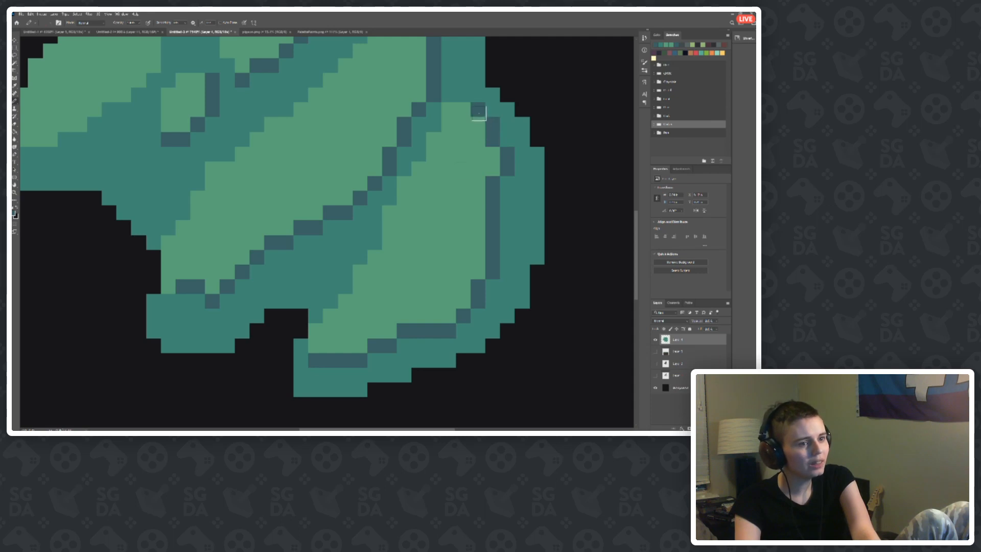
key("ctrl+1")
Step: Thicken the dark slate teal shadow line beneath the middle stripe, from its foot up to its right side
scroll(372, 262, "up", 3)
mouse_move(221, 338)
left_mouse_down()
mouse_move(294, 316)
mouse_move(291, 309)
mouse_move(381, 256)
mouse_move(441, 159)
left_mouse_up()
scroll(442, 161, "up", 3)
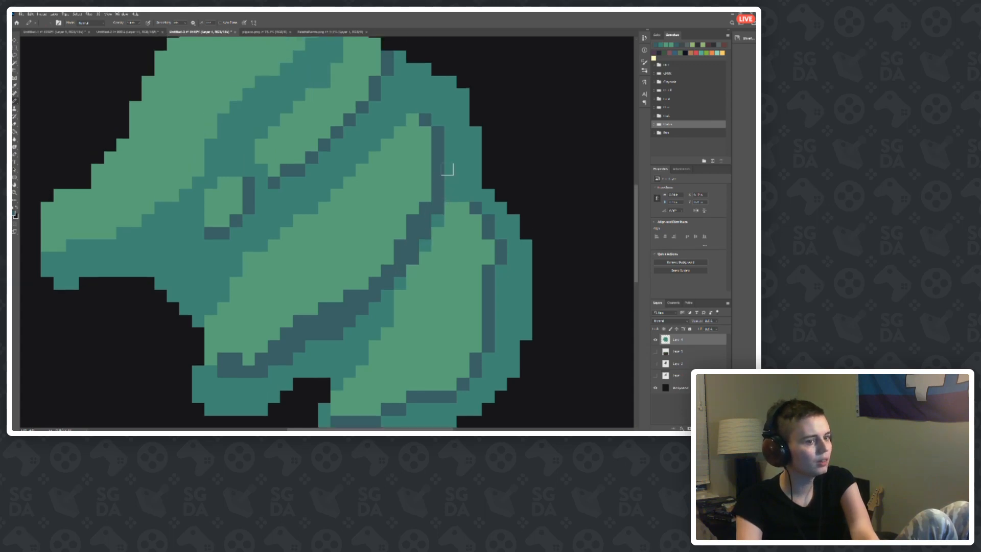
scroll(380, 209, "down", 5)
scroll(276, 220, "up", 3)
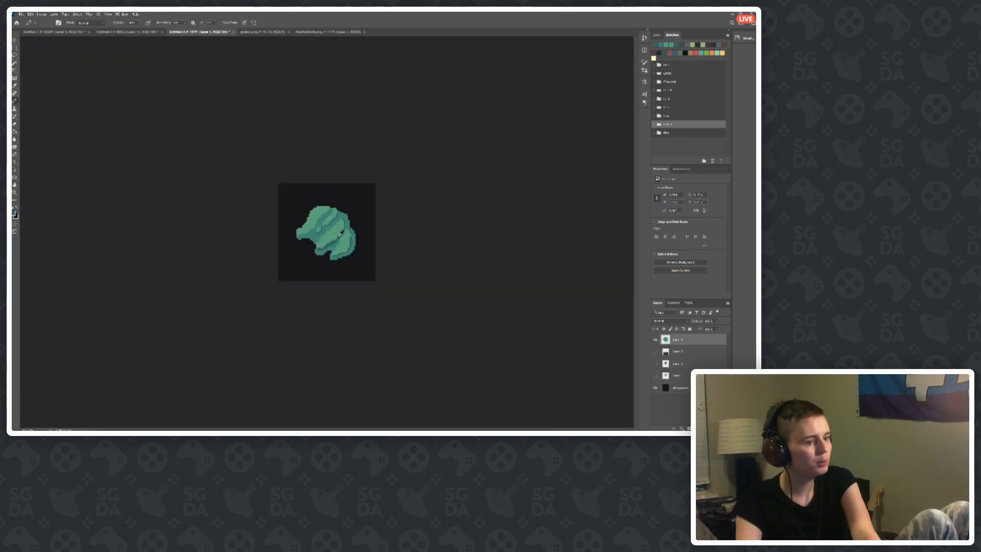
Step: Paint a dark slate teal shadow band along the lower edge of the large upper-left stripe
scroll(274, 220, "up", 5)
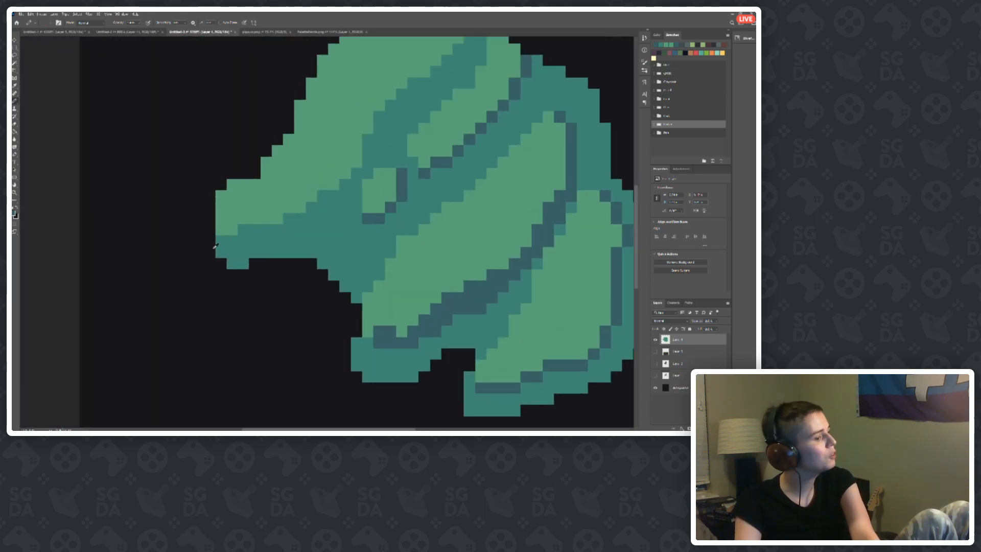
mouse_move(234, 242)
left_mouse_down()
mouse_move(251, 223)
mouse_move(255, 230)
mouse_move(219, 247)
mouse_move(301, 226)
mouse_move(350, 191)
mouse_move(387, 111)
mouse_move(379, 122)
mouse_move(390, 131)
mouse_move(372, 141)
mouse_move(365, 169)
left_mouse_up()
key("ctrl+z")
key("ctrl+z")
scroll(360, 174, "down", 5)
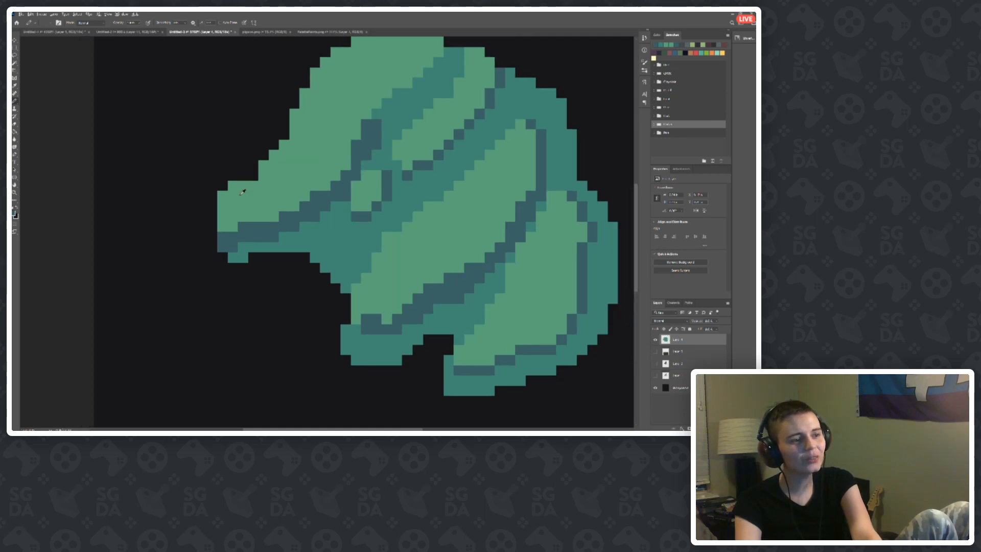
Step: Extend the upper-left stripe's dark shadow band up between the two upper stripes to the top edge
scroll(269, 160, "up", 3)
left_click_drag(303, 170, 337, 146)
key("ctrl+z")
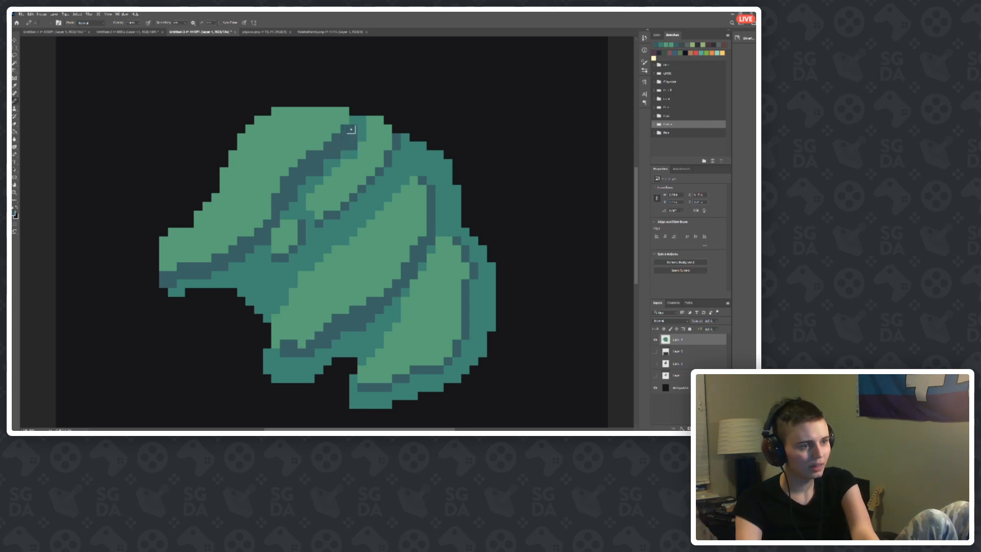
scroll(266, 151, "down", 6)
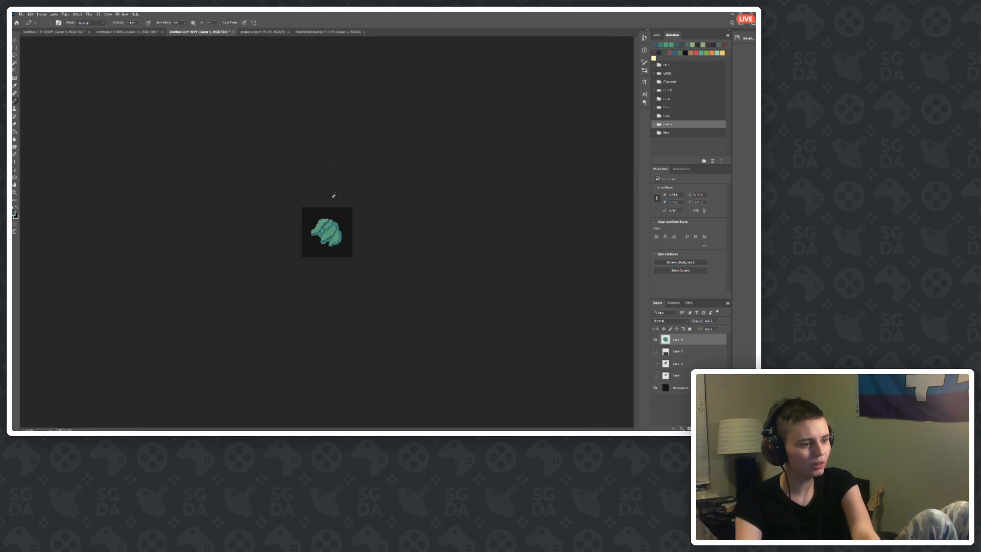
scroll(333, 197, "up", 3)
Step: Thicken the dark slate teal band along the underside and right edge of the lower-right stripe, wrapping it around the foot
scroll(392, 255, "up", 5)
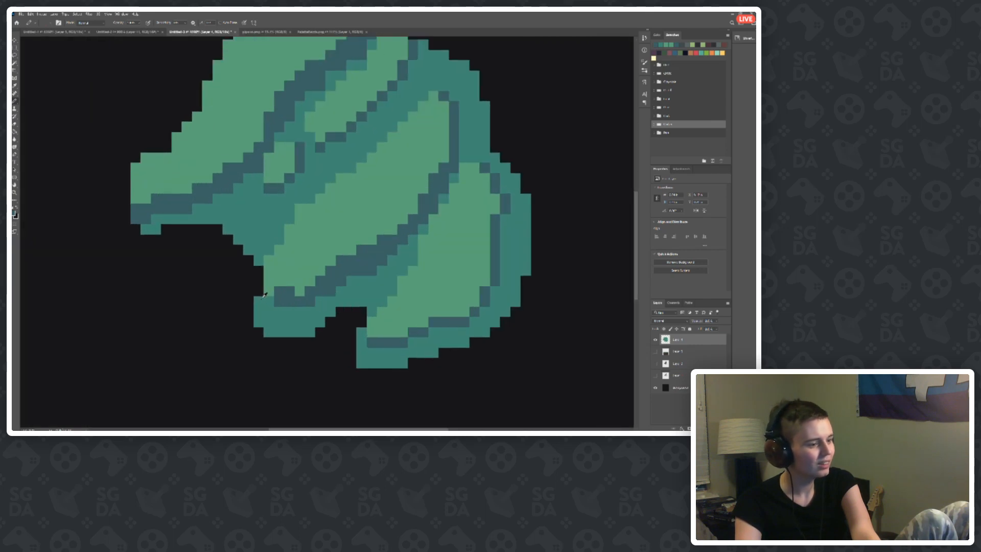
scroll(344, 298, "down", 5)
scroll(350, 323, "up", 6)
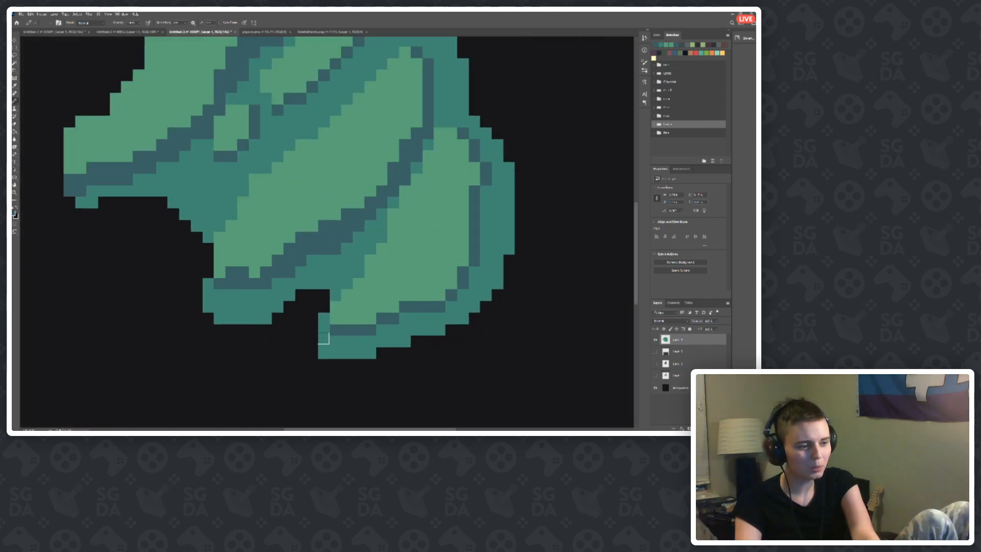
mouse_move(335, 341)
left_mouse_down()
mouse_move(369, 337)
mouse_move(324, 330)
left_mouse_up()
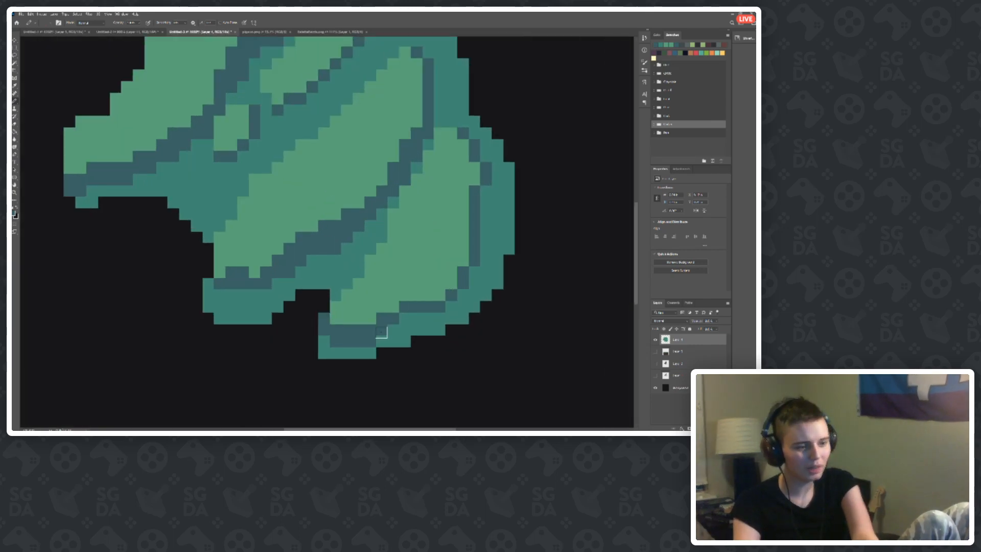
left_click_drag(394, 328, 456, 301)
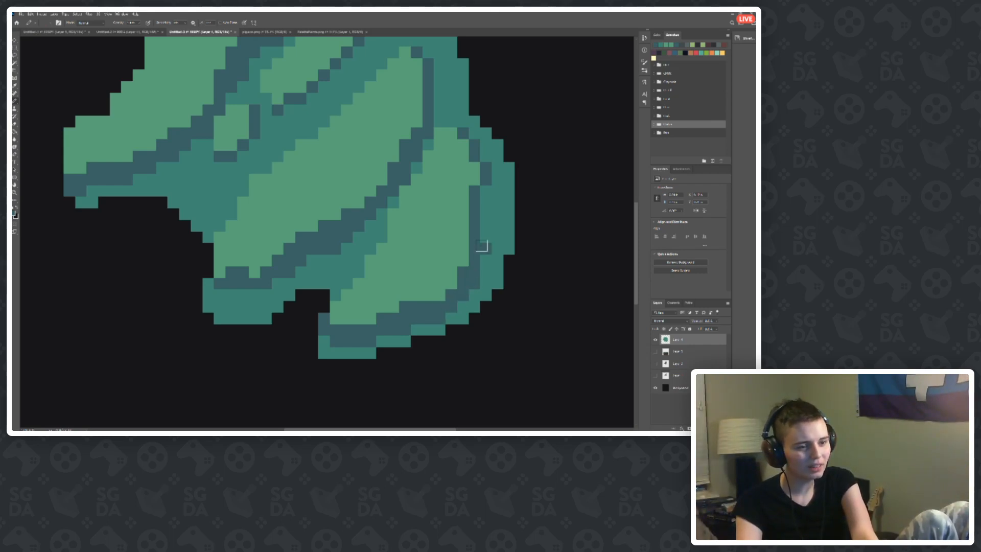
mouse_move(481, 246)
left_mouse_down()
mouse_move(492, 169)
mouse_move(473, 139)
left_mouse_up()
scroll(334, 191, "down", 10)
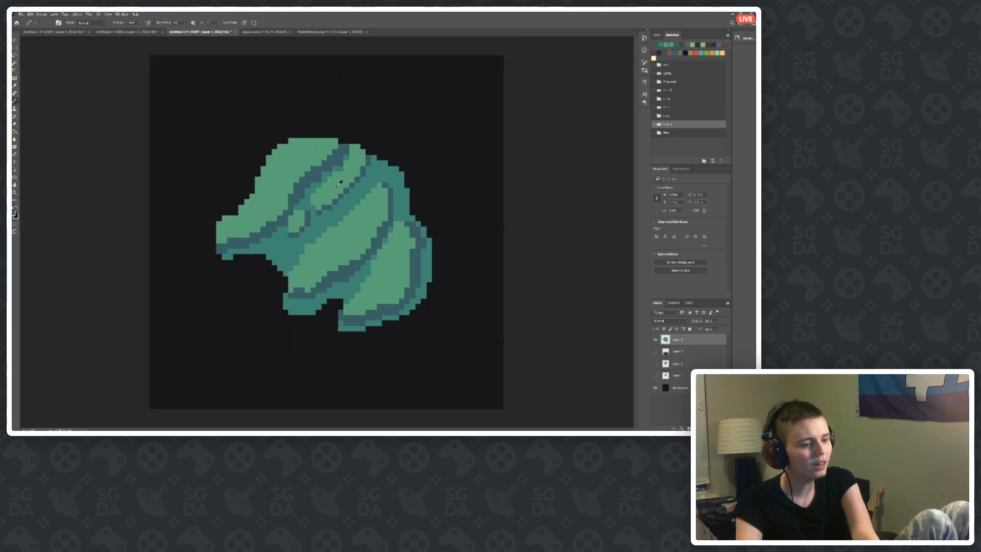
Step: Break the middle light green stripe into separate patches by painting teal strokes up through it
scroll(334, 191, "up", 10)
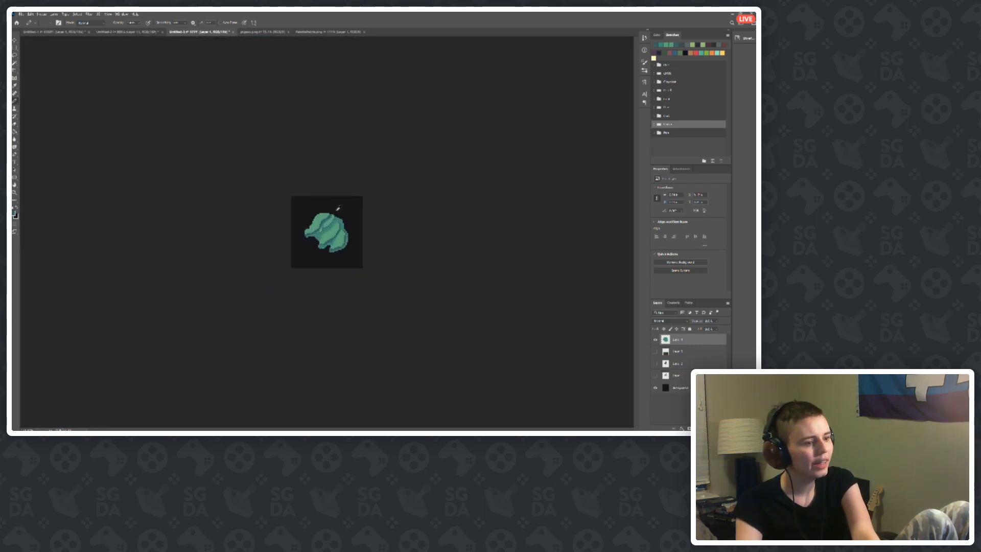
scroll(333, 266, "up", 5)
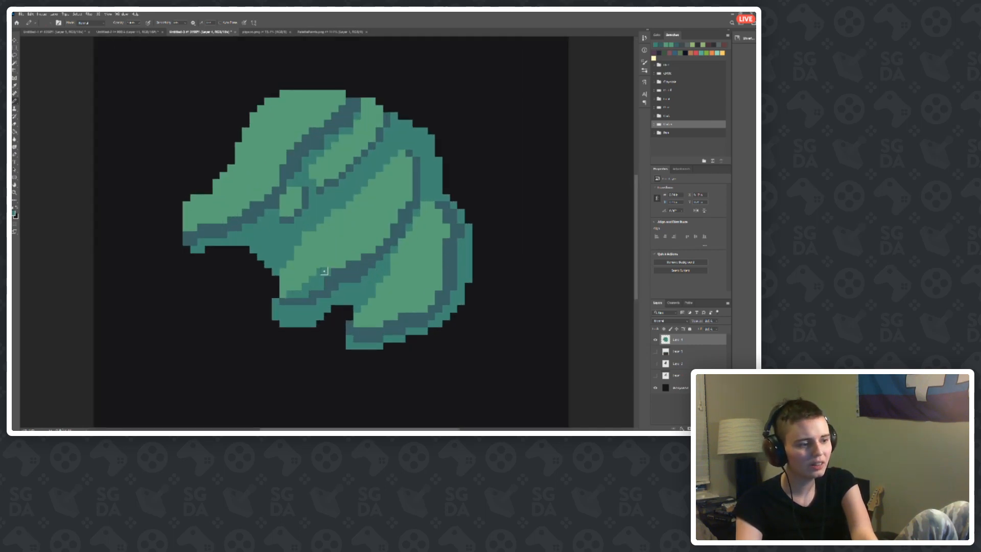
mouse_move(324, 271)
left_mouse_down()
mouse_move(347, 250)
mouse_move(340, 254)
mouse_move(327, 221)
left_mouse_up()
mouse_move(357, 256)
left_mouse_down()
mouse_move(379, 226)
mouse_move(384, 233)
mouse_move(379, 206)
mouse_move(390, 210)
mouse_move(374, 191)
mouse_move(407, 201)
mouse_move(394, 149)
left_mouse_up()
scroll(326, 236, "down", 9)
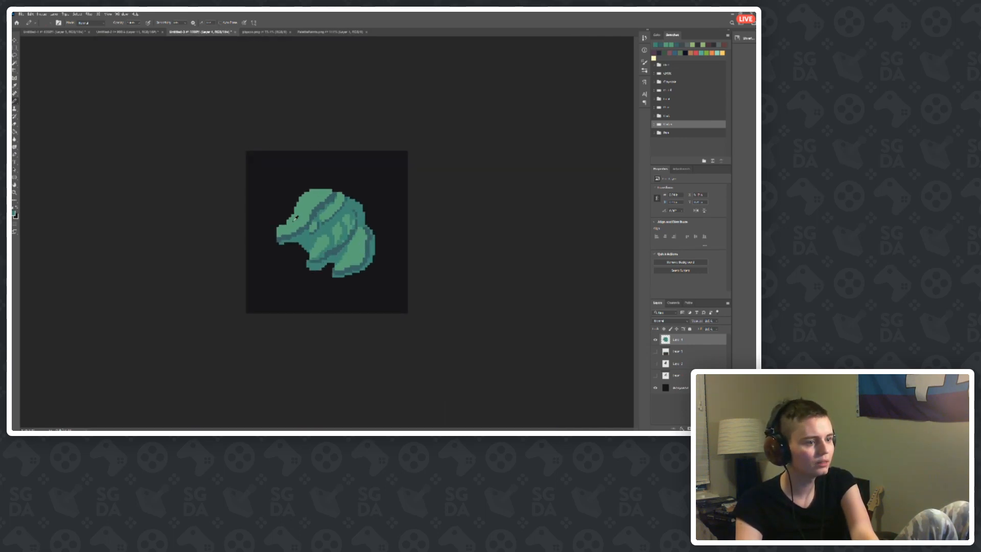
scroll(326, 237, "up", 8)
key("alt+Tab")
key("alt+Tab")
key("alt+Tab")
key("alt+Tab")
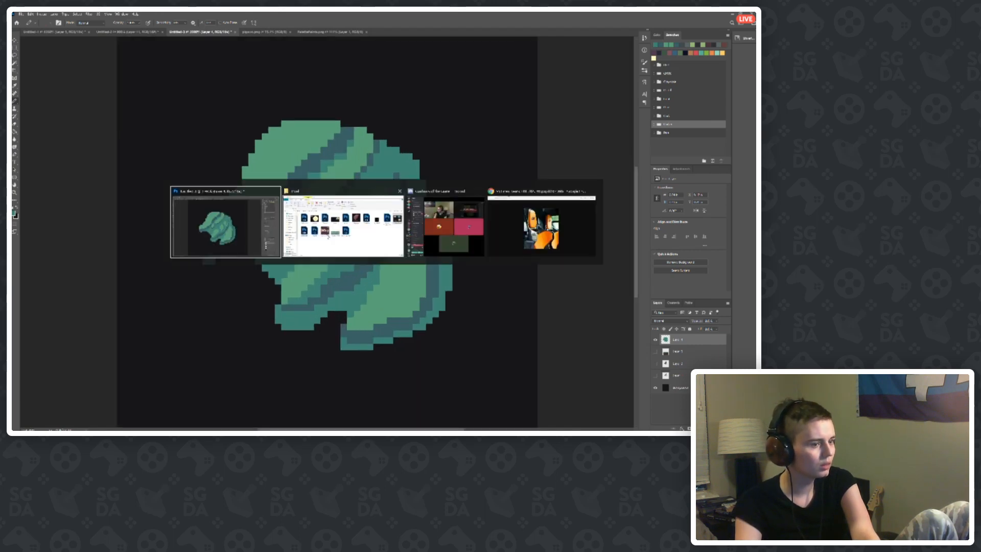
Step: Break up the lower-right light green stripe with upward teal strokes and trim its right edge in teal
scroll(428, 314, "up", 3)
scroll(372, 335, "up", 4)
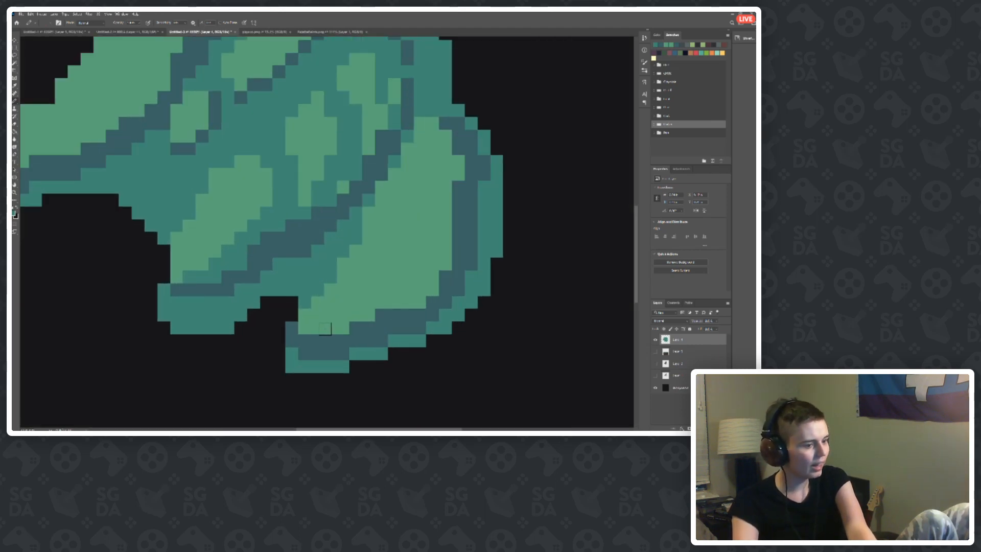
mouse_move(329, 329)
left_mouse_down()
mouse_move(354, 276)
mouse_move(351, 261)
left_mouse_up()
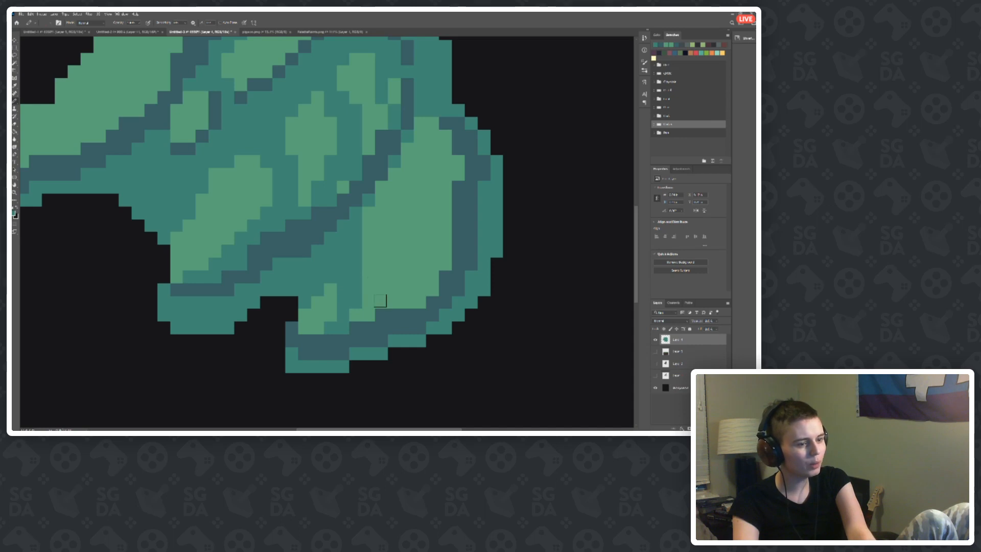
mouse_move(380, 300)
left_mouse_down()
mouse_move(402, 296)
mouse_move(395, 239)
mouse_move(407, 225)
mouse_move(414, 239)
mouse_move(401, 201)
left_mouse_up()
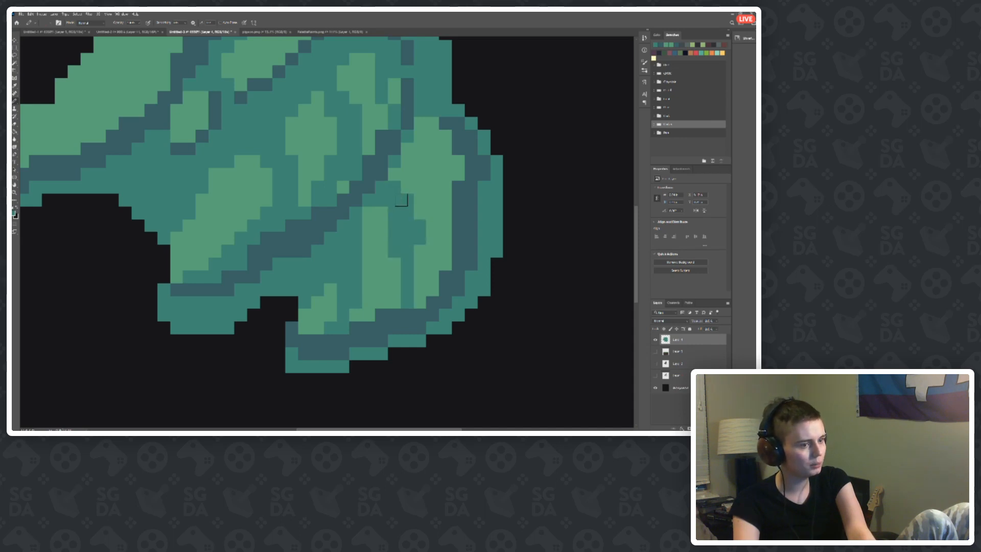
left_click_drag(445, 263, 445, 230)
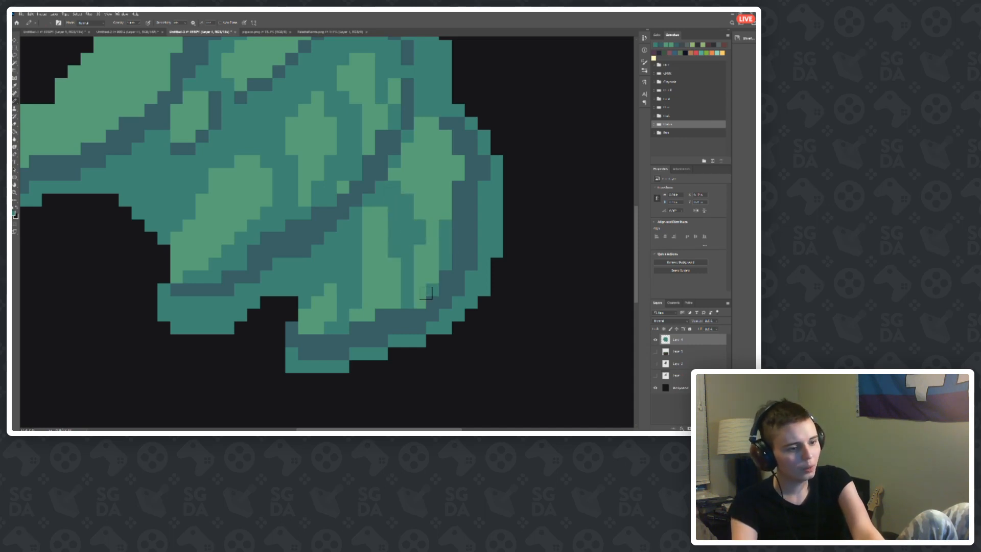
scroll(437, 225, "up", 1)
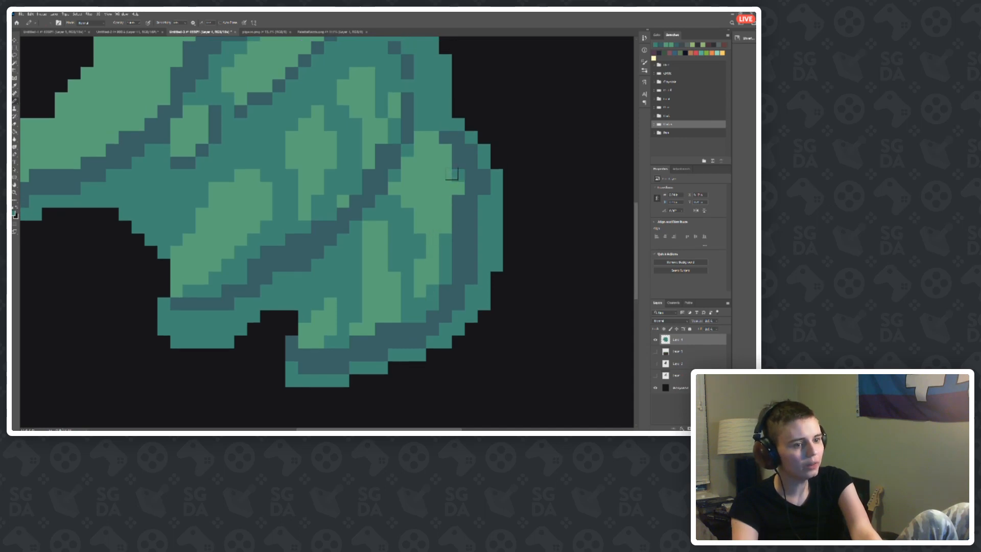
left_click_drag(444, 226, 444, 170)
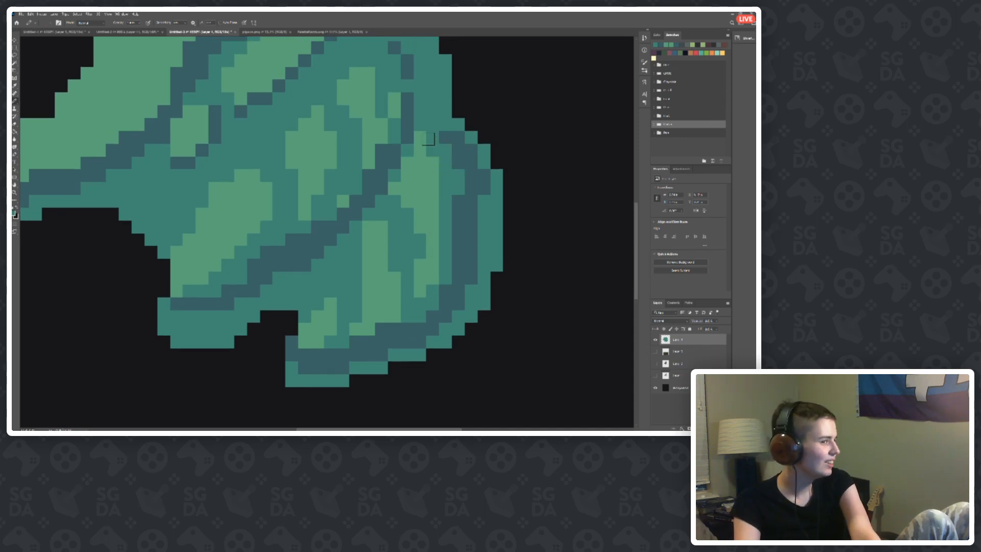
Step: Break up the light green stripe between the two upper dark shadow bands with teal strokes, undoing and repainting the last ones
scroll(423, 138, "down", 4)
scroll(442, 194, "up", 2)
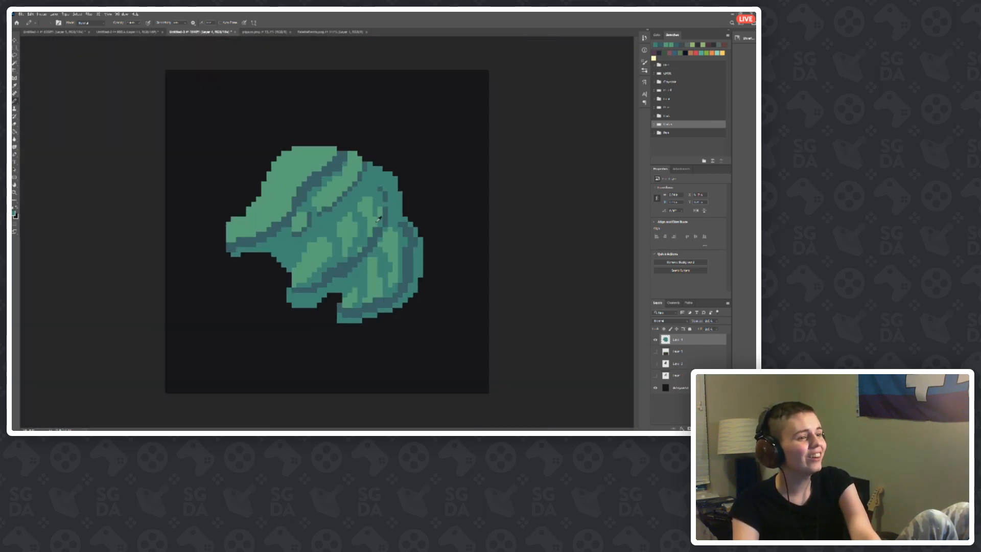
scroll(319, 203, "up", 2)
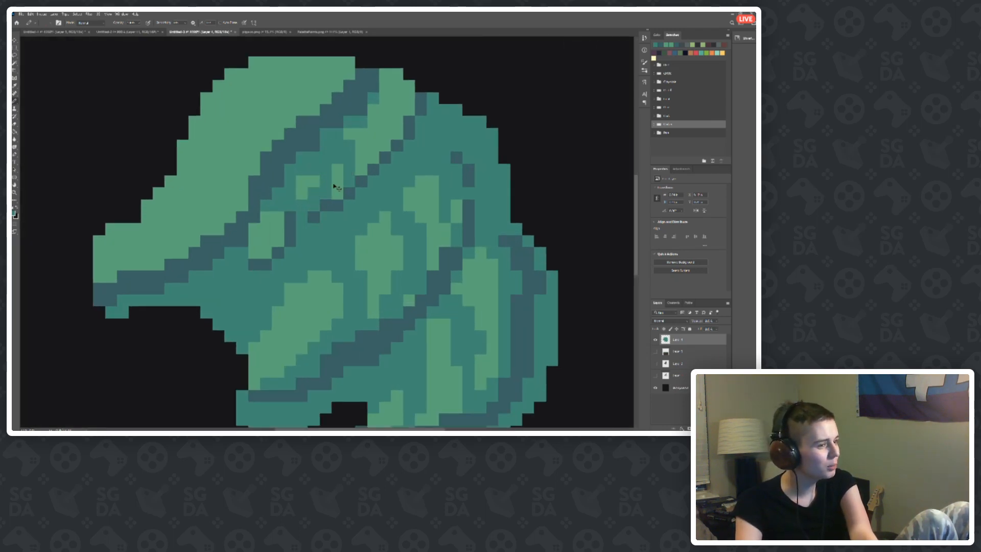
key("ctrl+z")
key("ctrl+z")
mouse_move(323, 183)
left_mouse_down()
mouse_move(314, 164)
mouse_move(323, 166)
mouse_move(314, 199)
mouse_move(366, 164)
mouse_move(367, 151)
mouse_move(341, 138)
mouse_move(367, 140)
mouse_move(368, 151)
mouse_move(385, 142)
mouse_move(406, 105)
mouse_move(379, 98)
mouse_move(408, 84)
mouse_move(386, 71)
left_mouse_up()
scroll(318, 176, "down", 10)
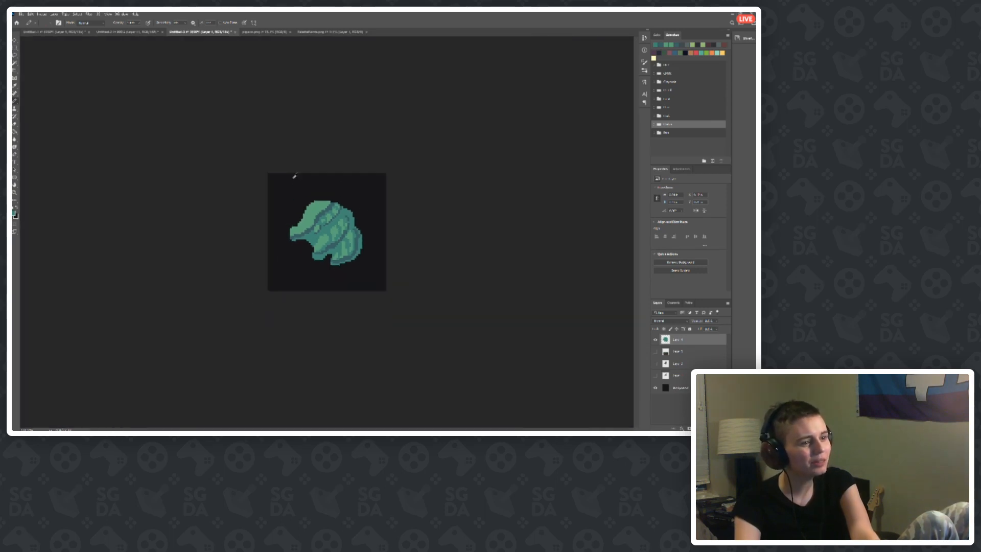
Step: Divide the large upper-left light green stripe into separate patches by painting teal strokes up through it to the outer edge
scroll(293, 177, "up", 8)
scroll(212, 256, "up", 6)
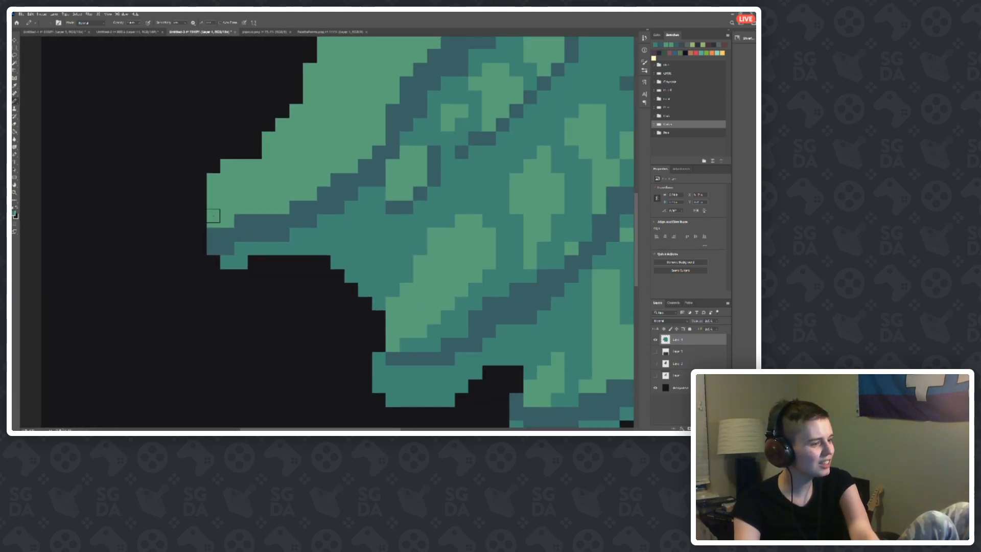
mouse_move(213, 220)
left_mouse_down()
mouse_move(253, 179)
mouse_move(242, 167)
left_mouse_up()
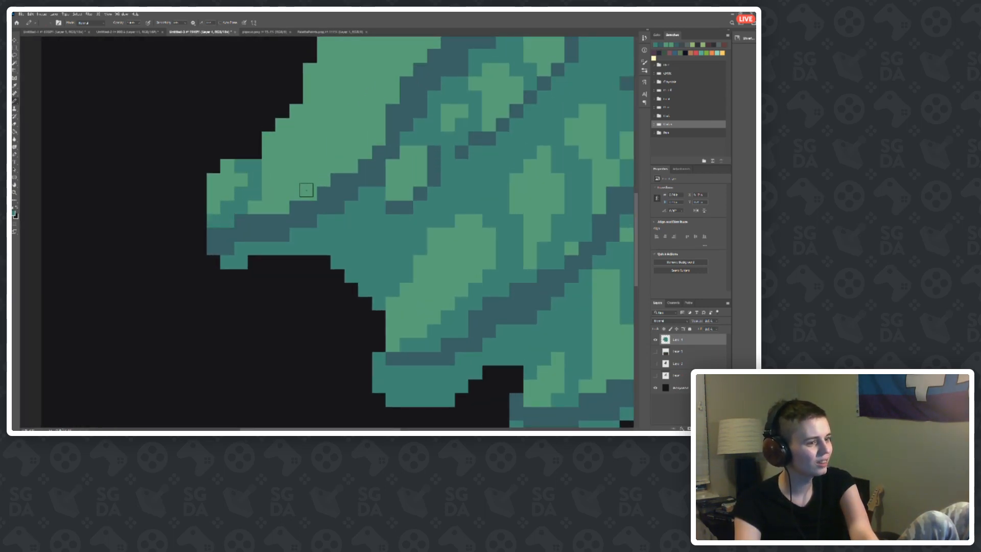
left_click_drag(306, 190, 298, 113)
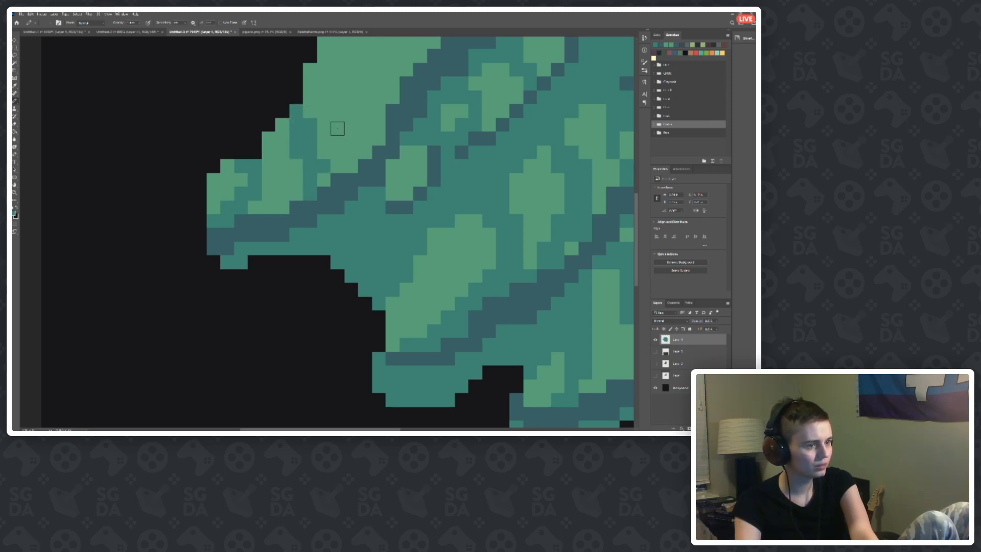
scroll(367, 149, "up", 1)
mouse_move(377, 161)
left_mouse_down()
mouse_move(372, 115)
mouse_move(341, 78)
mouse_move(327, 77)
mouse_move(371, 89)
mouse_move(389, 128)
left_mouse_up()
scroll(297, 147, "up", 5)
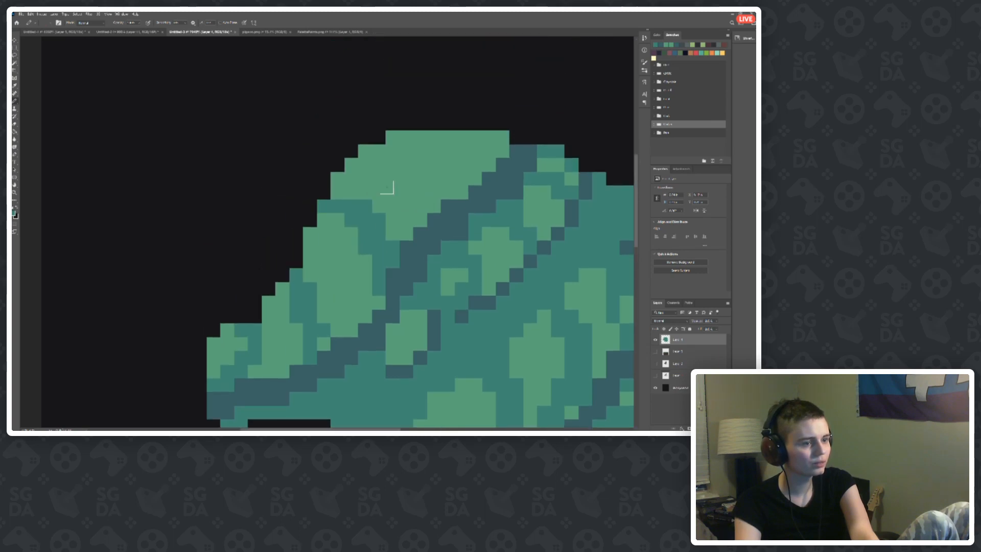
mouse_move(447, 220)
left_mouse_down()
mouse_move(448, 169)
mouse_move(459, 214)
mouse_move(449, 174)
left_mouse_up()
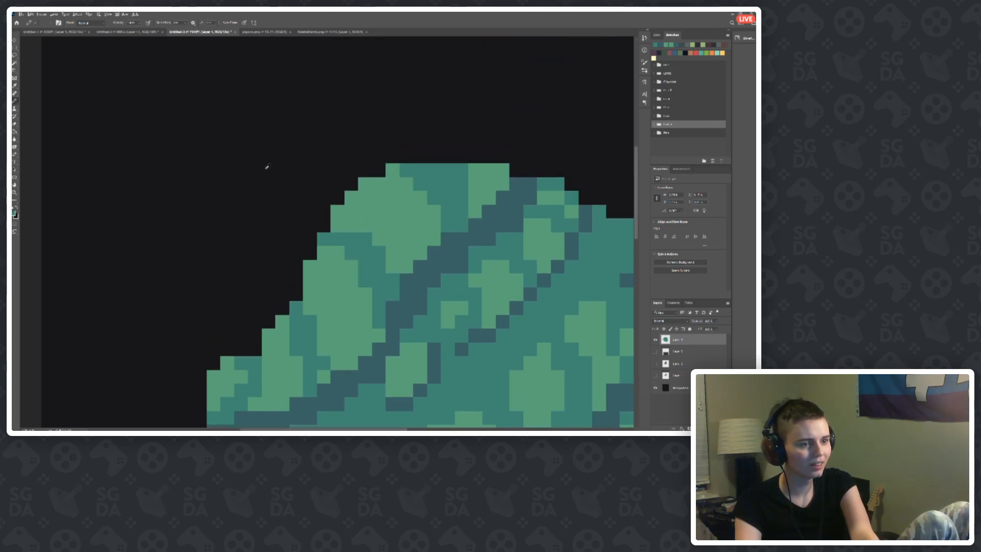
Step: Trim the upper-left stripe's light green patches with teal pixels, separating them from the dark shadow band below
scroll(267, 166, "down", 4)
scroll(251, 227, "up", 5)
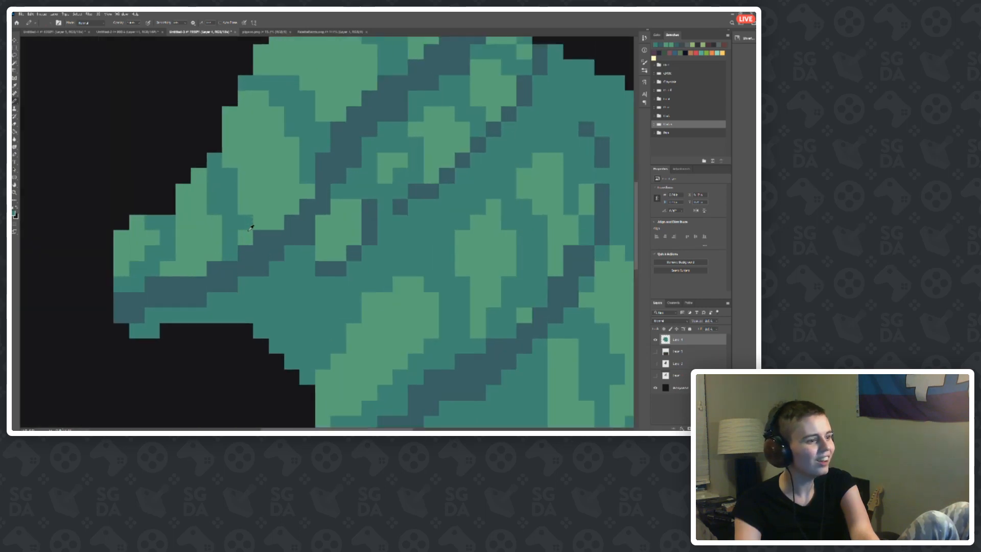
scroll(307, 186, "up", 3)
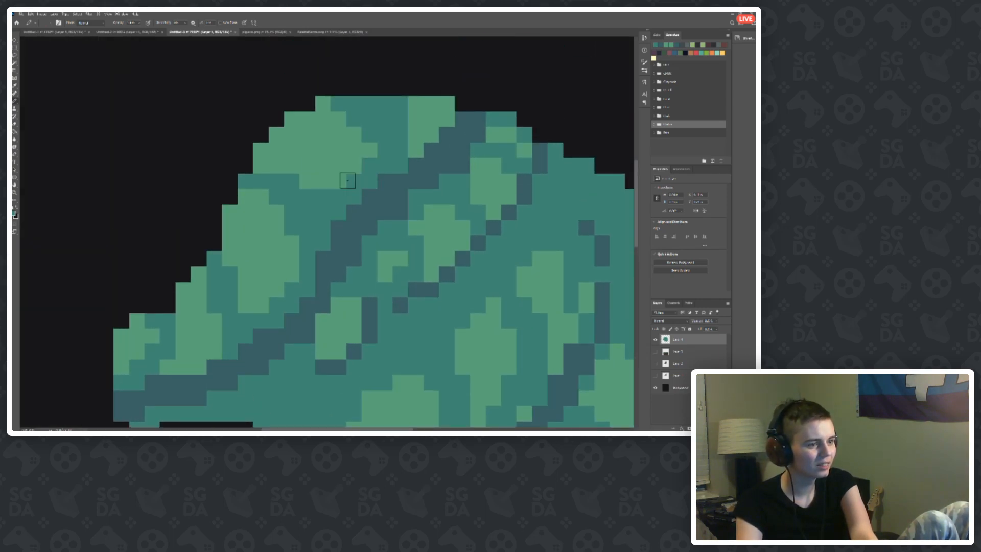
scroll(277, 174, "down", 2)
scroll(276, 175, "down", 2)
scroll(259, 171, "up", 4)
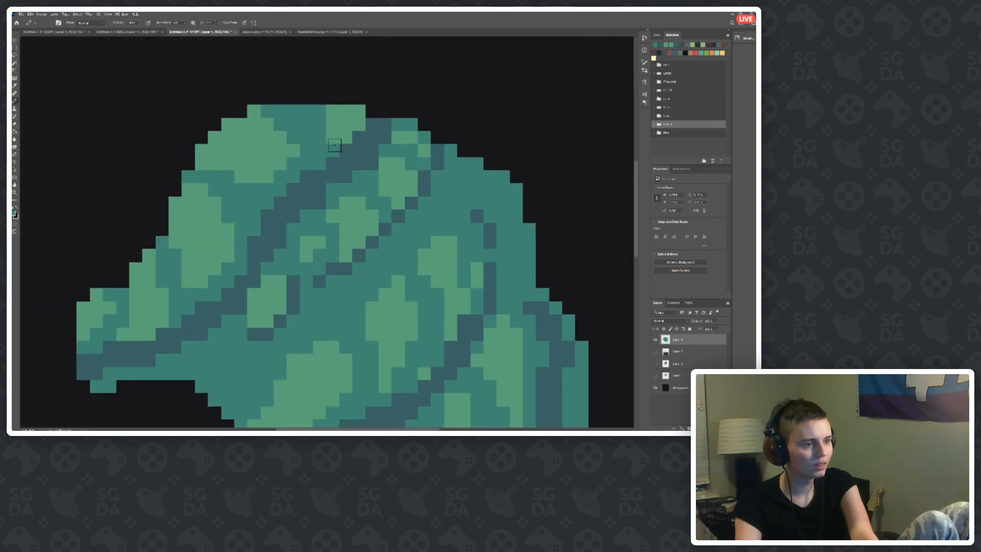
left_click(355, 123)
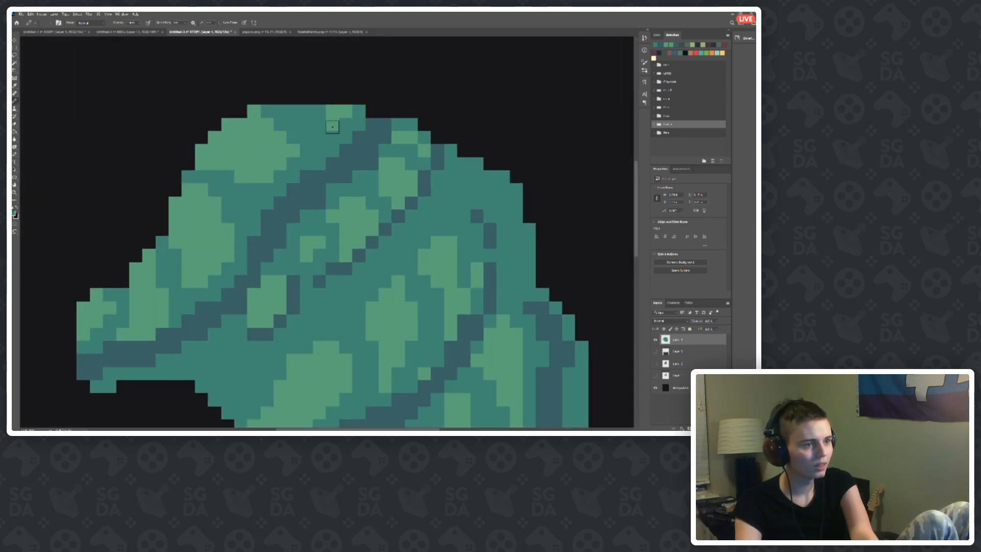
left_click(332, 126)
scroll(327, 205, "down", 4)
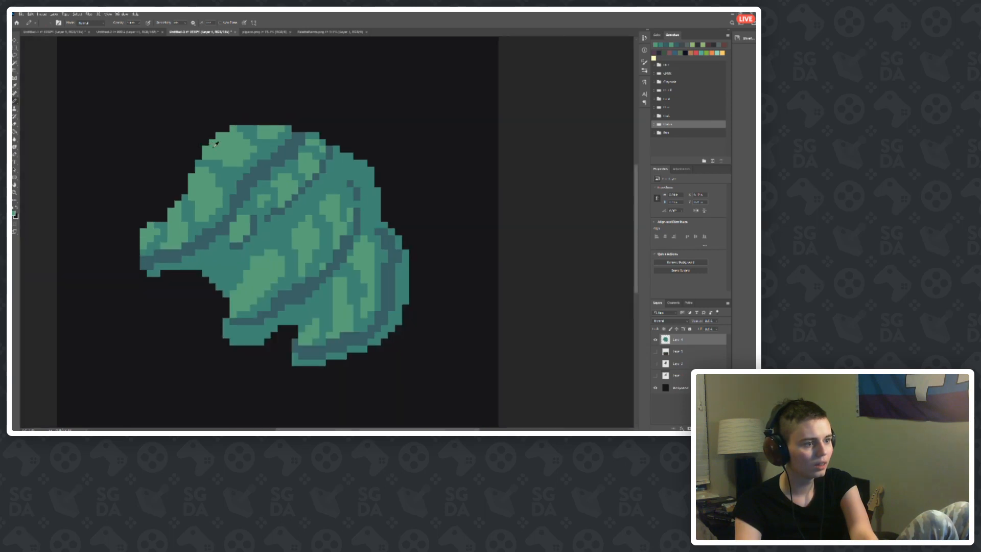
Step: Examine the shaded form at several zoom levels to judge how the patches and shadow bands read
scroll(368, 211, "up", 3)
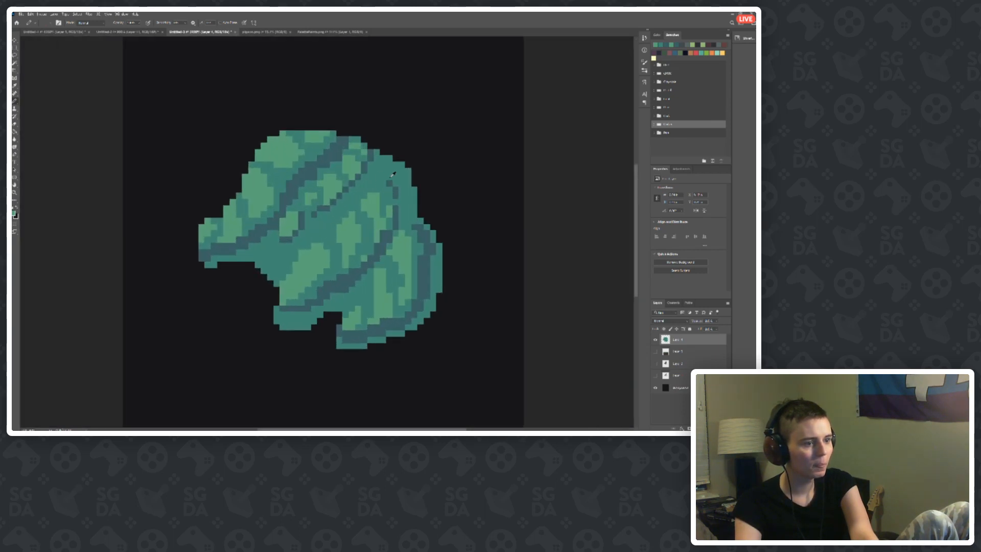
scroll(278, 181, "down", 3)
scroll(304, 177, "up", 4)
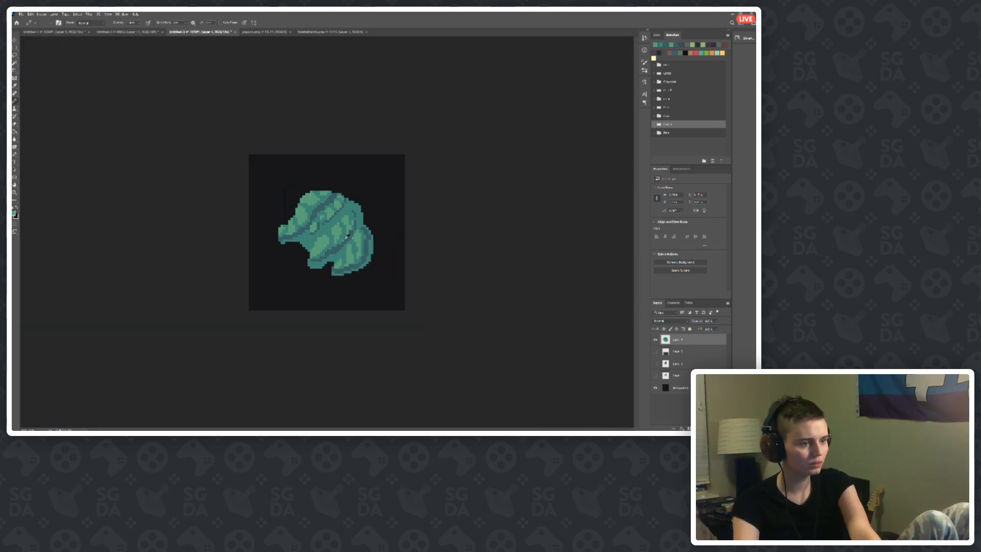
scroll(329, 260, "down", 3)
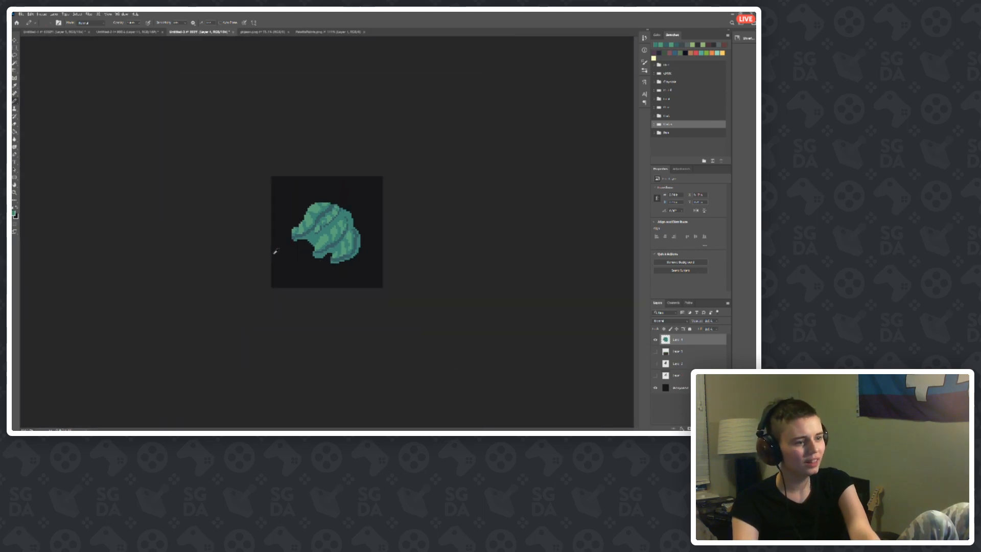
scroll(274, 252, "up", 4)
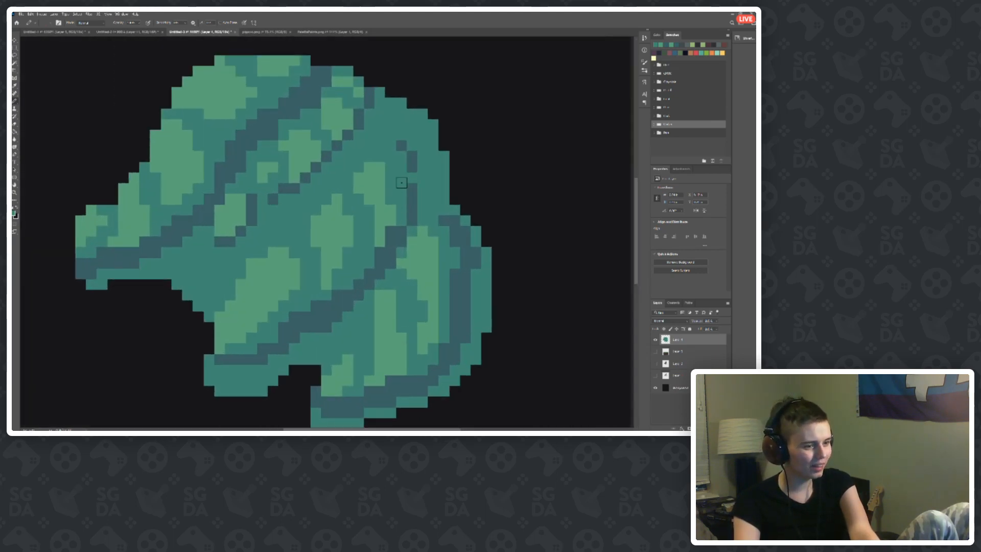
scroll(365, 389, "down", 5)
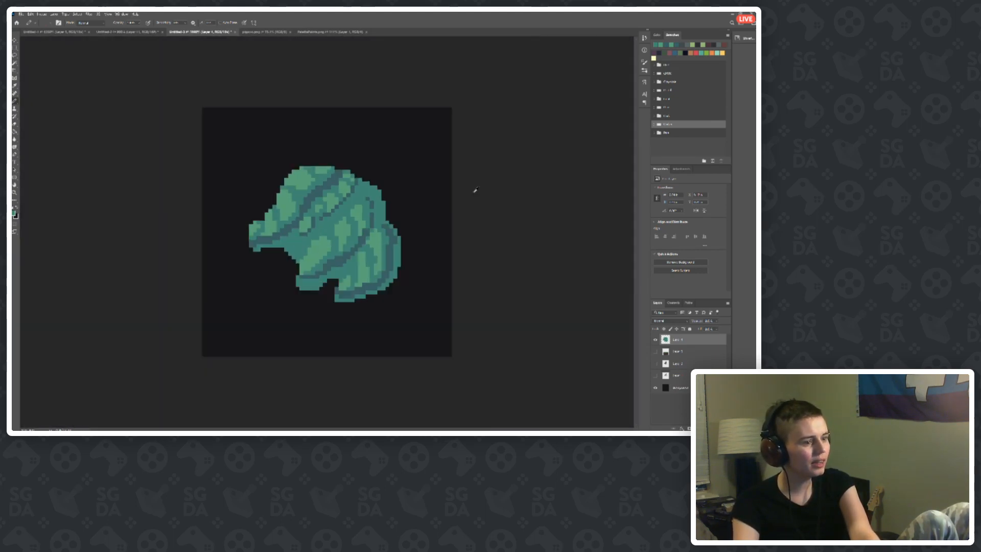
scroll(259, 189, "up", 4)
scroll(303, 199, "down", 4)
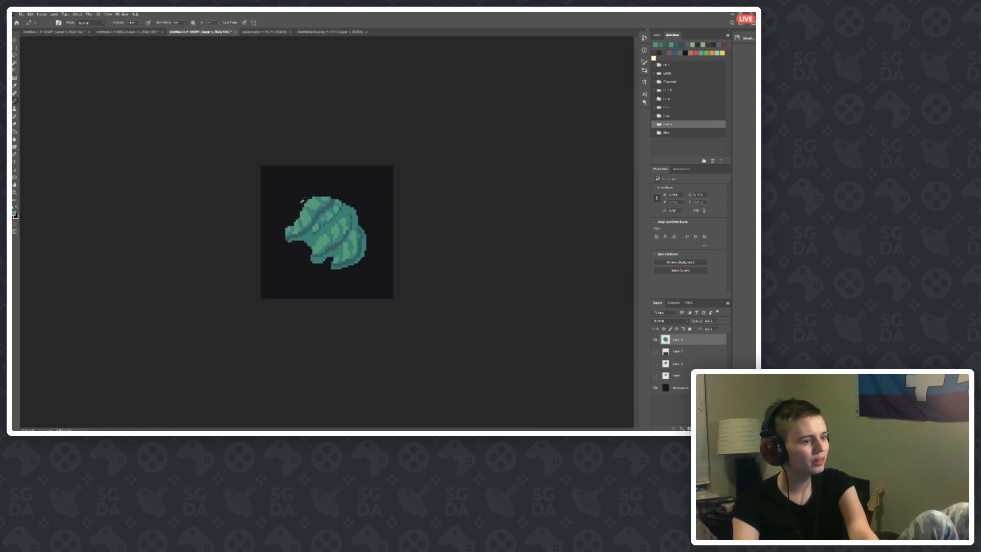
scroll(270, 194, "up", 2)
Step: Move the shaded form down and right on the canvas and sample its light green for the brush
key("v")
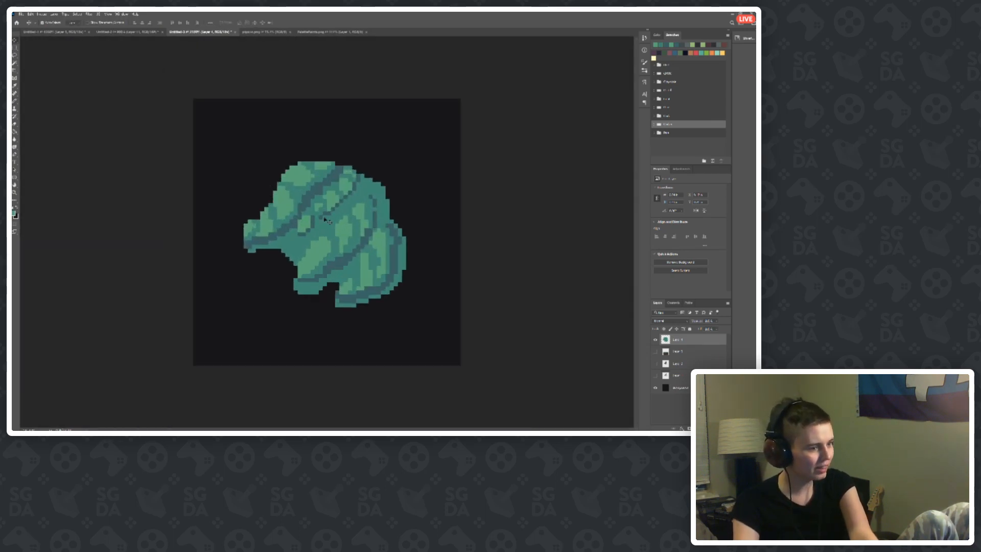
left_click_drag(319, 209, 370, 263)
key("b")
key("ctrl+equal")
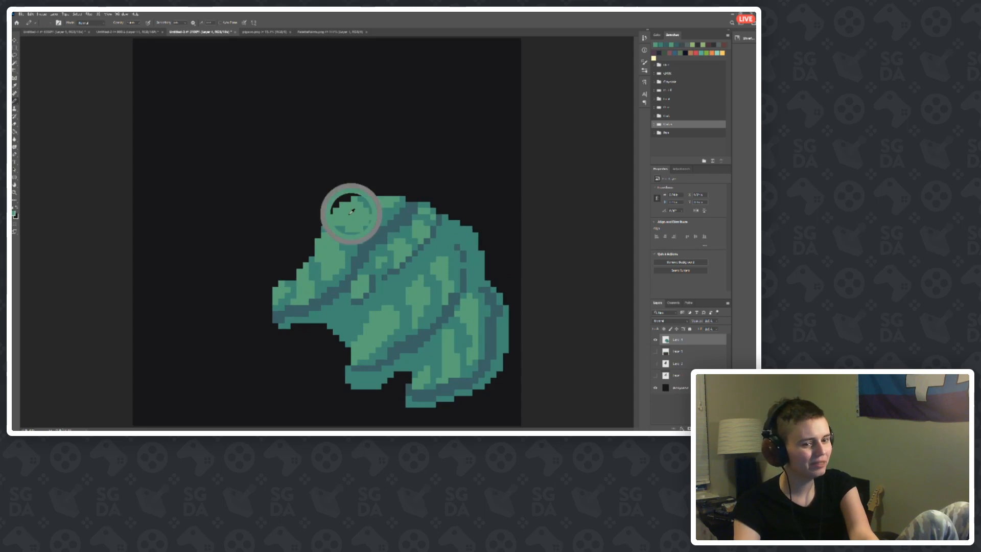
scroll(299, 171, "down", 2)
scroll(189, 170, "up", 3)
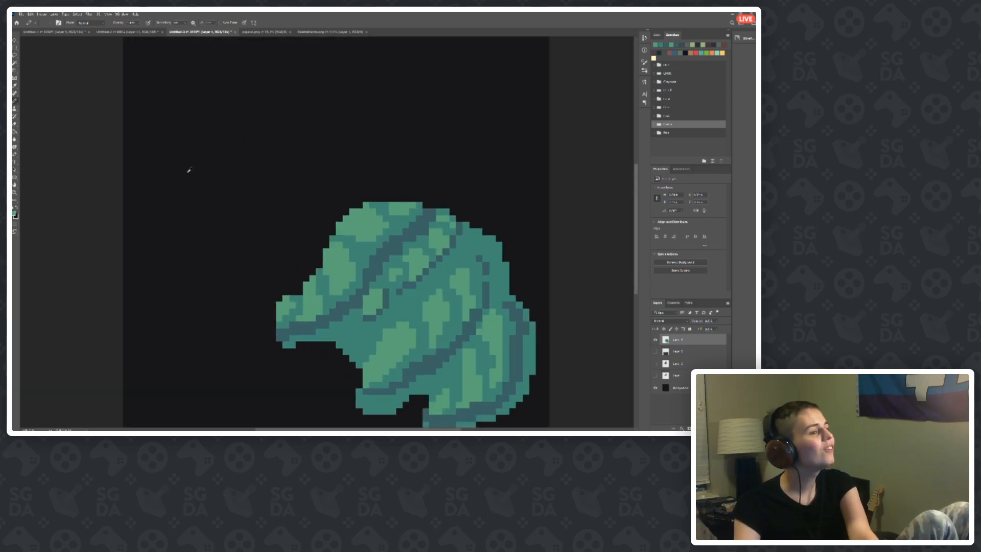
Step: Draw a freehand one-pixel light green curve in the empty area above the form, rising to a flat run at its upper end
left_click_drag(162, 240, 383, 83)
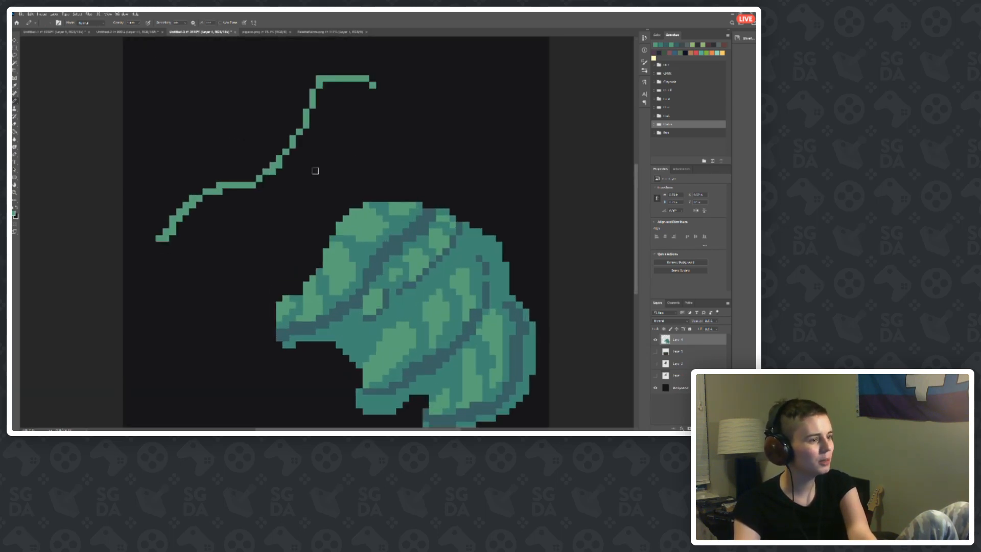
scroll(145, 245, "up", 3)
scroll(135, 238, "down", 3)
scroll(173, 217, "up", 4)
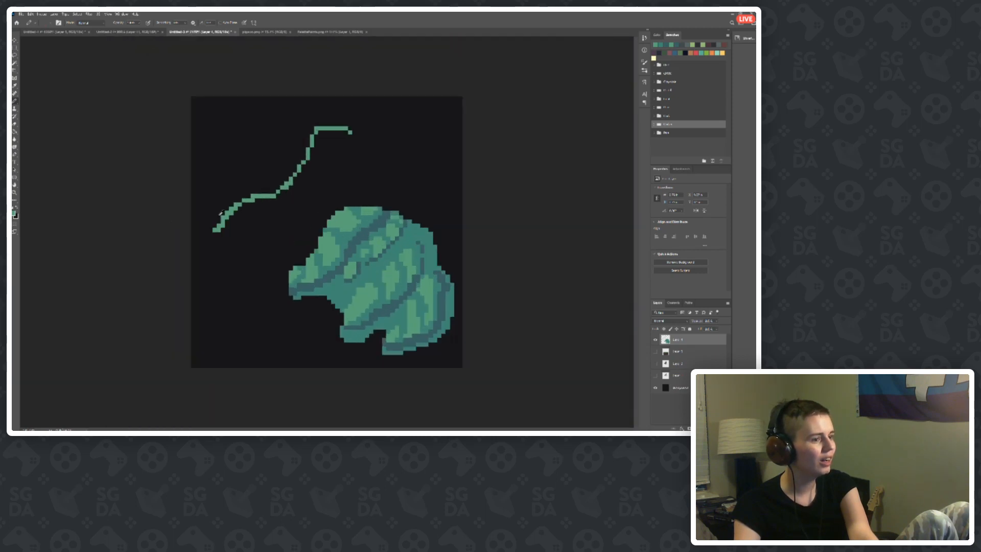
scroll(184, 225, "up", 2)
scroll(182, 223, "down", 2)
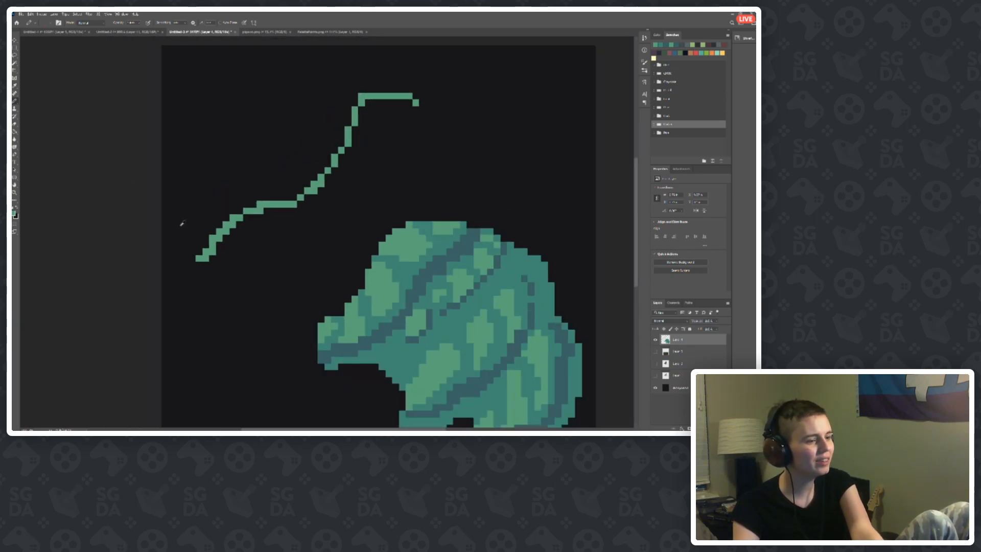
scroll(204, 266, "up", 2)
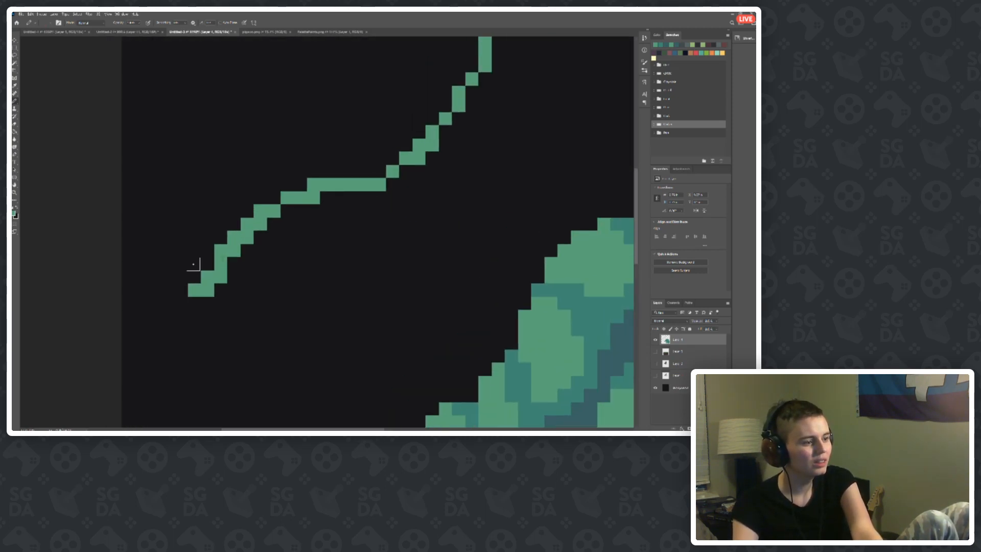
scroll(412, 198, "up", 4)
scroll(240, 247, "down", 3)
scroll(390, 312, "up", 4)
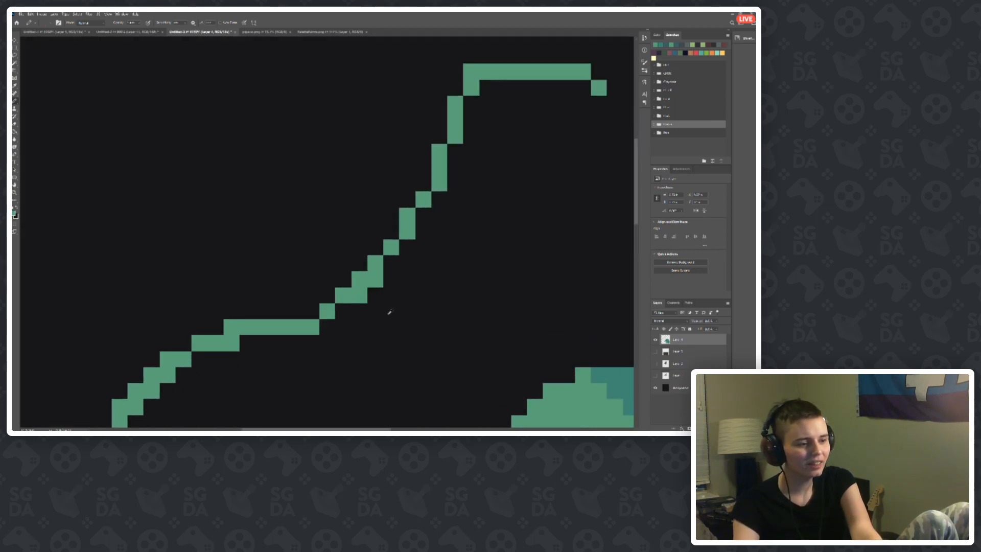
scroll(390, 312, "up", 2)
left_click(379, 277)
key("ctrl+z")
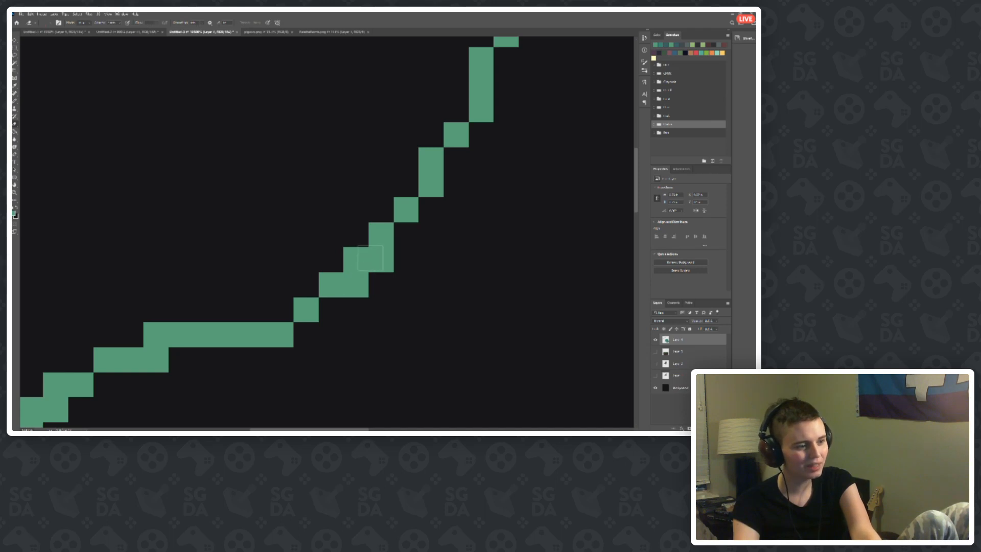
Step: Erase the doubled corner pixel where the curve meets its topmost flat run
scroll(356, 273, "down", 2)
scroll(355, 275, "up", 2)
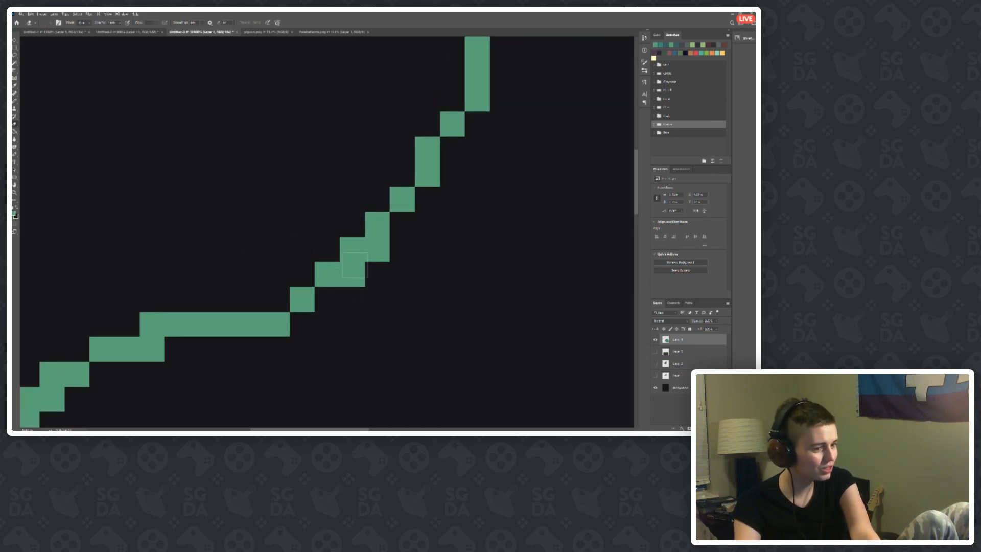
scroll(249, 192, "down", 4)
scroll(346, 107, "up", 4)
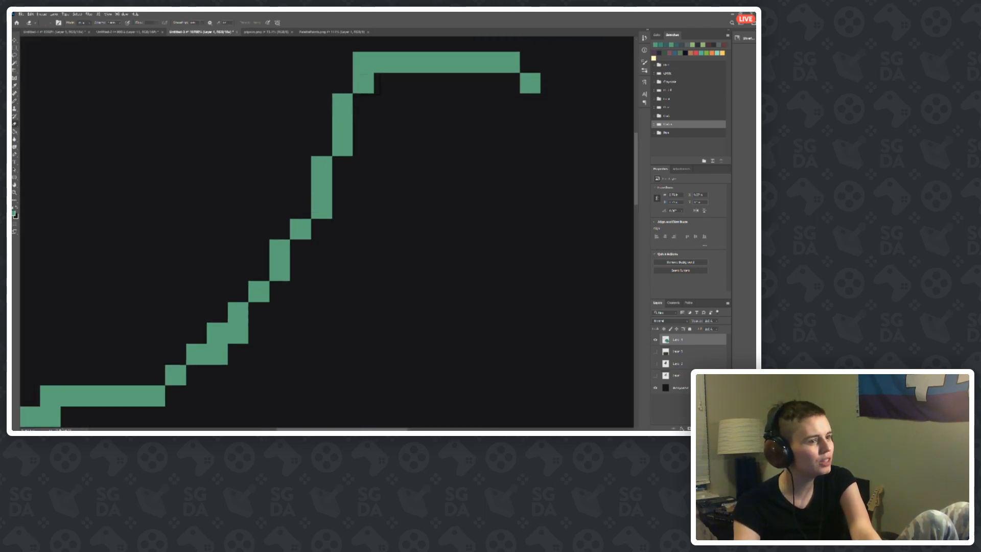
left_click(366, 62)
scroll(467, 210, "down", 3)
scroll(355, 210, "up", 4)
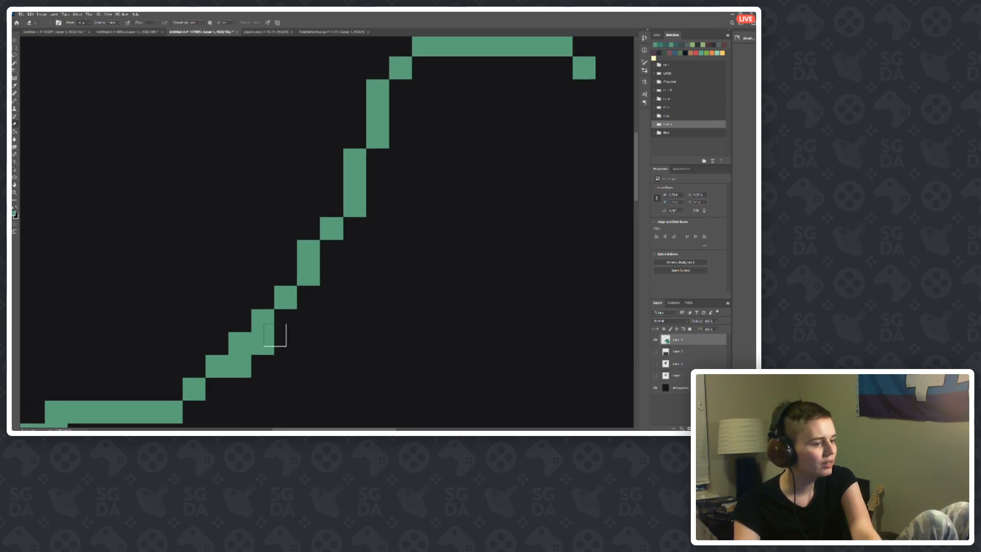
Step: Erase the doubled corner pixels in the curve's middle diagonal and shift one pixel up to smooth the join with the flat run
left_click(262, 343)
left_click(240, 367)
scroll(390, 336, "down", 3)
scroll(287, 363, "up", 3)
left_click(272, 386)
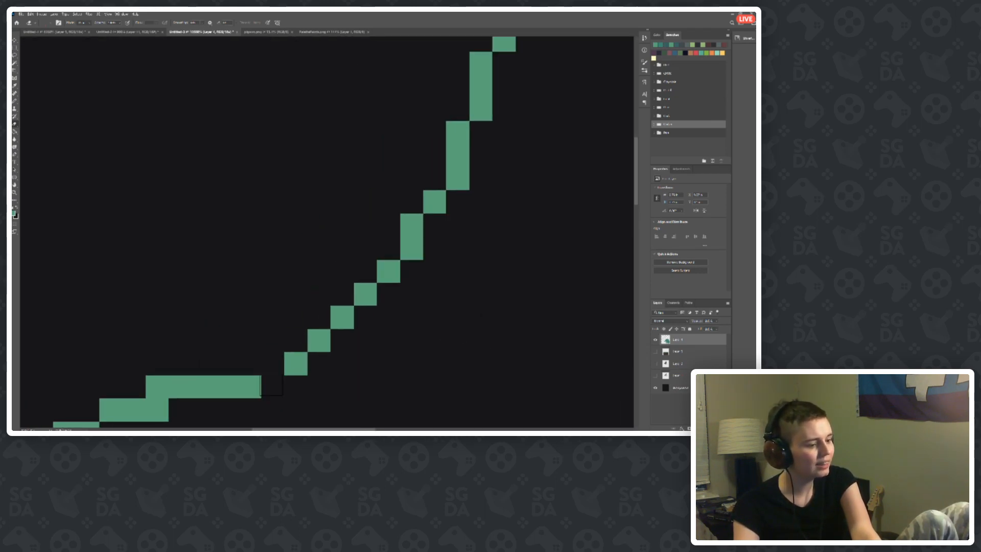
key("b")
left_click(273, 364)
scroll(320, 361, "down", 6)
scroll(202, 203, "up", 1)
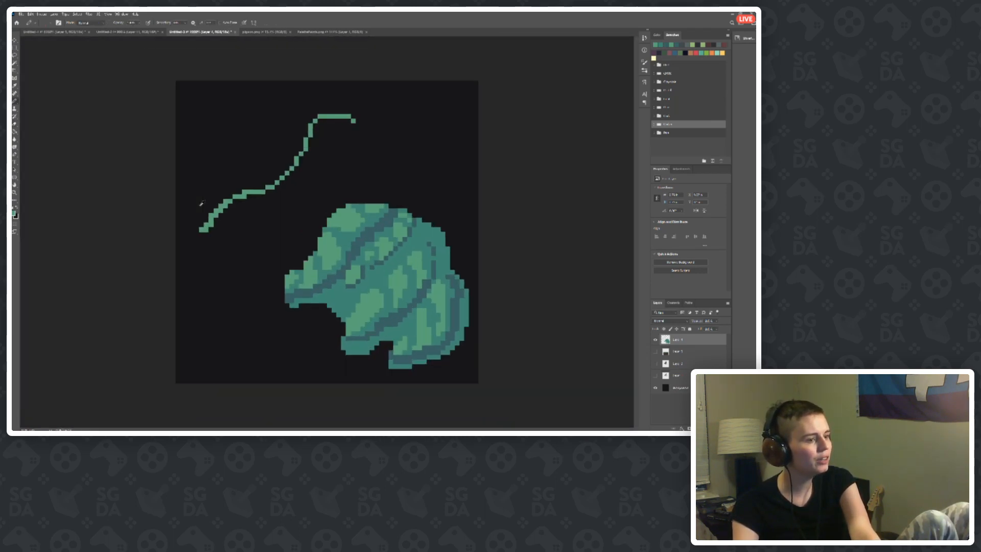
Step: Thin the curve's lower diagonal to single-pixel steps by clearing the doubled corner pixels down to its lower tip
scroll(201, 203, "up", 3)
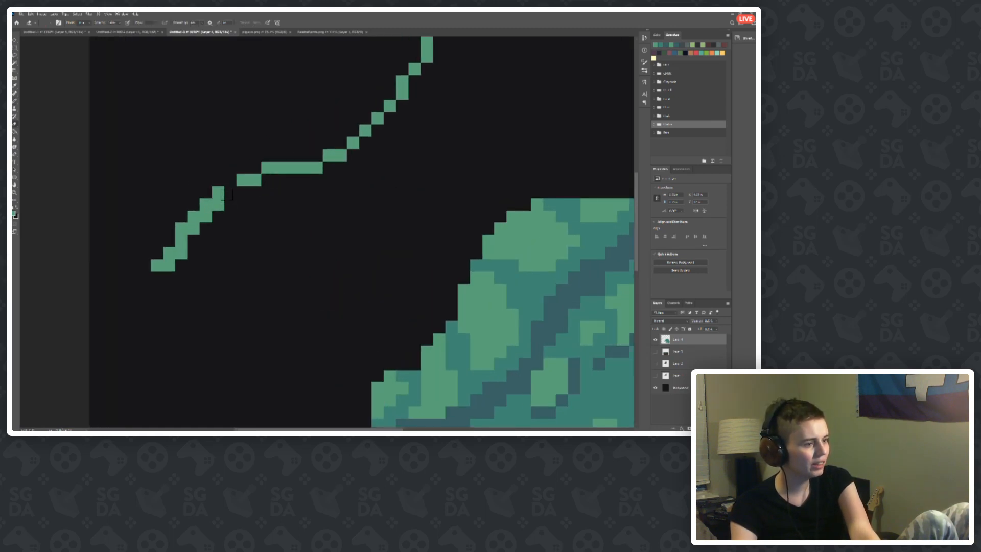
key("ctrl+z")
left_click(219, 193)
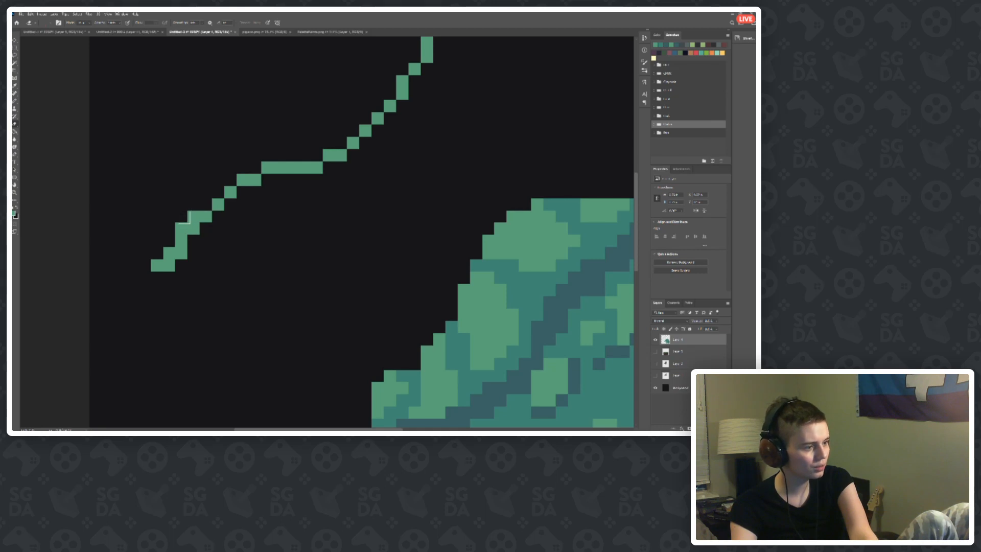
left_click_drag(193, 217, 181, 230)
scroll(225, 240, "down", 5)
scroll(235, 229, "up", 5)
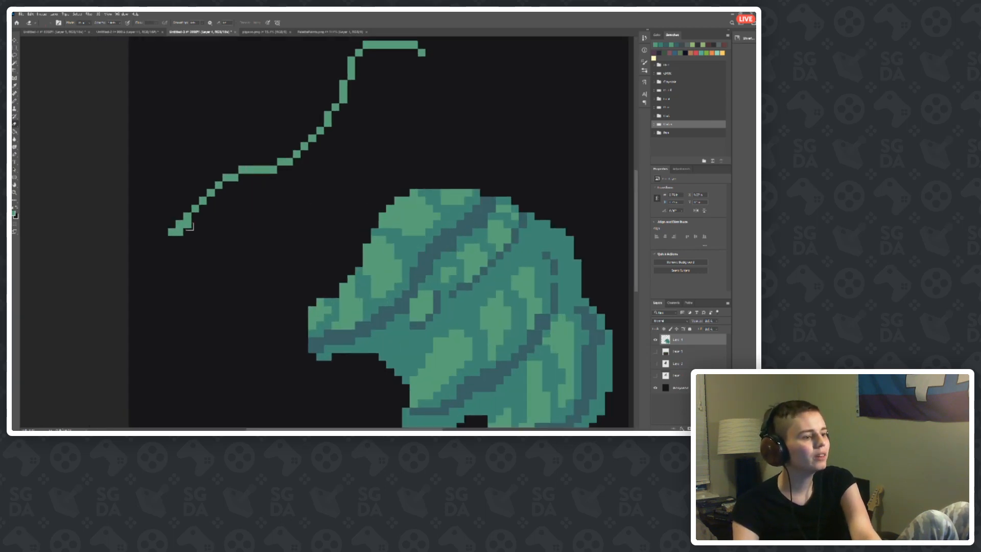
left_click(186, 223)
left_click(175, 234)
scroll(215, 281, "down", 5)
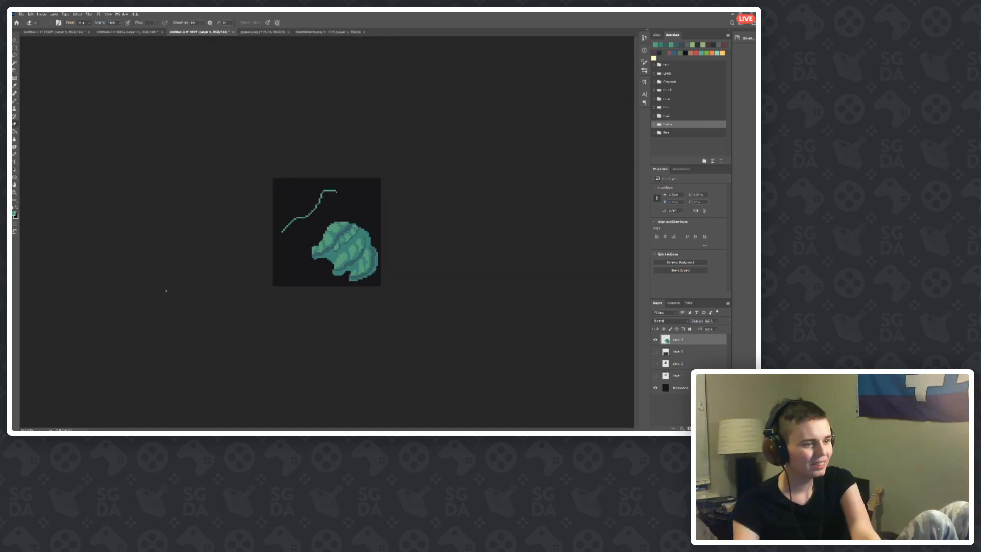
scroll(255, 153, "up", 3)
scroll(147, 198, "up", 5)
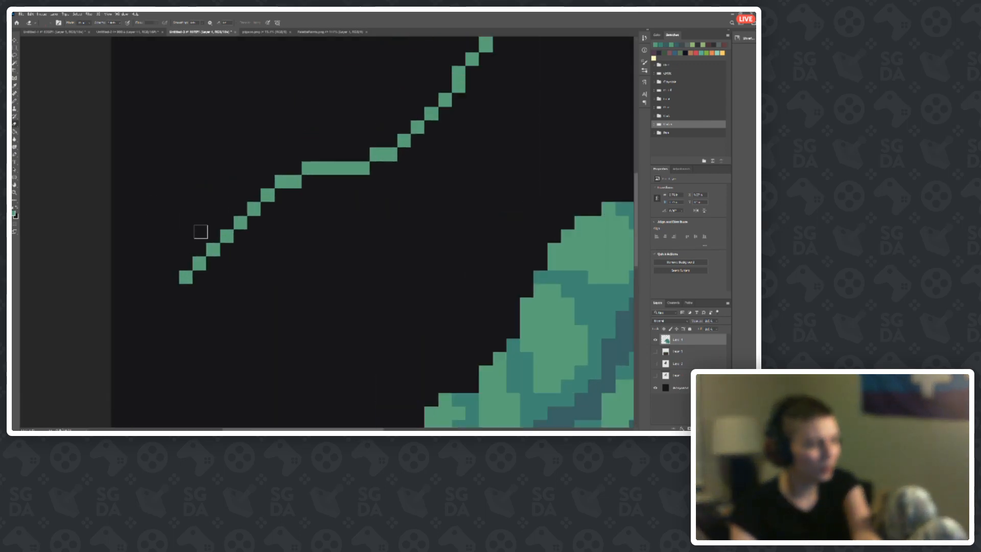
Step: Rework the curve's lower tip to bend downward, with a two-pixel vertical run followed by a three-pixel one
key("ctrl+z")
key("ctrl+z")
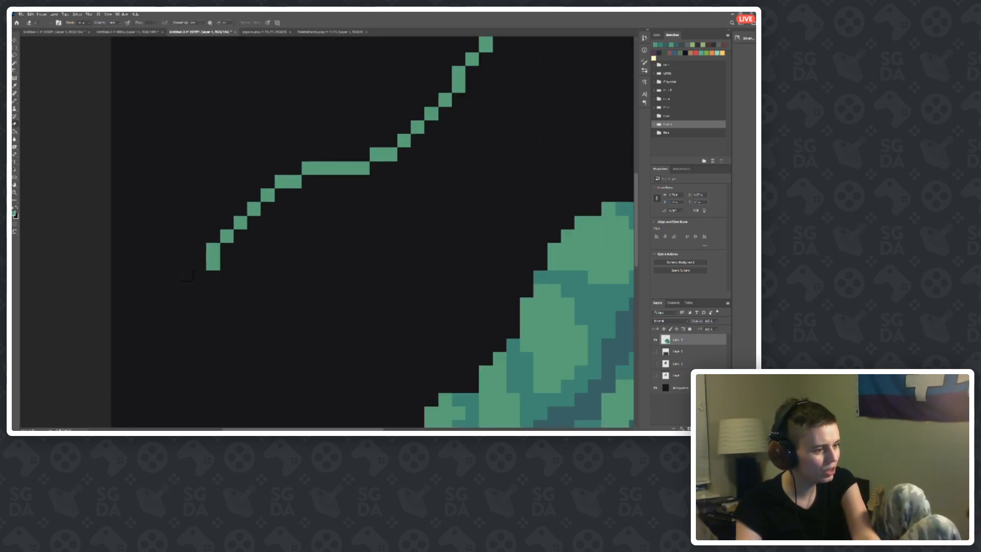
mouse_move(187, 278)
left_mouse_down()
mouse_move(199, 289)
mouse_move(198, 306)
left_mouse_up()
key("ctrl+z")
left_click(197, 277)
scroll(167, 243, "down", 3)
scroll(233, 207, "up", 2)
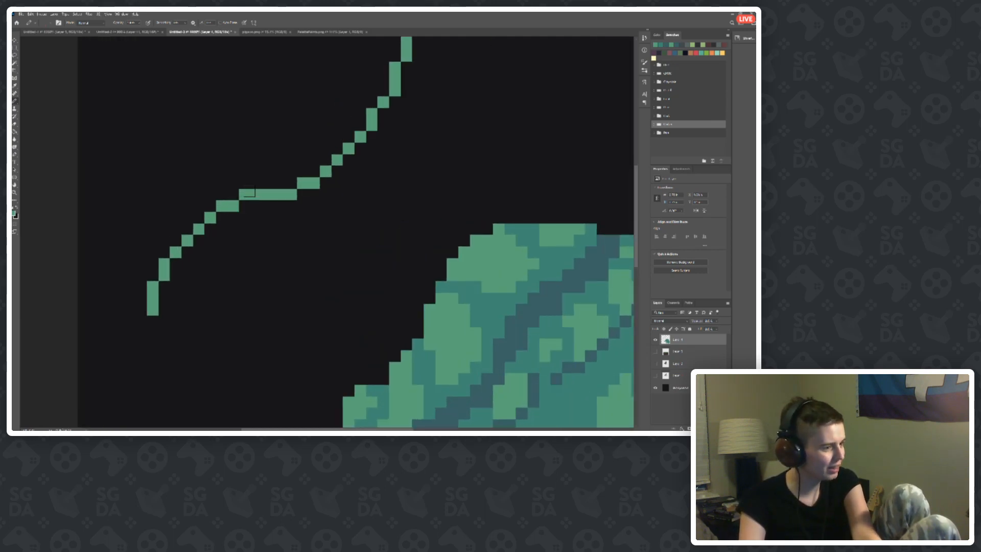
scroll(247, 193, "down", 2)
scroll(328, 118, "up", 1)
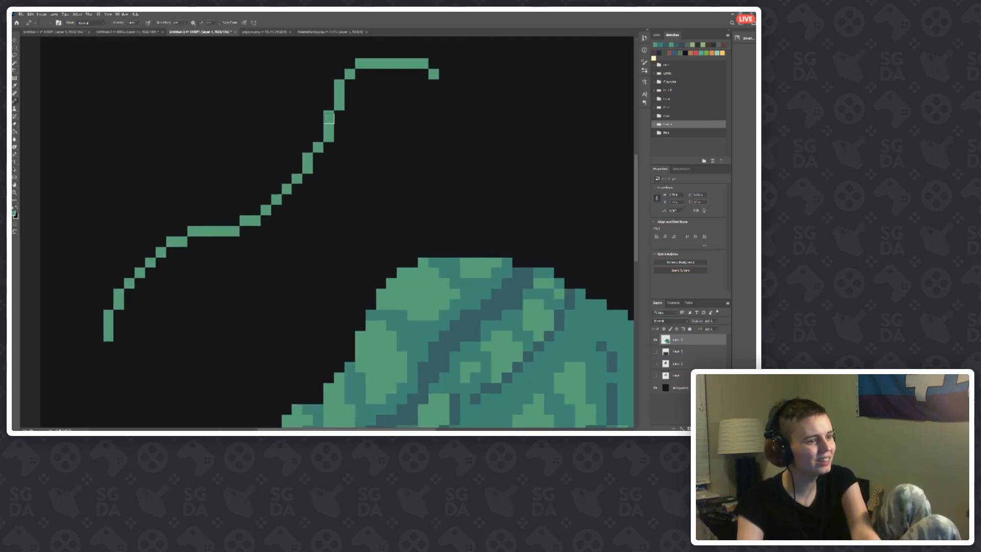
Step: Examine the curve's pixel run lengths from the flat middle run up the steep section, undoing the trial stroke over the flat run
scroll(258, 176, "down", 3)
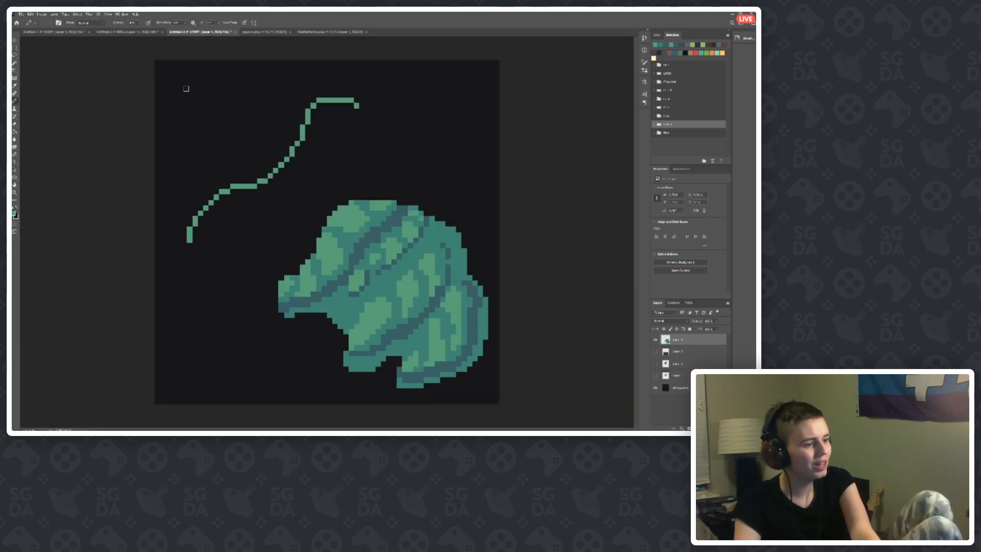
scroll(179, 124, "up", 3)
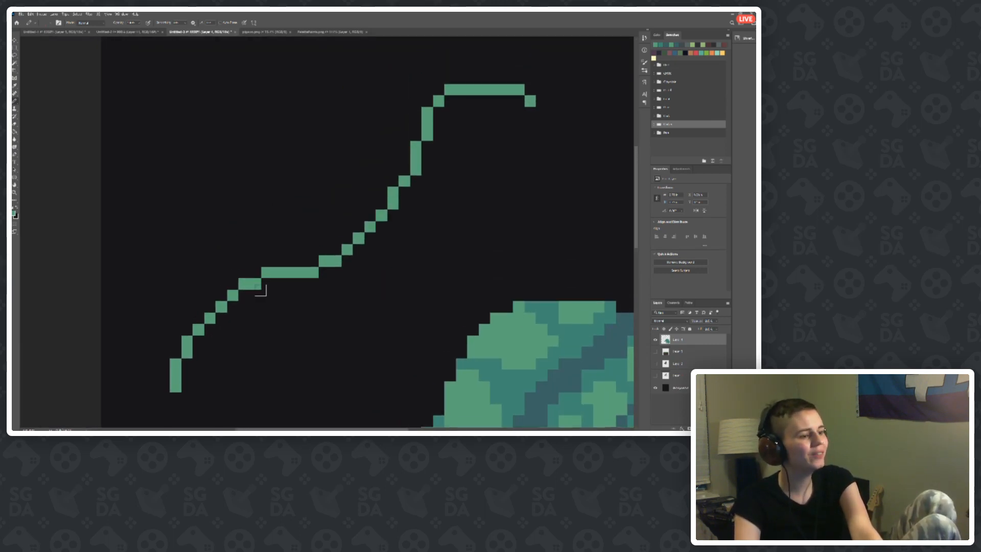
scroll(260, 290, "up", 1)
scroll(461, 175, "up", 2)
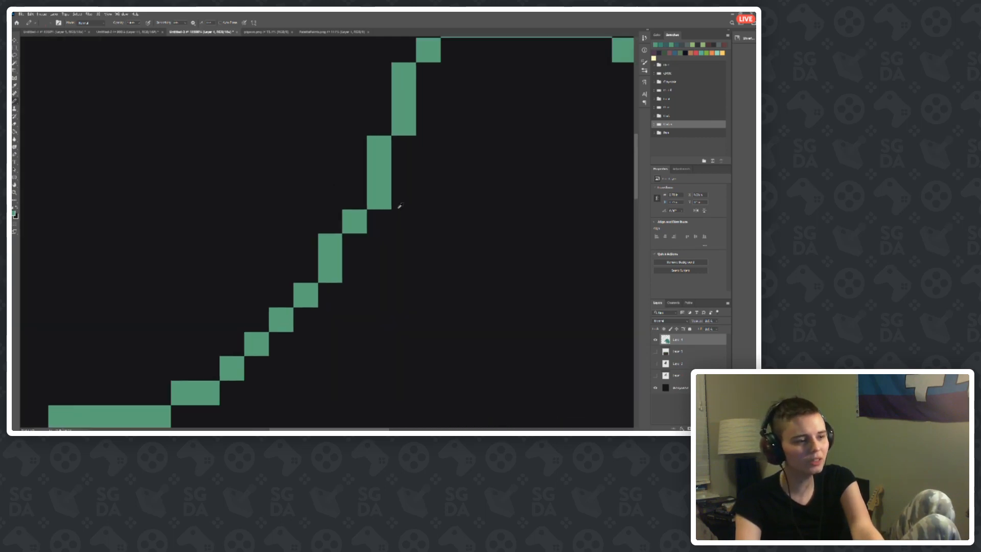
left_click(346, 258, "alt")
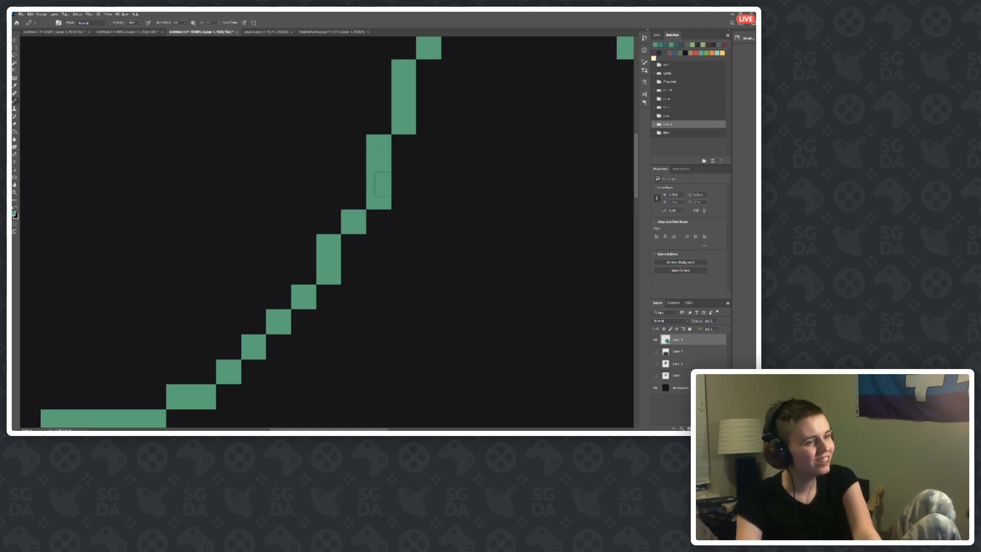
scroll(221, 247, "down", 4)
scroll(262, 256, "up", 2)
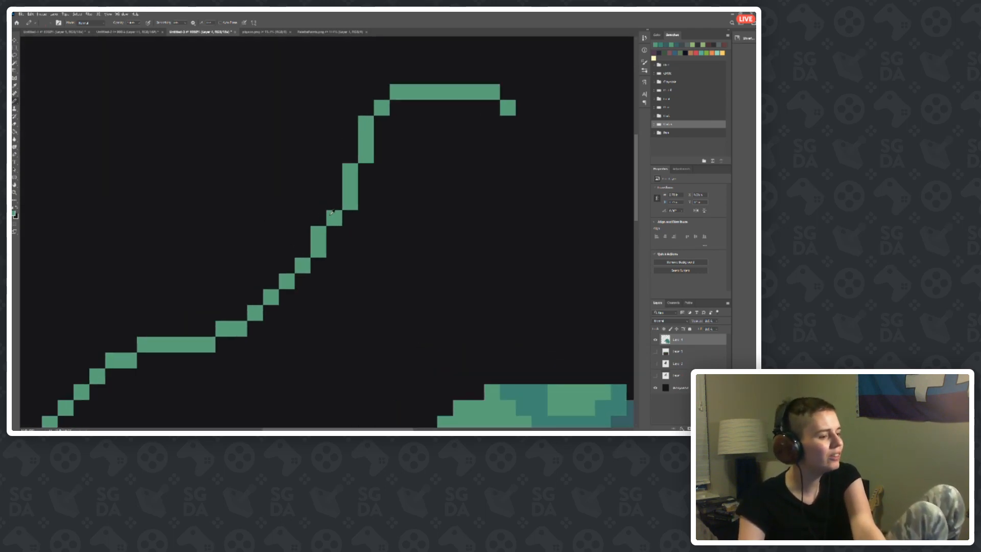
scroll(332, 212, "down", 2)
scroll(306, 296, "up", 3)
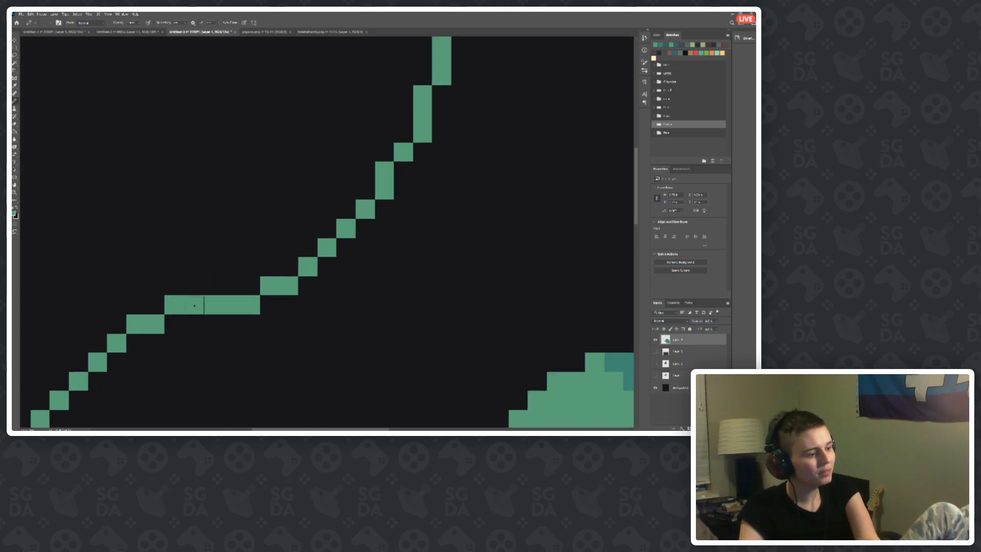
left_click_drag(174, 290, 231, 286)
key("ctrl+z")
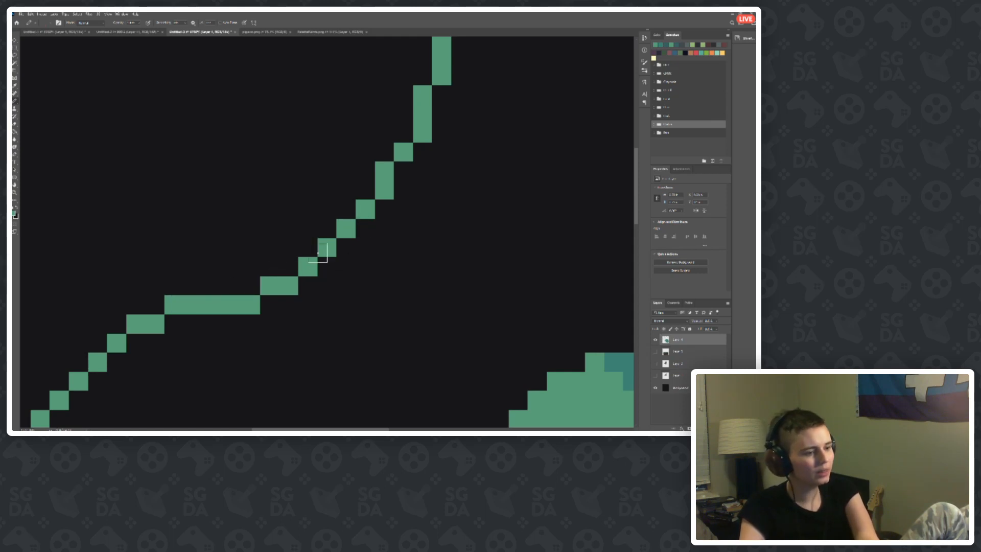
Step: Erase the upper pixel of the diagonal's doubled step and move the curve's whole upper section down one pixel to rejoin it
scroll(397, 285, "up", 3)
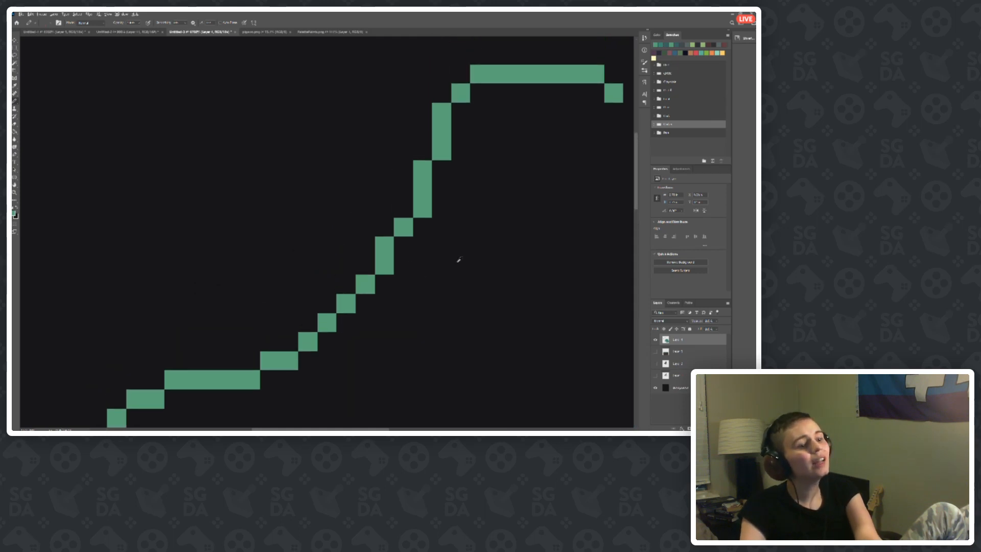
scroll(459, 259, "up", 1)
scroll(276, 240, "down", 3)
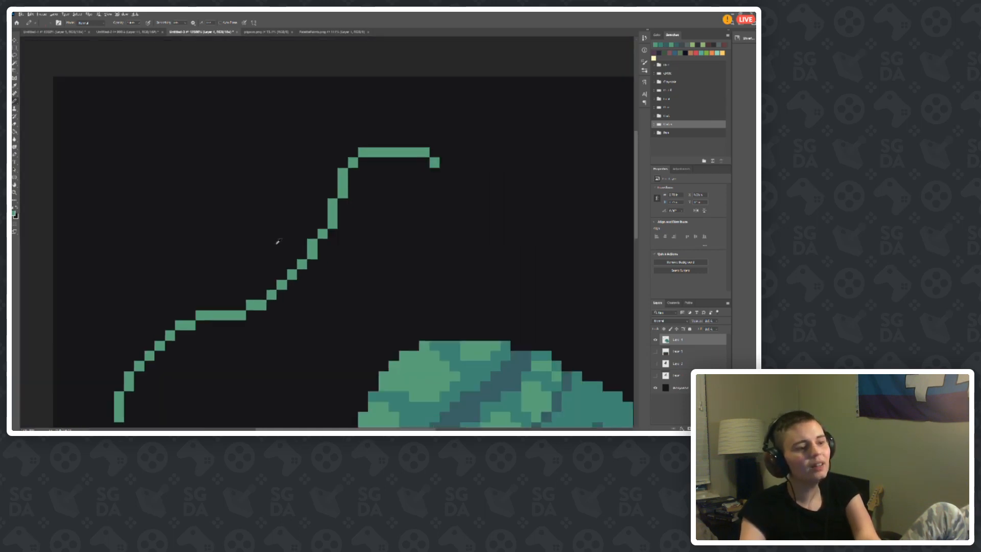
scroll(287, 156, "up", 2)
scroll(280, 117, "up", 1)
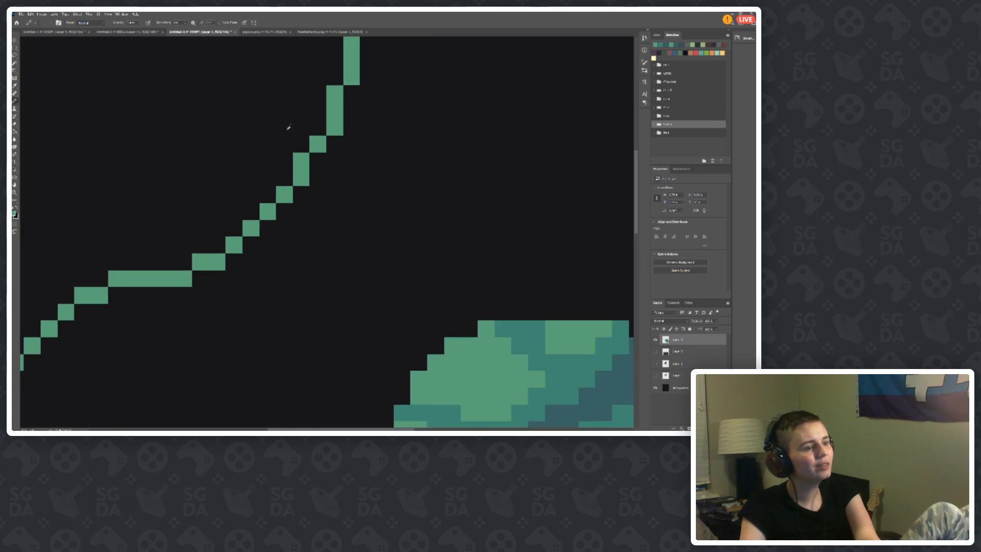
scroll(281, 156, "down", 4)
scroll(286, 133, "up", 4)
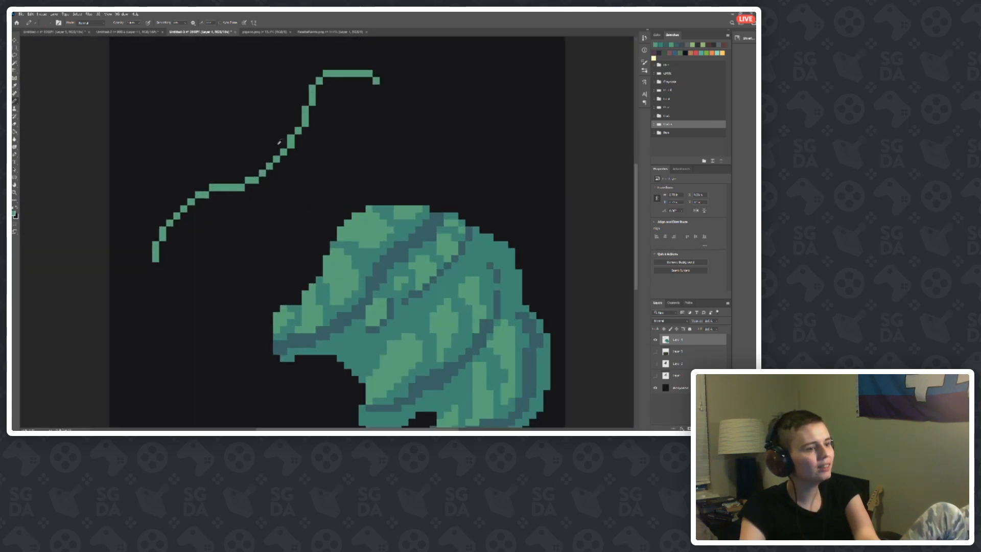
scroll(358, 159, "up", 5)
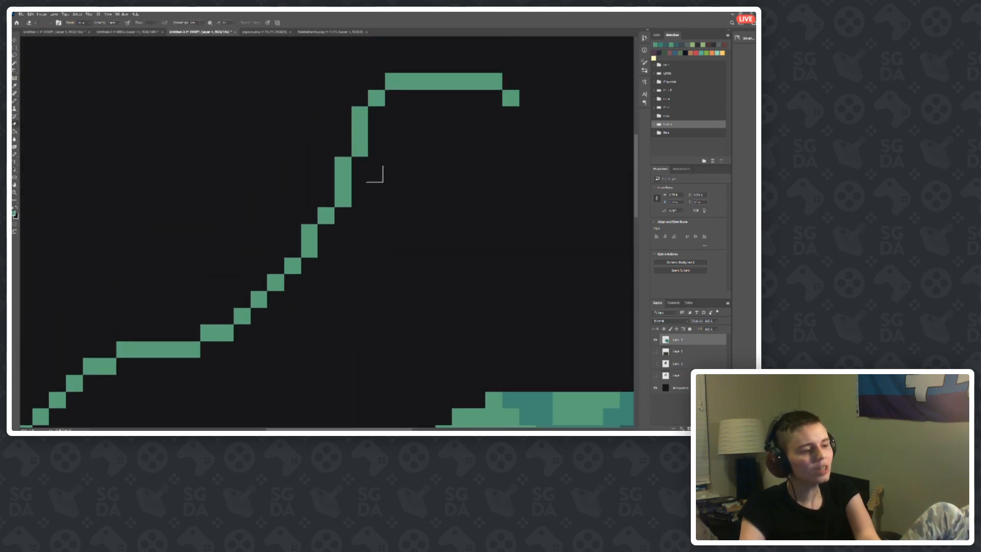
left_click(310, 237)
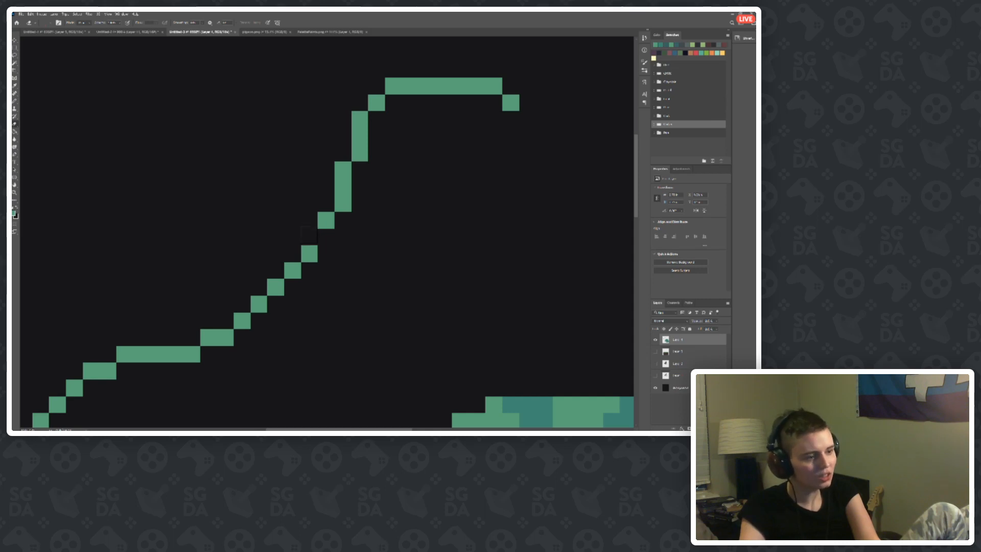
key("m")
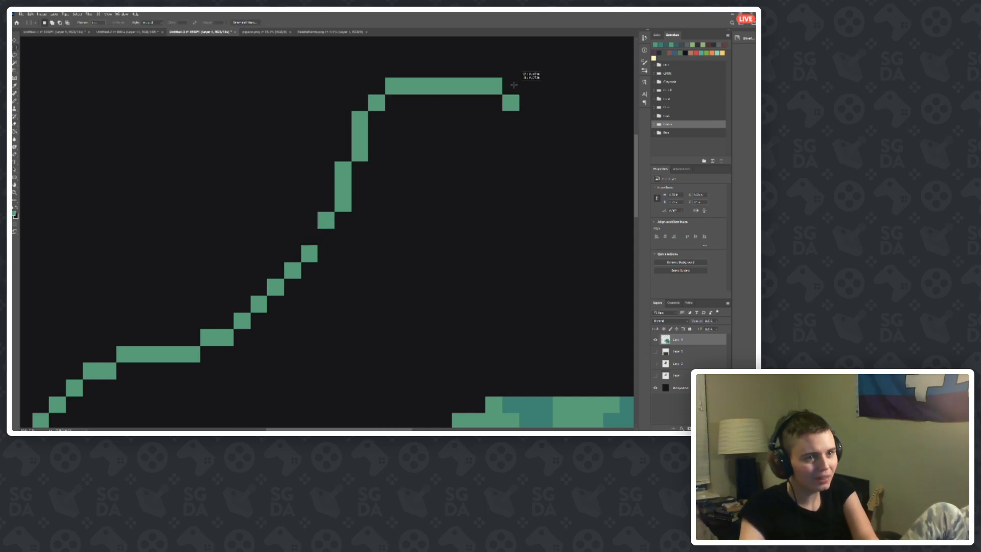
left_click_drag(520, 78, 317, 245)
key("v")
key("Down")
key("ctrl+d")
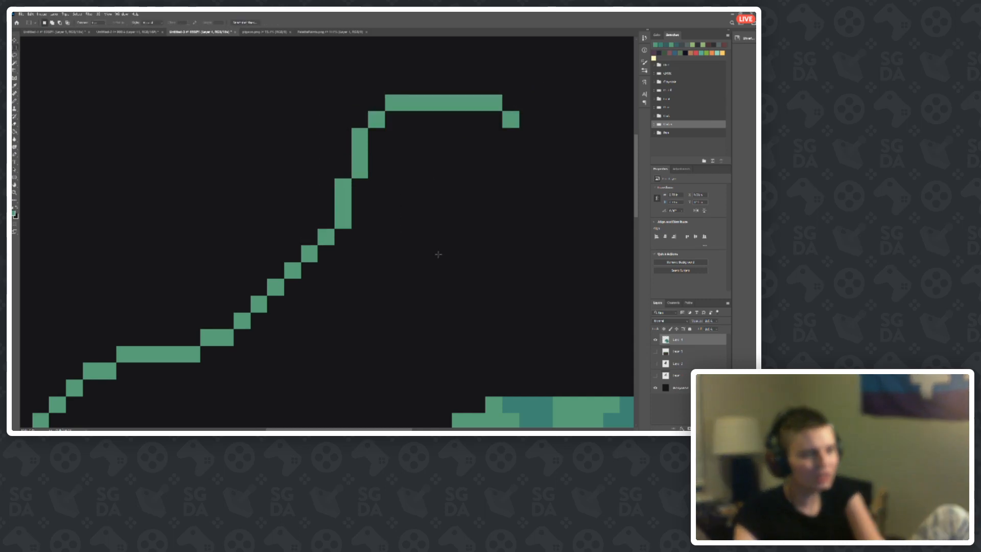
Step: Shift one pixel sideways below the top bend so the steep section's two upper vertical runs are each two pixels long
scroll(325, 209, "down", 2)
scroll(360, 173, "up", 2)
key("b")
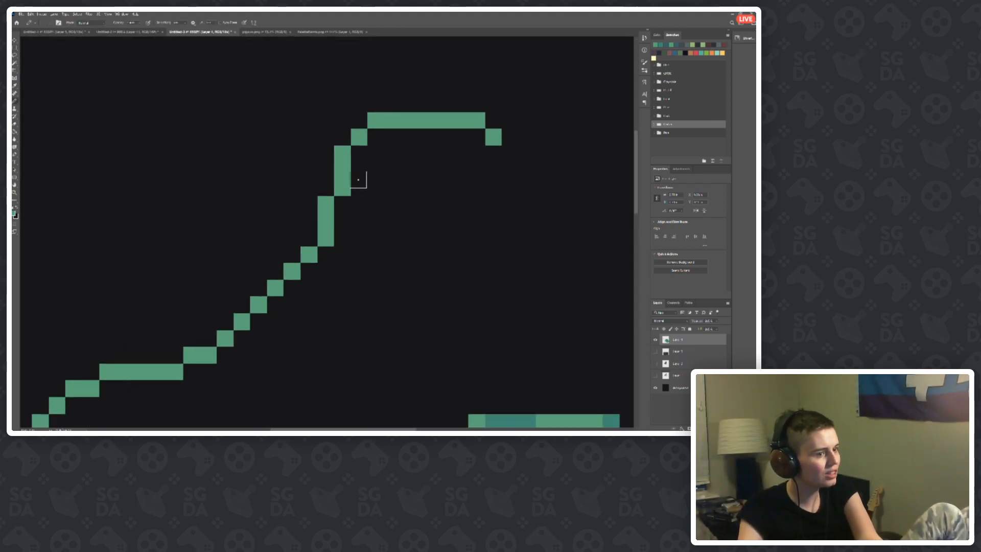
left_click(358, 154)
key("e")
left_click(342, 154)
scroll(376, 168, "down", 8)
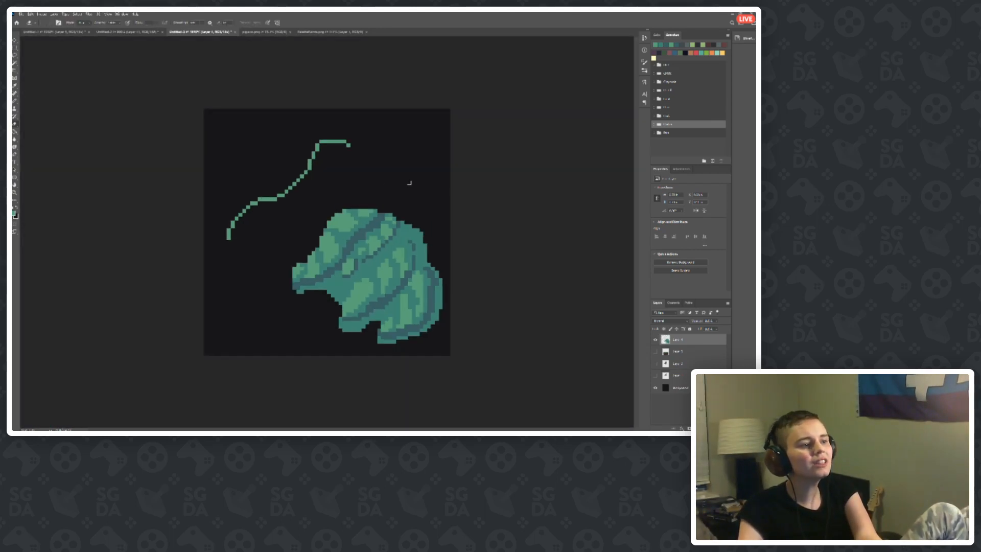
scroll(404, 180, "down", 3)
scroll(288, 166, "up", 6)
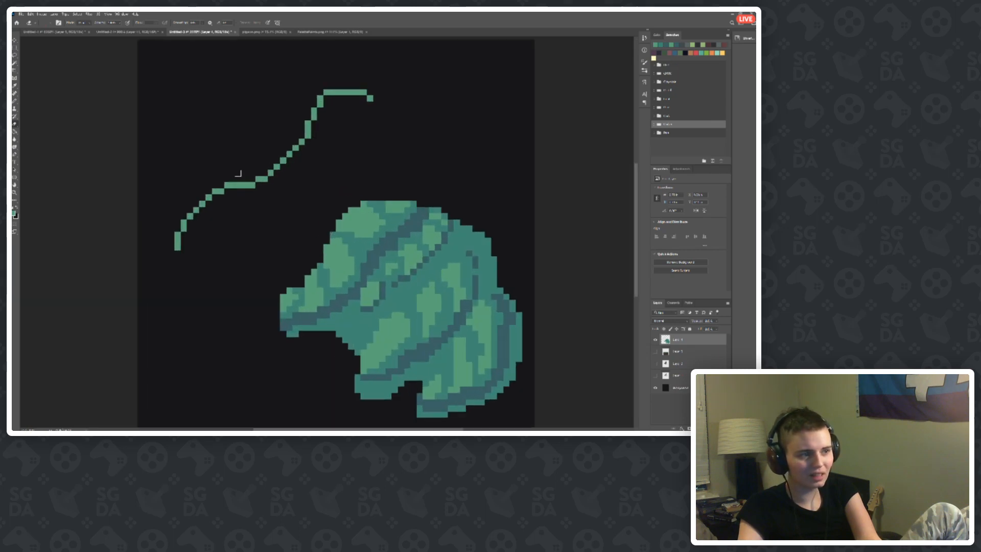
scroll(189, 157, "down", 1)
scroll(200, 150, "down", 3)
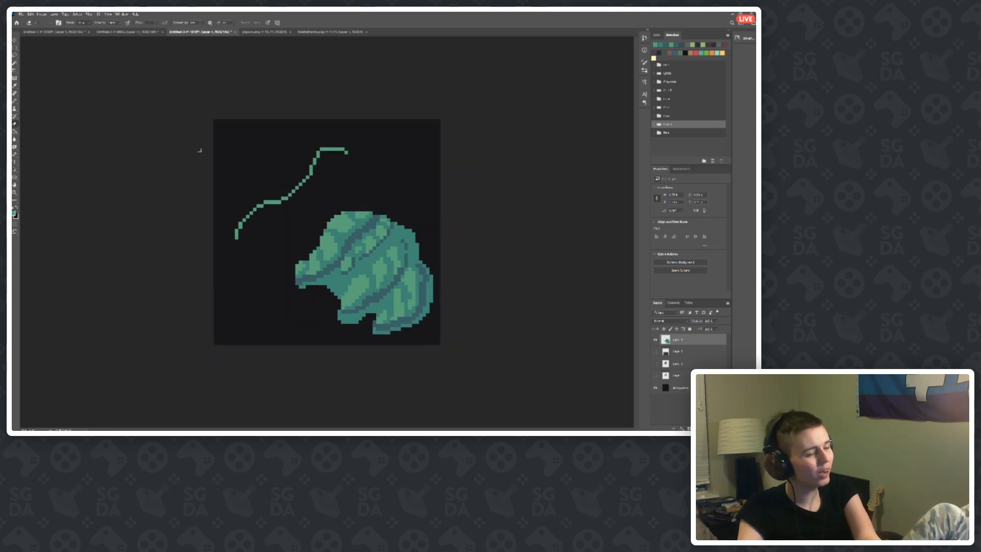
Step: Try extending the curve with a freehand stroke from its lower tip towards the shaded form, and undo it
scroll(173, 158, "up", 4)
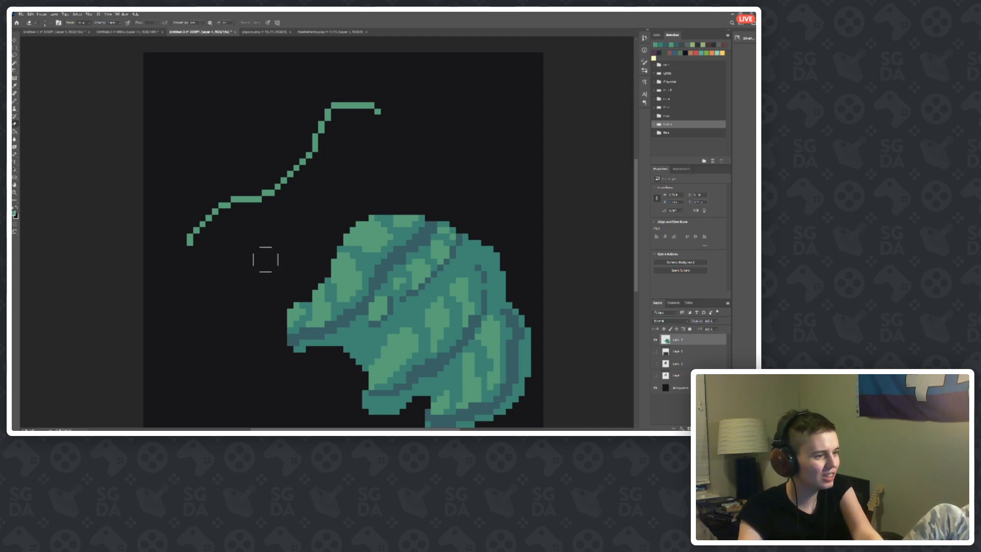
key("ctrl+z")
key("b")
scroll(225, 230, "down", 2)
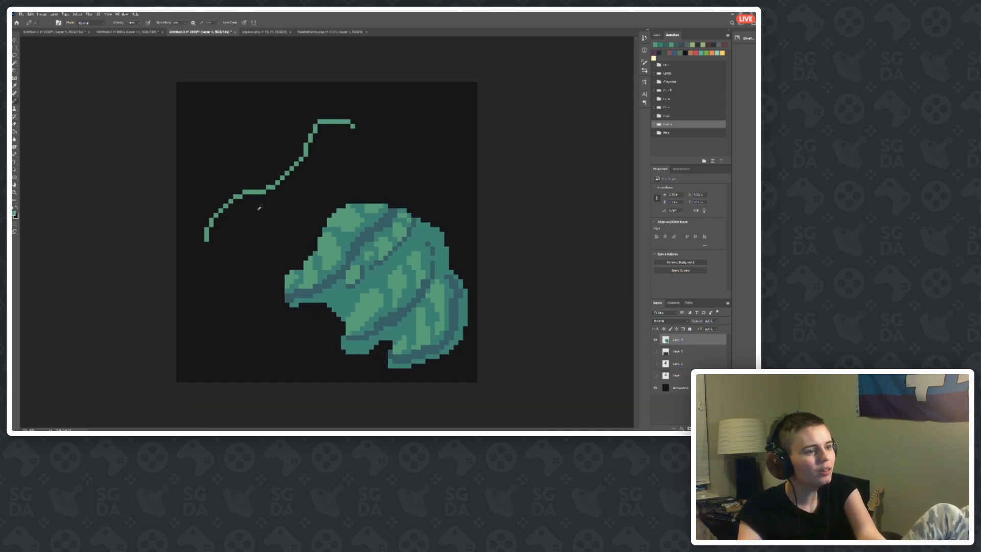
scroll(259, 207, "down", 2)
scroll(181, 256, "up", 5)
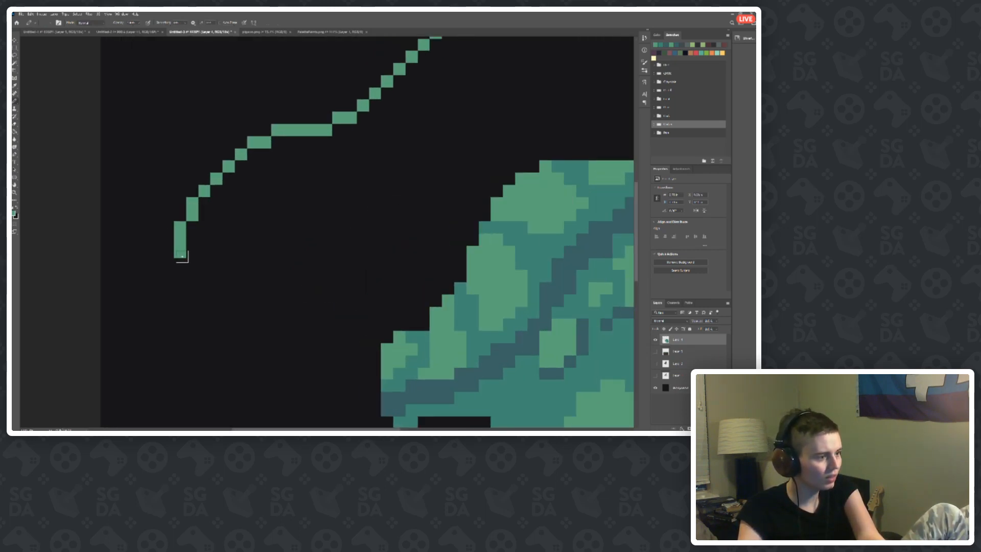
mouse_move(182, 257)
left_mouse_down()
mouse_move(292, 273)
mouse_move(391, 212)
left_mouse_up()
scroll(378, 210, "down", 2)
key("ctrl+z")
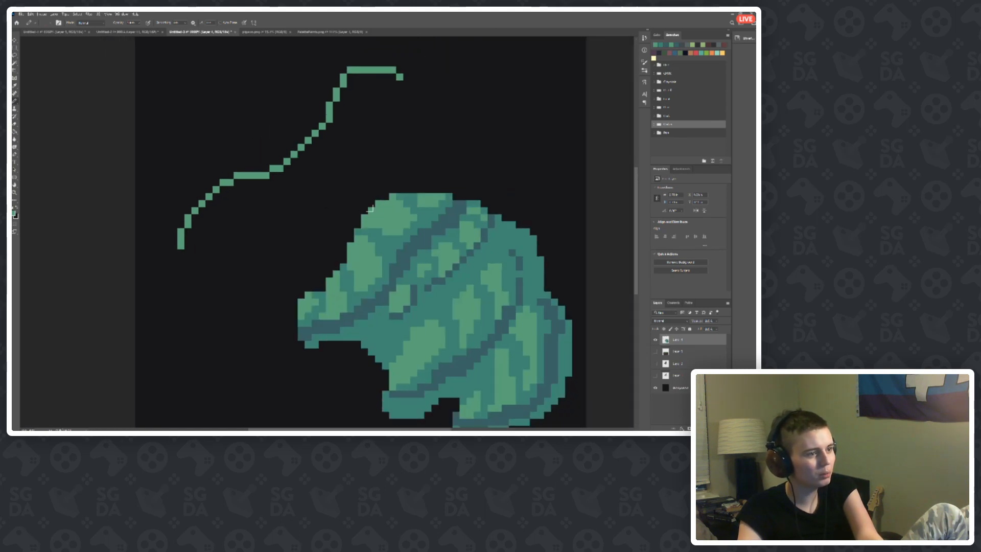
Step: Extend the curve's upper end into a small hook with a two-pixel vertical run and a two-pixel horizontal run curling back inward
scroll(333, 156, "up", 1)
scroll(344, 151, "down", 3)
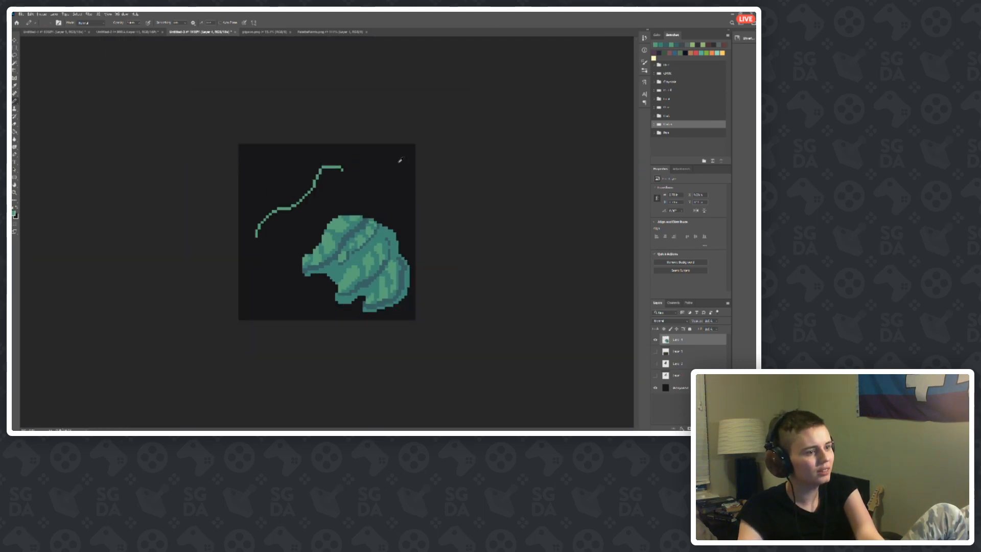
scroll(317, 93, "up", 3)
scroll(317, 93, "up", 2)
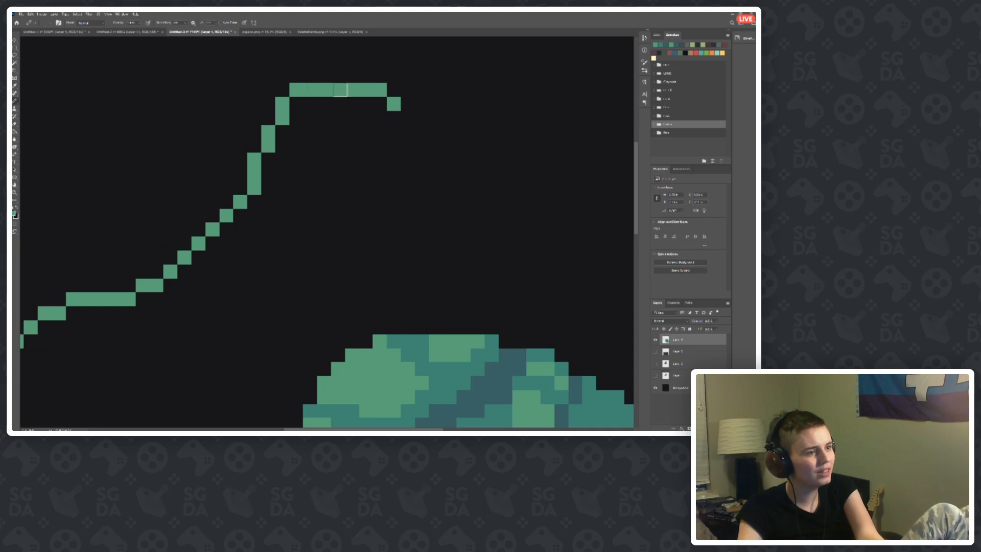
mouse_move(411, 113)
left_mouse_down()
mouse_move(394, 159)
mouse_move(379, 146)
left_mouse_up()
key("ctrl+z")
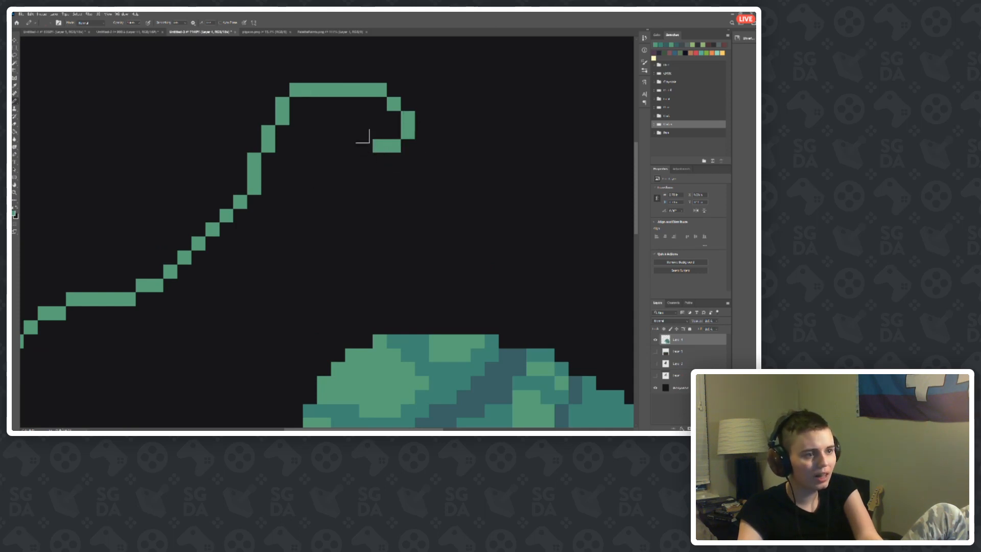
scroll(321, 142, "down", 5)
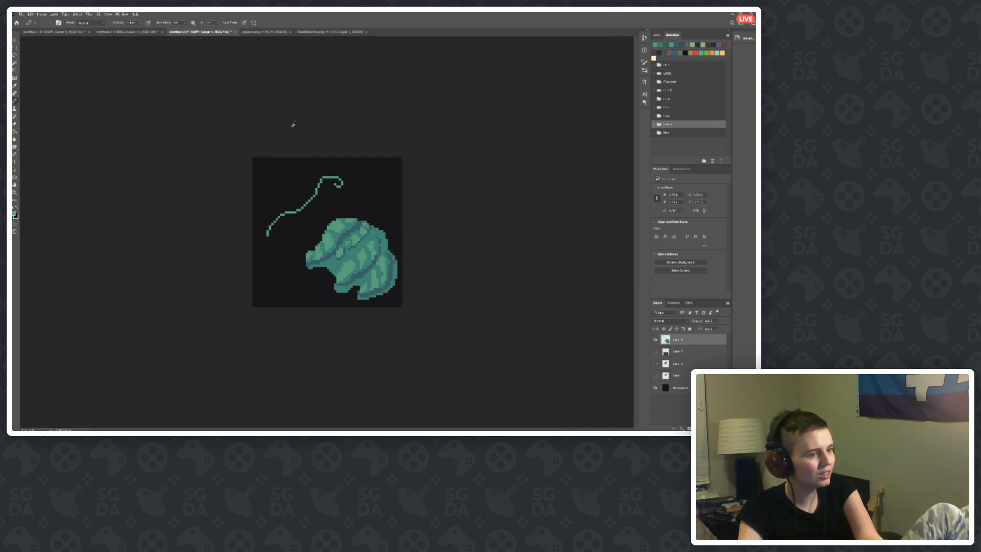
Step: Erase the curve's steep section below the top bend and redraw the bend with a two-pixel horizontal run, a single pixel and a vertical run
scroll(265, 172, "up", 5)
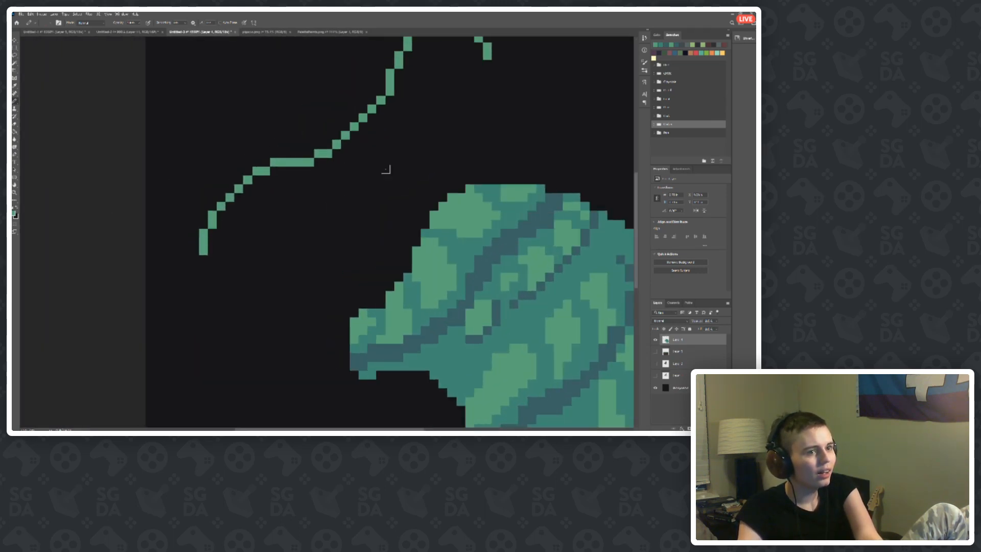
scroll(386, 170, "down", 4)
scroll(240, 88, "up", 3)
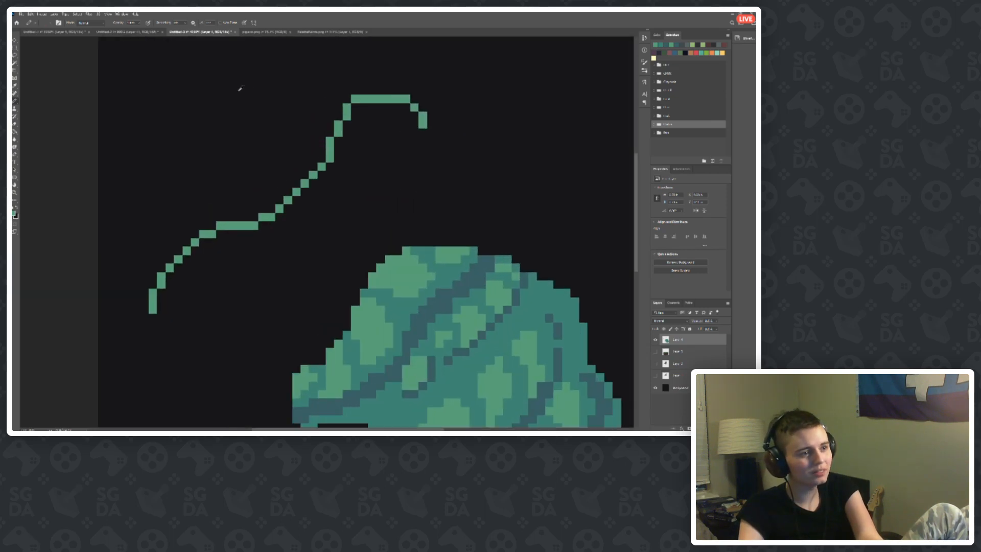
scroll(332, 101, "up", 2)
key("e")
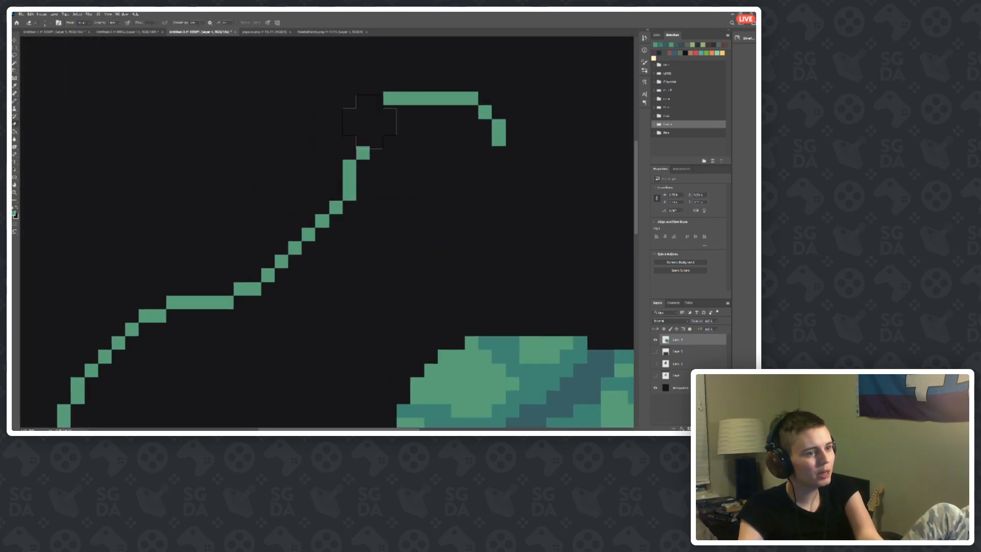
left_click_drag(378, 123, 351, 188)
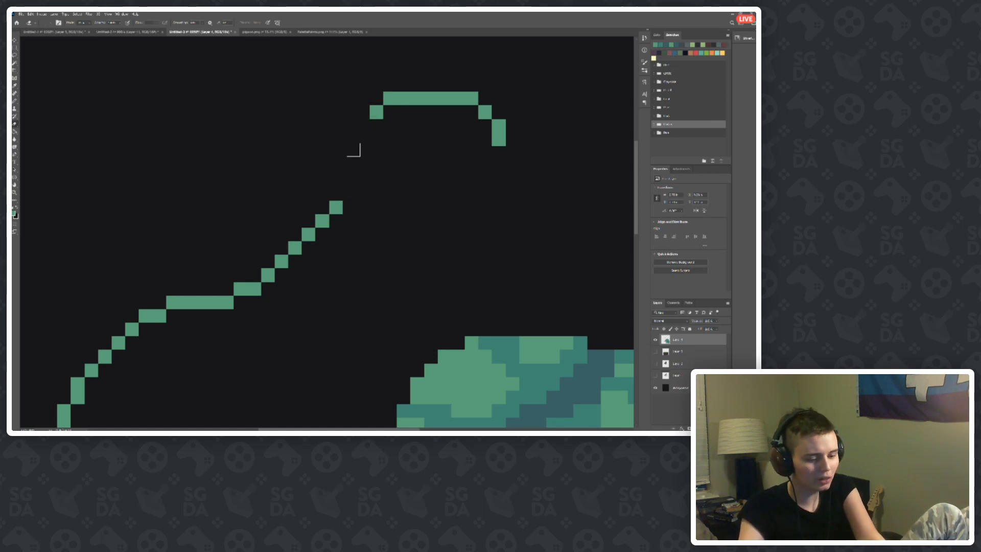
key("b")
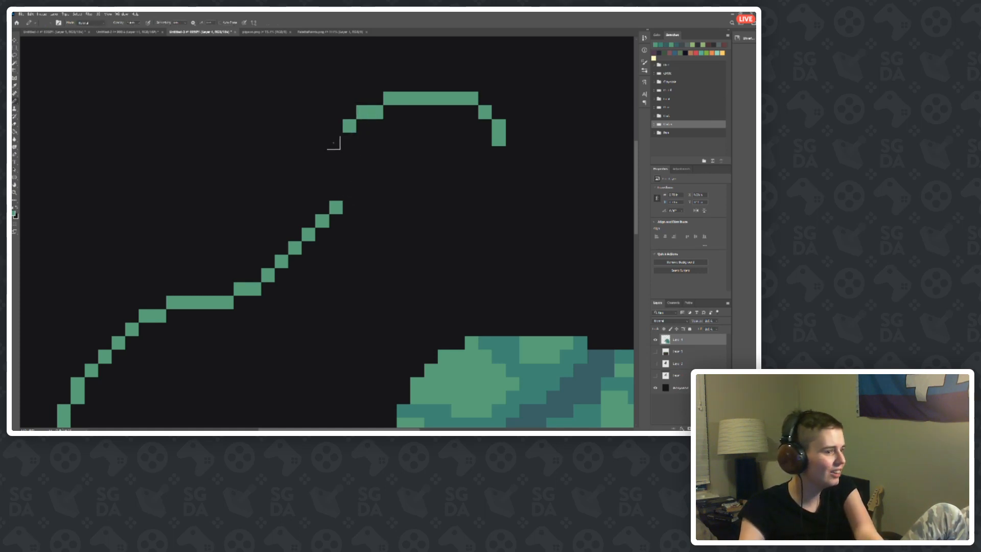
left_click_drag(334, 143, 336, 166)
Step: Rework the steep section into vertical runs of two, three, two and two pixels, stepping down to meet the one-pixel diagonal
key("e")
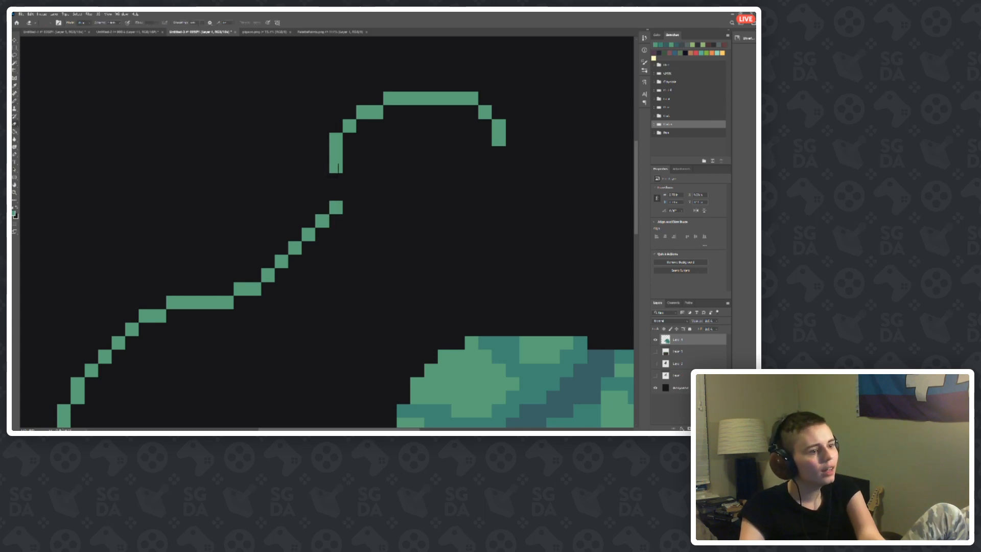
left_click(336, 166)
key("b")
left_click(323, 164)
key("e")
left_click(333, 208)
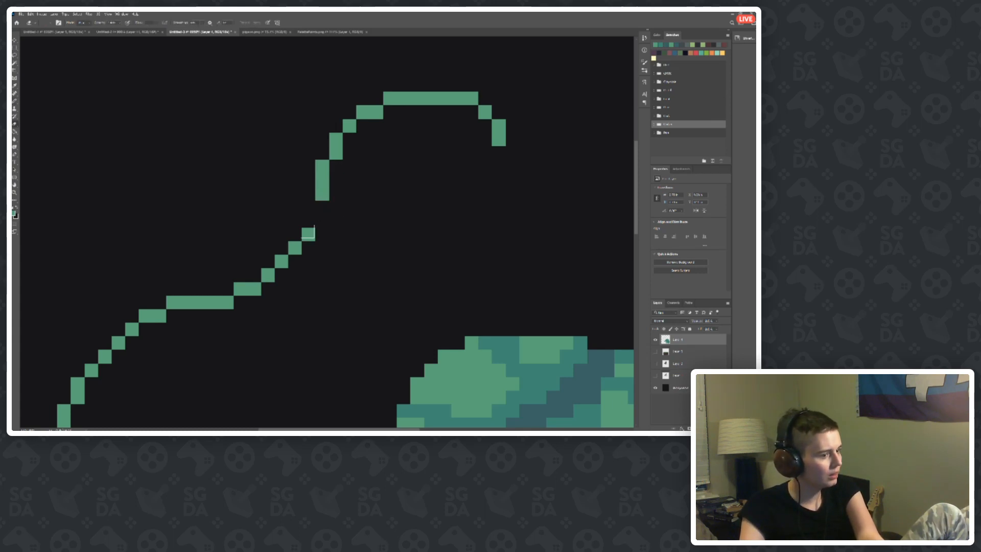
key("b")
left_click(309, 220)
key("e")
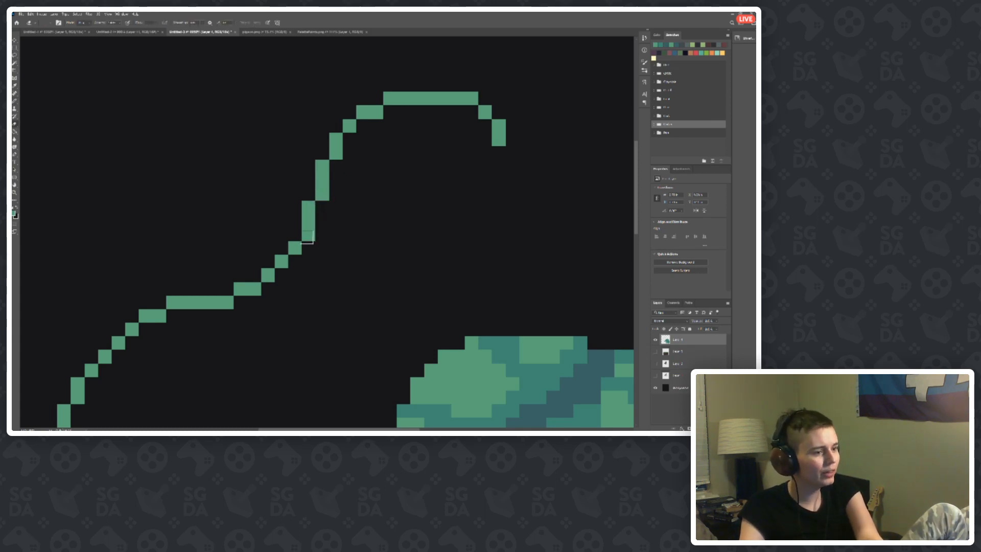
left_click(307, 235)
key("b")
scroll(347, 253, "down", 5)
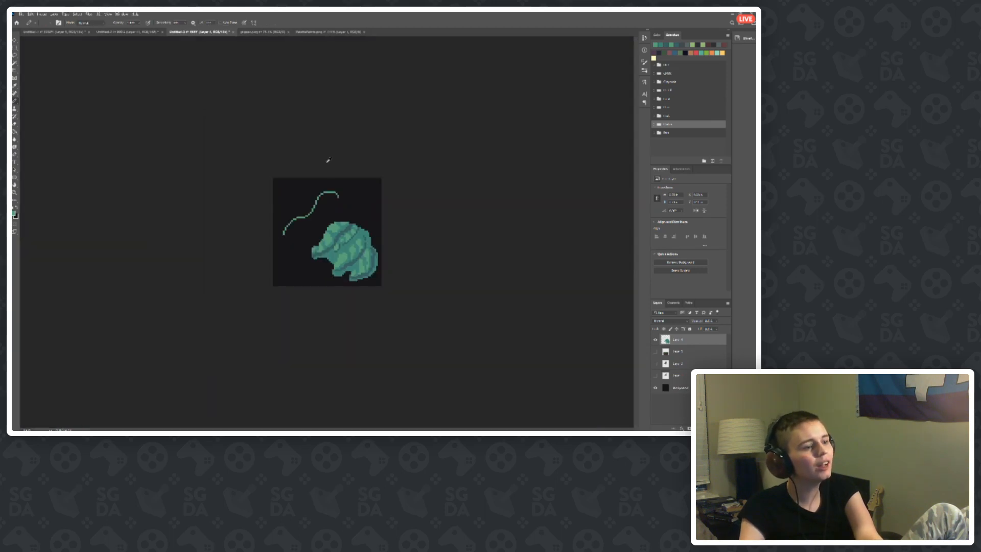
Step: Try closing the curve into an outline with a freehand stroke from its lower tip to its upper end, and undo it
scroll(328, 159, "up", 5)
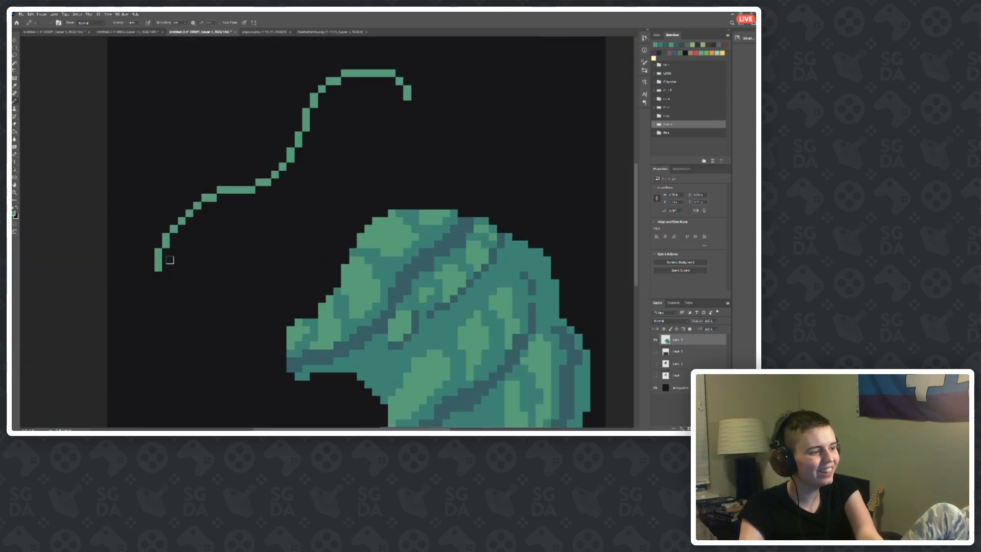
mouse_move(168, 263)
left_mouse_down()
mouse_move(233, 254)
mouse_move(356, 185)
mouse_move(401, 105)
left_mouse_up()
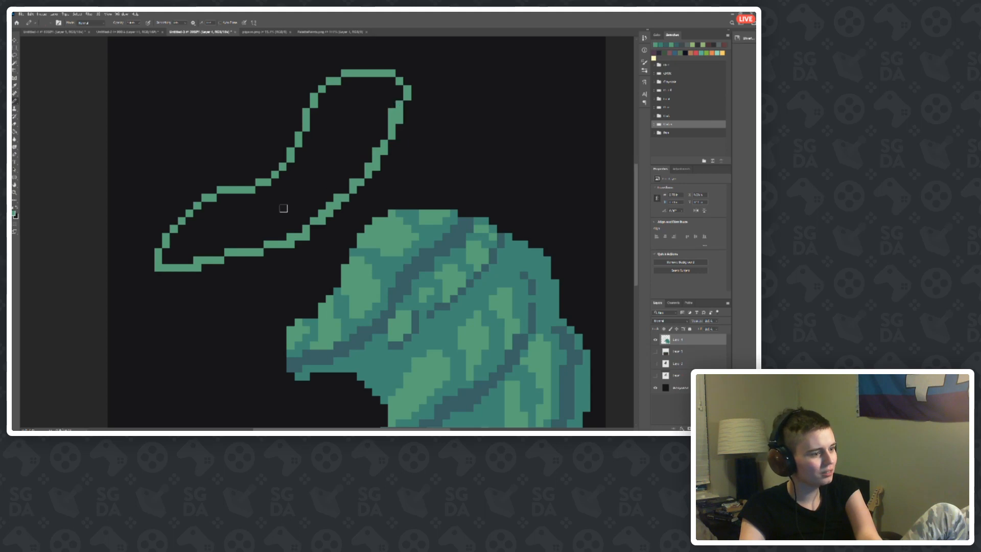
key("ctrl+z")
mouse_move(169, 266)
left_mouse_down()
mouse_move(241, 248)
mouse_move(385, 156)
mouse_move(404, 110)
left_mouse_up()
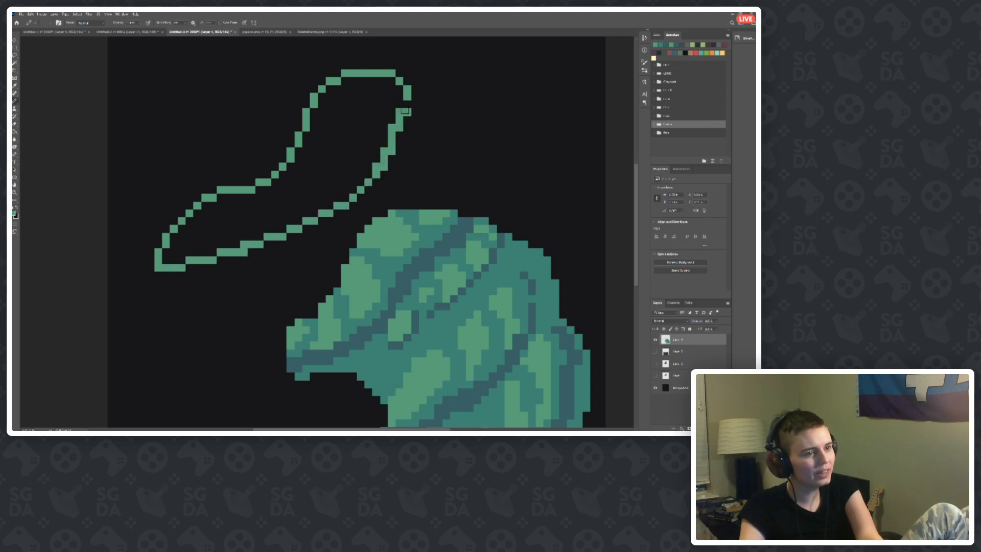
scroll(258, 164, "down", 5)
scroll(271, 167, "up", 1)
key("ctrl+z")
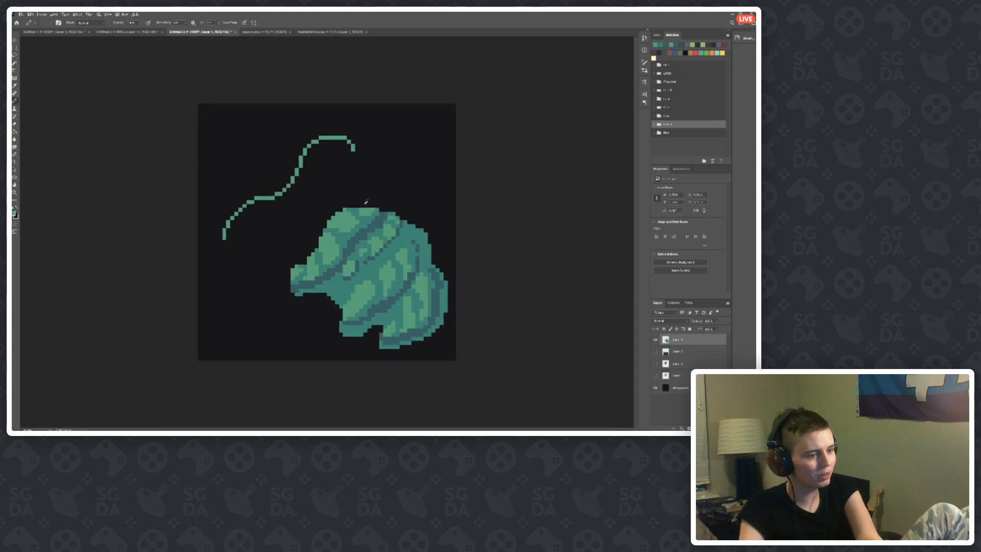
Step: Examine the shaded form's highlight patches and dark folds both up close and at full-canvas size
scroll(368, 305, "up", 5)
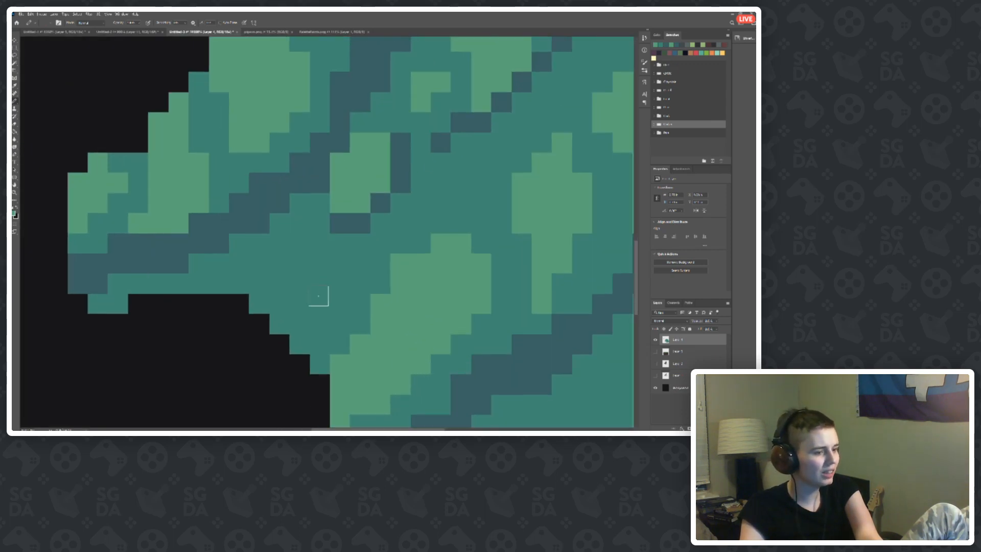
scroll(326, 272, "down", 1)
scroll(311, 250, "down", 4)
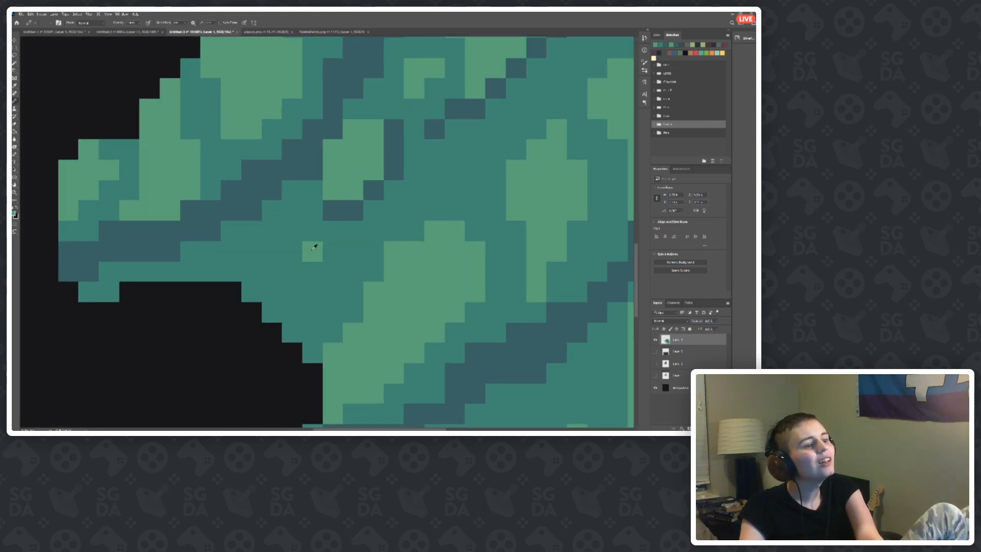
scroll(294, 233, "down", 1)
scroll(294, 233, "up", 1)
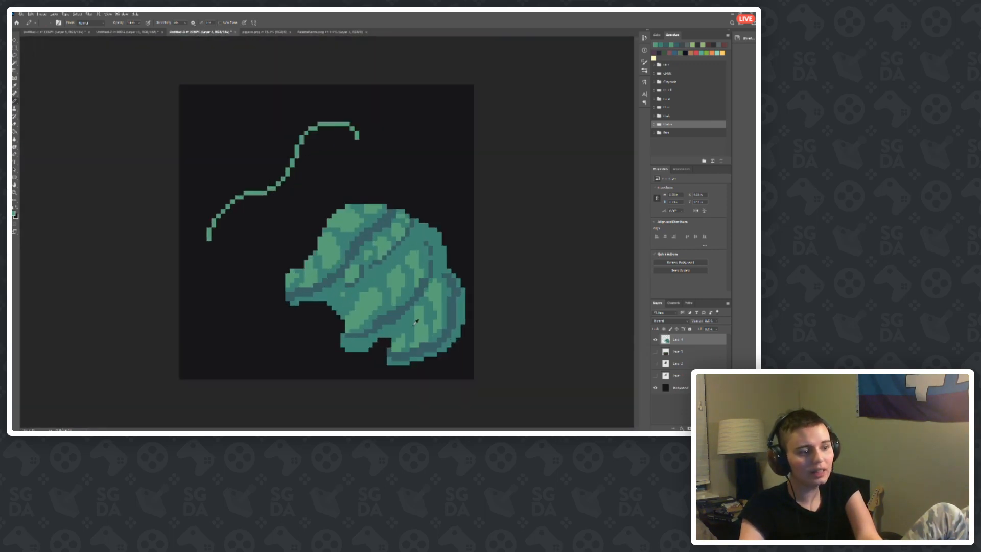
scroll(340, 299, "up", 3)
scroll(215, 228, "down", 5)
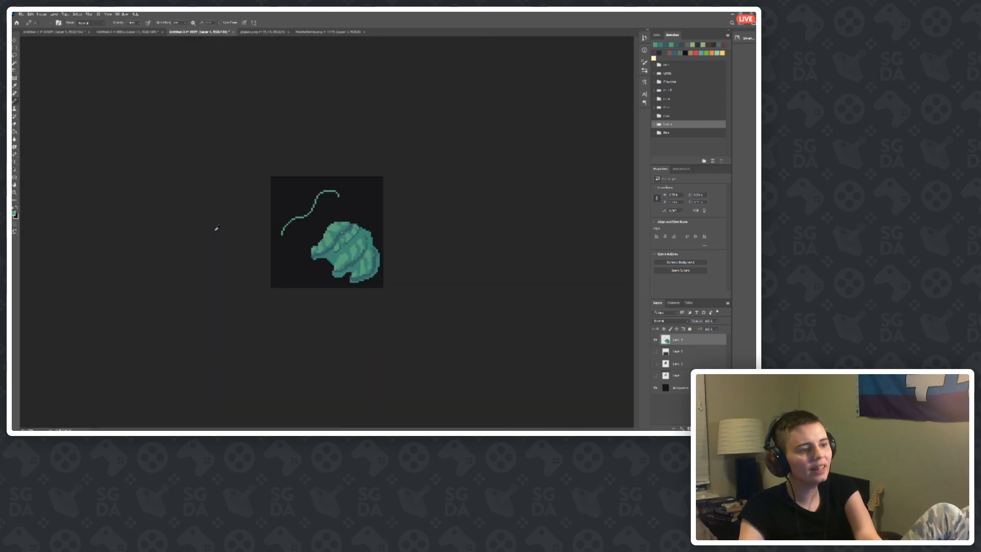
scroll(380, 234, "up", 4)
scroll(380, 234, "down", 4)
scroll(295, 207, "up", 4)
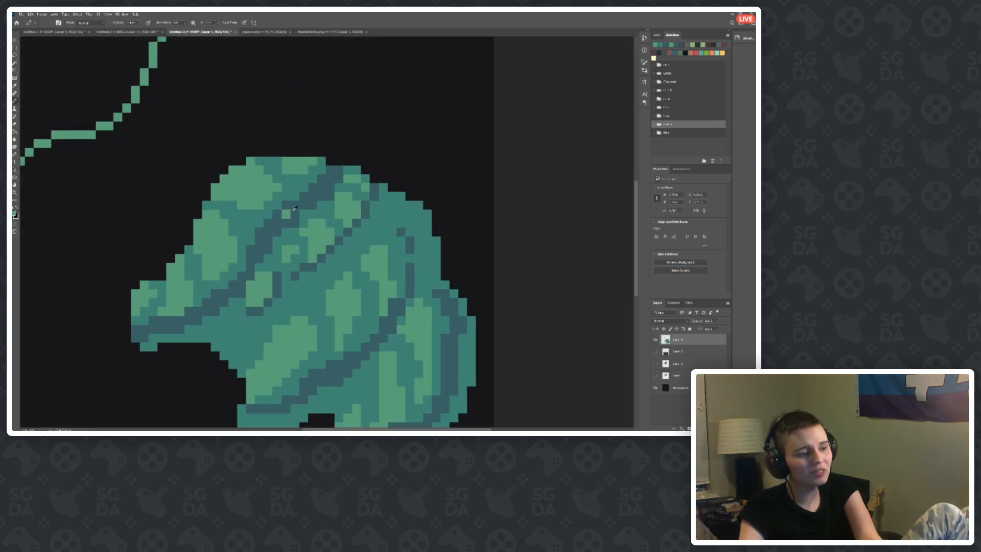
scroll(268, 223, "down", 5)
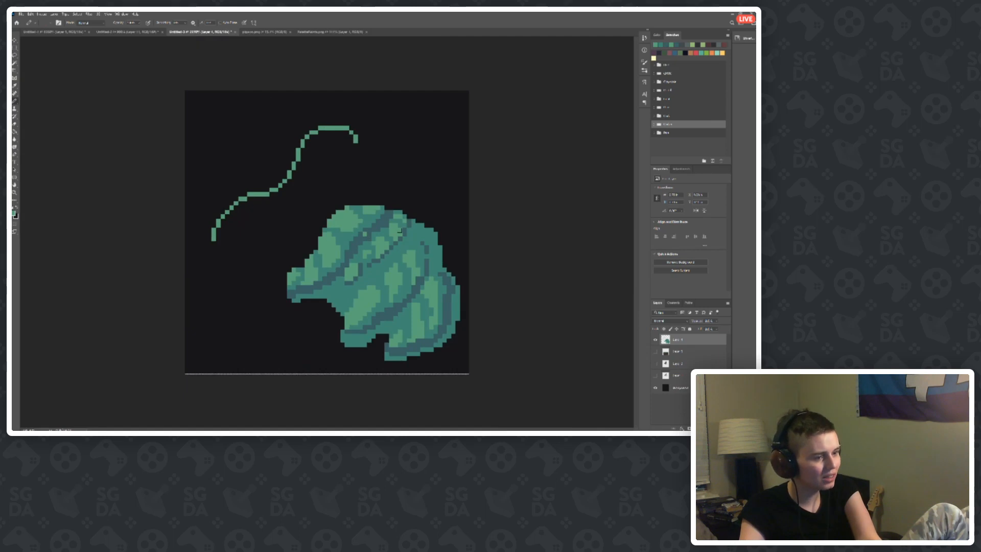
scroll(400, 230, "up", 2)
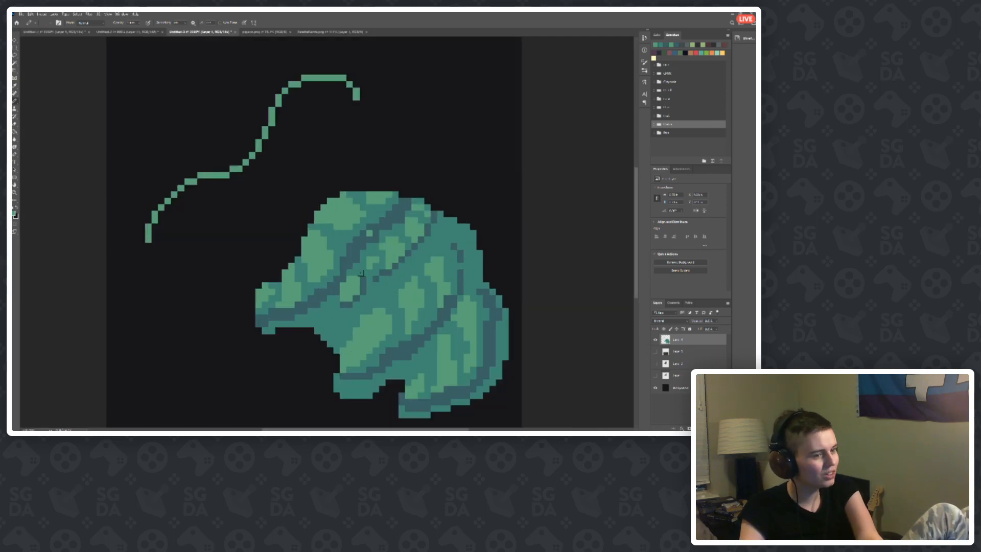
scroll(360, 272, "down", 4)
scroll(526, 279, "up", 3)
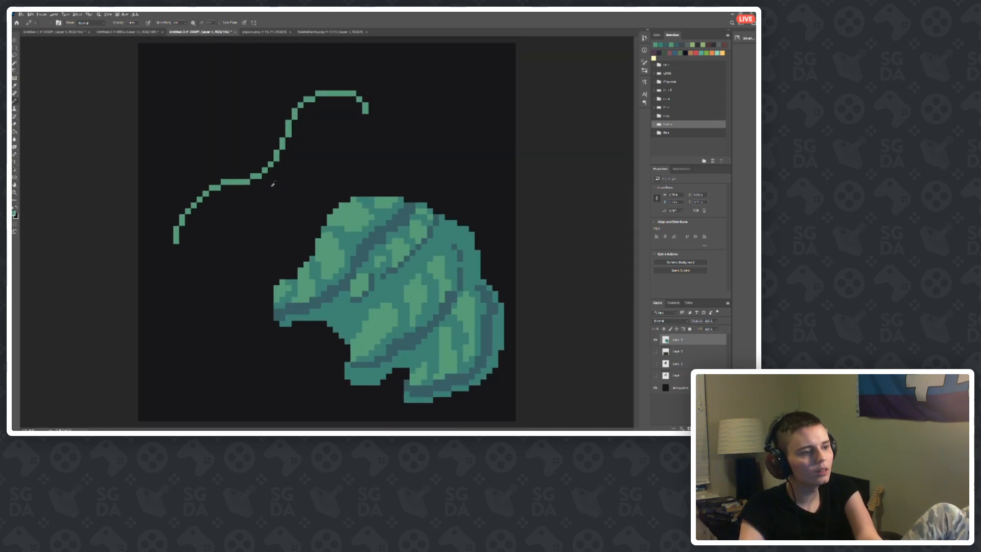
Step: Sample the curve's light green and draw a small filled animal head with two upright ears beside the curve's upper end
scroll(391, 168, "up", 3)
scroll(365, 200, "up", 5)
left_click(334, 251, "alt")
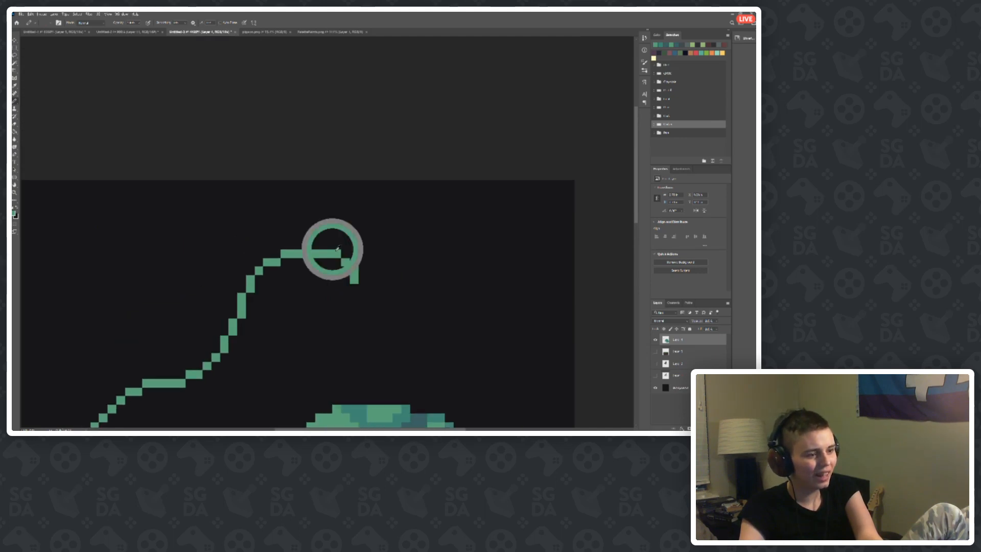
left_click_drag(431, 326, 441, 257)
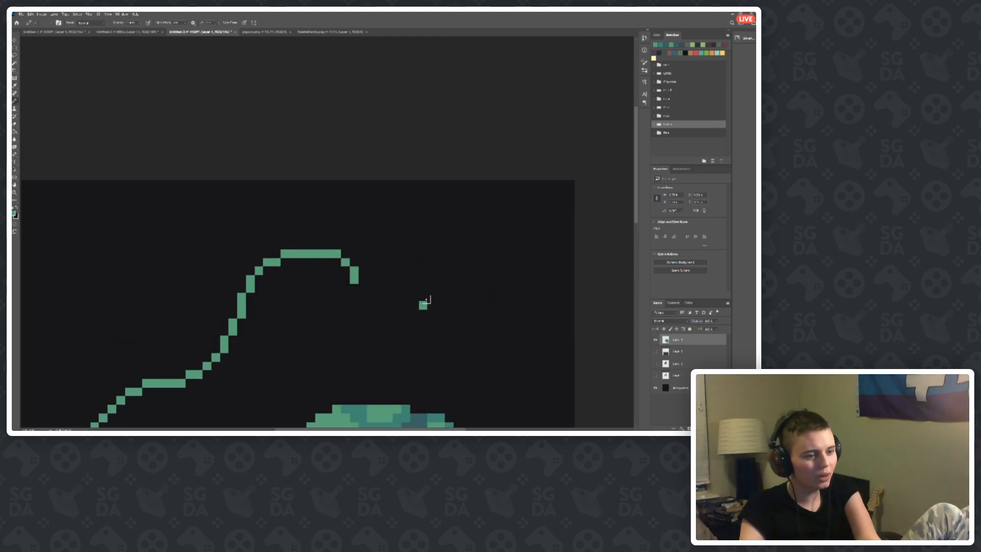
left_click_drag(423, 306, 424, 265)
key("ctrl+z")
mouse_move(423, 309)
left_mouse_down()
mouse_move(420, 252)
mouse_move(453, 280)
mouse_move(458, 253)
mouse_move(468, 254)
mouse_move(472, 297)
mouse_move(423, 307)
left_mouse_up()
key("g")
left_click(448, 296)
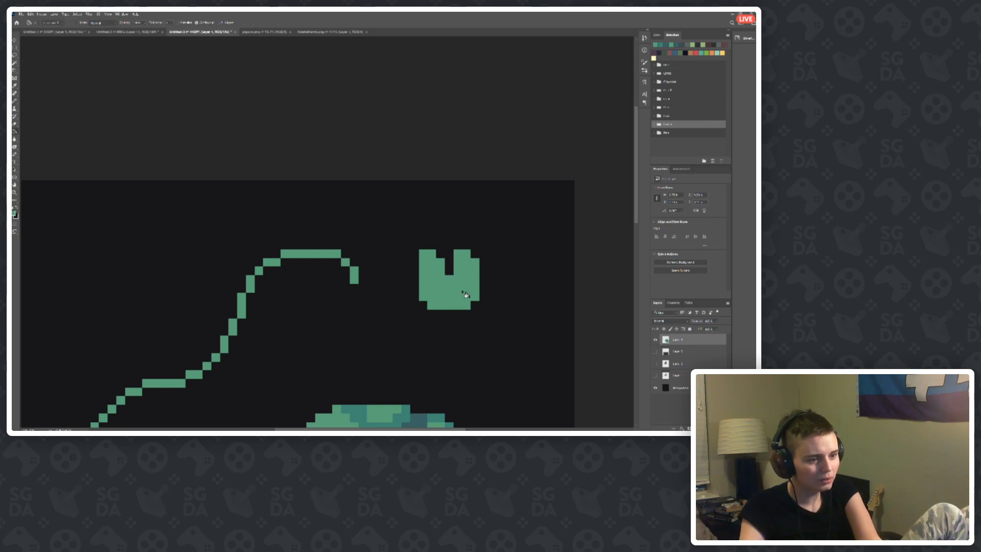
Step: Erase two single-pixel eyes from the small green head, leaving a two-pixel gap between them
key("e")
left_click(440, 289)
key("ctrl+z")
left_click(432, 288)
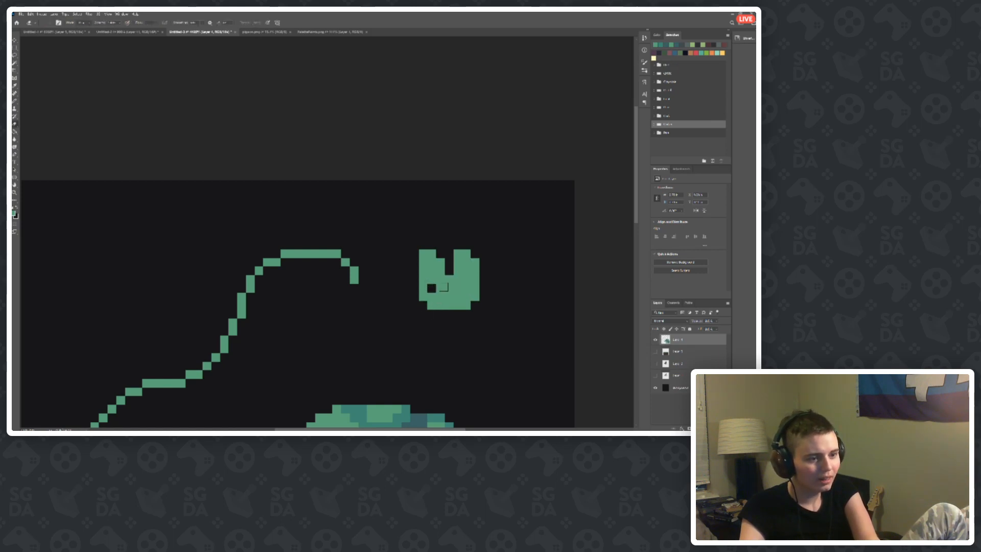
left_click(449, 288)
scroll(327, 293, "down", 3)
scroll(430, 134, "up", 4)
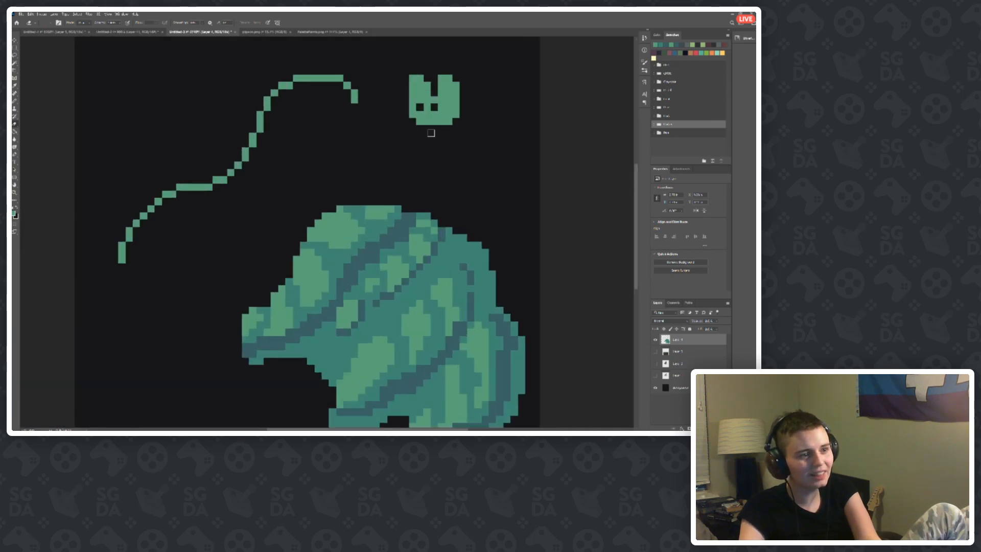
key("ctrl+z")
left_click(438, 106)
scroll(320, 112, "down", 4)
scroll(437, 117, "up", 5)
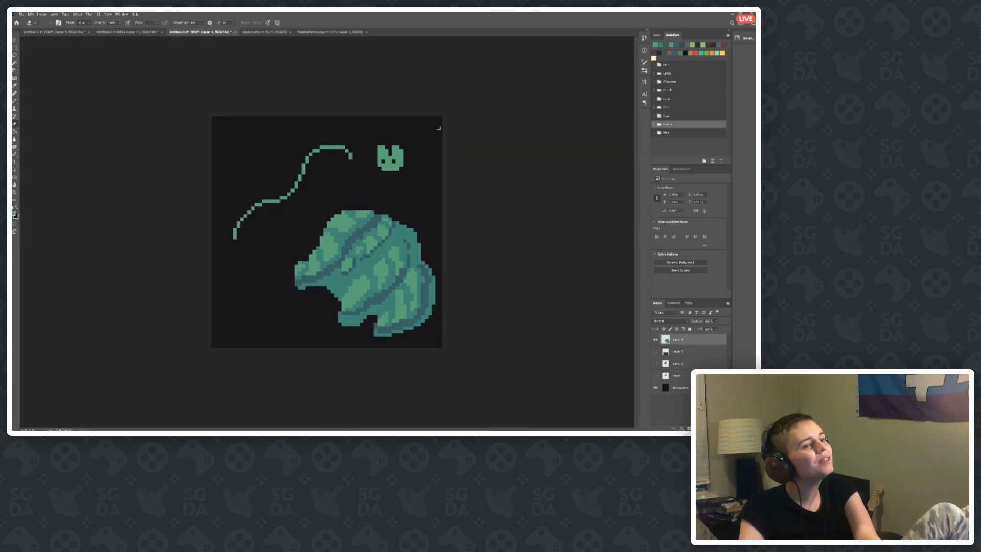
Step: Fill the head's two eye pixels with the shaded form's dark blue-teal
scroll(429, 110, "down", 4)
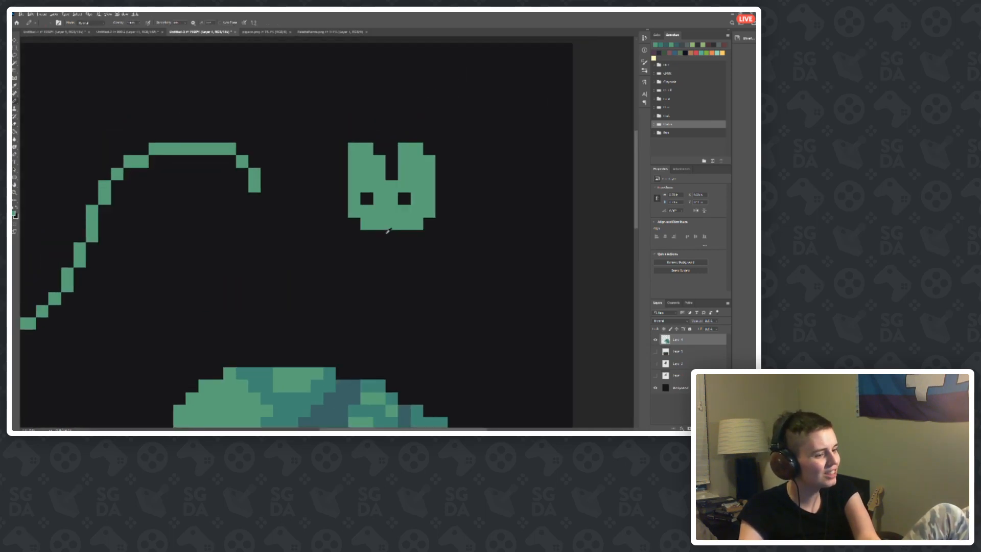
scroll(432, 117, "up", 4)
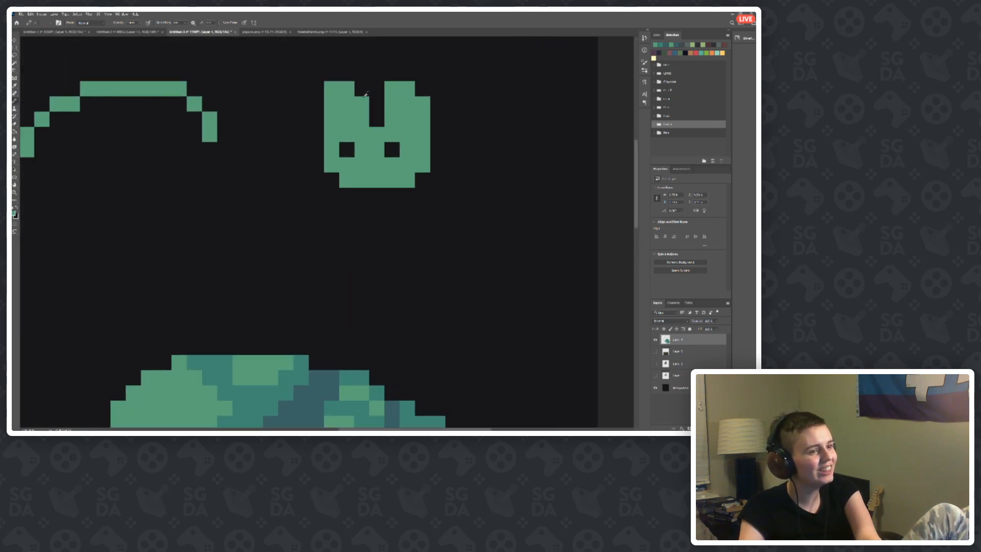
scroll(385, 97, "down", 5)
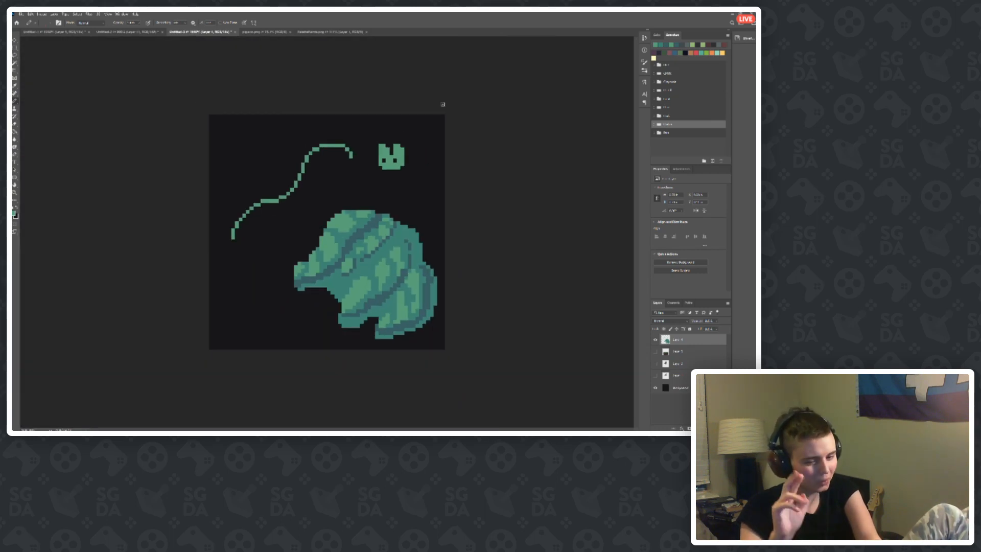
key("ctrl+minus")
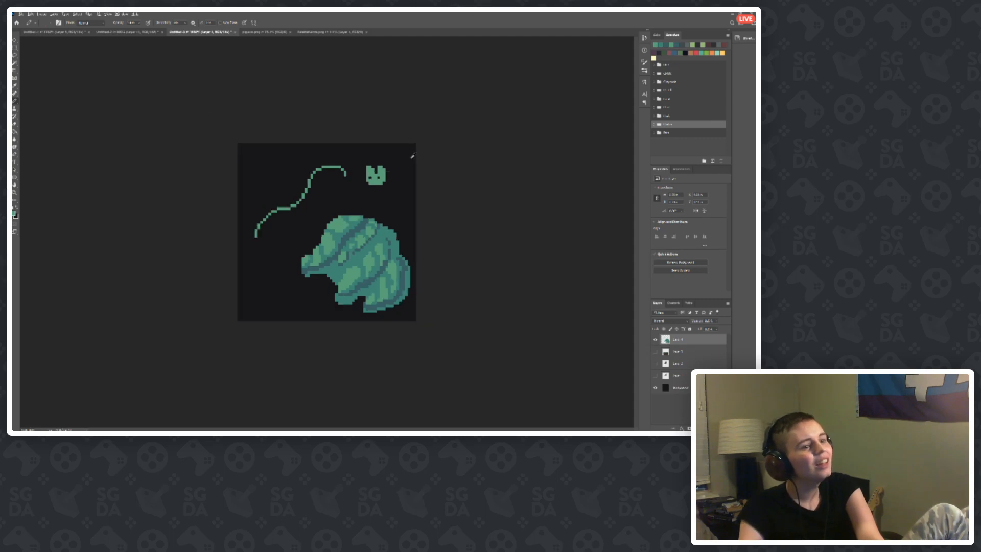
scroll(280, 176, "down", 3)
scroll(436, 132, "up", 16)
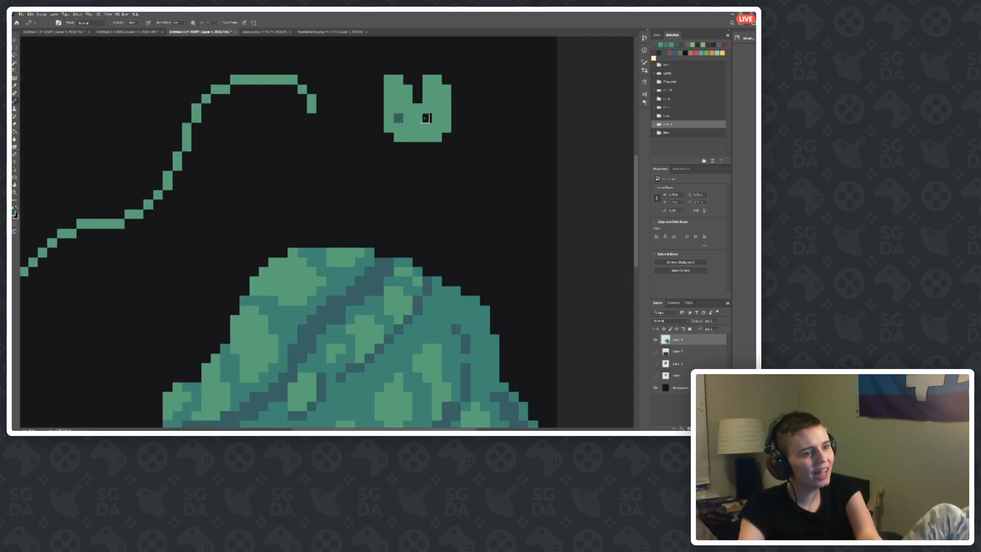
key("ctrl+minus")
key("ctrl+minus")
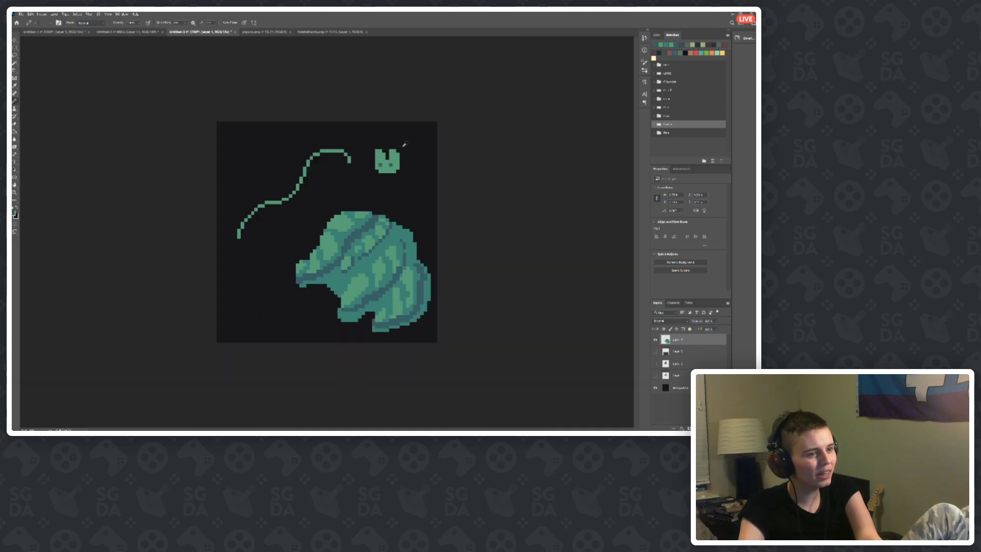
Step: Shade the inside of both ears on the small green head in mid teal, keeping a light green rim along one side
key("ctrl+plus")
key("ctrl+plus")
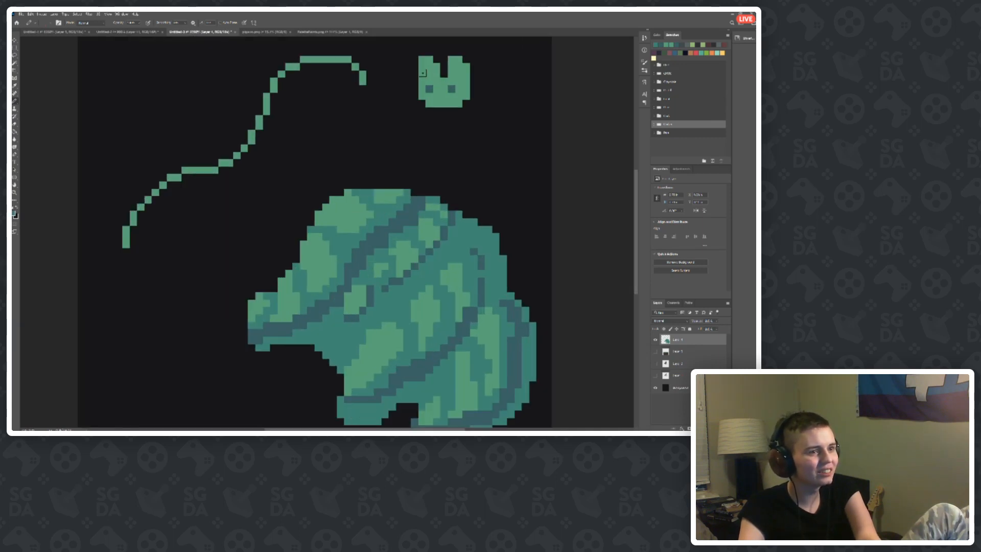
left_click_drag(422, 73, 426, 65)
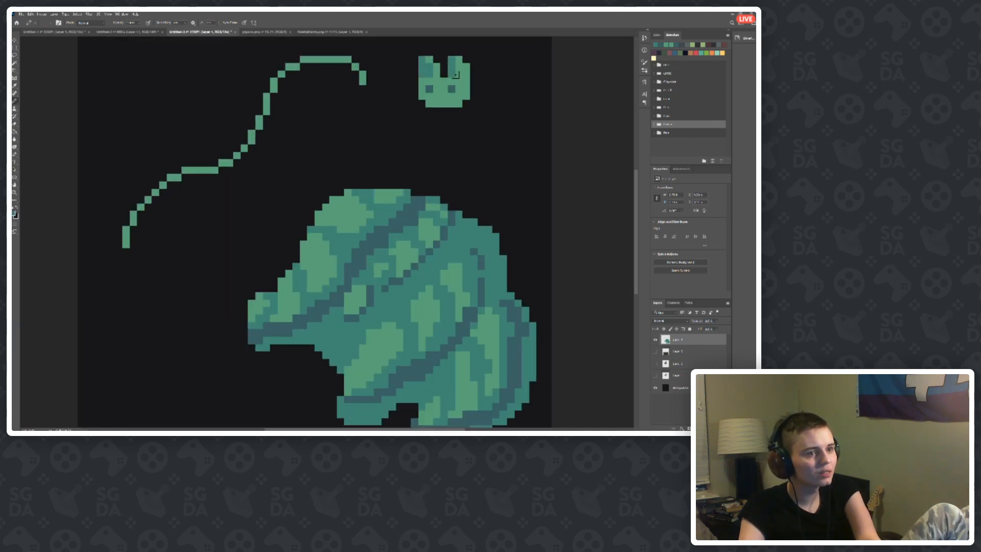
key("ctrl+minus")
key("ctrl+minus")
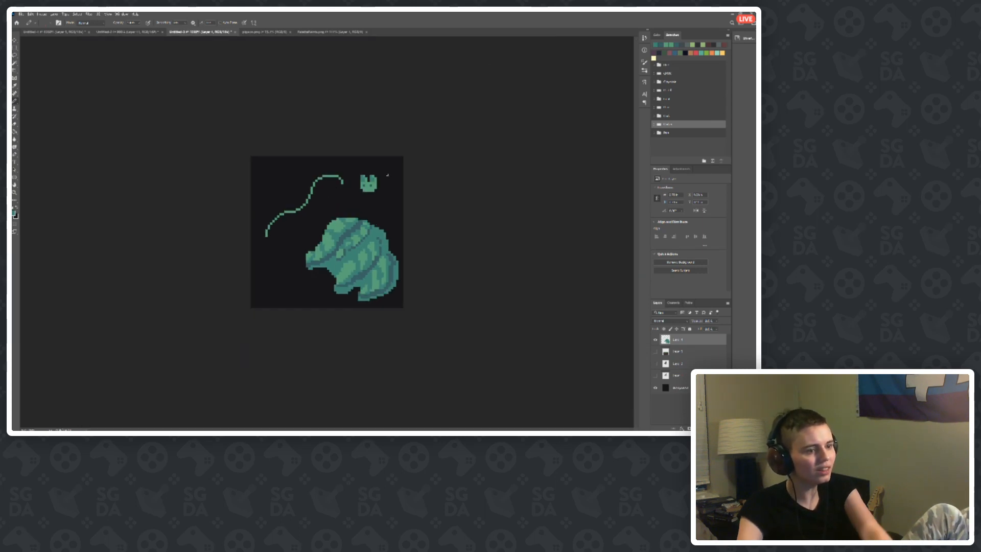
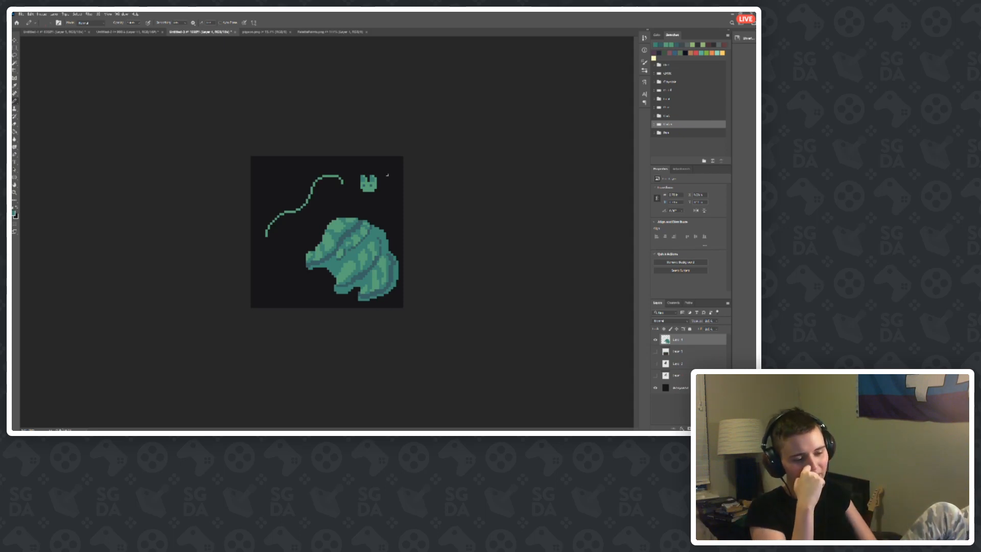
Step: Examine the small head's shaded ears and eyes both up close and at full-canvas size
key("ctrl+plus")
key("ctrl+plus")
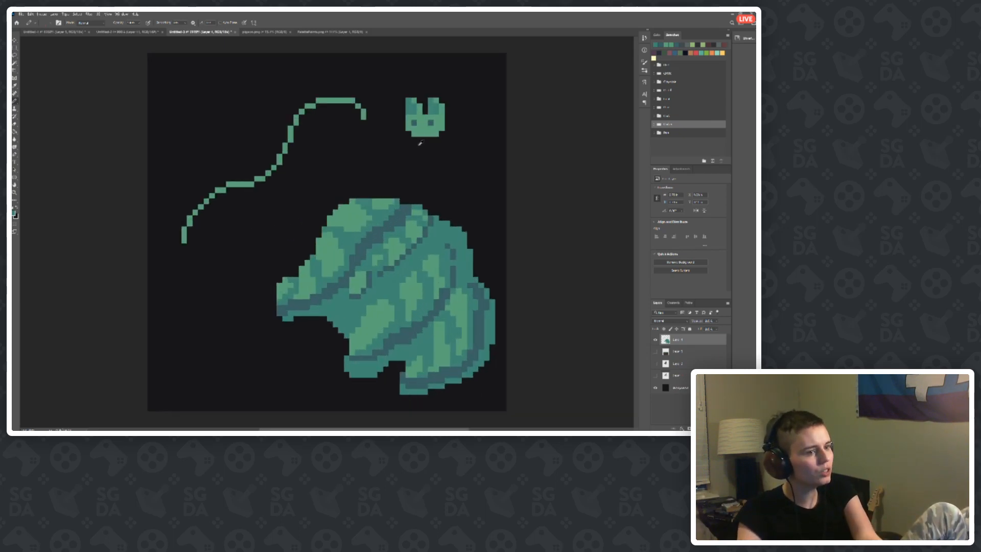
scroll(420, 143, "up", 5)
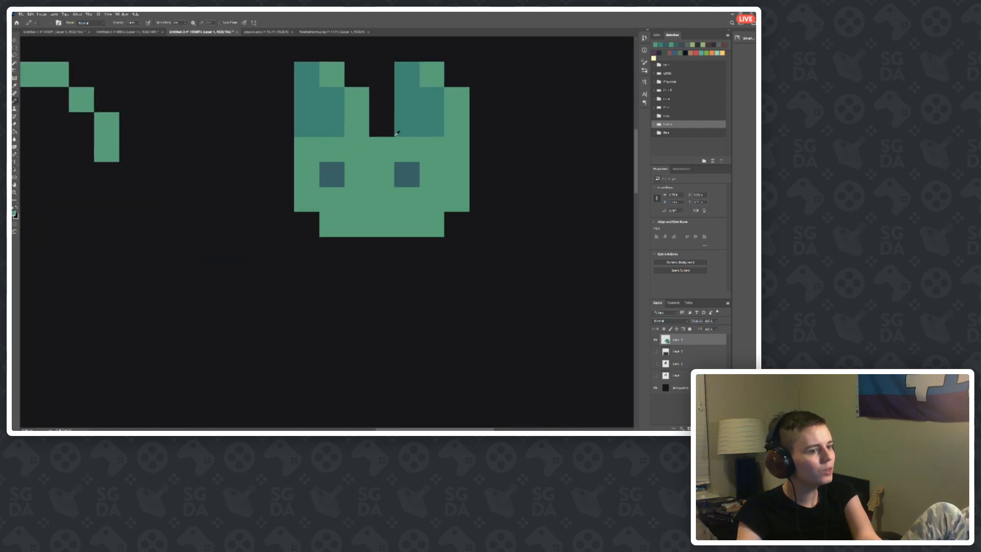
scroll(227, 196, "down", 3)
mouse_move(287, 205)
left_mouse_down()
mouse_move(267, 214)
mouse_move(282, 228)
mouse_move(331, 227)
mouse_move(345, 215)
left_mouse_up()
scroll(399, 194, "down", 4)
scroll(444, 115, "up", 3)
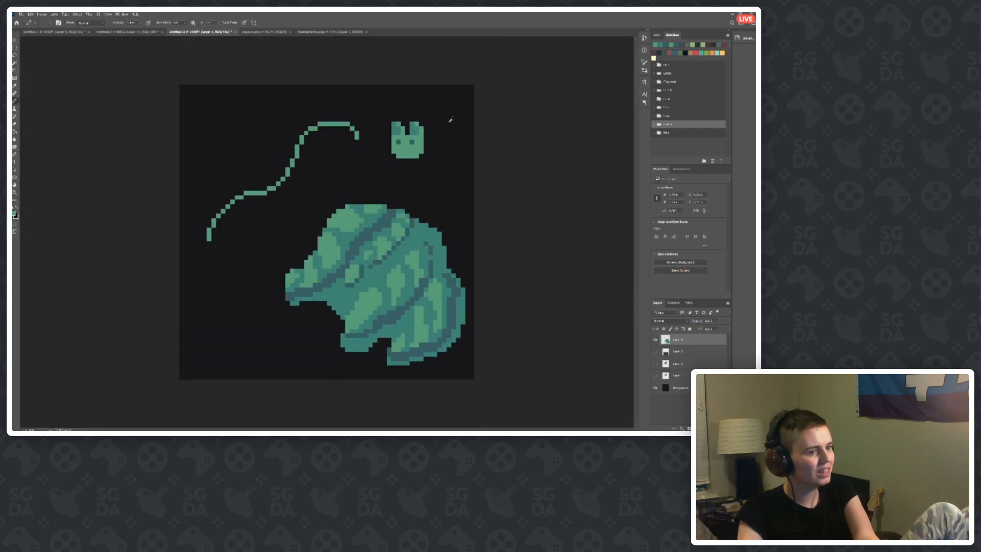
scroll(320, 105, "down", 2)
scroll(307, 98, "up", 2)
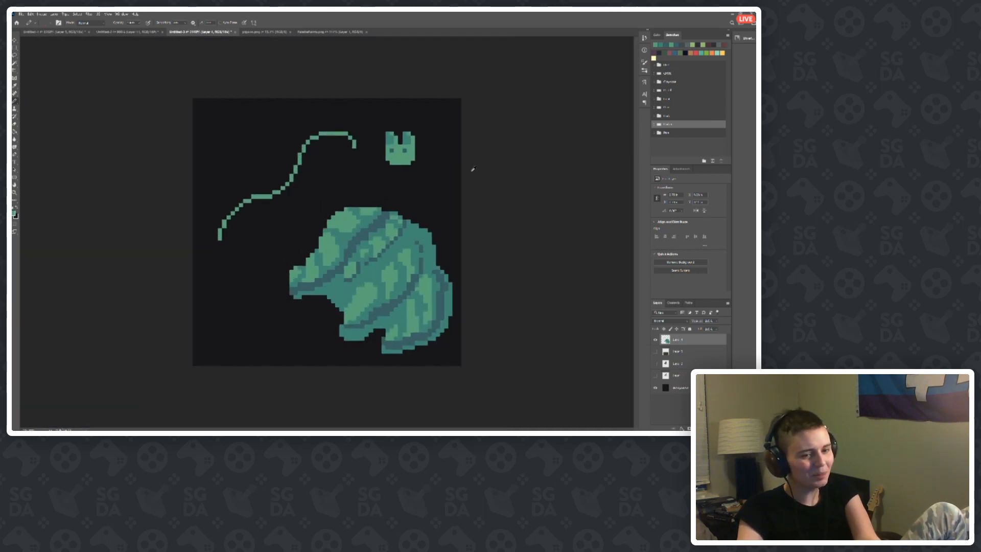
scroll(511, 225, "up", 2)
scroll(547, 219, "down", 2)
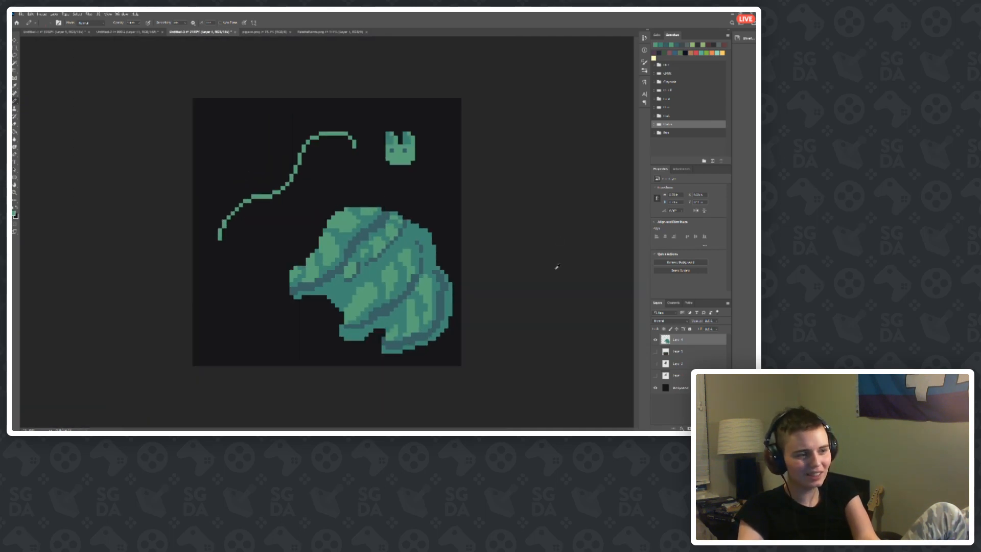
scroll(557, 266, "up", 1)
scroll(327, 205, "down", 1)
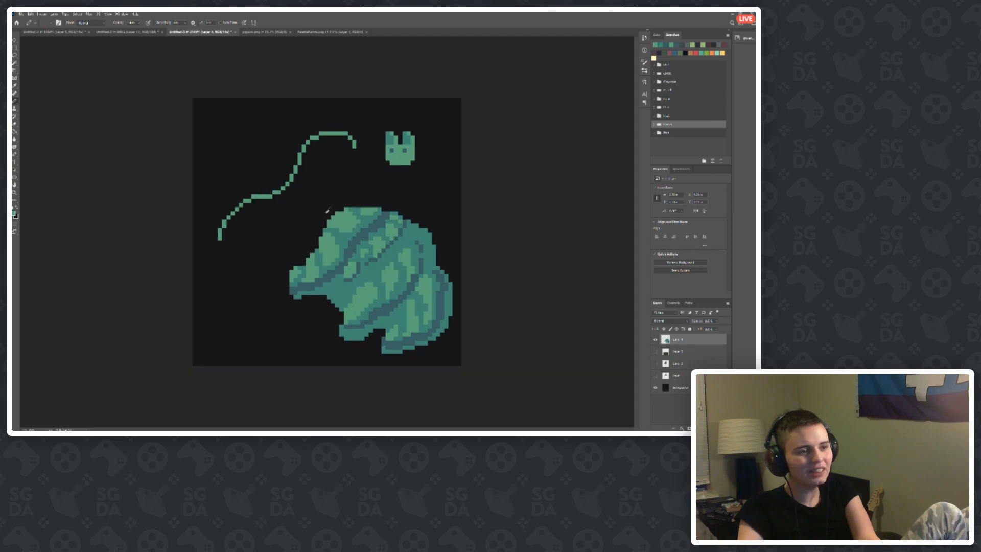
Step: Sample the ear's mid teal, try a short mouth stroke low on the small head, and undo it
left_click(411, 162, "alt")
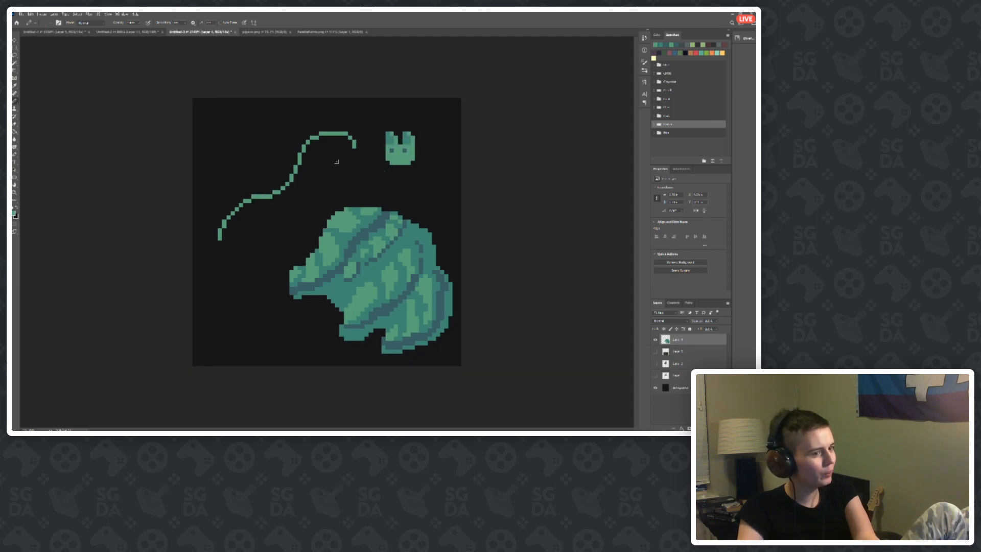
scroll(411, 162, "up", 3)
left_click(433, 87, "alt")
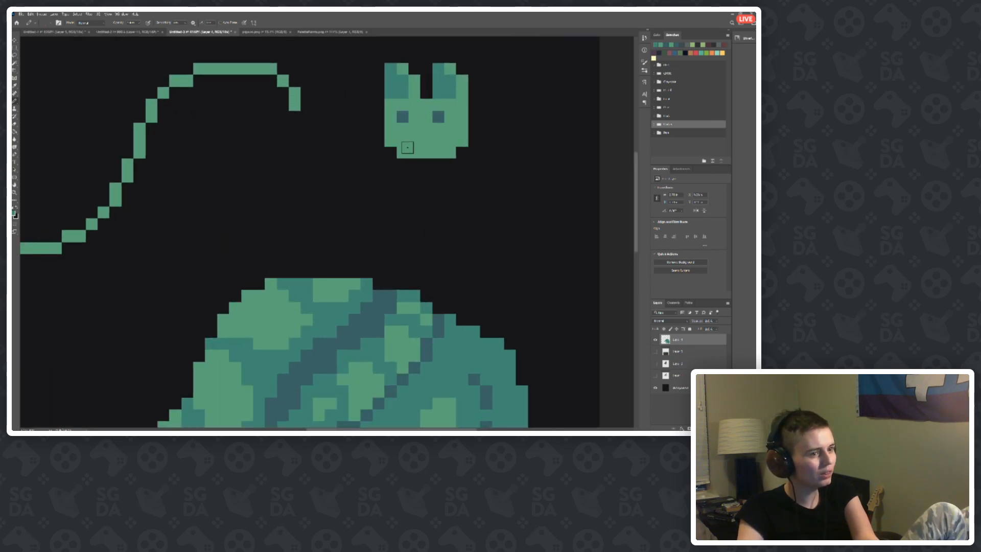
mouse_move(406, 150)
left_mouse_down()
mouse_move(450, 152)
mouse_move(424, 144)
left_mouse_up()
key("ctrl+z")
scroll(313, 137, "down", 5)
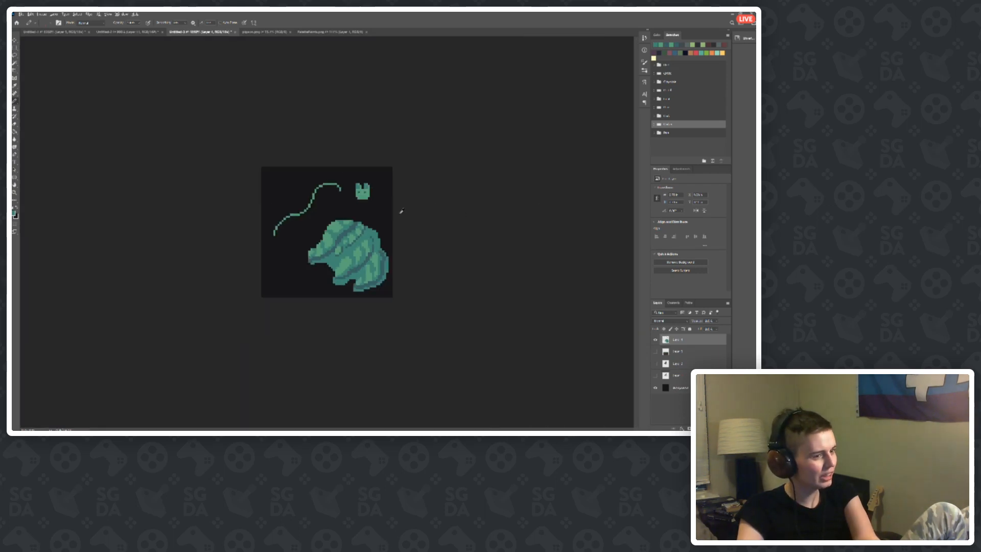
Step: Draw a flat mid-teal mouth three pixels wide beneath the small head's eyes
scroll(401, 211, "up", 5)
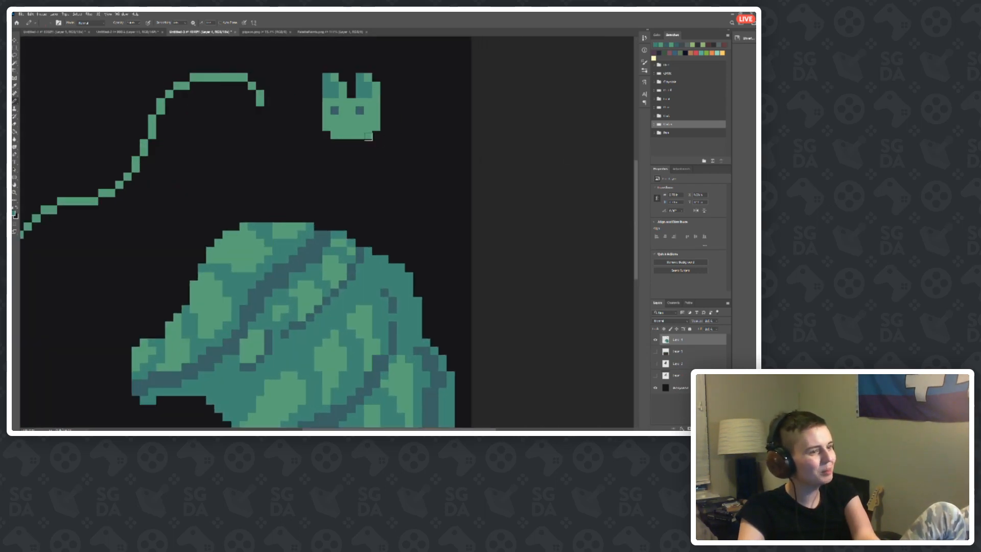
scroll(368, 137, "up", 2)
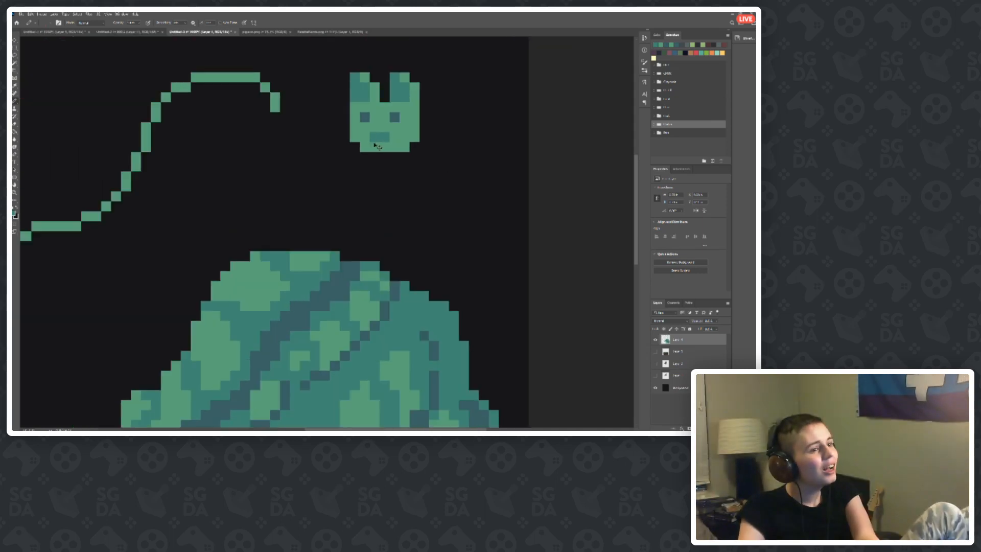
scroll(377, 147, "down", 3)
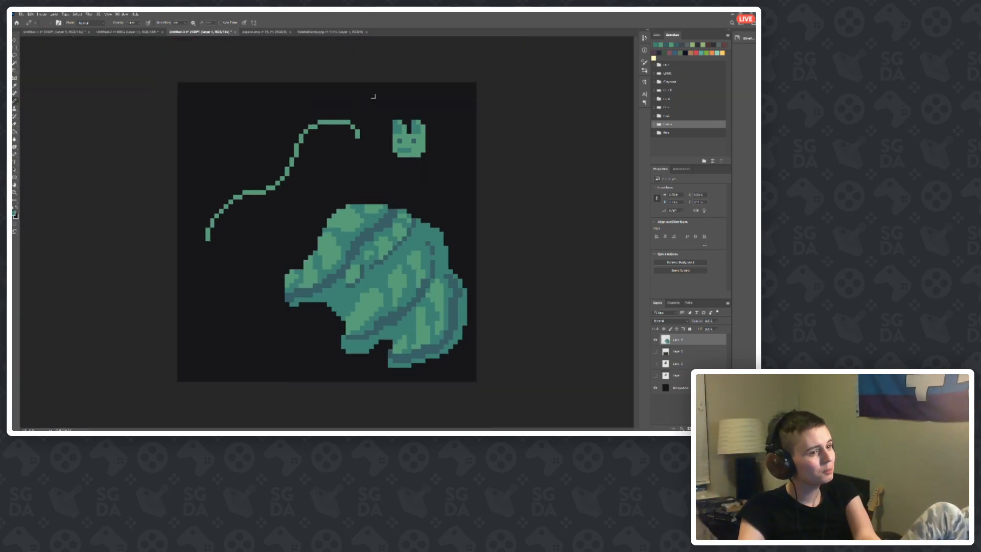
scroll(464, 122, "up", 3)
scroll(462, 136, "down", 3)
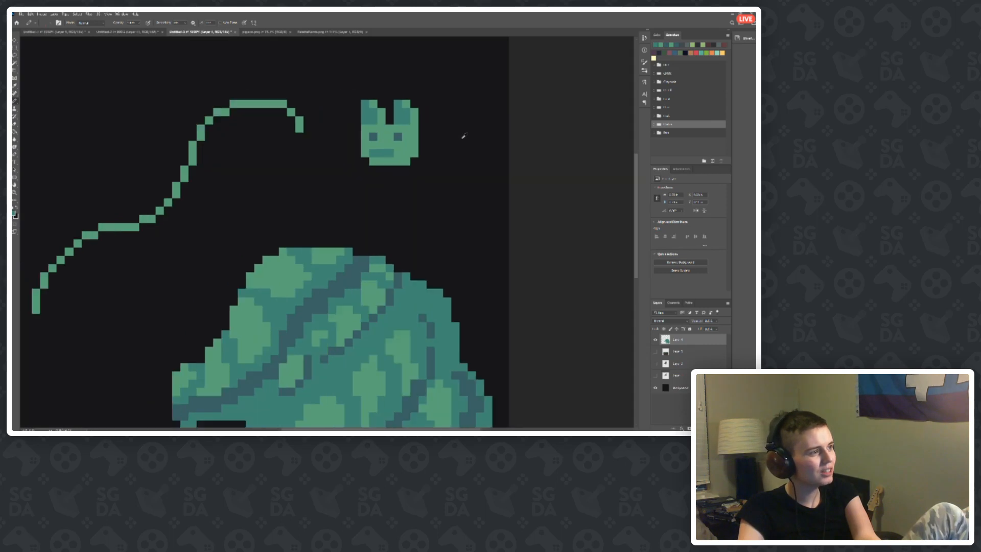
scroll(419, 123, "up", 3)
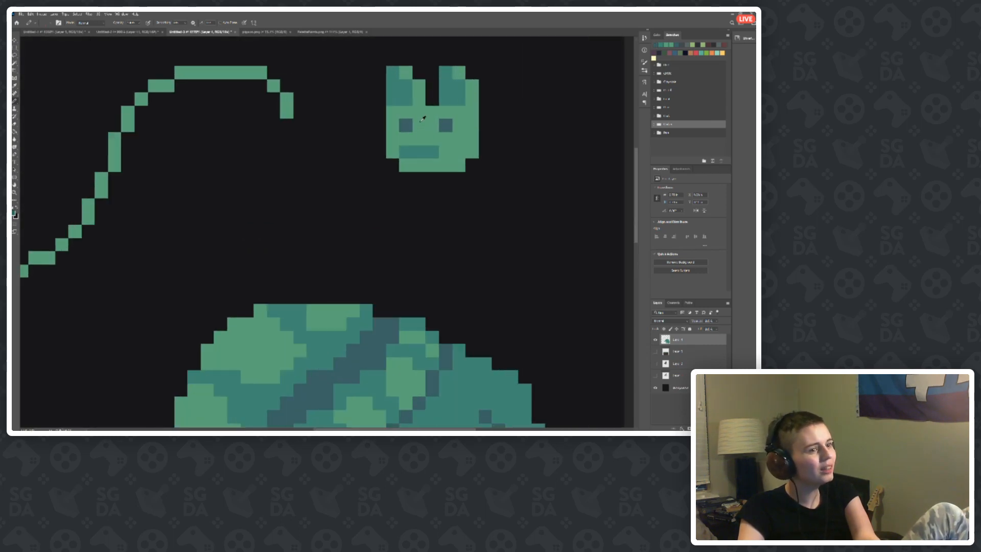
scroll(258, 163, "down", 2)
scroll(264, 154, "down", 3)
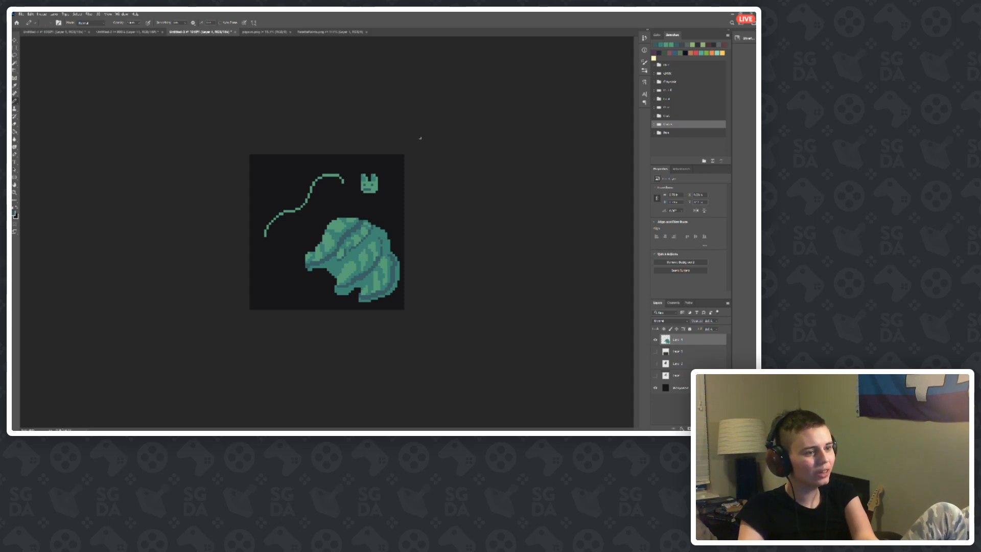
Step: Draw a one-pixel dark blue-teal shadow line along the underside of the whole light green curve
scroll(165, 165, "up", 4)
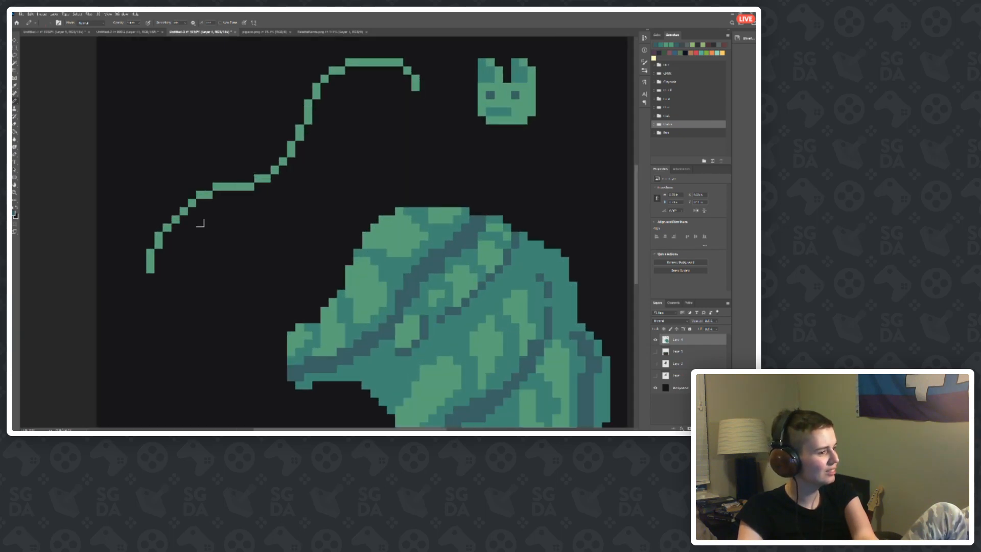
mouse_move(160, 254)
left_mouse_down()
mouse_move(170, 233)
mouse_move(221, 195)
left_mouse_up()
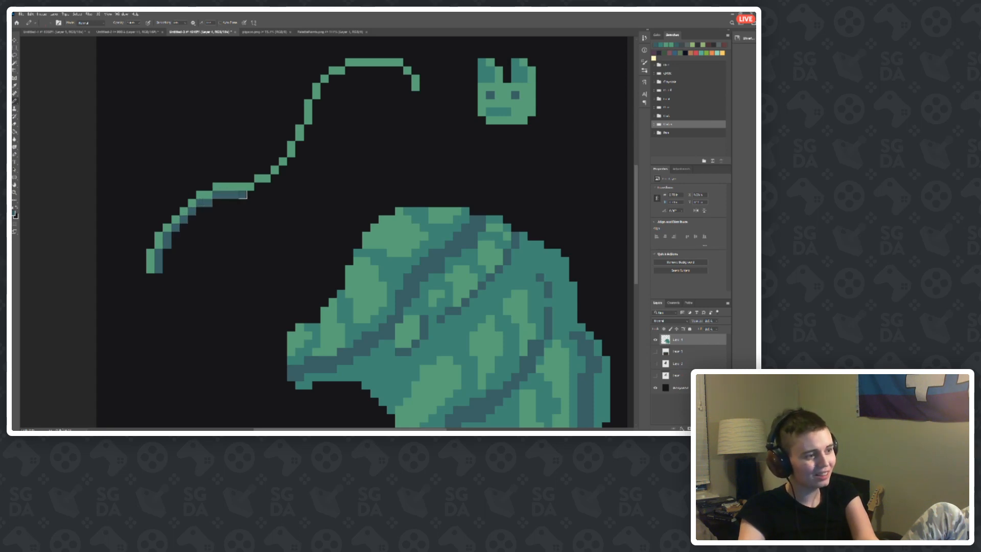
mouse_move(252, 188)
left_mouse_down()
mouse_move(294, 159)
mouse_move(330, 82)
mouse_move(401, 71)
mouse_move(404, 86)
left_mouse_up()
scroll(248, 121, "down", 8)
scroll(300, 289, "up", 6)
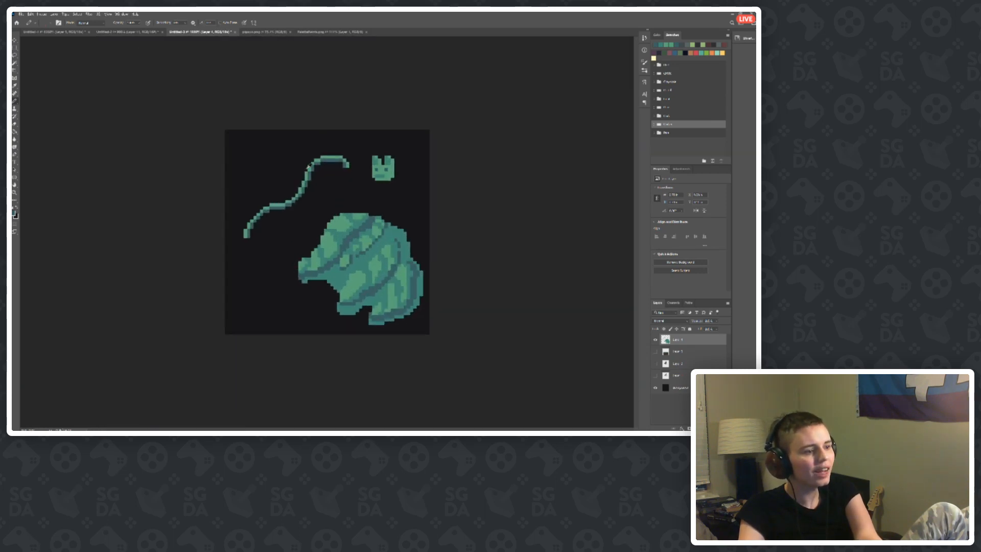
Step: Sample the shaded form's mid teal and add a third line beneath the curve's dark line, correcting stray pixels
left_click(327, 291, "alt")
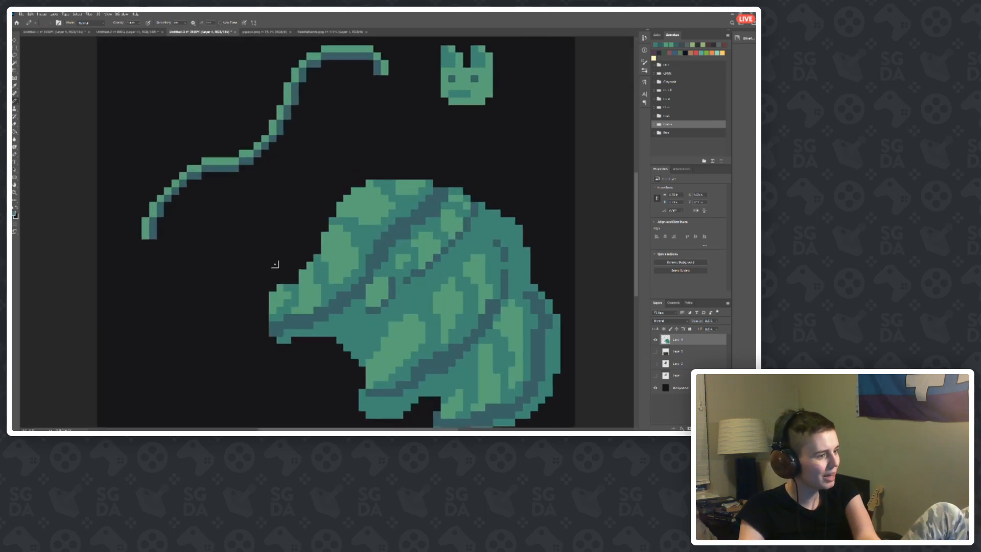
mouse_move(162, 236)
left_mouse_down()
mouse_move(192, 184)
mouse_move(247, 172)
mouse_move(277, 144)
mouse_move(311, 72)
mouse_move(344, 62)
mouse_move(323, 79)
mouse_move(373, 76)
left_mouse_up()
key("ctrl+z")
left_click(161, 222)
left_click(190, 191)
key("ctrl+z")
left_click(183, 190)
scroll(344, 64, "up", 1)
scroll(284, 127, "down", 9)
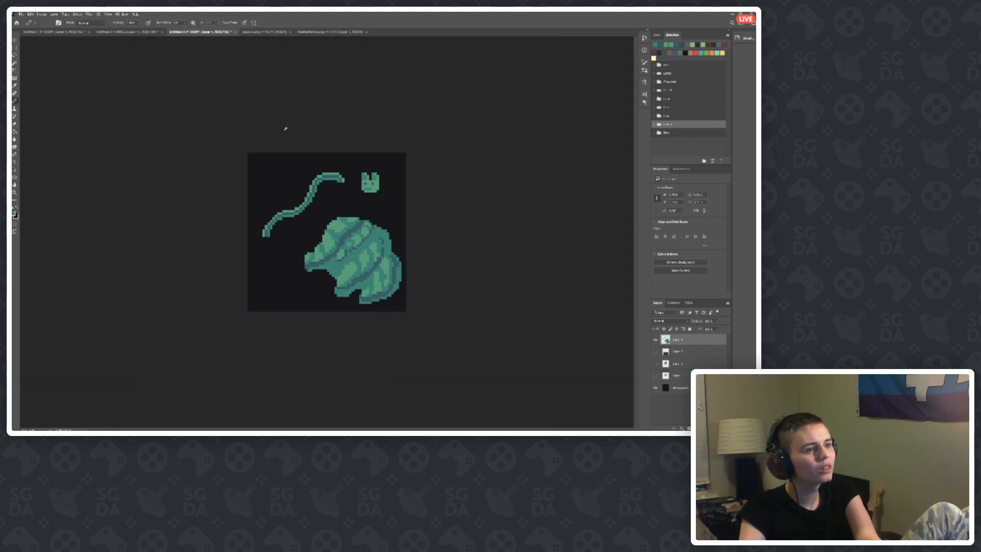
scroll(353, 127, "up", 3)
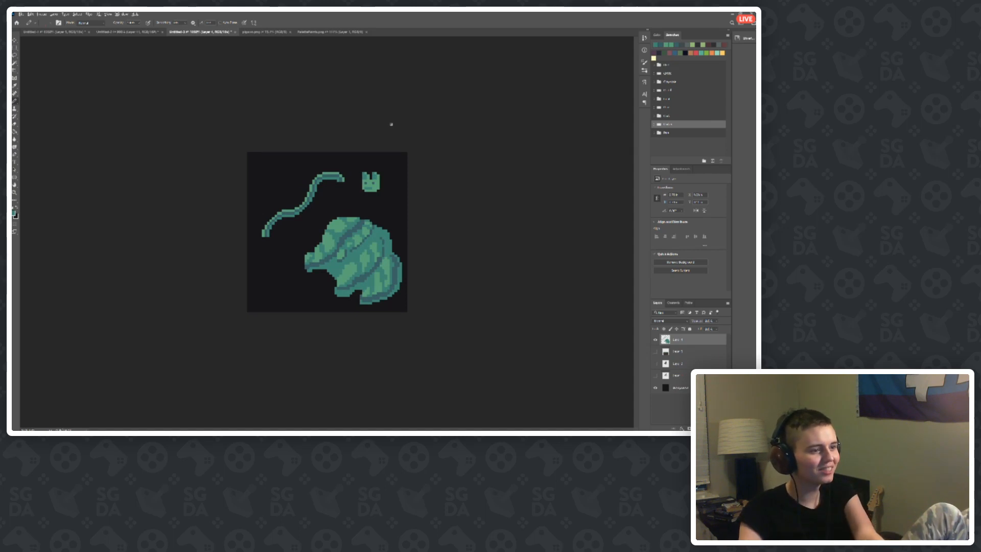
scroll(390, 124, "up", 2)
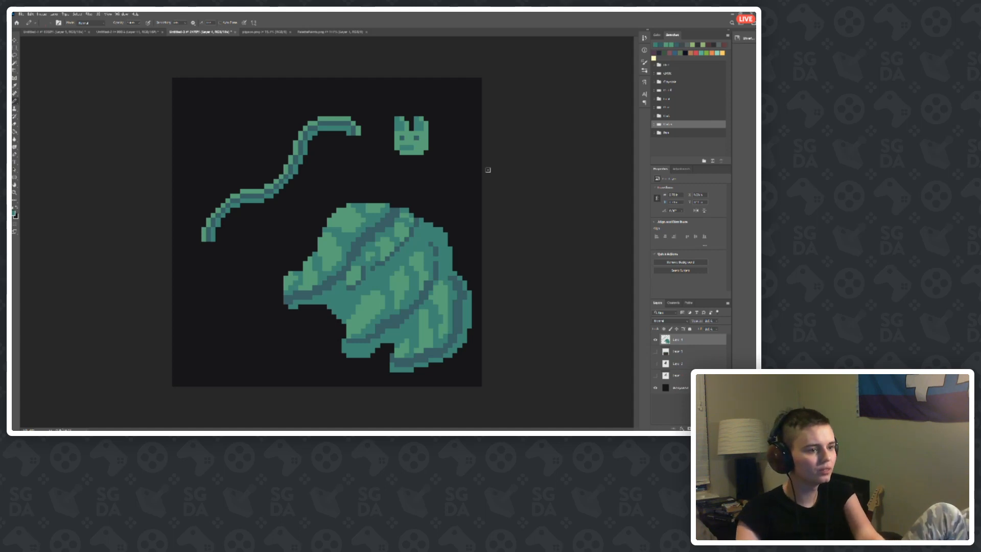
key("ctrl+plus")
key("ctrl+plus")
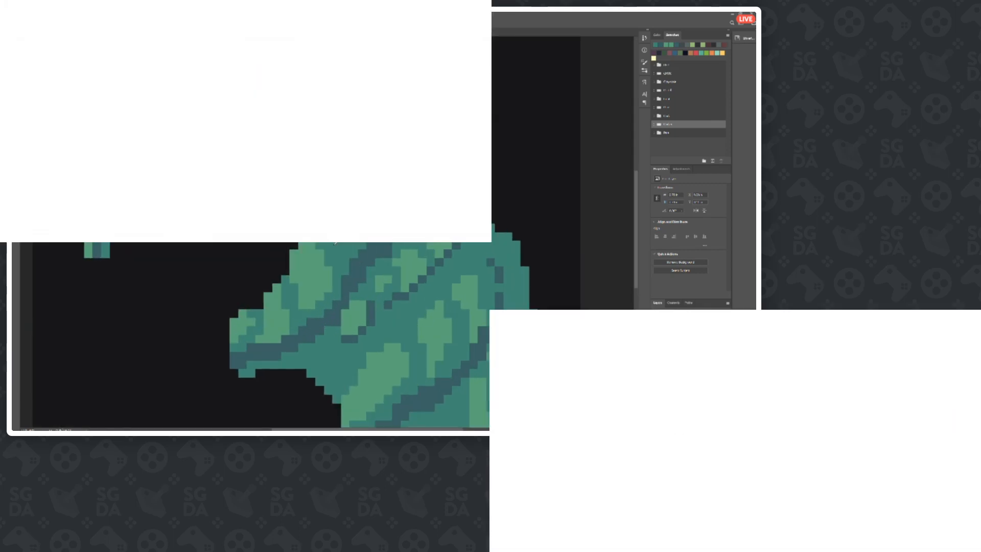